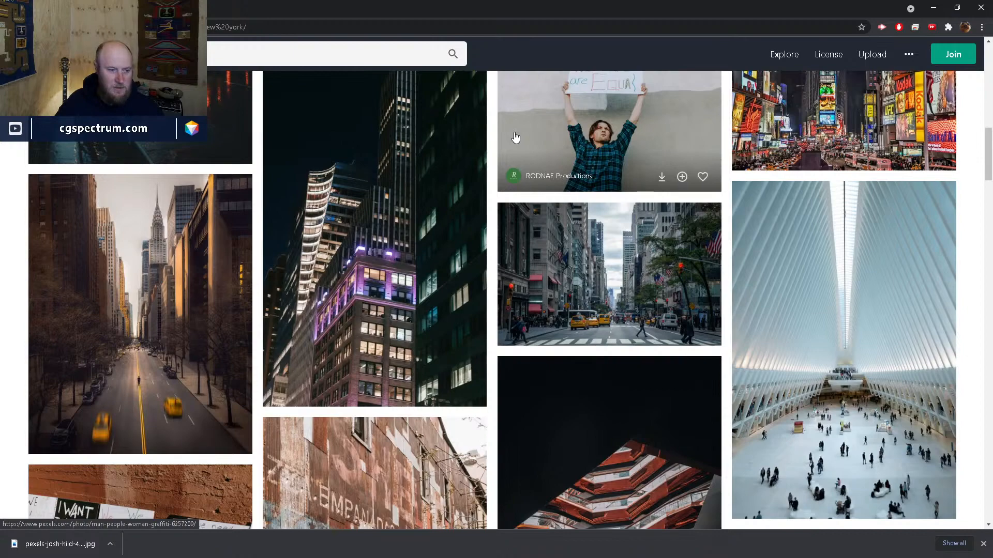
# Step: Look through the "Empty Streets New York" photo results for a suitable street scene, then return to the start of the results
pyautogui.scroll(-10, 516, 137)
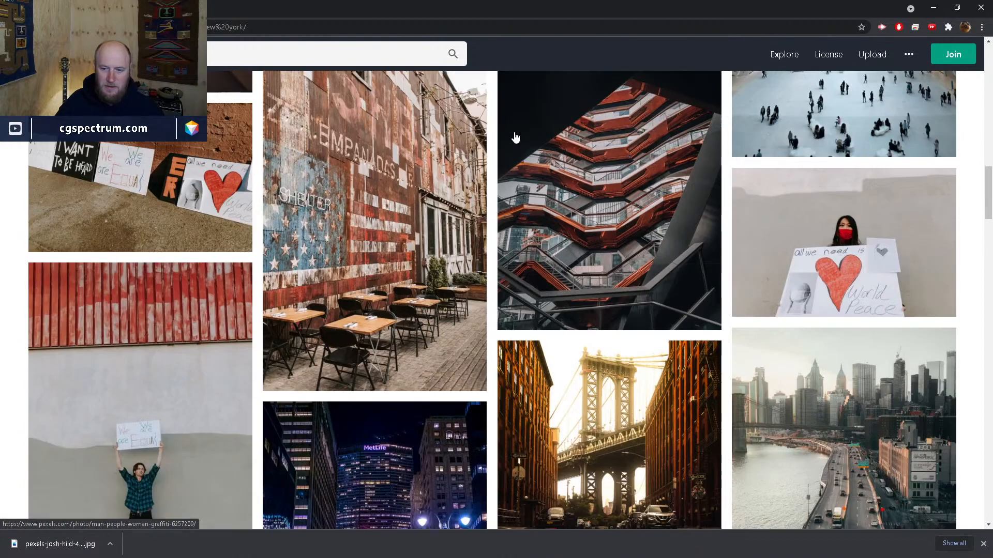
pyautogui.scroll(-9, 510, 135)
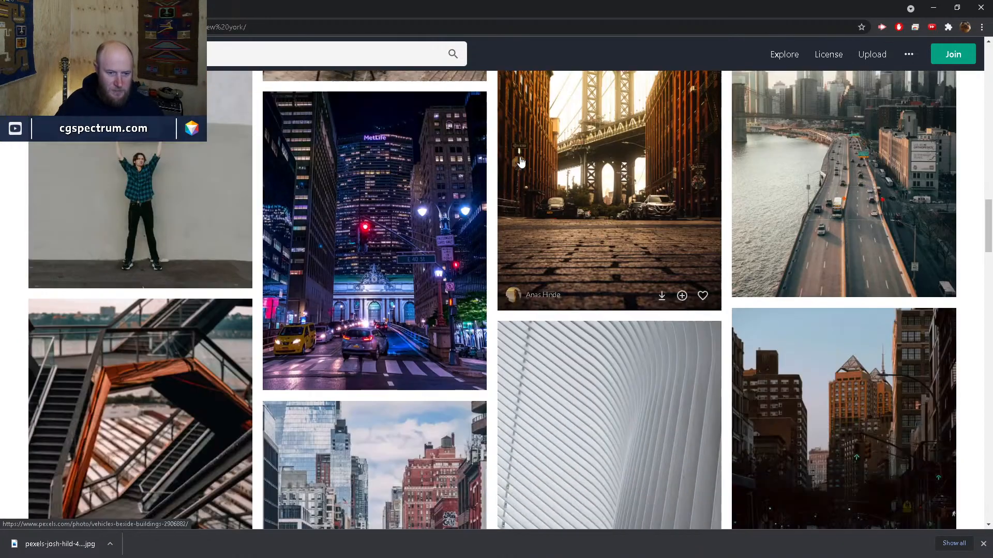
pyautogui.scroll(-4, 469, 186)
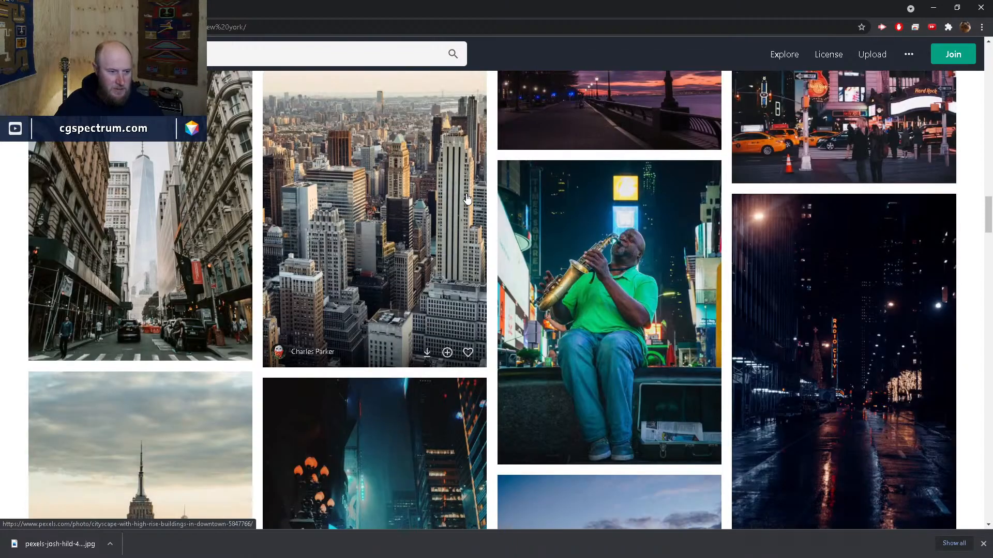
pyautogui.scroll(-9, 467, 198)
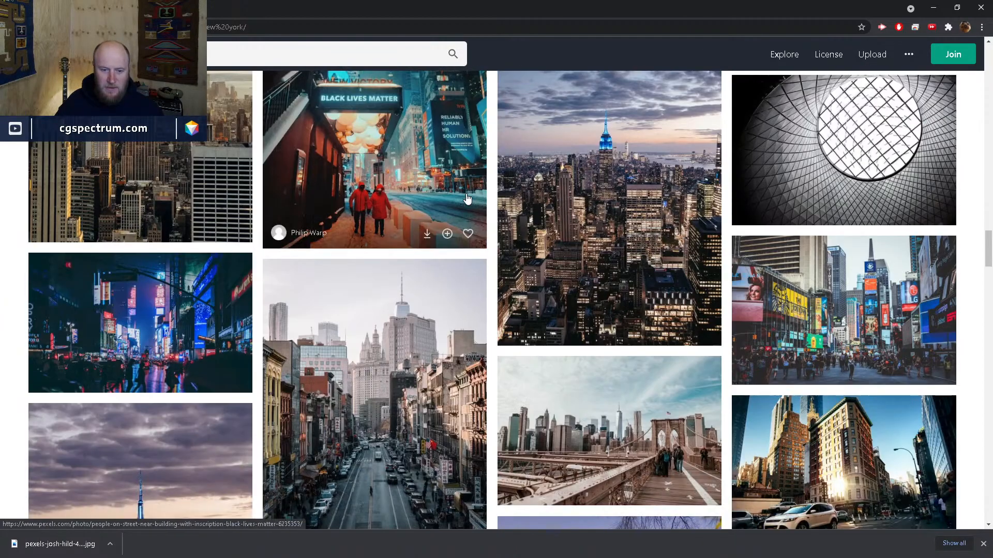
pyautogui.scroll(-7, 467, 198)
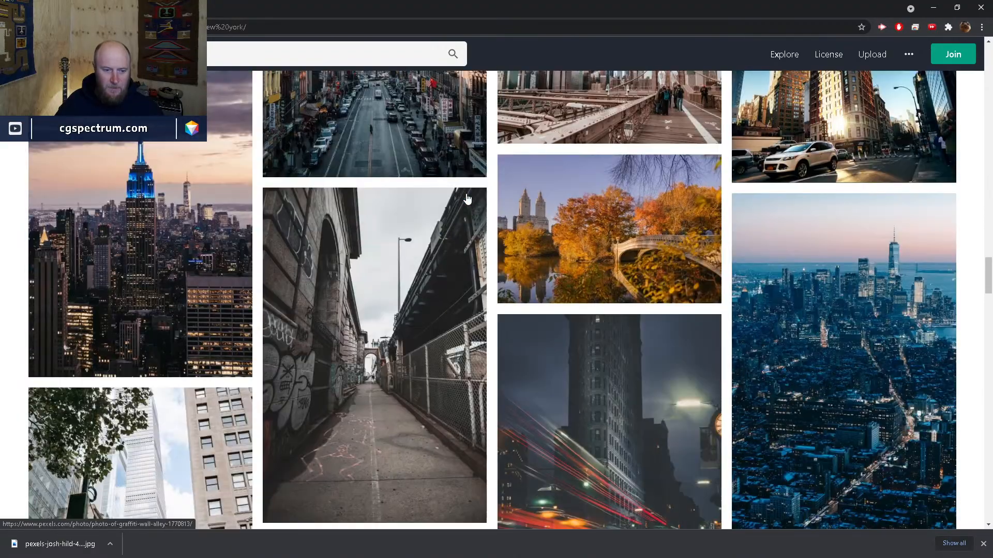
pyautogui.scroll(-2, 467, 198)
pyautogui.scroll(-11, 467, 198)
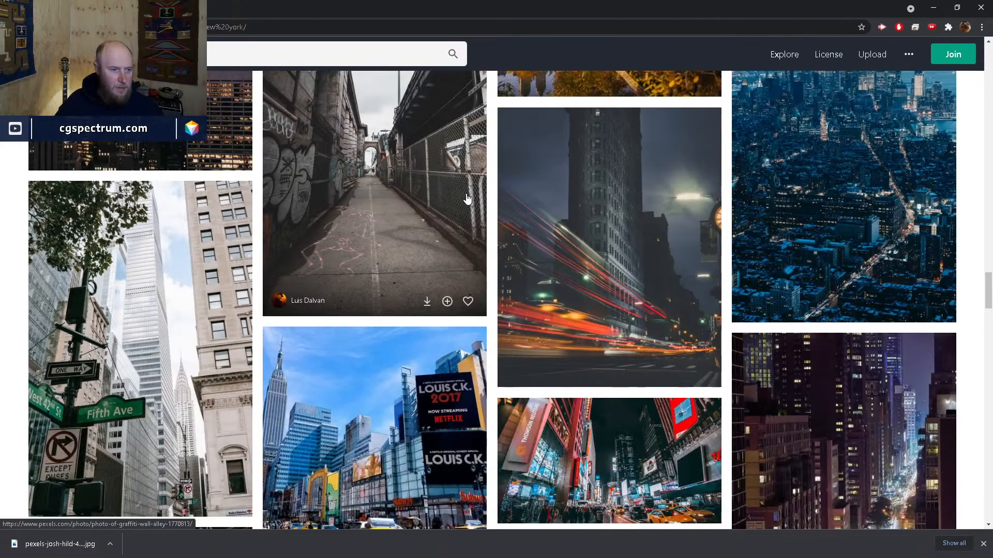
pyautogui.scroll(-12, 467, 198)
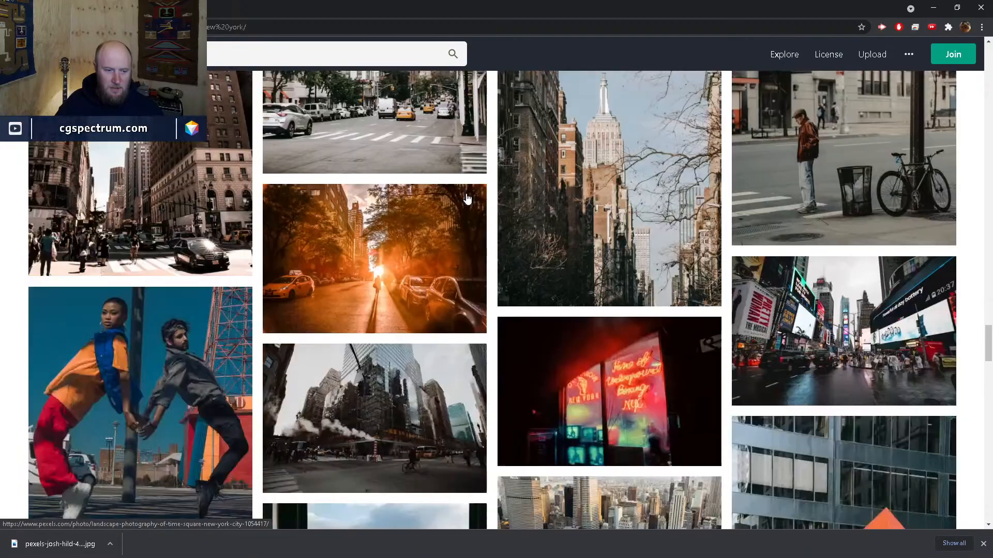
pyautogui.scroll(-9, 467, 198)
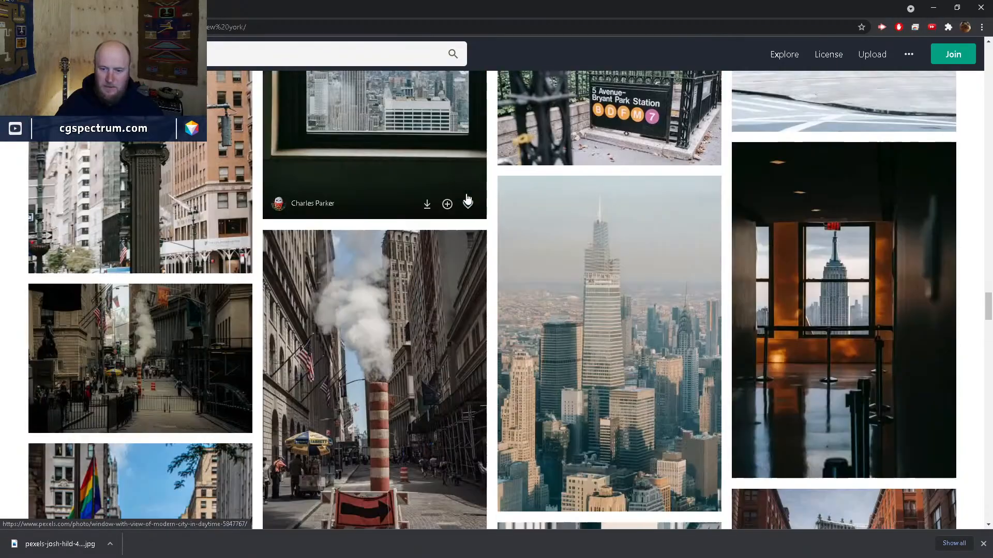
pyautogui.scroll(-6, 443, 187)
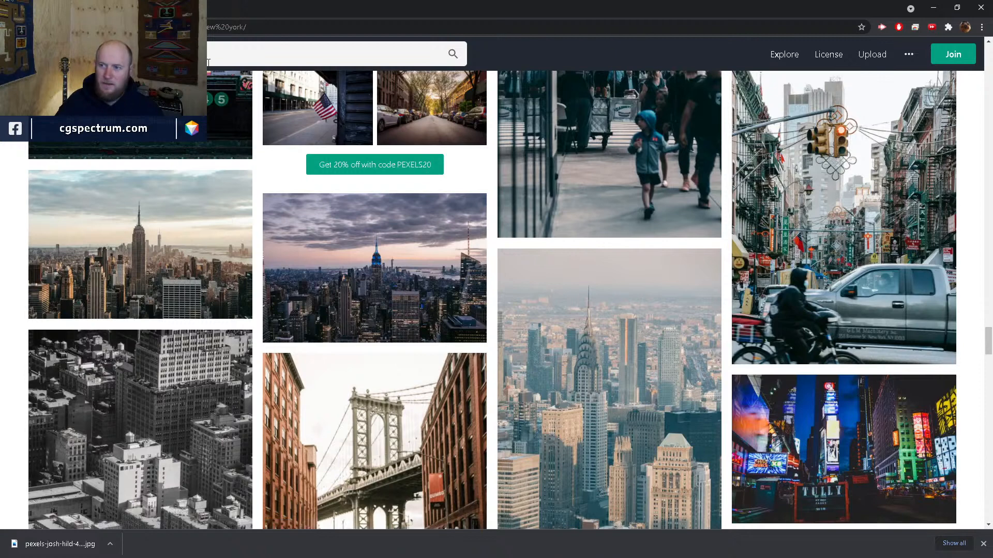
pyautogui.hotkey('alt', 'Tab')
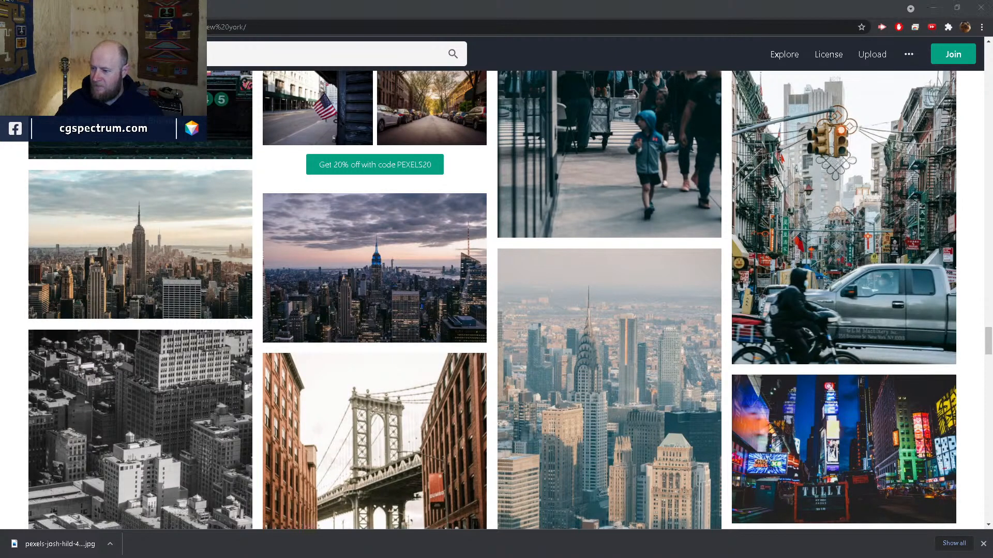
pyautogui.click(485, 5)
pyautogui.scroll(8, 471, 290)
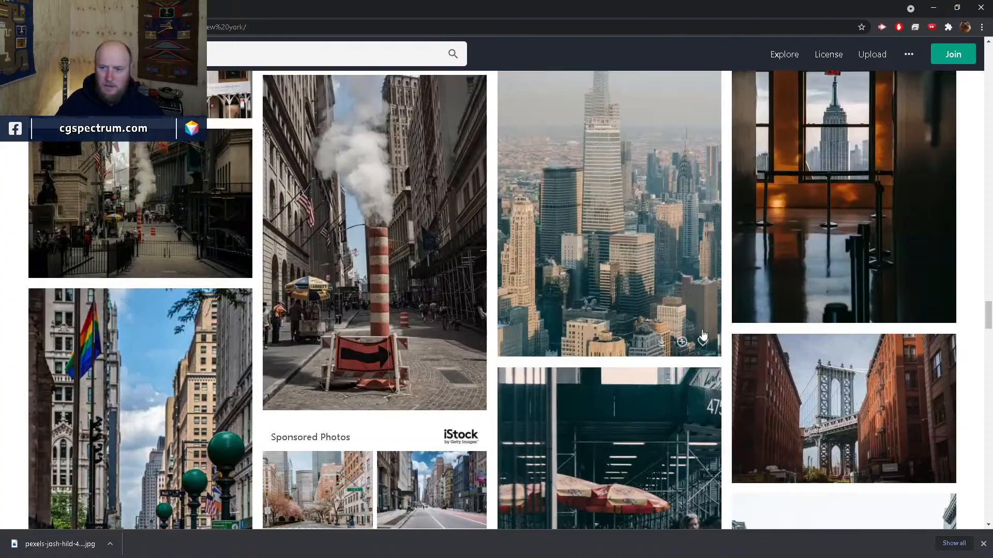
pyautogui.moveTo(982, 318); pyautogui.dragTo(983, 46)
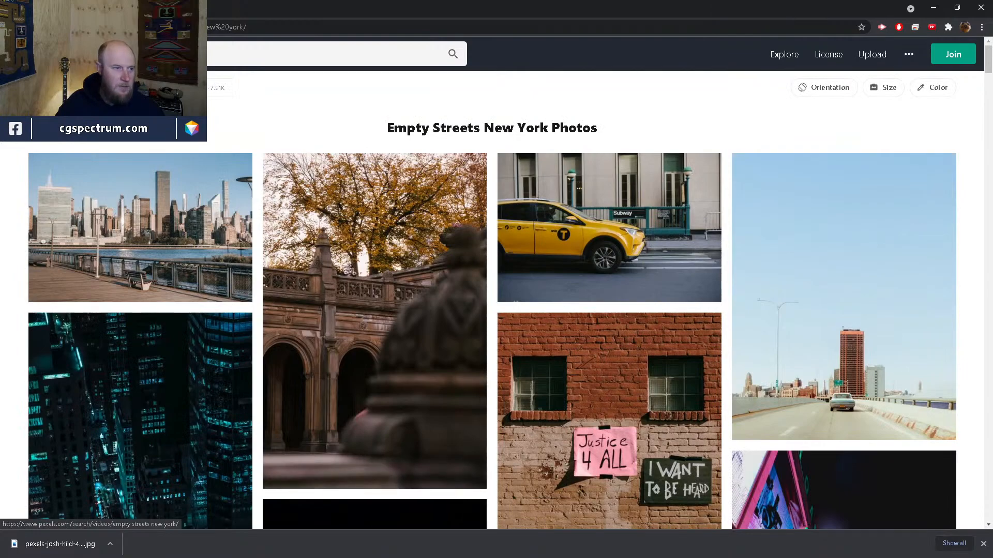
# Step: Return to the "Empty Streets" results and preview the photo of the wide empty road between two rows of grey townhouses
pyautogui.click(11, 27)
pyautogui.scroll(10, 250, 200)
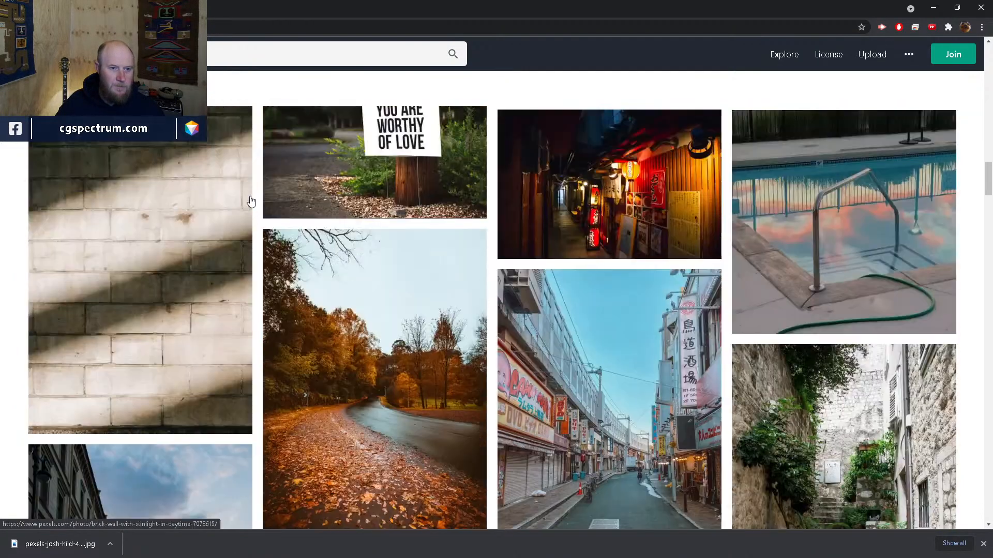
pyautogui.scroll(3, 493, 287)
pyautogui.scroll(15, 493, 287)
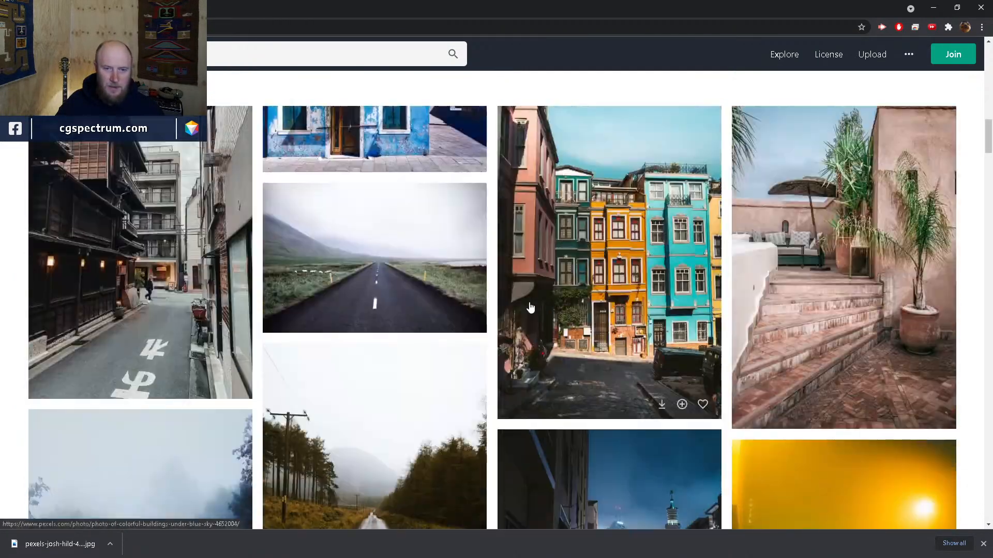
pyautogui.scroll(8, 555, 307)
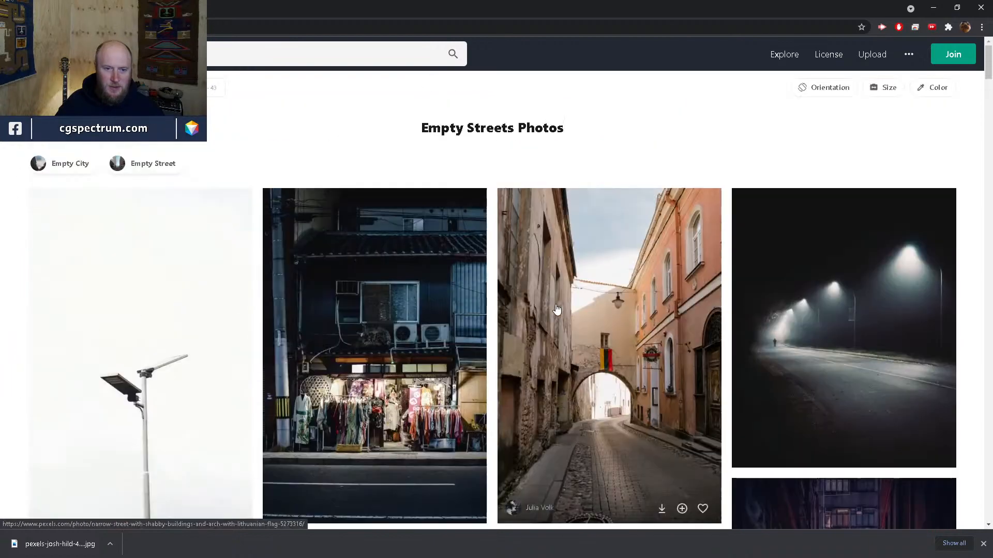
pyautogui.scroll(-5, 556, 310)
pyautogui.scroll(-5, 556, 309)
pyautogui.scroll(3, 555, 306)
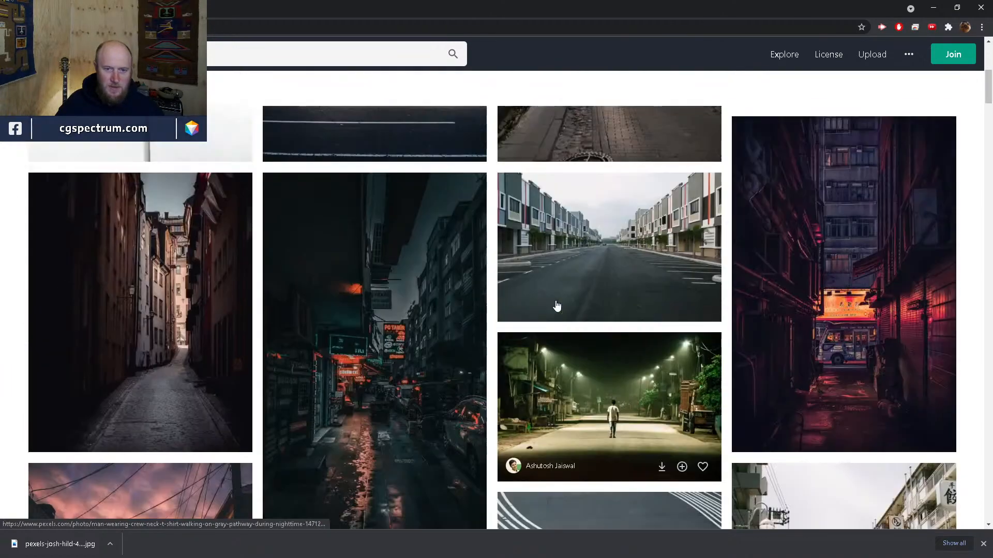
pyautogui.click(601, 269)
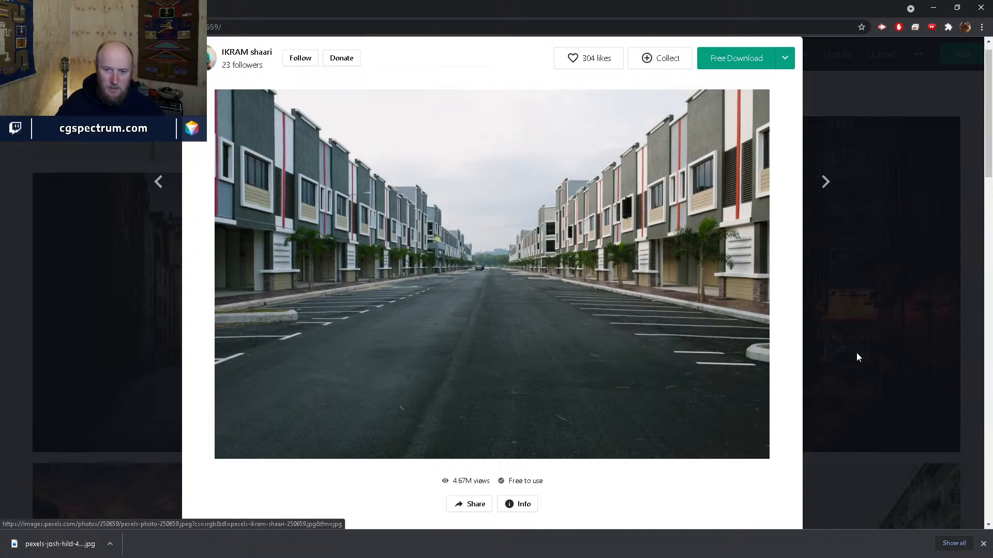
pyautogui.click(970, 359)
# Step: Search further through the "Empty Streets" results and open the dark, snowy street photo with skybridges between high-rise buildings
pyautogui.scroll(-4, 708, 330)
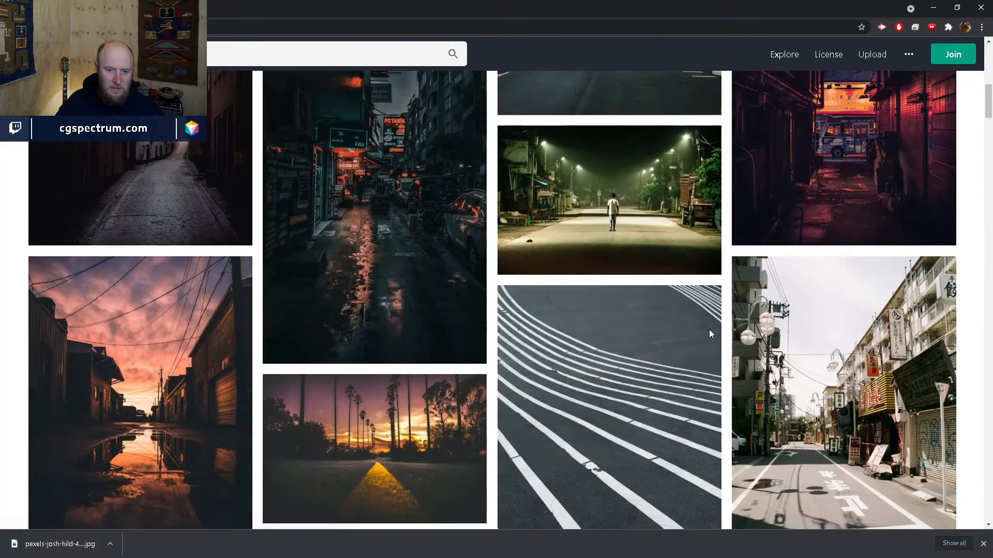
pyautogui.scroll(-17, 709, 329)
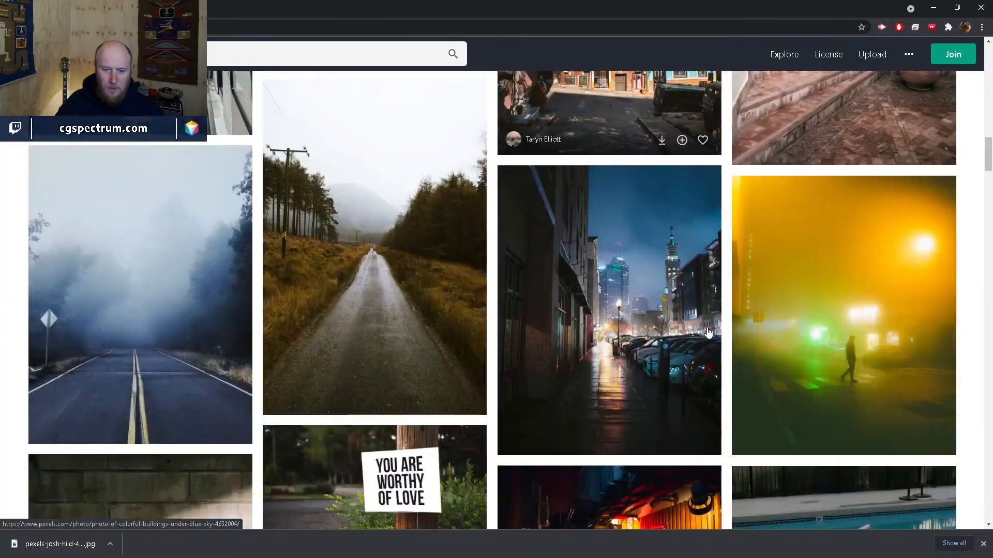
pyautogui.scroll(-13, 709, 333)
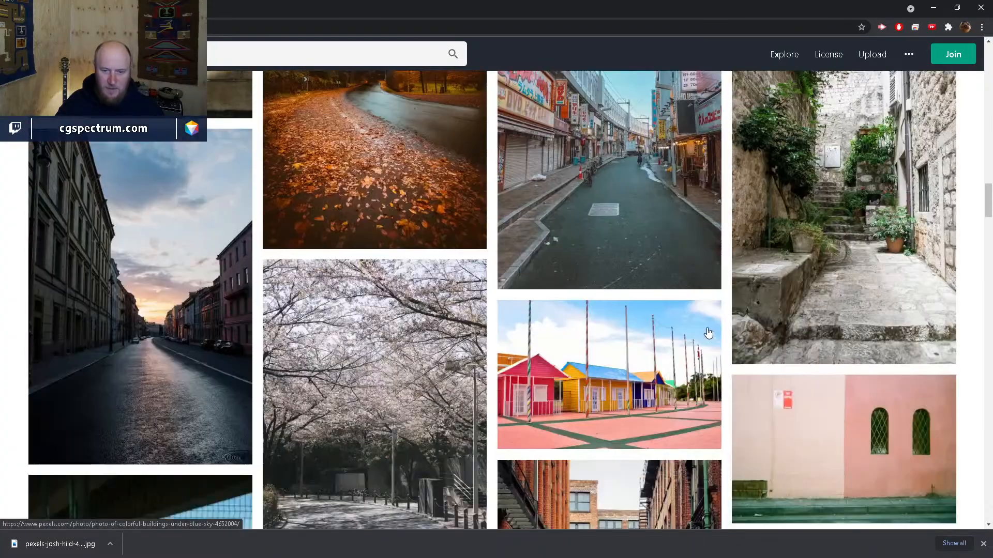
pyautogui.scroll(-16, 709, 332)
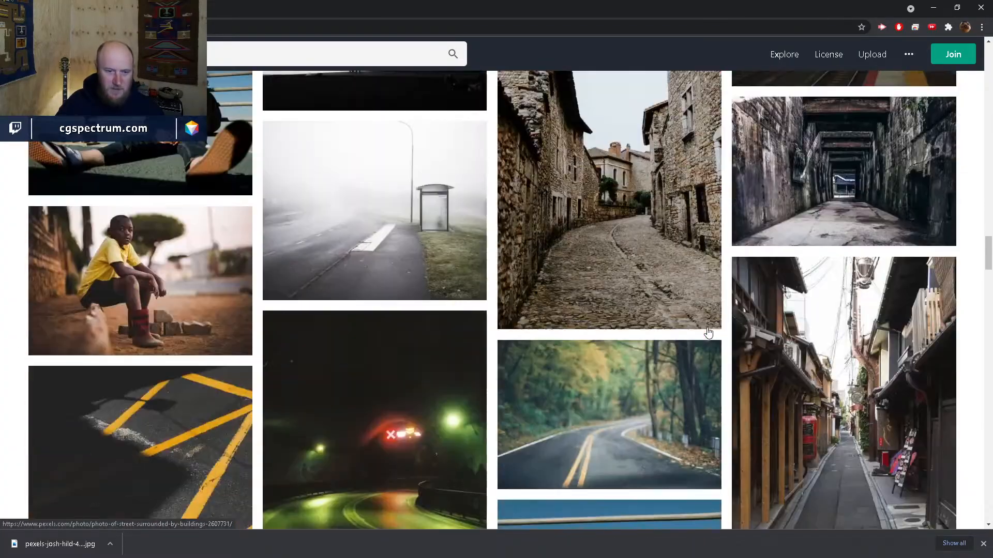
pyautogui.scroll(-11, 709, 332)
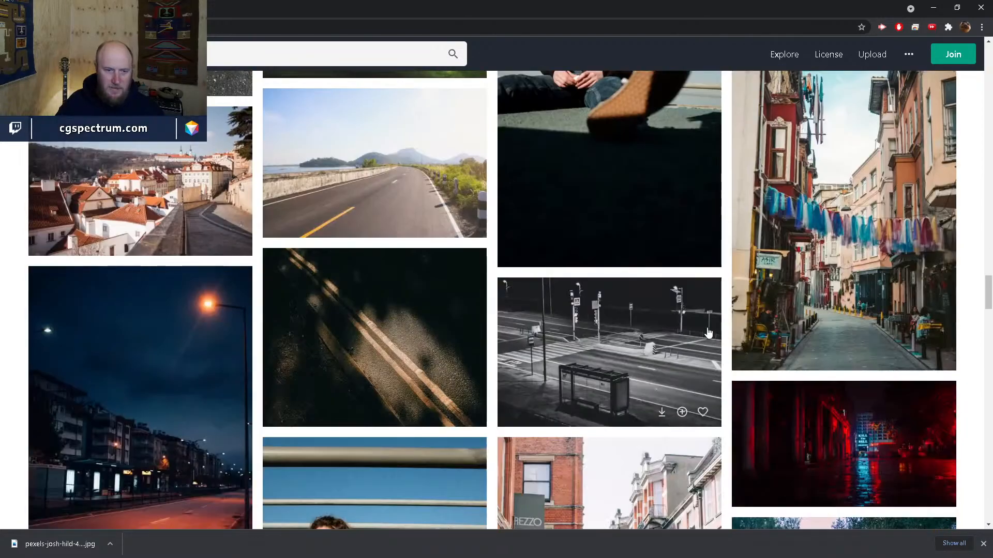
pyautogui.scroll(-13, 709, 332)
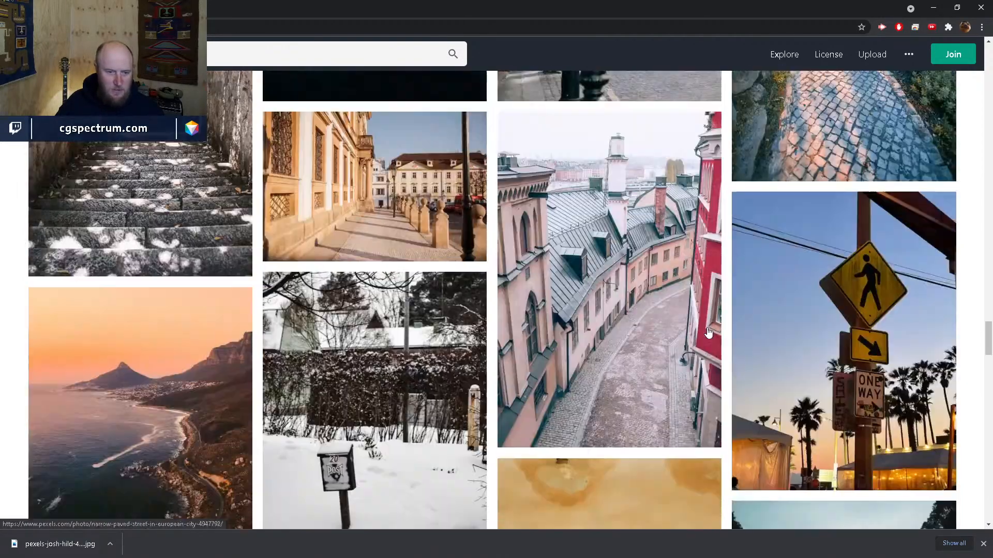
pyautogui.scroll(-19, 708, 333)
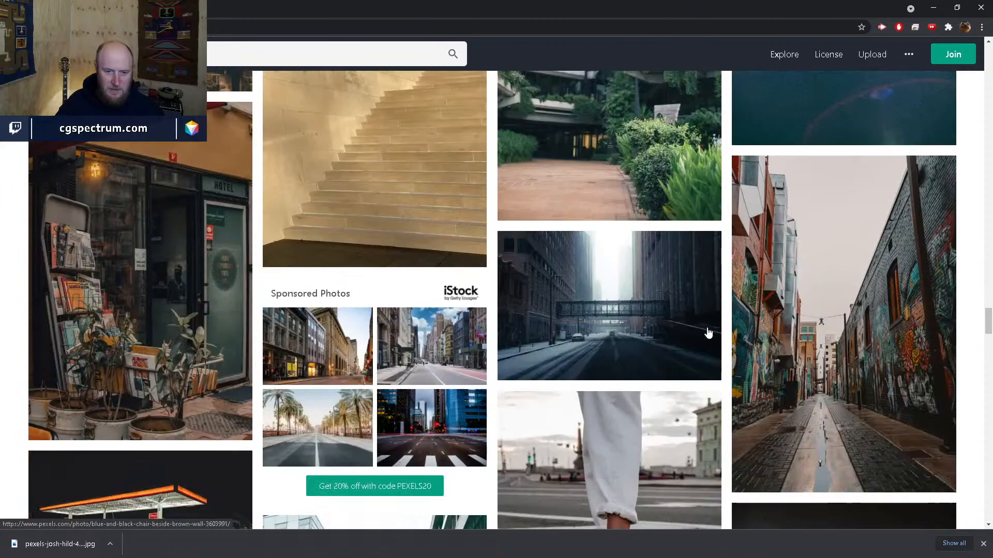
pyautogui.click(708, 332)
# Step: Find the high-angle photo of the sunlit road intersection among the similar photos and open it
pyautogui.scroll(-5, 625, 315)
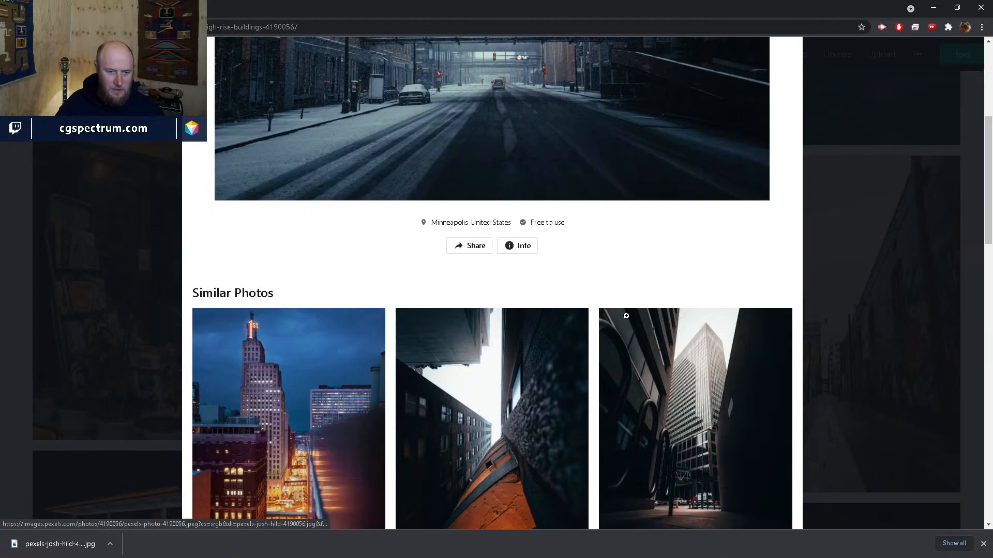
pyautogui.scroll(-10, 626, 316)
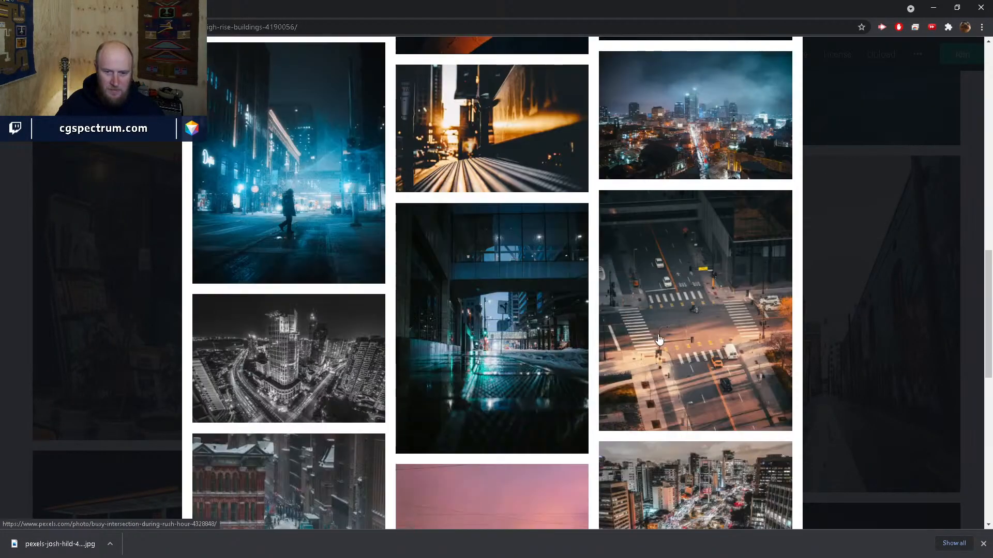
pyautogui.click(705, 310)
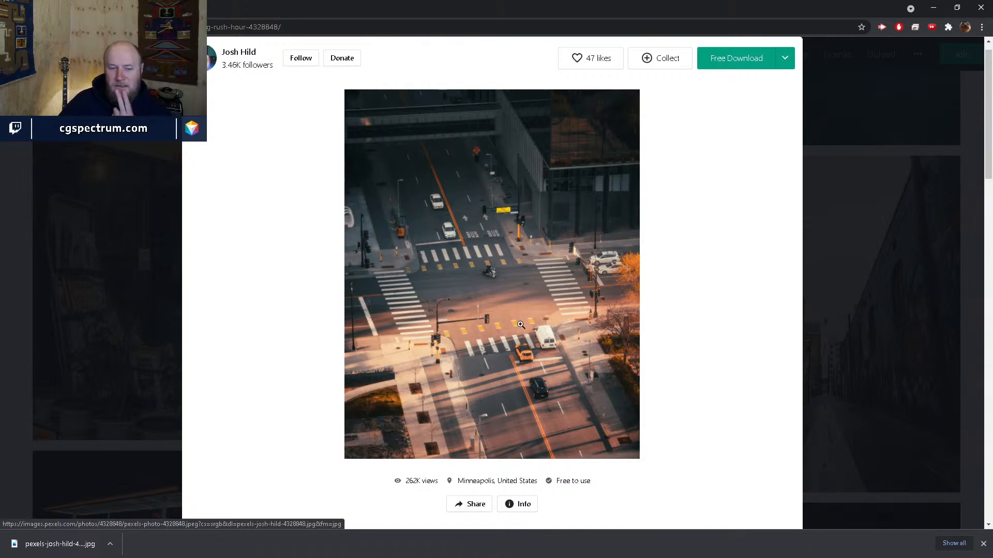
# Step: Examine the motorcycle and surrounding crosswalks in the middle of the intersection photo at enlarged size
pyautogui.click(492, 265)
pyautogui.click(492, 265)
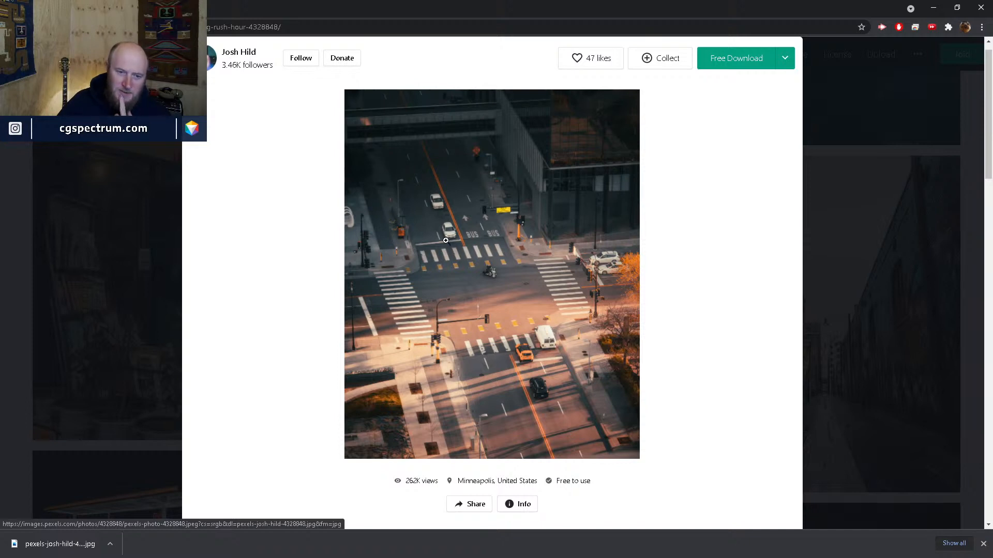
pyautogui.click(491, 271)
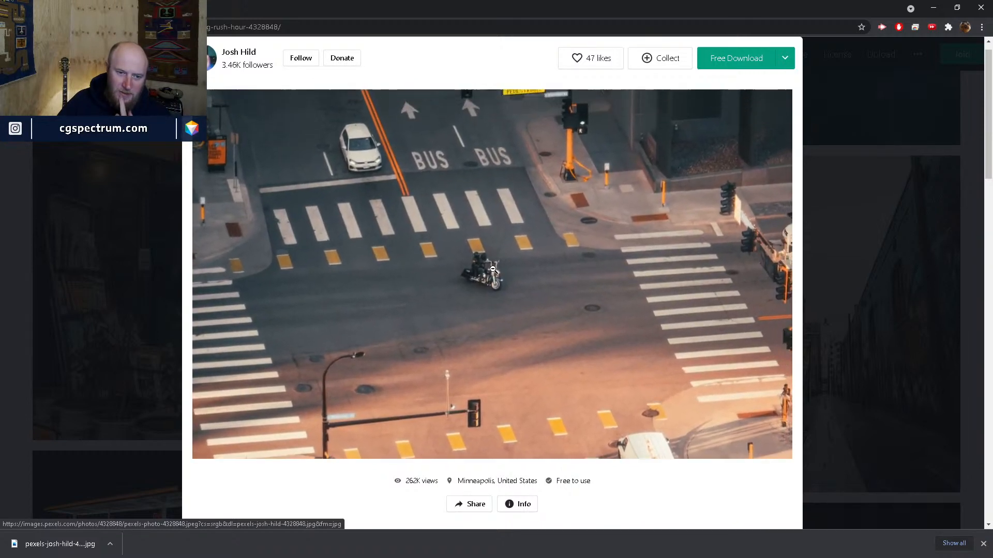
pyautogui.click(509, 259)
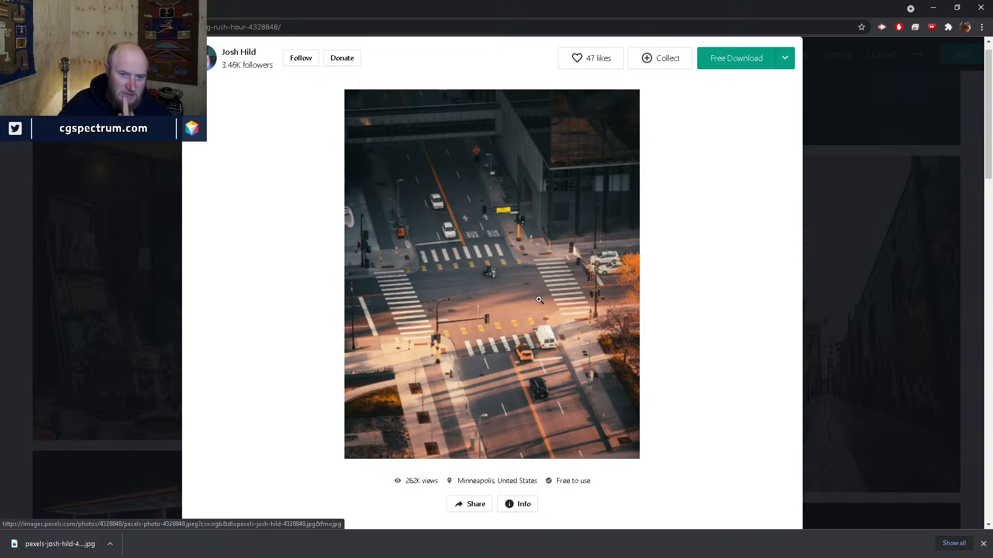
# Step: Examine the vehicles, crosswalk and long shadows in the sunlit foreground of the intersection photo up close, then return to the full view
pyautogui.click(528, 316)
pyautogui.click(533, 318)
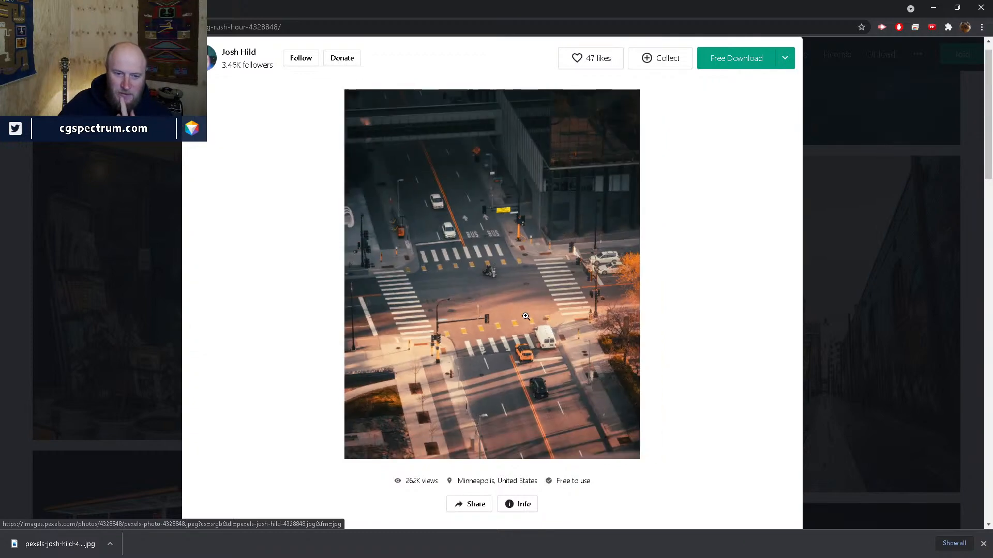
pyautogui.click(497, 326)
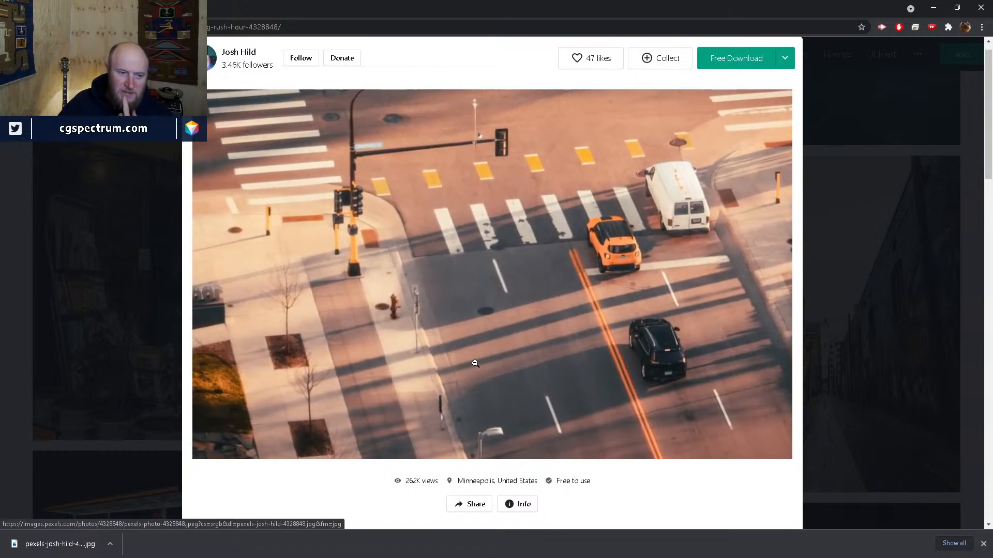
pyautogui.click(432, 277)
pyautogui.click(433, 278)
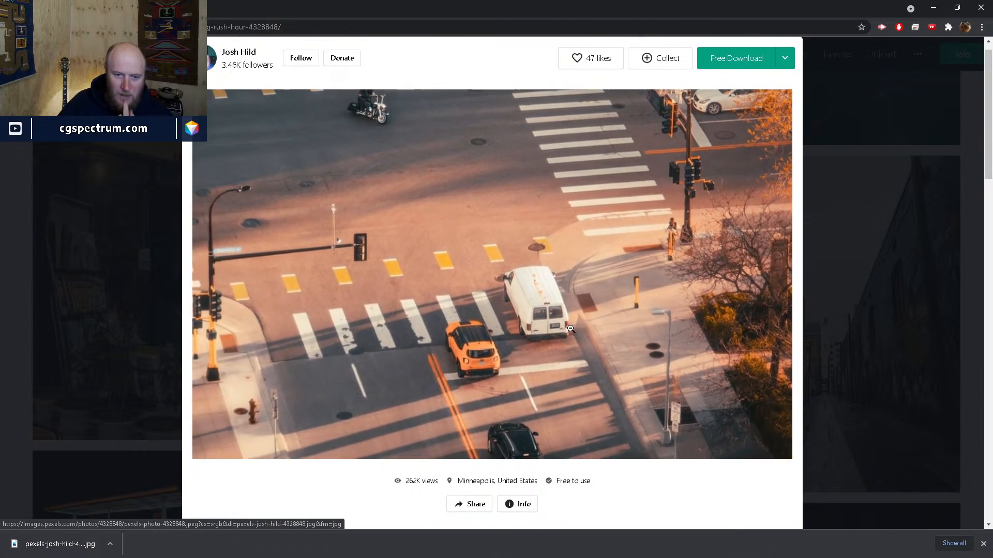
pyautogui.click(594, 320)
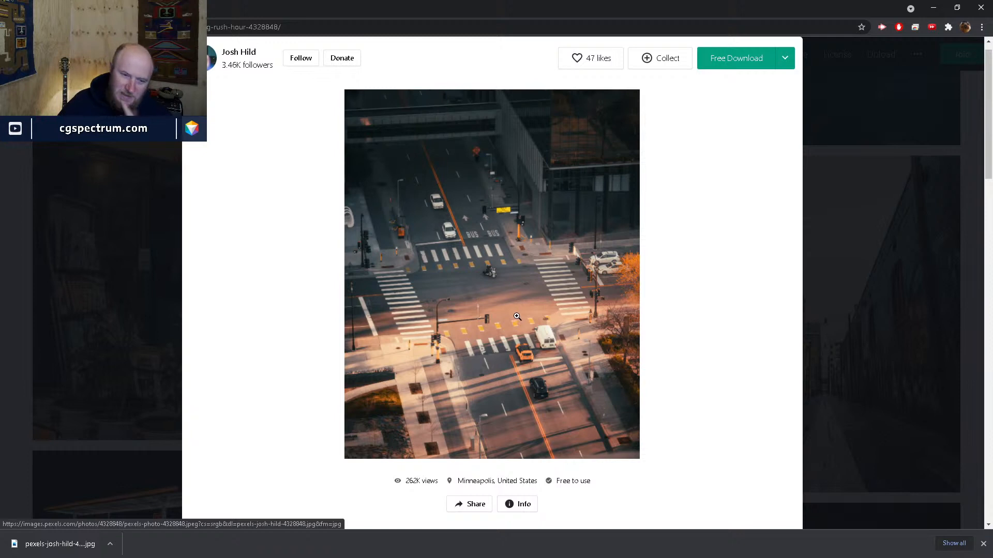
pyautogui.scroll(-1, 504, 320)
pyautogui.scroll(1, 532, 319)
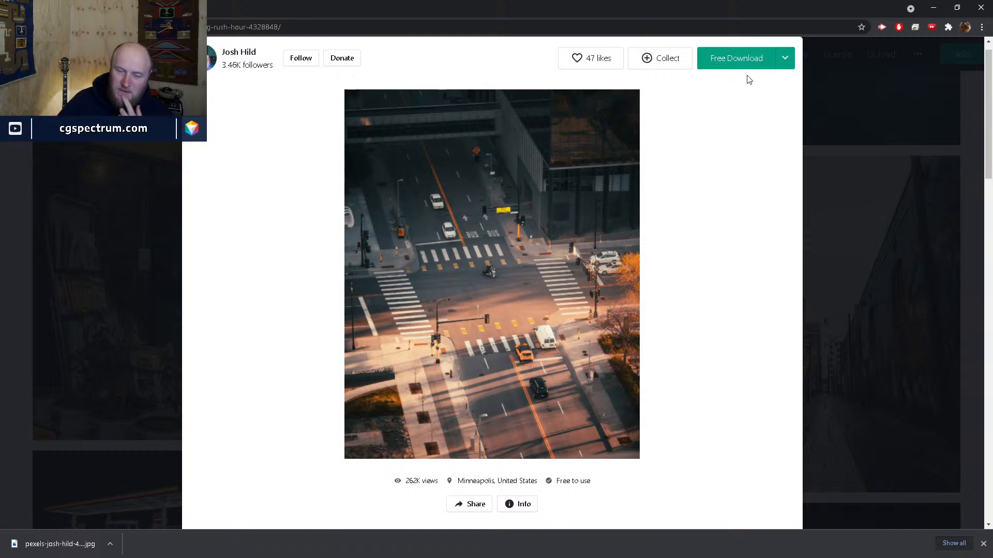
# Step: Download the intersection photo at its original size of 3648 x 4560 and close the photo view
pyautogui.click(743, 59)
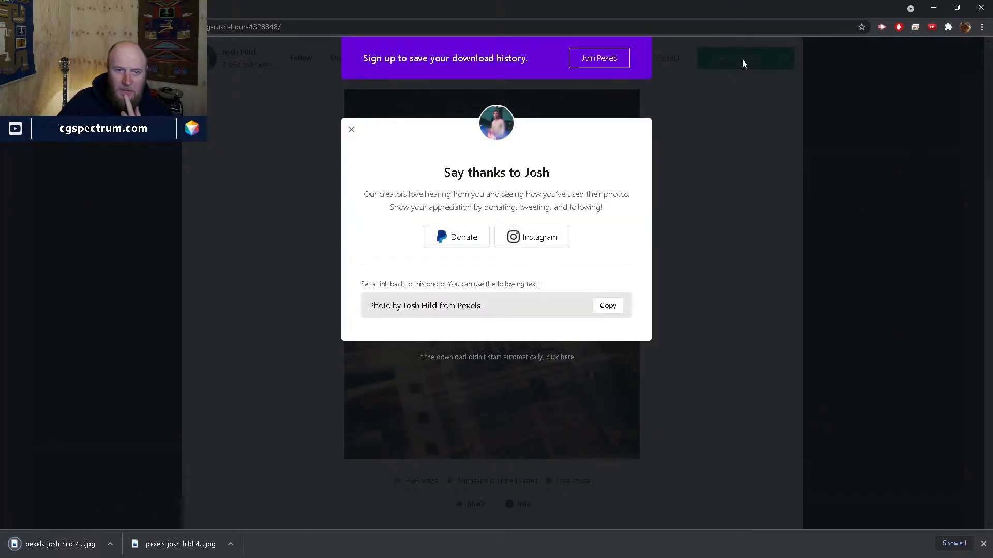
pyautogui.click(351, 130)
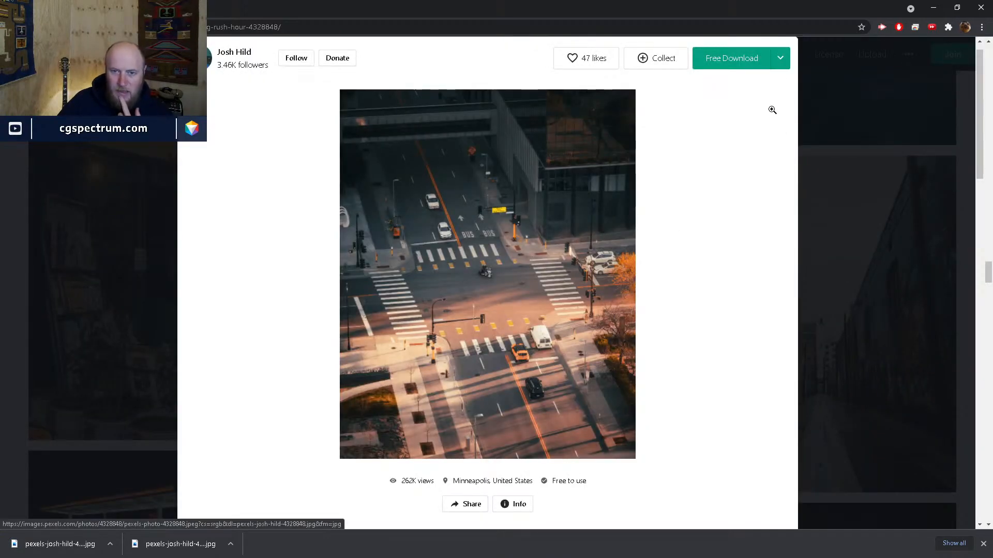
pyautogui.click(779, 58)
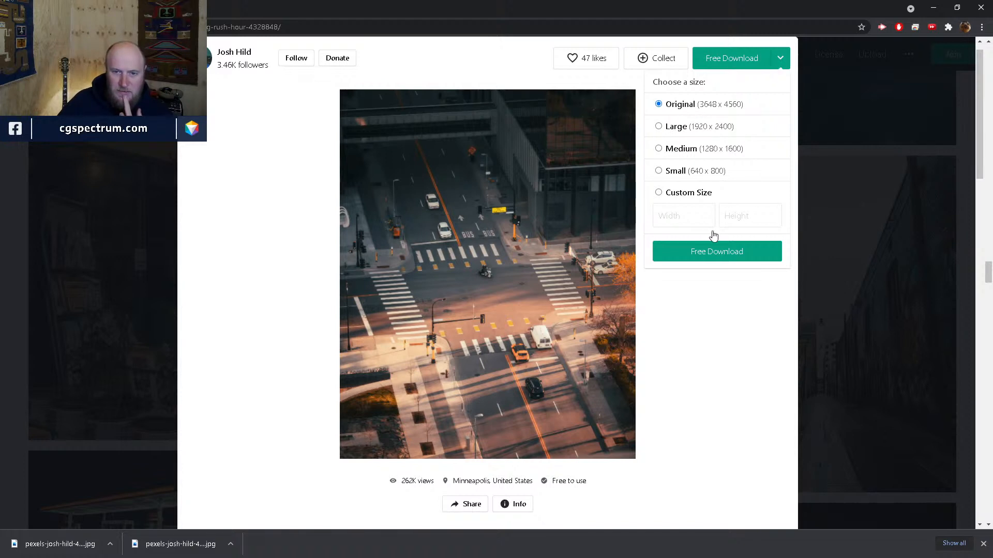
pyautogui.click(724, 254)
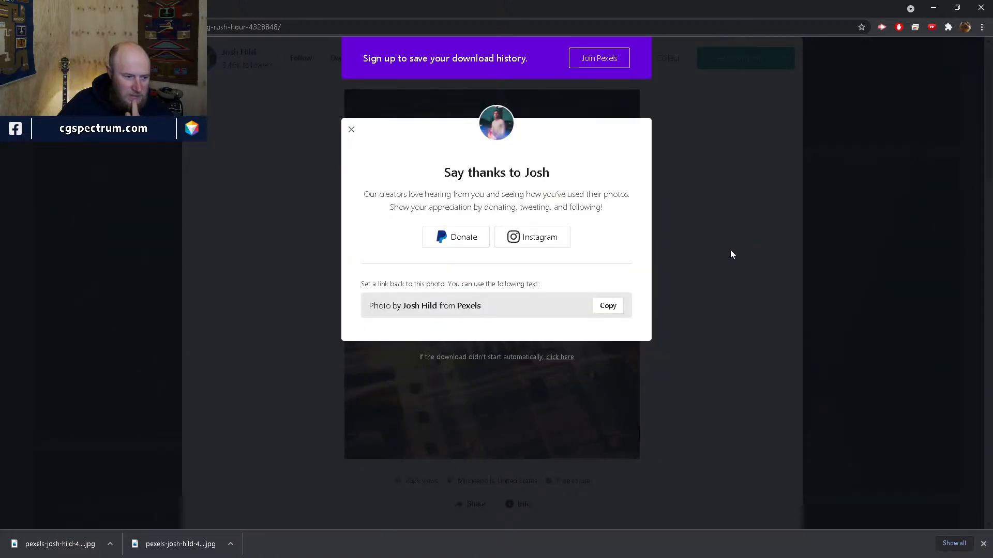
pyautogui.click(687, 104)
pyautogui.click(807, 61)
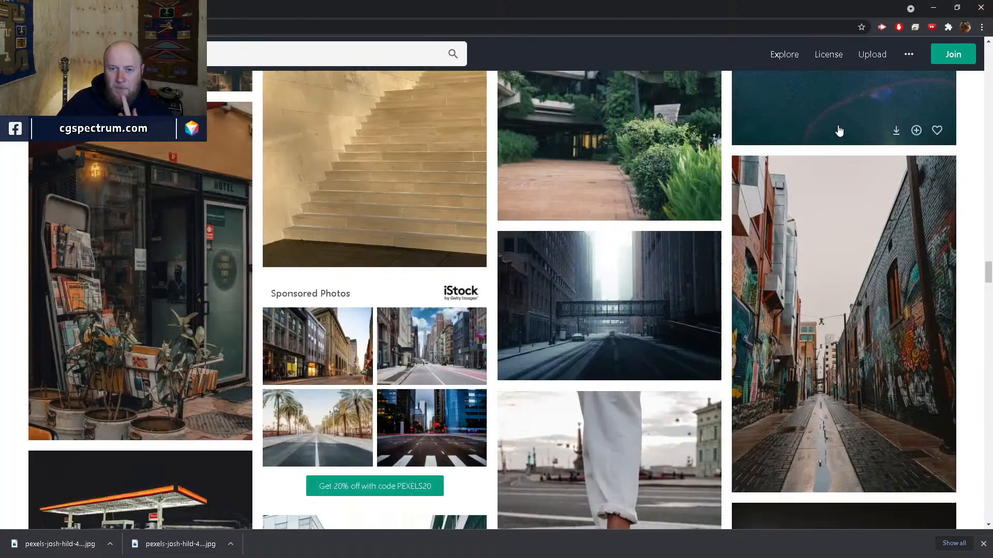
# Step: Switch to Houdini and create a new camera from an elevated perspective view of the ground grid
pyautogui.scroll(5, 857, 208)
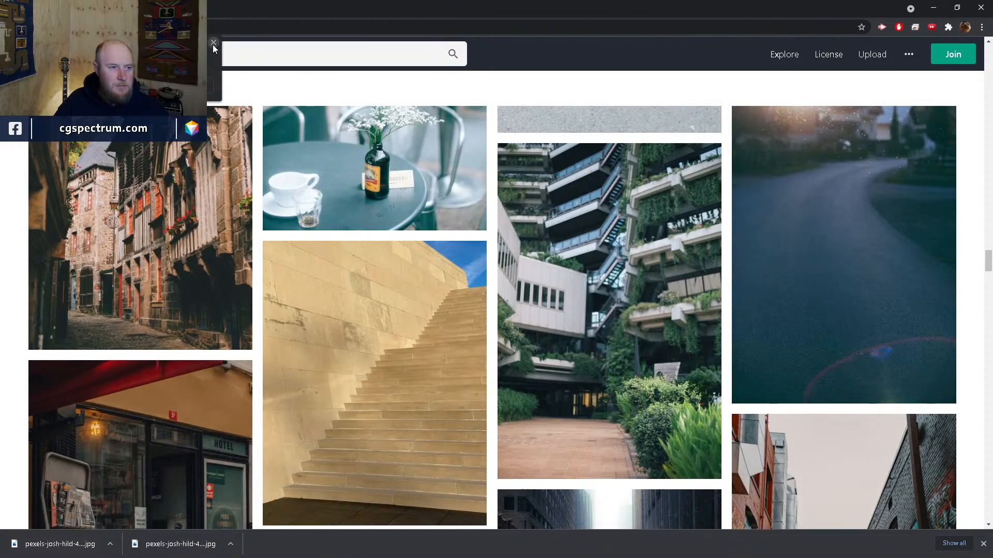
pyautogui.click(933, 7)
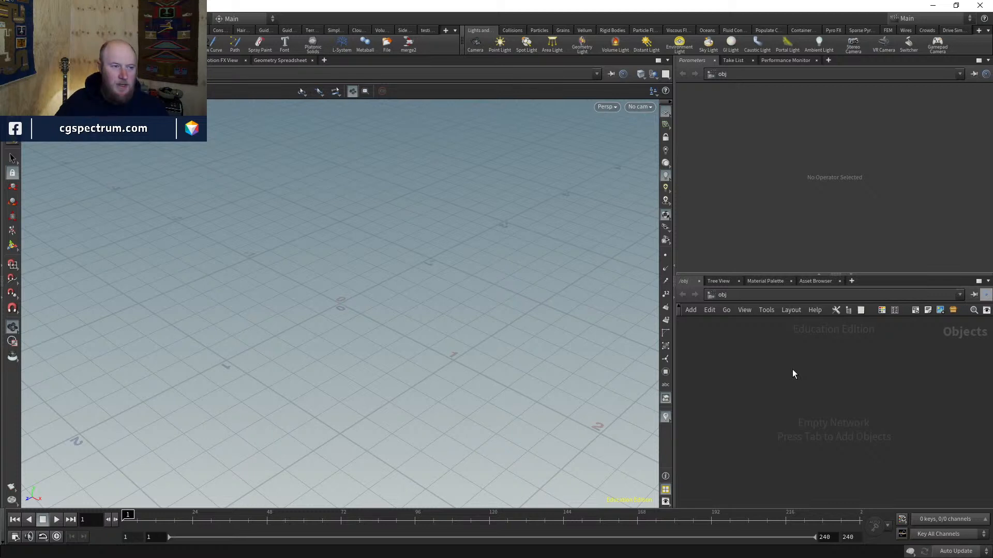
pyautogui.moveTo(436, 228); pyautogui.dragTo(507, 193)
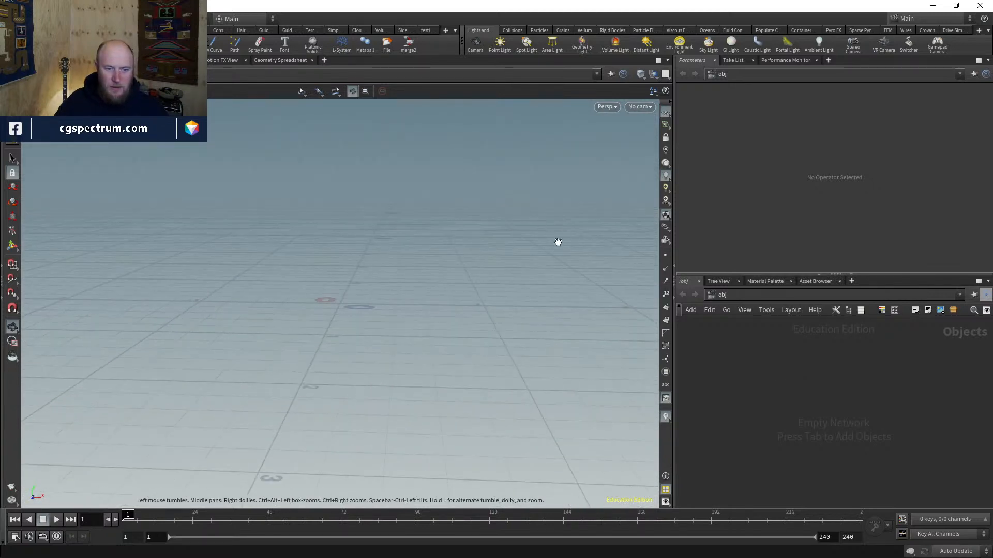
pyautogui.moveTo(558, 242); pyautogui.dragTo(651, 288)
pyautogui.press('Tab')
pyautogui.click(640, 107)
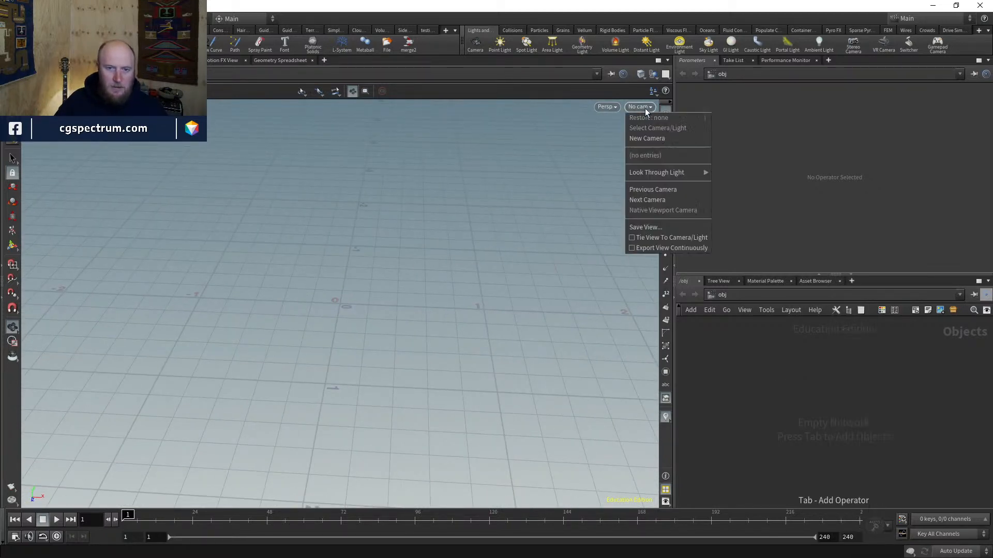
pyautogui.click(647, 138)
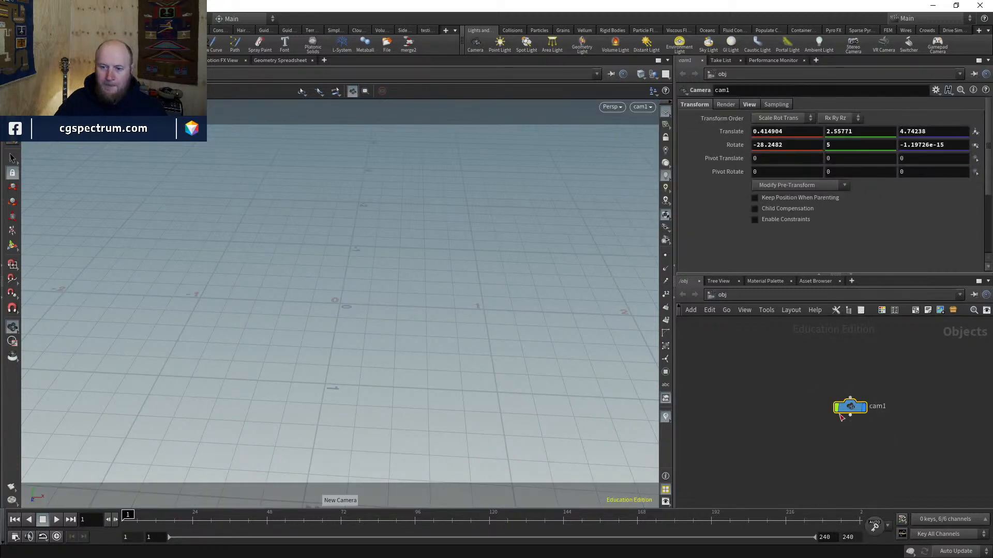
pyautogui.moveTo(841, 418); pyautogui.dragTo(810, 411)
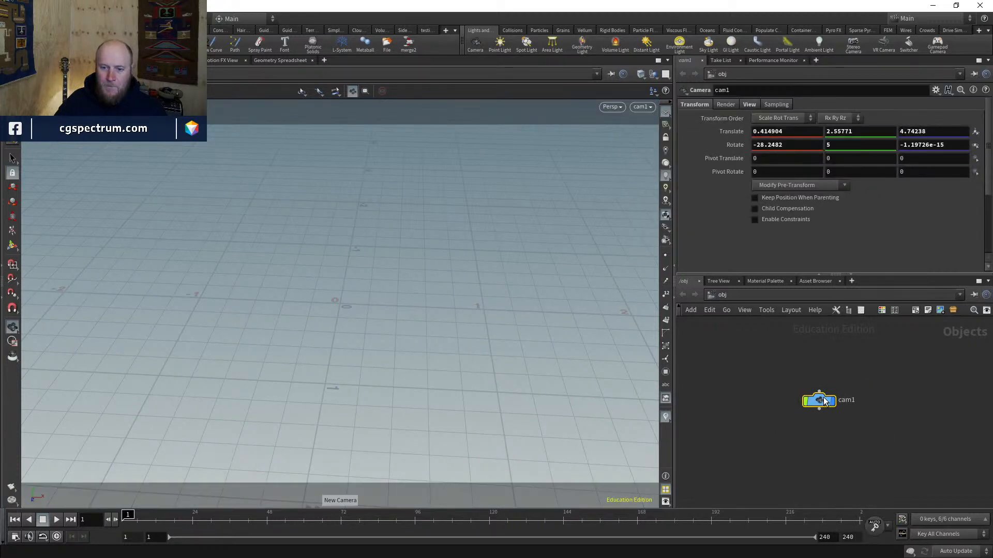
# Step: Load the downloaded intersection JPG from D:/CGSPECTRUM/STREAM/IMAGE_SHOT as the camera's background image
pyautogui.click(750, 105)
pyautogui.scroll(-3, 726, 206)
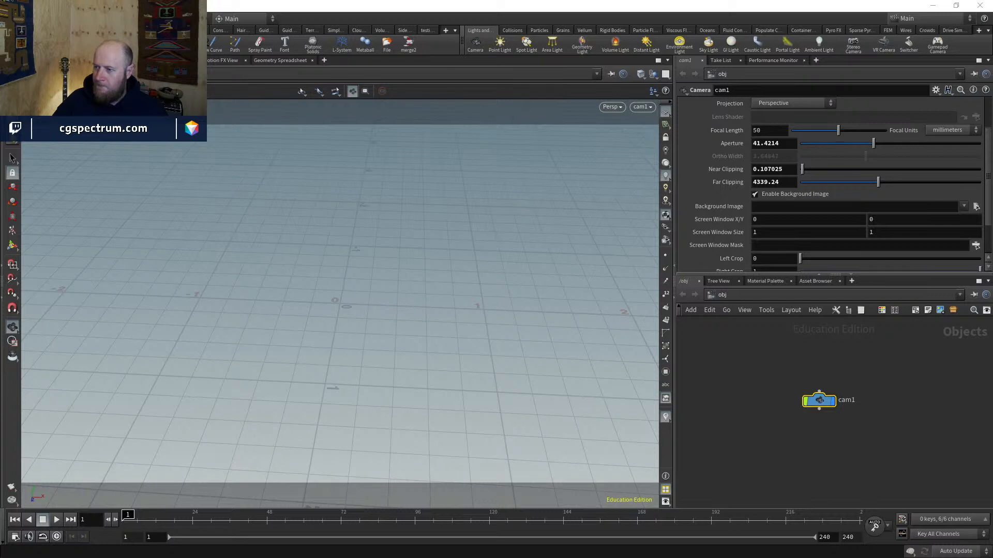
pyautogui.click(976, 207)
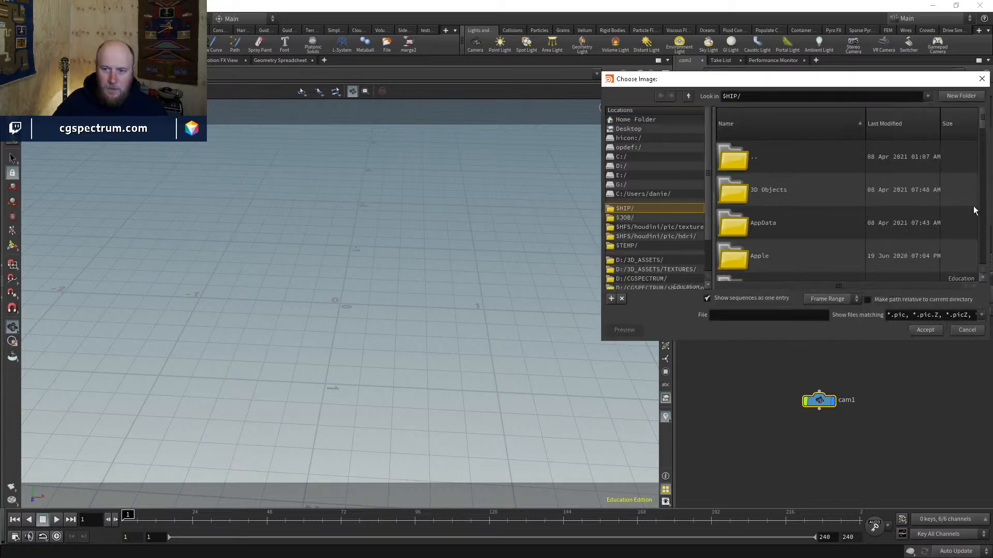
pyautogui.click(641, 279)
pyautogui.scroll(-4, 777, 243)
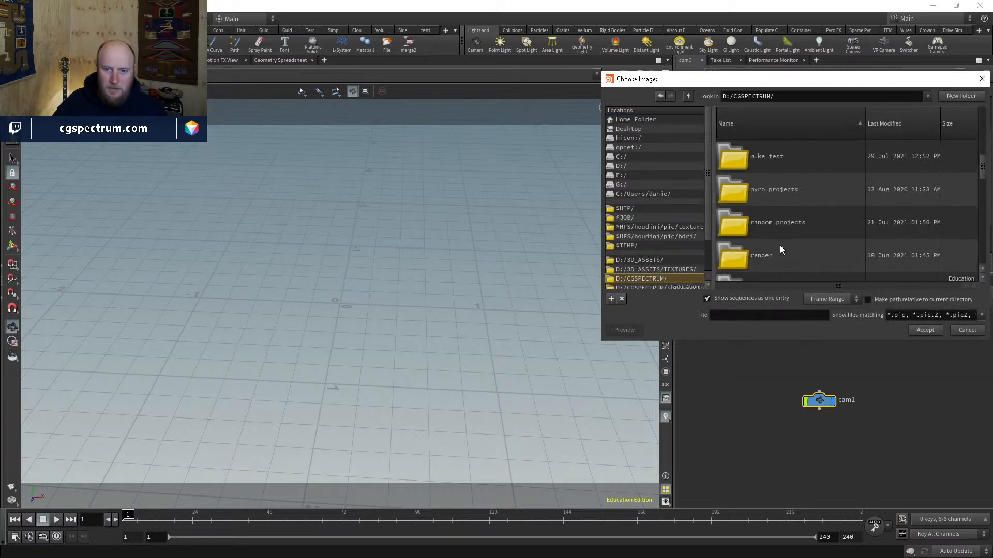
pyautogui.doubleClick(775, 248)
pyautogui.scroll(-1, 776, 243)
pyautogui.doubleClick(765, 222)
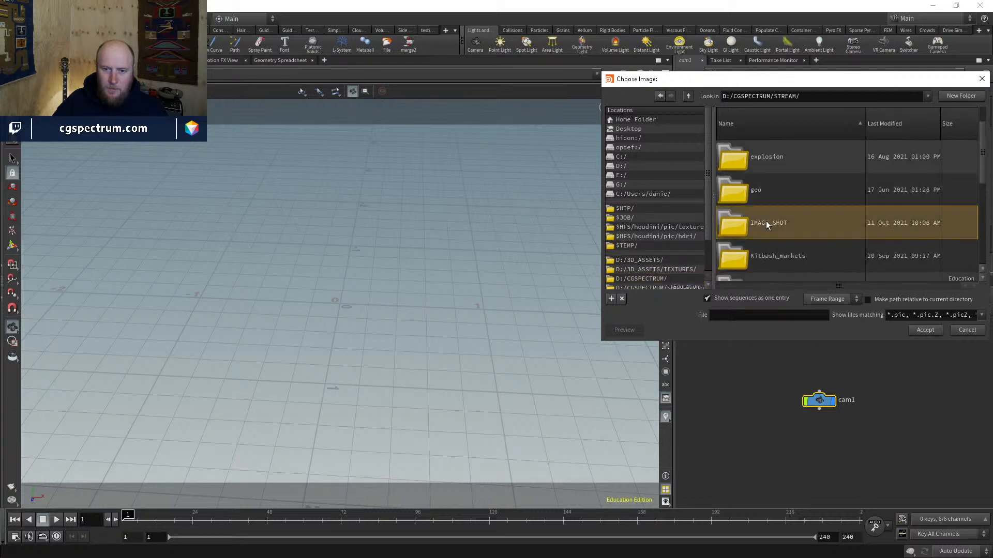
pyautogui.click(780, 189)
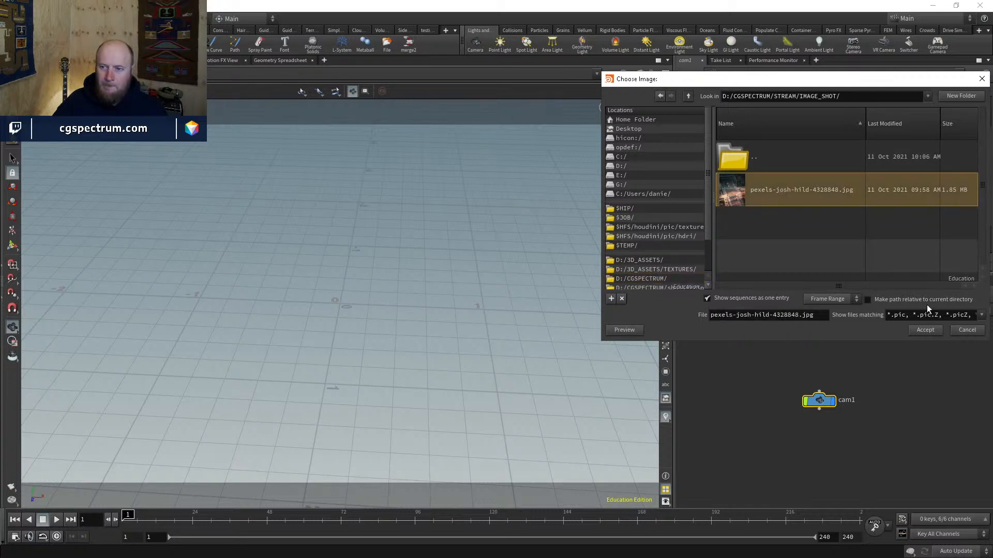
pyautogui.click(923, 331)
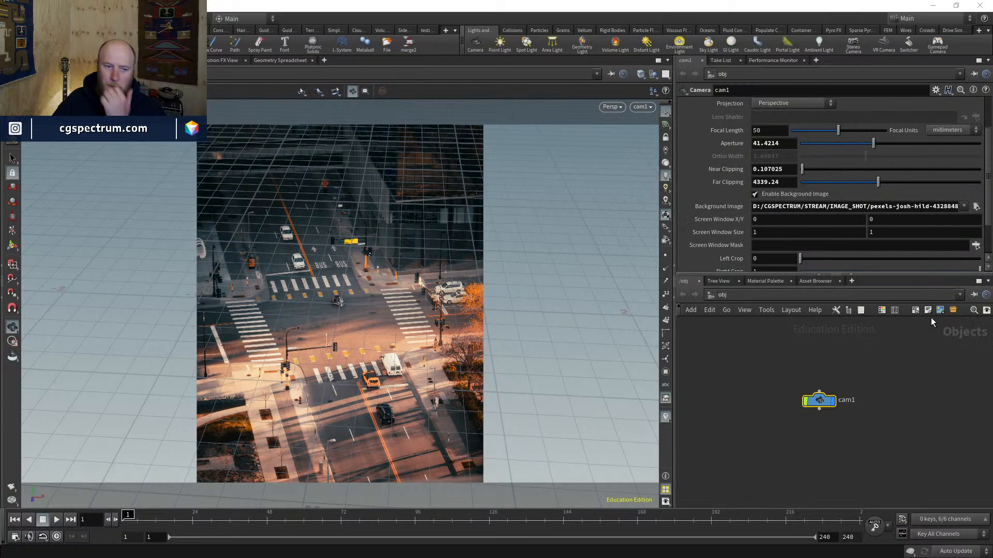
# Step: Orbit out of the camera view and look through cam1 again
pyautogui.click(879, 402)
pyautogui.moveTo(419, 270); pyautogui.dragTo(457, 264)
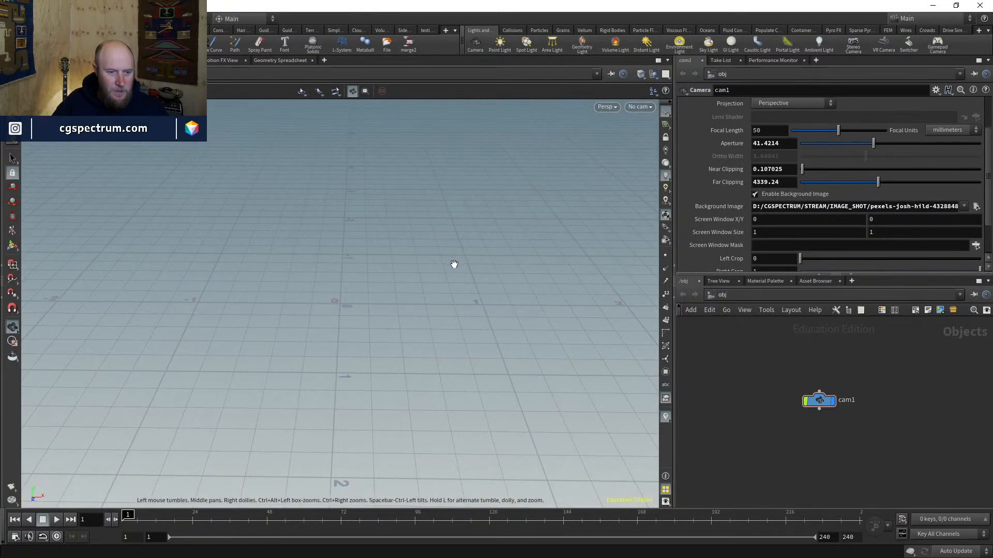
pyautogui.click(641, 107)
pyautogui.click(657, 154)
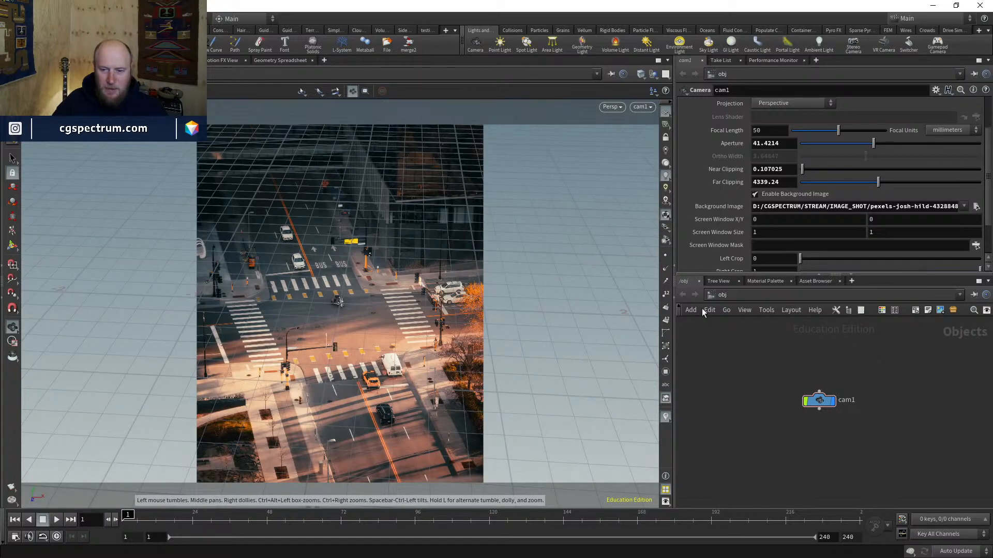
# Step: Lock the camera to the view and orbit it until the ground grid roughly follows the photo's street perspective
pyautogui.moveTo(823, 400); pyautogui.dragTo(788, 370)
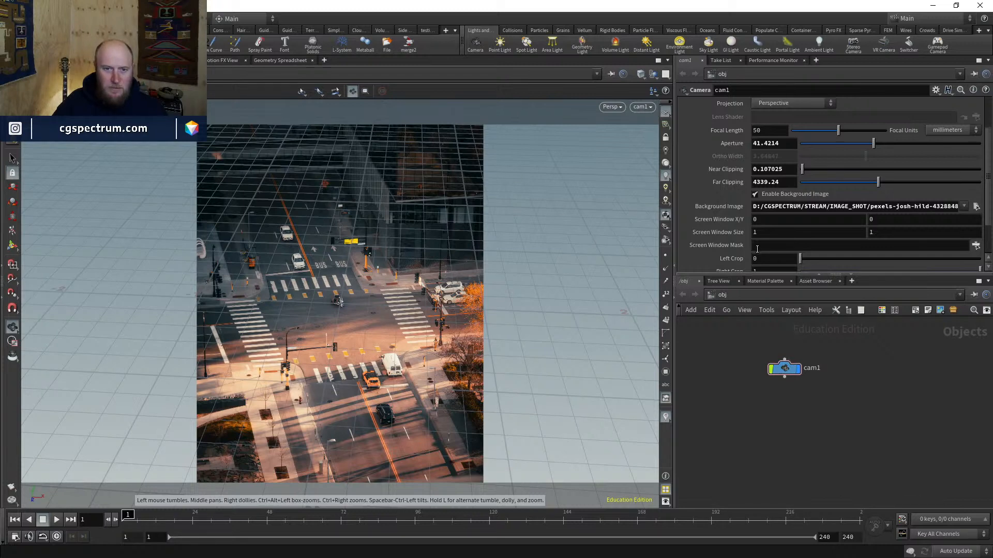
pyautogui.click(666, 138)
pyautogui.moveTo(314, 317); pyautogui.dragTo(369, 332)
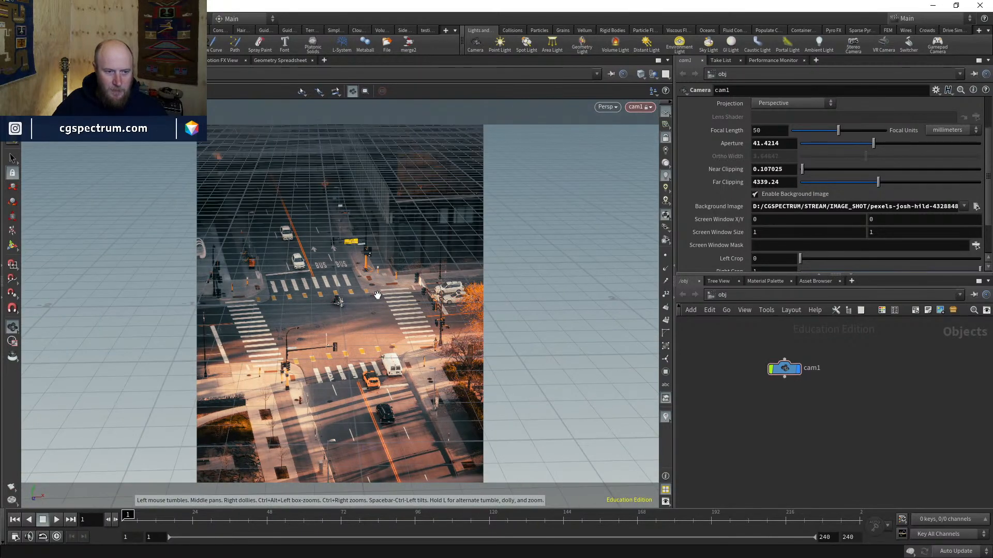
pyautogui.moveTo(377, 295); pyautogui.dragTo(558, 463)
pyautogui.moveTo(421, 307); pyautogui.dragTo(392, 329)
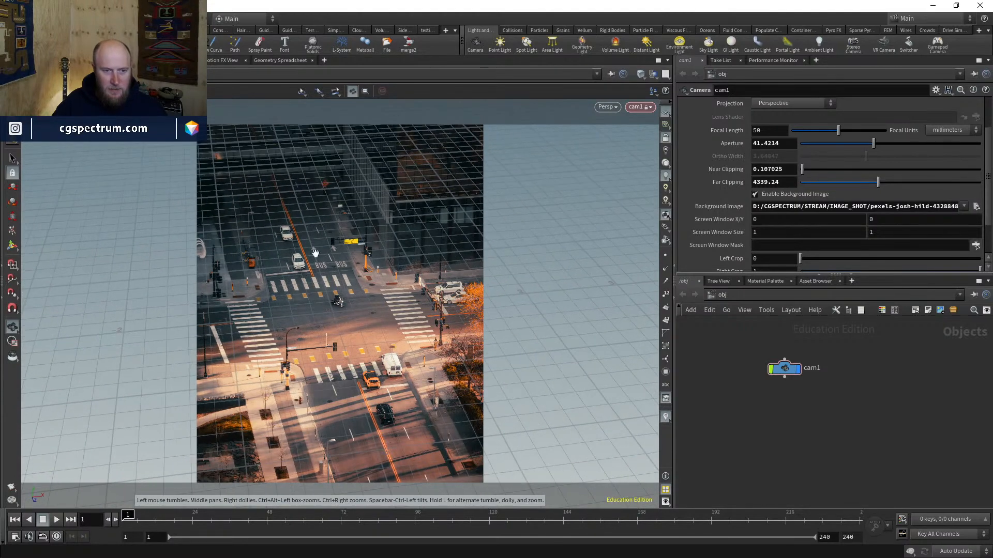
pyautogui.moveTo(386, 292); pyautogui.dragTo(387, 295)
pyautogui.moveTo(328, 291); pyautogui.dragTo(330, 300)
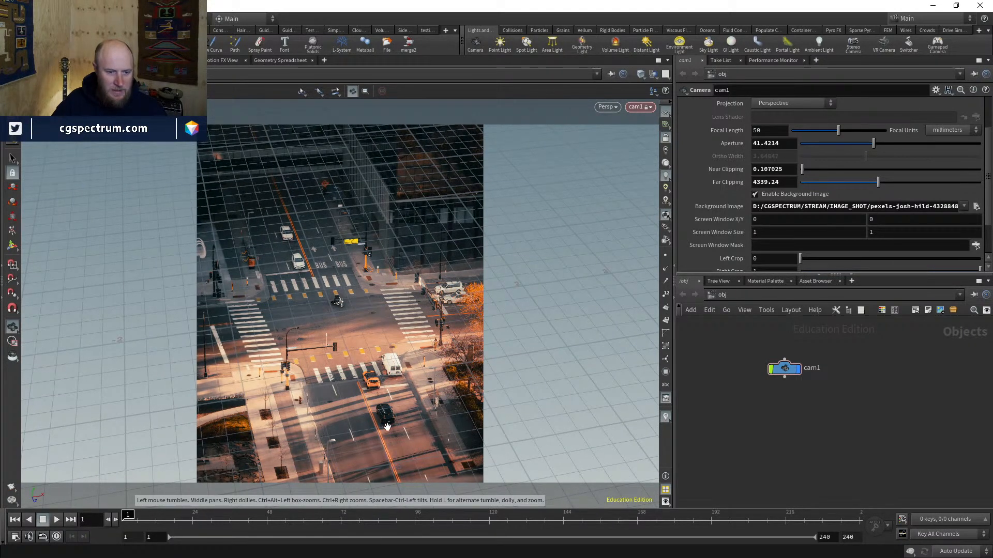
# Step: Add a grid object below the camera node in the object network
pyautogui.press('Tab')
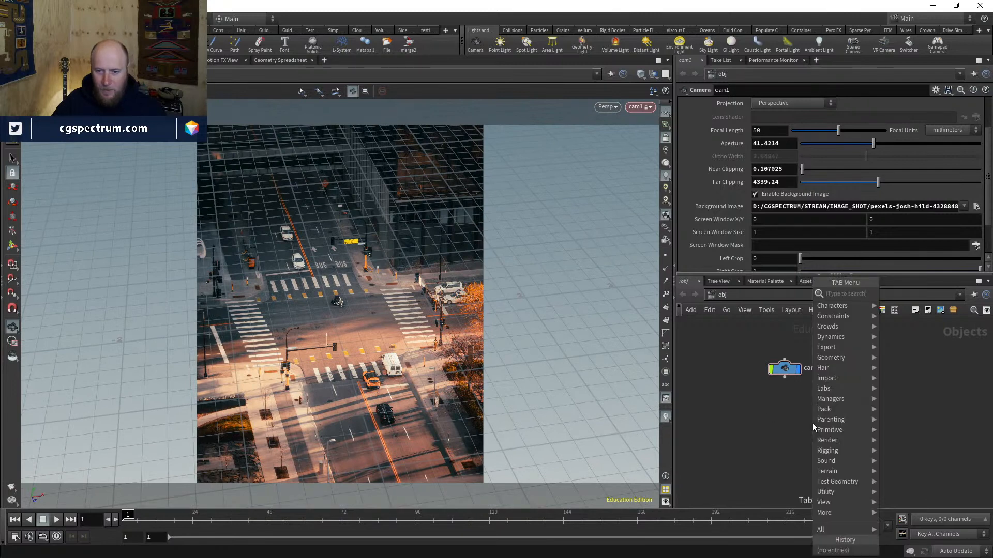
pyautogui.write('grid')
pyautogui.press('Return')
pyautogui.click(795, 416)
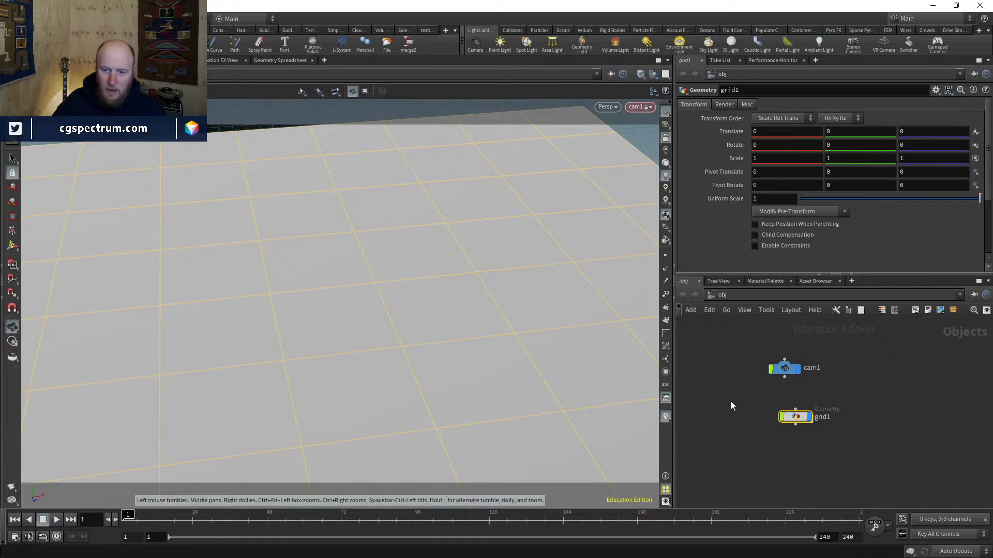
# Step: Dolly, pan and orbit the locked camera so the grid plane fits between the crosswalks of the intersection
pyautogui.moveTo(478, 249); pyautogui.dragTo(398, 445, button='right')
pyautogui.moveTo(460, 345); pyautogui.dragTo(375, 362, button='middle')
pyautogui.doubleClick(795, 417)
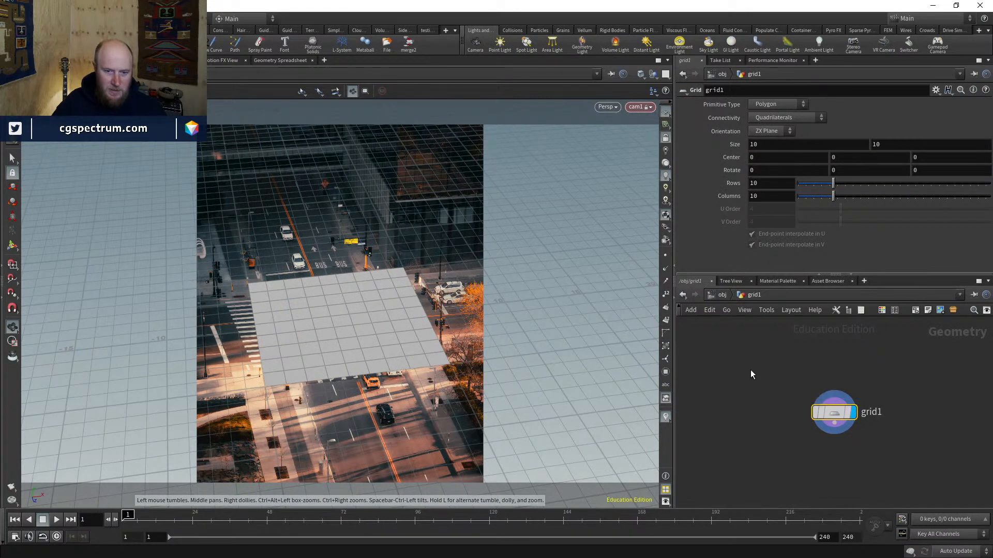
pyautogui.click(722, 295)
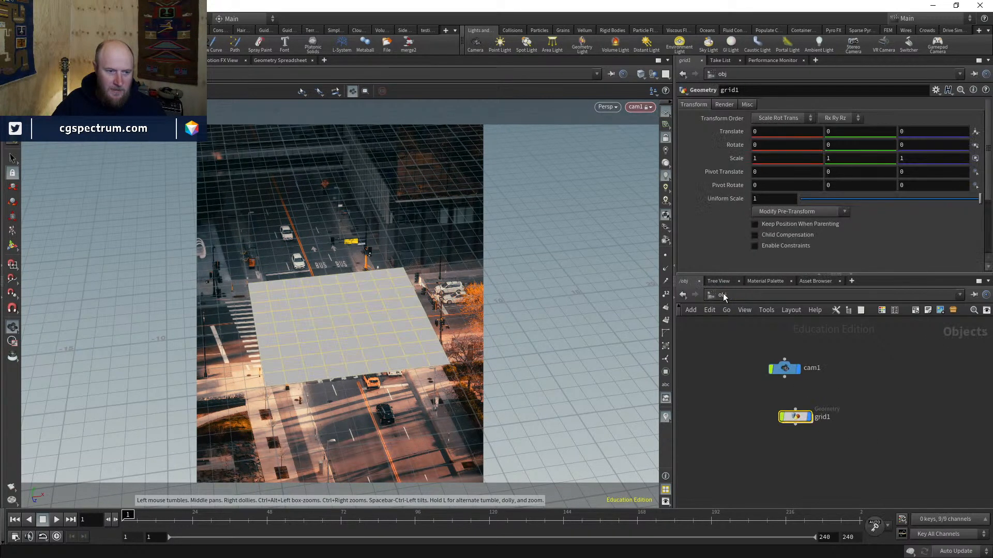
pyautogui.click(808, 419)
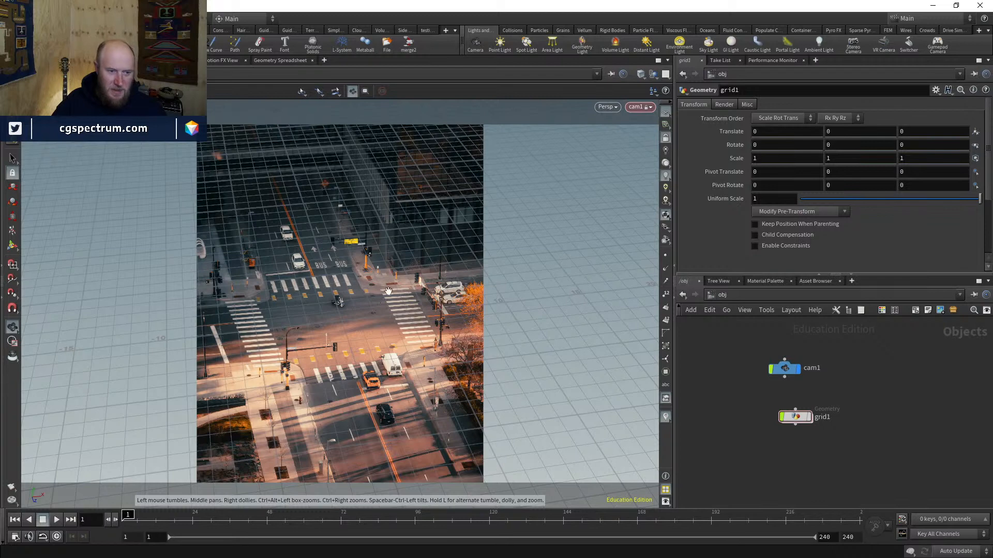
pyautogui.click(808, 417)
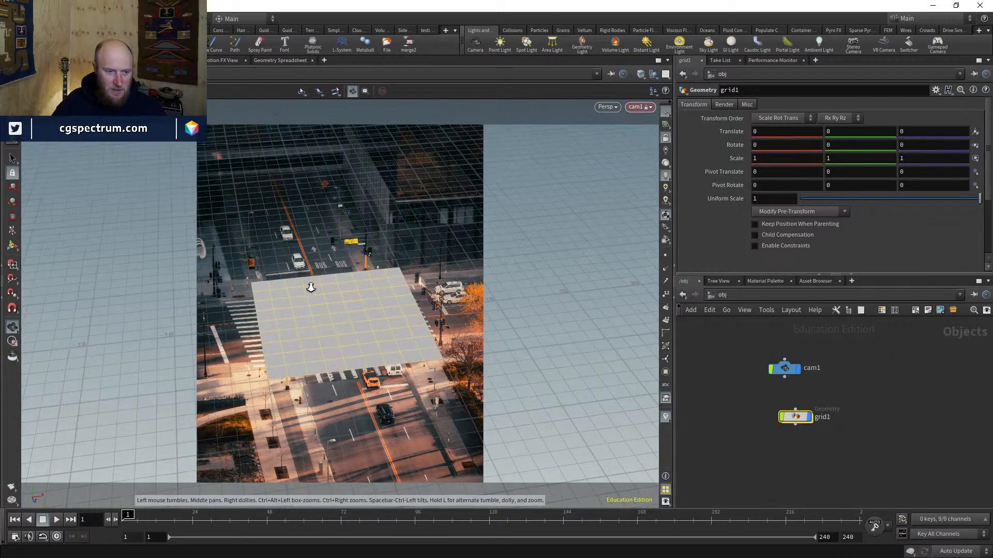
pyautogui.moveTo(299, 326); pyautogui.dragTo(367, 342)
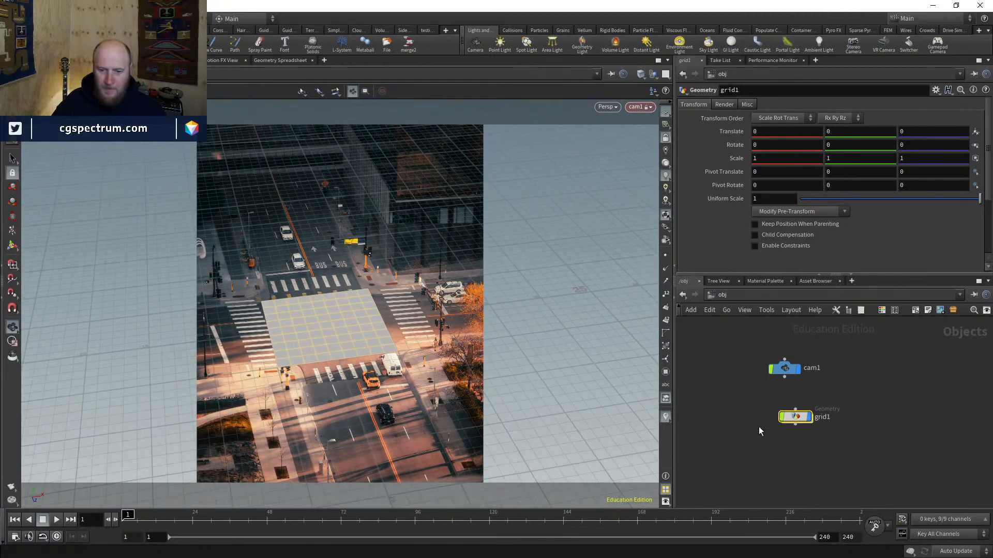
# Step: Go inside the grid object and try first-axis sizes of 20 and 30 against the cross street
pyautogui.doubleClick(802, 420)
pyautogui.click(778, 144)
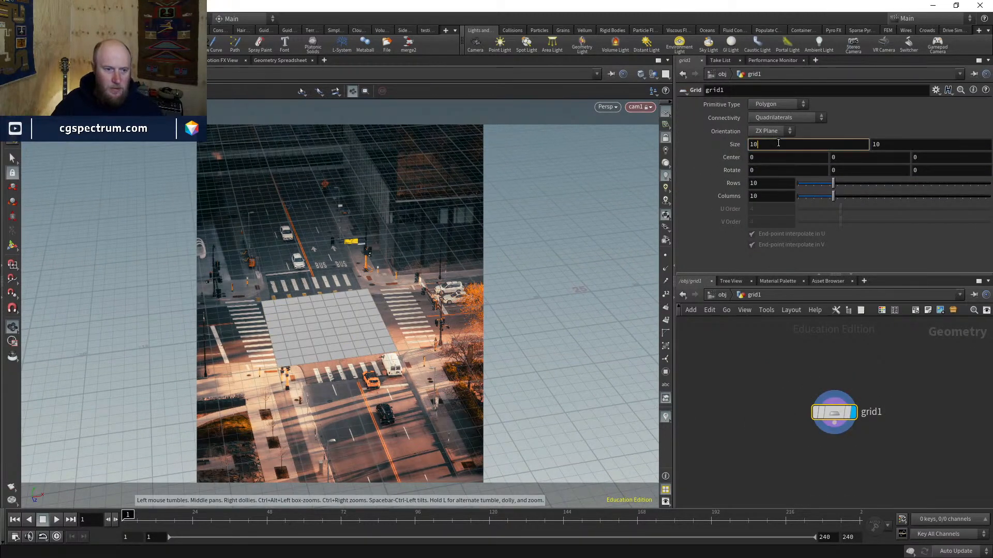
pyautogui.doubleClick(778, 145)
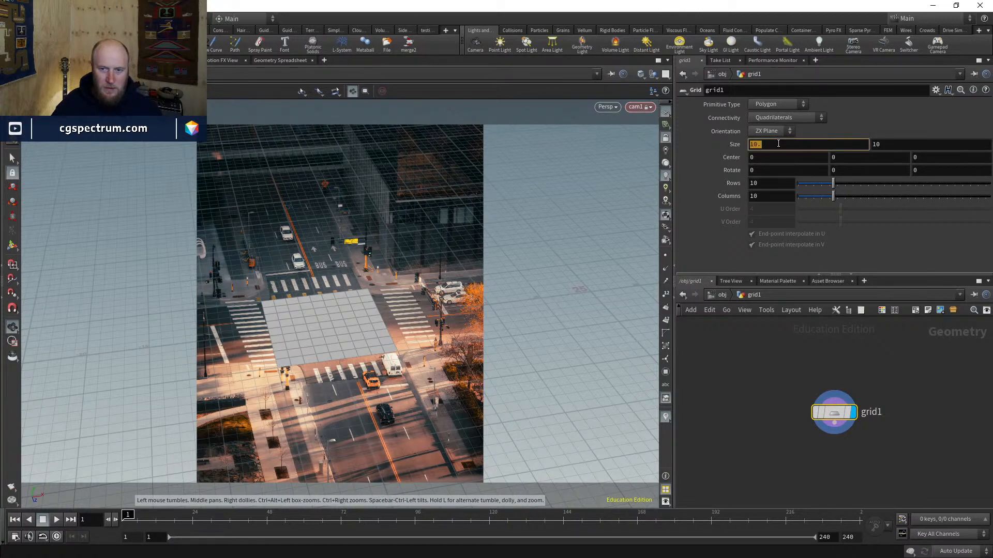
pyautogui.write('20')
pyautogui.press('Return')
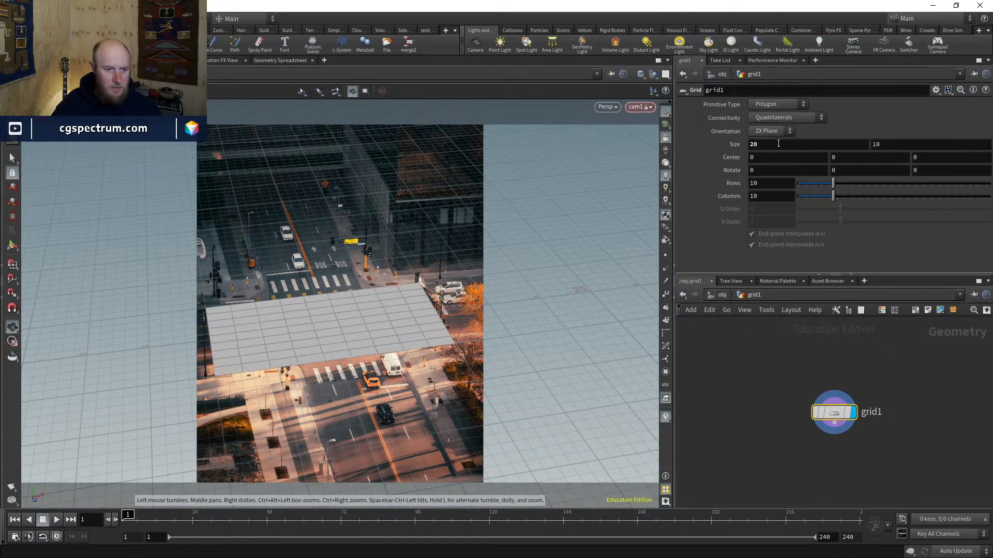
pyautogui.doubleClick(779, 145)
pyautogui.write('30')
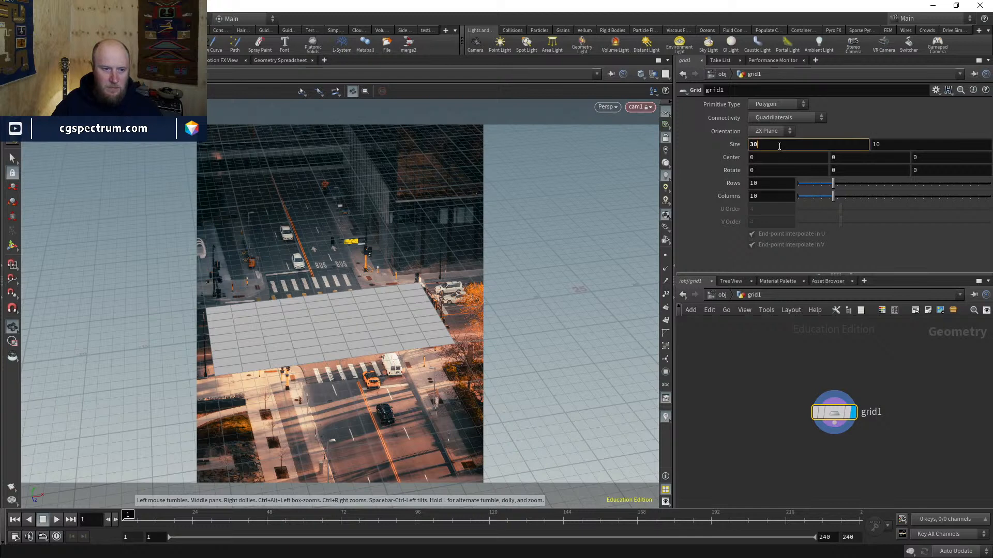
pyautogui.press('Return')
# Step: Set the grid's size to 10 by 30 so it extends along the main street
pyautogui.doubleClick(779, 145)
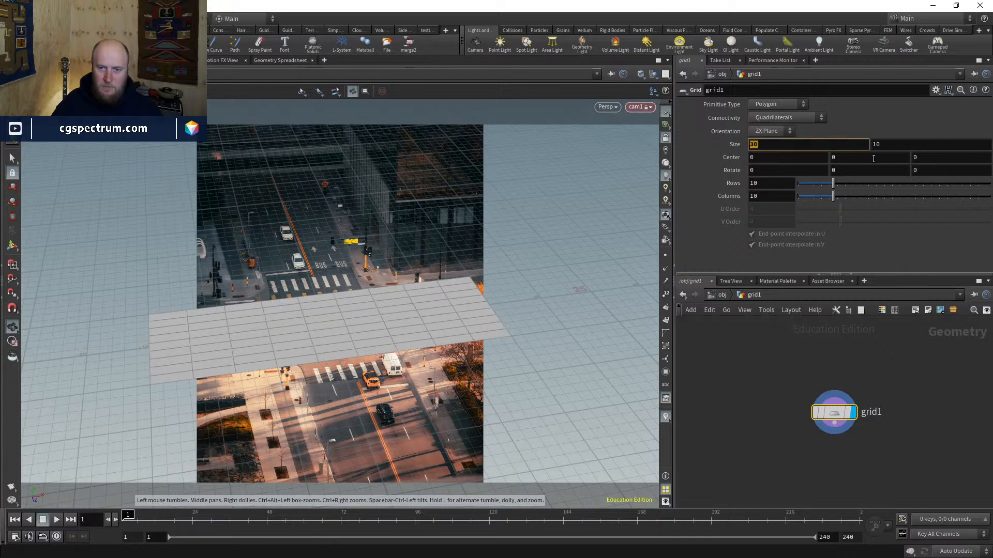
pyautogui.write('10')
pyautogui.press('Return')
pyautogui.doubleClick(888, 145)
pyautogui.write('30')
pyautogui.press('Return')
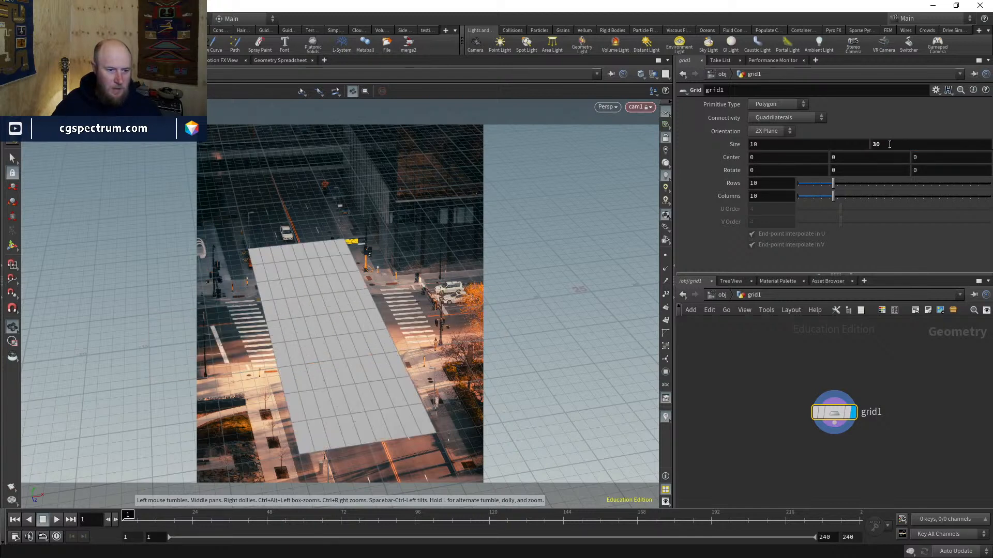
# Step: Orbit and pan the locked camera to align the lengthened grid with the street, comparing it in wireframe and shaded display
pyautogui.moveTo(408, 324); pyautogui.dragTo(364, 319)
pyautogui.moveTo(346, 330); pyautogui.dragTo(345, 327, button='middle')
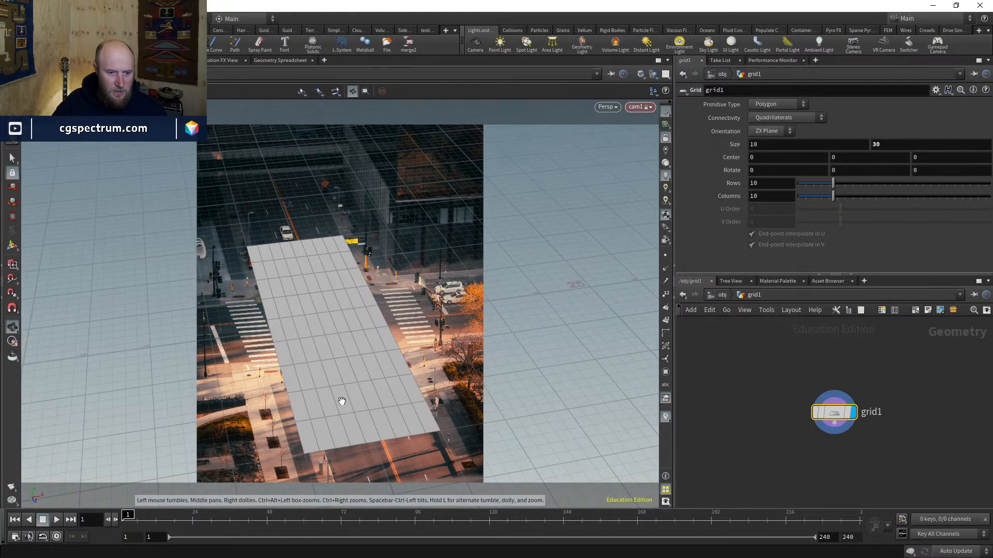
pyautogui.moveTo(336, 402); pyautogui.dragTo(335, 403, button='middle')
pyautogui.press('w')
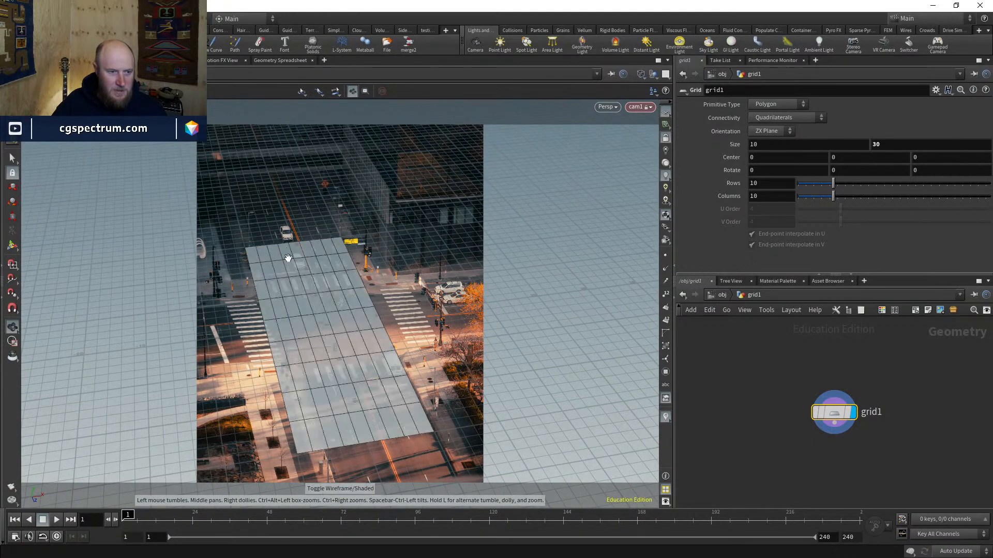
pyautogui.press('w')
# Step: Return to the object network and reduce cam1's focal length to 42.7 mm
pyautogui.click(722, 294)
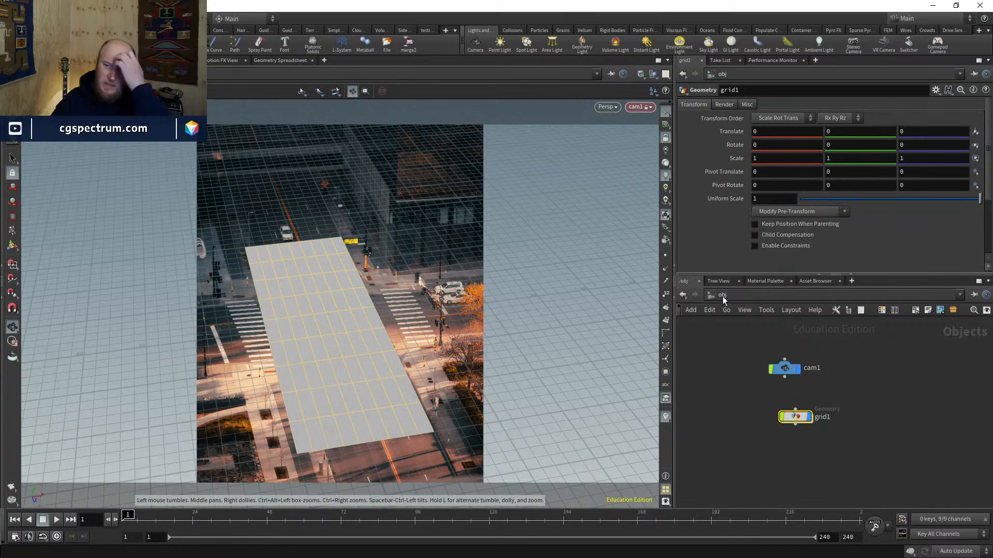
pyautogui.click(785, 368)
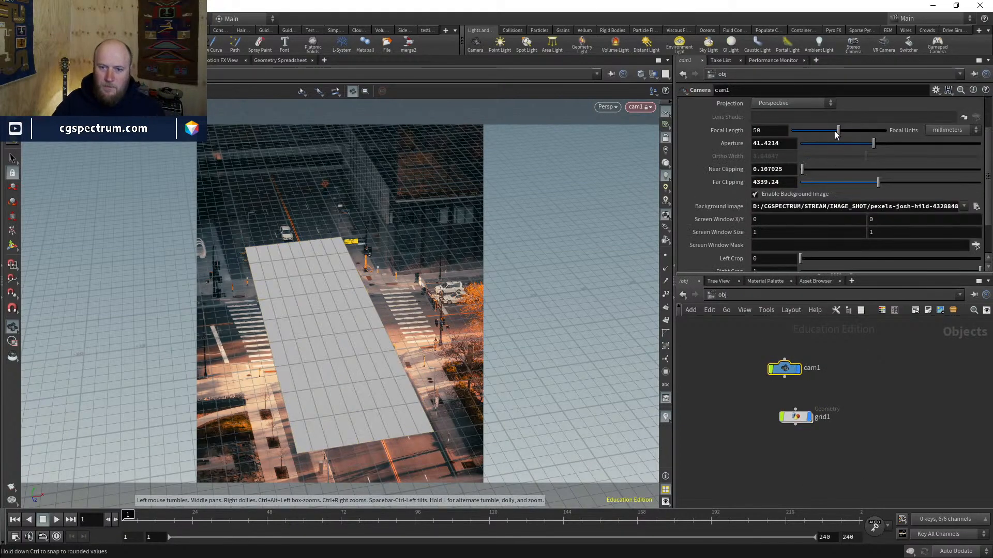
pyautogui.moveTo(838, 132); pyautogui.dragTo(832, 133)
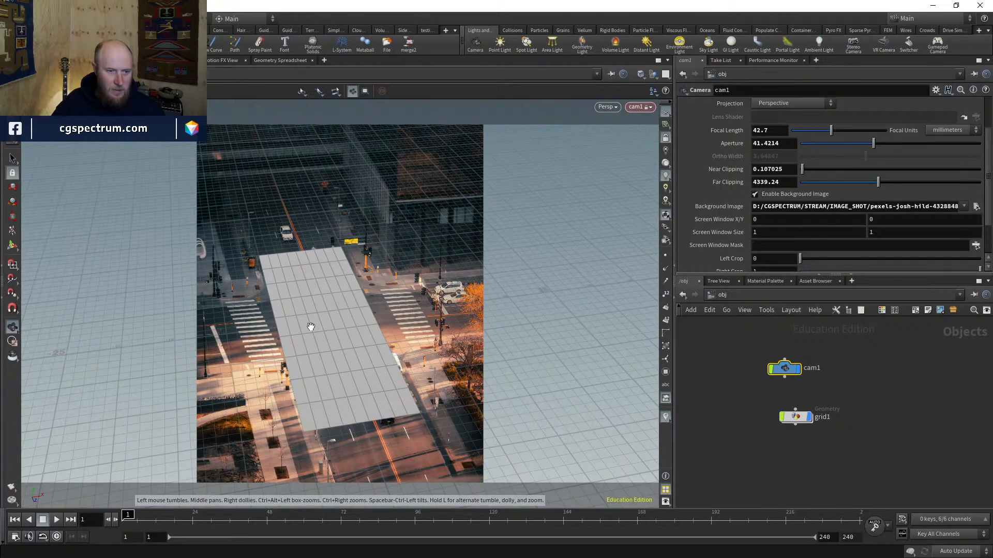
# Step: Dolly and pan the locked camera in wireframe display so the grid's edges follow the street's curbs again
pyautogui.moveTo(310, 327); pyautogui.dragTo(311, 348, button='right')
pyautogui.press('w')
pyautogui.press('w')
pyautogui.press('w')
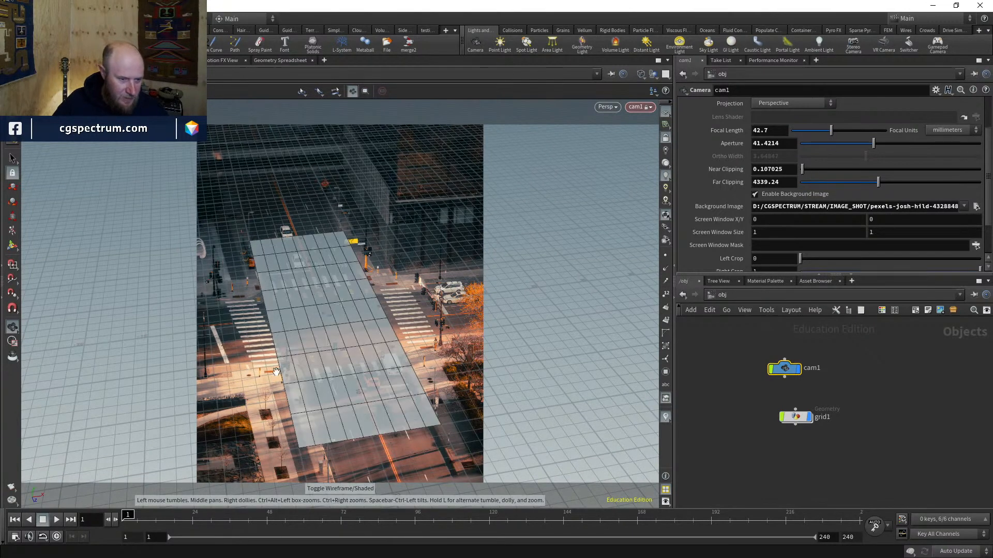
pyautogui.moveTo(279, 427)
pyautogui.mouseDown(button='right')
pyautogui.moveTo(278, 442)
pyautogui.moveTo(274, 390)
pyautogui.mouseUp(button='right')
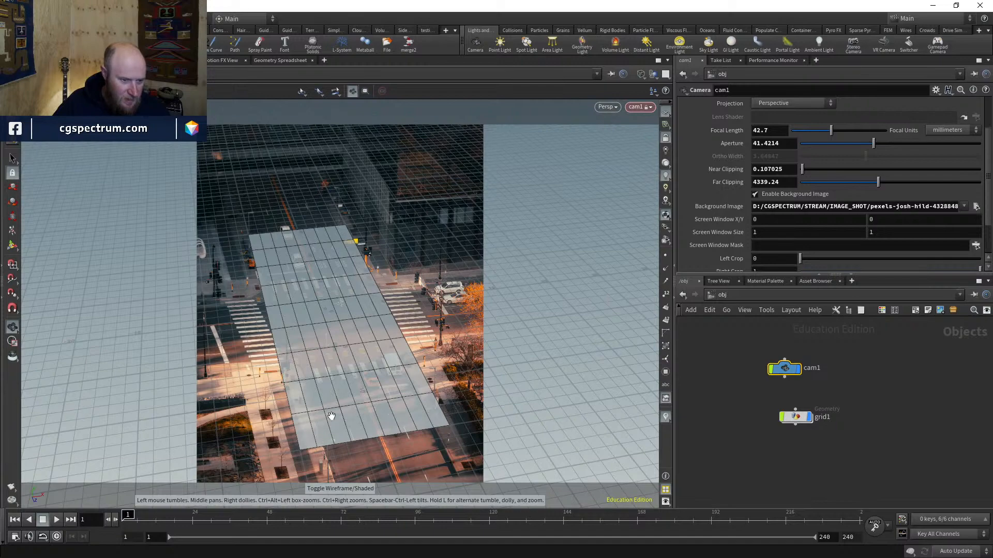
pyautogui.moveTo(332, 416); pyautogui.dragTo(374, 411, button='middle')
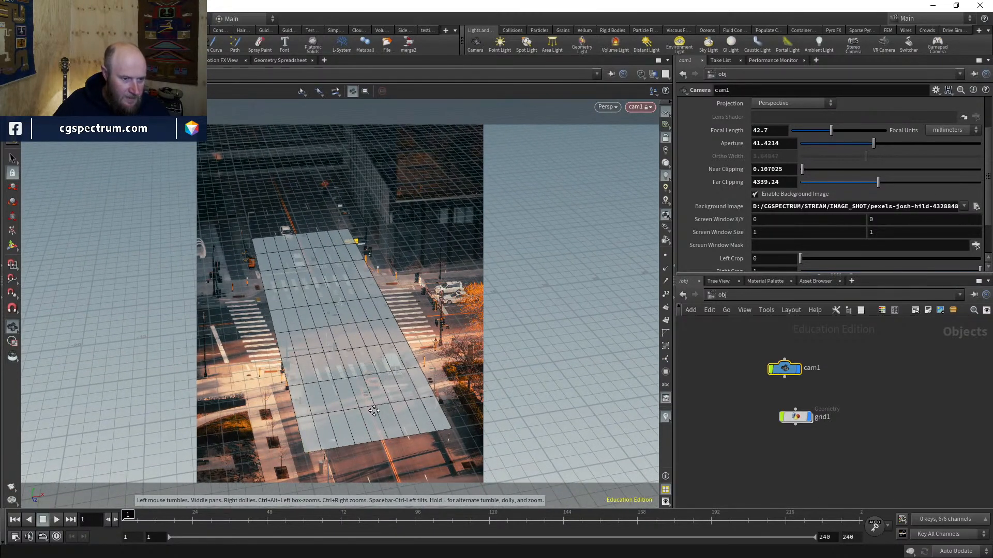
# Step: Set cam1's focal length to 45.9 mm and readjust the camera's distance and position to refit the grid over the street
pyautogui.moveTo(831, 131); pyautogui.dragTo(833, 131)
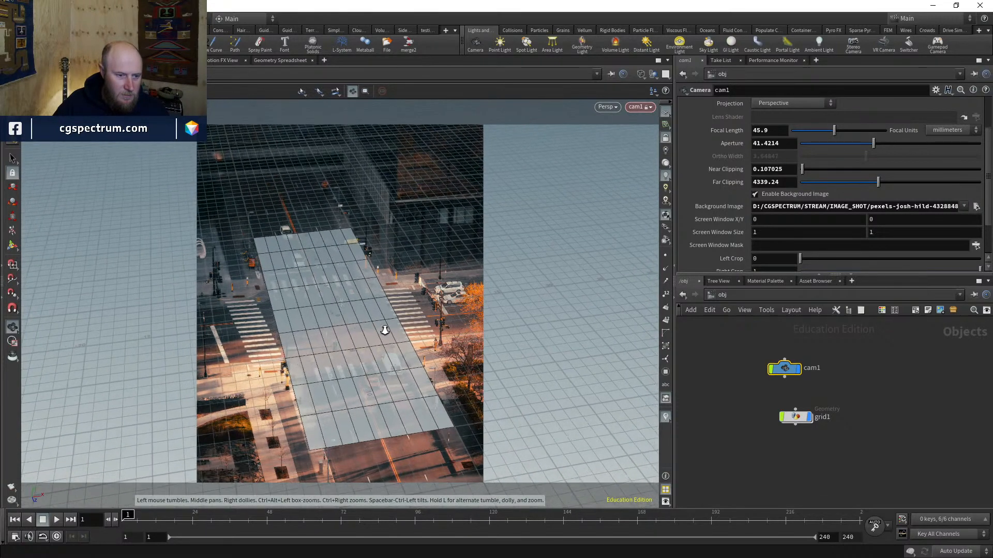
pyautogui.moveTo(384, 328); pyautogui.dragTo(385, 320, button='right')
pyautogui.moveTo(385, 319)
pyautogui.mouseDown(button='middle')
pyautogui.moveTo(366, 321)
pyautogui.moveTo(378, 322)
pyautogui.mouseUp(button='middle')
pyautogui.press('w')
pyautogui.press('w')
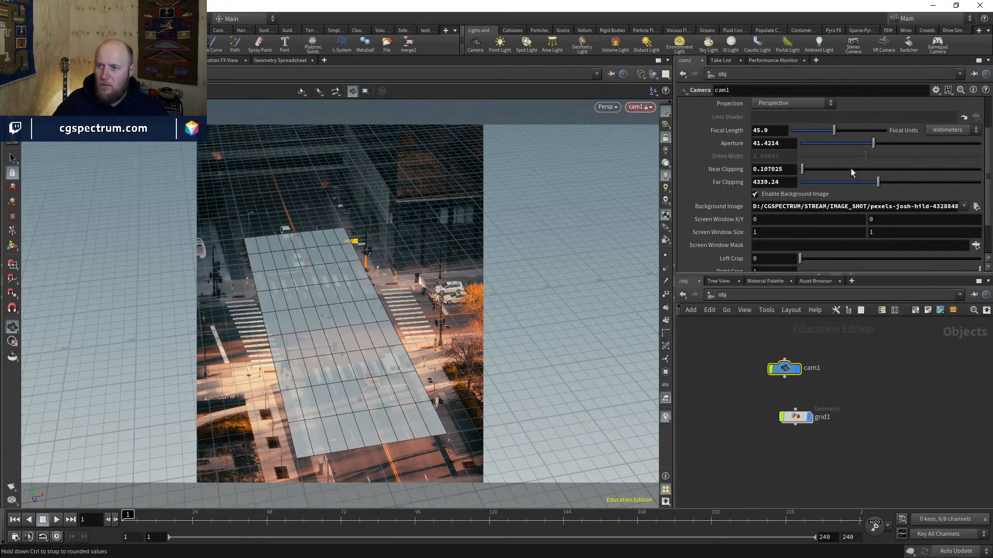
# Step: Fine-tune cam1's focal length to 46.4 mm and deselect the camera
pyautogui.moveTo(840, 129); pyautogui.dragTo(834, 133)
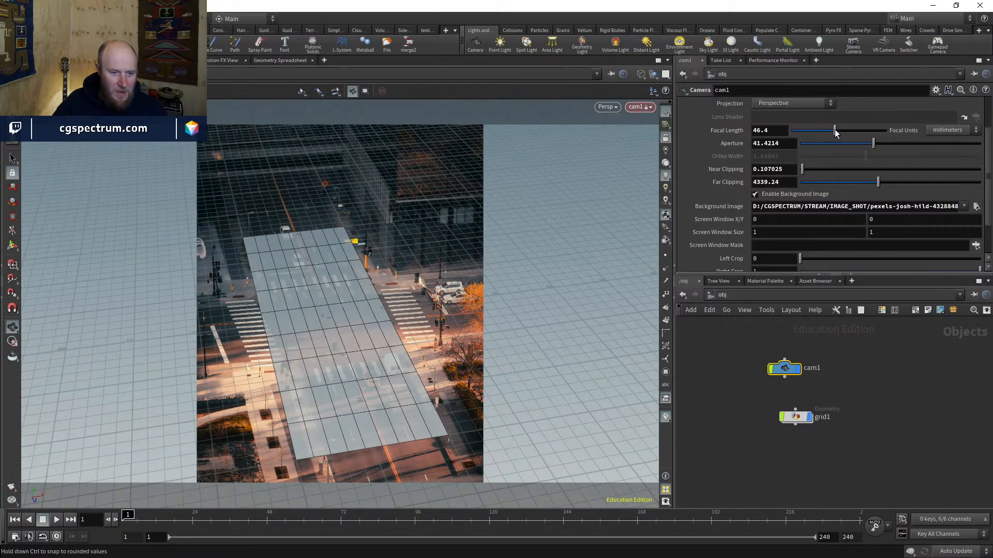
pyautogui.moveTo(881, 404); pyautogui.dragTo(877, 381, button='middle')
pyautogui.click(861, 425)
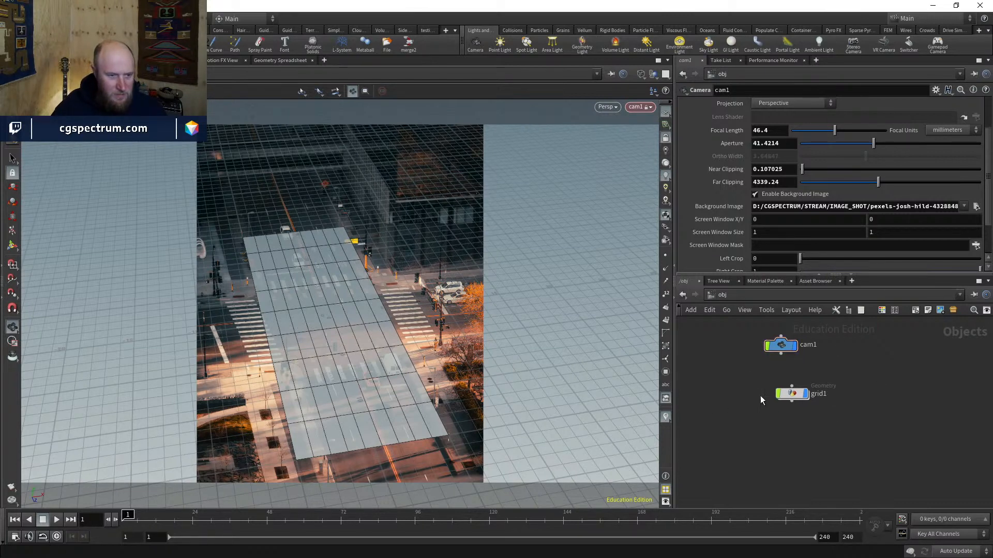
# Step: Go inside the grid object, try a slightly larger first size value of 10.5, and restore its default
pyautogui.click(792, 394)
pyautogui.doubleClick(792, 394)
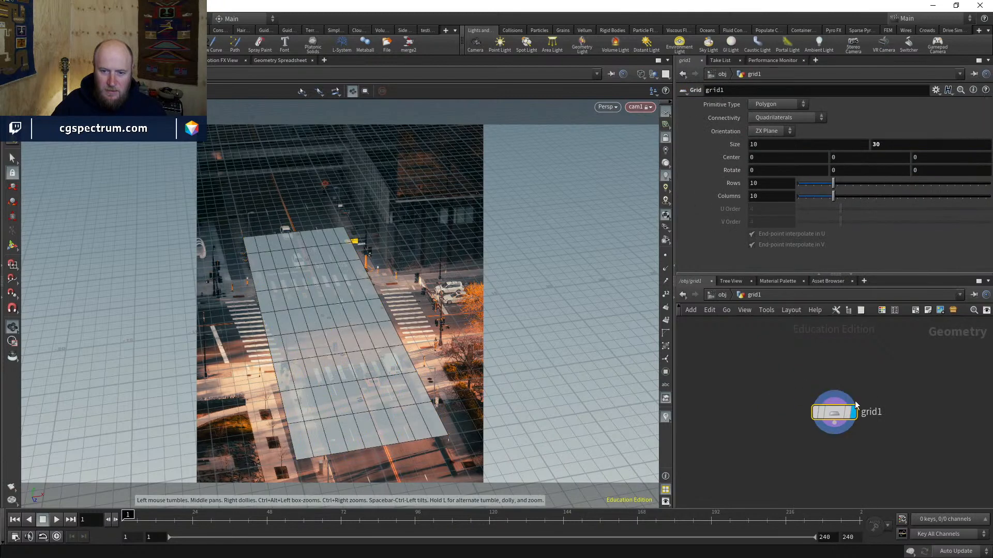
pyautogui.click(774, 143)
pyautogui.write('.9')
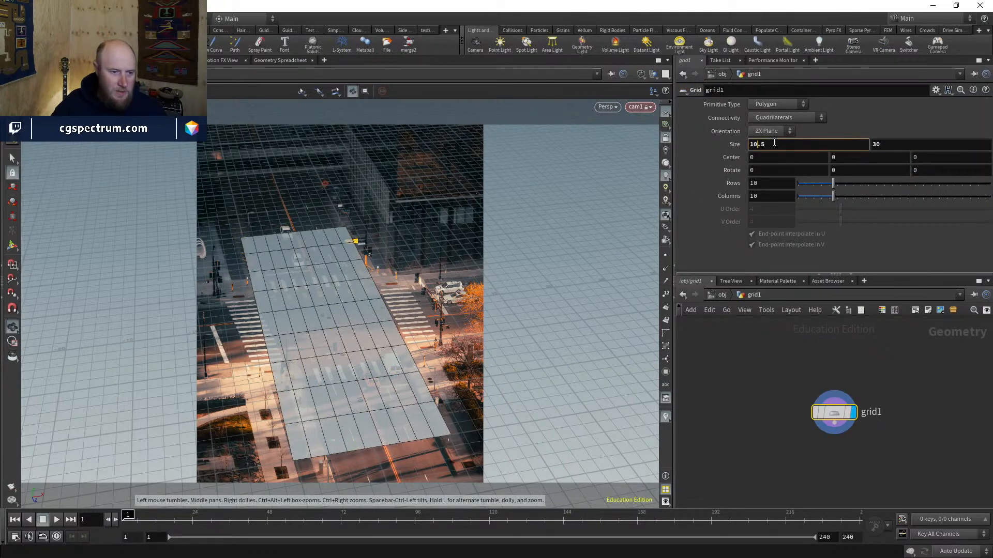
pyautogui.moveTo(774, 144); pyautogui.dragTo(806, 150, button='middle')
pyautogui.keyDown('ctrl'); pyautogui.middleClick(806, 150); pyautogui.keyUp('ctrl')
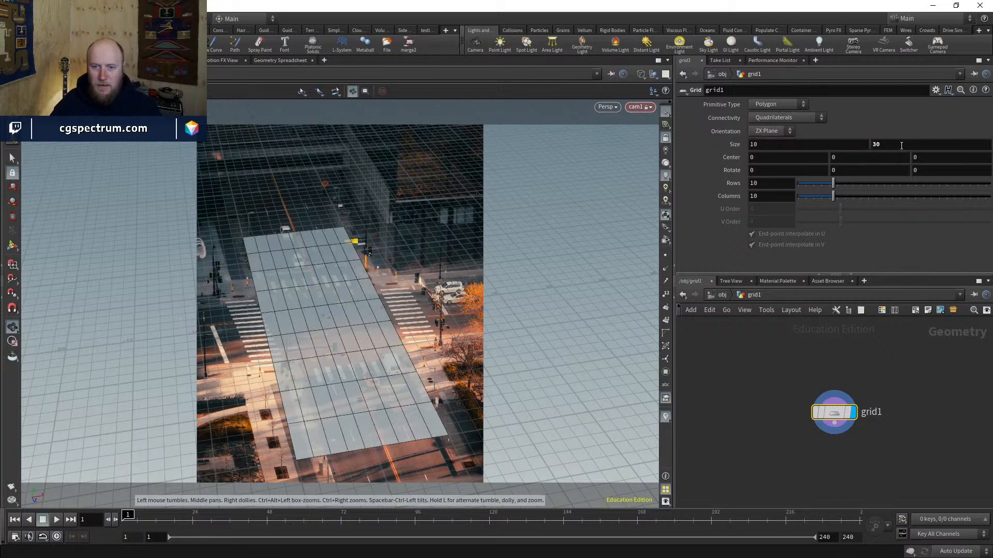
# Step: Reset the grid's second size value to its default and set the first to 30 so the plane spans the cross street
pyautogui.keyDown('ctrl'); pyautogui.middleClick(895, 146); pyautogui.keyUp('ctrl')
pyautogui.doubleClick(797, 145)
pyautogui.write('30')
pyautogui.press('Return')
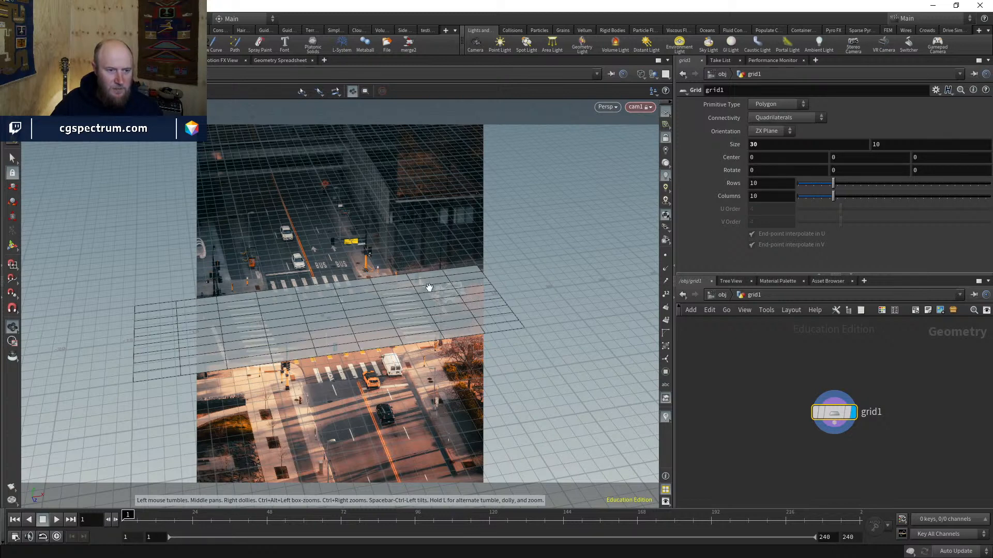
# Step: Return to the object network and check the photo's pixel dimensions in its file properties
pyautogui.moveTo(767, 404); pyautogui.dragTo(752, 383, button='middle')
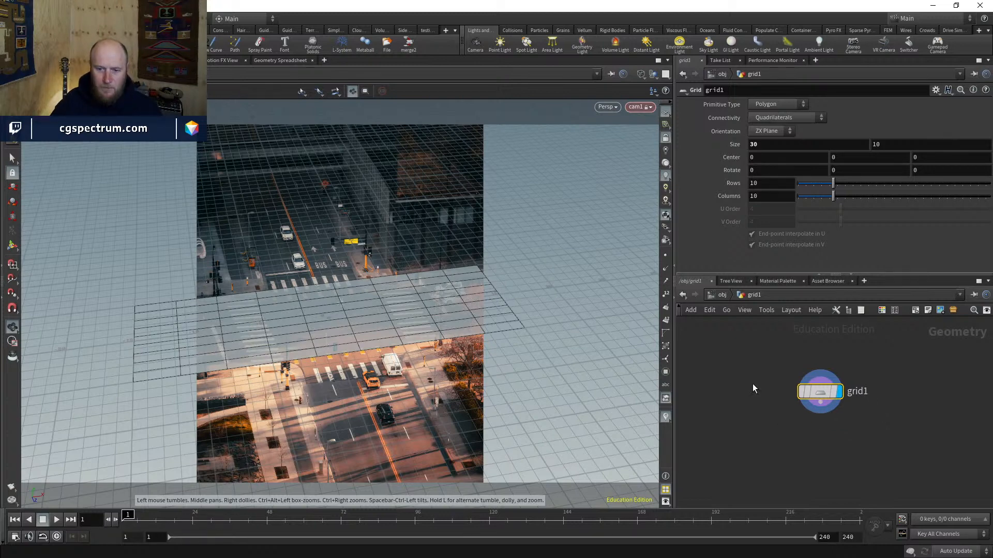
pyautogui.click(721, 295)
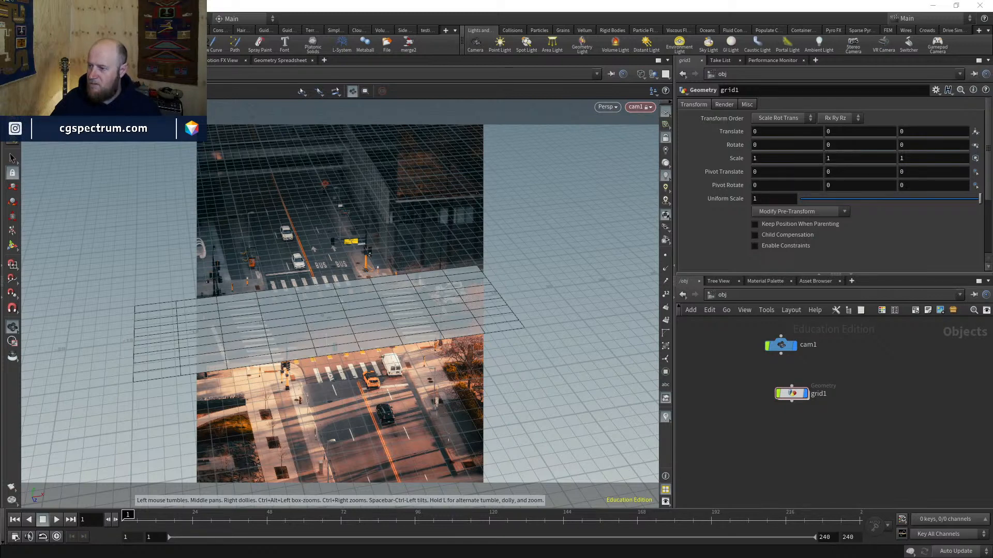
pyautogui.moveTo(992, 311); pyautogui.dragTo(578, 173)
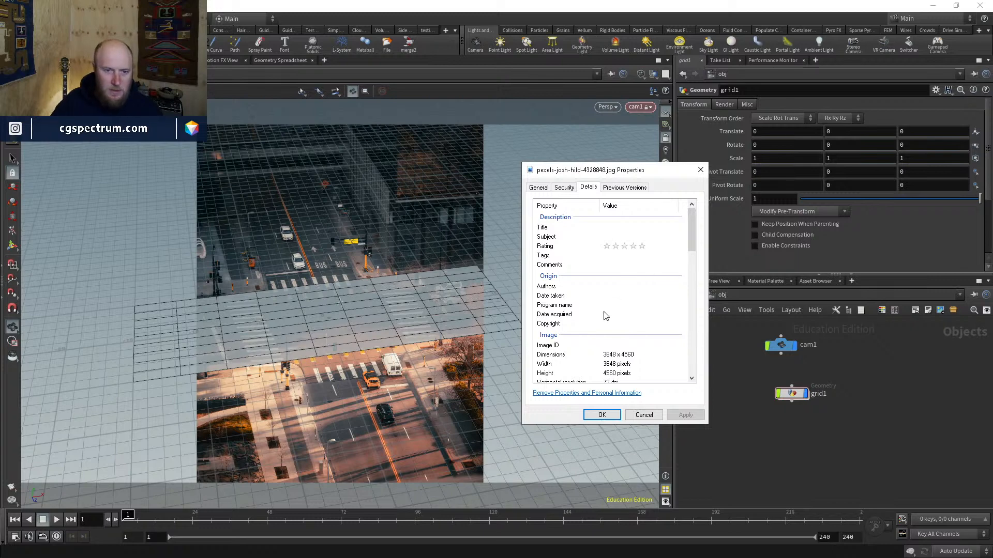
pyautogui.scroll(-2, 612, 316)
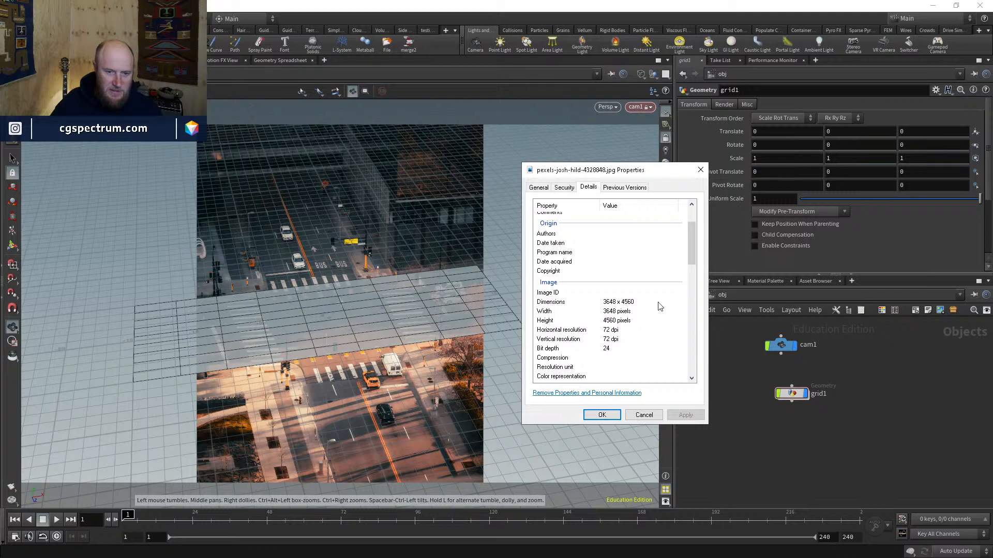
# Step: Set cam1's resolution to 3648 by 4560, matching the photo's pixel dimensions
pyautogui.click(781, 344)
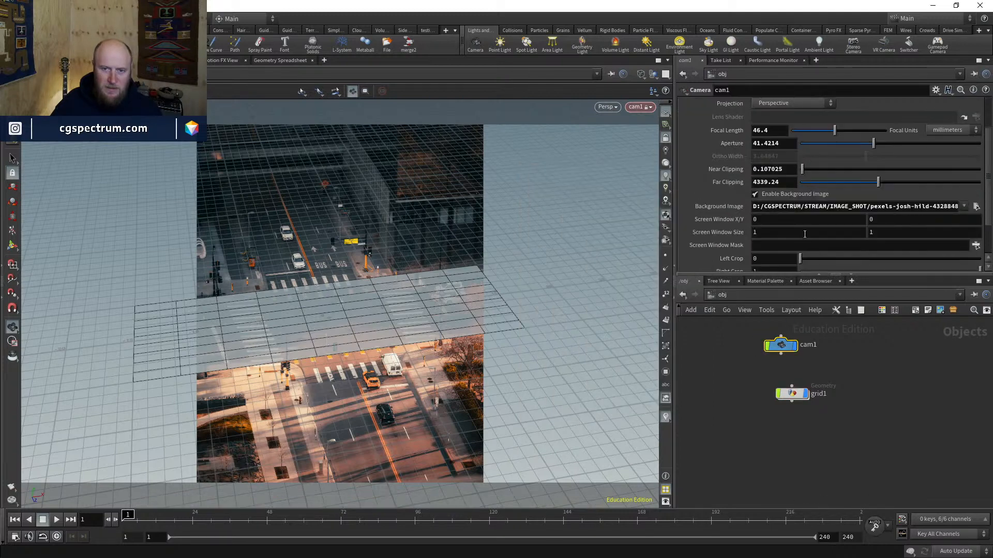
pyautogui.scroll(3, 778, 146)
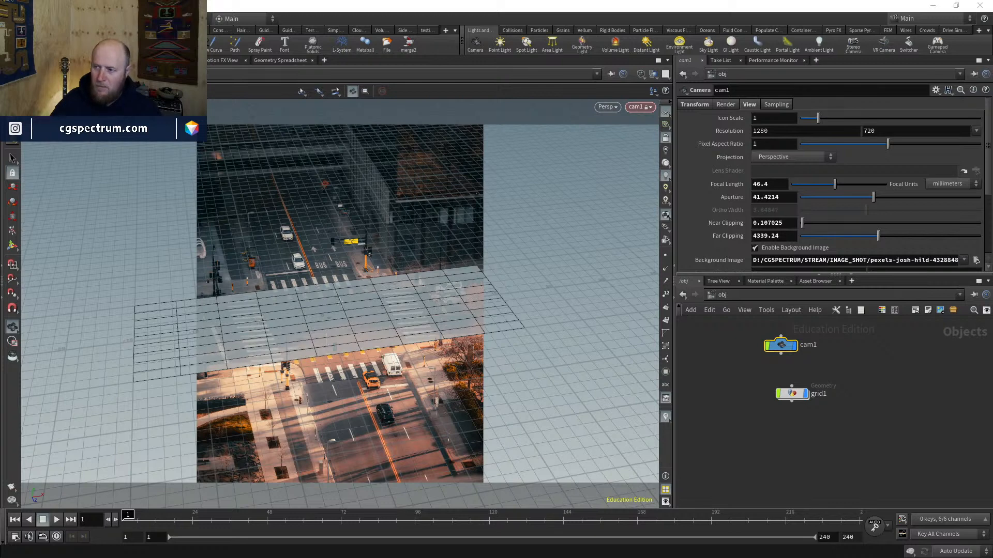
pyautogui.hotkey('alt', 'Tab')
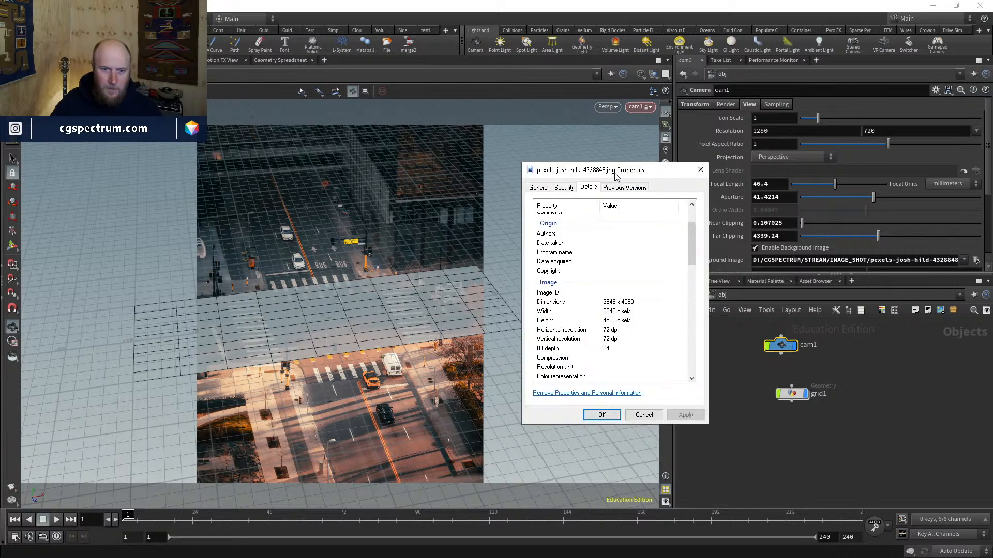
pyautogui.hotkey('alt', 'Tab')
pyautogui.click(801, 131)
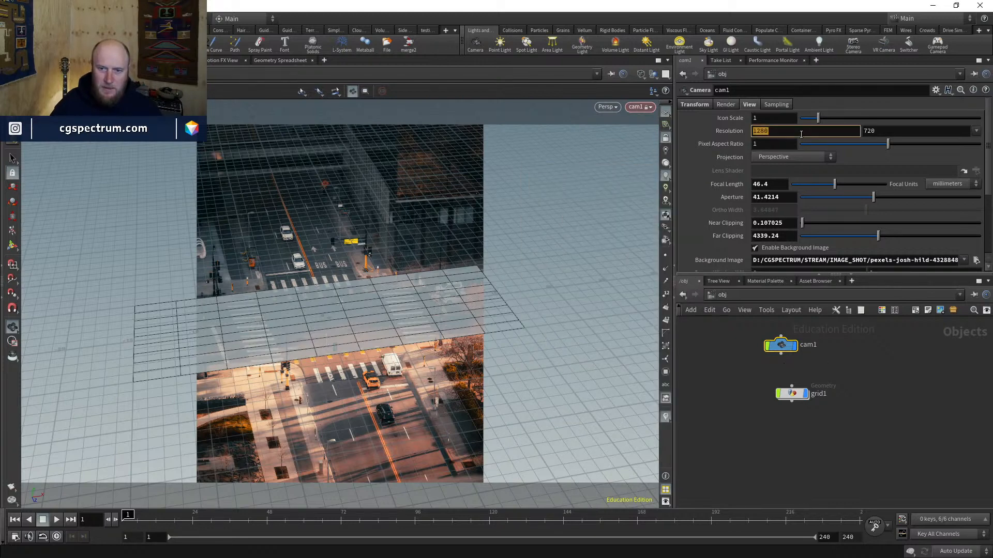
pyautogui.write('36')
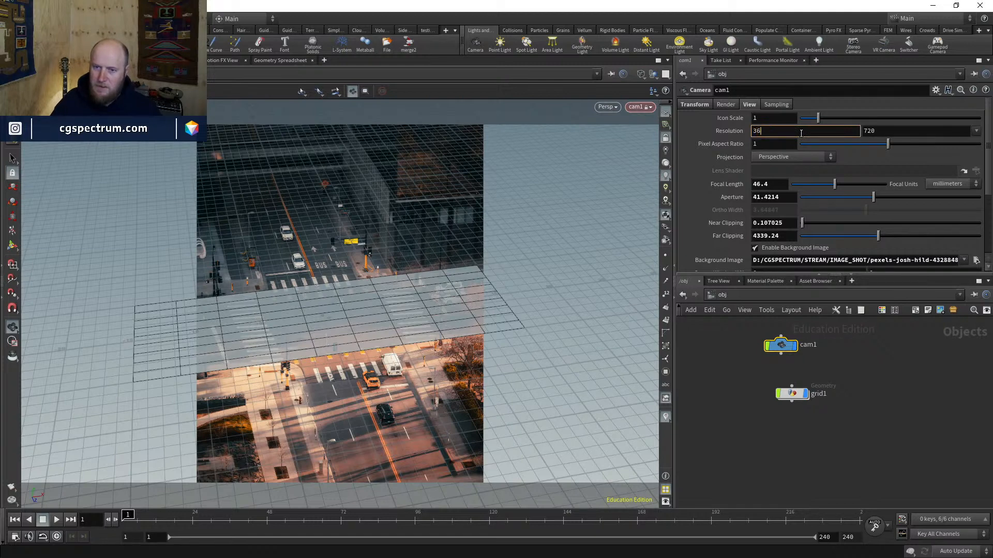
pyautogui.doubleClick(801, 134)
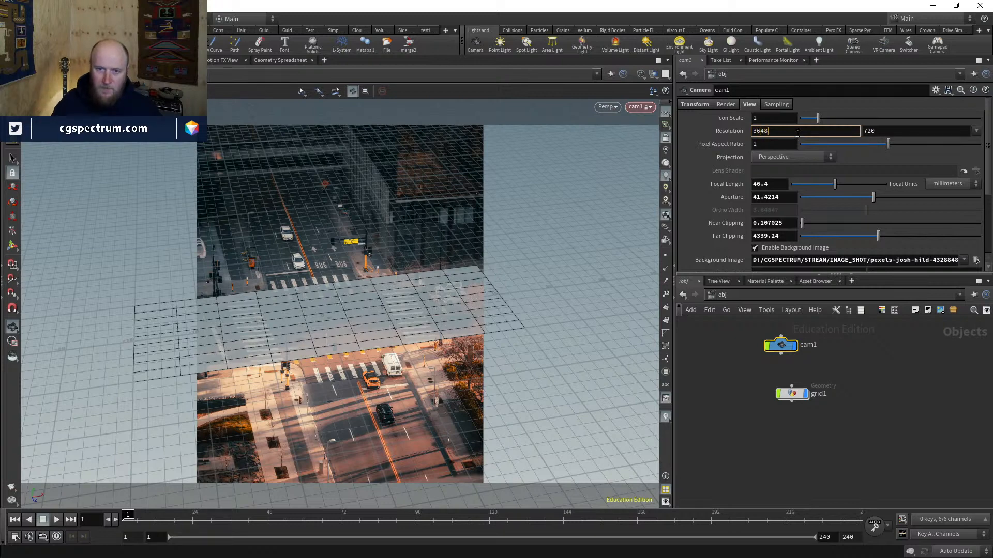
pyautogui.press('Return')
pyautogui.click(913, 130)
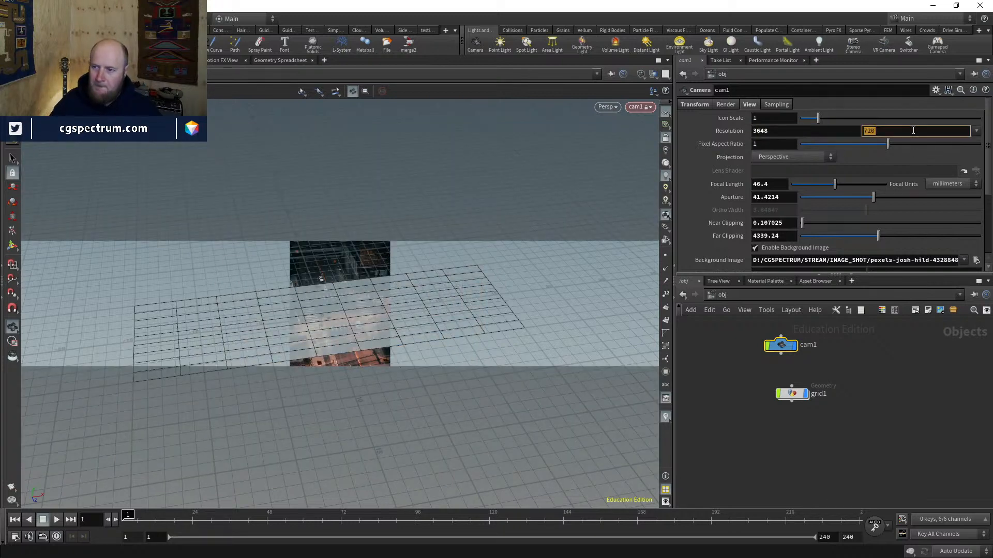
pyautogui.press('Return')
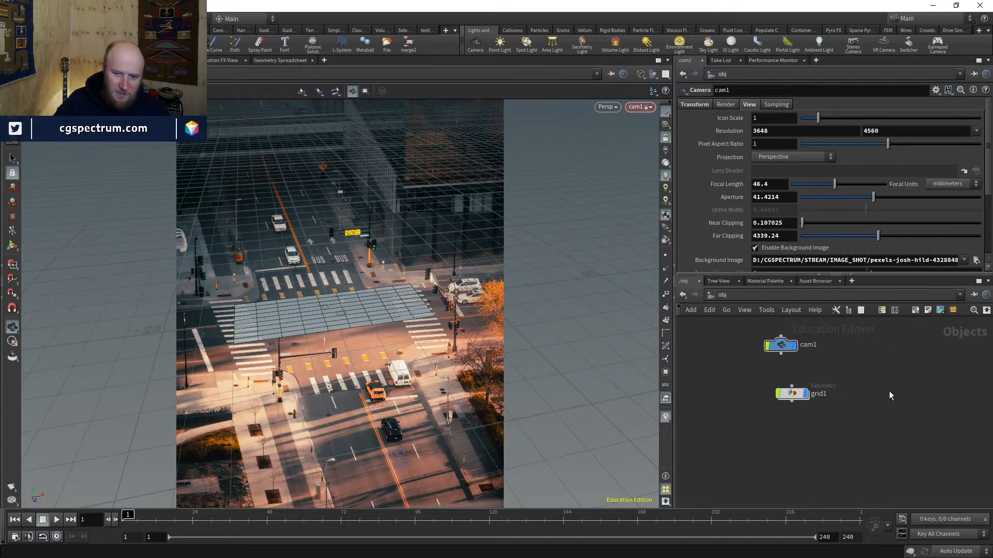
# Step: Set the grid's size to 10 by 30 and tilt and dolly the locked camera so the plane follows the main street
pyautogui.doubleClick(791, 394)
pyautogui.click(785, 147)
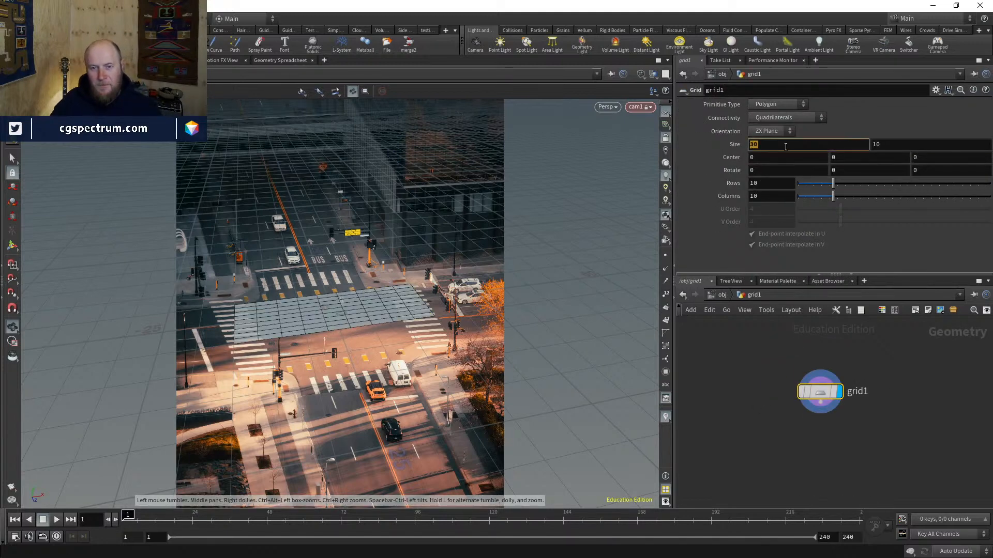
pyautogui.write('10')
pyautogui.press('Return')
pyautogui.click(901, 146)
pyautogui.write('3')
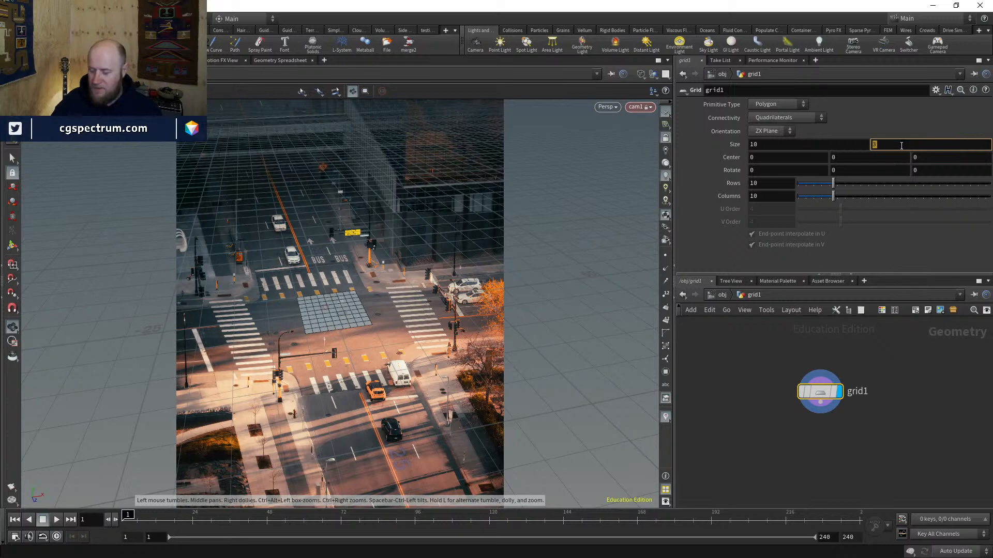
pyautogui.write('0')
pyautogui.press('Return')
pyautogui.moveTo(347, 340); pyautogui.dragTo(374, 231, button='right')
pyautogui.moveTo(375, 231); pyautogui.dragTo(380, 273)
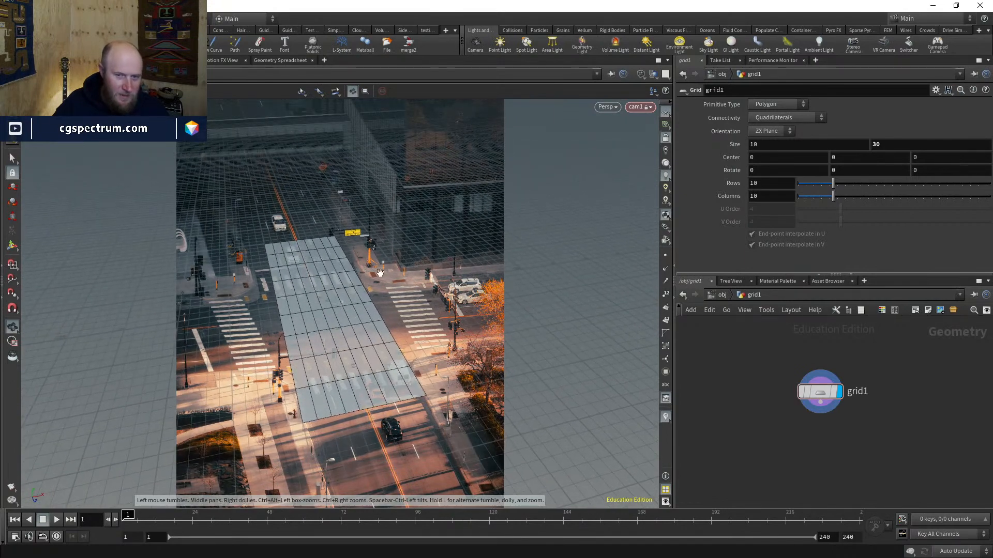
# Step: Set cam1's focal length to 74 and dolly and pan the camera to refit the plane between the street edges
pyautogui.click(722, 295)
pyautogui.click(781, 345)
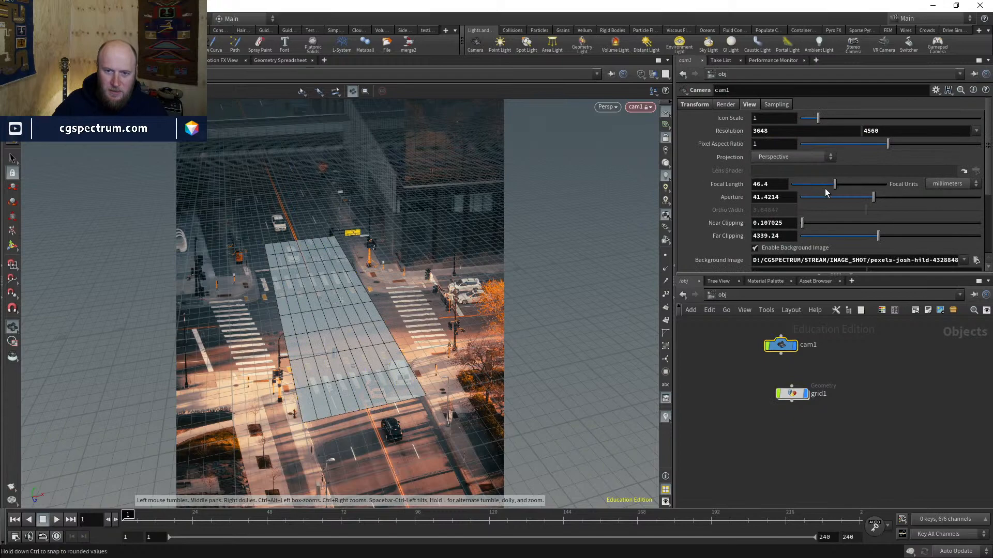
pyautogui.moveTo(834, 184); pyautogui.dragTo(861, 183)
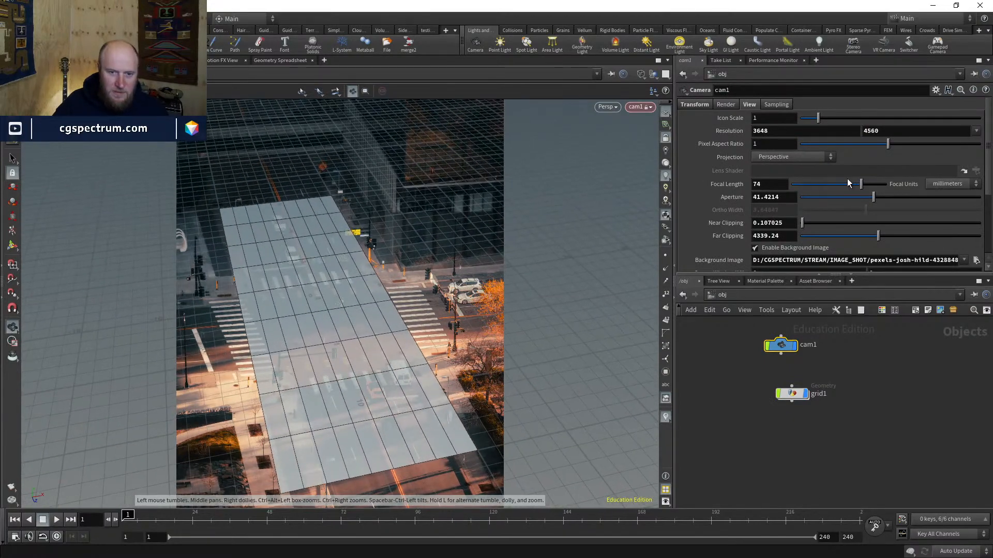
pyautogui.moveTo(373, 276); pyautogui.dragTo(363, 341, button='right')
pyautogui.moveTo(393, 350); pyautogui.dragTo(390, 368, button='middle')
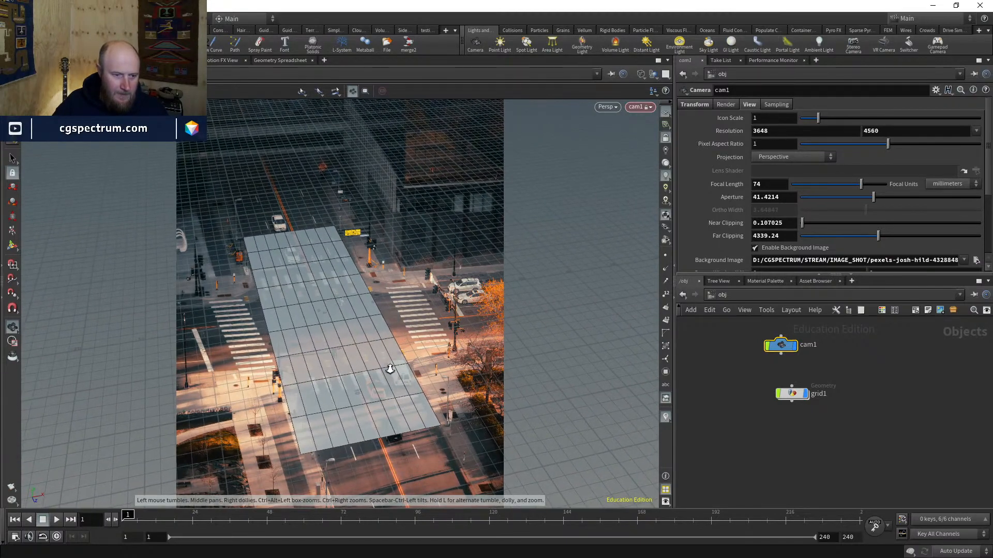
# Step: Set cam1's focal length to 74.6 and aperture to 38.3, and fine-tune the camera against the street lines
pyautogui.moveTo(863, 188)
pyautogui.mouseDown()
pyautogui.moveTo(879, 197)
pyautogui.moveTo(868, 197)
pyautogui.mouseUp()
pyautogui.moveTo(396, 367); pyautogui.dragTo(321, 342, button='right')
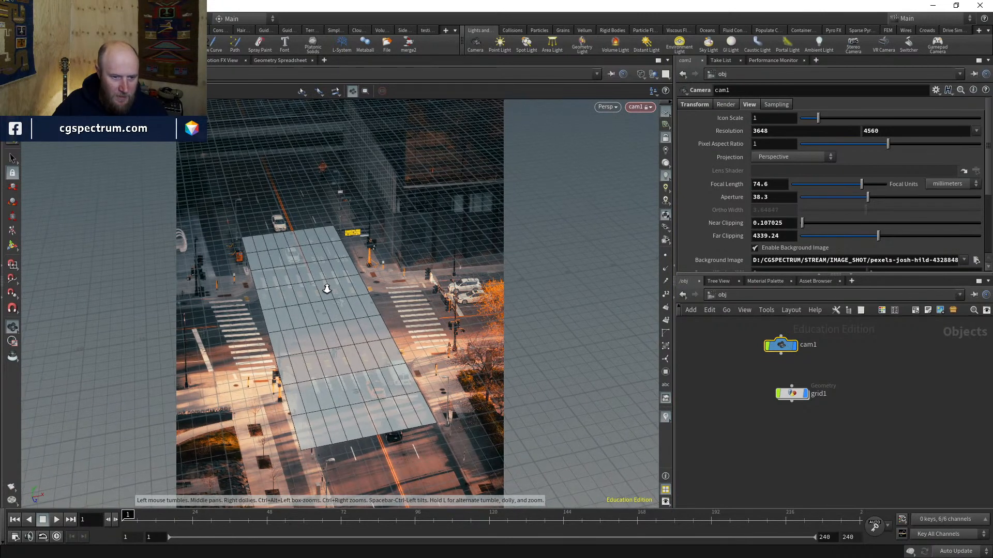
pyautogui.press('w')
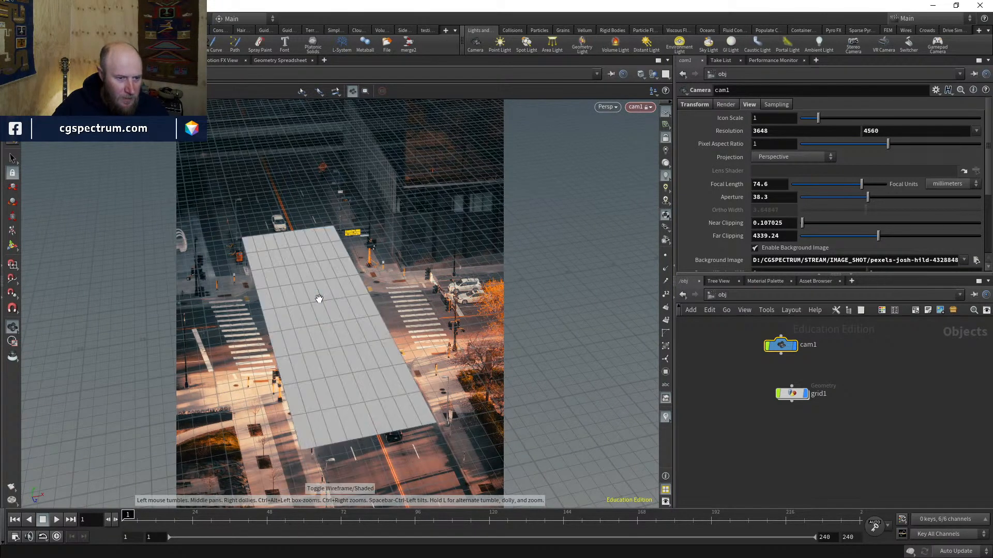
pyautogui.press('w')
pyautogui.moveTo(317, 305); pyautogui.dragTo(318, 307)
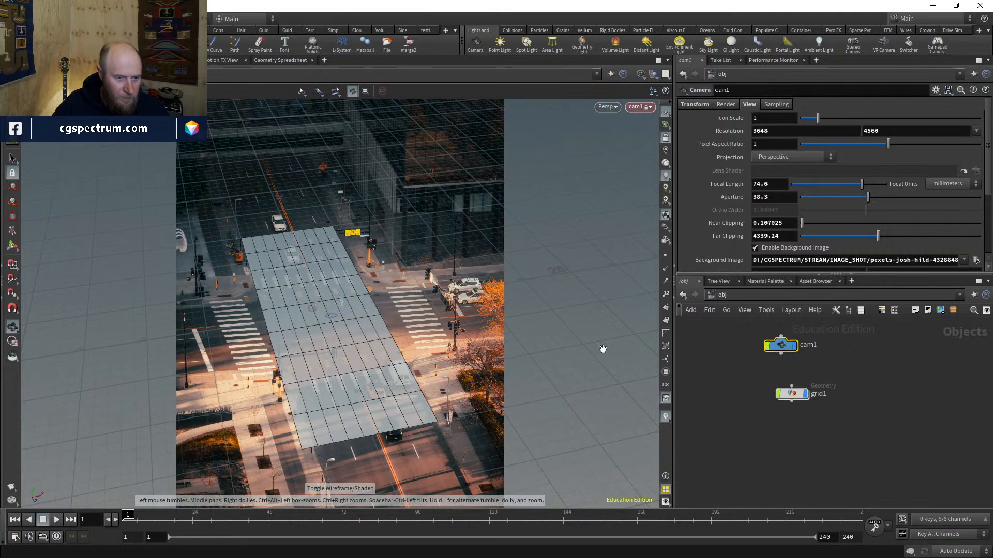
# Step: Hide the grid plane and add a box object to the object network
pyautogui.click(793, 394)
pyautogui.click(805, 394)
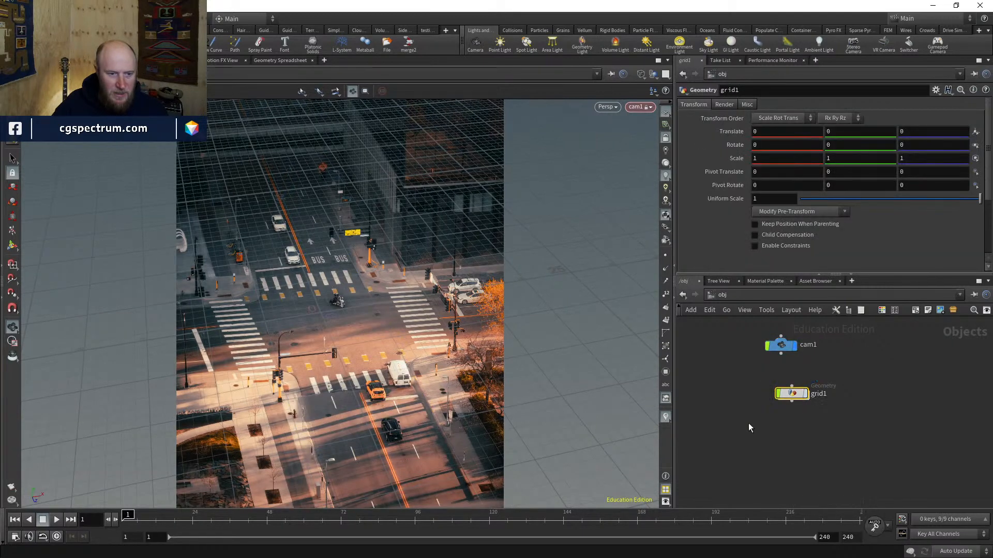
pyautogui.moveTo(756, 423); pyautogui.dragTo(787, 427, button='middle')
pyautogui.press('Tab')
pyautogui.write('box')
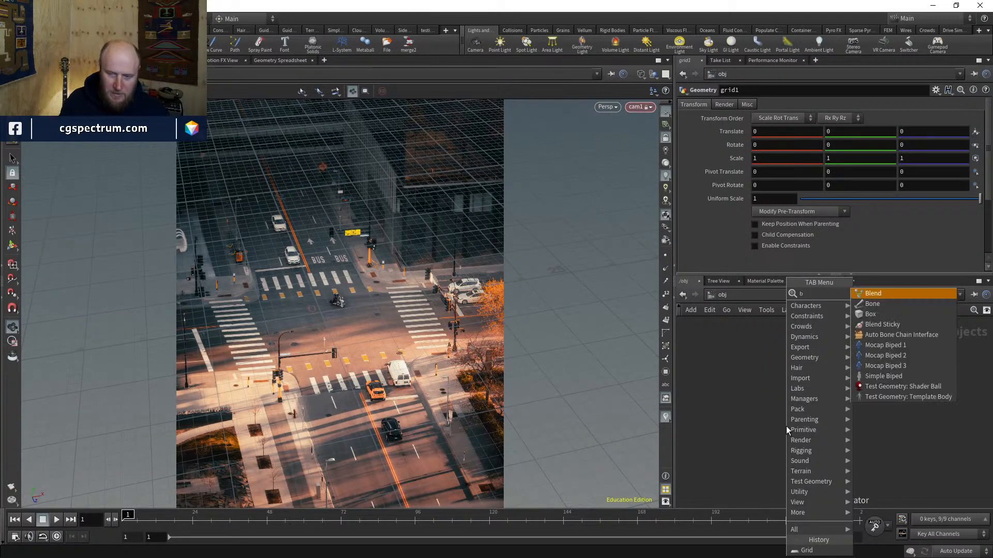
pyautogui.press('Return')
pyautogui.click(785, 426)
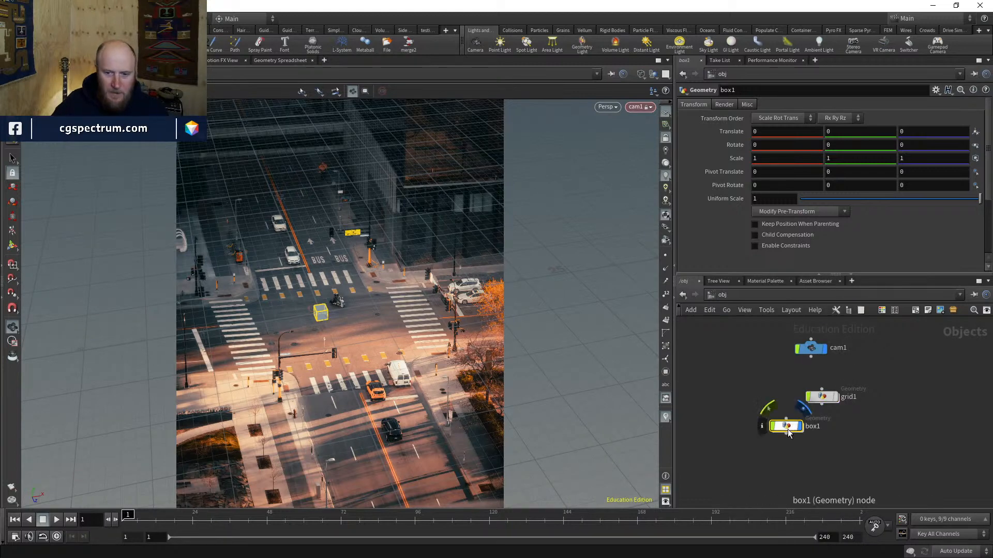
# Step: Slide the box along X to test its movement over the photo, ending with an X translate of 0.2
pyautogui.click(814, 459)
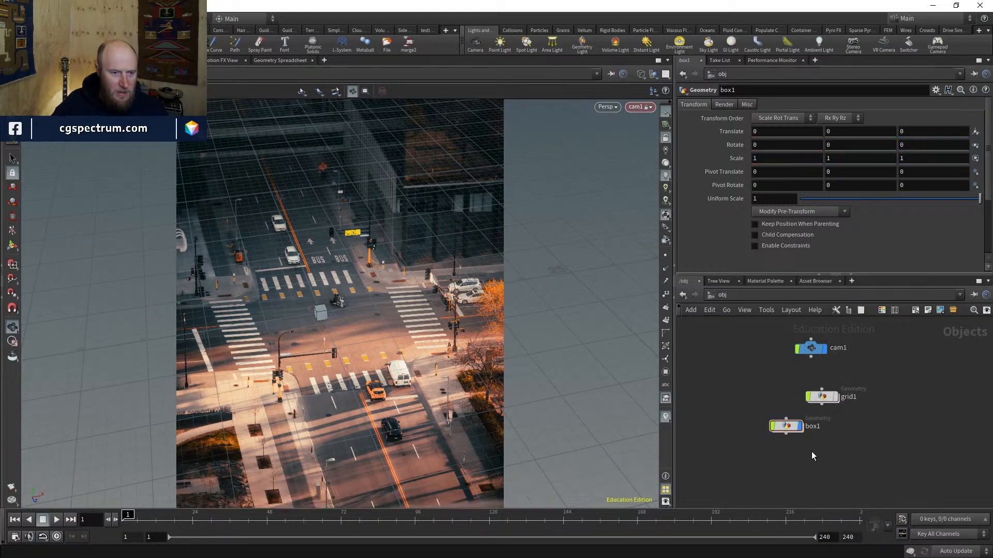
pyautogui.click(786, 426)
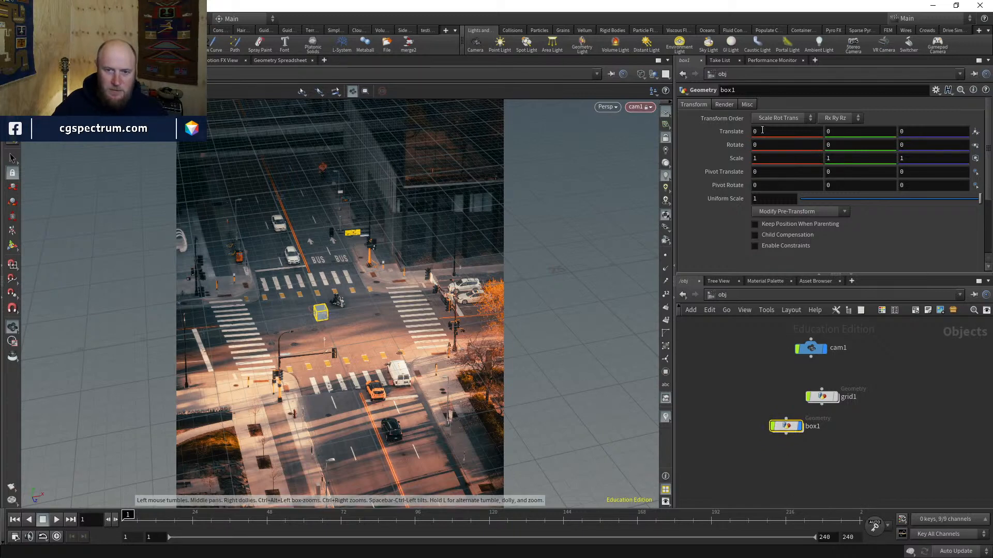
pyautogui.moveTo(786, 135); pyautogui.dragTo(820, 120, button='middle')
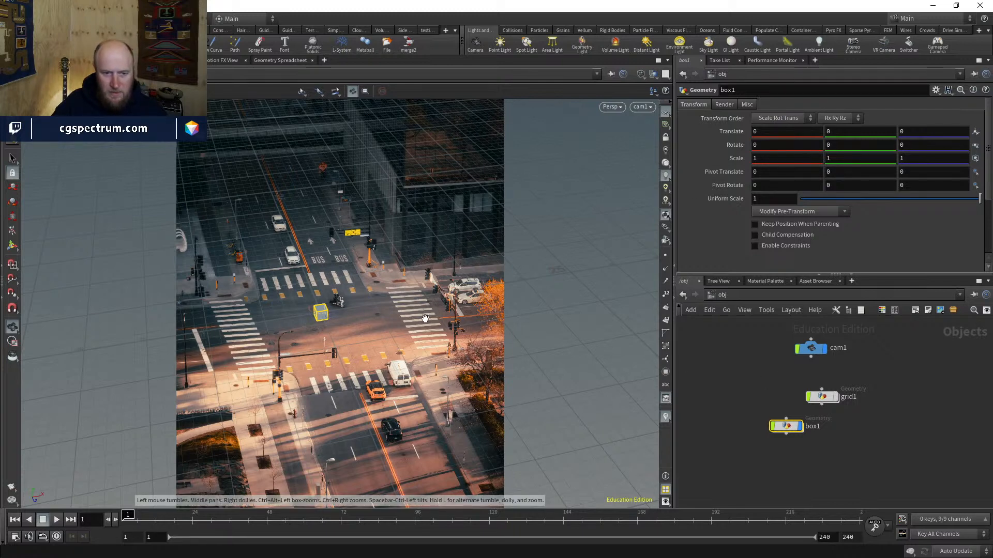
pyautogui.moveTo(756, 133)
pyautogui.mouseDown(button='middle')
pyautogui.moveTo(756, 114)
pyautogui.moveTo(756, 133)
pyautogui.moveTo(807, 132)
pyautogui.moveTo(768, 133)
pyautogui.mouseUp(button='middle')
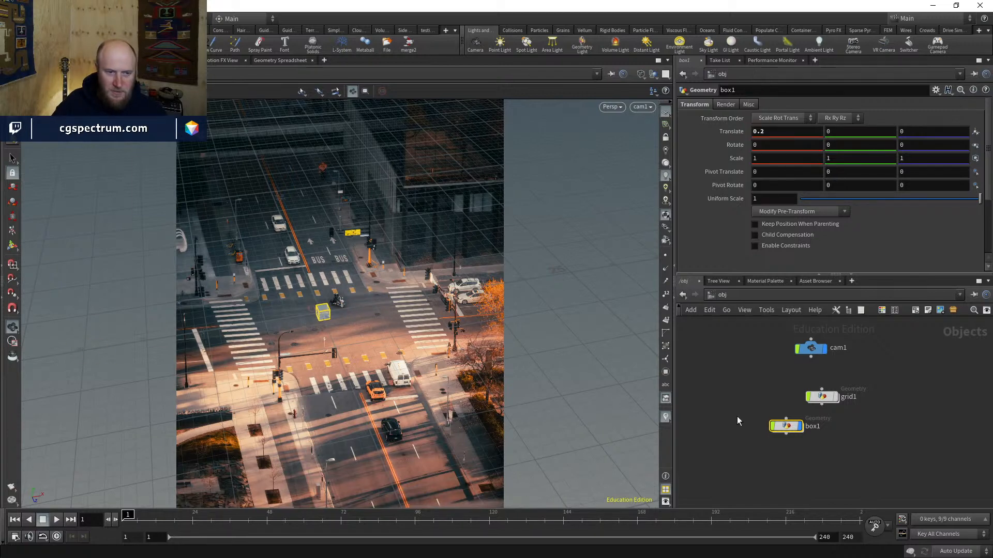
# Step: Display the grid plane again and set its size to 30 by 10 so it spans the cross street
pyautogui.click(832, 397)
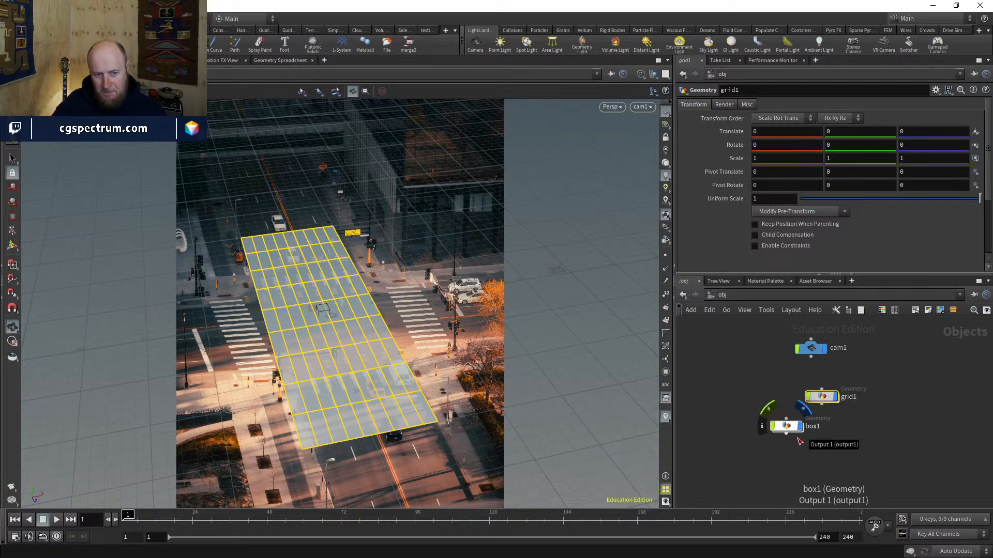
pyautogui.click(794, 427)
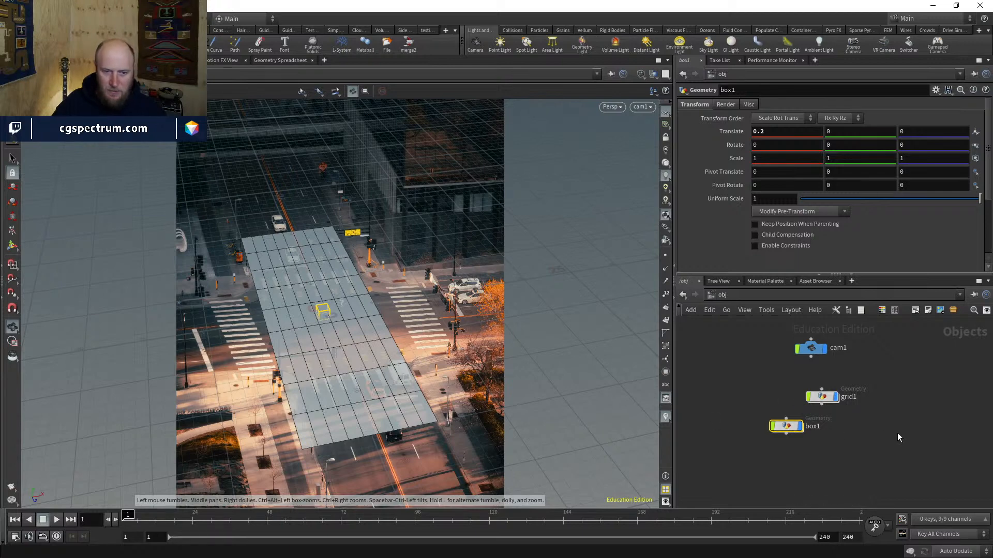
pyautogui.doubleClick(822, 397)
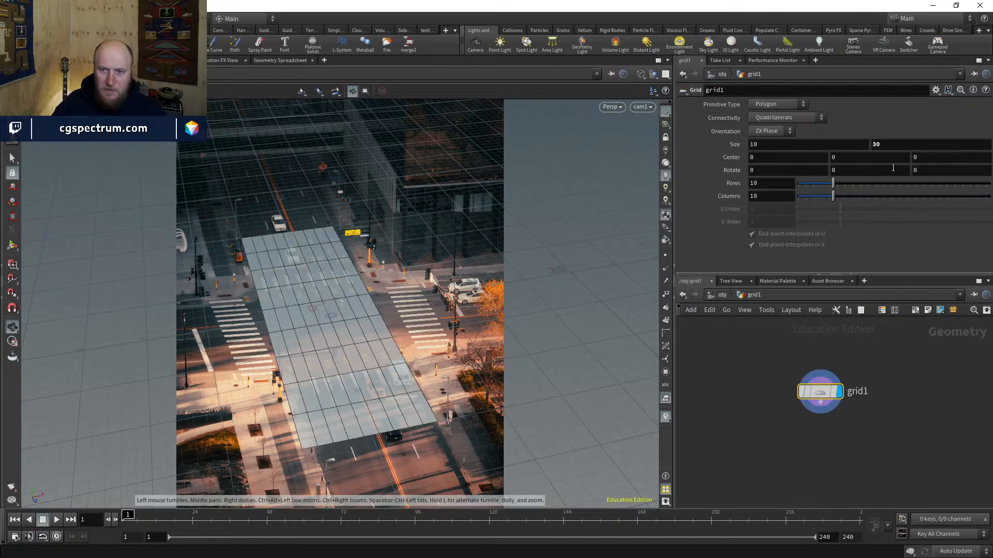
pyautogui.keyDown('ctrl'); pyautogui.middleClick(880, 145); pyautogui.keyUp('ctrl')
pyautogui.doubleClick(828, 146)
pyautogui.write('30')
pyautogui.press('Return')
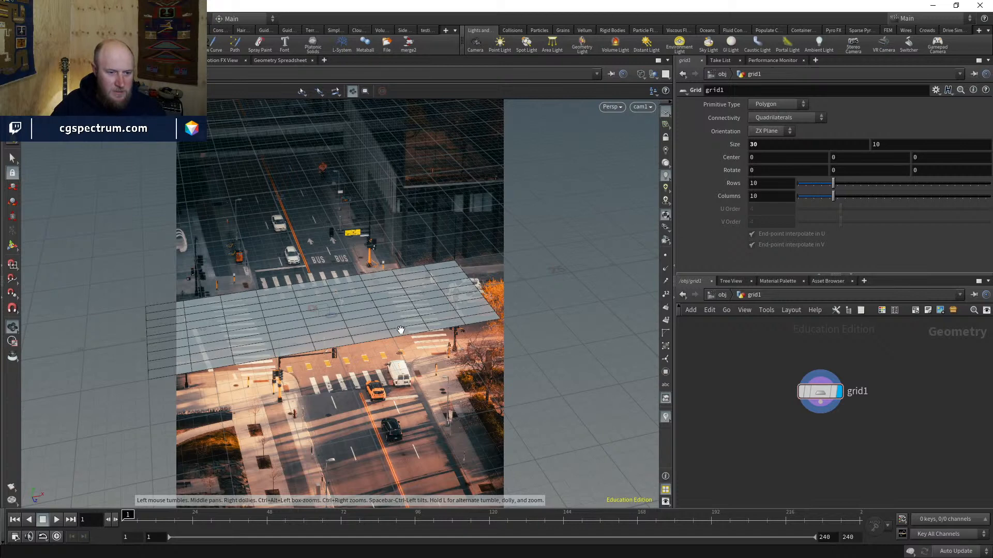
# Step: Toggle the viewport shading modes to compare the plane's edges with the cross street beneath it
pyautogui.hotkey('shift', 'w')
pyautogui.hotkey('shift', 'w')
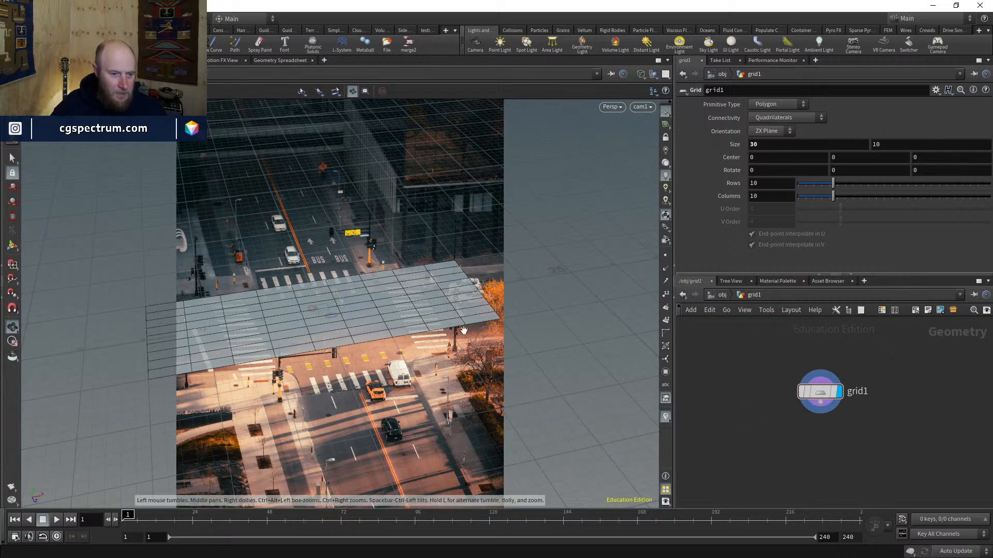
pyautogui.hotkey('shift', 'w')
pyautogui.hotkey('shift', 'w')
pyautogui.press('w')
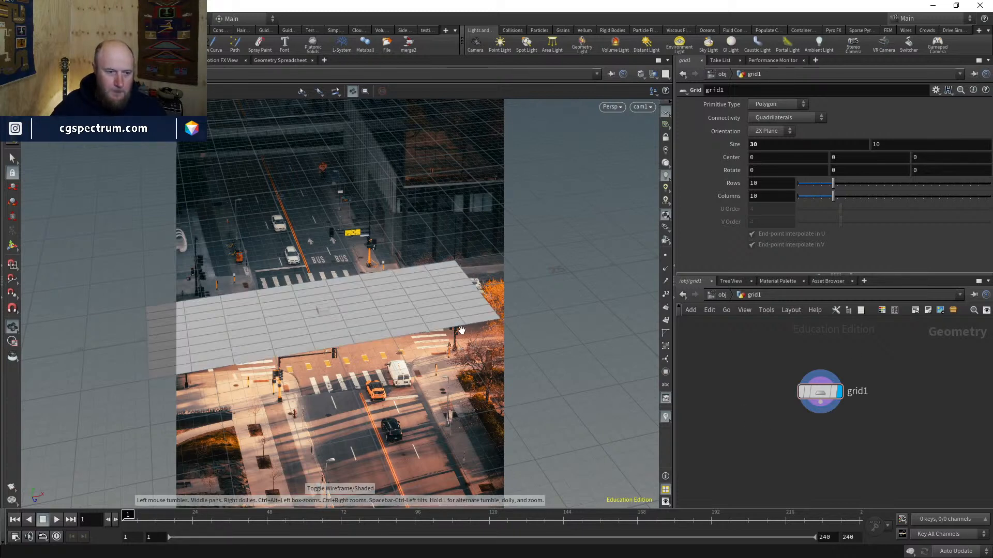
pyautogui.press('w')
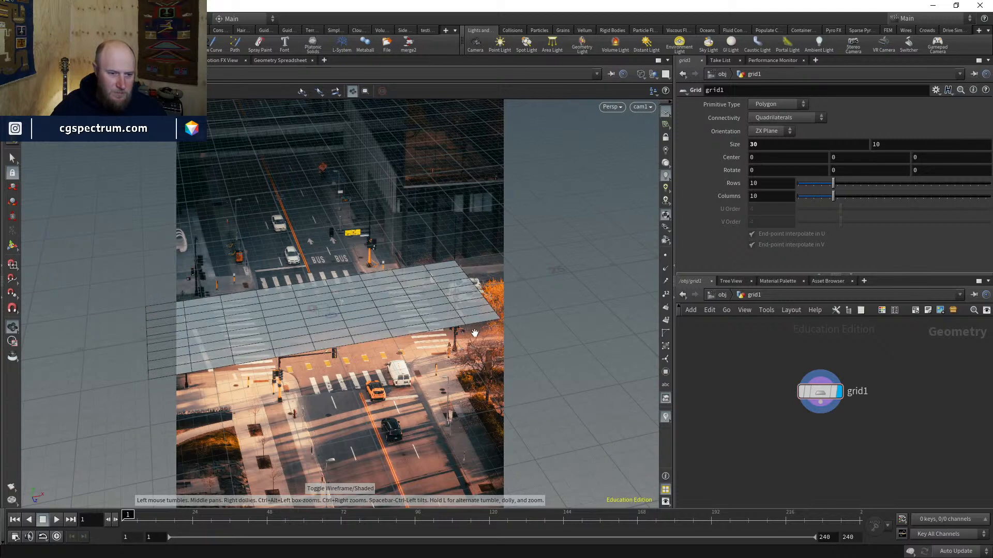
# Step: Lock the camera to the view again and shift it so the plane fits the cross street better
pyautogui.click(665, 137)
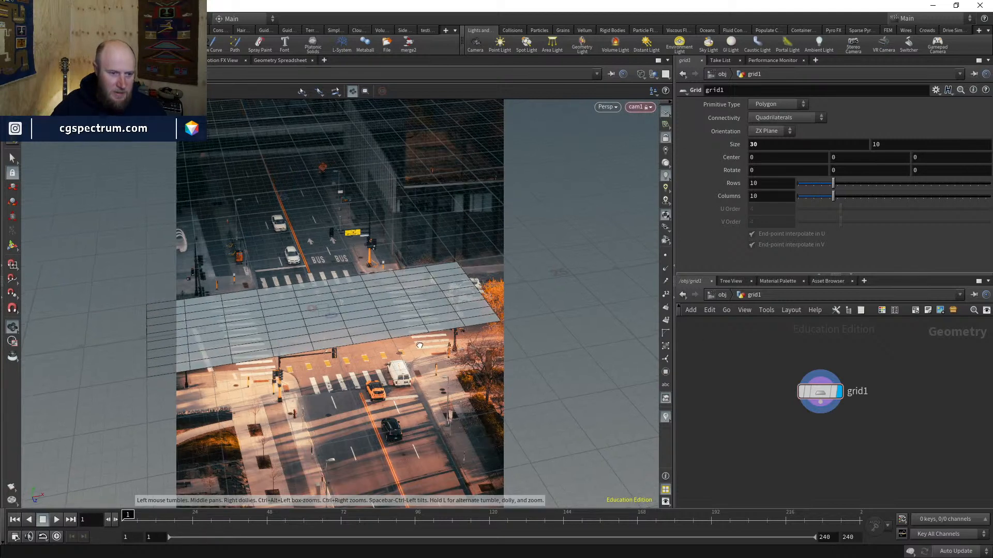
pyautogui.moveTo(419, 345)
pyautogui.mouseDown()
pyautogui.moveTo(436, 358)
pyautogui.moveTo(410, 340)
pyautogui.moveTo(417, 345)
pyautogui.mouseUp()
pyautogui.hotkey('shift', 'w')
pyautogui.hotkey('shift', 'w')
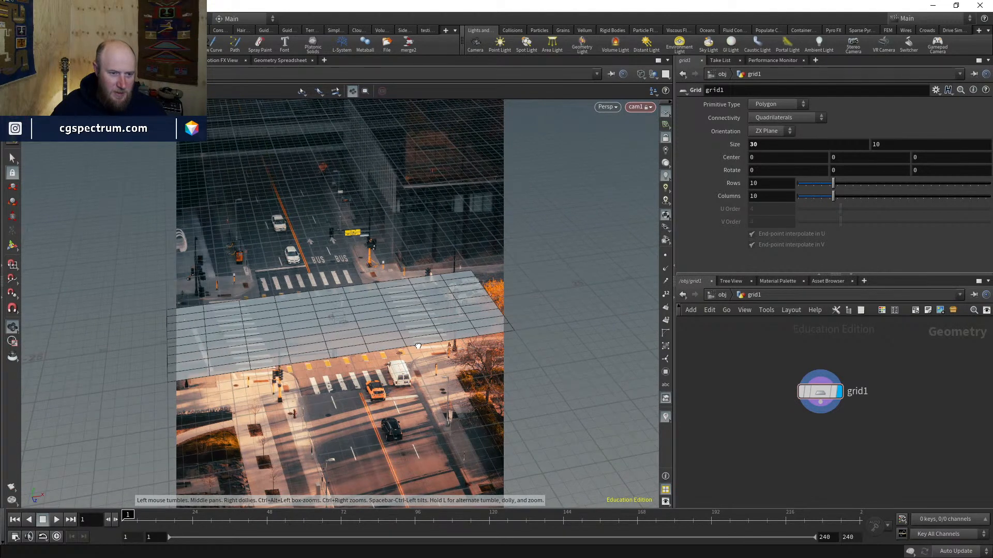
# Step: Return to the object network and review cam1's view settings against the plane's alignment
pyautogui.click(723, 295)
pyautogui.click(786, 426)
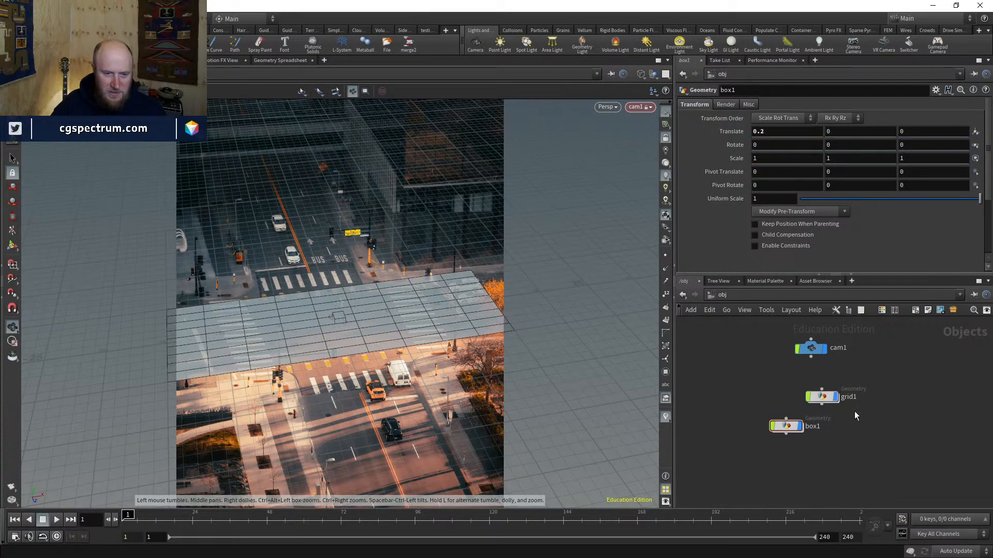
pyautogui.click(809, 349)
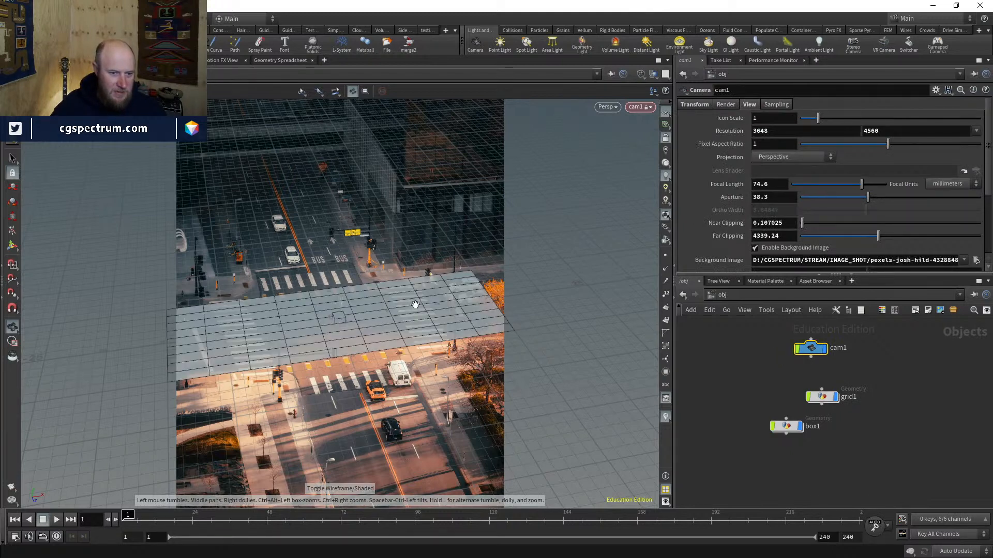
pyautogui.moveTo(397, 313); pyautogui.dragTo(396, 313)
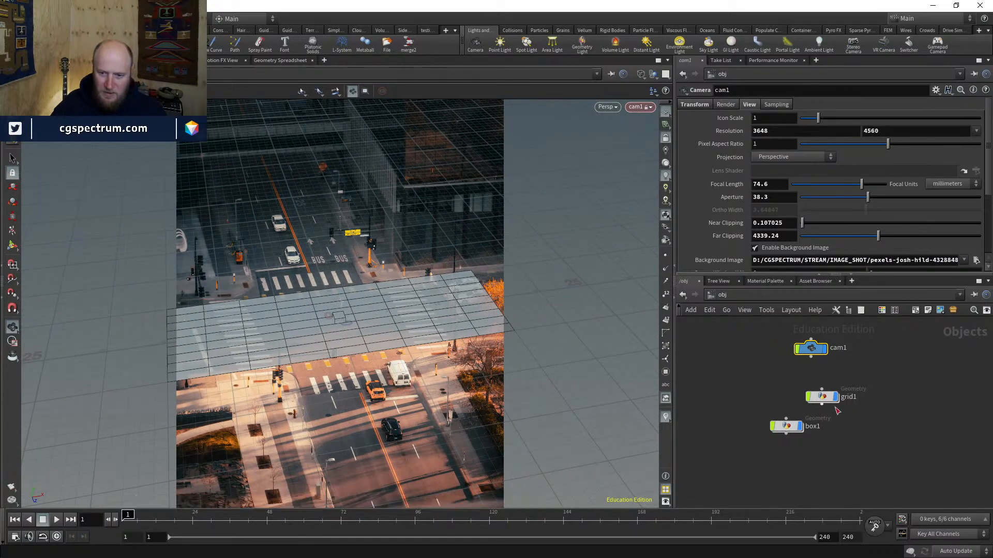
# Step: Duplicate the grid node inside the grid object and set the copy's size to 10 by 30
pyautogui.hotkey('ctrl', 'c')
pyautogui.doubleClick(821, 396)
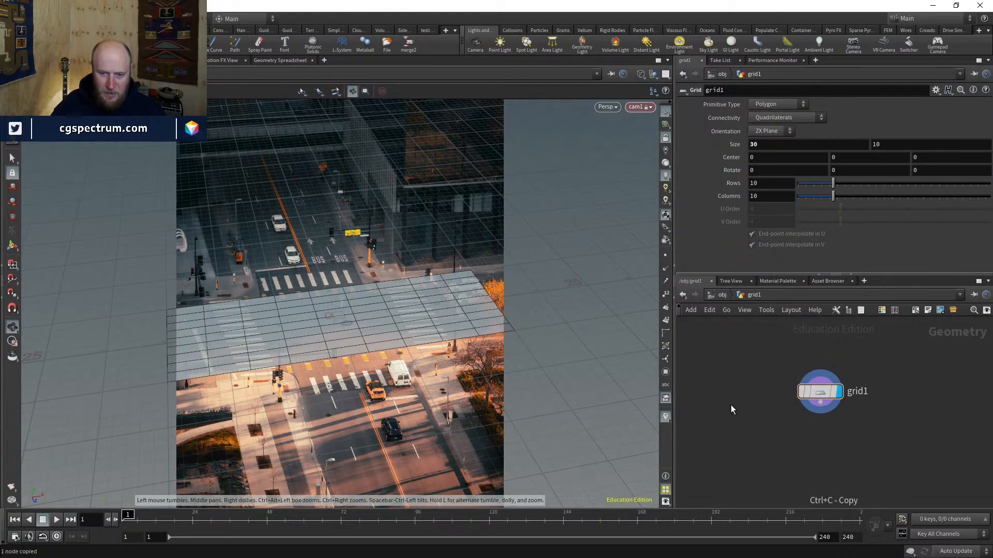
pyautogui.hotkey('ctrl', 'v')
pyautogui.doubleClick(830, 144)
pyautogui.write('10')
pyautogui.press('Return')
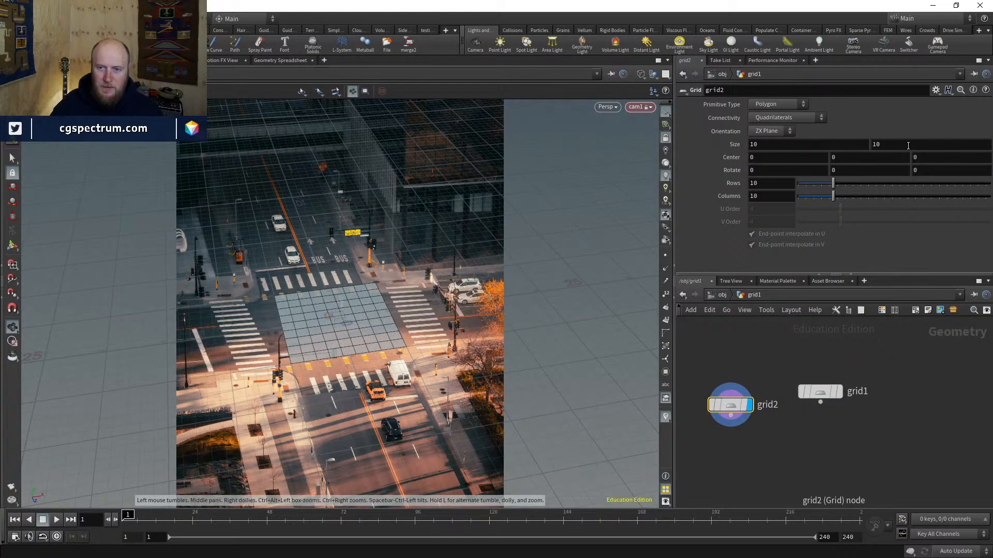
pyautogui.doubleClick(908, 146)
pyautogui.write('30')
pyautogui.press('Return')
# Step: Add a Merge node, connect grid2 and grid1 to it, and display the merged cross-shaped plane
pyautogui.press('Tab')
pyautogui.moveTo(799, 452)
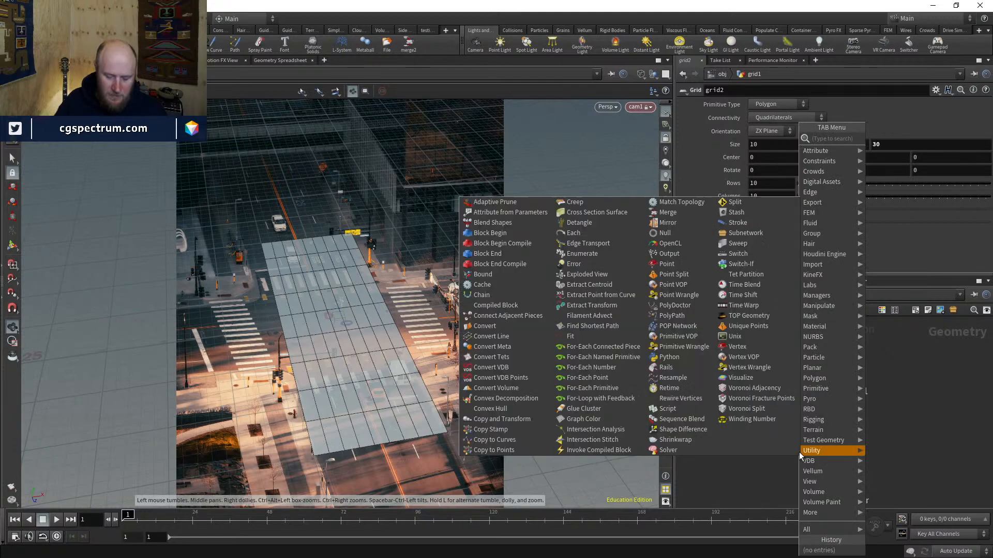
pyautogui.write('merge')
pyautogui.press('Return')
pyautogui.click(798, 452)
pyautogui.click(730, 415)
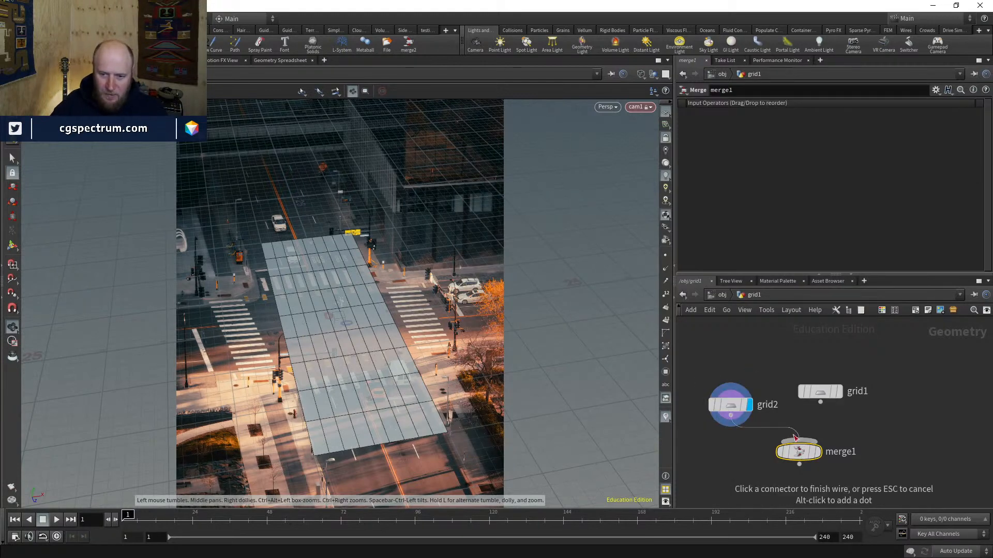
pyautogui.click(794, 440)
pyautogui.click(820, 402)
pyautogui.click(799, 442)
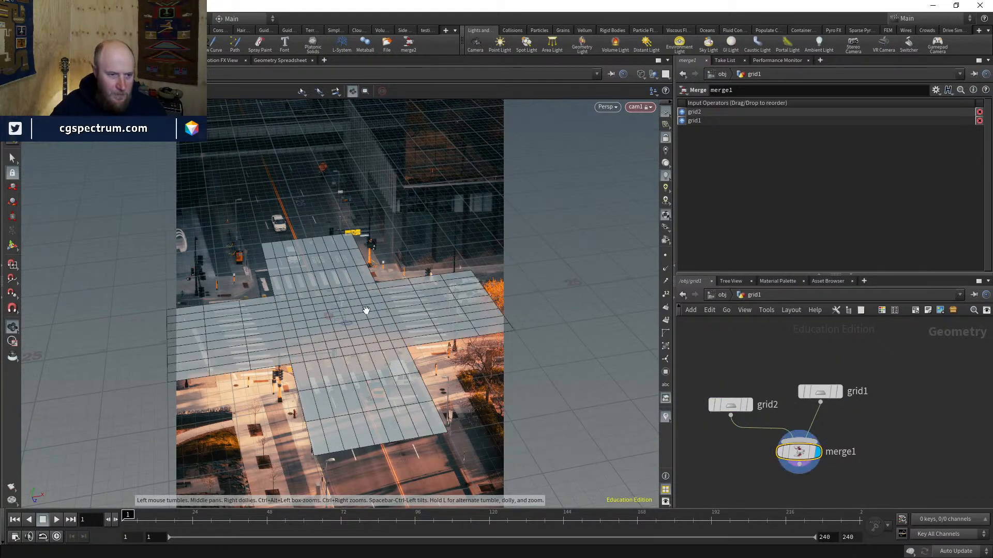
# Step: Lengthen the grid2 plane along the main street by setting its second size value to 60
pyautogui.click(820, 392)
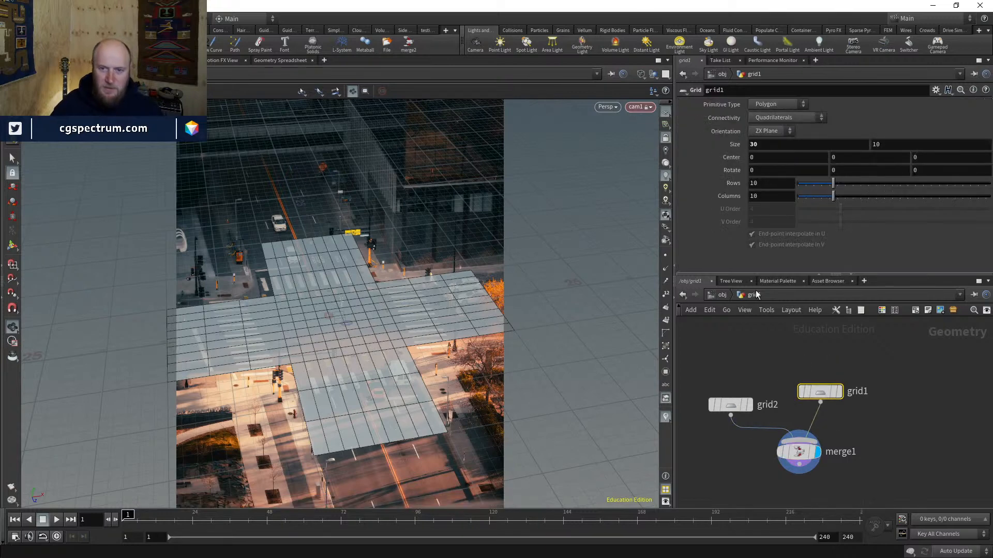
pyautogui.click(731, 412)
pyautogui.doubleClick(906, 147)
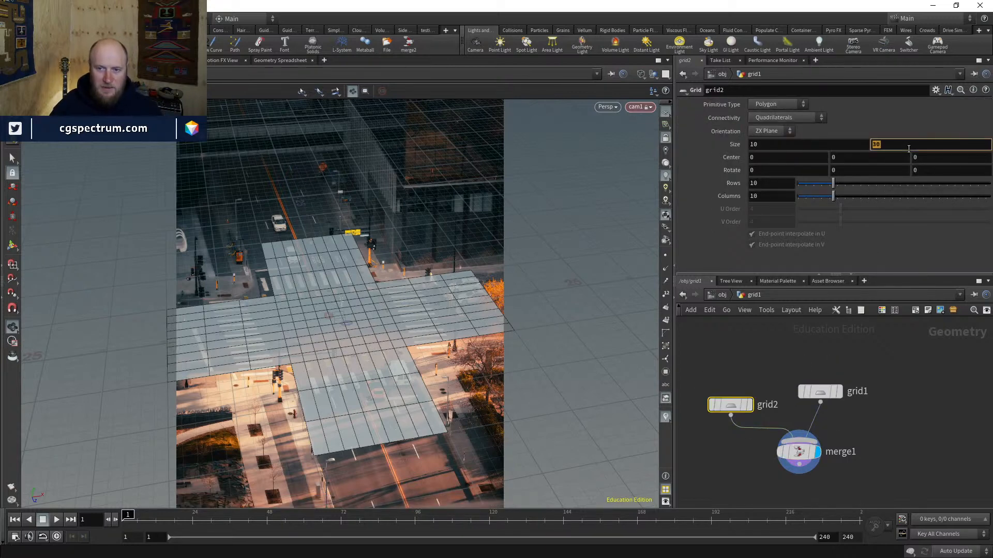
pyautogui.write('402')
pyautogui.press('Return')
pyautogui.doubleClick(905, 148)
pyautogui.write('40')
pyautogui.press('Return')
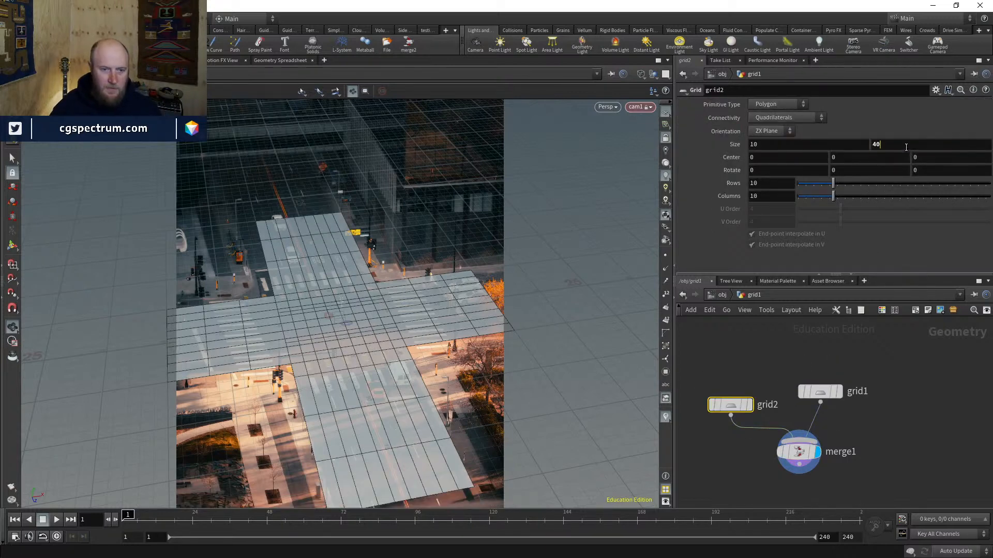
pyautogui.doubleClick(905, 147)
pyautogui.write('60')
pyautogui.press('Return')
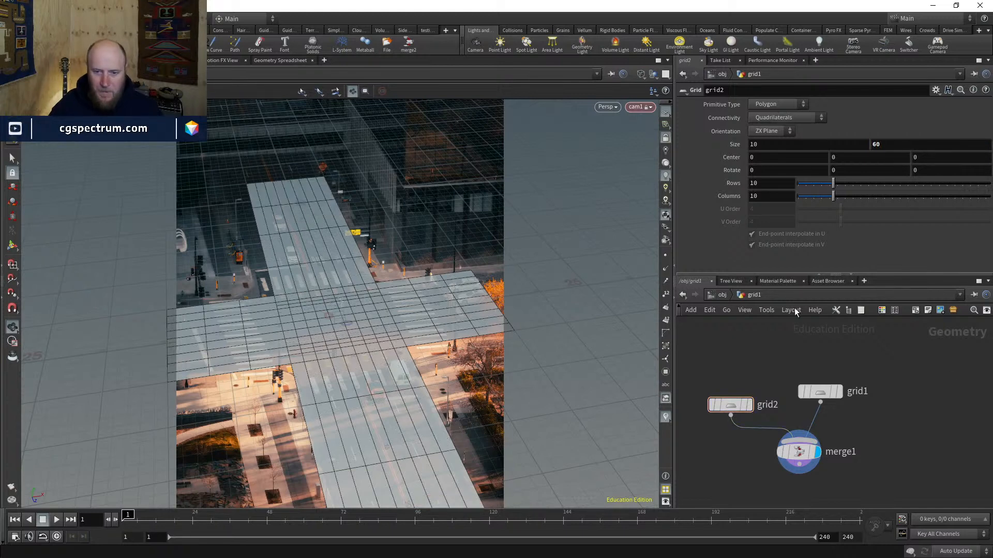
# Step: Return to the object network and raise cam1's focal length to 100, adjusting the camera to keep the planes over the intersection
pyautogui.press('u')
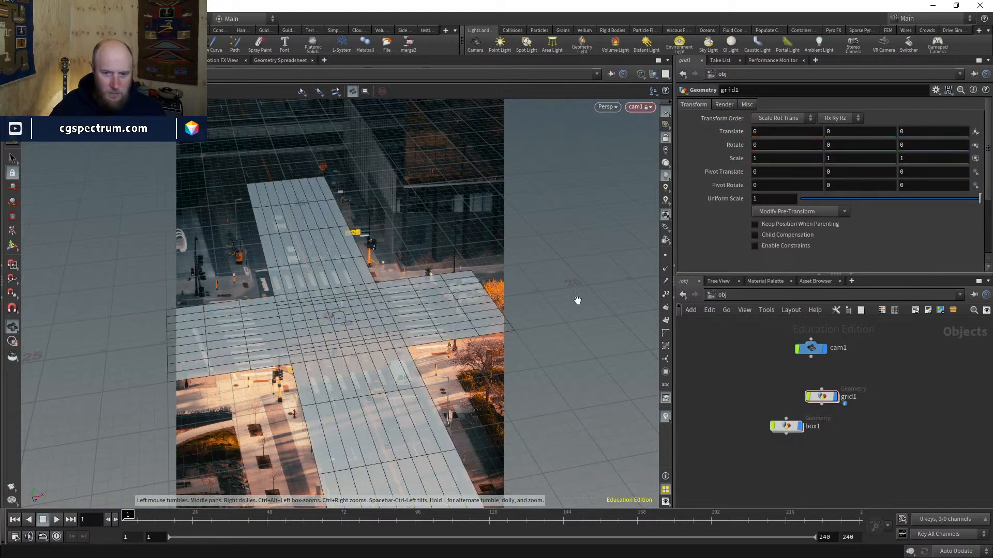
pyautogui.click(810, 348)
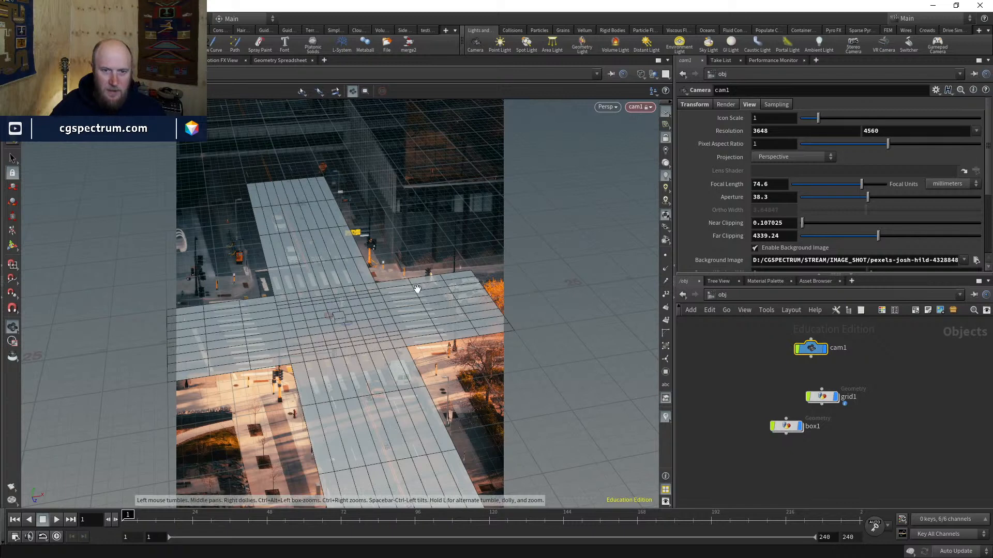
pyautogui.moveTo(417, 289); pyautogui.dragTo(399, 293)
pyautogui.moveTo(420, 302); pyautogui.dragTo(414, 327, button='middle')
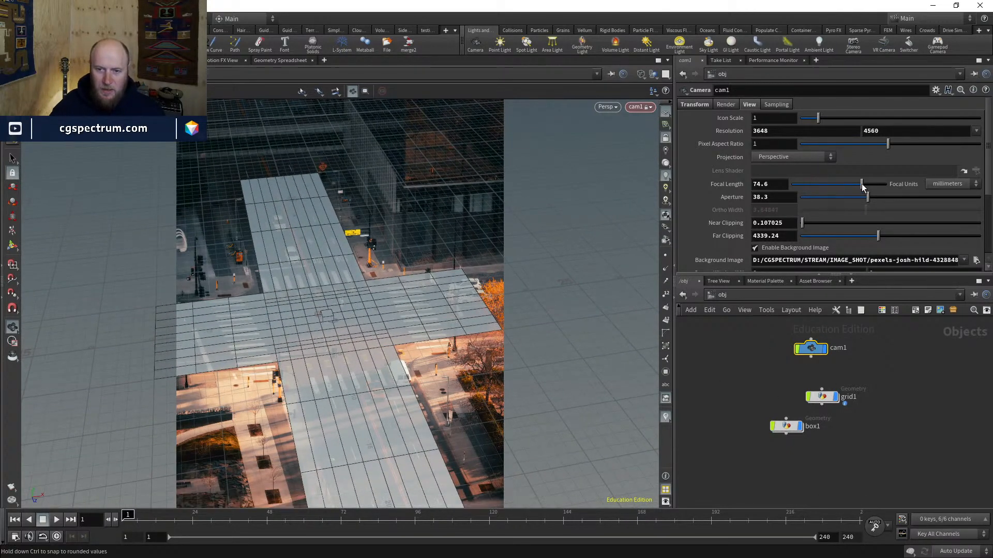
pyautogui.moveTo(862, 187); pyautogui.dragTo(882, 189)
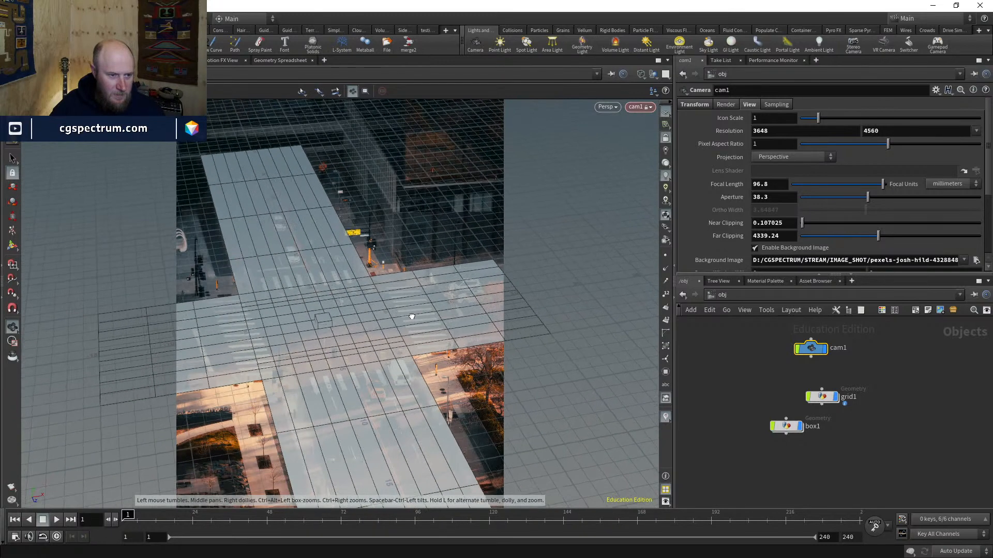
pyautogui.moveTo(408, 318); pyautogui.dragTo(405, 317, button='middle')
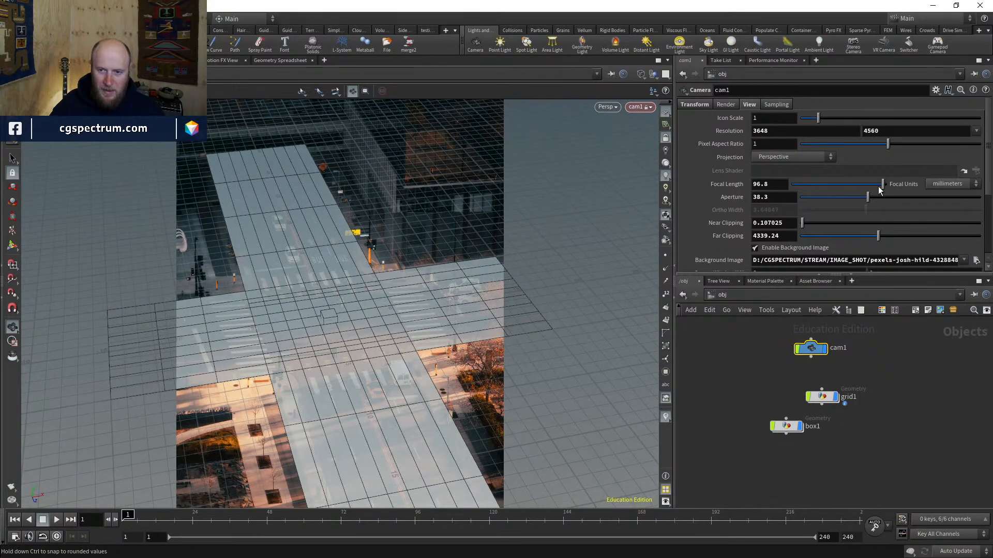
pyautogui.moveTo(878, 188); pyautogui.dragTo(890, 187)
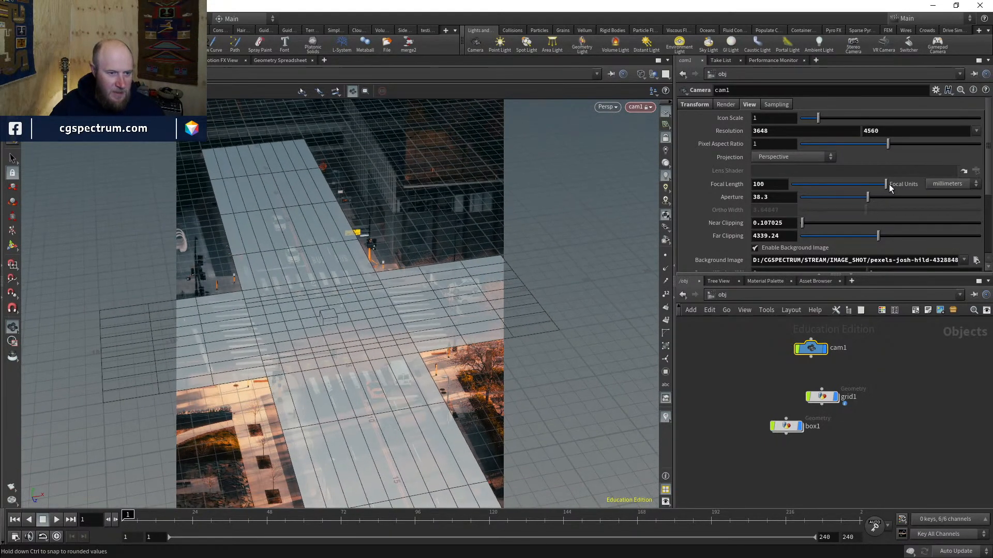
# Step: Tumble and pan the locked camera so the crossed planes line up with both streets
pyautogui.moveTo(337, 331); pyautogui.dragTo(380, 355)
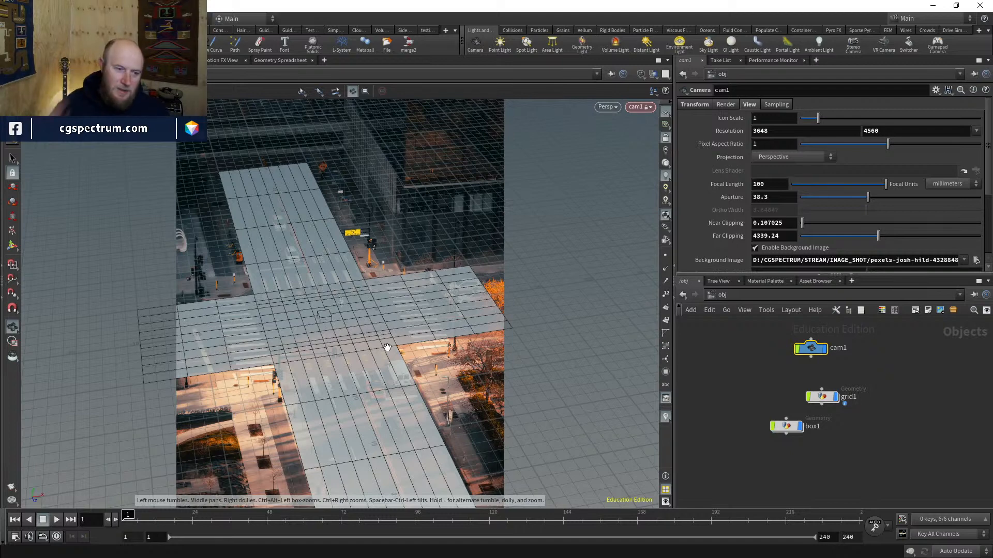
pyautogui.moveTo(381, 347); pyautogui.dragTo(392, 339)
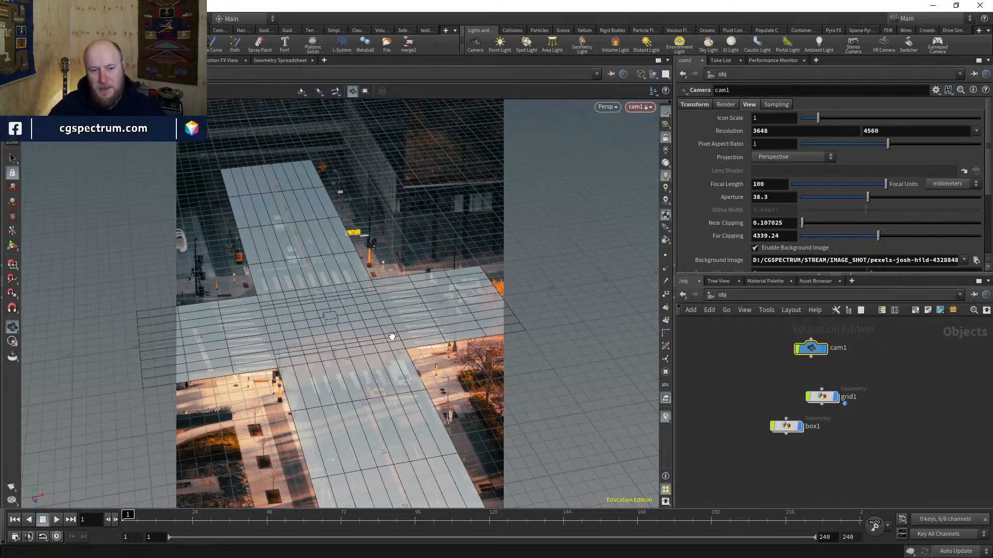
pyautogui.moveTo(362, 374); pyautogui.dragTo(374, 371, button='middle')
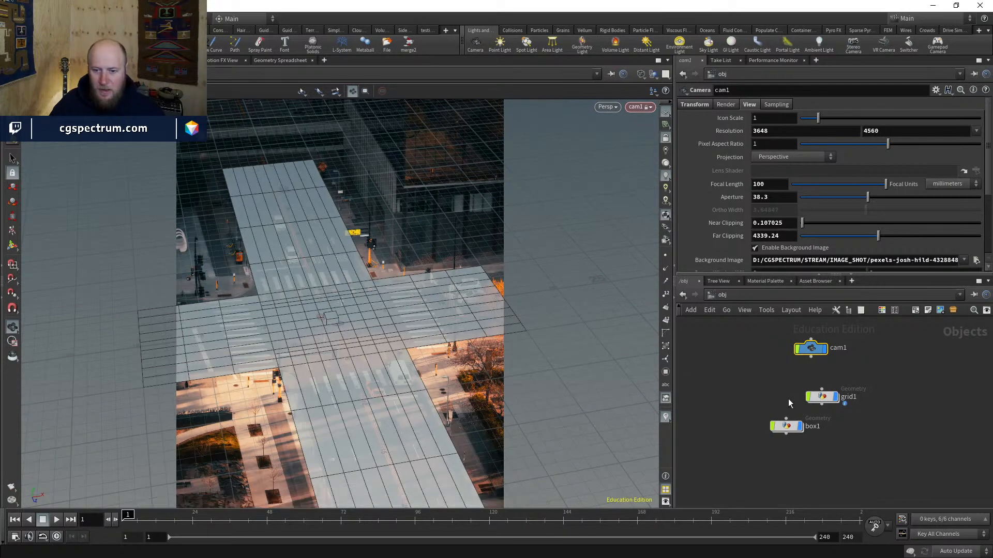
# Step: Toggle grid1's display and the wireframe shading to compare the crossed planes with the streets in the photo
pyautogui.click(836, 399)
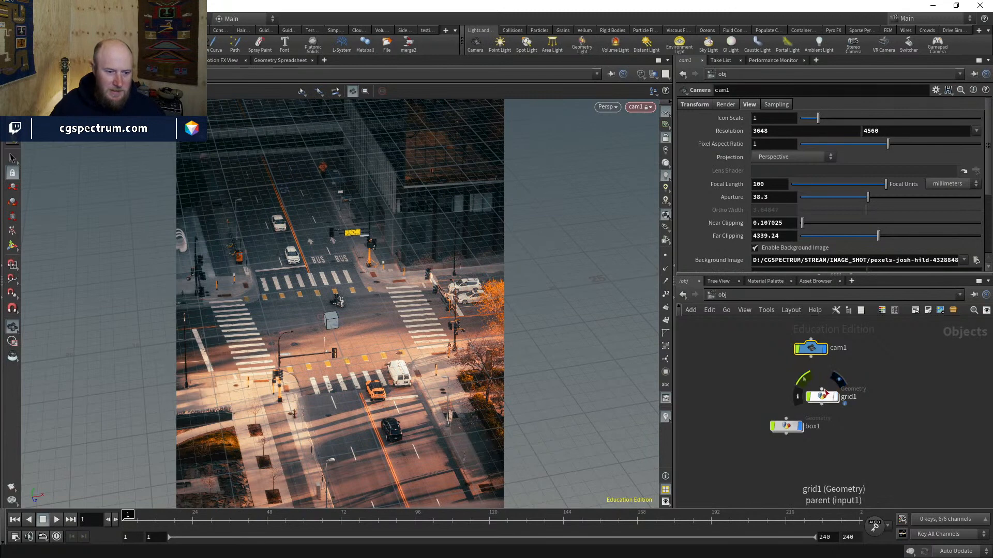
pyautogui.click(822, 389)
pyautogui.press('Escape')
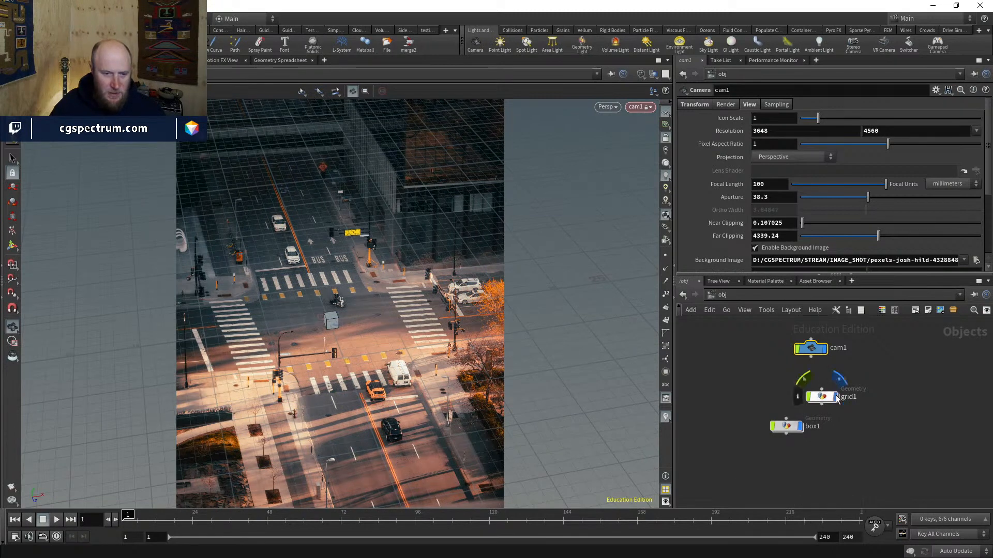
pyautogui.click(823, 399)
pyautogui.click(824, 399)
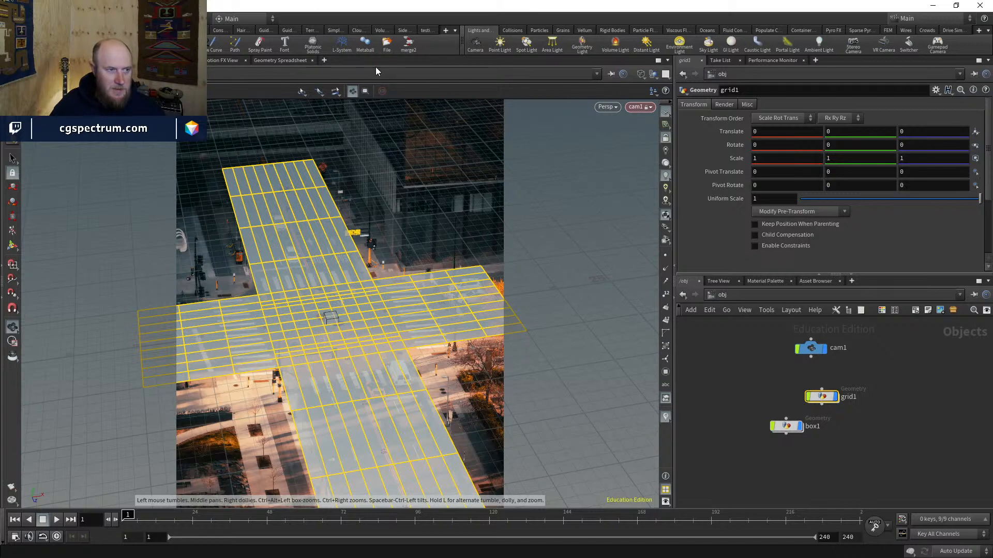
pyautogui.click(752, 402)
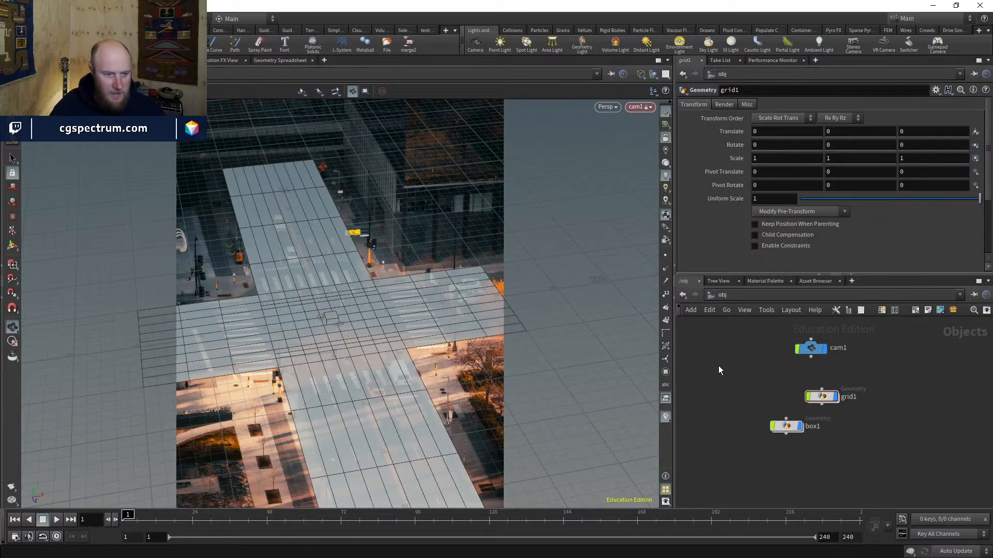
pyautogui.press('w')
pyautogui.press('w')
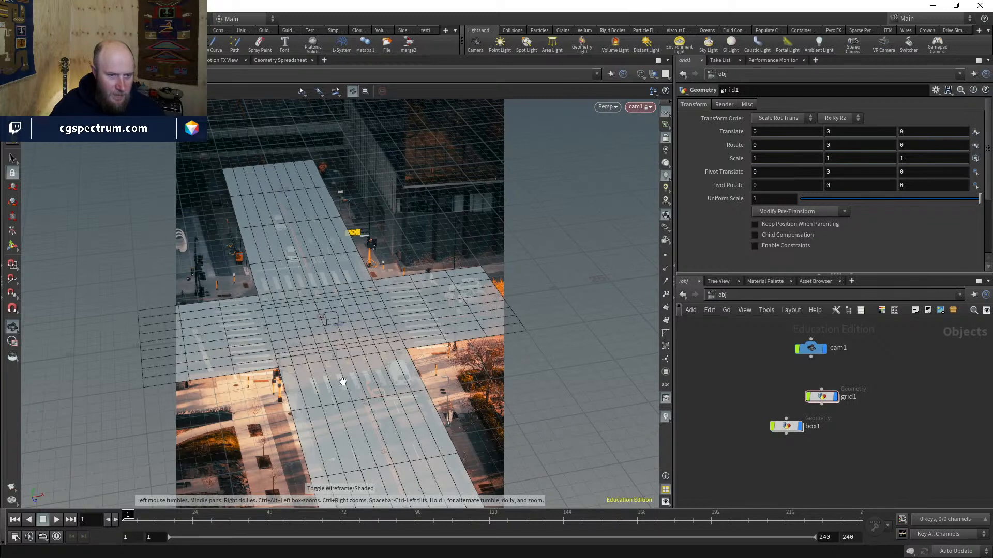
pyautogui.click(821, 396)
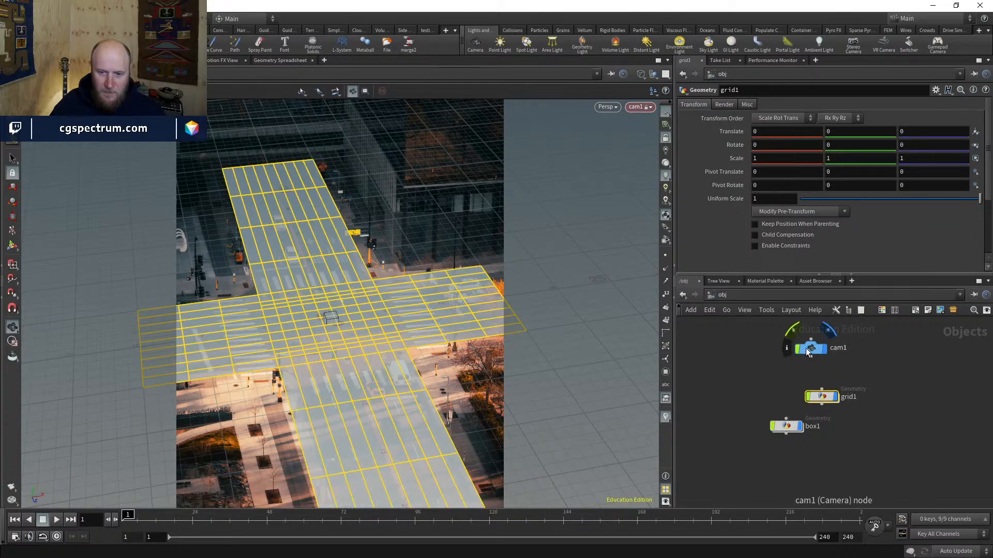
# Step: Reduce cam1's aperture to 30.9 and tumble the camera to realign the planes with the streets
pyautogui.click(806, 349)
pyautogui.moveTo(867, 197); pyautogui.dragTo(860, 198)
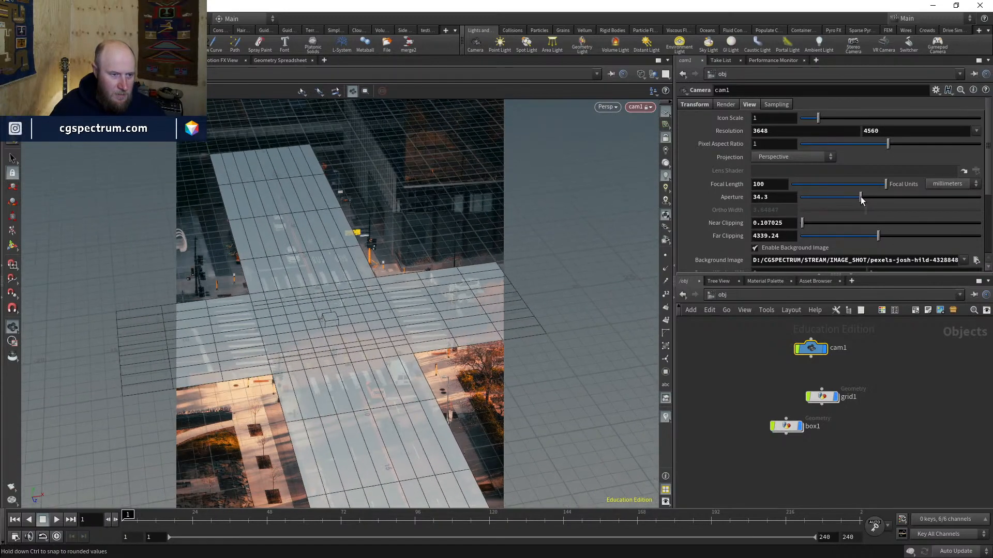
pyautogui.moveTo(455, 317); pyautogui.dragTo(373, 306)
pyautogui.moveTo(860, 197); pyautogui.dragTo(854, 196)
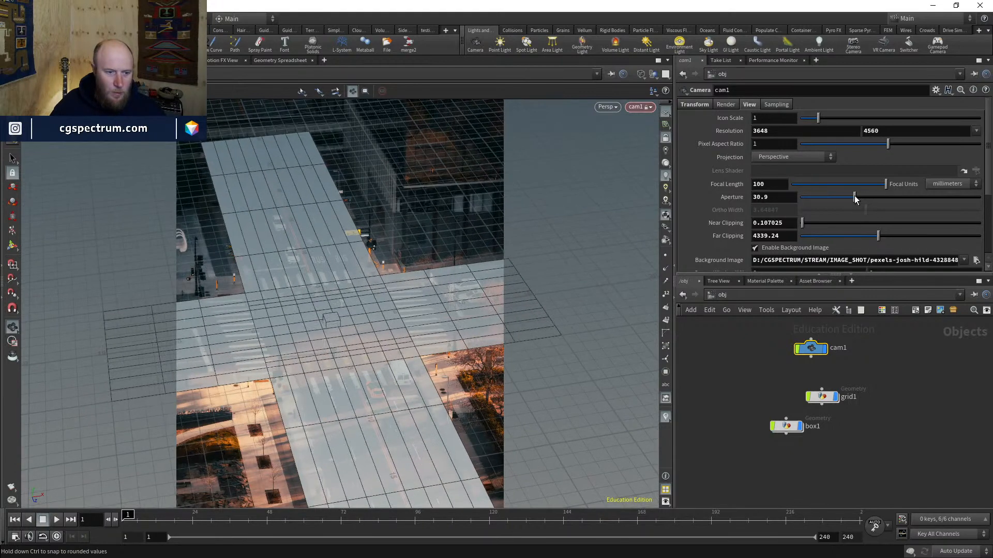
pyautogui.moveTo(390, 260); pyautogui.dragTo(381, 279)
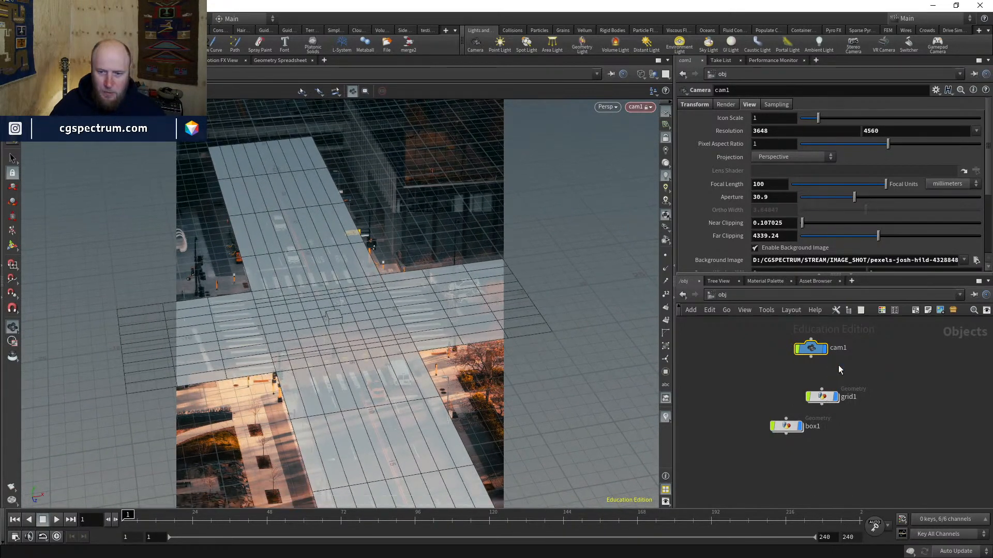
# Step: Slide box1 along the X axis to test the perspective, and reset its X translation to 0
pyautogui.click(791, 427)
pyautogui.moveTo(766, 132); pyautogui.dragTo(512, 276, button='middle')
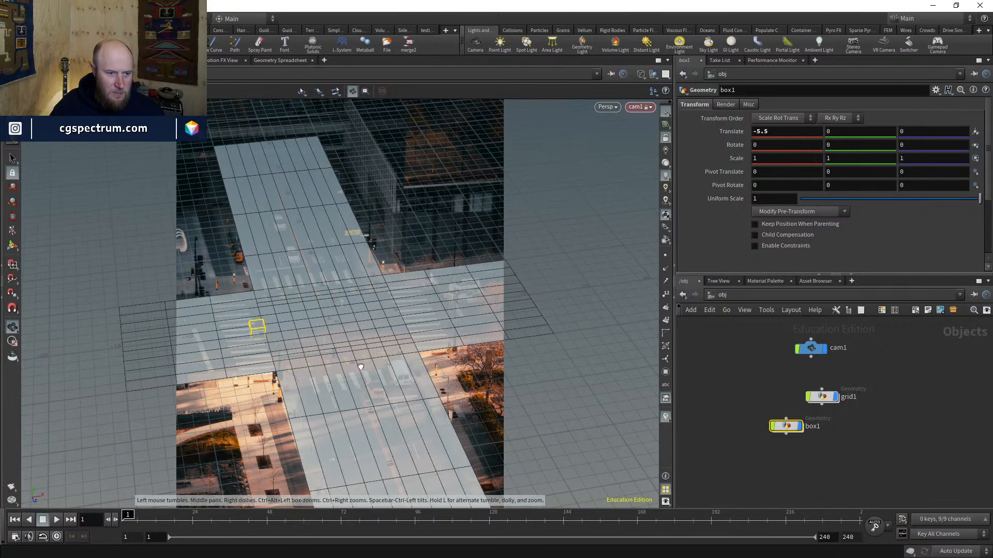
pyautogui.moveTo(772, 134)
pyautogui.mouseDown(button='middle')
pyautogui.moveTo(806, 145)
pyautogui.moveTo(781, 140)
pyautogui.moveTo(791, 132)
pyautogui.mouseUp(button='middle')
pyautogui.click(790, 132)
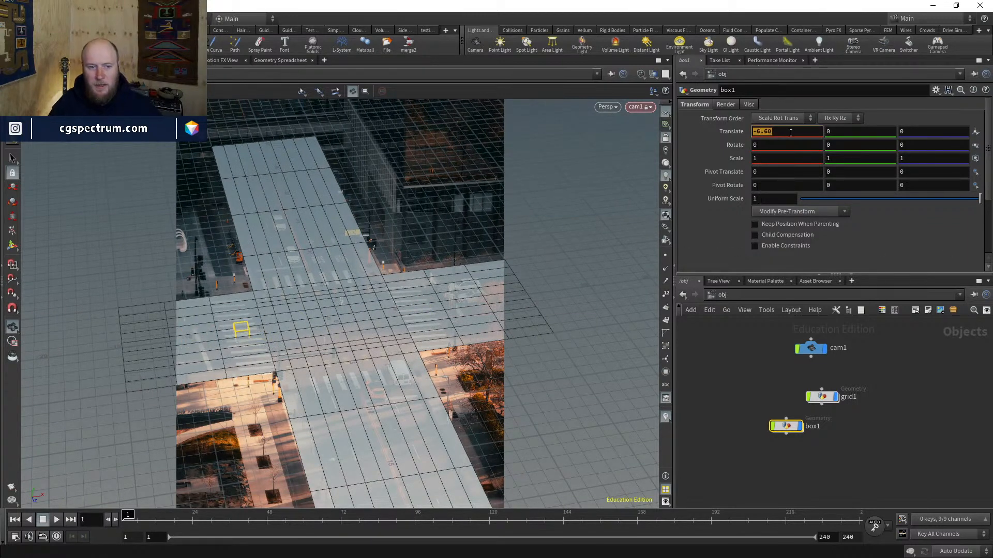
pyautogui.write('0')
pyautogui.press('Return')
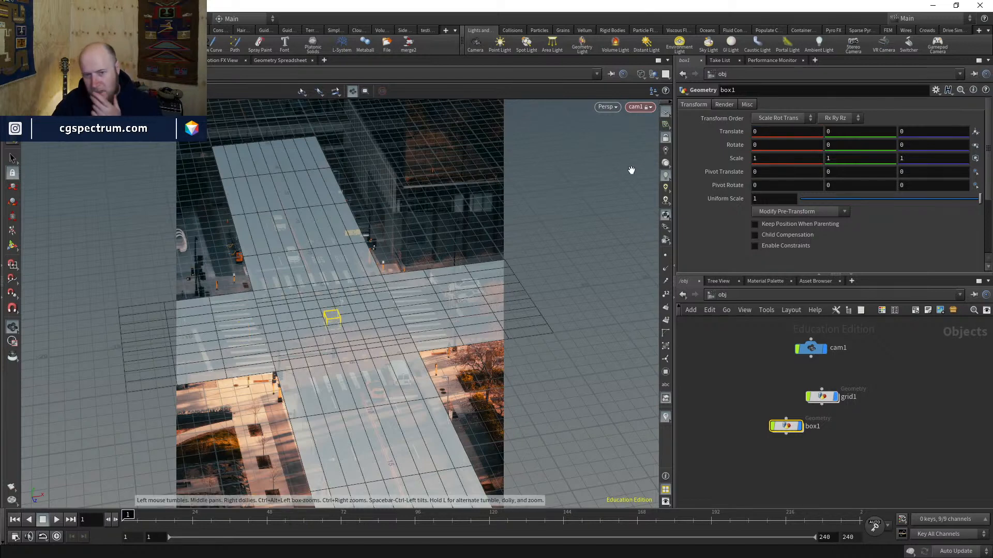
# Step: Unlock the camera from the view and hide grid1
pyautogui.click(665, 137)
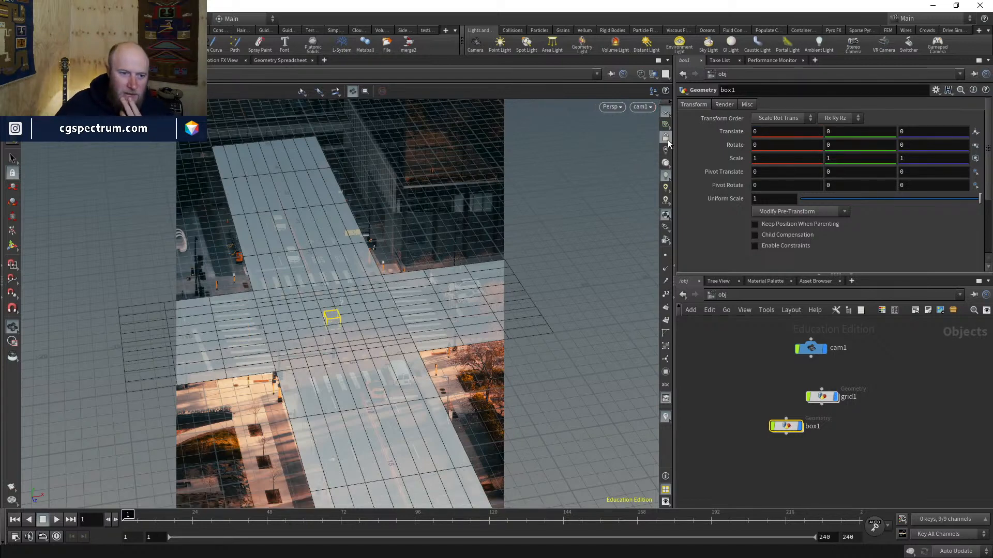
pyautogui.click(821, 404)
pyautogui.click(822, 396)
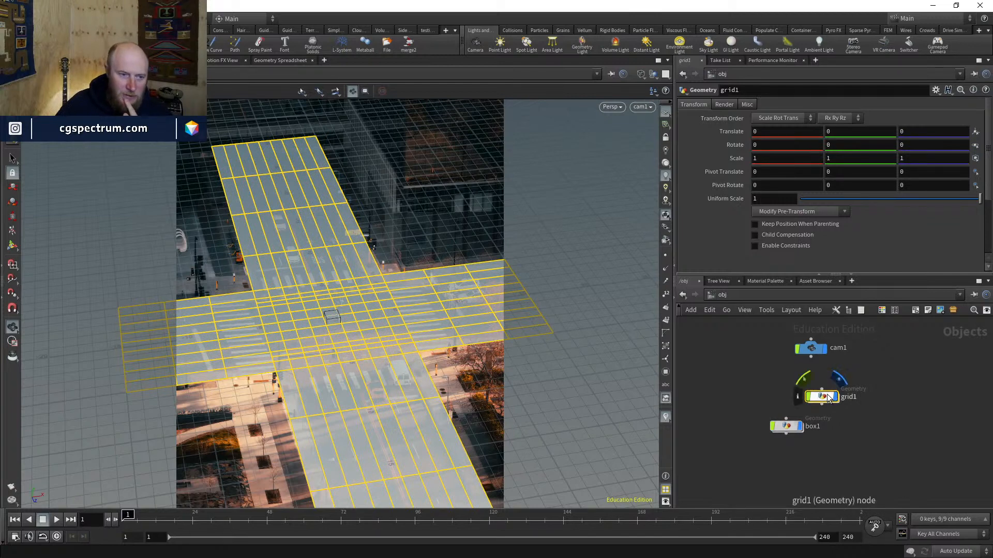
pyautogui.click(832, 396)
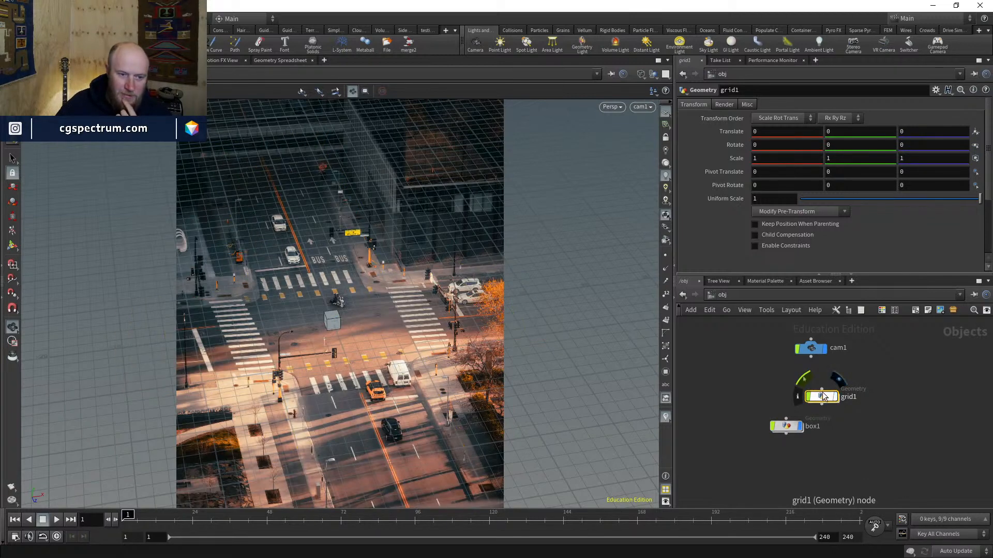
# Step: Enter the box1 object and set the box's size to 10 by 10 by 10
pyautogui.click(788, 426)
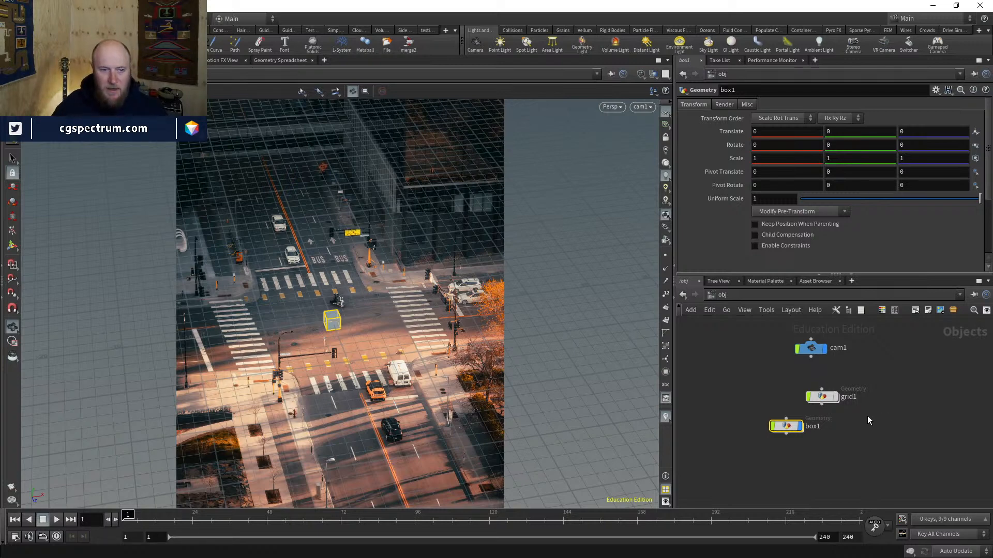
pyautogui.doubleClick(787, 427)
pyautogui.click(776, 143)
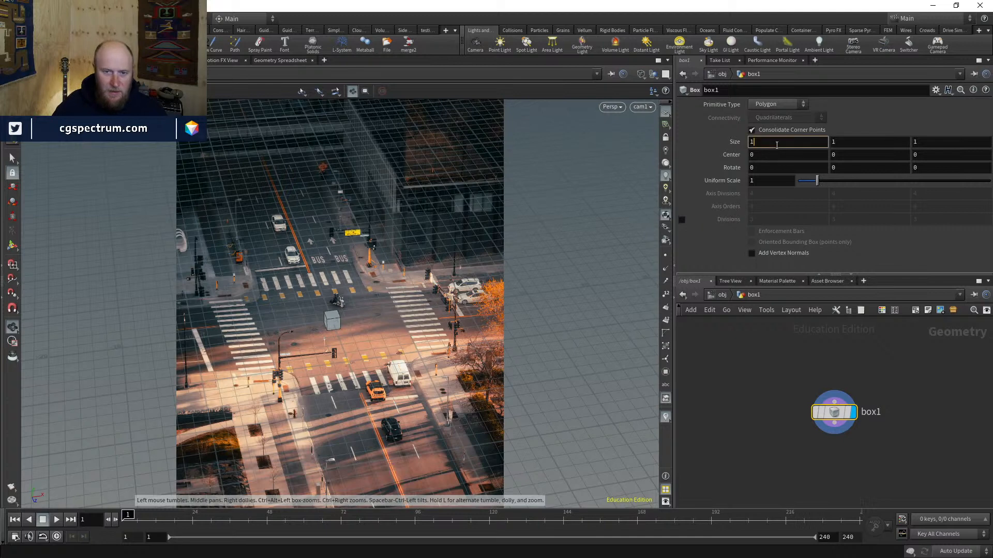
pyautogui.write('10')
pyautogui.press('Return')
pyautogui.click(925, 143)
pyautogui.write('10')
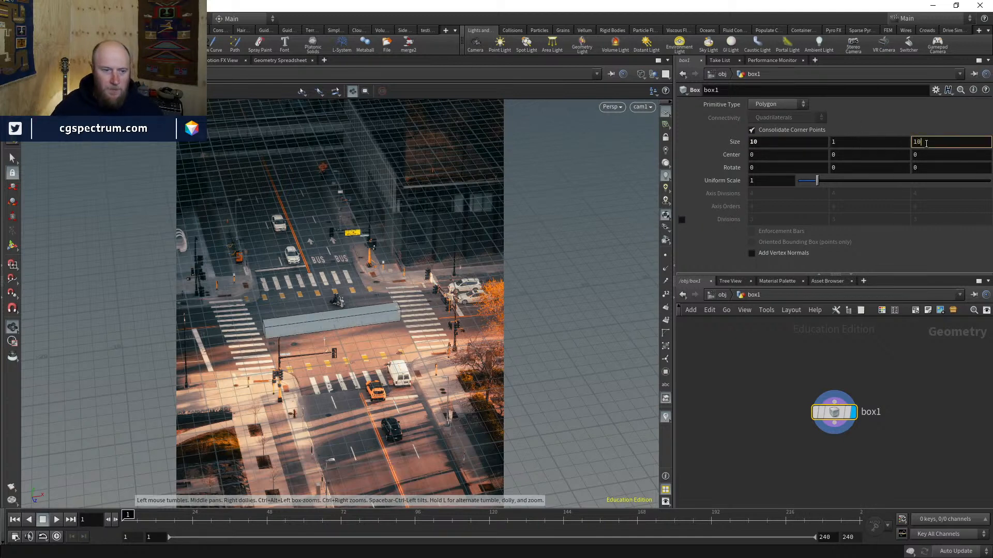
pyautogui.press('Return')
pyautogui.click(894, 145)
pyautogui.write('10')
pyautogui.press('Return')
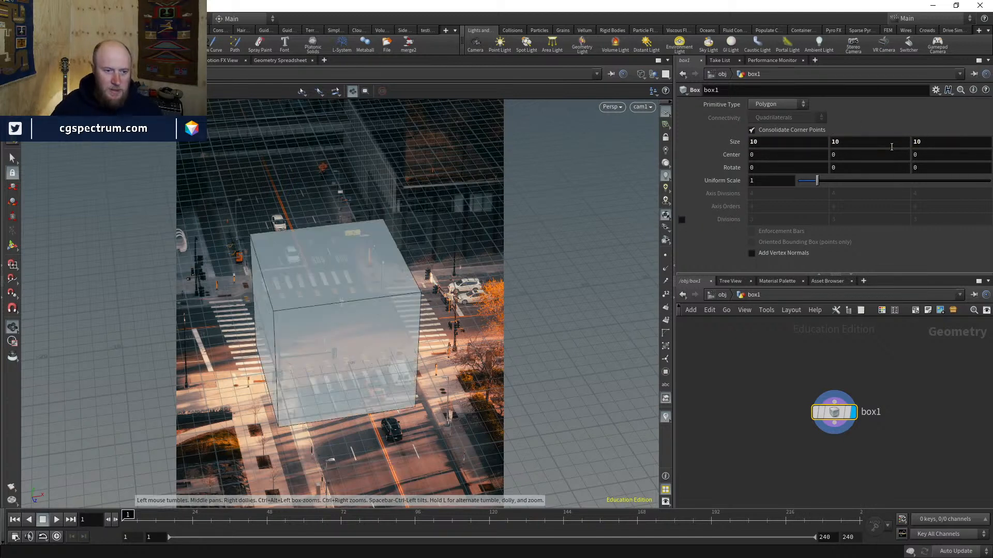
# Step: Set the box's center to 11.6, 4.9, -10.2 at the corner building, and toggle the viewport to shaded display
pyautogui.moveTo(866, 158); pyautogui.dragTo(922, 158, button='middle')
pyautogui.moveTo(770, 155); pyautogui.dragTo(803, 164, button='middle')
pyautogui.moveTo(944, 155); pyautogui.dragTo(499, 164, button='middle')
pyautogui.moveTo(774, 157)
pyautogui.mouseDown(button='middle')
pyautogui.moveTo(886, 150)
pyautogui.moveTo(792, 151)
pyautogui.moveTo(812, 152)
pyautogui.moveTo(780, 160)
pyautogui.mouseUp(button='middle')
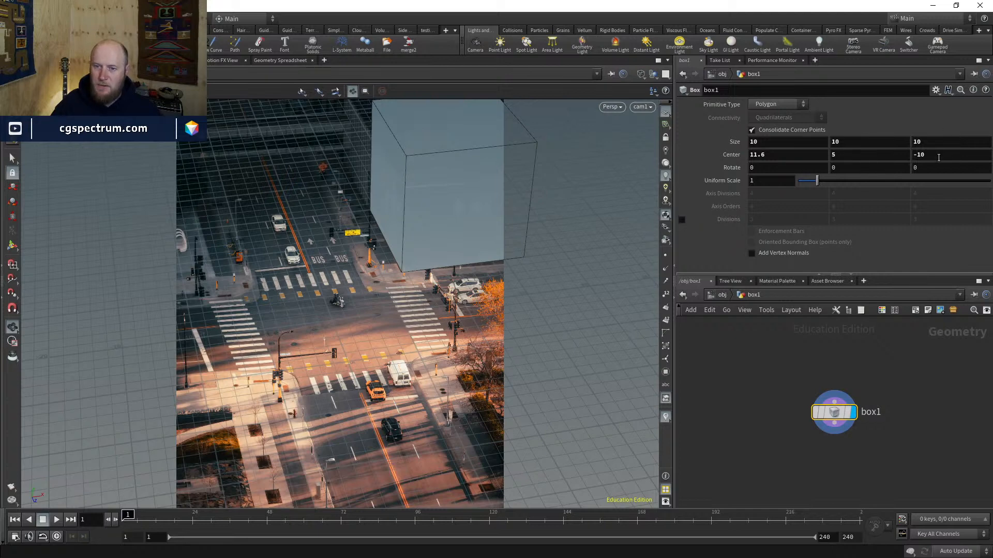
pyautogui.moveTo(938, 157); pyautogui.dragTo(836, 150, button='middle')
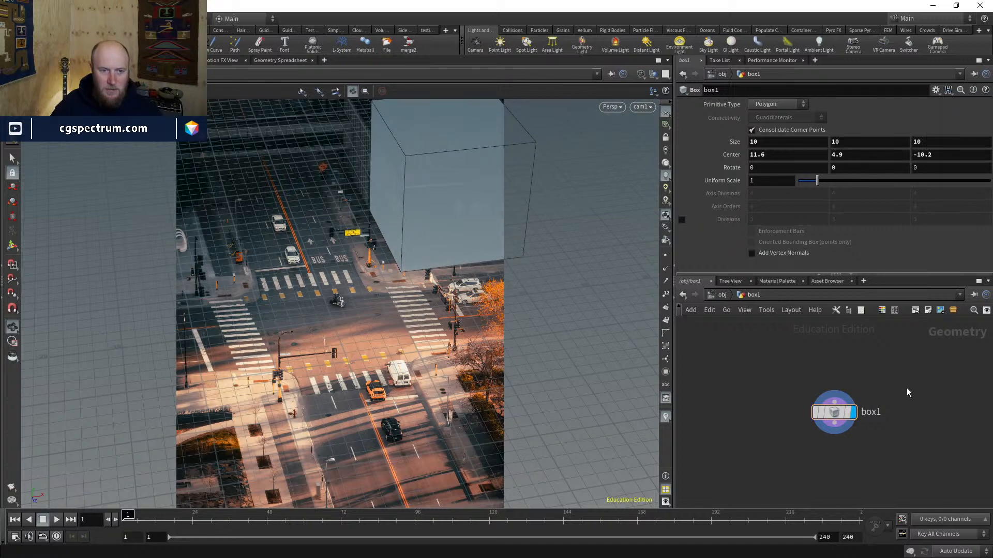
pyautogui.press('w')
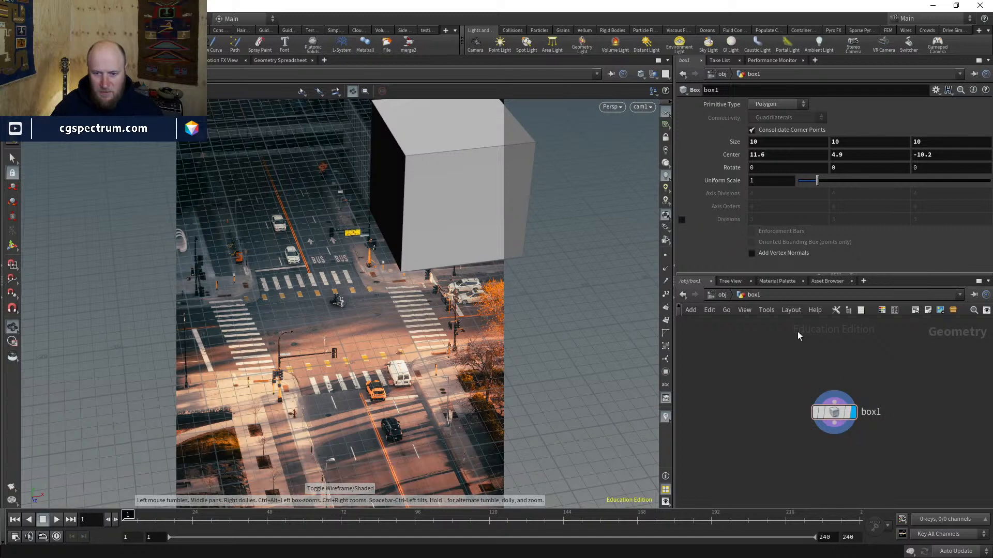
# Step: Return to the object level and hide both box1 and the viewport's reference grid
pyautogui.click(721, 293)
pyautogui.click(800, 426)
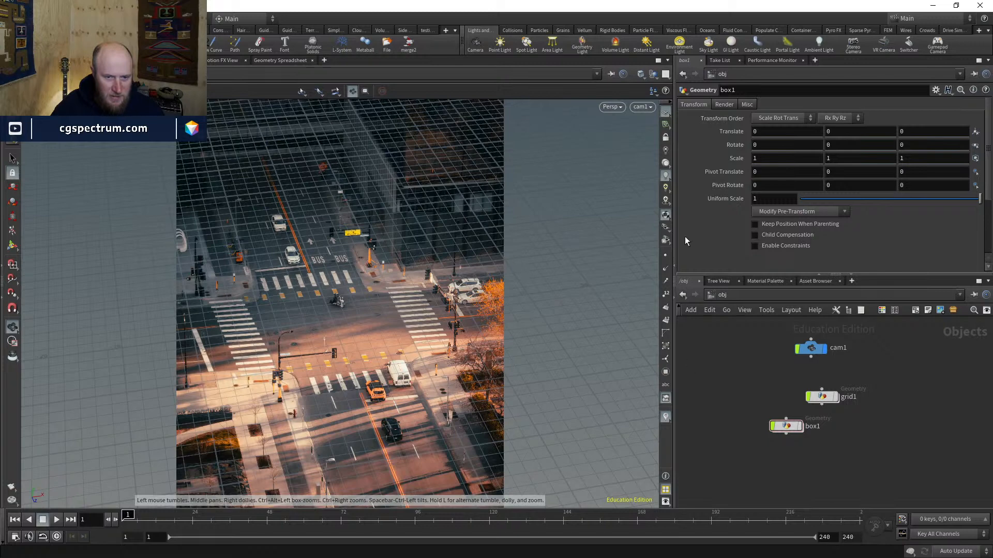
pyautogui.click(665, 113)
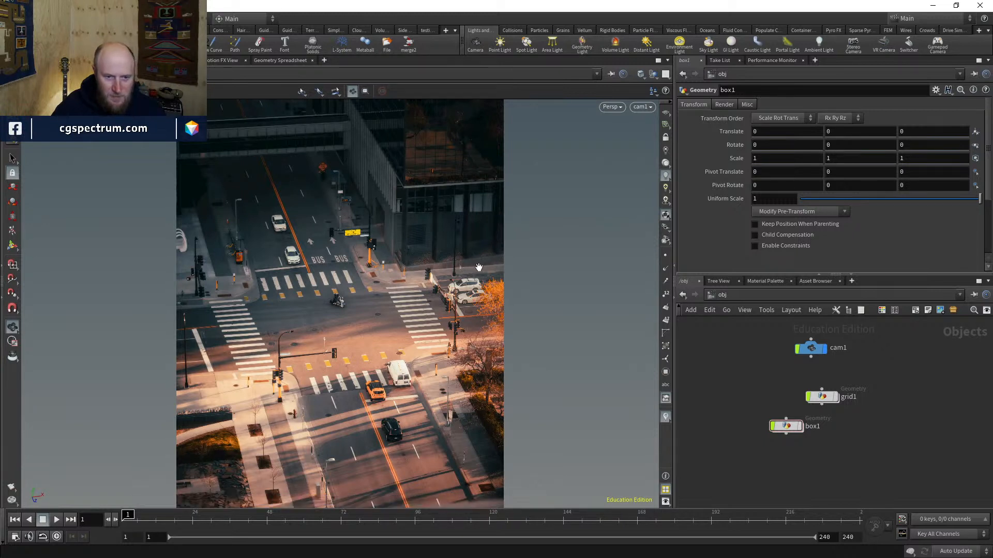
# Step: Toggle box1's display on and off to compare it with the corner building in the photo
pyautogui.click(800, 426)
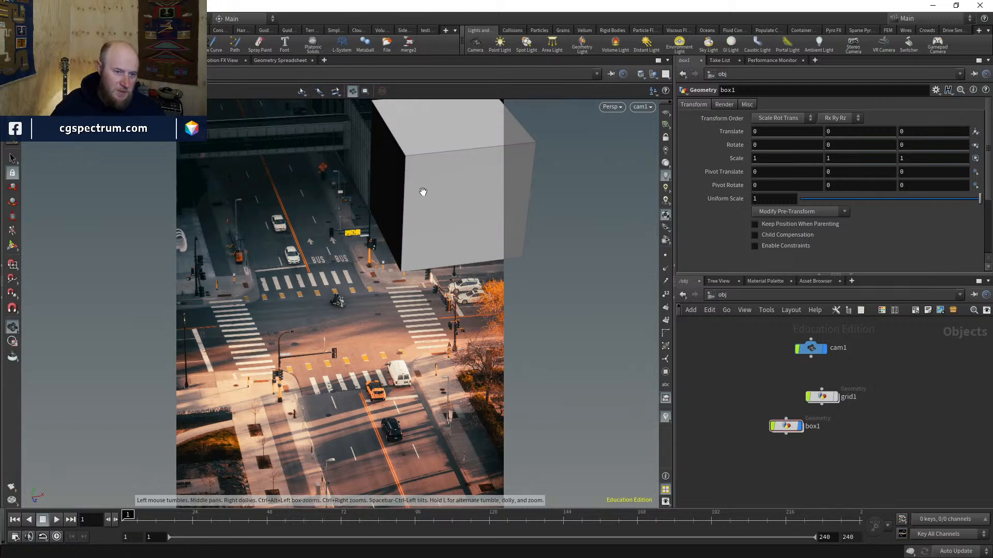
pyautogui.click(800, 426)
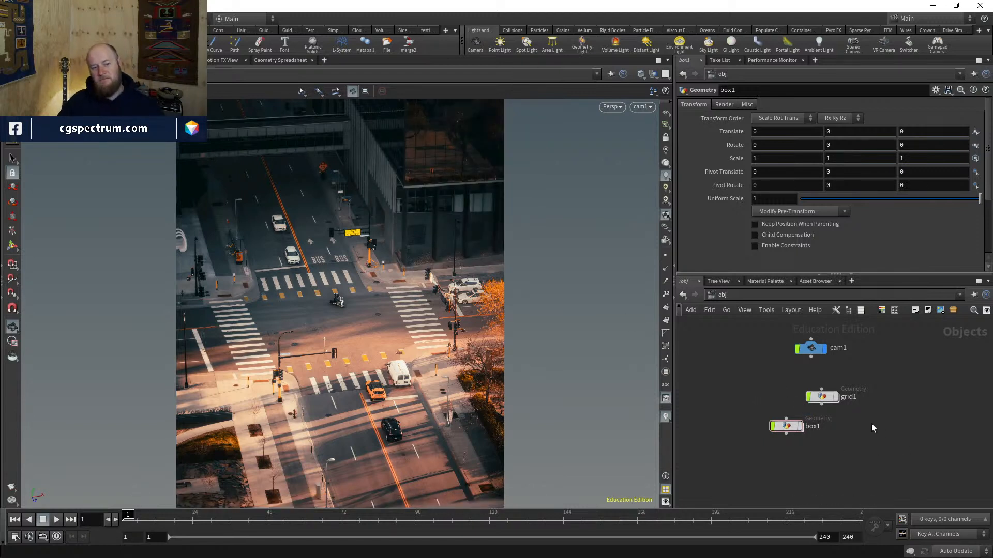
pyautogui.click(800, 426)
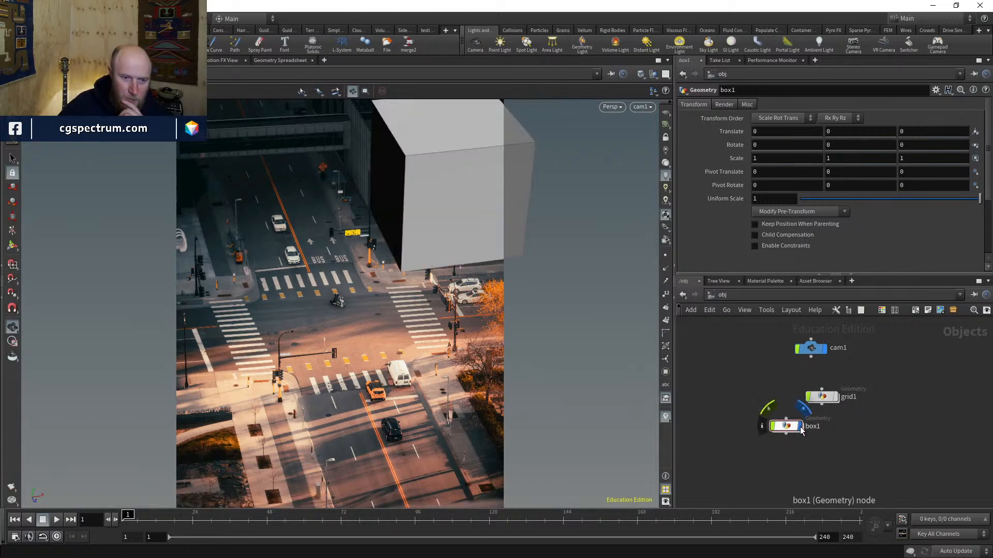
pyautogui.click(801, 429)
# Step: Add a Test Geometry: Crag object to the scene beside box1 in the network
pyautogui.moveTo(888, 435); pyautogui.dragTo(823, 444, button='middle')
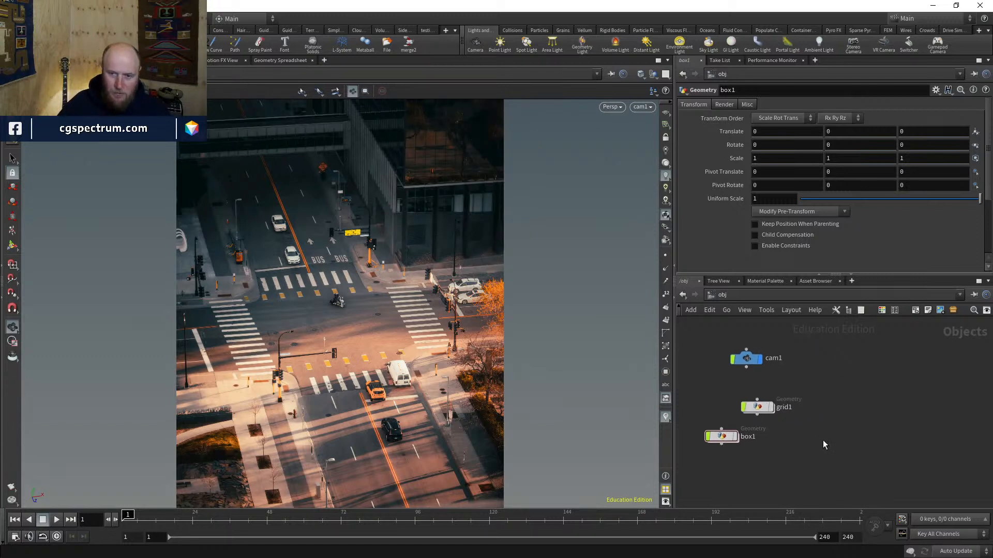
pyautogui.press('Tab')
pyautogui.write('TEST')
pyautogui.press('Down')
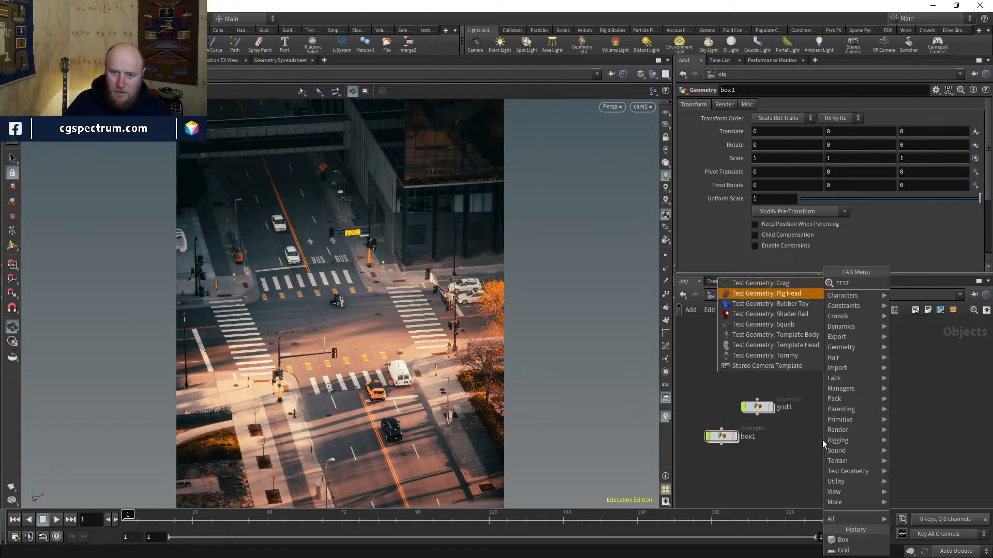
pyautogui.press('Up')
pyautogui.press('Return')
pyautogui.click(819, 441)
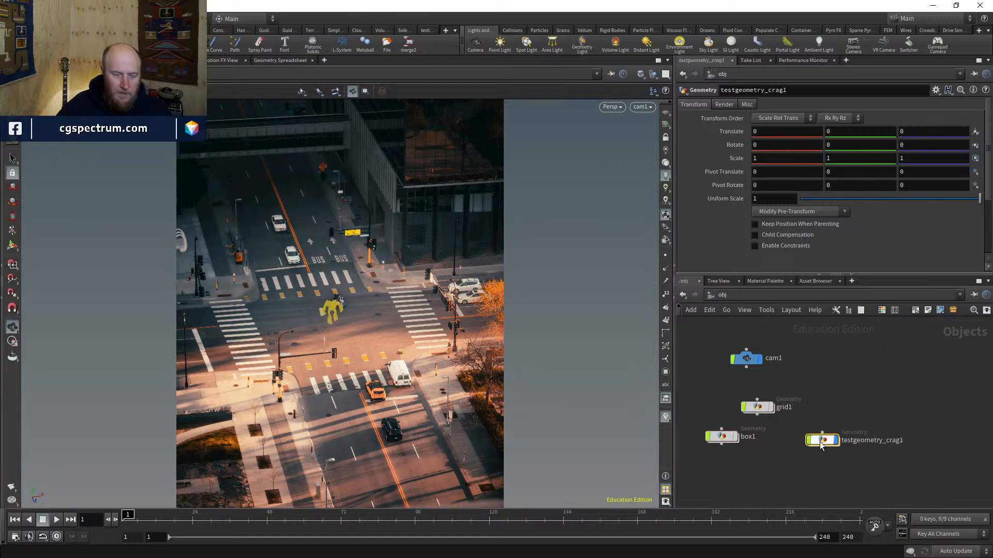
# Step: Enter the crag object and set its uniform scale to 10 and its Y rotation to 90
pyautogui.doubleClick(823, 442)
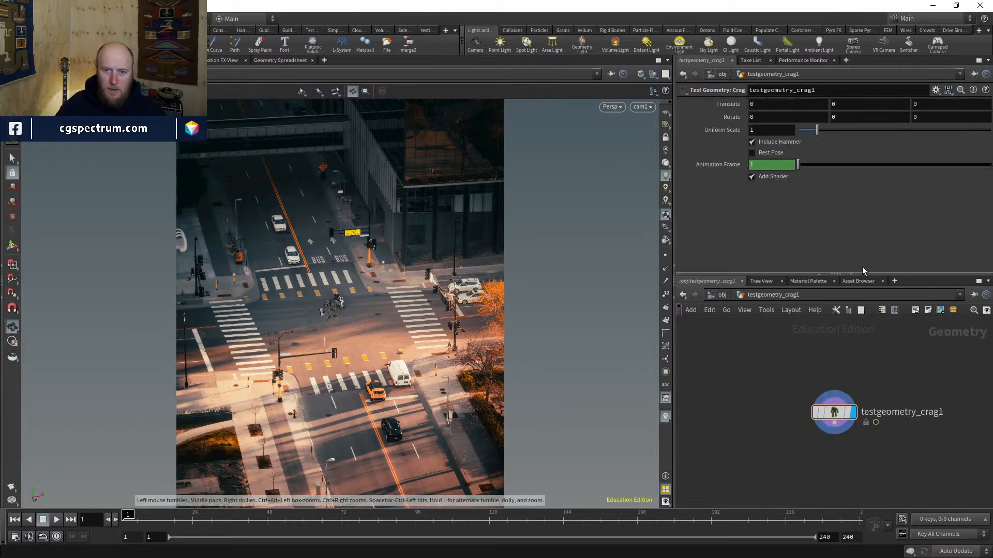
pyautogui.click(769, 130)
pyautogui.write('0')
pyautogui.press('Return')
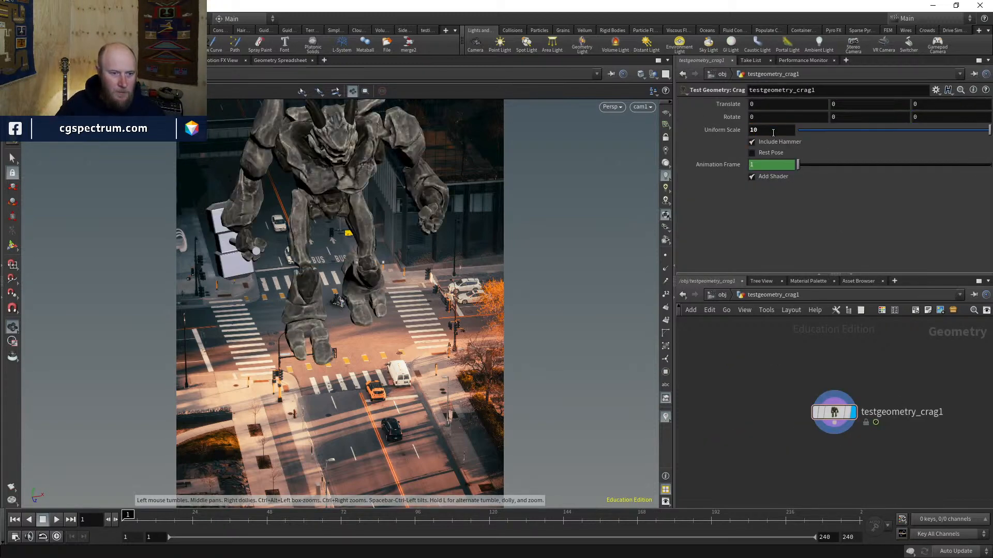
pyautogui.click(847, 117)
pyautogui.write('90')
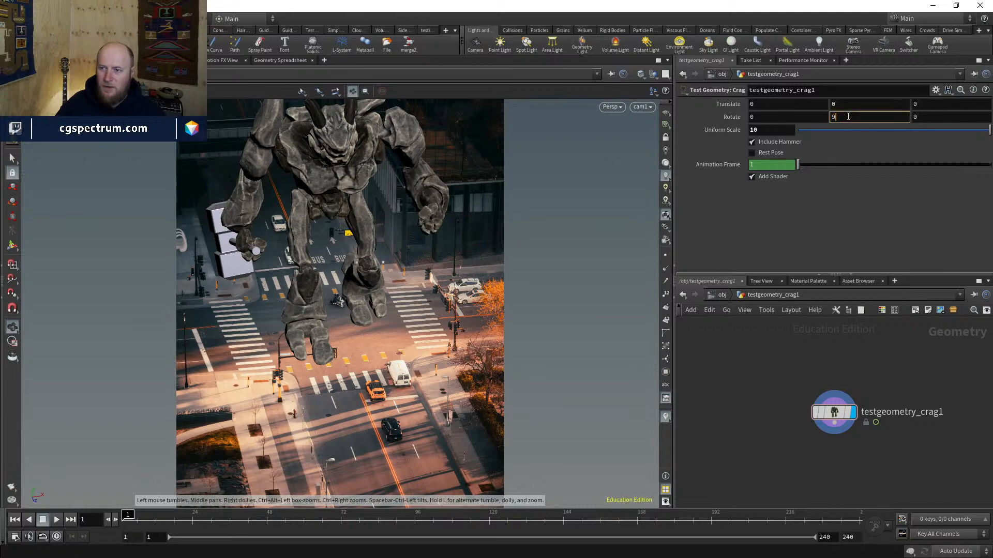
pyautogui.press('Return')
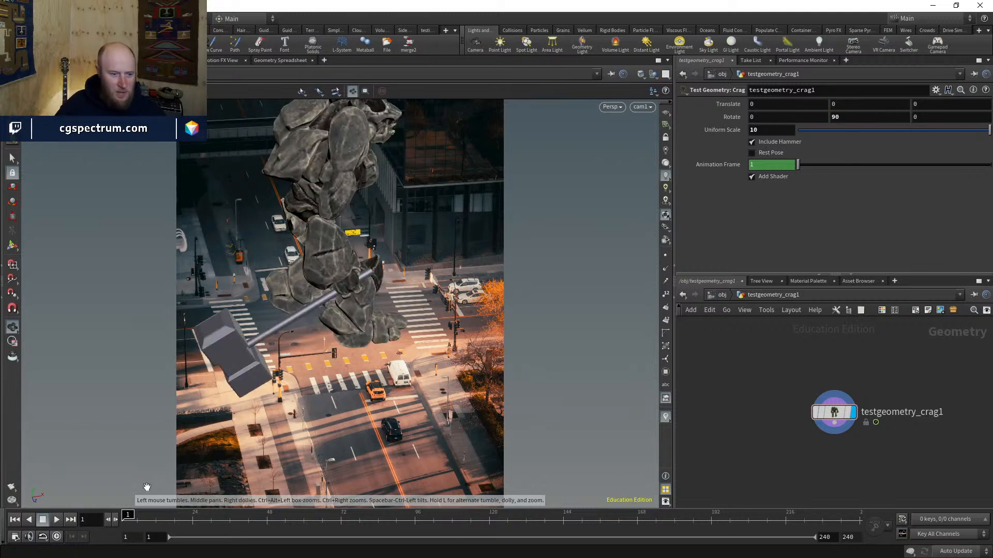
# Step: Set the crag's X translation to -18.7 and scrub the timeline to preview its animation
pyautogui.moveTo(128, 516); pyautogui.dragTo(66, 491)
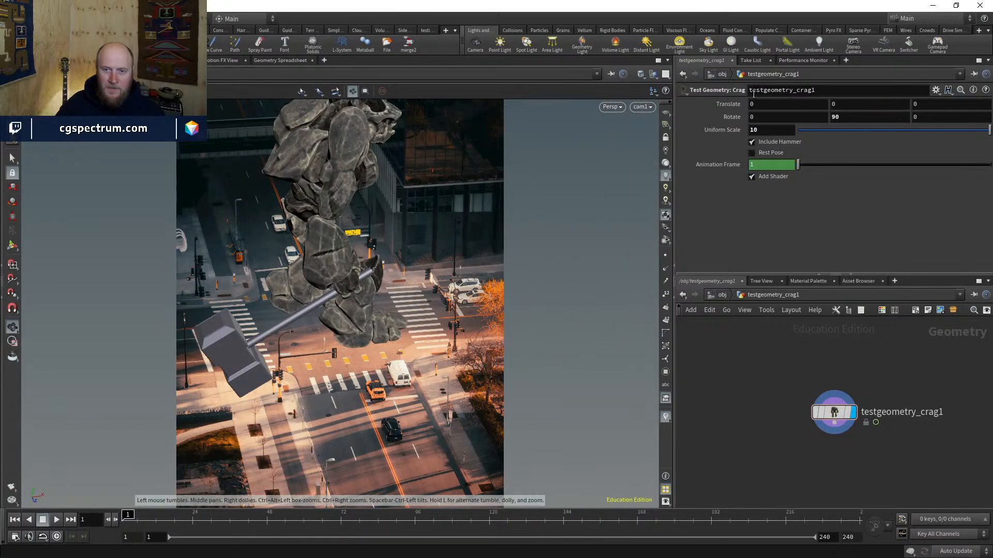
pyautogui.moveTo(760, 104); pyautogui.dragTo(761, 104, button='middle')
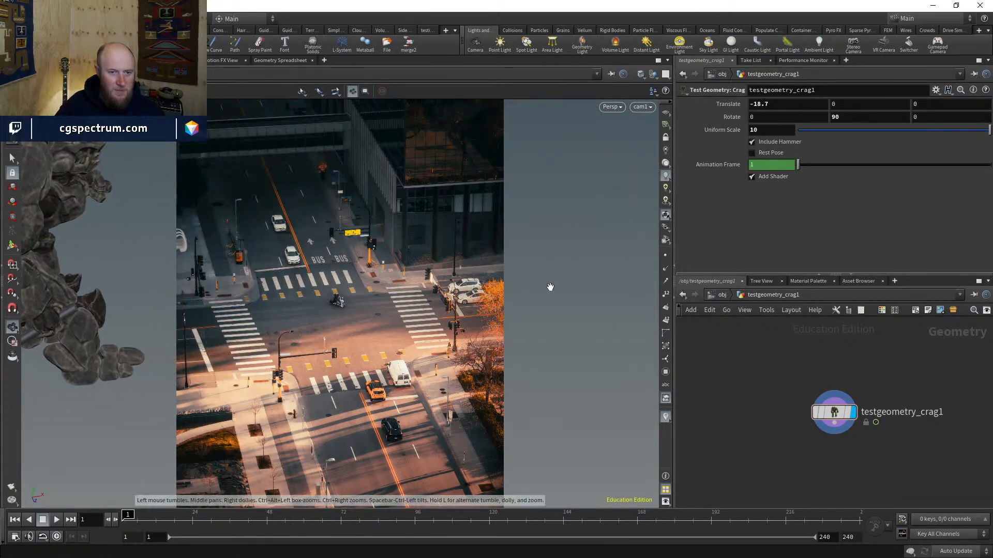
pyautogui.moveTo(144, 521); pyautogui.dragTo(131, 541)
# Step: At the object level, fine-tune the view-locked camera against grid1, then hide grid1, unlock the camera and scrub to frame 9
pyautogui.press('u')
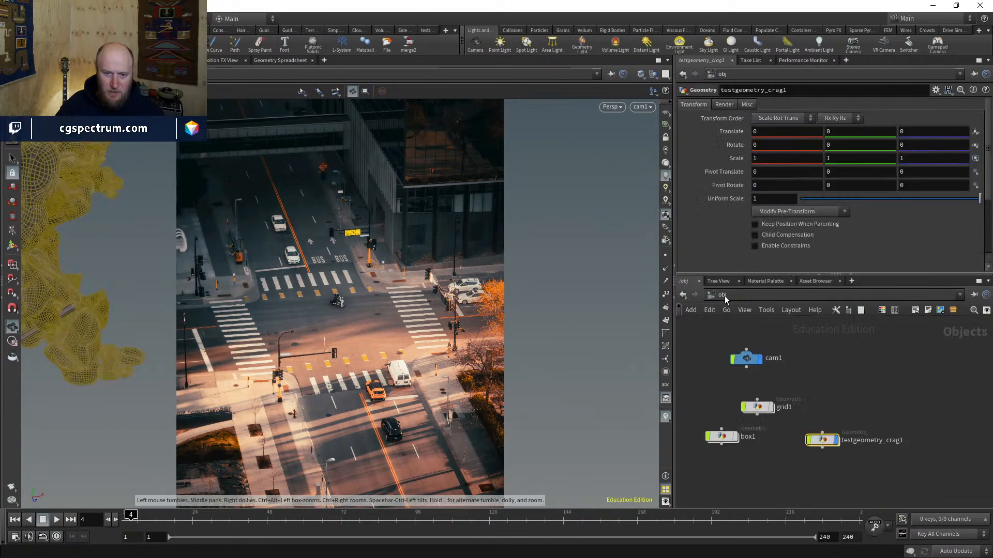
pyautogui.click(771, 407)
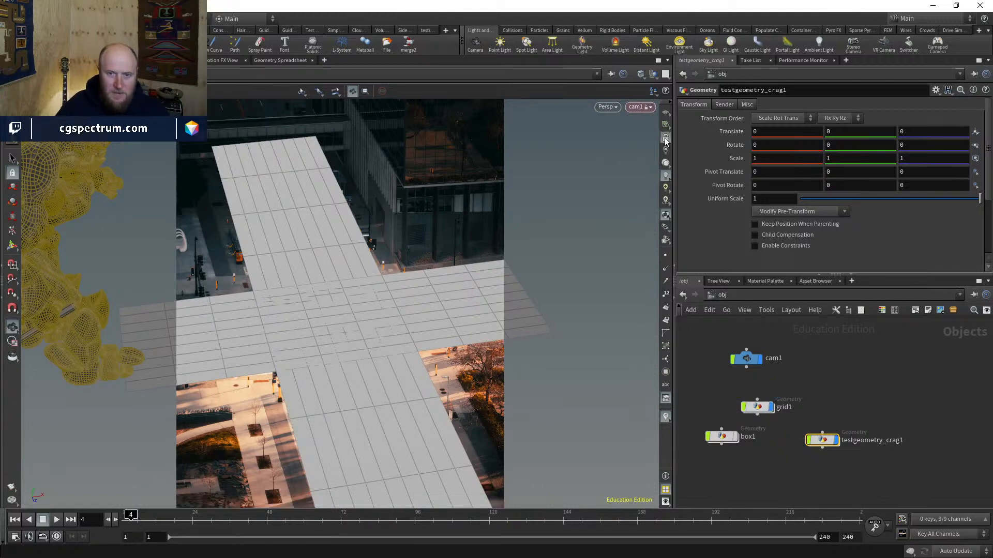
pyautogui.moveTo(394, 328); pyautogui.dragTo(394, 327)
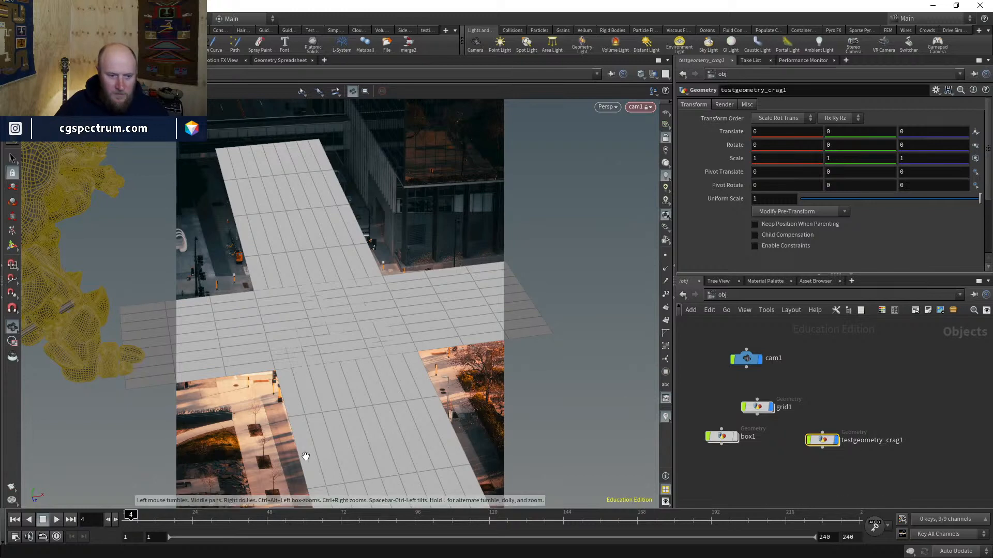
pyautogui.click(770, 407)
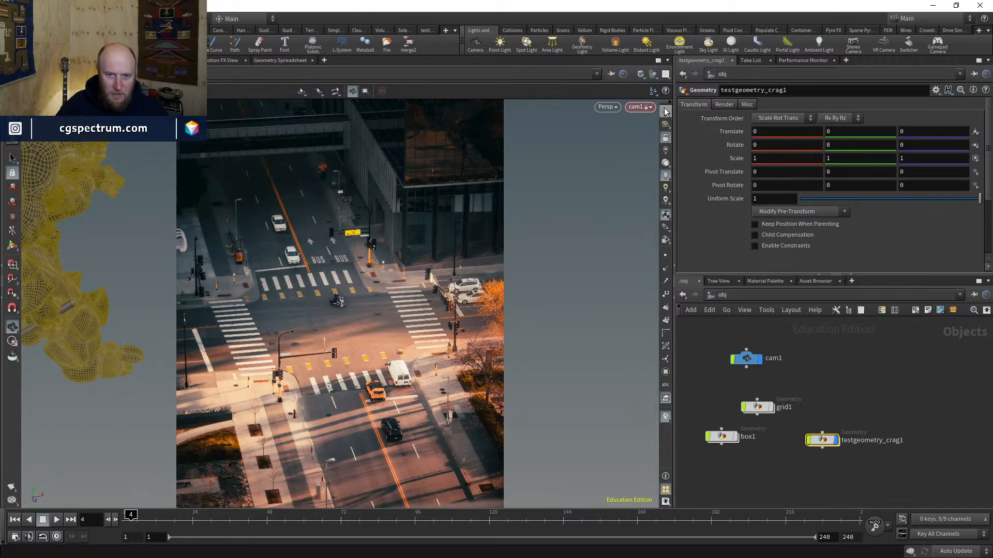
pyautogui.click(665, 139)
pyautogui.moveTo(159, 524); pyautogui.dragTo(147, 463)
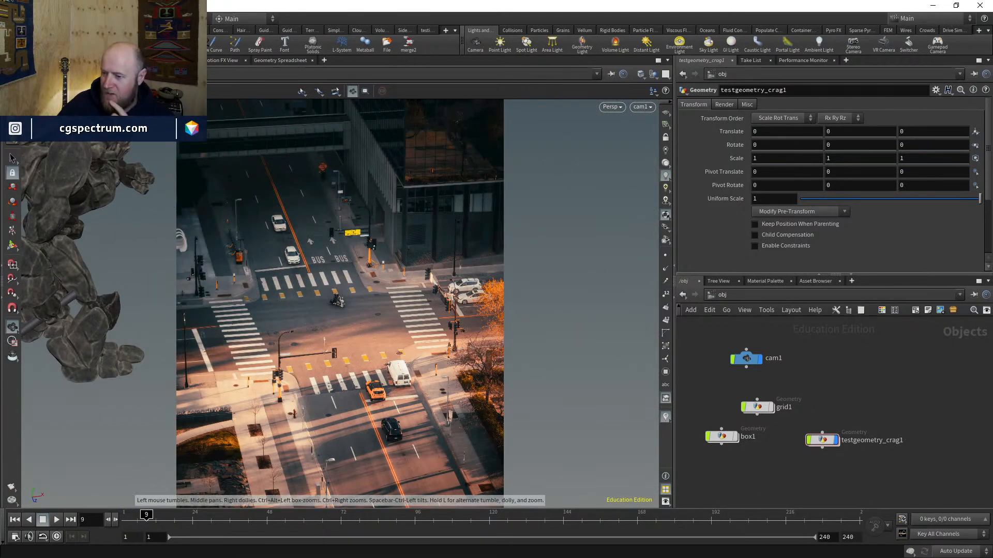
# Step: Switch to the web browser and open the Mixamo site in a new tab
pyautogui.hotkey('alt', 'Tab')
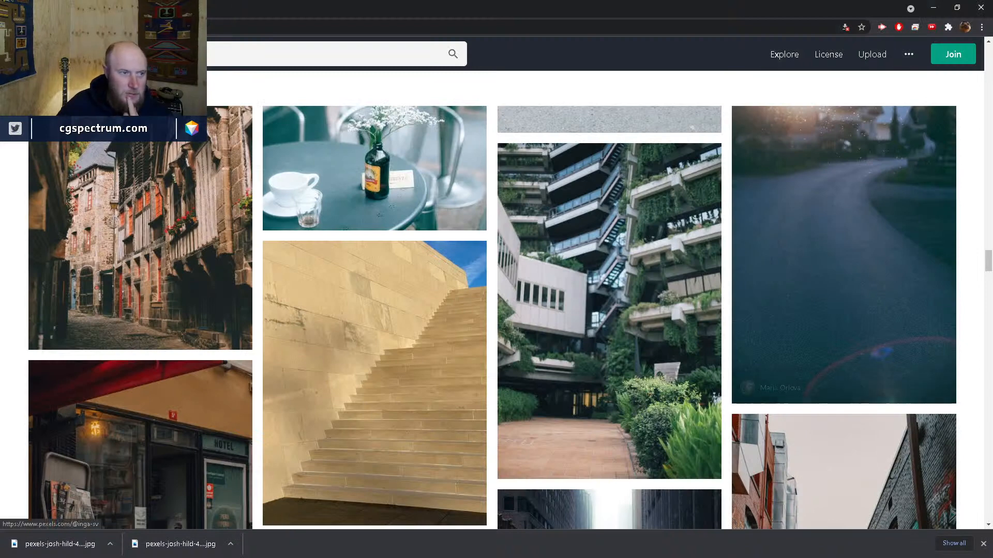
pyautogui.hotkey('ctrl', 't')
pyautogui.write('mixamo')
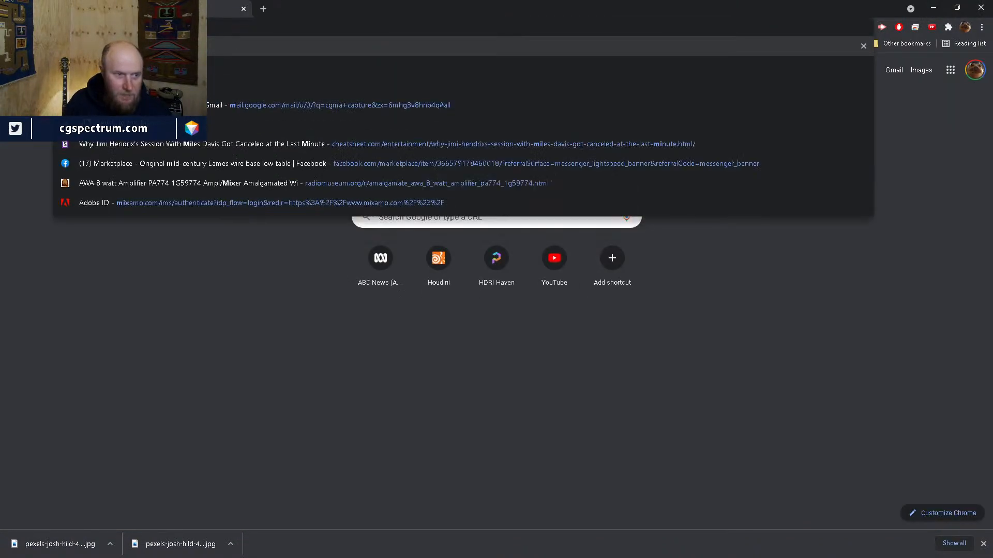
pyautogui.press('Return')
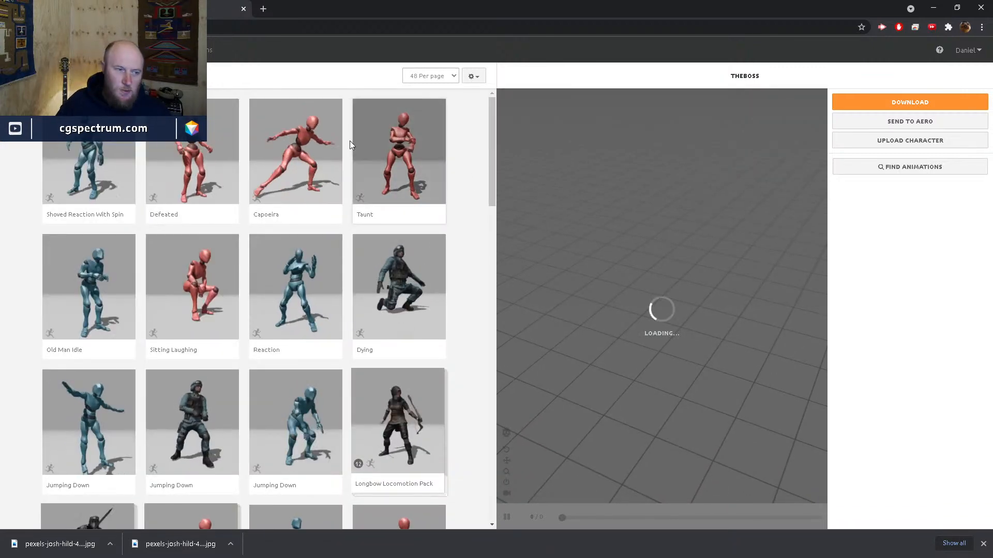
# Step: Browse all three pages of the Mixamo character library for a suitable character
pyautogui.click(138, 51)
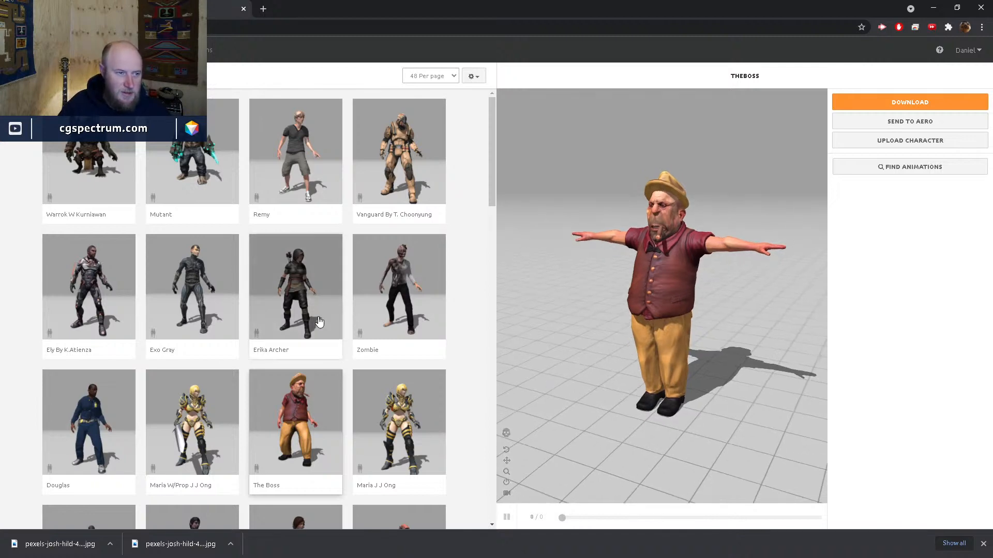
pyautogui.scroll(-6, 320, 323)
pyautogui.scroll(-18, 341, 331)
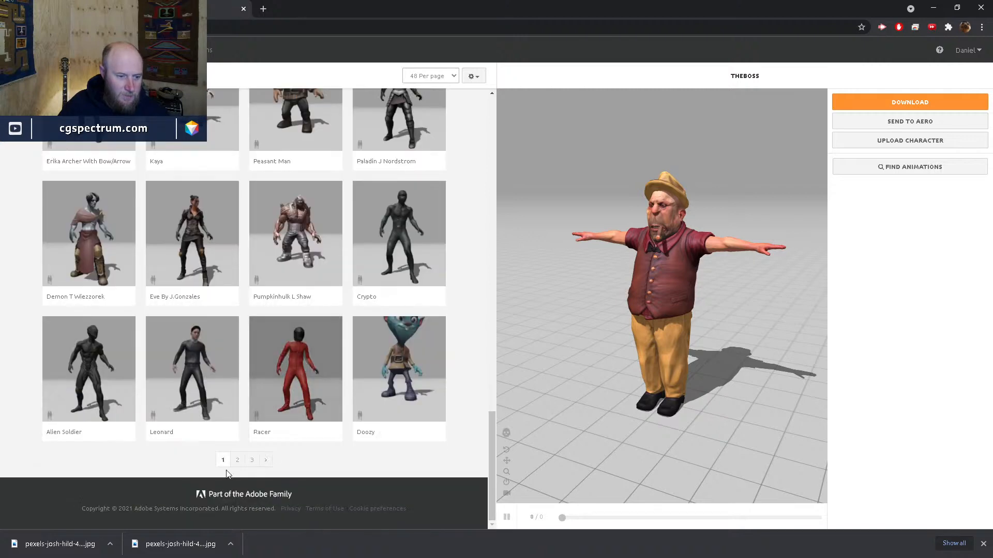
pyautogui.click(237, 460)
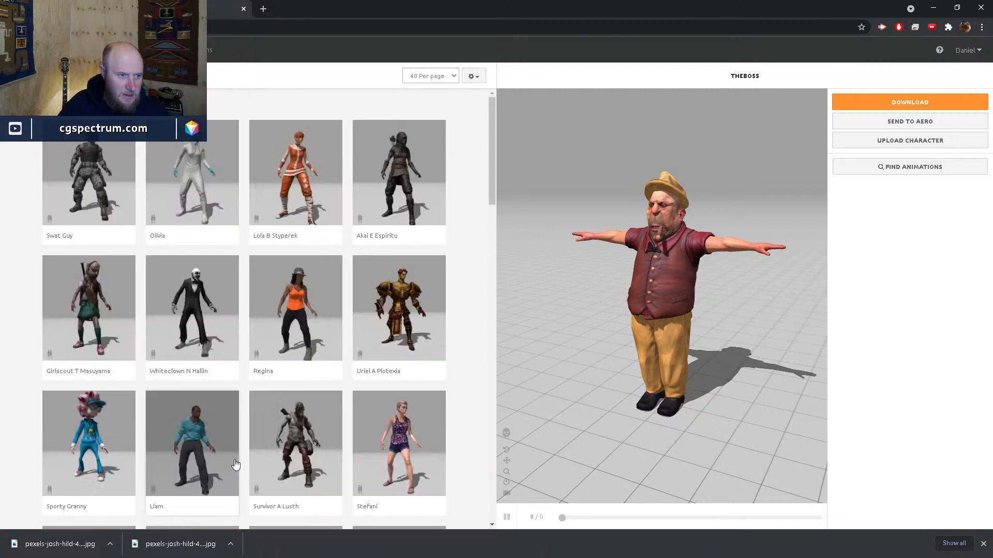
pyautogui.scroll(-15, 236, 464)
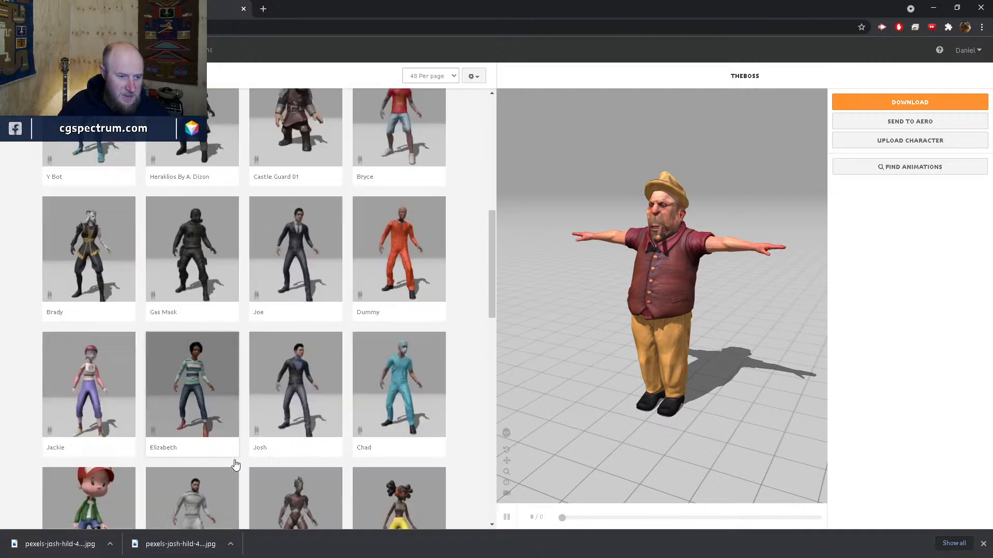
pyautogui.scroll(-12, 236, 464)
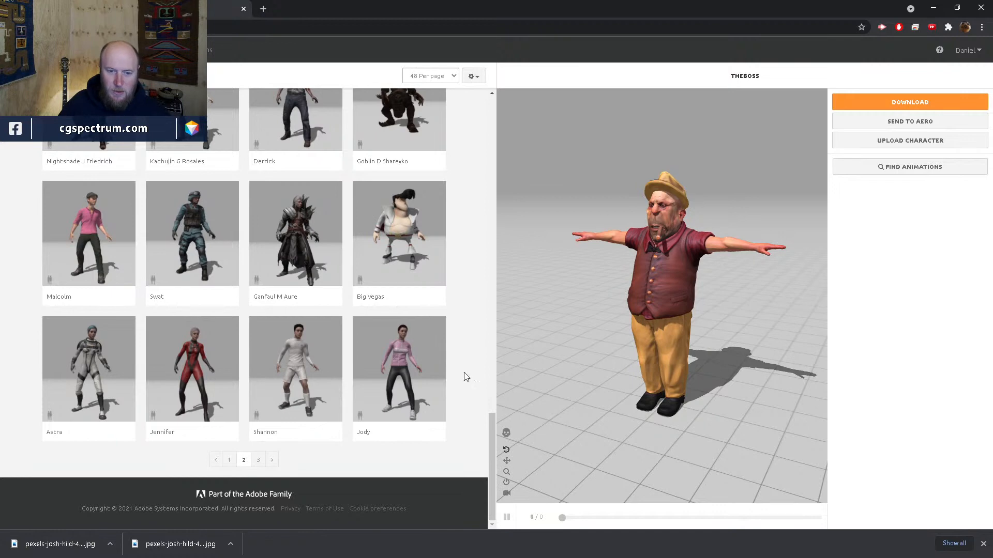
pyautogui.click(257, 459)
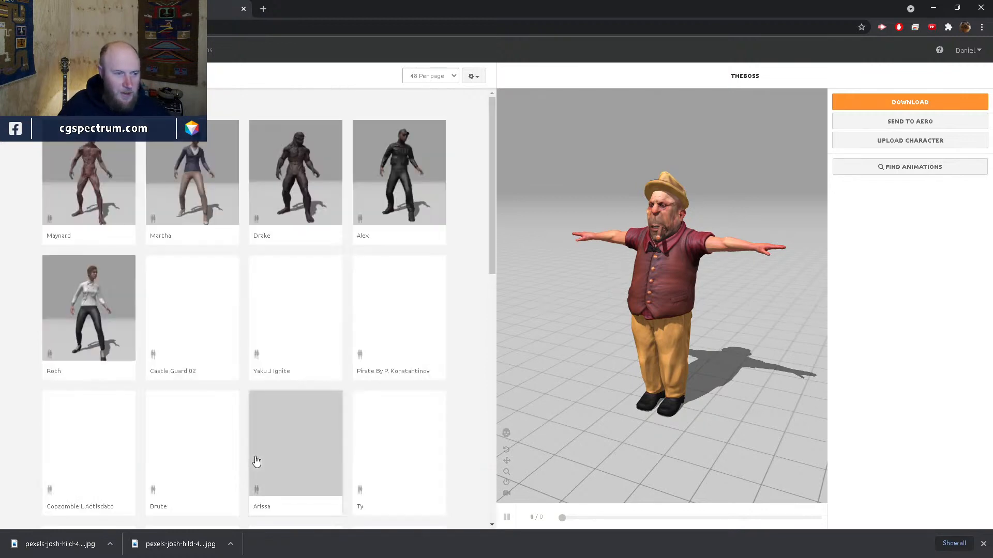
pyautogui.scroll(-10, 258, 444)
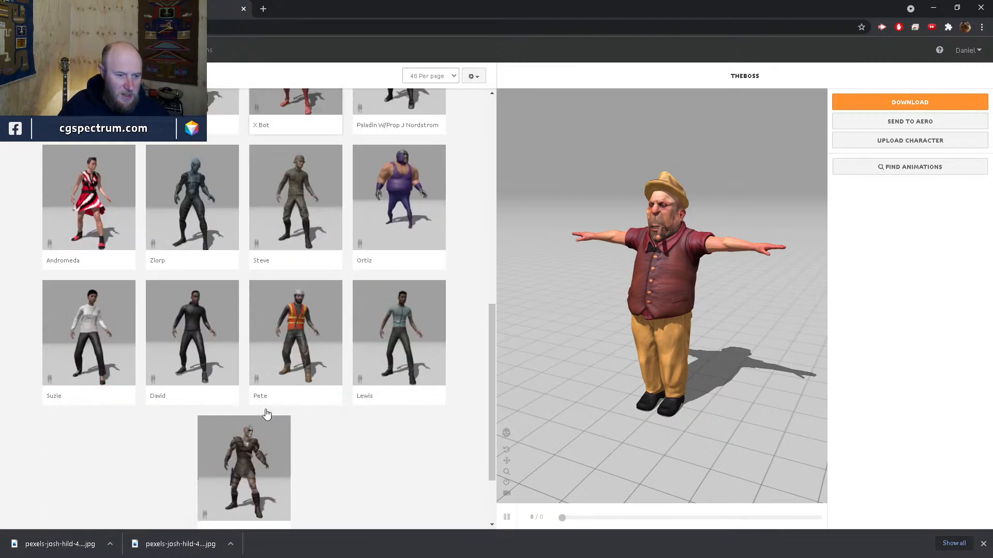
pyautogui.scroll(-2, 266, 413)
pyautogui.scroll(2, 357, 449)
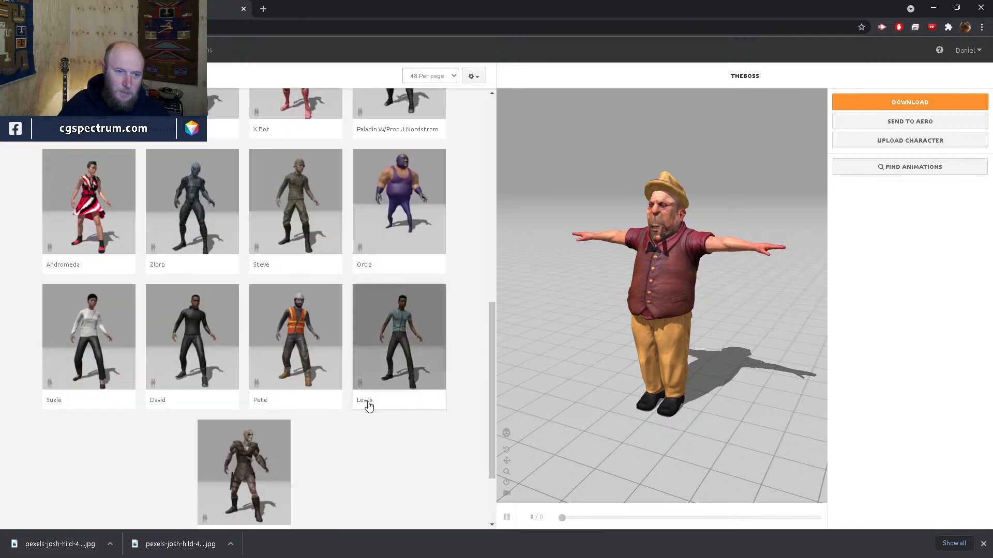
pyautogui.scroll(10, 368, 407)
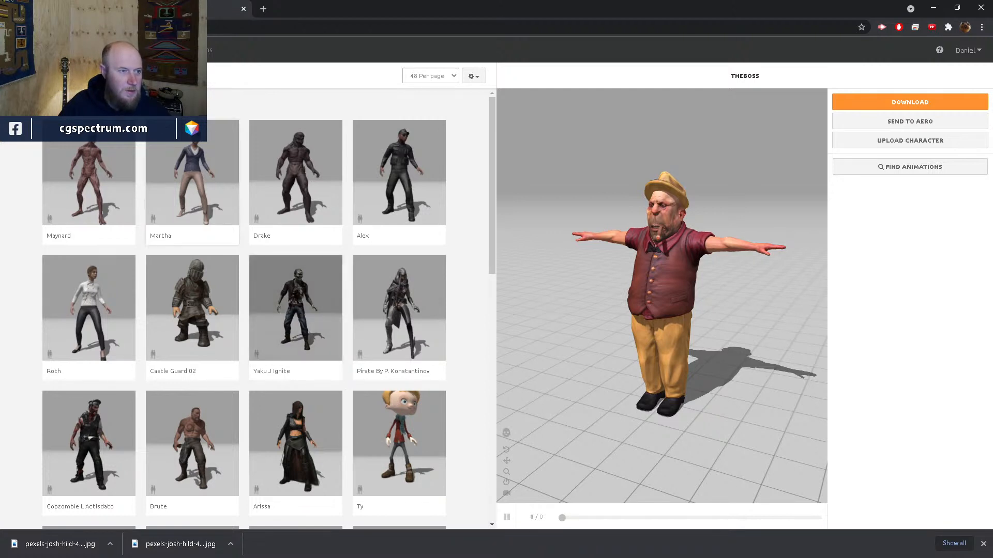
# Step: Switch to the Mixamo animations, search for walking motions and look through them
pyautogui.click(194, 50)
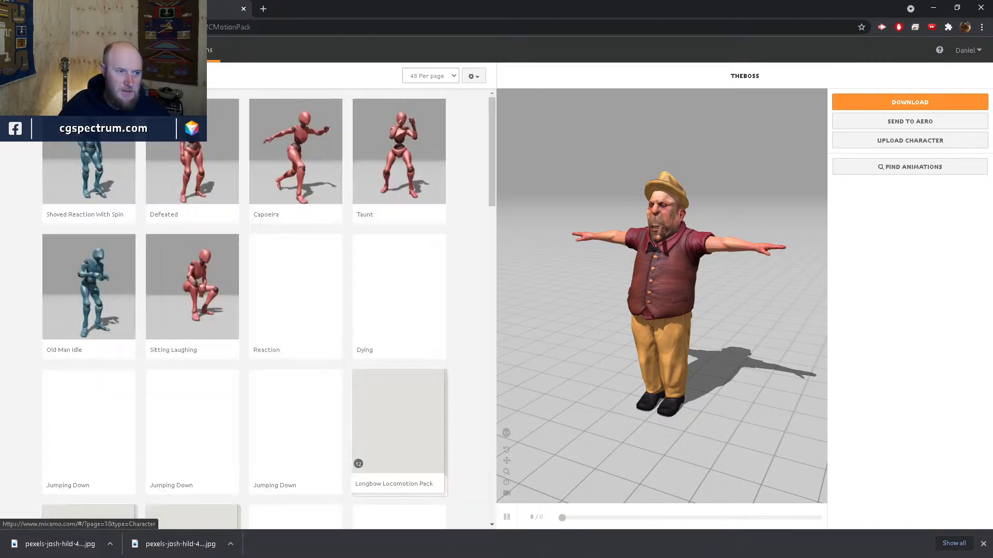
pyautogui.click(19, 76)
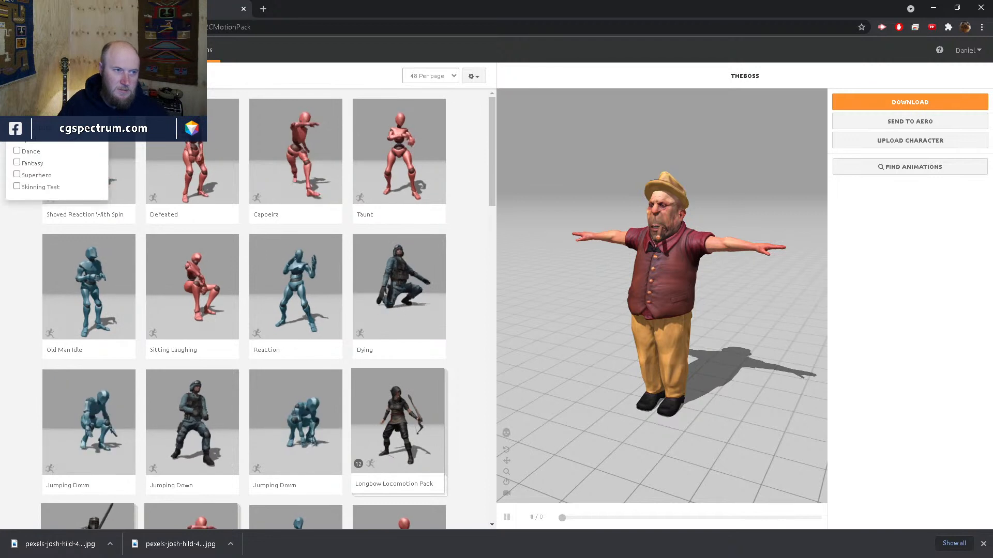
pyautogui.press('Return')
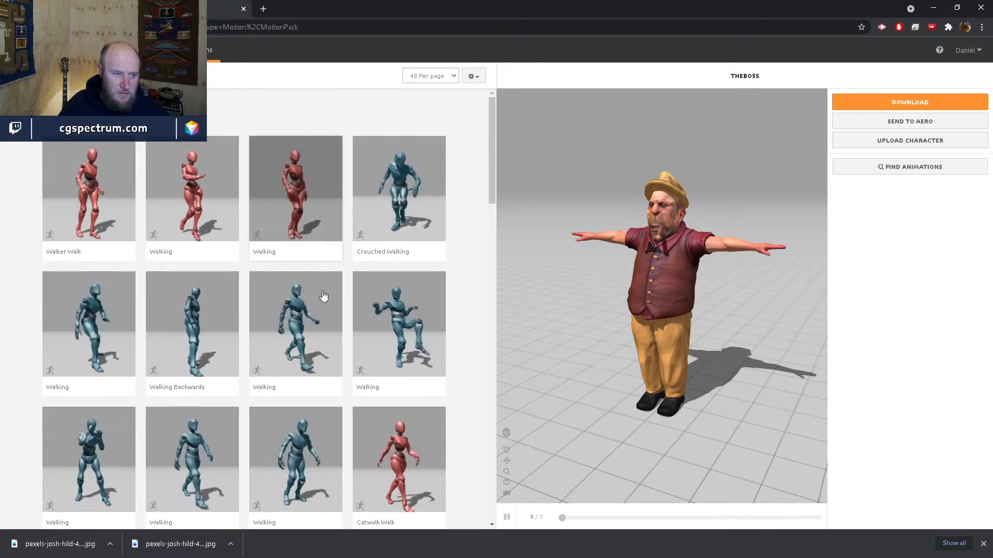
pyautogui.scroll(-1, 337, 306)
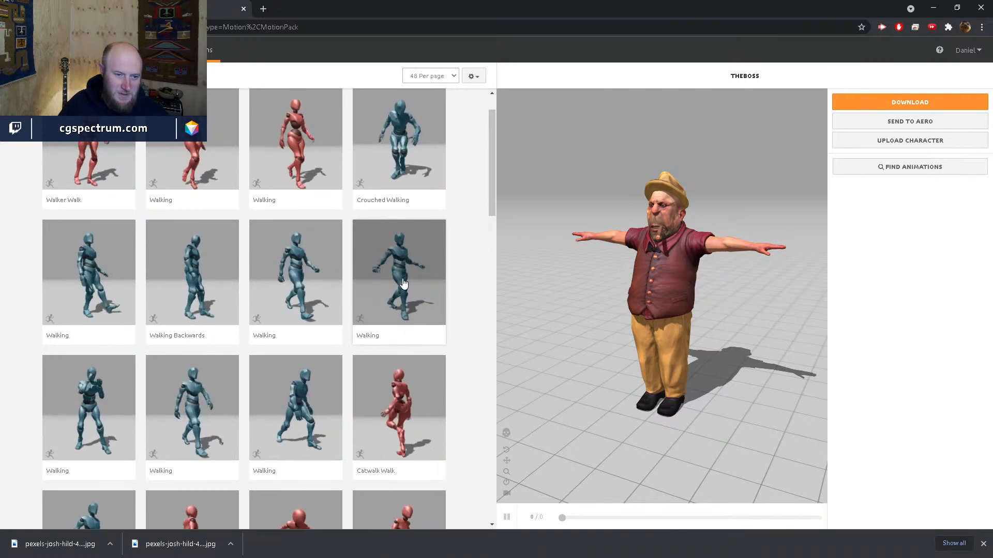
# Step: Preview a Walking motion on the current character, apply Catwalk Walk with Character Arm-Space 92, and return to the character library
pyautogui.click(403, 283)
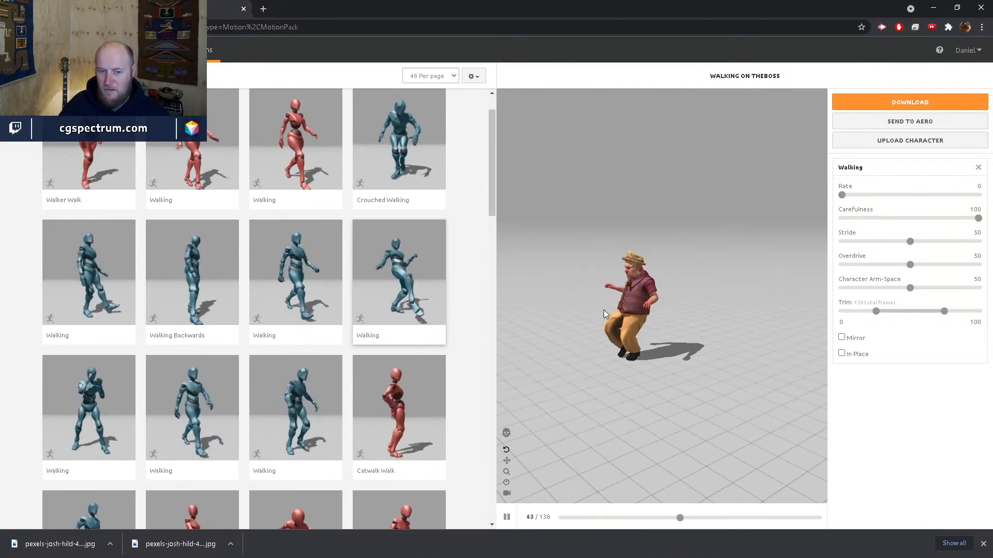
pyautogui.scroll(-2, 435, 376)
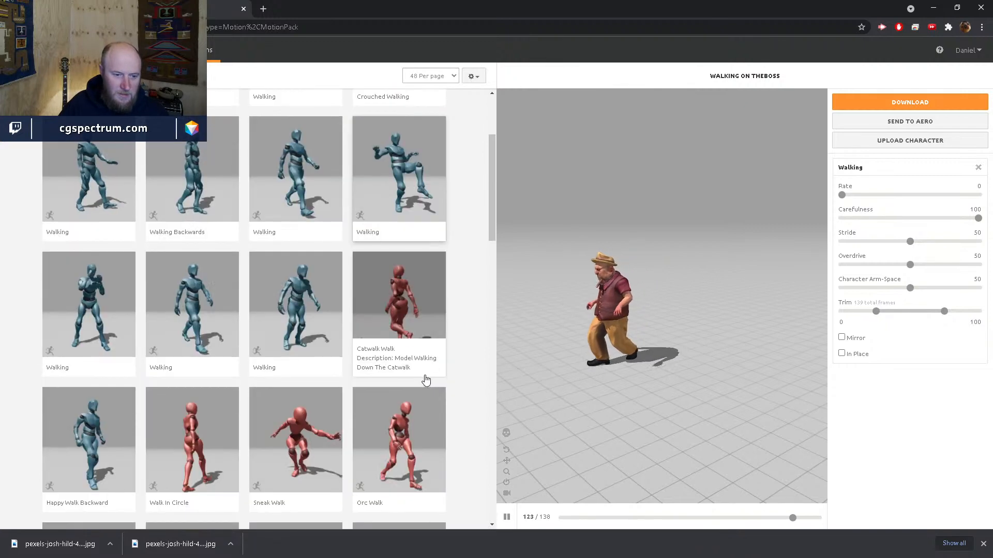
pyautogui.click(433, 350)
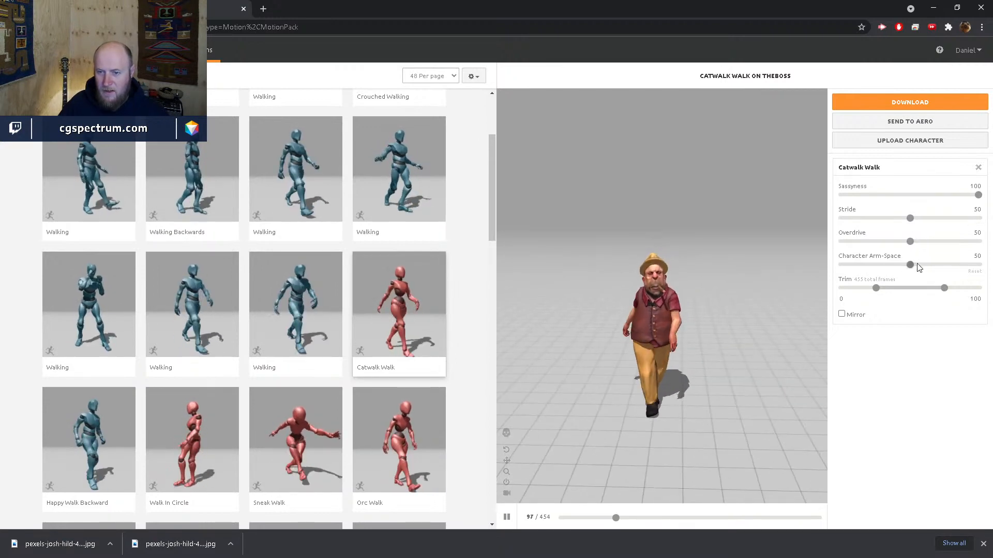
pyautogui.moveTo(910, 264); pyautogui.dragTo(968, 266)
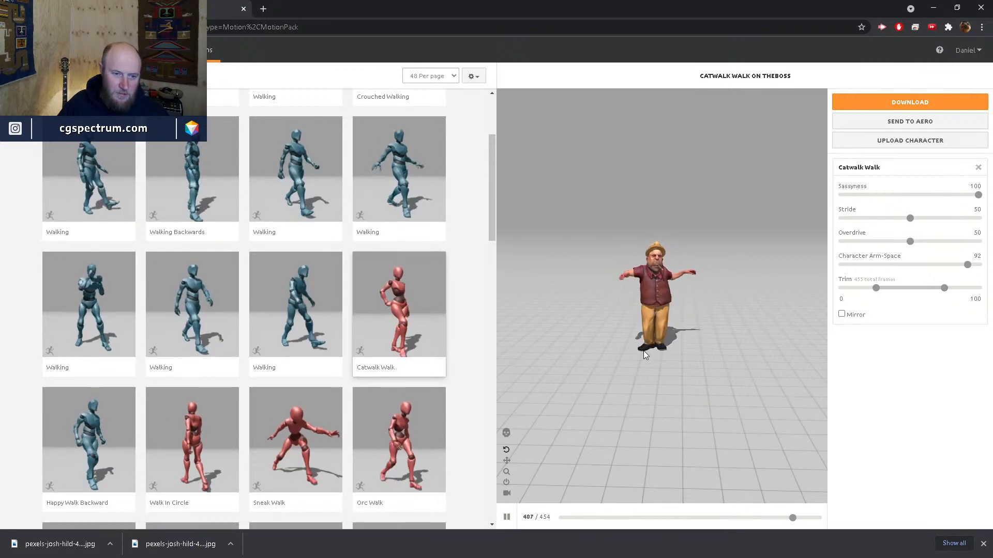
pyautogui.scroll(-6, 326, 430)
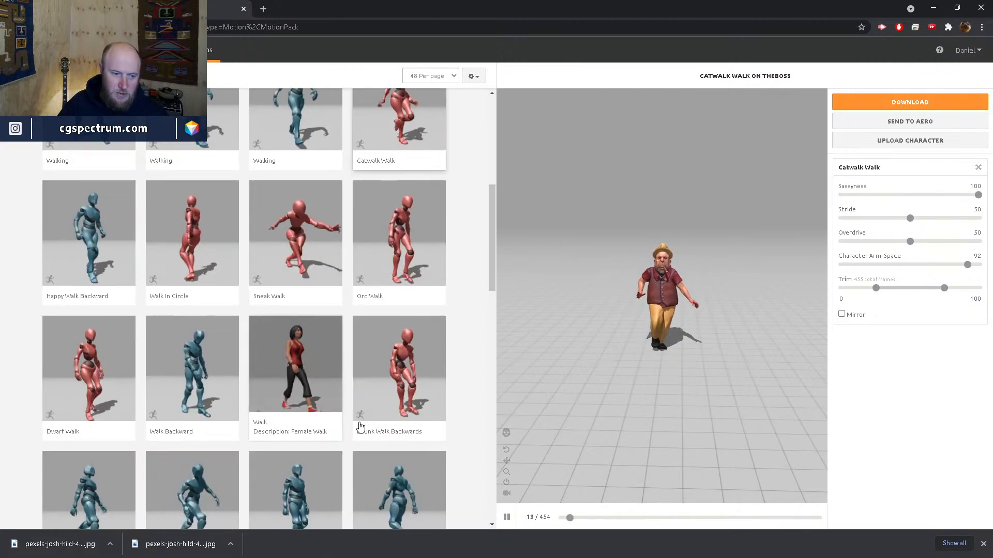
pyautogui.scroll(6, 400, 458)
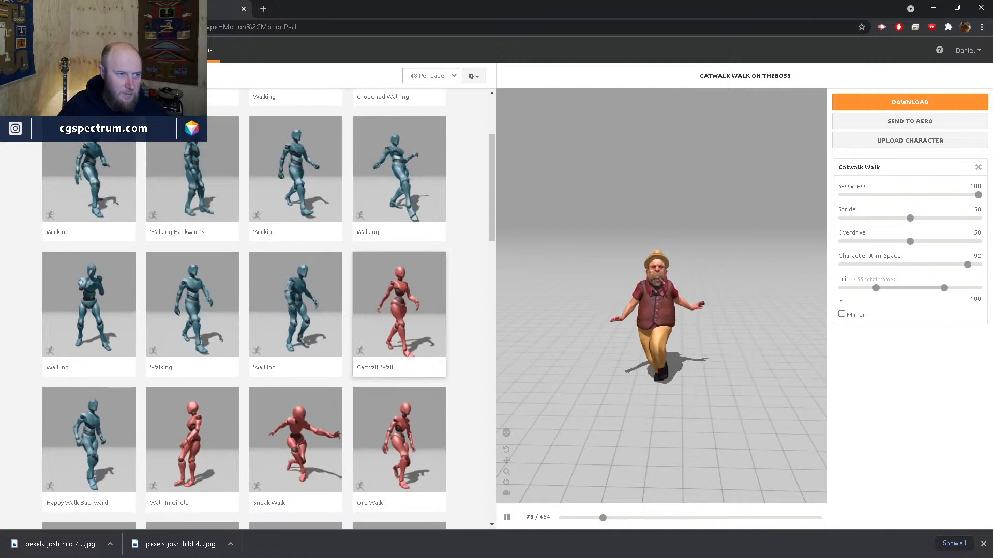
pyautogui.click(139, 50)
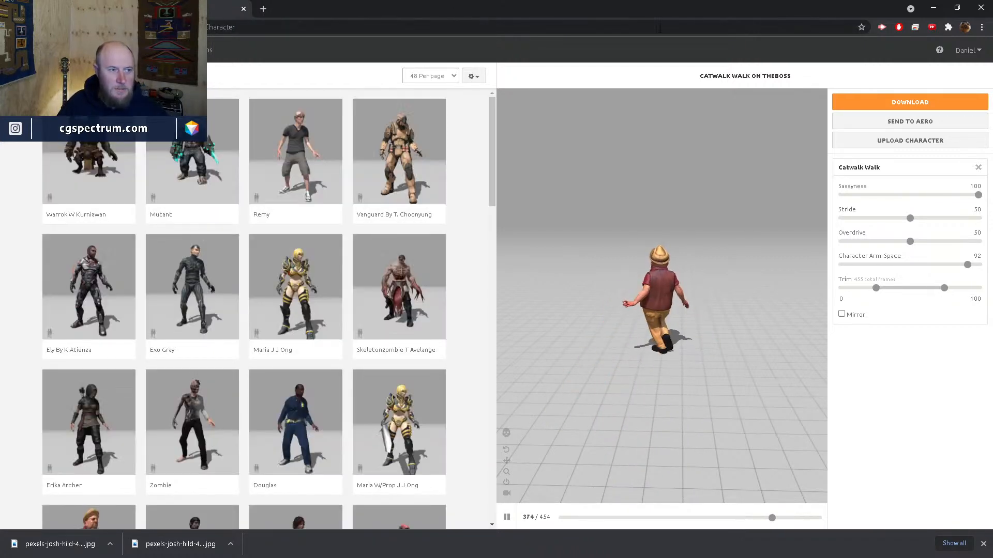
# Step: Switch to Houdini and, inside testgeometry_crag1, exclude the crag's hammer and set its X translation to -16.3
pyautogui.click(934, 7)
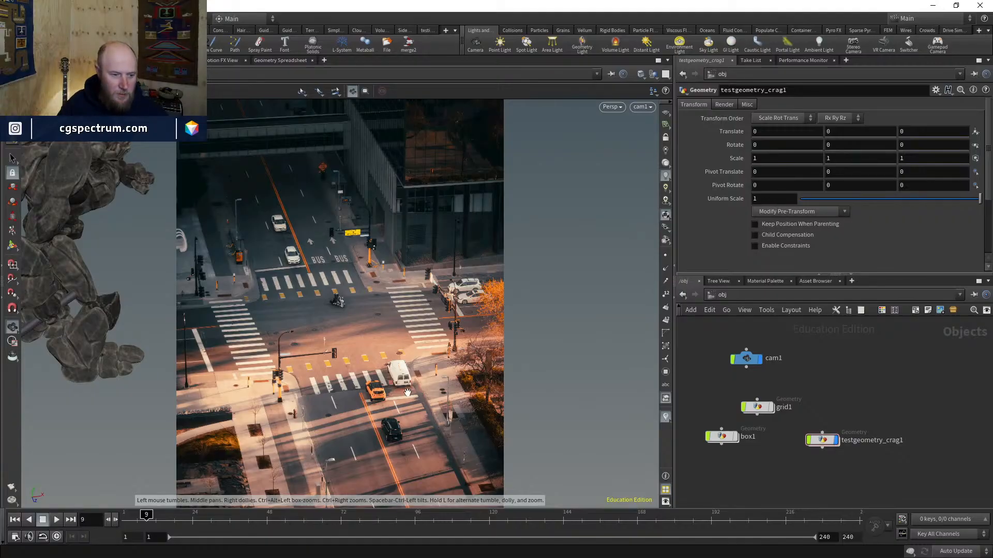
pyautogui.moveTo(181, 514)
pyautogui.mouseDown()
pyautogui.moveTo(331, 515)
pyautogui.moveTo(309, 527)
pyautogui.moveTo(246, 516)
pyautogui.moveTo(279, 516)
pyautogui.mouseUp()
pyautogui.doubleClick(821, 439)
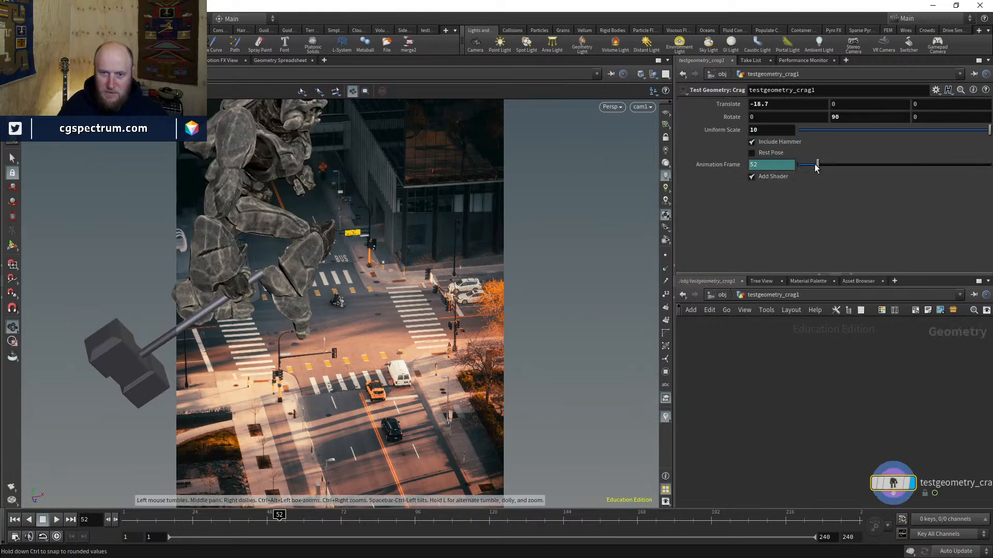
pyautogui.click(779, 143)
pyautogui.moveTo(283, 520); pyautogui.dragTo(123, 520)
pyautogui.moveTo(778, 103); pyautogui.dragTo(902, 101, button='middle')
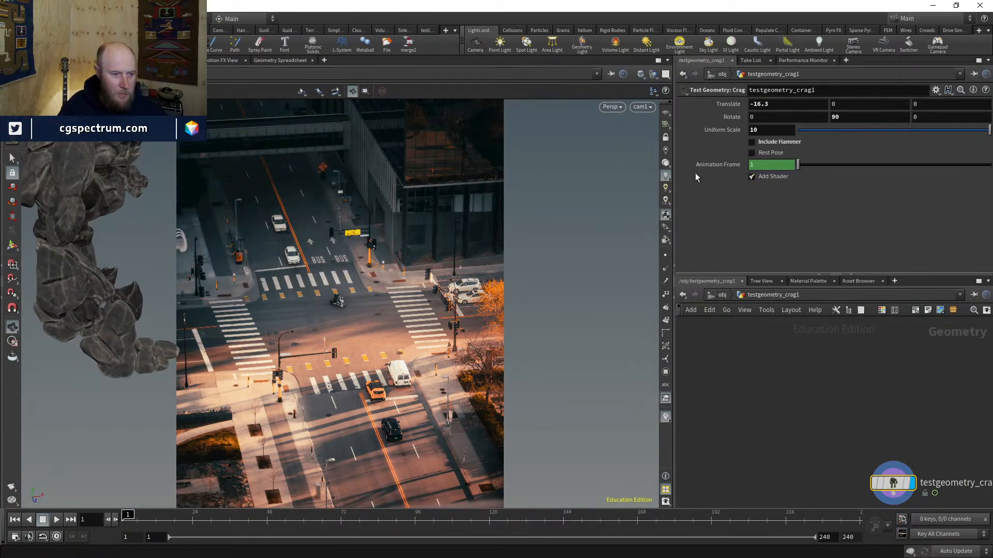
# Step: Scrub through the crag's animation to frame 29 and keep the viewport looking through cam1
pyautogui.moveTo(146, 519); pyautogui.dragTo(430, 534)
pyautogui.moveTo(472, 534); pyautogui.dragTo(168, 513)
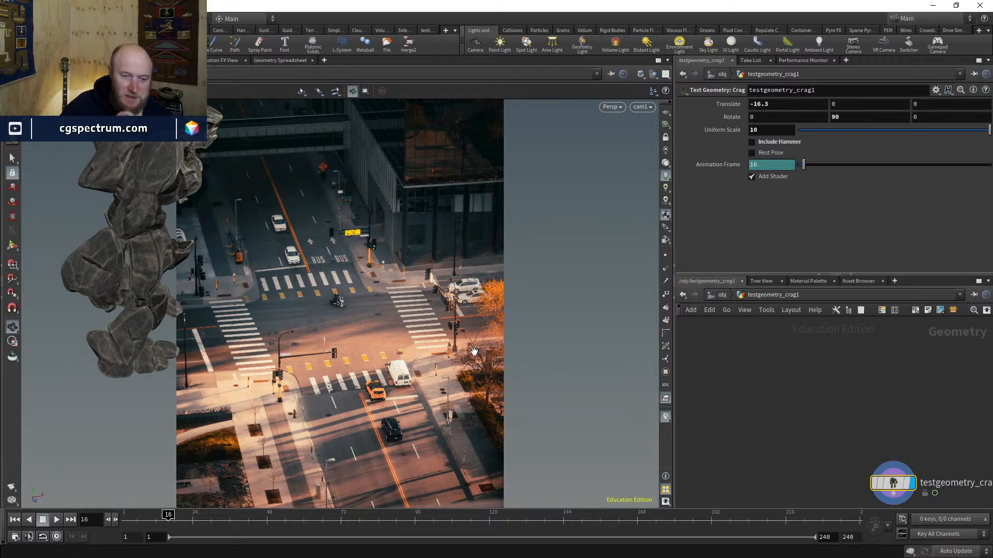
pyautogui.moveTo(169, 517); pyautogui.dragTo(207, 523)
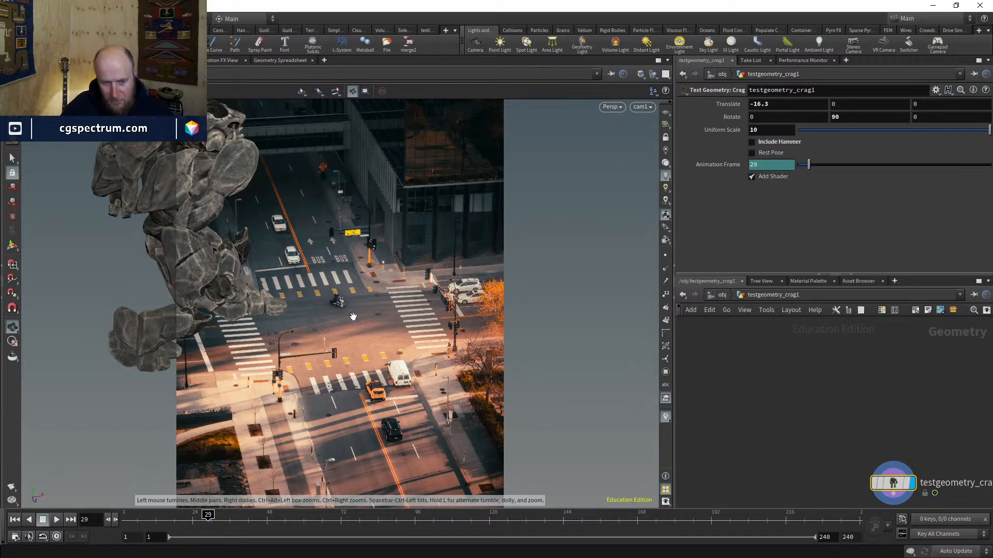
pyautogui.moveTo(353, 317); pyautogui.dragTo(341, 317)
pyautogui.click(640, 106)
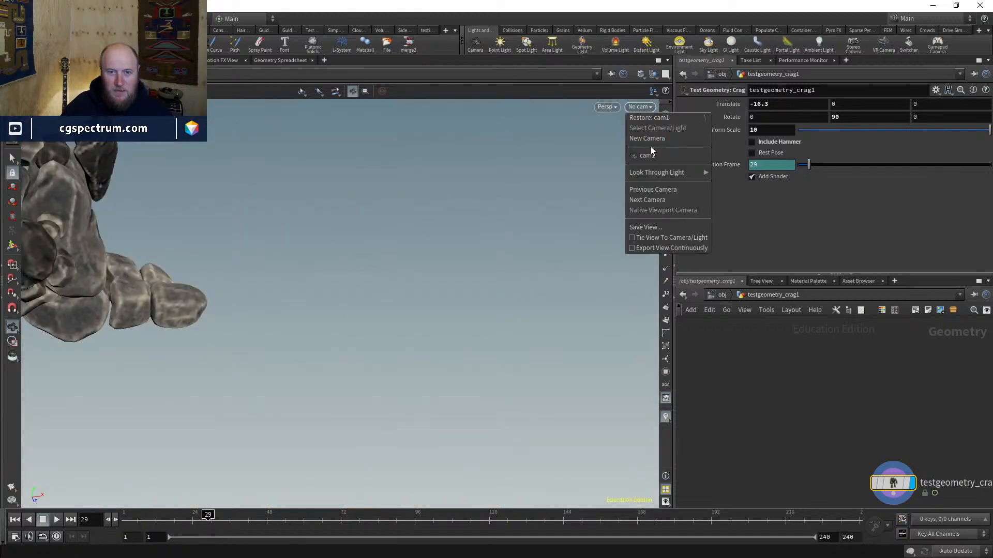
pyautogui.click(651, 155)
# Step: At the object level, select cam1 and set its horizontal Screen Window Size to 0.3
pyautogui.moveTo(875, 447); pyautogui.dragTo(801, 412, button='middle')
pyautogui.click(724, 295)
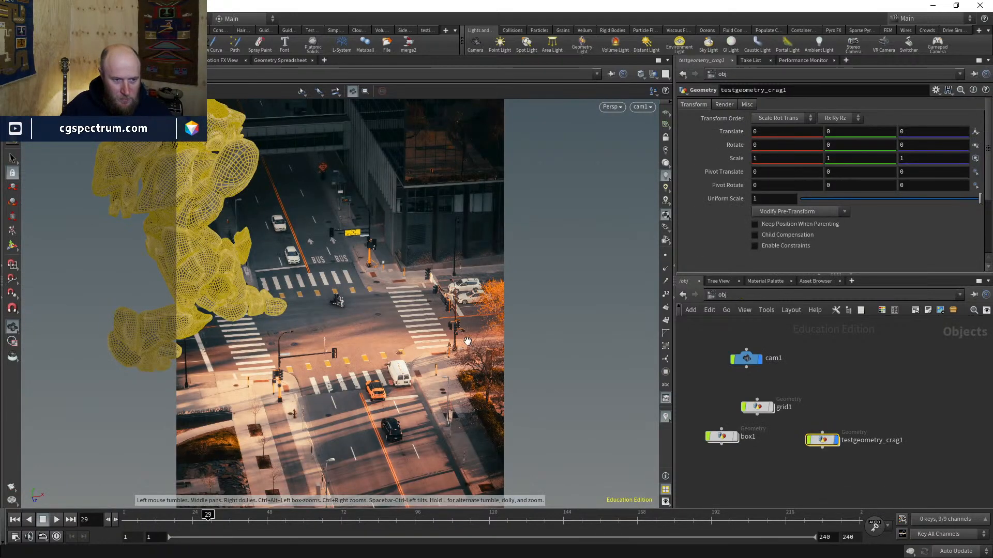
pyautogui.click(746, 358)
pyautogui.scroll(-4, 709, 206)
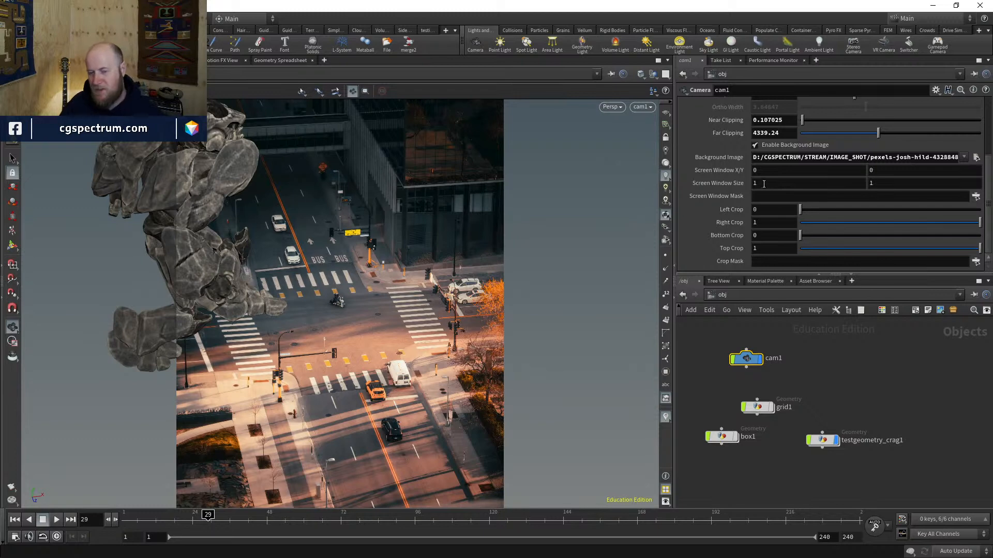
pyautogui.click(763, 183)
pyautogui.write('2')
pyautogui.press('Return')
pyautogui.doubleClick(764, 183)
pyautogui.write('0.3')
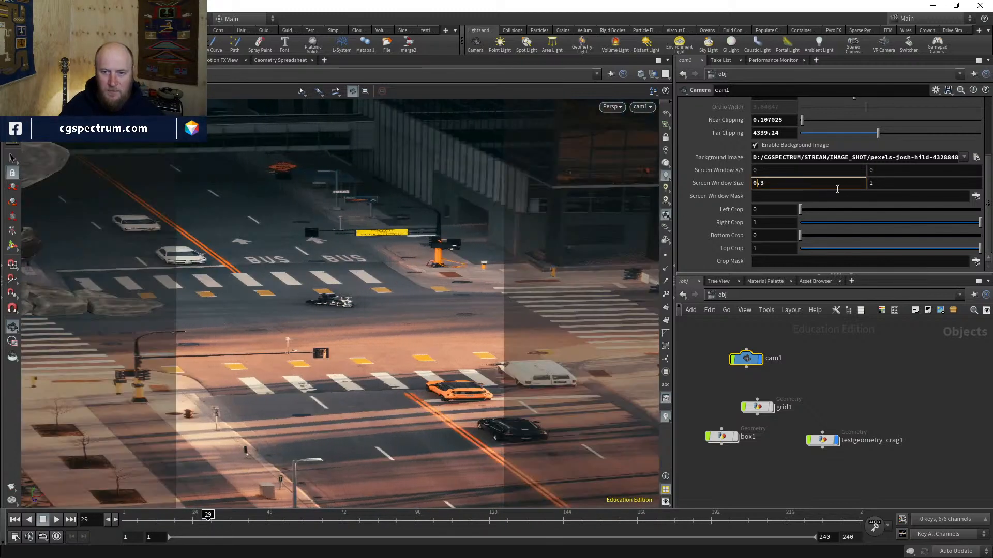
# Step: Link cam1's vertical Screen Window Size to the horizontal value with a relative reference
pyautogui.rightClick(805, 183)
pyautogui.click(835, 250)
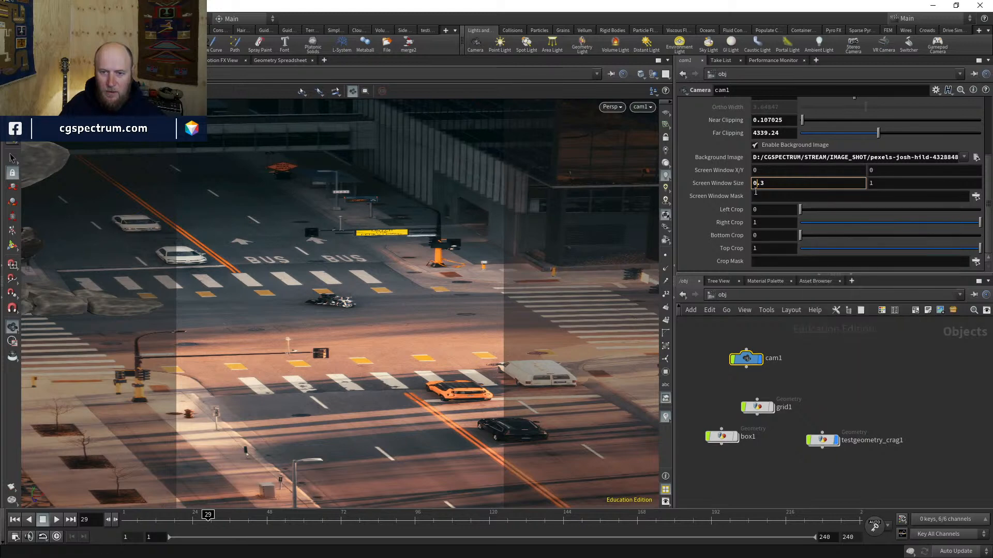
pyautogui.rightClick(886, 178)
pyautogui.click(896, 286)
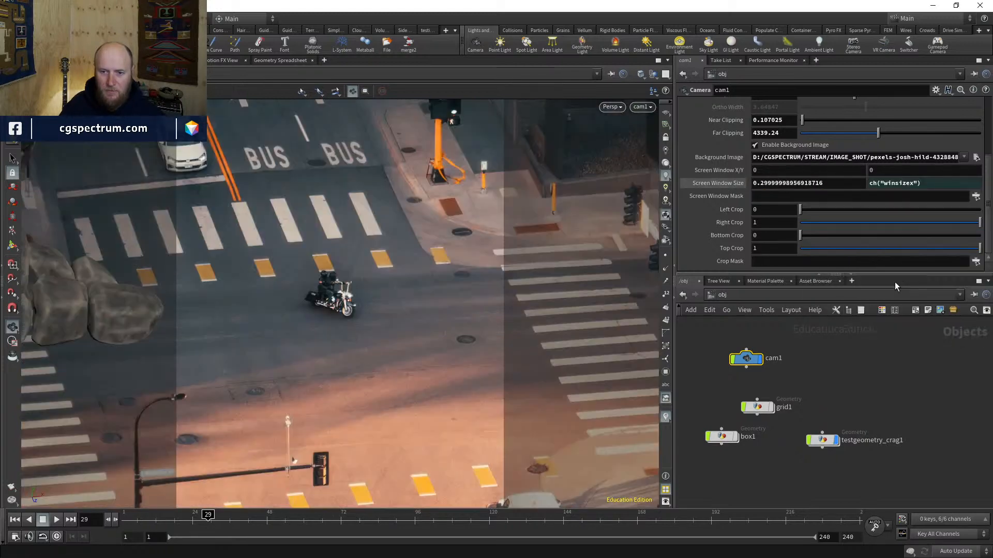
# Step: Reduce cam1's Screen Window Size to about 0.1 to inspect the motorcycle, and reset it to 1
pyautogui.moveTo(778, 183)
pyautogui.mouseDown(button='middle')
pyautogui.moveTo(770, 181)
pyautogui.moveTo(833, 181)
pyautogui.moveTo(787, 180)
pyautogui.mouseUp(button='middle')
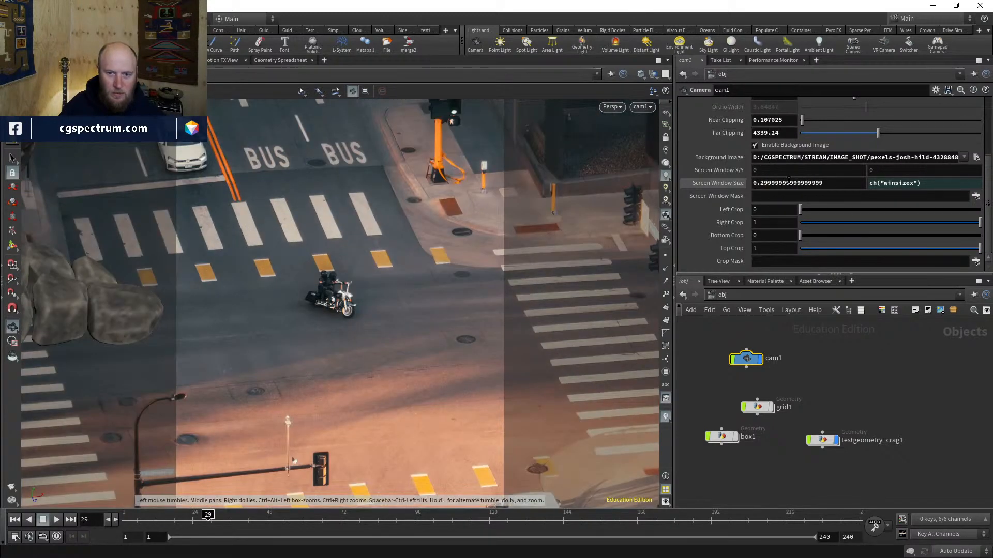
pyautogui.moveTo(764, 185); pyautogui.dragTo(749, 181, button='middle')
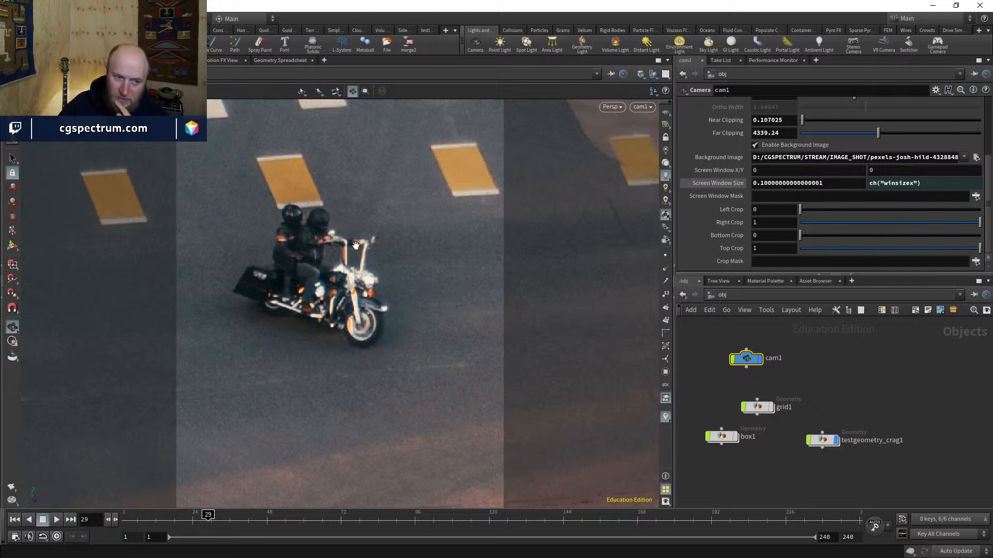
pyautogui.click(830, 184)
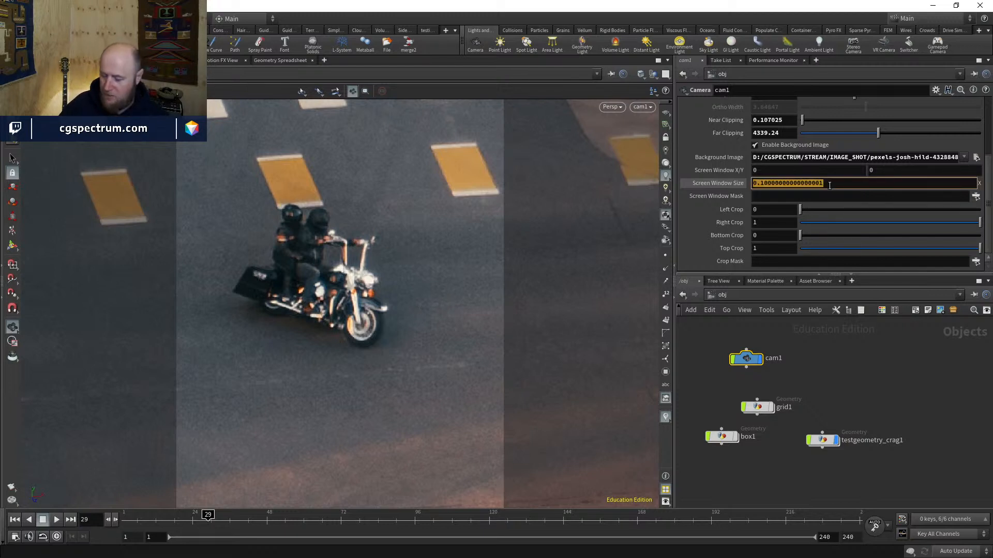
pyautogui.write('1')
pyautogui.press('Return')
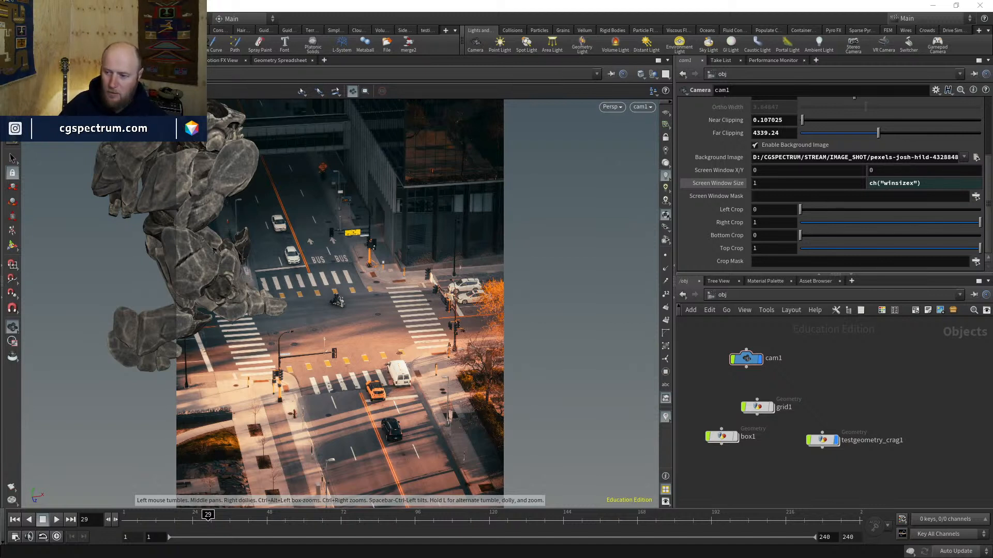
# Step: Switch to Nuke, import the Pexels intersection photo and show it in the viewer, framed closely on the motorcycle
pyautogui.moveTo(992, 185); pyautogui.dragTo(506, 185)
pyautogui.doubleClick(507, 184)
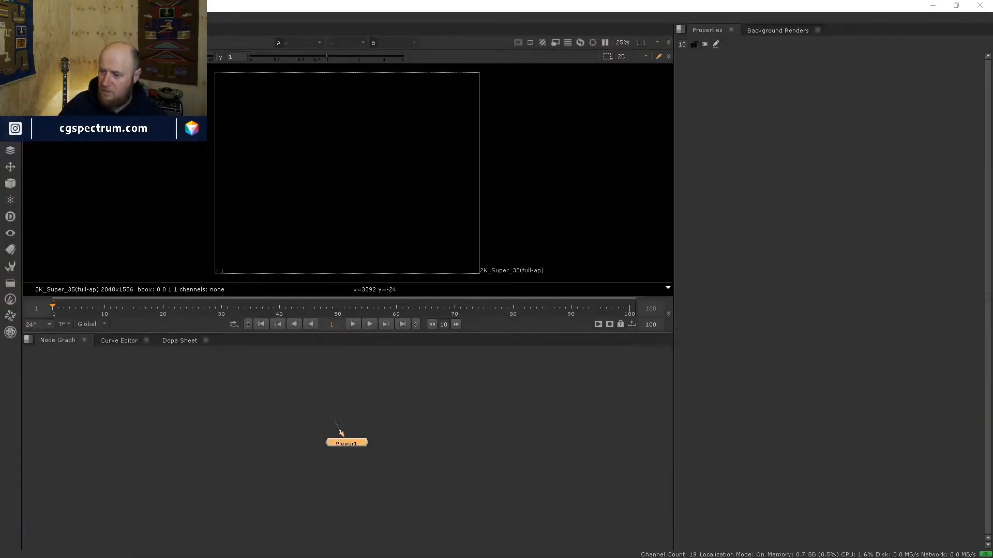
pyautogui.moveTo(992, 258); pyautogui.dragTo(452, 393)
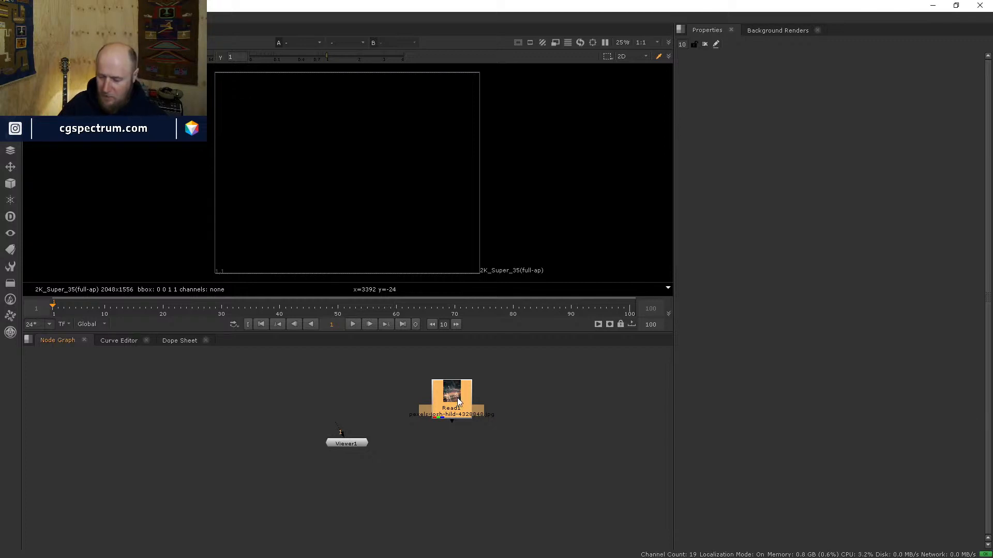
pyautogui.press('1')
pyautogui.scroll(10, 355, 188)
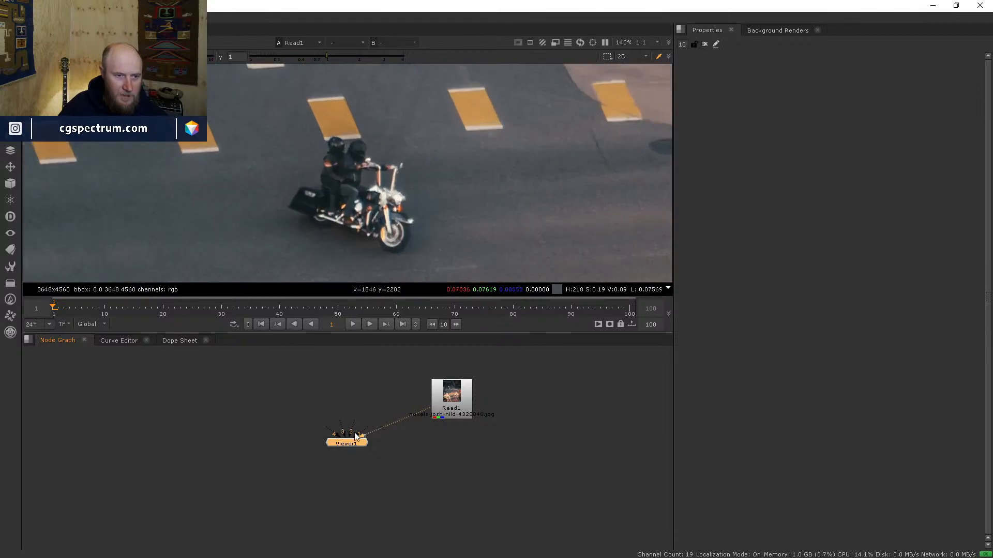
# Step: Add a RotoPaint node connected below the photo's Read node and show its output in the viewer
pyautogui.moveTo(353, 442); pyautogui.dragTo(298, 469)
pyautogui.moveTo(508, 457); pyautogui.dragTo(454, 458, button='middle')
pyautogui.press('Tab')
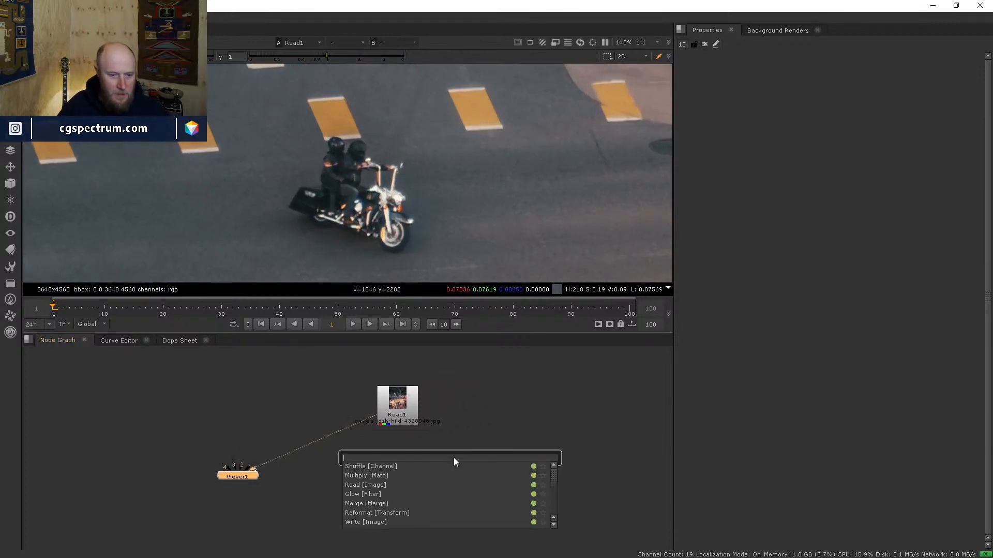
pyautogui.write('roto')
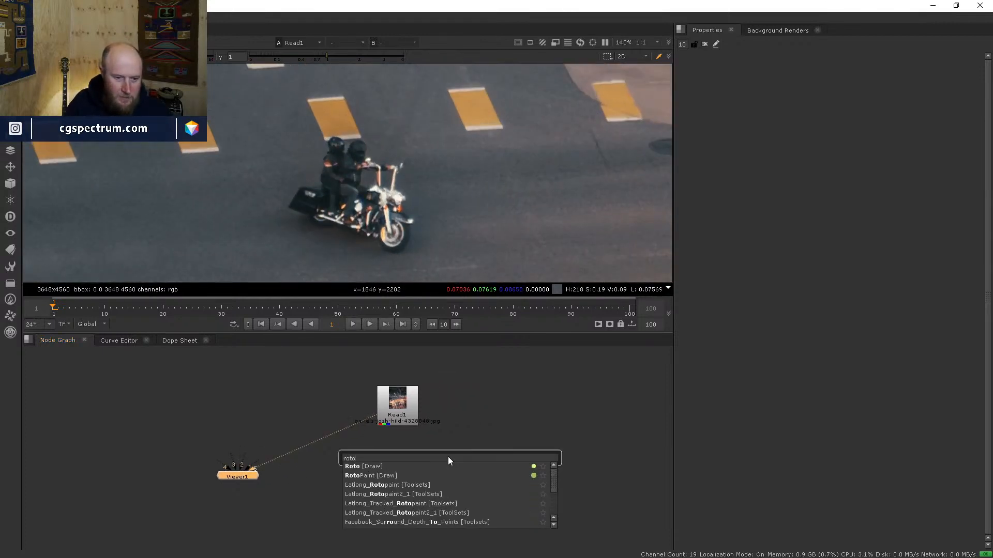
pyautogui.write('p')
pyautogui.press('Return')
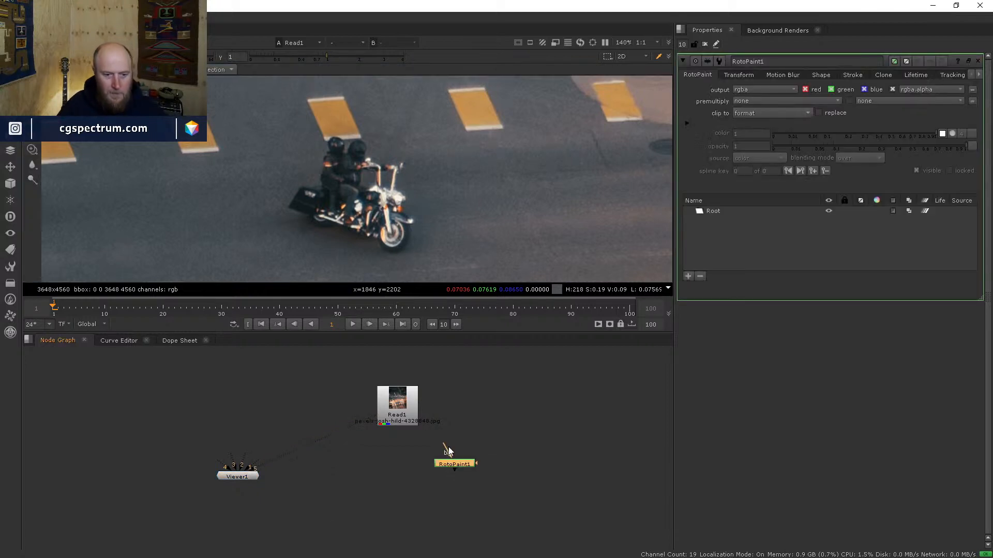
pyautogui.moveTo(448, 464); pyautogui.dragTo(376, 452)
pyautogui.press('5')
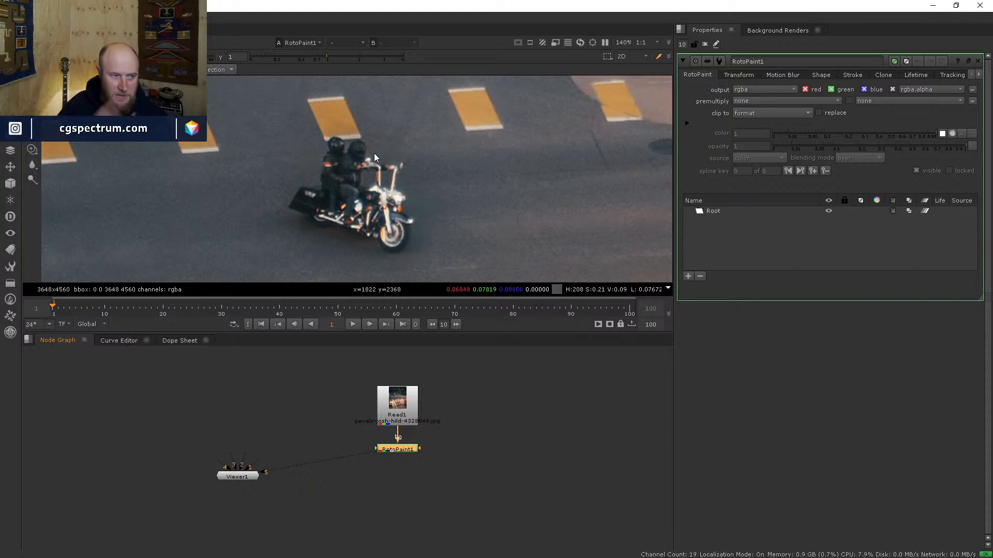
pyautogui.click(31, 145)
pyautogui.moveTo(505, 160); pyautogui.dragTo(543, 214)
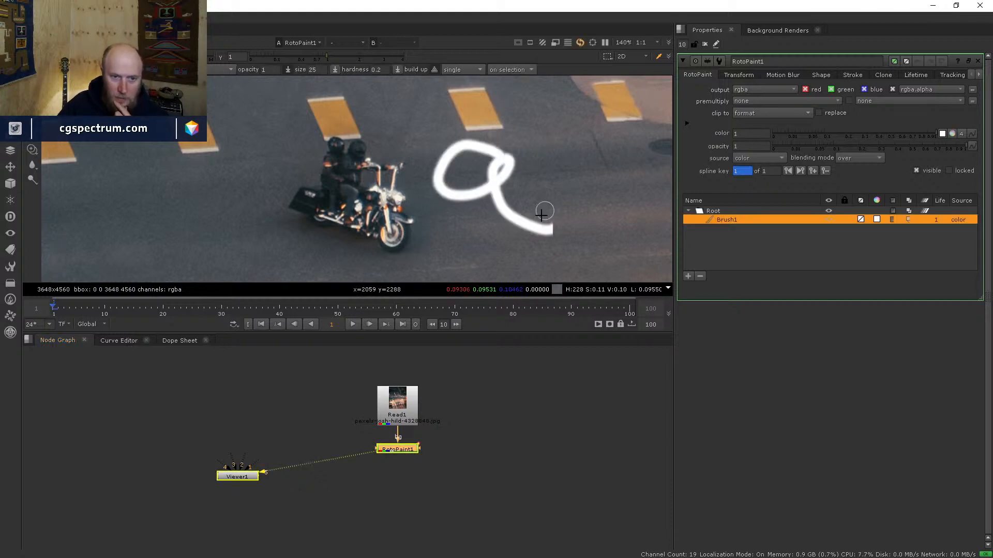
pyautogui.hotkey('ctrl', 'z')
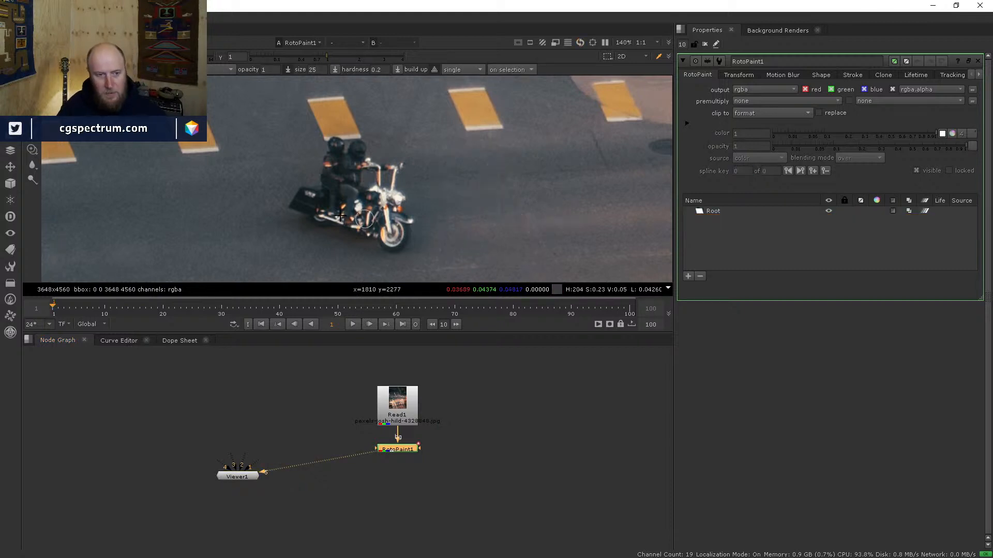
# Step: With the Clone tool, copy clean asphalt from ahead of the motorcycle over its handlebars, windscreen area and the front rider's body
pyautogui.click(31, 151)
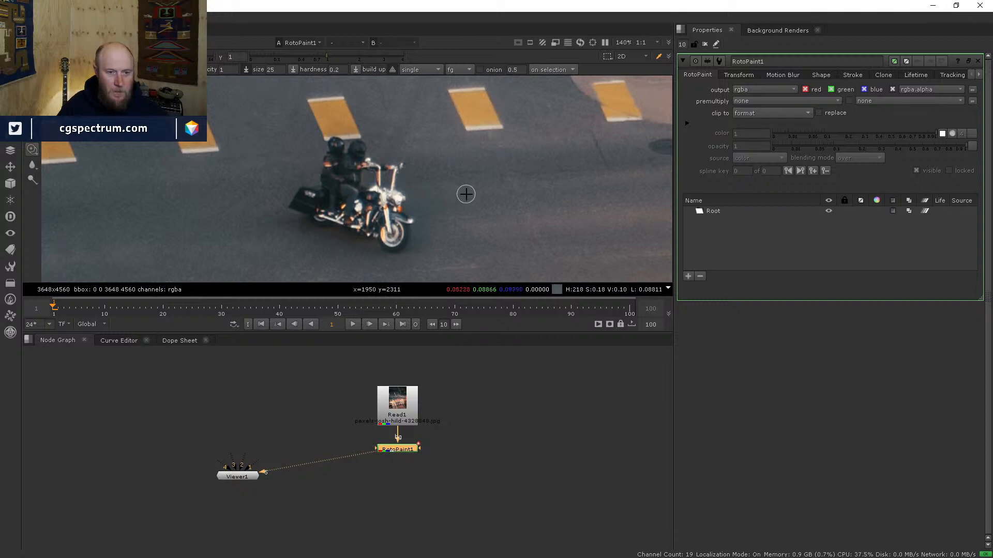
pyautogui.moveTo(464, 194)
pyautogui.keyDown('ctrl'); pyautogui.mouseDown()
pyautogui.moveTo(392, 179)
pyautogui.moveTo(439, 192)
pyautogui.moveTo(429, 193)
pyautogui.mouseUp(); pyautogui.keyUp('ctrl')
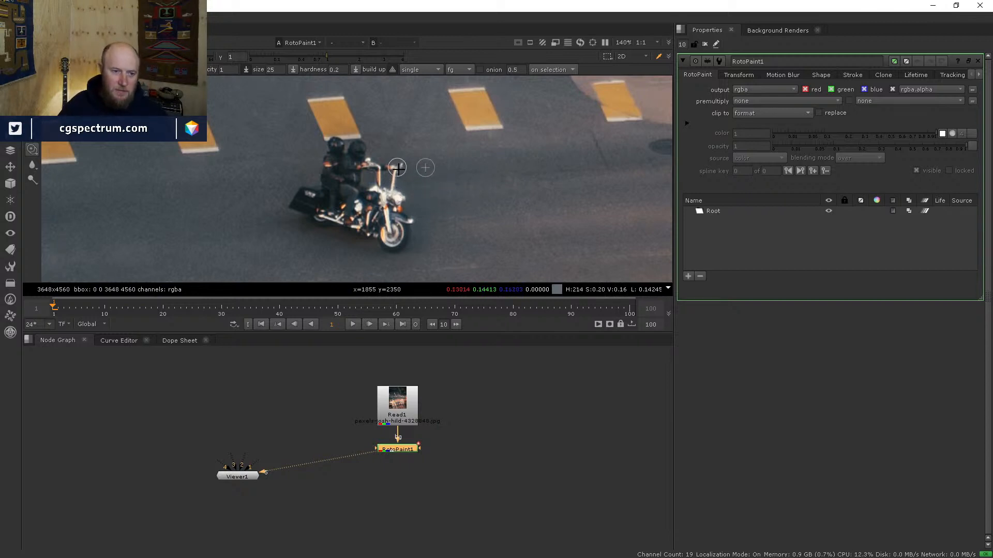
pyautogui.moveTo(399, 163); pyautogui.dragTo(395, 185)
pyautogui.moveTo(400, 191)
pyautogui.mouseDown()
pyautogui.moveTo(419, 246)
pyautogui.moveTo(424, 233)
pyautogui.moveTo(400, 203)
pyautogui.mouseUp()
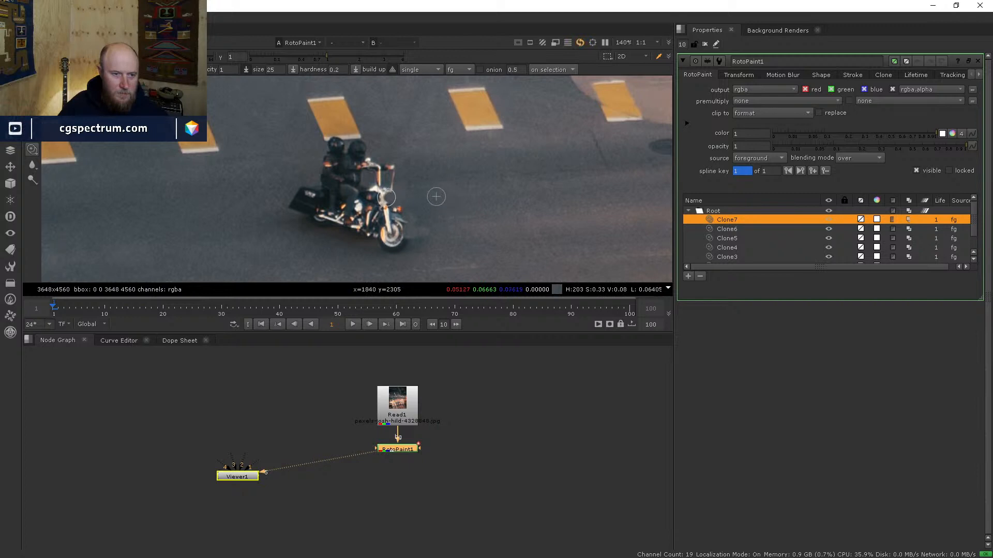
pyautogui.moveTo(390, 198)
pyautogui.mouseDown()
pyautogui.moveTo(370, 191)
pyautogui.moveTo(392, 189)
pyautogui.mouseUp()
pyautogui.moveTo(395, 190)
pyautogui.mouseDown()
pyautogui.moveTo(354, 162)
pyautogui.moveTo(353, 178)
pyautogui.moveTo(336, 176)
pyautogui.mouseUp()
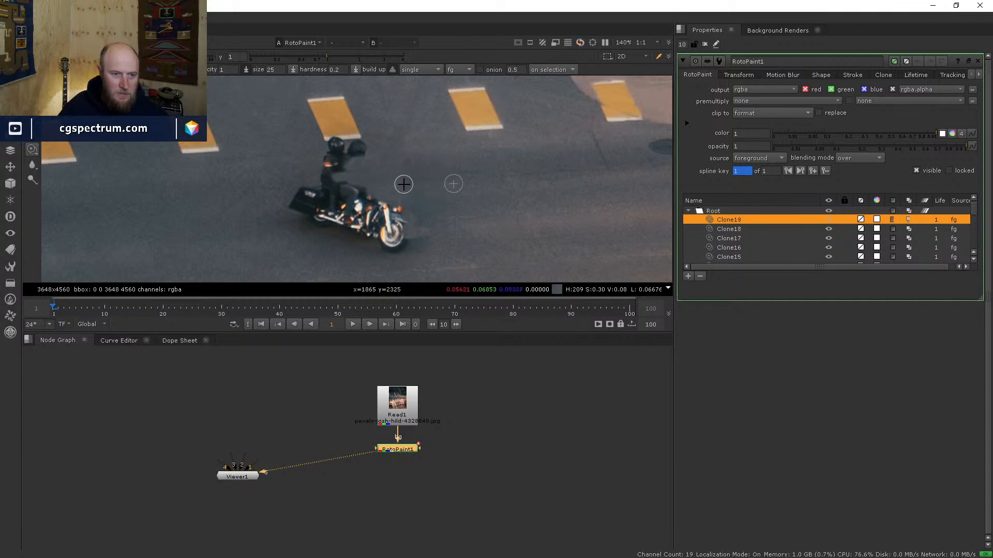
# Step: Continue cloning the clean asphalt over the riders' lower bodies and the upper front edge of the motorcycle
pyautogui.moveTo(403, 181); pyautogui.dragTo(333, 184)
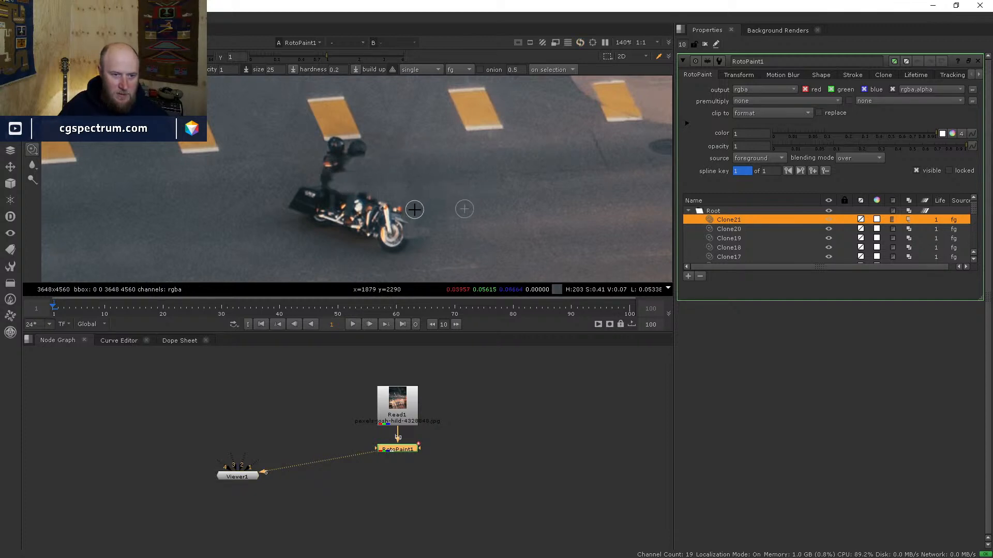
pyautogui.moveTo(415, 208); pyautogui.dragTo(373, 215)
pyautogui.moveTo(432, 206); pyautogui.dragTo(370, 213)
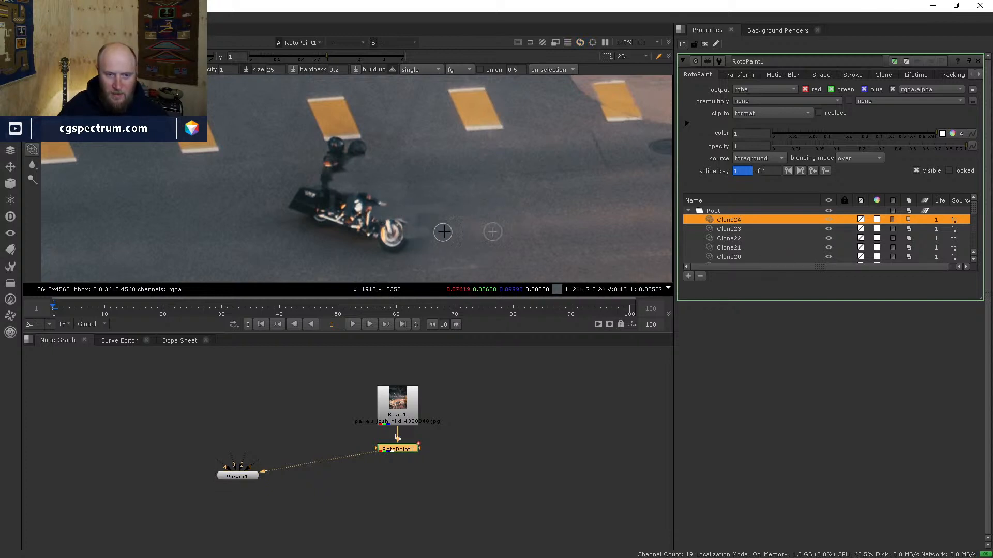
# Step: Clone asphalt sampled behind the motorcycle over its rear saddlebag and the rear end's shadow
pyautogui.keyDown('ctrl'); pyautogui.moveTo(246, 233); pyautogui.dragTo(325, 229); pyautogui.keyUp('ctrl')
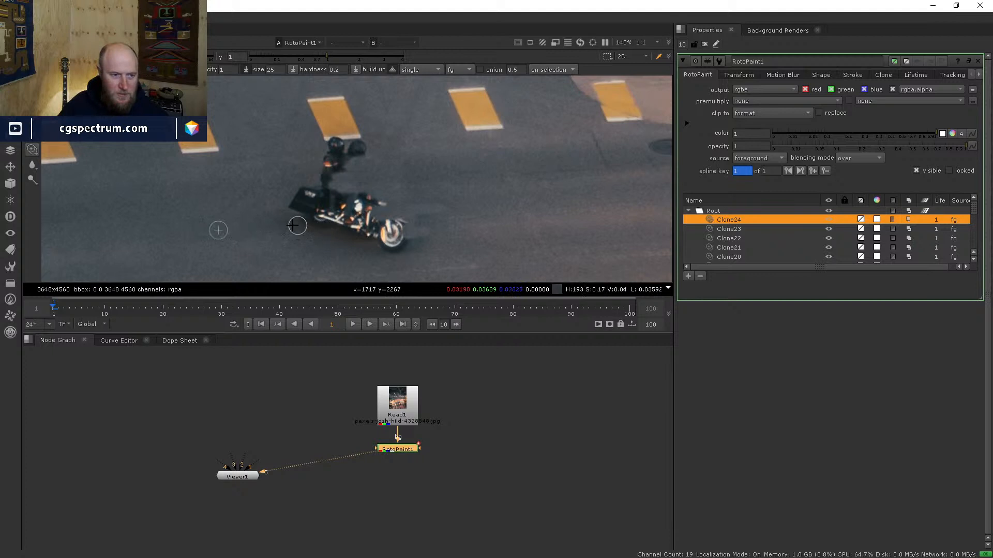
pyautogui.moveTo(243, 214)
pyautogui.mouseDown()
pyautogui.moveTo(312, 213)
pyautogui.moveTo(309, 201)
pyautogui.moveTo(290, 199)
pyautogui.moveTo(310, 196)
pyautogui.moveTo(303, 193)
pyautogui.mouseUp()
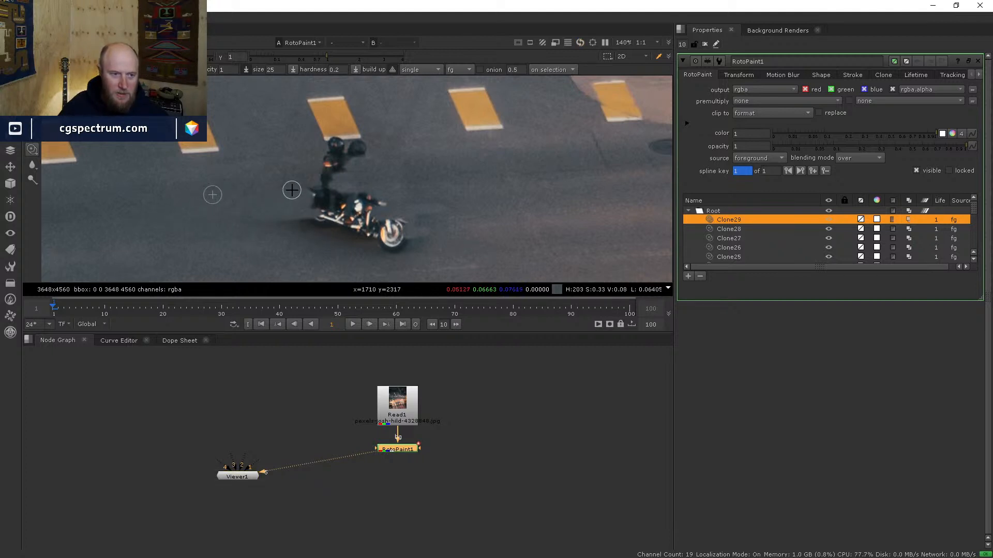
pyautogui.moveTo(266, 220)
pyautogui.mouseDown()
pyautogui.moveTo(313, 218)
pyautogui.moveTo(314, 227)
pyautogui.mouseUp()
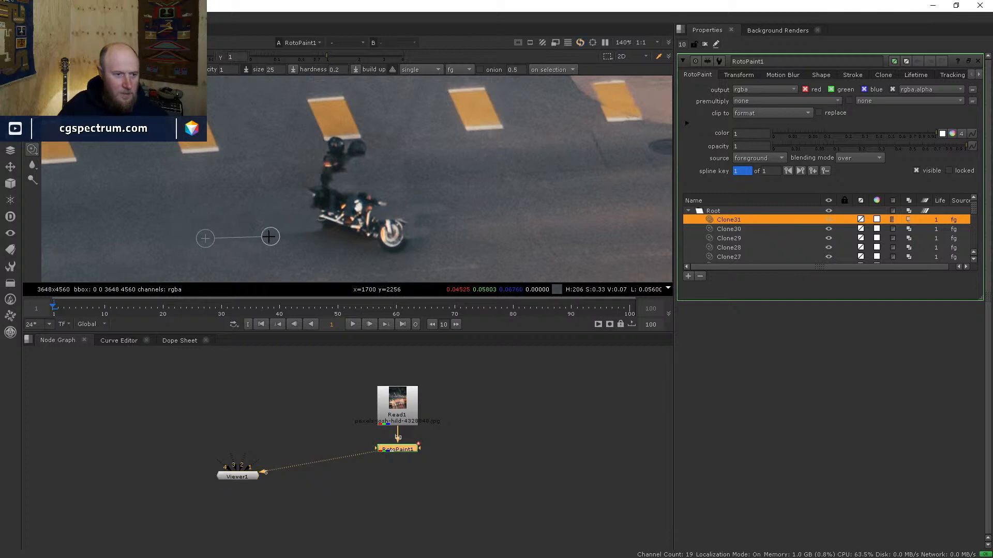
# Step: Set the clone brush opacity to 0.2 and blend asphalt over the motorcycle's rear underside and front edge
pyautogui.doubleClick(229, 70)
pyautogui.press('BackSpace')
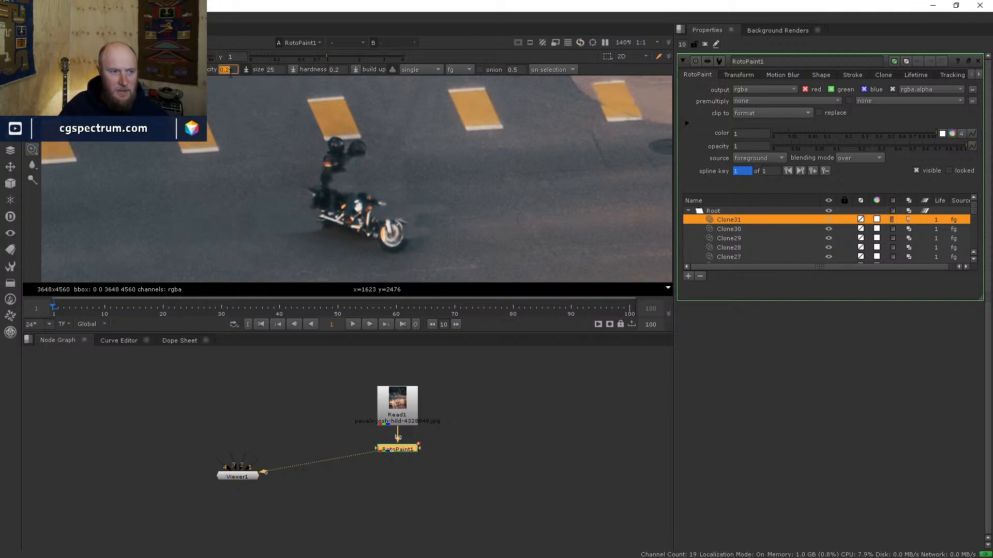
pyautogui.write('0.2')
pyautogui.press('Return')
pyautogui.moveTo(282, 231)
pyautogui.mouseDown()
pyautogui.moveTo(322, 231)
pyautogui.moveTo(308, 222)
pyautogui.moveTo(319, 221)
pyautogui.moveTo(273, 217)
pyautogui.moveTo(313, 204)
pyautogui.moveTo(340, 219)
pyautogui.moveTo(328, 222)
pyautogui.moveTo(339, 236)
pyautogui.mouseUp()
pyautogui.moveTo(561, 222)
pyautogui.keyDown('ctrl'); pyautogui.mouseDown()
pyautogui.moveTo(465, 227)
pyautogui.moveTo(415, 215)
pyautogui.mouseUp(); pyautogui.keyUp('ctrl')
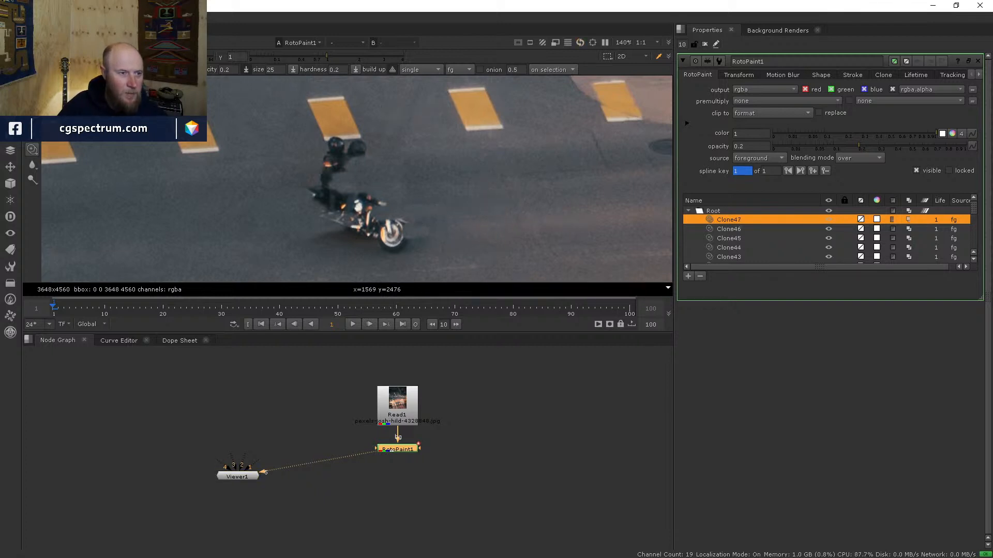
# Step: Set the brush hardness to 0 and softly clone asphalt over the motorcycle's upper edge and the riders' helmets
pyautogui.doubleClick(336, 71)
pyautogui.write('0')
pyautogui.press('Return')
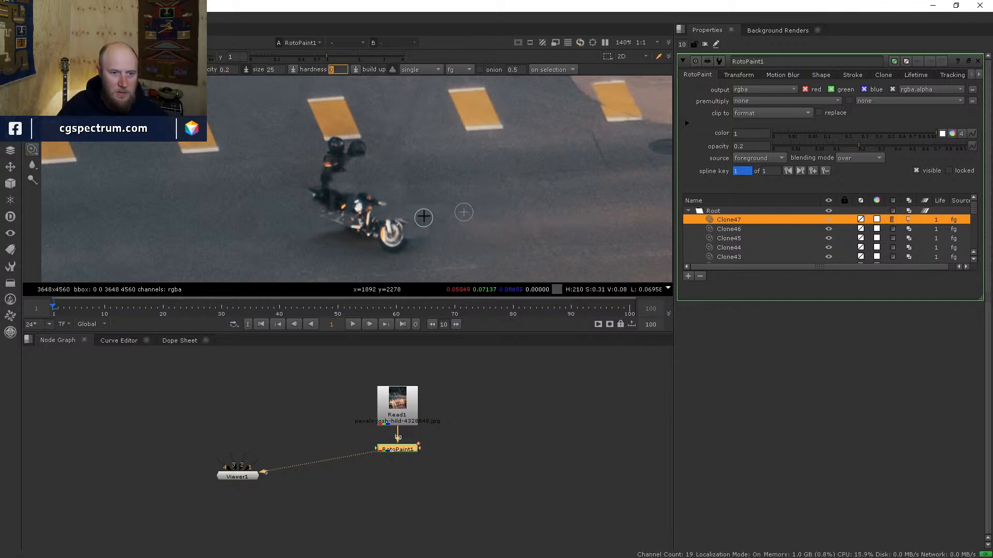
pyautogui.moveTo(434, 207)
pyautogui.mouseDown()
pyautogui.moveTo(408, 209)
pyautogui.moveTo(444, 205)
pyautogui.moveTo(377, 205)
pyautogui.moveTo(387, 202)
pyautogui.mouseUp()
pyautogui.moveTo(391, 200); pyautogui.dragTo(368, 197)
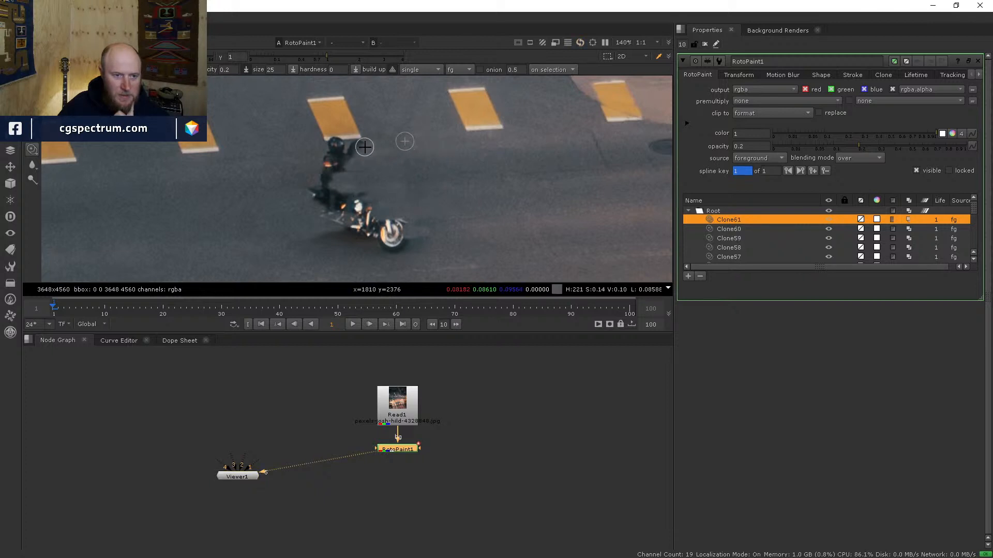
pyautogui.moveTo(366, 143)
pyautogui.mouseDown()
pyautogui.moveTo(337, 151)
pyautogui.moveTo(339, 140)
pyautogui.mouseUp()
# Step: Reduce the clone brush size to about 3.7 and rebuild the yellow road marking's white lower edge where the helmet overlaps it
pyautogui.scroll(6, 342, 143)
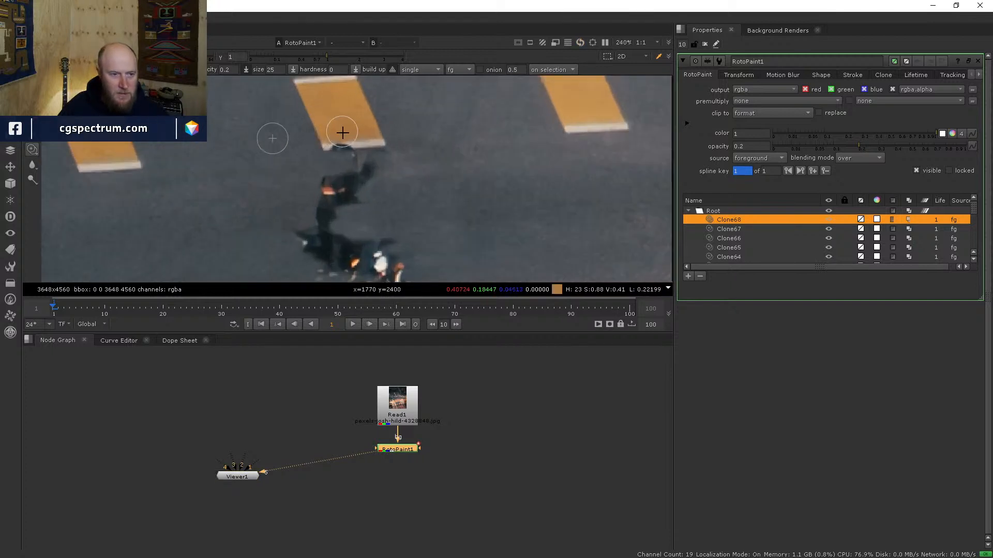
pyautogui.scroll(1, 343, 147)
pyautogui.keyDown('ctrl'); pyautogui.moveTo(203, 176); pyautogui.dragTo(94, 188); pyautogui.keyUp('ctrl')
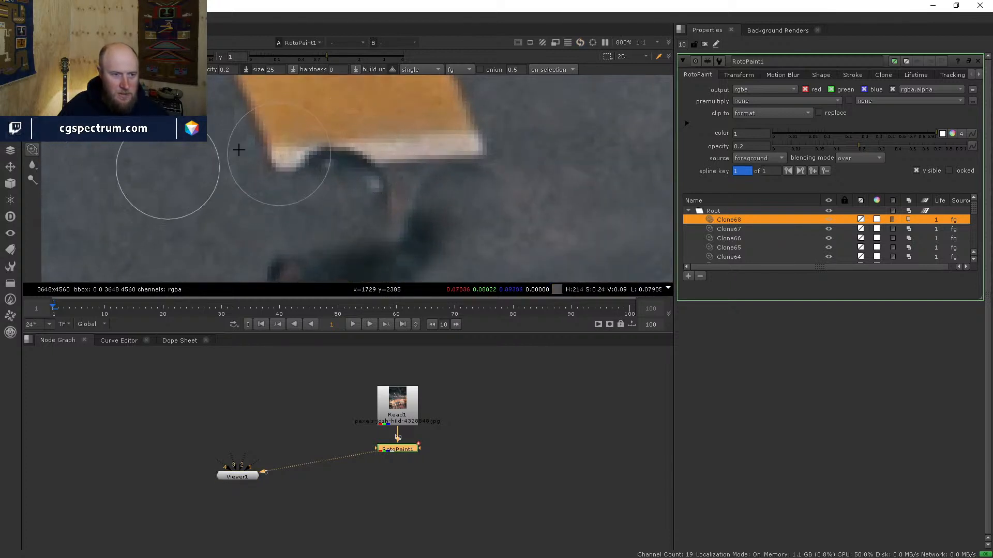
pyautogui.keyDown('shift'); pyautogui.moveTo(350, 154); pyautogui.dragTo(272, 158); pyautogui.keyUp('shift')
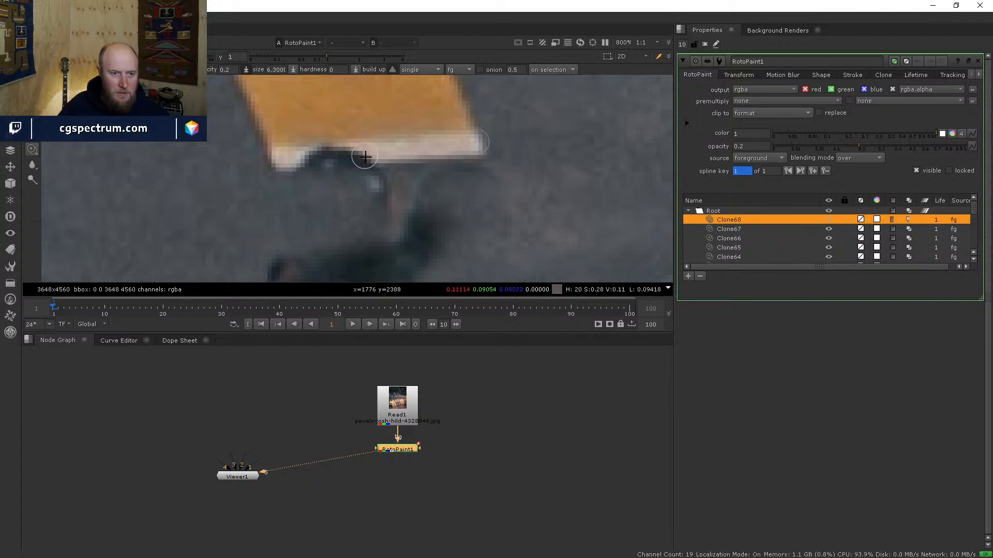
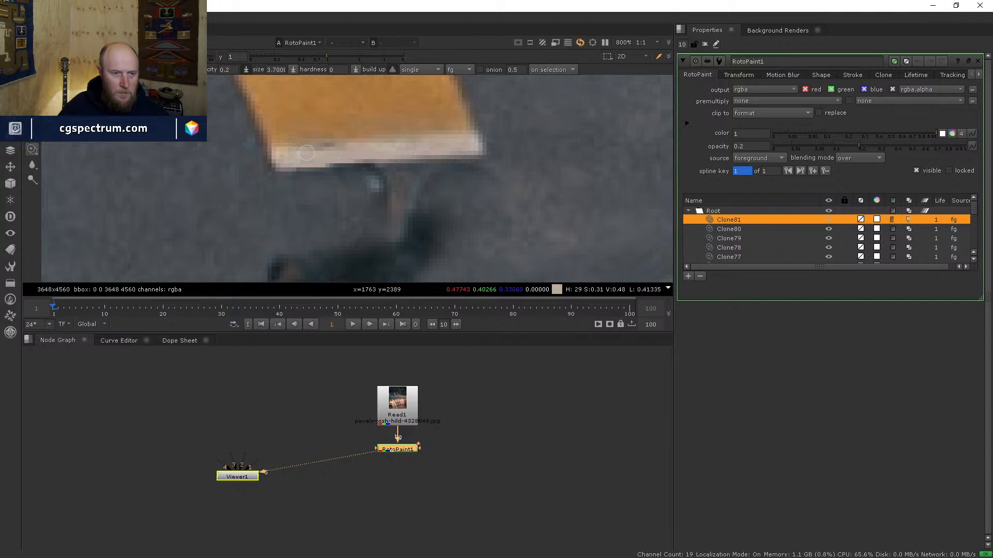
pyautogui.click(326, 153)
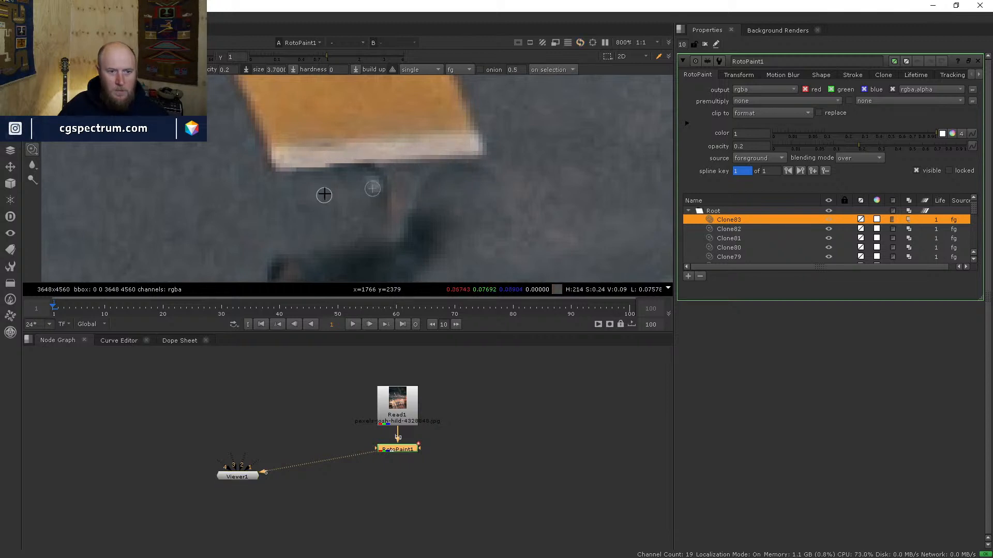
# Step: Enlarge the clone brush to about 17.7 and paint asphalt over the helmet remains just below the yellow marking
pyautogui.moveTo(144, 207)
pyautogui.keyDown('shift'); pyautogui.mouseDown()
pyautogui.moveTo(365, 198)
pyautogui.moveTo(301, 211)
pyautogui.mouseUp(); pyautogui.keyUp('shift')
pyautogui.scroll(-2, 376, 200)
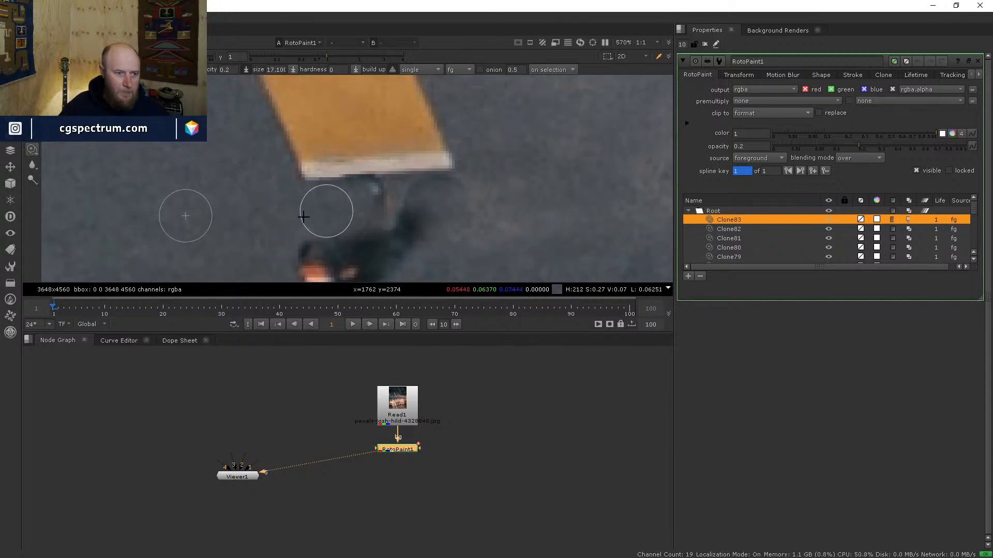
pyautogui.click(376, 198)
pyautogui.moveTo(375, 198)
pyautogui.mouseDown()
pyautogui.moveTo(398, 199)
pyautogui.moveTo(397, 190)
pyautogui.moveTo(319, 195)
pyautogui.mouseUp()
pyautogui.moveTo(319, 195); pyautogui.dragTo(482, 190)
pyautogui.keyDown('ctrl'); pyautogui.moveTo(647, 181); pyautogui.dragTo(462, 195); pyautogui.keyUp('ctrl')
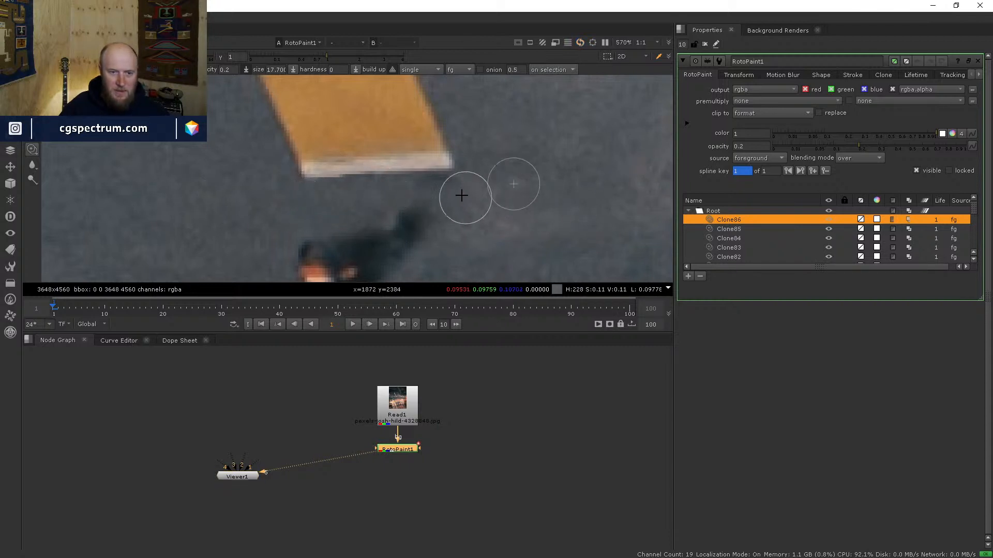
pyautogui.moveTo(543, 199)
pyautogui.keyDown('ctrl'); pyautogui.mouseDown()
pyautogui.moveTo(473, 199)
pyautogui.moveTo(479, 180)
pyautogui.moveTo(460, 188)
pyautogui.moveTo(455, 224)
pyautogui.moveTo(423, 218)
pyautogui.moveTo(461, 205)
pyautogui.moveTo(397, 226)
pyautogui.mouseUp(); pyautogui.keyUp('ctrl')
pyautogui.rightClick(448, 202)
pyautogui.click(401, 216)
# Step: Clone asphalt over the riders' remaining shoulders, enlarging the brush to 40.5 for broader coverage
pyautogui.scroll(-3, 420, 217)
pyautogui.moveTo(236, 232)
pyautogui.keyDown('ctrl'); pyautogui.mouseDown()
pyautogui.moveTo(200, 243)
pyautogui.moveTo(364, 237)
pyautogui.mouseUp(); pyautogui.keyUp('ctrl')
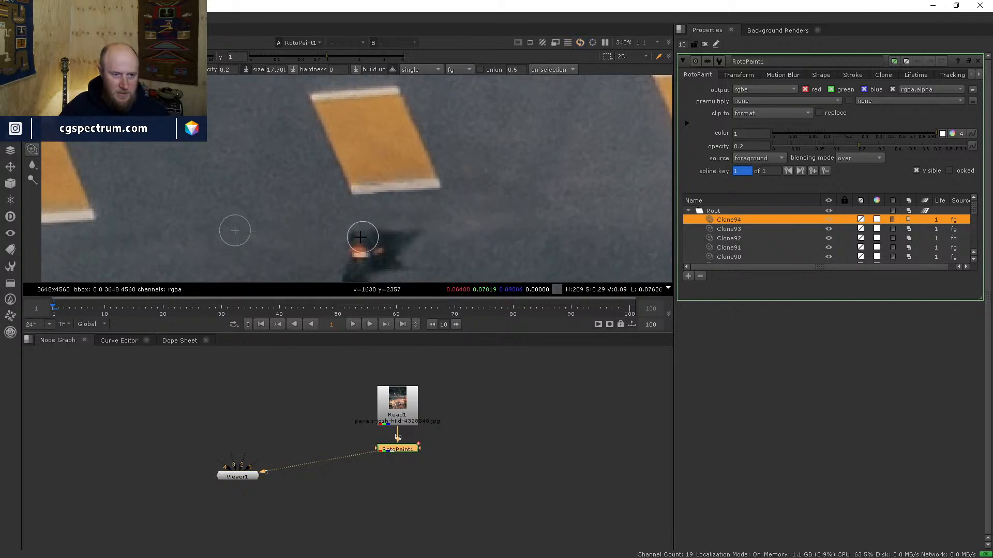
pyautogui.moveTo(287, 255)
pyautogui.mouseDown()
pyautogui.moveTo(364, 236)
pyautogui.moveTo(346, 240)
pyautogui.mouseUp()
pyautogui.keyDown('ctrl'); pyautogui.moveTo(346, 241); pyautogui.dragTo(319, 223); pyautogui.keyUp('ctrl')
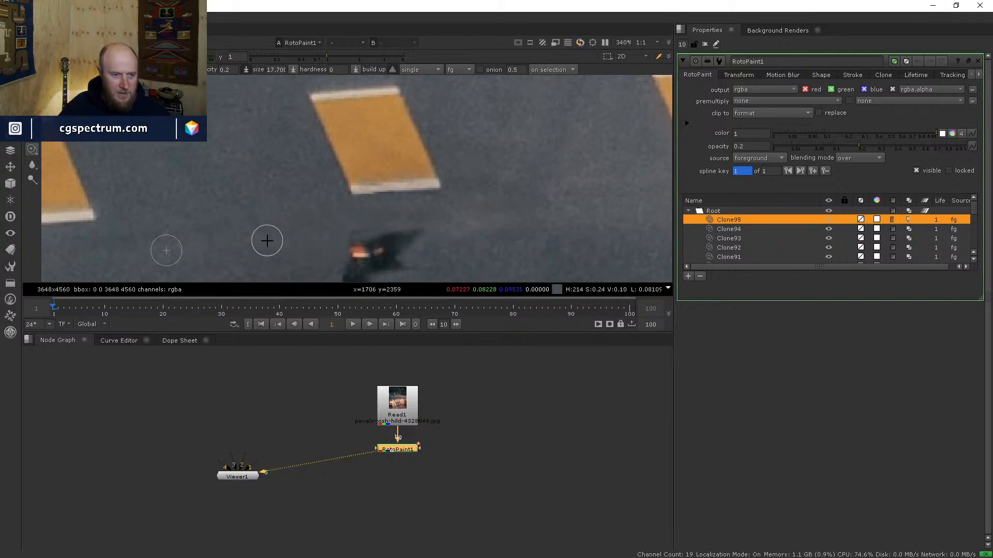
pyautogui.moveTo(267, 241)
pyautogui.keyDown('shift'); pyautogui.mouseDown()
pyautogui.moveTo(369, 244)
pyautogui.moveTo(393, 240)
pyautogui.moveTo(368, 233)
pyautogui.moveTo(390, 231)
pyautogui.mouseUp(); pyautogui.keyUp('shift')
pyautogui.scroll(-3, 310, 239)
pyautogui.scroll(2, 306, 248)
pyautogui.keyDown('ctrl'); pyautogui.moveTo(145, 248); pyautogui.dragTo(262, 239); pyautogui.keyUp('ctrl')
pyautogui.moveTo(337, 247)
pyautogui.mouseDown()
pyautogui.moveTo(386, 230)
pyautogui.moveTo(400, 236)
pyautogui.mouseUp()
pyautogui.scroll(-5, 320, 256)
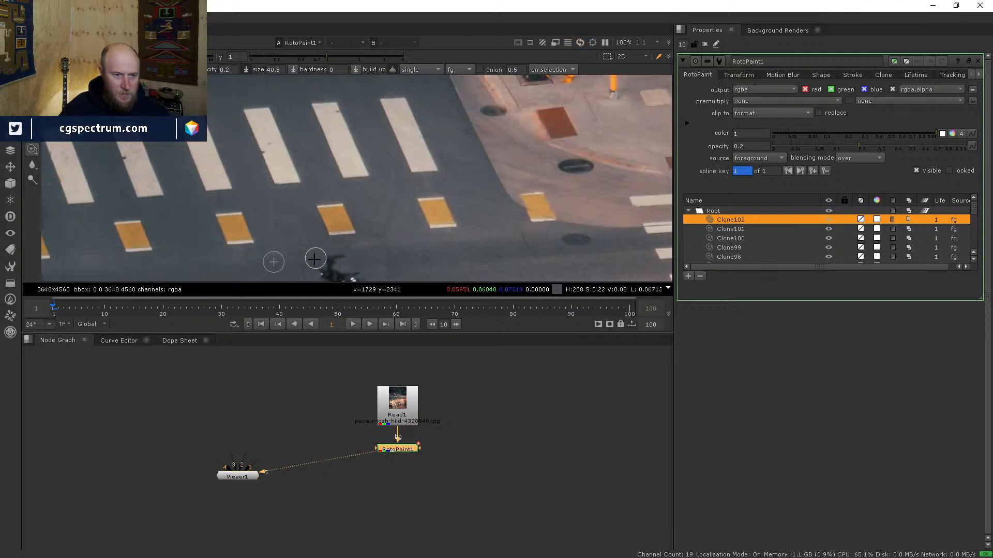
# Step: Clone asphalt over the dark remains of the rider's torso and the rear end of the motorcycle
pyautogui.scroll(-3, 312, 192)
pyautogui.scroll(5, 312, 257)
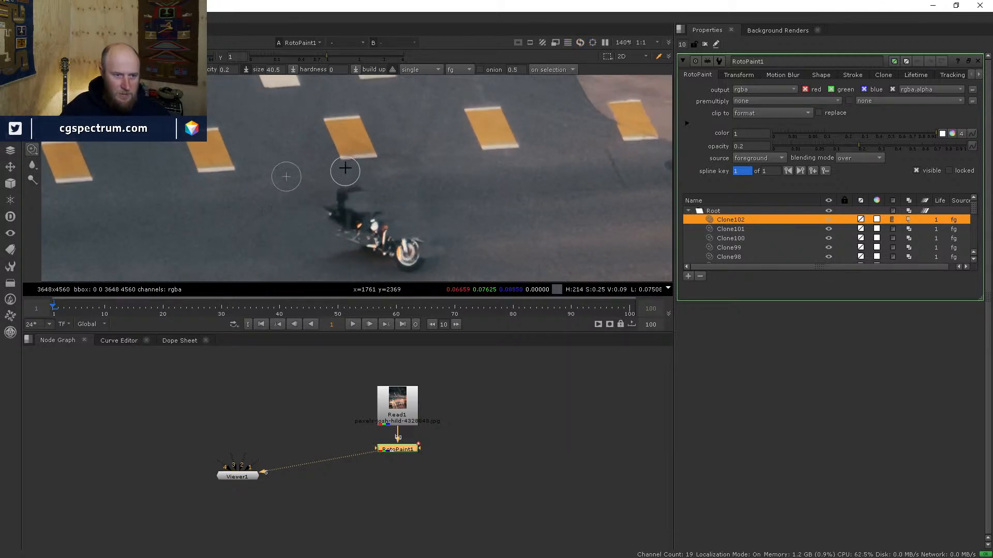
pyautogui.scroll(3, 352, 162)
pyautogui.scroll(-3, 322, 189)
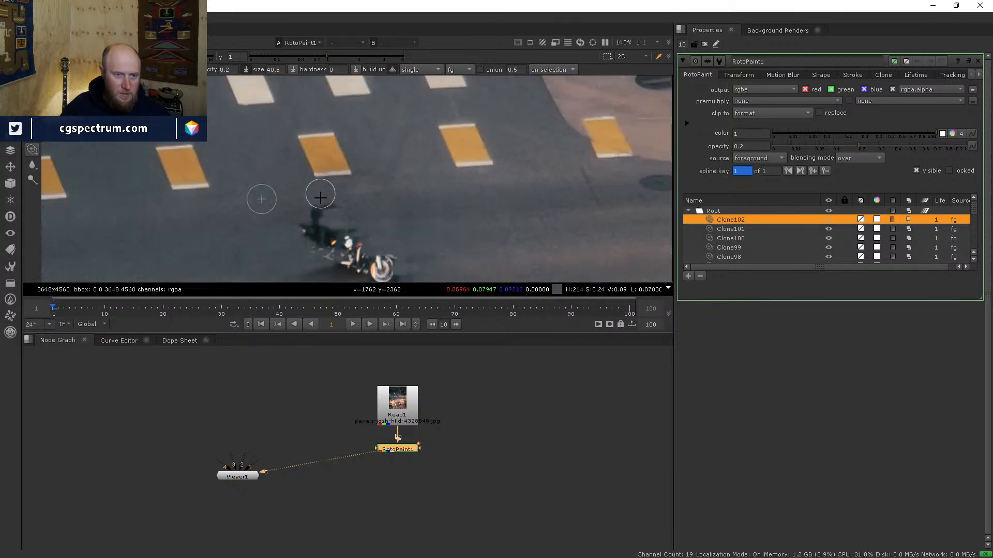
pyautogui.scroll(2, 310, 249)
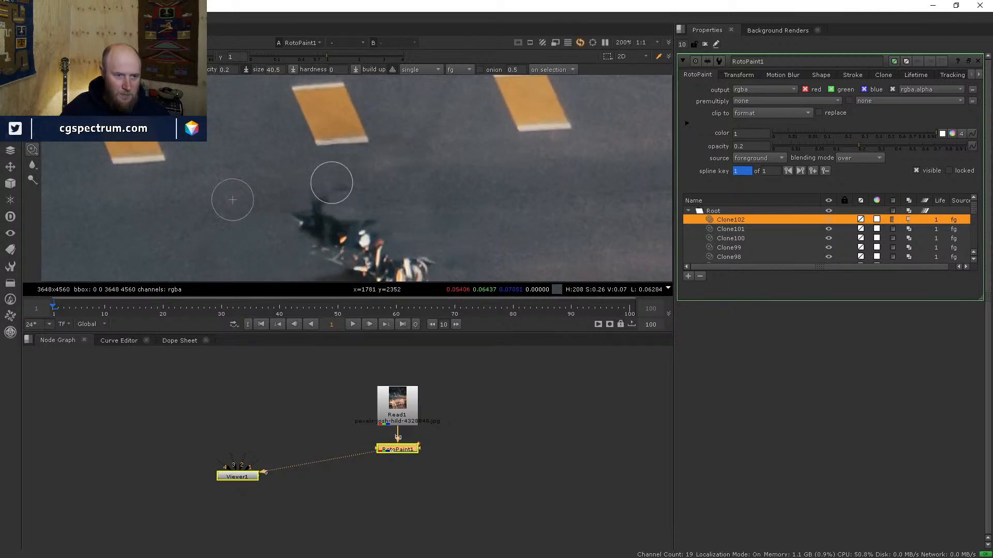
pyautogui.moveTo(349, 182)
pyautogui.mouseDown()
pyautogui.moveTo(302, 205)
pyautogui.moveTo(283, 236)
pyautogui.mouseUp()
pyautogui.moveTo(349, 225)
pyautogui.mouseDown()
pyautogui.moveTo(318, 231)
pyautogui.moveTo(326, 223)
pyautogui.mouseUp()
pyautogui.keyDown('ctrl'); pyautogui.moveTo(166, 246); pyautogui.dragTo(288, 225); pyautogui.keyUp('ctrl')
pyautogui.moveTo(311, 229)
pyautogui.mouseDown()
pyautogui.moveTo(321, 221)
pyautogui.moveTo(332, 237)
pyautogui.moveTo(305, 218)
pyautogui.moveTo(312, 248)
pyautogui.moveTo(347, 242)
pyautogui.moveTo(314, 251)
pyautogui.mouseUp()
# Step: Clone asphalt from both sides over the motorcycle's seat and engine area, blending the surrounding road
pyautogui.keyDown('ctrl'); pyautogui.moveTo(167, 261); pyautogui.dragTo(342, 252); pyautogui.keyUp('ctrl')
pyautogui.moveTo(342, 251)
pyautogui.mouseDown()
pyautogui.moveTo(333, 256)
pyautogui.moveTo(359, 249)
pyautogui.moveTo(335, 254)
pyautogui.mouseUp()
pyautogui.moveTo(335, 254); pyautogui.dragTo(366, 231)
pyautogui.moveTo(360, 229); pyautogui.dragTo(345, 227)
pyautogui.moveTo(446, 249); pyautogui.dragTo(465, 249)
pyautogui.keyDown('ctrl'); pyautogui.moveTo(549, 208); pyautogui.dragTo(495, 212); pyautogui.keyUp('ctrl')
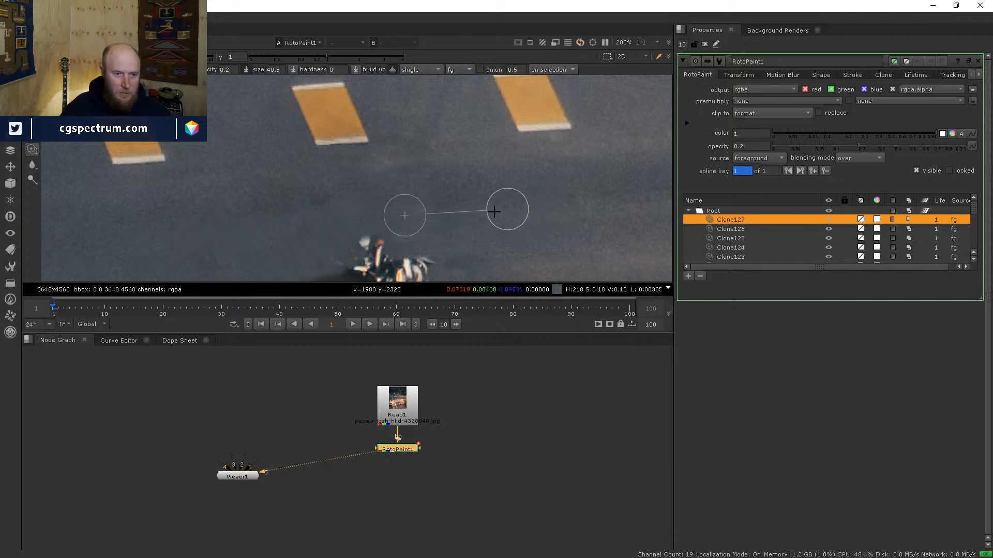
pyautogui.keyDown('ctrl'); pyautogui.moveTo(278, 234); pyautogui.dragTo(264, 234); pyautogui.keyUp('ctrl')
pyautogui.moveTo(362, 235)
pyautogui.mouseDown()
pyautogui.moveTo(400, 251)
pyautogui.moveTo(364, 238)
pyautogui.mouseUp()
pyautogui.moveTo(365, 237); pyautogui.dragTo(351, 238)
pyautogui.scroll(-3, 348, 233)
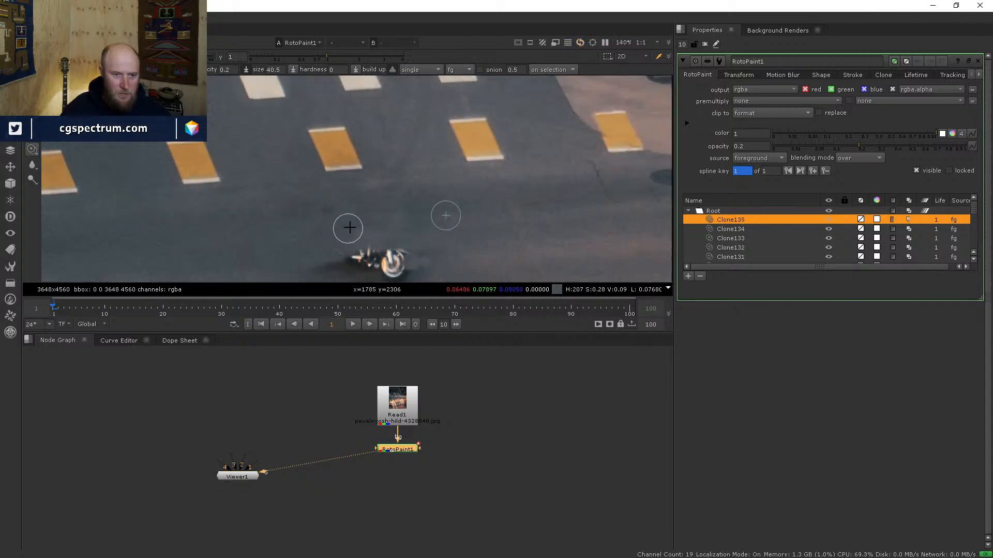
# Step: Clone asphalt over the motorcycle's front wheel and fork using several overlapping strokes
pyautogui.scroll(2, 375, 241)
pyautogui.moveTo(437, 244)
pyautogui.mouseDown()
pyautogui.moveTo(454, 241)
pyautogui.moveTo(399, 230)
pyautogui.moveTo(378, 244)
pyautogui.moveTo(398, 248)
pyautogui.mouseUp()
pyautogui.moveTo(389, 248)
pyautogui.mouseDown()
pyautogui.moveTo(406, 248)
pyautogui.moveTo(394, 252)
pyautogui.mouseUp()
pyautogui.moveTo(392, 255); pyautogui.dragTo(382, 259)
pyautogui.moveTo(397, 257); pyautogui.dragTo(384, 250)
pyautogui.moveTo(383, 246); pyautogui.dragTo(376, 253)
# Step: Resample nearby road and clone it over the leftover engine parts and the shadow beneath the motorcycle
pyautogui.keyDown('ctrl'); pyautogui.moveTo(306, 239); pyautogui.dragTo(429, 237); pyautogui.keyUp('ctrl')
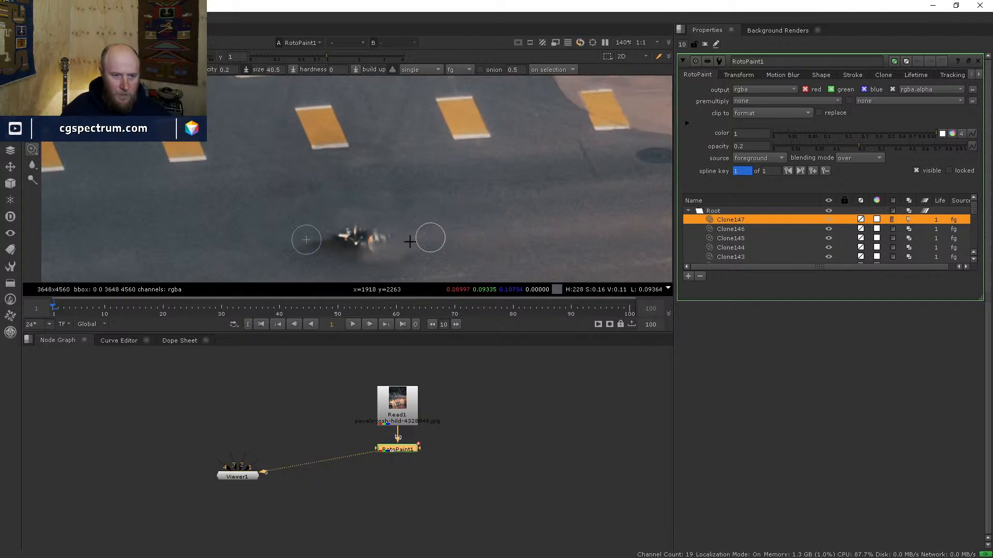
pyautogui.moveTo(331, 248)
pyautogui.mouseDown()
pyautogui.moveTo(305, 252)
pyautogui.moveTo(284, 237)
pyautogui.moveTo(341, 245)
pyautogui.moveTo(301, 252)
pyautogui.mouseUp()
pyautogui.moveTo(366, 239); pyautogui.dragTo(321, 236)
pyautogui.moveTo(367, 233)
pyautogui.mouseDown()
pyautogui.moveTo(299, 244)
pyautogui.moveTo(348, 231)
pyautogui.moveTo(326, 250)
pyautogui.moveTo(369, 252)
pyautogui.moveTo(319, 256)
pyautogui.mouseUp()
pyautogui.moveTo(344, 254)
pyautogui.mouseDown()
pyautogui.moveTo(314, 264)
pyautogui.moveTo(344, 258)
pyautogui.mouseUp()
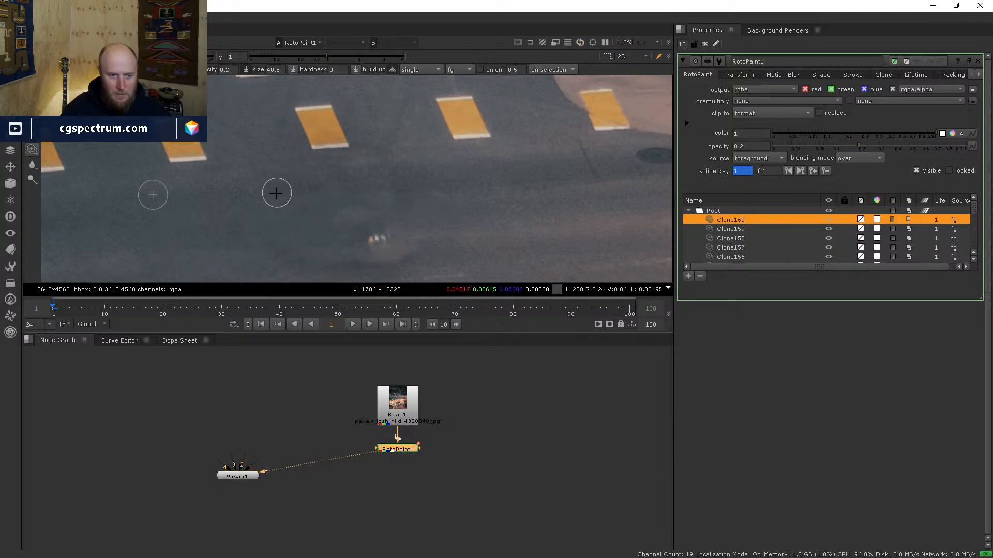
# Step: Clone road texture over the last motorcycle fragment and blend the patched area into the surrounding asphalt
pyautogui.scroll(-5, 284, 201)
pyautogui.scroll(3, 275, 234)
pyautogui.moveTo(271, 219)
pyautogui.mouseDown()
pyautogui.moveTo(336, 225)
pyautogui.moveTo(275, 234)
pyautogui.moveTo(385, 221)
pyautogui.mouseUp()
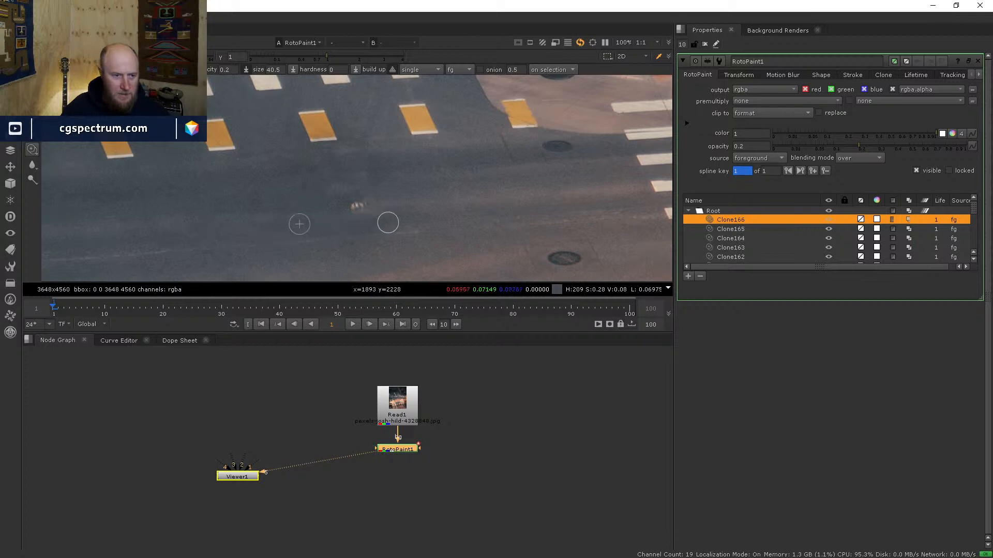
pyautogui.keyDown('ctrl'); pyautogui.moveTo(271, 196); pyautogui.dragTo(159, 206); pyautogui.keyUp('ctrl')
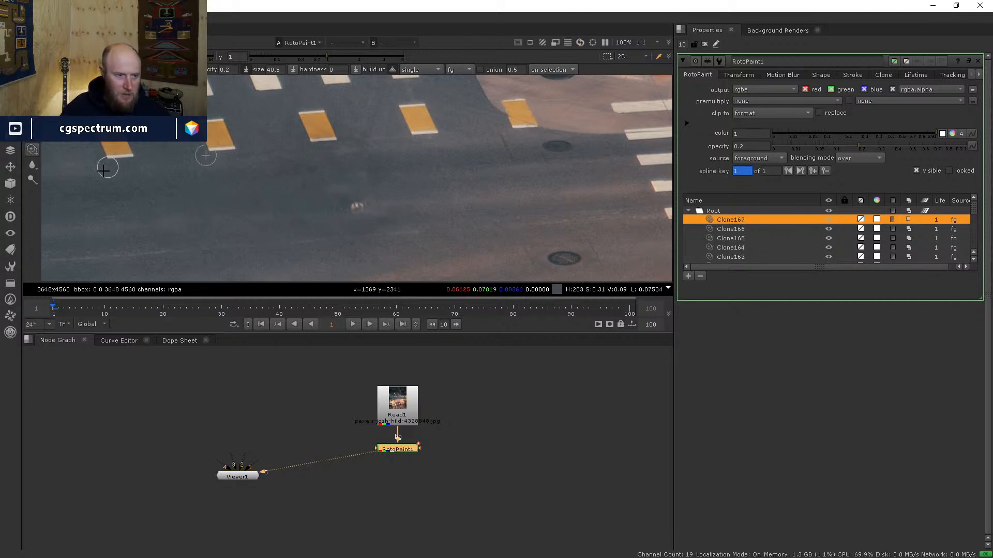
pyautogui.moveTo(437, 195)
pyautogui.mouseDown()
pyautogui.moveTo(410, 208)
pyautogui.moveTo(323, 211)
pyautogui.mouseUp()
pyautogui.moveTo(394, 207)
pyautogui.mouseDown()
pyautogui.moveTo(331, 214)
pyautogui.moveTo(412, 199)
pyautogui.moveTo(312, 220)
pyautogui.mouseUp()
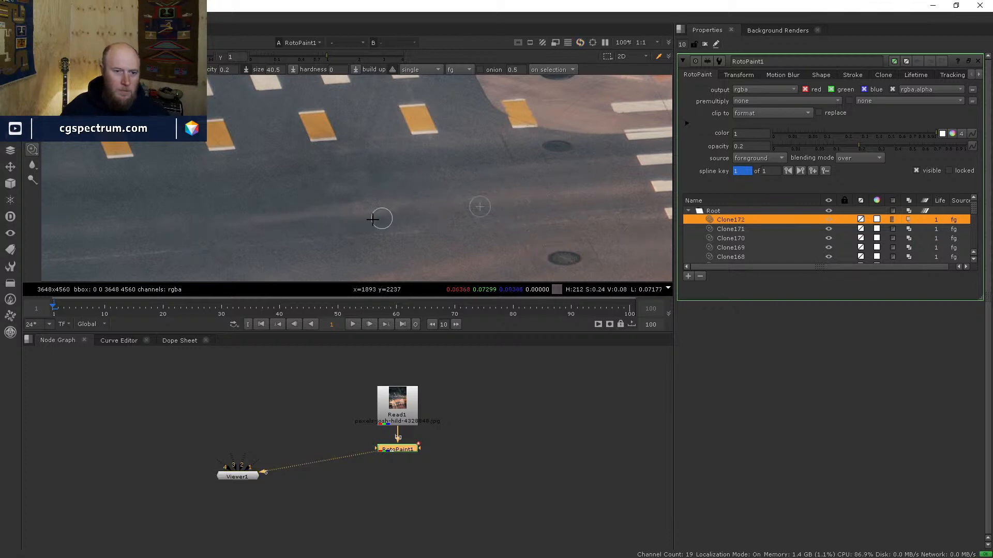
pyautogui.moveTo(389, 196); pyautogui.dragTo(331, 195)
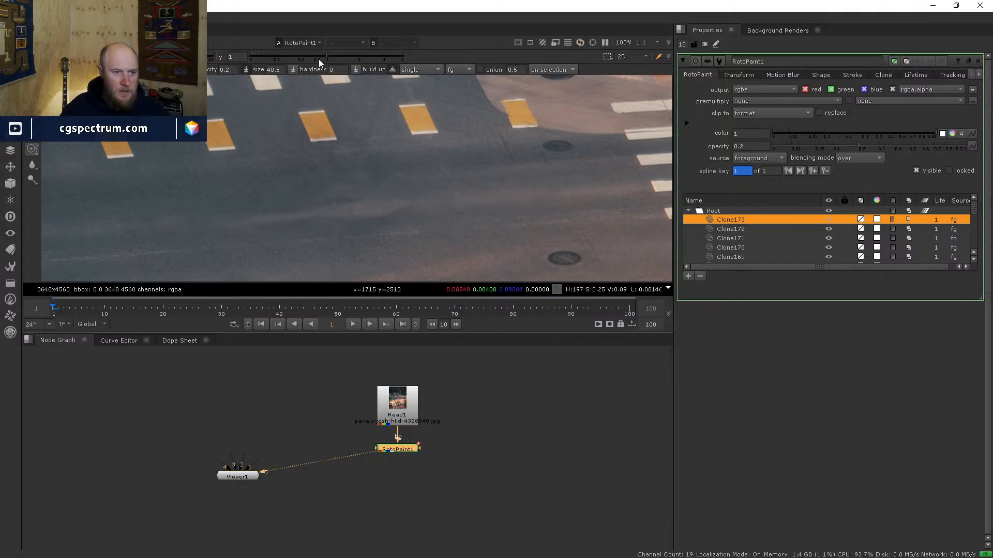
# Step: Set the clone brush opacity to 0.01 and dab road texture over the patched asphalt below the yellow markings
pyautogui.moveTo(224, 70); pyautogui.dragTo(247, 70)
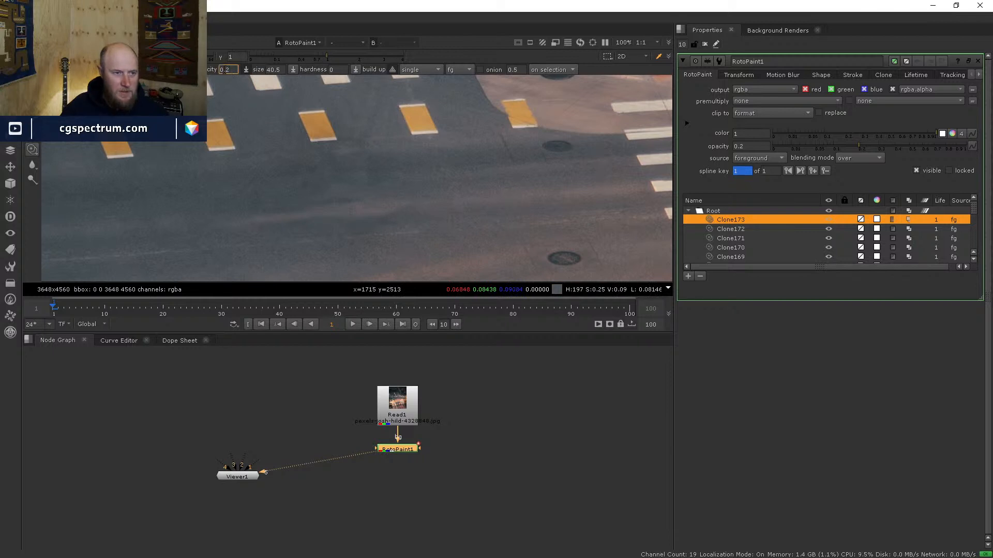
pyautogui.click(172, 70)
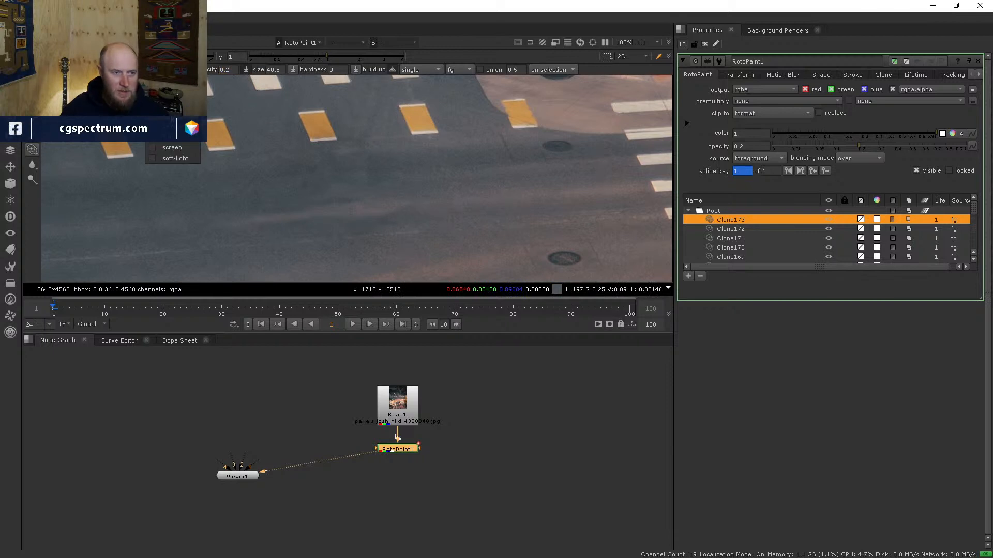
pyautogui.click(294, 91)
pyautogui.write('.01')
pyautogui.press('Return')
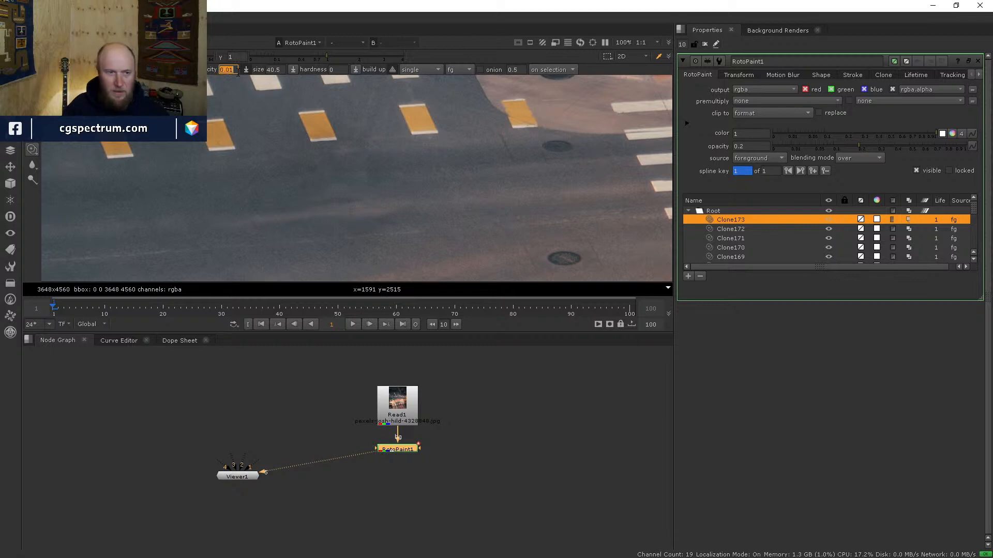
pyautogui.click(409, 213)
pyautogui.click(398, 215)
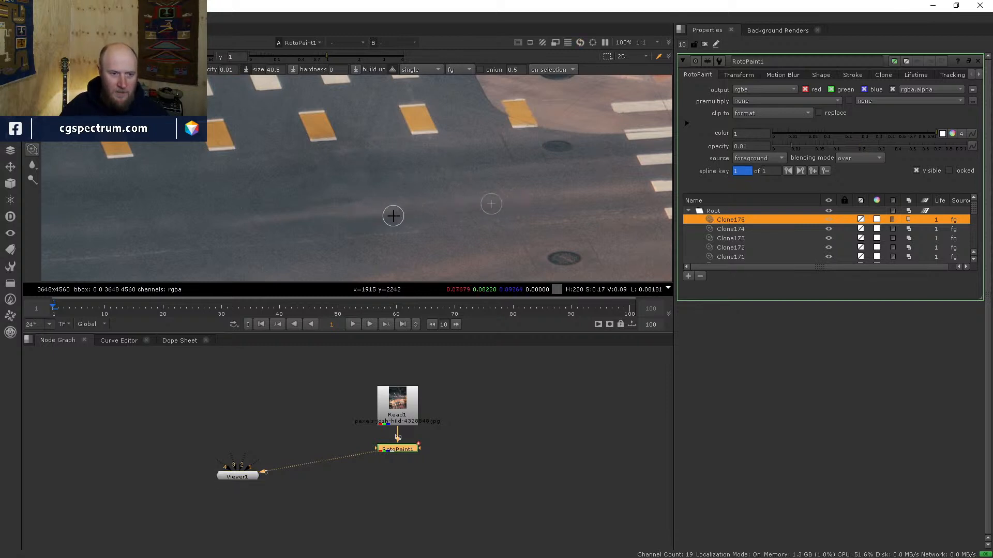
pyautogui.click(392, 215)
pyautogui.click(366, 215)
pyautogui.click(336, 202)
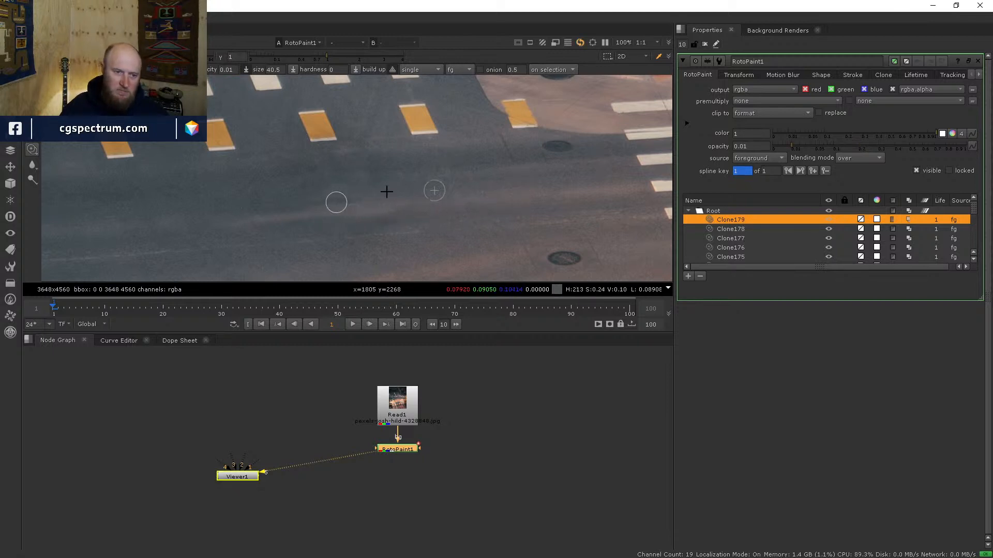
# Step: Clone more faint asphalt dabs across the middle and lower edge of the patched road to even its tone
pyautogui.click(411, 188)
pyautogui.click(394, 207)
pyautogui.click(416, 218)
pyautogui.click(351, 232)
pyautogui.click(435, 226)
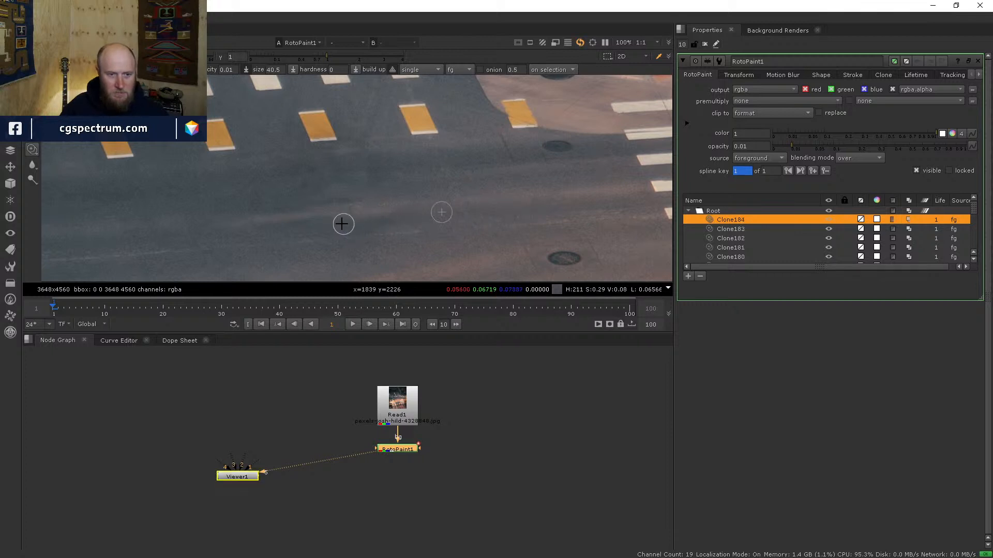
pyautogui.click(328, 218)
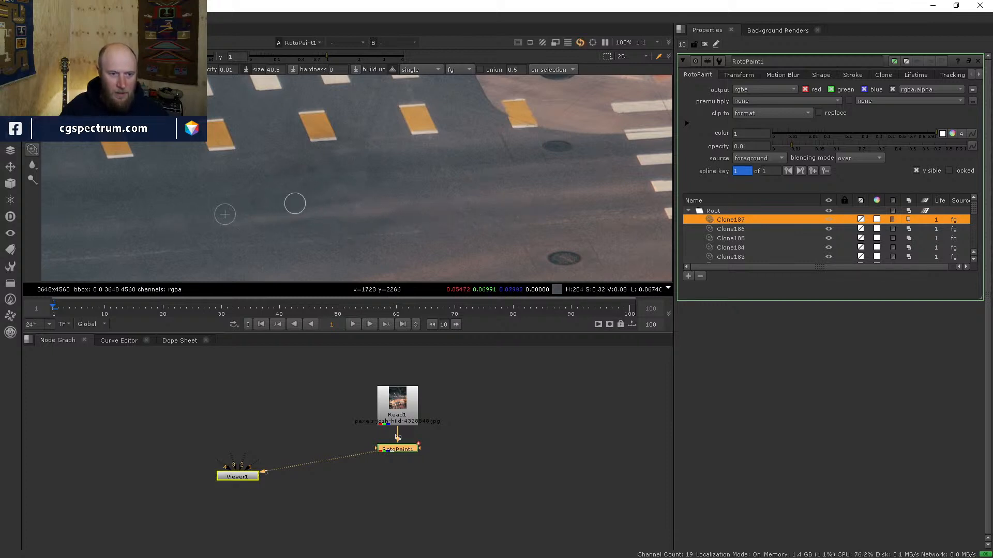
# Step: Clone the darker asphalt left of the patch over its left and central areas with faint dabs
pyautogui.click(295, 203)
pyautogui.click(343, 195)
pyautogui.click(365, 199)
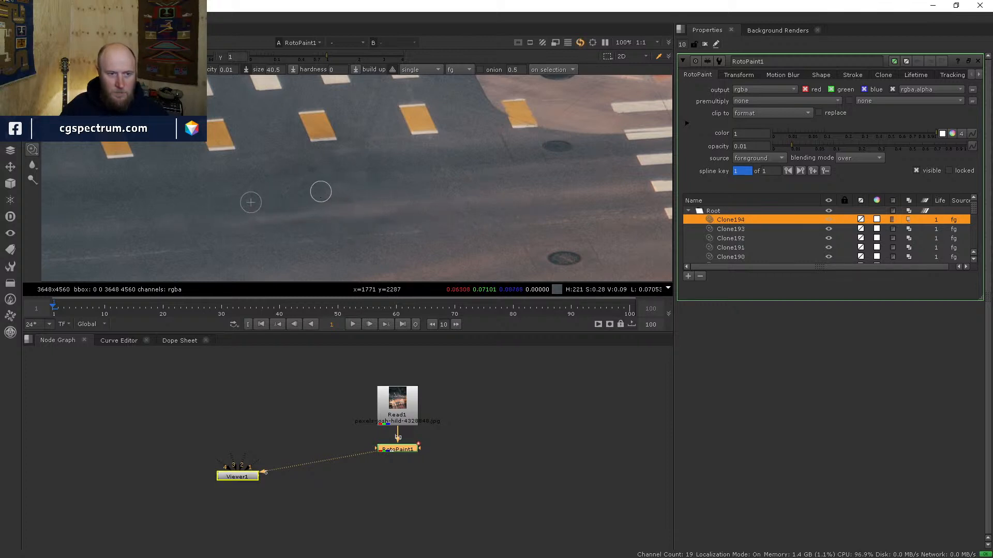
pyautogui.click(321, 192)
pyautogui.click(321, 173)
pyautogui.click(346, 212)
pyautogui.click(370, 210)
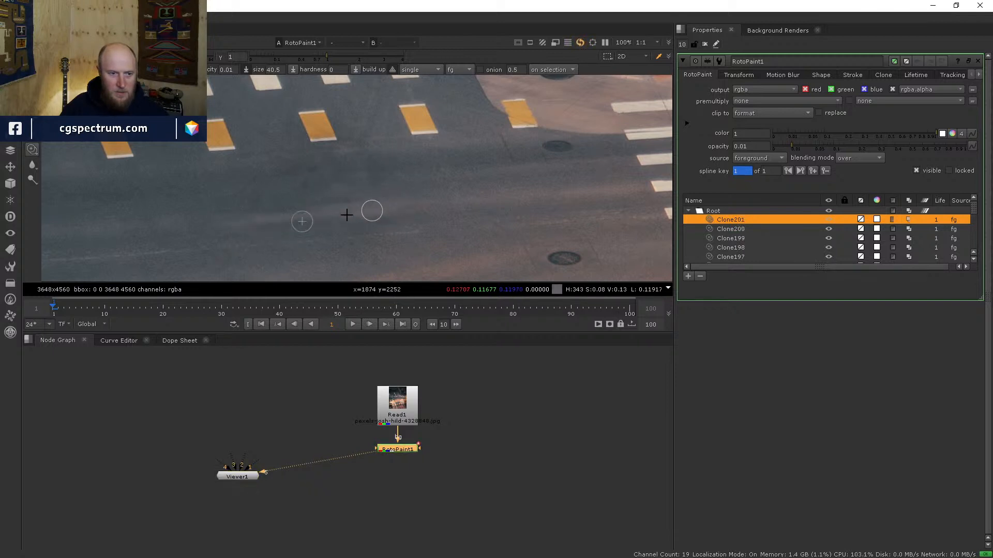
# Step: Resample the road to the right of the patch and blend its tone across the patched asphalt
pyautogui.click(410, 213)
pyautogui.click(527, 212)
pyautogui.click(551, 172)
pyautogui.click(440, 184)
pyautogui.click(387, 207)
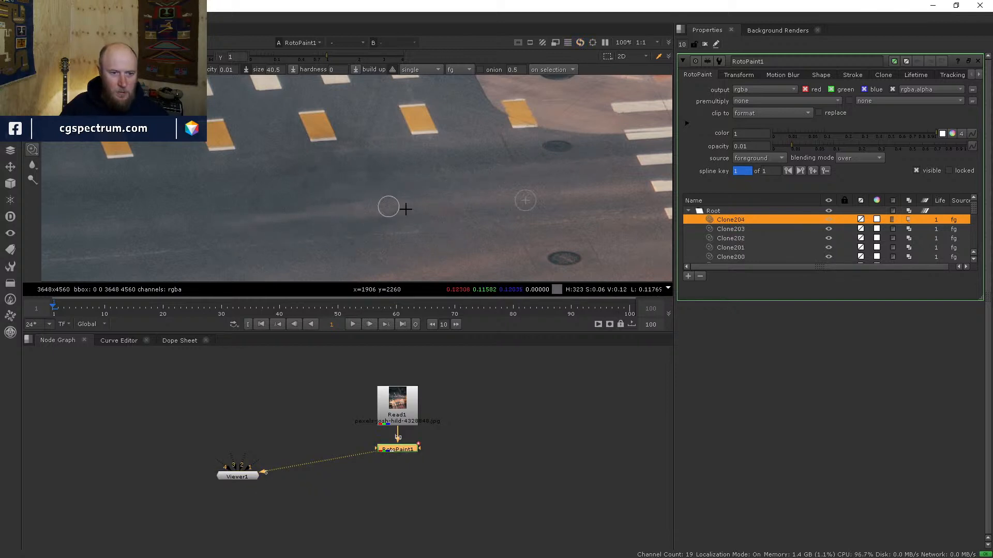
pyautogui.click(421, 213)
pyautogui.click(319, 228)
# Step: Soften the remaining uneven spots in the patched asphalt with close-up, low-opacity clone dabs
pyautogui.scroll(-2, 284, 279)
pyautogui.scroll(-3, 287, 255)
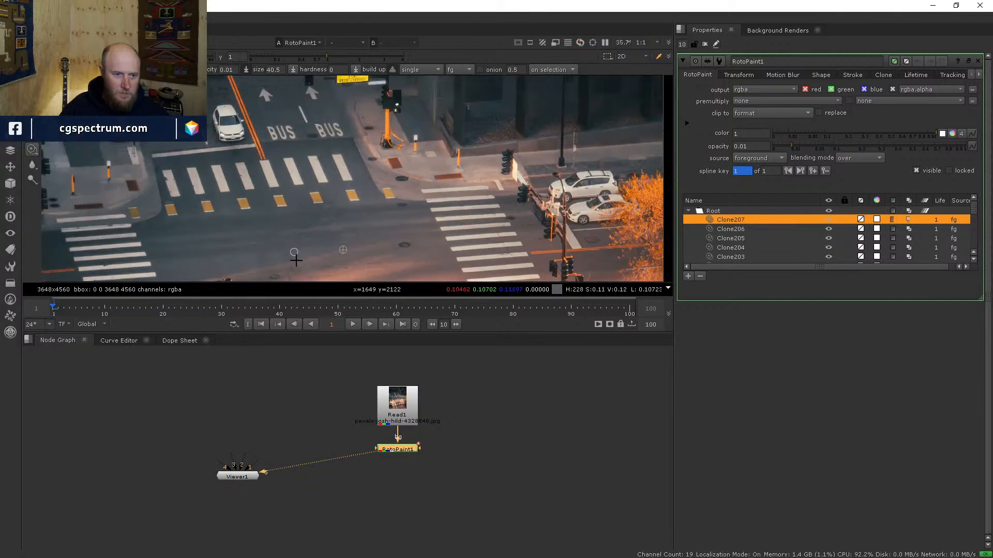
pyautogui.scroll(2, 349, 229)
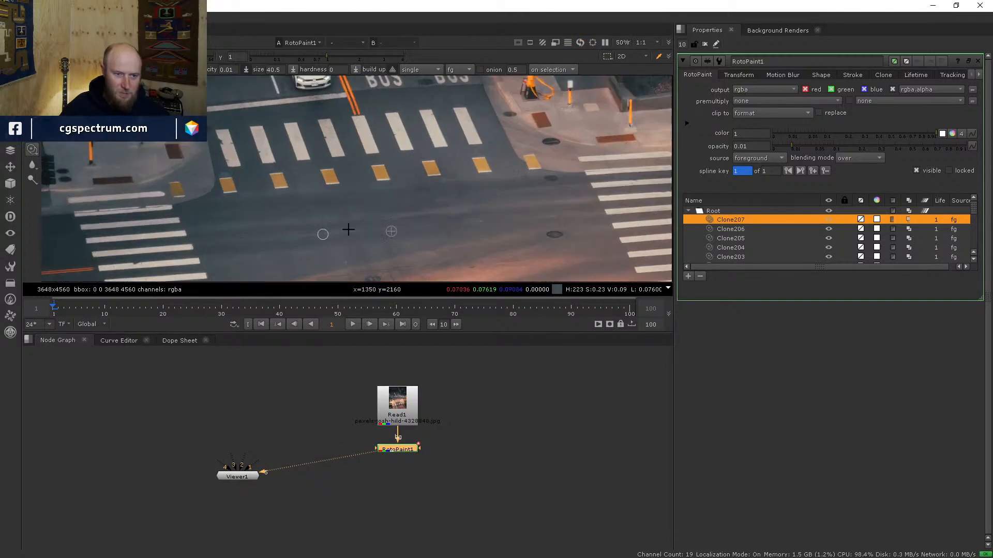
pyautogui.scroll(5, 478, 201)
pyautogui.click(300, 196)
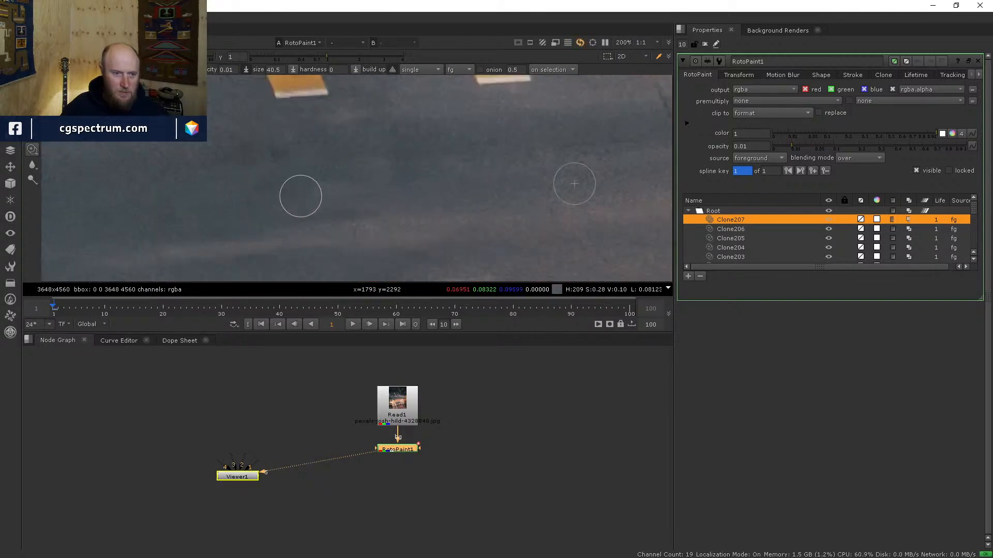
pyautogui.click(377, 178)
pyautogui.click(361, 178)
pyautogui.click(346, 180)
pyautogui.click(362, 191)
pyautogui.click(390, 184)
pyautogui.click(267, 205)
# Step: Examine the cleaned road patch within the whole intersection, both enlarged and at a distance
pyautogui.scroll(-5, 273, 211)
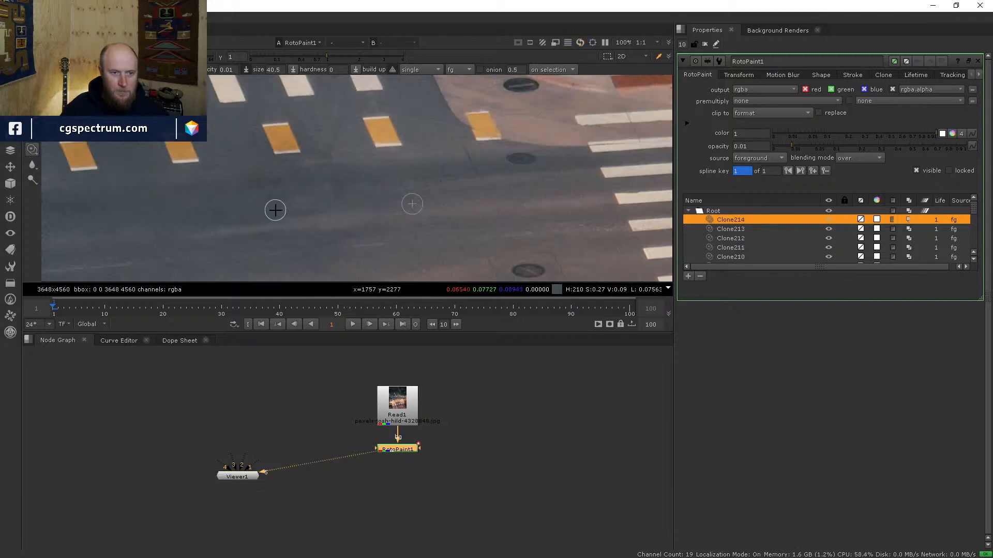
pyautogui.scroll(-3, 258, 232)
pyautogui.scroll(2, 267, 237)
pyautogui.press('space')
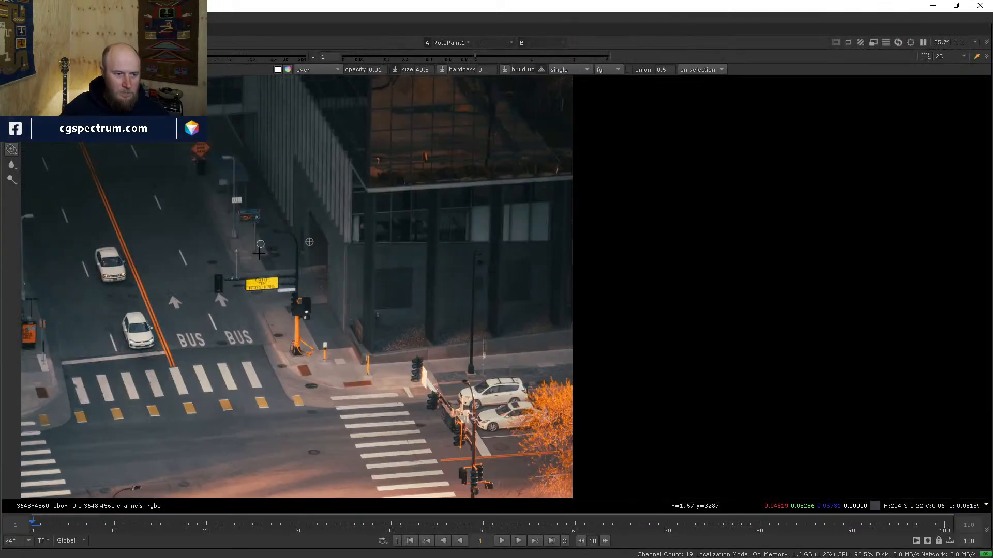
pyautogui.press('space')
pyautogui.scroll(-1, 280, 275)
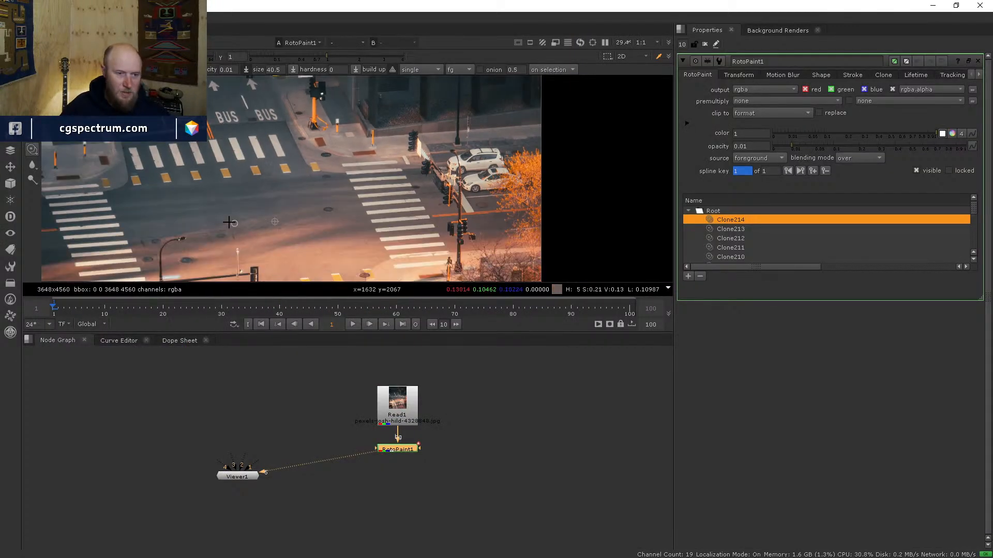
pyautogui.scroll(2, 213, 253)
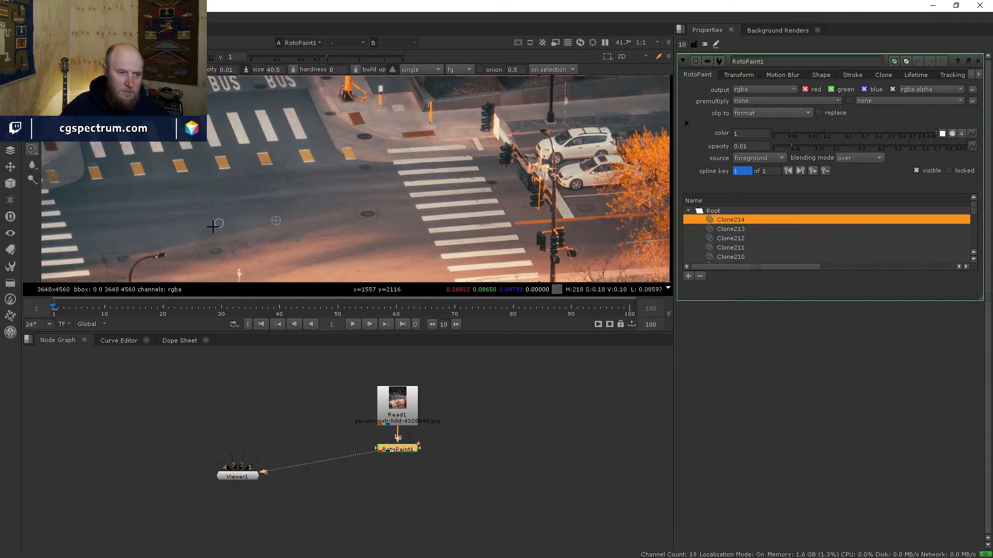
pyautogui.scroll(-2, 225, 238)
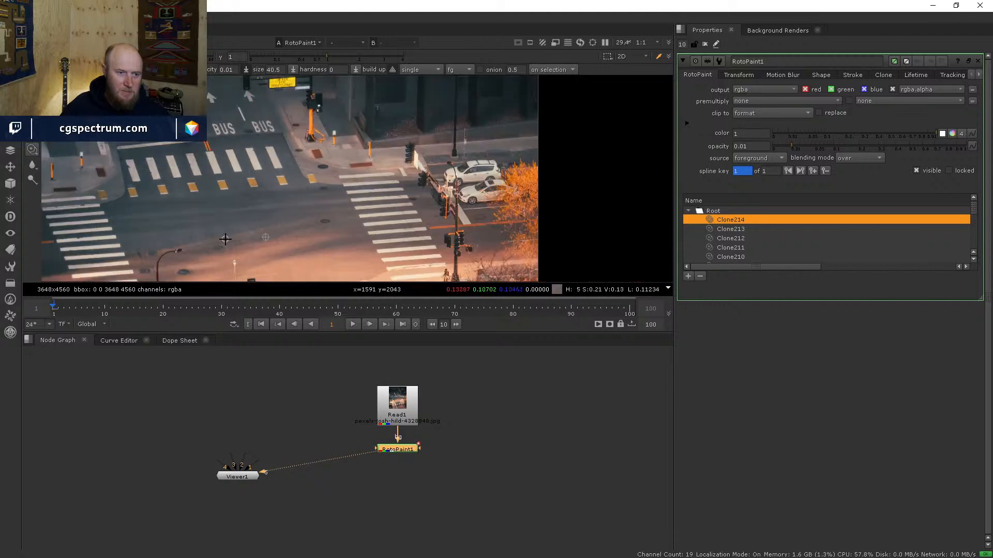
pyautogui.scroll(-1, 213, 240)
# Step: Add a Write node below the RotoPaint1 node and connect its input to RotoPaint1
pyautogui.moveTo(481, 464); pyautogui.dragTo(515, 441, button='middle')
pyautogui.click(424, 469)
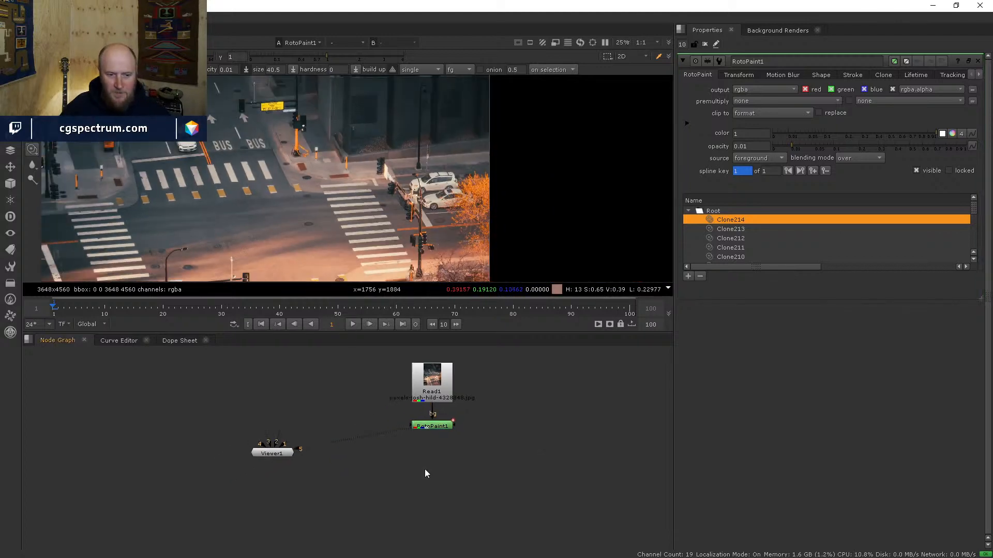
pyautogui.press('Tab')
pyautogui.write('writ')
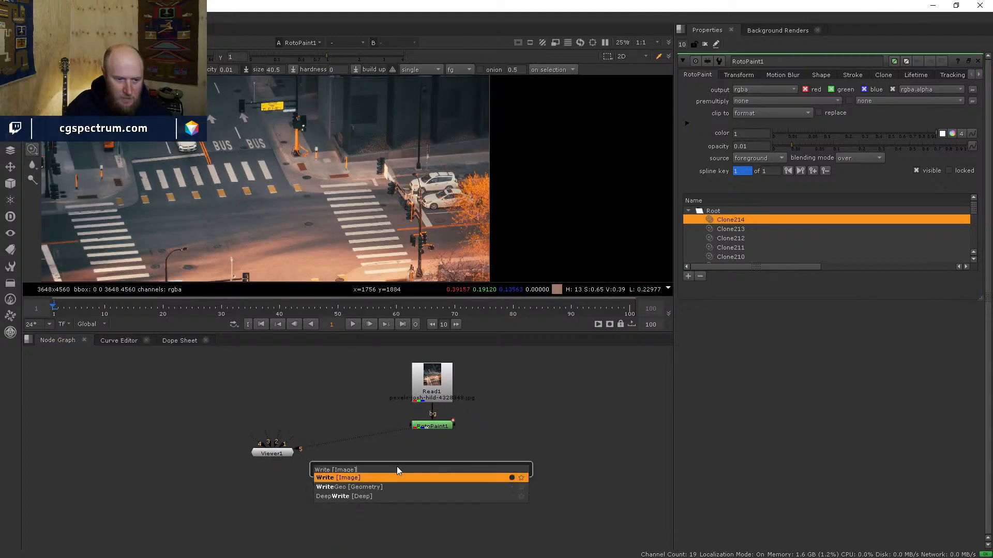
pyautogui.press('Return')
pyautogui.moveTo(420, 450); pyautogui.dragTo(437, 427)
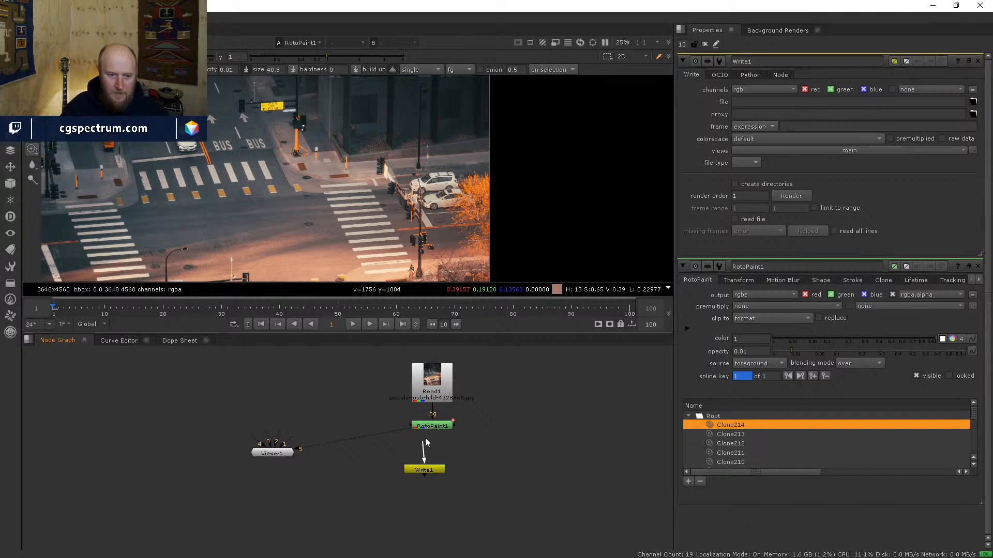
# Step: Copy the Read1 file path into Write1 and change the output file to D:/CGSPECTRUM/STREAM/IMAGE_SHOT/street_clean.jpg
pyautogui.doubleClick(432, 369)
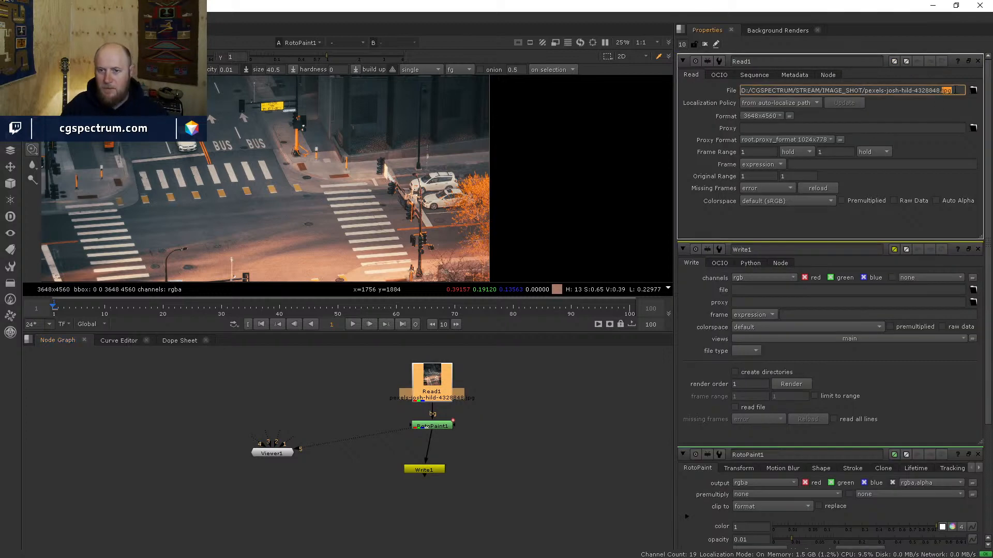
pyautogui.tripleClick(957, 90)
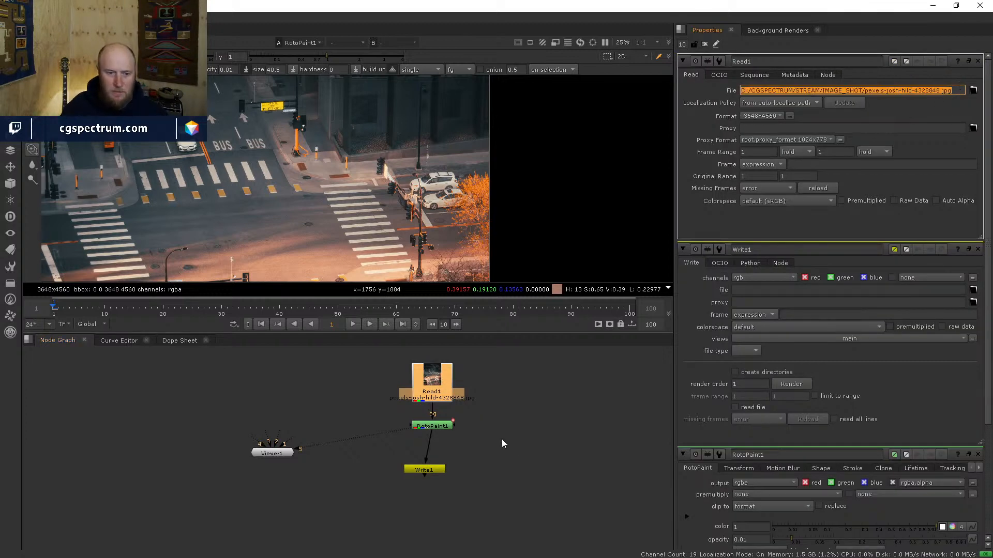
pyautogui.hotkey('ctrl', 'c')
pyautogui.doubleClick(424, 470)
pyautogui.click(868, 102)
pyautogui.hotkey('ctrl', 'v')
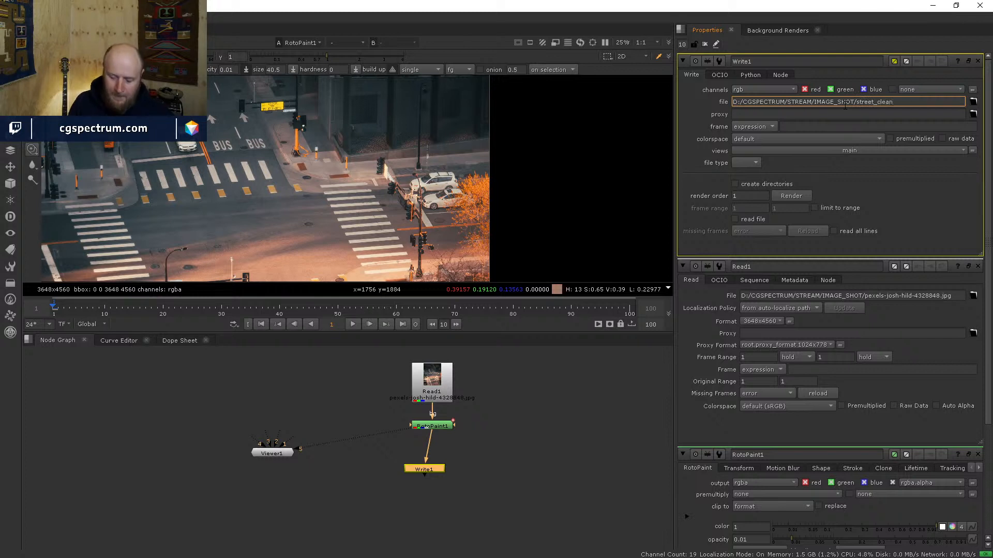
pyautogui.write('.jpg')
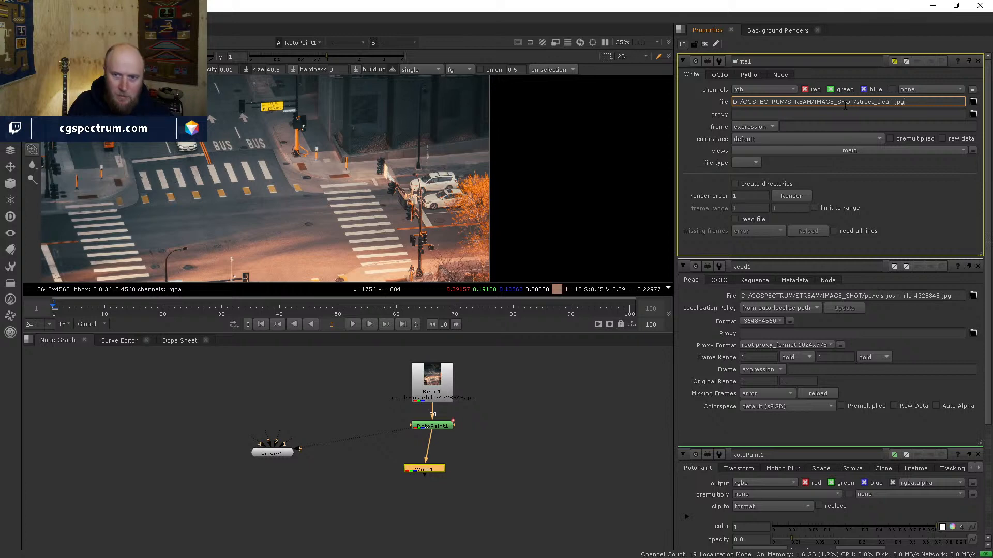
pyautogui.press('Return')
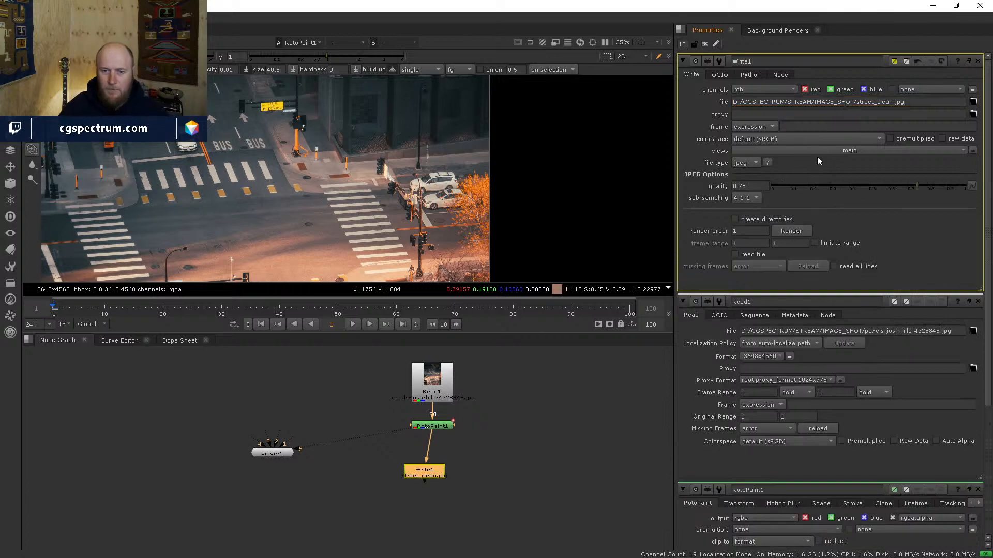
# Step: Render the Write1 output for frame range 1-1
pyautogui.click(797, 231)
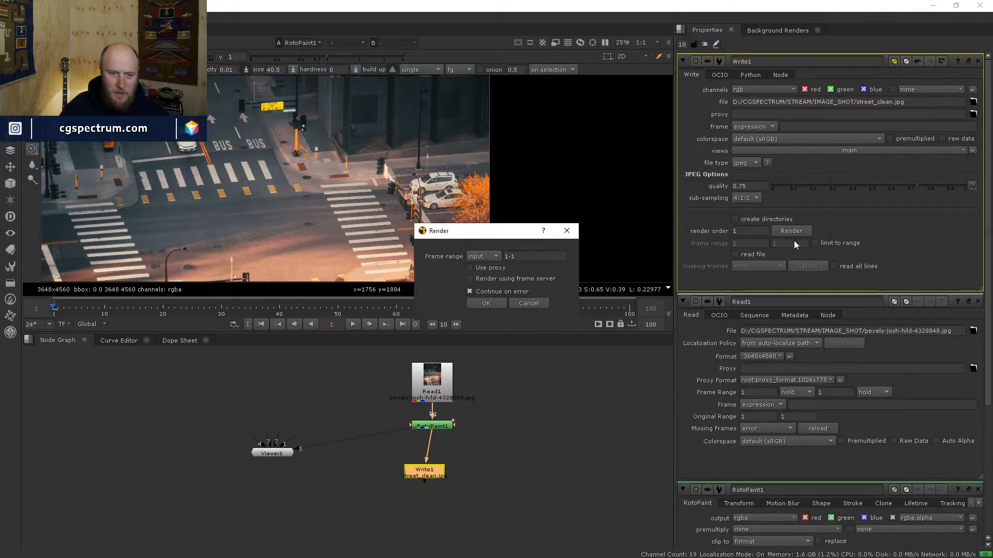
pyautogui.click(495, 306)
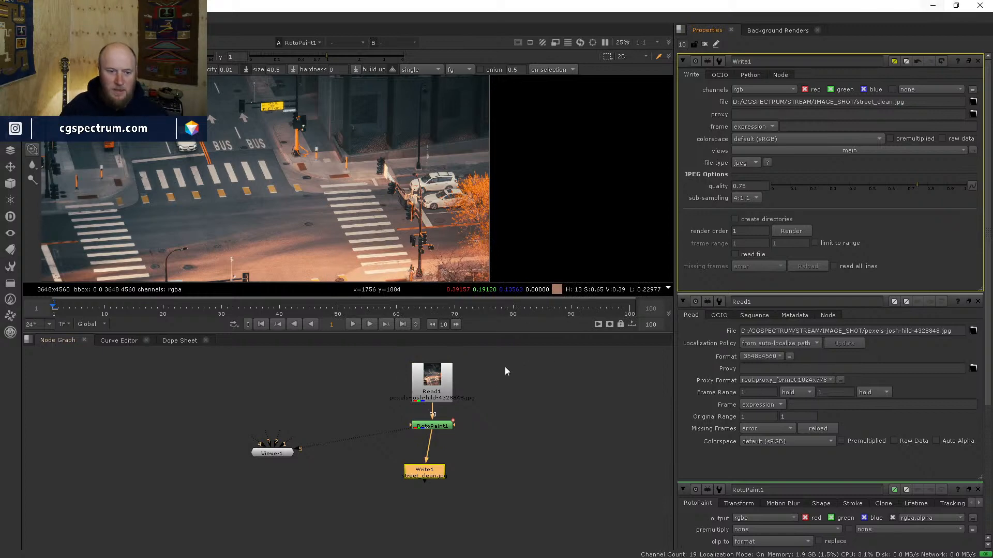
pyautogui.moveTo(506, 470); pyautogui.dragTo(482, 453, button='middle')
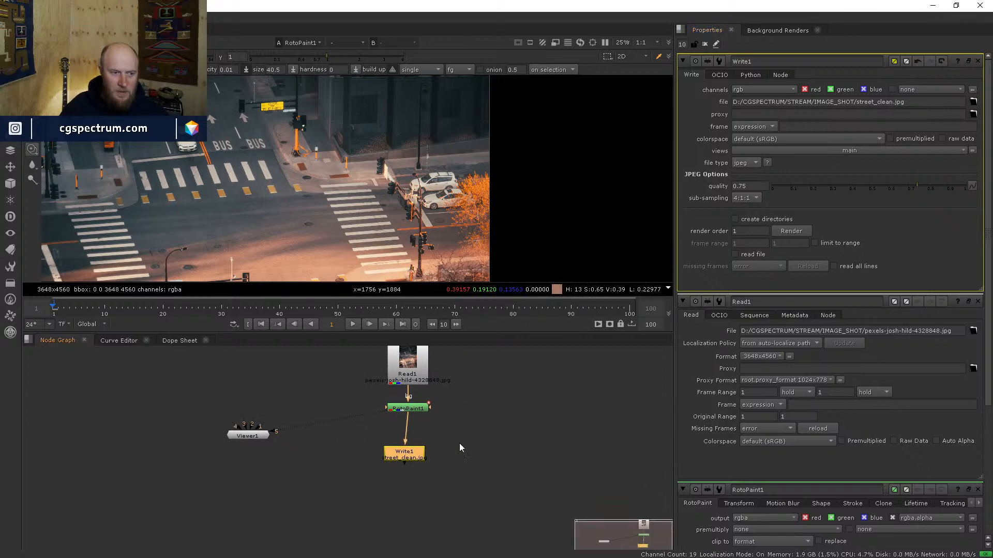
# Step: Switch to Houdini, set cam1's background image to street_clean.jpg, and scrub the timeline to frame 58
pyautogui.click(932, 6)
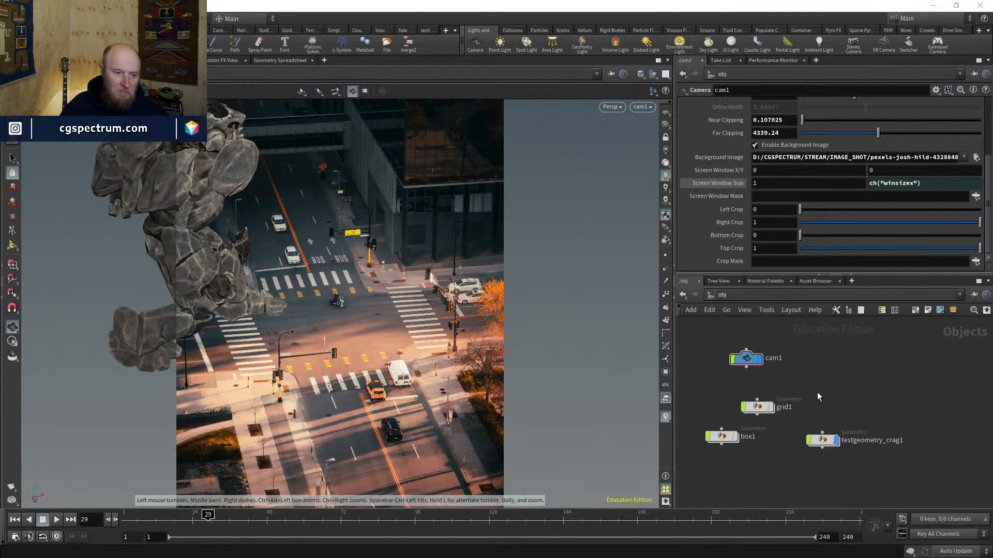
pyautogui.click(746, 358)
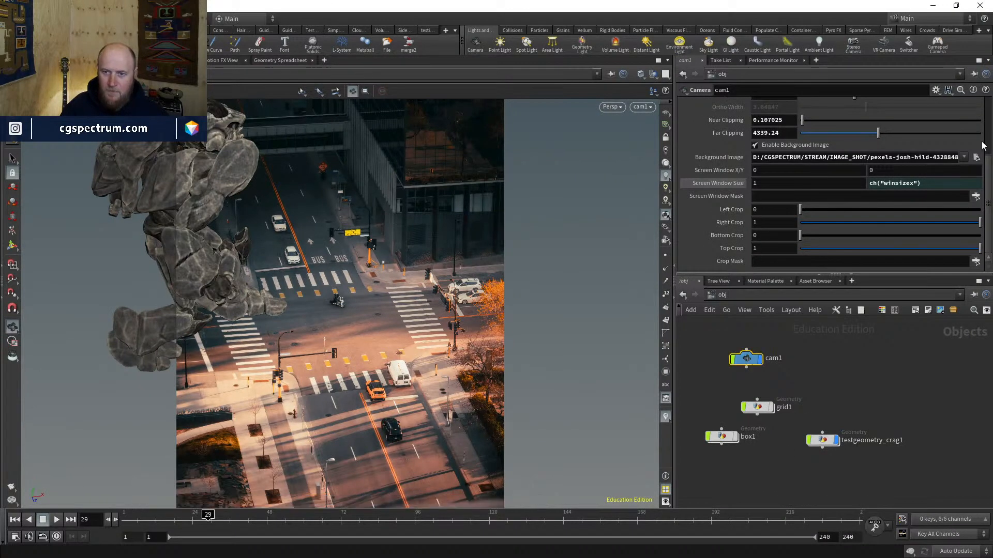
pyautogui.click(976, 158)
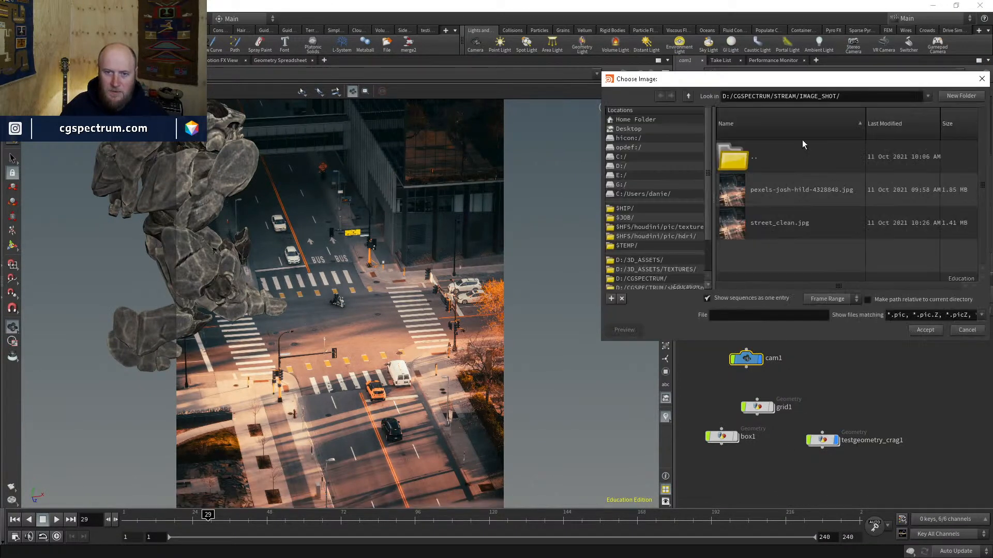
pyautogui.click(788, 230)
pyautogui.click(925, 331)
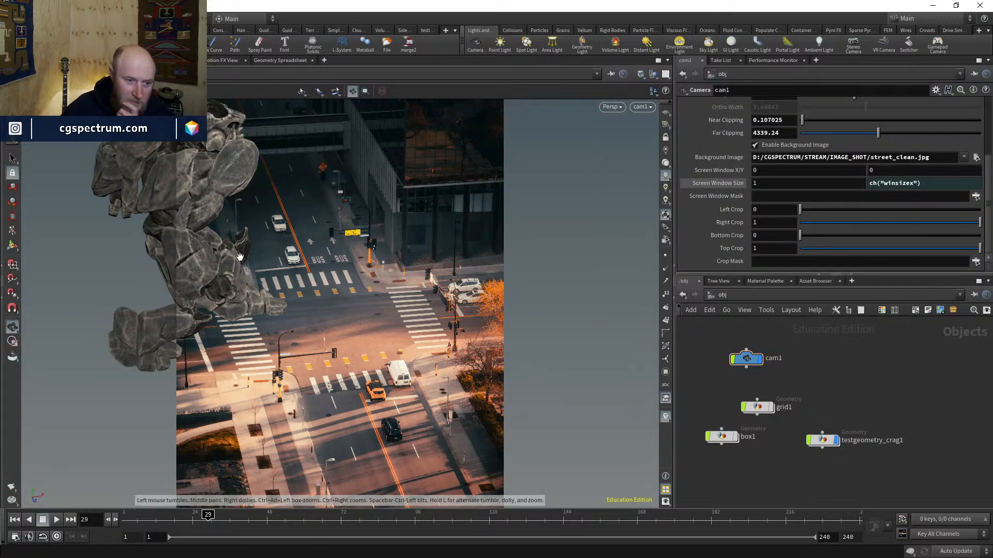
pyautogui.click(219, 516)
pyautogui.moveTo(219, 516); pyautogui.dragTo(297, 515)
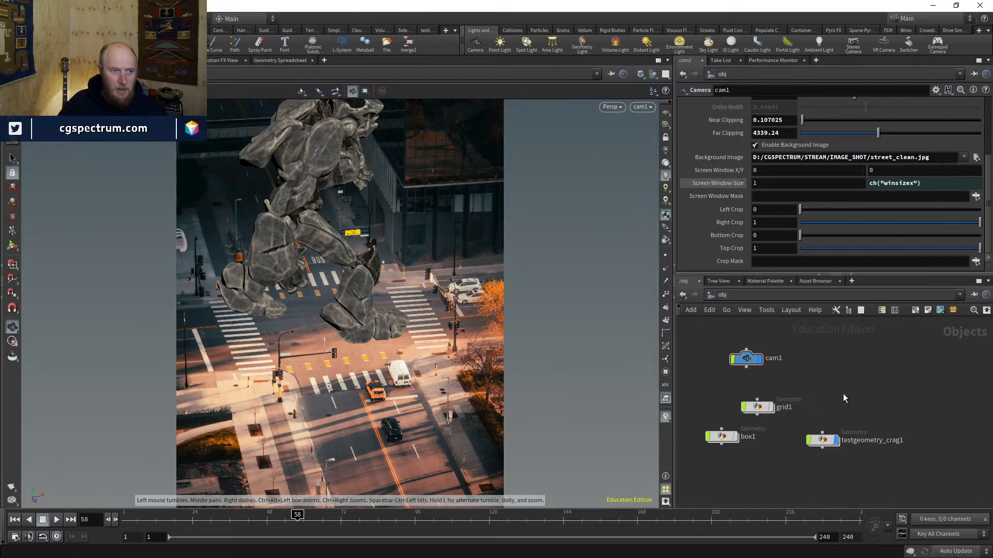
# Step: Save the scene as STREET_SCENE in the D:/CGSPECTRUM/STREAM/IMAGE_SHOT folder
pyautogui.click(11, 18)
pyautogui.click(26, 79)
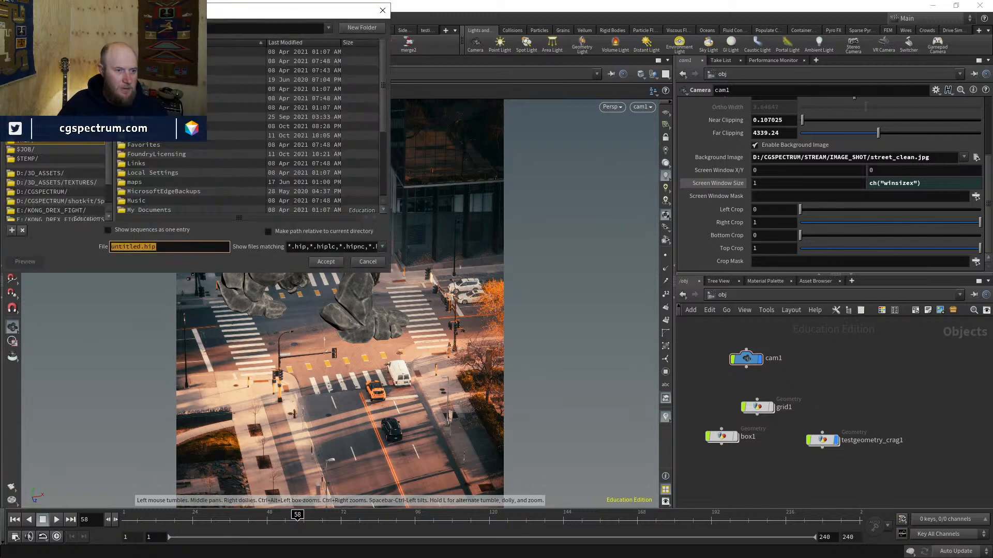
pyautogui.moveTo(209, 14); pyautogui.dragTo(706, 178)
pyautogui.click(534, 359)
pyautogui.doubleClick(636, 351)
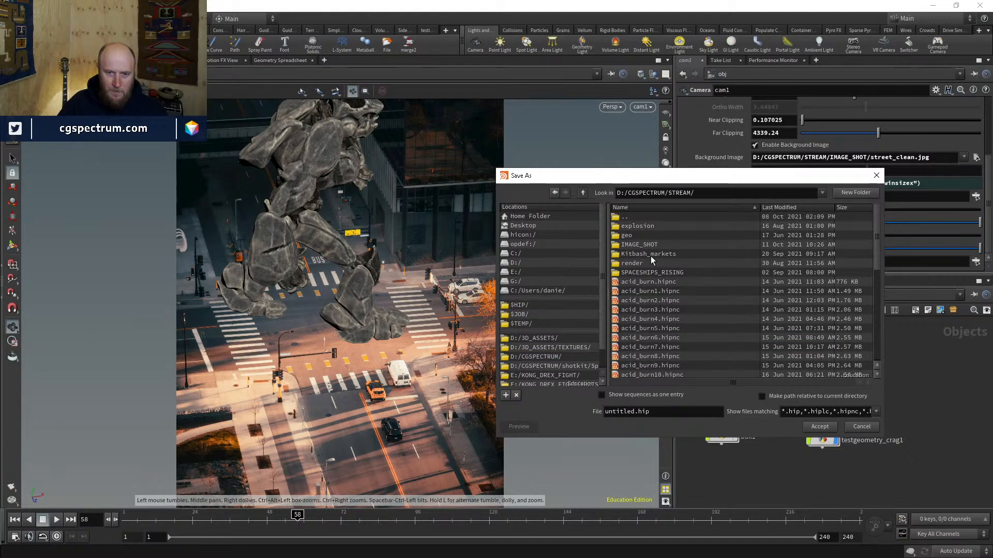
pyautogui.doubleClick(639, 245)
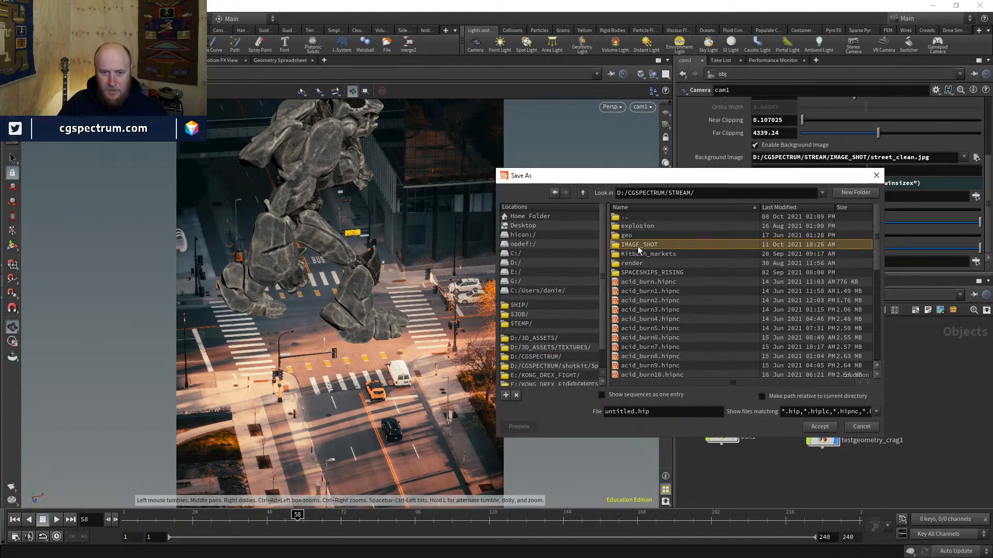
pyautogui.click(635, 412)
pyautogui.doubleClick(635, 411)
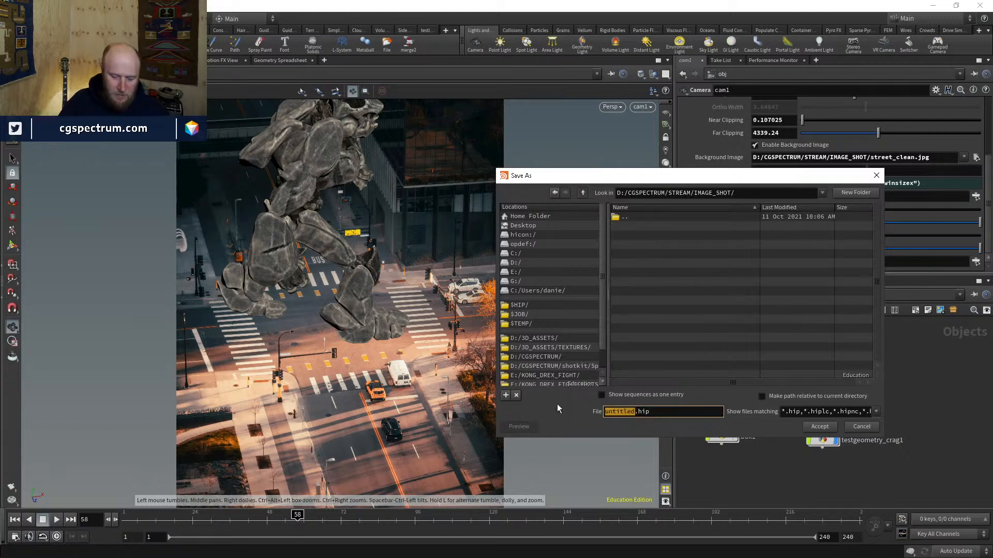
pyautogui.write('STREE')
pyautogui.write('T_SCENE')
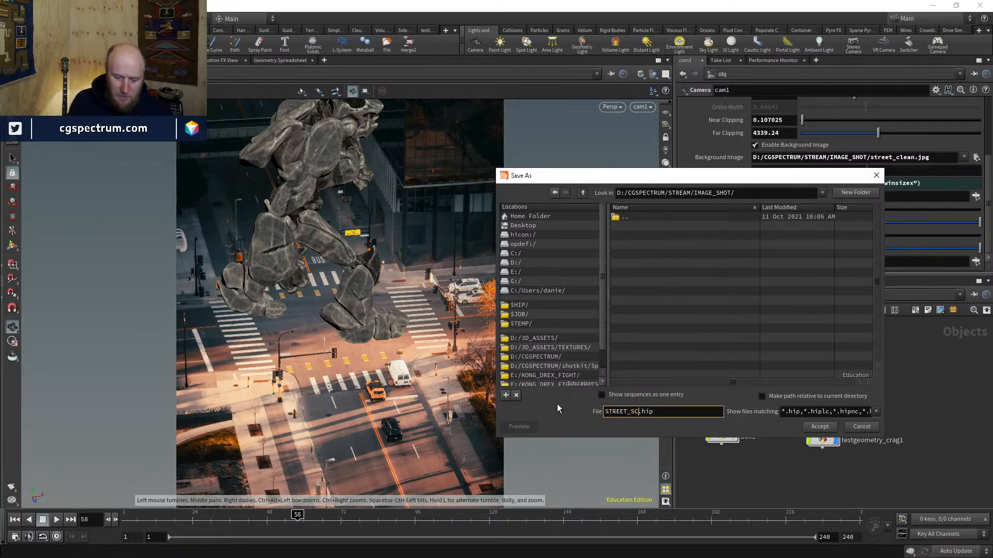
pyautogui.press('Return')
# Step: Zoom cam1 in on the sidewalk with the fire hydrant by setting Screen Window Size to 0.3 and Screen Window X/Y to -0.2 and -0.3
pyautogui.moveTo(828, 403); pyautogui.dragTo(807, 408, button='middle')
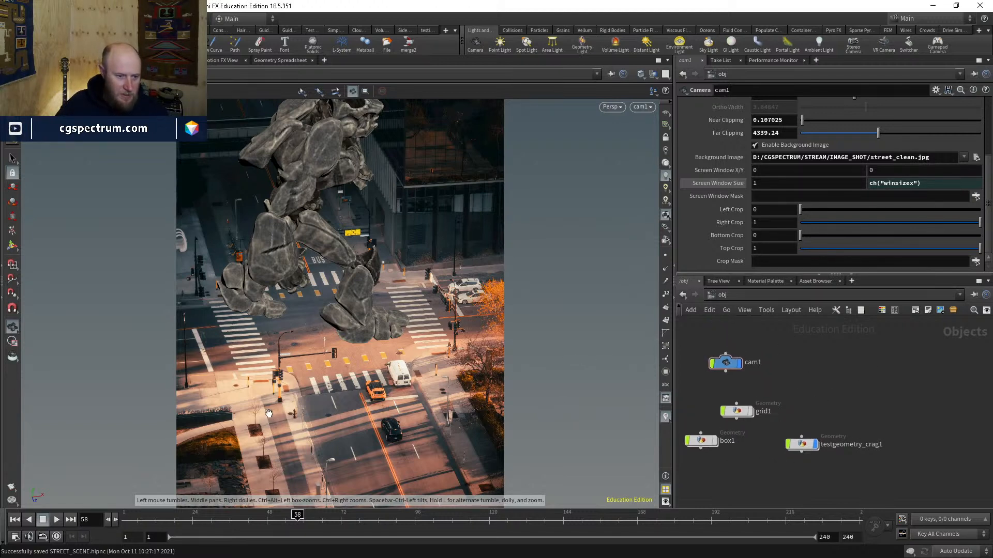
pyautogui.click(725, 363)
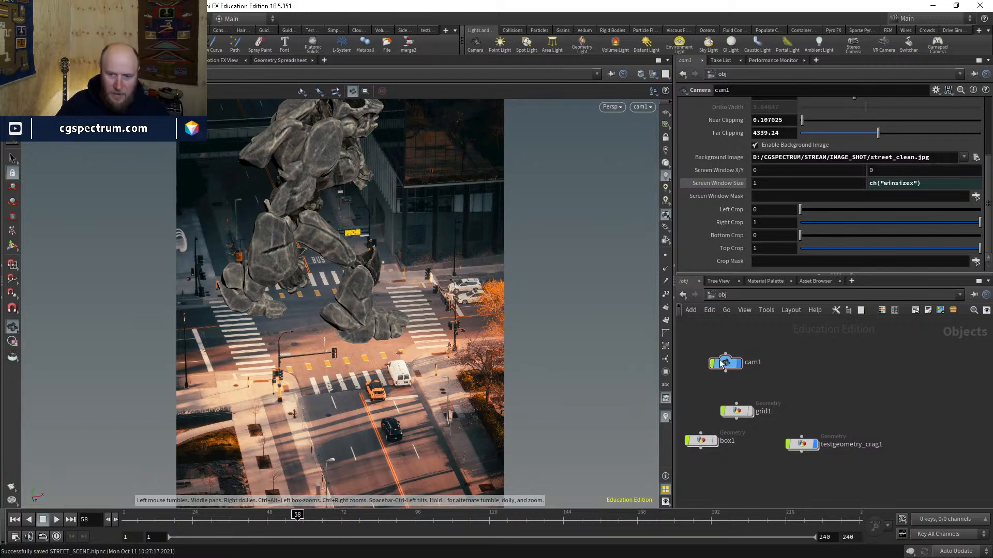
pyautogui.moveTo(792, 191); pyautogui.dragTo(879, 172, button='middle')
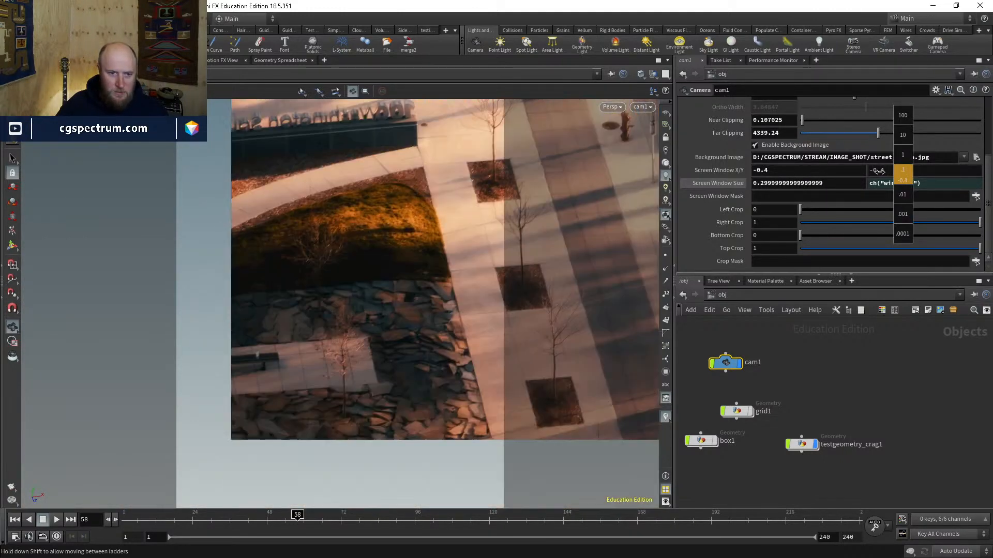
pyautogui.moveTo(807, 170); pyautogui.dragTo(908, 174, button='middle')
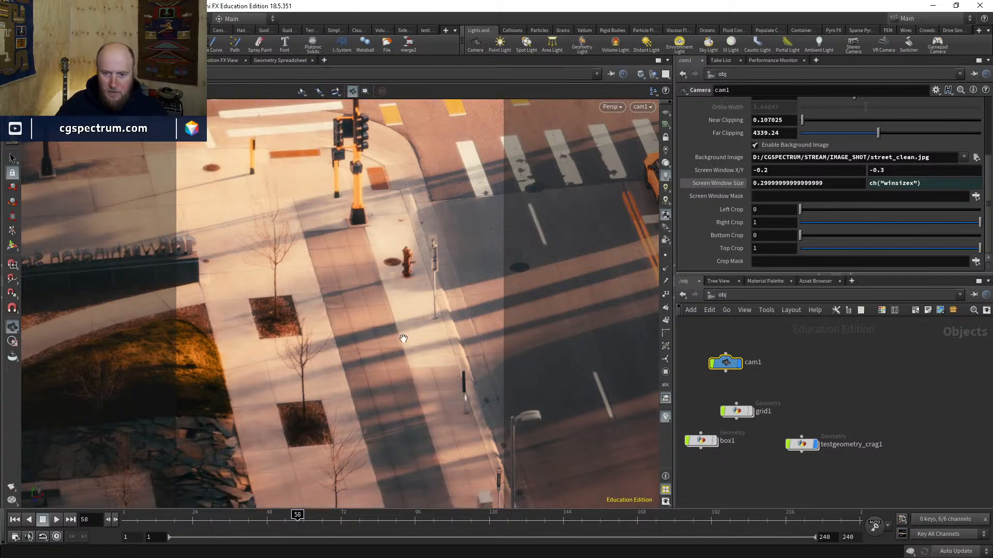
pyautogui.moveTo(787, 382); pyautogui.dragTo(813, 395, button='middle')
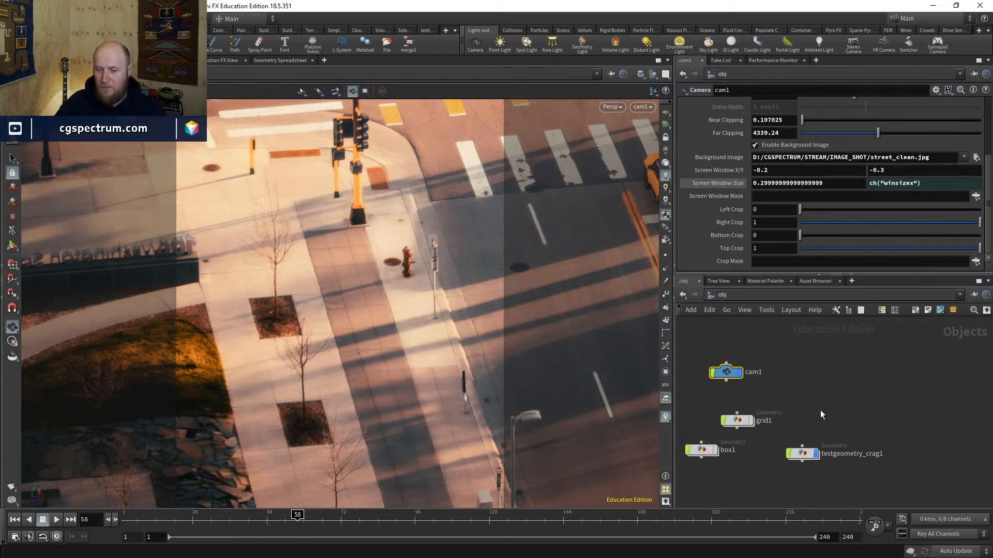
pyautogui.press('Tab')
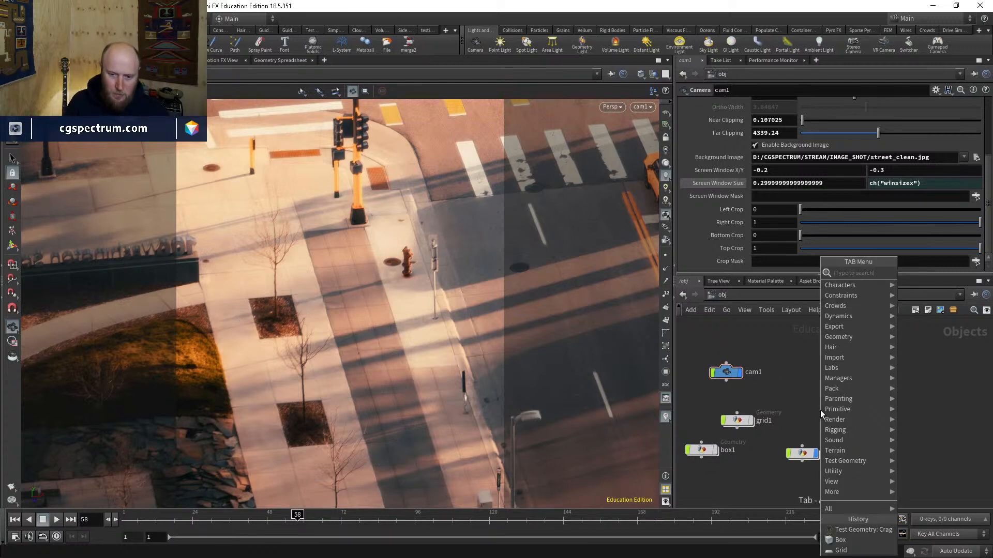
pyautogui.press('Escape')
# Step: Inside box1, set the box size to 1, 1, 1 and reset its center to 0, 0, 0
pyautogui.click(715, 449)
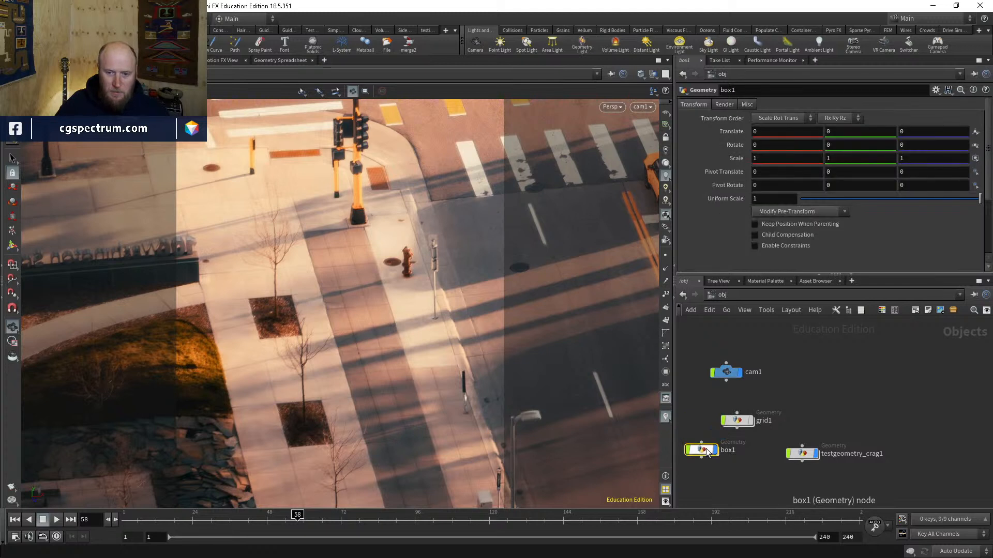
pyautogui.doubleClick(707, 449)
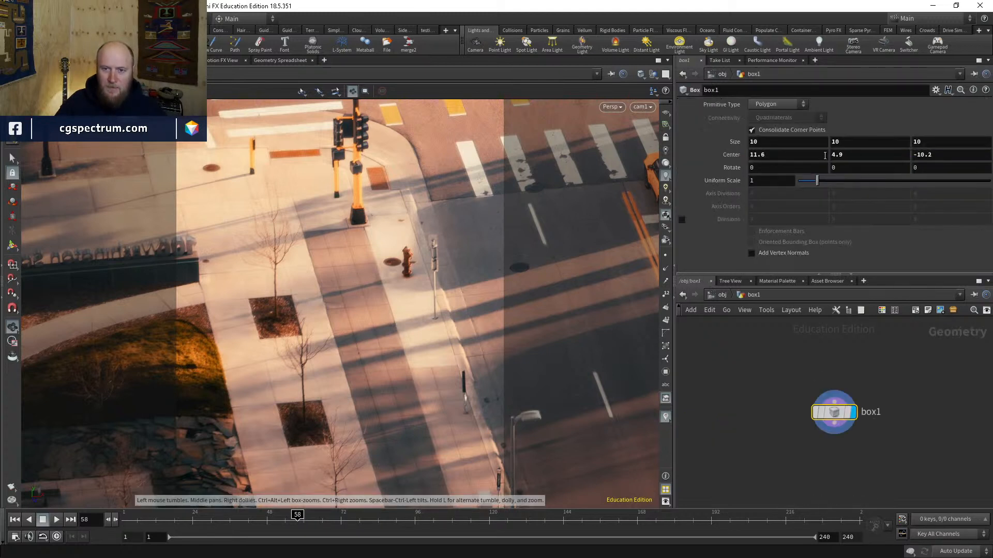
pyautogui.doubleClick(771, 141)
pyautogui.write('1')
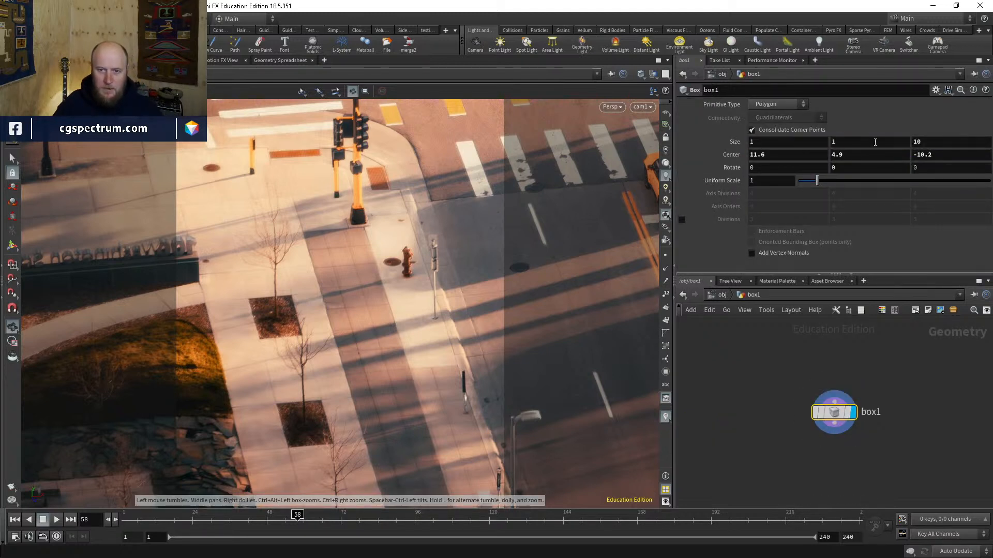
pyautogui.keyDown('ctrl'); pyautogui.middleClick(942, 142); pyautogui.keyUp('ctrl')
pyautogui.keyDown('ctrl'); pyautogui.middleClick(767, 155); pyautogui.keyUp('ctrl')
pyautogui.keyDown('ctrl'); pyautogui.middleClick(862, 156); pyautogui.keyUp('ctrl')
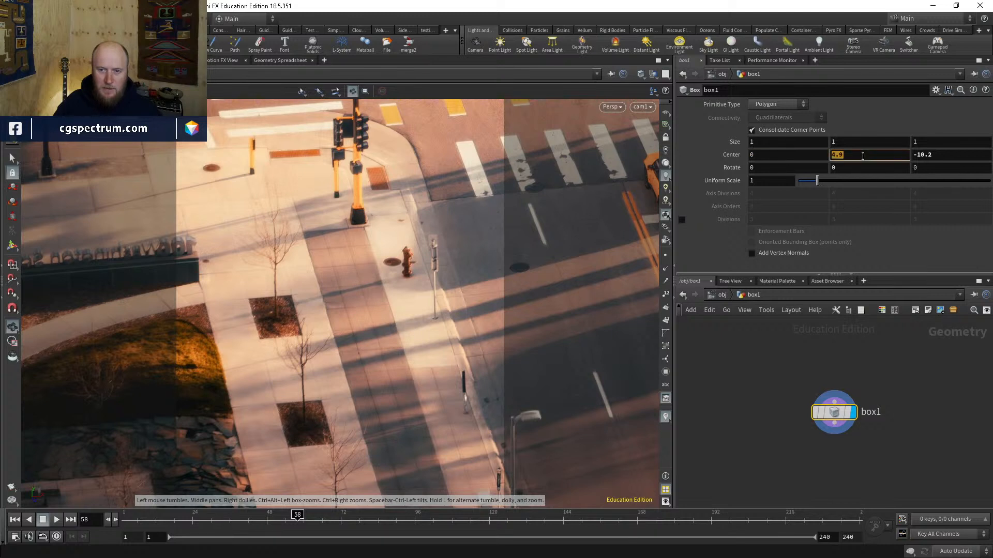
pyautogui.keyDown('ctrl'); pyautogui.middleClick(936, 156); pyautogui.keyUp('ctrl')
# Step: Move the box away from the crag to a center of about -6.19, 0, 4.92 and look through cam1
pyautogui.moveTo(765, 157); pyautogui.dragTo(756, 161, button='middle')
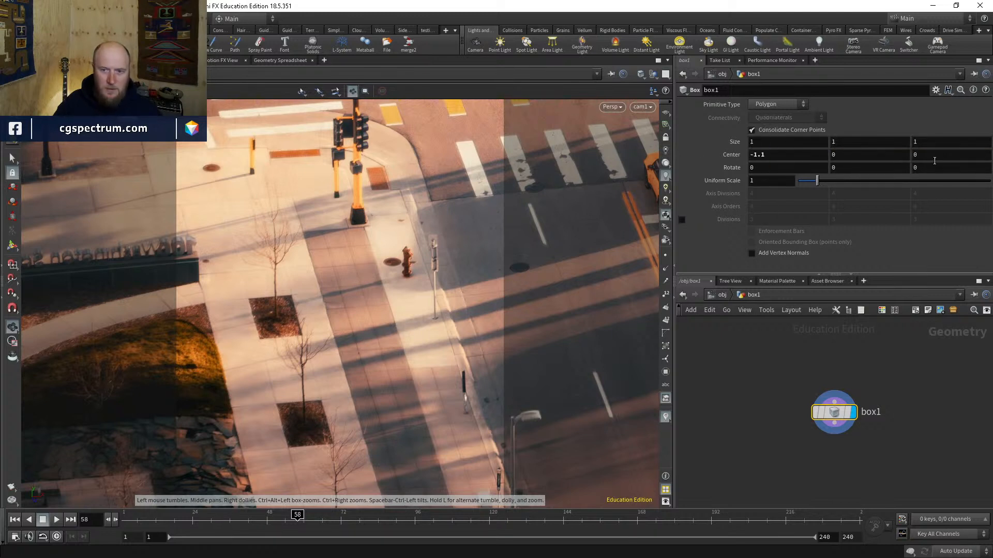
pyautogui.moveTo(935, 161)
pyautogui.mouseDown(button='middle')
pyautogui.moveTo(879, 151)
pyautogui.moveTo(944, 158)
pyautogui.mouseUp(button='middle')
pyautogui.moveTo(855, 371); pyautogui.dragTo(831, 399, button='middle')
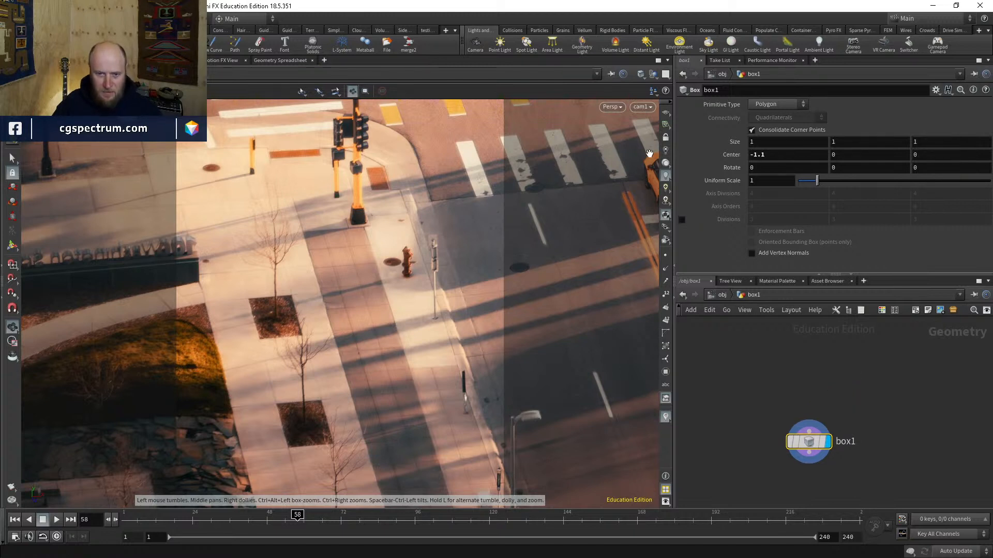
pyautogui.moveTo(439, 297)
pyautogui.mouseDown()
pyautogui.moveTo(432, 306)
pyautogui.moveTo(446, 289)
pyautogui.mouseUp()
pyautogui.press('Return')
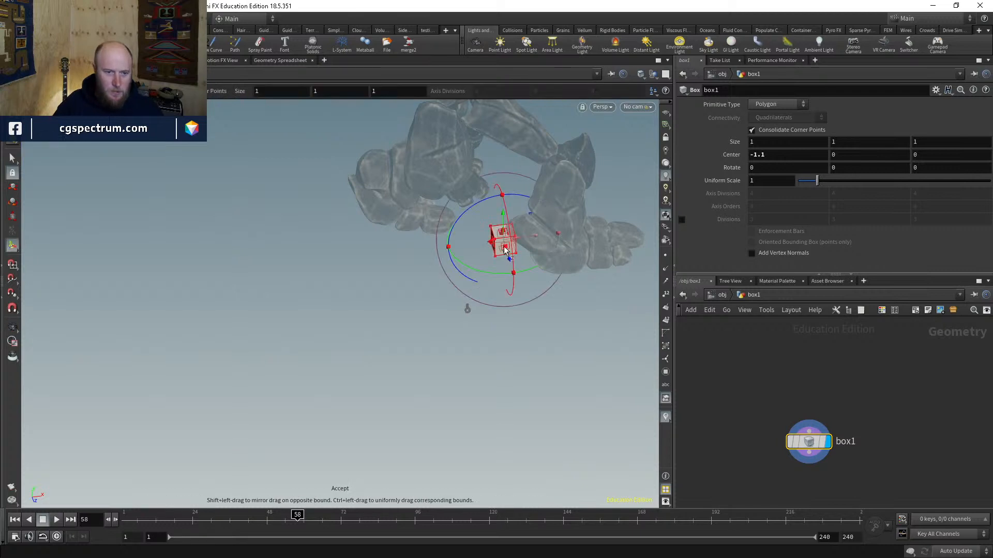
pyautogui.moveTo(527, 239); pyautogui.dragTo(424, 338)
pyautogui.click(637, 107)
pyautogui.click(642, 155)
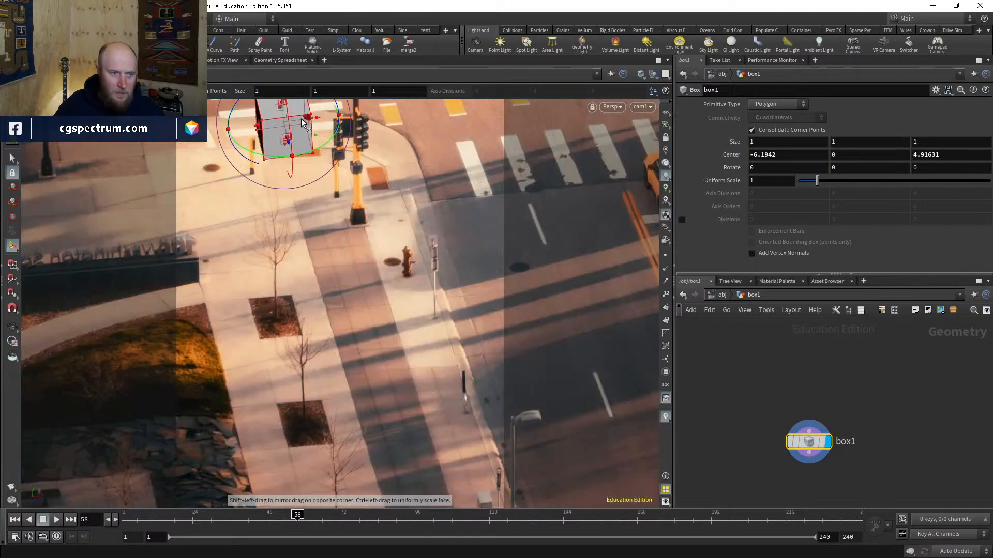
# Step: Place the box near the fire hydrant at center X -4.4942 and Z 9.41631, and reduce its X and Z size to 0.3
pyautogui.moveTo(919, 155); pyautogui.dragTo(977, 158, button='middle')
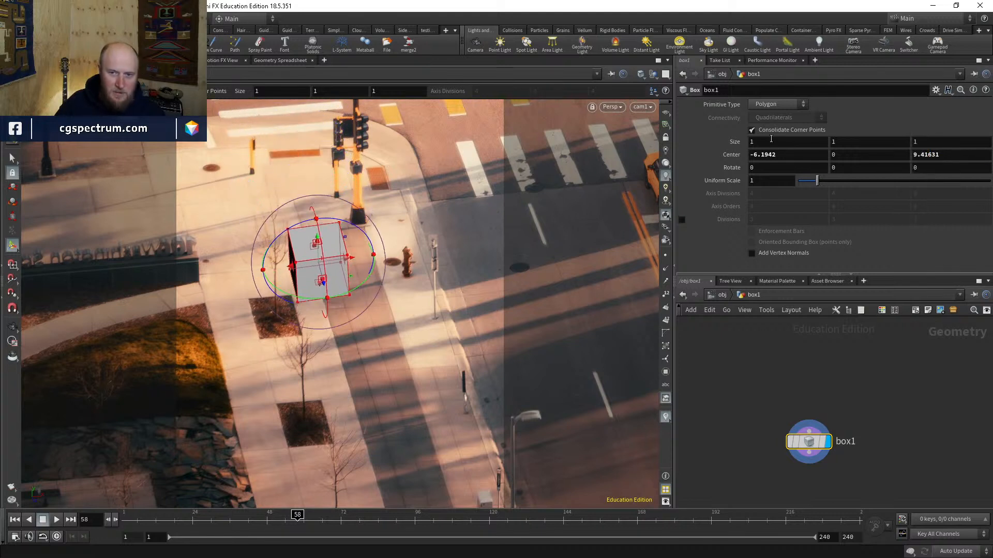
pyautogui.moveTo(782, 155); pyautogui.dragTo(943, 155, button='middle')
pyautogui.moveTo(767, 143); pyautogui.dragTo(726, 145, button='middle')
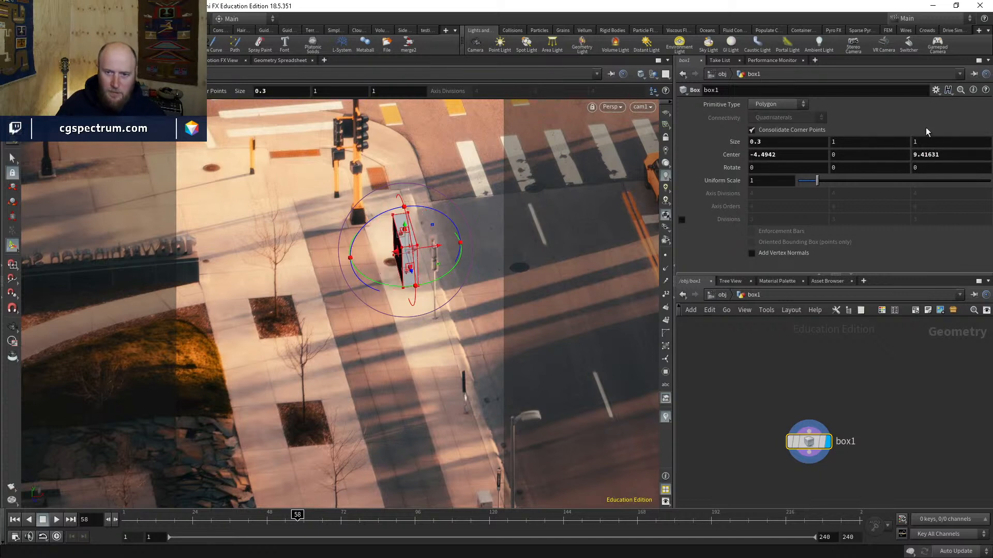
pyautogui.moveTo(945, 140); pyautogui.dragTo(902, 143, button='middle')
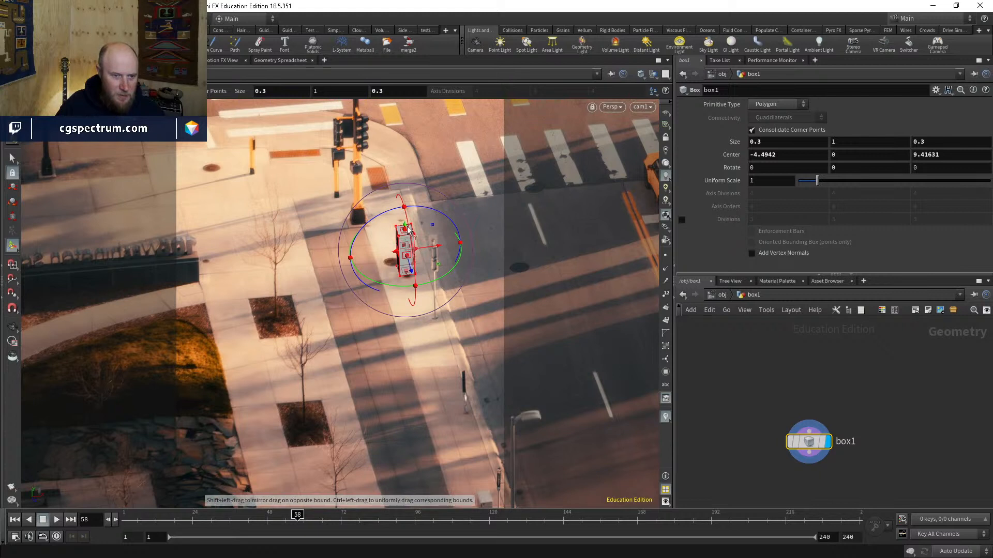
# Step: Try a center Y of 0.5 on the box and return it to 0
pyautogui.click(843, 154)
pyautogui.write('0.5')
pyautogui.press('Return')
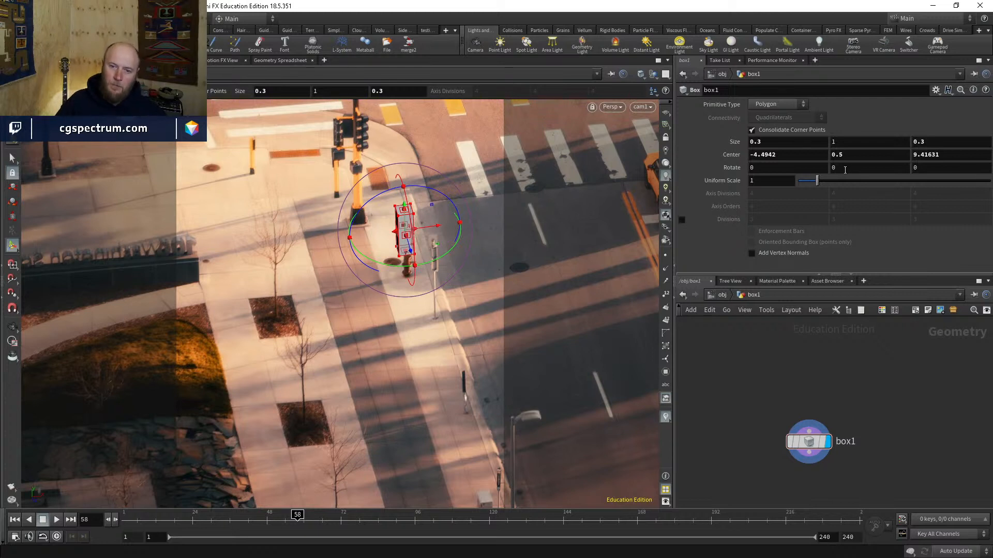
pyautogui.doubleClick(853, 155)
pyautogui.write('0')
pyautogui.press('Return')
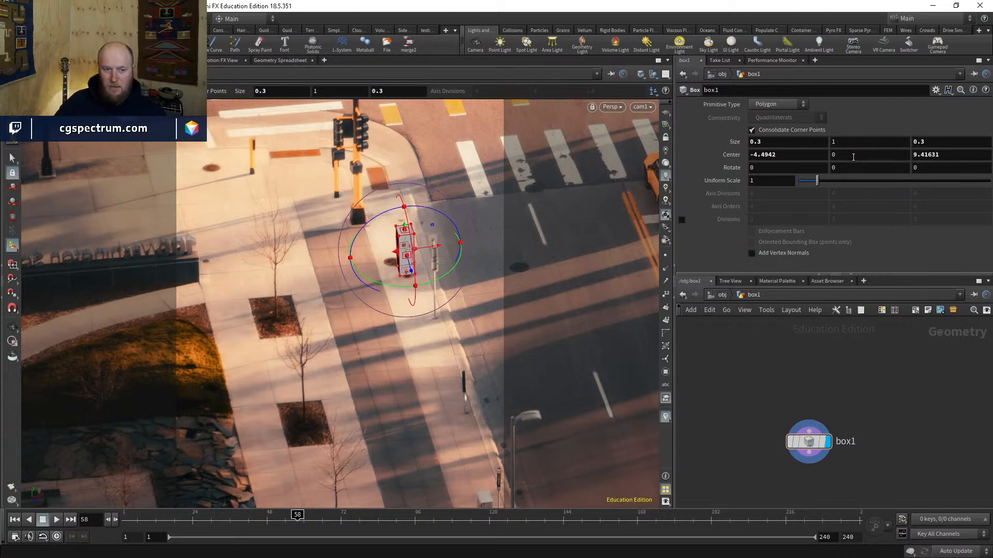
# Step: Show the reference grid around the framed box, raise its center Y to 0.5, and look through cam1 again
pyautogui.hotkey('space', 'g')
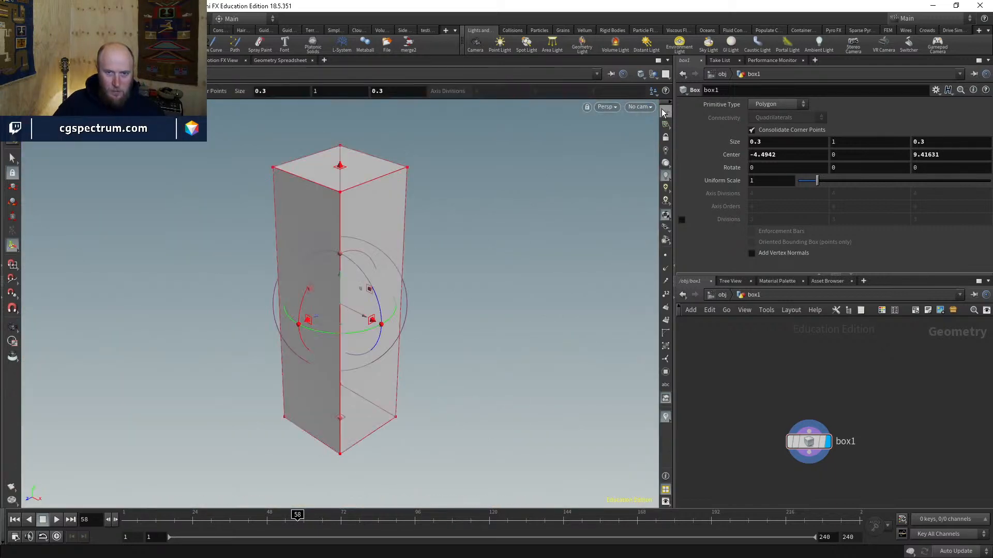
pyautogui.click(665, 112)
pyautogui.keyDown('alt'); pyautogui.moveTo(456, 277); pyautogui.dragTo(524, 223); pyautogui.keyUp('alt')
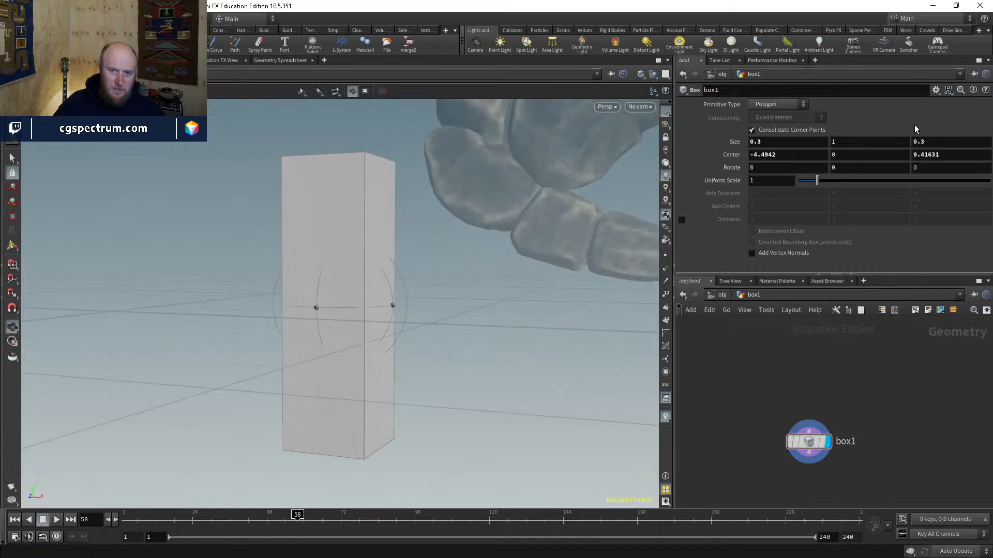
pyautogui.click(876, 153)
pyautogui.write('0.5')
pyautogui.press('Return')
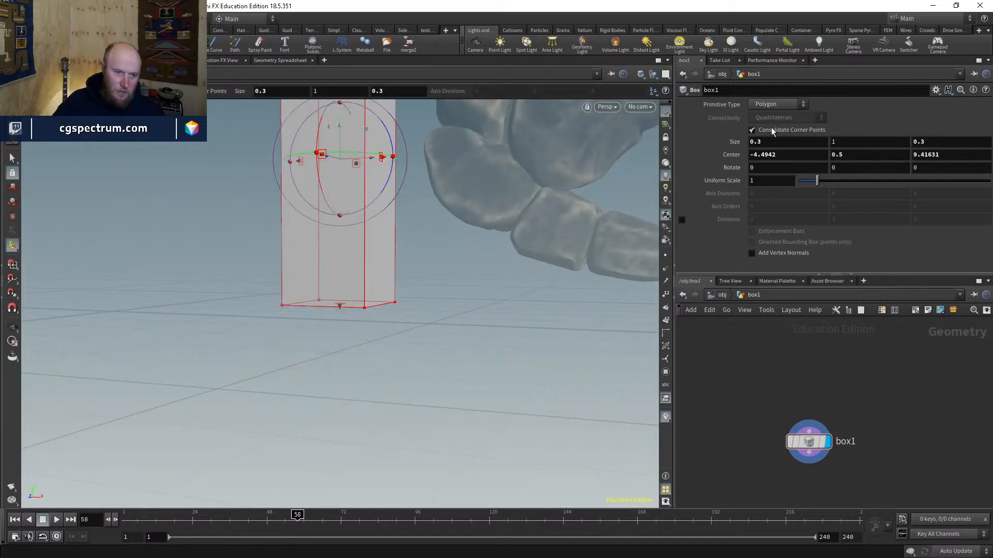
pyautogui.click(641, 107)
pyautogui.click(649, 150)
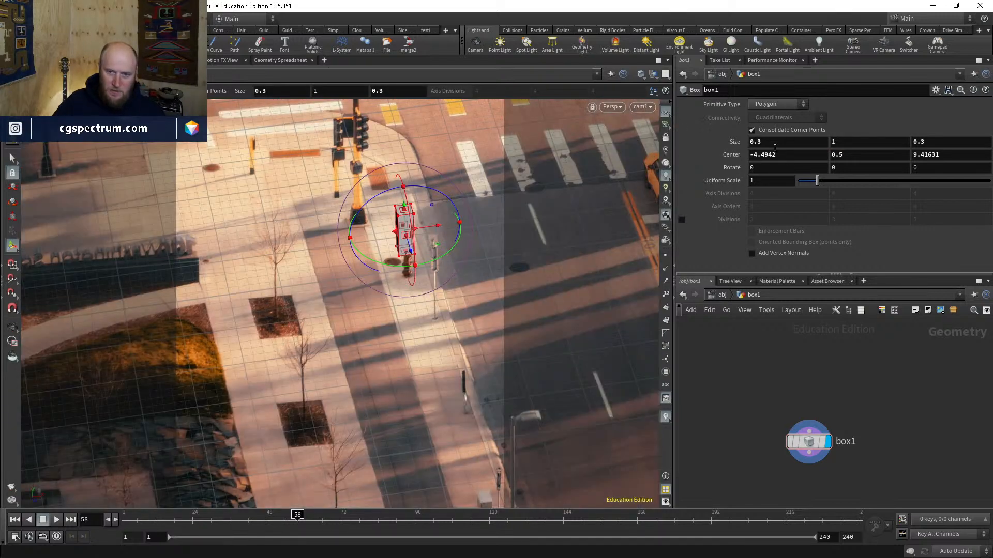
# Step: Align the box with the fire hydrant by setting its center X to -4.5942 and center Z to 10.1163
pyautogui.moveTo(779, 154)
pyautogui.mouseDown(button='middle')
pyautogui.moveTo(797, 154)
pyautogui.moveTo(780, 155)
pyautogui.mouseUp(button='middle')
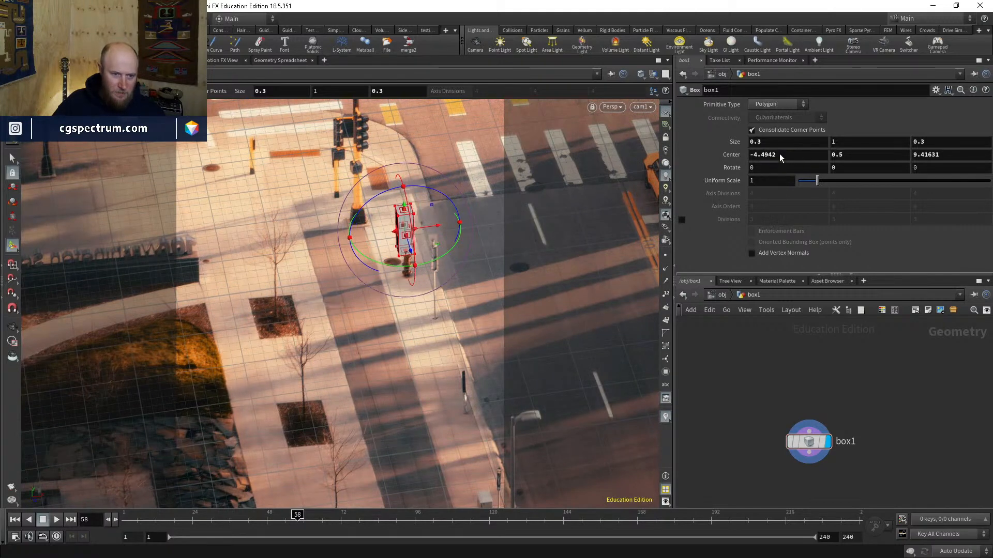
pyautogui.moveTo(950, 155); pyautogui.dragTo(865, 146, button='middle')
pyautogui.moveTo(798, 155); pyautogui.dragTo(782, 155, button='middle')
pyautogui.moveTo(920, 155); pyautogui.dragTo(944, 154, button='middle')
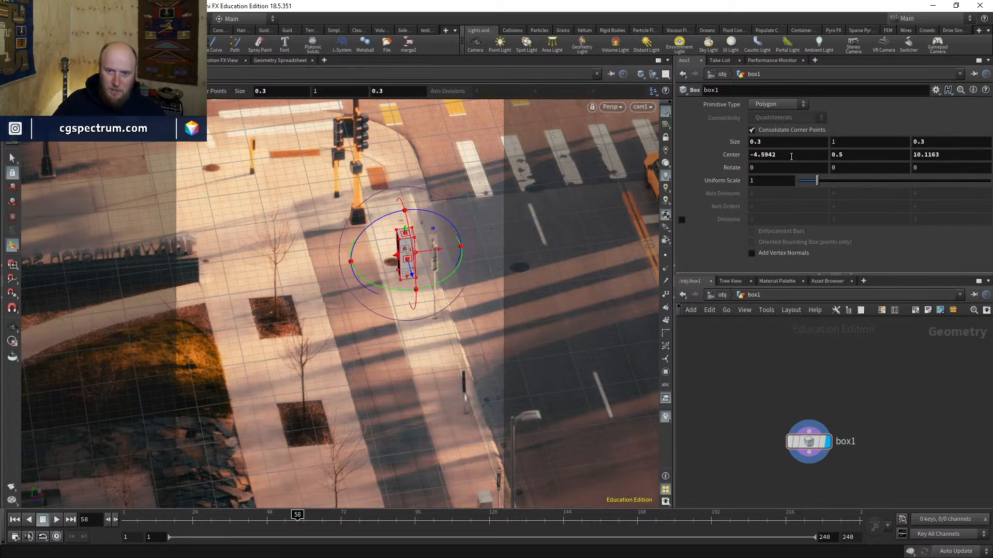
pyautogui.moveTo(791, 157)
pyautogui.mouseDown(button='middle')
pyautogui.moveTo(801, 156)
pyautogui.moveTo(791, 156)
pyautogui.mouseUp(button='middle')
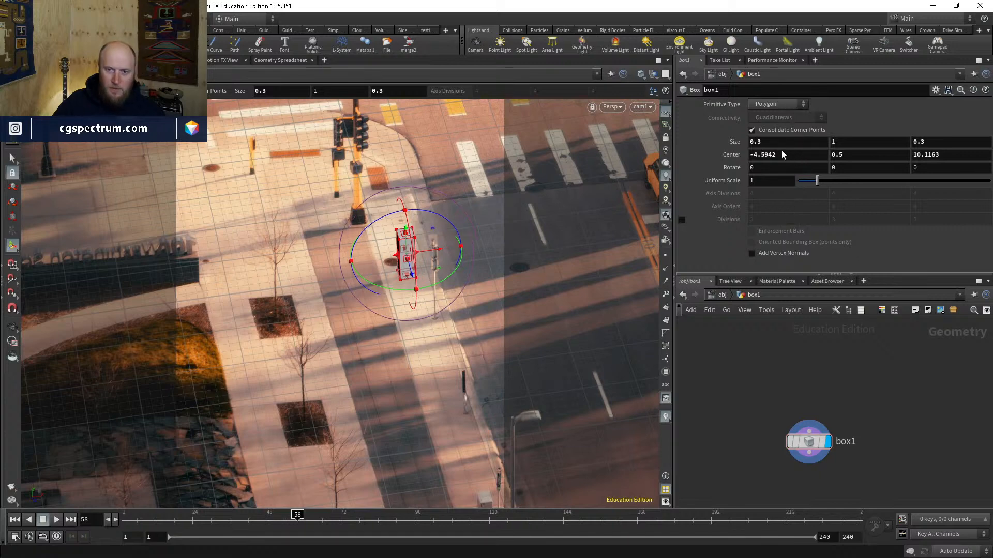
pyautogui.click(781, 147)
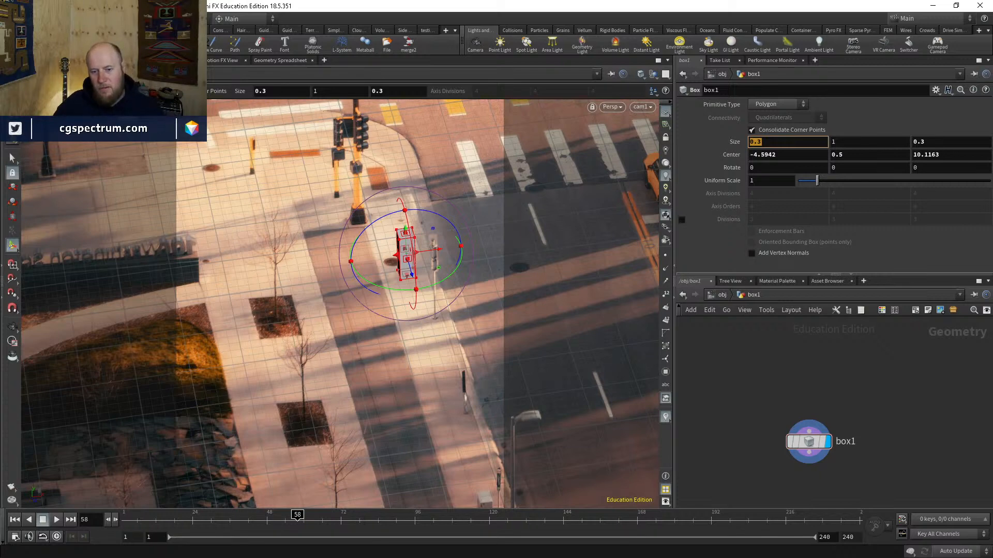
# Step: Display grid1 at object level, then add a second Grid geometry object and open its network
pyautogui.click(723, 295)
pyautogui.click(737, 420)
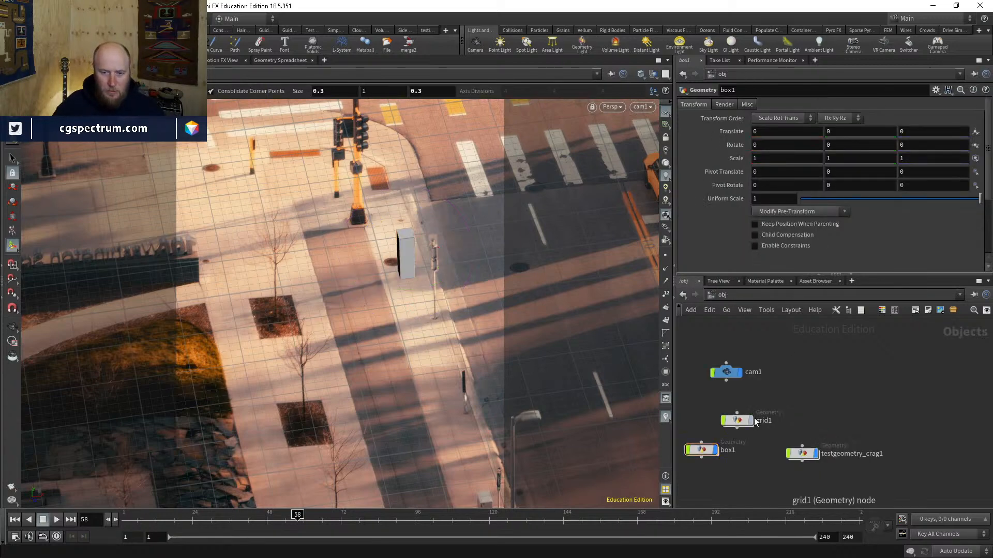
pyautogui.click(751, 420)
pyautogui.press('Tab')
pyautogui.write('grid')
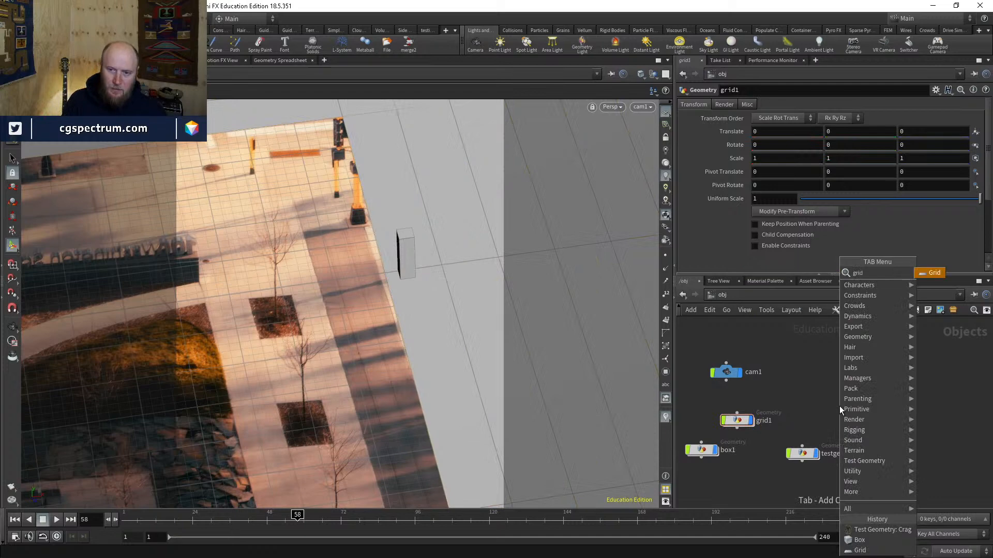
pyautogui.press('Return')
pyautogui.click(840, 406)
pyautogui.doubleClick(839, 406)
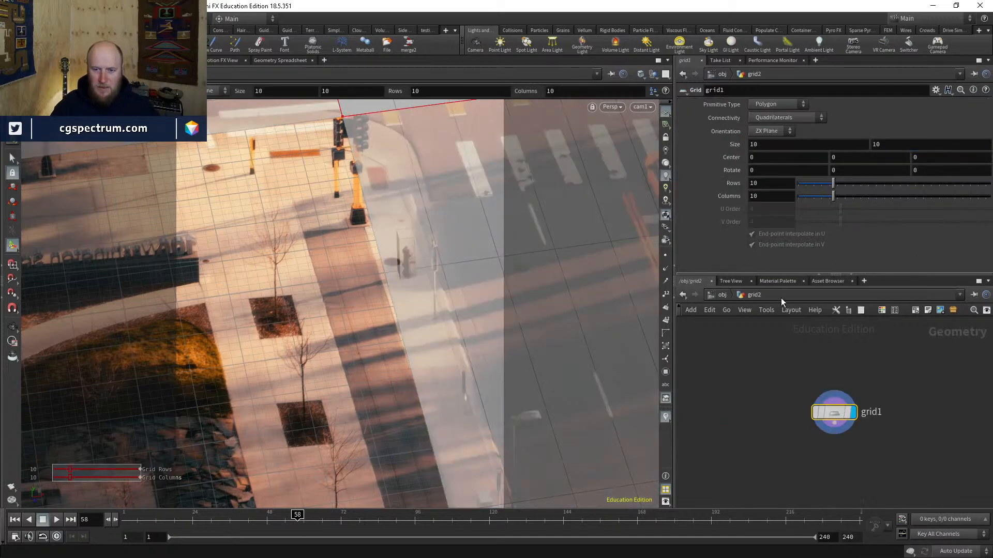
# Step: Set the new grid's size to 100 by 100
pyautogui.click(788, 145)
pyautogui.write('0')
pyautogui.press('Return')
pyautogui.click(897, 142)
pyautogui.write('0')
pyautogui.press('Return')
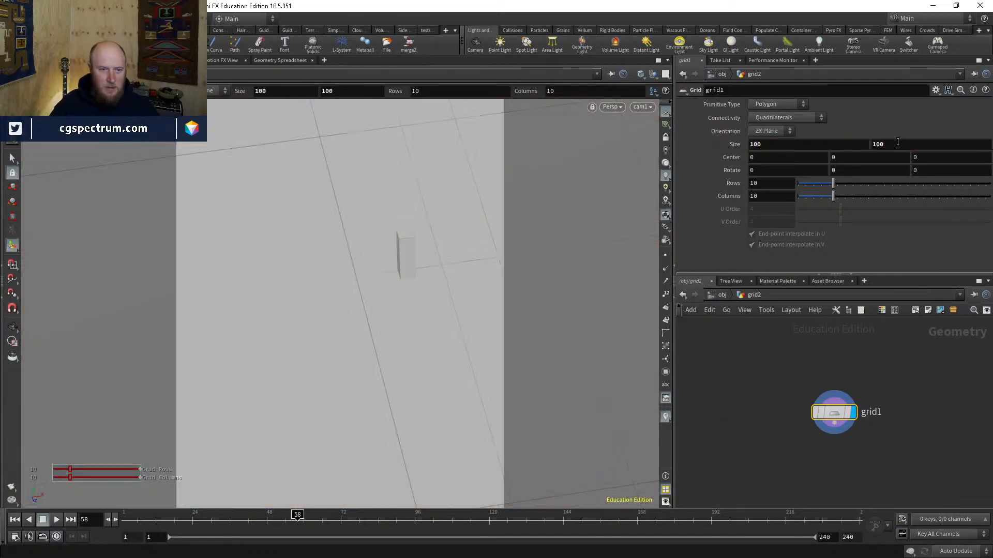
# Step: Return to object level and rename the grid2 object as GROUND
pyautogui.click(721, 297)
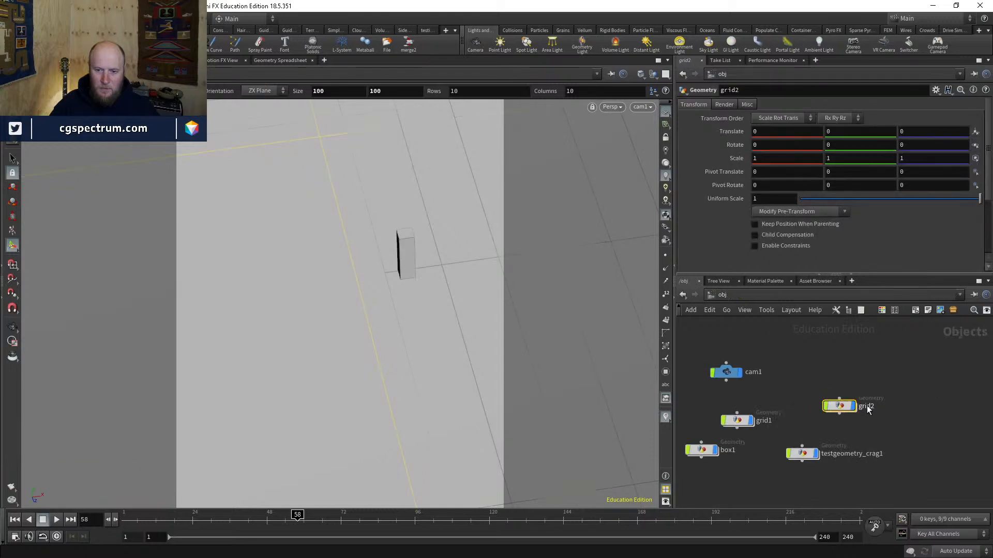
pyautogui.doubleClick(864, 406)
pyautogui.write('GROUND')
pyautogui.press('Return')
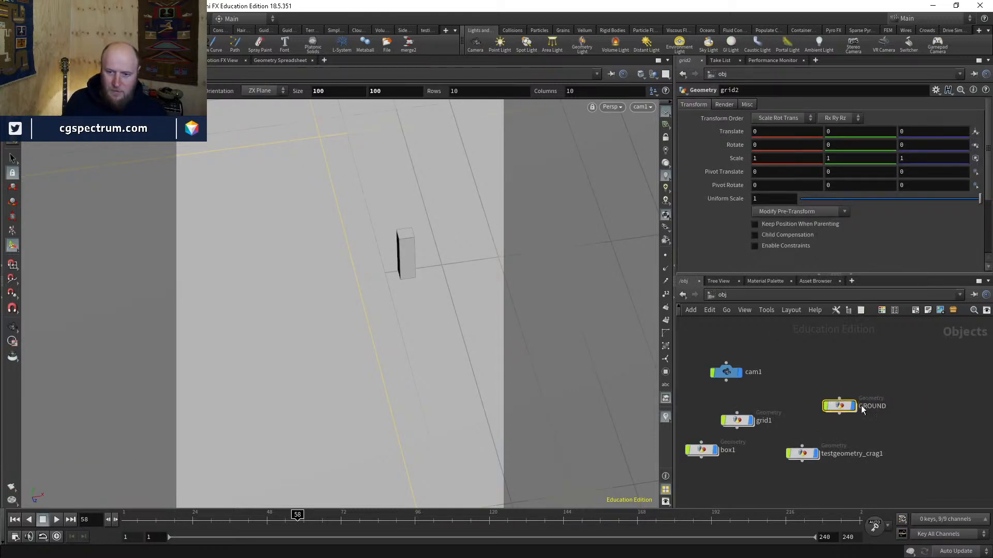
# Step: Hide grid1, and toggle box1's display off and back on to check it against the ground
pyautogui.click(751, 421)
pyautogui.moveTo(745, 458); pyautogui.dragTo(769, 427, button='middle')
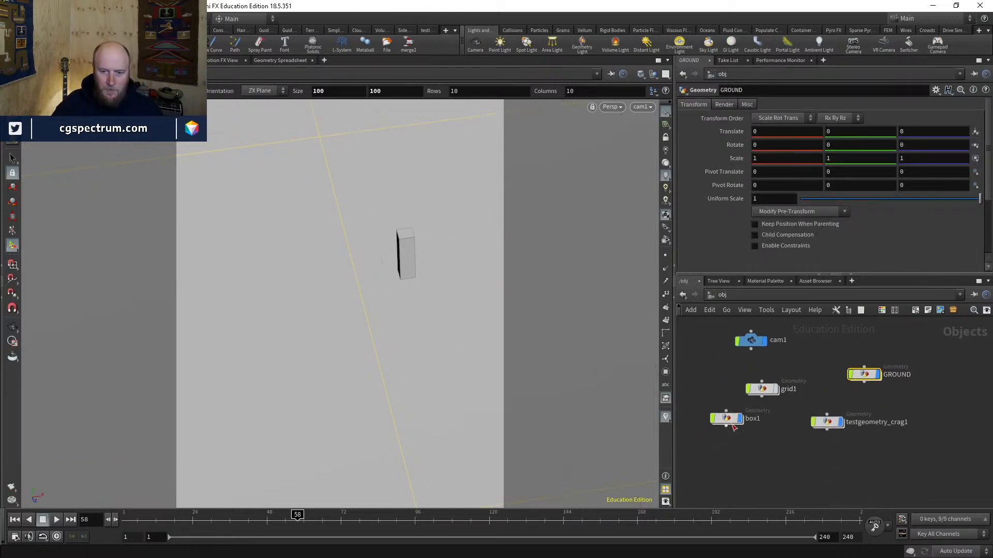
pyautogui.click(740, 418)
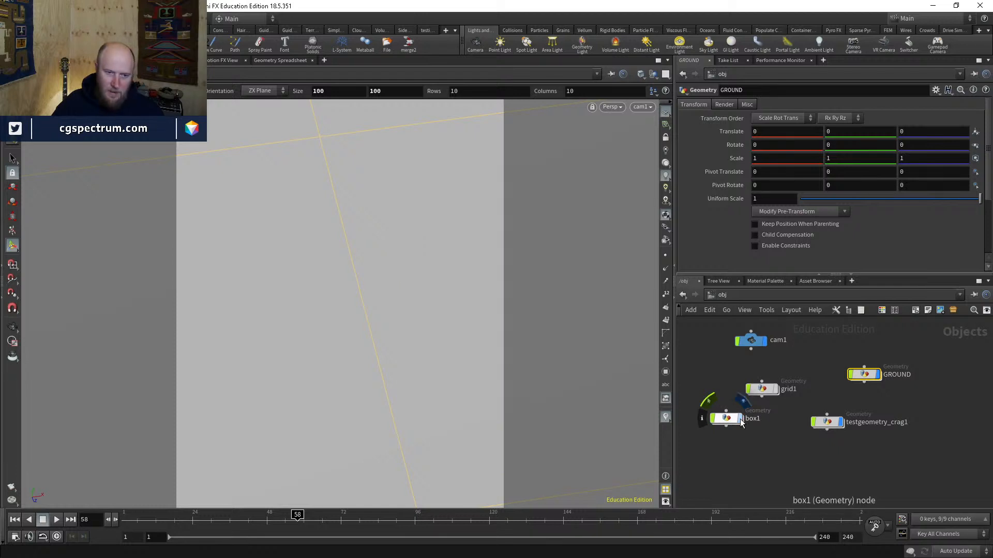
pyautogui.click(740, 419)
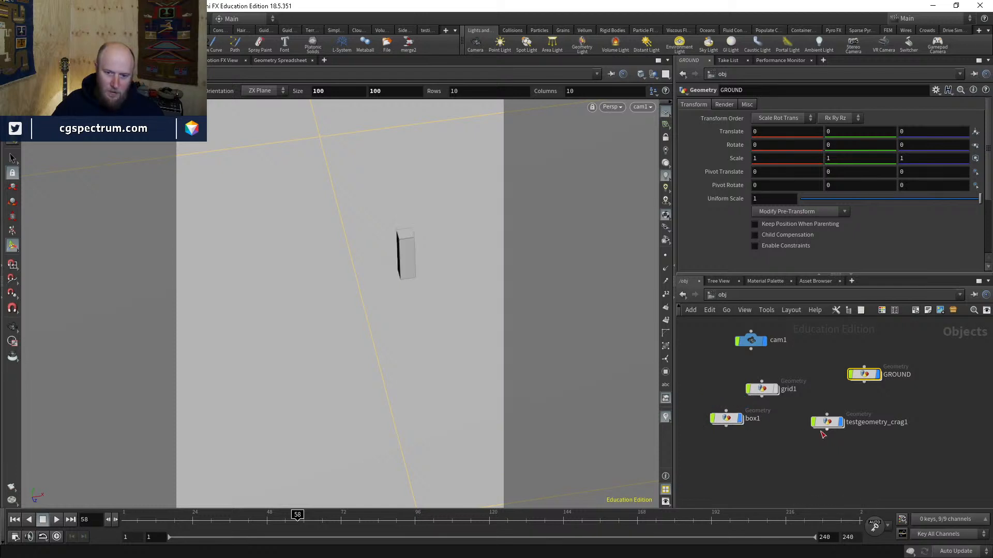
pyautogui.click(879, 468)
# Step: Reset cam1's Screen Window X/Y to 0 and its Screen Window Size to 1, and show the viewport in wireframe
pyautogui.click(751, 341)
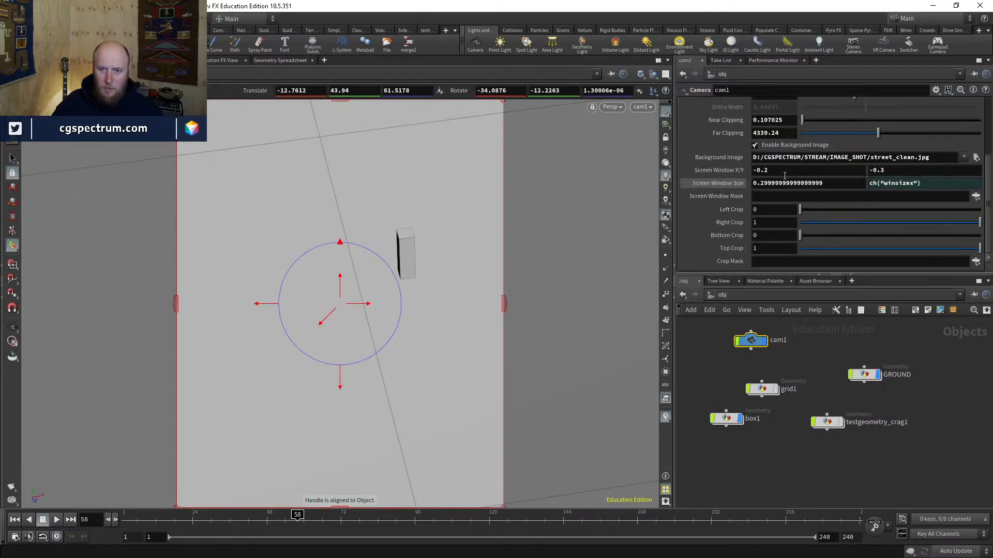
pyautogui.keyDown('ctrl'); pyautogui.middleClick(902, 173); pyautogui.keyUp('ctrl')
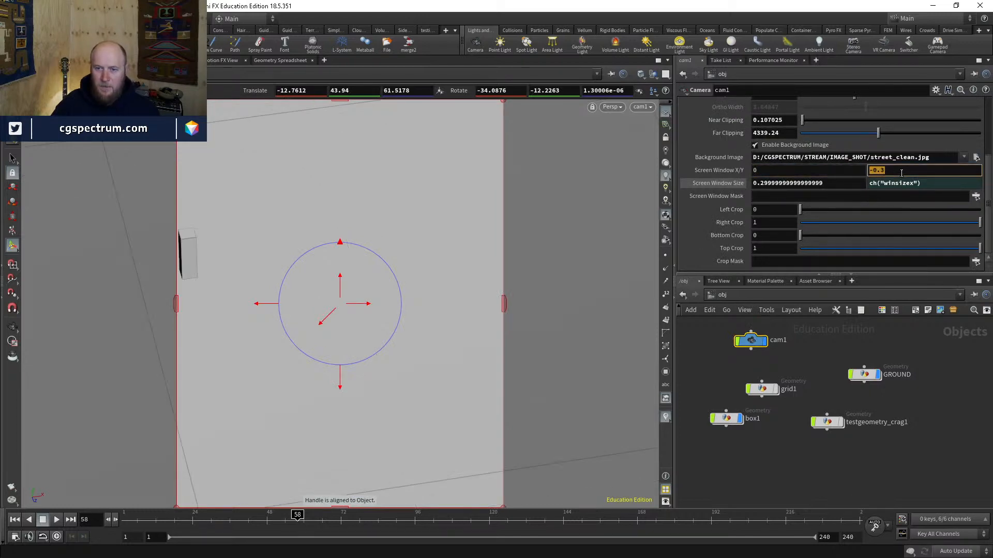
pyautogui.keyDown('ctrl'); pyautogui.middleClick(822, 183); pyautogui.keyUp('ctrl')
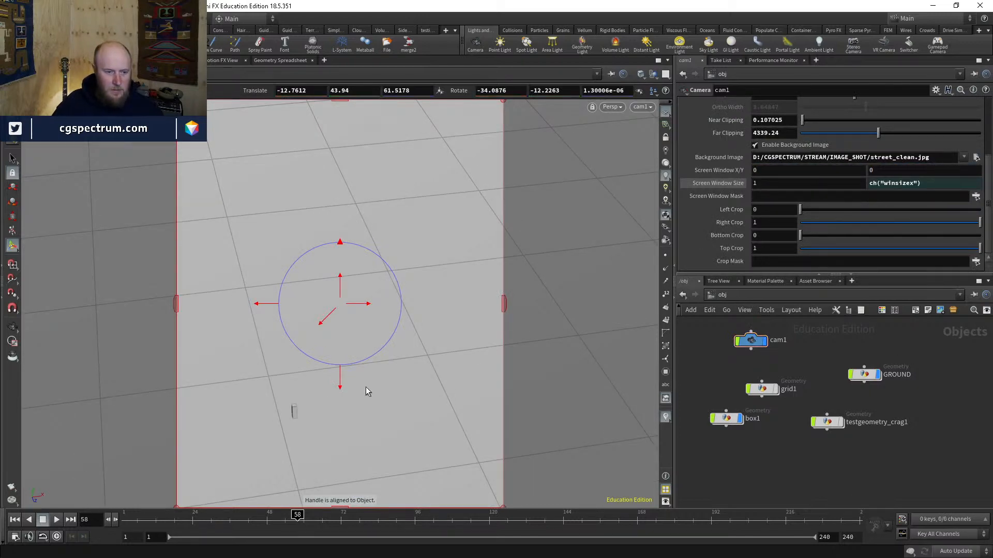
pyautogui.press('Escape')
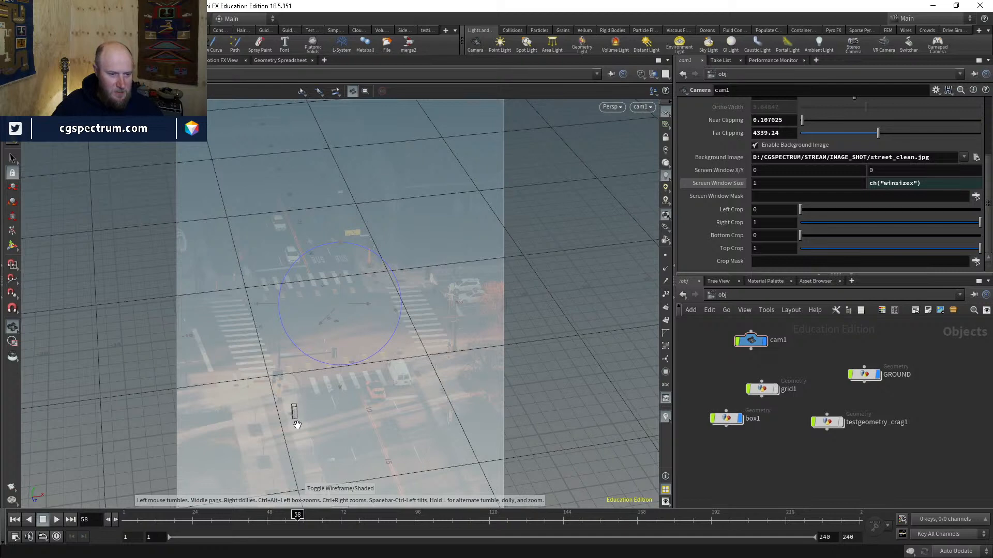
pyautogui.press('t')
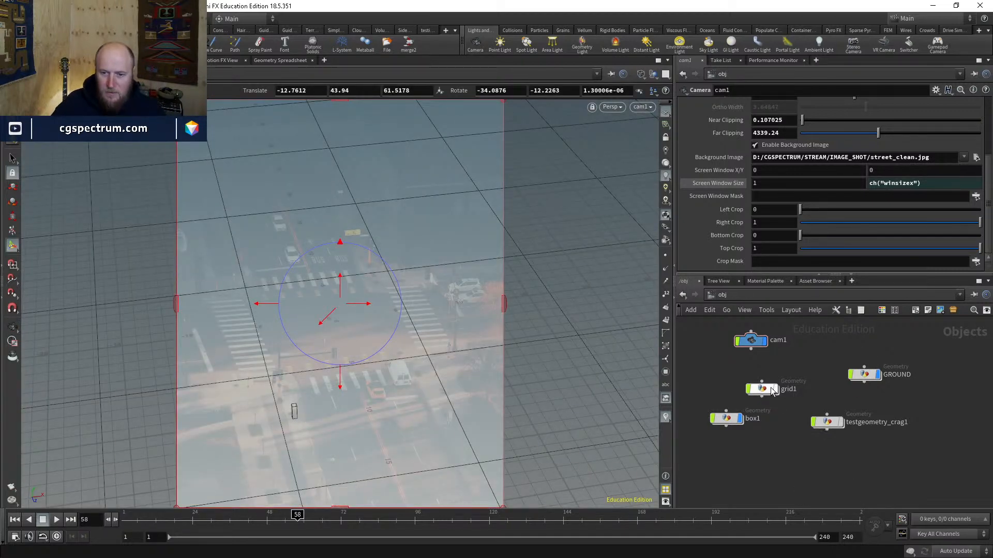
# Step: Drive box1's center Y by half its height with a relative reference, ch("sizey")/2
pyautogui.doubleClick(726, 418)
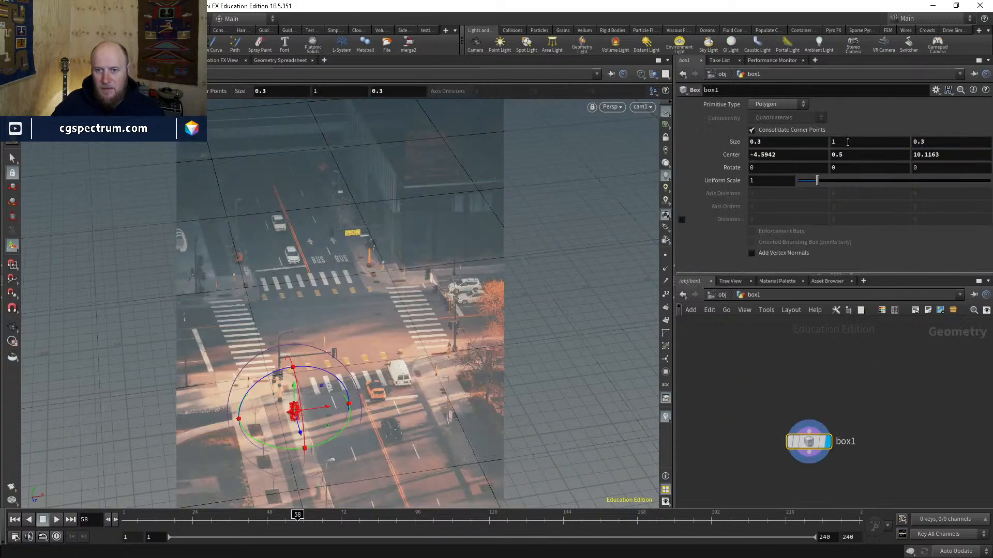
pyautogui.rightClick(847, 142)
pyautogui.click(852, 144)
pyautogui.rightClick(850, 155)
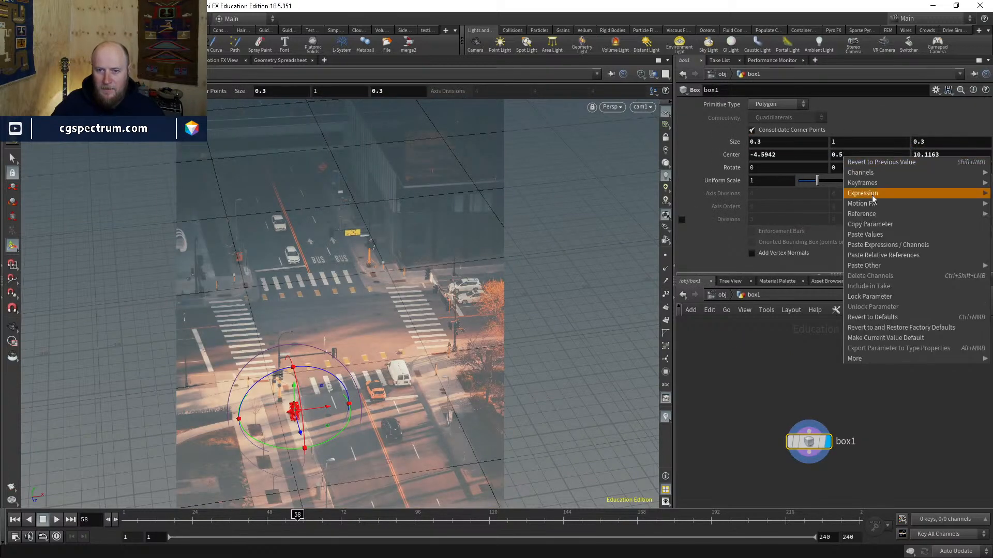
pyautogui.click(882, 255)
pyautogui.click(886, 155)
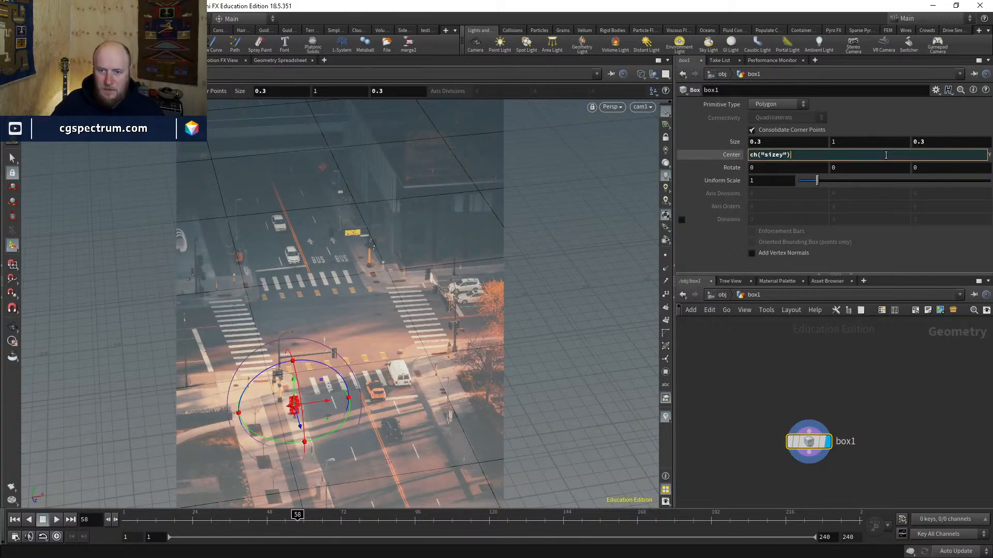
pyautogui.write('/2')
pyautogui.press('Return')
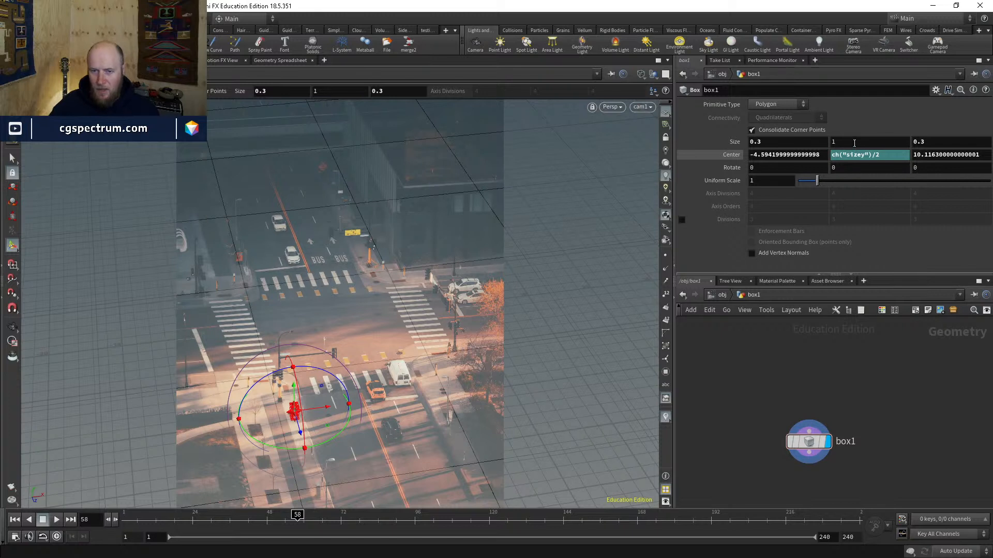
# Step: Set box1's Size Y to 0.8 and return to object level with nothing selected
pyautogui.click(854, 143)
pyautogui.write('.8')
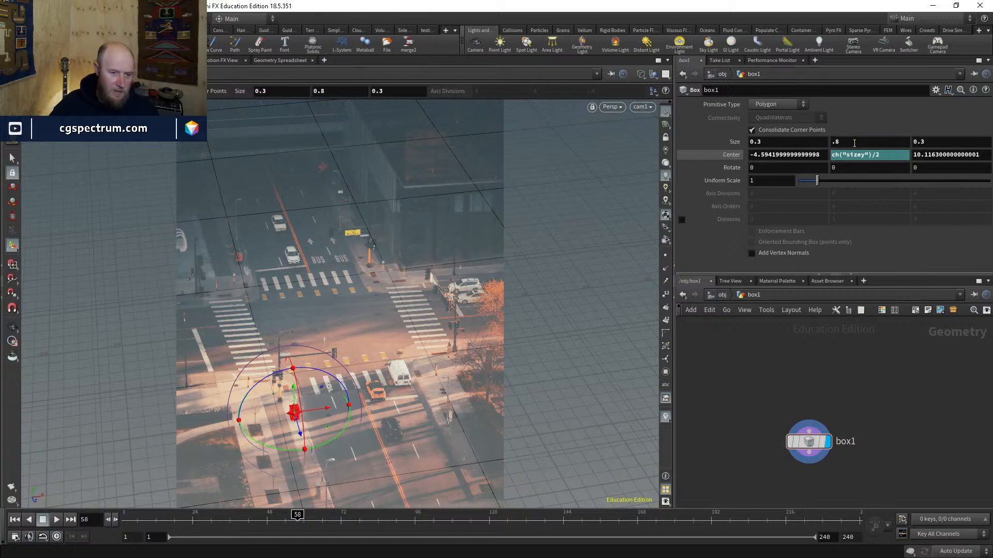
pyautogui.click(854, 144)
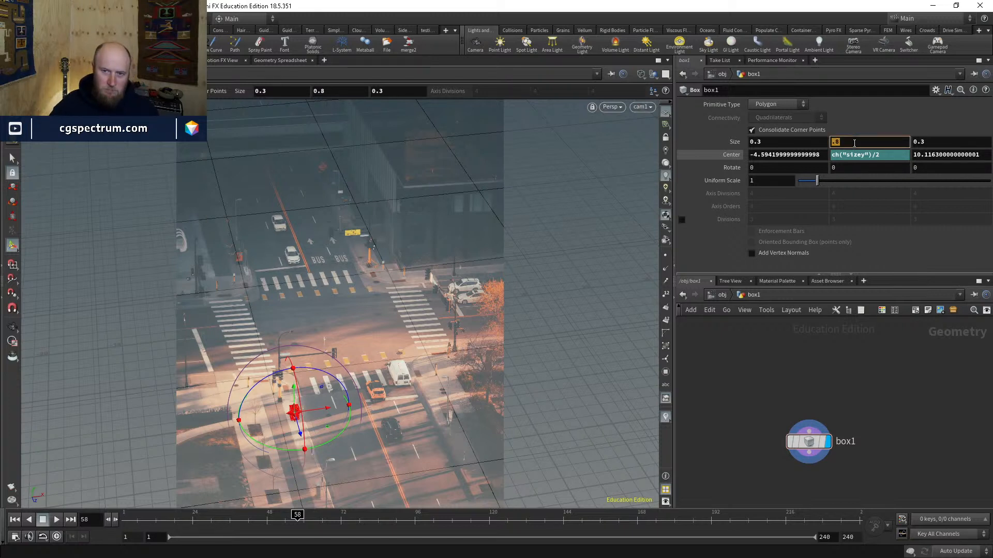
pyautogui.click(885, 408)
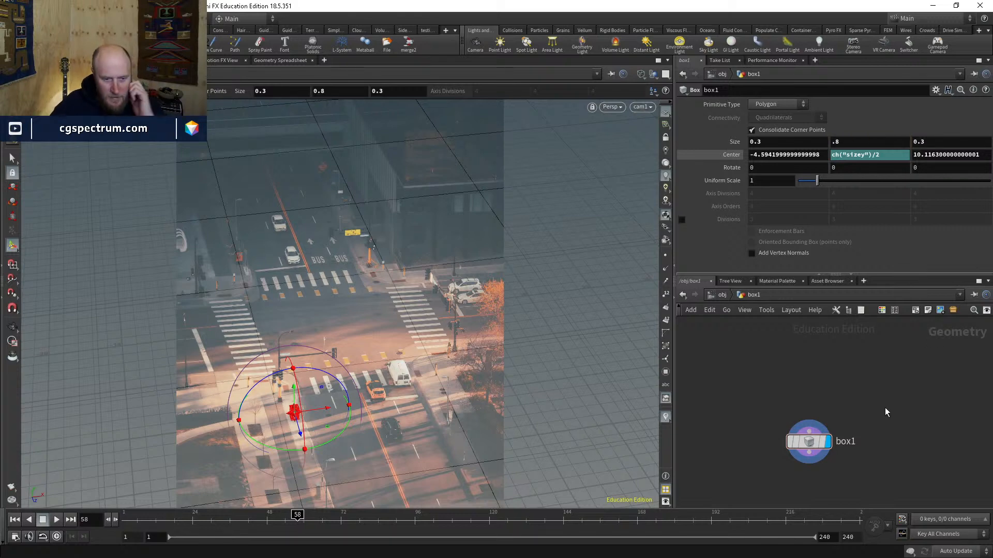
pyautogui.click(718, 293)
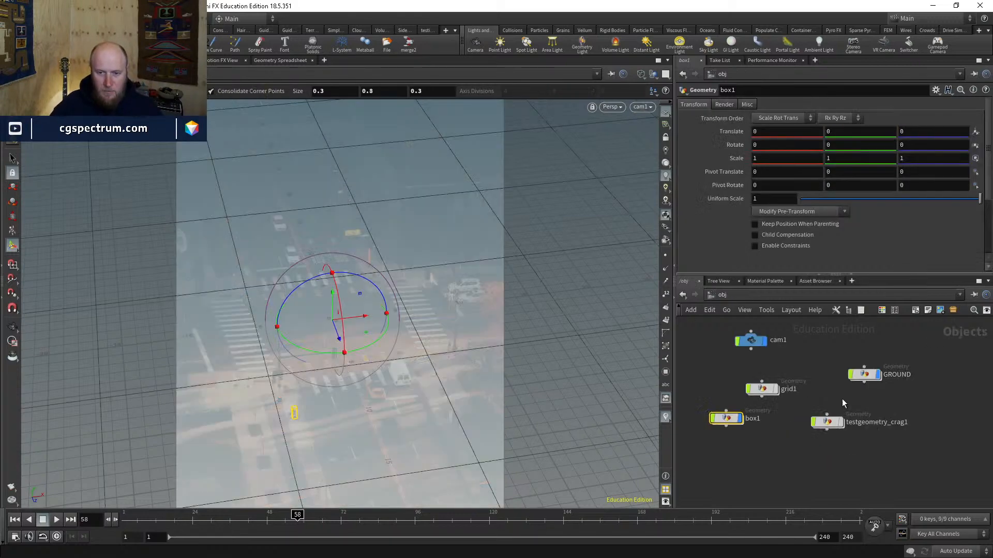
pyautogui.click(706, 396)
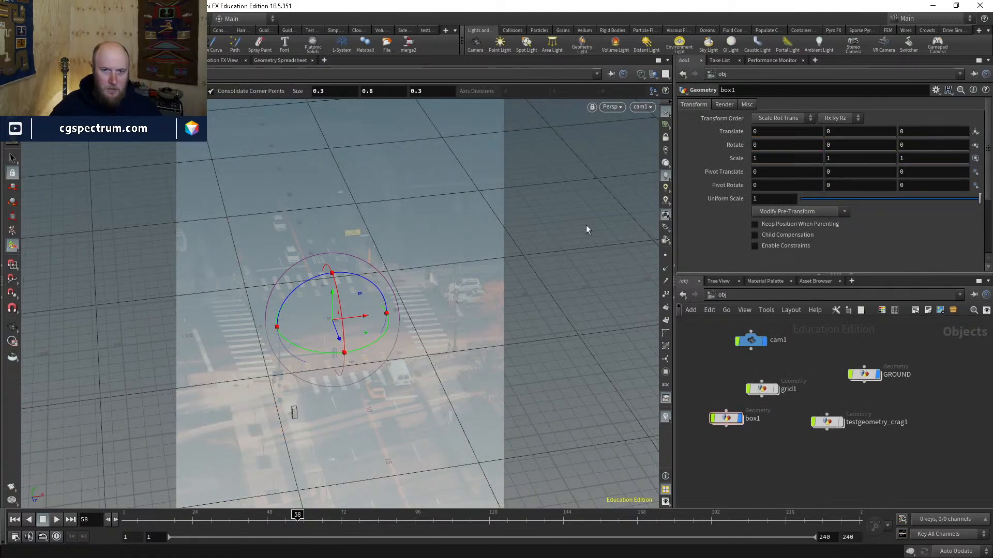
# Step: Switch to Nuke, examine the lighting and shadows at the intersection in the street photo, and return to Houdini
pyautogui.press('Escape')
pyautogui.moveTo(587, 228); pyautogui.dragTo(398, 365)
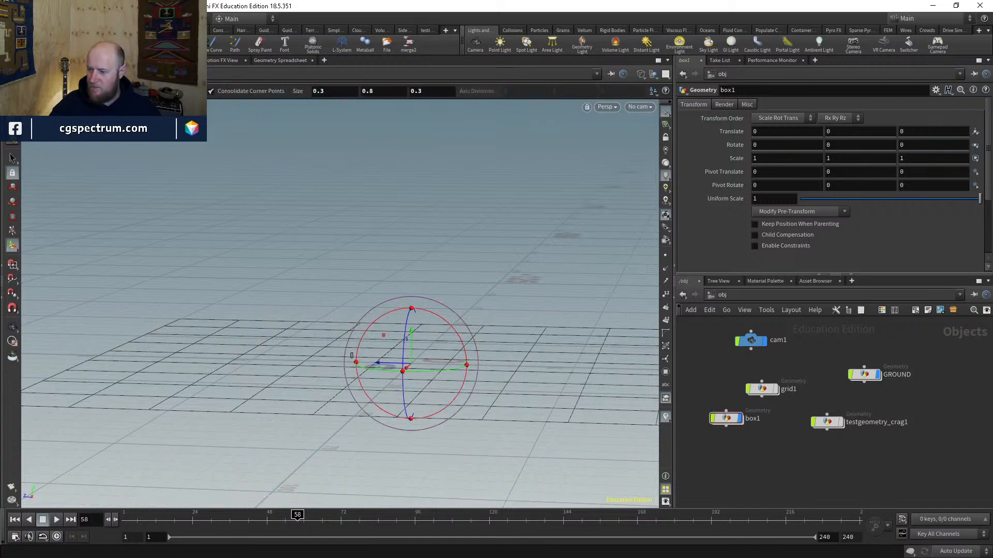
pyautogui.hotkey('alt', 'Tab')
pyautogui.scroll(-4, 316, 248)
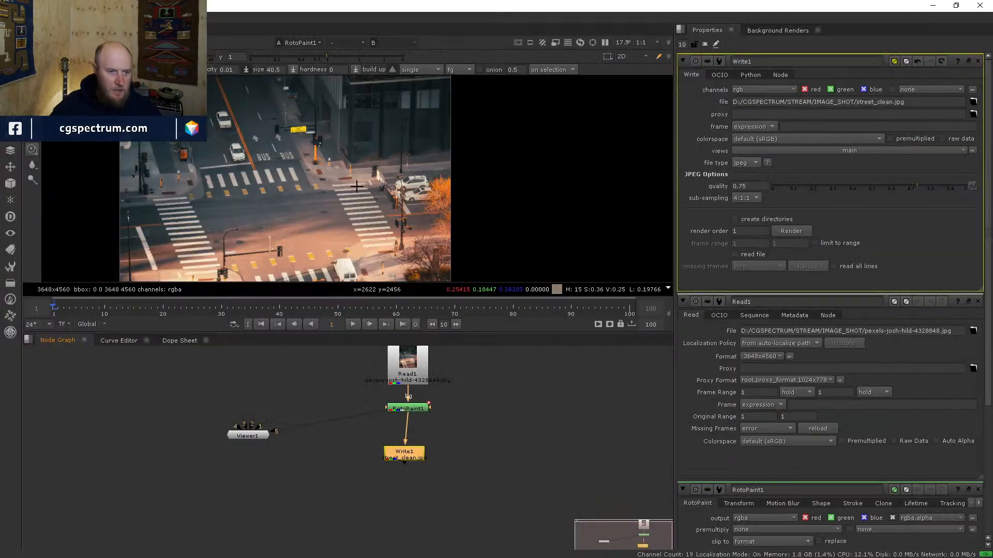
pyautogui.scroll(5, 328, 261)
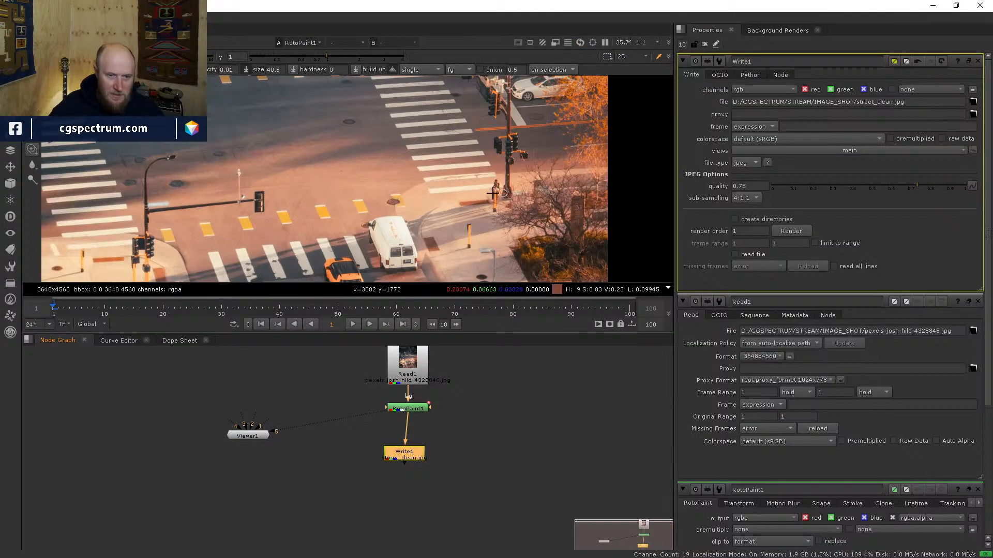
pyautogui.scroll(-3, 378, 231)
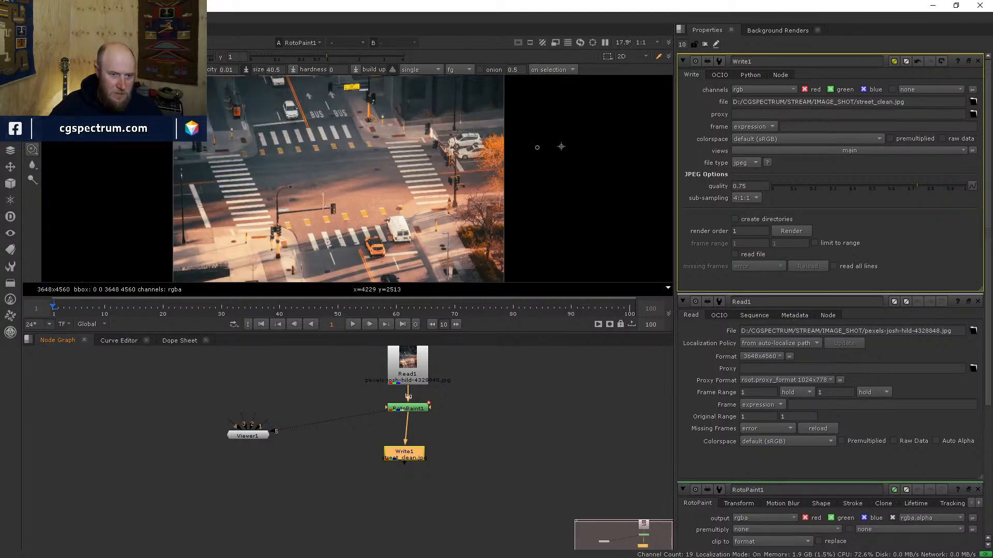
pyautogui.click(933, 6)
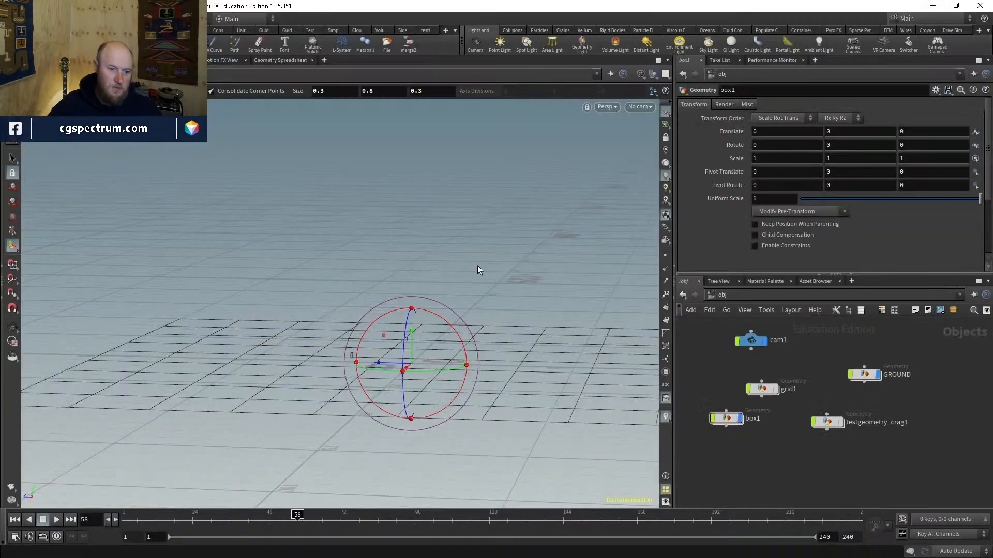
# Step: Create a spot light from a low view across the scene, and look through cam1 with shaded display
pyautogui.moveTo(481, 272); pyautogui.dragTo(415, 313)
pyautogui.press('Return')
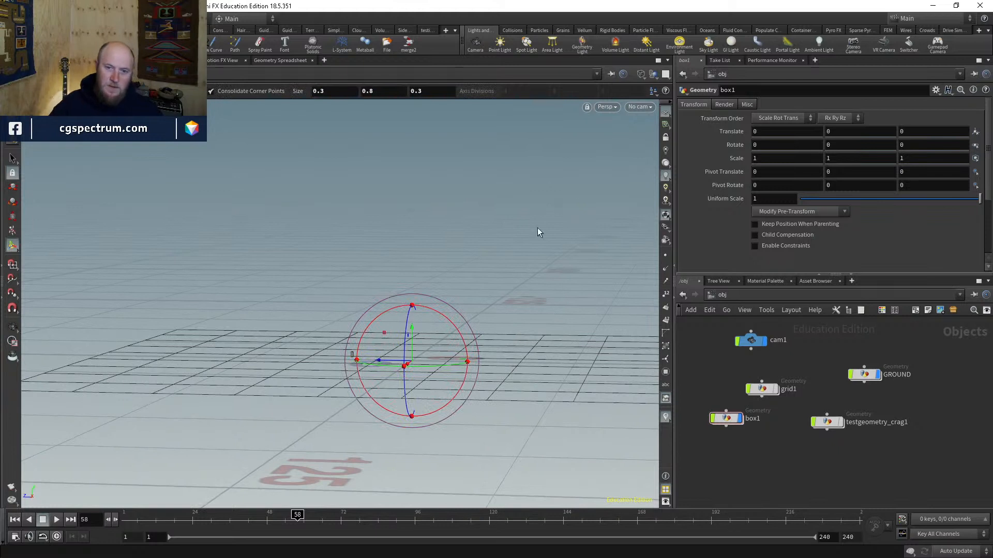
pyautogui.click(527, 44)
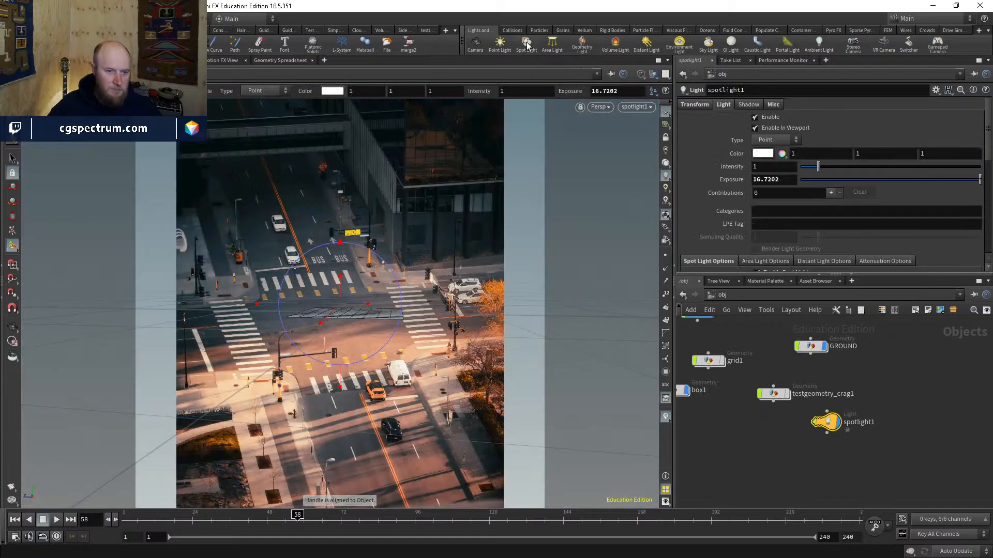
pyautogui.moveTo(753, 348); pyautogui.dragTo(753, 366, button='middle')
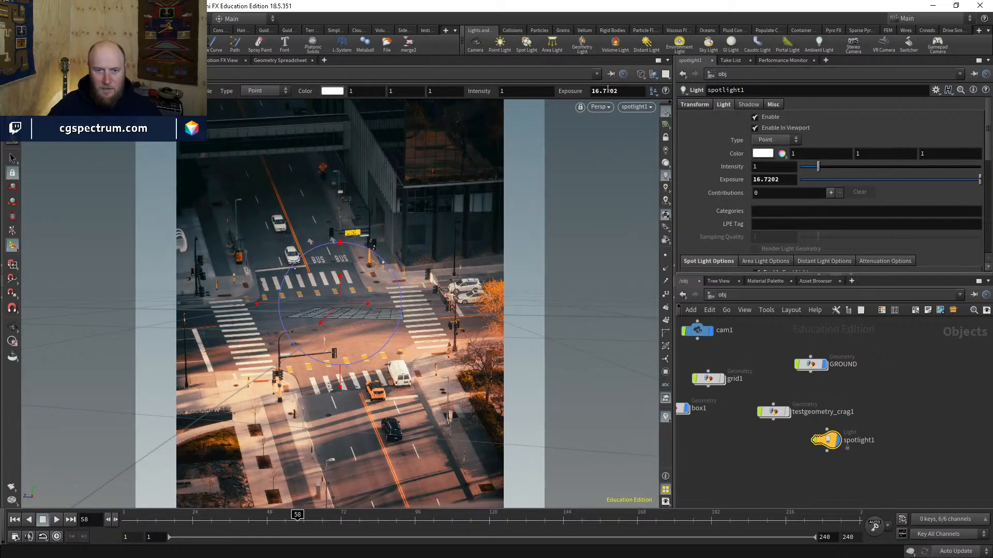
pyautogui.click(641, 109)
pyautogui.click(647, 157)
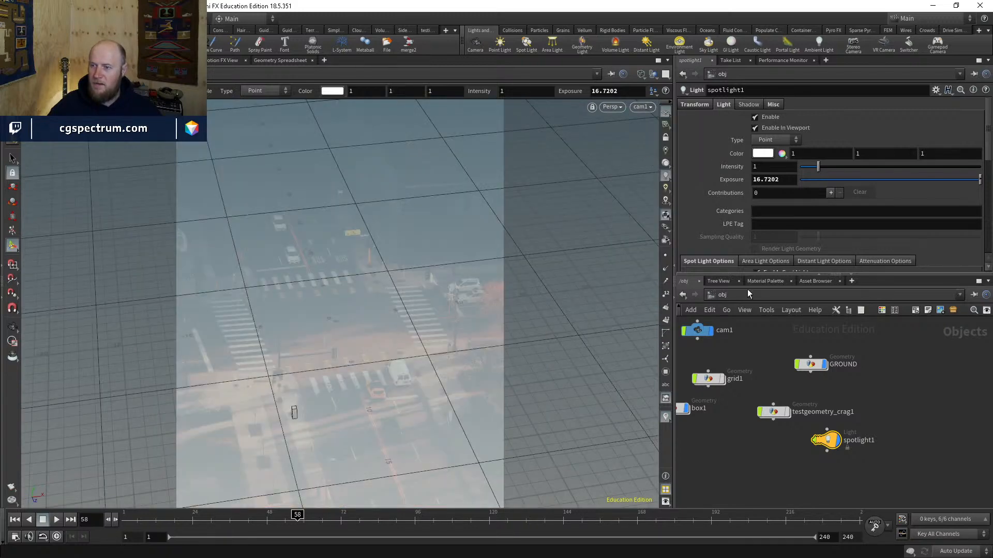
pyautogui.click(898, 403)
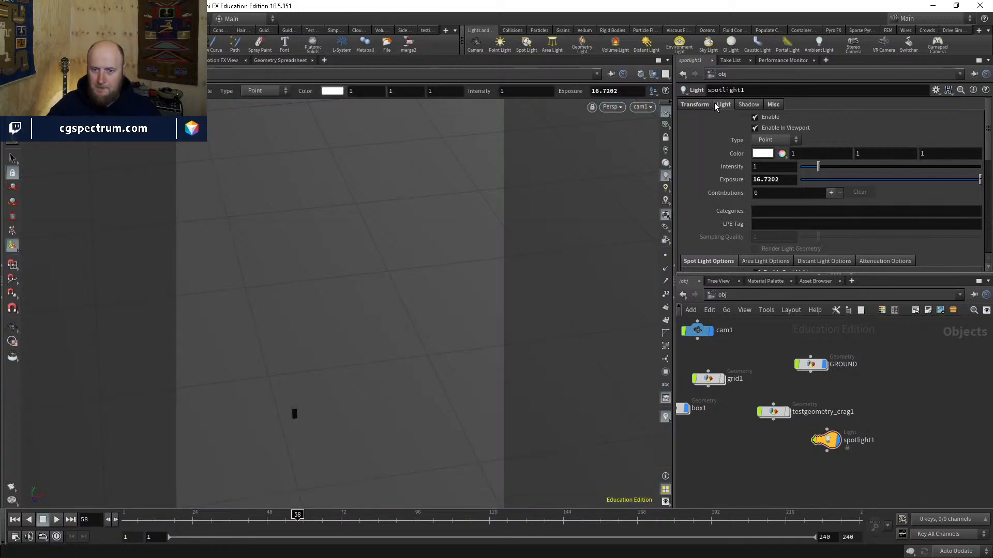
# Step: Tint the spot light a warm off-white with color values 1, 0.948, 0.88
pyautogui.click(763, 154)
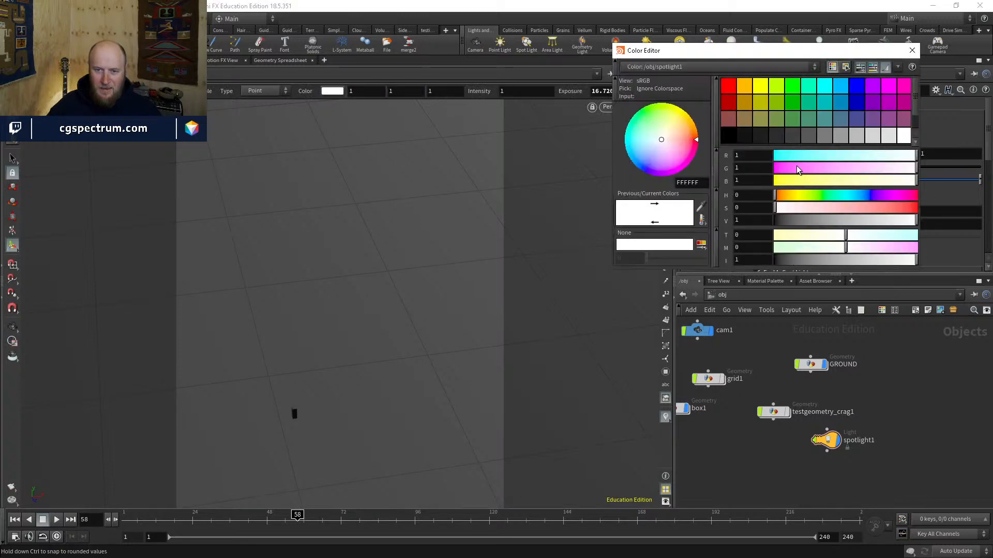
pyautogui.click(800, 197)
pyautogui.moveTo(800, 196)
pyautogui.mouseDown()
pyautogui.moveTo(789, 209)
pyautogui.moveTo(781, 198)
pyautogui.moveTo(795, 209)
pyautogui.moveTo(788, 197)
pyautogui.mouseUp()
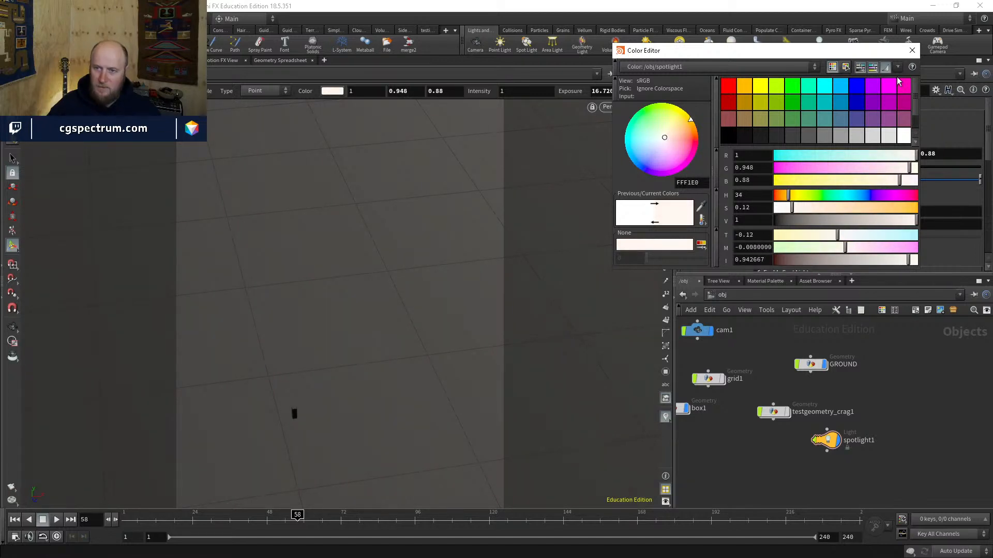
pyautogui.click(912, 50)
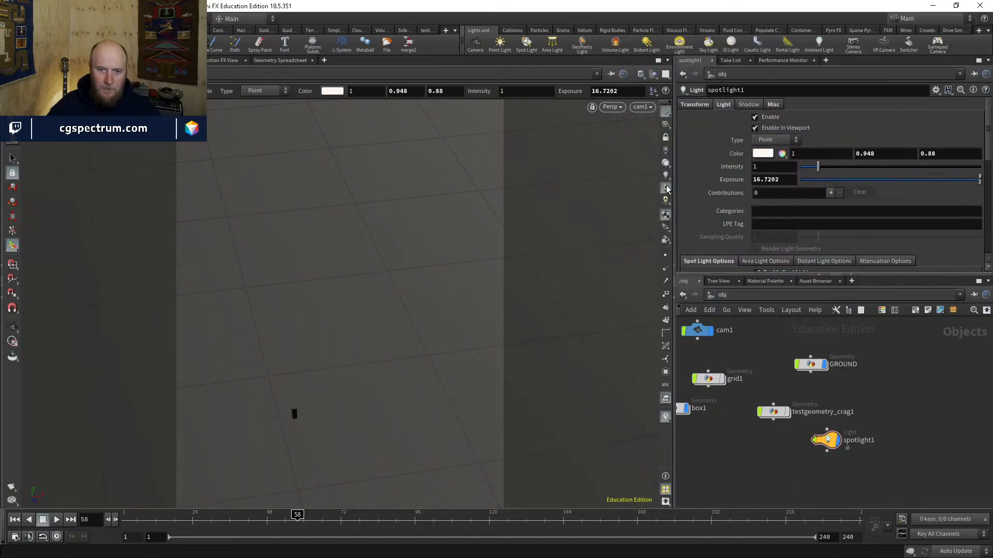
# Step: Turn on high-quality viewport lighting with shadows to check the box's cast shadow, and compare against the photo in wireframe
pyautogui.click(666, 201)
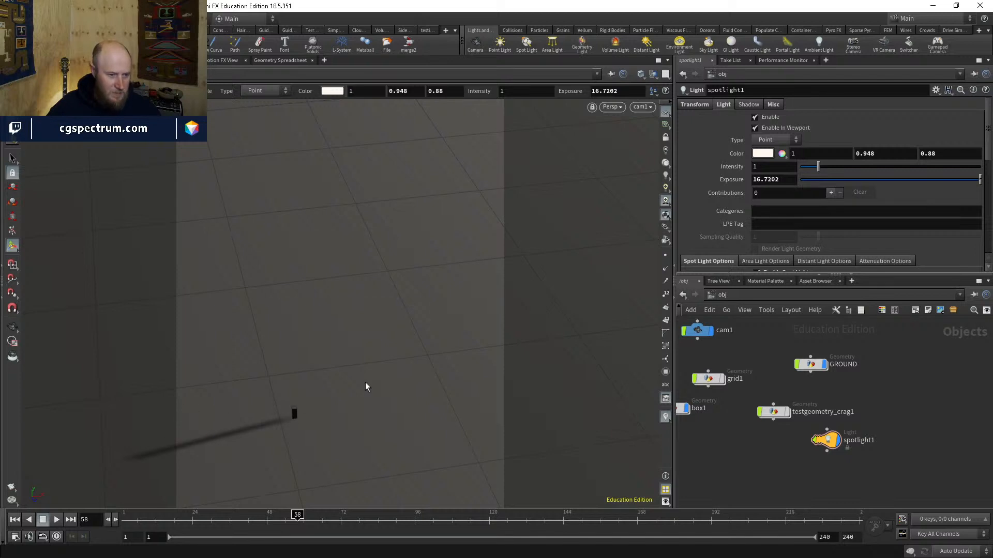
pyautogui.click(666, 189)
pyautogui.click(666, 201)
pyautogui.hotkey('shift', 'w')
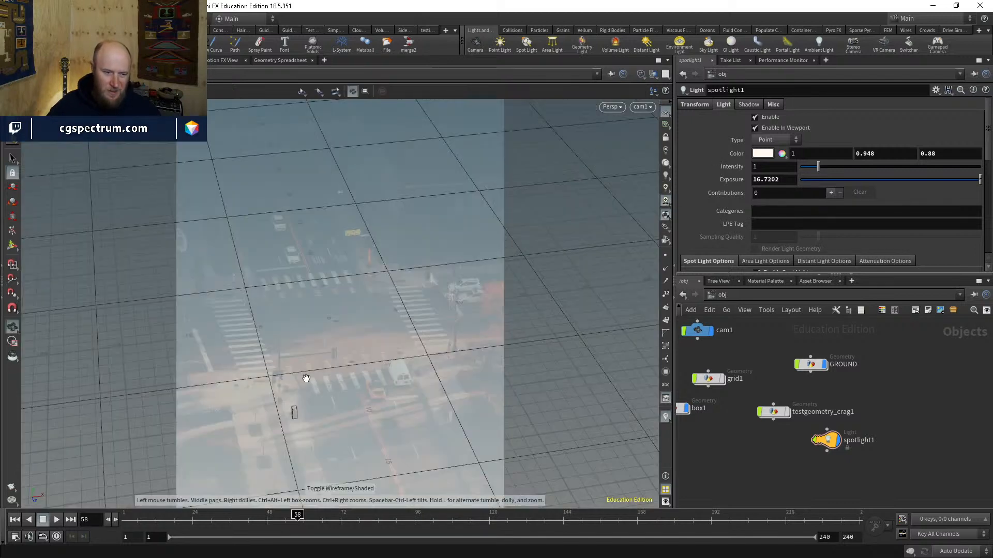
# Step: Alternate between wireframe and shaded display to compare the direction of the box's cast shadow with the shadows in the photo
pyautogui.hotkey('shift', 'w')
pyautogui.hotkey('shift', 'w')
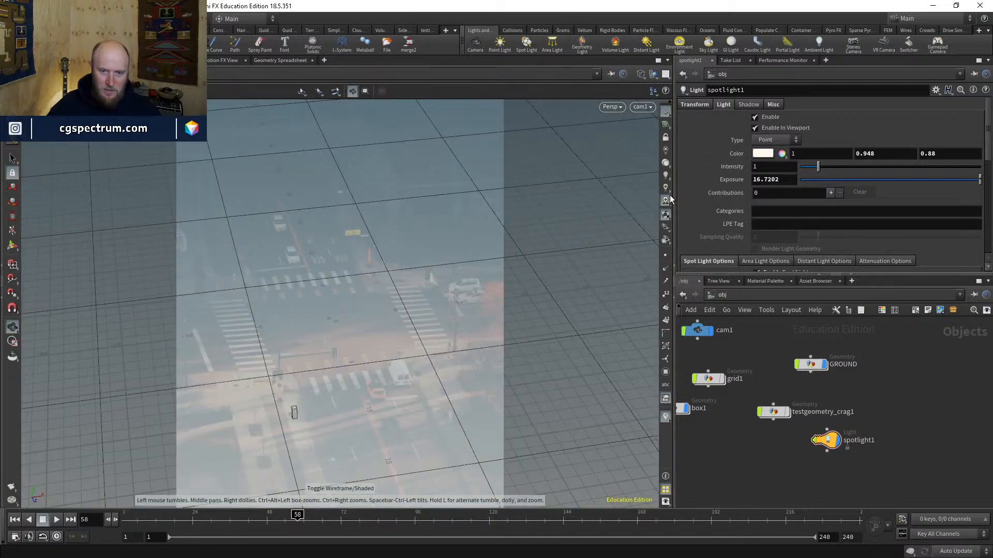
pyautogui.hotkey('shift', 'w')
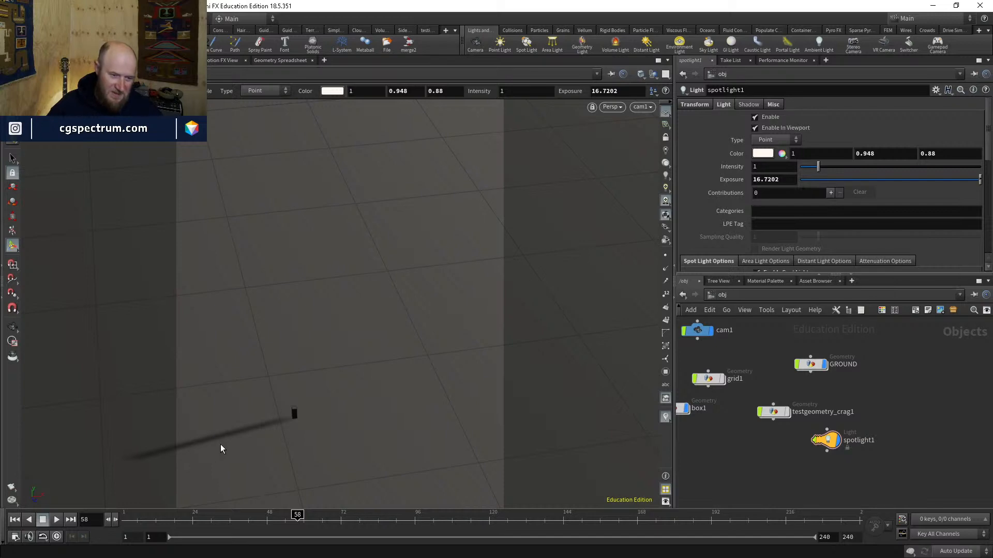
pyautogui.hotkey('shift', 'w')
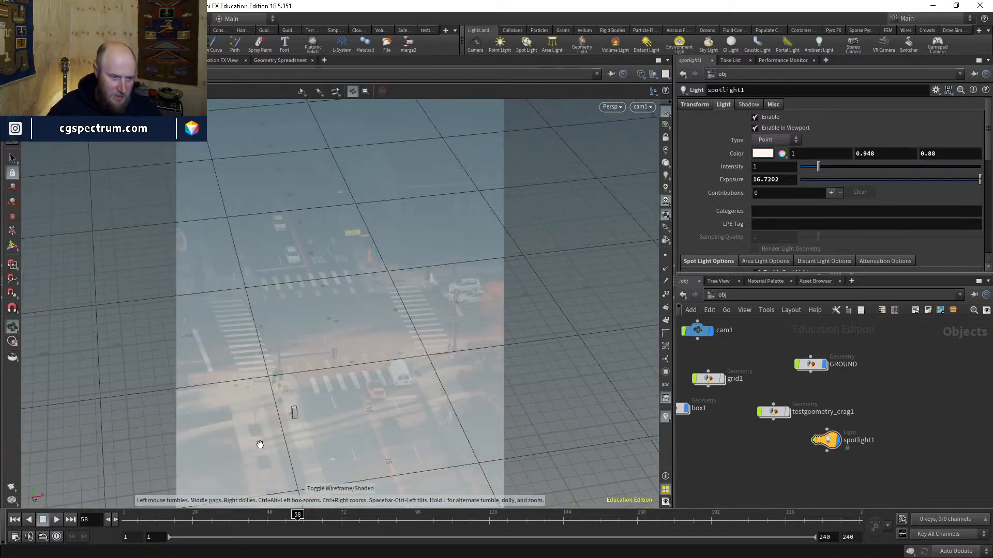
pyautogui.hotkey('shift', 'w')
pyautogui.press('Return')
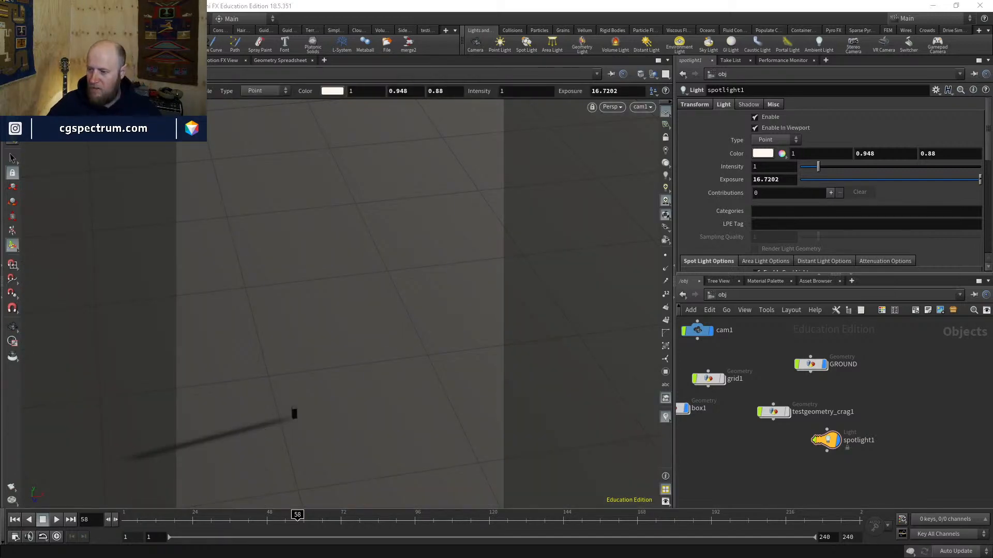
# Step: Switch to Nuke, examine the tree and pole shadows on the sidewalk near the corner up close, and return to Houdini
pyautogui.hotkey('alt', 'Tab')
pyautogui.scroll(4, 241, 264)
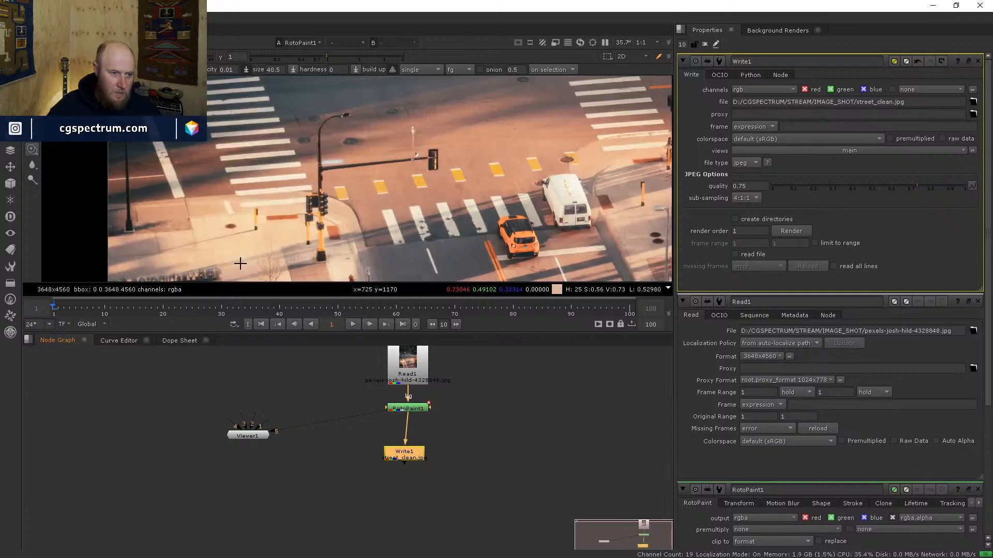
pyautogui.rightClick(284, 204)
pyautogui.click(243, 372)
pyautogui.press('Escape')
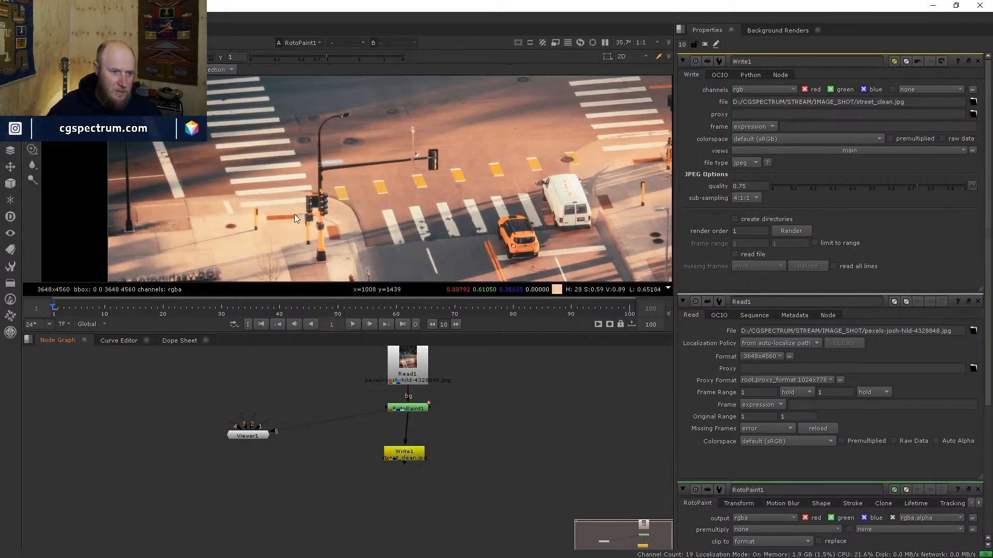
pyautogui.rightClick(292, 218)
pyautogui.click(262, 234)
pyautogui.moveTo(261, 233); pyautogui.dragTo(355, 127, button='middle')
pyautogui.scroll(2, 424, 183)
pyautogui.moveTo(451, 186); pyautogui.dragTo(472, 164, button='middle')
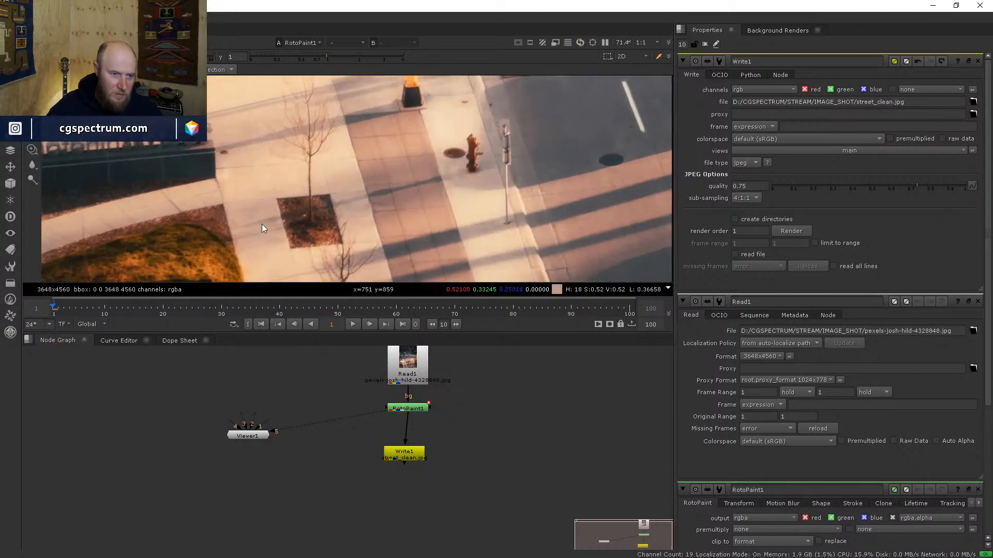
pyautogui.click(933, 5)
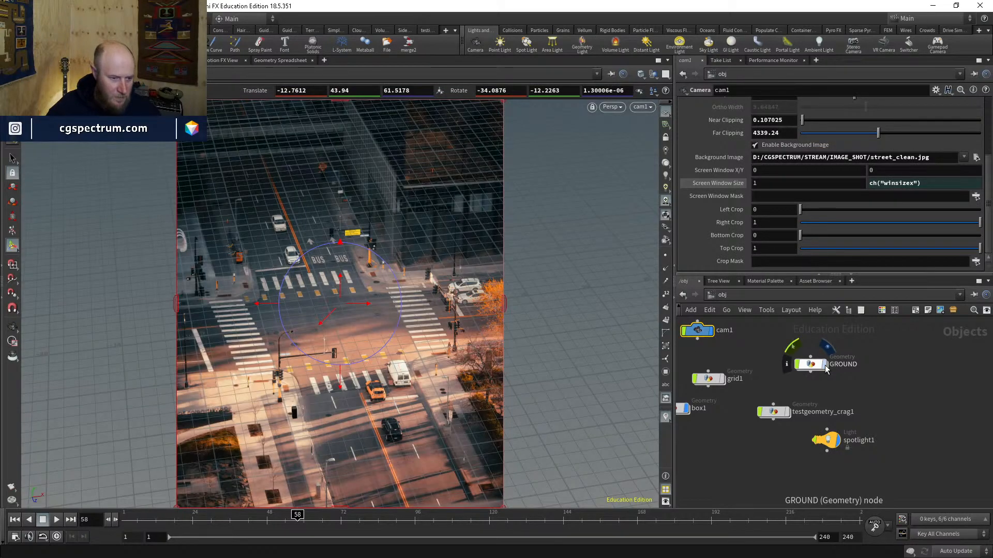
# Step: Offset cam1's screen window by -0.3 in X and -0.2 in Y
pyautogui.click(770, 170)
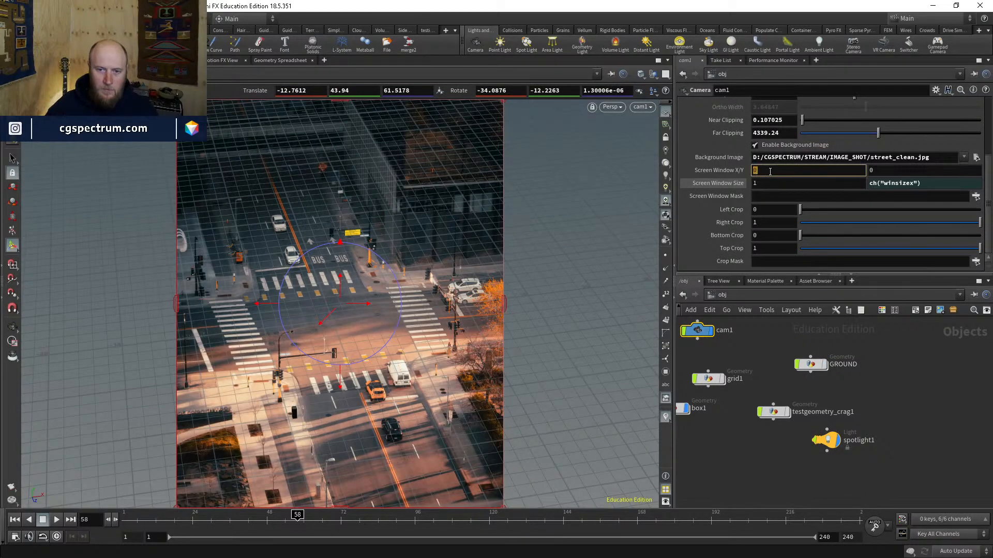
pyautogui.write('-0.2')
pyautogui.press('Return')
pyautogui.scroll(-1, 770, 172)
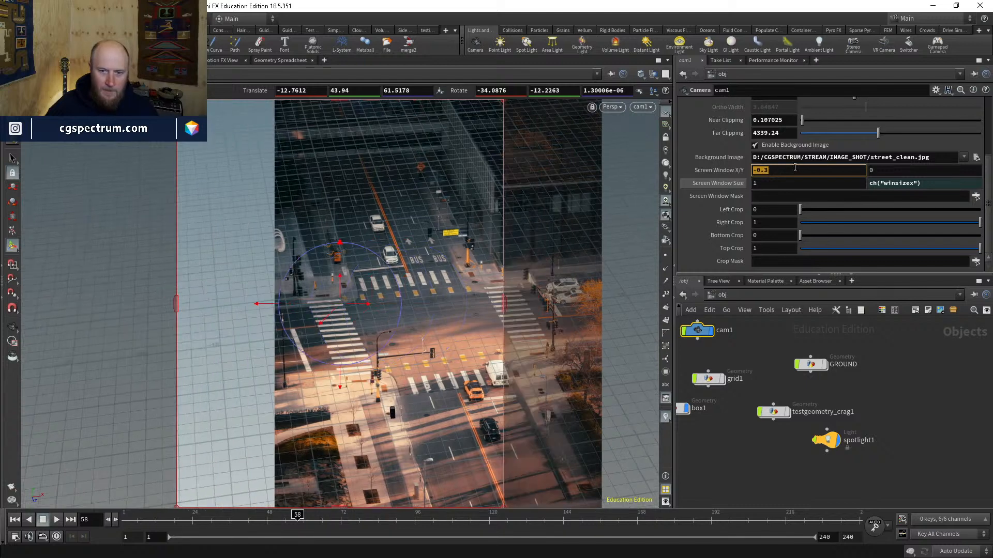
pyautogui.click(875, 171)
pyautogui.scroll(-2, 875, 171)
# Step: Reduce cam1's screen window size to 0.2 and set its Y offset to -0.3 to magnify the sidewalk trees
pyautogui.click(805, 183)
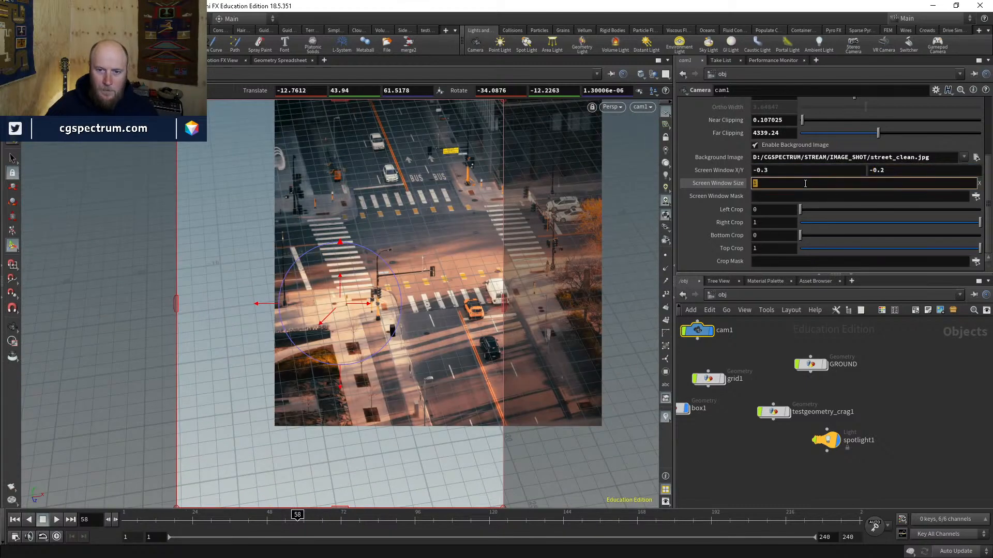
pyautogui.write('0.5')
pyautogui.press('Return')
pyautogui.scroll(-3, 805, 184)
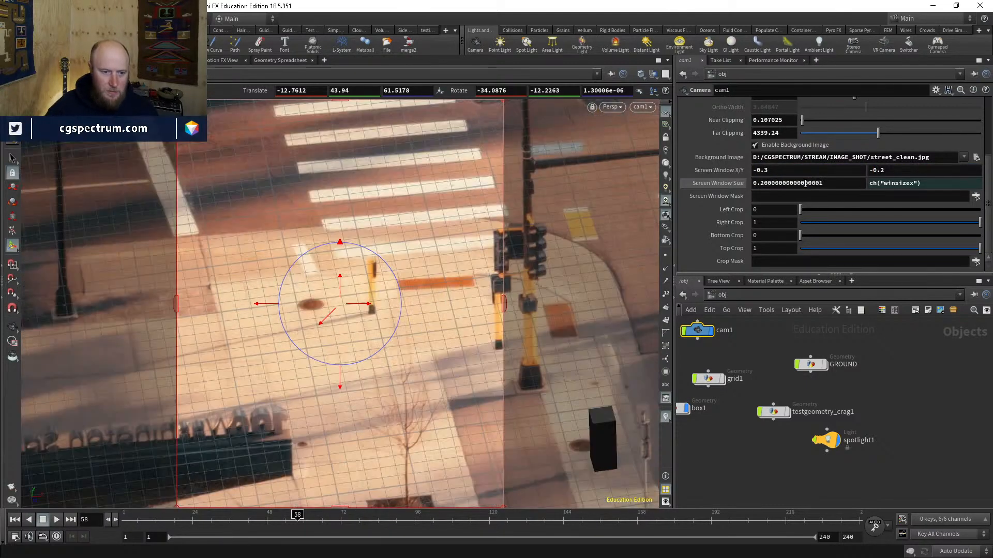
pyautogui.click(782, 171)
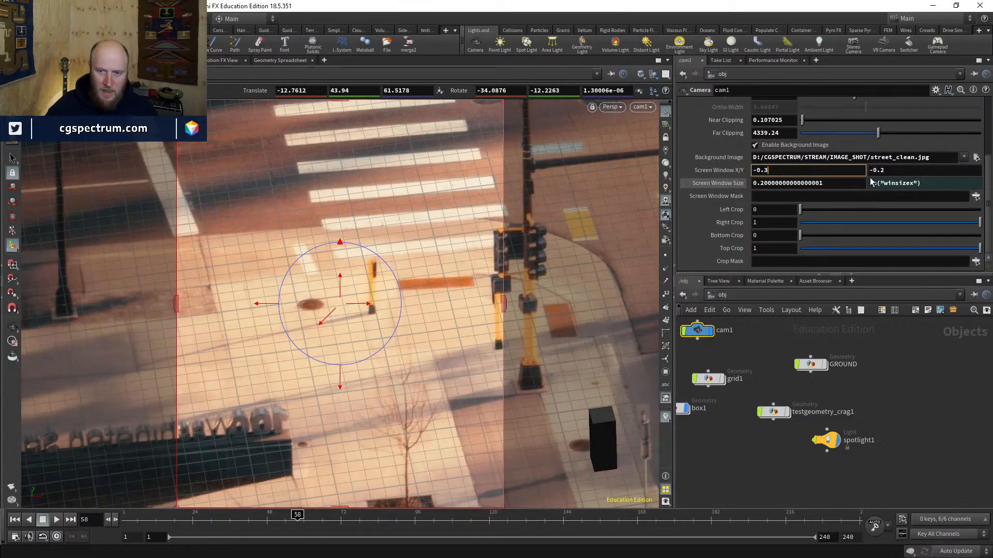
pyautogui.click(888, 171)
pyautogui.scroll(-1, 888, 171)
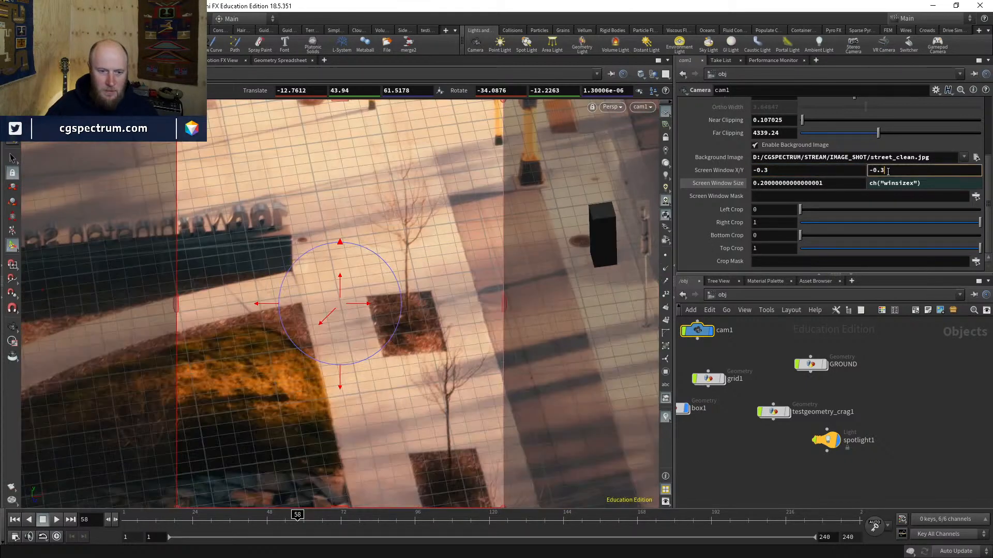
pyautogui.click(784, 171)
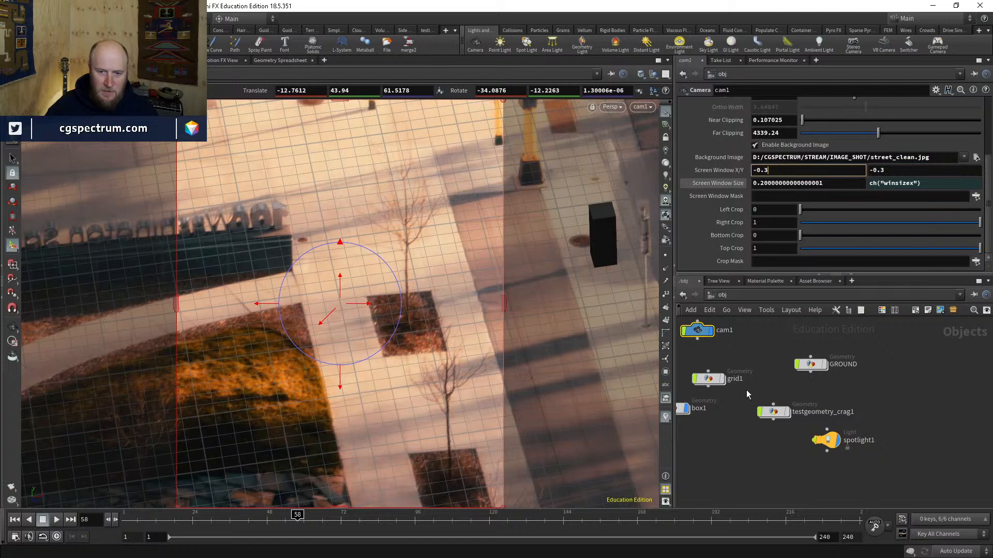
# Step: Turn on display of the GROUND geometry and bring the box1 node into view in the network
pyautogui.click(825, 362)
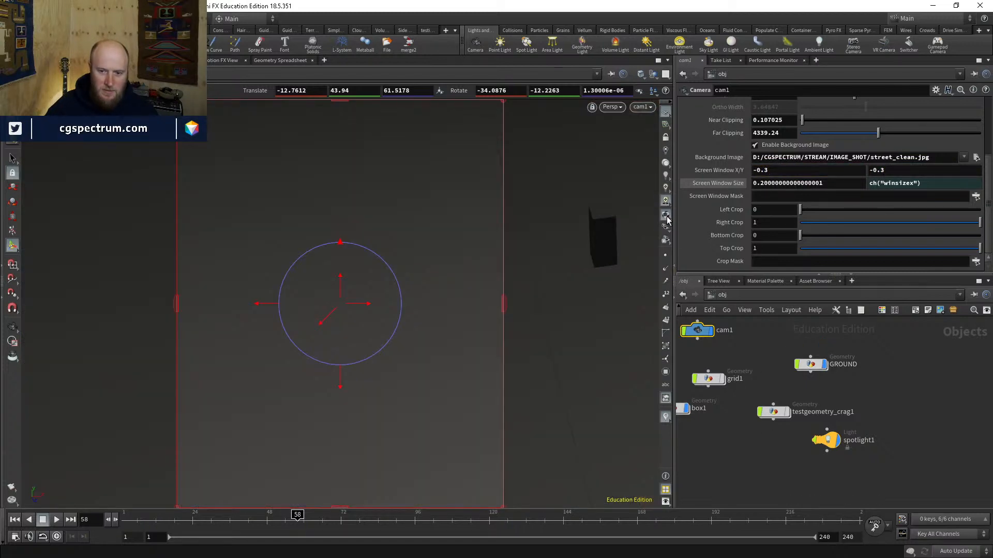
pyautogui.click(874, 409)
pyautogui.moveTo(713, 452); pyautogui.dragTo(784, 442, button='middle')
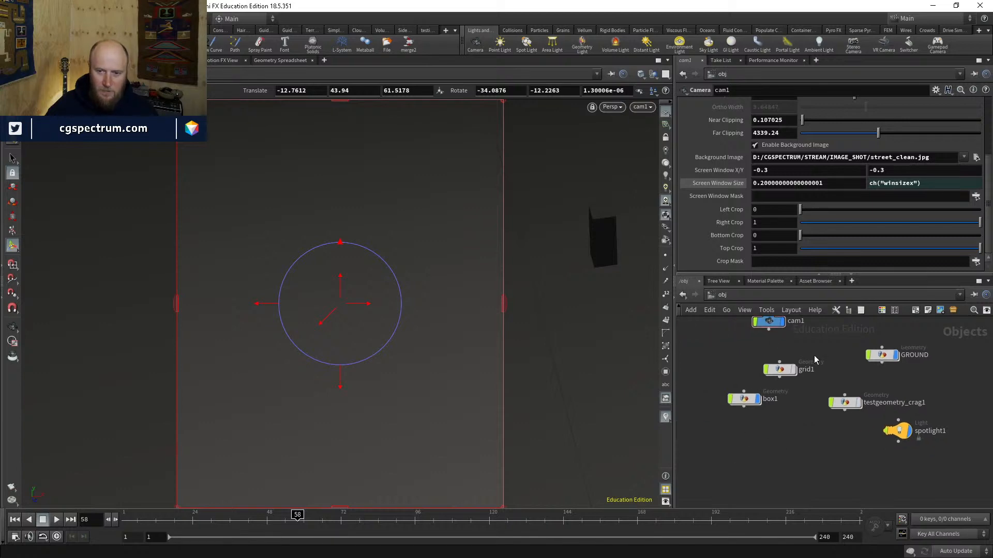
pyautogui.moveTo(814, 355); pyautogui.dragTo(798, 380, button='middle')
# Step: Inspect the box and its shadow from a free perspective view, and look through cam1 again in shaded display
pyautogui.moveTo(487, 274)
pyautogui.keyDown('alt'); pyautogui.mouseDown(button='right')
pyautogui.moveTo(463, 410)
pyautogui.moveTo(485, 271)
pyautogui.mouseUp(button='right'); pyautogui.keyUp('alt')
pyautogui.press('g')
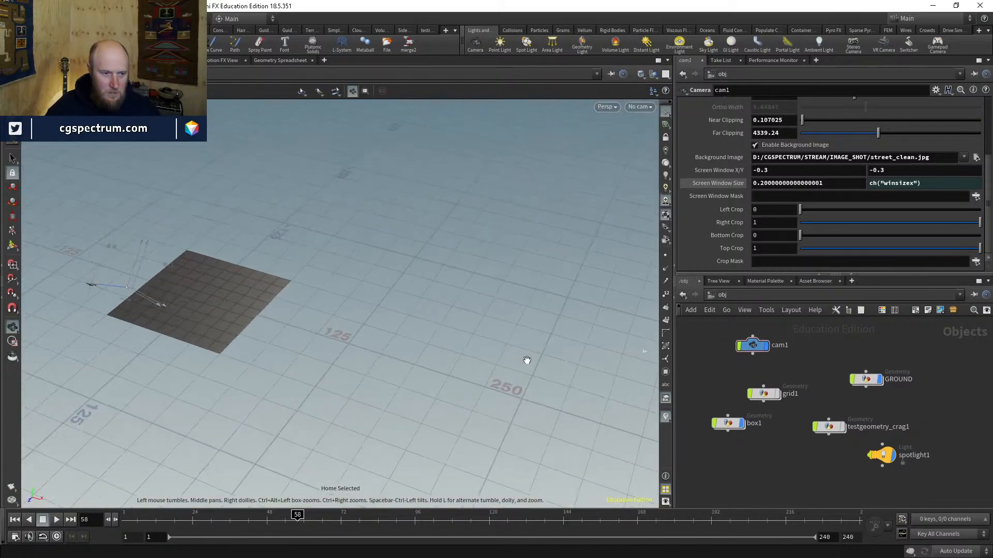
pyautogui.moveTo(389, 263)
pyautogui.mouseDown(button='right')
pyautogui.moveTo(410, 211)
pyautogui.moveTo(336, 295)
pyautogui.moveTo(467, 186)
pyautogui.moveTo(429, 239)
pyautogui.mouseUp(button='right')
pyautogui.moveTo(430, 239); pyautogui.dragTo(499, 228)
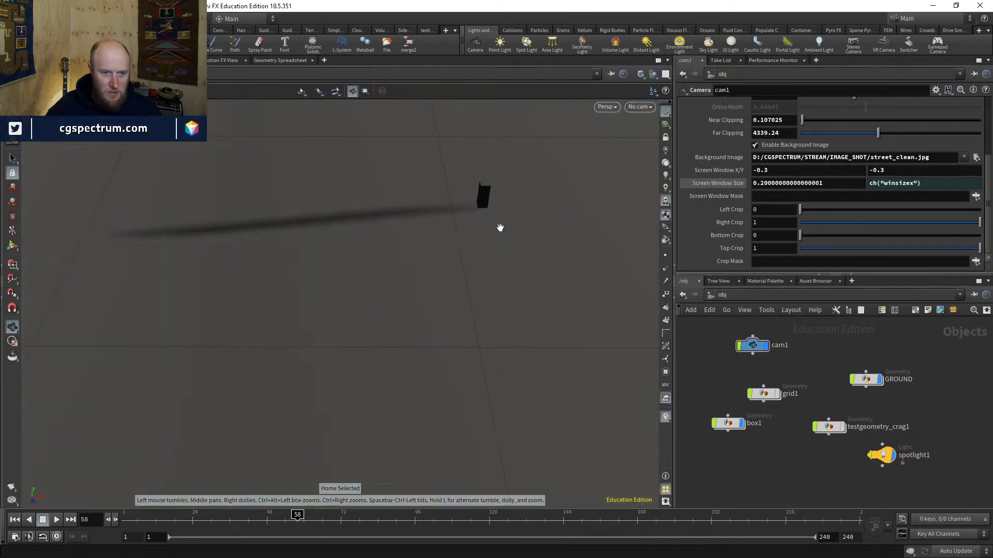
pyautogui.click(641, 107)
pyautogui.click(653, 158)
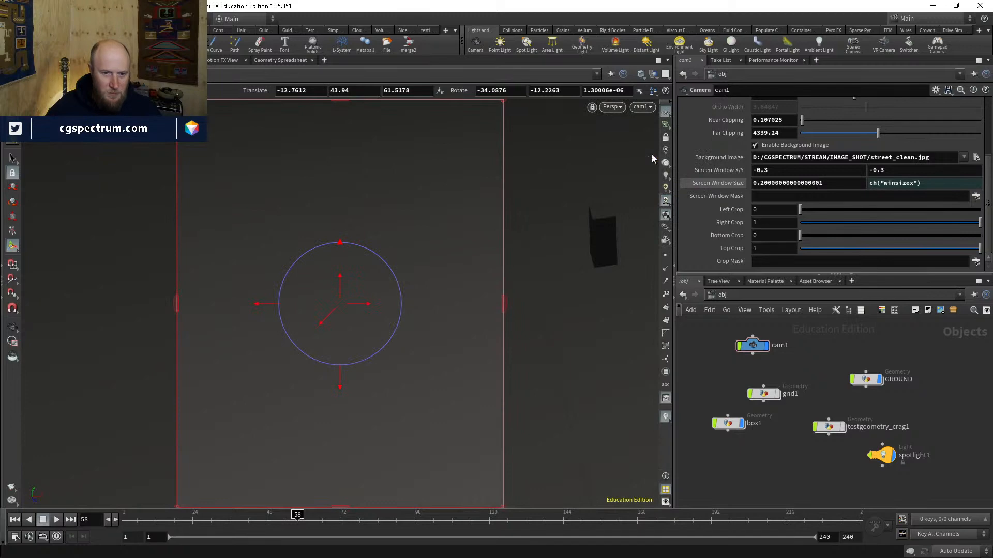
pyautogui.press('Escape')
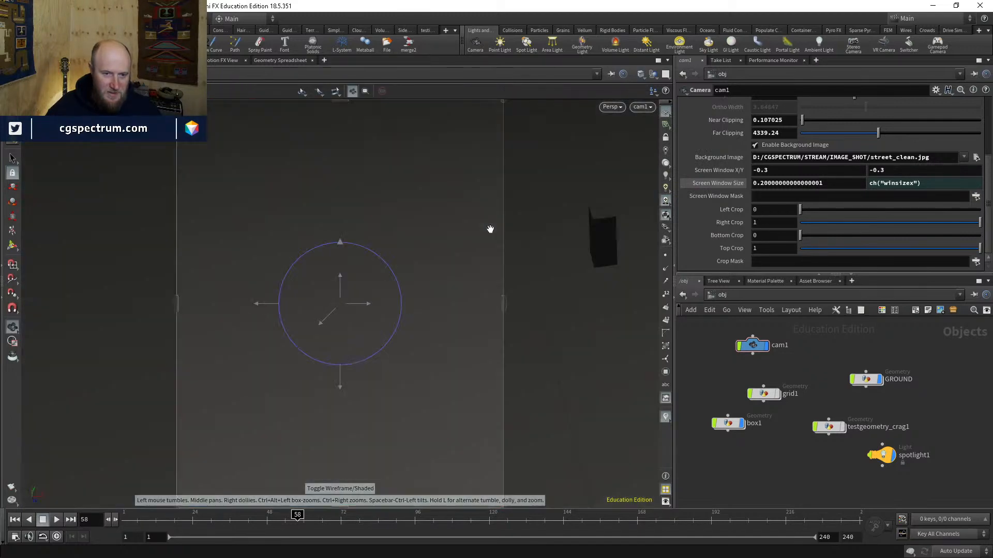
pyautogui.press('Return')
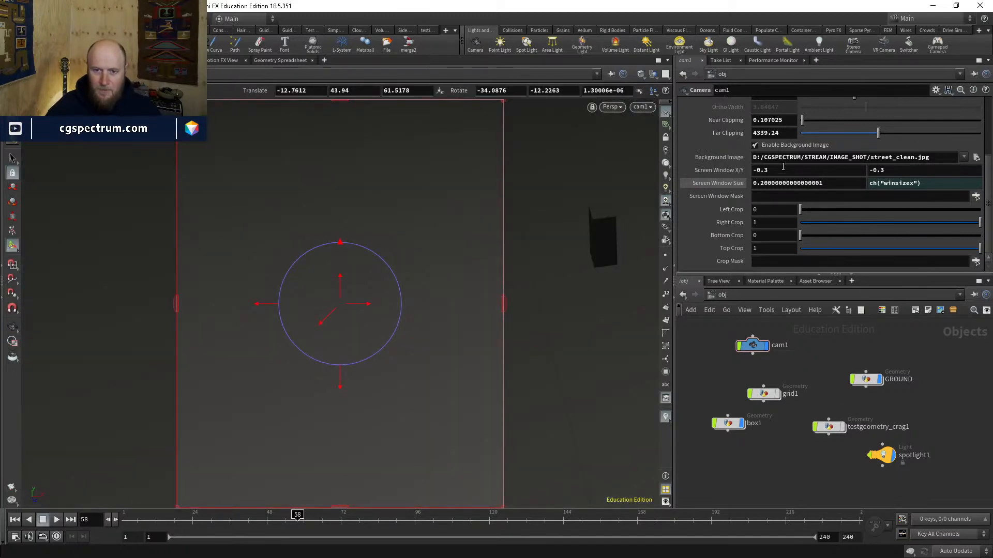
# Step: Reset cam1's Screen Window X/Y to 0, 0 and set its Screen Window Size to 1
pyautogui.click(783, 167)
pyautogui.write('0')
pyautogui.press('Return')
pyautogui.click(898, 171)
pyautogui.write('0')
pyautogui.press('Return')
pyautogui.click(828, 181)
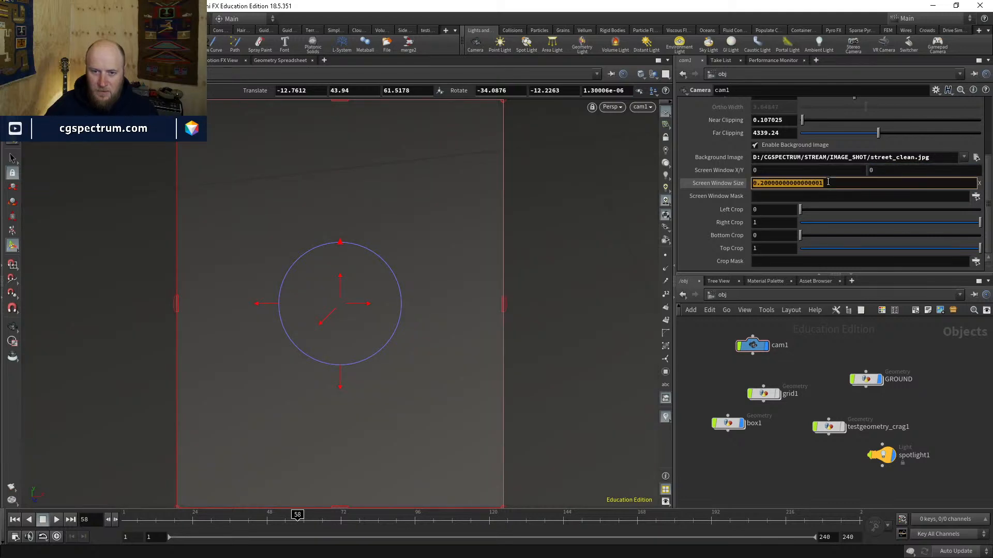
pyautogui.write('1')
pyautogui.press('Return')
# Step: Toggle the cam1 view between wireframe and shaded display to compare the box's shadow with the street background image
pyautogui.press('Escape')
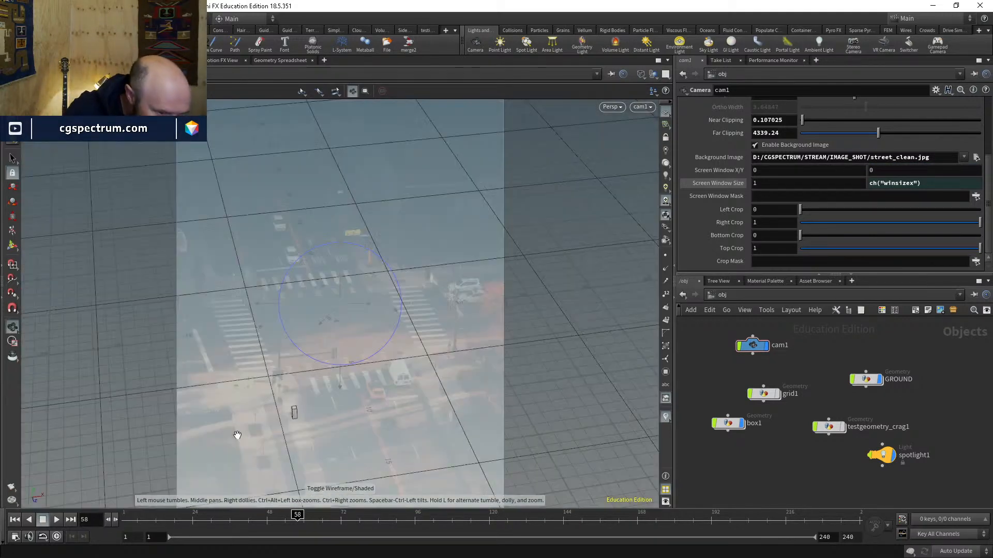
pyautogui.press('Return')
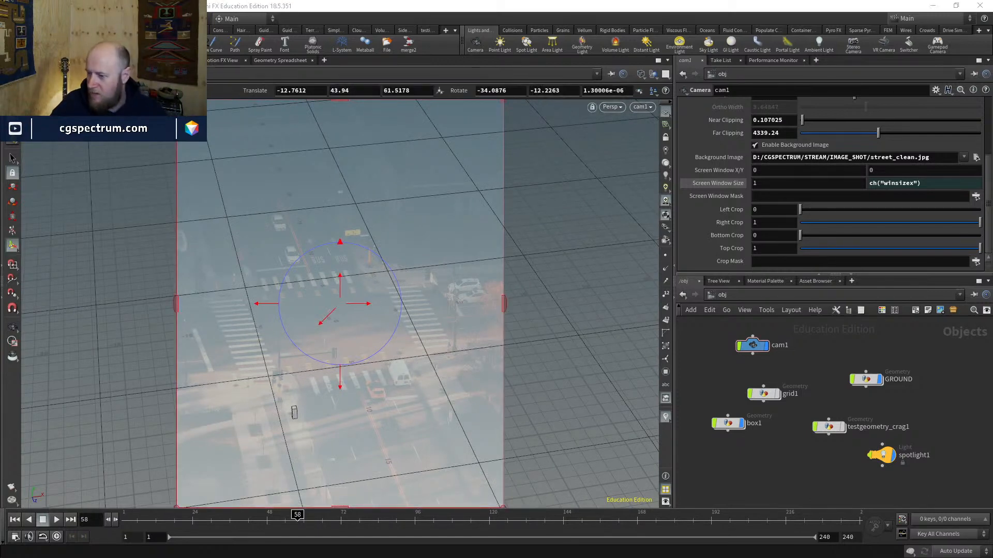
pyautogui.hotkey('alt', 'Tab')
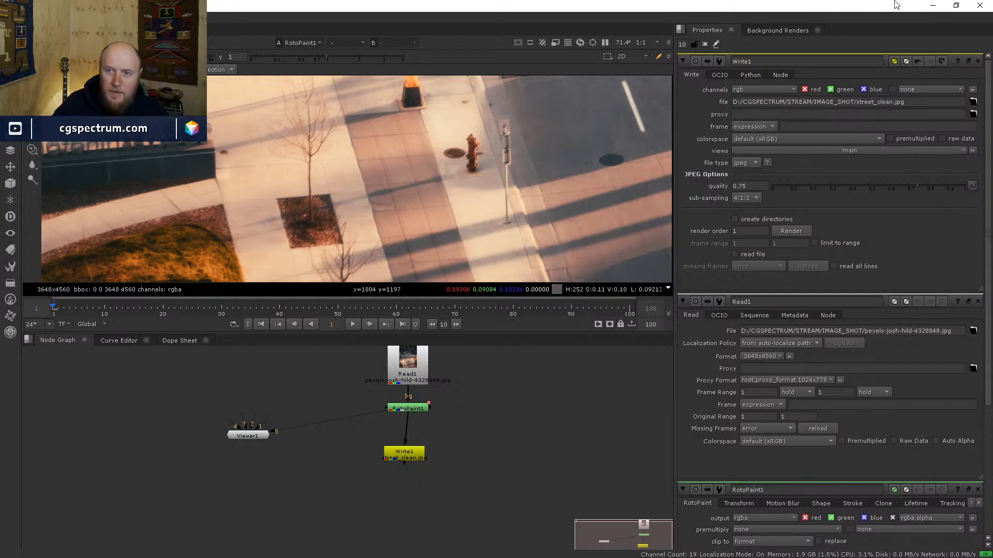
pyautogui.click(934, 6)
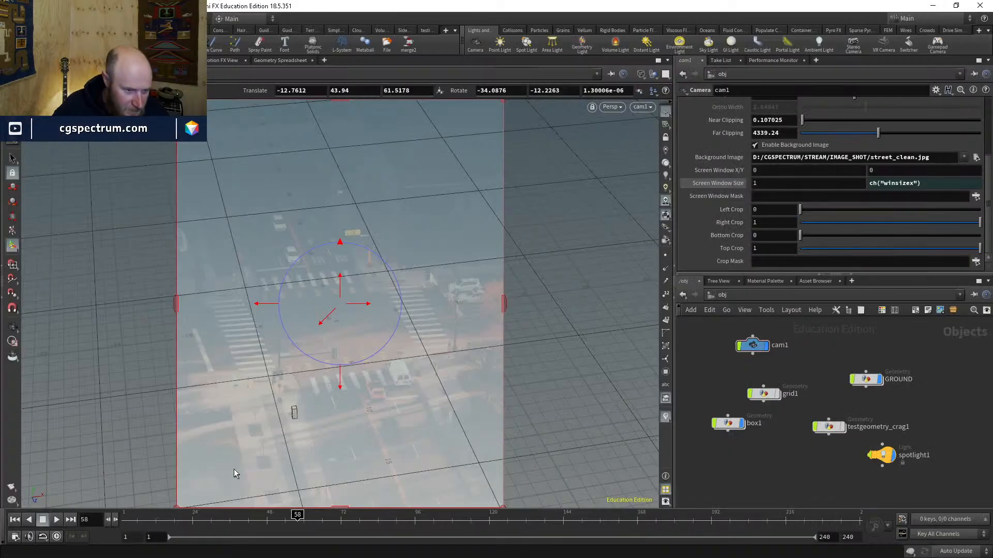
pyautogui.press('w')
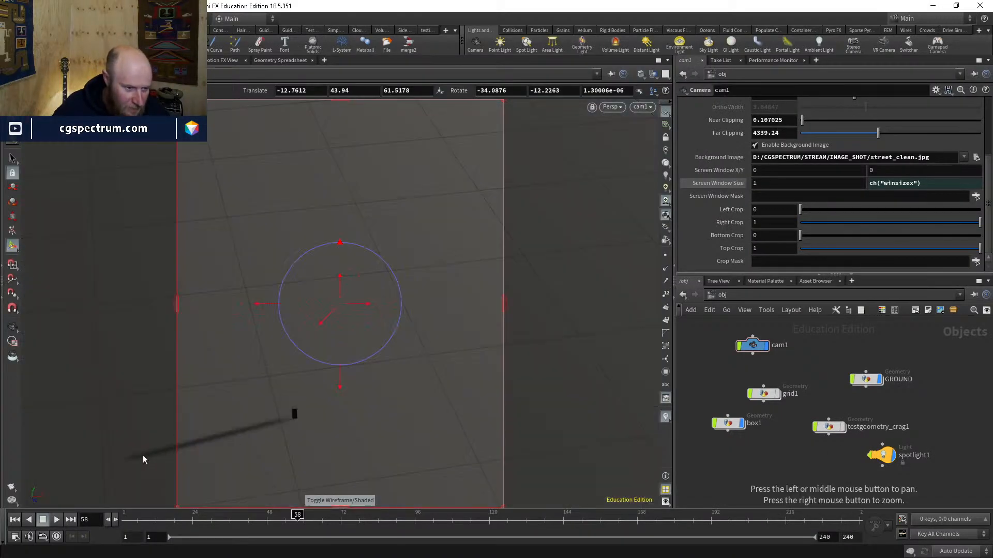
pyautogui.press('w')
pyautogui.press('w')
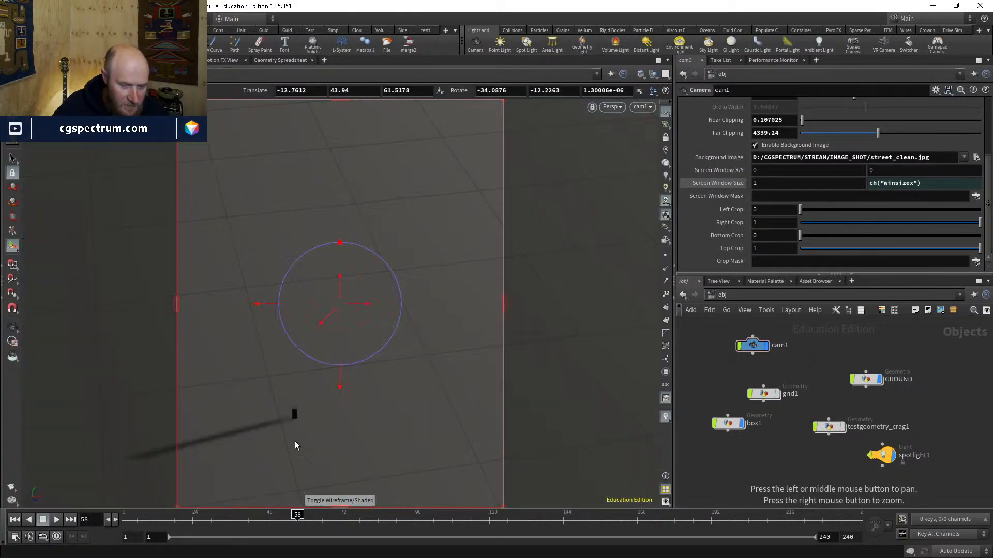
# Step: Select spotlight1 and split the scene view pane into two stacked viewports
pyautogui.click(882, 455)
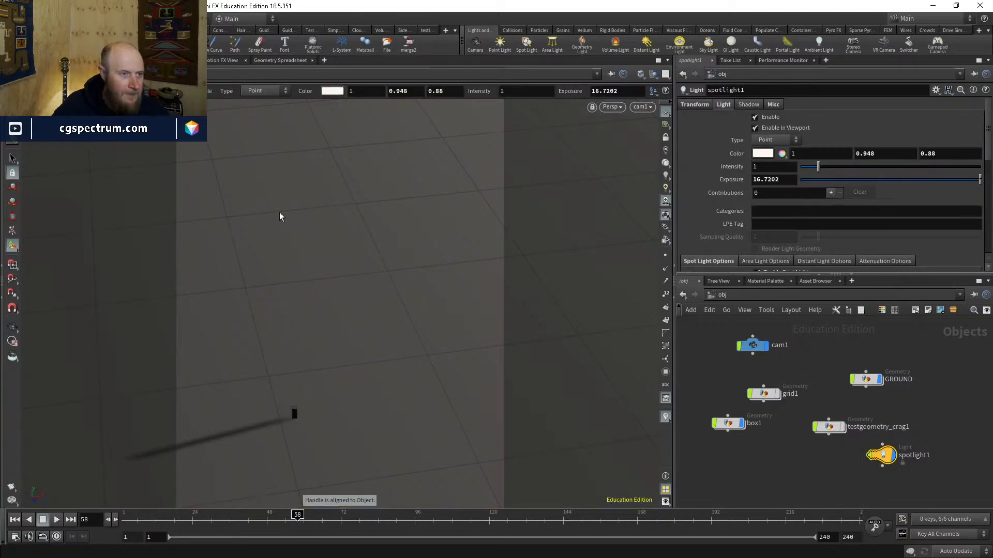
pyautogui.click(667, 60)
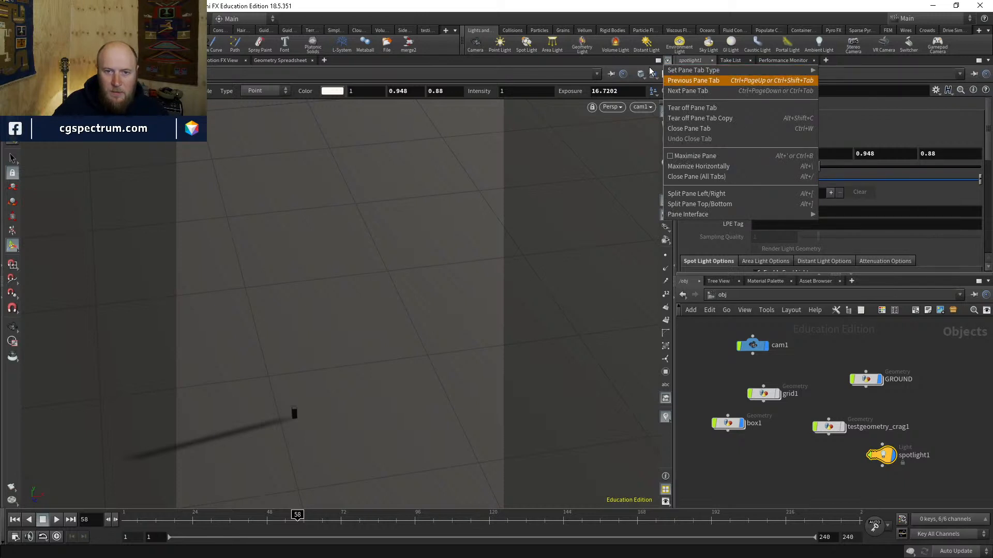
pyautogui.click(650, 70)
pyautogui.click(667, 61)
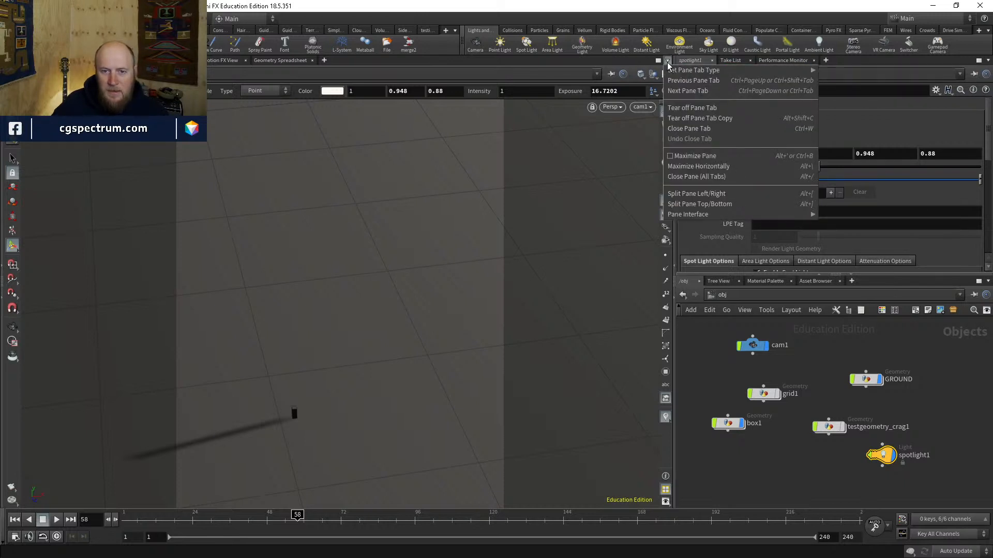
pyautogui.click(695, 204)
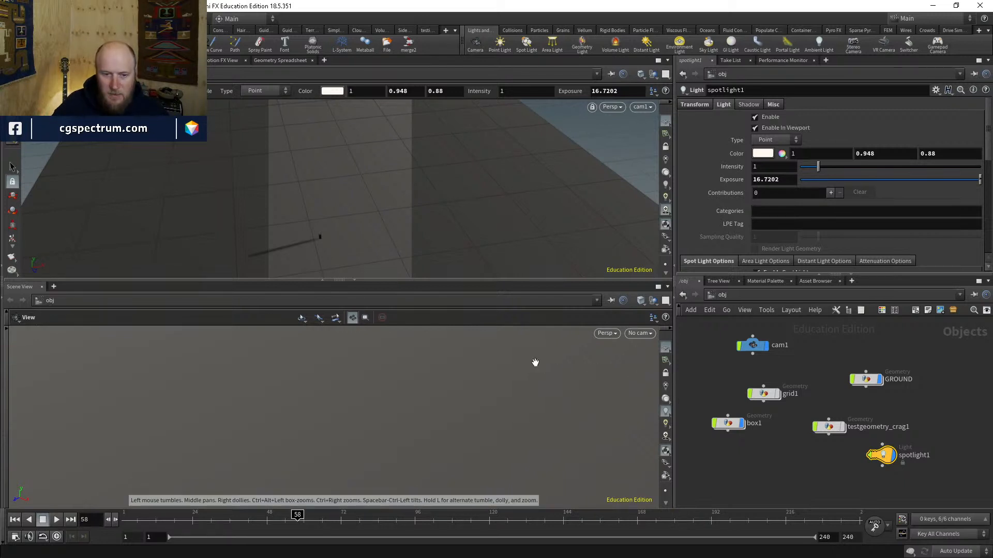
# Step: Frame the selected spotlight1 in the new second viewport and set that viewport to look through cam1
pyautogui.press('g')
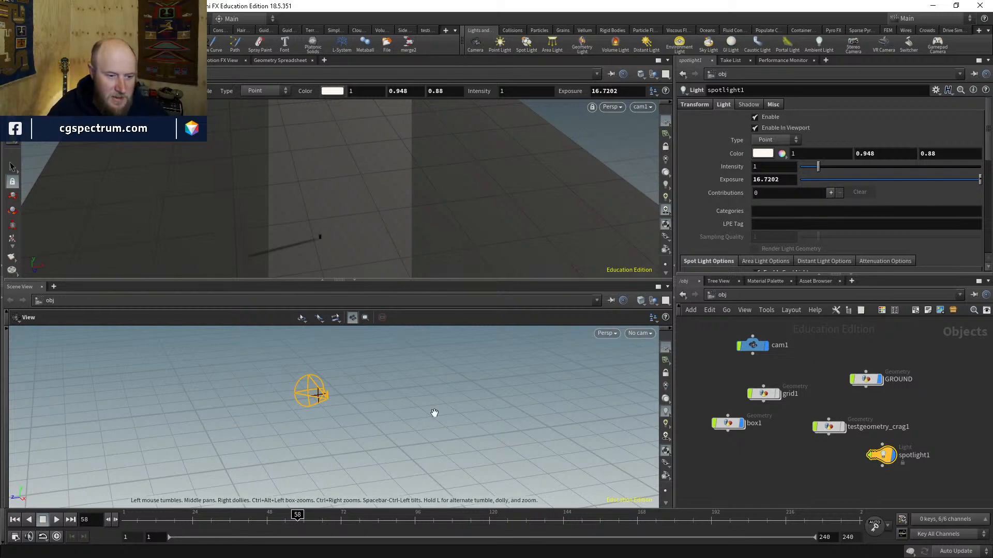
pyautogui.moveTo(353, 380); pyautogui.dragTo(313, 364)
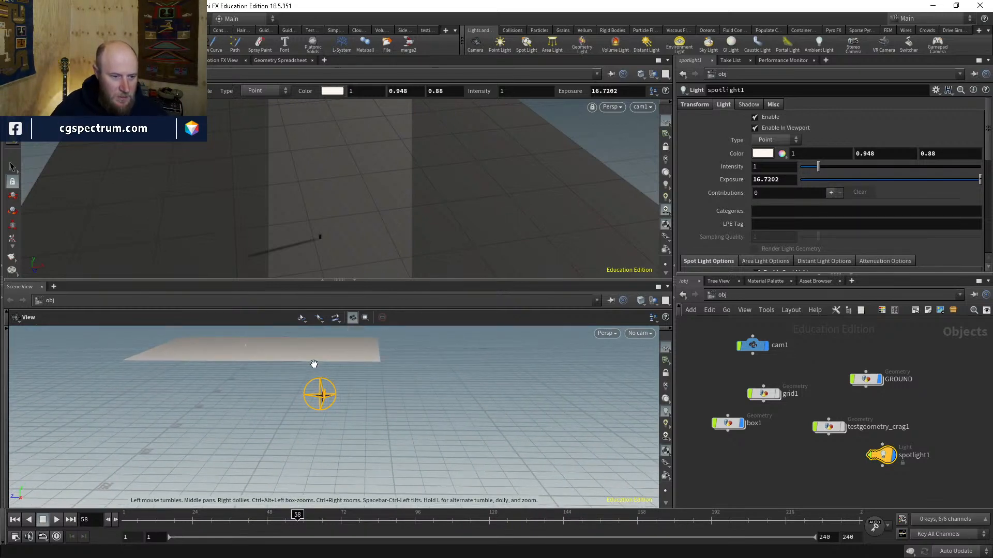
pyautogui.click(639, 334)
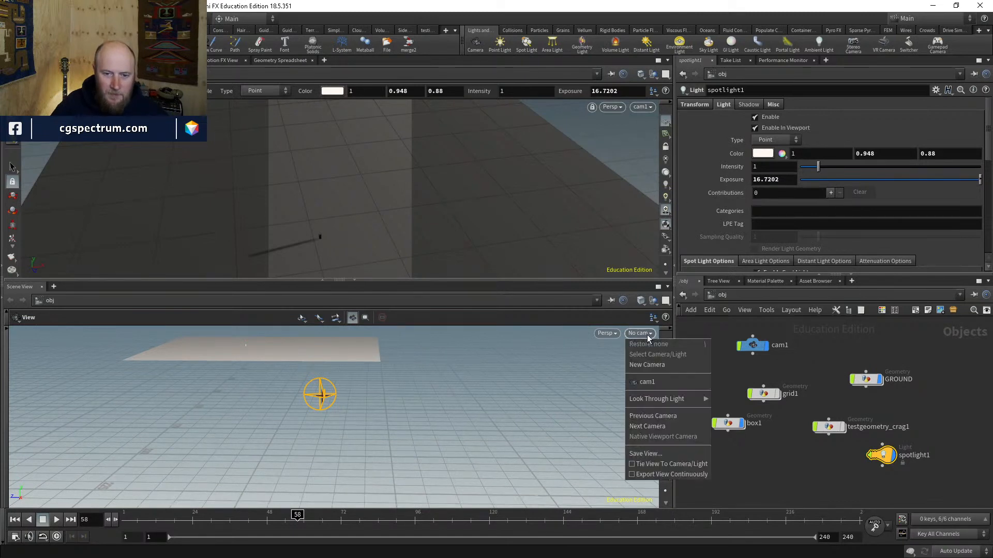
pyautogui.click(646, 382)
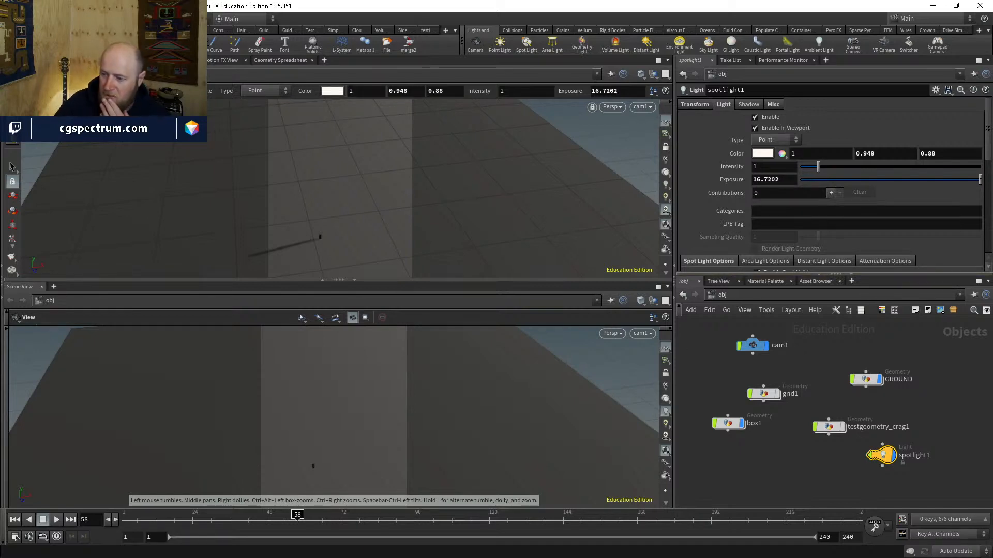
# Step: Switch to Nuke and examine the shadows and lighting across the whole cleaned street intersection plate
pyautogui.hotkey('alt', 'Tab')
pyautogui.scroll(-5, 435, 236)
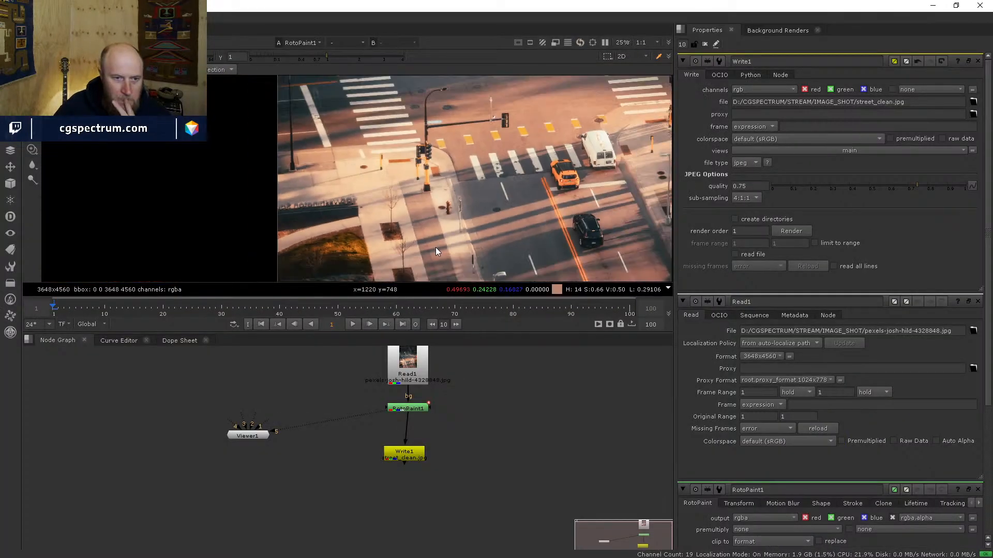
pyautogui.scroll(-2, 444, 266)
pyautogui.moveTo(452, 335); pyautogui.dragTo(460, 430)
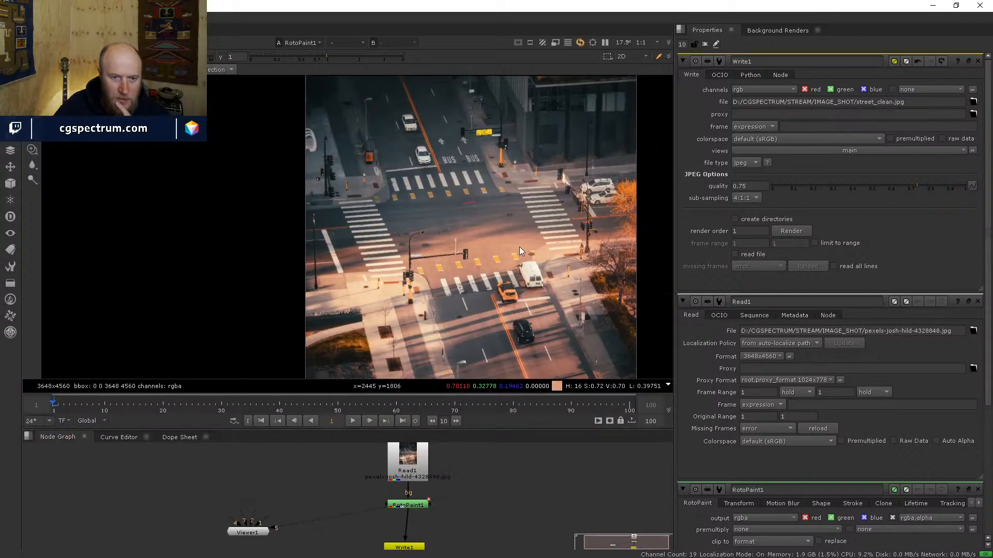
pyautogui.scroll(3, 451, 235)
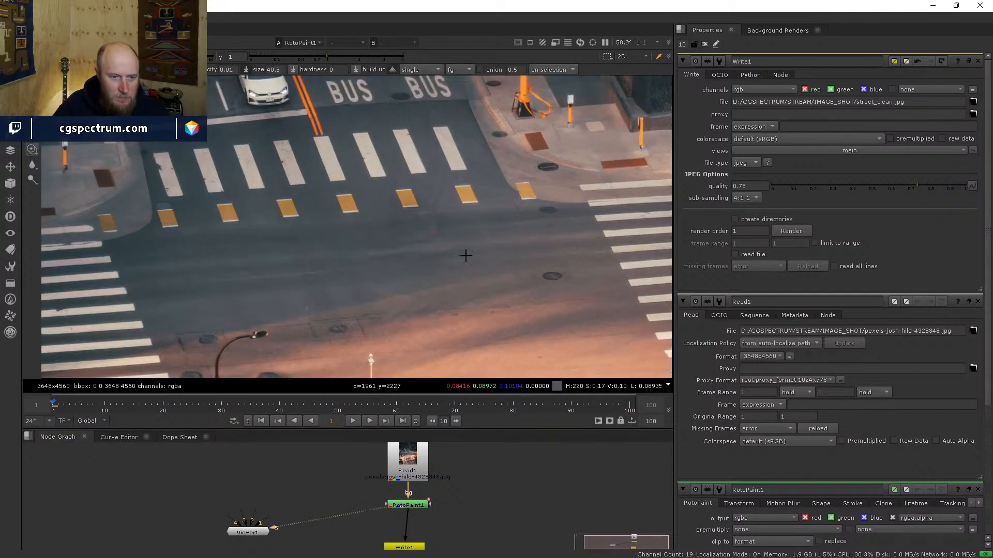
pyautogui.scroll(-5, 468, 253)
pyautogui.scroll(-3, 488, 245)
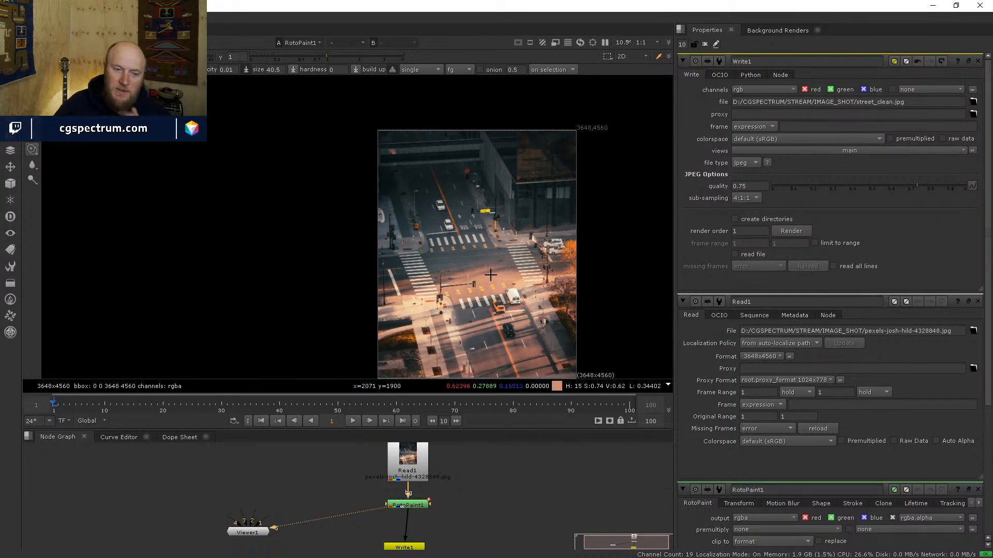
pyautogui.scroll(3, 485, 274)
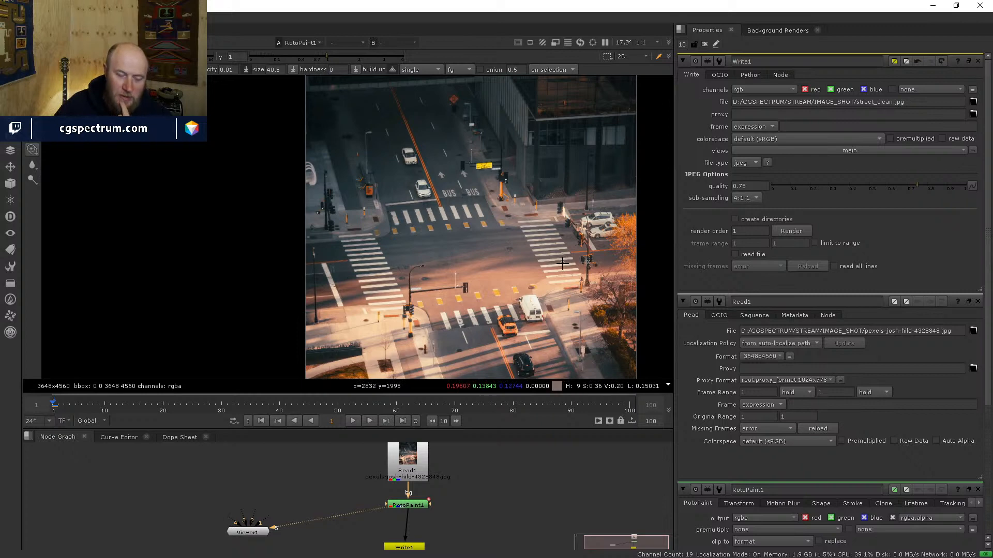
pyautogui.scroll(-2, 463, 250)
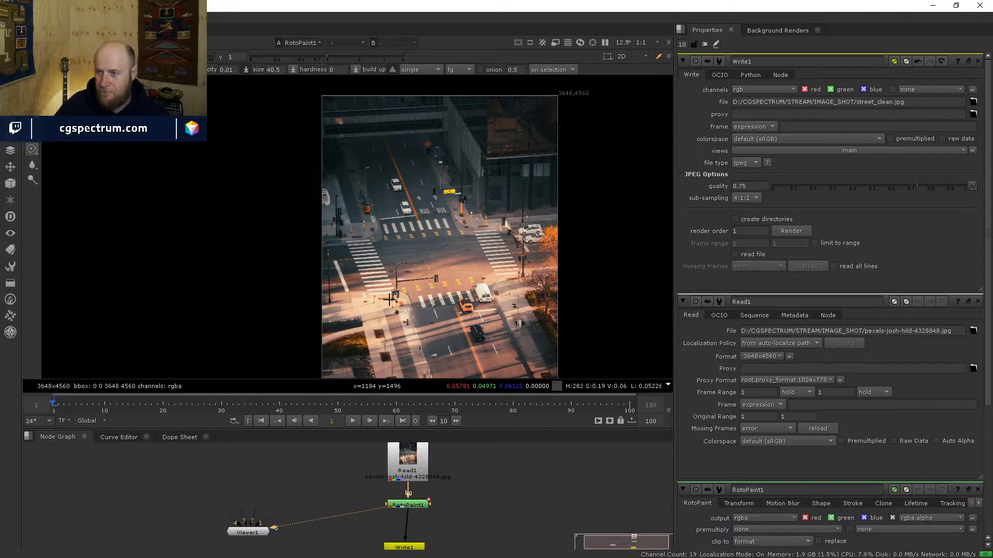
# Step: Compare the original Read1 plate with the RotoPaint1 output around the motorcycle, and return to Houdini
pyautogui.click(416, 468)
pyautogui.press('1')
pyautogui.scroll(5, 426, 252)
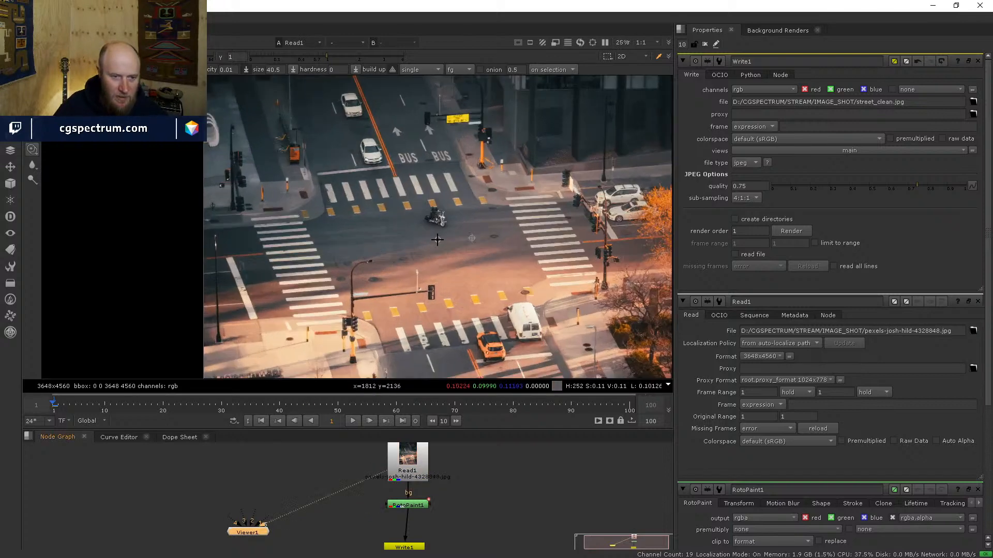
pyautogui.scroll(3, 426, 252)
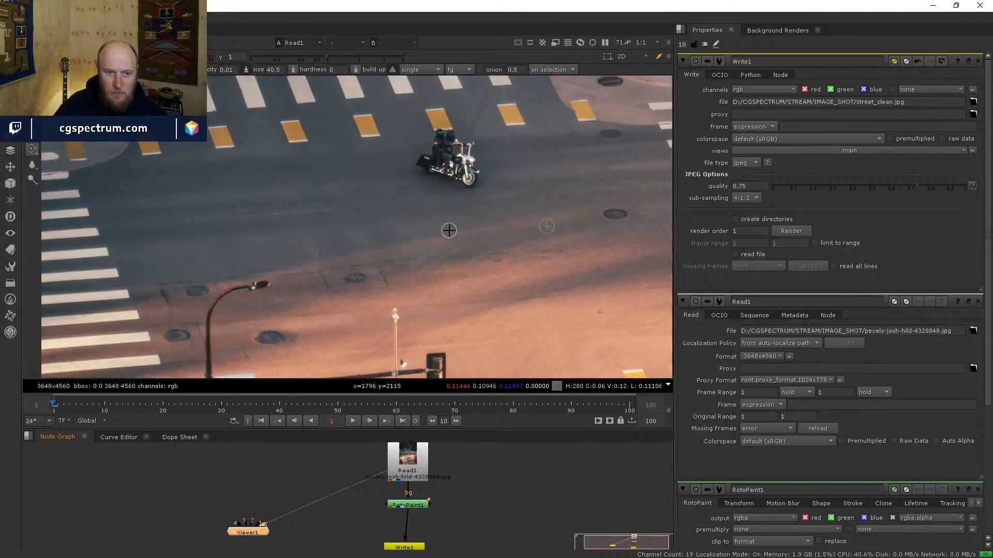
pyautogui.click(420, 504)
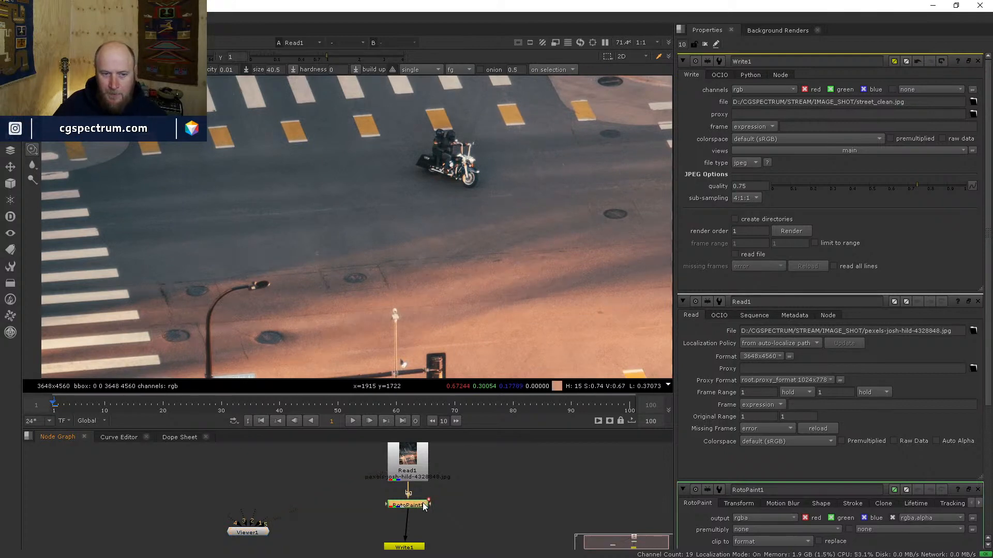
pyautogui.press('1')
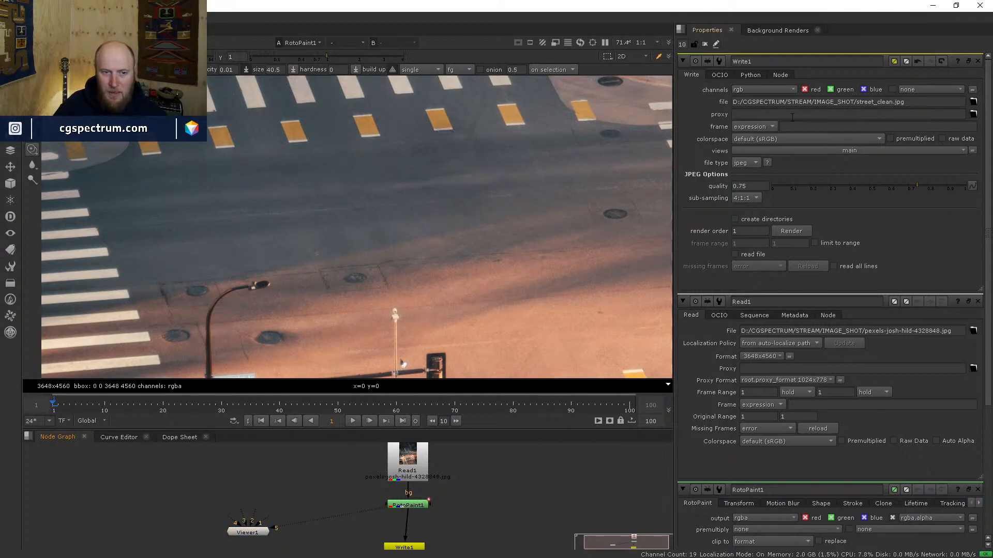
pyautogui.click(932, 5)
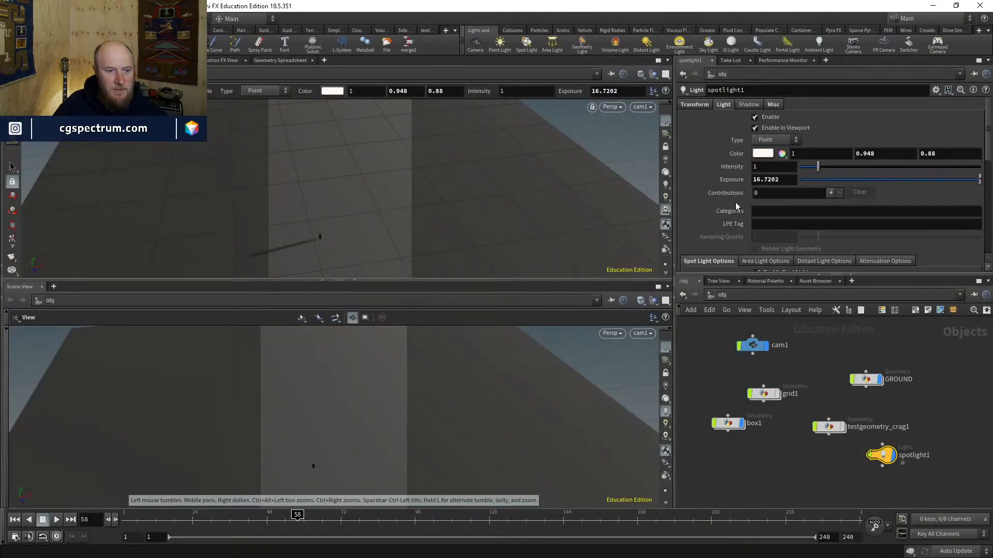
# Step: Display testgeometry_crag1 temporarily while scrubbing the timeline to frame 35, and hide it again
pyautogui.click(844, 429)
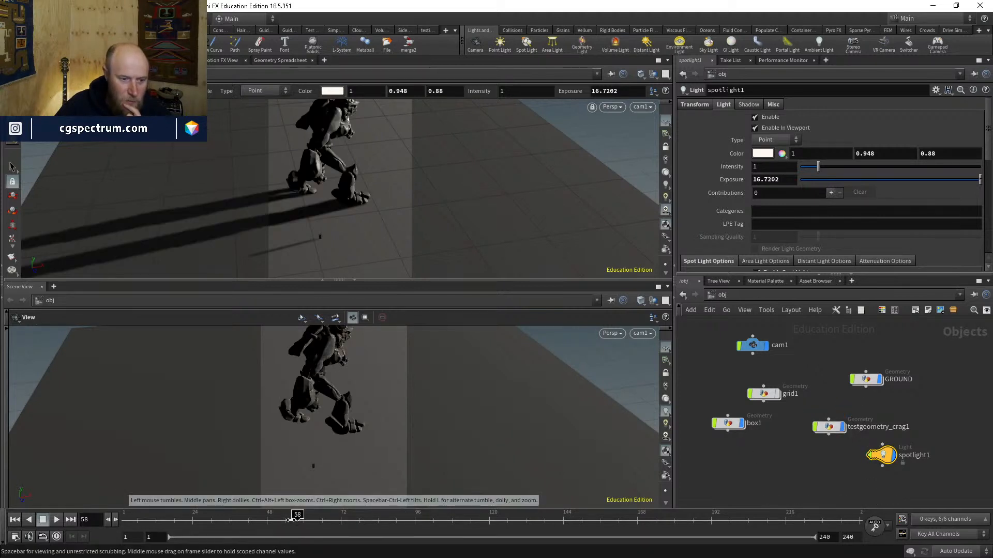
pyautogui.moveTo(298, 518); pyautogui.dragTo(225, 497)
pyautogui.click(842, 427)
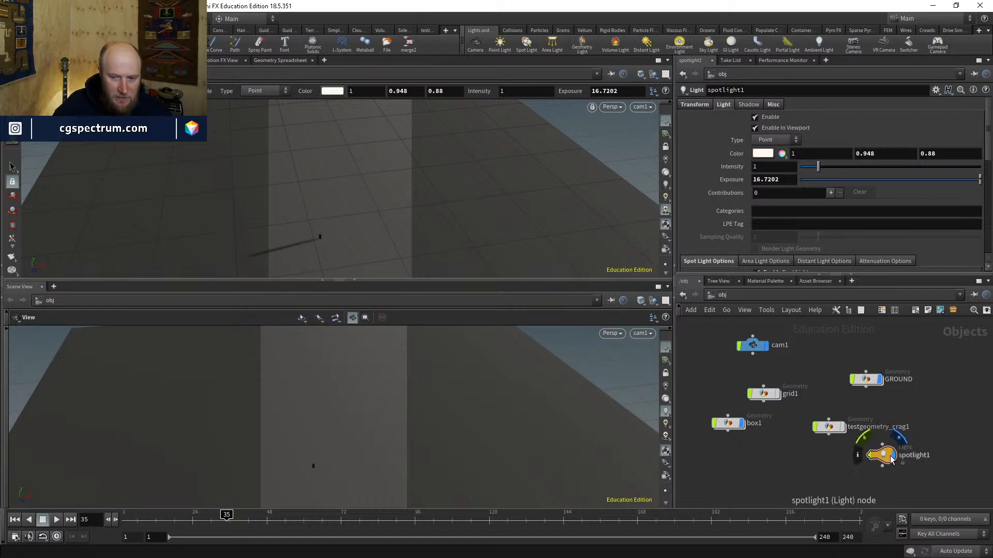
# Step: Make the second viewport look through spotlight1 with the light locked to the view, and show the cam1 viewport in wireframe
pyautogui.click(641, 333)
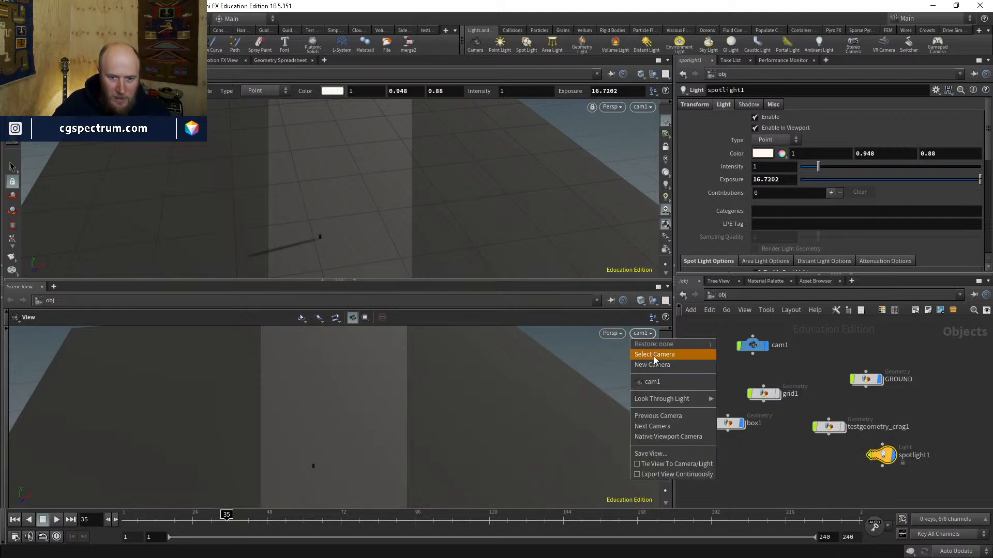
pyautogui.moveTo(667, 401)
pyautogui.click(745, 409)
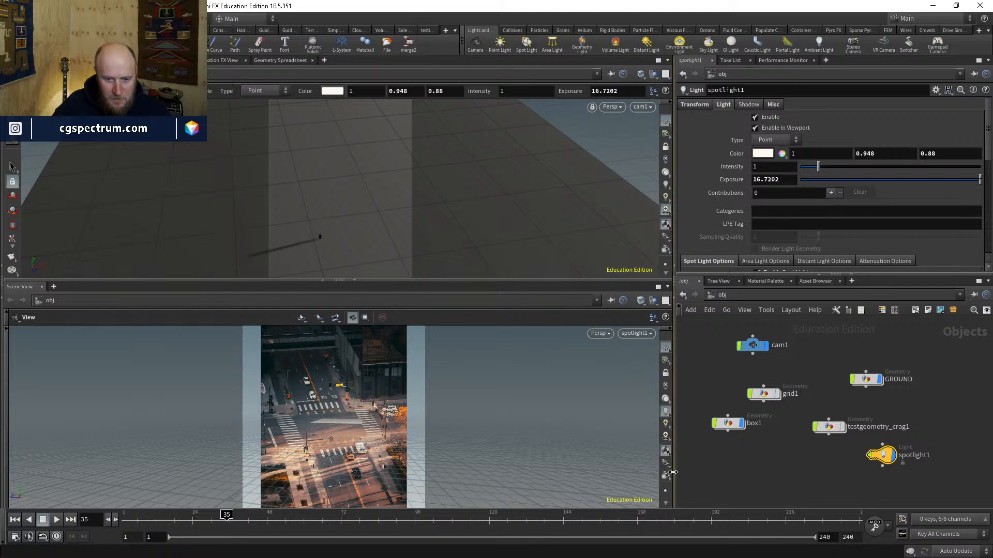
pyautogui.scroll(-4, 666, 450)
pyautogui.click(665, 486)
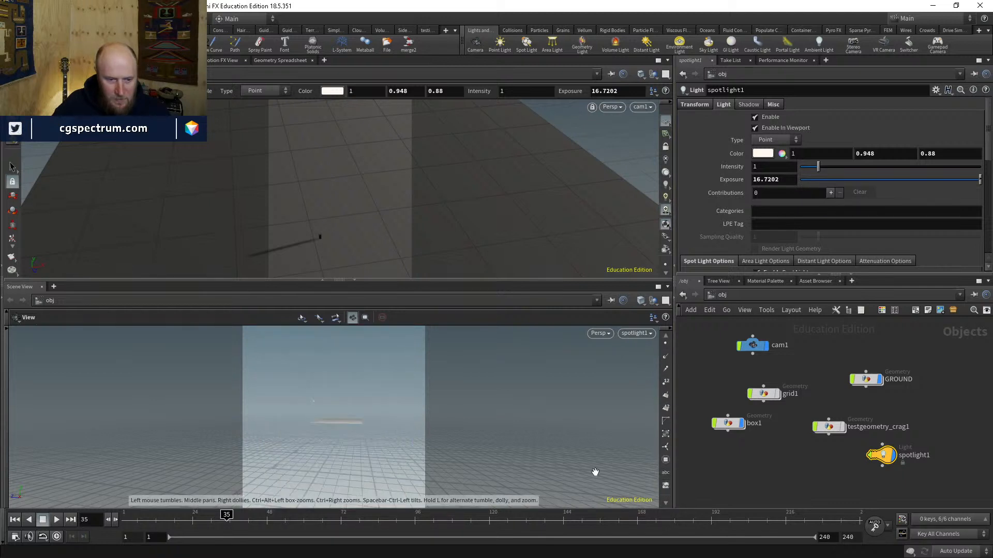
pyautogui.scroll(1, 666, 371)
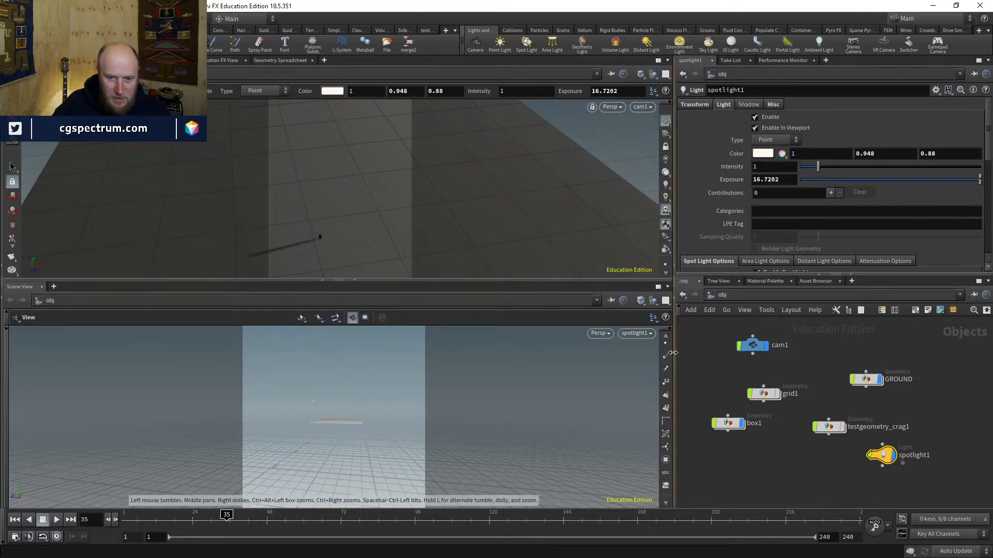
pyautogui.scroll(3, 666, 371)
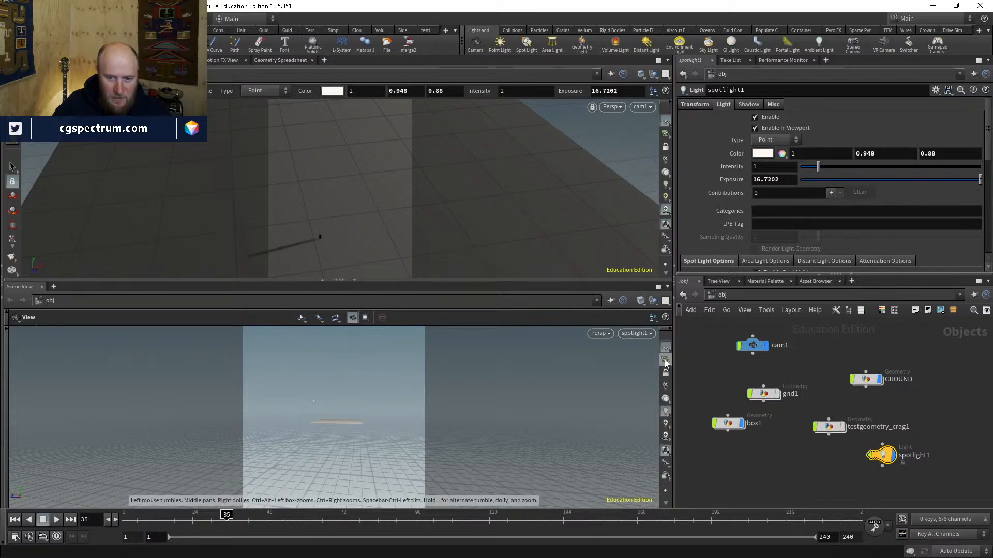
pyautogui.click(666, 374)
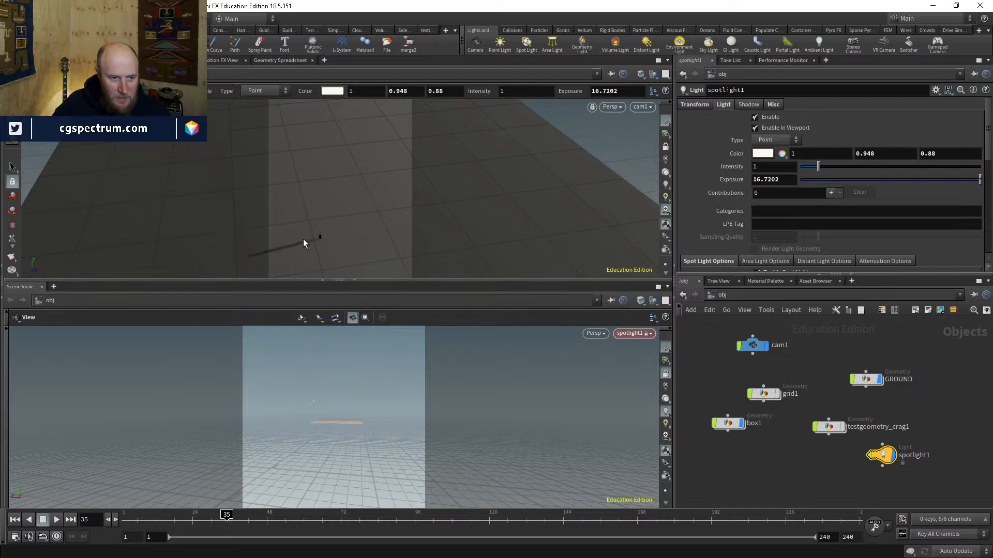
pyautogui.press('Escape')
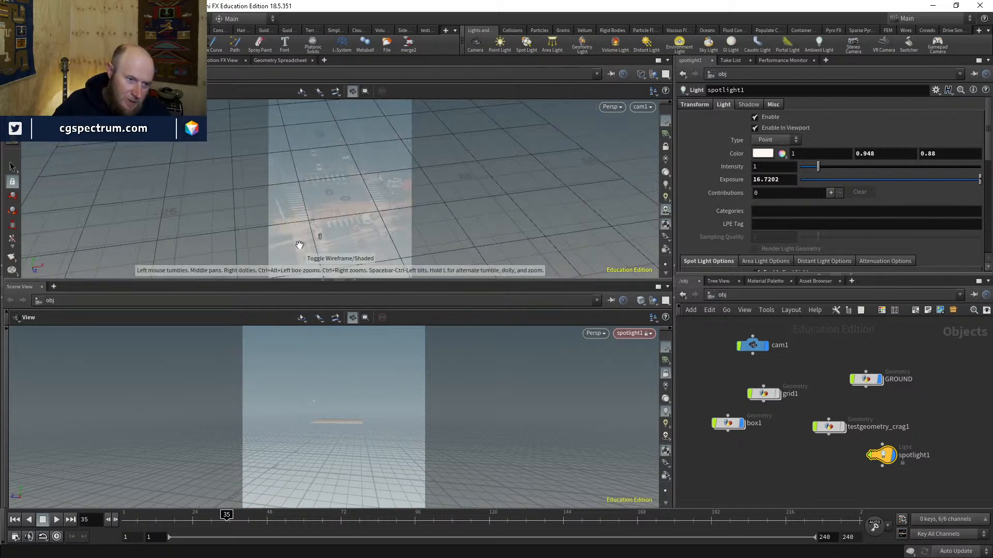
# Step: Raise spotlight1 through its locked view to shorten the box's shadow on the ground, checking it against the plate in the cam1 view
pyautogui.press('Return')
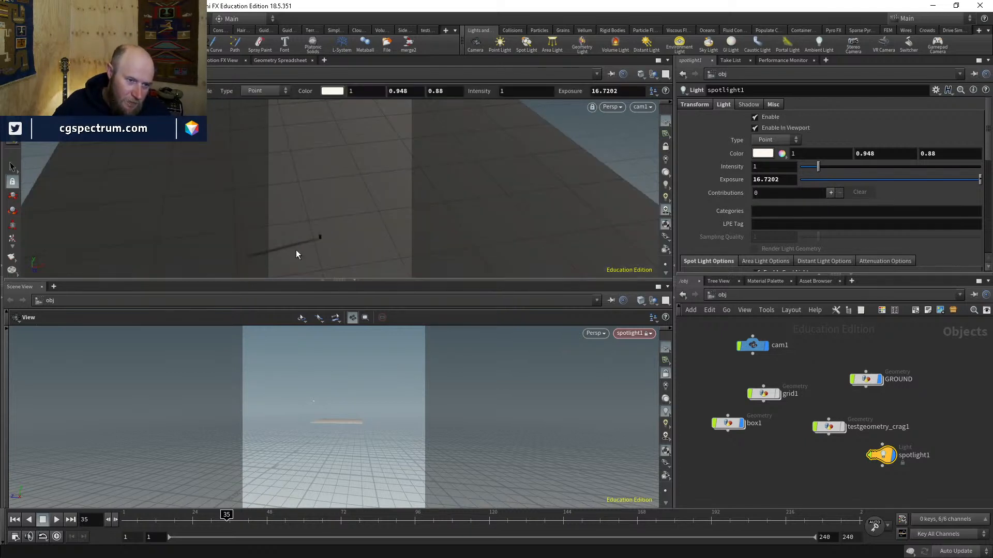
pyautogui.moveTo(354, 414)
pyautogui.mouseDown()
pyautogui.moveTo(349, 434)
pyautogui.moveTo(347, 424)
pyautogui.mouseUp()
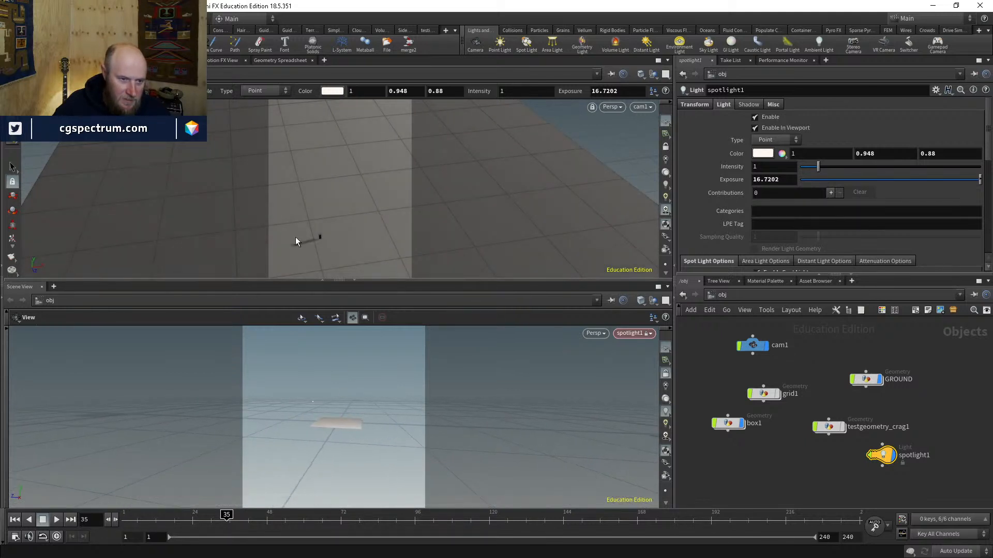
pyautogui.hotkey('space', 'w')
pyautogui.hotkey('space', 'w')
pyautogui.hotkey('space', 'w')
pyautogui.hotkey('space', 'w')
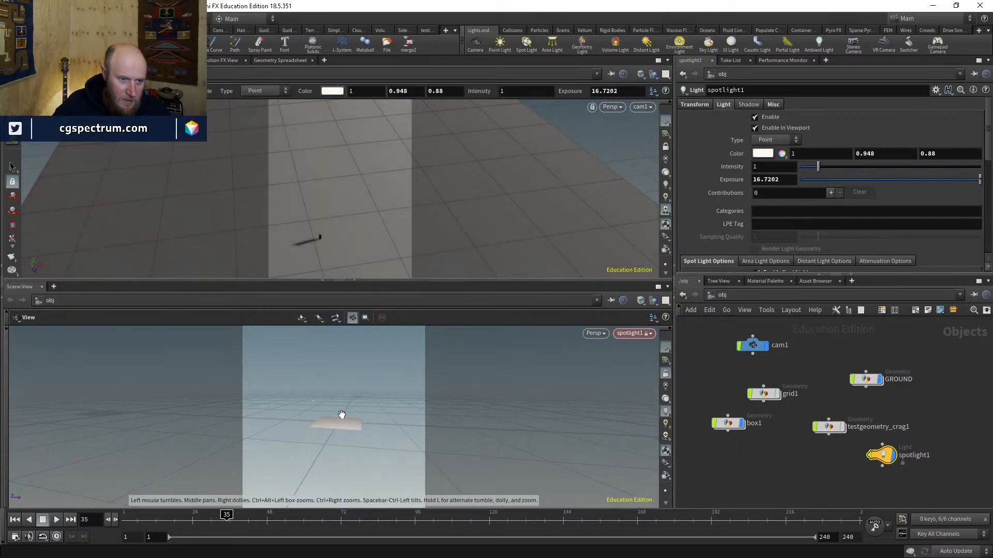
# Step: Compare the direction of the box's shadow with the plate by alternating the cam1 view between wireframe and shaded
pyautogui.hotkey('space', 'w')
pyautogui.hotkey('space', 'w')
pyautogui.hotkey('space', 'w')
pyautogui.hotkey('space', 'w')
pyautogui.hotkey('space', 'w')
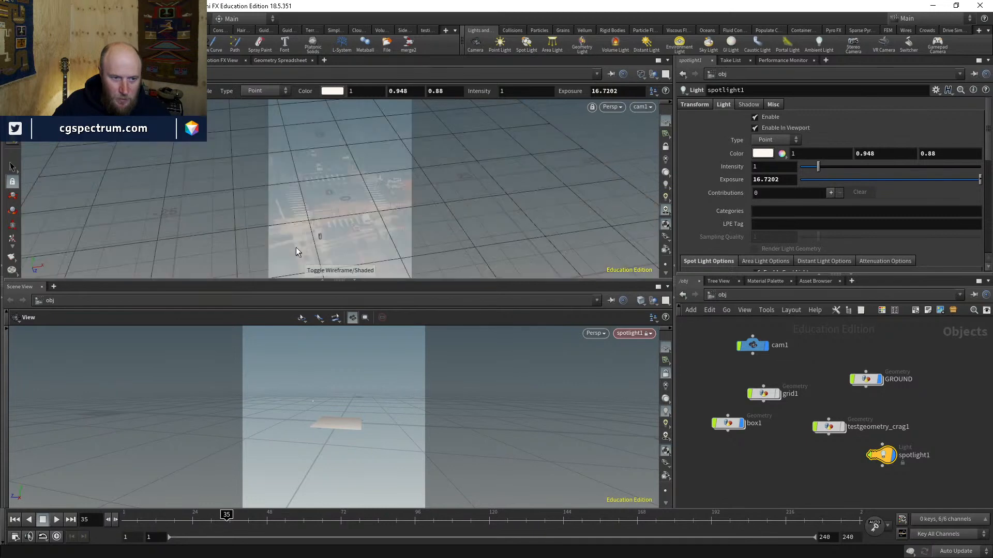
pyautogui.hotkey('space', 'w')
pyautogui.hotkey('space', 'w')
pyautogui.hotkey('space', 'w')
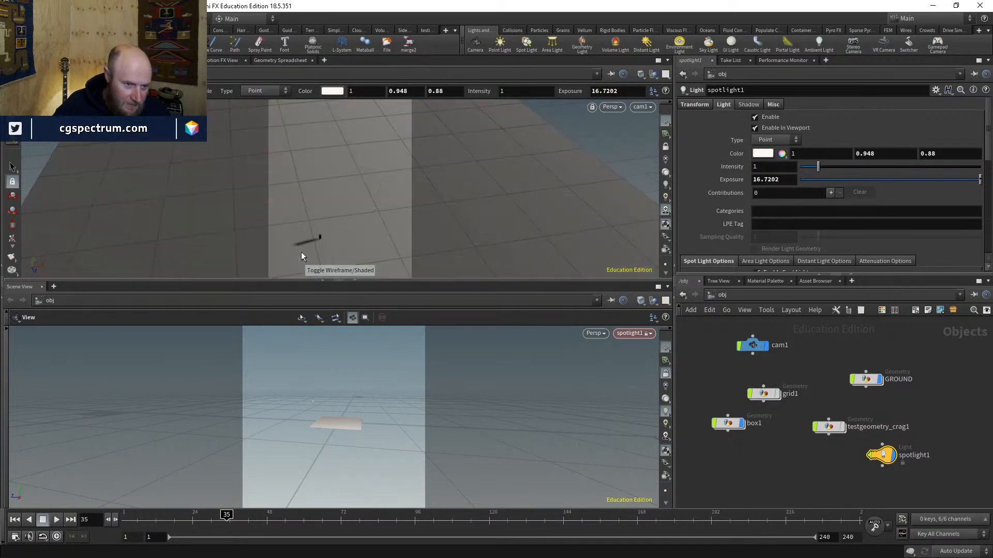
# Step: Expand the cam1 view over the whole viewport area and recheck the box's shadow against the plate
pyautogui.click(355, 282)
pyautogui.hotkey('space', 'w')
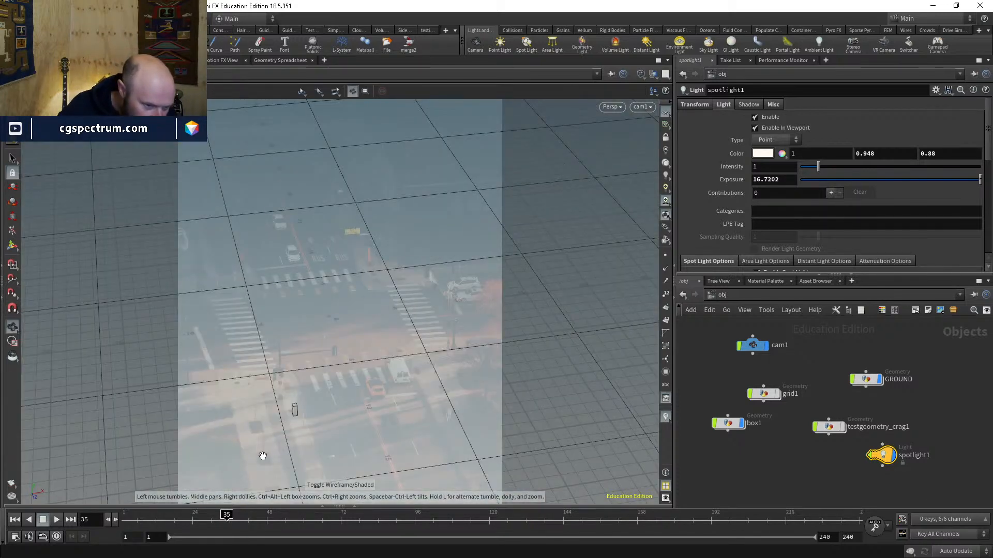
pyautogui.hotkey('space', 'w')
pyautogui.hotkey('space', 'w')
pyautogui.hotkey('space', 'w')
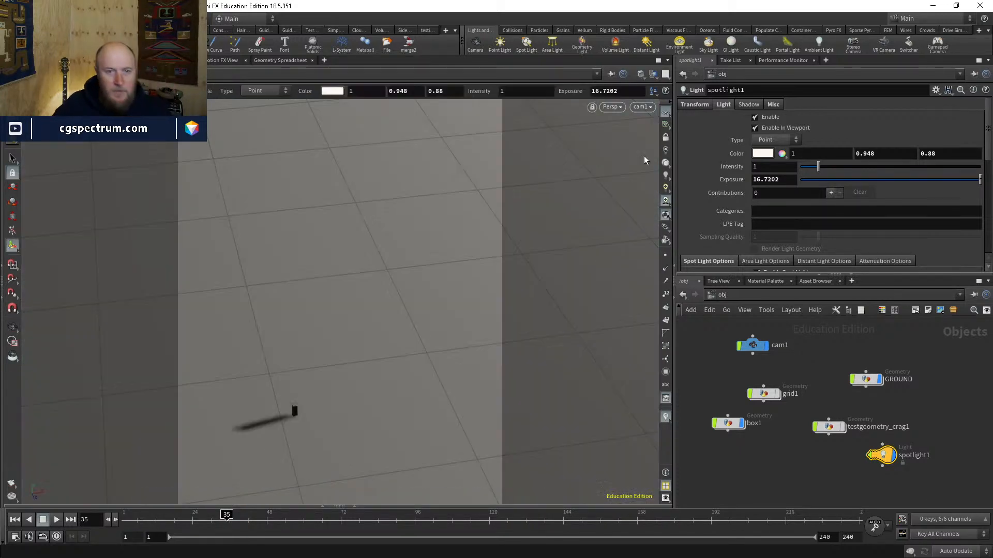
# Step: Save the scene and start a preview render through cam1 in the render view
pyautogui.moveTo(877, 412); pyautogui.dragTo(849, 375, button='middle')
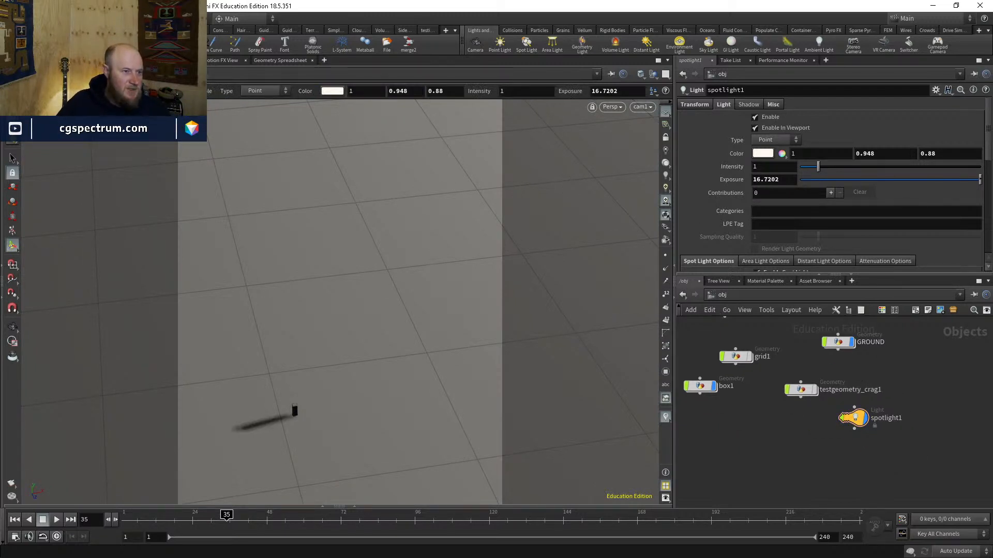
pyautogui.hotkey('ctrl', 's')
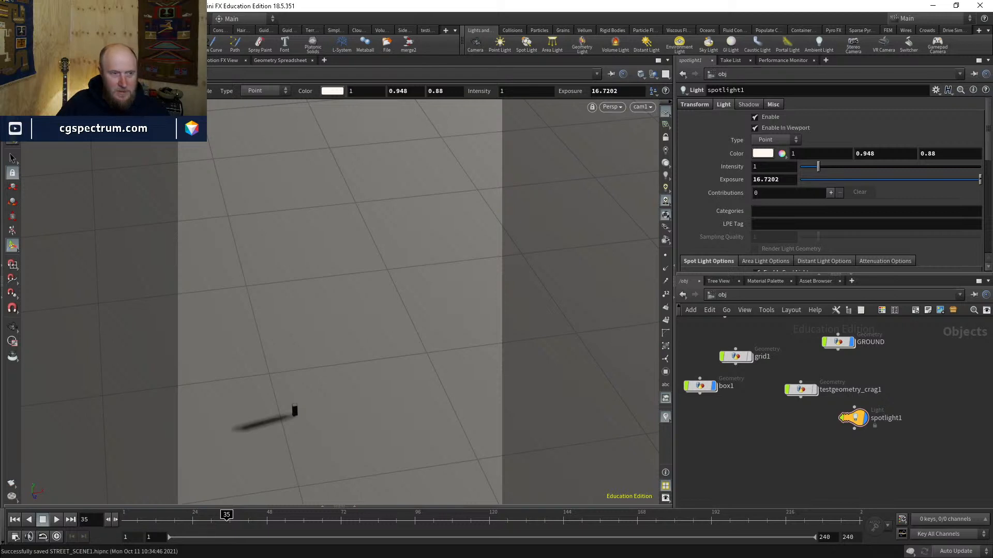
pyautogui.click(114, 61)
pyautogui.click(222, 74)
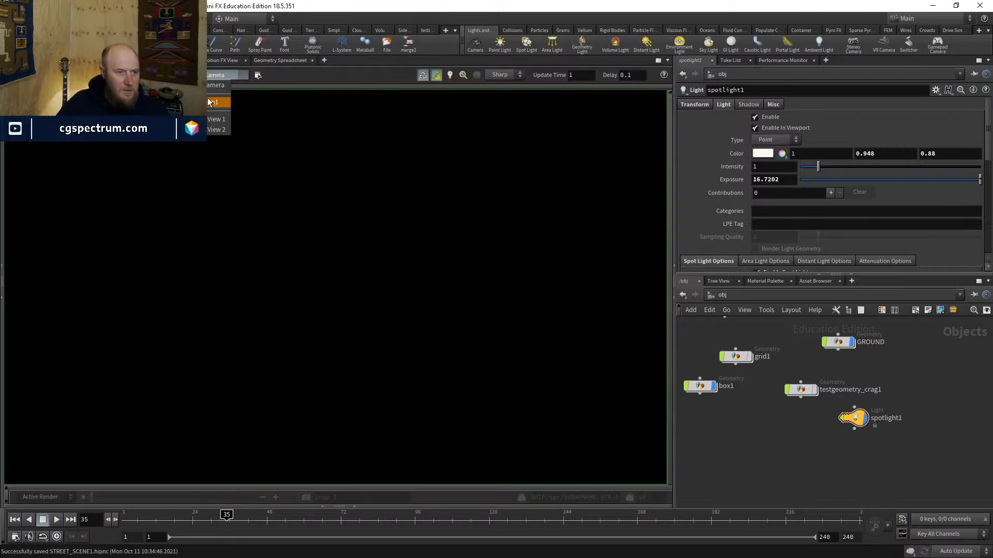
pyautogui.click(217, 103)
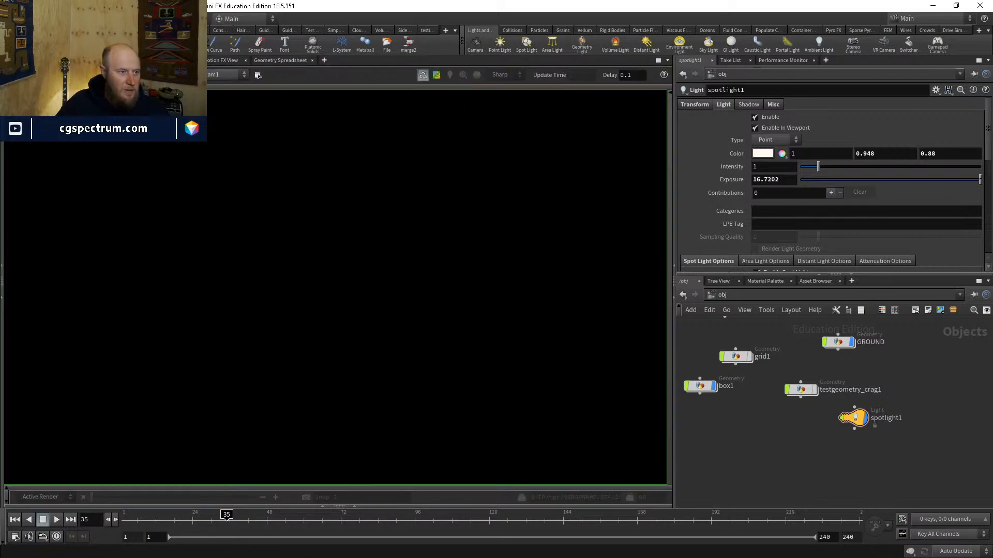
pyautogui.click(258, 75)
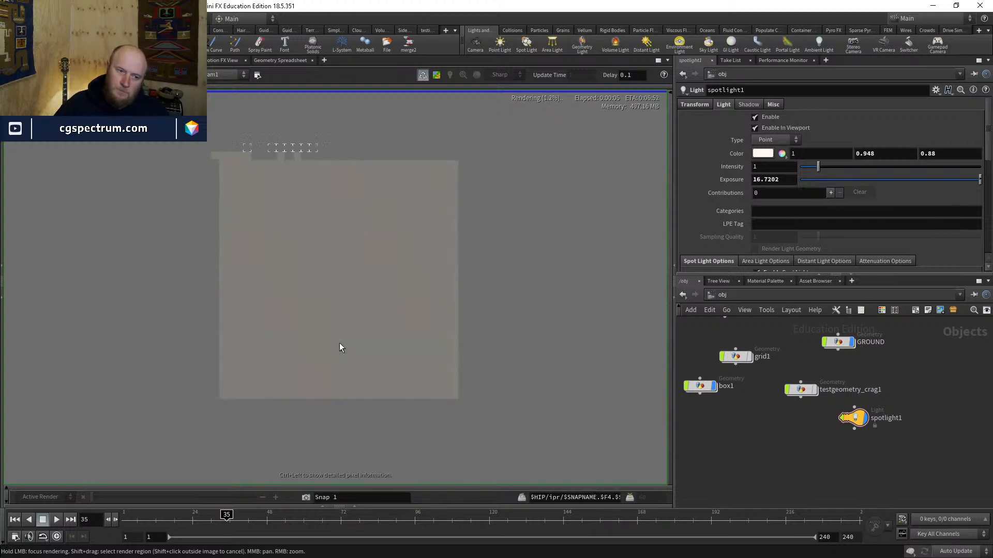
# Step: Examine the box and its cast shadow on the ground in the cam1 render, close up and across the whole frame
pyautogui.scroll(-4, 339, 342)
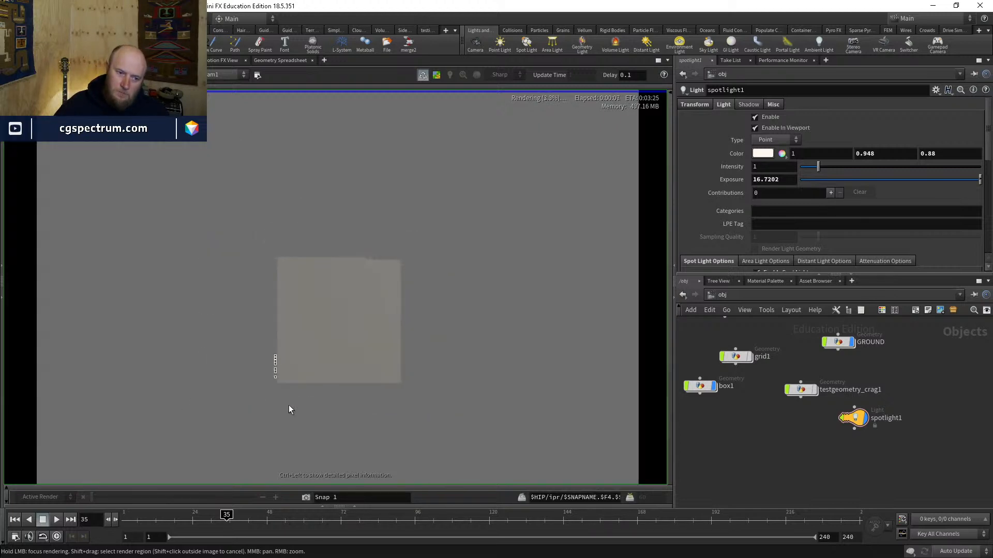
pyautogui.scroll(-5, 408, 304)
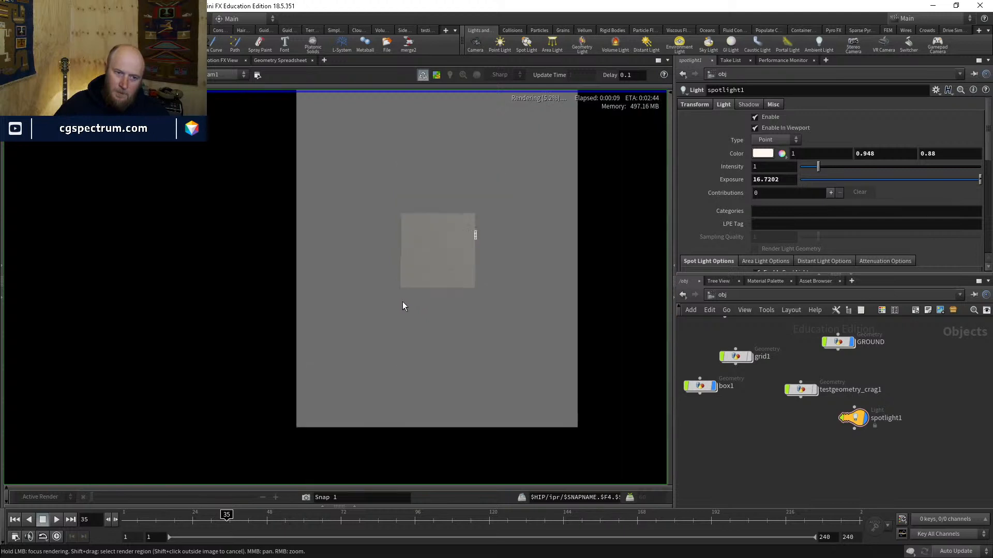
pyautogui.scroll(-2, 402, 306)
pyautogui.scroll(2, 396, 337)
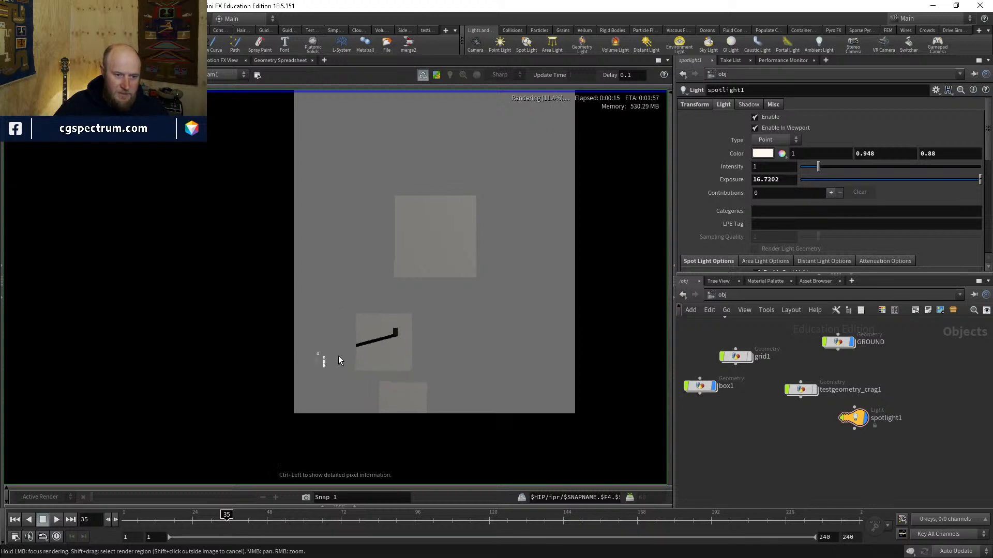
pyautogui.scroll(1, 340, 350)
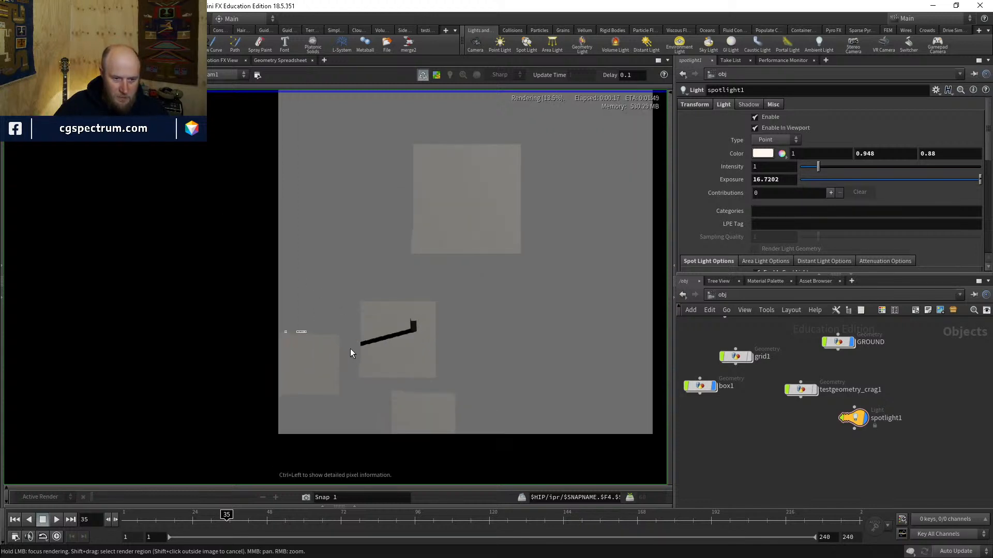
pyautogui.scroll(2, 349, 349)
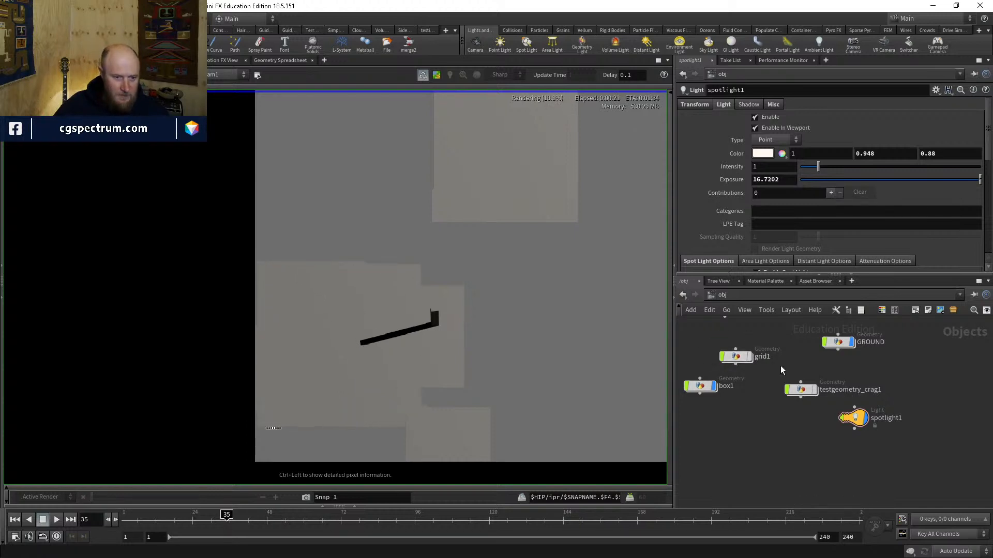
pyautogui.moveTo(855, 364); pyautogui.dragTo(827, 369, button='middle')
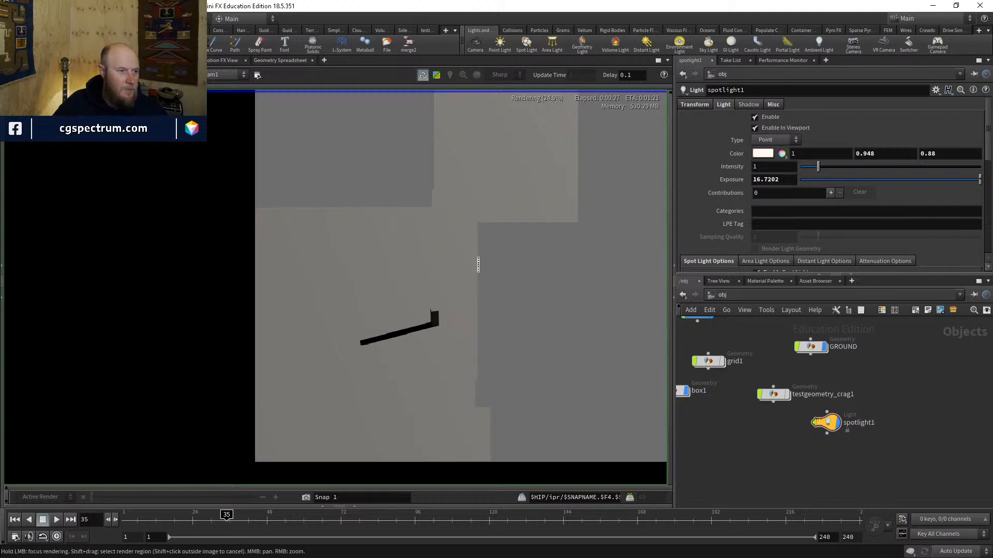
pyautogui.moveTo(543, 302); pyautogui.dragTo(462, 302, button='middle')
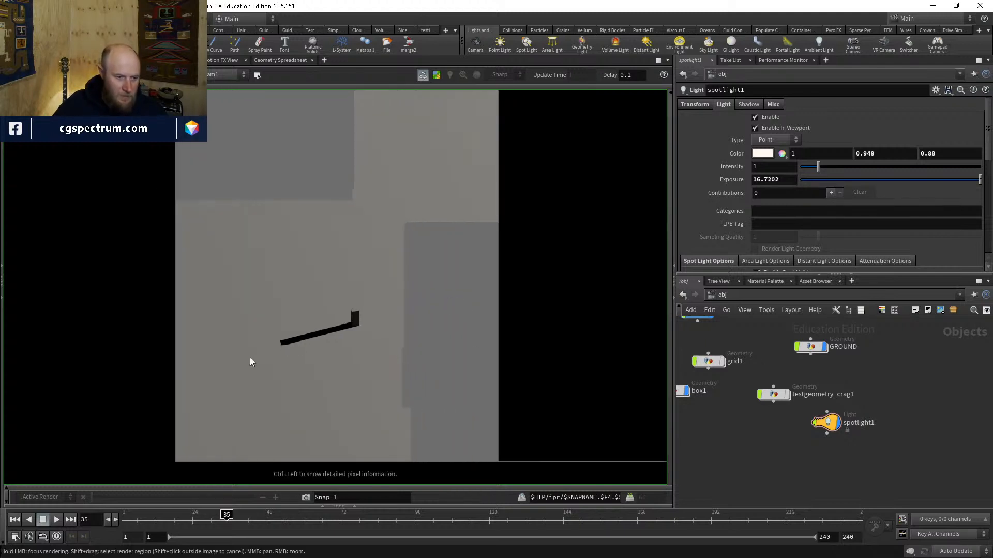
pyautogui.scroll(9, 274, 359)
pyautogui.scroll(-4, 303, 354)
pyautogui.scroll(-5, 305, 337)
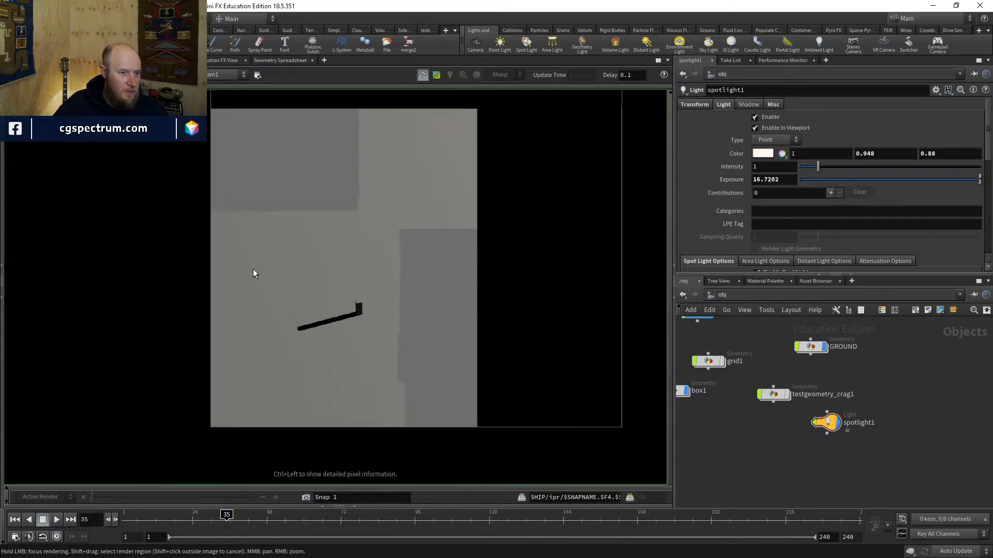
# Step: Return to the scene view and, inside GROUND, add a UV Texture node connected after grid1 and display it
pyautogui.click(19, 61)
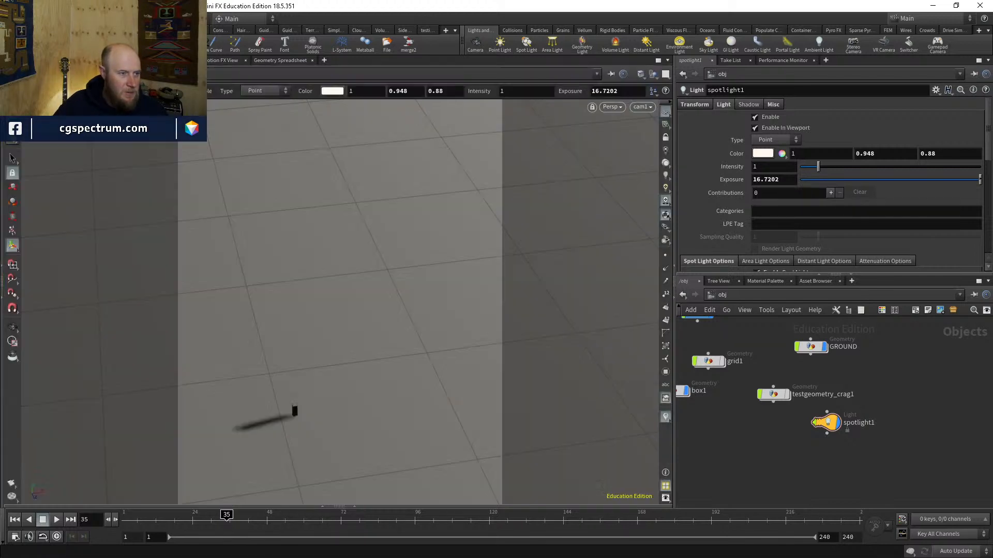
pyautogui.moveTo(725, 442); pyautogui.dragTo(748, 491, button='middle')
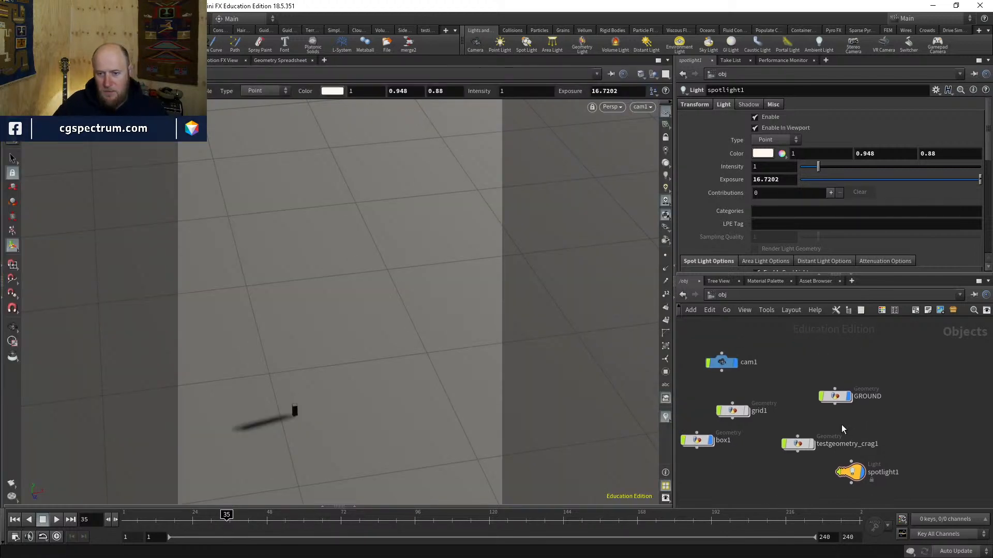
pyautogui.click(838, 396)
pyautogui.doubleClick(838, 396)
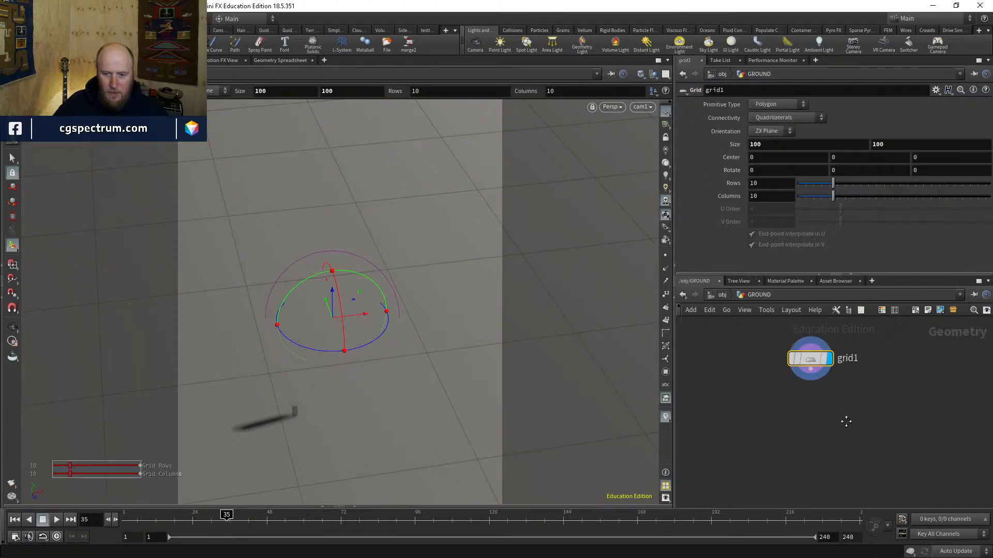
pyautogui.press('Tab')
pyautogui.write('uvte')
pyautogui.press('Return')
pyautogui.click(845, 415)
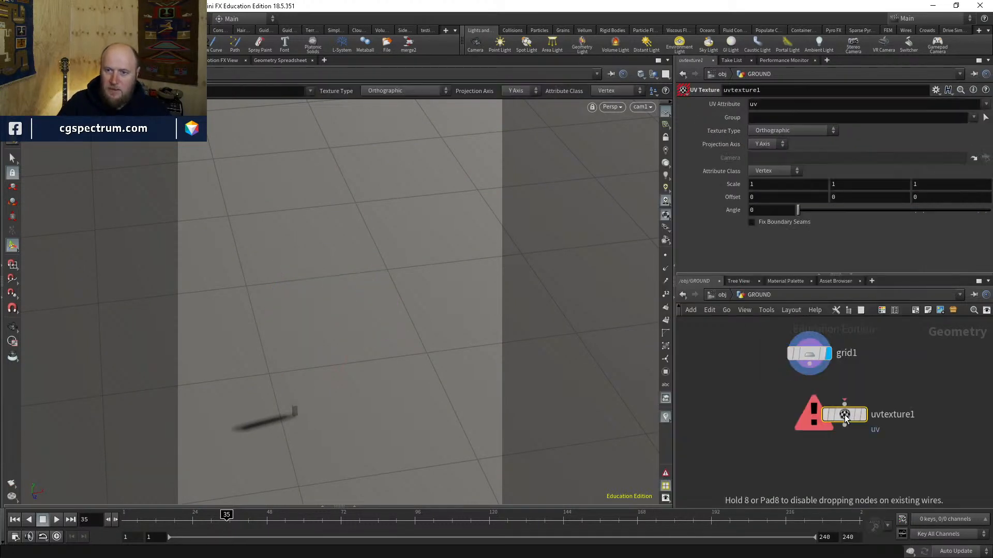
pyautogui.moveTo(845, 415); pyautogui.dragTo(809, 363)
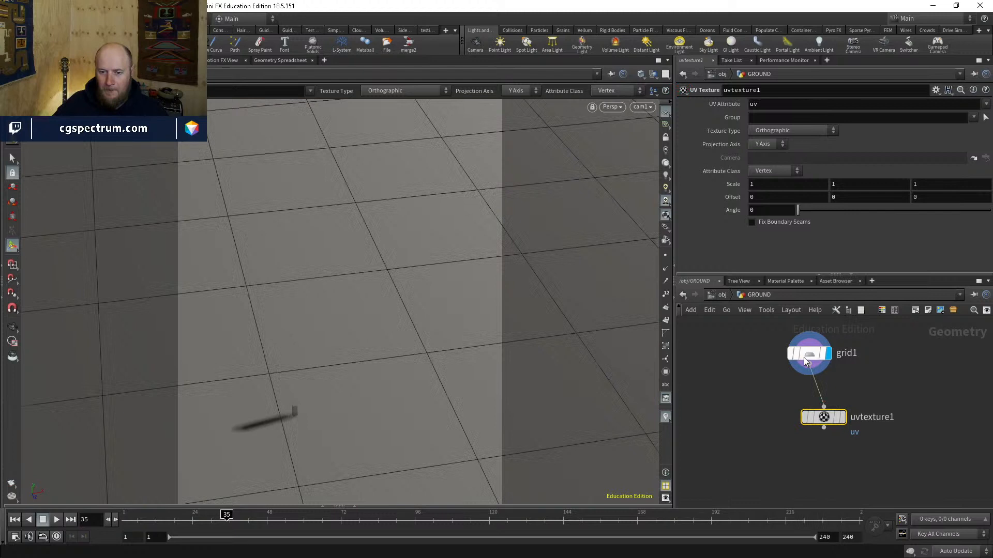
pyautogui.click(842, 417)
pyautogui.moveTo(825, 417); pyautogui.dragTo(819, 417)
# Step: Set uvtexture1's texture type to Perspective From Camera with ../../cam1/ as the camera
pyautogui.click(789, 131)
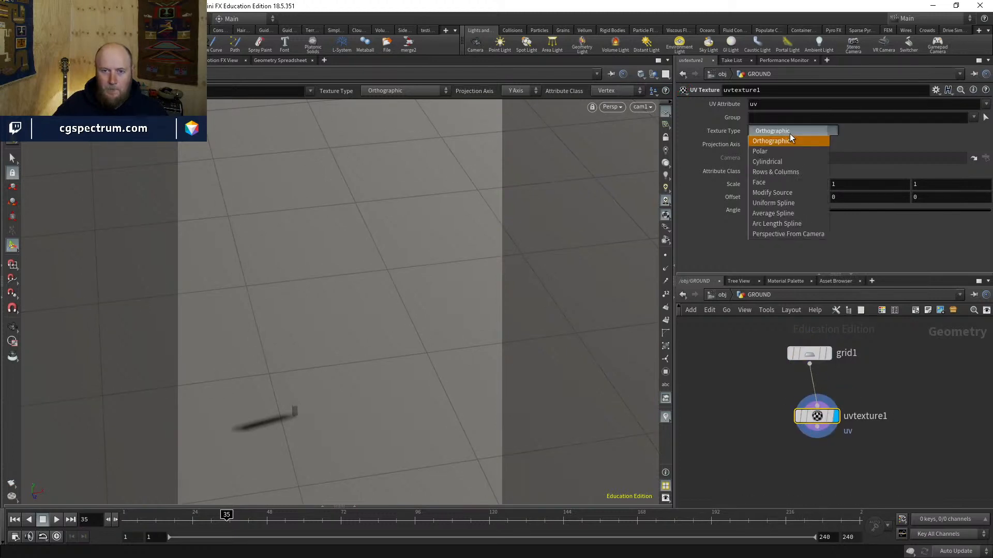
pyautogui.click(799, 225)
pyautogui.click(771, 161)
pyautogui.write('../')
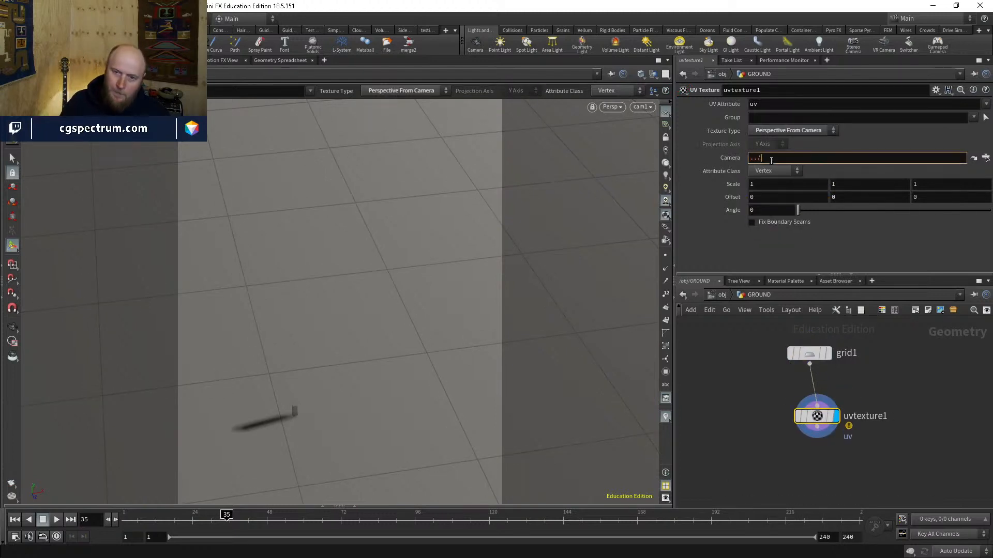
pyautogui.write('../')
pyautogui.press('Down')
pyautogui.press('Down')
pyautogui.press('Down')
pyautogui.press('Return')
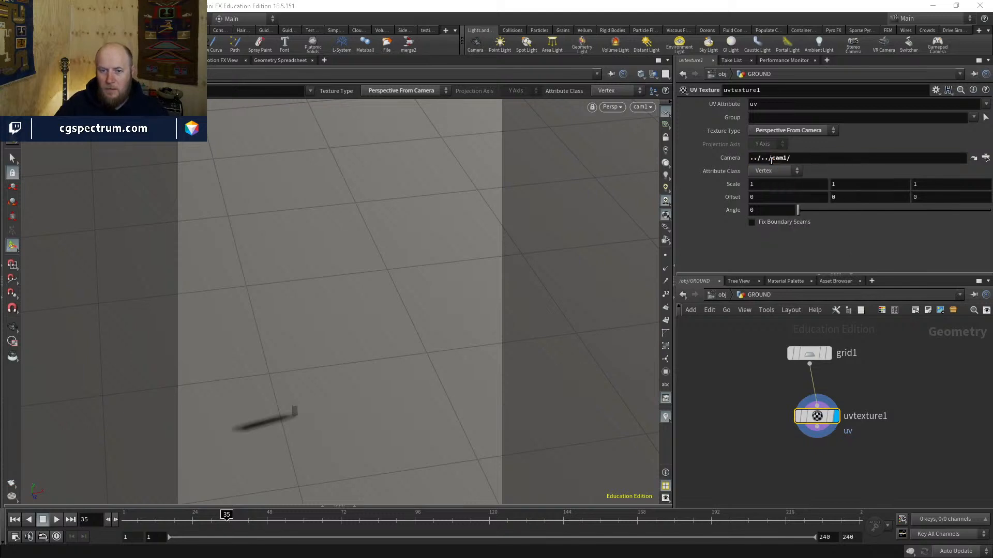
# Step: Align uvtexture1 under grid1, inspect the ground's camera-projected UVs in the UV view, and return to the perspective view
pyautogui.moveTo(817, 418); pyautogui.dragTo(810, 413)
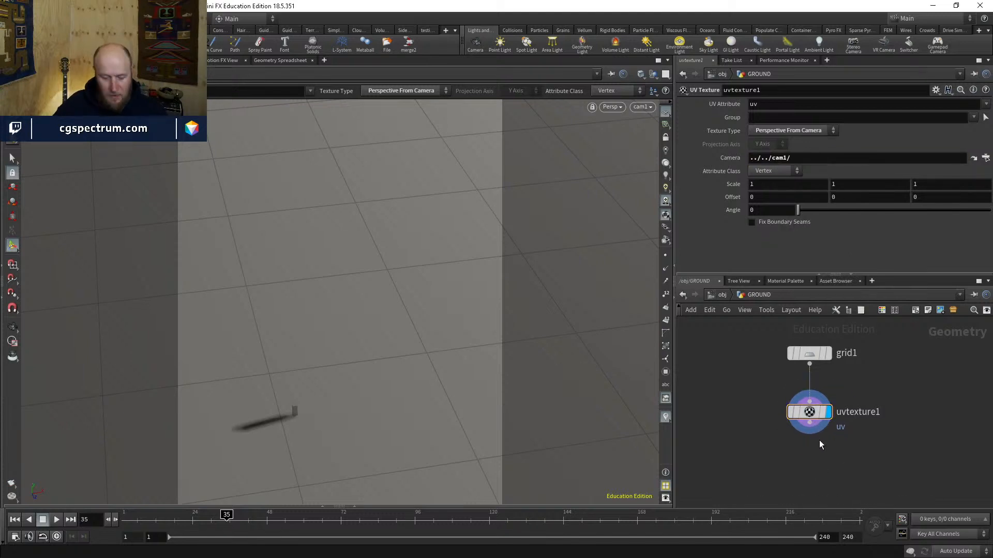
pyautogui.hotkey('space', '5')
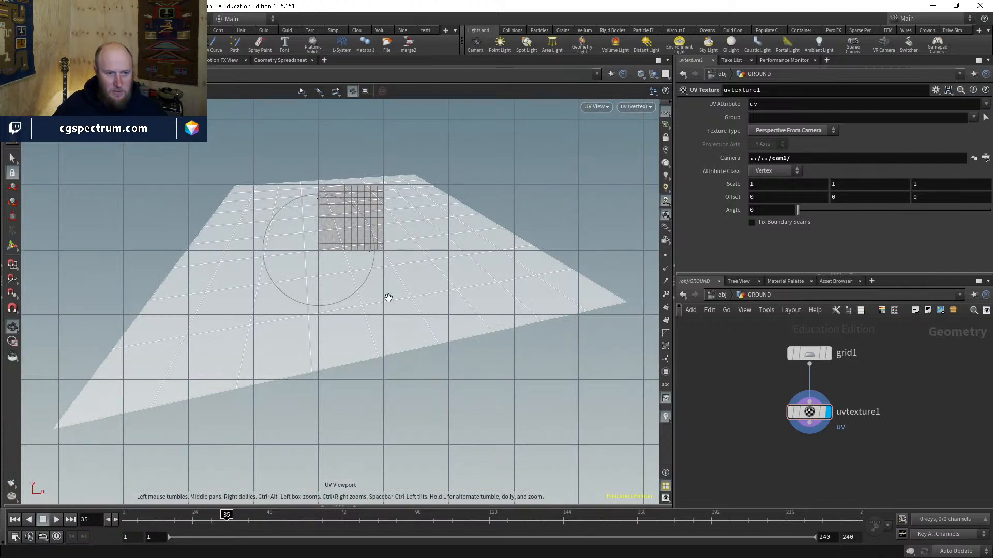
pyautogui.hotkey('space', '1')
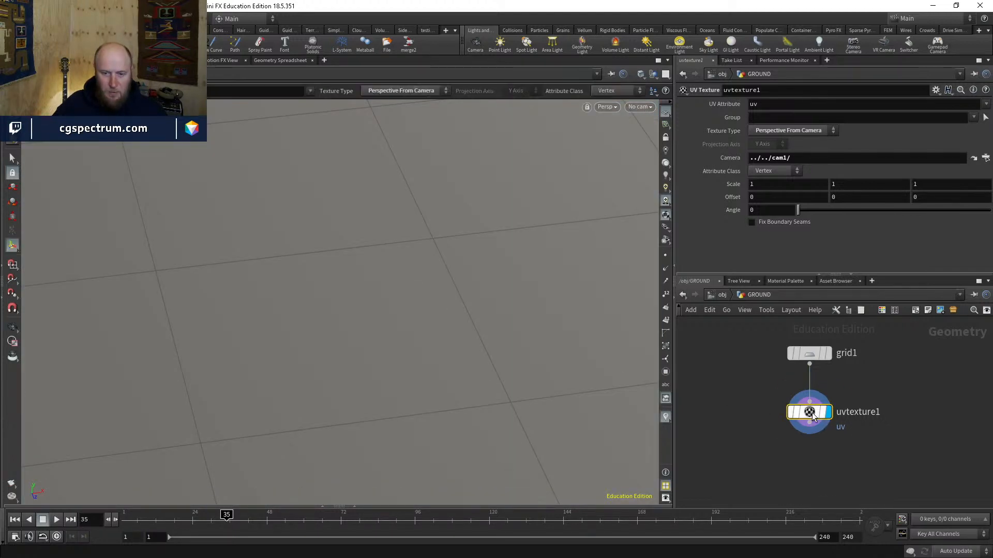
# Step: Add a UV Quick Shade node connected after uvtexture1, display it, and return to the obj level
pyautogui.moveTo(836, 468); pyautogui.dragTo(824, 430, button='middle')
pyautogui.press('Tab')
pyautogui.write('uv quick')
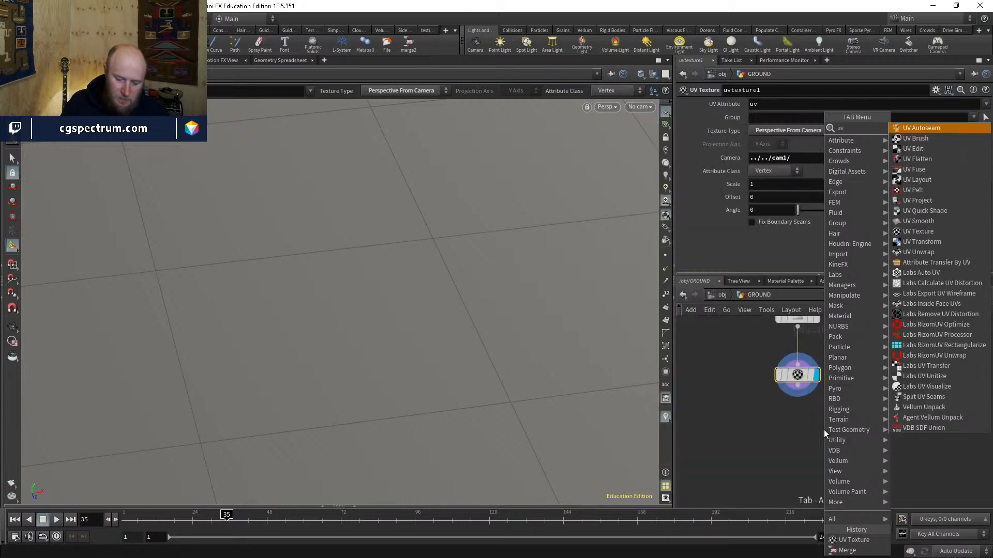
pyautogui.press('Return')
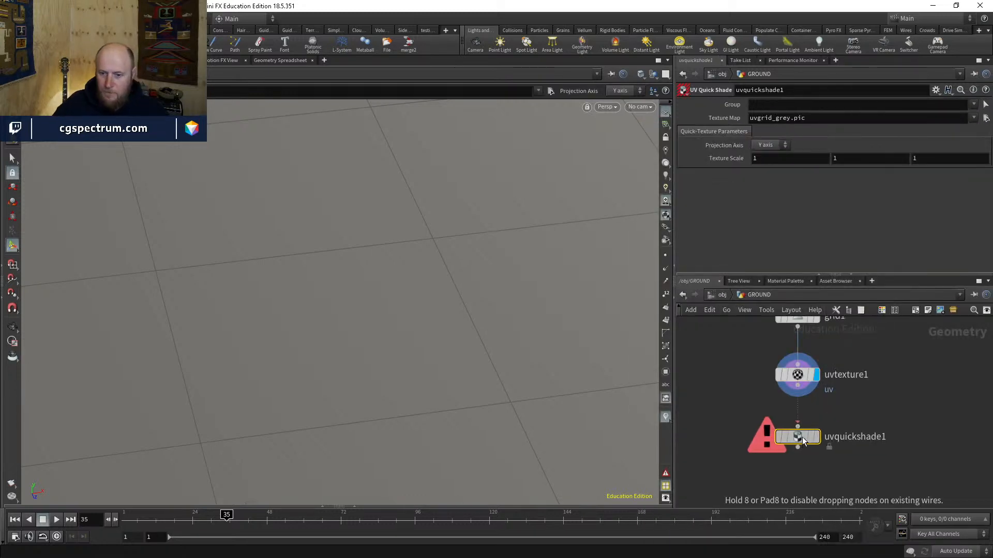
pyautogui.click(796, 437)
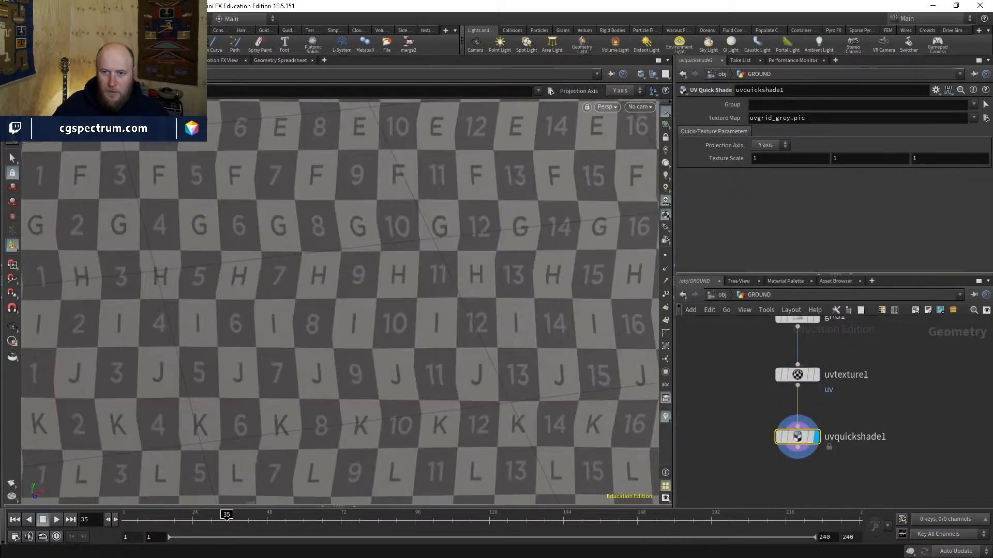
pyautogui.click(720, 295)
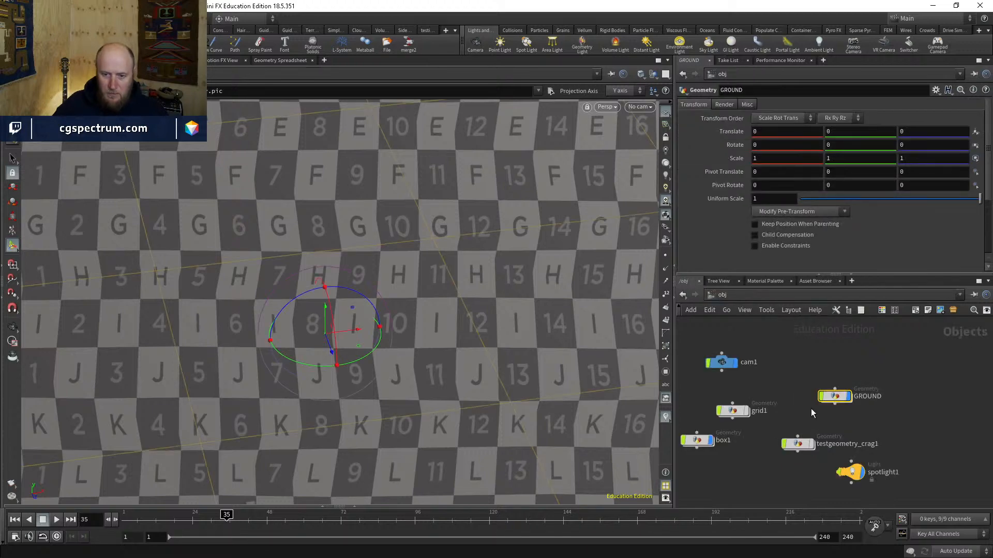
# Step: Reference cam1's background image in uvquickshade1's texture map inside GROUND with chs("../../cam1/vm_background")
pyautogui.click(722, 362)
pyautogui.rightClick(801, 160)
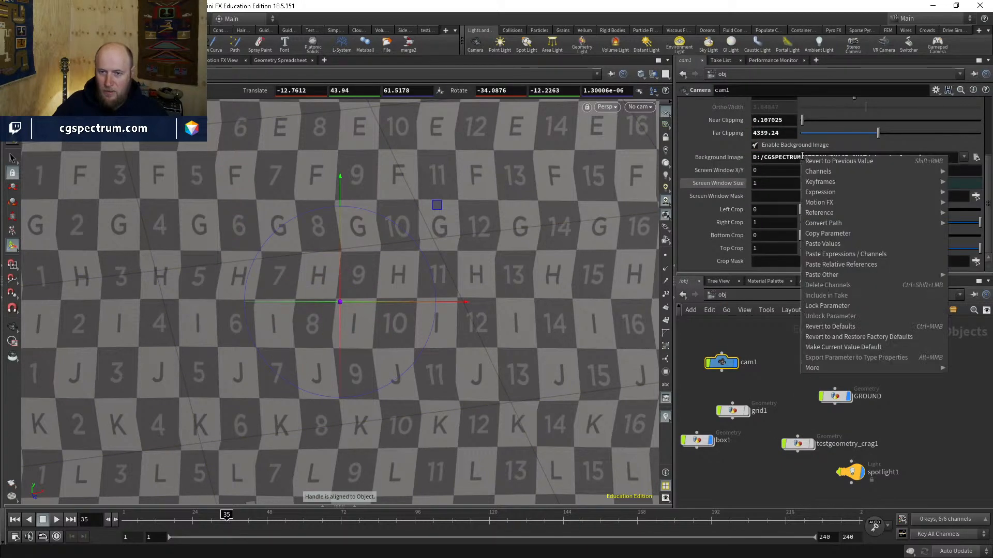
pyautogui.click(827, 234)
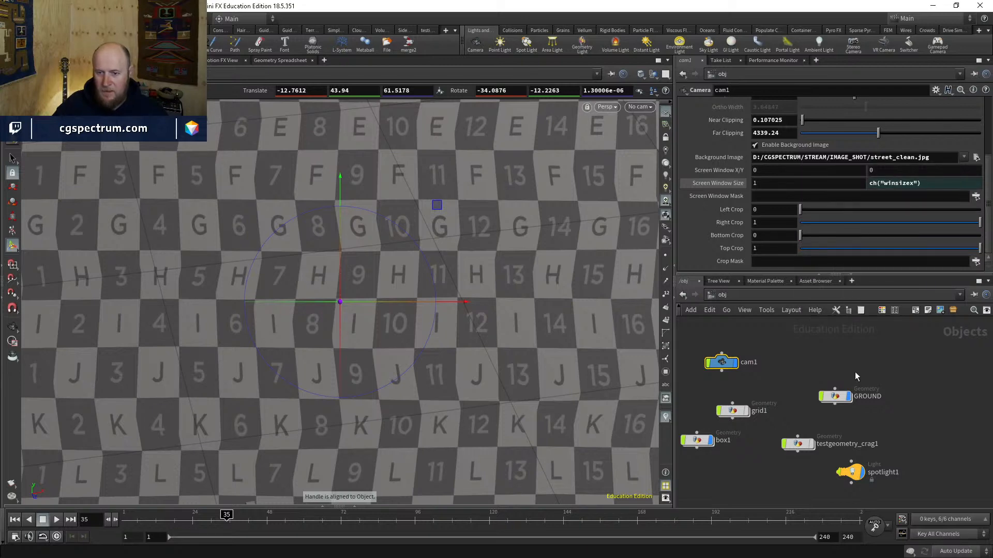
pyautogui.doubleClick(834, 397)
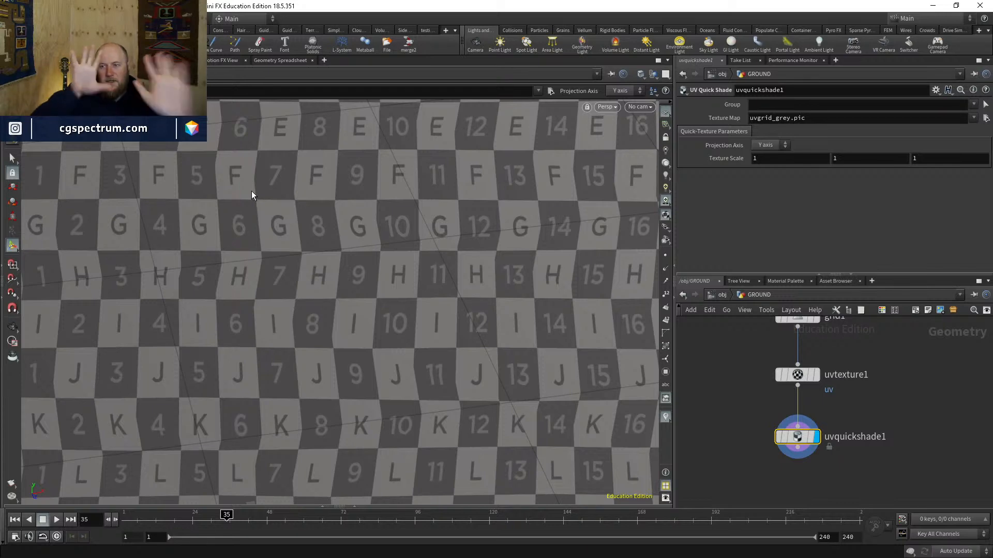
pyautogui.rightClick(833, 122)
pyautogui.click(868, 232)
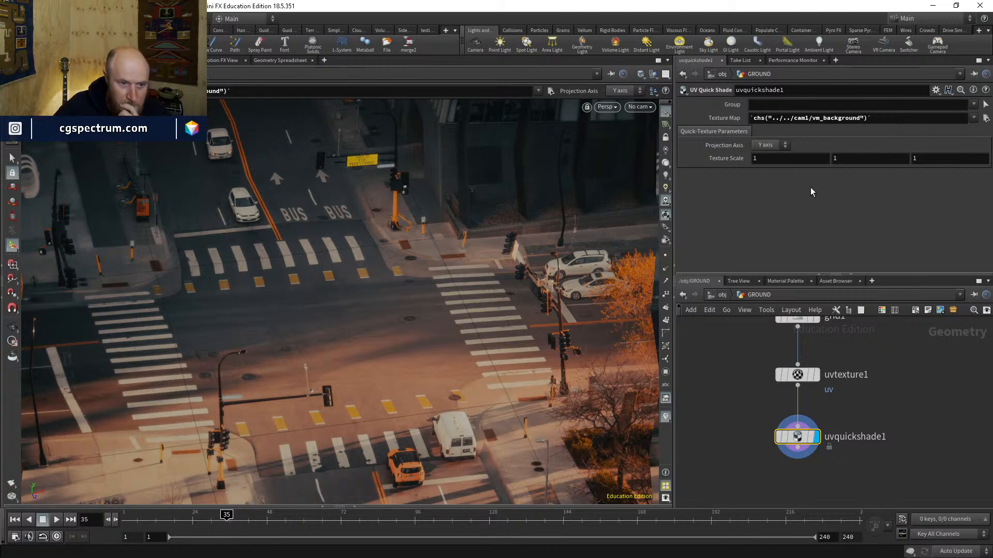
# Step: Look through cam1 and set grid1 inside GROUND to 100 rows and 100 columns
pyautogui.click(639, 108)
pyautogui.click(650, 155)
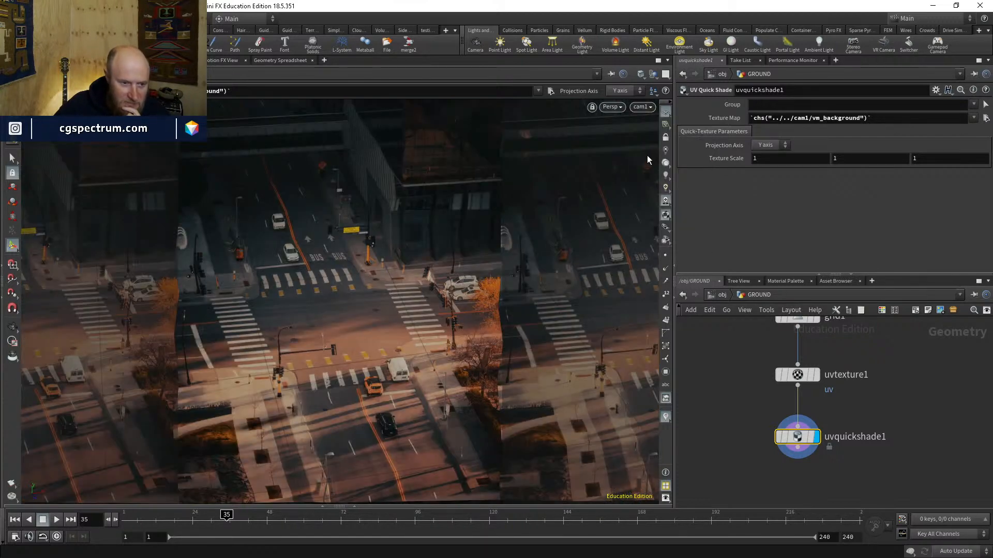
pyautogui.moveTo(876, 361); pyautogui.dragTo(824, 362, button='middle')
pyautogui.moveTo(758, 417); pyautogui.dragTo(744, 465, button='middle')
pyautogui.click(739, 340)
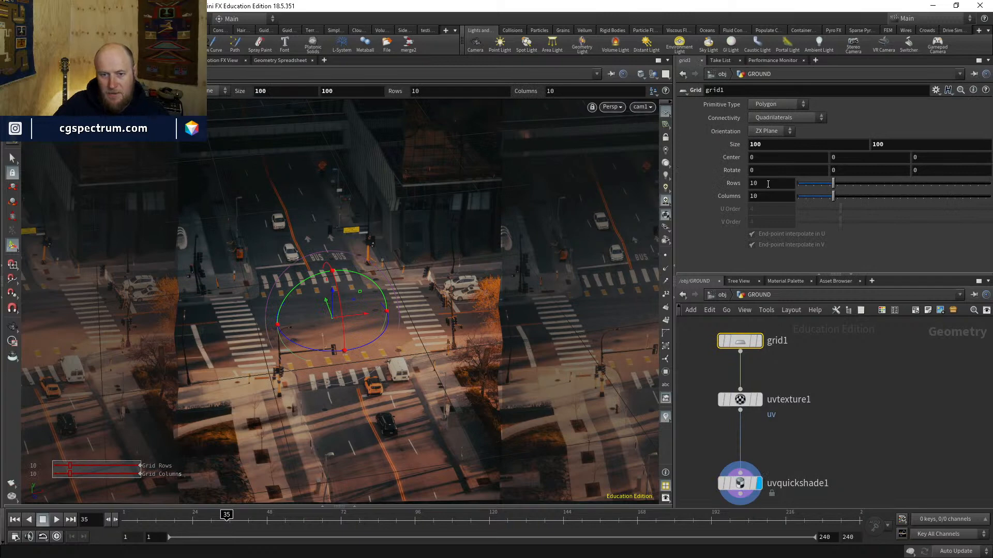
pyautogui.press('Return')
pyautogui.write('0')
pyautogui.press('Return')
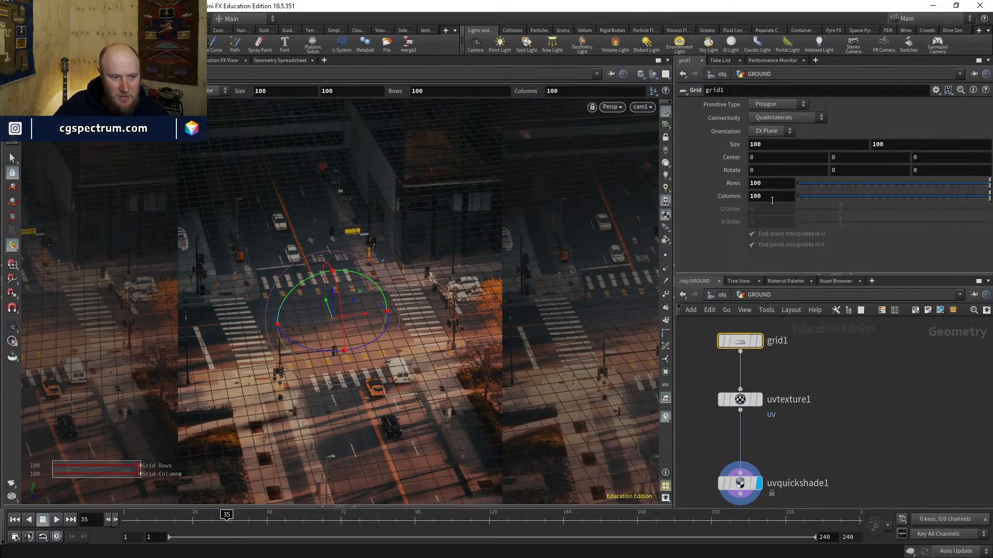
# Step: Return to the obj level and repeatedly switch GROUND's display off and on to compare the projected texture with the background plate
pyautogui.click(722, 296)
pyautogui.click(849, 397)
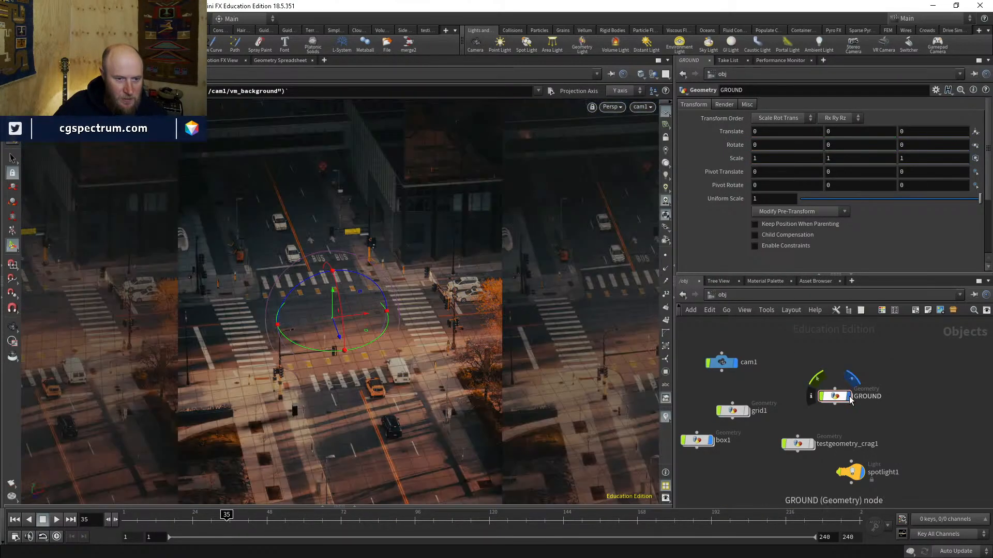
pyautogui.click(849, 397)
pyautogui.click(849, 397)
pyautogui.click(849, 397)
pyautogui.click(849, 397)
pyautogui.click(849, 397)
pyautogui.click(850, 397)
pyautogui.click(849, 397)
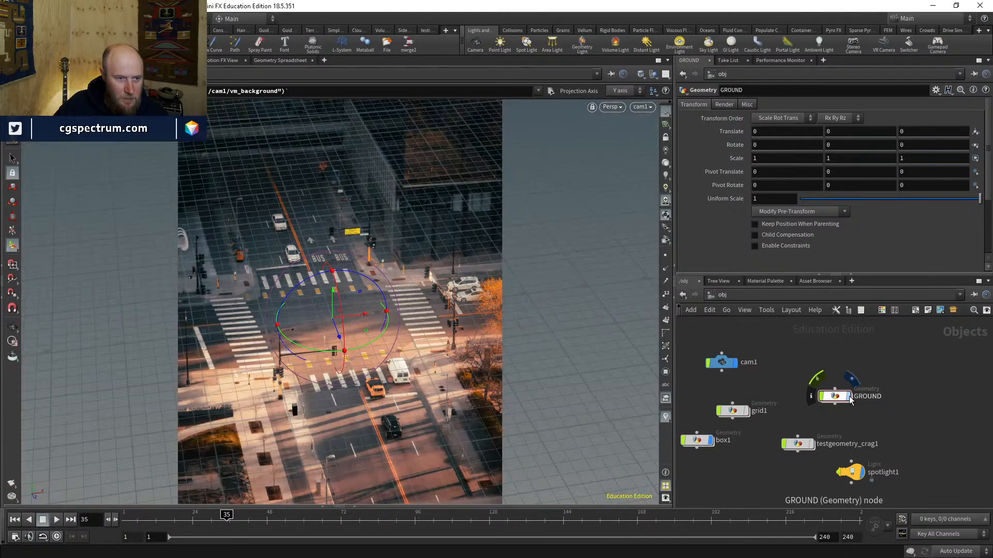
pyautogui.click(849, 397)
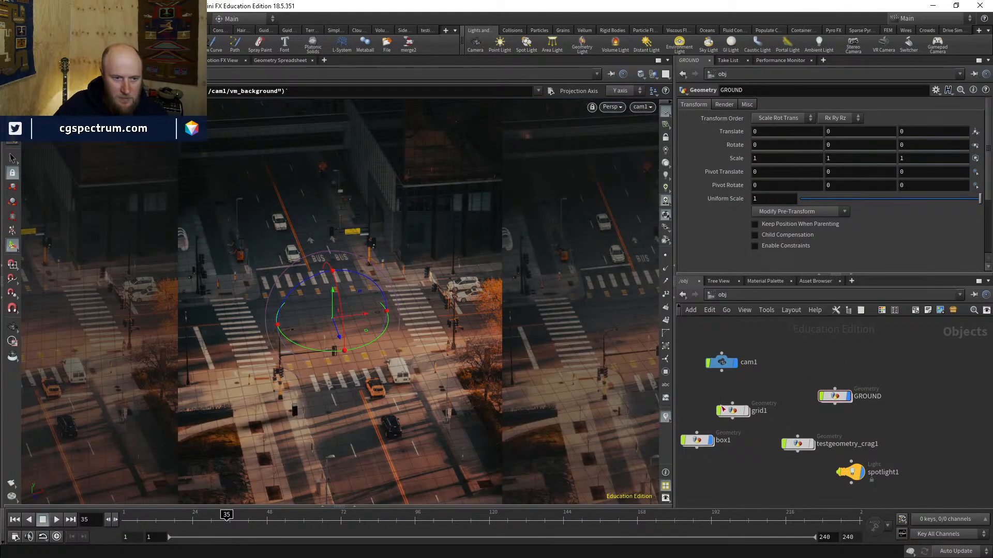
pyautogui.click(849, 397)
pyautogui.click(850, 397)
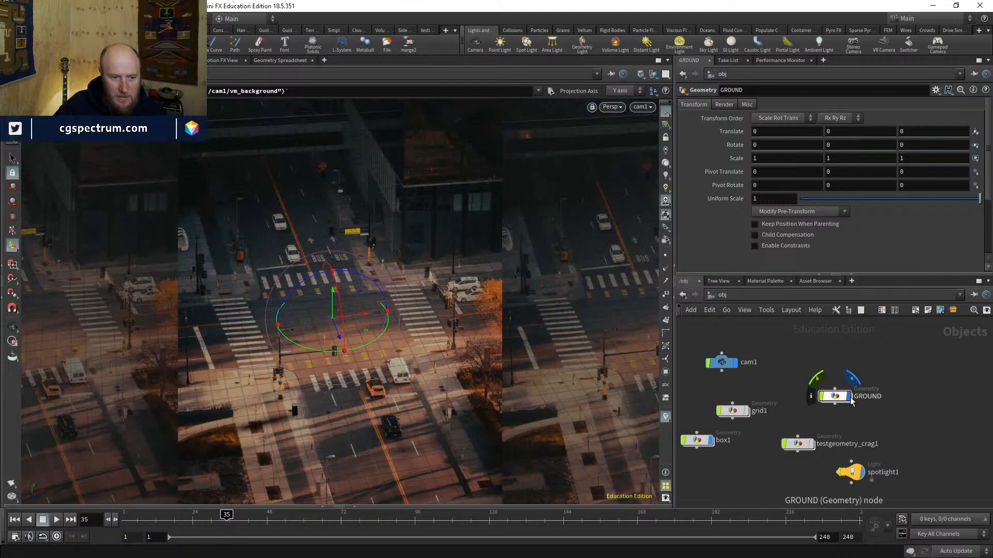
pyautogui.click(850, 397)
pyautogui.click(849, 397)
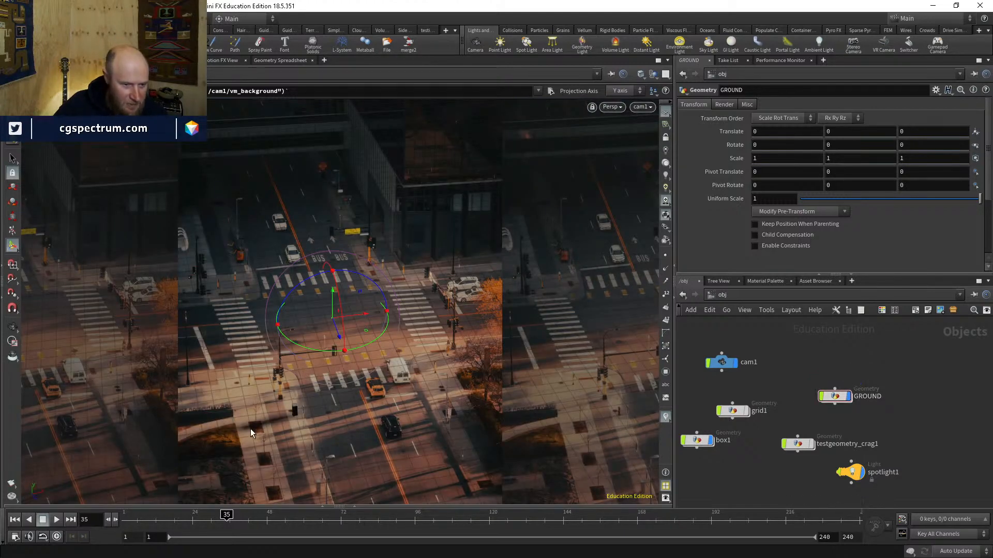
# Step: Switch spotlight1 off and on several times to compare its effect on the projected ground, leaving it enabled
pyautogui.moveTo(856, 477); pyautogui.dragTo(855, 451, button='middle')
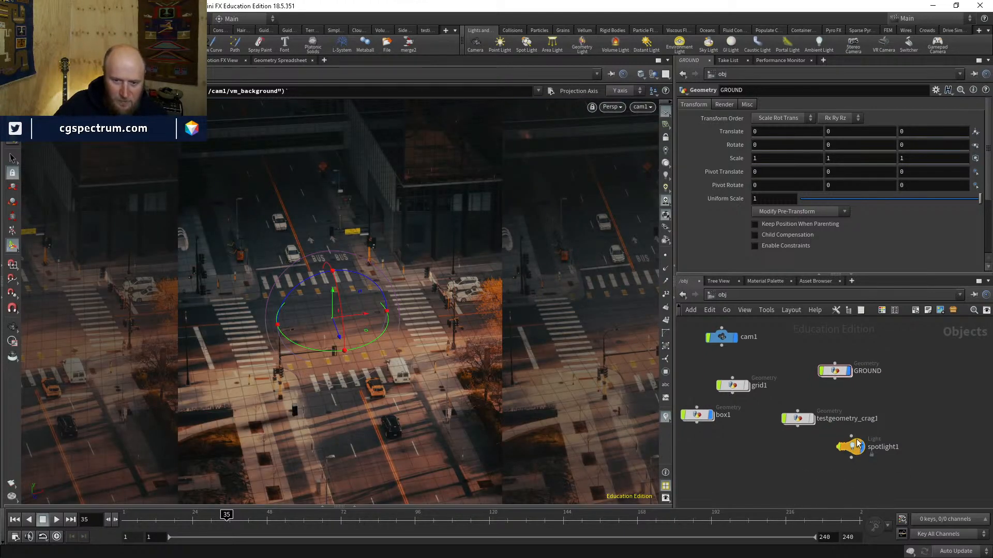
pyautogui.click(855, 452)
pyautogui.click(754, 117)
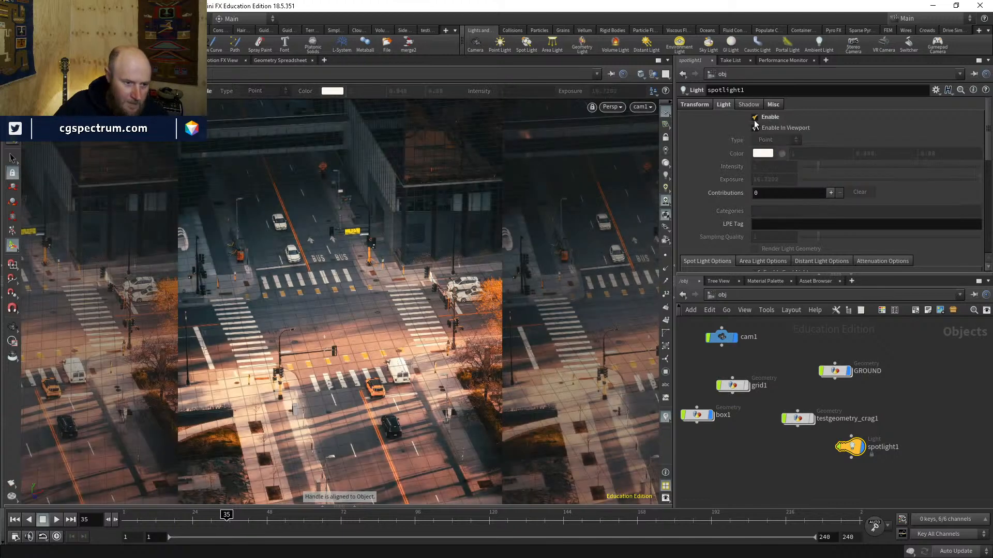
pyautogui.click(754, 117)
pyautogui.click(754, 118)
pyautogui.click(754, 119)
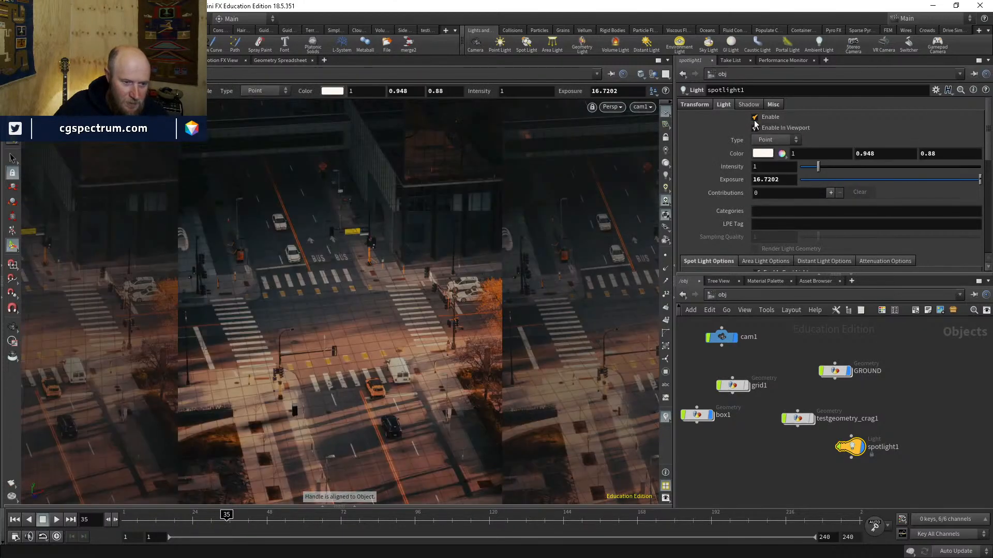
pyautogui.click(754, 118)
pyautogui.click(754, 119)
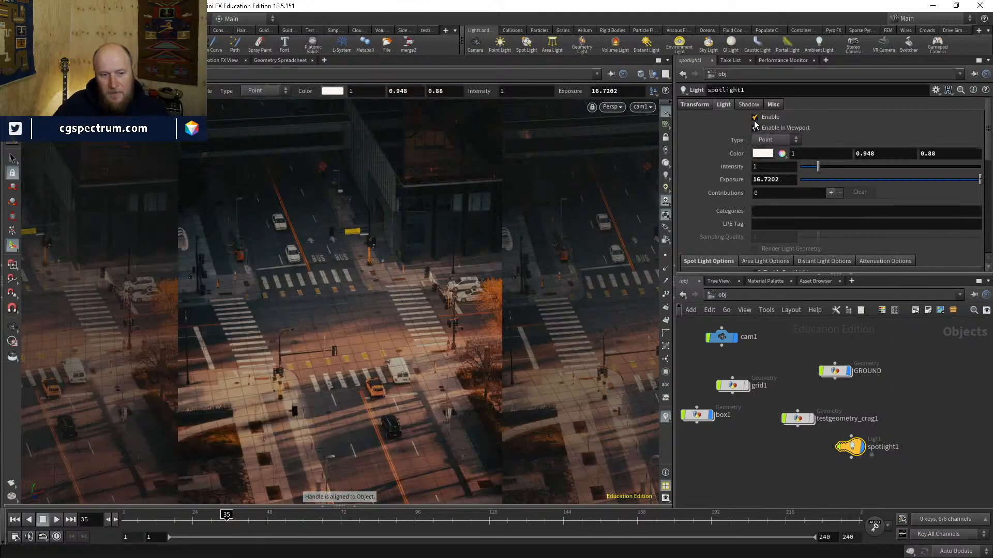
# Step: Examine the box's shadow on the ground up close, comparing the viewport lighting without and with shadows
pyautogui.press('Escape')
pyautogui.scroll(10, 328, 288)
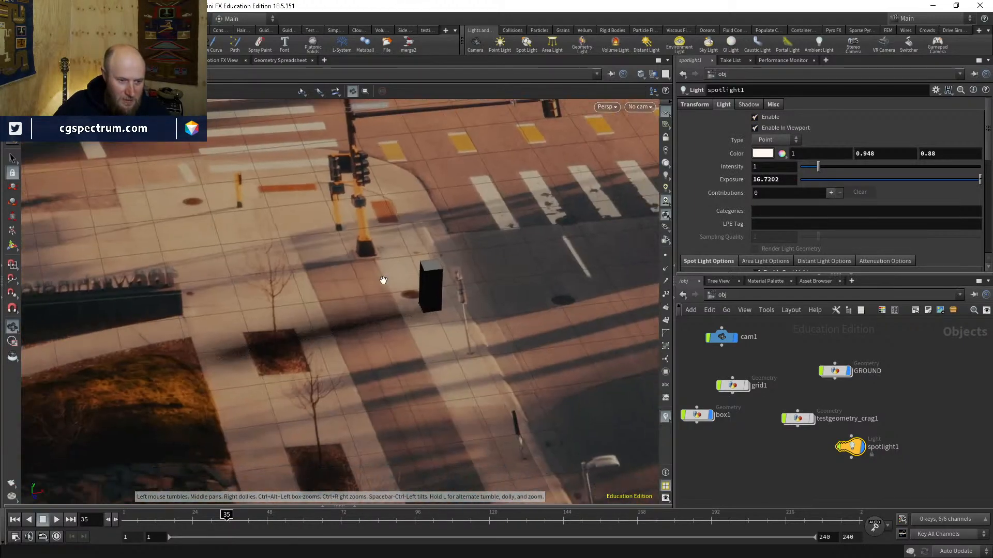
pyautogui.moveTo(383, 280); pyautogui.dragTo(311, 332)
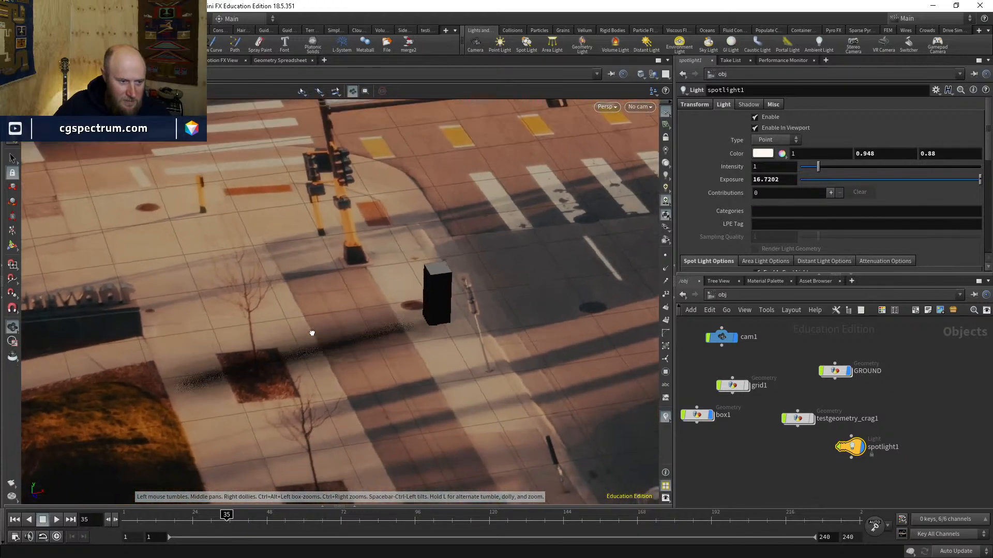
pyautogui.press('Return')
pyautogui.click(665, 167)
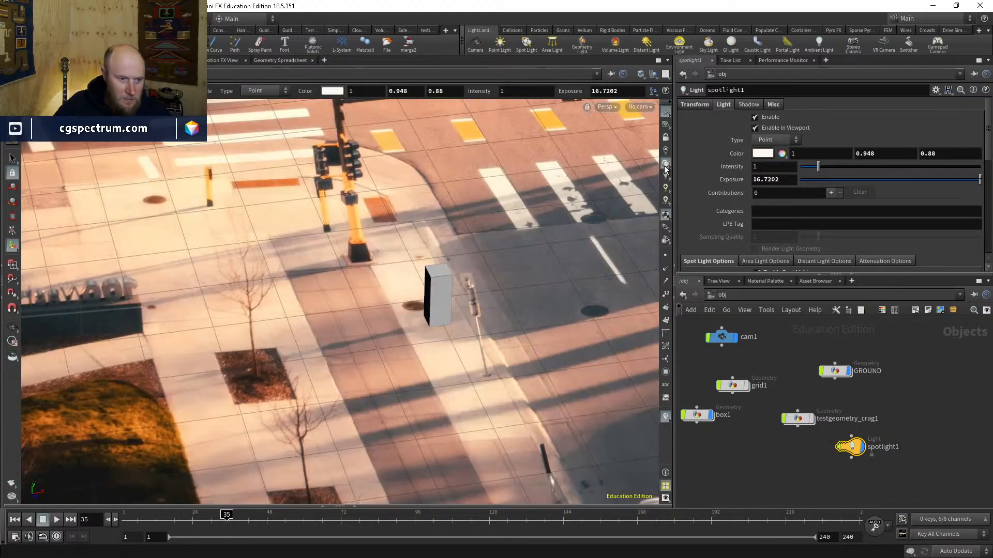
pyautogui.click(667, 208)
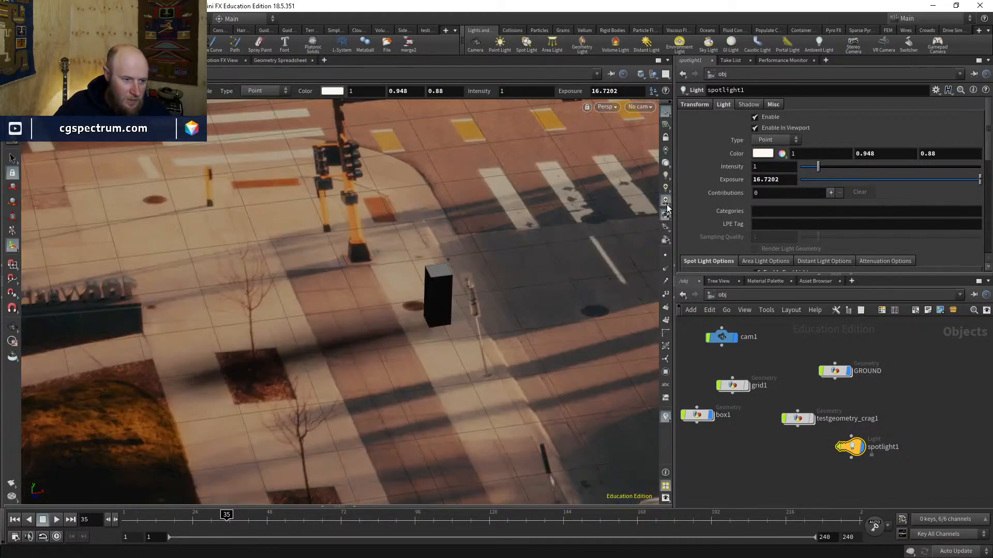
# Step: Examine the box and its shadow on the projected street from other angles, and return to the cam1 view
pyautogui.moveTo(929, 348); pyautogui.dragTo(932, 355, button='middle')
pyautogui.keyDown('alt'); pyautogui.moveTo(328, 368); pyautogui.dragTo(366, 346); pyautogui.keyUp('alt')
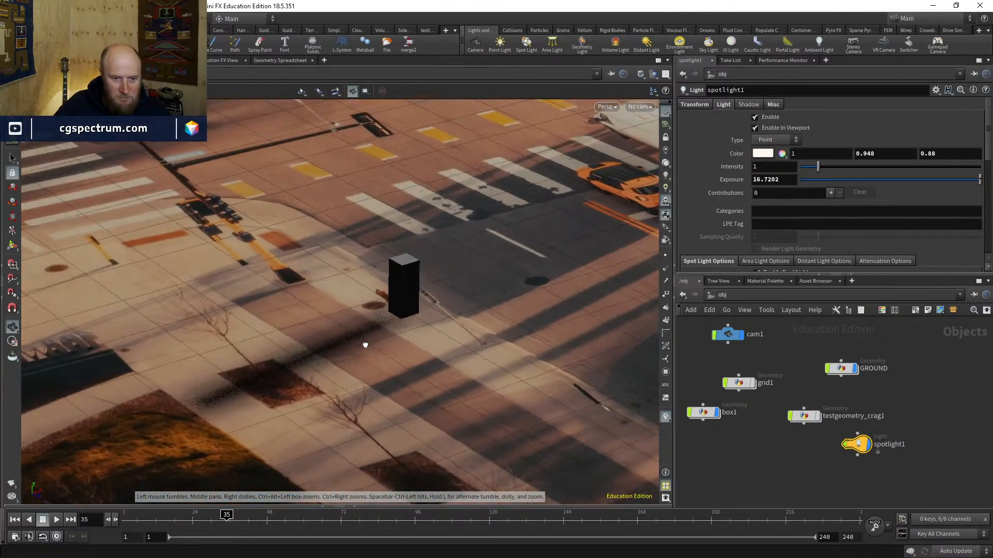
pyautogui.keyDown('alt'); pyautogui.moveTo(366, 346); pyautogui.dragTo(350, 331, button='right'); pyautogui.keyUp('alt')
pyautogui.keyDown('alt'); pyautogui.moveTo(350, 330); pyautogui.dragTo(352, 345); pyautogui.keyUp('alt')
pyautogui.click(639, 107)
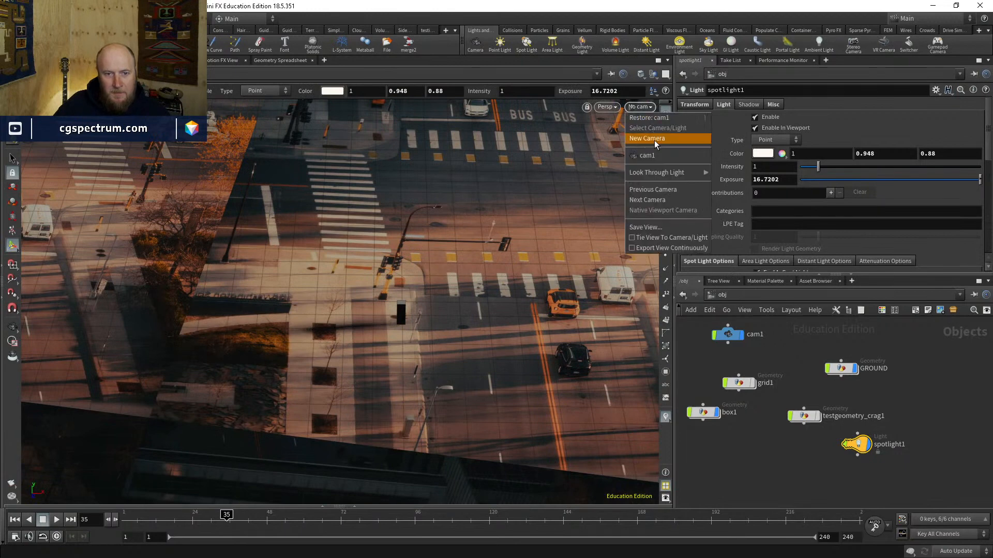
pyautogui.click(654, 141)
pyautogui.click(913, 393)
pyautogui.moveTo(900, 416); pyautogui.dragTo(905, 402, button='middle')
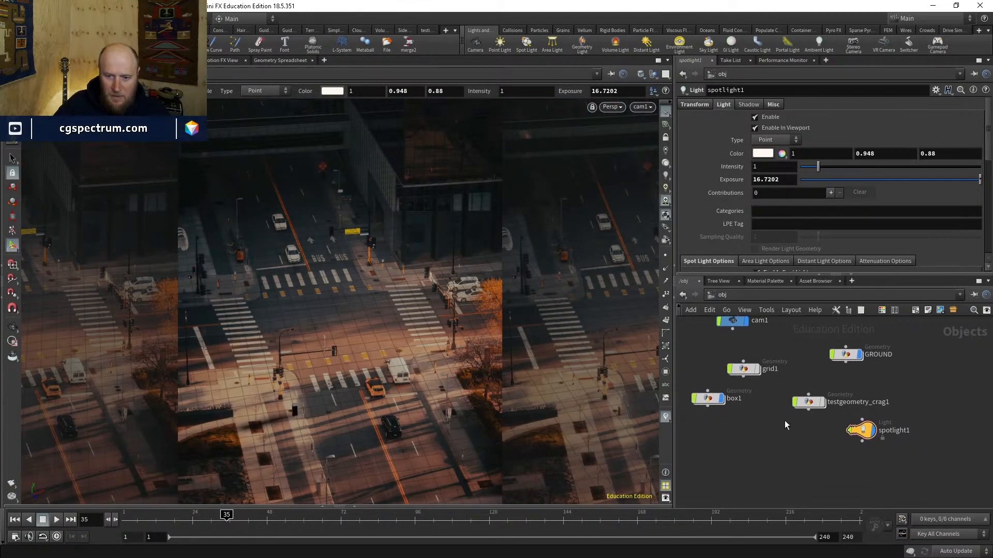
pyautogui.moveTo(784, 420); pyautogui.dragTo(786, 443, button='middle')
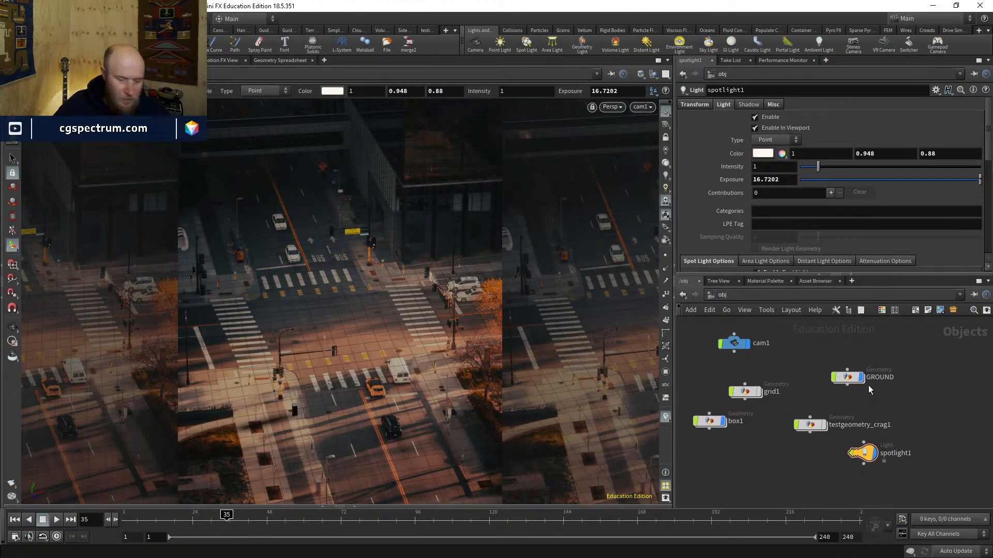
# Step: Hide GROUND, display testgeometry_crag1, and move the timeline to frame 60
pyautogui.click(862, 378)
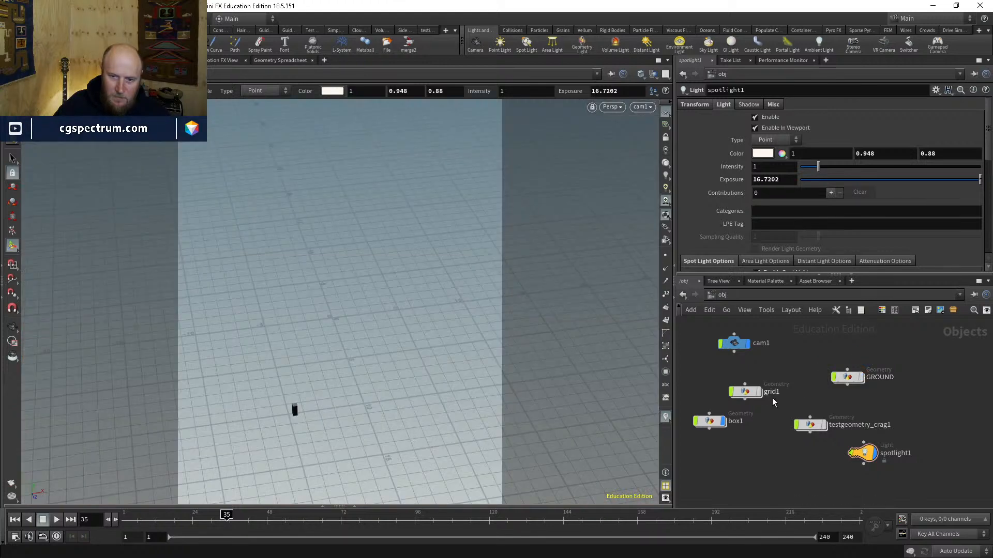
pyautogui.click(822, 424)
pyautogui.click(809, 425)
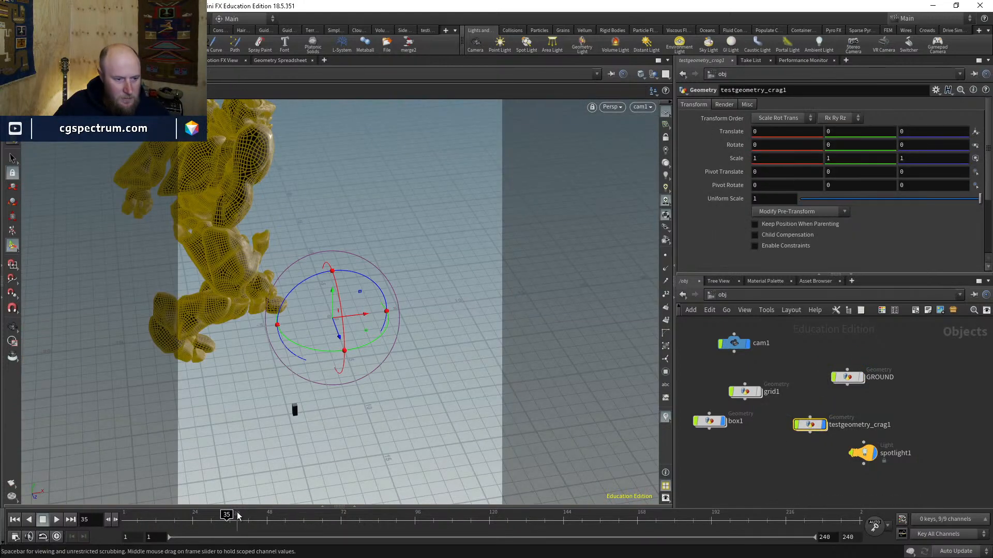
pyautogui.moveTo(238, 515); pyautogui.dragTo(306, 516)
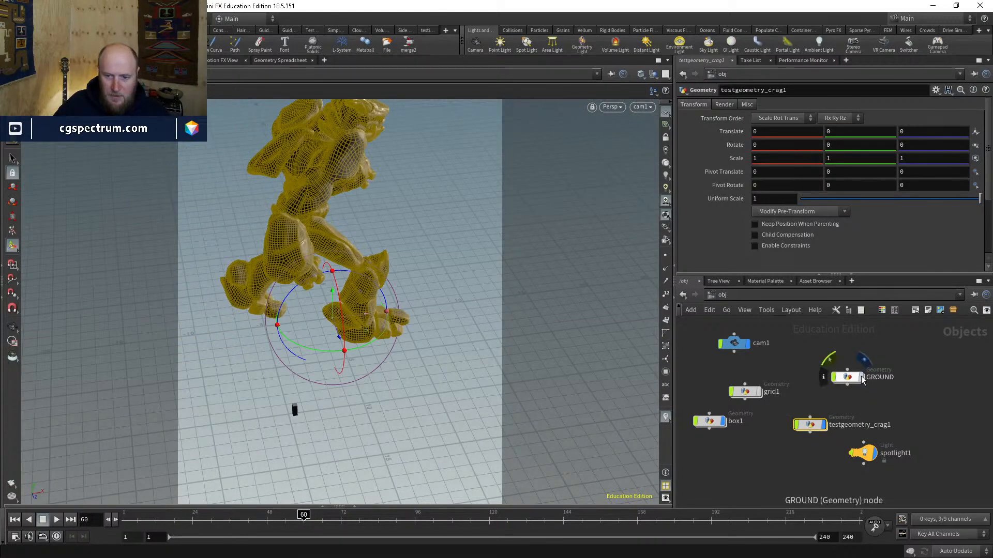
# Step: Show GROUND to check the crag's shadow on the projected street, look inside its network, and hide it again at the obj level
pyautogui.click(862, 379)
pyautogui.doubleClick(851, 380)
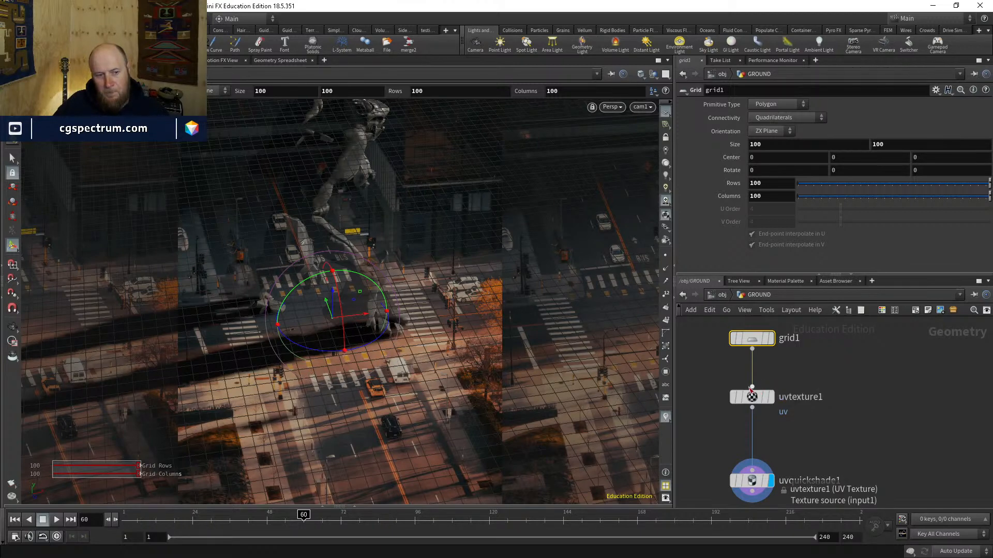
pyautogui.click(722, 295)
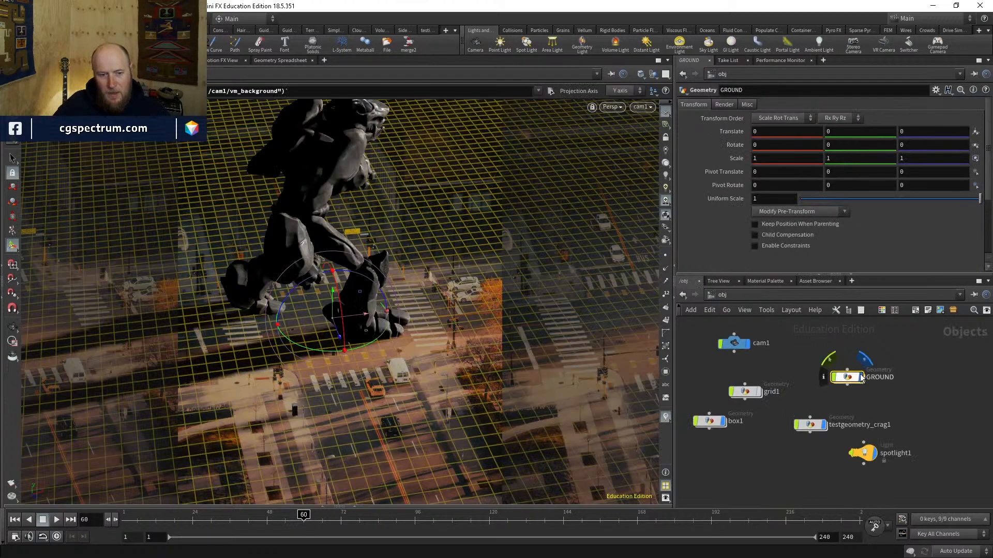
pyautogui.click(861, 378)
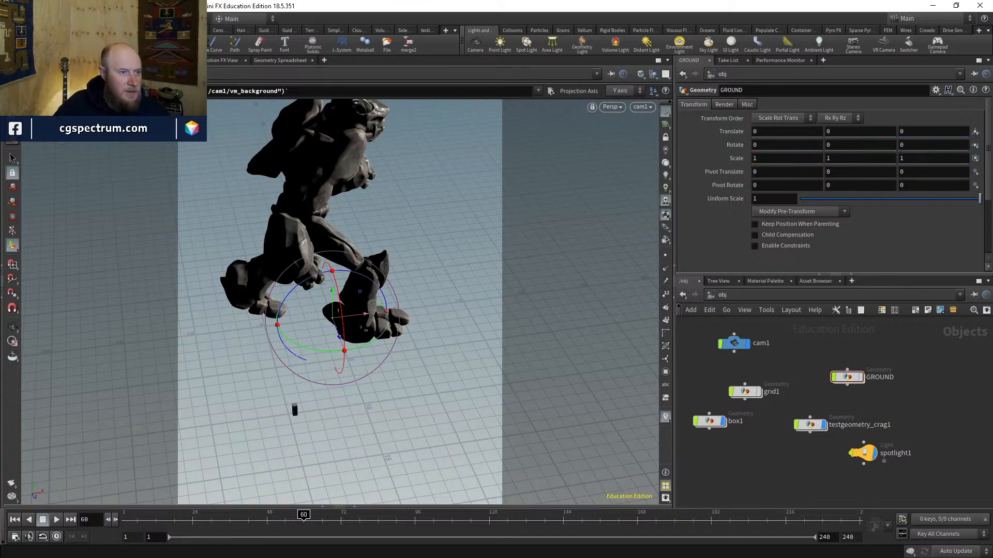
# Step: Render frame 60 through cam1 in the render view and bring up mantra_ipr's rendering sampling settings in the out network
pyautogui.click(119, 61)
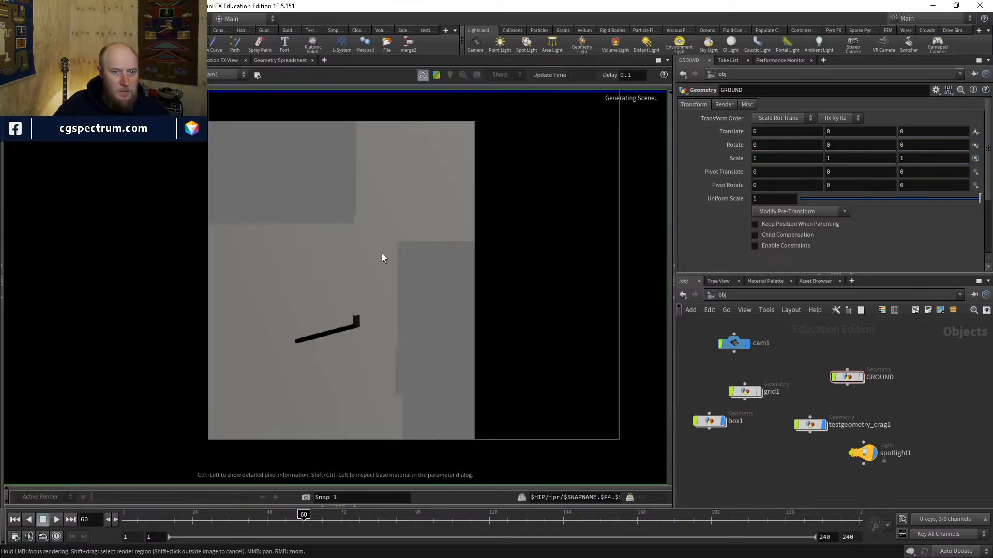
pyautogui.scroll(-5, 386, 269)
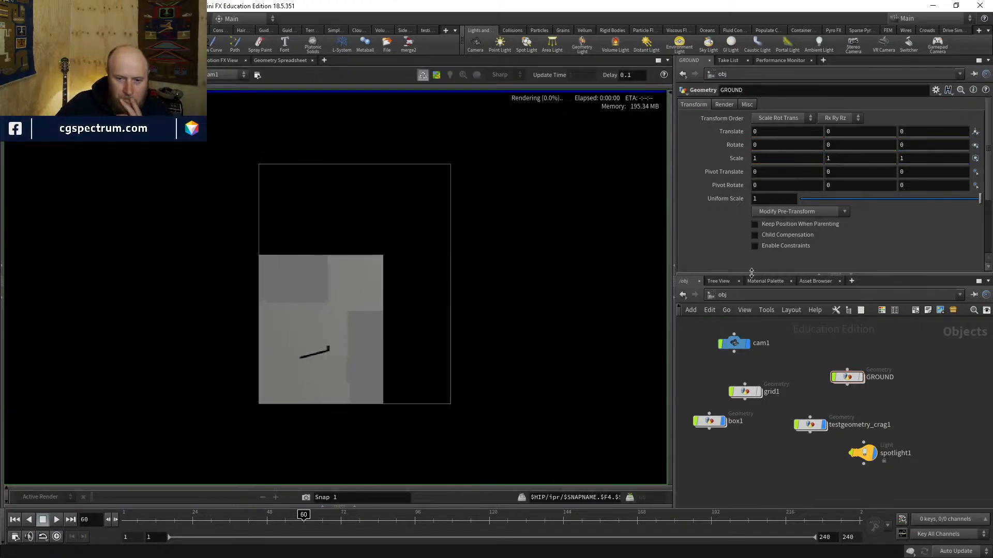
pyautogui.click(723, 294)
pyautogui.click(760, 353)
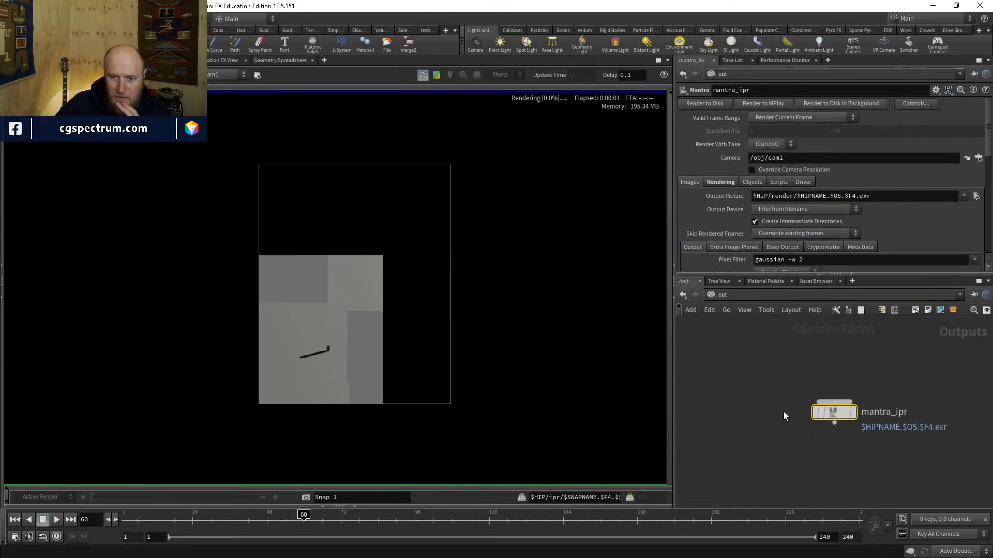
pyautogui.click(721, 183)
pyautogui.scroll(-1, 743, 221)
pyautogui.moveTo(733, 218)
pyautogui.mouseDown(button='middle')
pyautogui.moveTo(720, 218)
pyautogui.moveTo(730, 219)
pyautogui.mouseUp(button='middle')
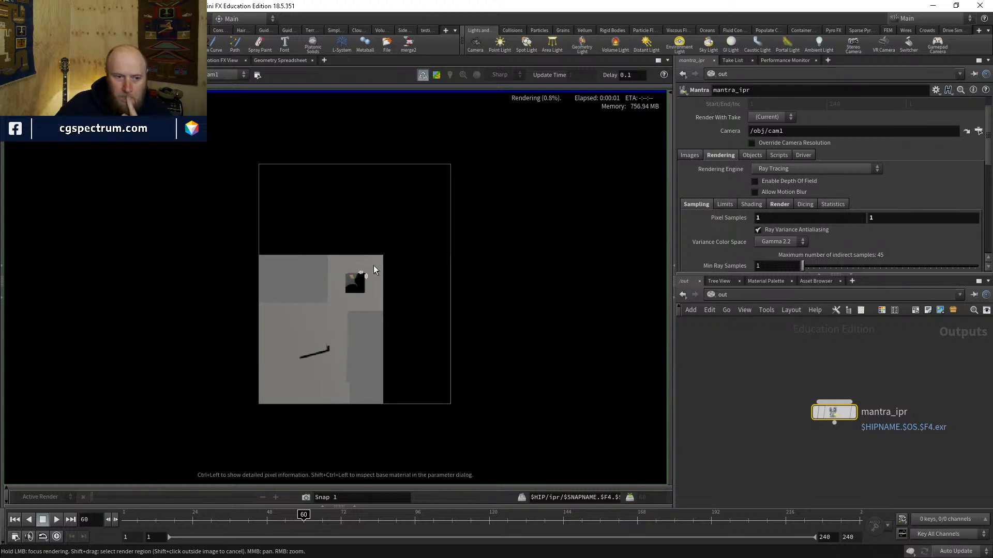
pyautogui.moveTo(360, 271); pyautogui.dragTo(371, 198, button='right')
pyautogui.moveTo(371, 236); pyautogui.dragTo(391, 210, button='right')
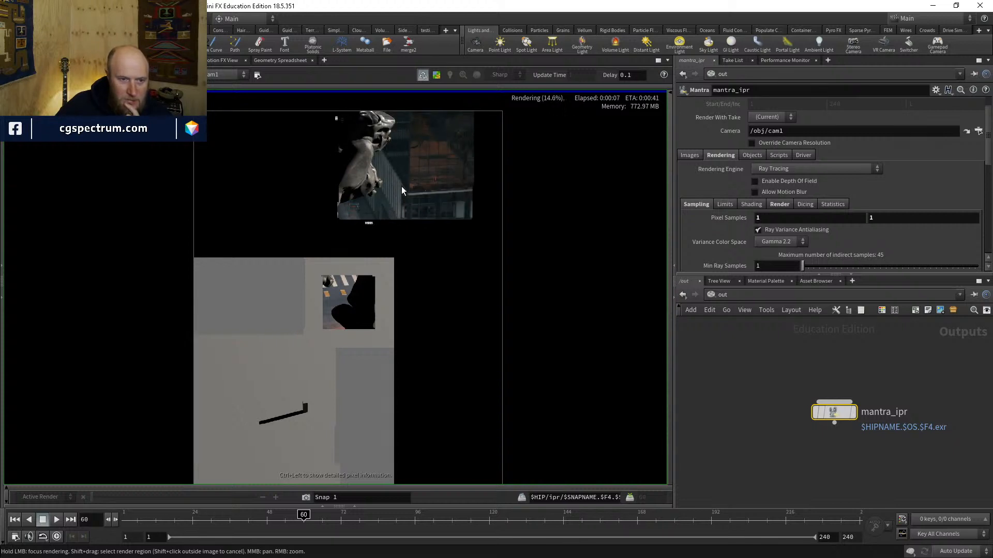
# Step: Override the camera resolution on mantra_ipr with a 1/2 (Half Resolution) scale
pyautogui.scroll(1, 439, 161)
pyautogui.scroll(3, 440, 160)
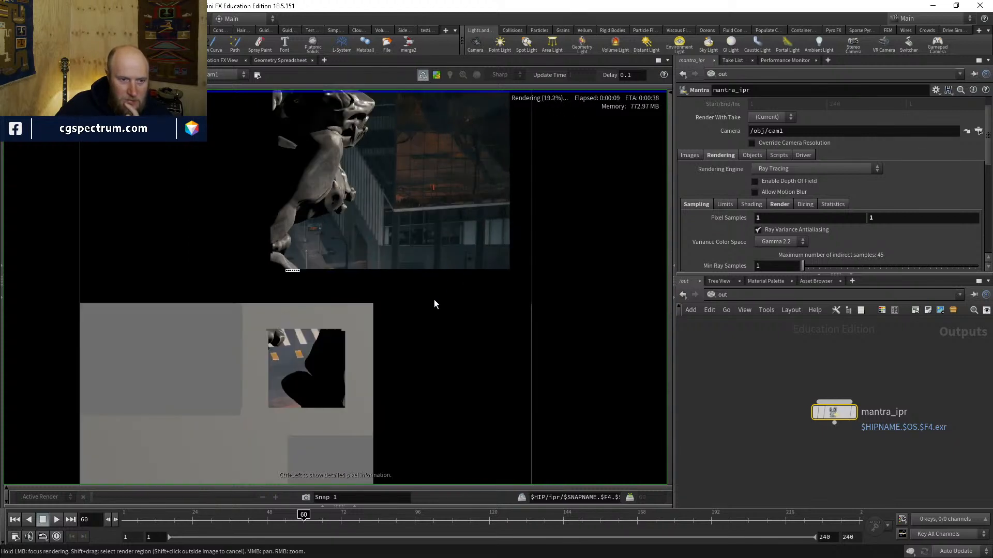
pyautogui.moveTo(475, 296); pyautogui.dragTo(548, 231, button='middle')
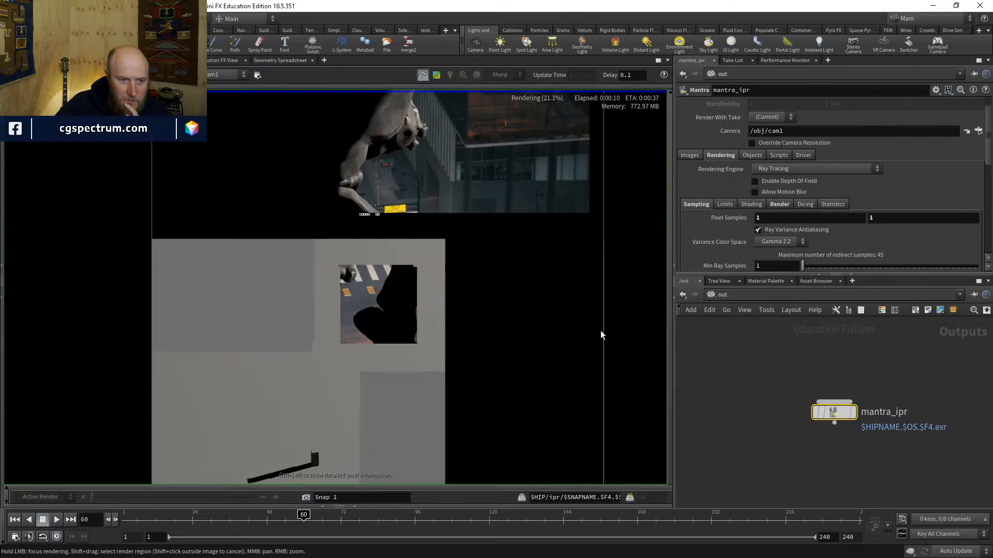
pyautogui.click(763, 143)
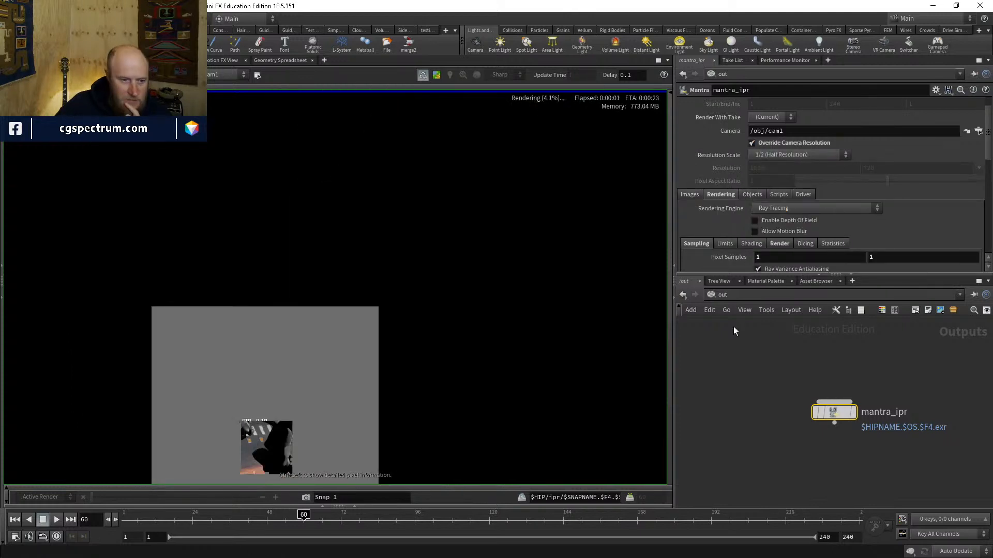
# Step: Examine the half-resolution render, comparing the crag's dark areas with the cars, crosswalks and buildings in the plate
pyautogui.scroll(4, 379, 385)
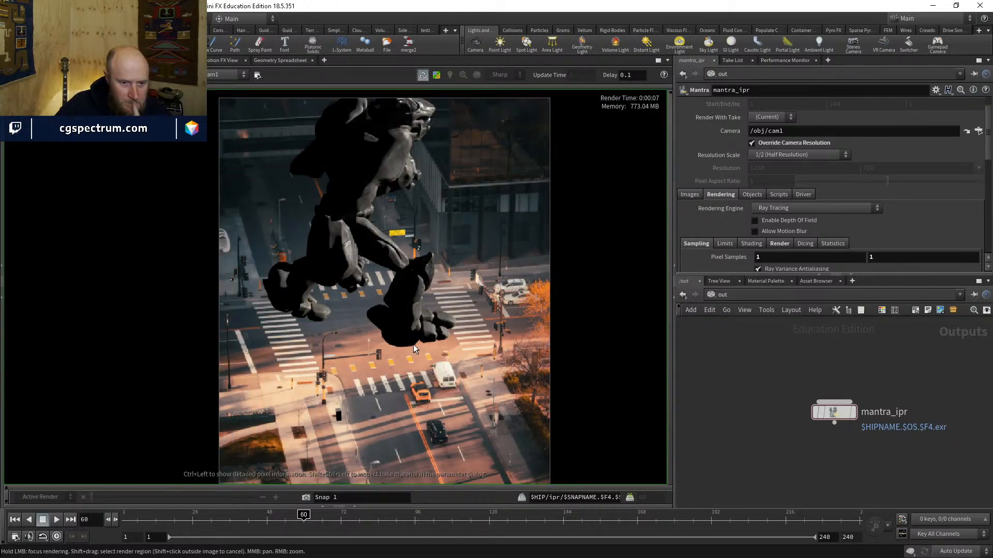
pyautogui.moveTo(433, 309); pyautogui.dragTo(429, 328, button='middle')
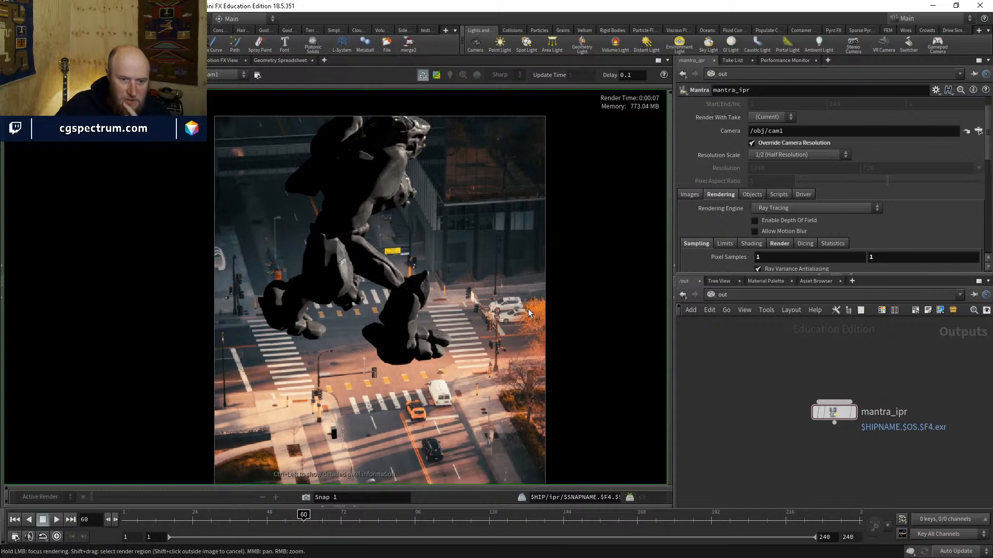
pyautogui.scroll(3, 521, 312)
pyautogui.scroll(3, 409, 406)
pyautogui.moveTo(406, 278); pyautogui.dragTo(402, 389, button='middle')
pyautogui.scroll(-1, 401, 386)
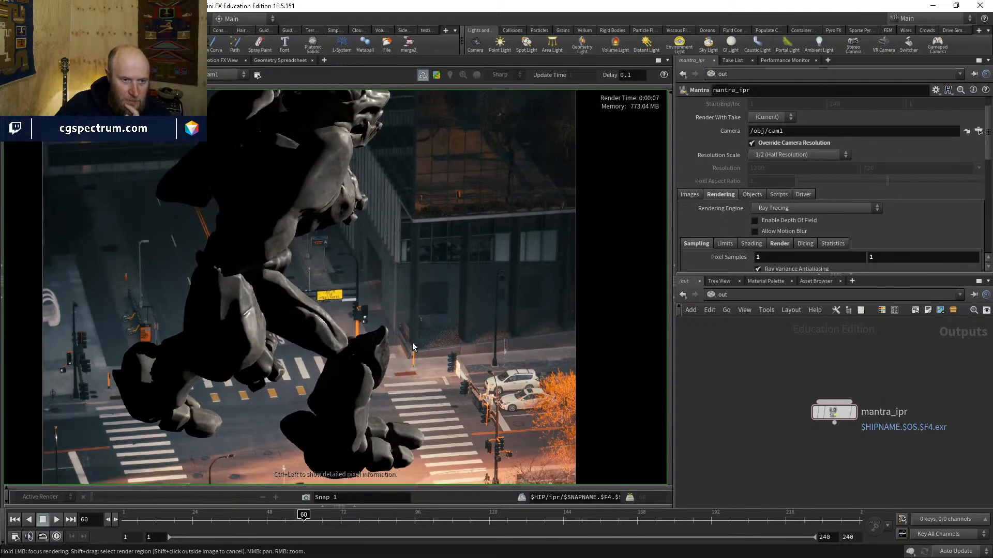
pyautogui.moveTo(411, 342); pyautogui.dragTo(358, 304, button='middle')
pyautogui.scroll(3, 410, 355)
pyautogui.moveTo(496, 337); pyautogui.dragTo(417, 309, button='middle')
pyautogui.scroll(3, 417, 309)
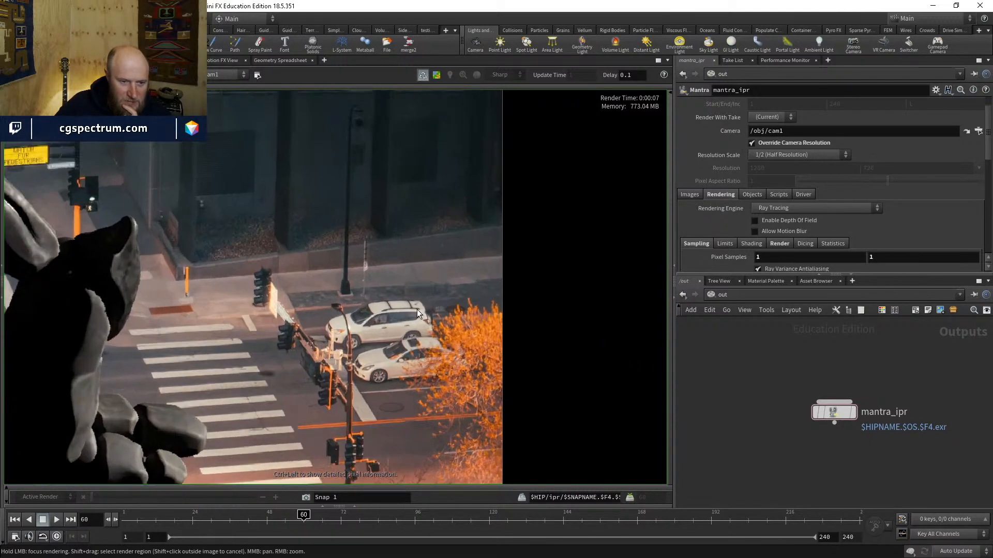
pyautogui.scroll(5, 433, 314)
pyautogui.scroll(2, 432, 315)
pyautogui.scroll(-12, 355, 343)
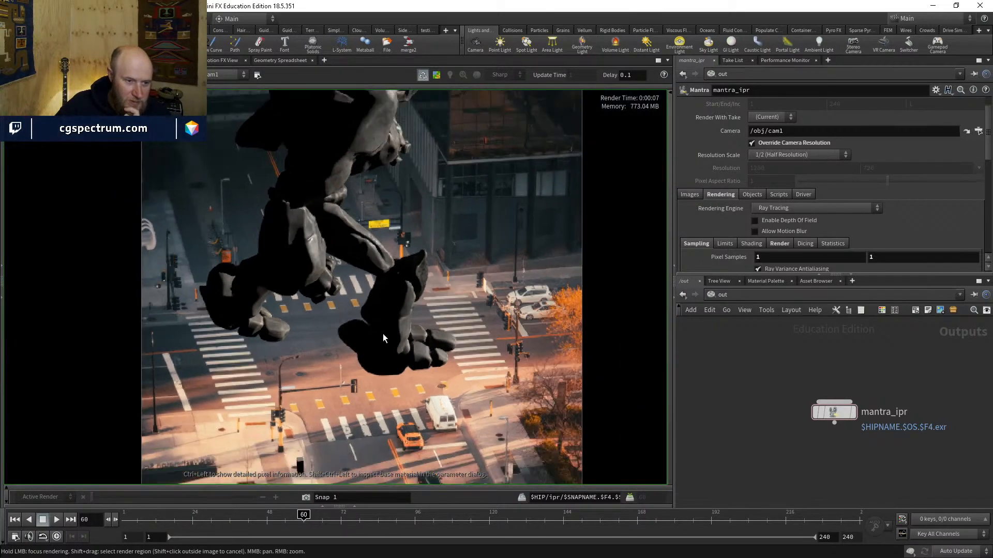
pyautogui.moveTo(382, 334); pyautogui.dragTo(329, 386, button='middle')
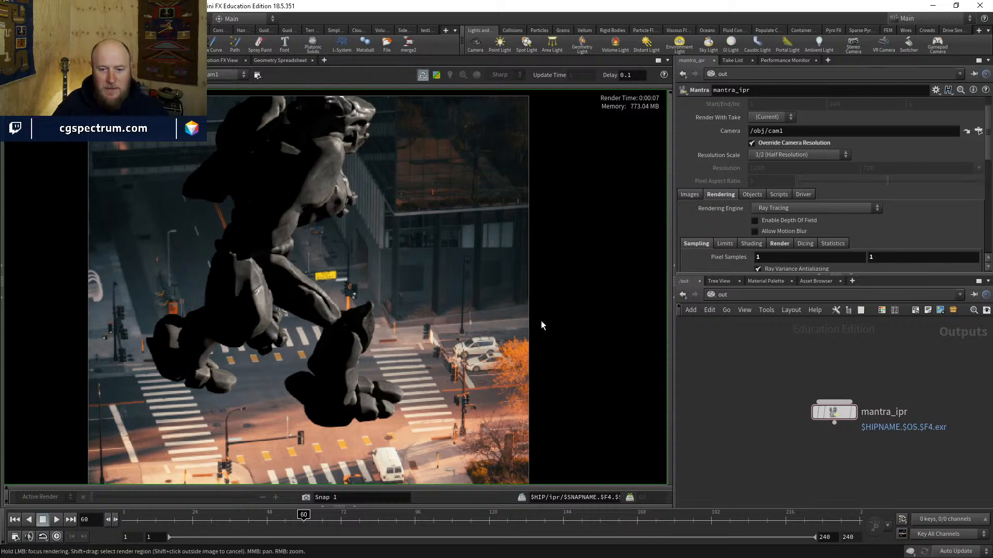
# Step: Add an environment light to the obj network below spotlight1
pyautogui.moveTo(837, 467); pyautogui.dragTo(788, 391, button='middle')
pyautogui.click(726, 295)
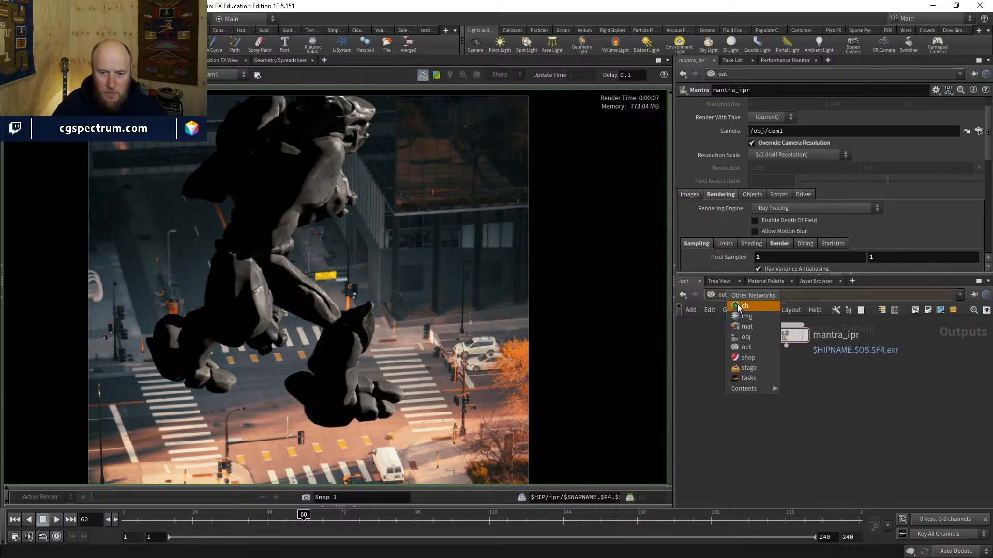
pyautogui.click(743, 336)
pyautogui.moveTo(820, 475); pyautogui.dragTo(768, 414, button='middle')
pyautogui.press('Tab')
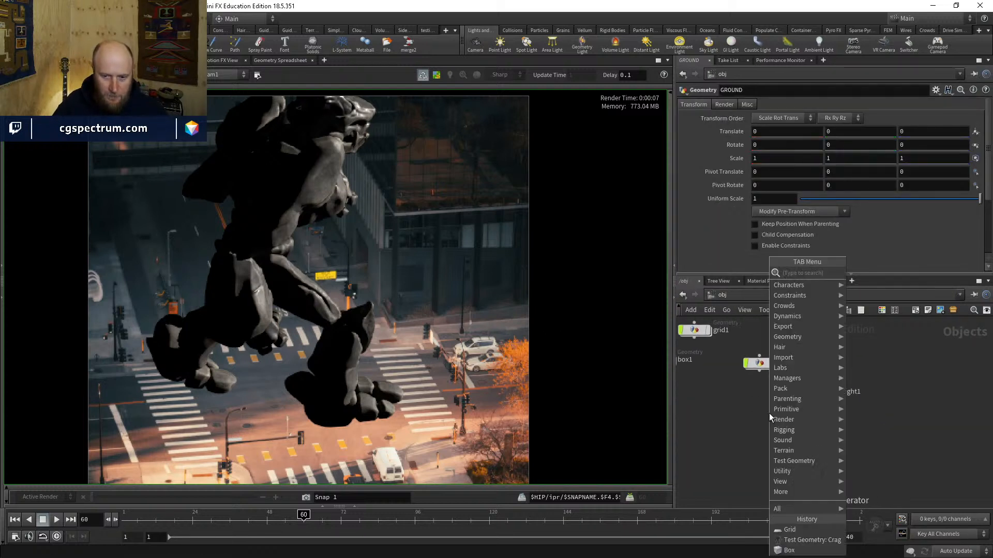
pyautogui.write('env')
pyautogui.press('Return')
pyautogui.click(768, 413)
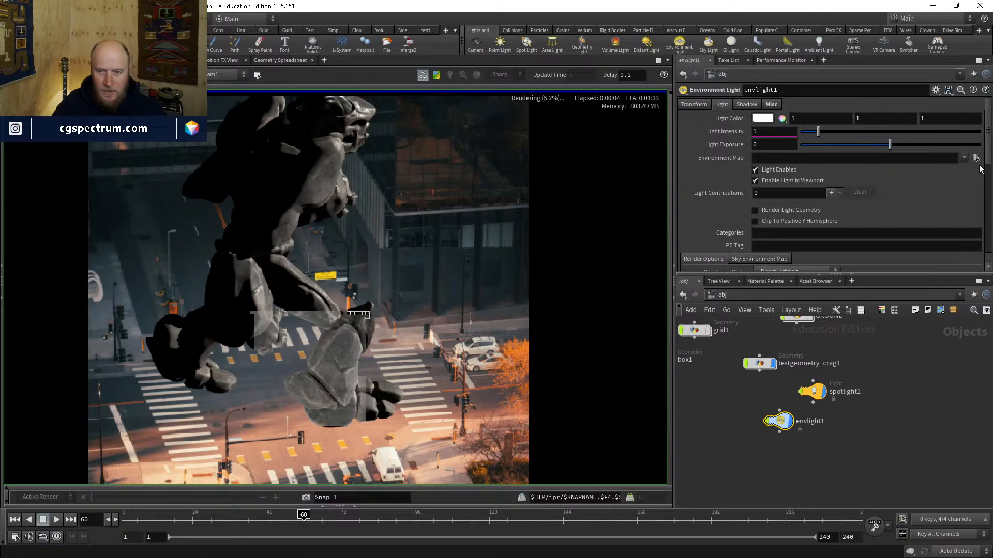
# Step: Load HDRIHaven_lenong_1_2k.rat from $HFS/houdini/pic/hdri/ as the environment light's map
pyautogui.click(976, 158)
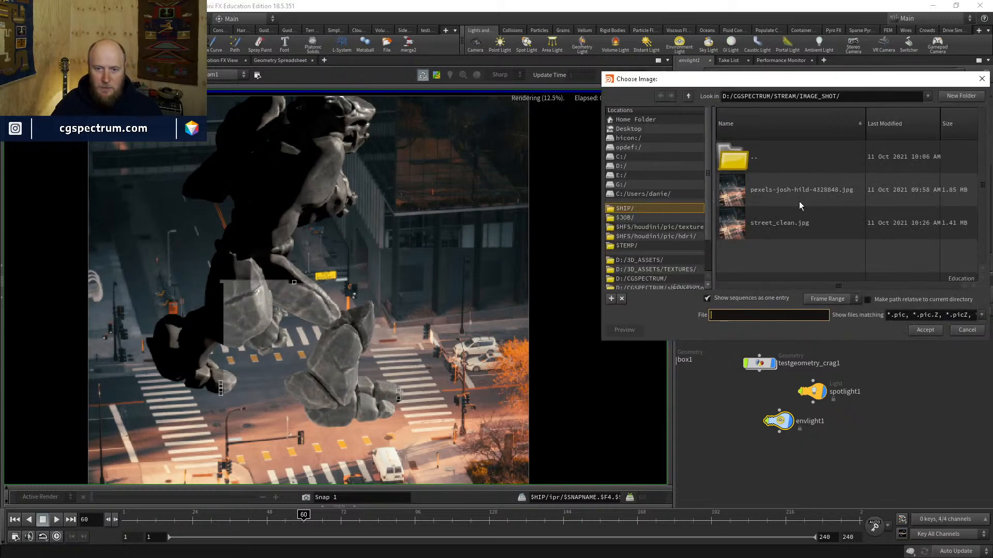
pyautogui.click(675, 237)
pyautogui.click(761, 233)
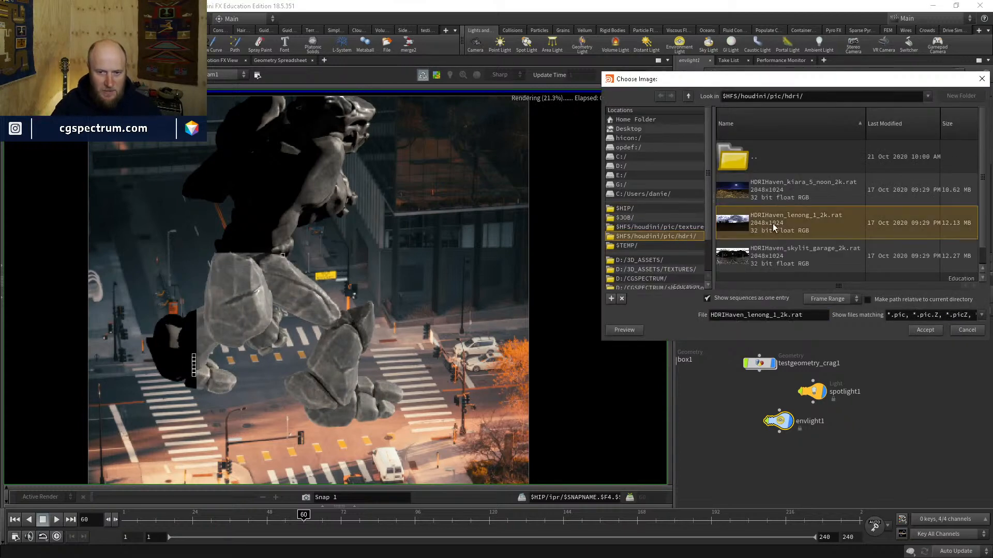
pyautogui.click(925, 330)
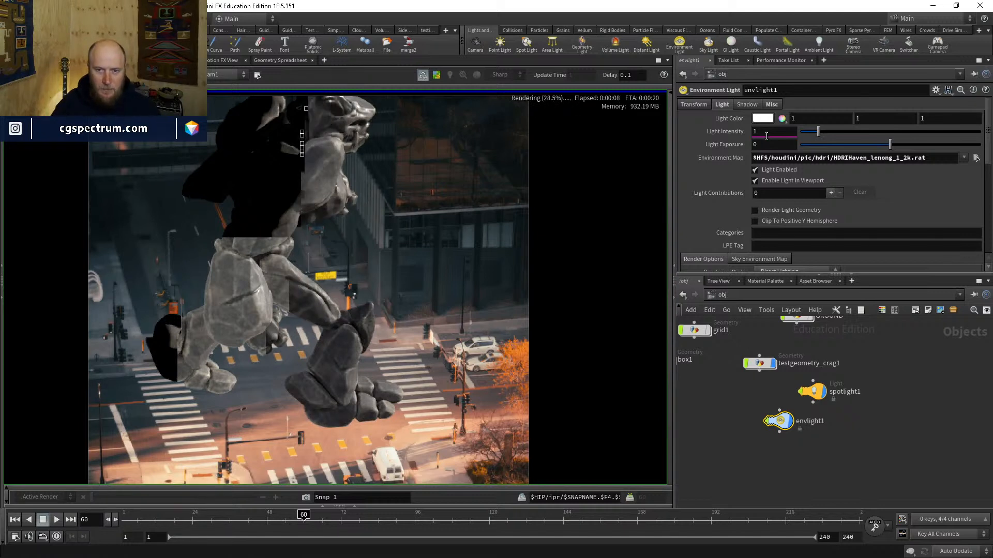
# Step: Lower the environment light's intensity to 0.5 and further to 0.2, and check the crag in the updated render
pyautogui.click(767, 135)
pyautogui.write('.5')
pyautogui.press('Return')
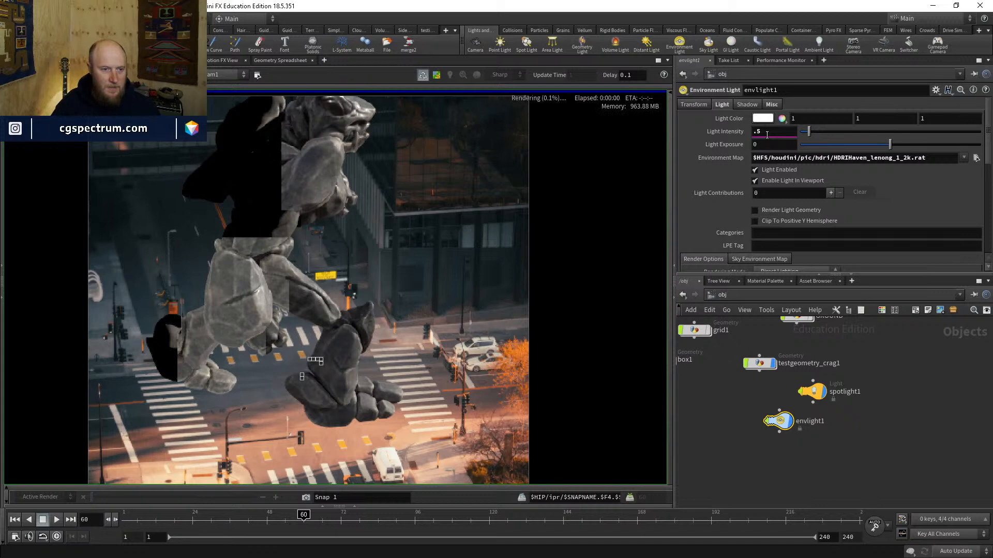
pyautogui.doubleClick(766, 135)
pyautogui.write('.2')
pyautogui.press('Return')
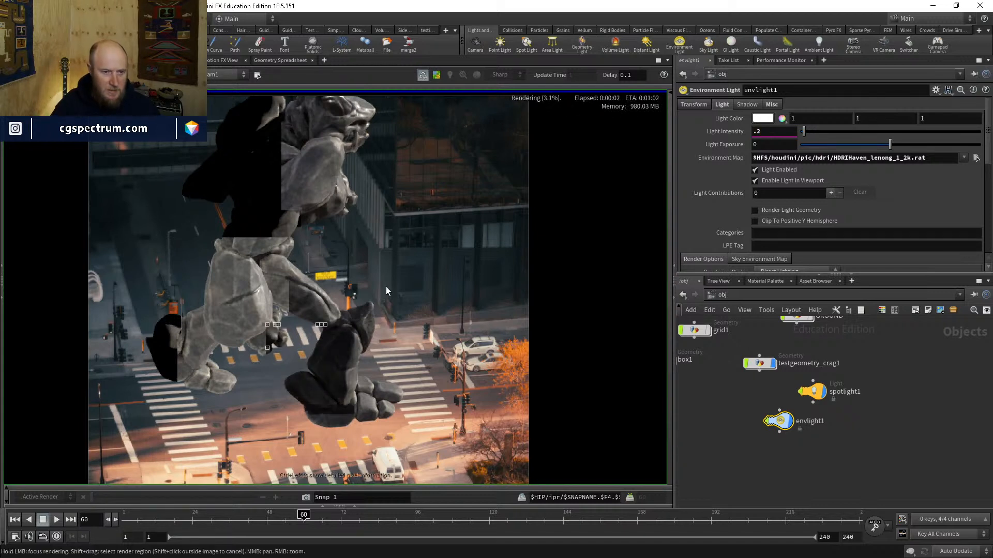
pyautogui.moveTo(395, 248); pyautogui.dragTo(398, 290, button='middle')
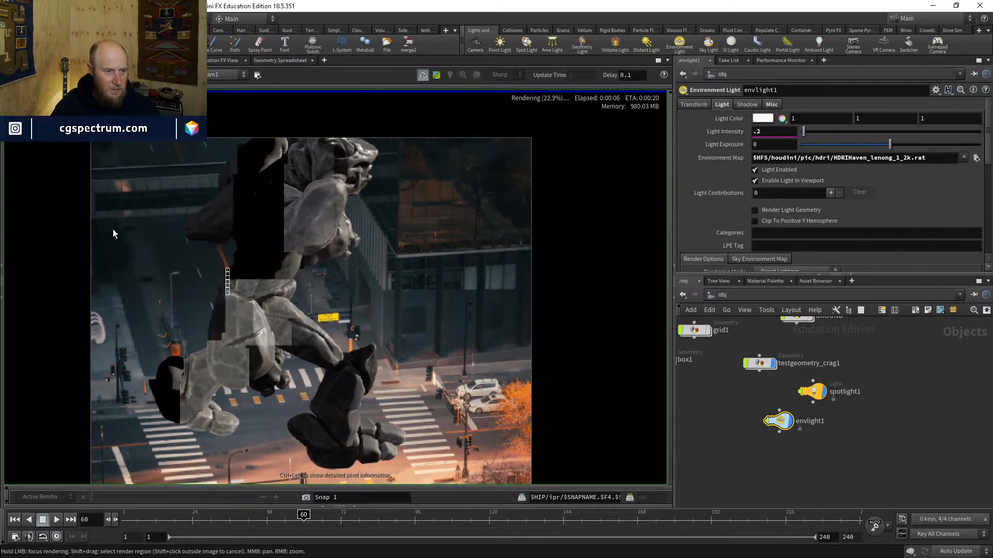
pyautogui.moveTo(232, 372); pyautogui.dragTo(233, 313, button='middle')
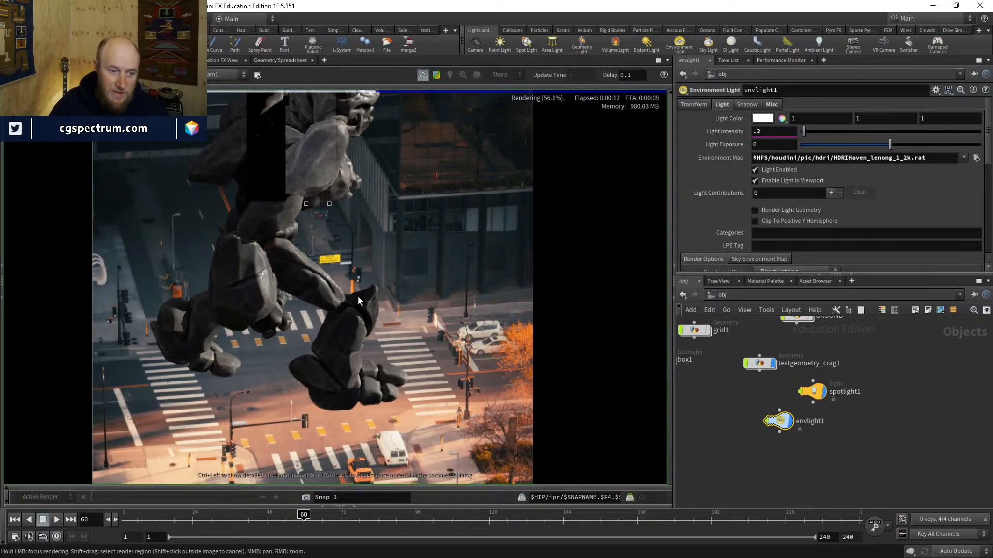
pyautogui.moveTo(367, 342); pyautogui.dragTo(389, 324, button='middle')
pyautogui.scroll(-2, 424, 374)
pyautogui.moveTo(423, 374); pyautogui.dragTo(423, 389, button='middle')
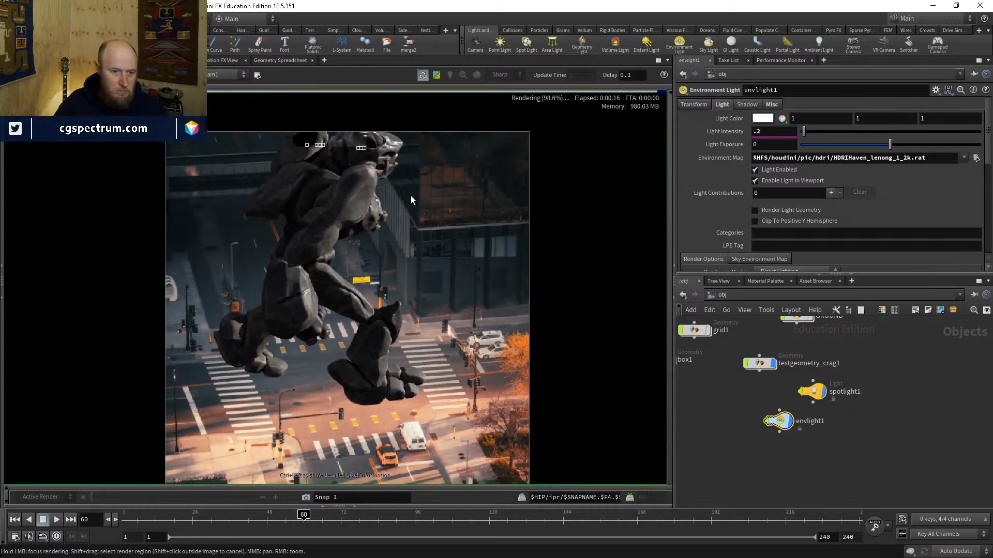
# Step: Show the render view's view bar and display options, and switch its colour display from sRGB to gamma 2.2
pyautogui.rightClick(416, 279)
pyautogui.click(428, 313)
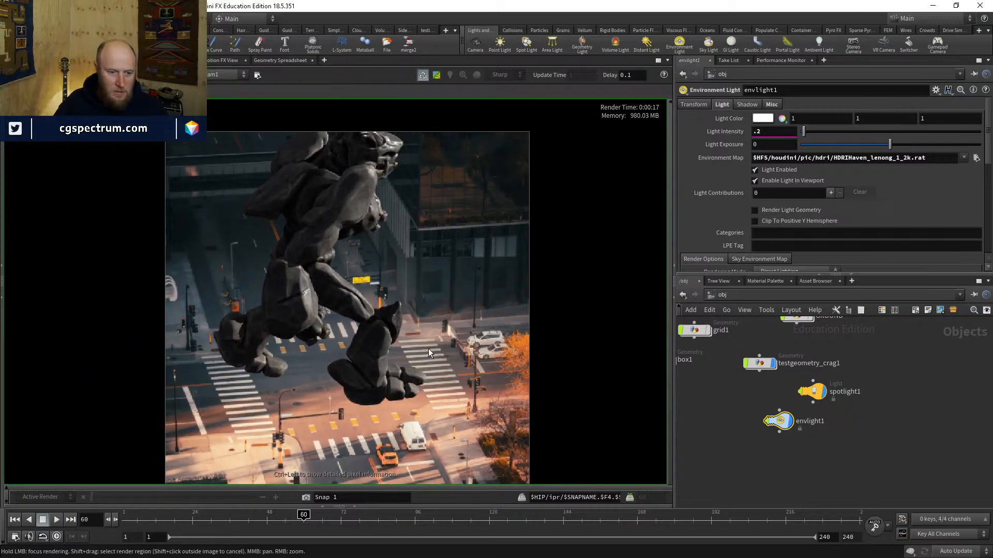
pyautogui.rightClick(416, 362)
pyautogui.click(439, 408)
pyautogui.rightClick(432, 405)
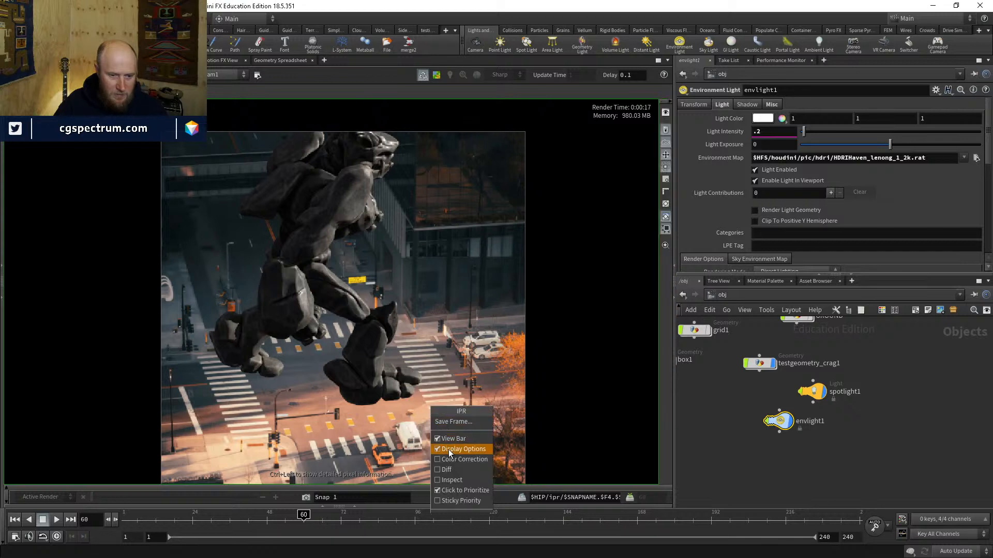
pyautogui.click(446, 455)
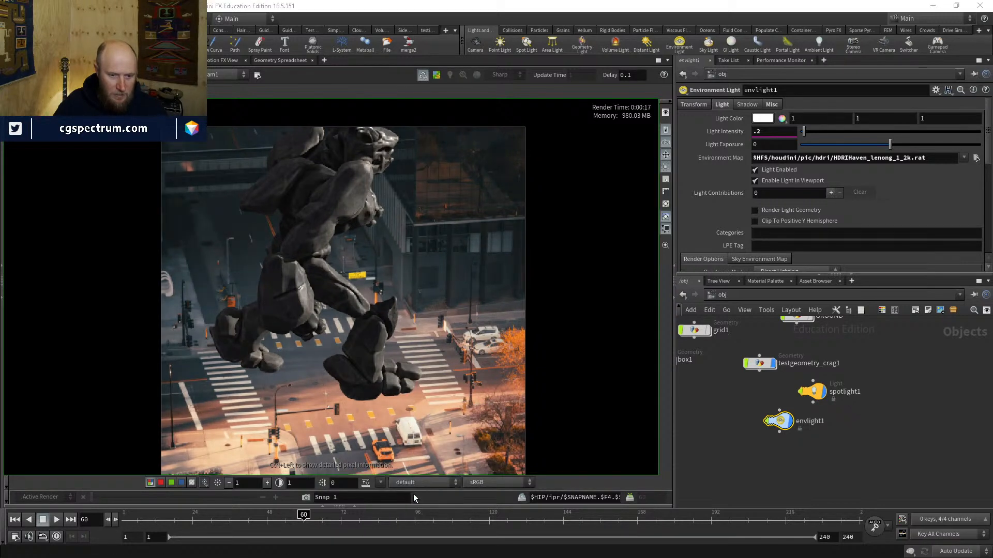
pyautogui.click(378, 485)
pyautogui.click(399, 495)
# Step: Examine how the crag's brightness and shading sit against the whole street plate
pyautogui.moveTo(403, 376); pyautogui.dragTo(424, 378, button='middle')
pyautogui.moveTo(450, 418); pyautogui.dragTo(448, 412, button='middle')
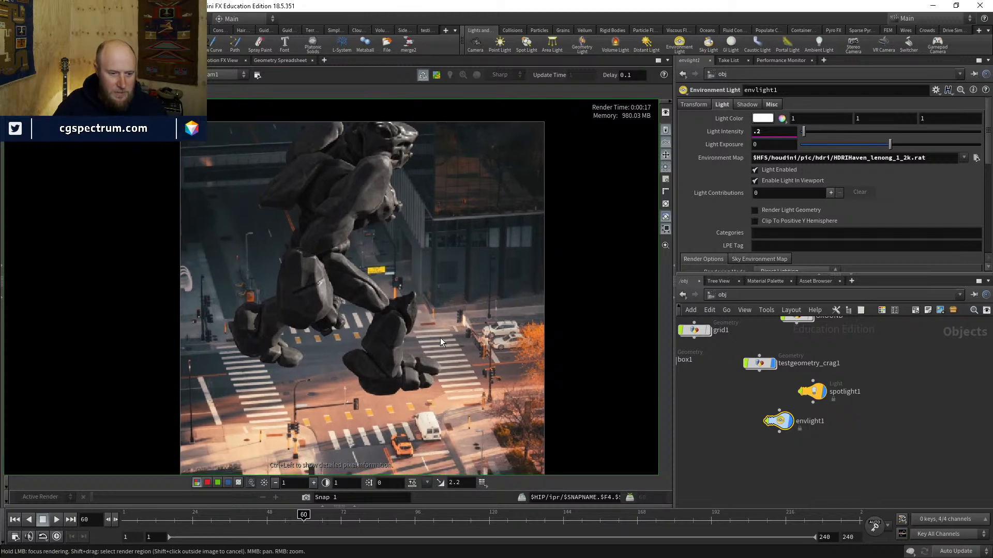
pyautogui.scroll(2, 447, 342)
pyautogui.moveTo(413, 210); pyautogui.dragTo(405, 251, button='middle')
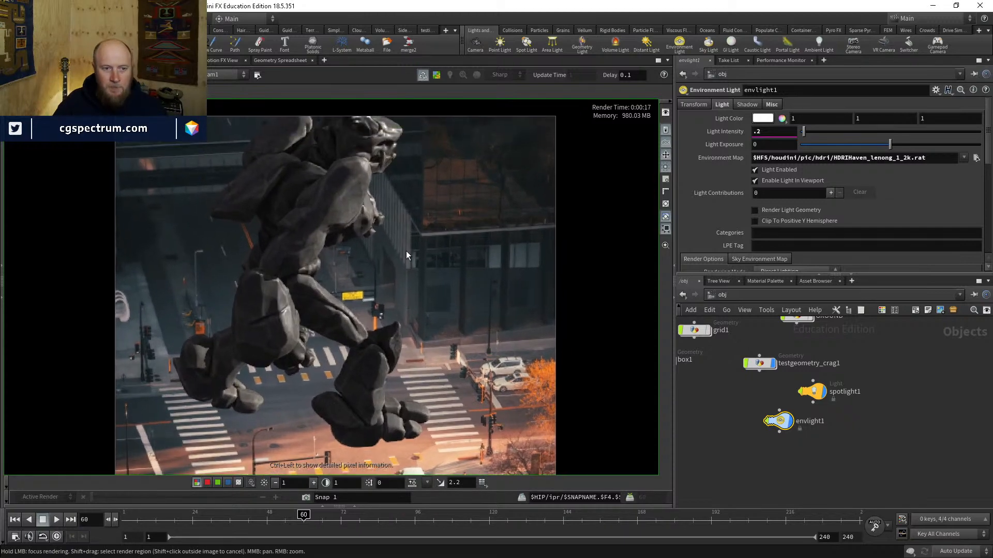
pyautogui.moveTo(395, 215); pyautogui.dragTo(411, 229, button='middle')
pyautogui.moveTo(435, 318); pyautogui.dragTo(431, 269, button='middle')
pyautogui.moveTo(464, 338); pyautogui.dragTo(455, 257, button='middle')
pyautogui.scroll(-1, 448, 274)
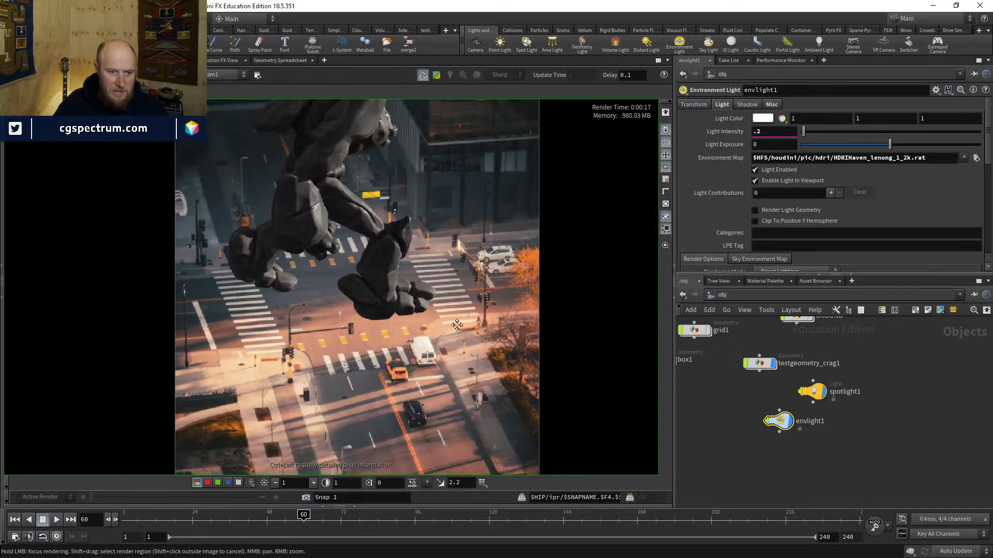
pyautogui.moveTo(456, 325)
pyautogui.mouseDown(button='middle')
pyautogui.moveTo(468, 279)
pyautogui.moveTo(444, 322)
pyautogui.mouseUp(button='middle')
pyautogui.moveTo(420, 288); pyautogui.dragTo(434, 358, button='middle')
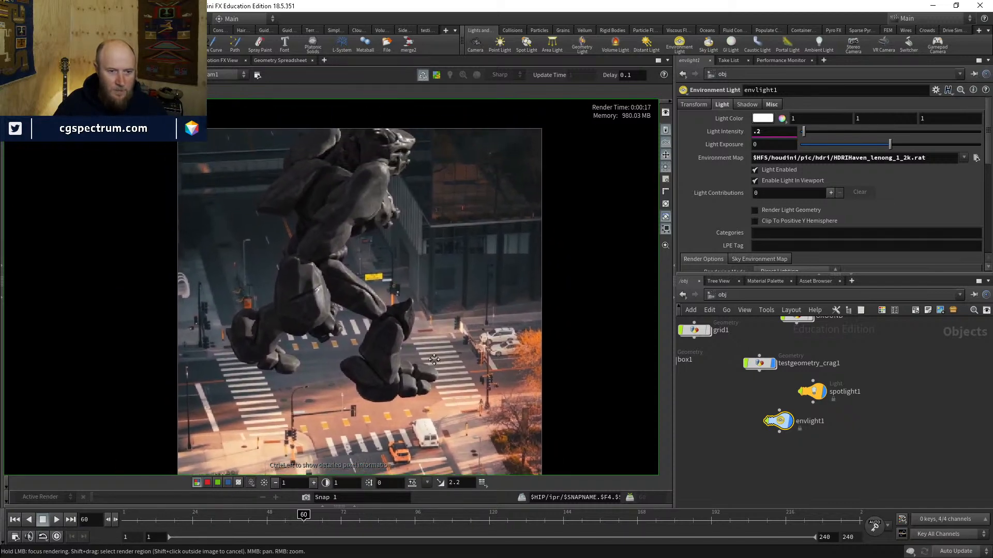
pyautogui.scroll(4, 302, 224)
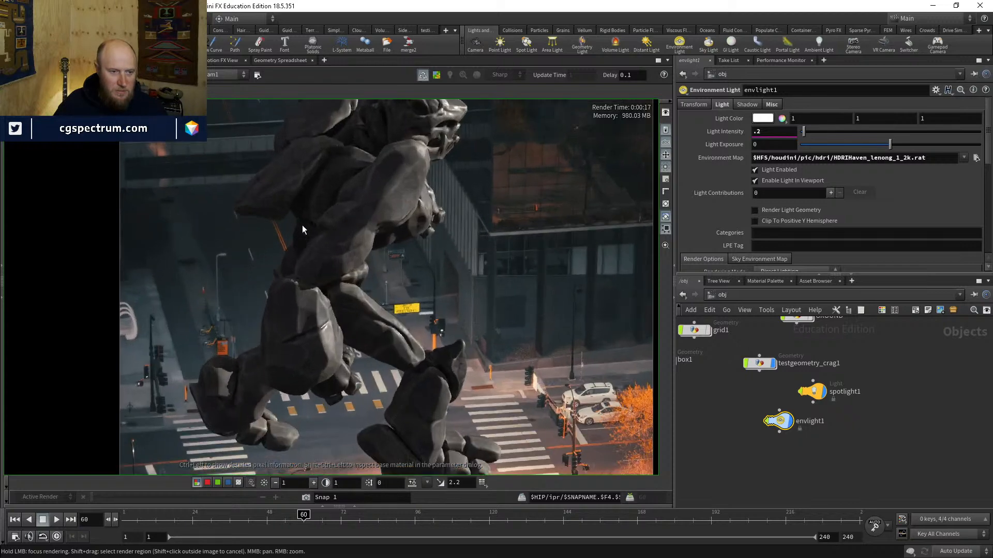
# Step: Examine the plate's dark building facades and shaded areas on both sides of the crag as a reference for black levels
pyautogui.scroll(-2, 521, 389)
pyautogui.moveTo(538, 399); pyautogui.dragTo(388, 340, button='middle')
pyautogui.scroll(3, 475, 269)
pyautogui.scroll(2, 476, 273)
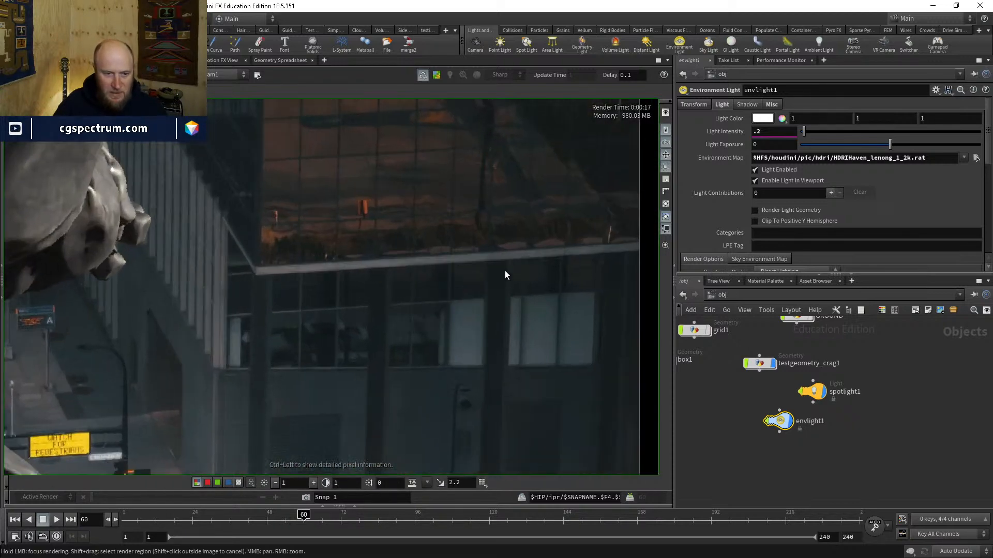
pyautogui.scroll(-2, 334, 301)
pyautogui.moveTo(334, 301); pyautogui.dragTo(413, 197, button='middle')
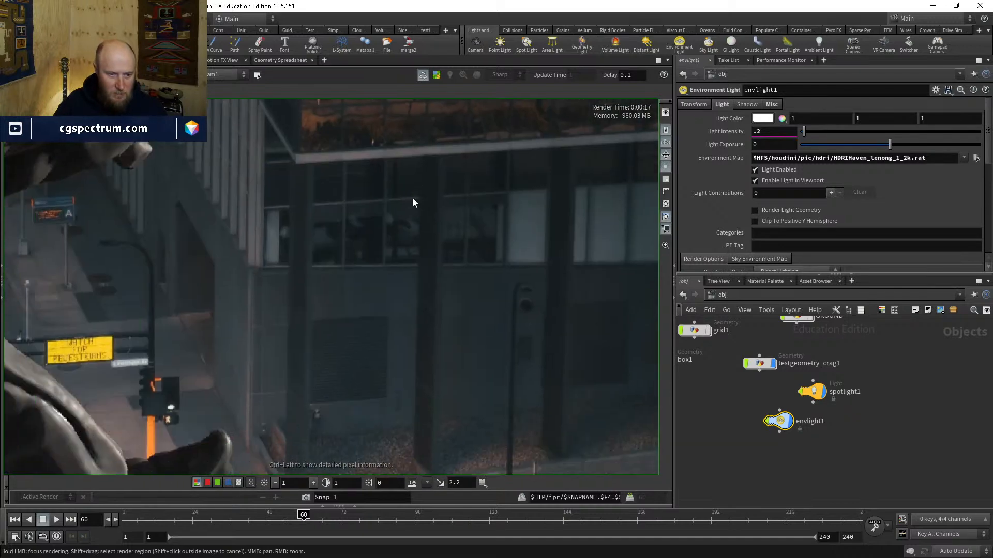
pyautogui.moveTo(274, 333); pyautogui.dragTo(420, 291, button='middle')
pyautogui.scroll(2, 348, 278)
pyautogui.scroll(-1, 349, 278)
pyautogui.moveTo(248, 286); pyautogui.dragTo(525, 323, button='middle')
pyautogui.scroll(-5, 483, 340)
pyautogui.moveTo(339, 316); pyautogui.dragTo(571, 323, button='middle')
pyautogui.moveTo(337, 288); pyautogui.dragTo(361, 381, button='middle')
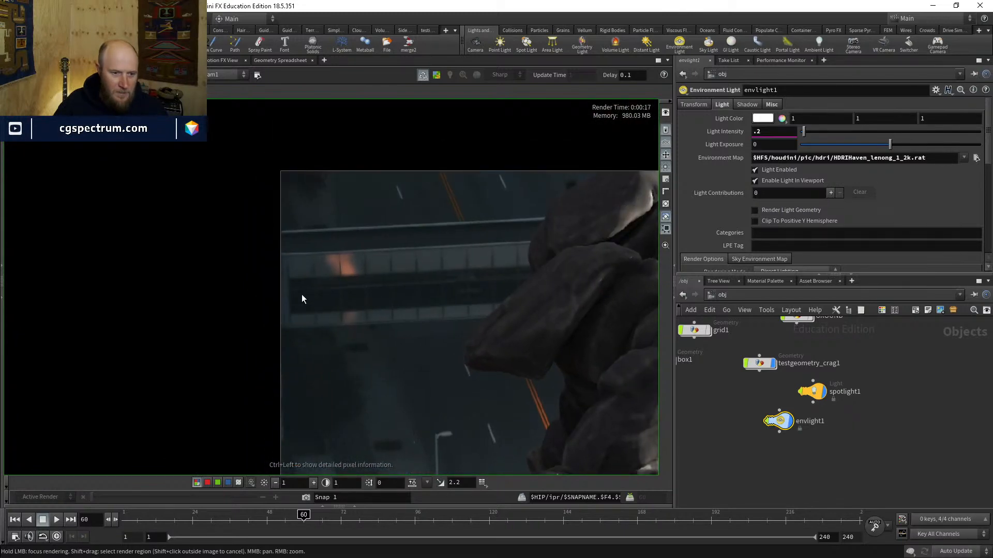
pyautogui.scroll(2, 297, 305)
pyautogui.scroll(-1, 297, 305)
pyautogui.scroll(-5, 297, 304)
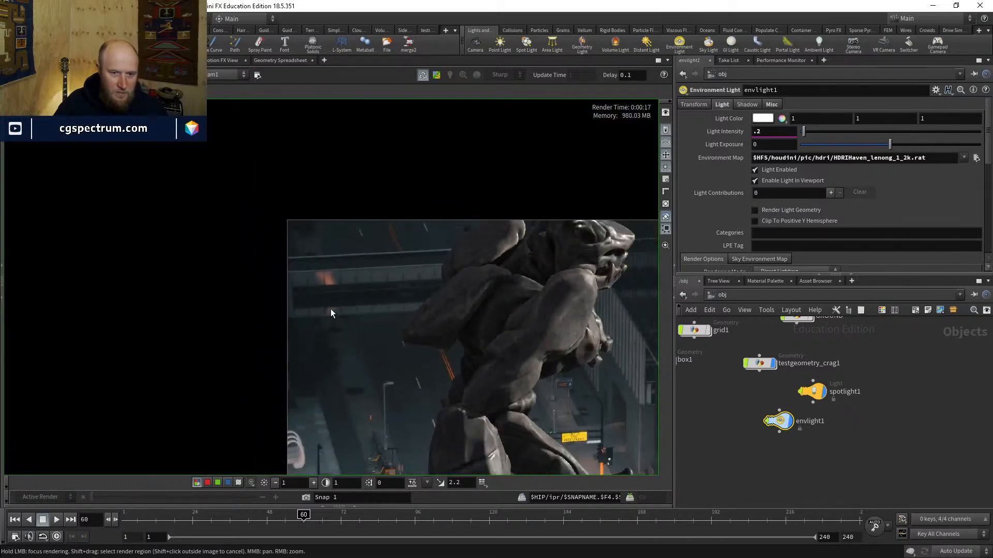
# Step: Inspect the pixel values in the dark crevice beside the crag's arm
pyautogui.moveTo(468, 362); pyautogui.dragTo(352, 209, button='middle')
pyautogui.scroll(-3, 352, 243)
pyautogui.moveTo(406, 272); pyautogui.dragTo(435, 258, button='middle')
pyautogui.scroll(8, 435, 259)
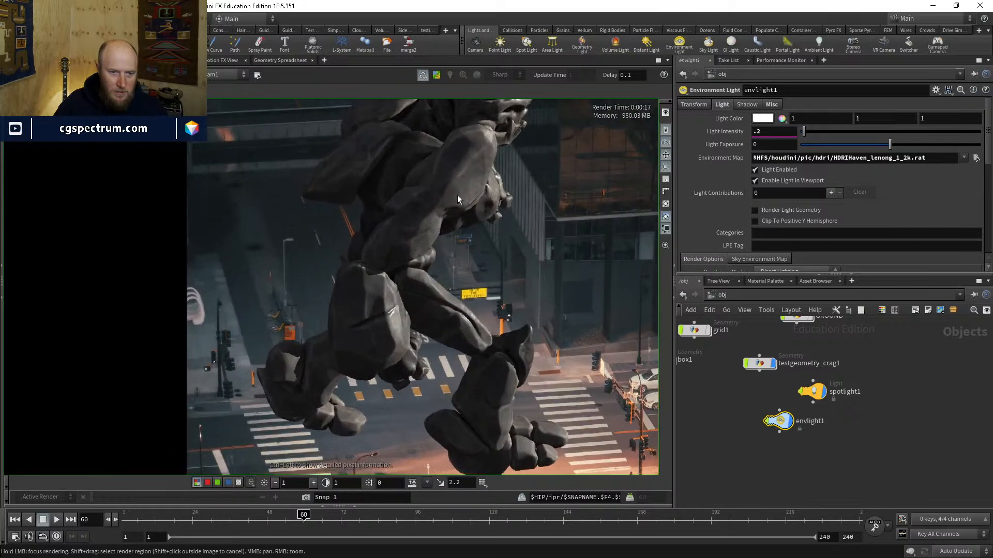
pyautogui.scroll(3, 345, 174)
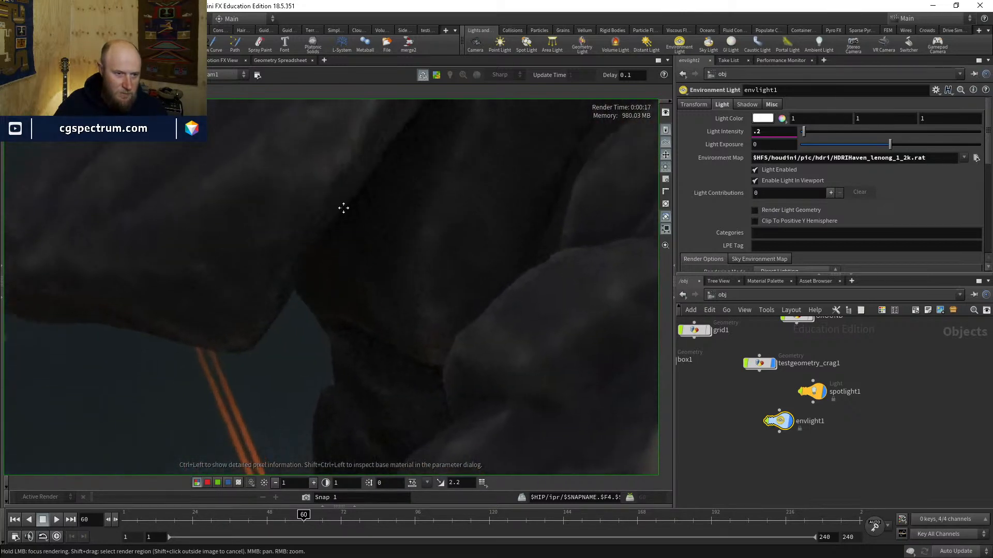
pyautogui.keyDown('ctrl'); pyautogui.click(348, 224); pyautogui.keyUp('ctrl')
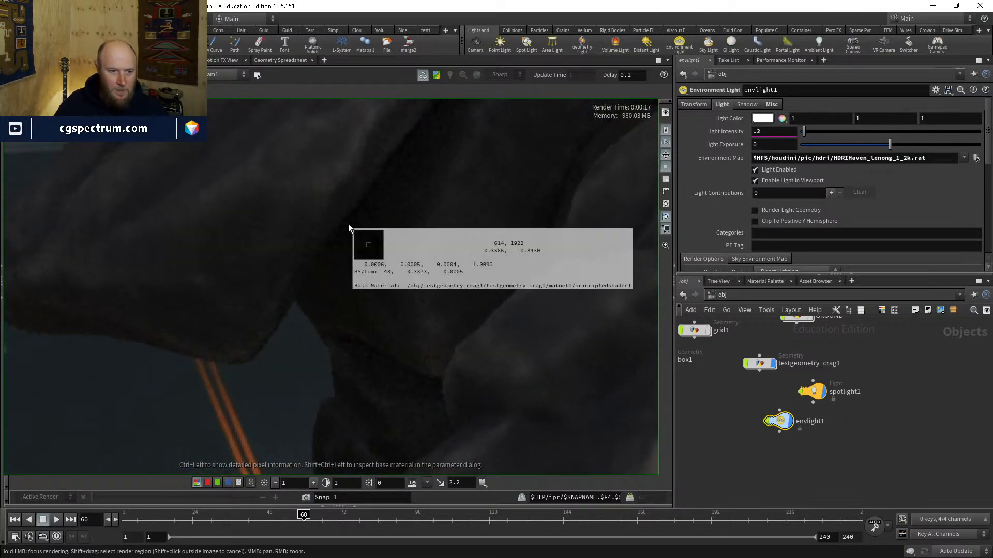
# Step: Sample the darkest pixels in the crevice under the crag's upper arm in the render view
pyautogui.keyDown('ctrl'); pyautogui.moveTo(349, 225); pyautogui.dragTo(346, 219); pyautogui.keyUp('ctrl')
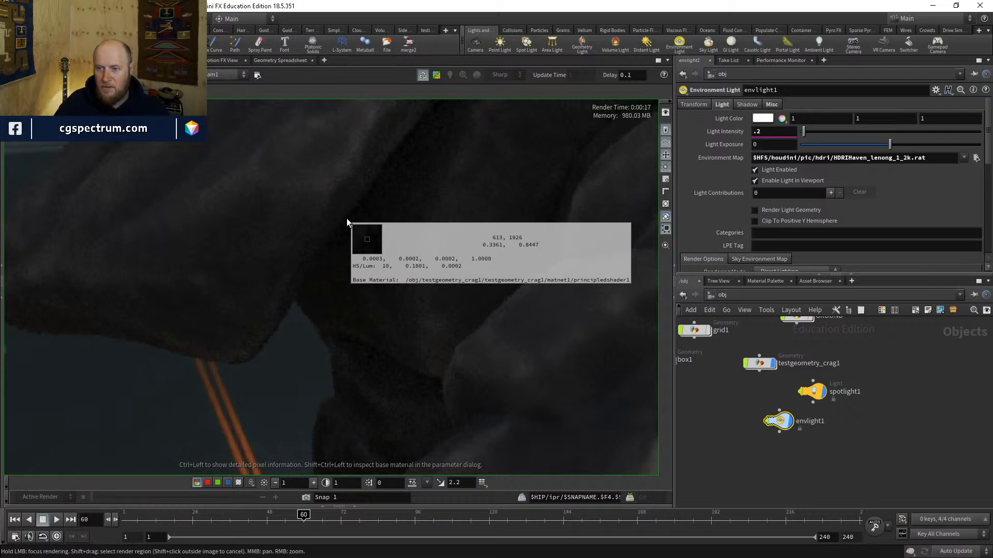
pyautogui.keyDown('ctrl'); pyautogui.moveTo(347, 219); pyautogui.dragTo(350, 219); pyautogui.keyUp('ctrl')
pyautogui.keyDown('ctrl'); pyautogui.moveTo(356, 208); pyautogui.dragTo(349, 278); pyautogui.keyUp('ctrl')
pyautogui.keyDown('ctrl'); pyautogui.scroll(-5, 349, 279); pyautogui.keyUp('ctrl')
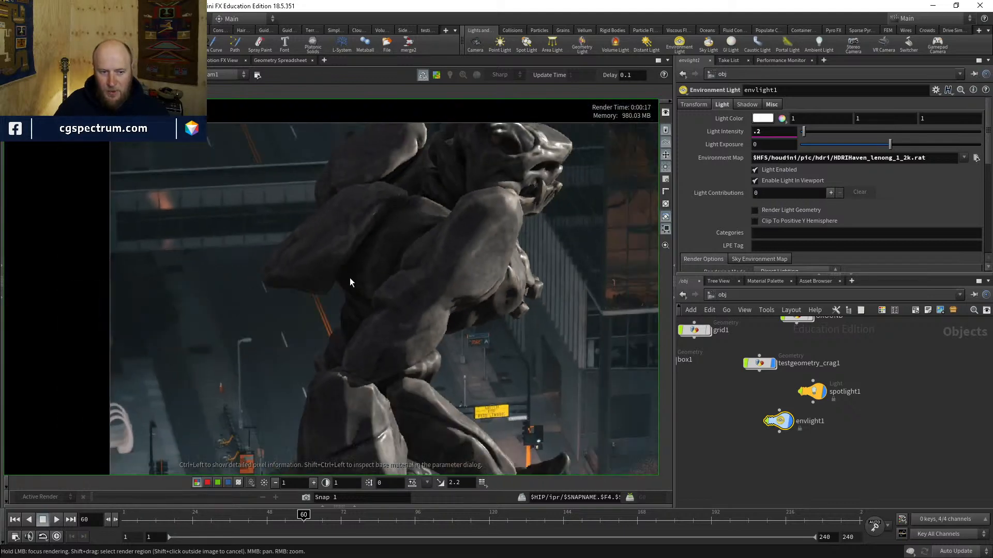
# Step: Set the light intensity of envlight1 to 0.5
pyautogui.scroll(-5, 349, 278)
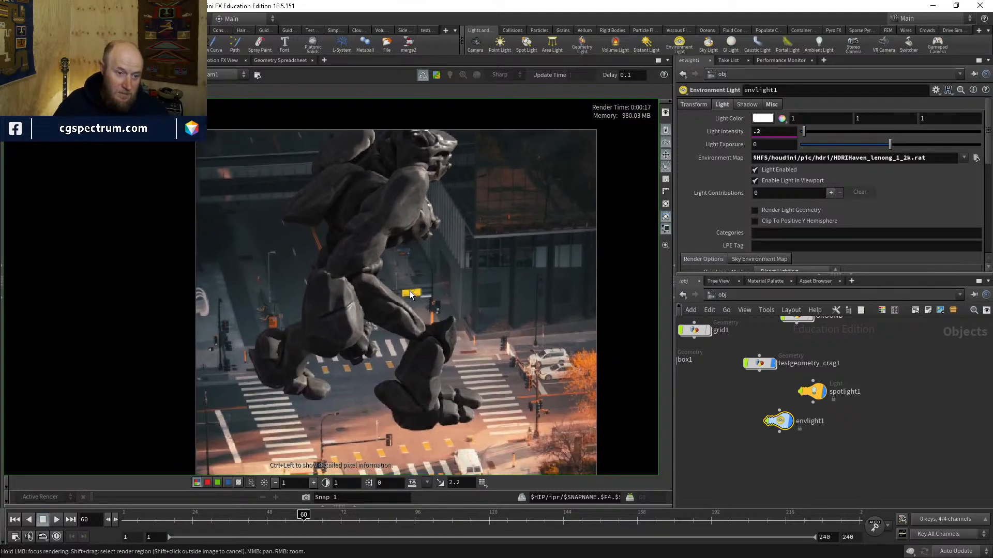
pyautogui.moveTo(412, 295); pyautogui.dragTo(412, 307, button='middle')
pyautogui.scroll(-2, 413, 307)
pyautogui.moveTo(448, 389); pyautogui.dragTo(435, 302, button='middle')
pyautogui.scroll(-1, 450, 363)
pyautogui.scroll(-1, 442, 352)
pyautogui.moveTo(512, 336); pyautogui.dragTo(486, 332, button='middle')
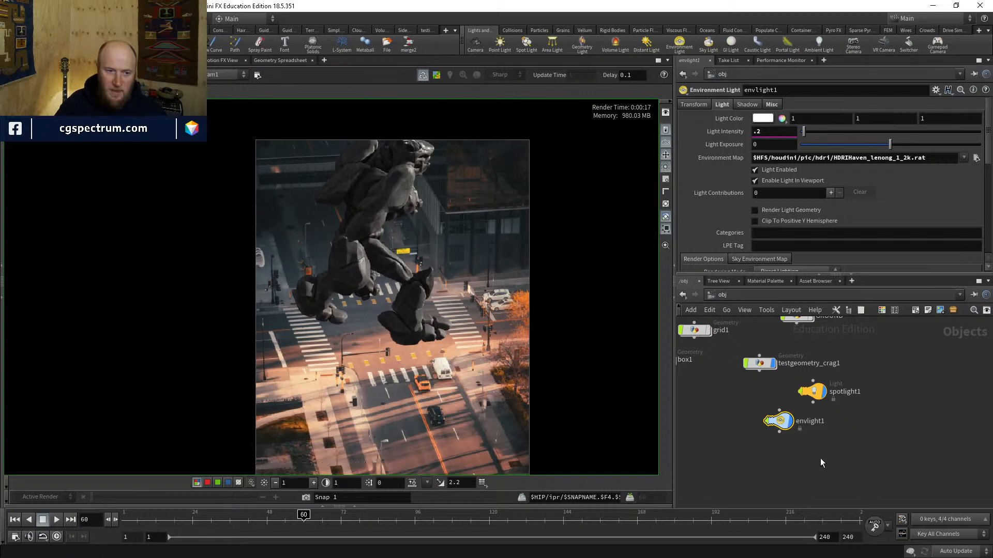
pyautogui.click(767, 130)
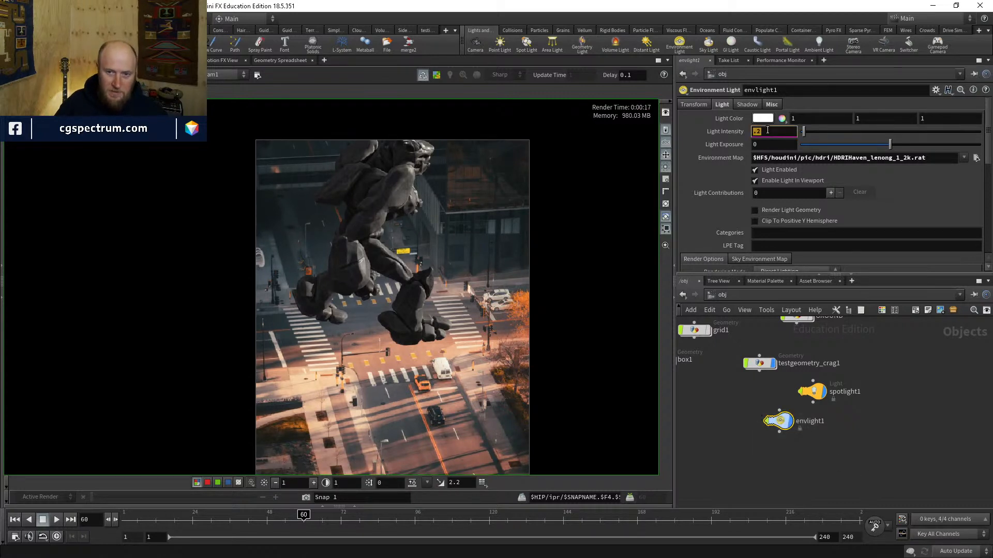
pyautogui.press('Return')
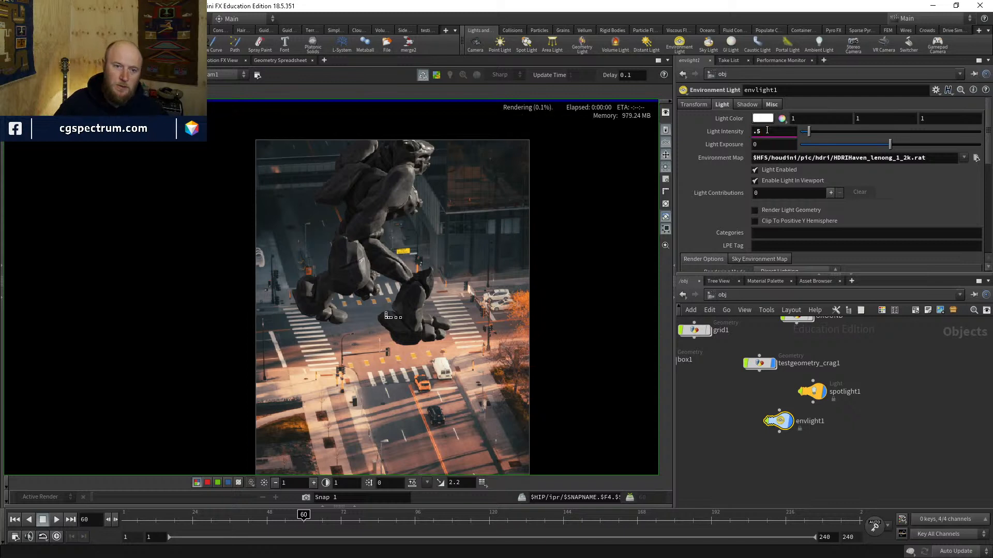
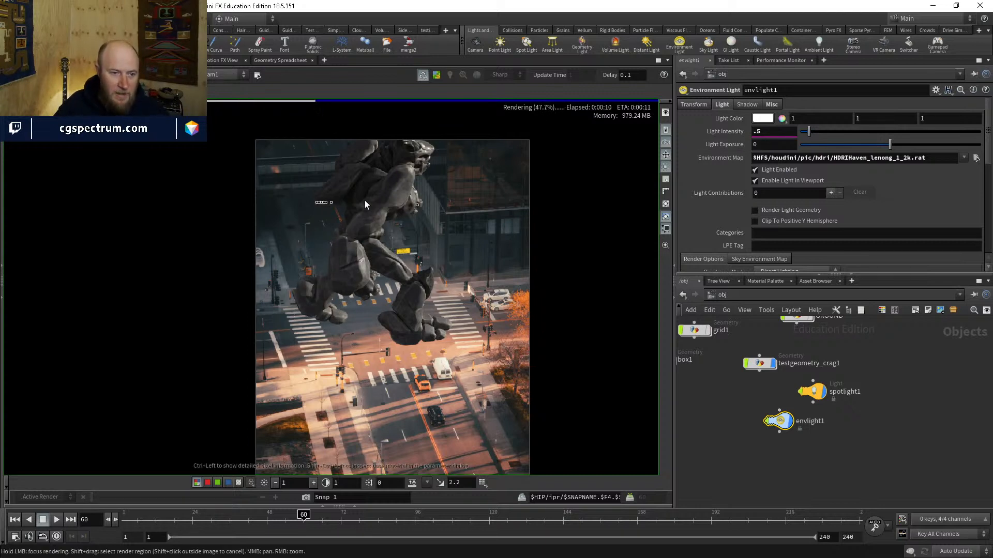
# Step: Examine the re-rendered crag's shading on its head, torso and arm against the dark buildings
pyautogui.scroll(3, 338, 205)
pyautogui.scroll(1, 339, 205)
pyautogui.moveTo(406, 133); pyautogui.dragTo(396, 166, button='middle')
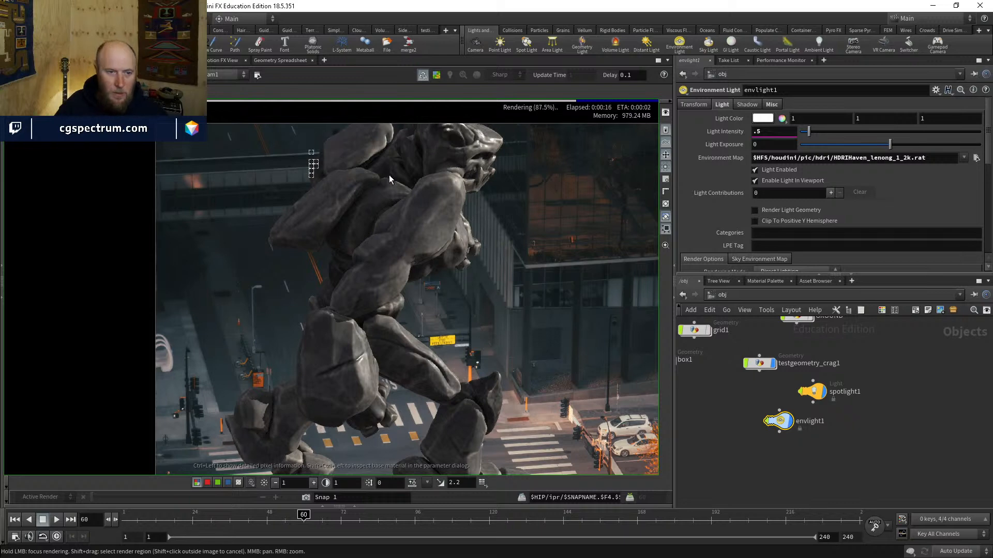
pyautogui.scroll(1, 351, 212)
pyautogui.scroll(-2, 378, 154)
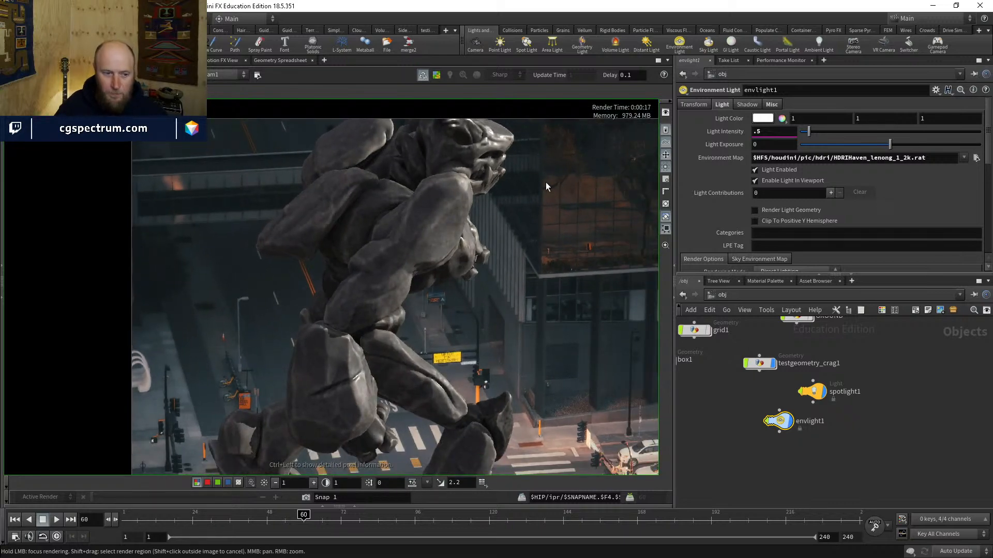
# Step: Sample pixel values in the plate's dark shaded area beside the crag, and in the crag's crevice and arm for comparison
pyautogui.scroll(5, 139, 246)
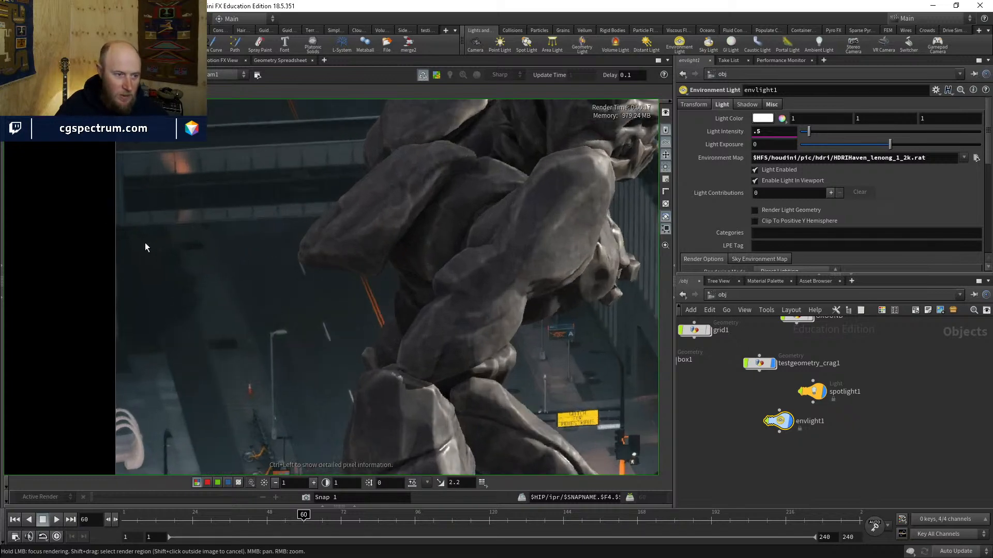
pyautogui.scroll(2, 124, 246)
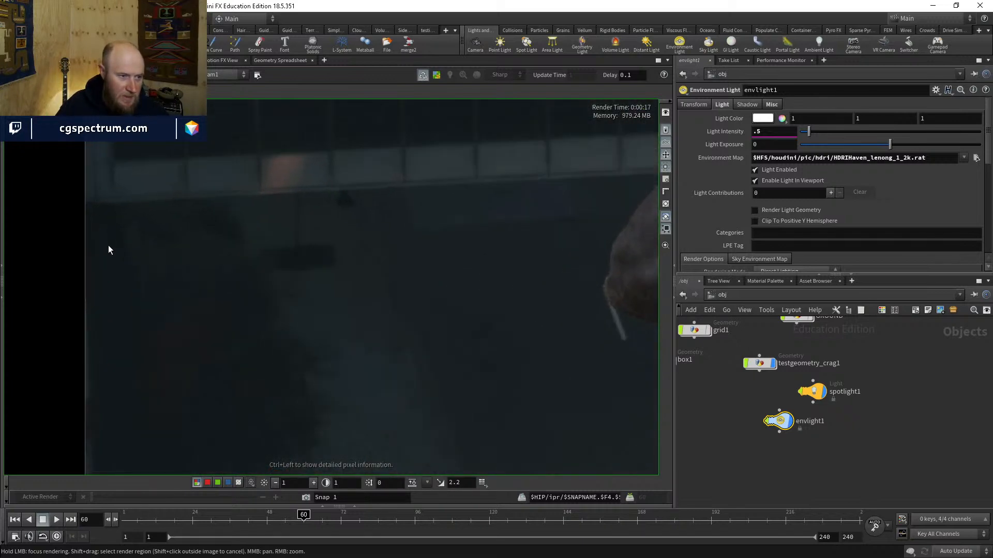
pyautogui.click(105, 247)
pyautogui.click(101, 246)
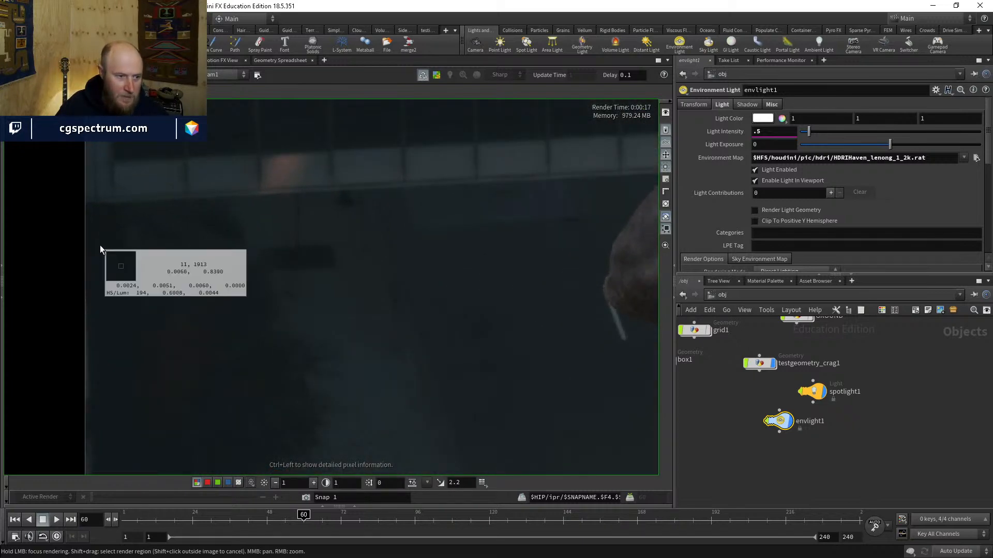
pyautogui.moveTo(100, 245); pyautogui.dragTo(101, 221)
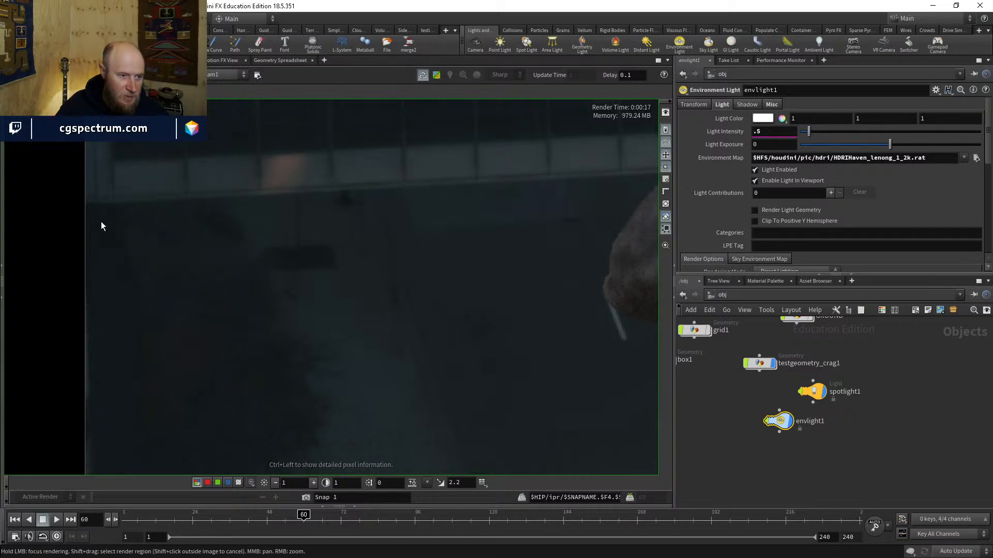
pyautogui.click(101, 221)
pyautogui.click(101, 221)
pyautogui.click(101, 225)
pyautogui.moveTo(101, 222); pyautogui.dragTo(647, 232)
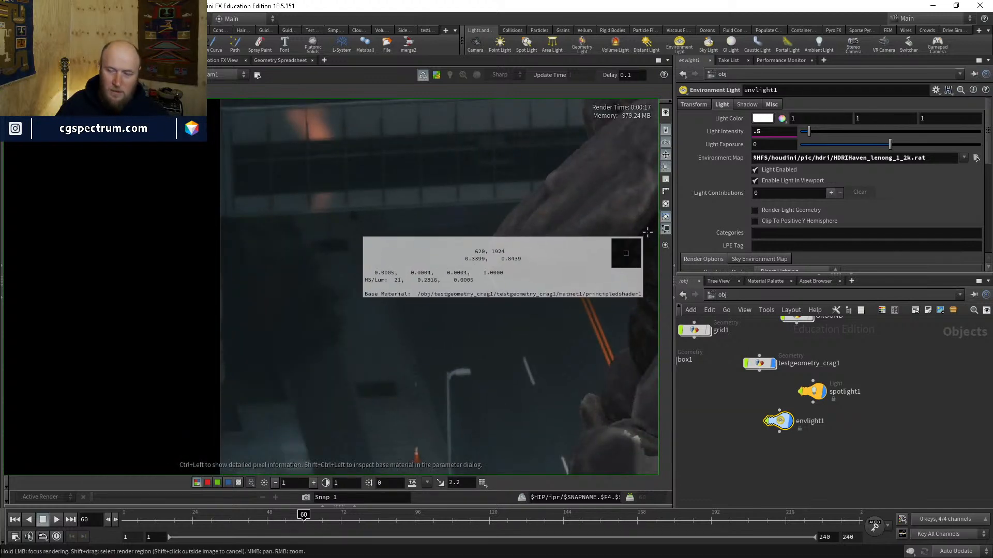
pyautogui.scroll(-2, 647, 232)
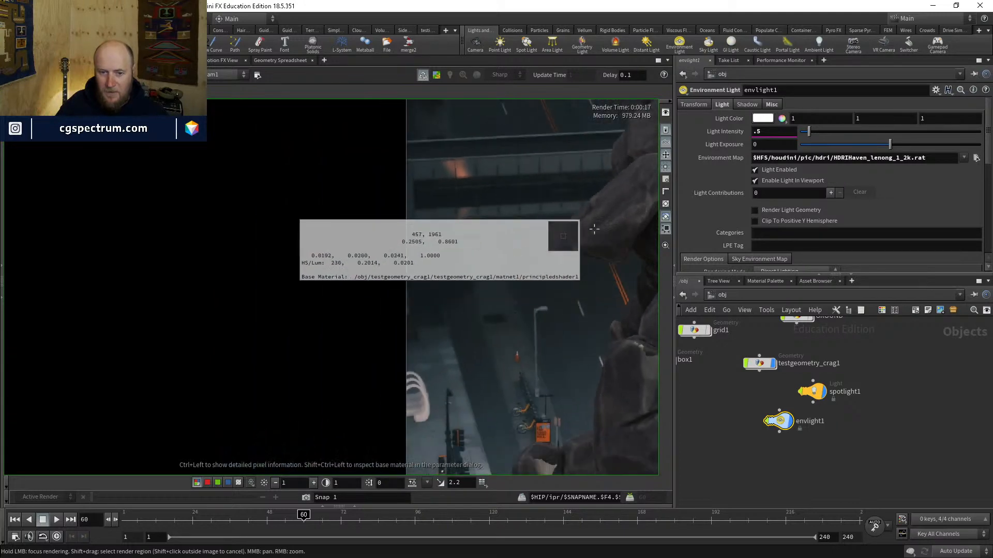
# Step: Sample the pixel values of the brightest sunlit pavement beside the crag's front foot
pyautogui.scroll(-2, 586, 241)
pyautogui.scroll(-2, 607, 259)
pyautogui.moveTo(606, 260); pyautogui.dragTo(411, 242, button='middle')
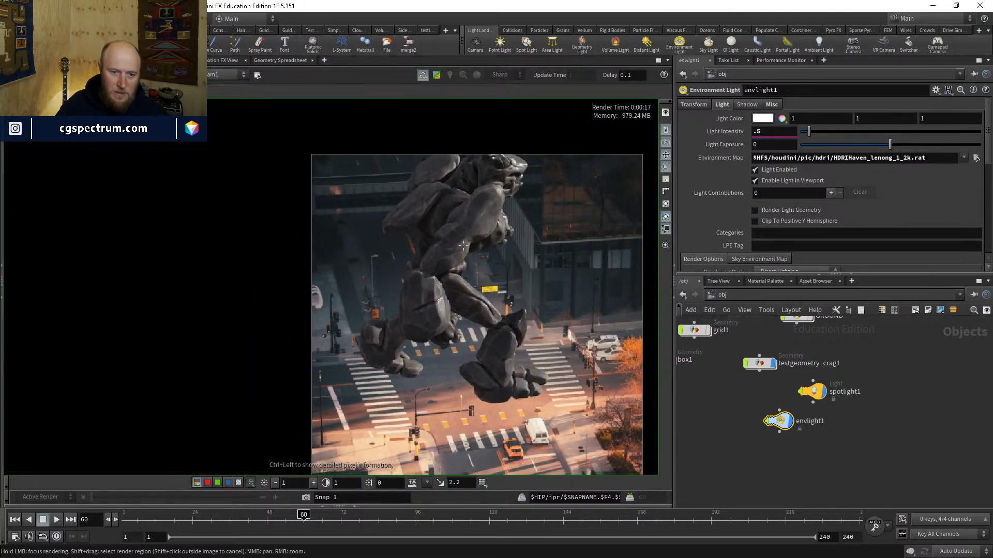
pyautogui.scroll(3, 481, 249)
pyautogui.moveTo(492, 281); pyautogui.dragTo(478, 277, button='middle')
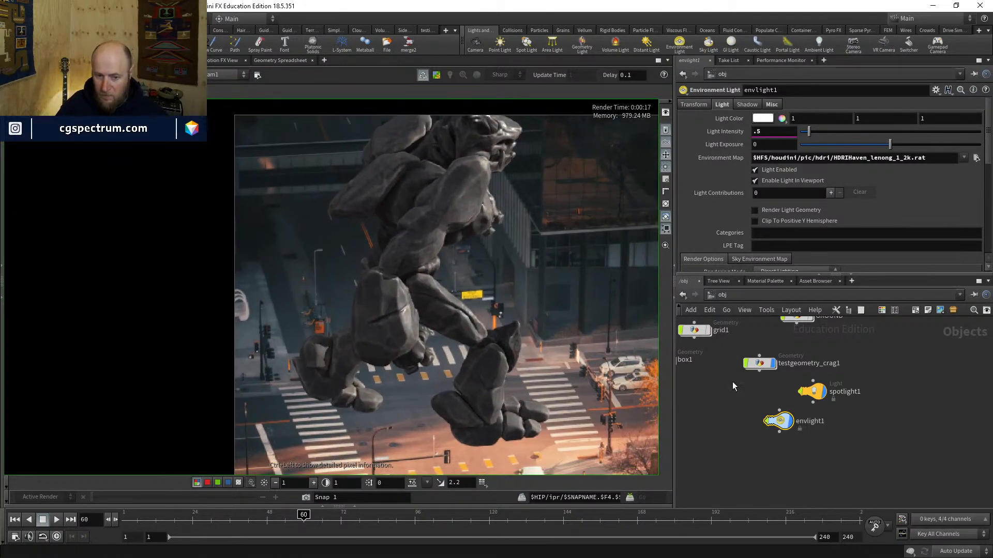
pyautogui.moveTo(575, 454); pyautogui.dragTo(511, 395, button='middle')
pyautogui.scroll(2, 510, 395)
pyautogui.scroll(1, 503, 412)
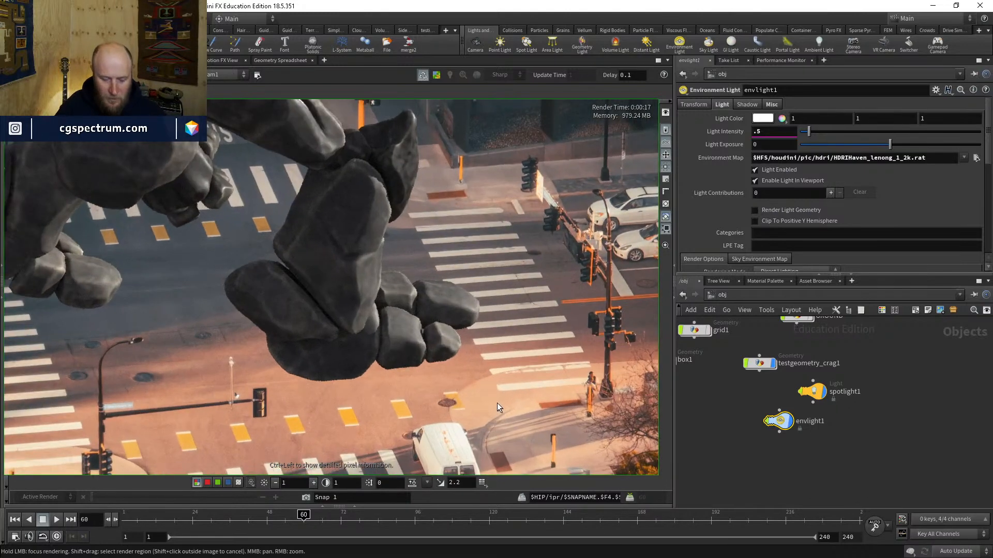
pyautogui.moveTo(498, 402); pyautogui.dragTo(488, 389)
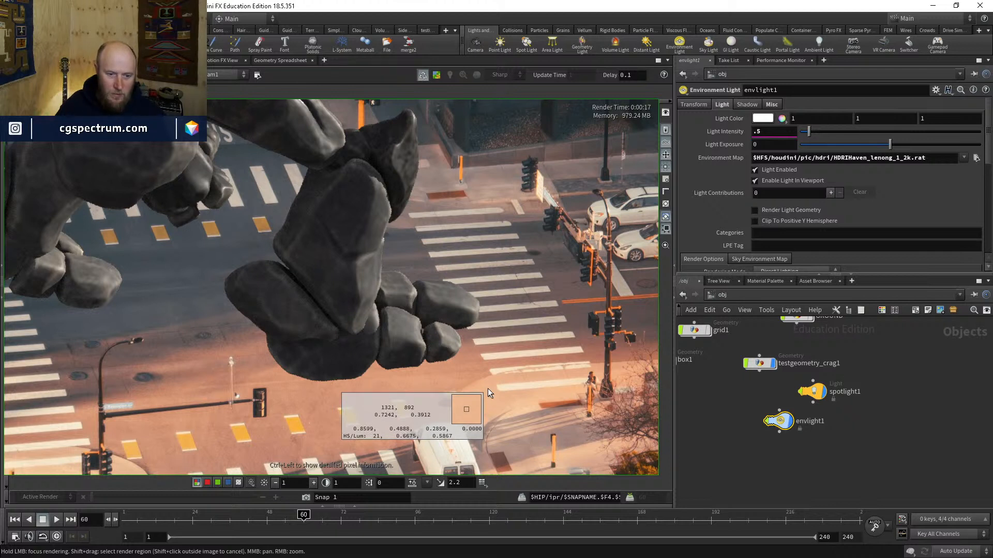
# Step: Change the colour of spotlight1 to a warmer tone of 1, 0.7936, 0.613
pyautogui.scroll(-2, 488, 389)
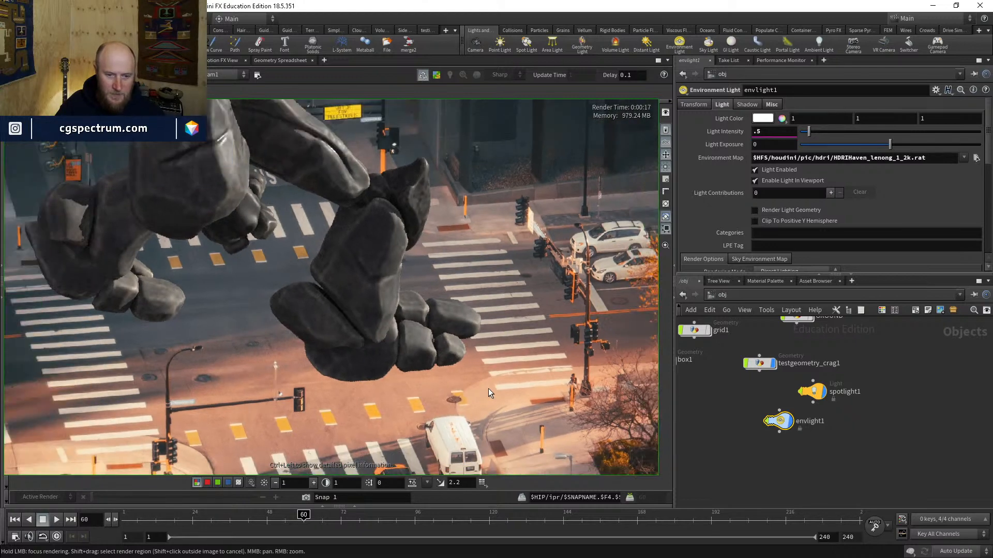
pyautogui.moveTo(488, 389); pyautogui.dragTo(493, 339, button='middle')
pyautogui.click(817, 387)
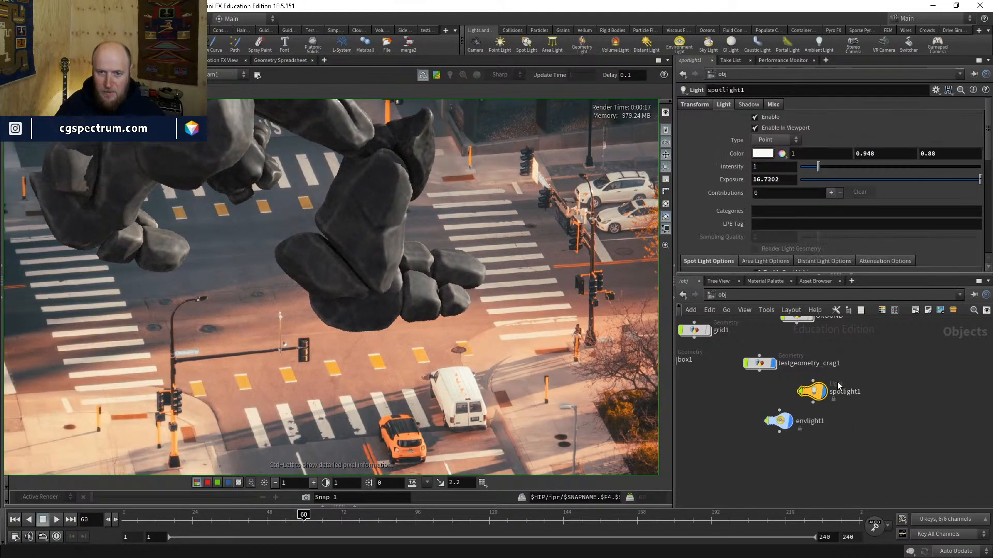
pyautogui.click(765, 154)
pyautogui.moveTo(786, 193)
pyautogui.mouseDown()
pyautogui.moveTo(830, 207)
pyautogui.moveTo(784, 198)
pyautogui.mouseUp()
pyautogui.click(401, 256)
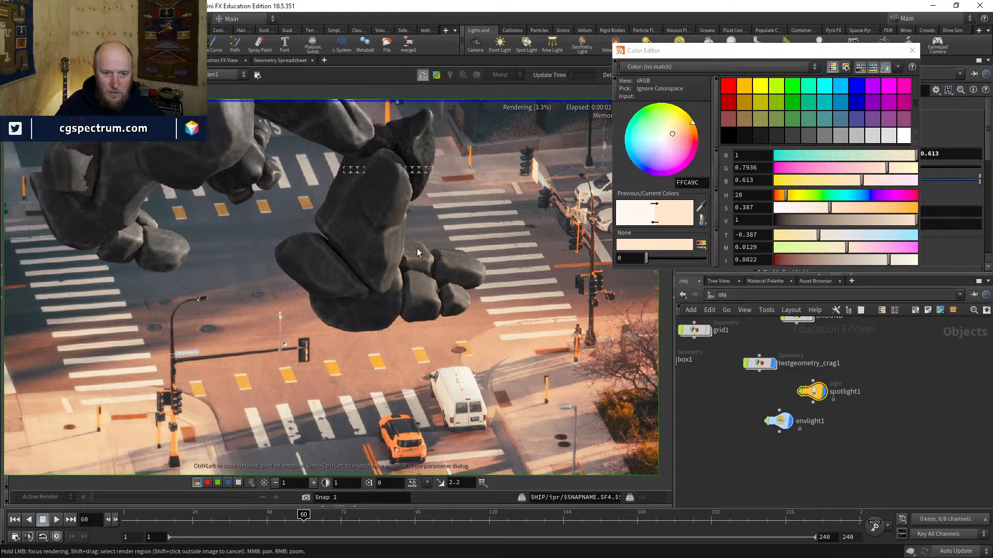
pyautogui.click(912, 50)
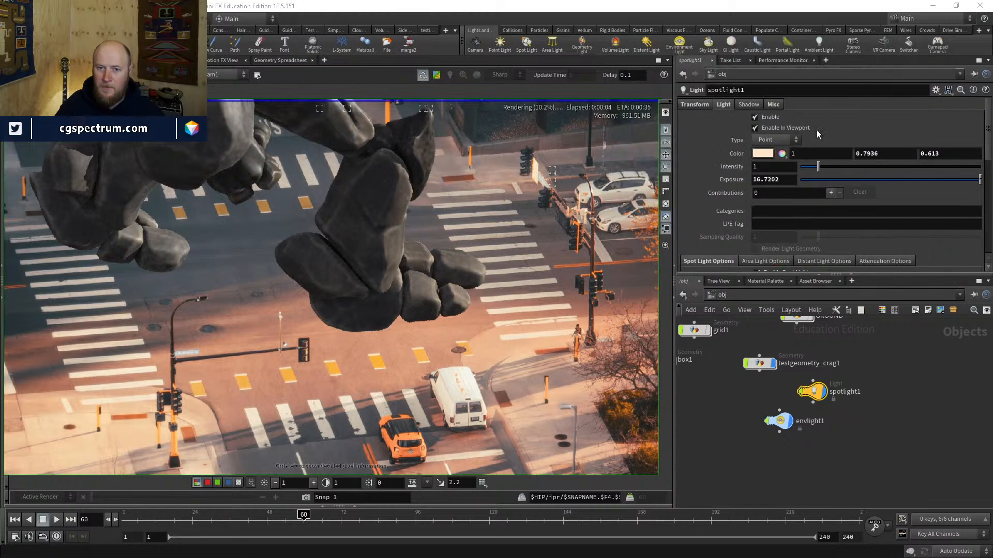
# Step: Set the exposure of spotlight1 to 20 and check the highlights on the crag's foot, head and shoulder
pyautogui.doubleClick(784, 180)
pyautogui.write('20')
pyautogui.press('Return')
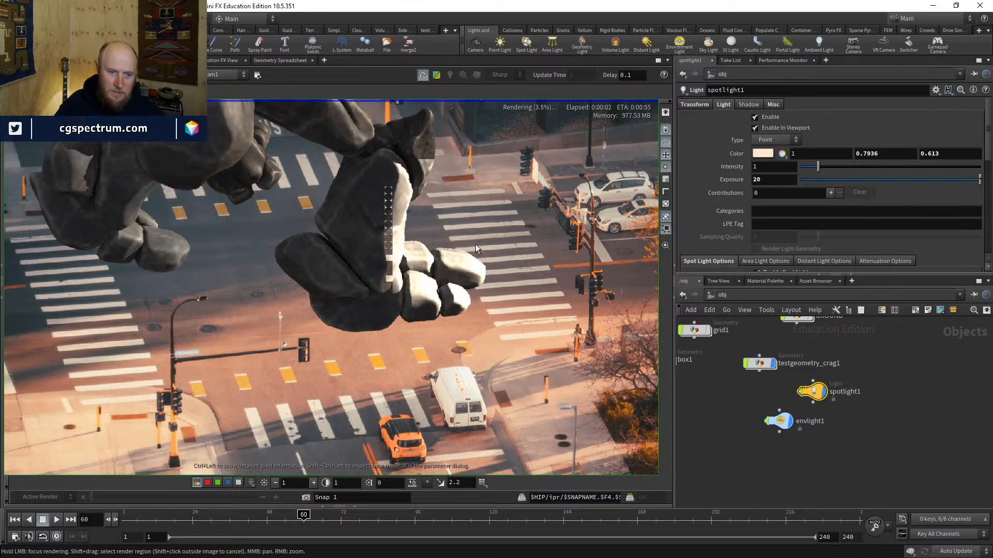
pyautogui.moveTo(423, 159); pyautogui.dragTo(331, 408, button='middle')
pyautogui.moveTo(364, 240); pyautogui.dragTo(341, 339, button='middle')
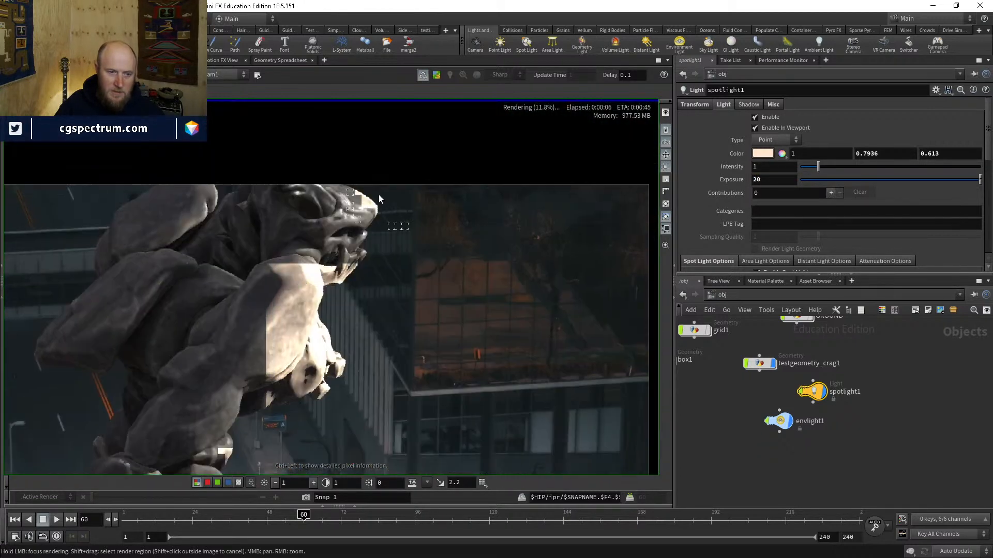
pyautogui.scroll(-4, 362, 280)
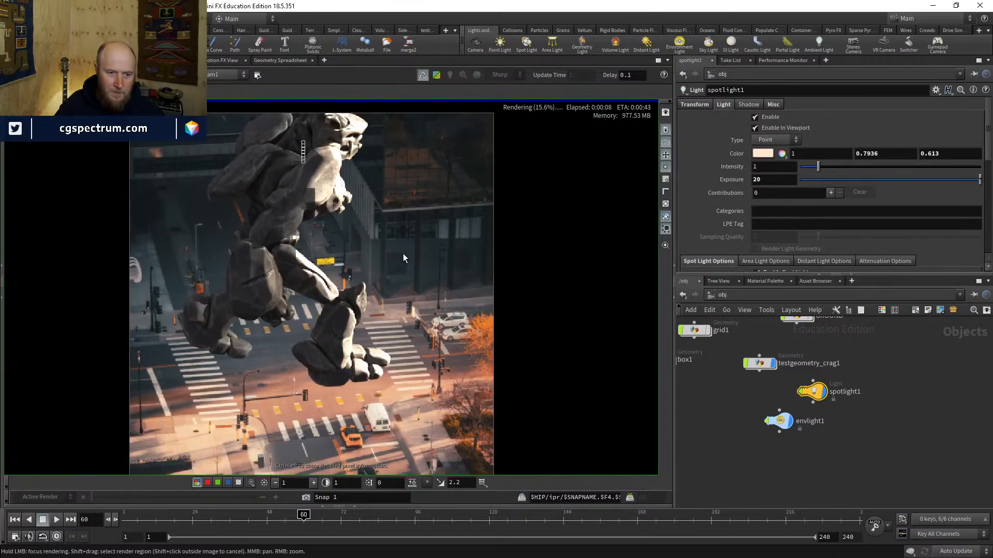
# Step: Warm the spotlight1 colour to hue 25 and saturation 0.624, giving 1, 0.636, 0.376
pyautogui.click(763, 153)
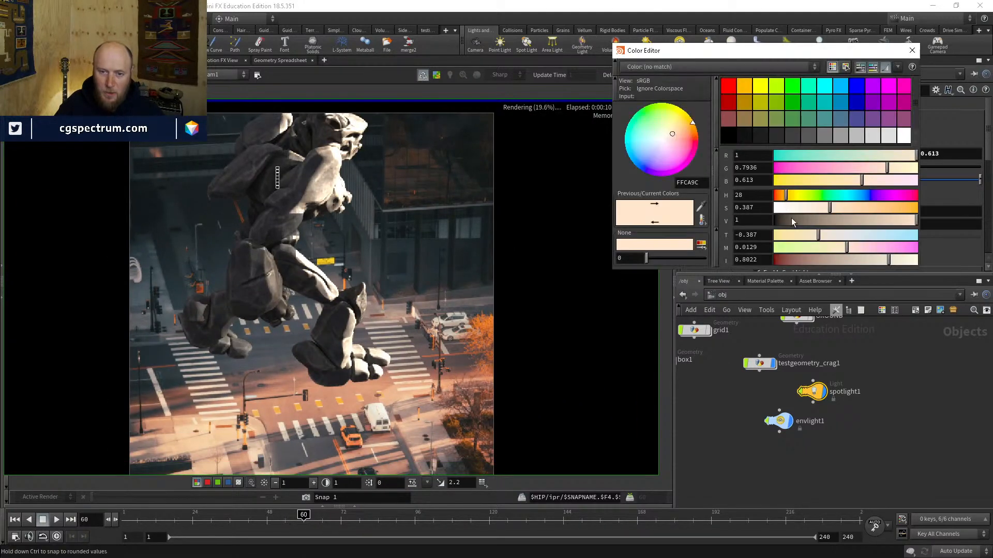
pyautogui.click(847, 209)
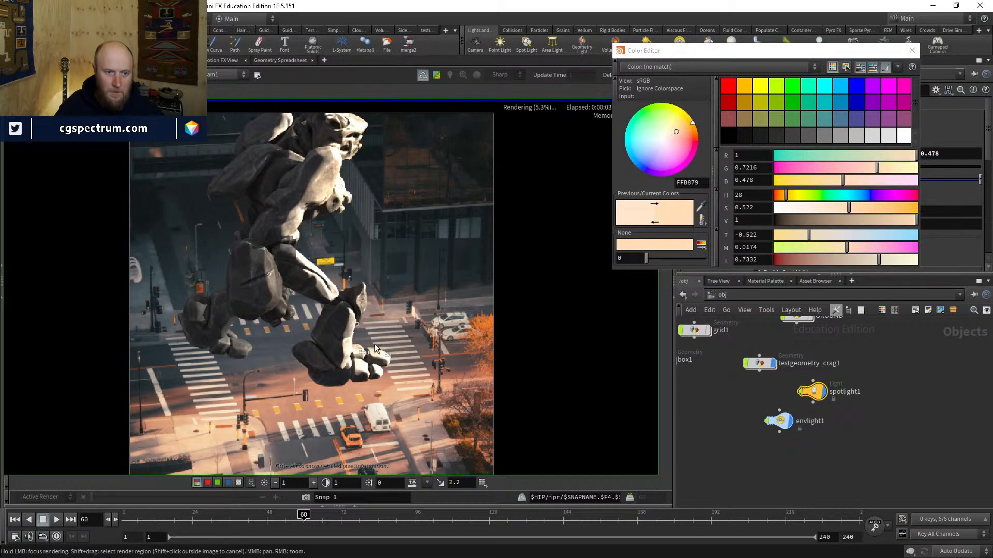
pyautogui.click(783, 196)
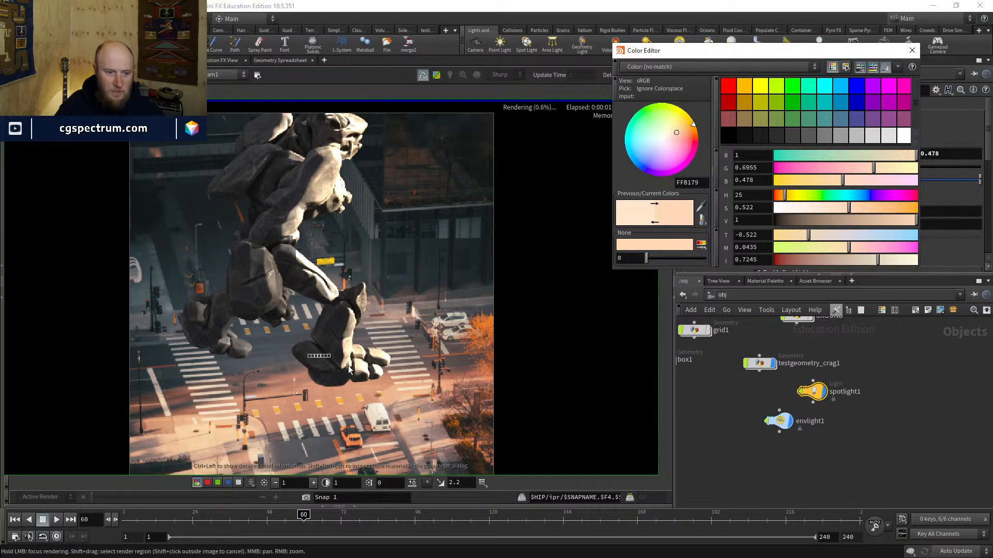
pyautogui.click(863, 209)
pyautogui.click(385, 372)
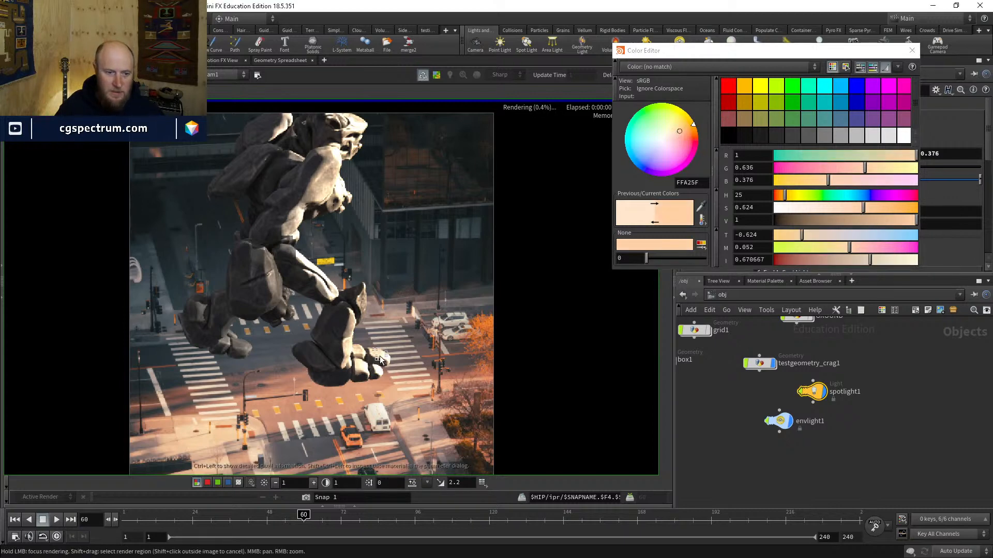
# Step: Examine the warm highlights on the crag against the sunlit street and close the colour editor
pyautogui.scroll(4, 334, 284)
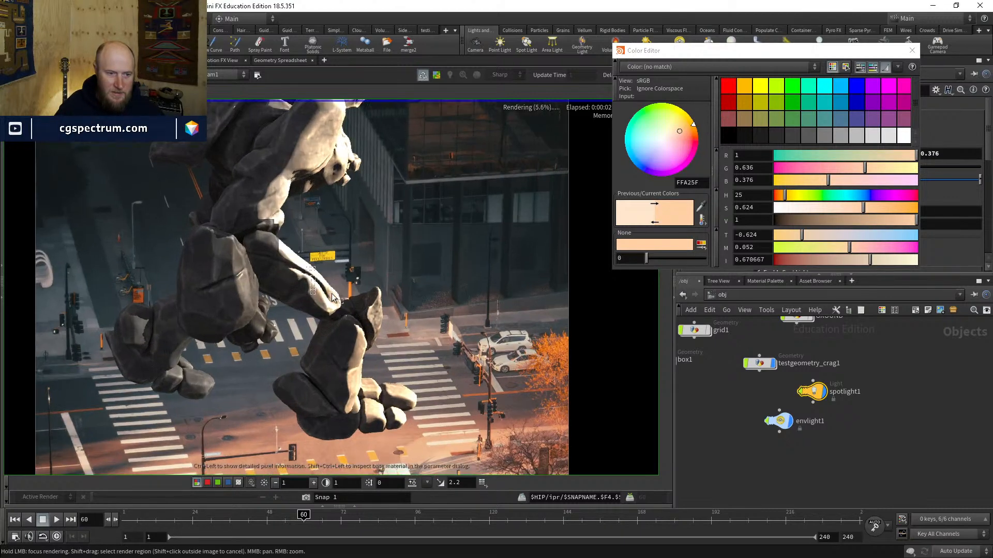
pyautogui.moveTo(379, 239); pyautogui.dragTo(373, 326, button='middle')
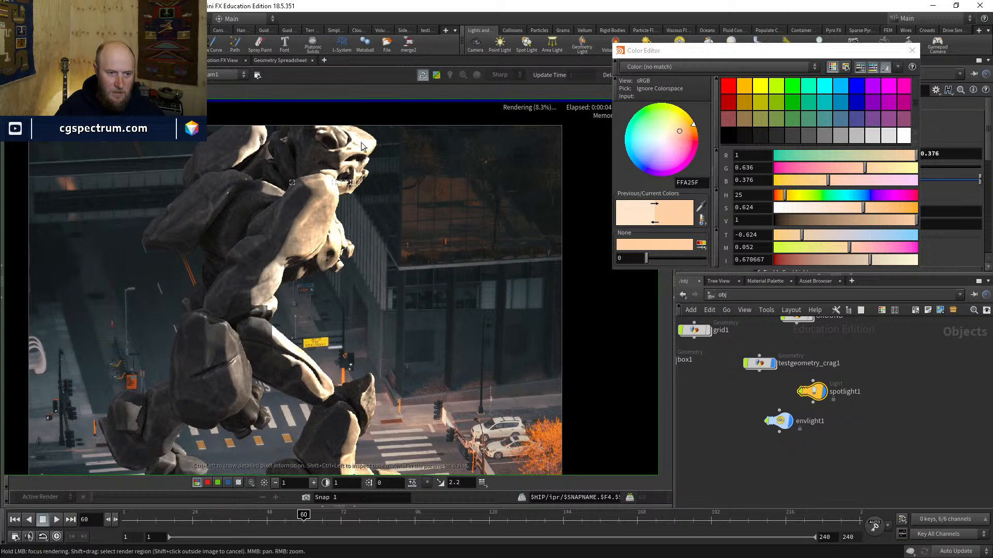
pyautogui.scroll(-3, 395, 353)
pyautogui.moveTo(395, 352); pyautogui.dragTo(402, 283, button='middle')
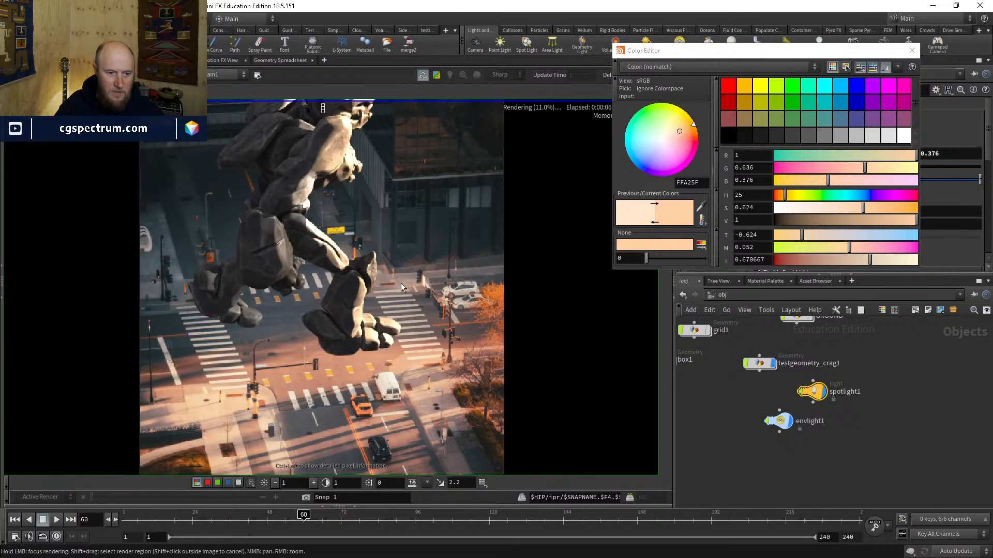
pyautogui.scroll(-1, 417, 265)
pyautogui.moveTo(346, 128); pyautogui.dragTo(331, 173, button='middle')
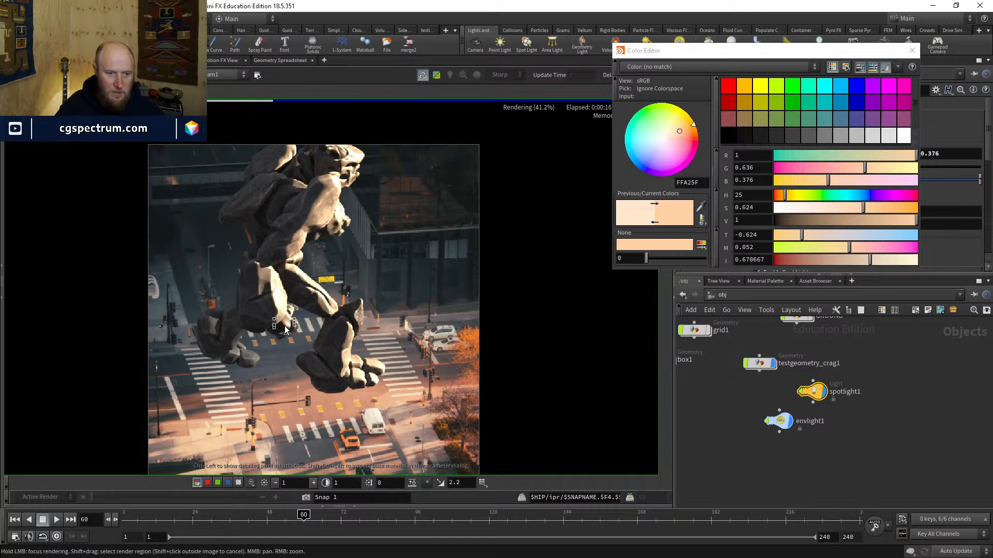
pyautogui.click(912, 50)
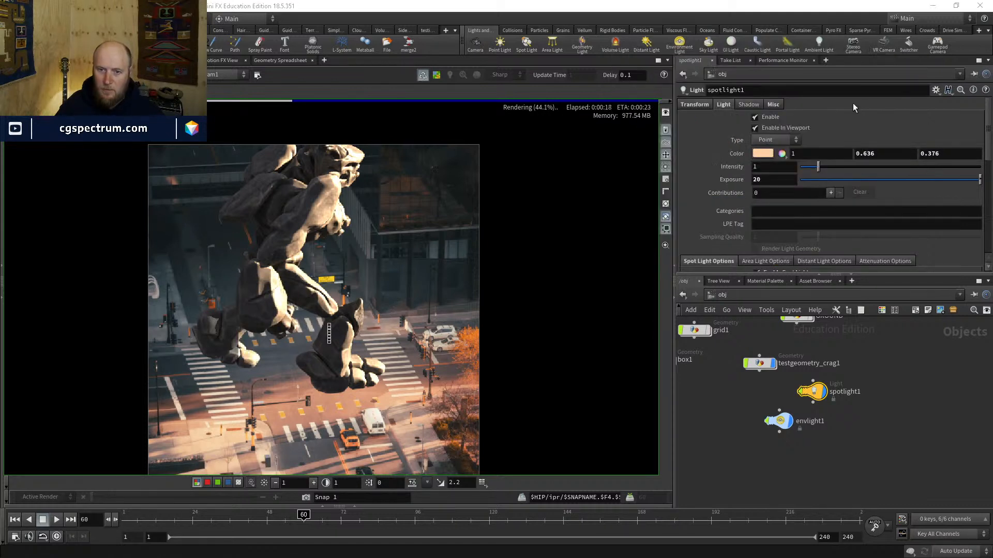
# Step: Try exposure values of 19 and 19.5 on spotlight1, comparing the highlights on the crag's body and head
pyautogui.doubleClick(774, 179)
pyautogui.write('19')
pyautogui.press('Return')
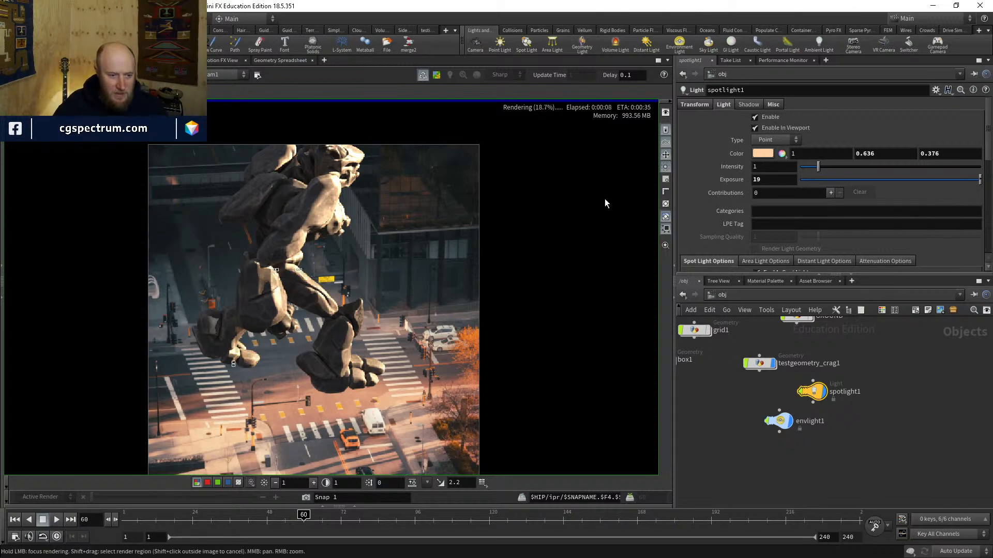
pyautogui.scroll(1, 573, 258)
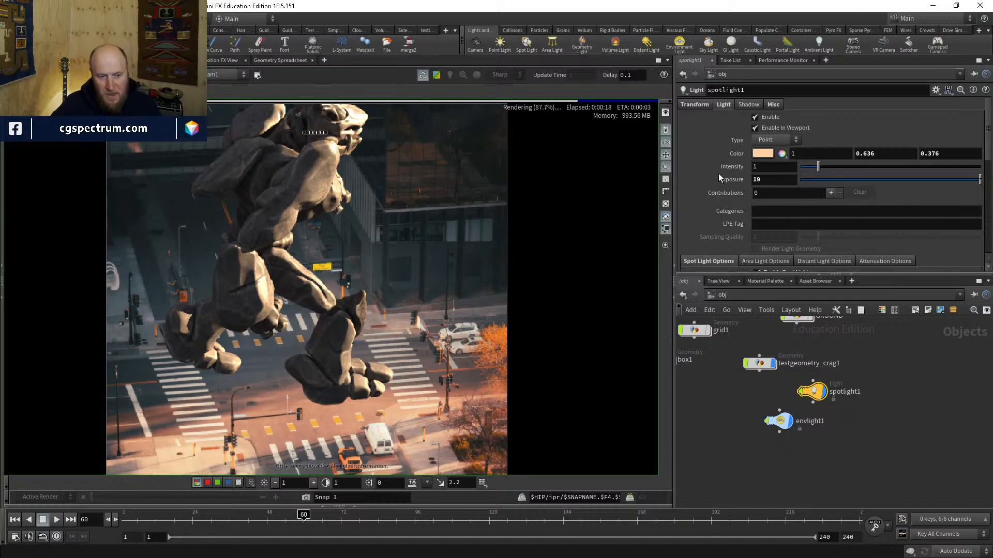
pyautogui.click(761, 180)
pyautogui.write('.5')
pyautogui.press('Return')
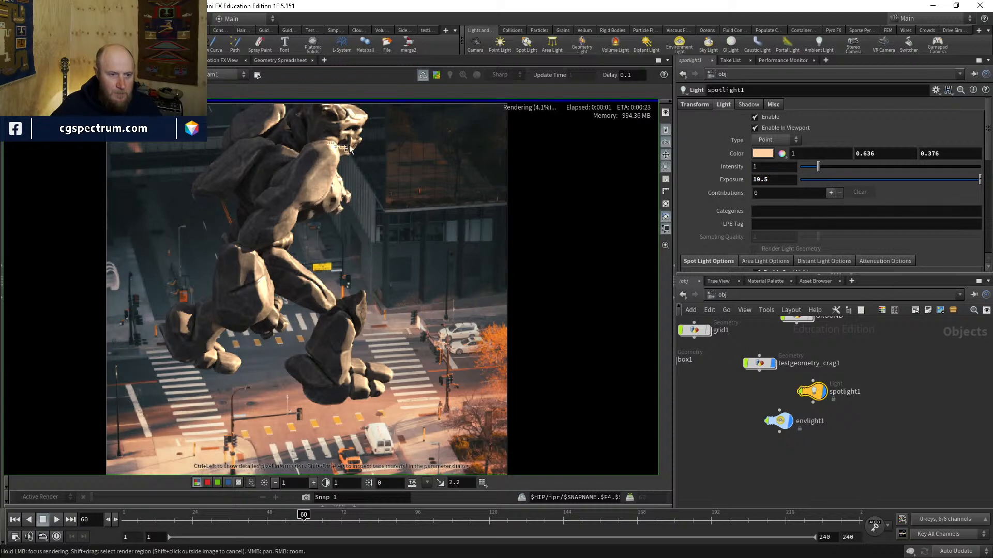
pyautogui.scroll(3, 357, 120)
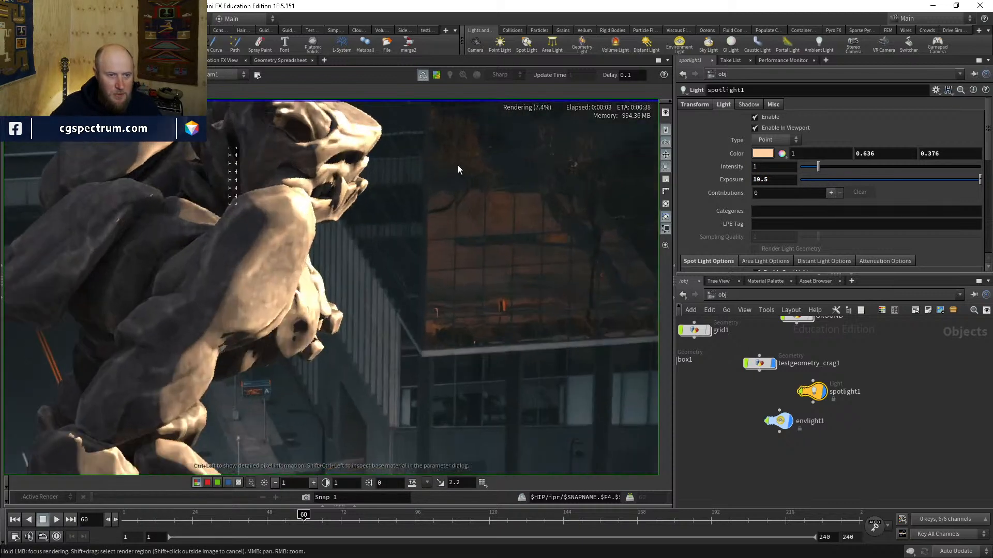
# Step: Set the exposure of spotlight1 to 19.2 and check the highlights from the crag's shoulder to its feet
pyautogui.click(778, 179)
pyautogui.press('BackSpace')
pyautogui.write('2')
pyautogui.press('Return')
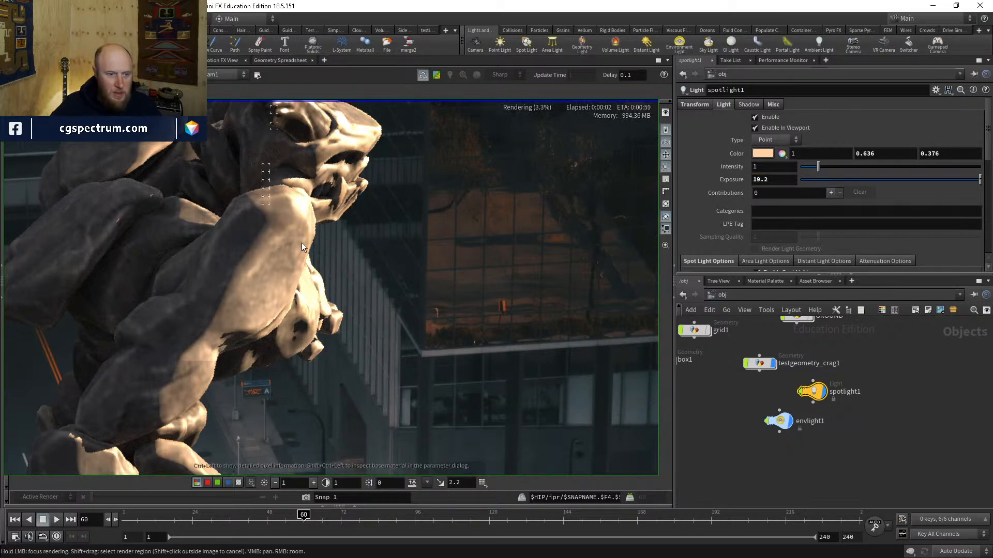
pyautogui.scroll(-3, 315, 287)
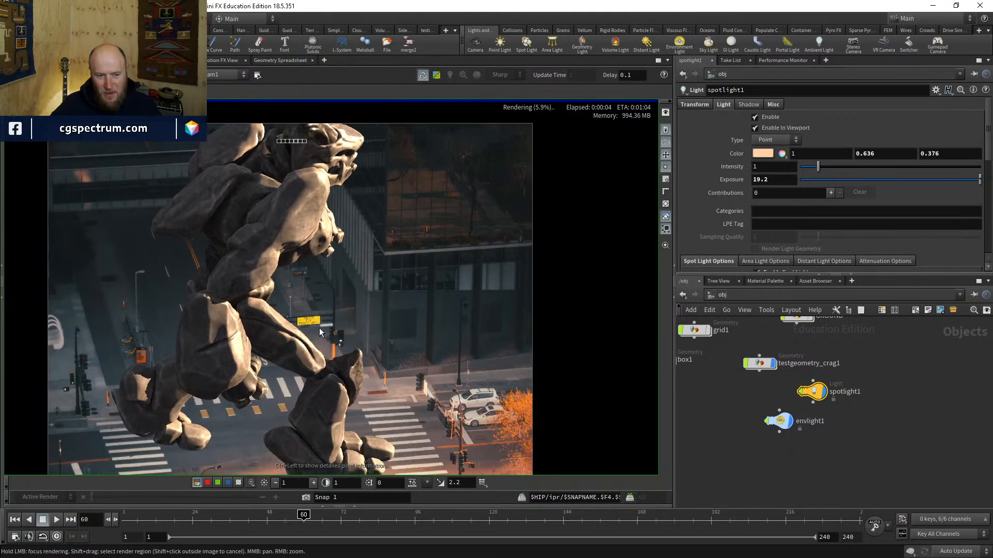
pyautogui.moveTo(319, 327); pyautogui.dragTo(329, 312, button='middle')
pyautogui.moveTo(395, 401); pyautogui.dragTo(401, 330, button='middle')
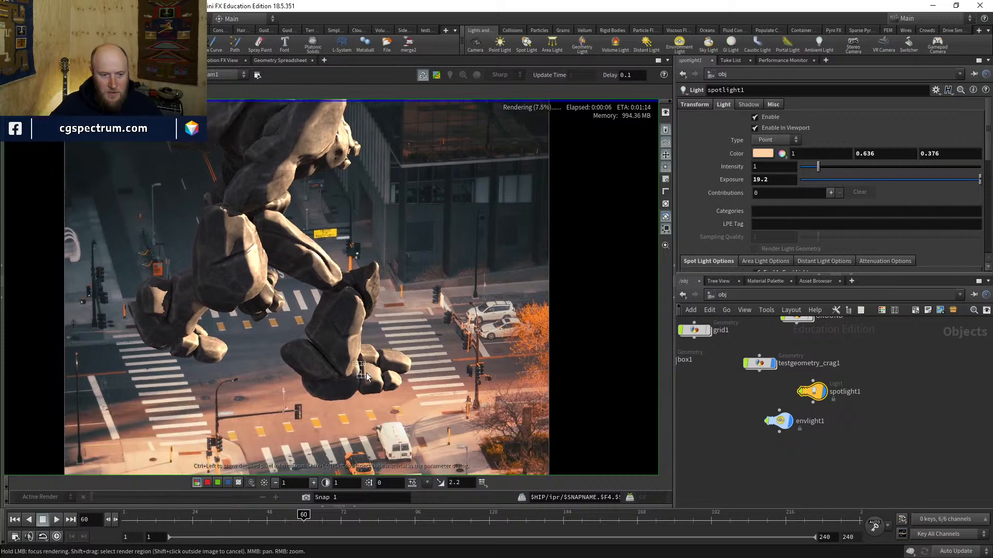
# Step: Disable Add Shader on the crag inside testgeometry_crag1 and return to the object level
pyautogui.moveTo(836, 349); pyautogui.dragTo(837, 376, button='middle')
pyautogui.doubleClick(764, 393)
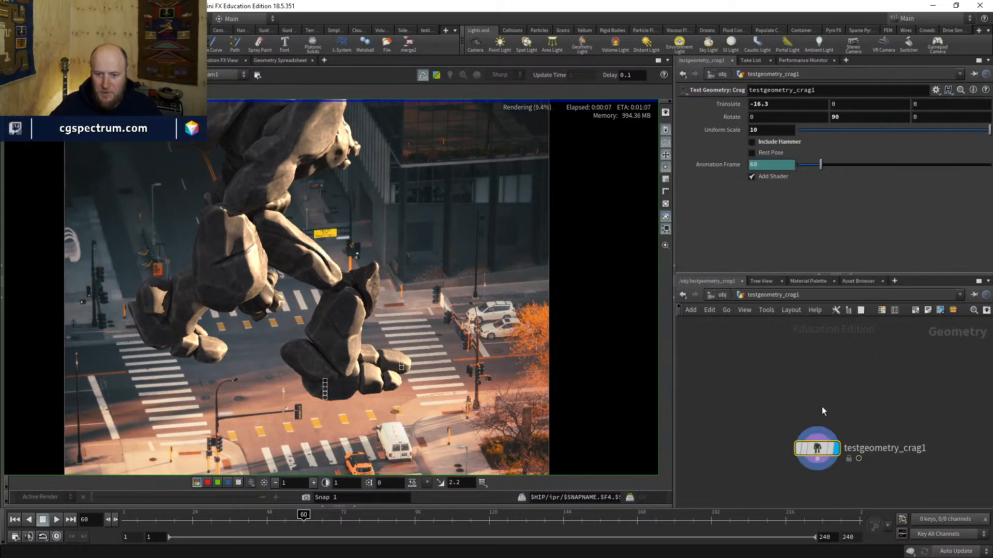
pyautogui.click(752, 177)
pyautogui.moveTo(886, 412); pyautogui.dragTo(845, 365, button='middle')
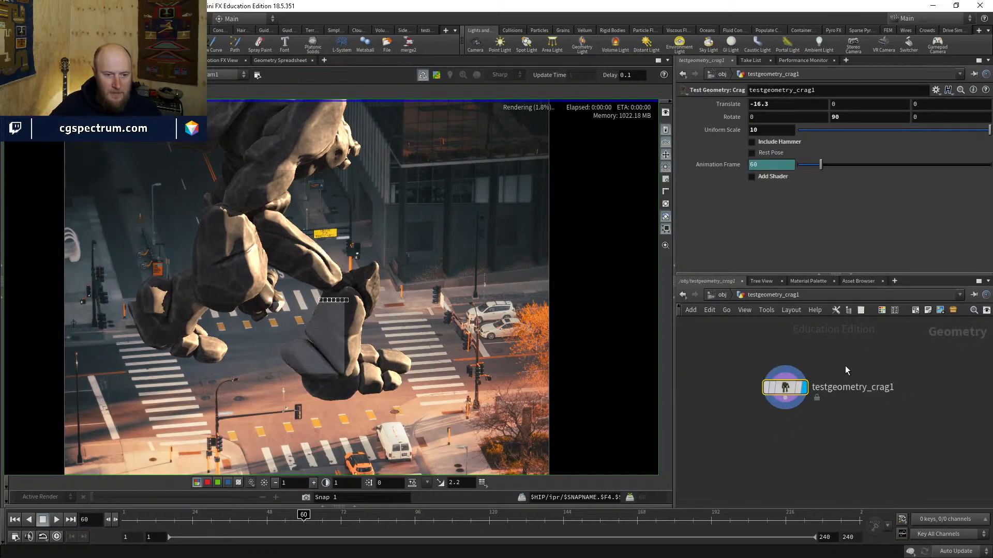
pyautogui.click(722, 295)
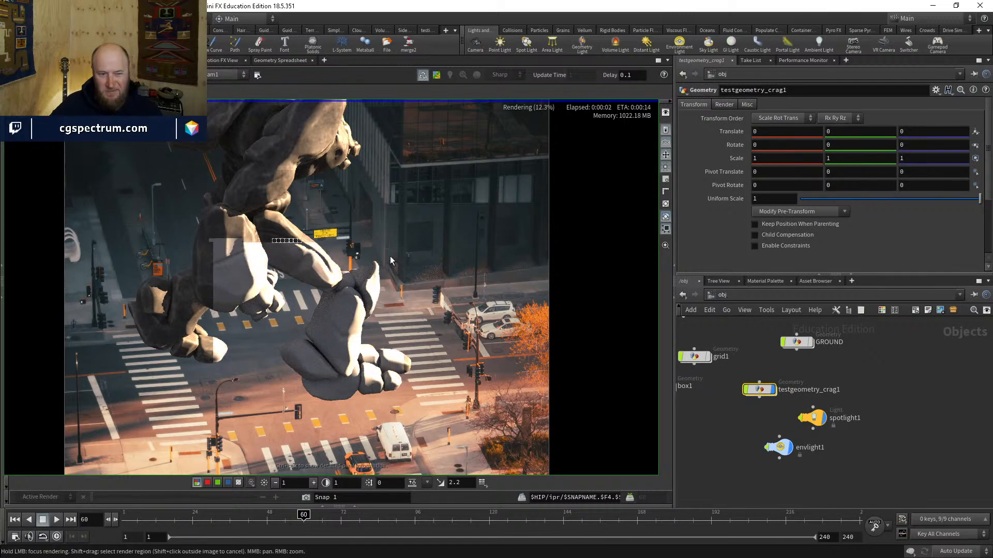
pyautogui.scroll(-4, 325, 284)
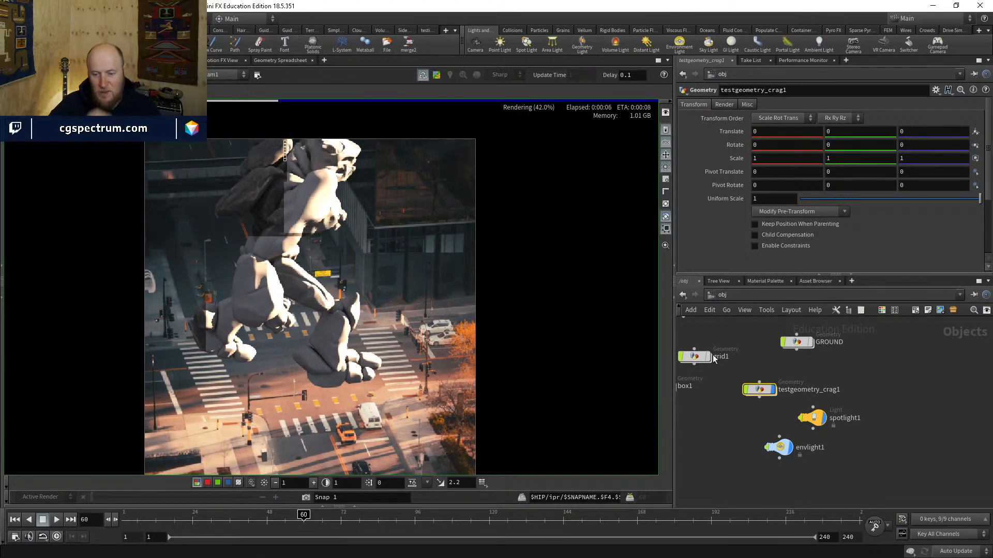
# Step: Add a Principled Shader in the mat network and assign it to the crag
pyautogui.click(724, 295)
pyautogui.click(744, 343)
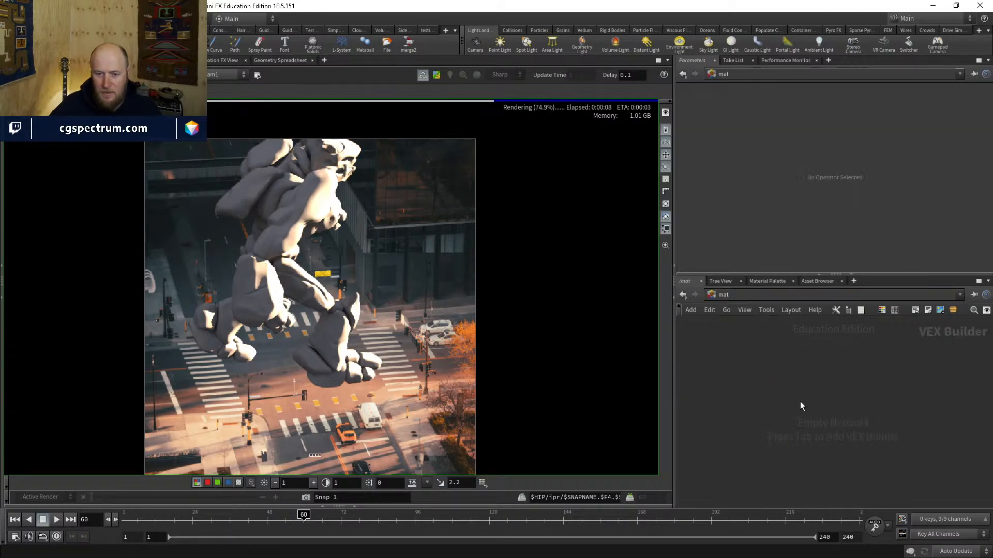
pyautogui.press('Tab')
pyautogui.write('principled')
pyautogui.press('Return')
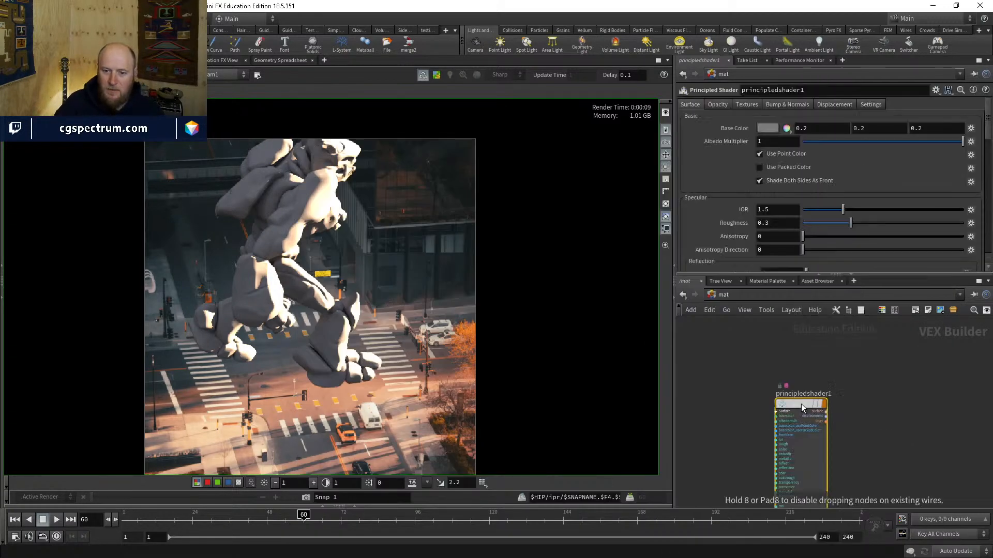
pyautogui.click(801, 405)
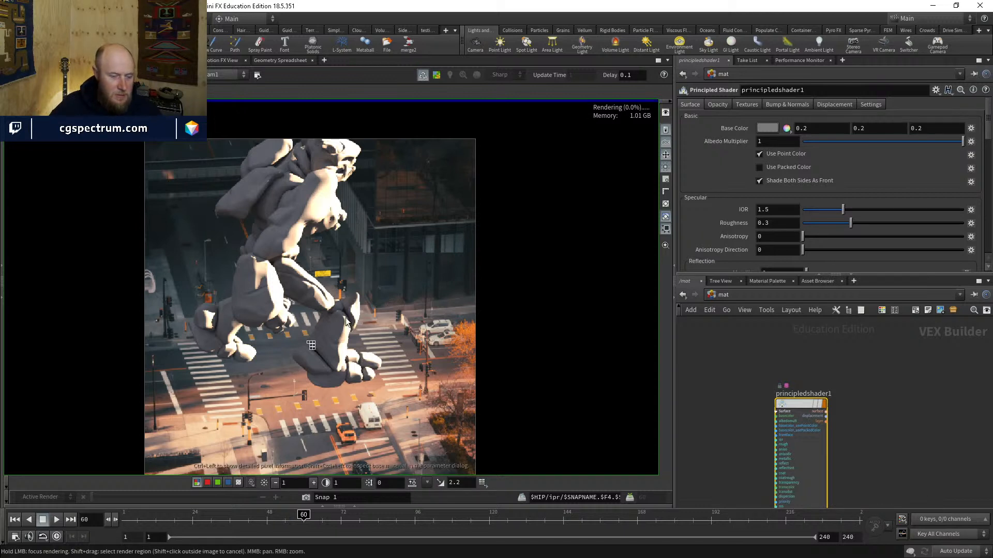
# Step: Set the base color of principledshader1 to a neutral grey of 0.333, 0.333, 0.333
pyautogui.scroll(1, 355, 315)
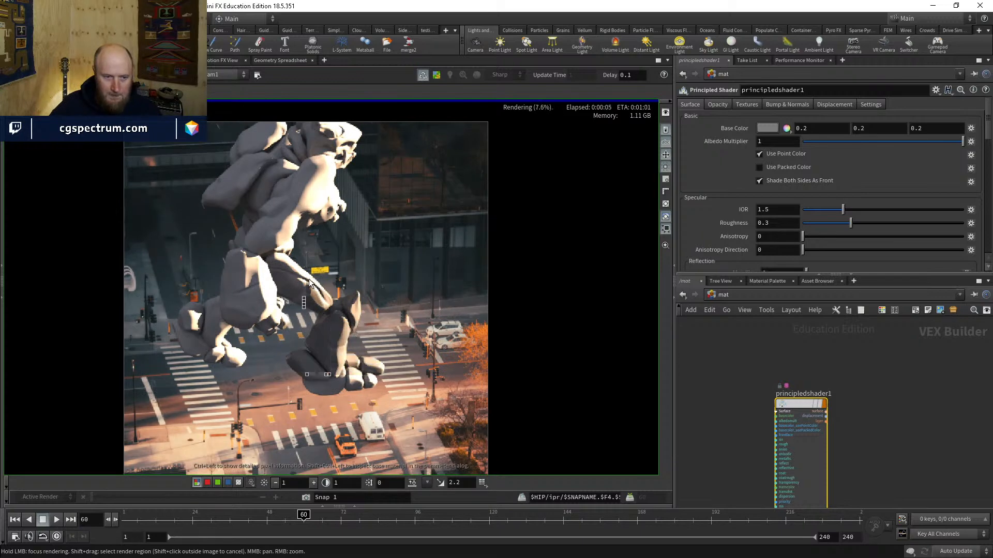
pyautogui.scroll(4, 324, 302)
pyautogui.scroll(2, 380, 330)
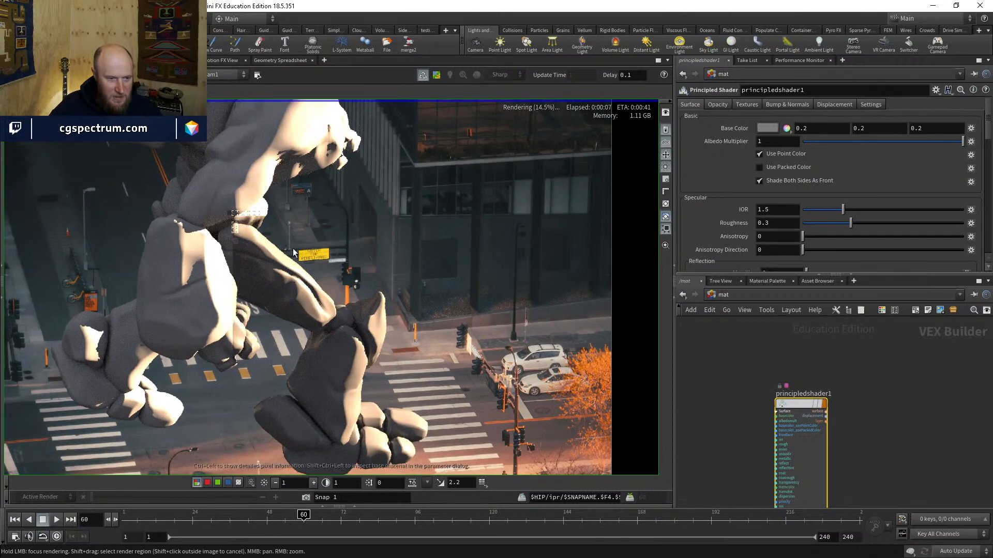
pyautogui.moveTo(272, 174); pyautogui.dragTo(258, 263, button='middle')
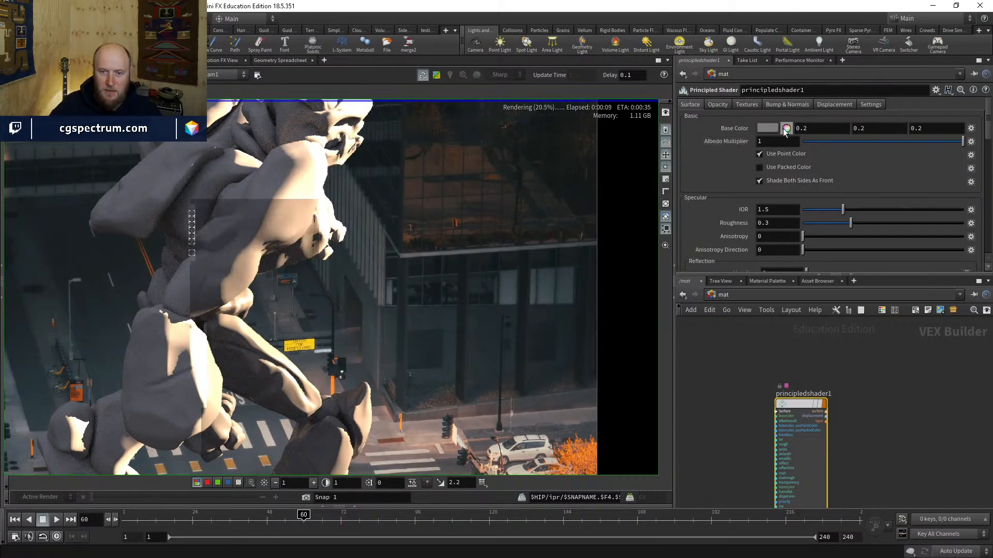
pyautogui.moveTo(378, 101); pyautogui.dragTo(371, 144, button='middle')
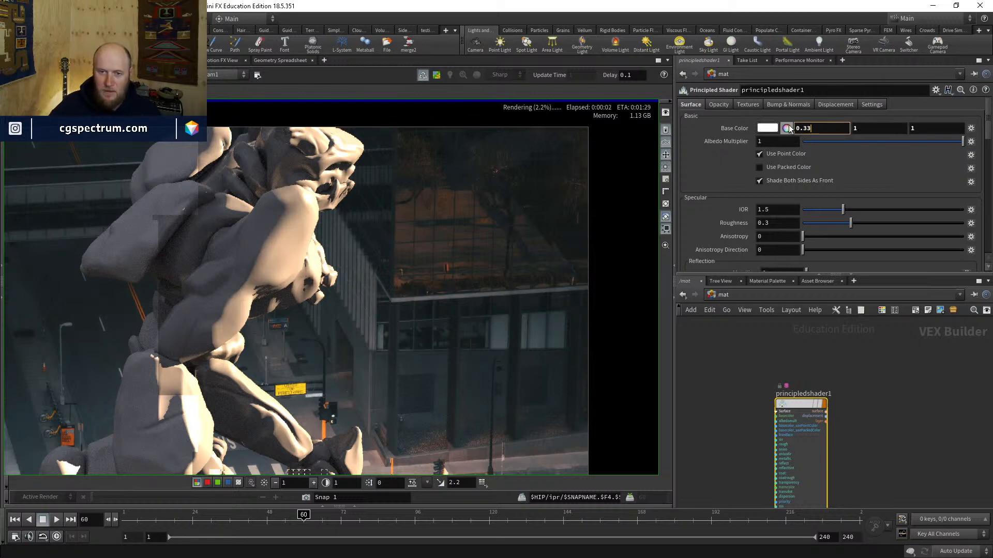
pyautogui.press('Return')
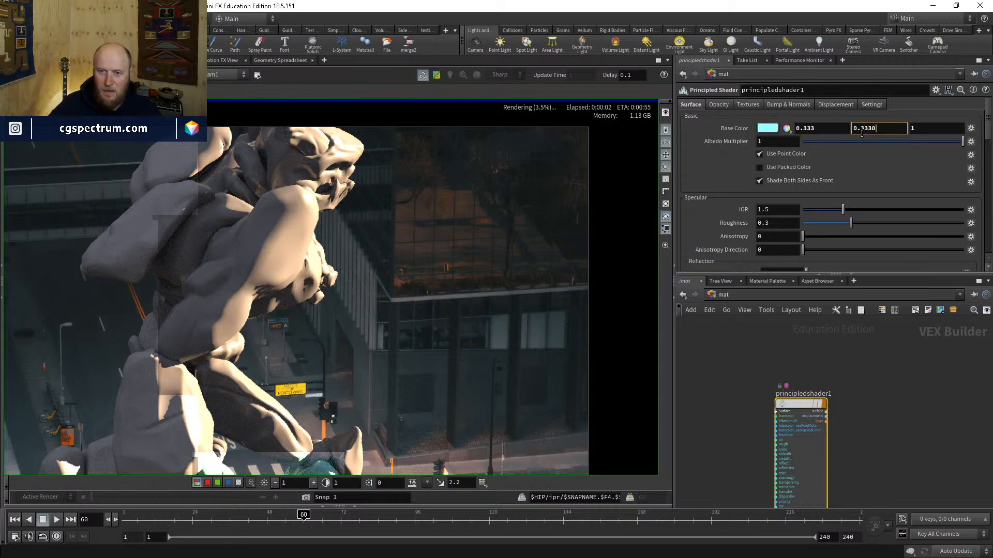
pyautogui.press('BackSpace')
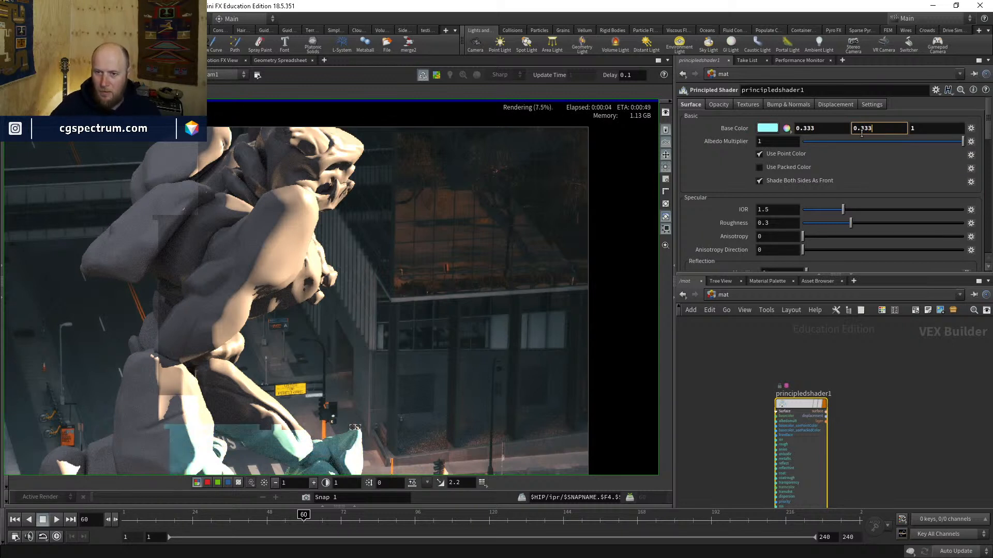
pyautogui.press('Tab')
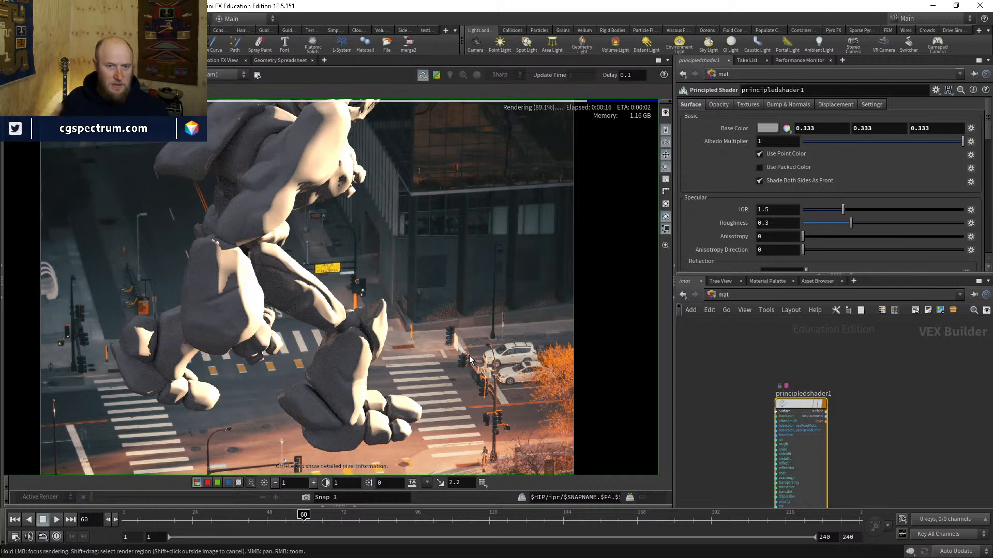
# Step: Examine the brightness of the grey crag's lit and shaded sides against the street and buildings in the plate
pyautogui.moveTo(445, 276)
pyautogui.mouseDown(button='middle')
pyautogui.moveTo(434, 336)
pyautogui.moveTo(439, 295)
pyautogui.mouseUp(button='middle')
pyautogui.scroll(-2, 434, 336)
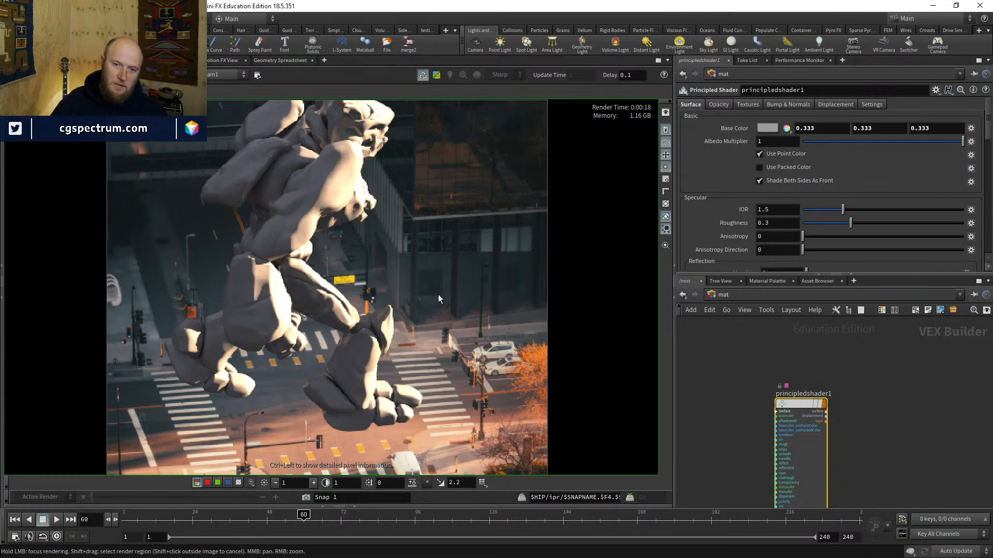
pyautogui.scroll(-2, 417, 314)
pyautogui.moveTo(433, 361); pyautogui.dragTo(431, 311, button='middle')
pyautogui.scroll(-2, 444, 306)
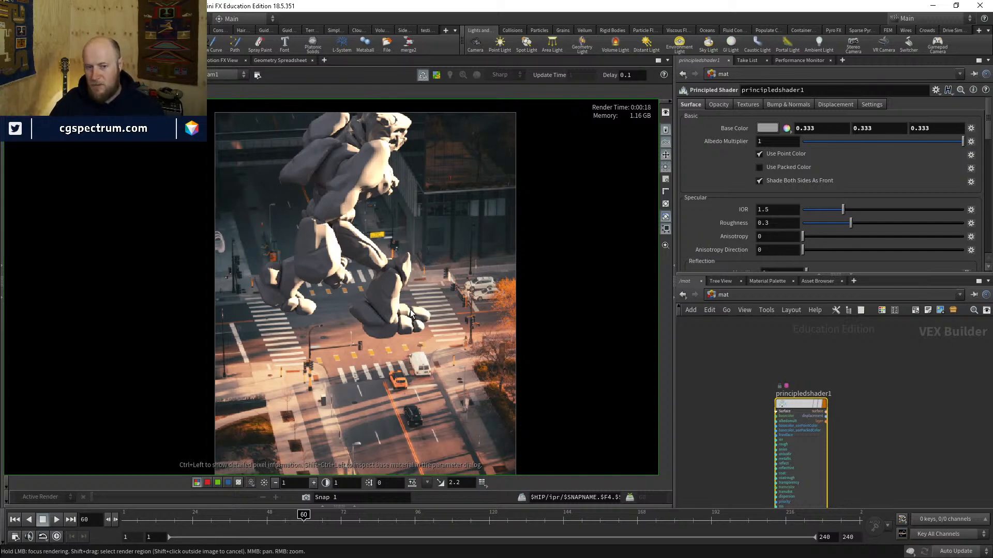
pyautogui.scroll(2, 398, 299)
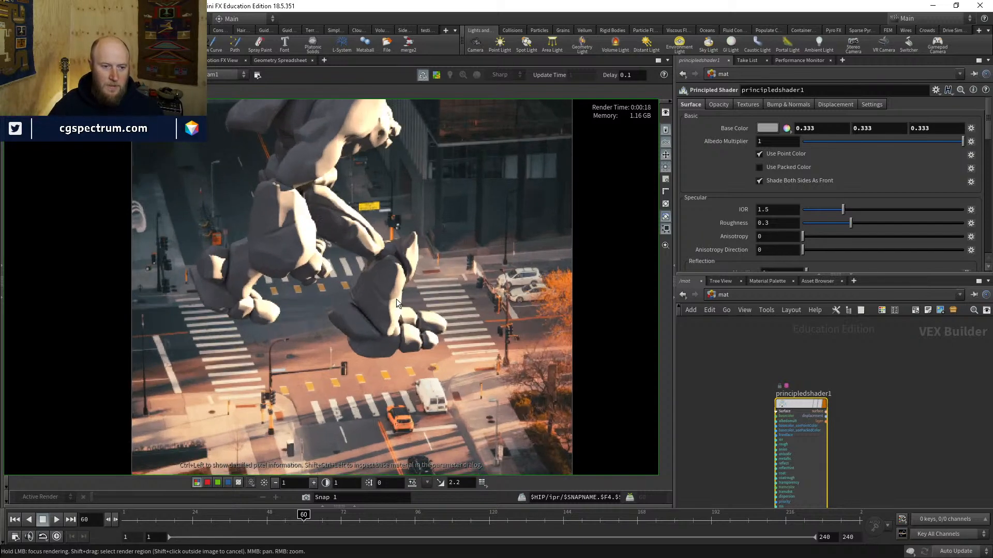
pyautogui.scroll(-1, 397, 299)
pyautogui.moveTo(416, 234)
pyautogui.mouseDown(button='middle')
pyautogui.moveTo(421, 286)
pyautogui.moveTo(406, 248)
pyautogui.mouseUp(button='middle')
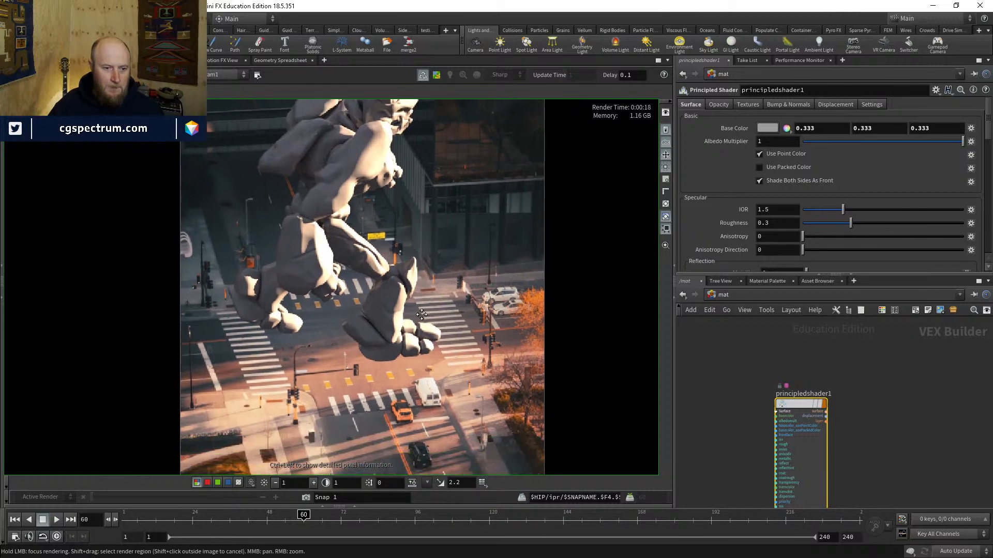
pyautogui.scroll(2, 396, 303)
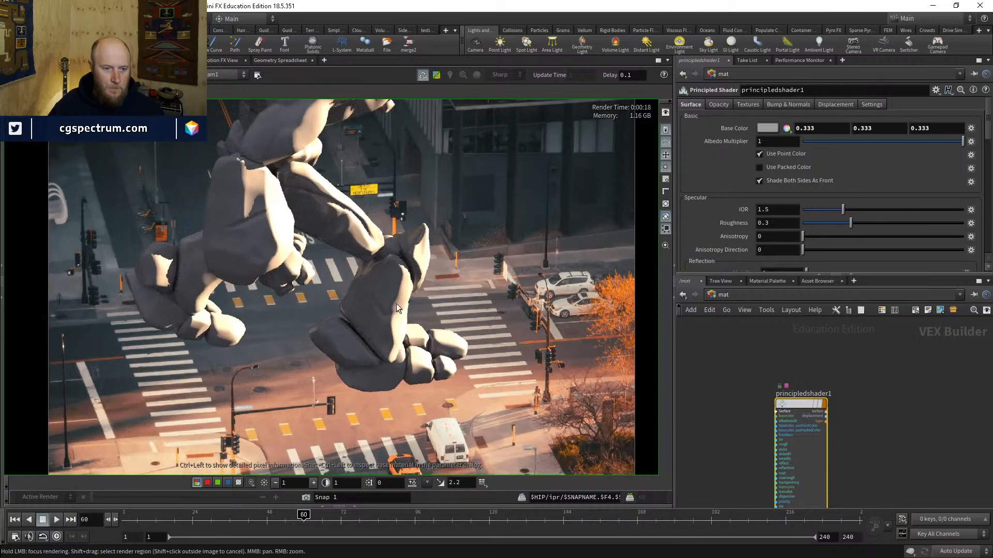
pyautogui.click(742, 293)
pyautogui.click(865, 383)
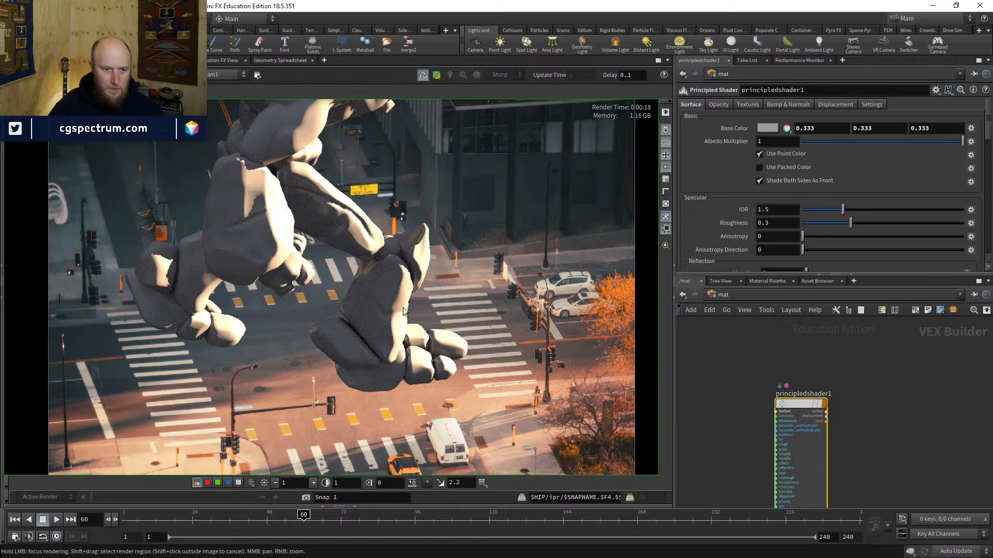
pyautogui.moveTo(381, 171); pyautogui.dragTo(415, 377, button='middle')
pyautogui.scroll(-3, 435, 339)
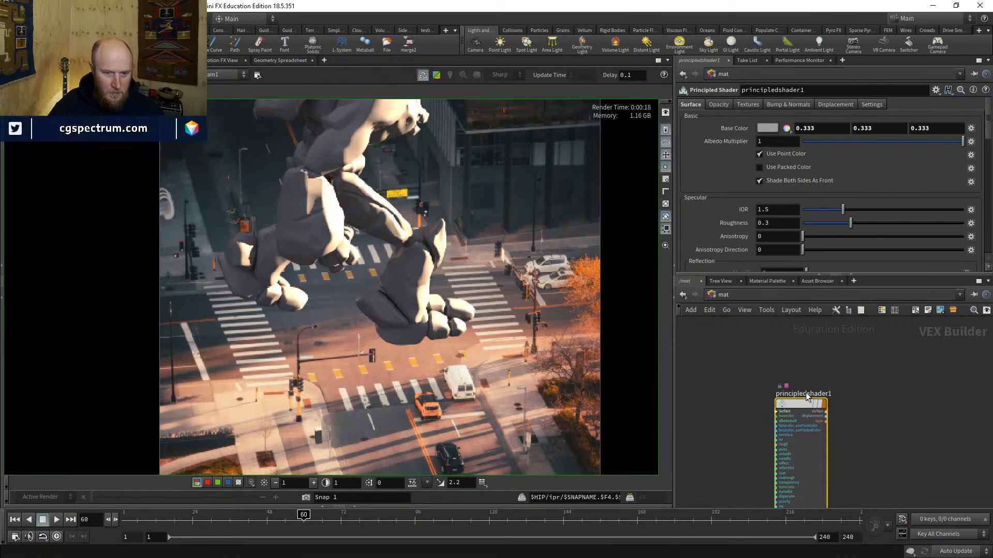
# Step: Return to the object level and turn on the display of the GROUND object for the render
pyautogui.click(711, 300)
pyautogui.click(739, 346)
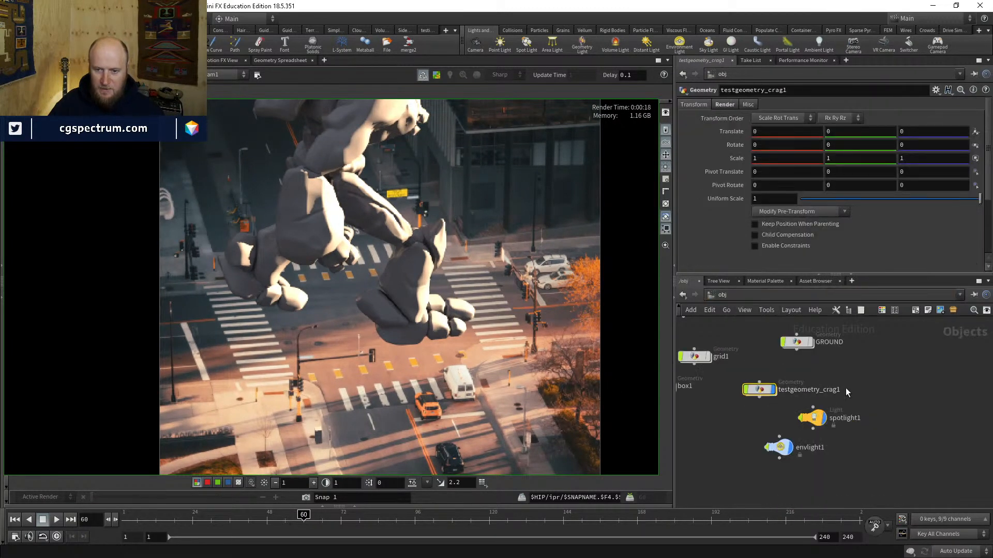
pyautogui.scroll(-1, 877, 369)
pyautogui.moveTo(875, 374); pyautogui.dragTo(871, 407, button='middle')
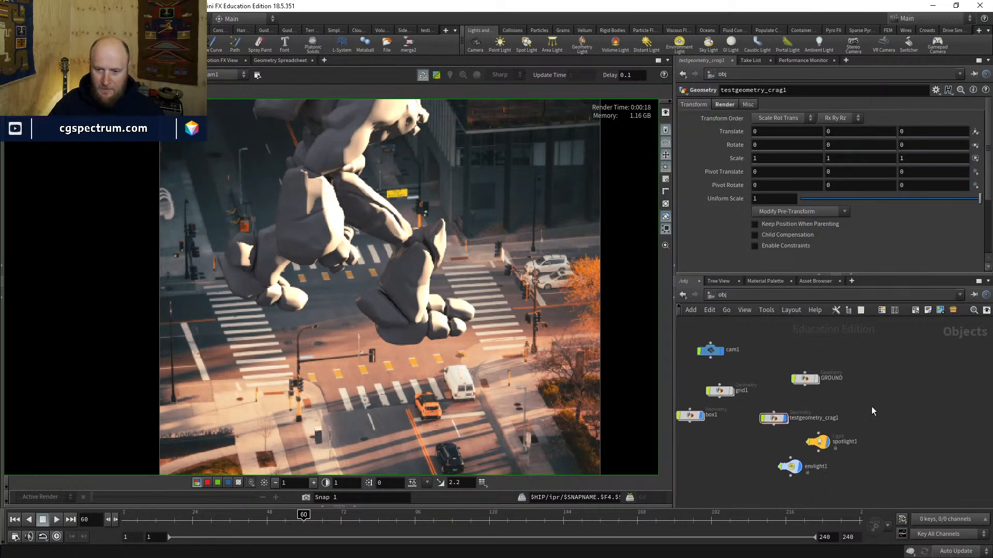
pyautogui.click(816, 380)
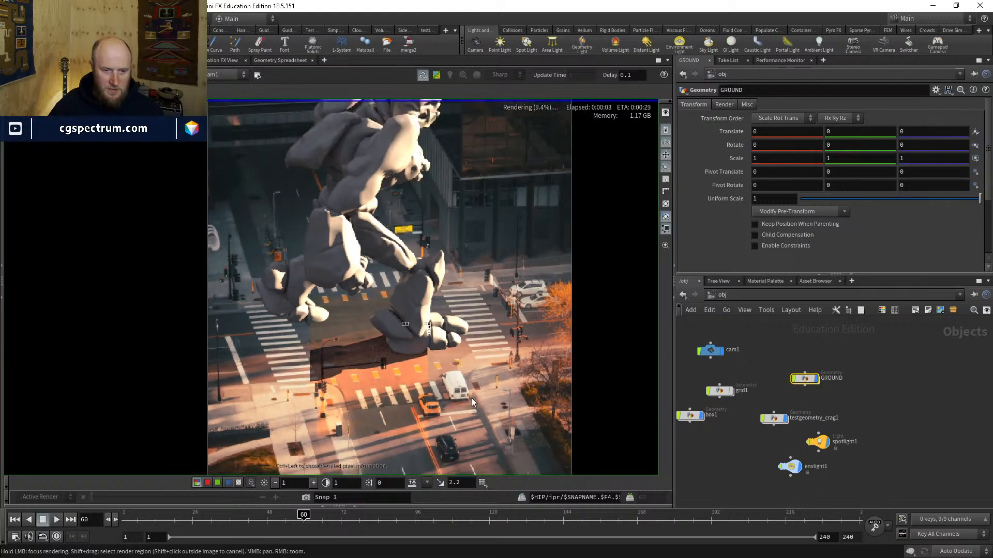
# Step: Focus the render on the ground and building areas around the crag, and open the GROUND geometry network
pyautogui.moveTo(471, 399); pyautogui.dragTo(438, 388, button='middle')
pyautogui.click(482, 318)
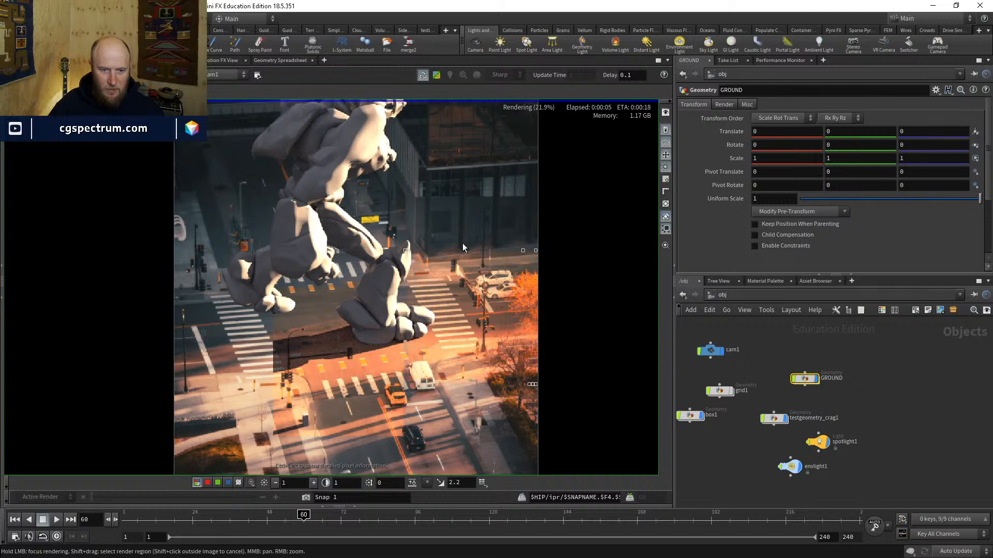
pyautogui.moveTo(486, 182); pyautogui.dragTo(498, 215, button='middle')
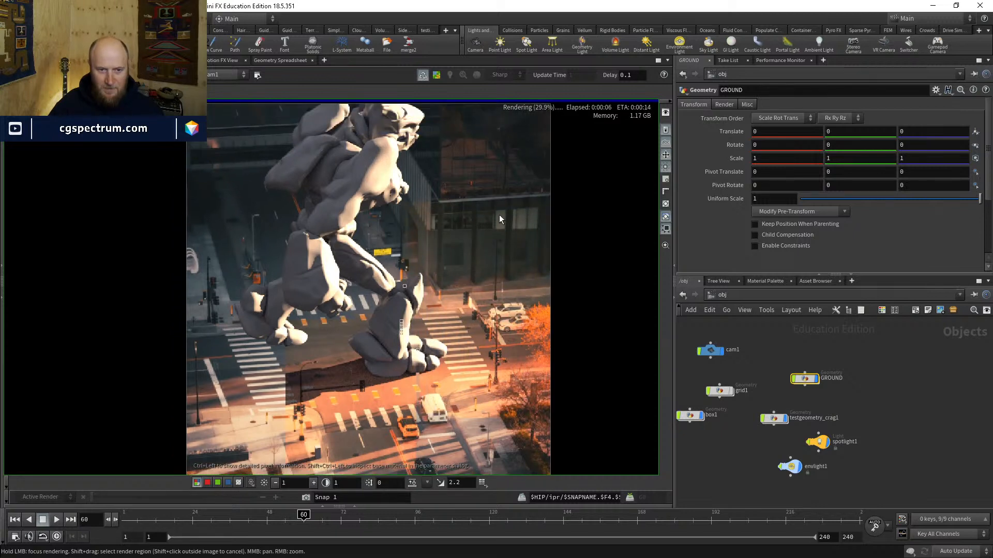
pyautogui.click(484, 182)
pyautogui.click(233, 309)
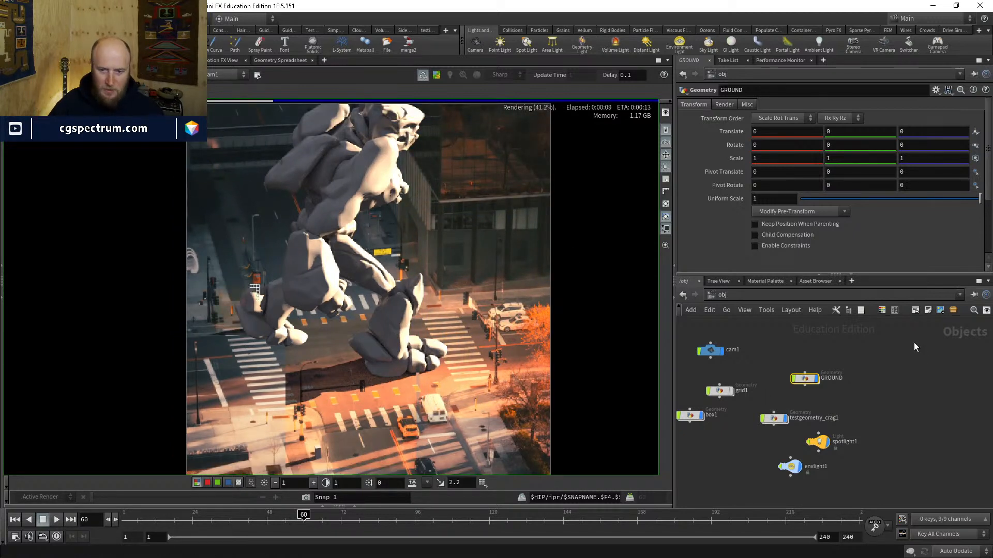
pyautogui.doubleClick(805, 379)
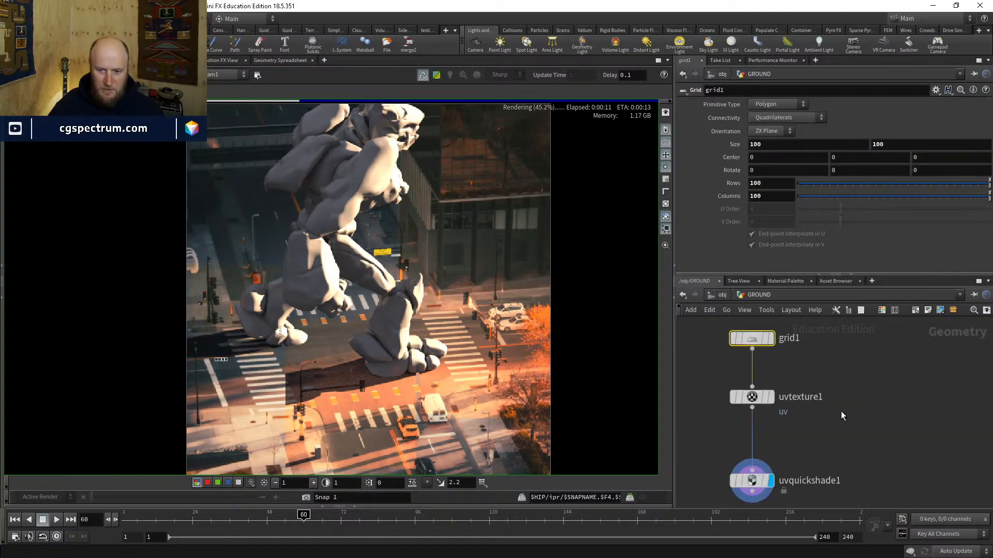
# Step: Copy the texture map expression from uvquickshade1 and make uvtexture1 the displayed node of the GROUND network
pyautogui.click(771, 442)
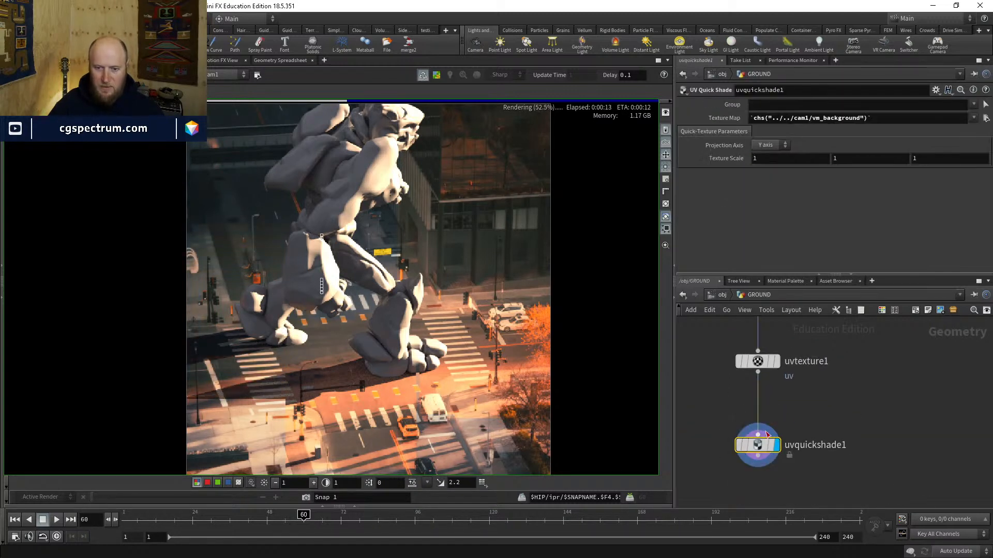
pyautogui.click(876, 118)
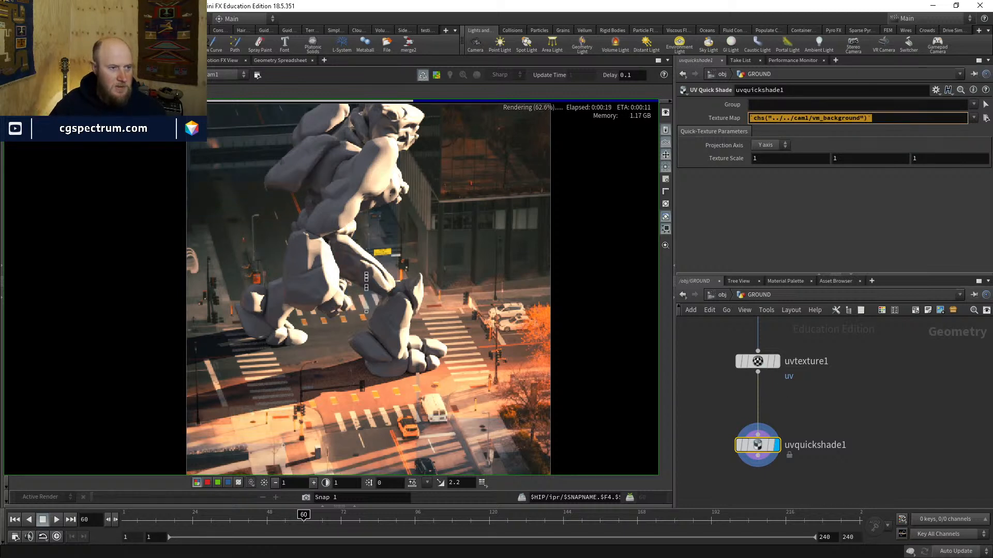
pyautogui.click(775, 362)
pyautogui.click(764, 367)
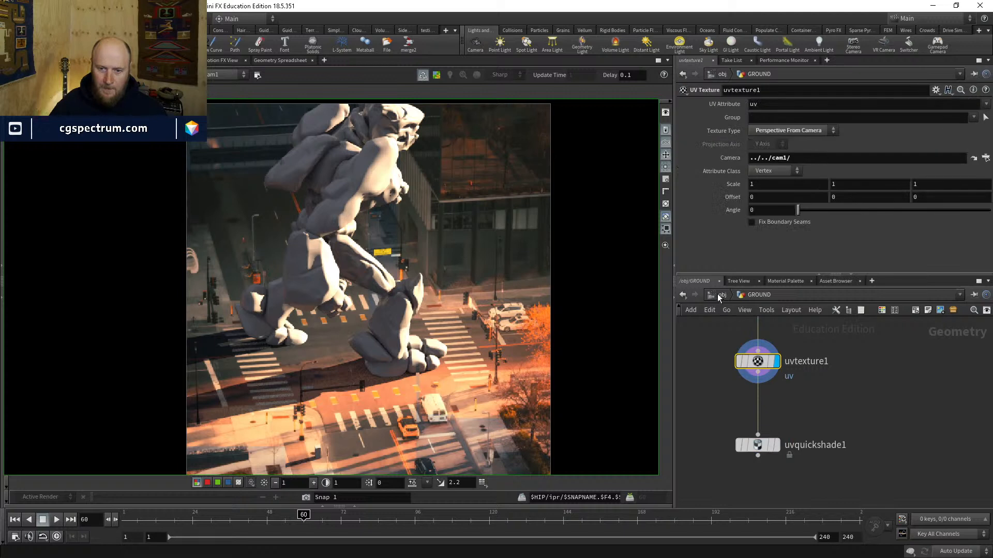
# Step: Add a Constant utility material to the mat network
pyautogui.click(720, 295)
pyautogui.click(740, 337)
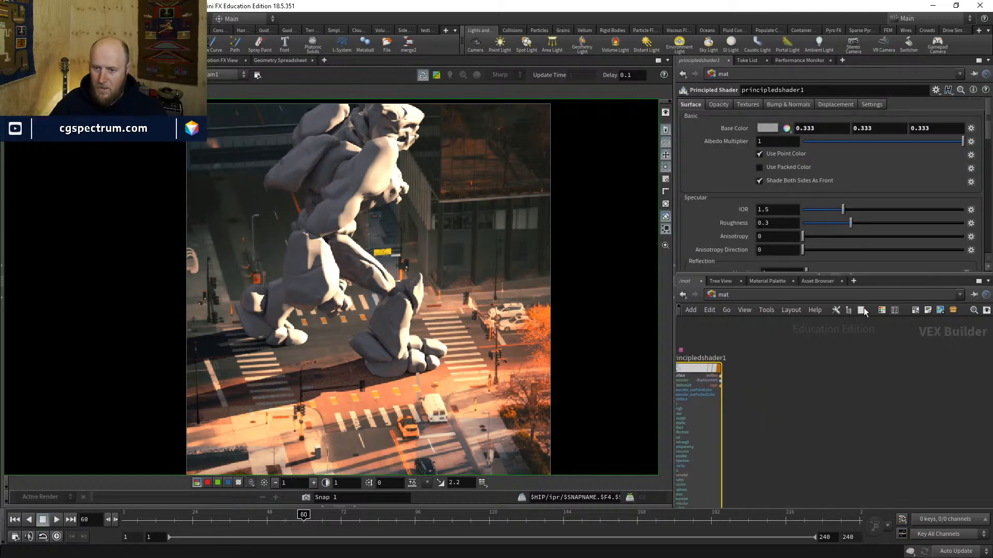
pyautogui.click(836, 310)
pyautogui.click(690, 392)
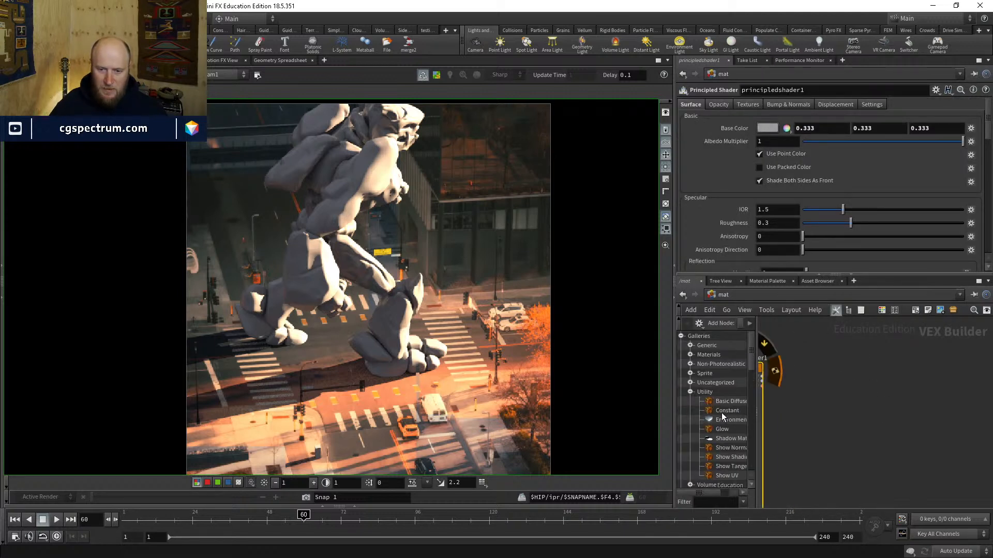
pyautogui.click(859, 403)
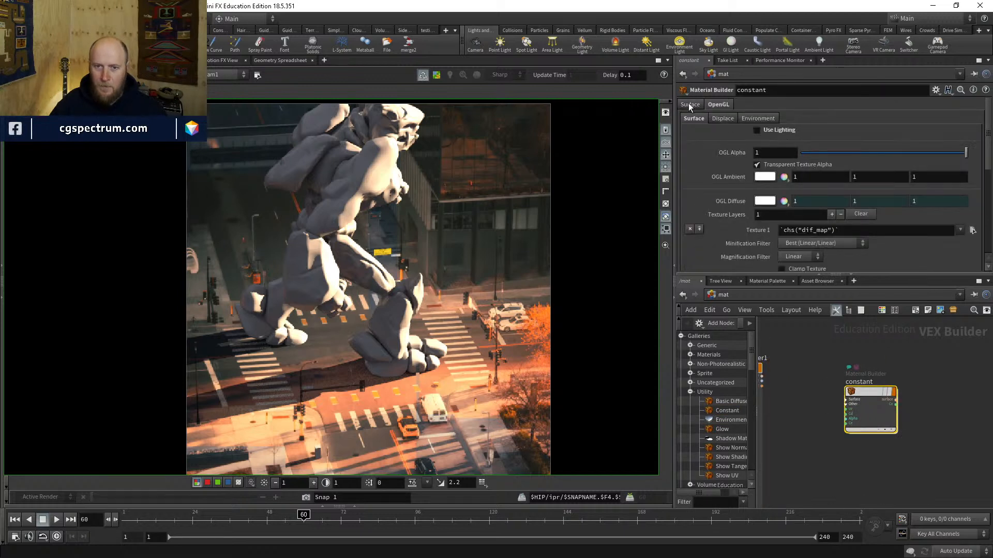
# Step: Set the constant material's surface Color Map to the copied expression `chs("../../cam1/vm_background")`
pyautogui.click(689, 105)
pyautogui.click(770, 146)
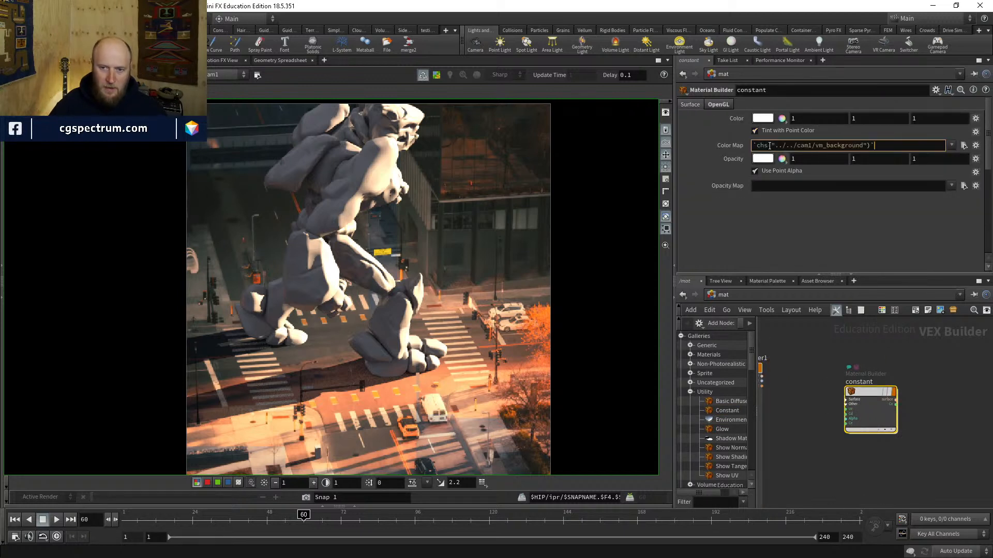
pyautogui.press('Return')
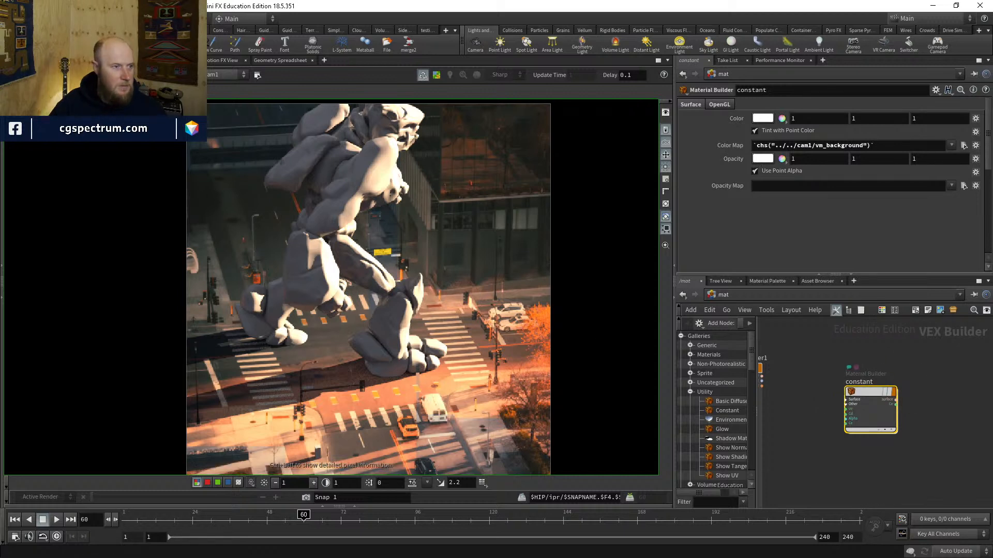
# Step: Return to the object level and assign /mat/constant as the render material of the GROUND object
pyautogui.click(730, 296)
pyautogui.click(753, 341)
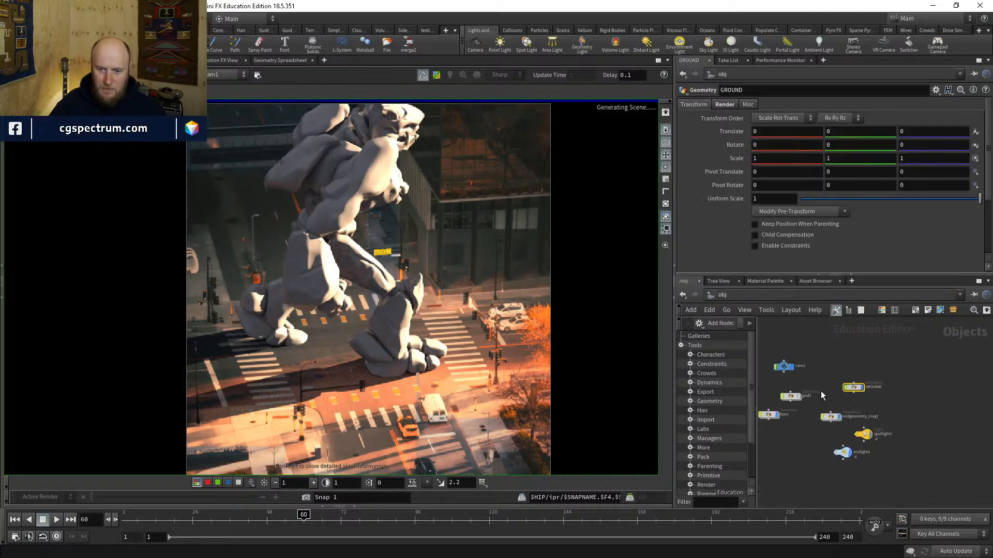
pyautogui.click(726, 105)
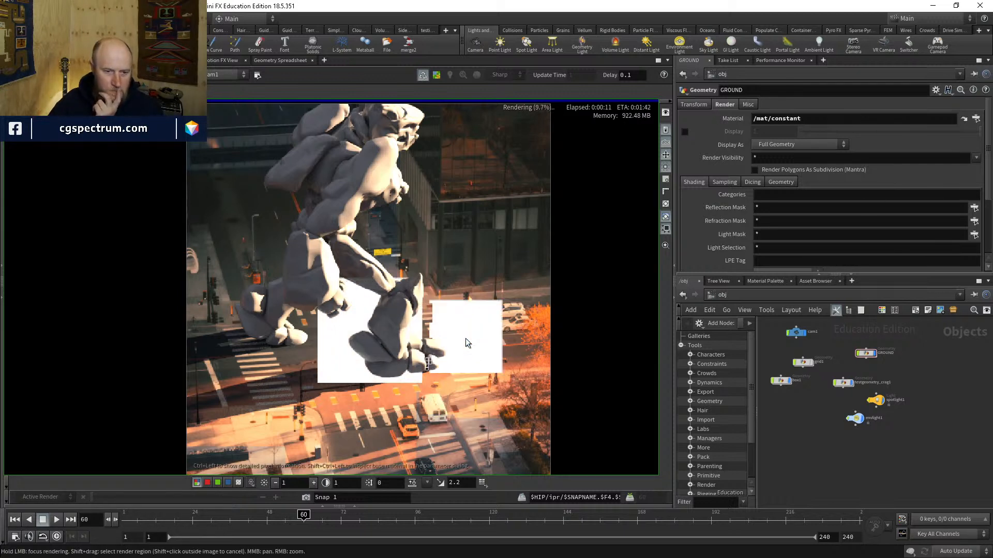
# Step: Check the uvtexture1 settings inside GROUND and the Color Map expression of its constant material
pyautogui.doubleClick(867, 355)
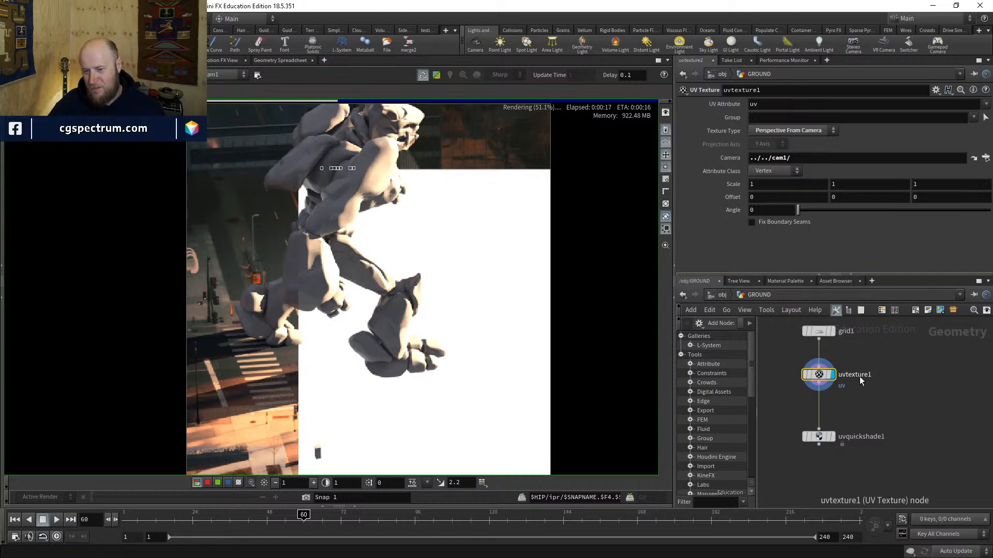
pyautogui.click(721, 295)
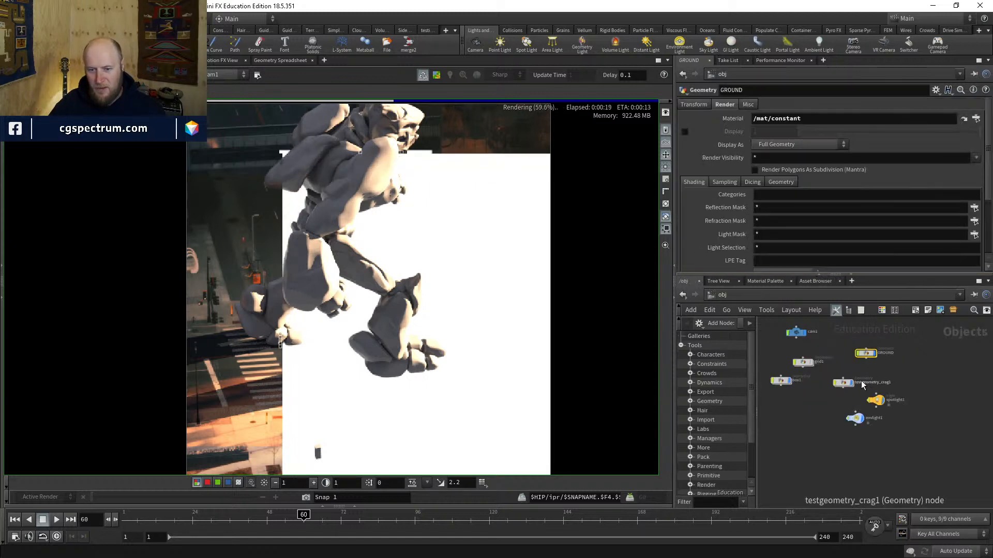
pyautogui.click(964, 119)
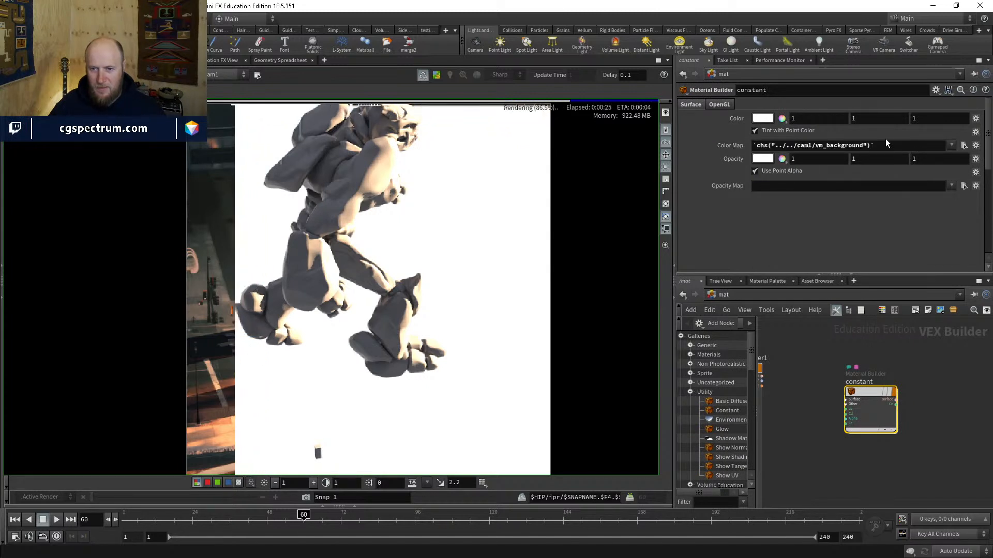
pyautogui.click(951, 146)
pyautogui.click(945, 150)
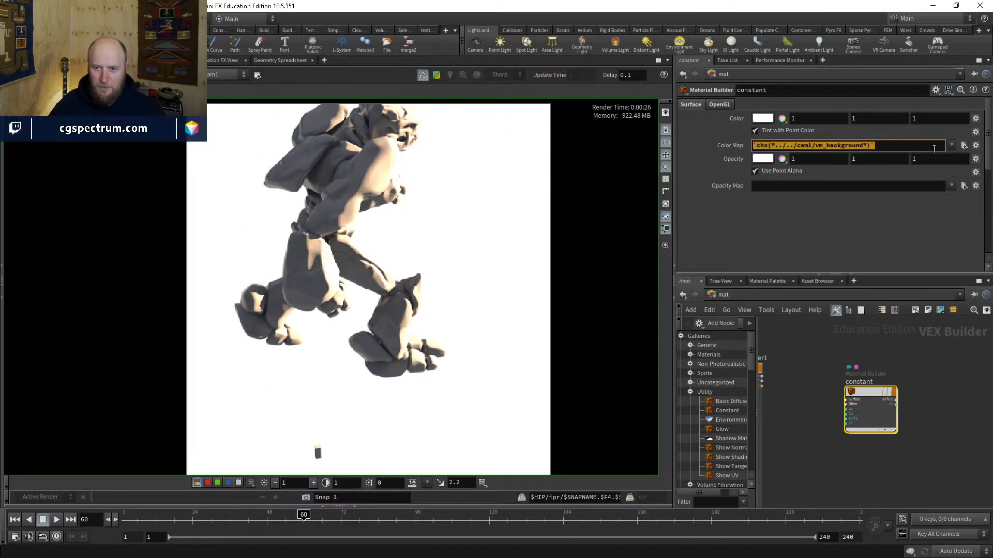
# Step: Return to the object level and copy the Background Image parameter of cam1
pyautogui.click(802, 346)
pyautogui.click(743, 296)
pyautogui.click(771, 345)
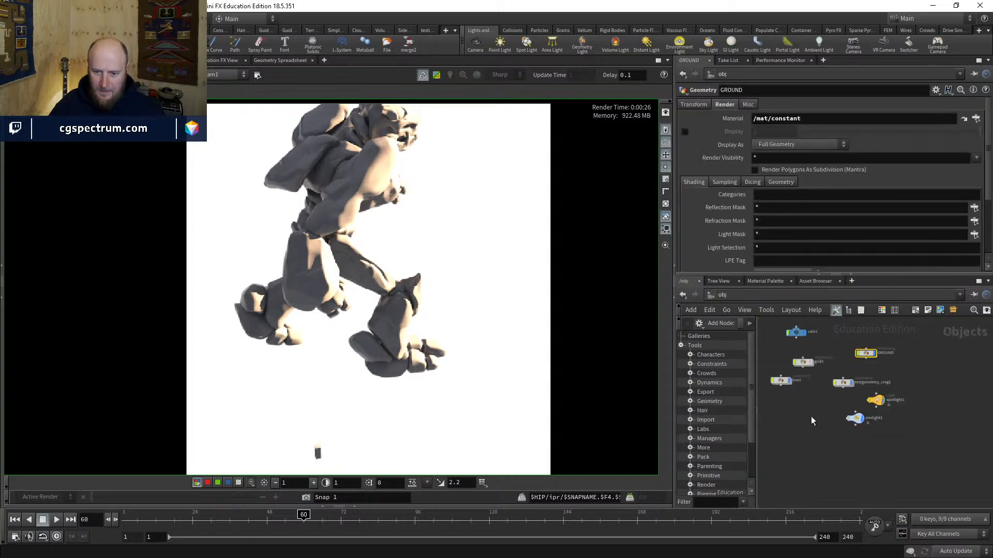
pyautogui.rightClick(810, 153)
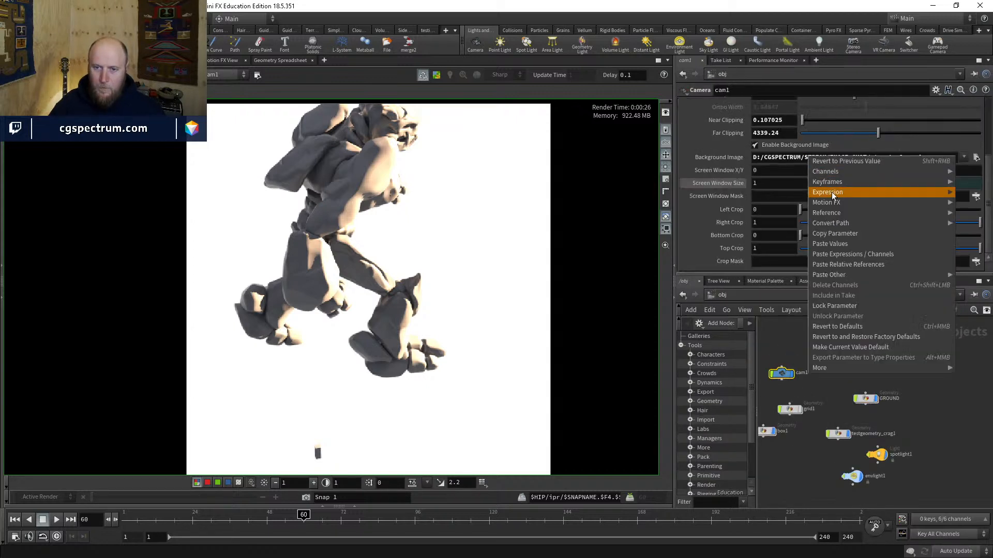
pyautogui.click(833, 236)
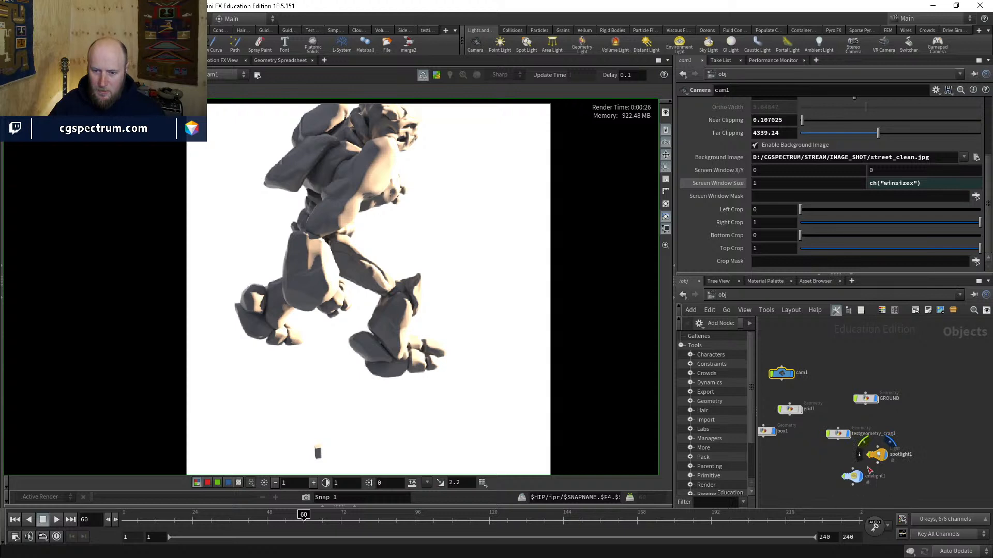
# Step: Replace the constant material's Color Map expression with the copied image path D:/CGSPECTRUM/STREAM/IMAGE_SHOT/street_clean.jpg
pyautogui.click(738, 293)
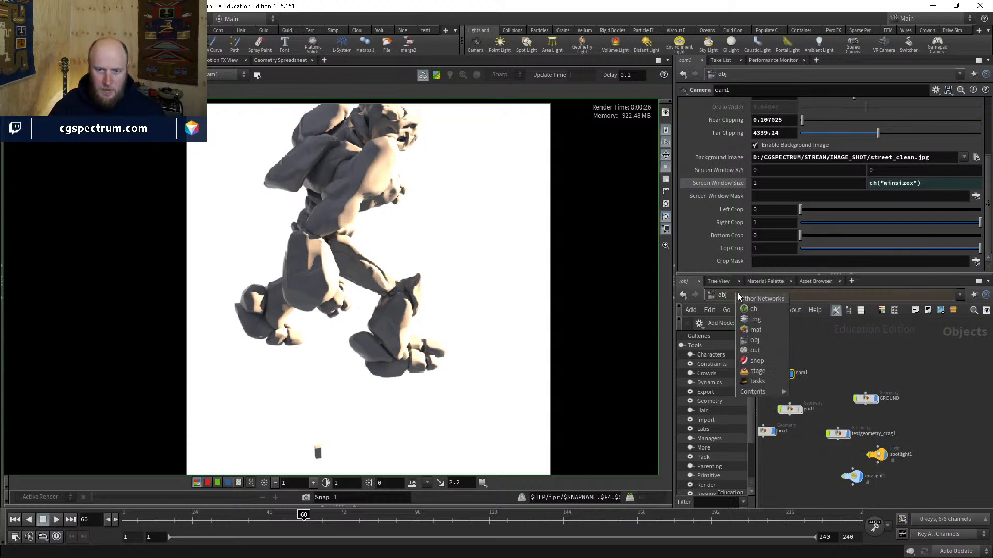
pyautogui.click(755, 330)
pyautogui.rightClick(843, 145)
pyautogui.click(887, 142)
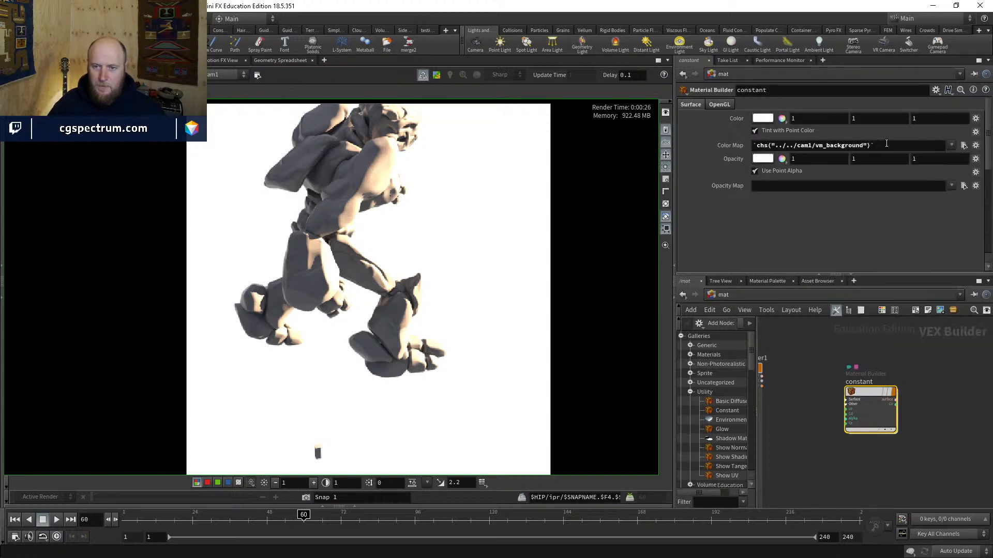
pyautogui.moveTo(886, 143); pyautogui.dragTo(616, 130)
pyautogui.press('BackSpace')
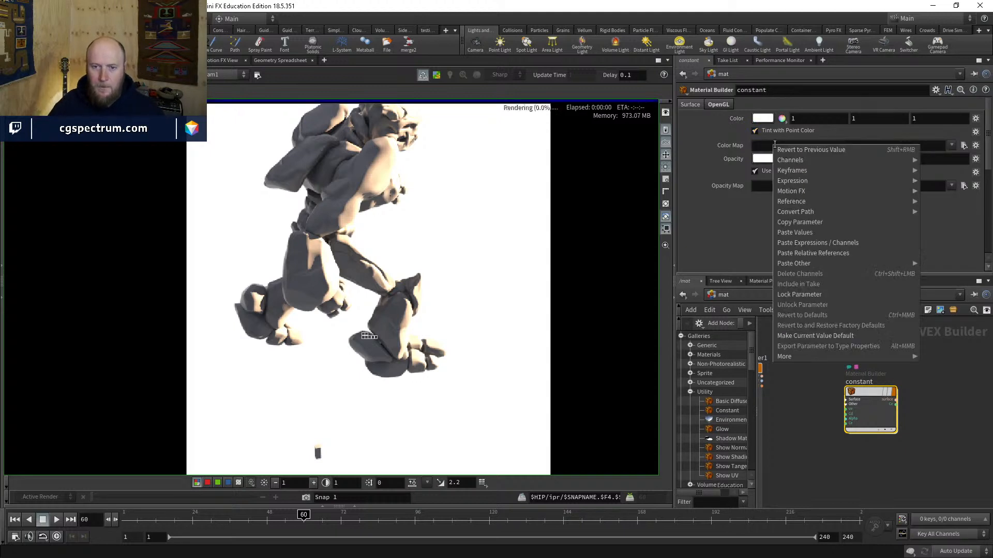
pyautogui.rightClick(781, 140)
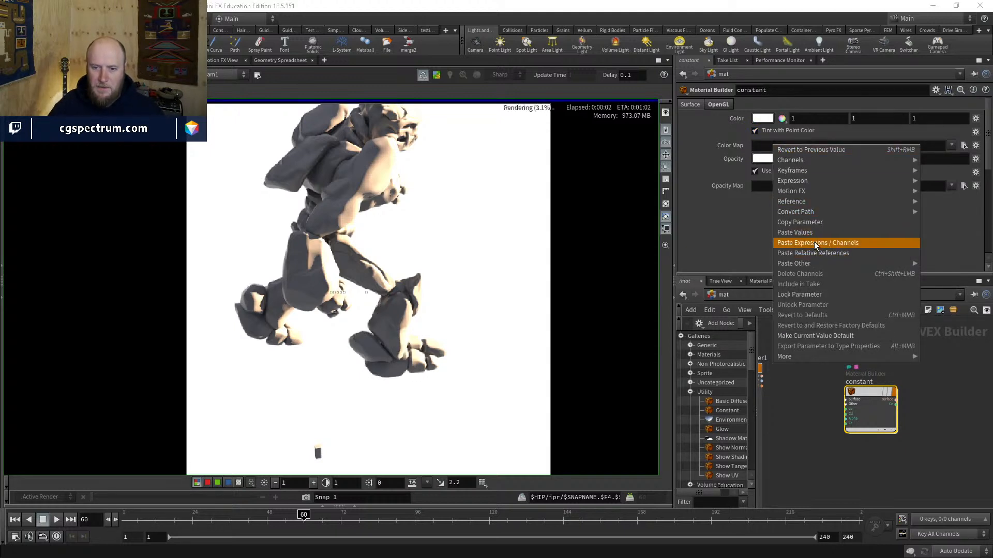
pyautogui.click(814, 242)
pyautogui.rightClick(799, 145)
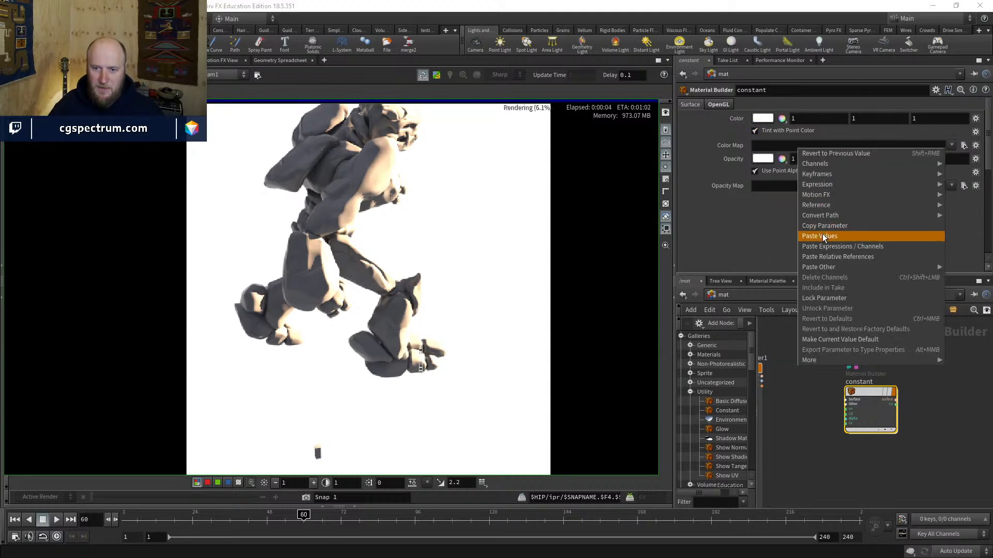
pyautogui.click(828, 235)
# Step: Focus the render on the ground around the crag's feet and examine how the projected street texture lines up
pyautogui.click(471, 277)
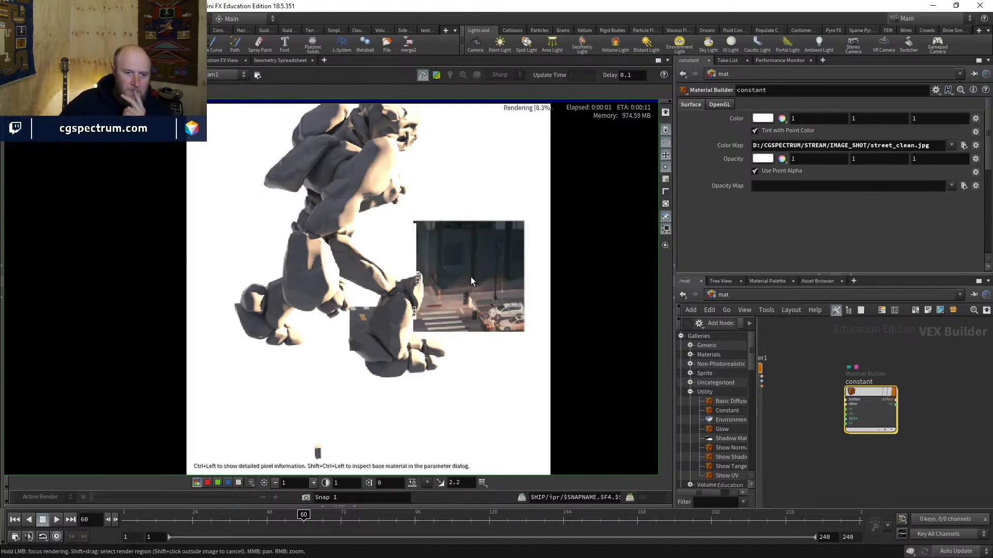
pyautogui.moveTo(352, 350)
pyautogui.mouseDown()
pyautogui.moveTo(352, 365)
pyautogui.moveTo(278, 368)
pyautogui.moveTo(319, 351)
pyautogui.moveTo(297, 364)
pyautogui.moveTo(303, 342)
pyautogui.mouseUp()
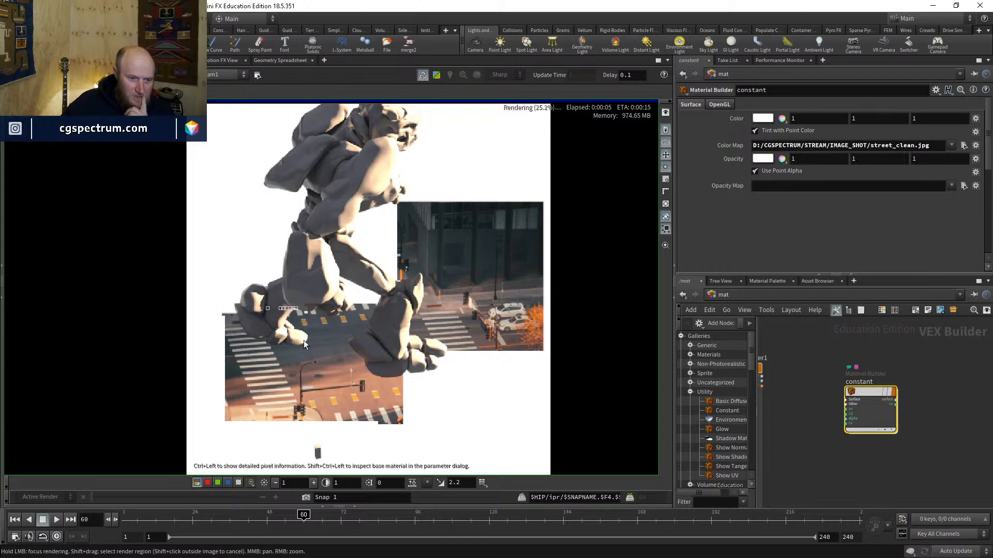
pyautogui.moveTo(366, 367)
pyautogui.mouseDown()
pyautogui.moveTo(345, 389)
pyautogui.moveTo(335, 383)
pyautogui.mouseUp()
pyautogui.moveTo(396, 419); pyautogui.dragTo(421, 361, button='middle')
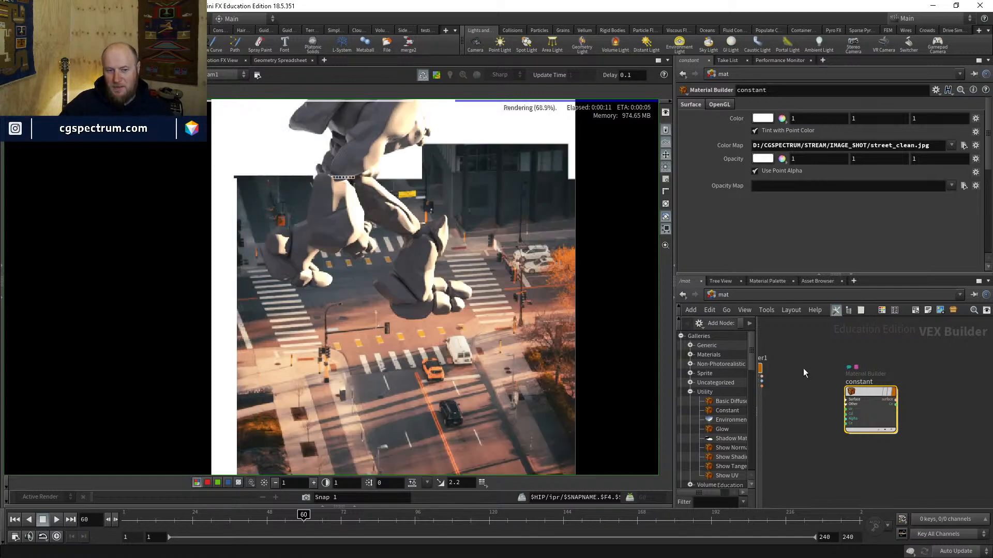
pyautogui.scroll(-2, 533, 350)
pyautogui.moveTo(525, 322); pyautogui.dragTo(509, 343, button='middle')
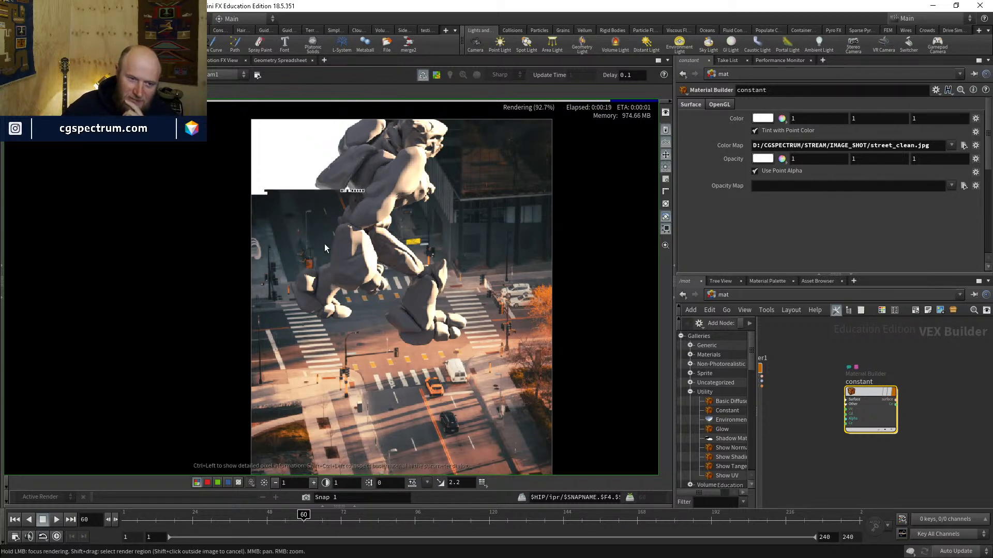
# Step: Add a Shadow Matte utility material to the mat network and apply it to the ground
pyautogui.moveTo(820, 378); pyautogui.dragTo(781, 358, button='middle')
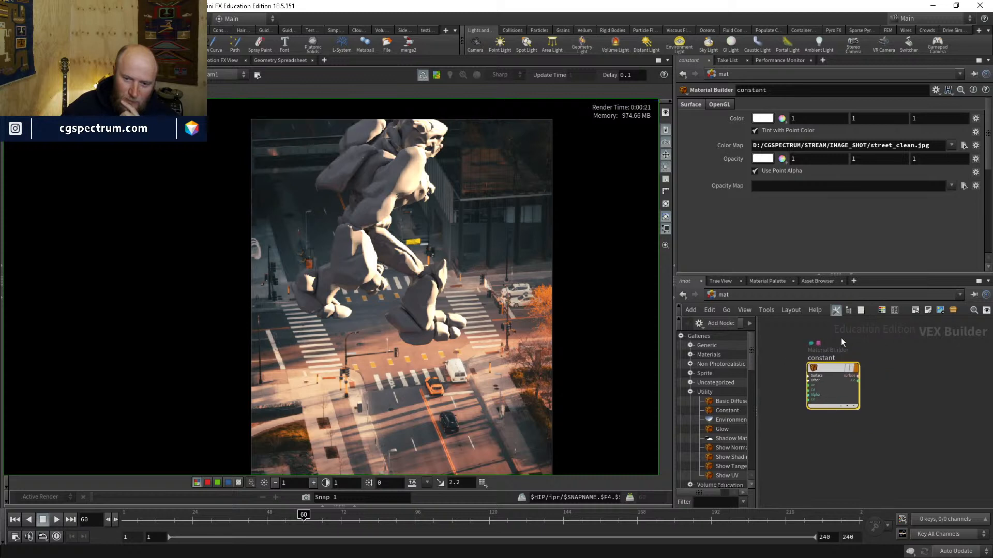
pyautogui.scroll(-1, 713, 394)
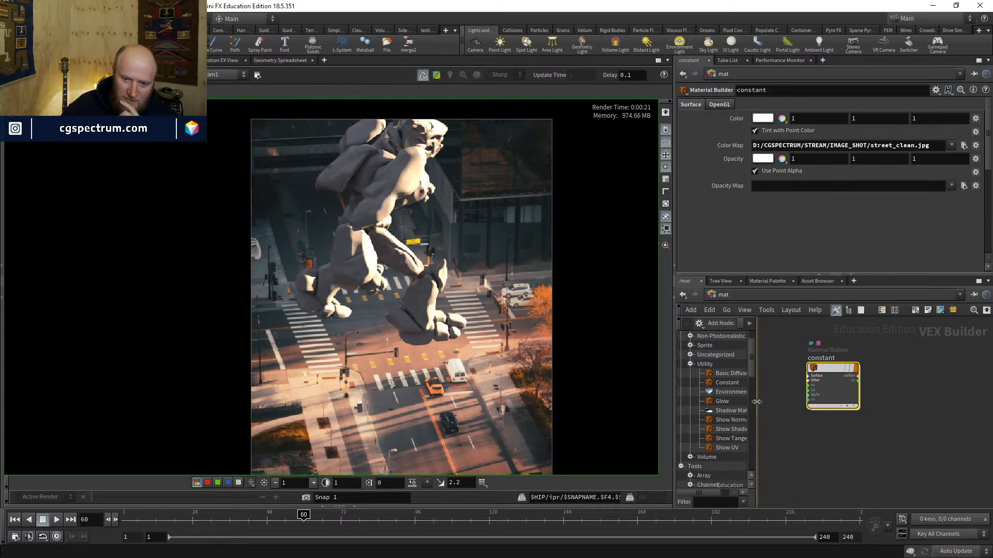
pyautogui.moveTo(756, 402); pyautogui.dragTo(795, 402)
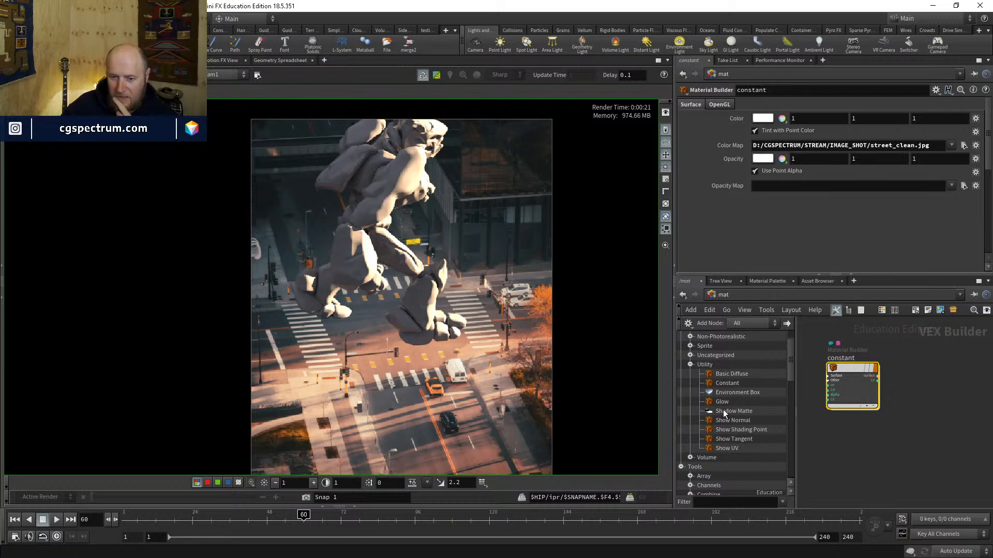
pyautogui.click(948, 409)
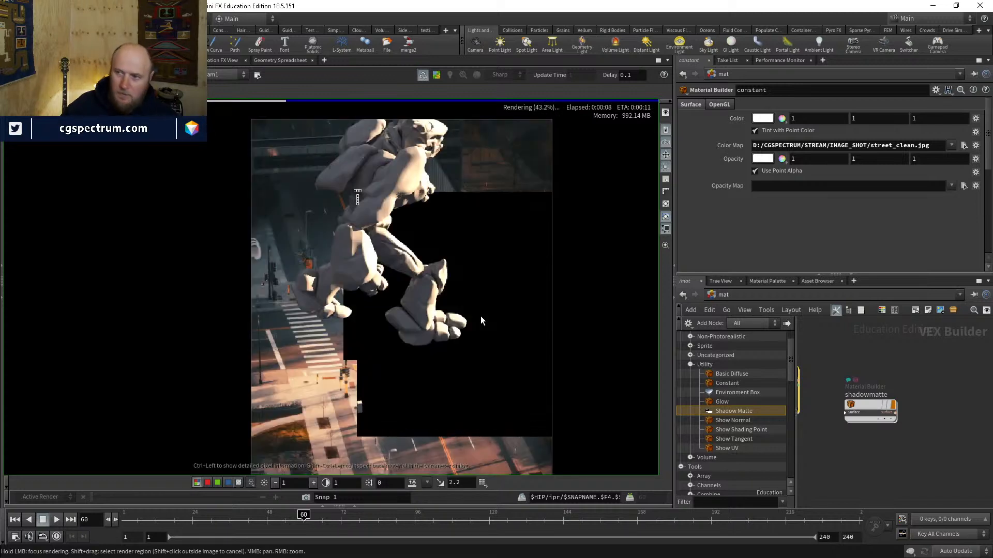
# Step: Compare the render's alpha and color channels to examine the crag's shadow on the ground
pyautogui.hotkey('shift', 'a')
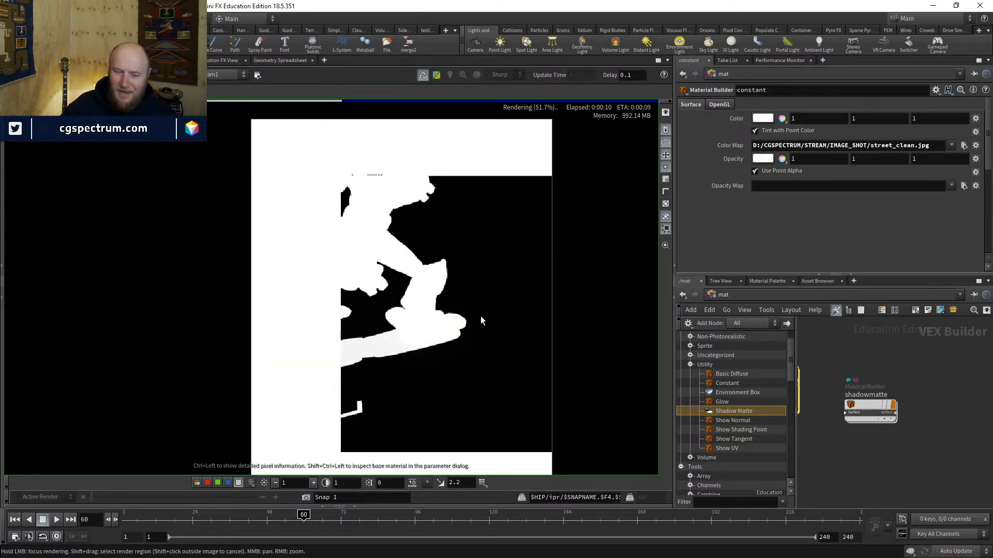
pyautogui.hotkey('shift', 'c')
pyautogui.hotkey('shift', 'a')
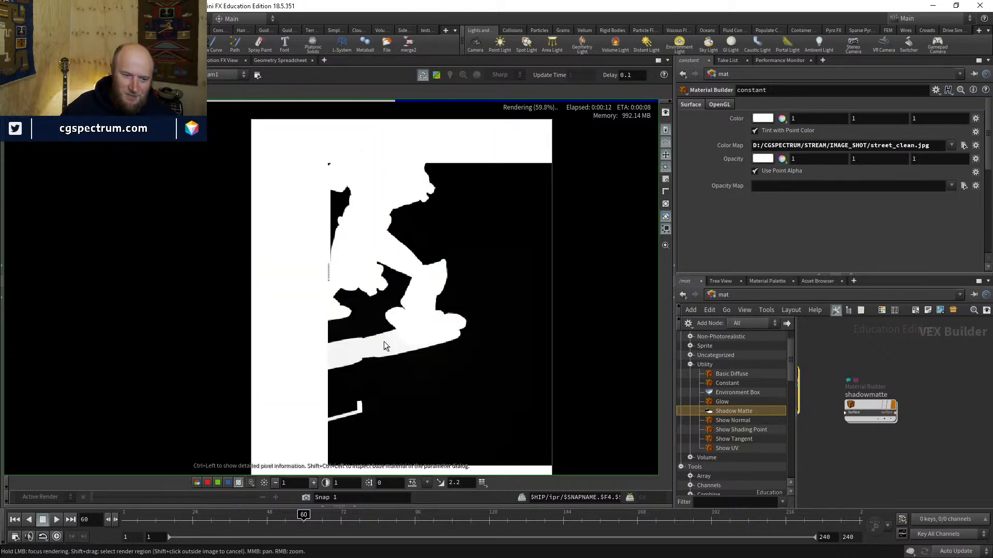
pyautogui.hotkey('shift', 'c')
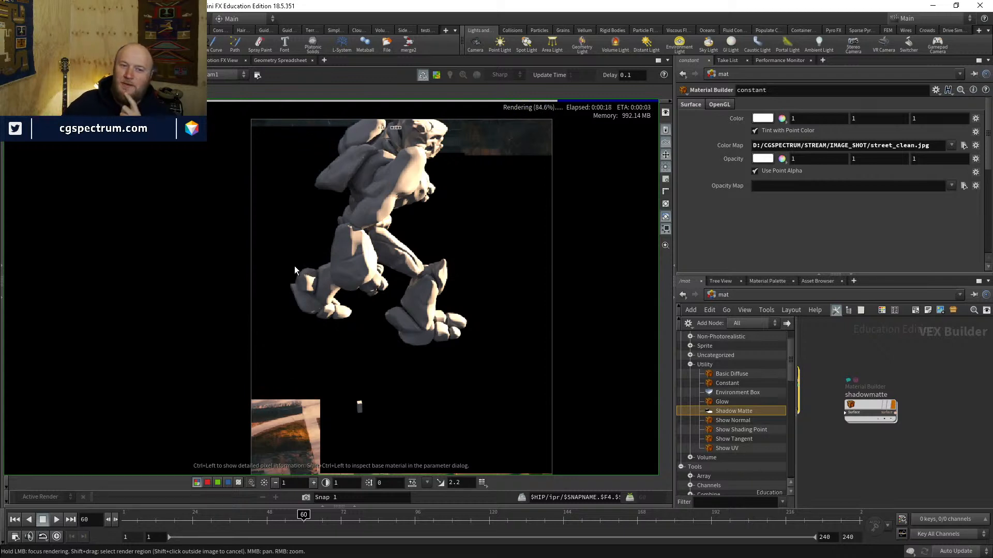
pyautogui.moveTo(340, 347)
pyautogui.mouseDown(button='middle')
pyautogui.moveTo(356, 294)
pyautogui.moveTo(357, 340)
pyautogui.mouseUp(button='middle')
pyautogui.scroll(-1, 367, 318)
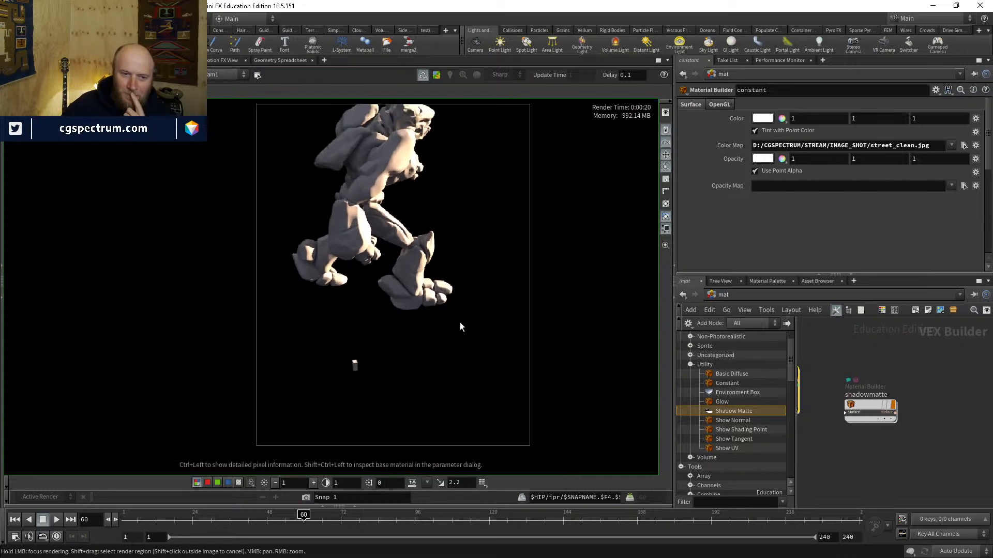
pyautogui.moveTo(460, 327); pyautogui.dragTo(464, 326, button='middle')
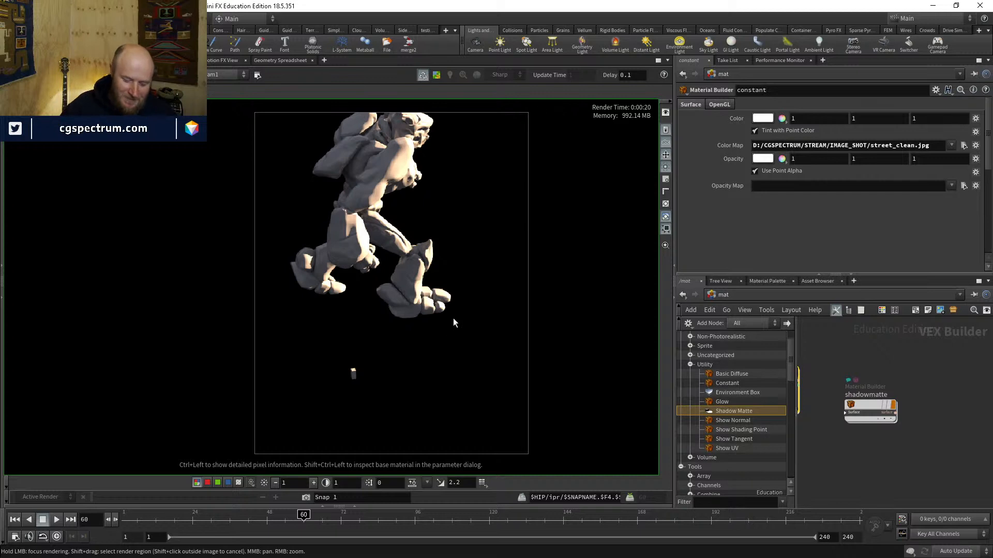
# Step: Switch the render between its alpha and color display to examine where the ground shadow falls
pyautogui.press('a')
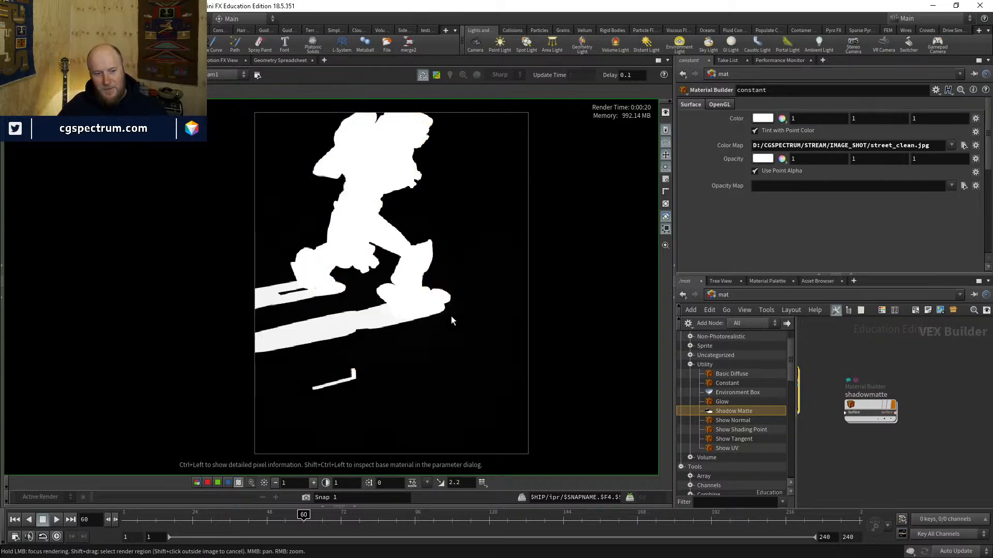
pyautogui.press('a')
pyautogui.press('a')
pyautogui.press('a')
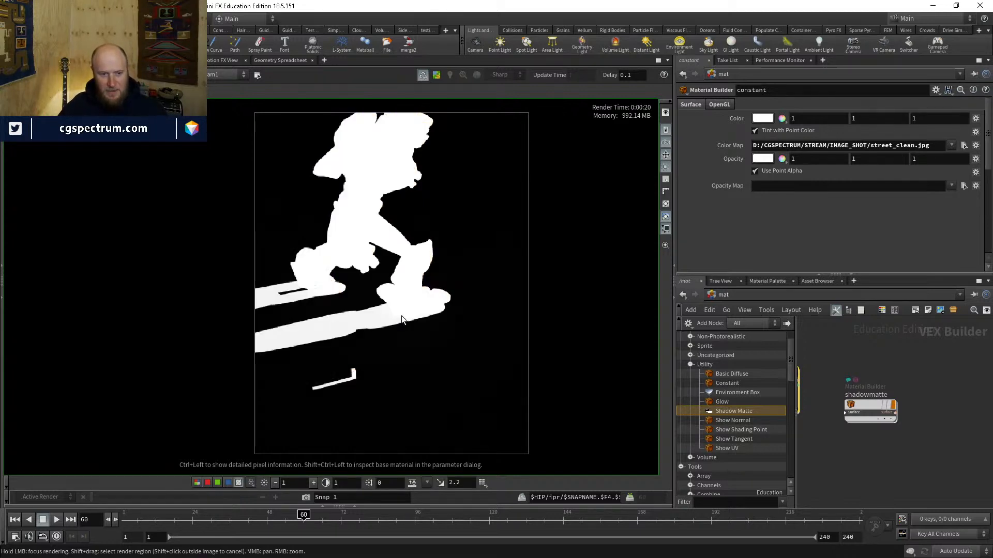
pyautogui.press('a')
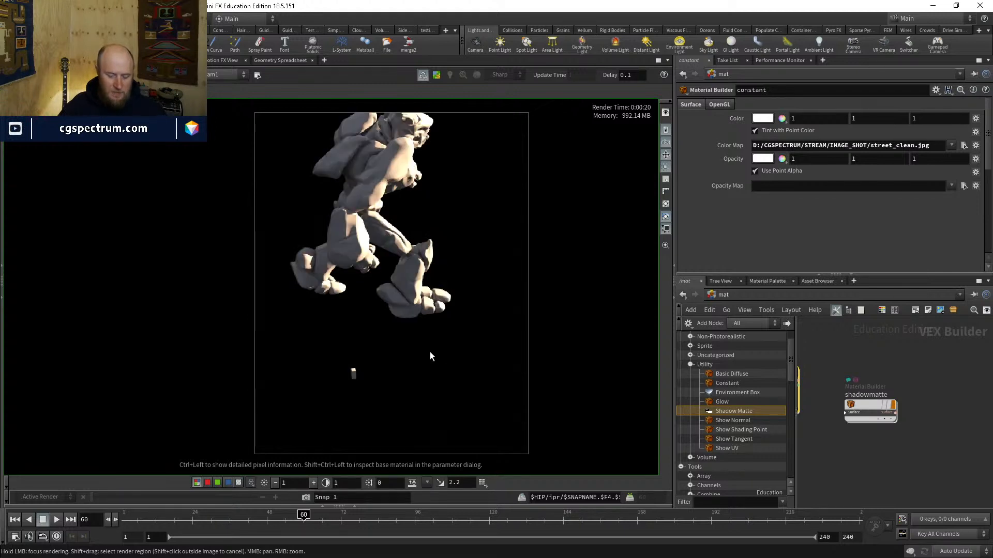
# Step: Set the render view's background image to street_clean.jpg from D:/CGSPECTRUM/STREAM/IMAGE_SHOT
pyautogui.moveTo(463, 336); pyautogui.dragTo(457, 342, button='middle')
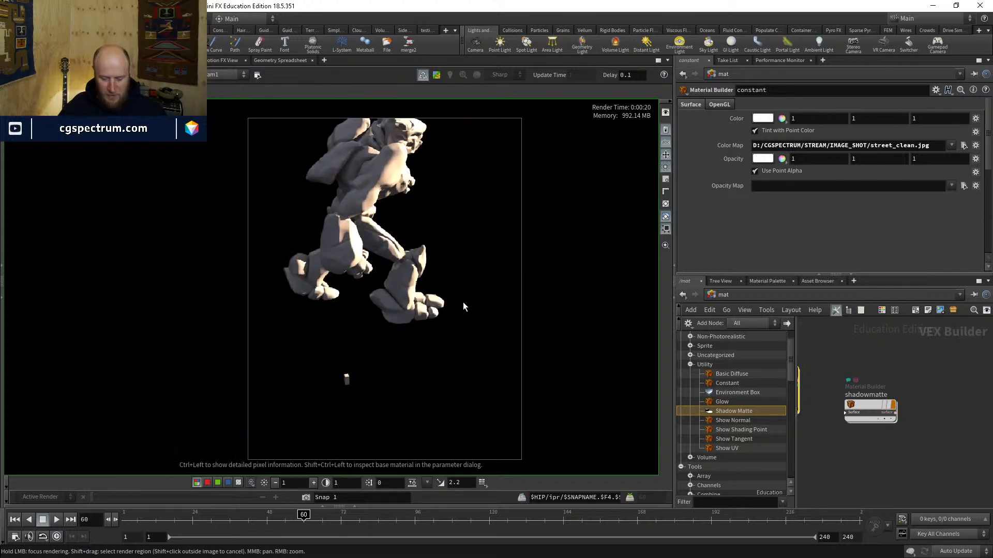
pyautogui.rightClick(473, 293)
pyautogui.click(471, 281)
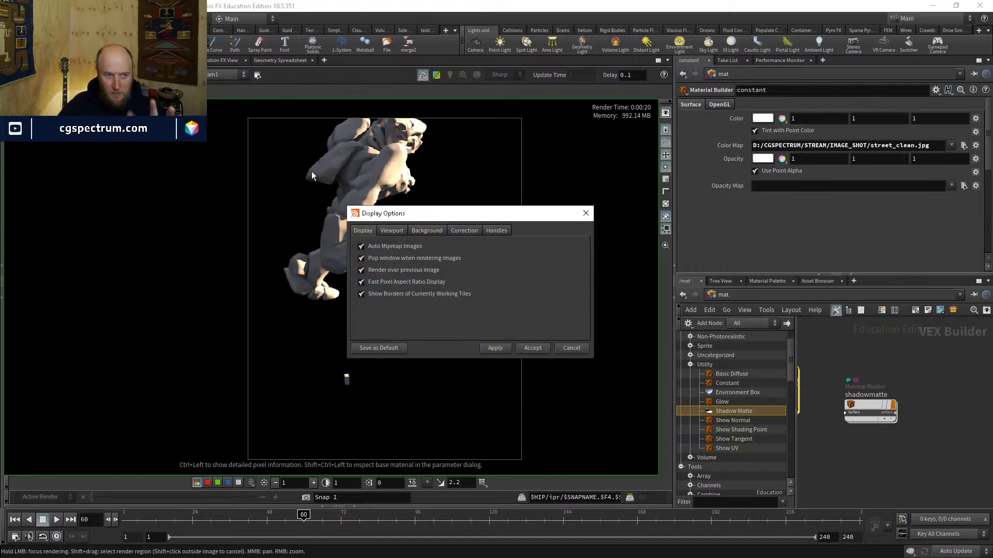
pyautogui.click(430, 233)
pyautogui.click(552, 249)
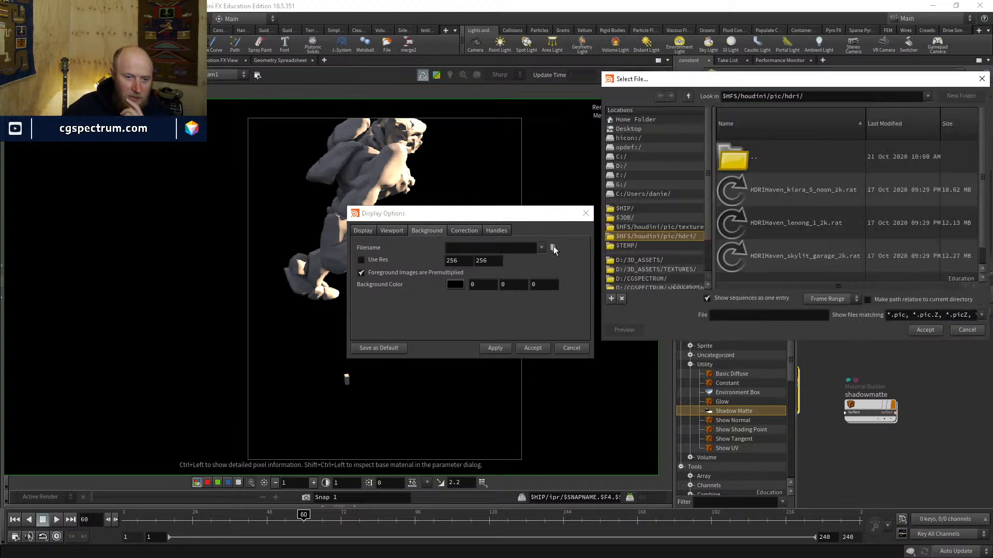
pyautogui.click(662, 276)
pyautogui.scroll(-2, 777, 252)
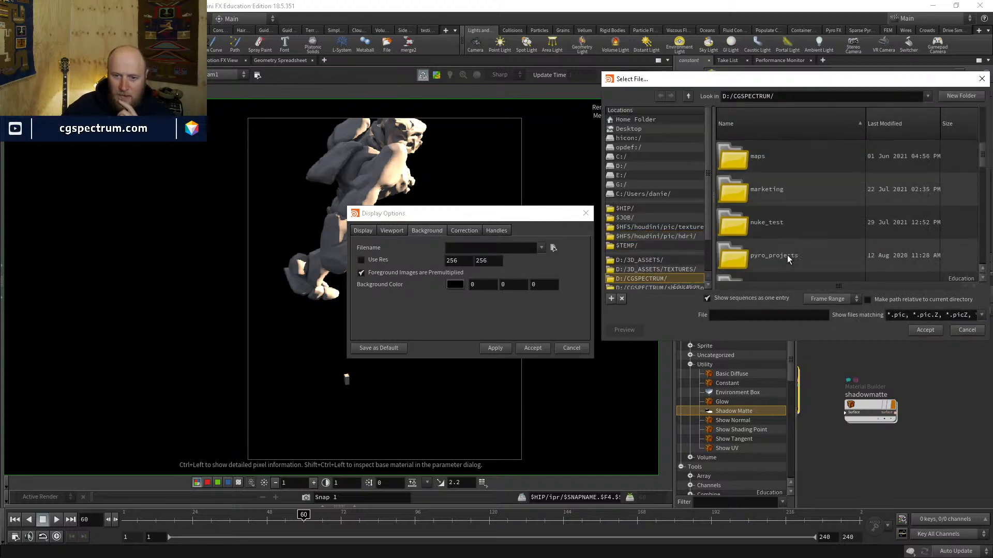
pyautogui.scroll(-6, 787, 256)
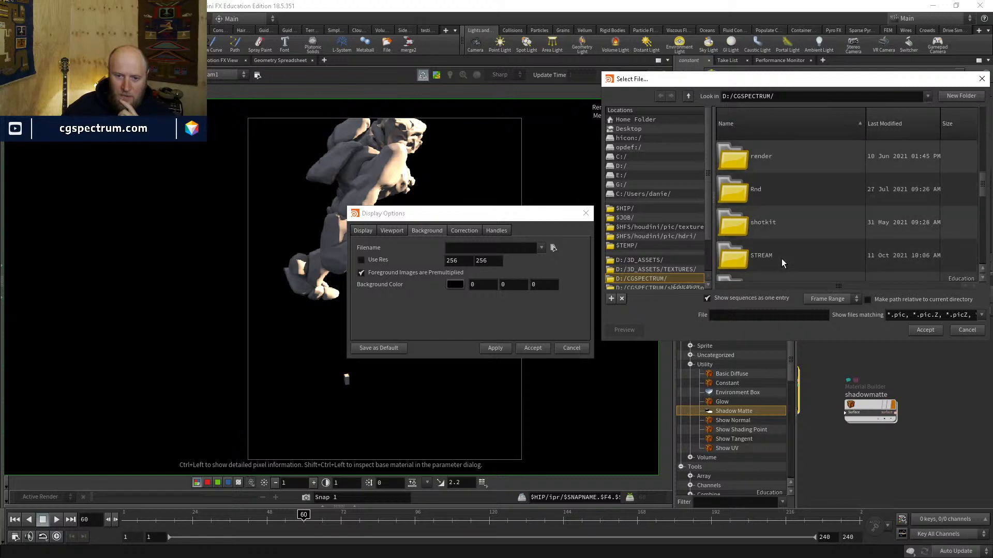
pyautogui.doubleClick(767, 257)
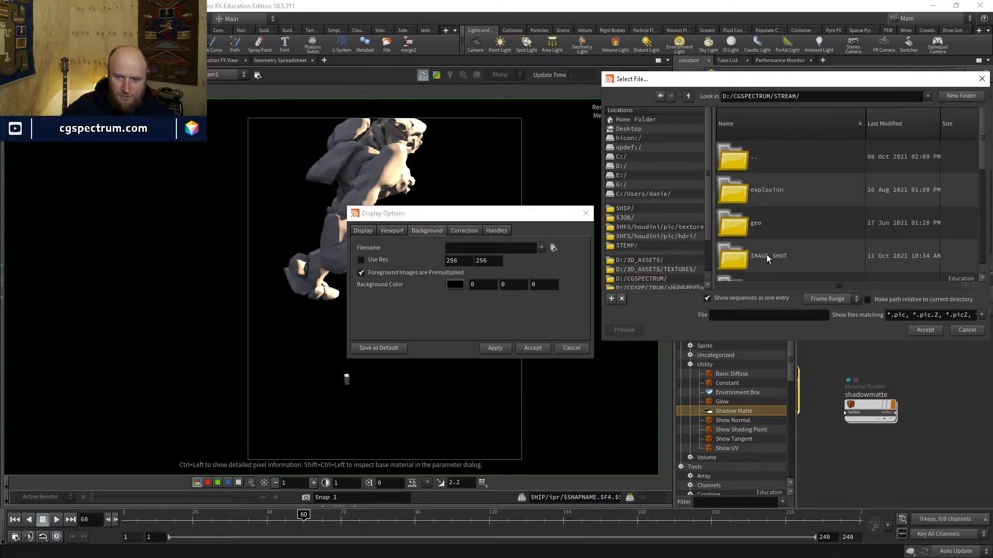
pyautogui.doubleClick(767, 255)
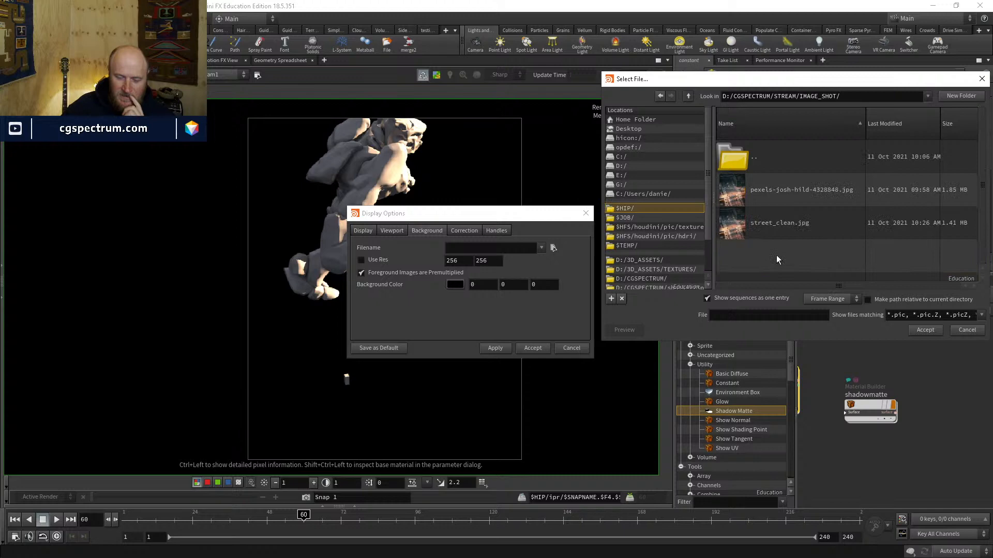
pyautogui.click(782, 226)
pyautogui.click(928, 331)
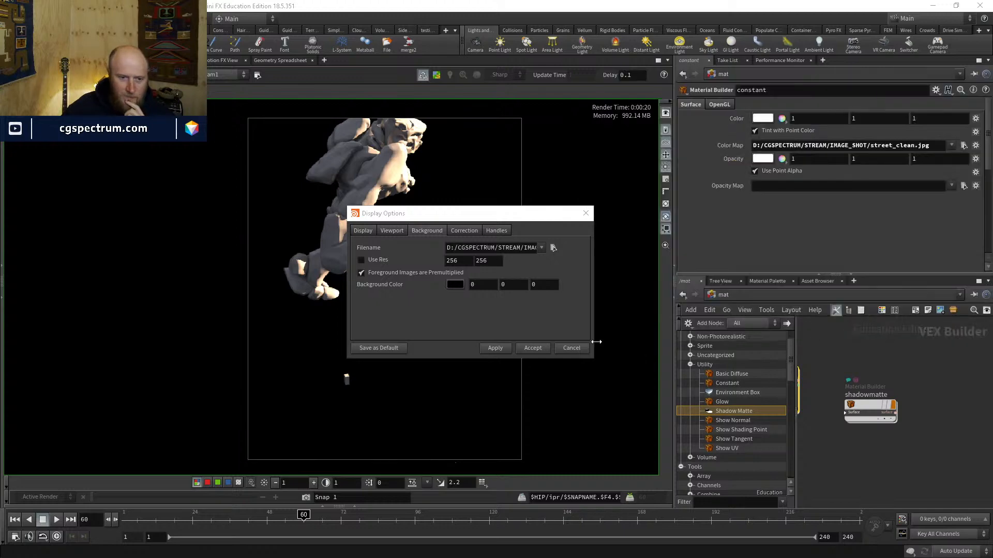
pyautogui.click(494, 348)
pyautogui.click(543, 349)
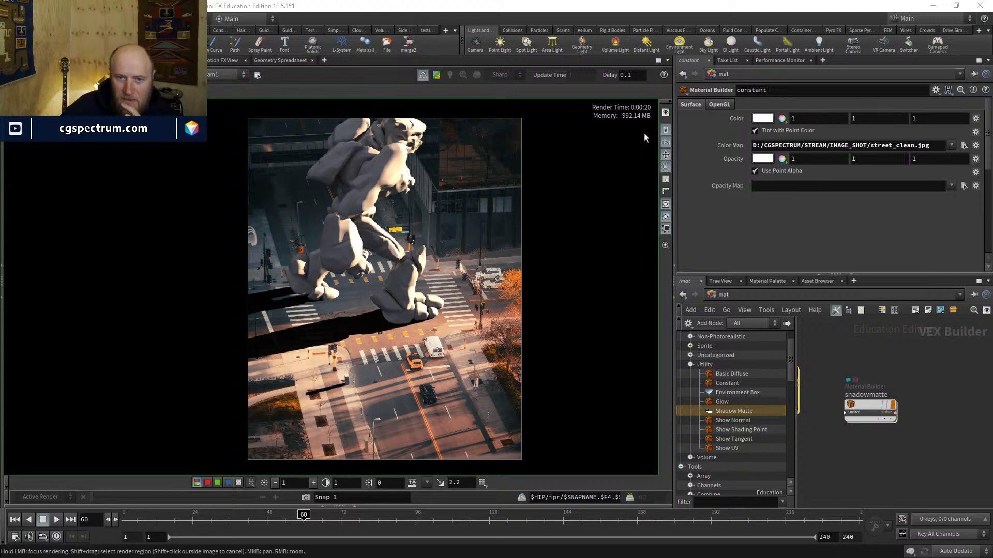
# Step: Hide the render view's View Bar and toggle its Display Options bar off and back on
pyautogui.rightClick(591, 178)
pyautogui.click(607, 214)
pyautogui.rightClick(590, 198)
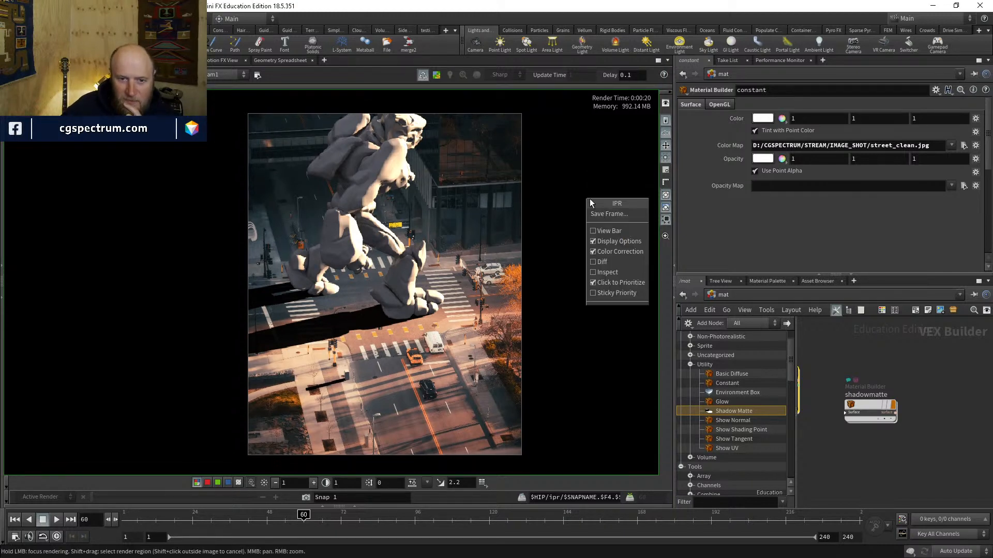
pyautogui.click(604, 241)
pyautogui.rightClick(582, 172)
pyautogui.click(606, 214)
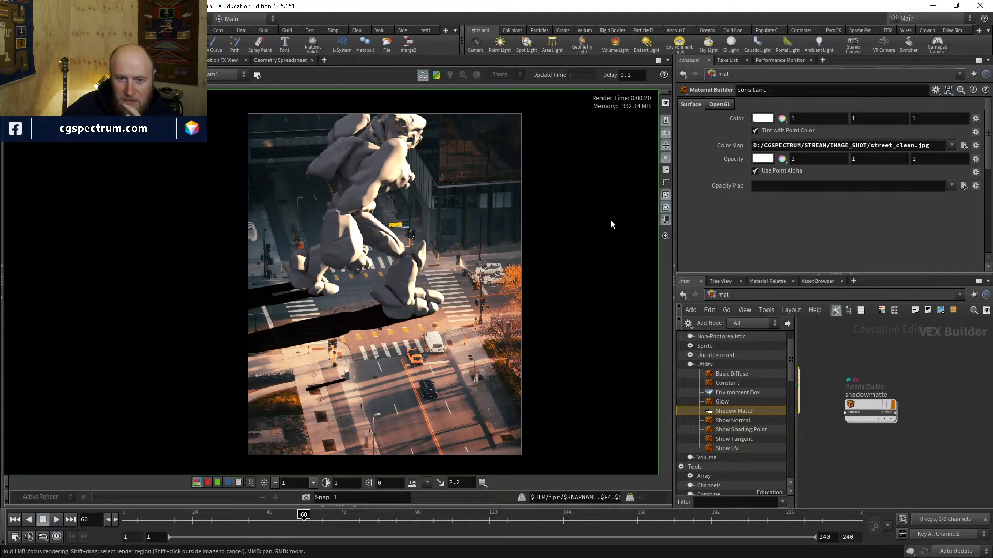
# Step: Toggle the street background on and off behind the crag to compare the composite with the bare render
pyautogui.click(665, 208)
pyautogui.click(666, 208)
pyautogui.click(665, 208)
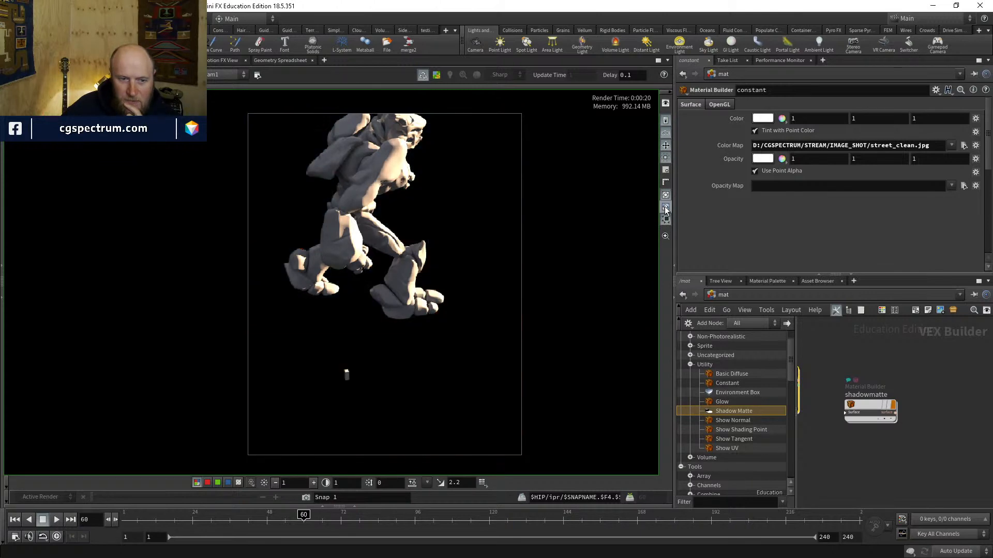
pyautogui.click(665, 208)
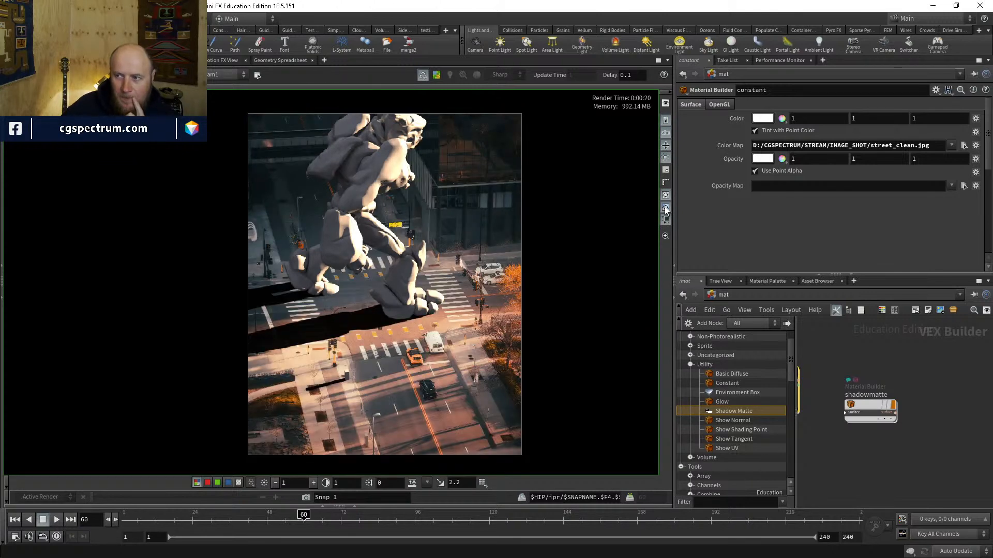
pyautogui.click(665, 207)
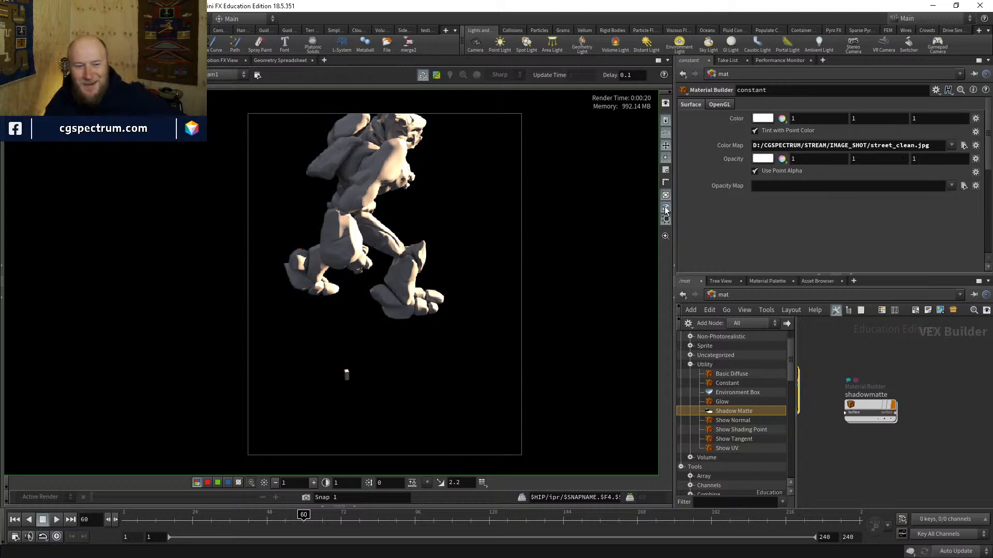
pyautogui.click(666, 208)
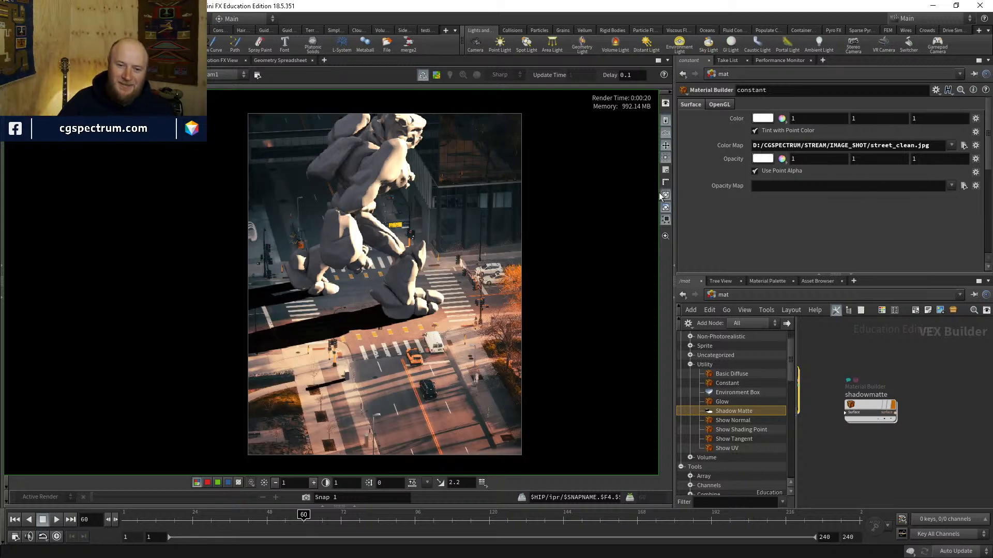
pyautogui.click(666, 200)
pyautogui.click(666, 200)
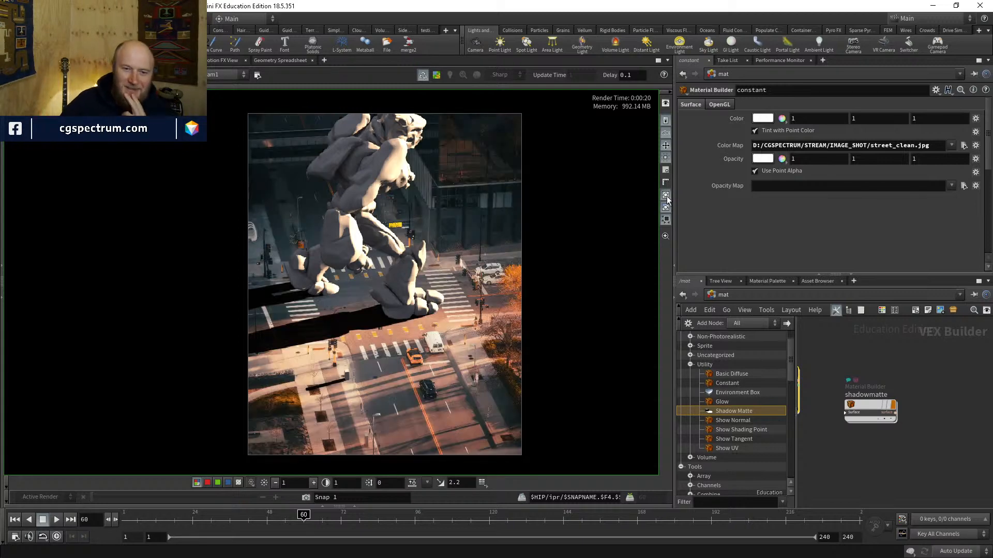
pyautogui.click(666, 200)
pyautogui.click(666, 200)
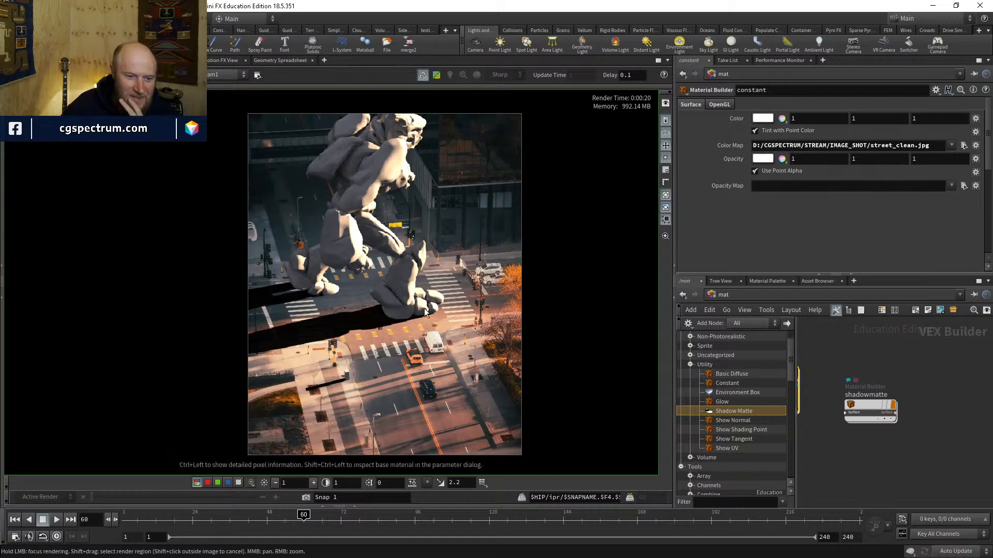
# Step: Examine how the crag's feet and their cast shadows sit on the street plate
pyautogui.scroll(3, 361, 320)
pyautogui.scroll(1, 331, 298)
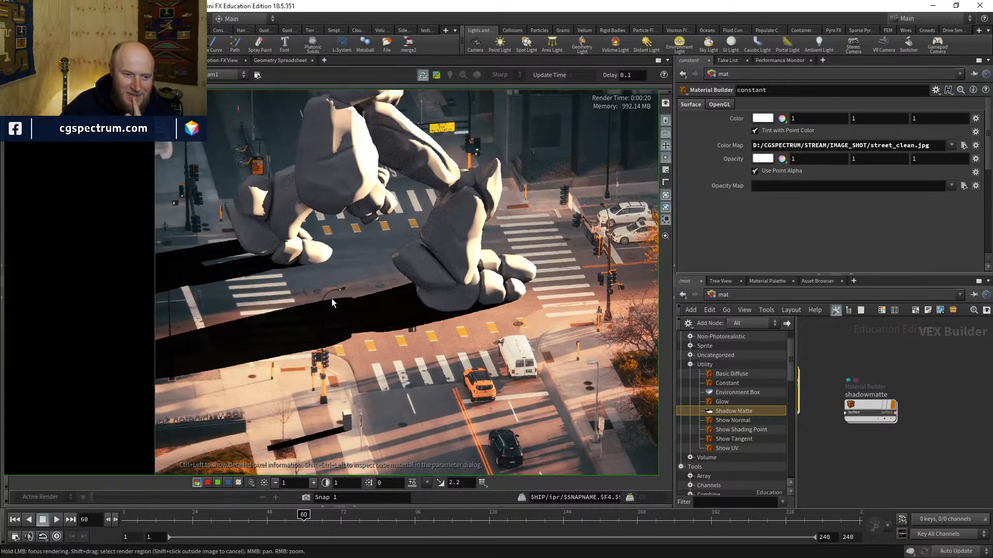
pyautogui.scroll(-4, 359, 318)
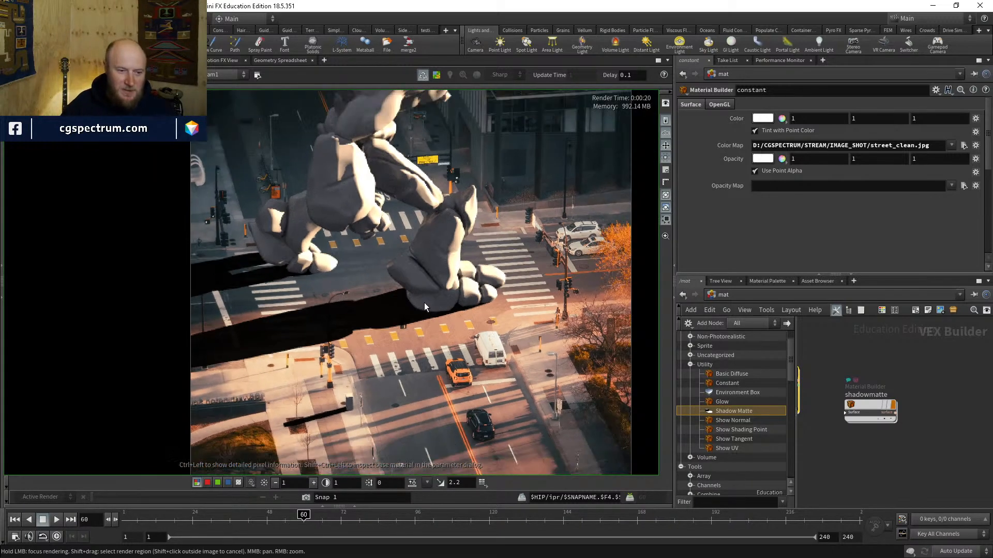
pyautogui.click(665, 196)
pyautogui.click(665, 196)
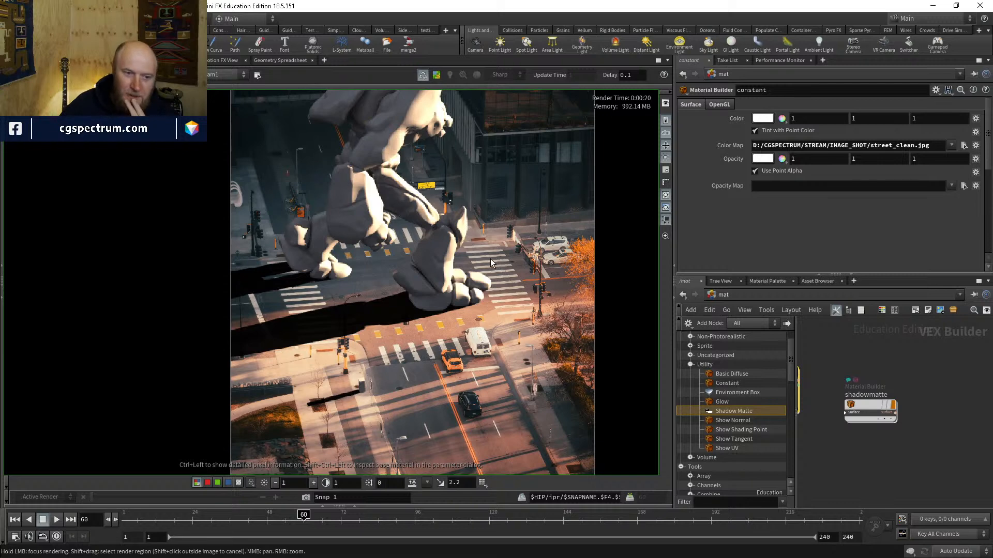
pyautogui.scroll(-1, 490, 258)
pyautogui.scroll(-1, 470, 242)
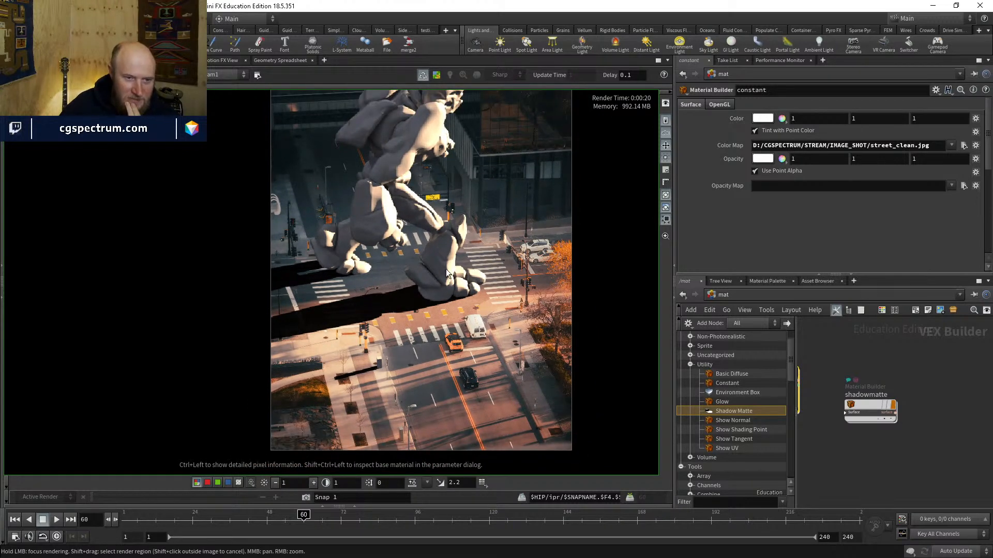
pyautogui.moveTo(440, 273); pyautogui.dragTo(388, 305, button='middle')
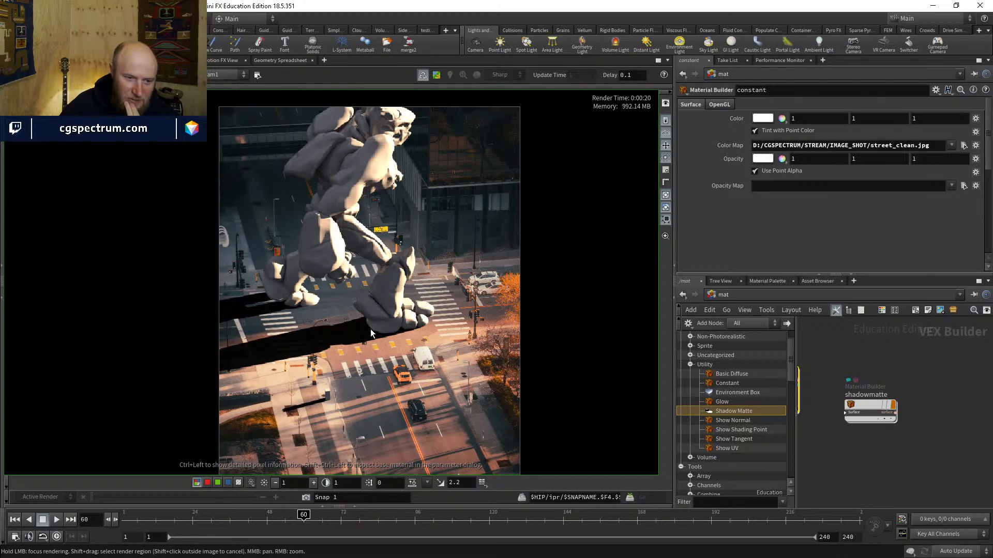
# Step: Compare the composited color image with its alpha channel to judge the shadow's density on the street
pyautogui.press('c')
pyautogui.press('c')
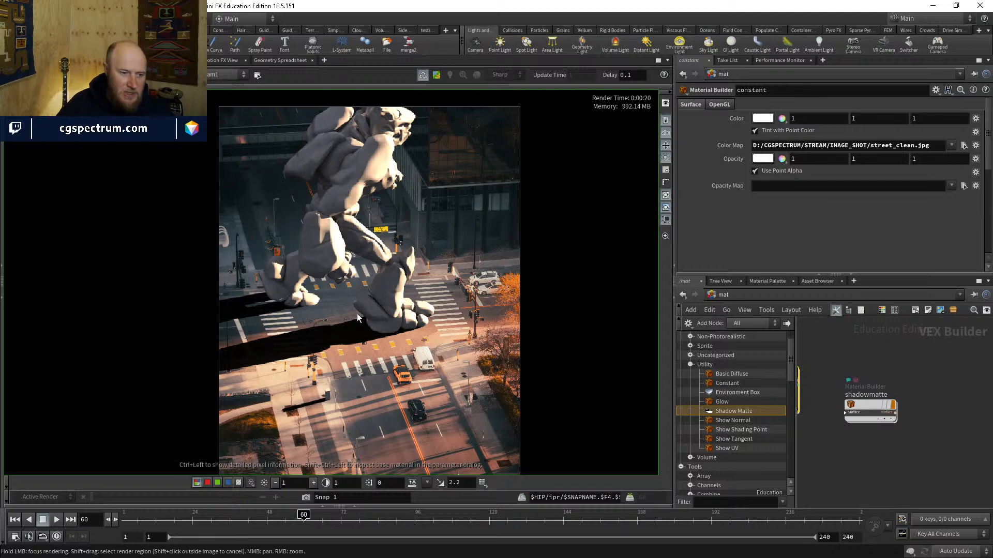
pyautogui.press('c')
pyautogui.press('c')
pyautogui.press('c')
pyautogui.press('c')
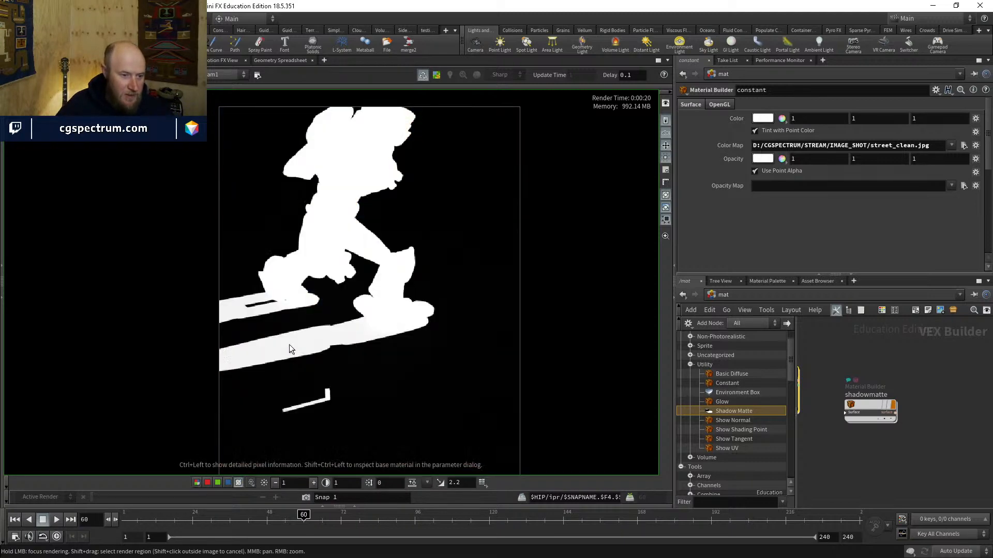
# Step: In the object network, set the spotlight's Shadow Intensity to 0.8
pyautogui.click(736, 294)
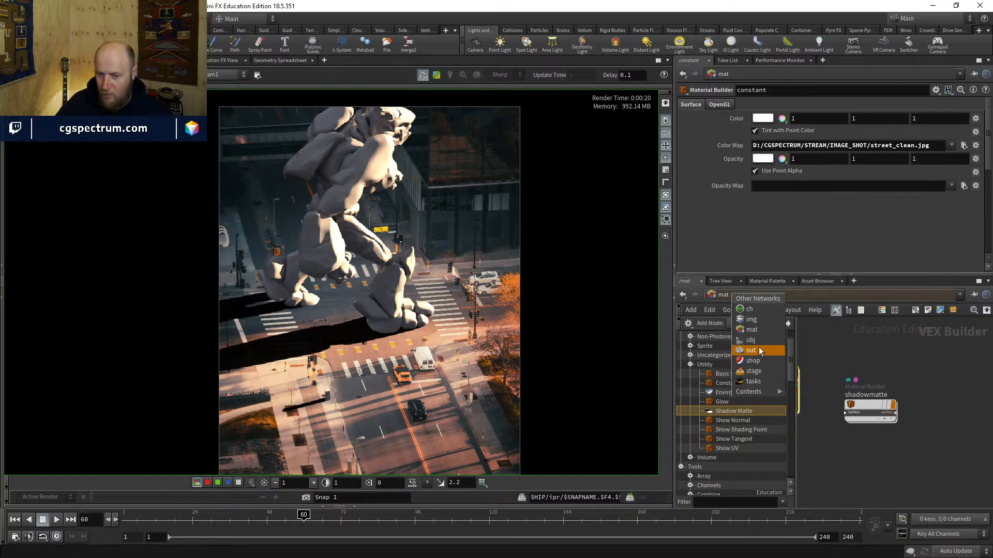
pyautogui.click(761, 353)
pyautogui.click(896, 447)
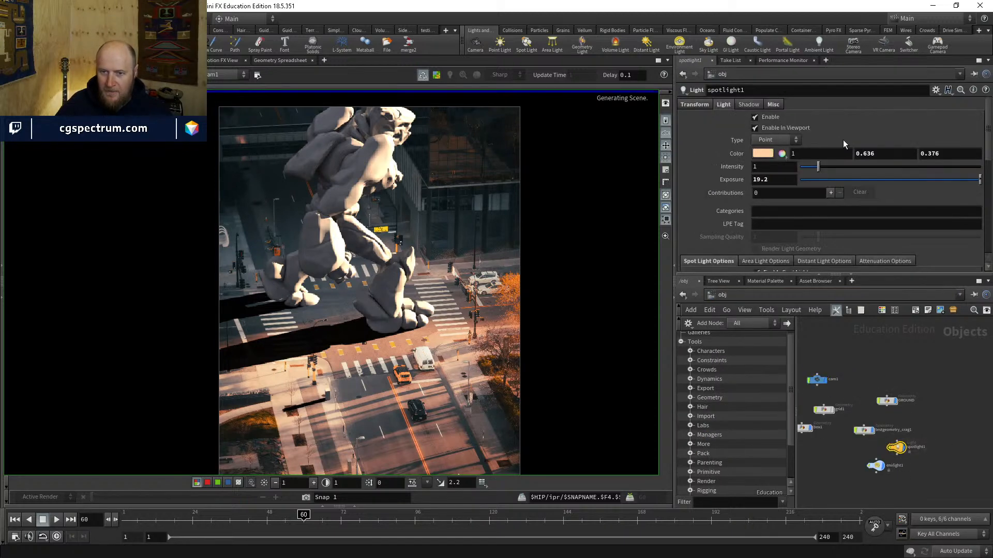
pyautogui.click(748, 104)
pyautogui.click(778, 156)
pyautogui.write('.8')
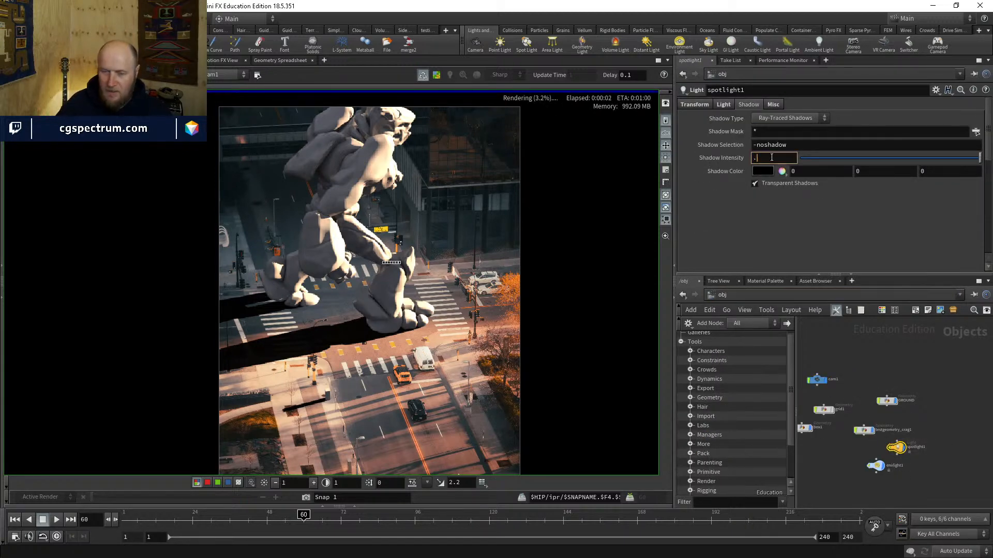
pyautogui.press('Return')
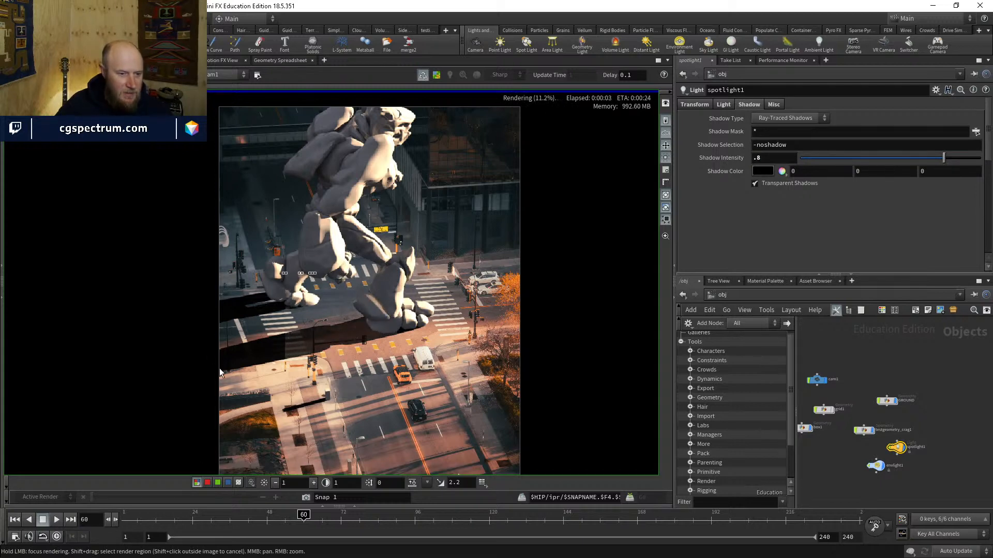
# Step: Compare the crag's lightened shadow with the real shadows around the cars and crosswalk in the plate
pyautogui.scroll(2, 295, 322)
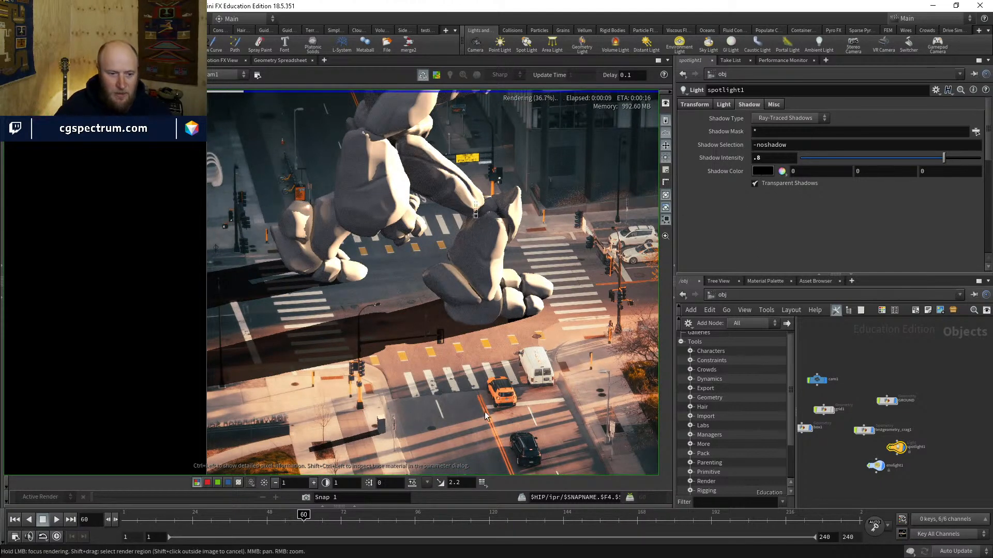
pyautogui.scroll(2, 468, 418)
pyautogui.scroll(5, 468, 418)
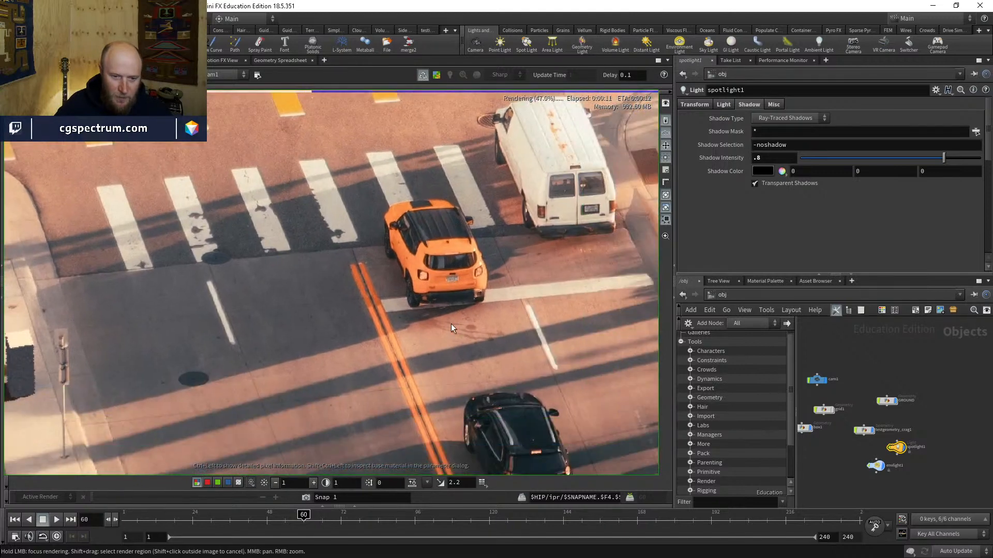
pyautogui.moveTo(553, 339); pyautogui.dragTo(658, 403, button='middle')
pyautogui.scroll(-4, 569, 356)
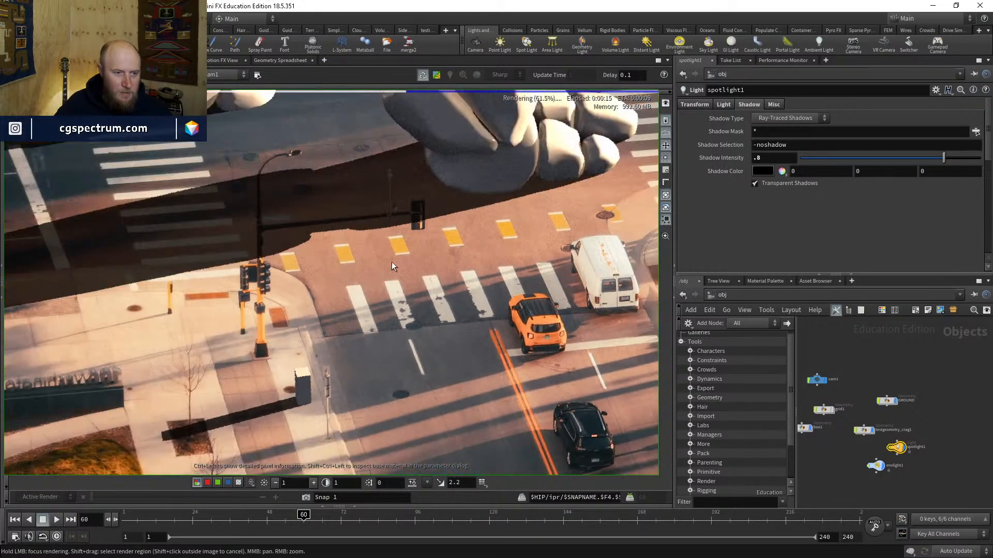
pyautogui.moveTo(410, 290); pyautogui.dragTo(424, 300, button='middle')
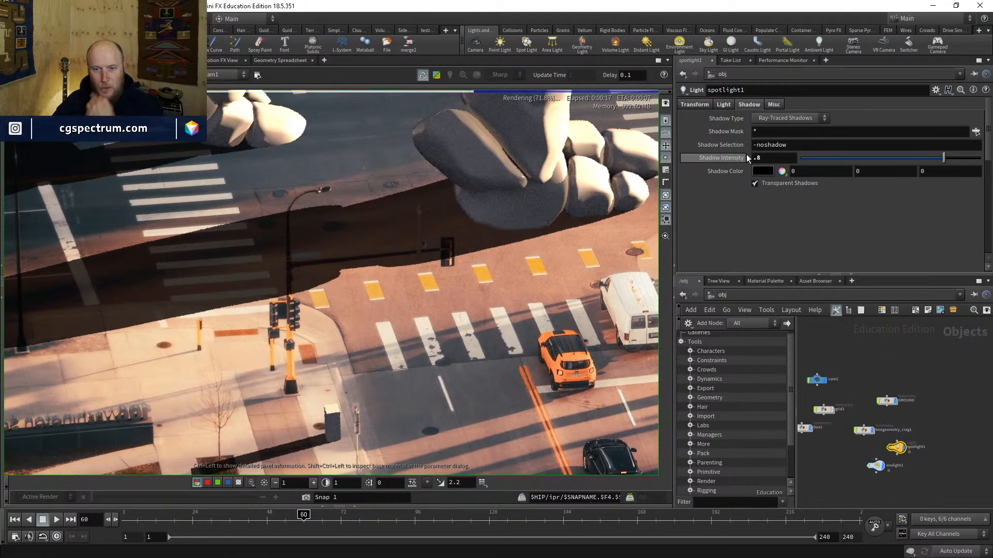
# Step: Try tinting the spotlight's shadow color blue, setting its blue value to 0.1 and then 0.5
pyautogui.click(764, 172)
pyautogui.click(771, 181)
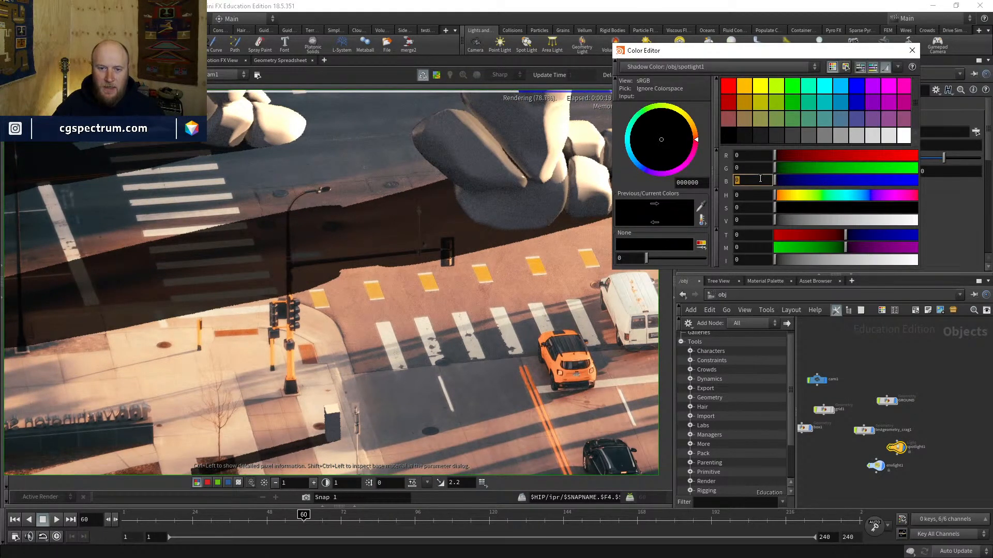
pyautogui.write('.1')
pyautogui.press('Return')
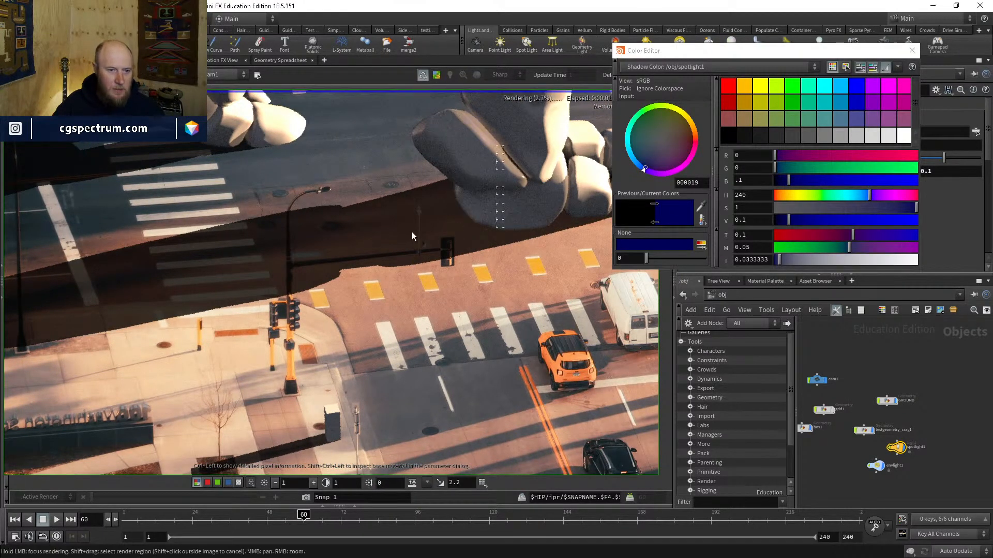
pyautogui.click(756, 181)
pyautogui.write('.5')
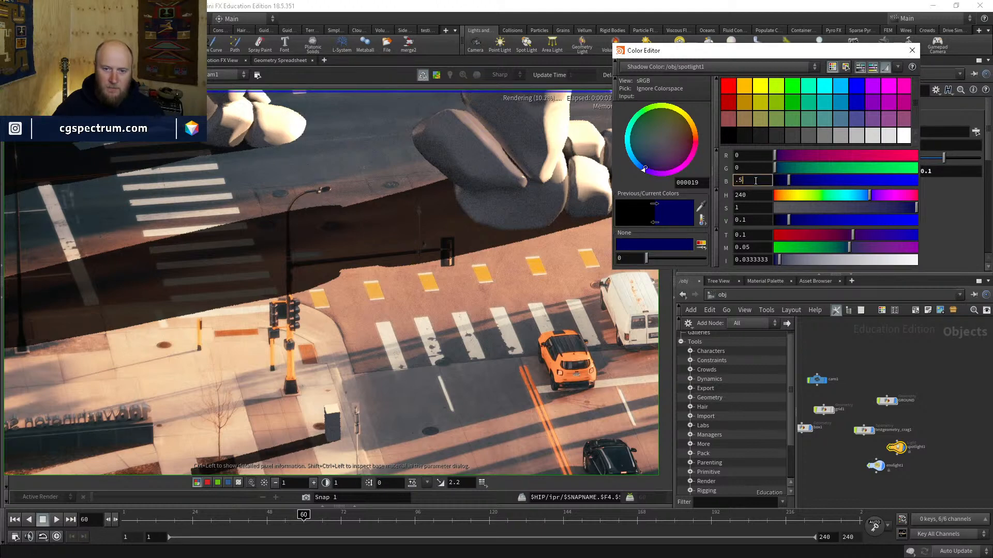
pyautogui.press('Return')
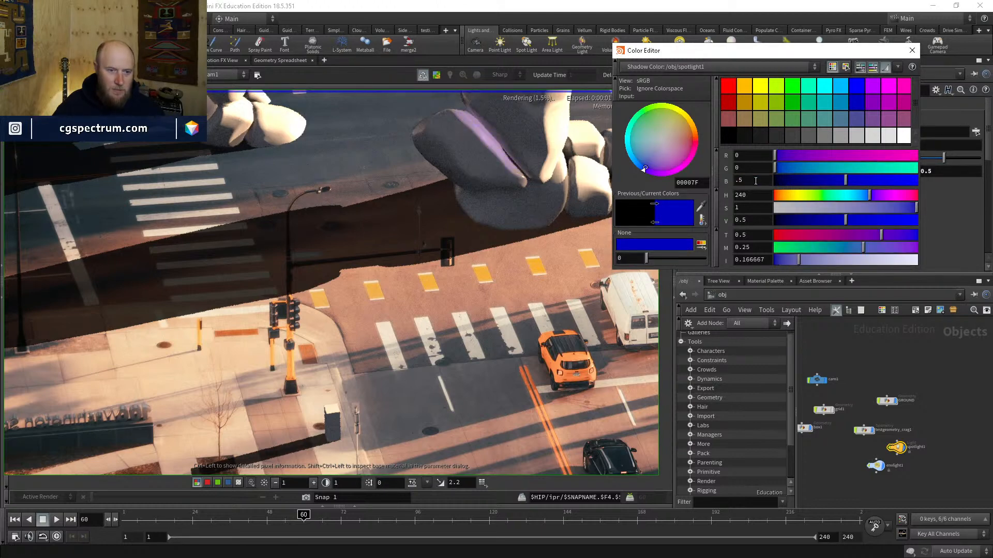
pyautogui.moveTo(466, 209); pyautogui.dragTo(330, 248, button='right')
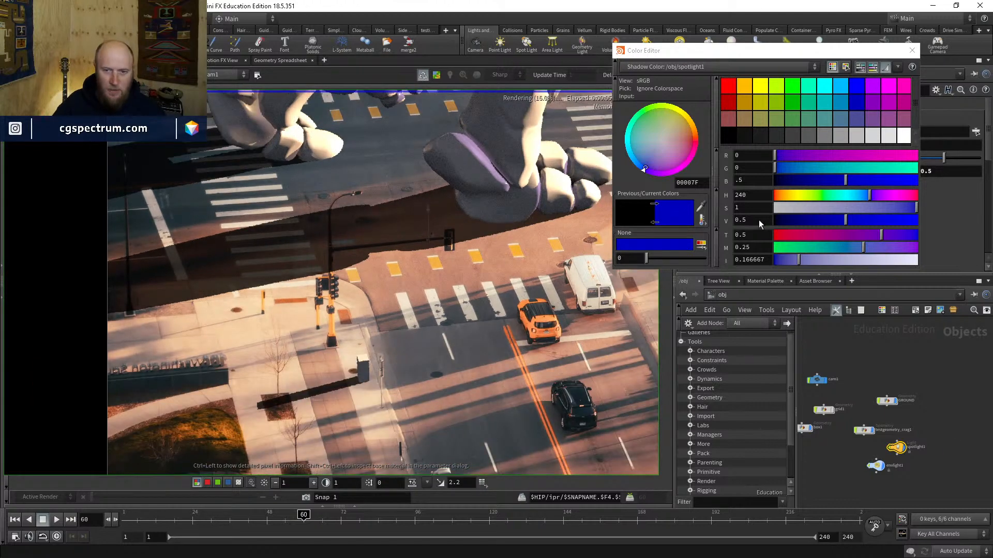
# Step: Reset the blue value of the spotlight's shadow color to 0 and close the color editor
pyautogui.doubleClick(744, 179)
pyautogui.moveTo(488, 149); pyautogui.dragTo(469, 219, button='middle')
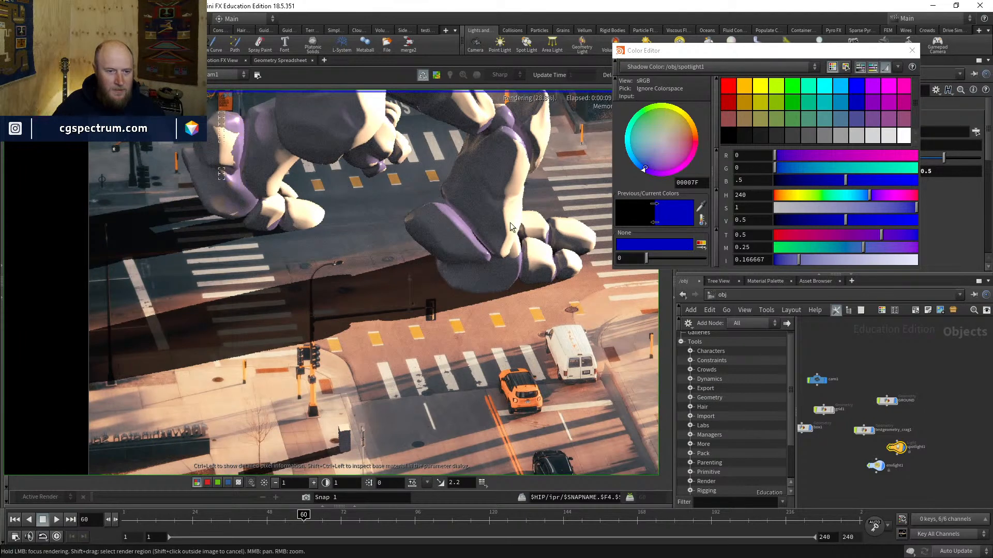
pyautogui.doubleClick(744, 180)
pyautogui.write('0')
pyautogui.press('Return')
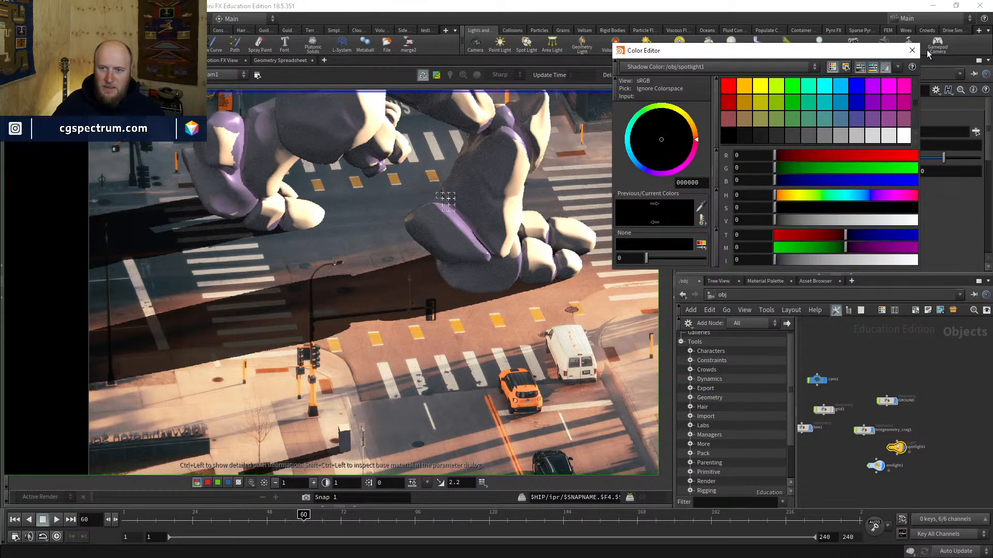
pyautogui.click(912, 51)
# Step: In the material network, show the shadowmatte material's parameters to review its Transparency and Shadow Amount settings
pyautogui.click(736, 297)
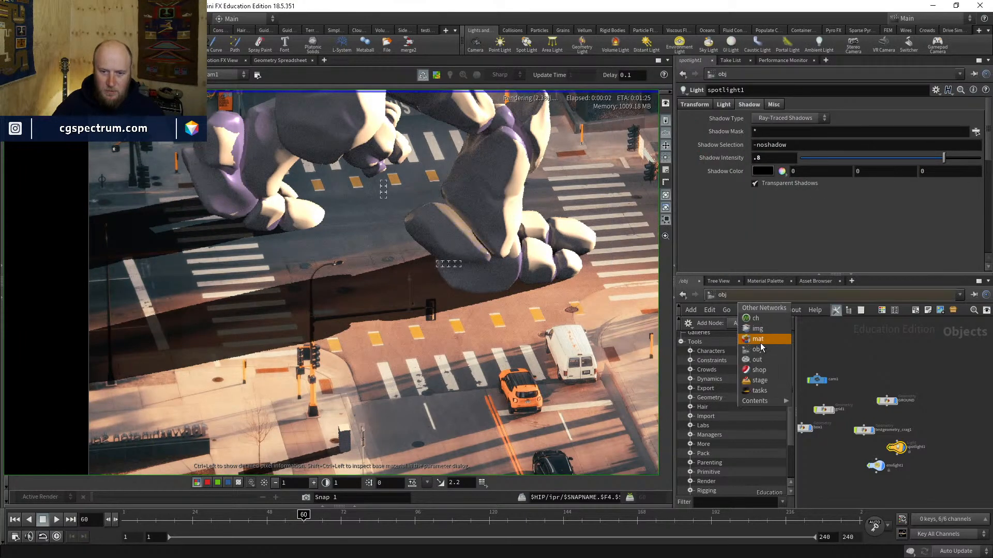
pyautogui.click(761, 348)
pyautogui.click(722, 296)
pyautogui.click(752, 333)
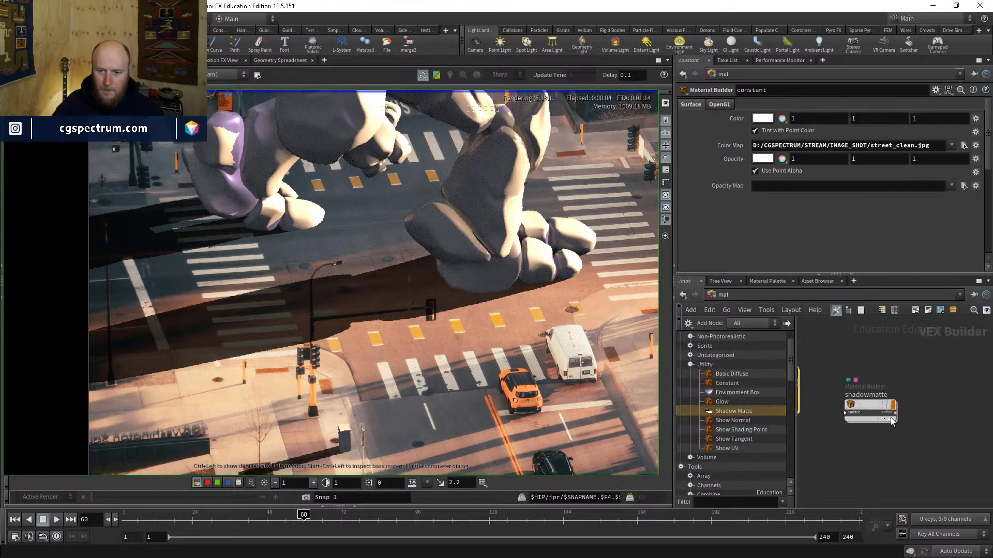
pyautogui.click(879, 416)
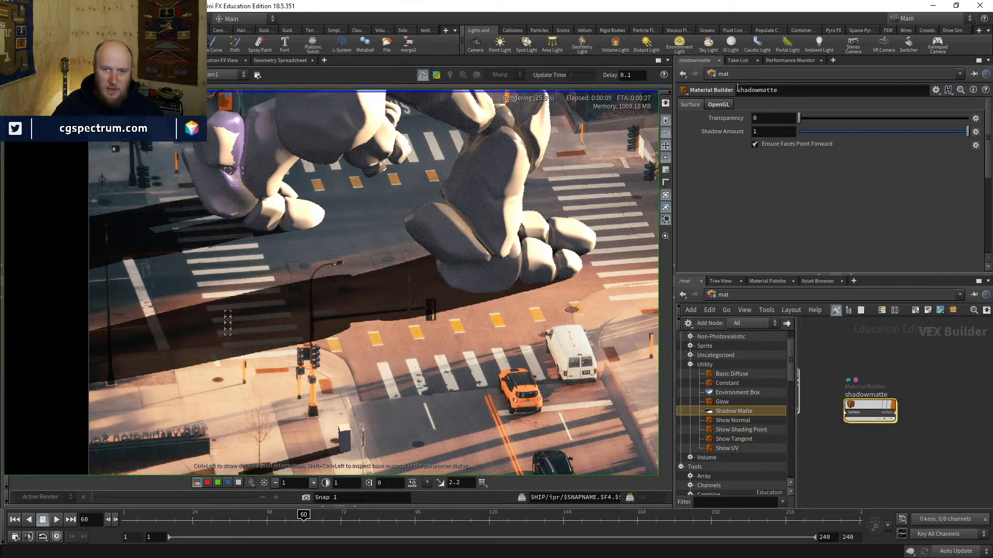
# Step: Compare the render's color image with its alpha channel around the crag's feet and shadows
pyautogui.moveTo(397, 297); pyautogui.dragTo(405, 297, button='middle')
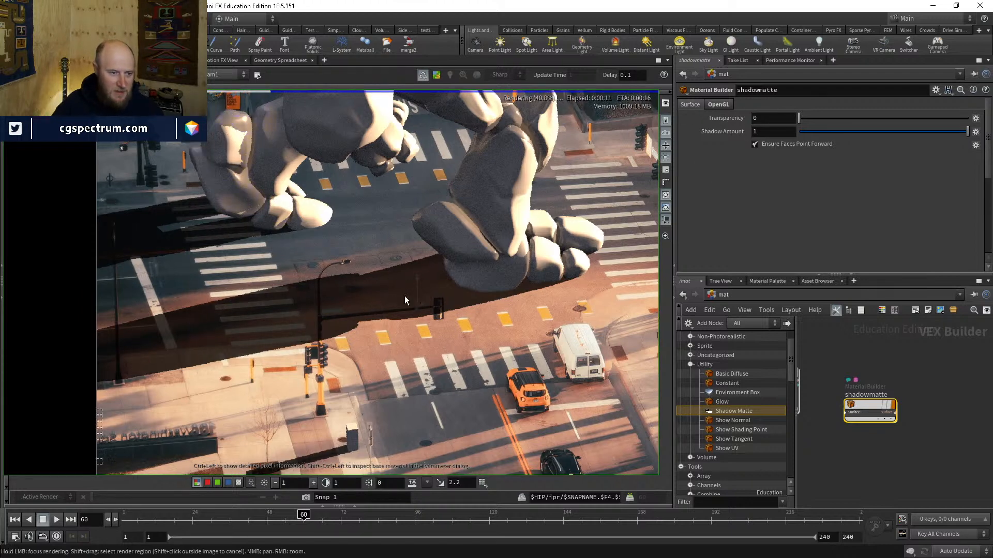
pyautogui.press('a')
pyautogui.press('c')
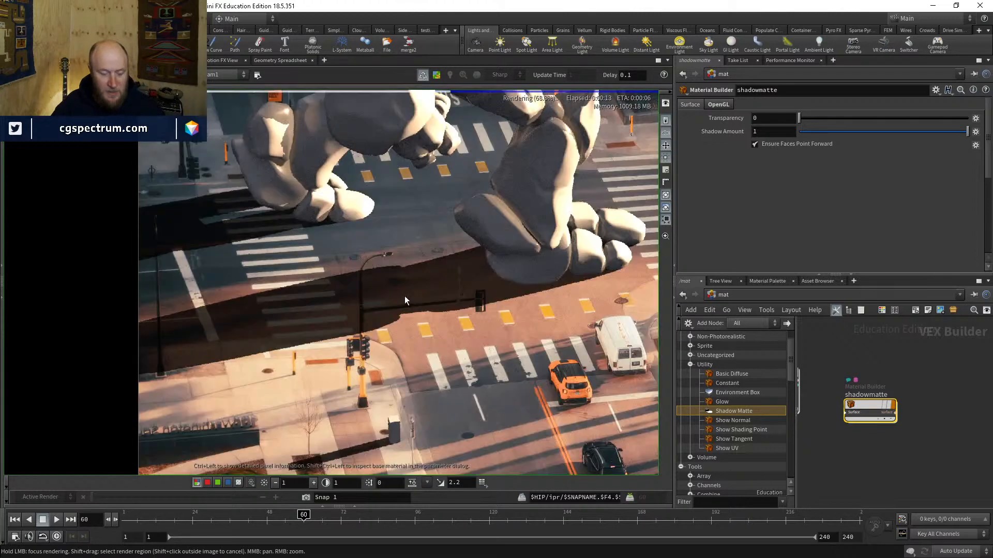
pyautogui.press('a')
pyautogui.press('c')
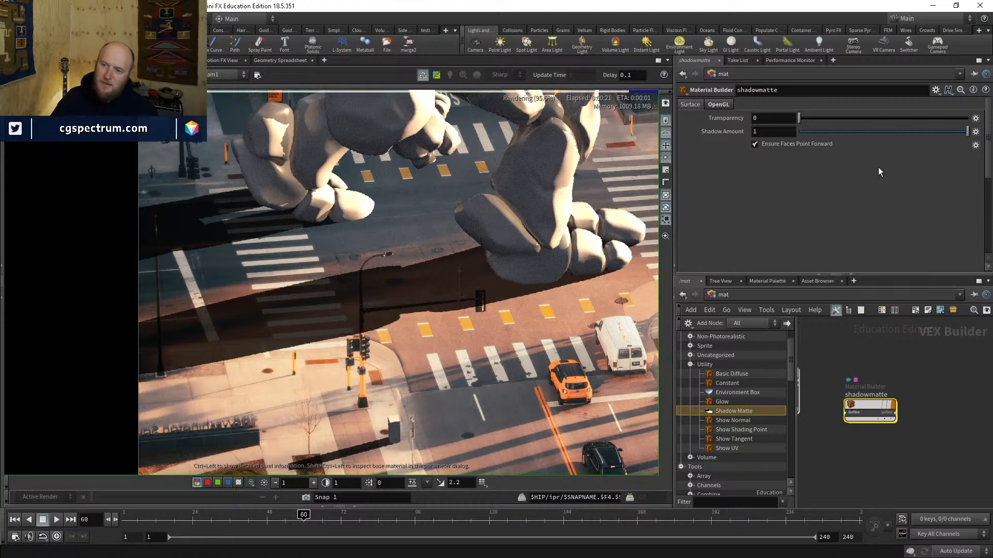
# Step: Return to the object network and set the spotlight's Shadow Intensity to 1
pyautogui.click(761, 295)
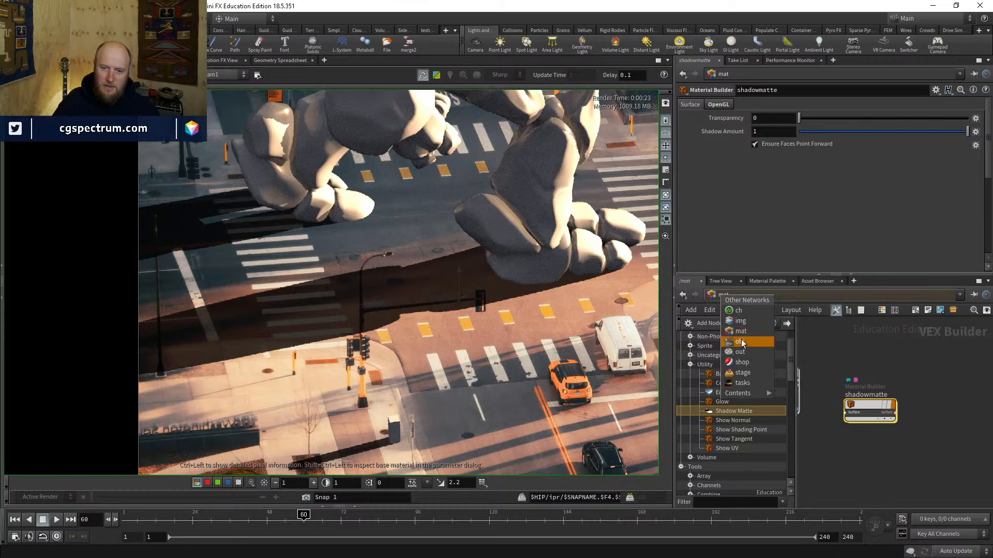
pyautogui.click(767, 334)
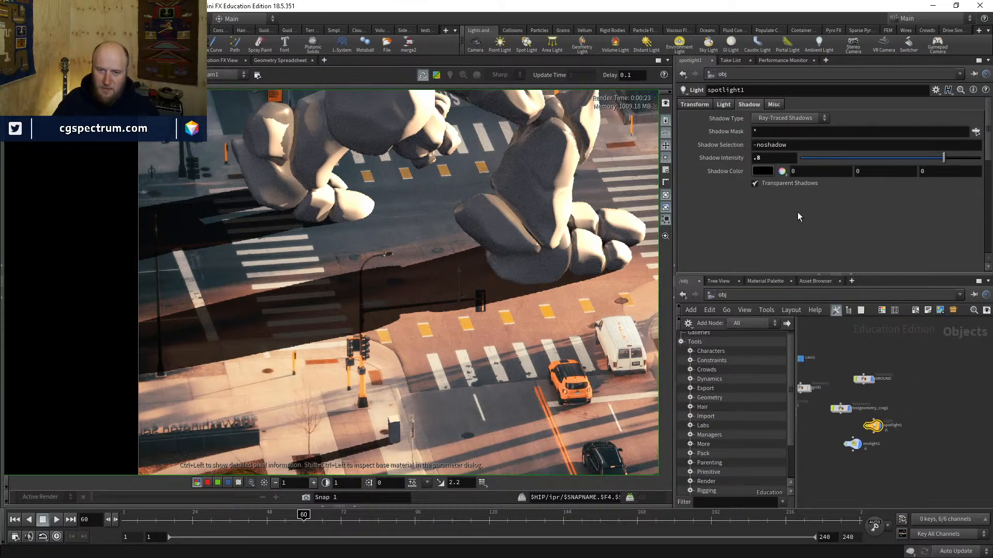
pyautogui.doubleClick(774, 159)
pyautogui.write('1')
pyautogui.press('Return')
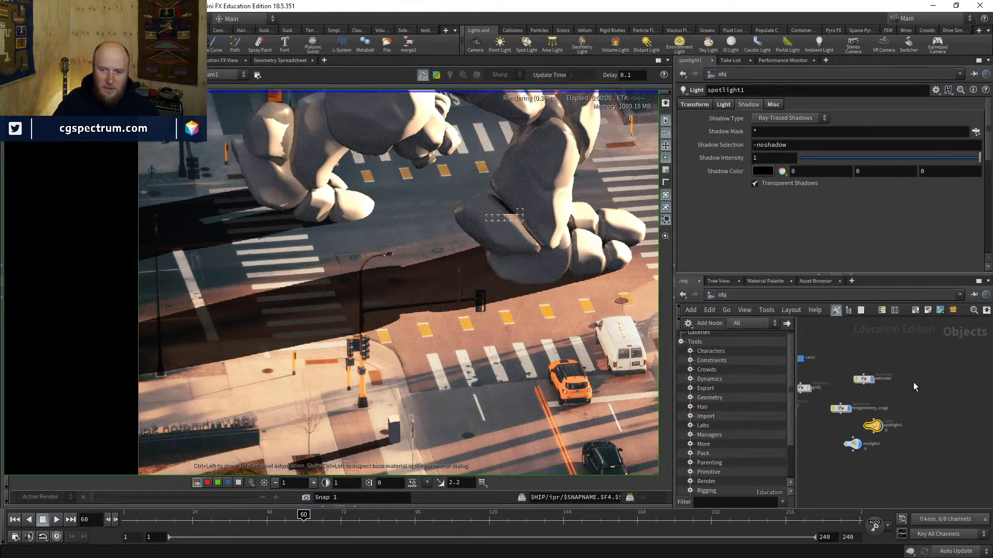
pyautogui.click(914, 384)
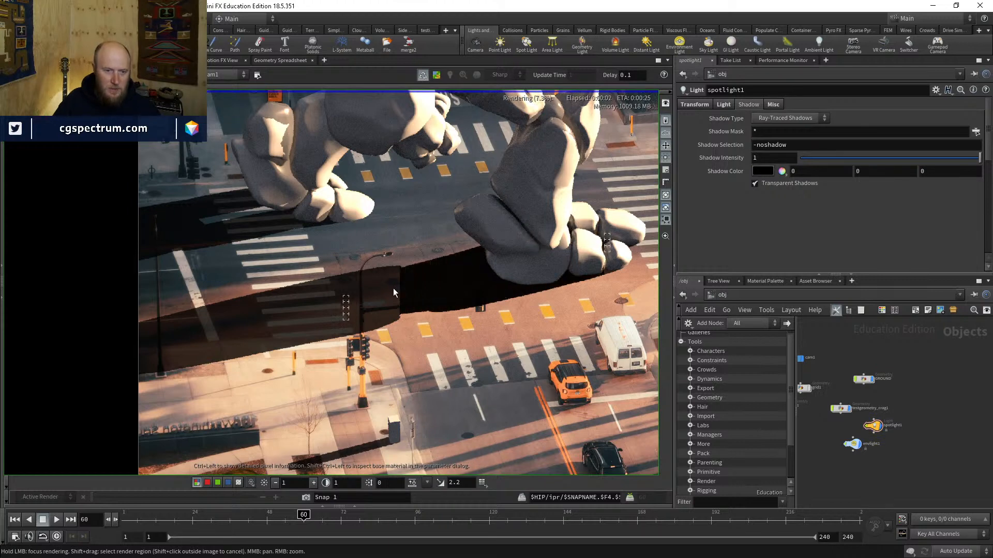
# Step: Examine the whole crag and its full-strength shadows over the street plate, comparing the color image with the alpha channel
pyautogui.scroll(-4, 309, 308)
pyautogui.moveTo(406, 265); pyautogui.dragTo(383, 309, button='middle')
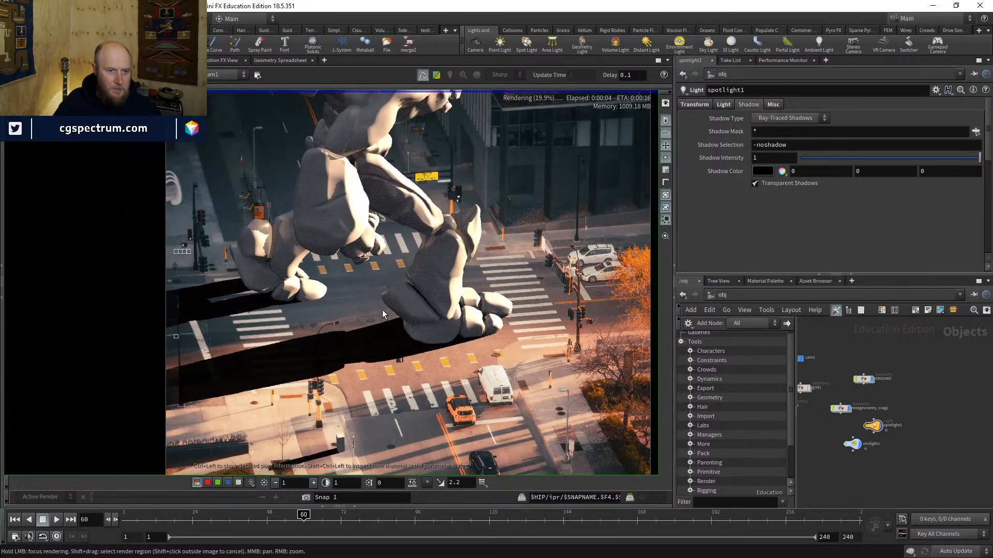
pyautogui.scroll(-3, 383, 309)
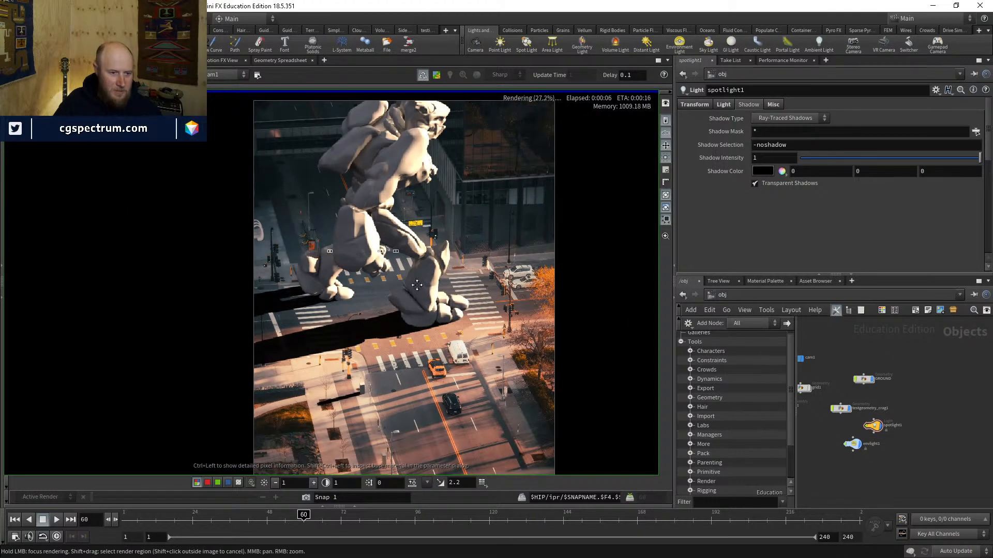
pyautogui.scroll(-2, 409, 310)
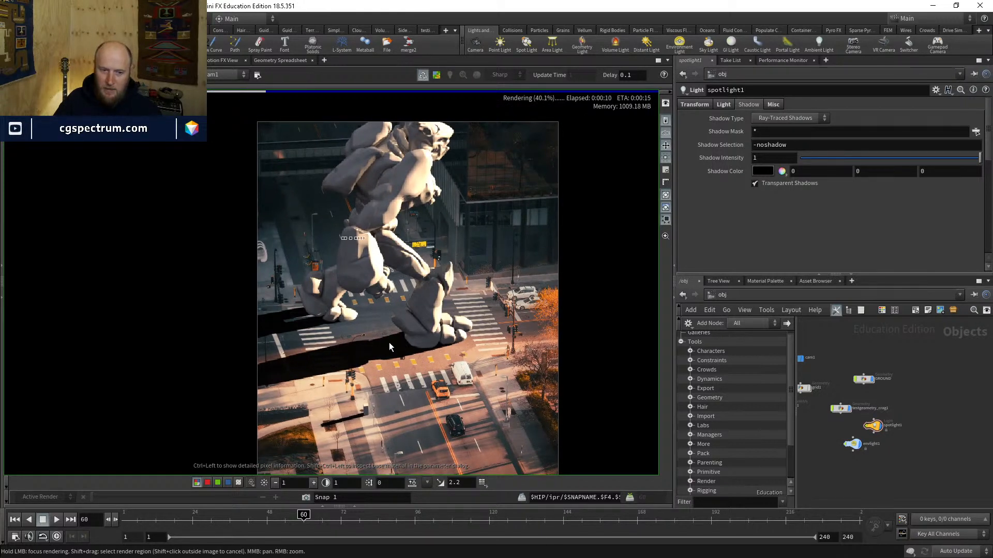
pyautogui.press('a')
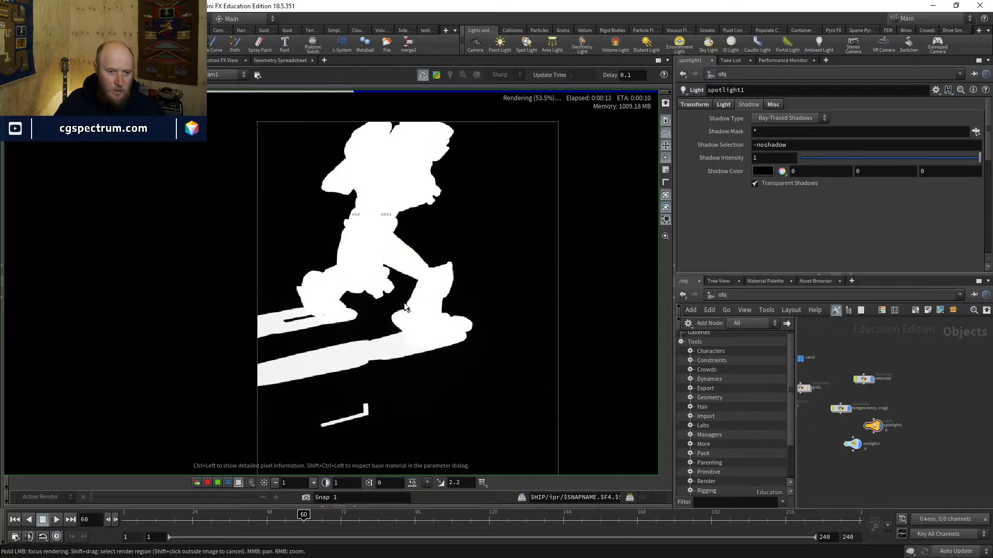
pyautogui.press('c')
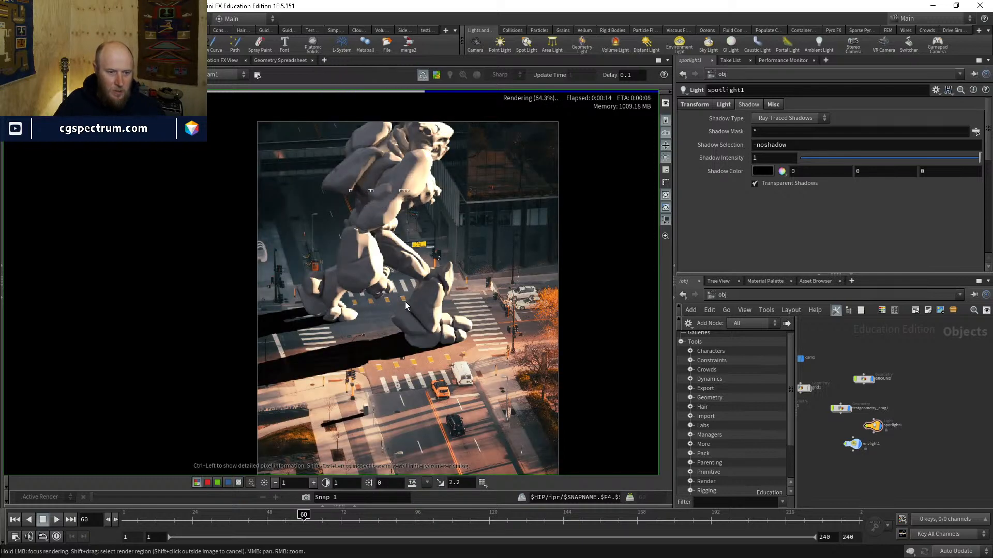
pyautogui.press('a')
pyautogui.press('c')
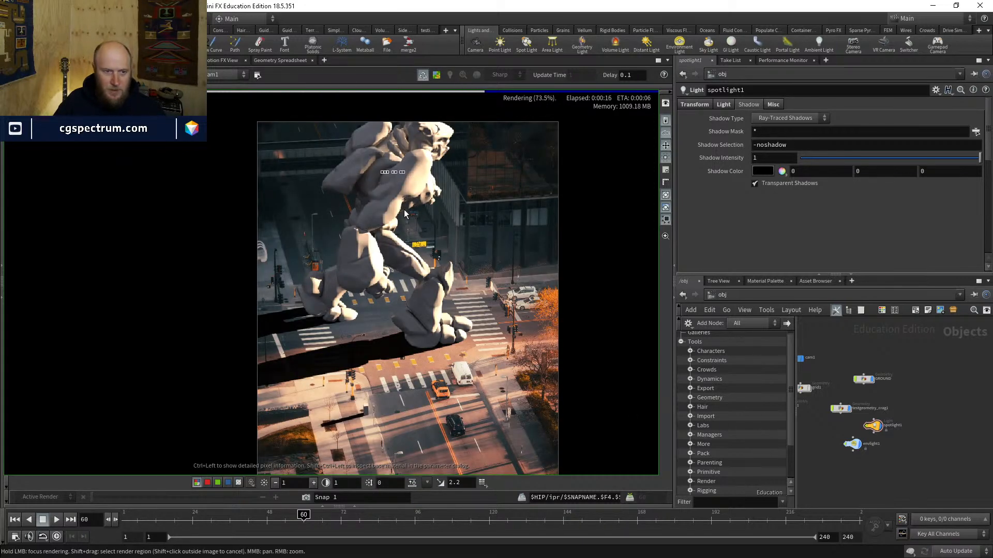
pyautogui.moveTo(355, 155); pyautogui.dragTo(371, 176, button='middle')
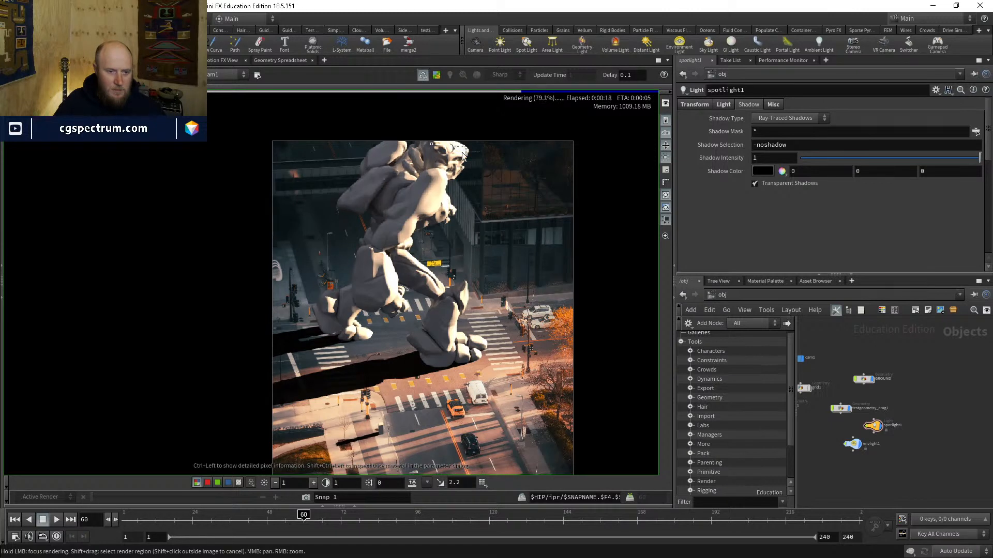
pyautogui.scroll(5, 892, 439)
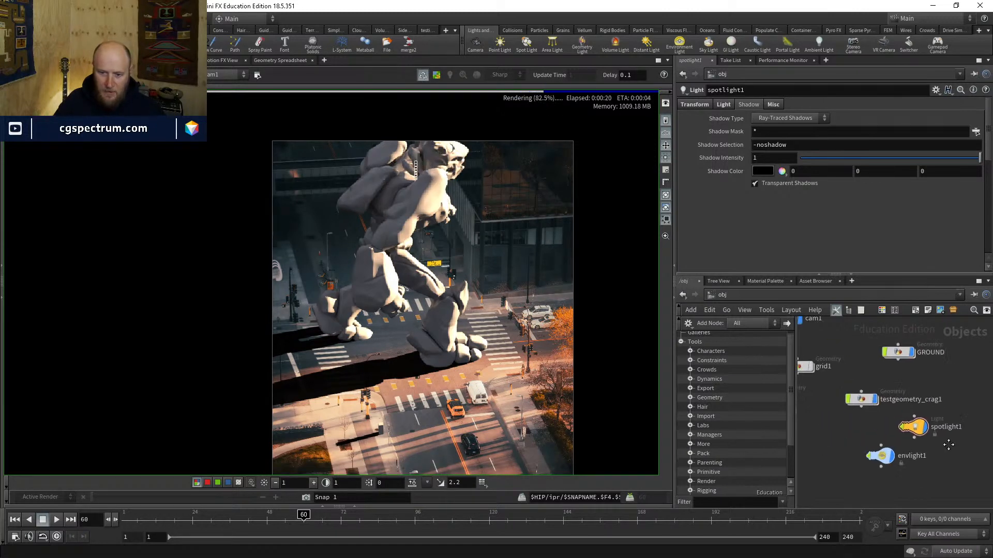
pyautogui.moveTo(981, 414); pyautogui.dragTo(992, 414, button='middle')
pyautogui.click(855, 410)
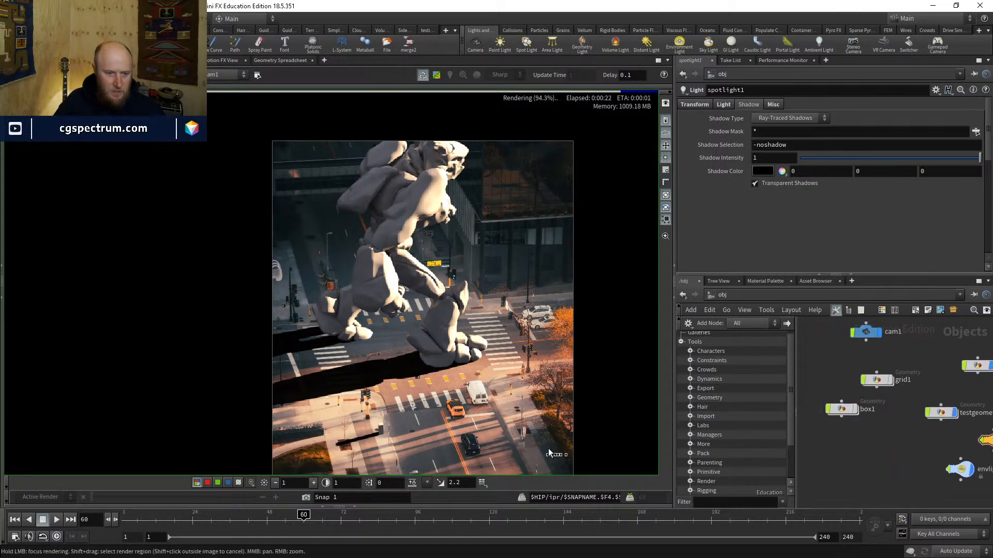
pyautogui.scroll(2, 432, 357)
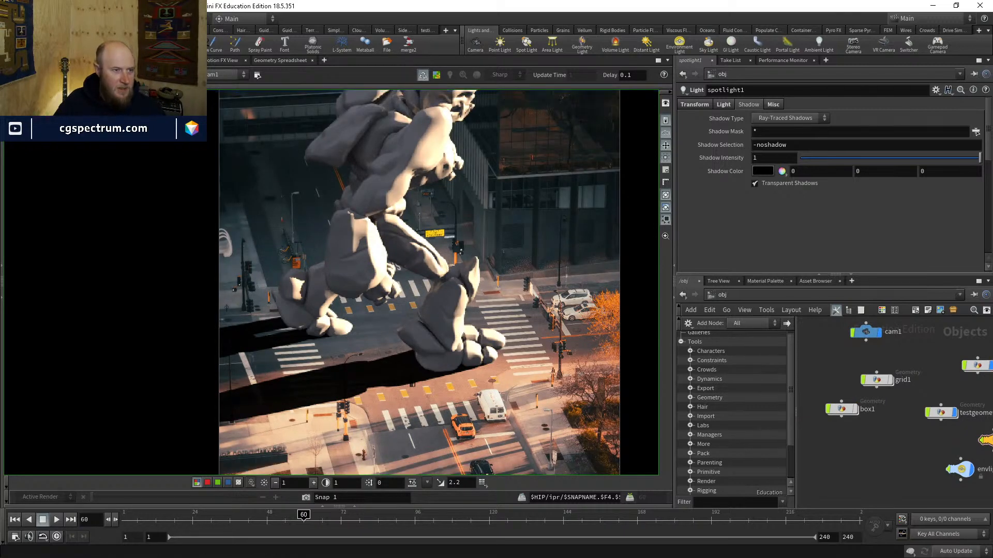
pyautogui.moveTo(981, 367); pyautogui.dragTo(892, 367, button='middle')
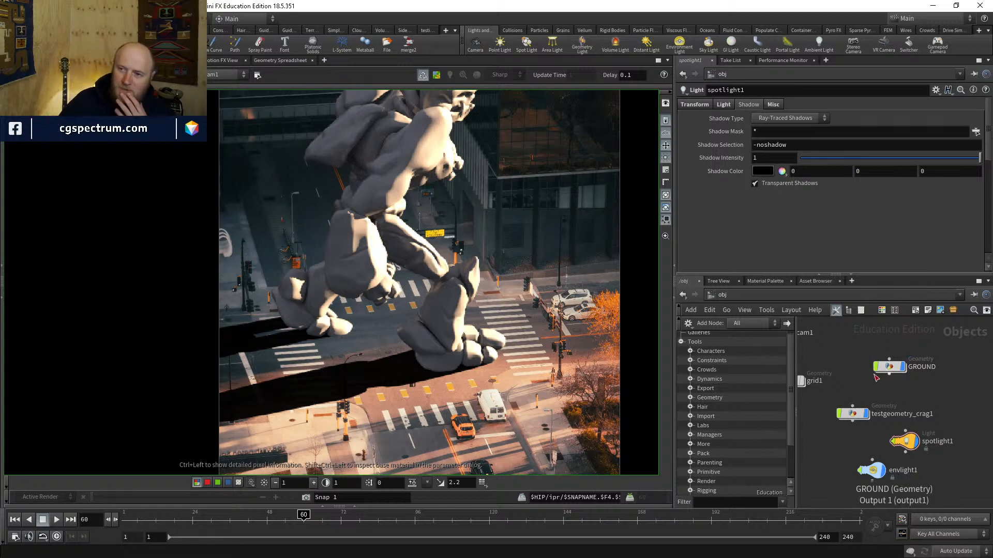
pyautogui.scroll(-3, 842, 361)
pyautogui.moveTo(849, 344); pyautogui.dragTo(835, 361, button='middle')
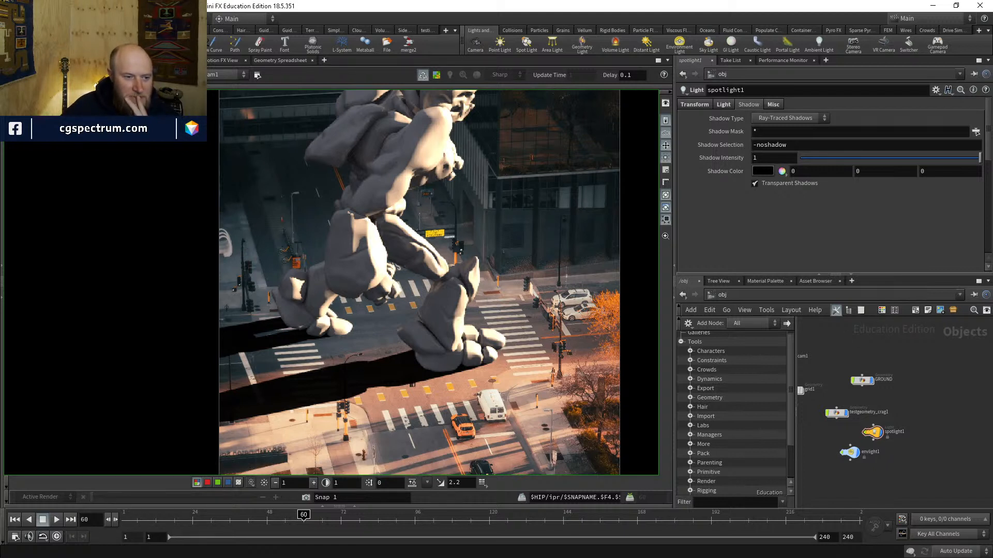
# Step: Show the camera's scene view with plain lighting instead of shadowed lighting, keeping it as a single full-height viewport
pyautogui.click(21, 60)
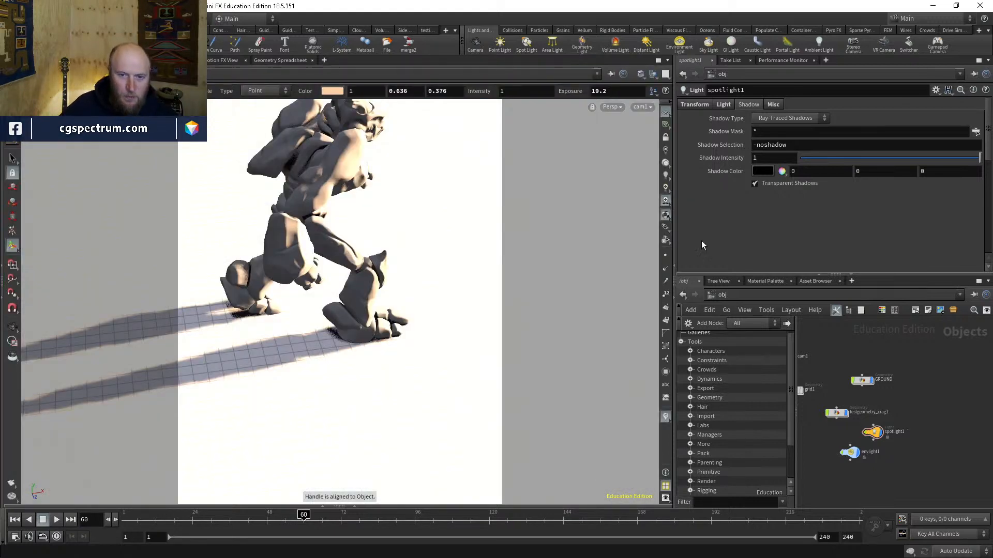
pyautogui.click(665, 165)
pyautogui.click(667, 218)
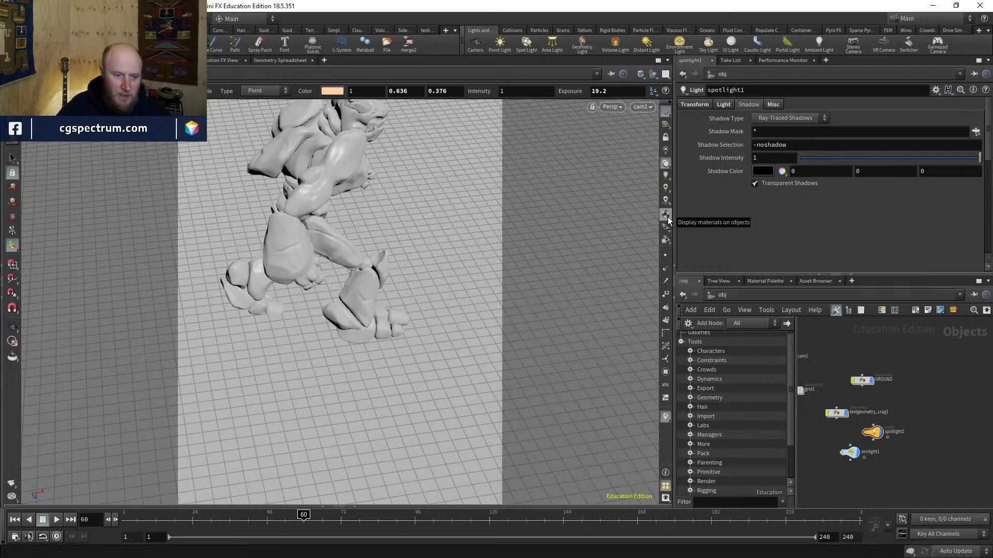
pyautogui.click(355, 507)
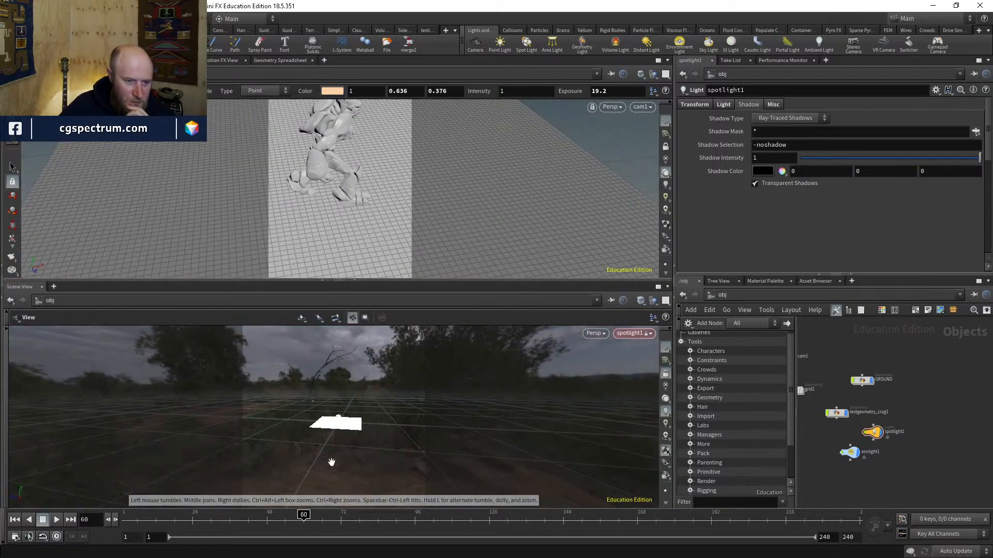
pyautogui.click(41, 286)
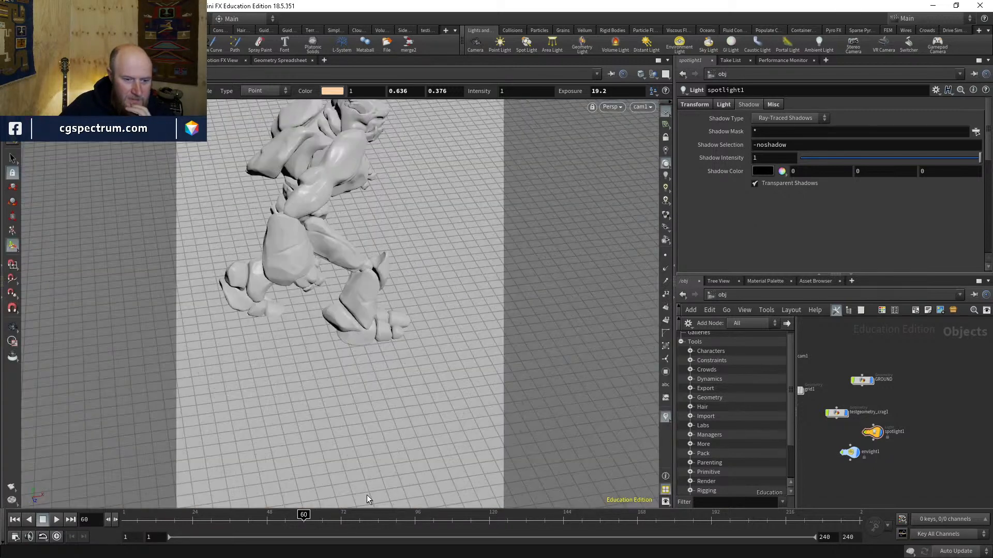
pyautogui.press('h')
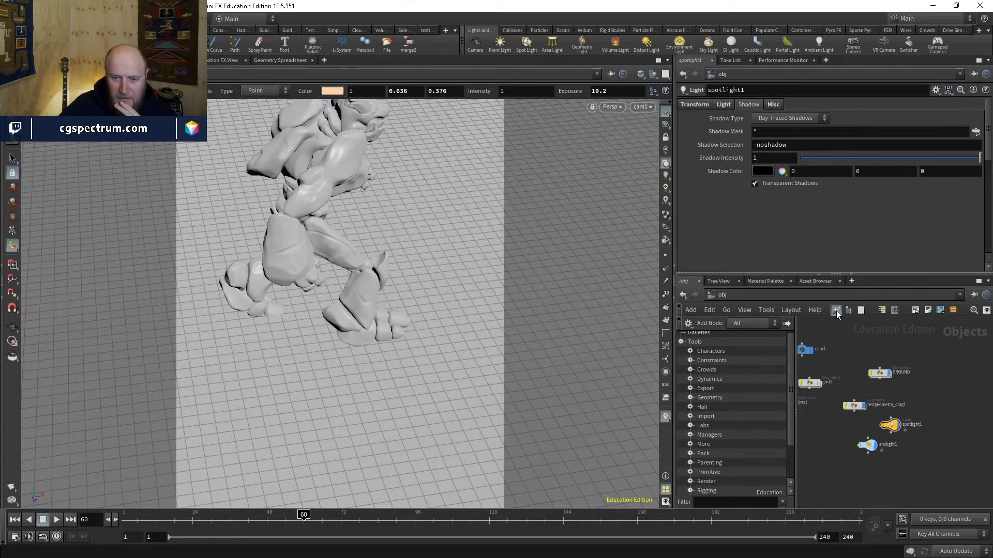
# Step: Open the GROUND object's geometry network and display the uvquickshade1 node with the street photo textured on the ground
pyautogui.click(836, 312)
pyautogui.scroll(4, 842, 362)
pyautogui.click(806, 396)
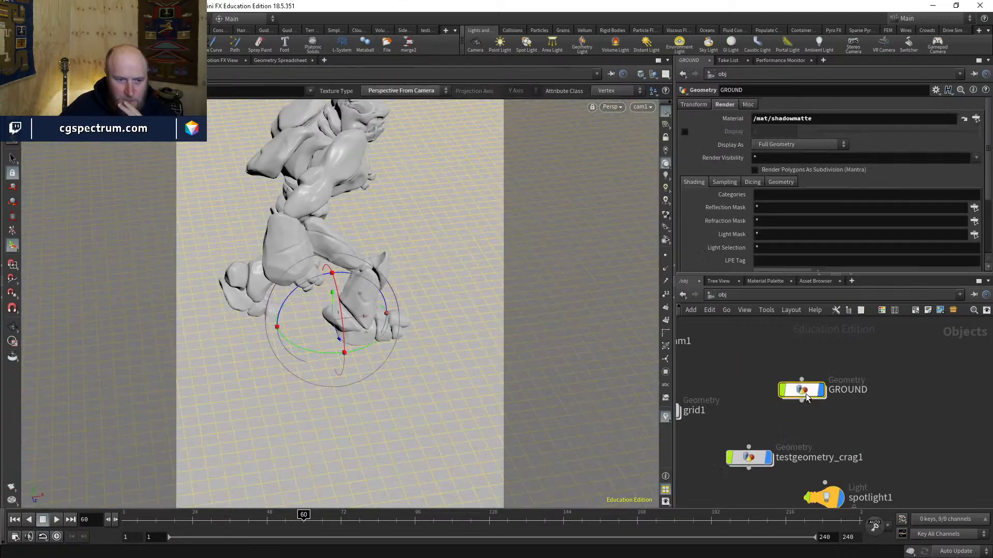
pyautogui.doubleClick(805, 393)
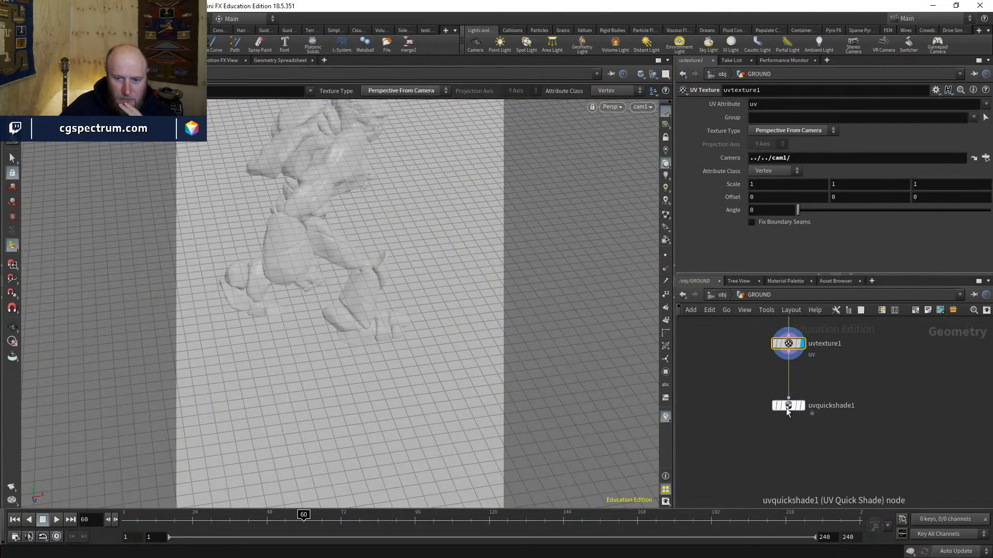
pyautogui.click(801, 409)
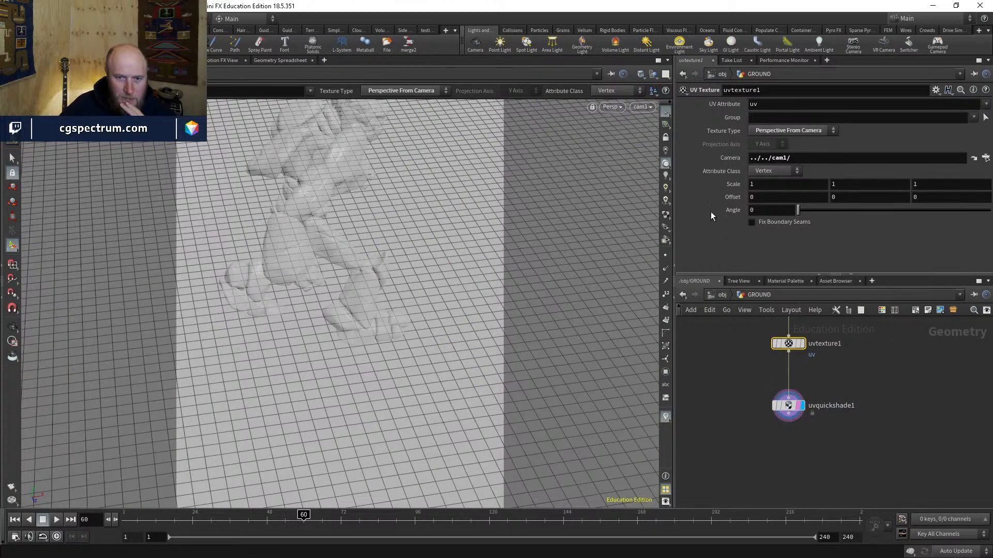
pyautogui.click(666, 215)
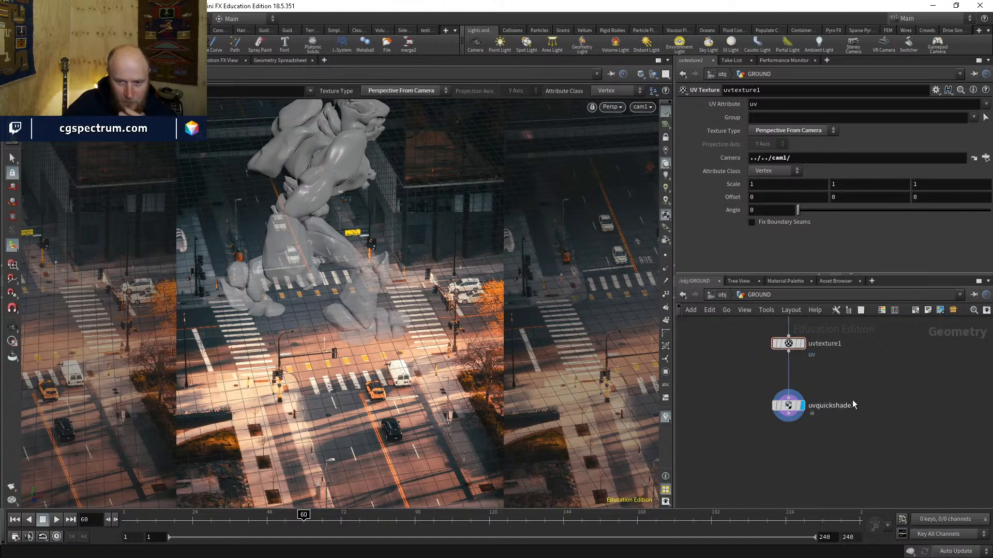
# Step: Select a rectangular outline of ground faces enclosing the street crossing around the crag's feet
pyautogui.press('h')
pyautogui.press('s')
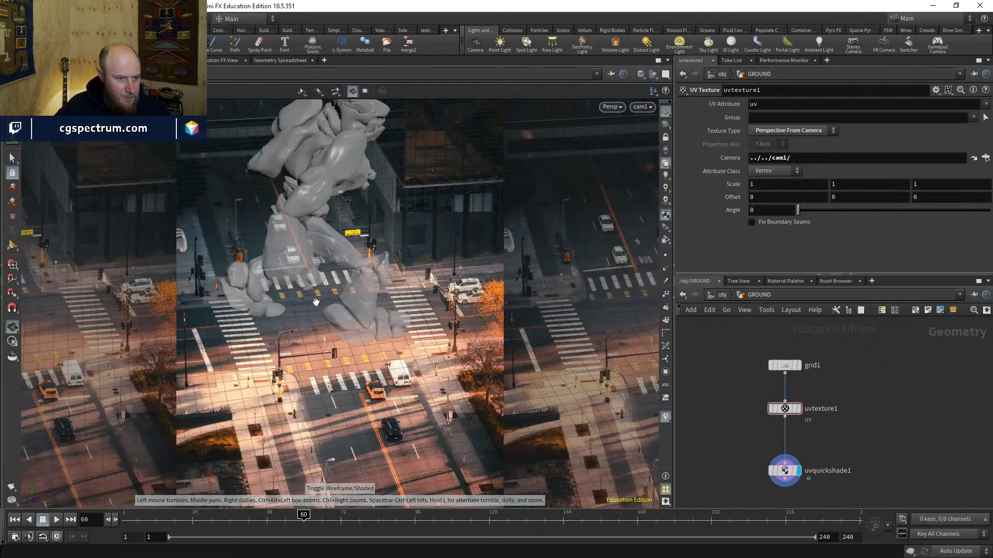
pyautogui.hotkey('space', 'w')
pyautogui.hotkey('space', 'w')
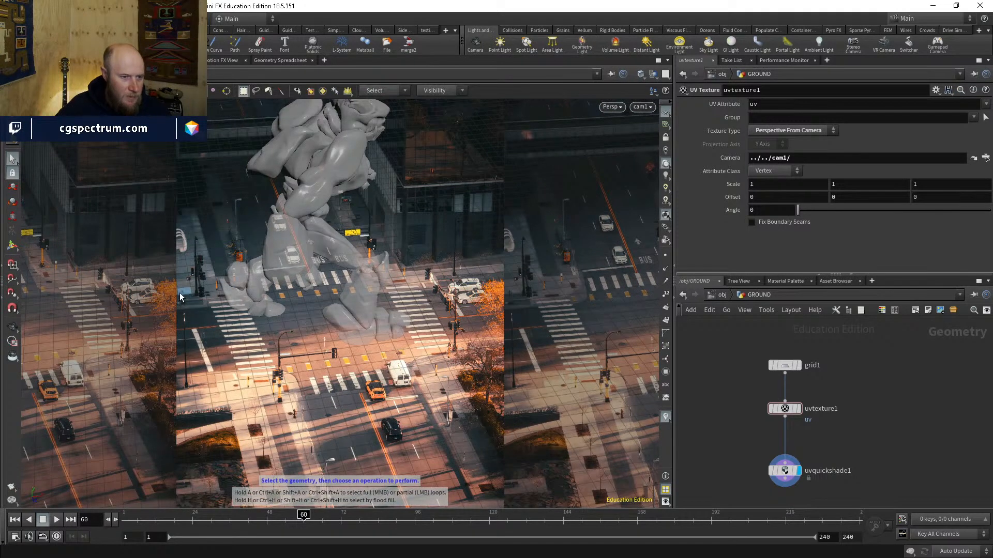
pyautogui.press('a')
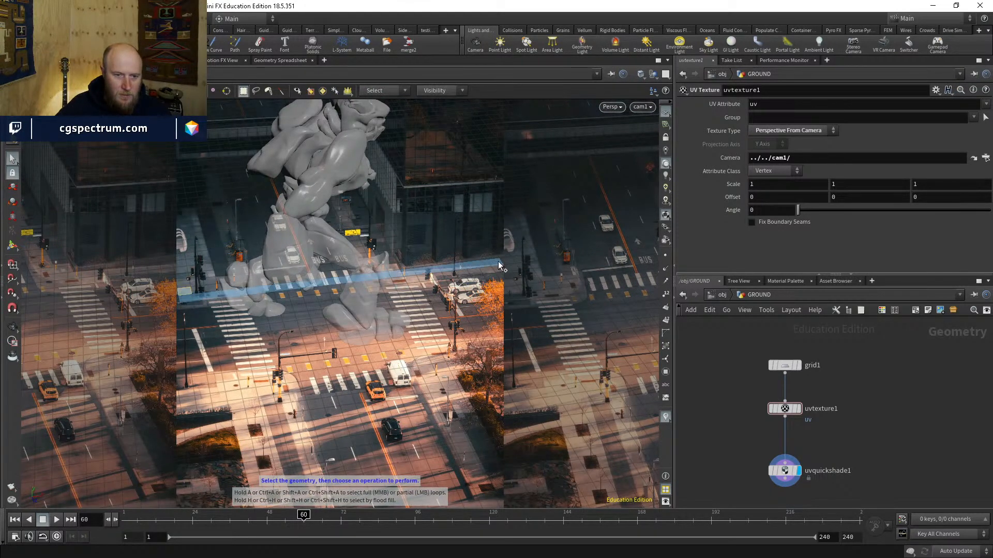
pyautogui.click(502, 261)
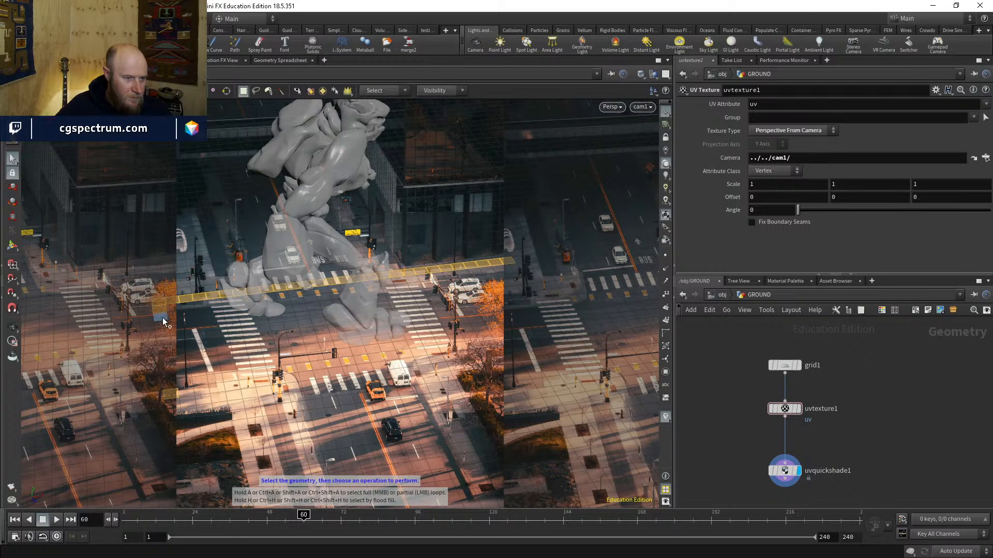
pyautogui.keyDown('shift'); pyautogui.moveTo(163, 321); pyautogui.dragTo(171, 395); pyautogui.keyUp('shift')
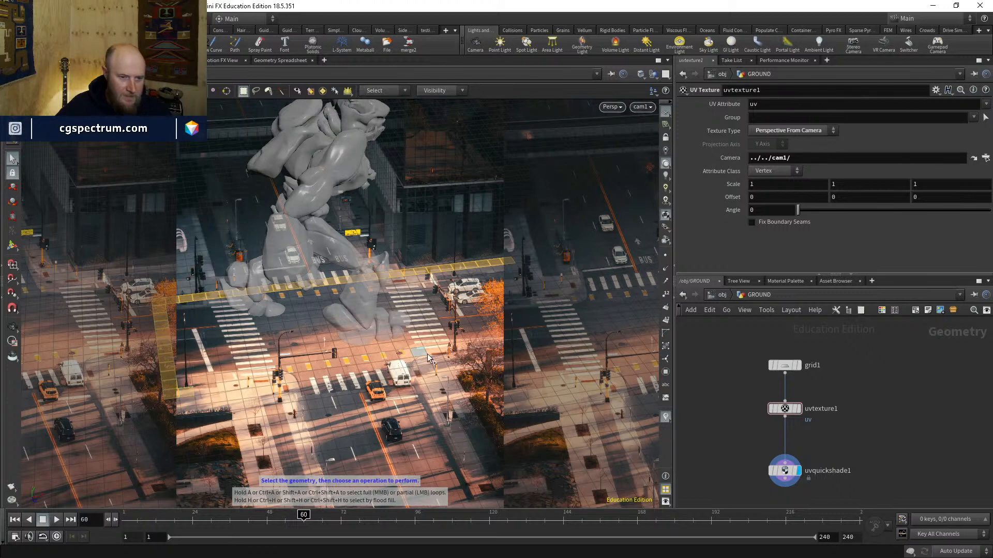
pyautogui.keyDown('shift'); pyautogui.click(541, 346); pyautogui.keyUp('shift')
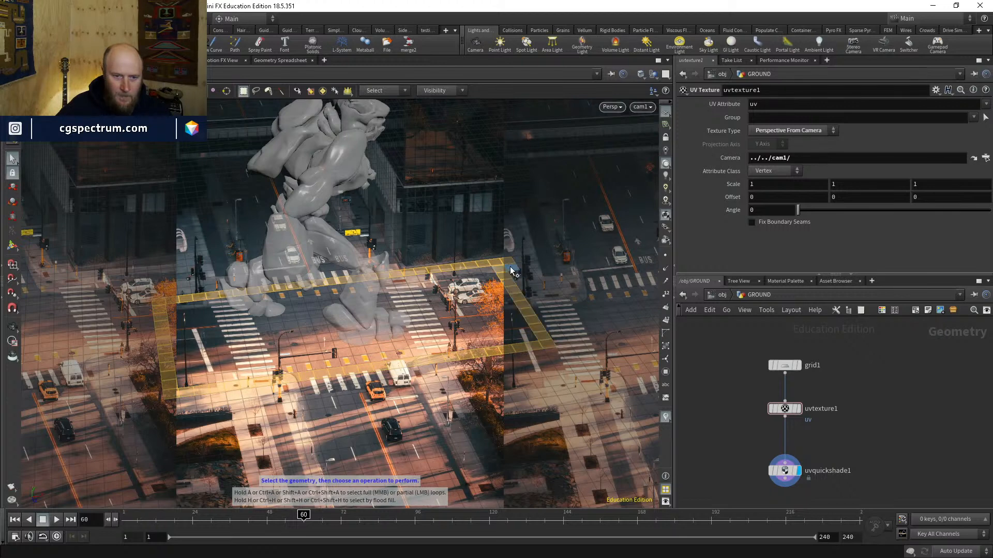
# Step: Add the ground faces inside the rectangular outline row by row until the whole crossing area is selected
pyautogui.keyDown('shift'); pyautogui.click(552, 339); pyautogui.keyUp('shift')
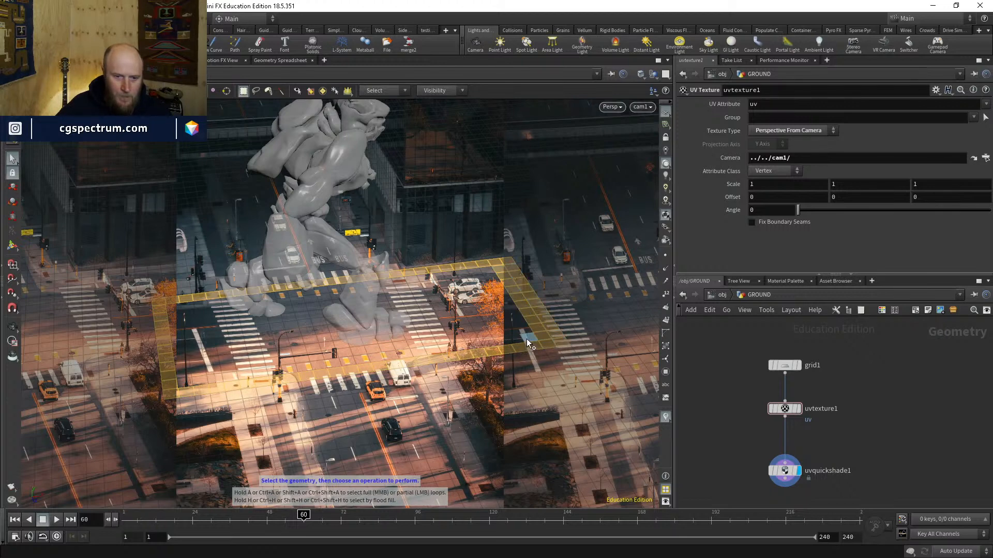
pyautogui.keyDown('shift'); pyautogui.click(172, 309); pyautogui.keyUp('shift')
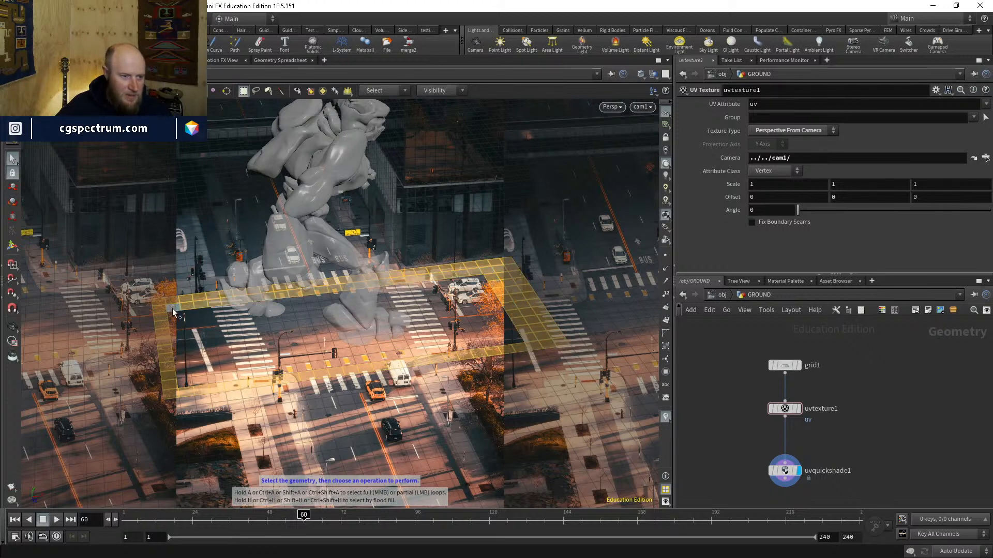
pyautogui.keyDown('shift'); pyautogui.click(183, 380); pyautogui.keyUp('shift')
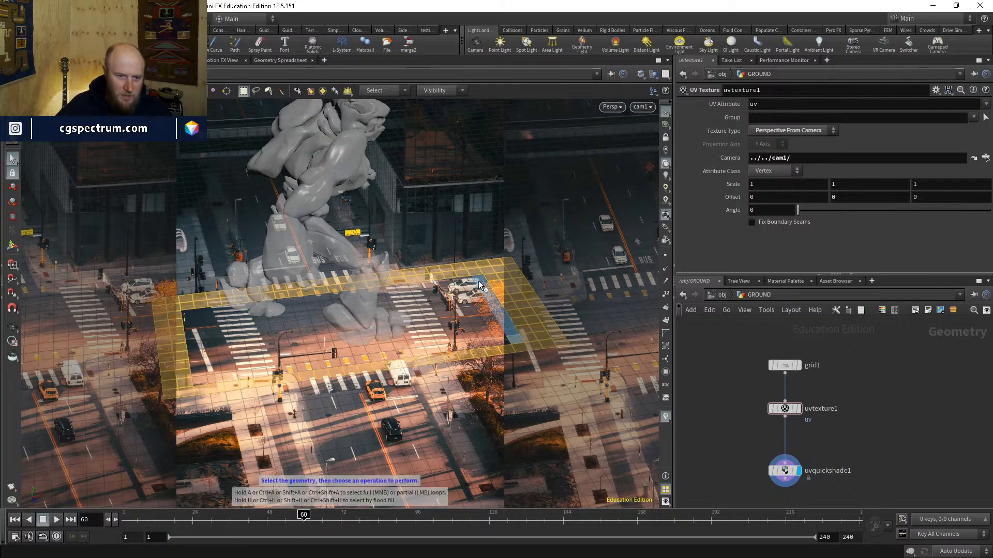
pyautogui.keyDown('shift'); pyautogui.click(191, 315); pyautogui.keyUp('shift')
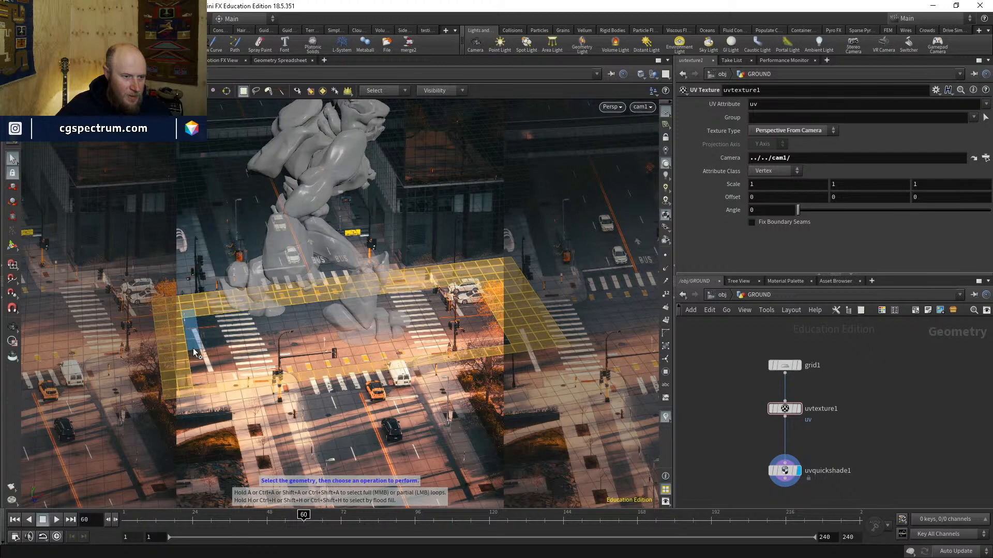
pyautogui.keyDown('shift'); pyautogui.click(199, 378); pyautogui.keyUp('shift')
pyautogui.keyDown('shift'); pyautogui.click(499, 343); pyautogui.keyUp('shift')
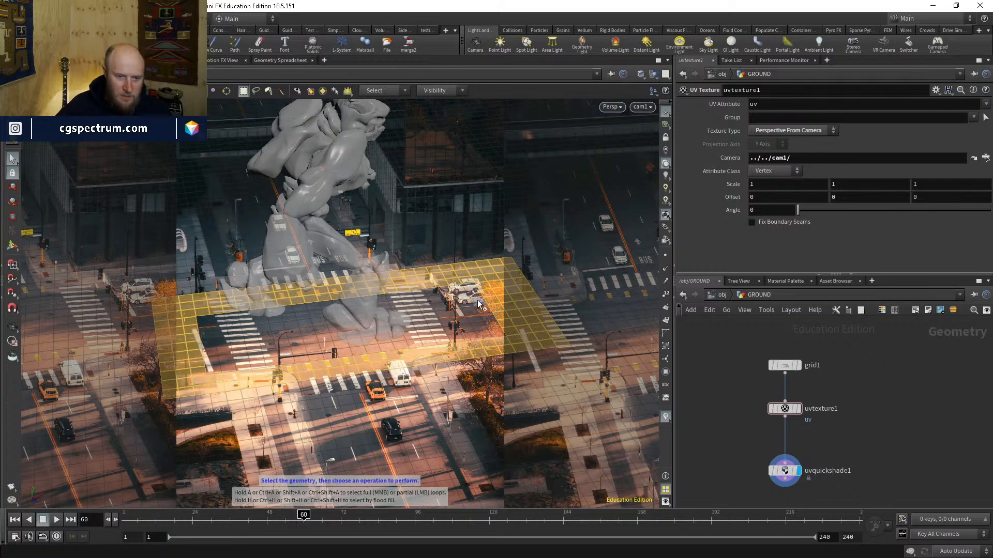
pyautogui.keyDown('shift'); pyautogui.click(203, 320); pyautogui.keyUp('shift')
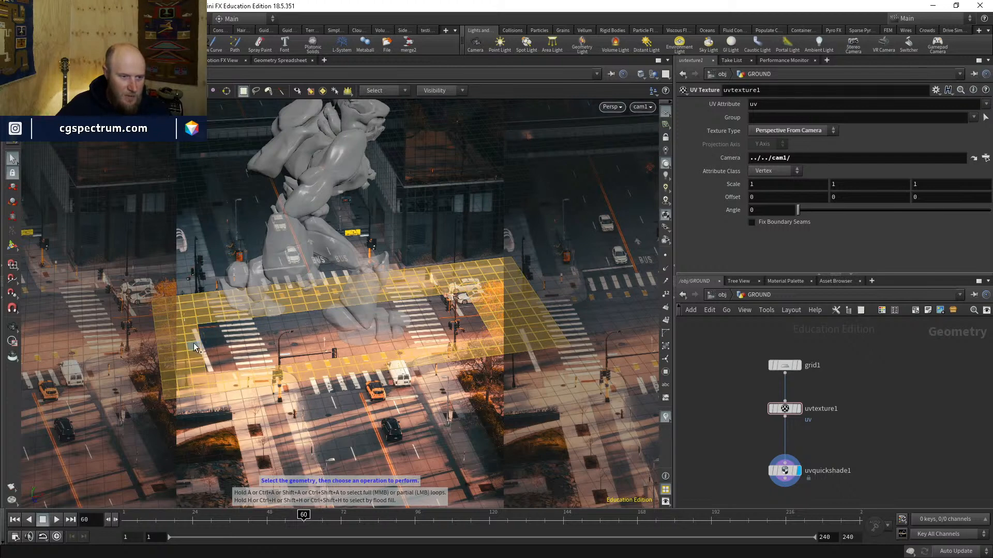
pyautogui.keyDown('shift'); pyautogui.click(204, 330); pyautogui.keyUp('shift')
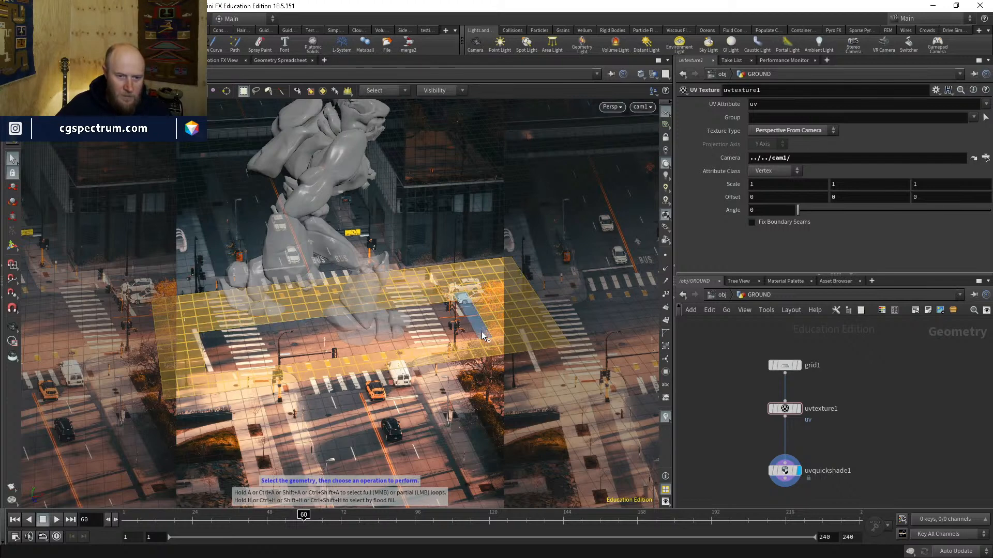
pyautogui.keyDown('shift'); pyautogui.click(206, 368); pyautogui.keyUp('shift')
pyautogui.keyDown('shift'); pyautogui.click(209, 340); pyautogui.keyUp('shift')
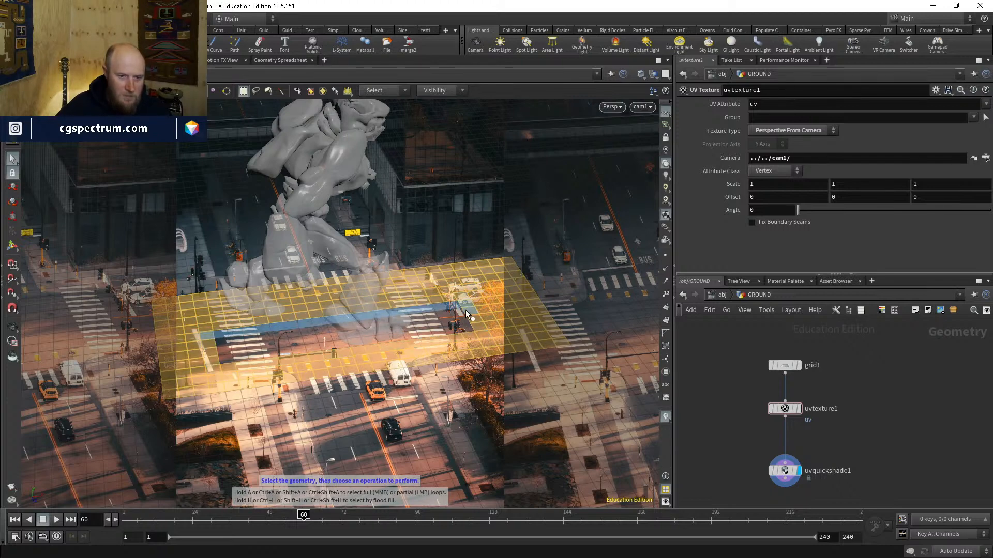
pyautogui.keyDown('shift'); pyautogui.click(455, 306); pyautogui.keyUp('shift')
pyautogui.keyDown('shift'); pyautogui.click(462, 327); pyautogui.keyUp('shift')
pyautogui.keyDown('shift'); pyautogui.click(232, 360); pyautogui.keyUp('shift')
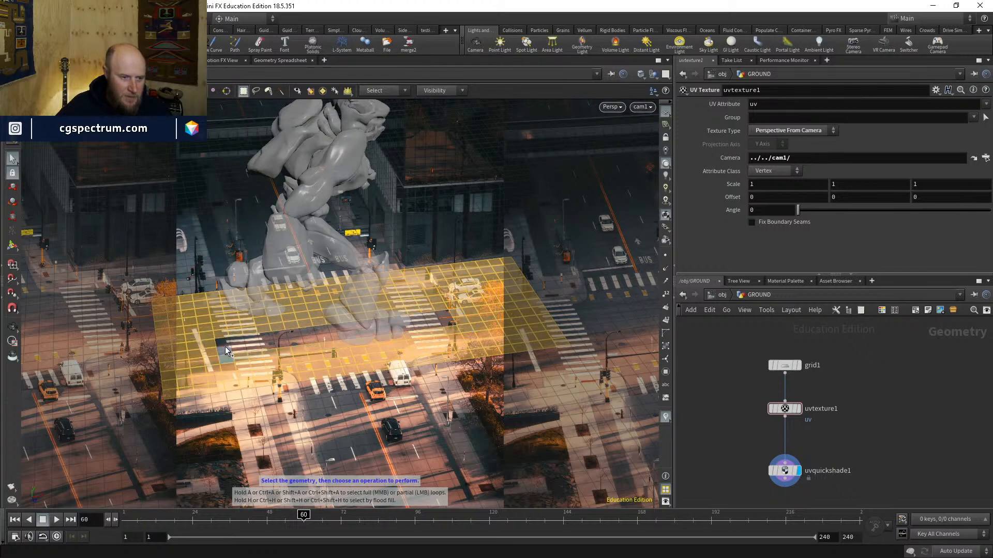
pyautogui.keyDown('shift'); pyautogui.click(443, 318); pyautogui.keyUp('shift')
pyautogui.keyDown('shift'); pyautogui.click(446, 323); pyautogui.keyUp('shift')
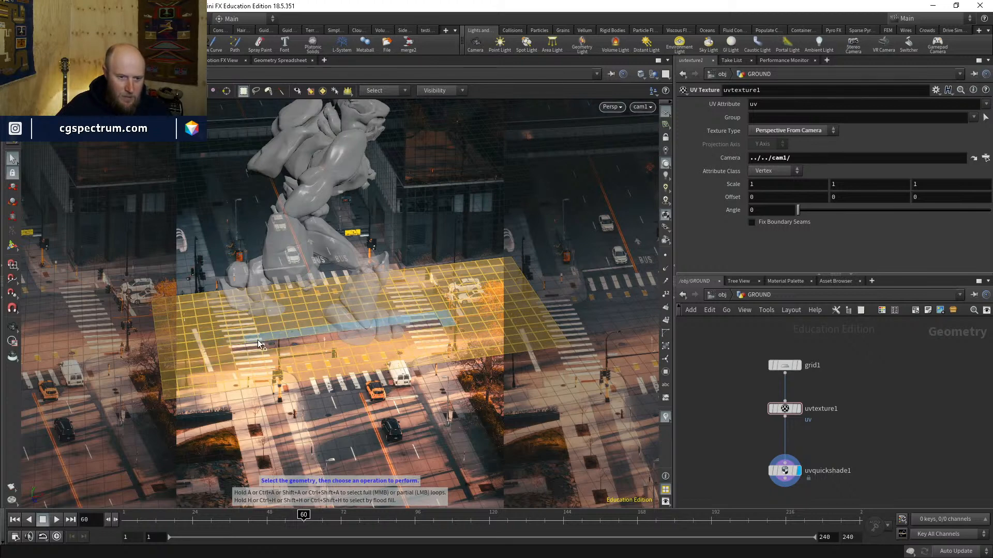
pyautogui.keyDown('shift'); pyautogui.click(235, 351); pyautogui.keyUp('shift')
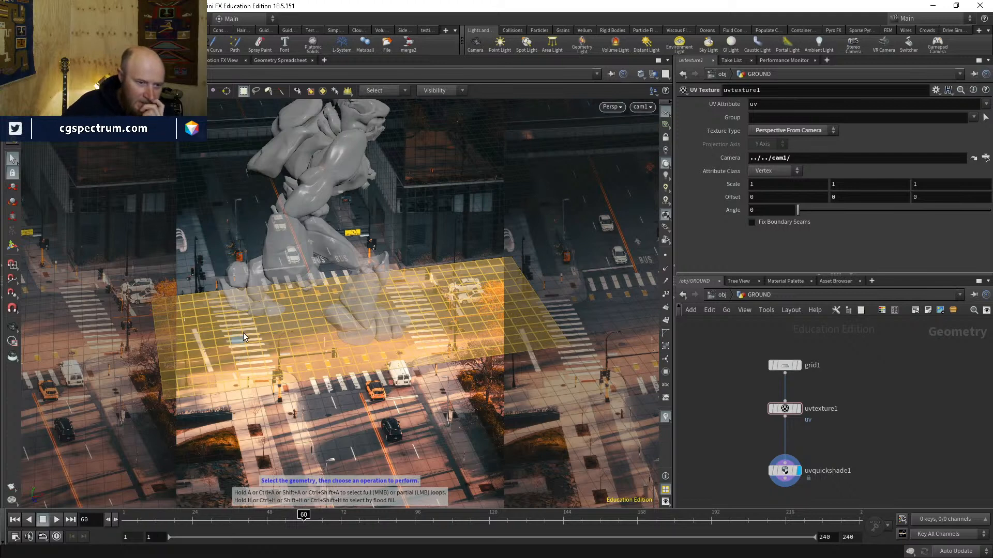
pyautogui.keyDown('shift'); pyautogui.click(179, 304); pyautogui.keyUp('shift')
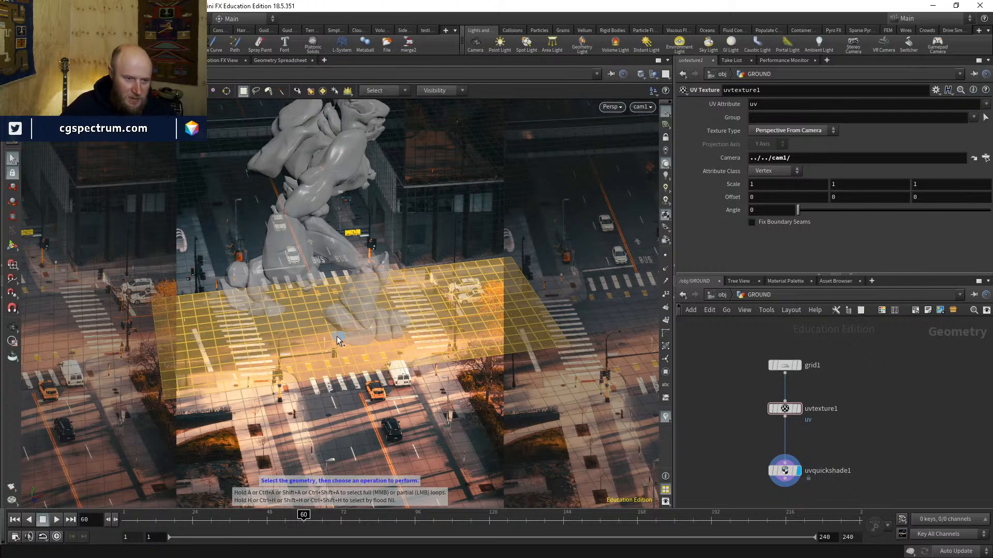
# Step: Grow the ground face selection outward several times and delete it with a Blast node placed below uvquickshade1
pyautogui.hotkey('shift', 'g')
pyautogui.hotkey('shift', 'g')
pyautogui.hotkey('shift', 'g')
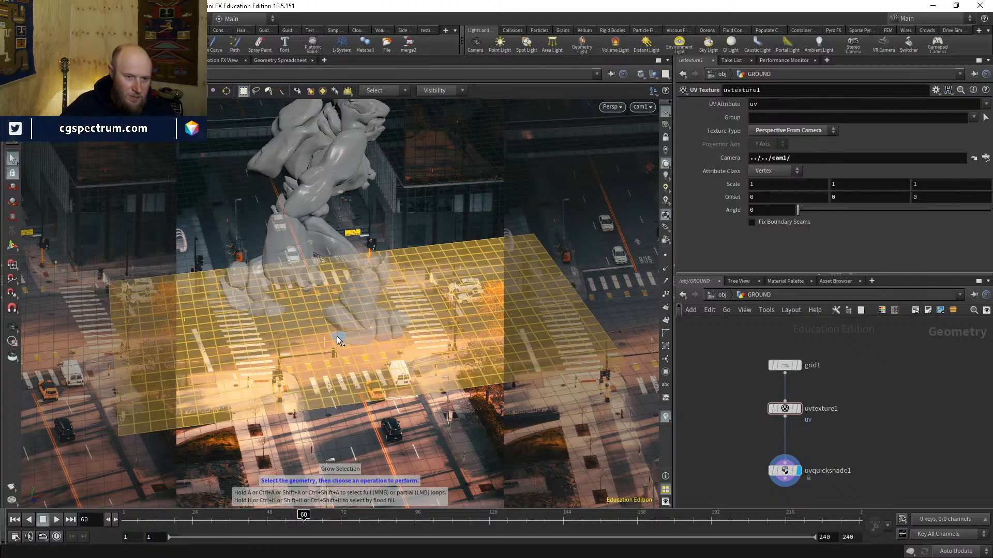
pyautogui.hotkey('shift', 'g')
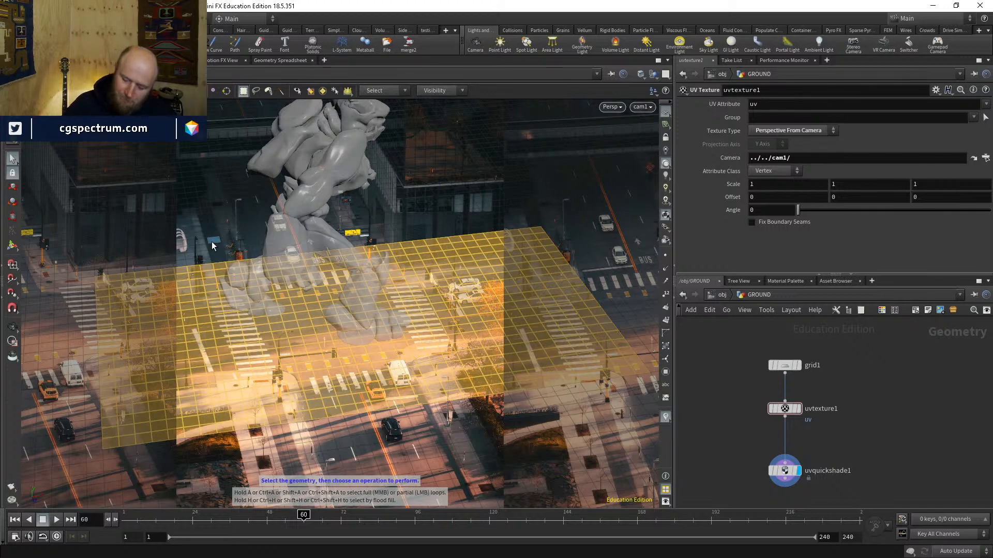
pyautogui.press('Delete')
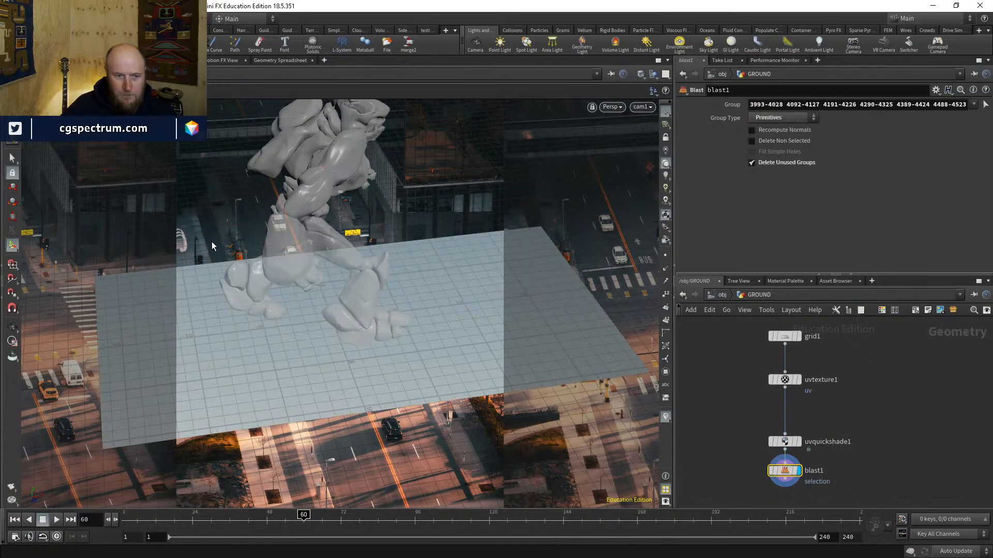
pyautogui.moveTo(954, 446); pyautogui.dragTo(926, 379, button='middle')
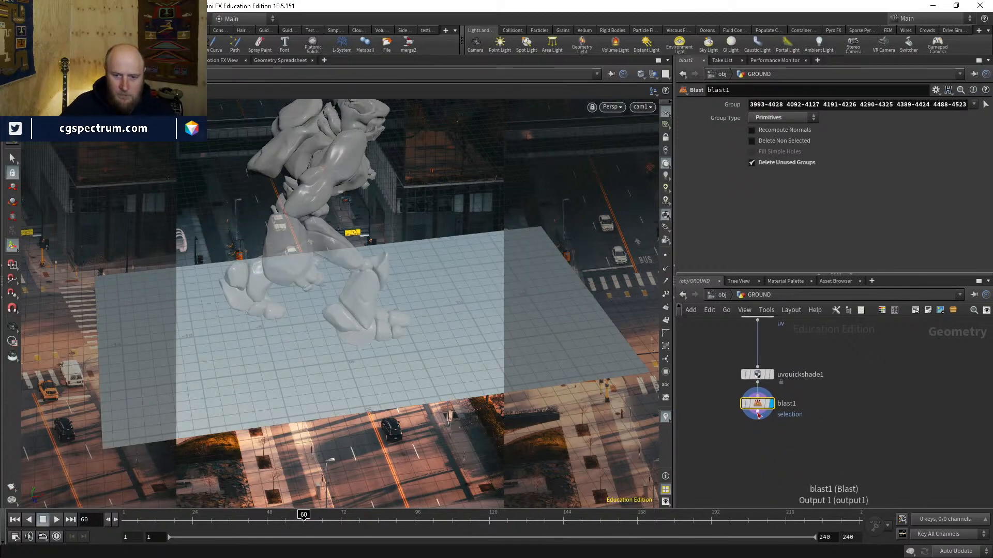
pyautogui.moveTo(758, 405); pyautogui.dragTo(758, 419)
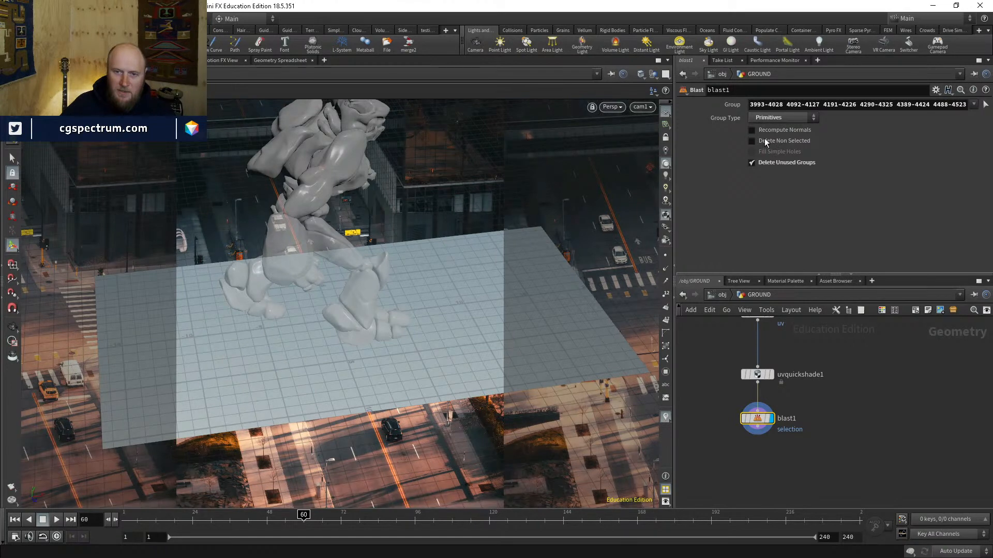
# Step: Set the Blast node to delete the non-selected ground faces, checking the ground in wireframe and with the photo texture off and on
pyautogui.click(765, 140)
pyautogui.click(766, 142)
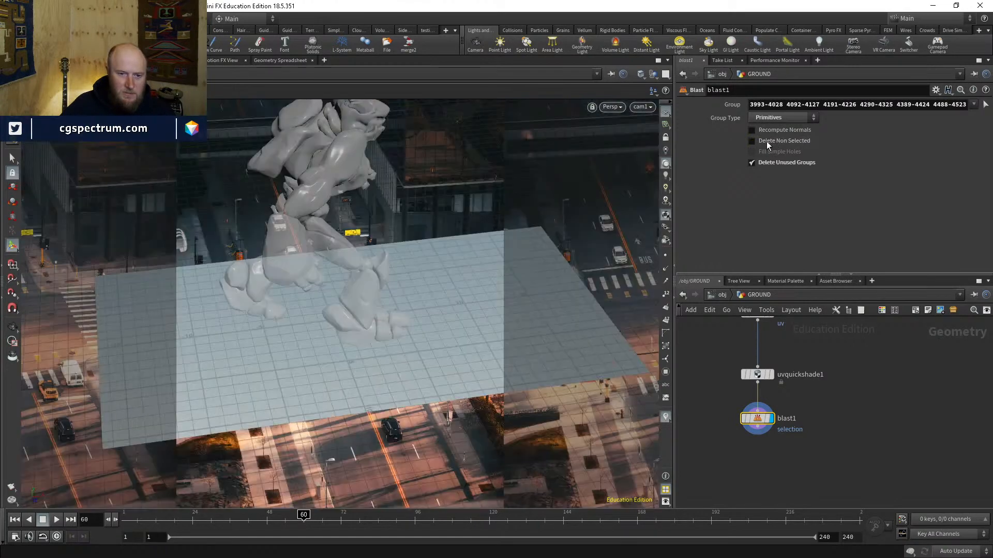
pyautogui.click(767, 143)
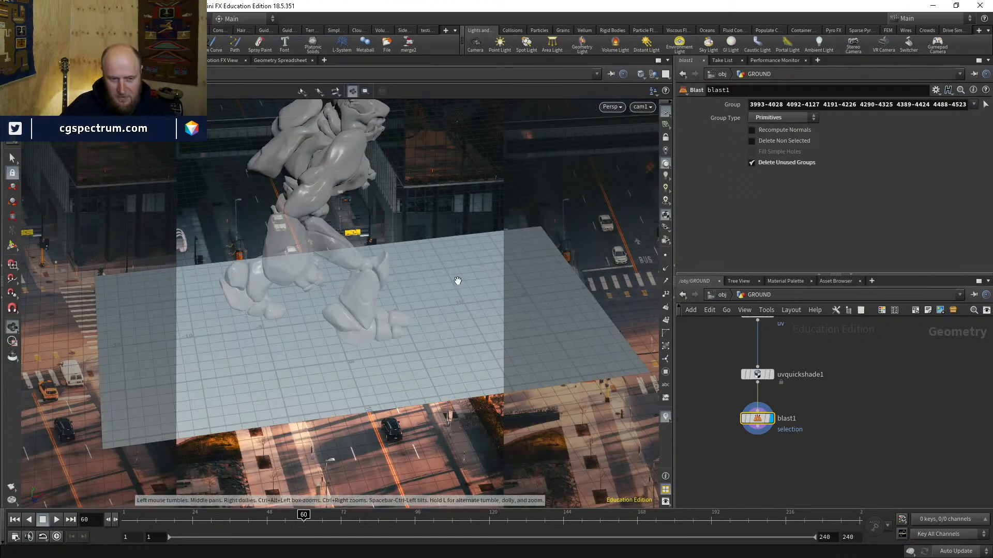
pyautogui.moveTo(758, 423)
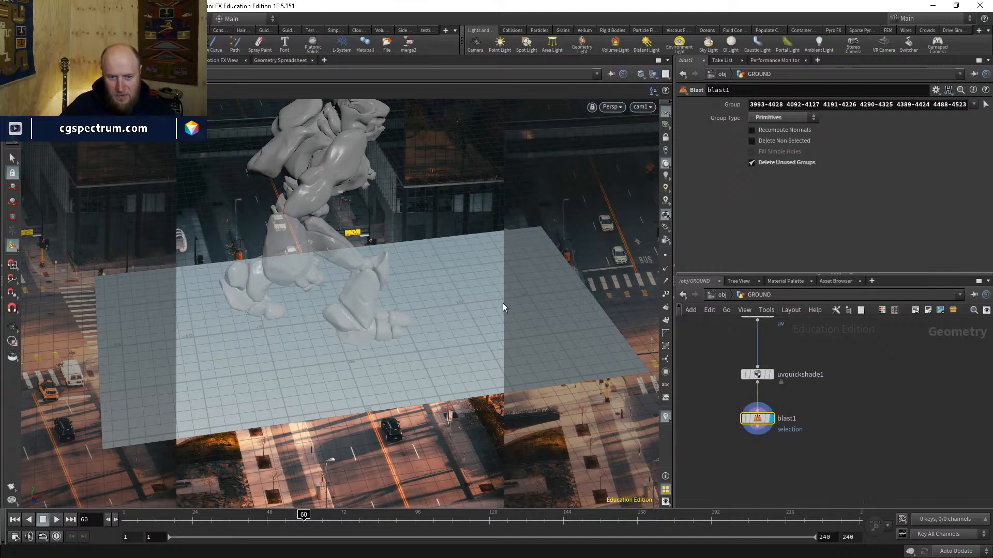
pyautogui.press('s')
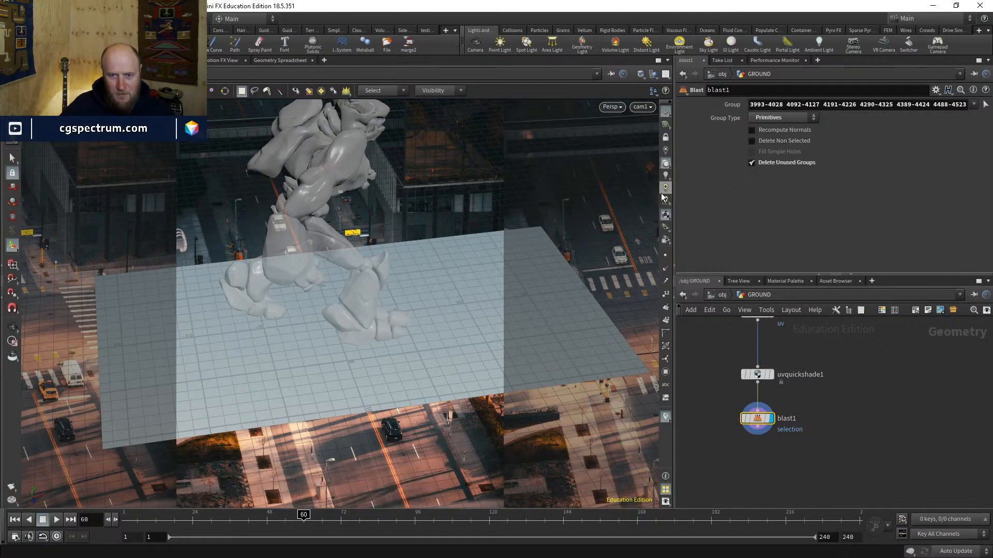
pyautogui.click(666, 215)
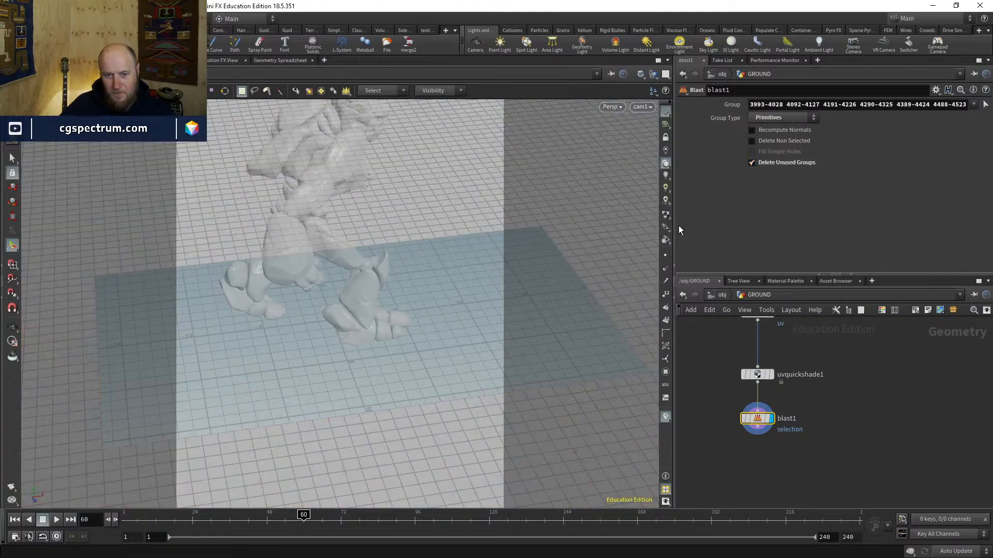
pyautogui.click(666, 164)
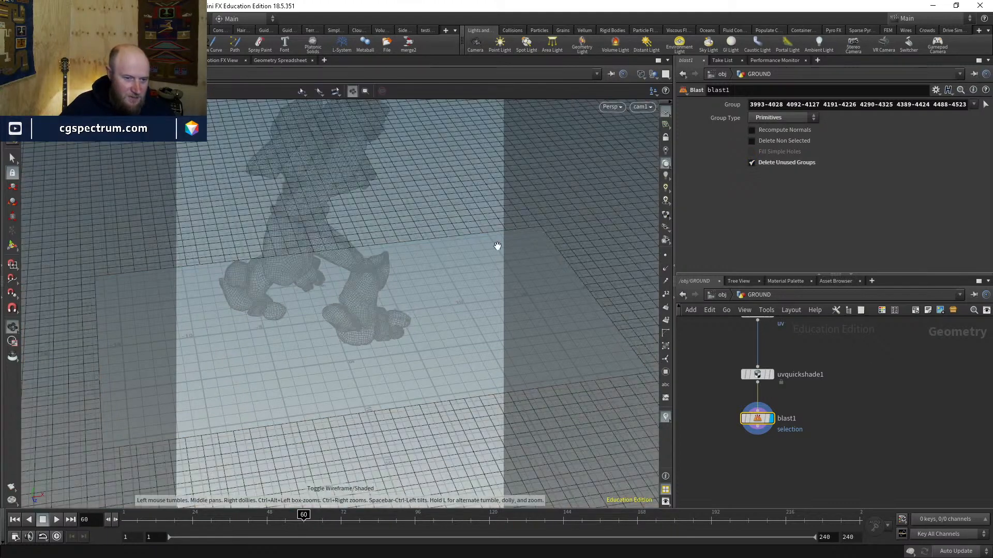
pyautogui.click(665, 214)
pyautogui.press('Escape')
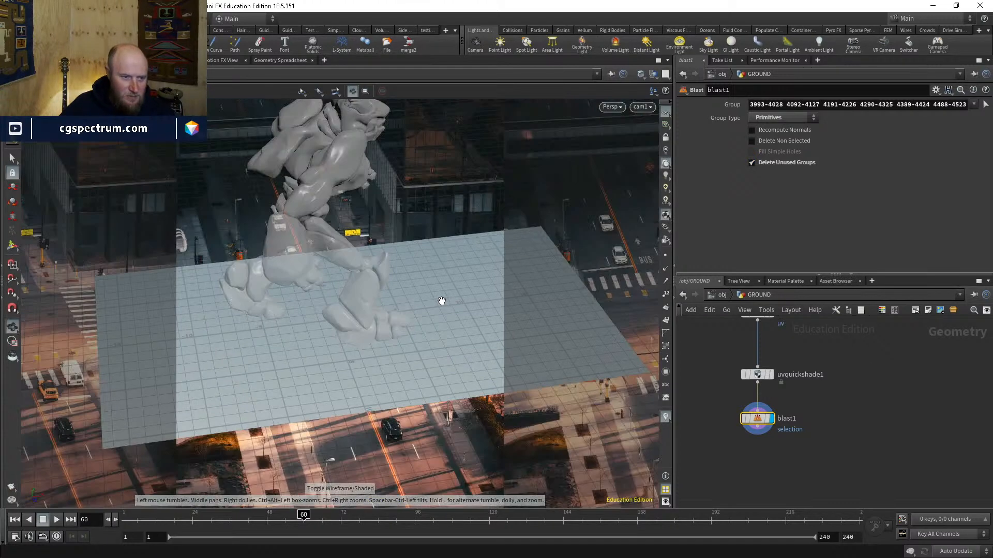
pyautogui.press('Return')
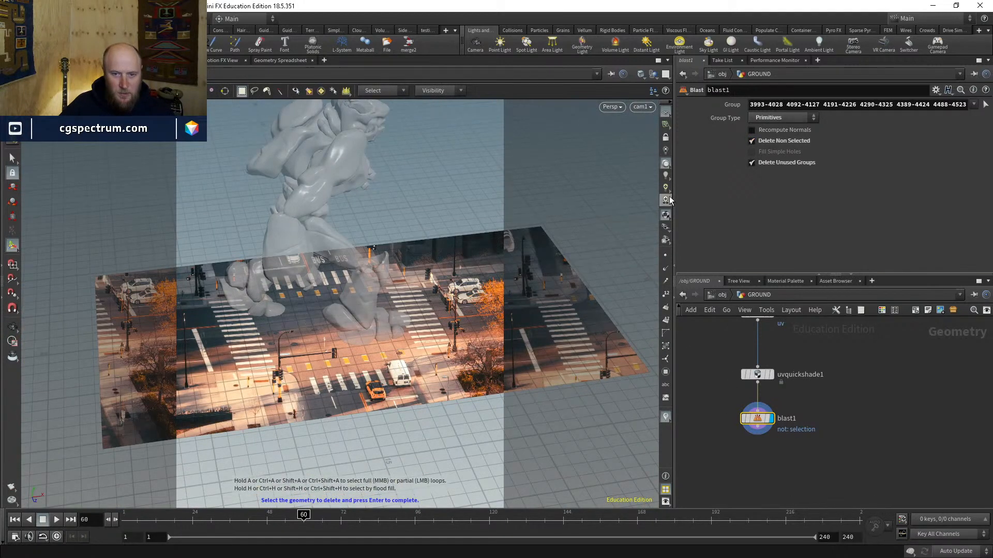
# Step: Hide the ground's photo texture and rewind to frame 1, viewing the trimmed ground outside cam1
pyautogui.click(667, 214)
pyautogui.press('space')
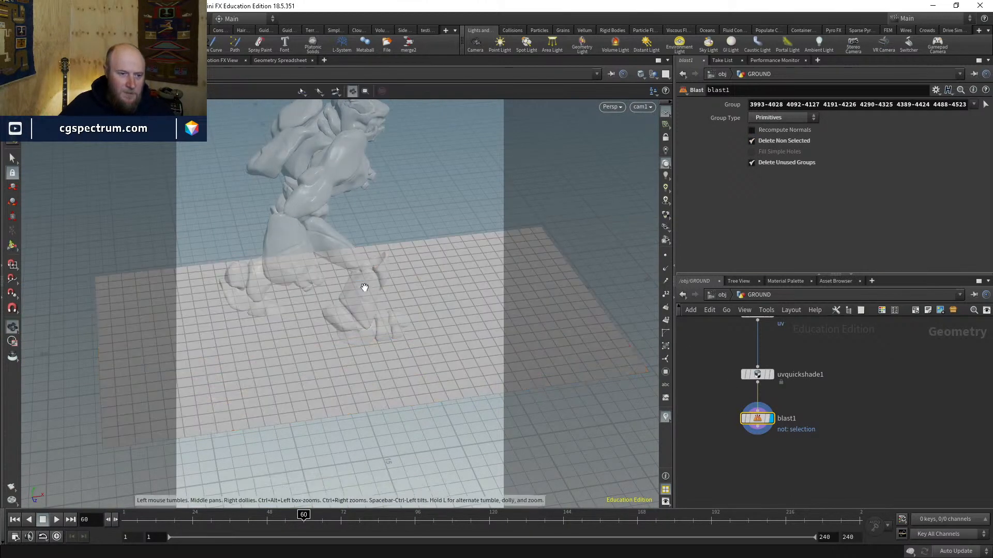
pyautogui.hotkey('space', 'g')
pyautogui.moveTo(365, 287); pyautogui.dragTo(352, 403)
pyautogui.moveTo(133, 518); pyautogui.dragTo(92, 441)
pyautogui.moveTo(197, 323); pyautogui.dragTo(385, 339)
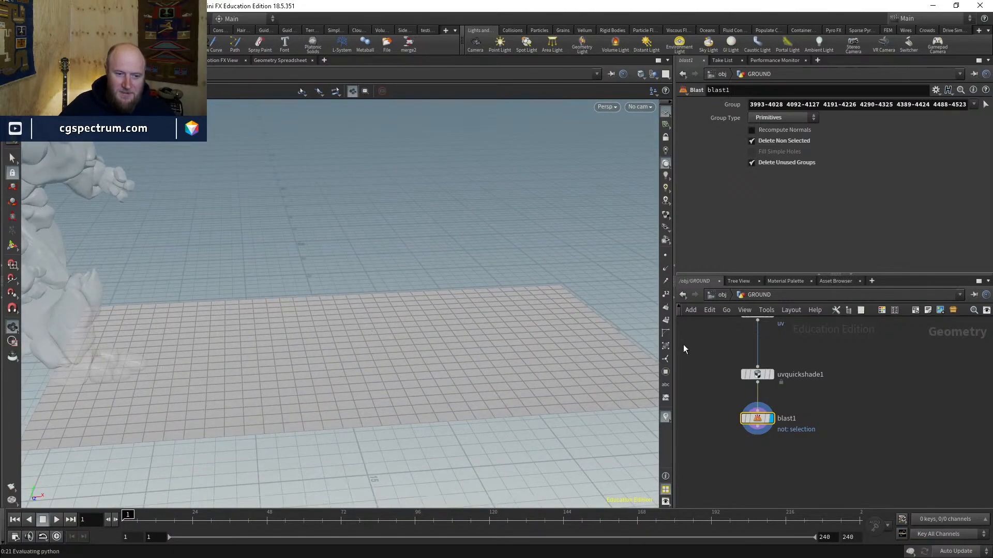
pyautogui.moveTo(798, 429); pyautogui.dragTo(819, 380, button='middle')
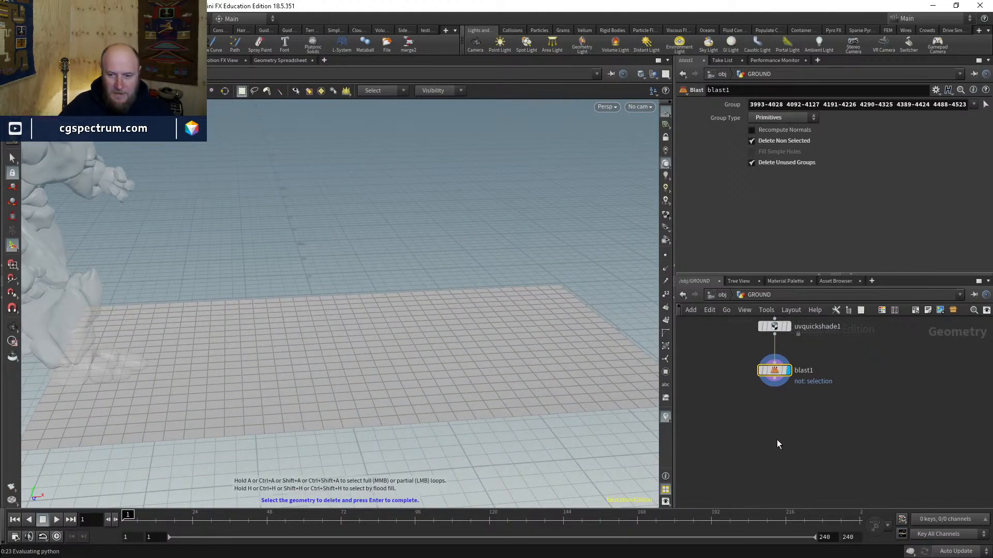
# Step: Add a PolyExtrude node wired below blast1 and display its result
pyautogui.press('Tab')
pyautogui.press('Escape')
pyautogui.moveTo(768, 440); pyautogui.dragTo(758, 454, button='middle')
pyautogui.press('Tab')
pyautogui.moveTo(760, 455)
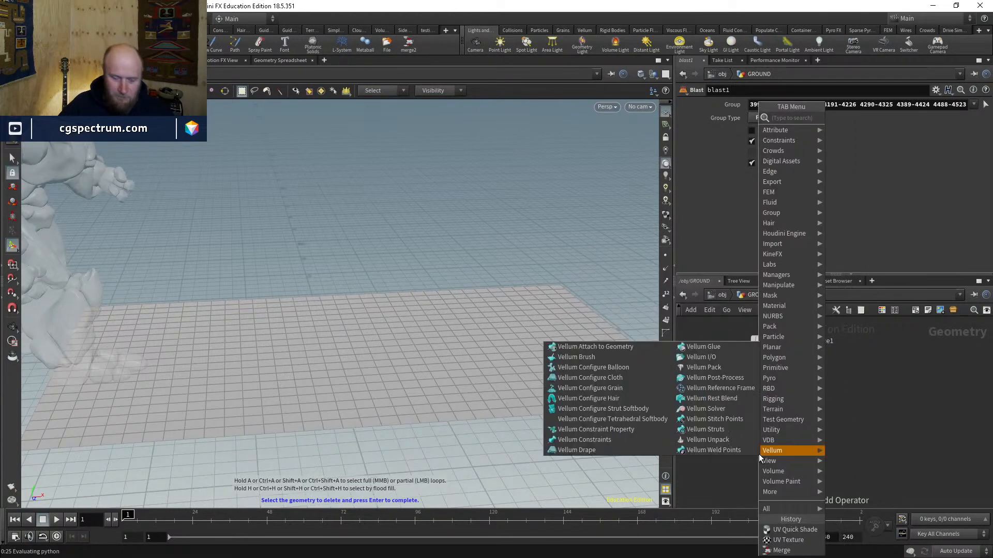
pyautogui.write('polyex')
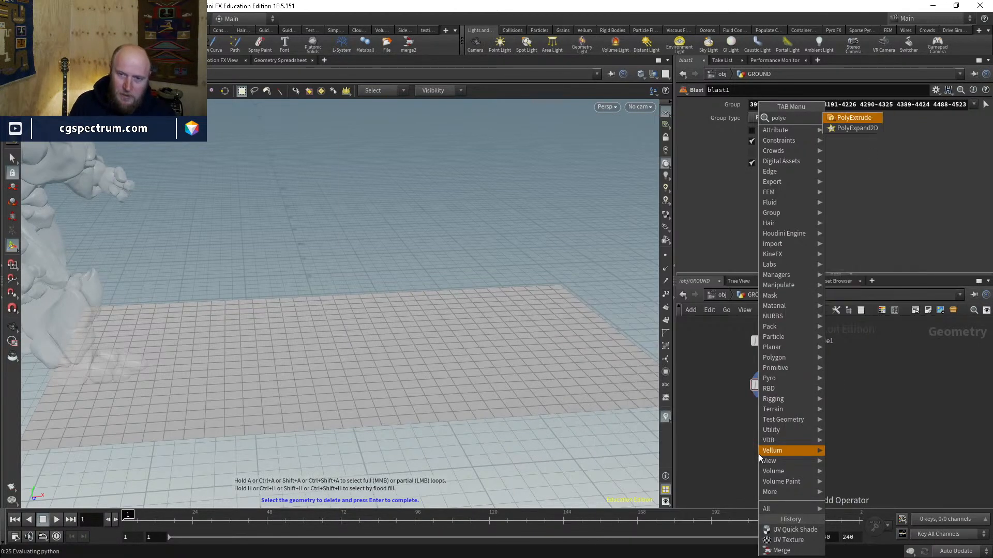
pyautogui.press('Return')
pyautogui.click(758, 454)
pyautogui.click(752, 446)
pyautogui.click(767, 392)
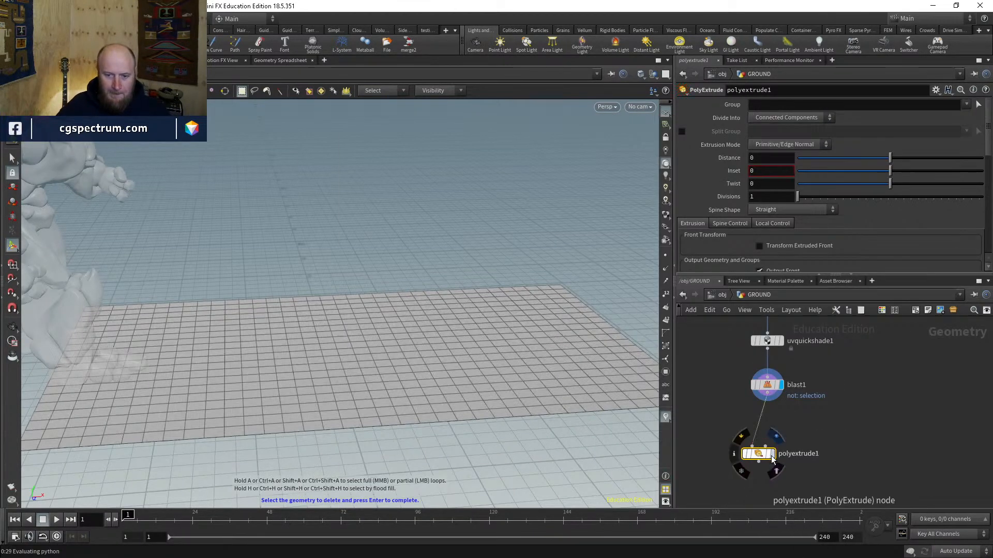
pyautogui.click(773, 454)
pyautogui.moveTo(760, 455); pyautogui.dragTo(782, 431)
# Step: Extrude the ground with a distance of -0.38 and turn on Output Back to close the slab
pyautogui.moveTo(890, 158); pyautogui.dragTo(855, 162)
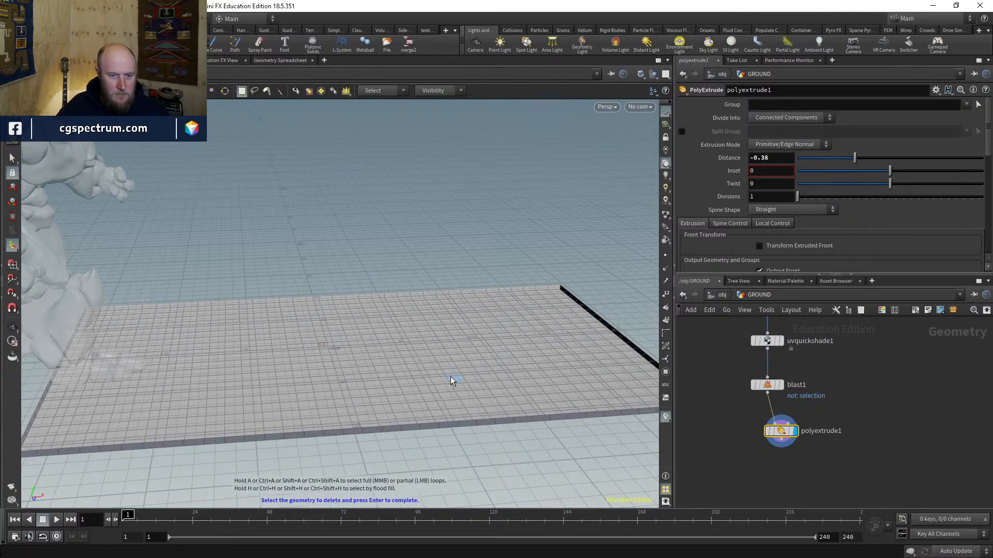
pyautogui.keyDown('alt'); pyautogui.moveTo(454, 376); pyautogui.dragTo(586, 325); pyautogui.keyUp('alt')
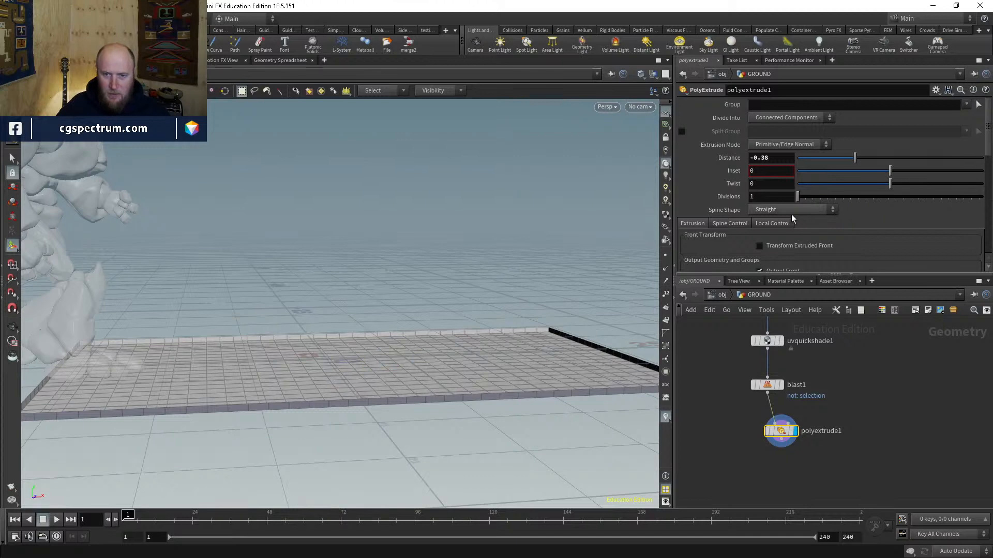
pyautogui.scroll(-3, 791, 214)
pyautogui.press('Escape')
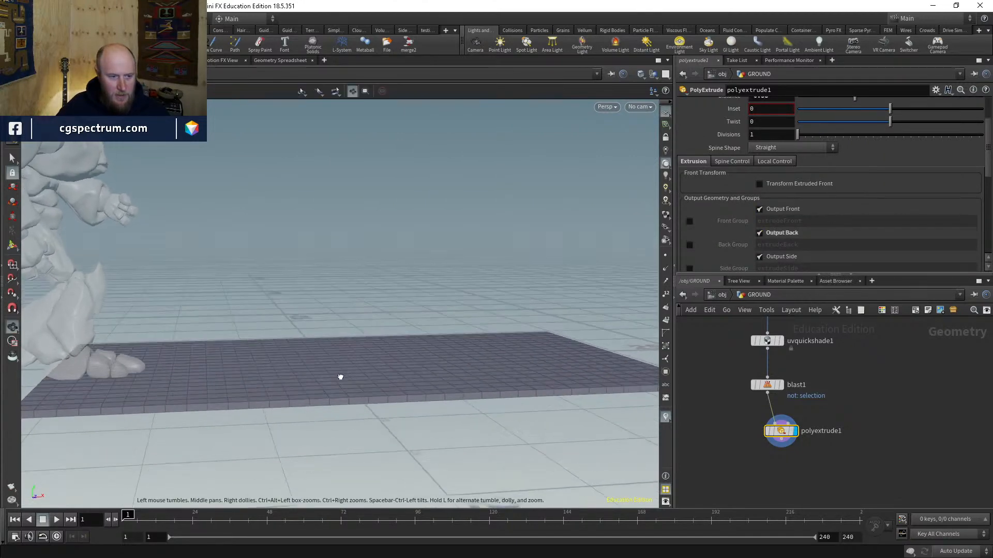
pyautogui.press('Return')
pyautogui.scroll(3, 899, 166)
# Step: Set the ground extrusion distance to -0.346, align polyextrude1 under blast1 and check the slab's shading
pyautogui.moveTo(854, 134)
pyautogui.mouseDown()
pyautogui.moveTo(873, 134)
pyautogui.moveTo(858, 133)
pyautogui.mouseUp()
pyautogui.moveTo(828, 437); pyautogui.dragTo(814, 394, button='middle')
pyautogui.moveTo(769, 388); pyautogui.dragTo(755, 383)
pyautogui.press('Escape')
pyautogui.hotkey('shift', 'w')
pyautogui.moveTo(508, 367)
pyautogui.mouseDown()
pyautogui.moveTo(503, 333)
pyautogui.moveTo(514, 373)
pyautogui.mouseUp()
pyautogui.hotkey('shift', 'w')
pyautogui.press('Return')
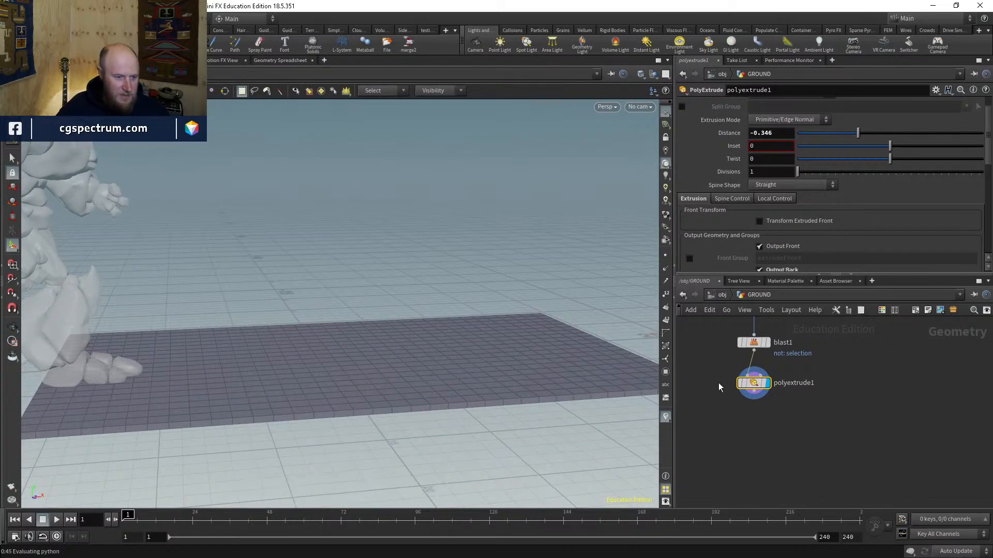
# Step: Add a Reverse node below polyextrude1 to flip the slab's normals and display its result
pyautogui.press('Tab')
pyautogui.write('r')
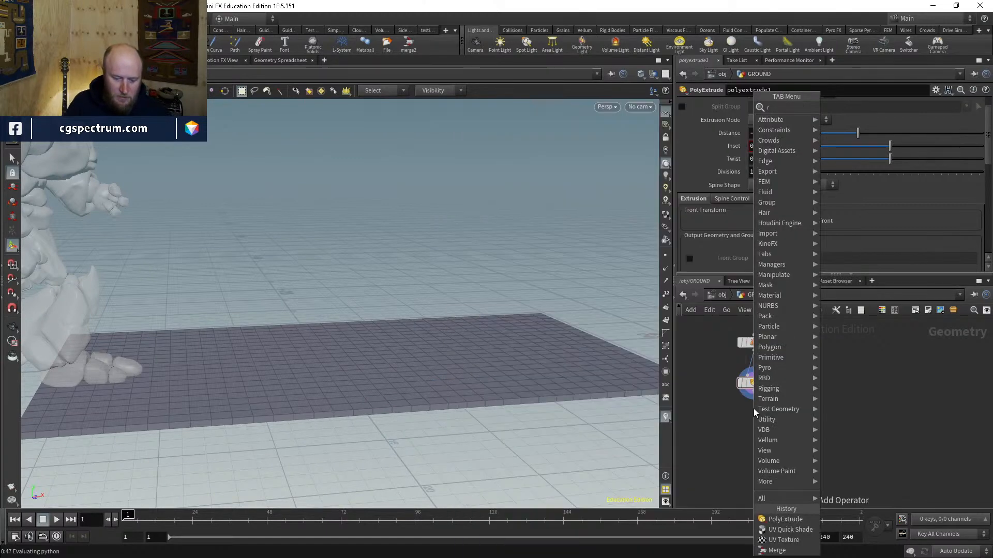
pyautogui.write('eve')
pyautogui.press('Return')
pyautogui.press('Return')
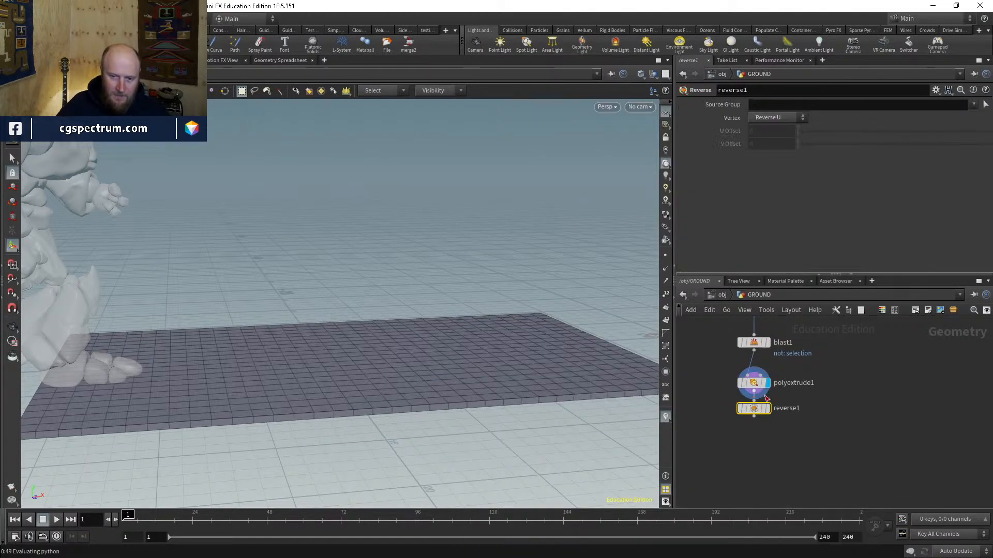
pyautogui.click(766, 408)
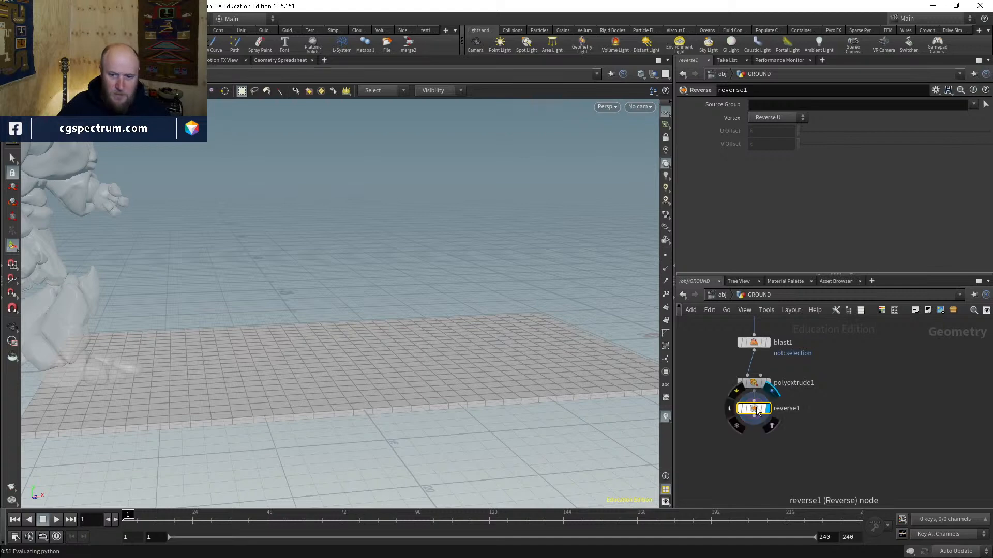
pyautogui.moveTo(757, 411); pyautogui.dragTo(756, 437)
# Step: Compare the reversed slab with the photo texture off and on, leave it on, and look through cam1
pyautogui.click(666, 217)
pyautogui.click(666, 218)
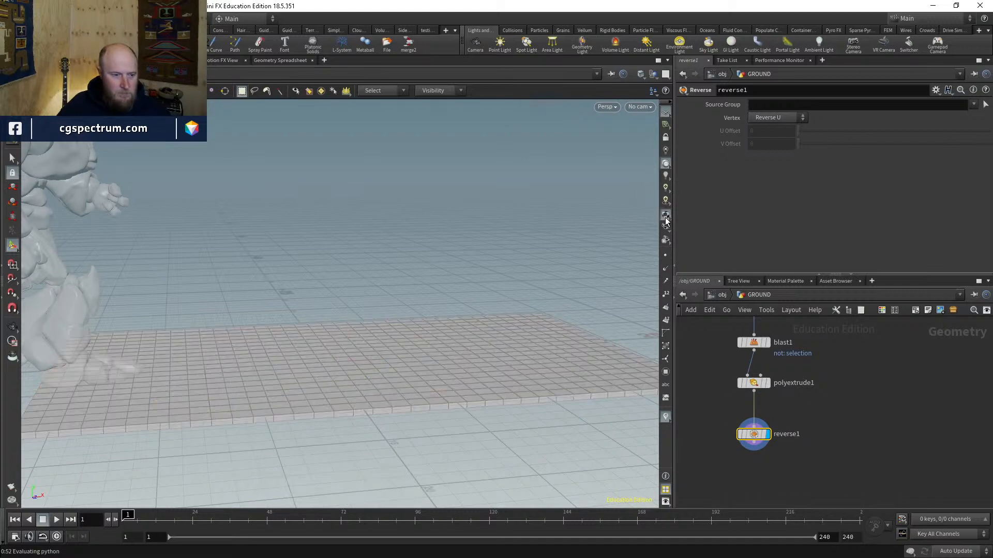
pyautogui.click(666, 217)
pyautogui.click(666, 217)
pyautogui.click(667, 216)
pyautogui.click(668, 216)
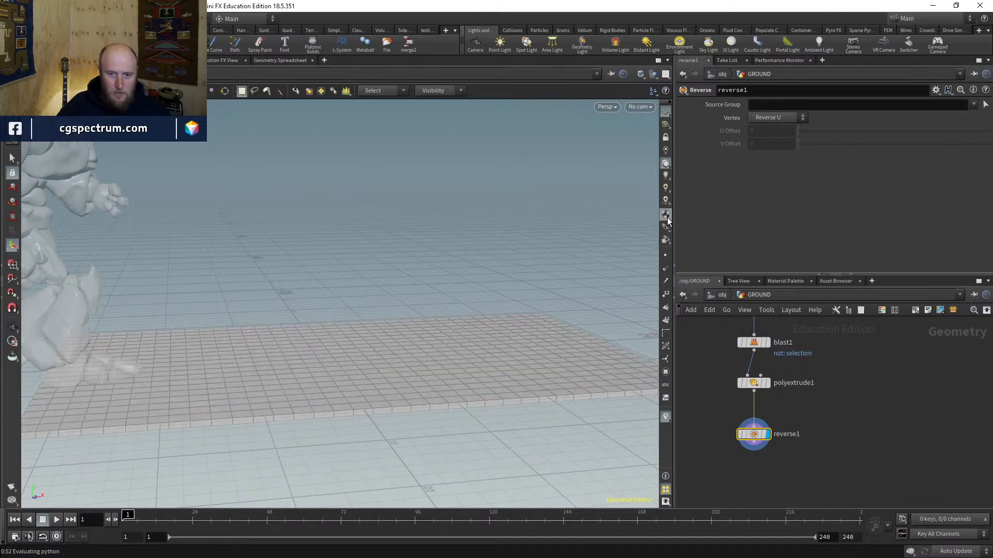
pyautogui.click(667, 216)
pyautogui.keyDown('alt'); pyautogui.moveTo(405, 324); pyautogui.dragTo(354, 351); pyautogui.keyUp('alt')
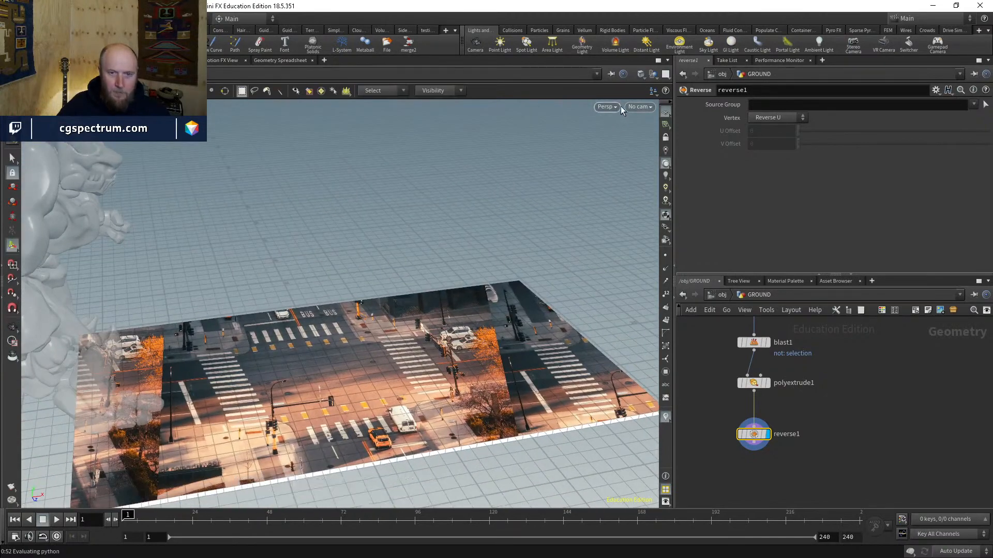
pyautogui.click(640, 107)
pyautogui.click(643, 155)
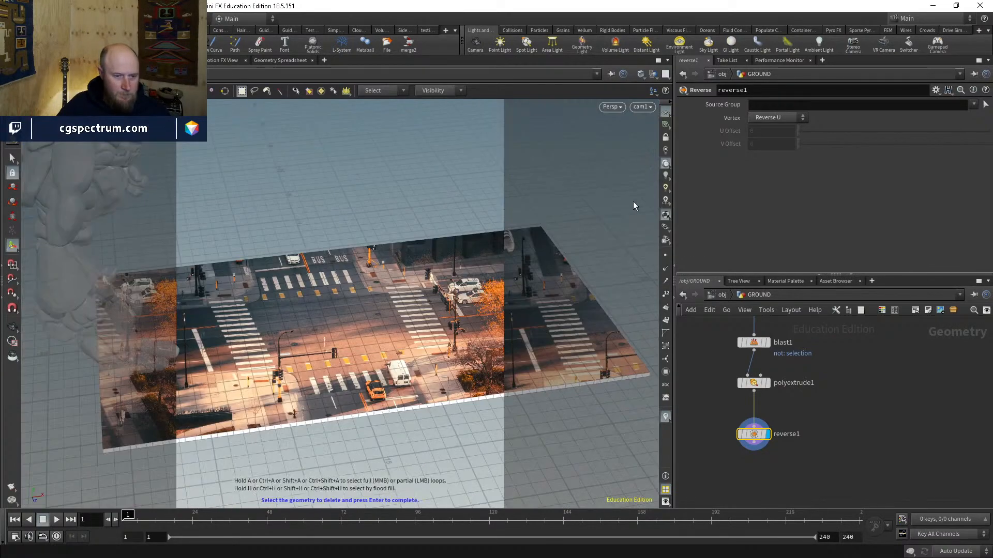
# Step: Add a Scatter node fed by reverse1 and display its points over the ground slab
pyautogui.press('Tab')
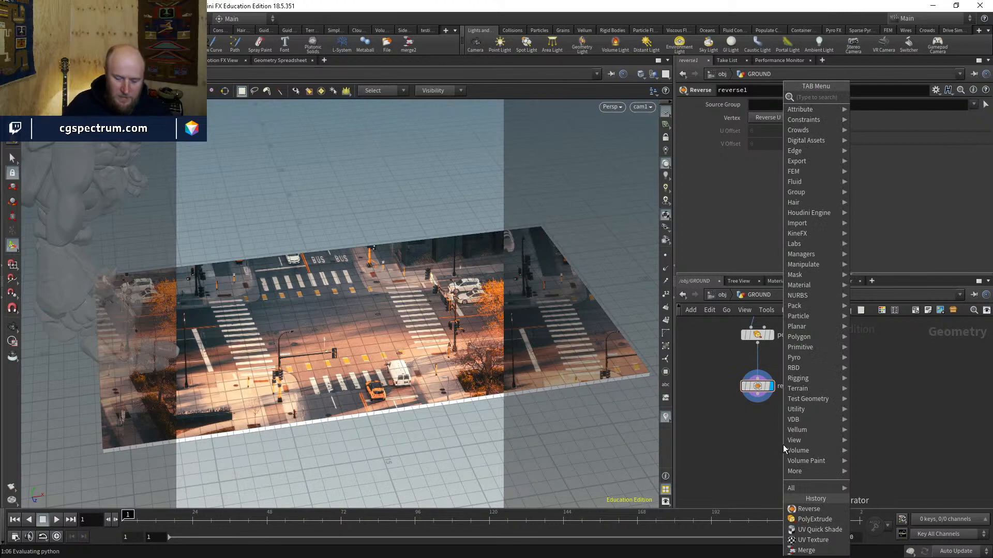
pyautogui.write('scatter')
pyautogui.press('Return')
pyautogui.click(782, 445)
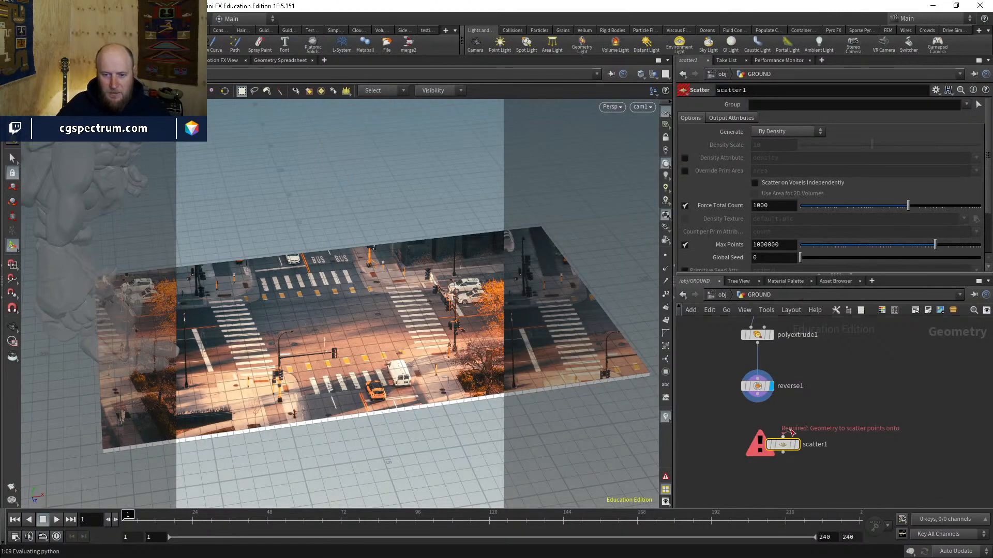
pyautogui.moveTo(790, 430); pyautogui.dragTo(819, 429)
pyautogui.click(832, 428)
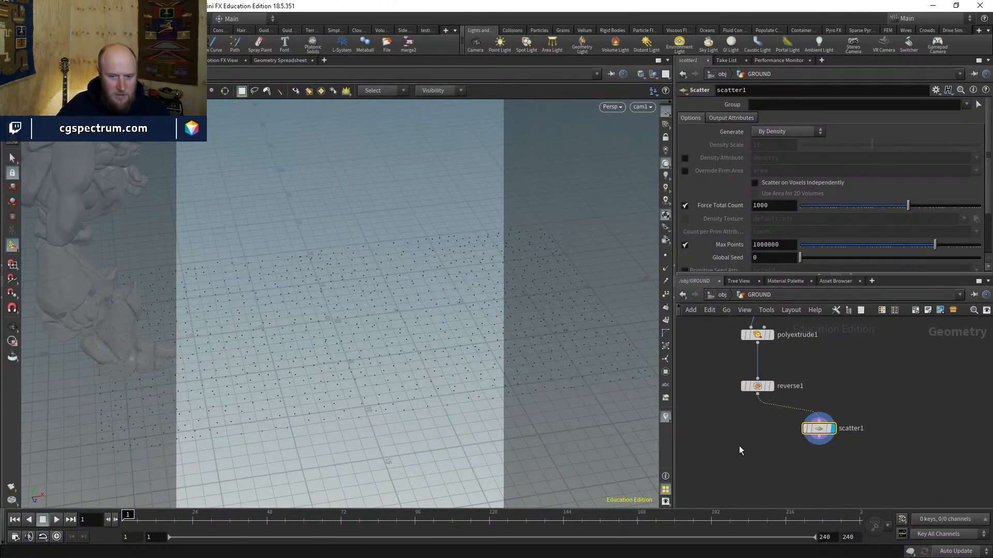
pyautogui.moveTo(819, 429); pyautogui.dragTo(840, 420)
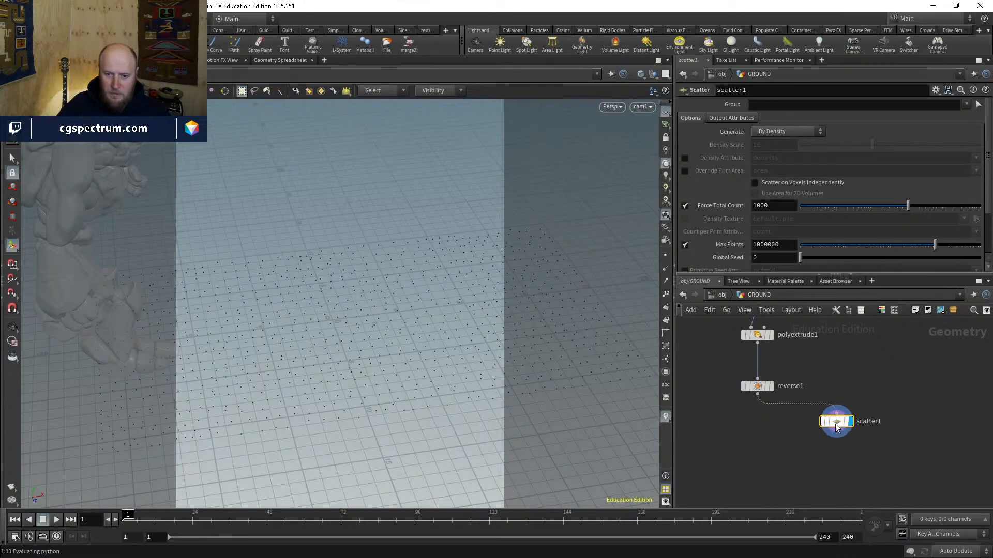
# Step: Add a Voronoi Fracture node fed by reverse1 and scatter1, with the scatter's Relax Iterations turned off, and display it
pyautogui.press('Tab')
pyautogui.write('voronoi')
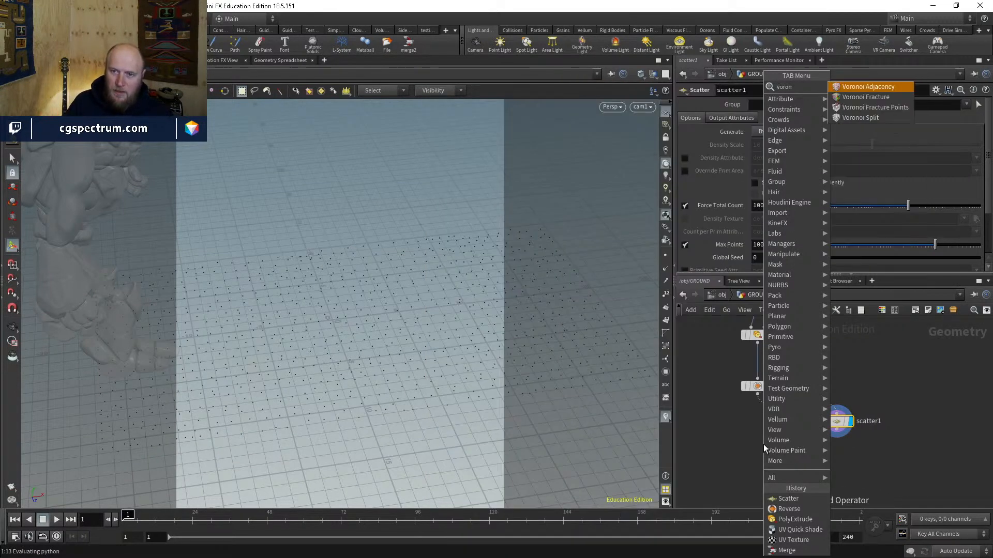
pyautogui.press('Return')
pyautogui.click(836, 420)
pyautogui.scroll(-5, 727, 223)
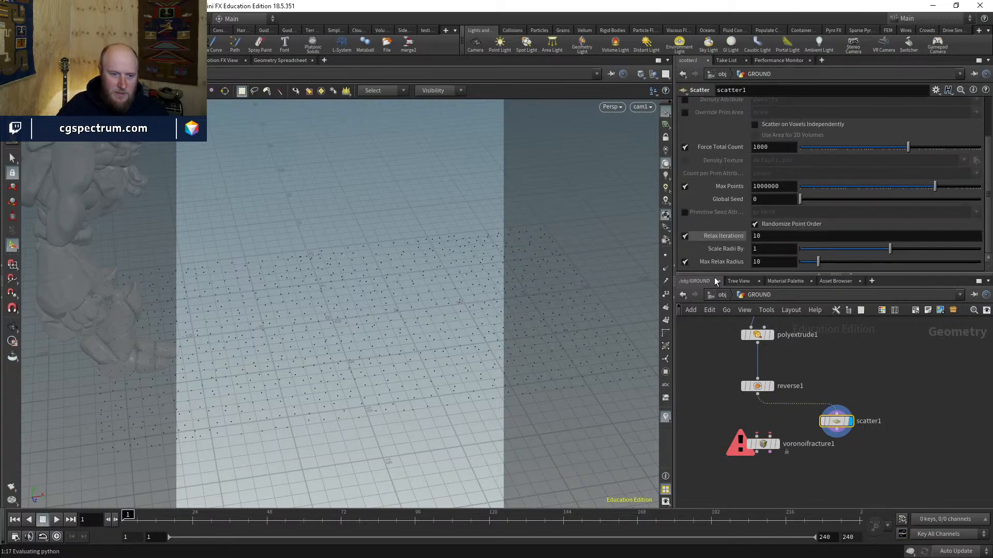
pyautogui.click(684, 236)
pyautogui.moveTo(757, 437); pyautogui.dragTo(836, 429)
pyautogui.click(765, 448)
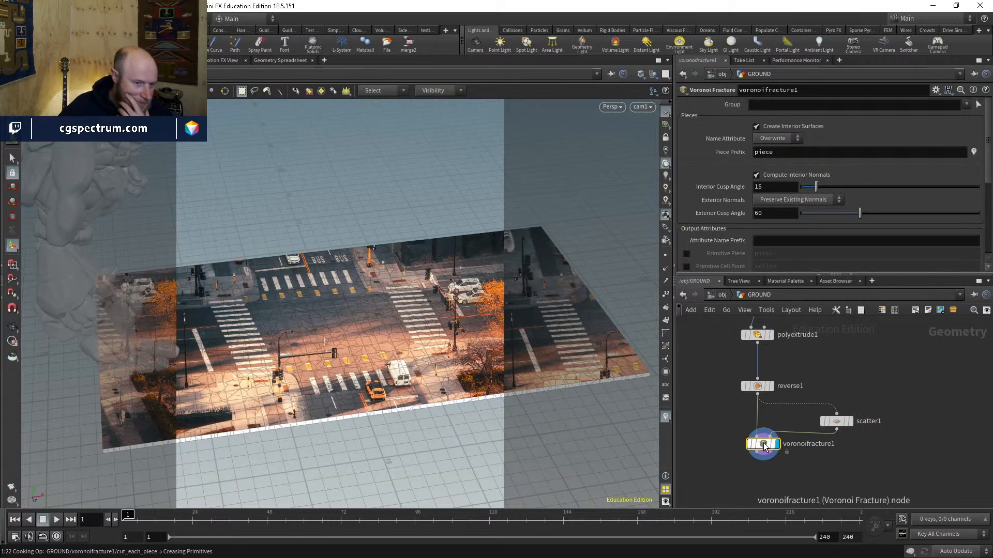
pyautogui.moveTo(765, 448); pyautogui.dragTo(768, 454)
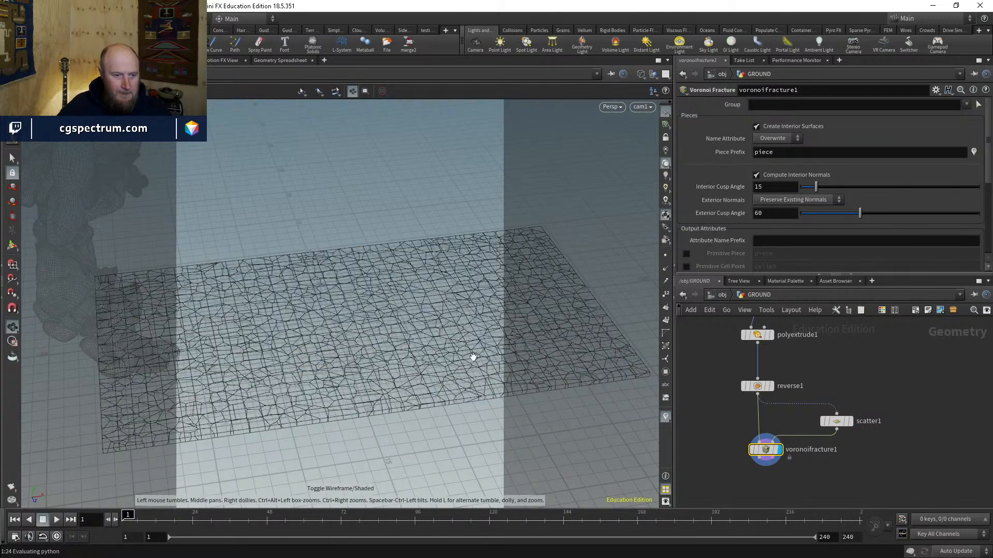
# Step: Scrub the timeline to check the crag's walk over the fractured ground, return to frame 1 and tidy the fracture nodes
pyautogui.moveTo(774, 504); pyautogui.dragTo(759, 451, button='middle')
pyautogui.moveTo(753, 401); pyautogui.dragTo(744, 400)
pyautogui.moveTo(818, 419); pyautogui.dragTo(817, 435, button='middle')
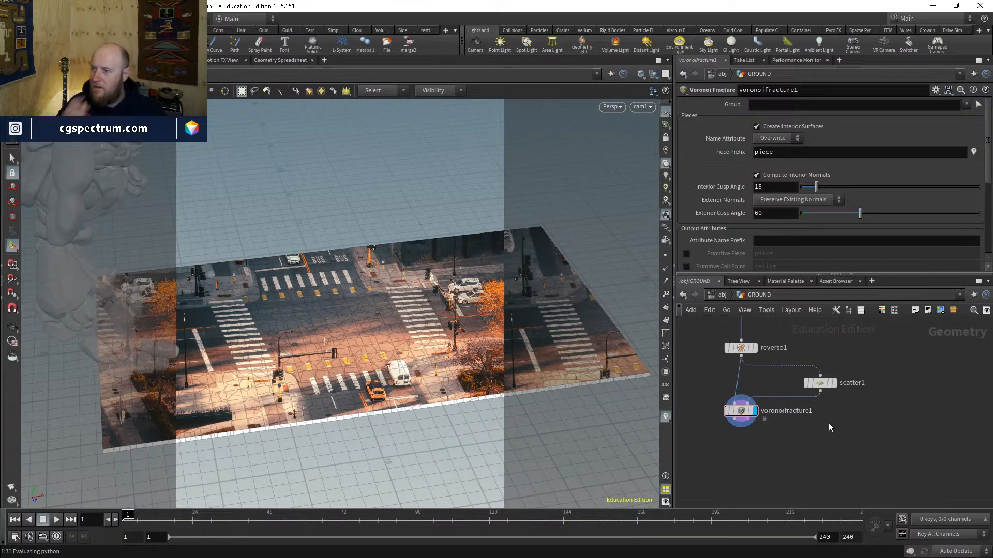
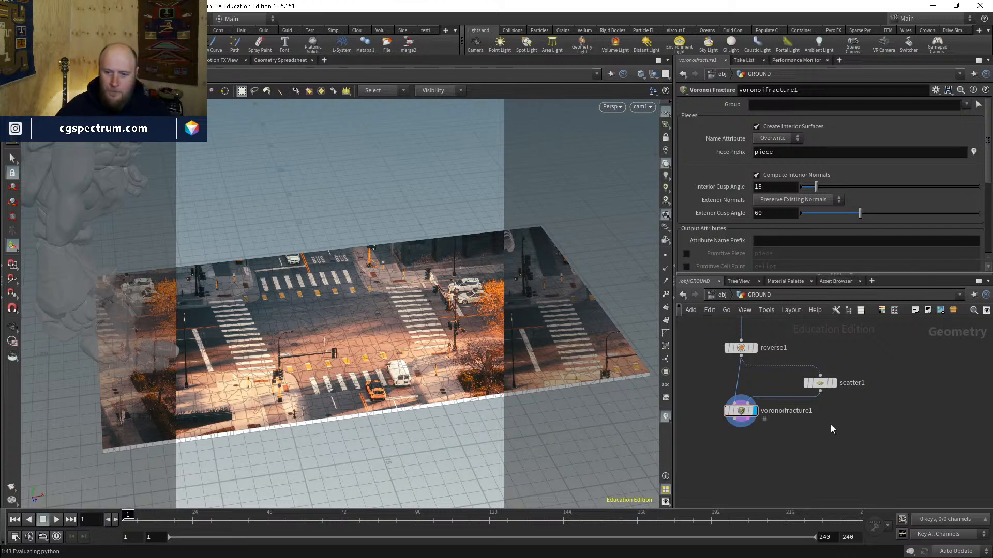
pyautogui.moveTo(793, 452); pyautogui.dragTo(810, 439, button='middle')
pyautogui.press('Up')
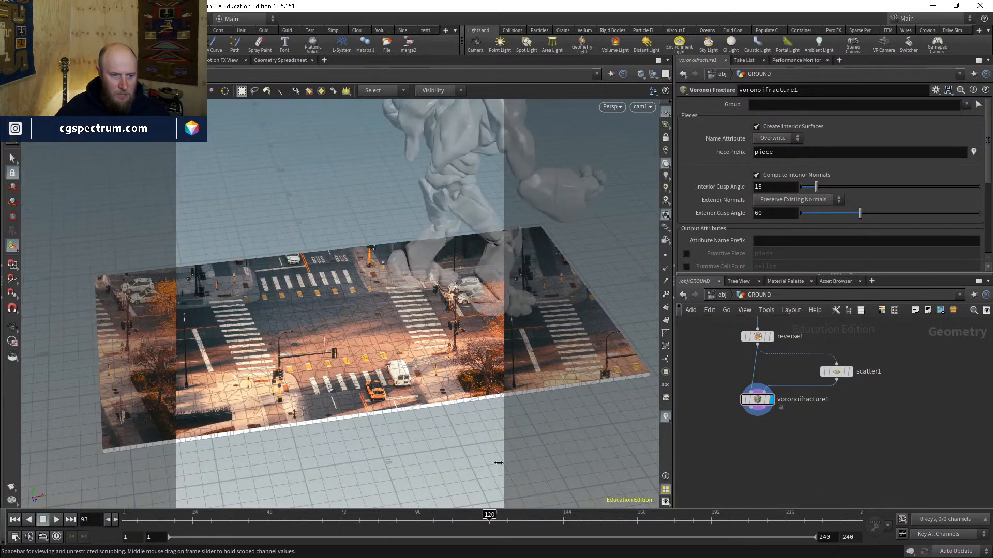
pyautogui.moveTo(363, 435); pyautogui.dragTo(66, 455)
pyautogui.moveTo(802, 442); pyautogui.dragTo(763, 393, button='middle')
pyautogui.press('l')
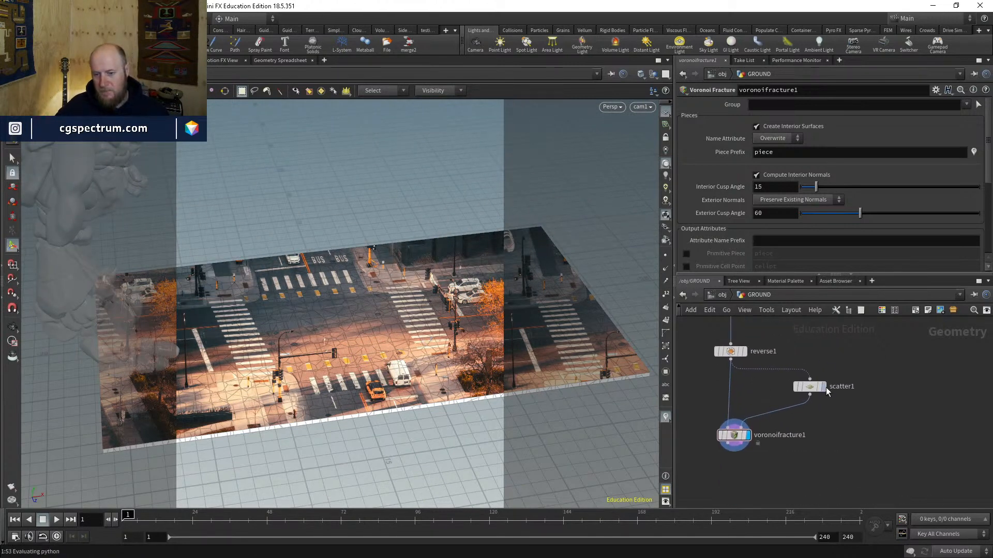
pyautogui.moveTo(772, 485); pyautogui.dragTo(786, 455, button='middle')
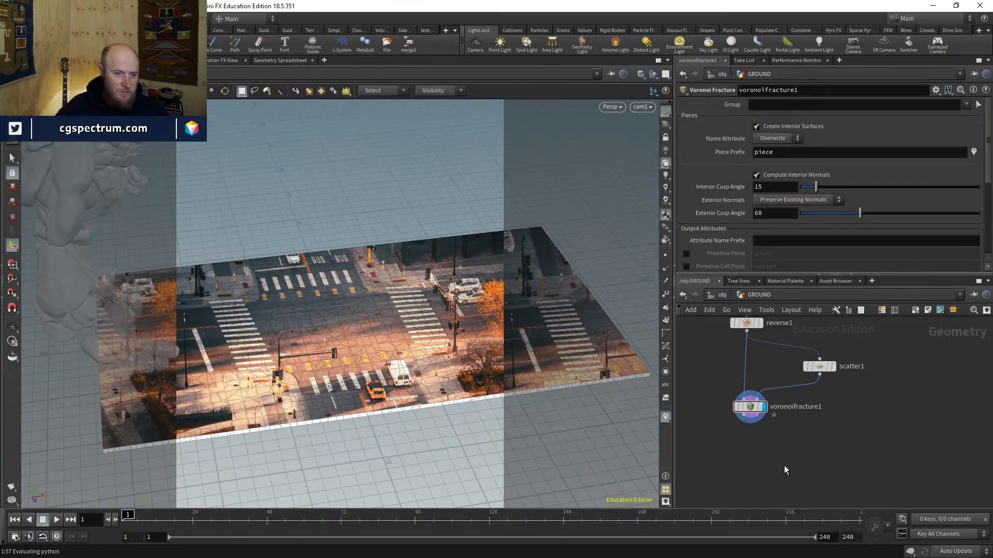
# Step: Examine the fractured ground in wireframe and shaded modes, and with the photo texture hidden
pyautogui.hotkey('shift', 'w')
pyautogui.hotkey('shift', 'w')
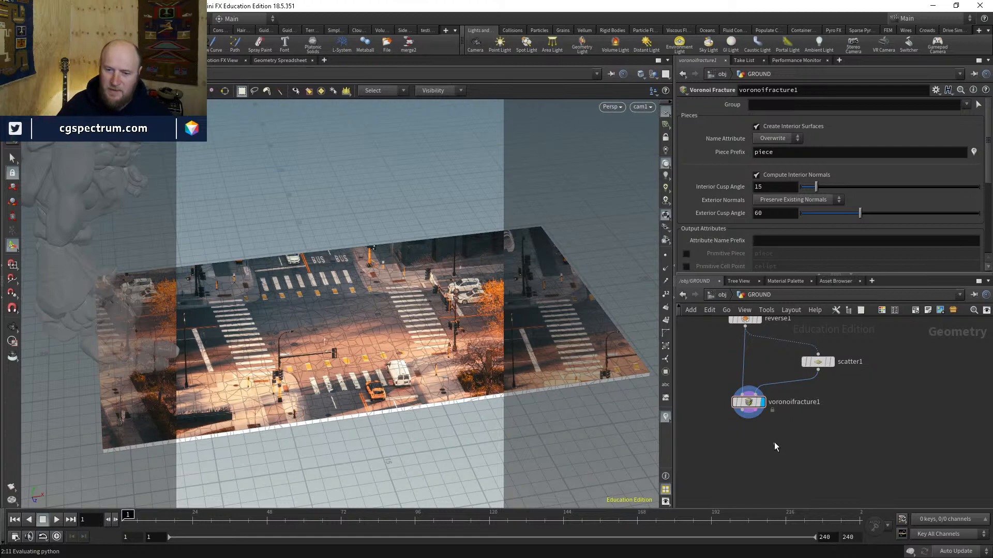
pyautogui.press('w')
pyautogui.press('w')
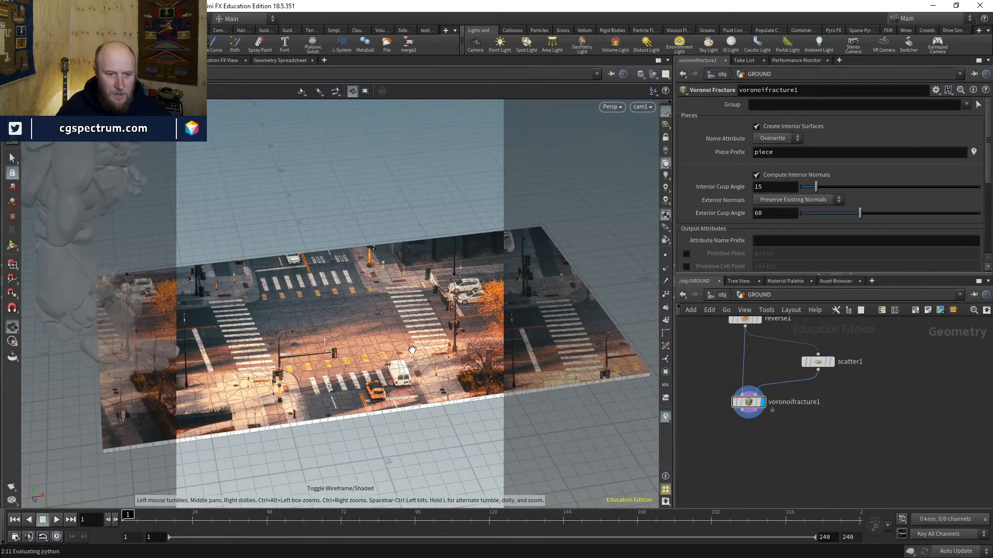
pyautogui.press('Delete')
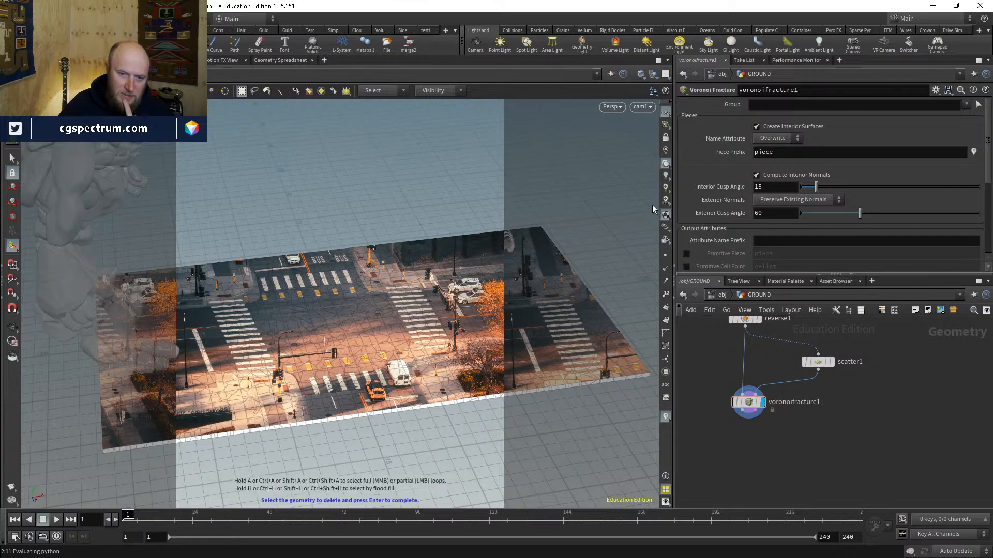
pyautogui.click(666, 225)
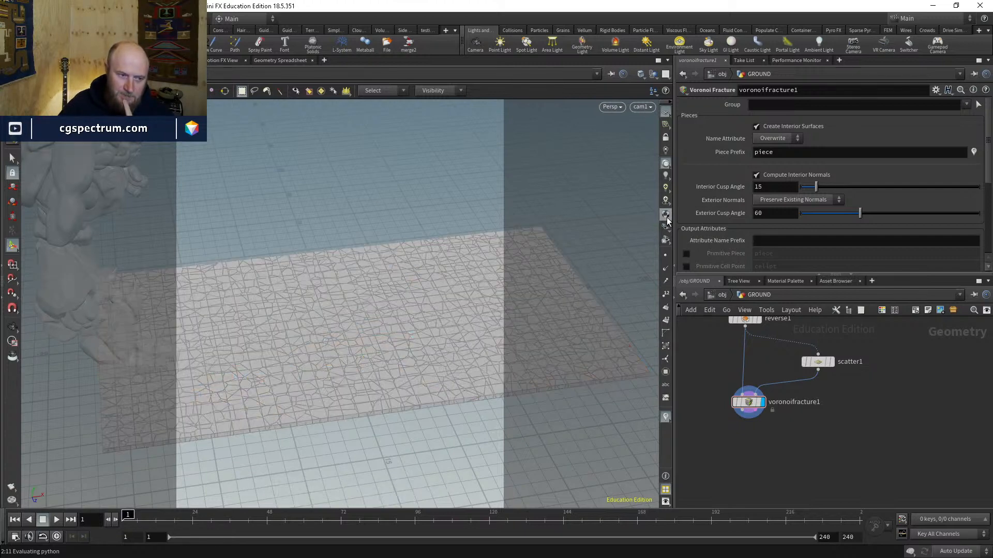
pyautogui.moveTo(744, 437); pyautogui.dragTo(743, 443, button='middle')
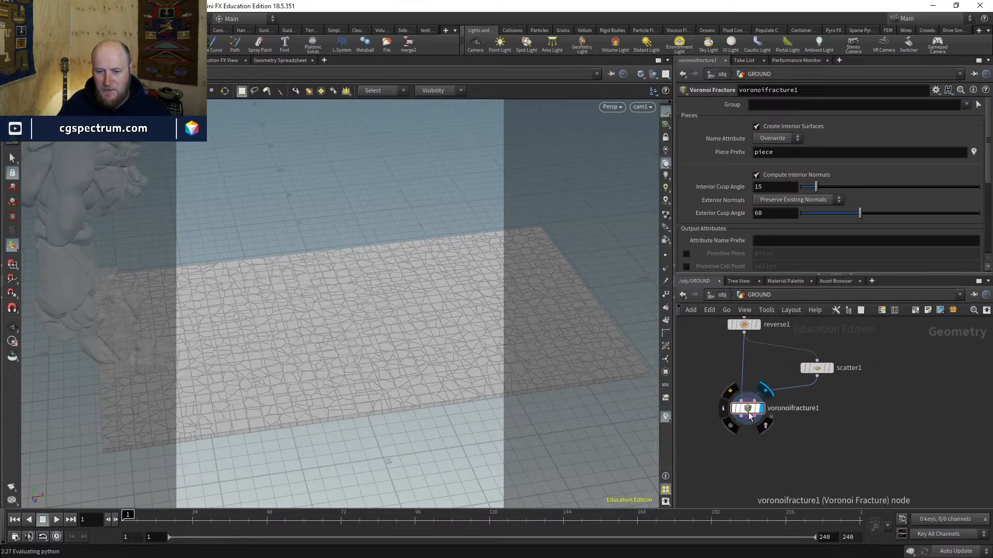
# Step: Tidy the layout of reverse1, scatter1 and voronoifracture1, spacing the fracture node further below the other two
pyautogui.moveTo(748, 409); pyautogui.dragTo(747, 408)
pyautogui.click(747, 412)
pyautogui.moveTo(824, 385); pyautogui.dragTo(805, 420, button='middle')
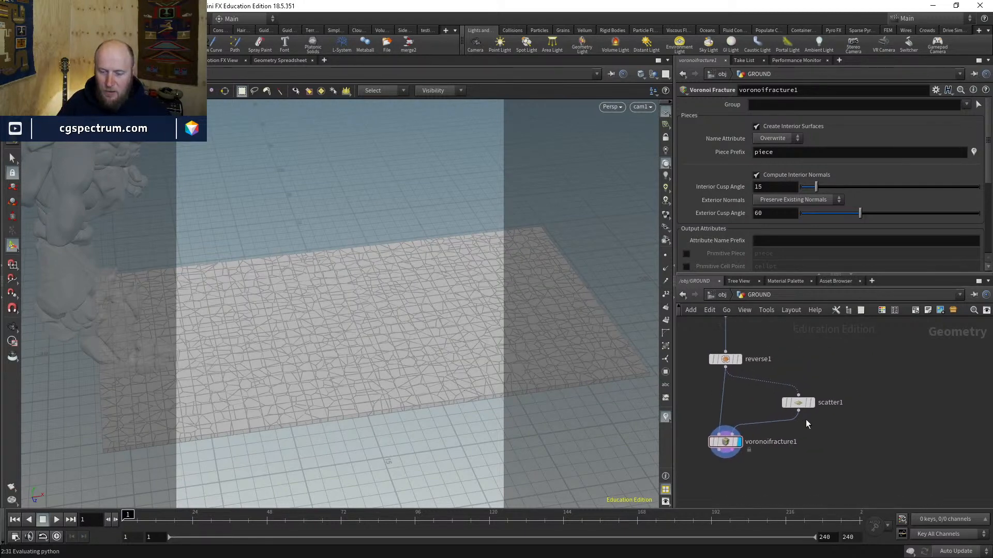
pyautogui.press('Escape')
pyautogui.press('w')
pyautogui.moveTo(784, 468); pyautogui.dragTo(732, 452, button='middle')
pyautogui.moveTo(781, 423); pyautogui.dragTo(791, 462, button='middle')
pyautogui.moveTo(742, 431); pyautogui.dragTo(742, 445)
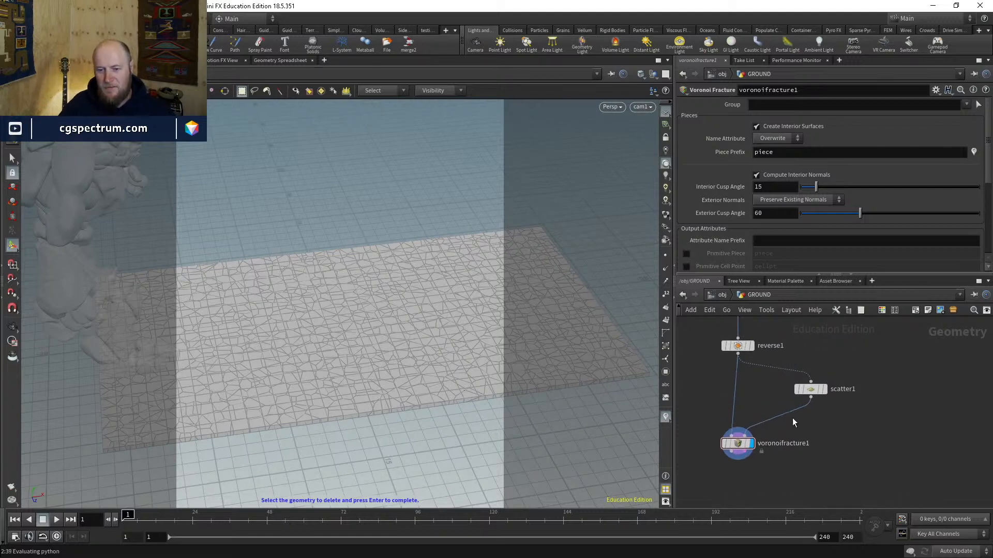
pyautogui.moveTo(738, 355); pyautogui.dragTo(746, 394, button='middle')
pyautogui.moveTo(745, 386); pyautogui.dragTo(745, 374)
pyautogui.moveTo(755, 416); pyautogui.dragTo(742, 367, button='middle')
pyautogui.moveTo(736, 436)
pyautogui.mouseDown()
pyautogui.moveTo(744, 427)
pyautogui.moveTo(735, 430)
pyautogui.mouseUp()
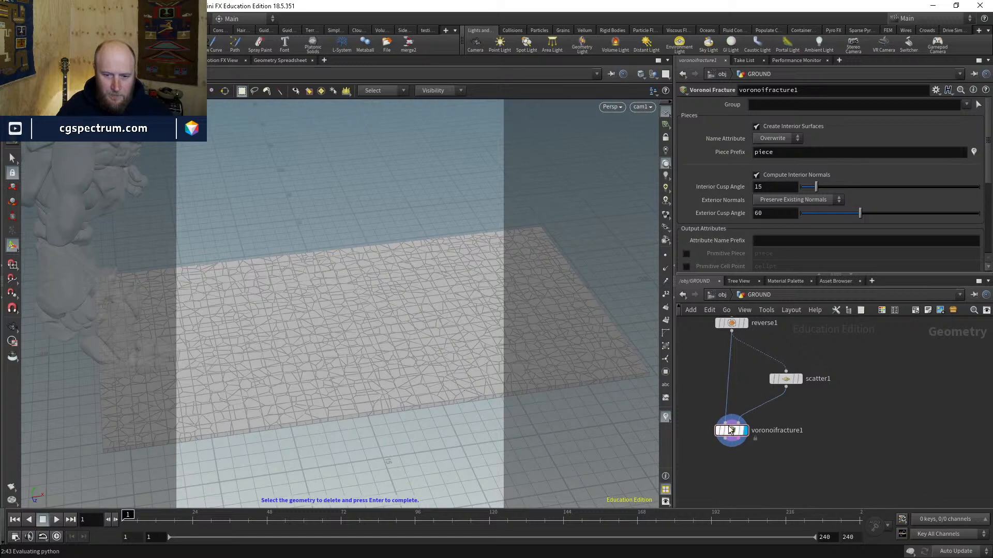
pyautogui.moveTo(747, 469); pyautogui.dragTo(753, 442, button='middle')
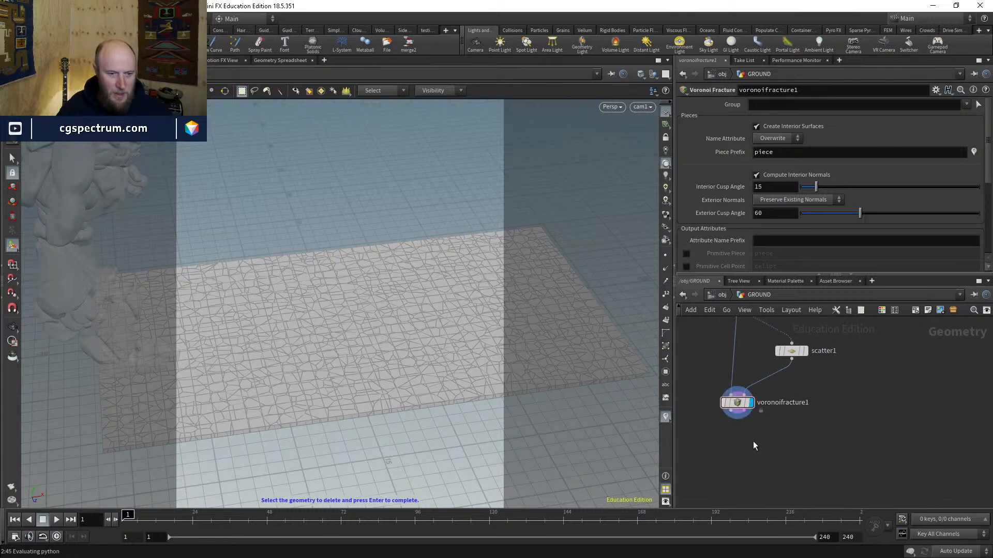
pyautogui.press('Tab')
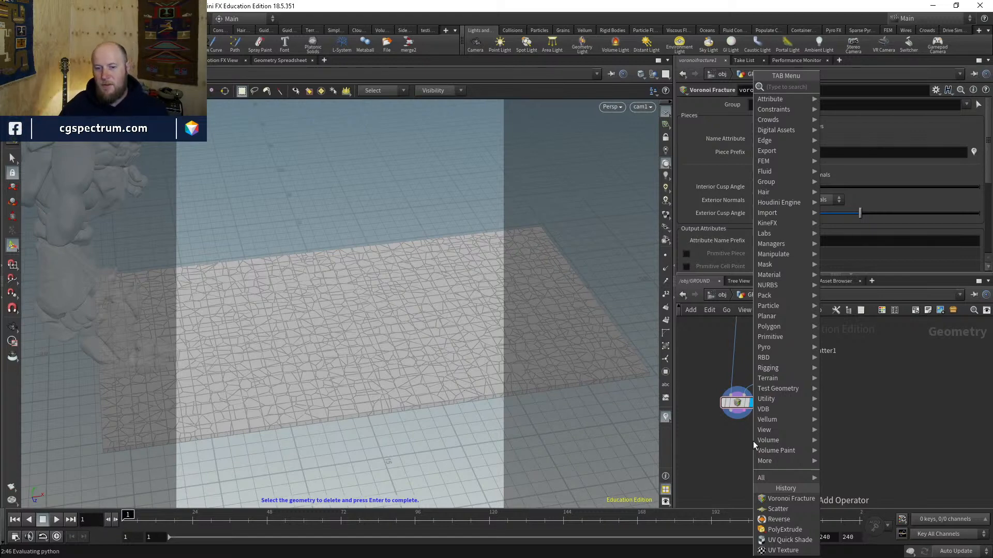
pyautogui.click(738, 446)
# Step: Go back up the ground network to blast1 and display its output, the cropped grid before the extrusion
pyautogui.moveTo(731, 491); pyautogui.dragTo(736, 463, button='middle')
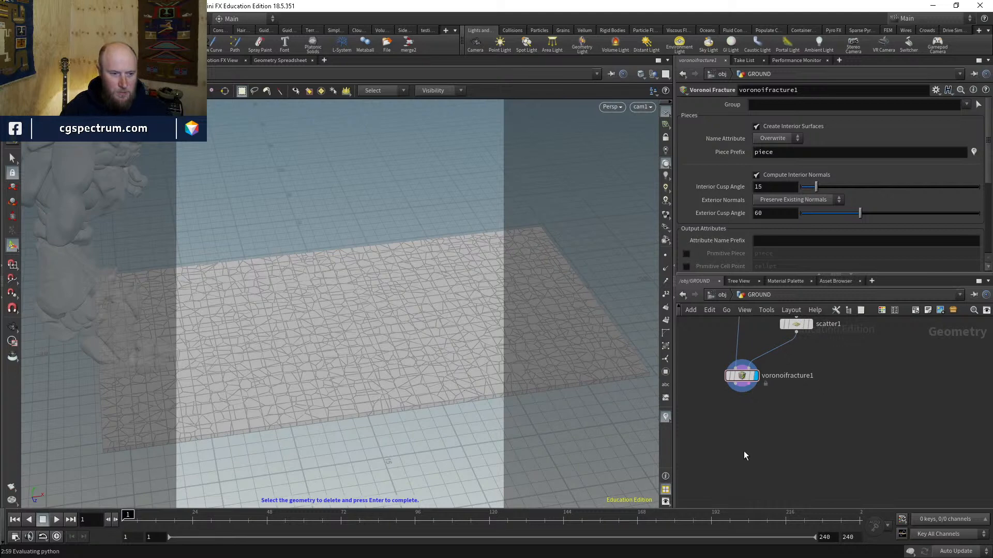
pyautogui.moveTo(795, 434); pyautogui.dragTo(817, 474, button='middle')
pyautogui.scroll(-2, 816, 471)
pyautogui.moveTo(848, 445); pyautogui.dragTo(846, 480, button='middle')
pyautogui.moveTo(864, 420); pyautogui.dragTo(852, 440, button='middle')
pyautogui.scroll(2, 771, 390)
pyautogui.click(755, 370)
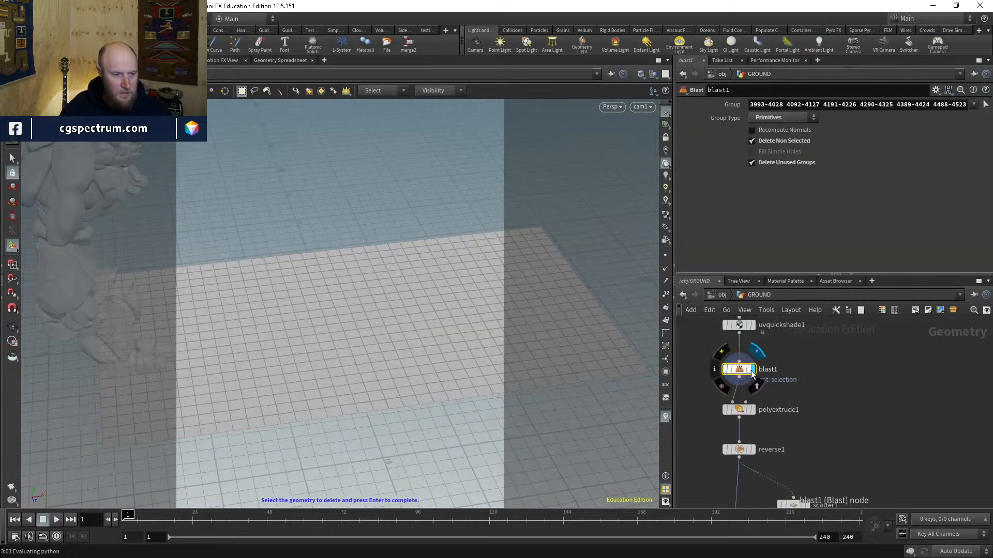
pyautogui.moveTo(759, 381); pyautogui.dragTo(744, 378, button='middle')
pyautogui.moveTo(864, 394); pyautogui.dragTo(835, 423, button='middle')
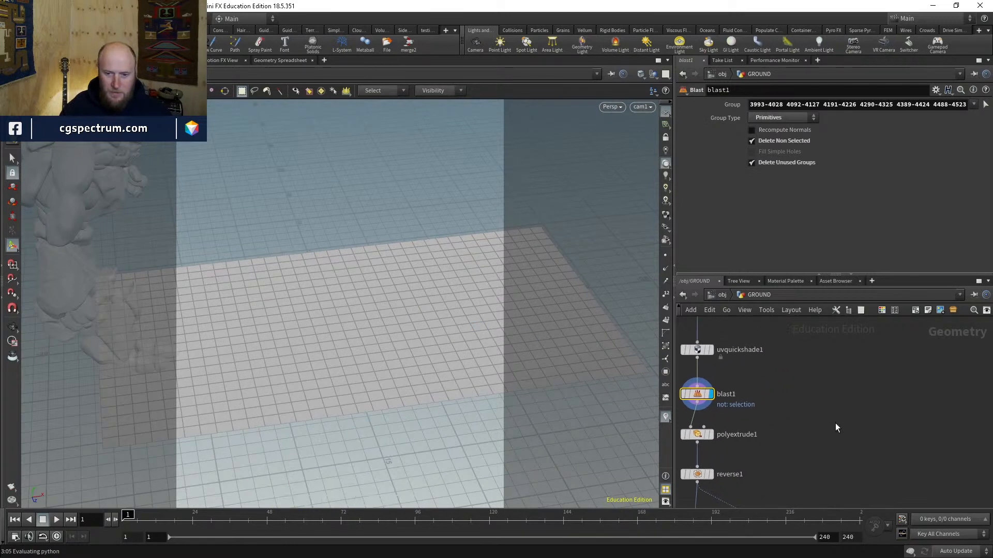
# Step: Add an Object Merge node beside the UV Texture node in the GROUND network
pyautogui.moveTo(811, 351); pyautogui.dragTo(809, 444, button='middle')
pyautogui.press('Tab')
pyautogui.write('obm')
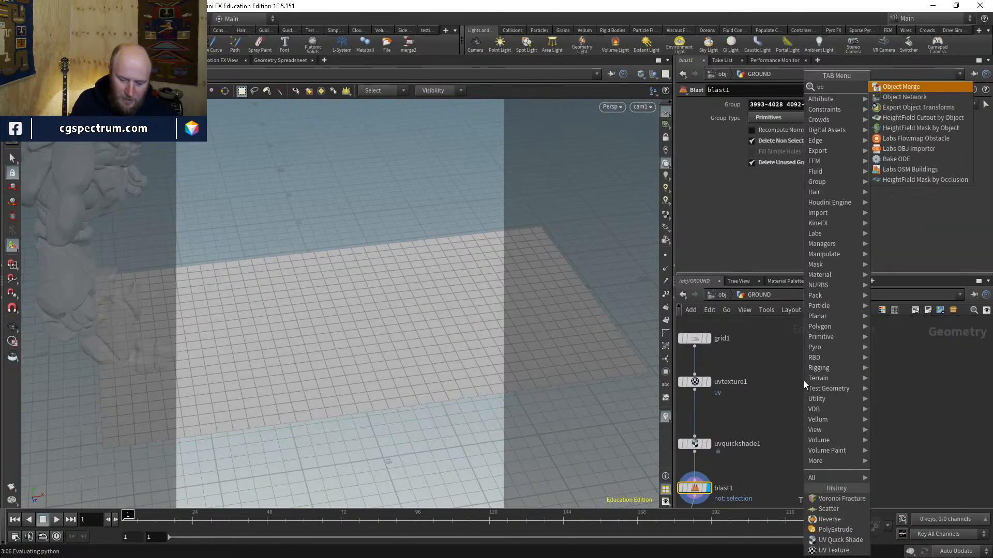
pyautogui.press('Return')
pyautogui.click(804, 380)
# Step: Set the Object Merge's Object 1 to /obj/testgeometry_crag1/testgeometry_crag1
pyautogui.click(978, 131)
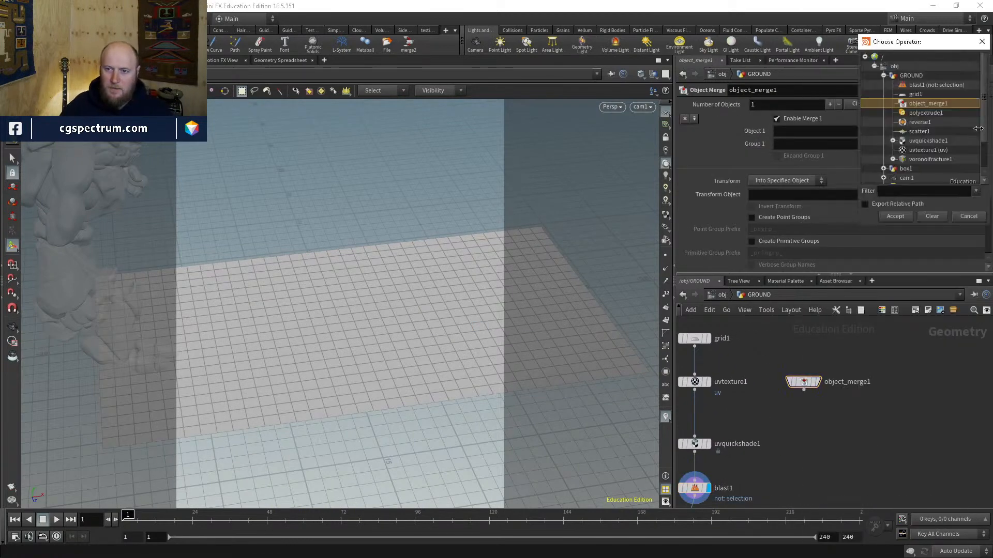
pyautogui.click(883, 76)
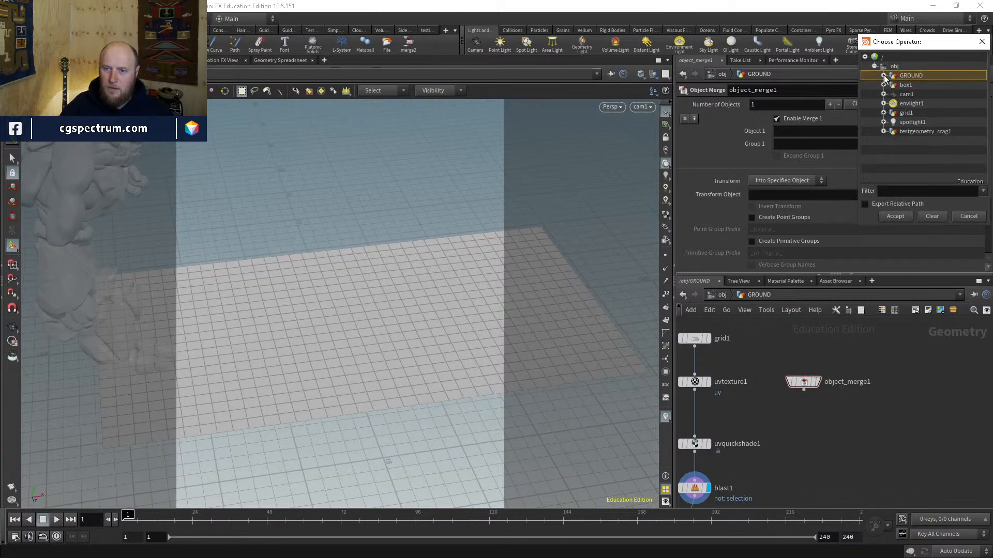
pyautogui.click(884, 131)
pyautogui.click(911, 131)
pyautogui.click(934, 140)
pyautogui.click(895, 216)
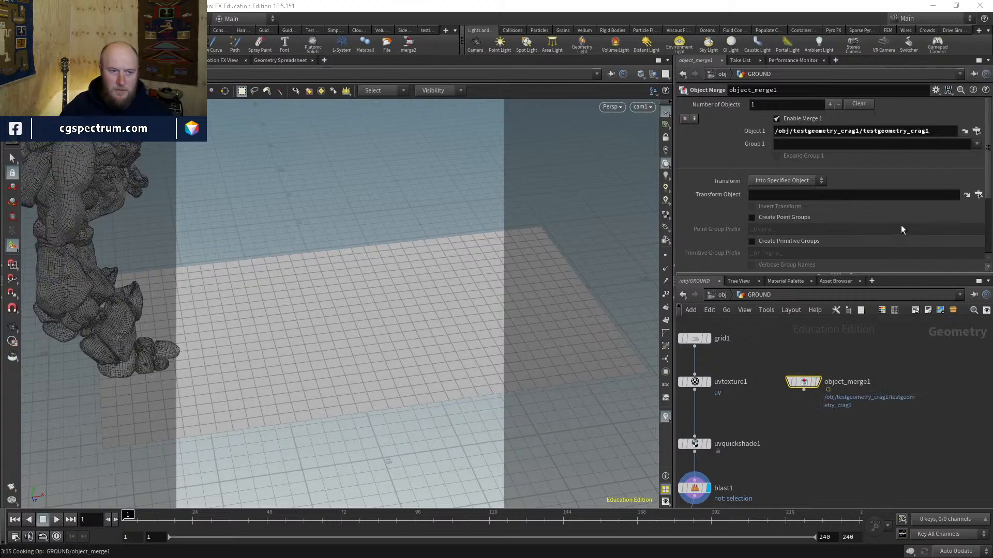
# Step: Move the Object Merge node clear of the ground chain, display it, and inspect its geometry information
pyautogui.click(818, 385)
pyautogui.moveTo(806, 384); pyautogui.dragTo(844, 376)
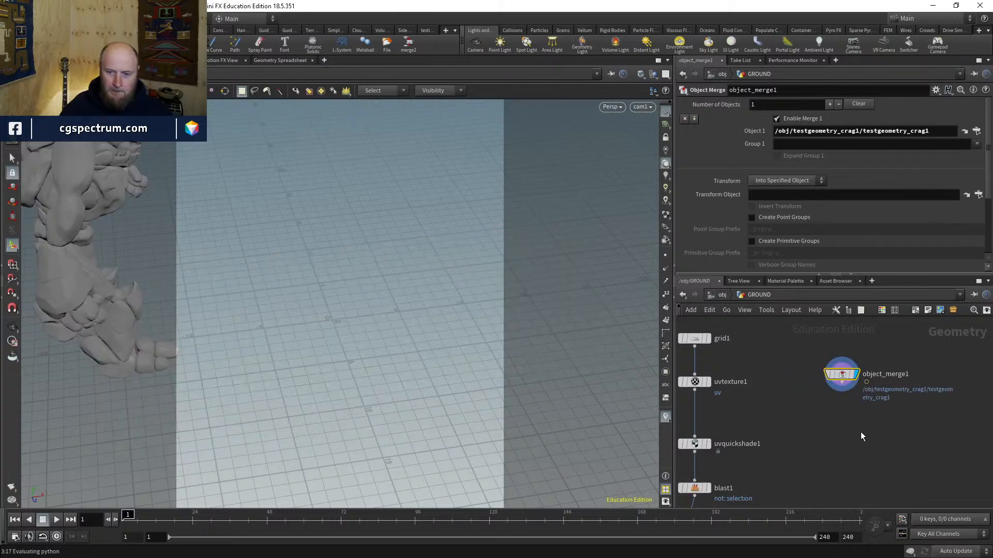
pyautogui.moveTo(846, 427); pyautogui.dragTo(813, 395, button='middle')
pyautogui.moveTo(808, 345); pyautogui.dragTo(766, 356, button='middle')
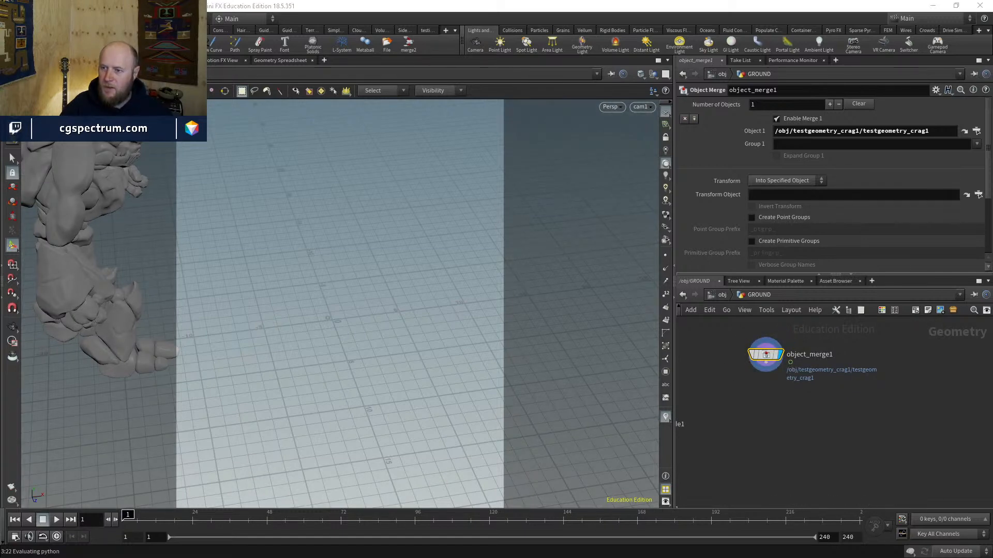
pyautogui.moveTo(992, 222); pyautogui.dragTo(439, 154)
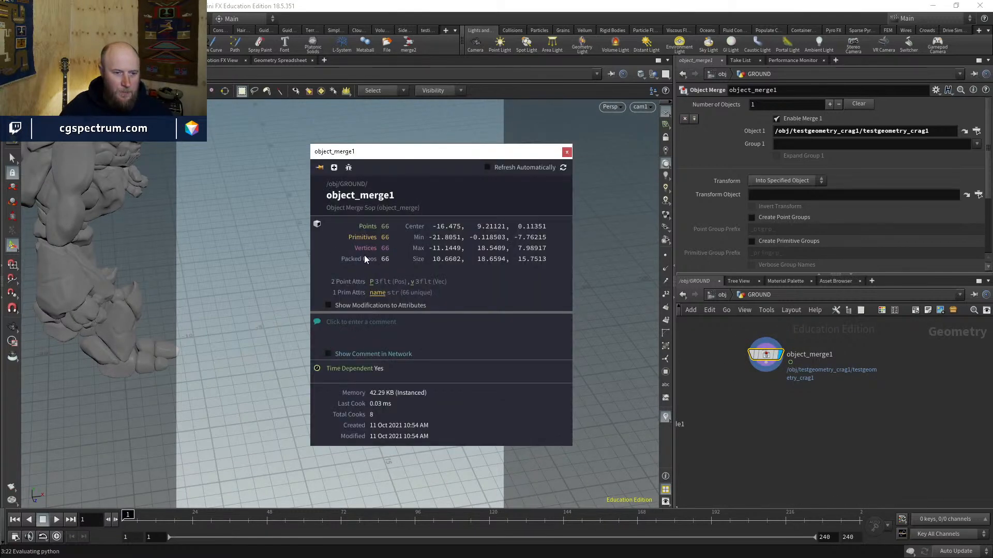
# Step: Add an Unpack node below the Object Merge, wire it to that node's output, and display it
pyautogui.moveTo(790, 389); pyautogui.dragTo(782, 380, button='middle')
pyautogui.press('Tab')
pyautogui.write('un')
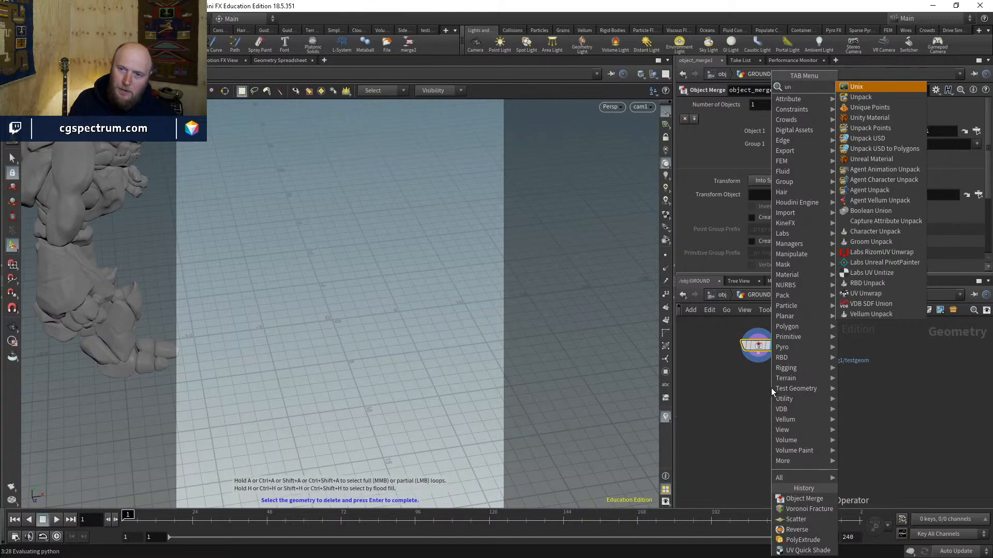
pyautogui.press('Down')
pyautogui.press('Return')
pyautogui.click(771, 388)
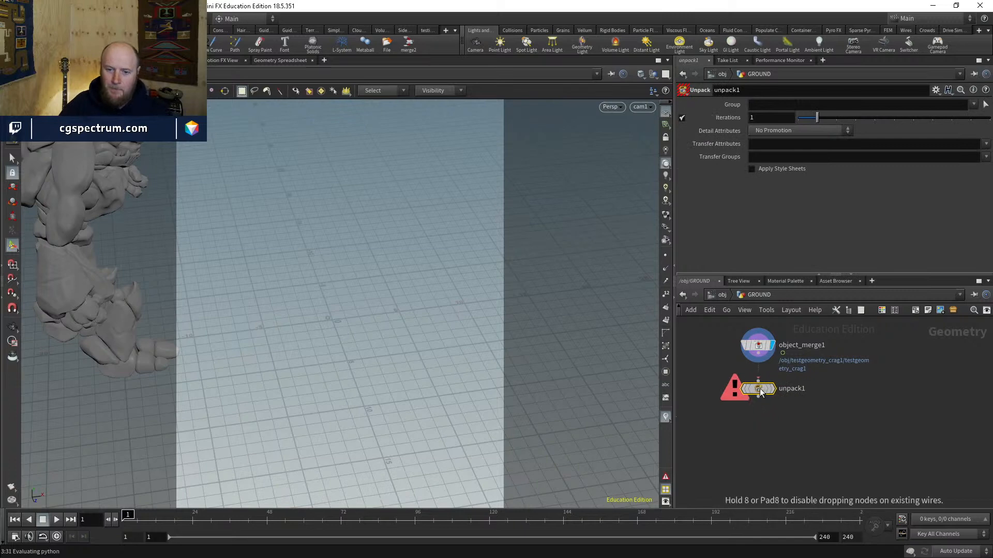
pyautogui.click(758, 381)
pyautogui.click(759, 363)
pyautogui.middleClick(757, 389)
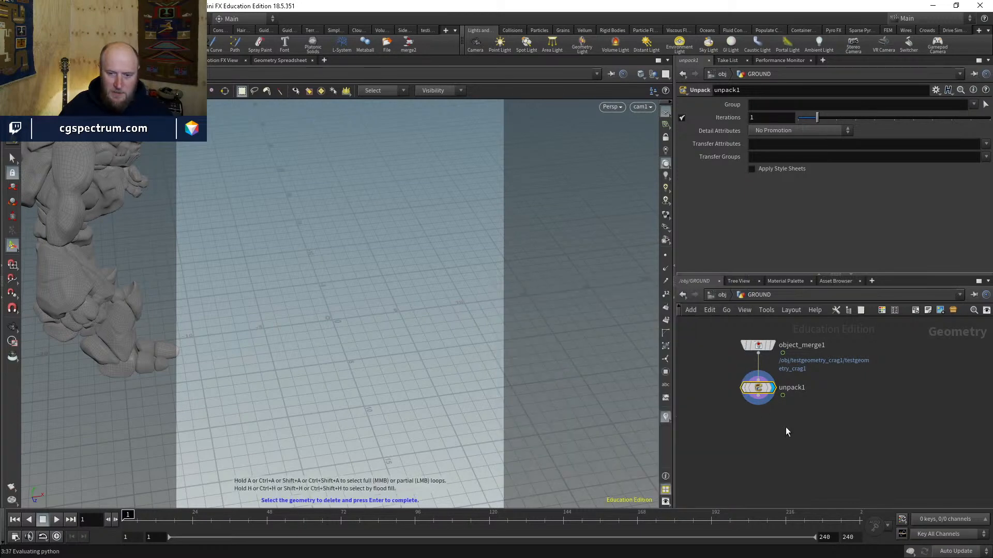
# Step: Add an Attribute Transfer node below the Unpack node and wire the UV Texture output into its first input
pyautogui.press('Tab')
pyautogui.write('attra')
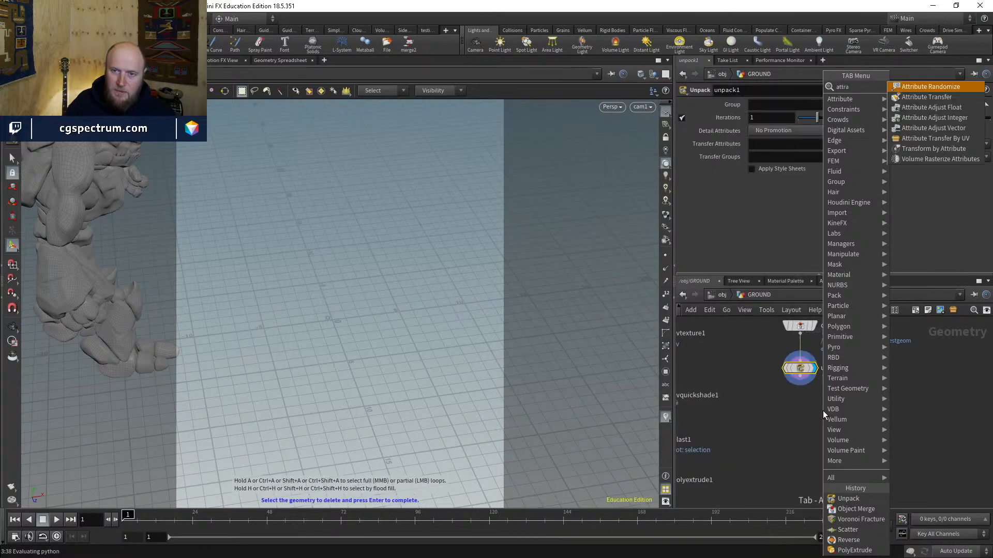
pyautogui.press('Down')
pyautogui.press('Return')
pyautogui.click(823, 411)
pyautogui.moveTo(823, 411); pyautogui.dragTo(789, 418)
pyautogui.click(782, 410)
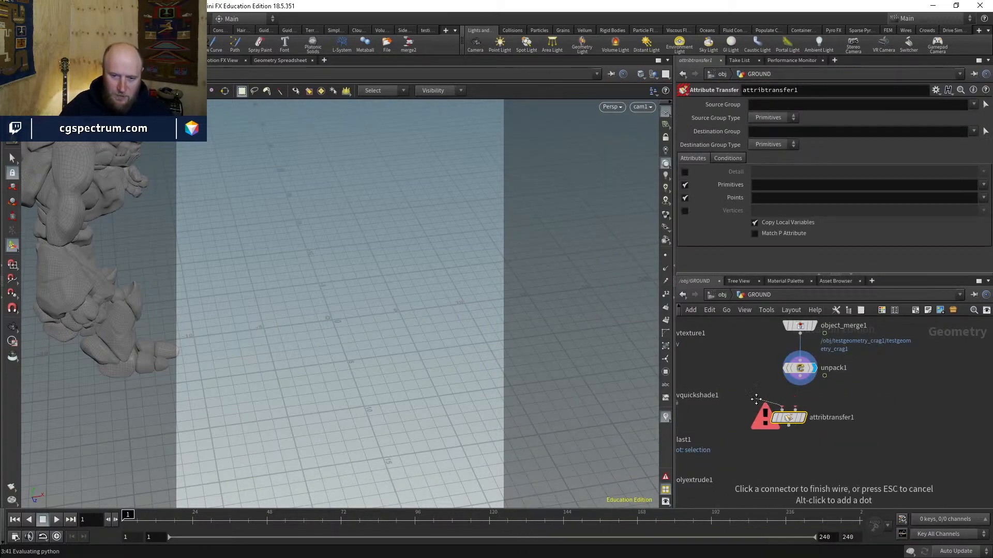
pyautogui.click(726, 368)
# Step: Connect the Unpack node to the Attribute Transfer's second input and display the Attribute Transfer
pyautogui.moveTo(758, 401); pyautogui.dragTo(815, 411, button='middle')
pyautogui.click(862, 444)
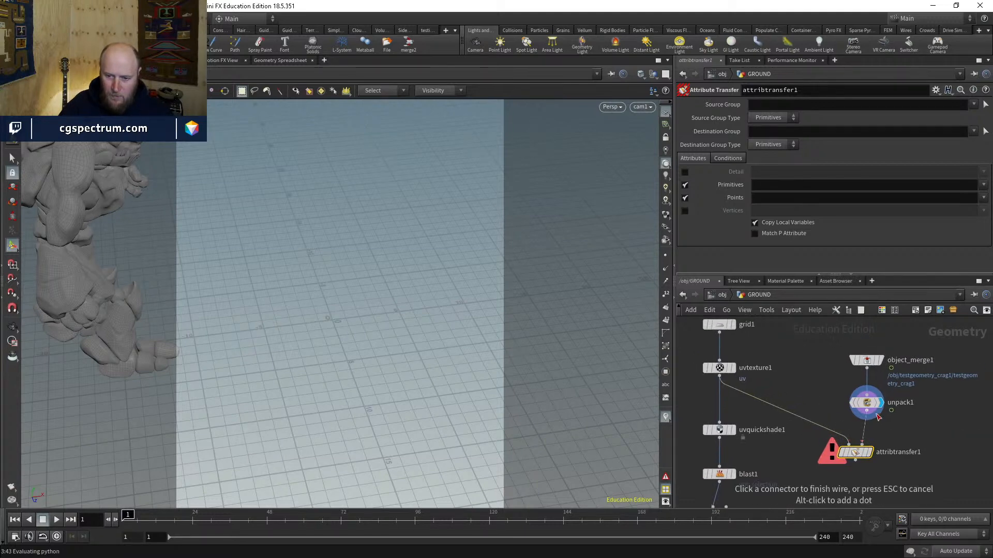
pyautogui.click(866, 411)
pyautogui.click(870, 452)
pyautogui.moveTo(854, 451); pyautogui.dragTo(841, 447)
pyautogui.moveTo(851, 452)
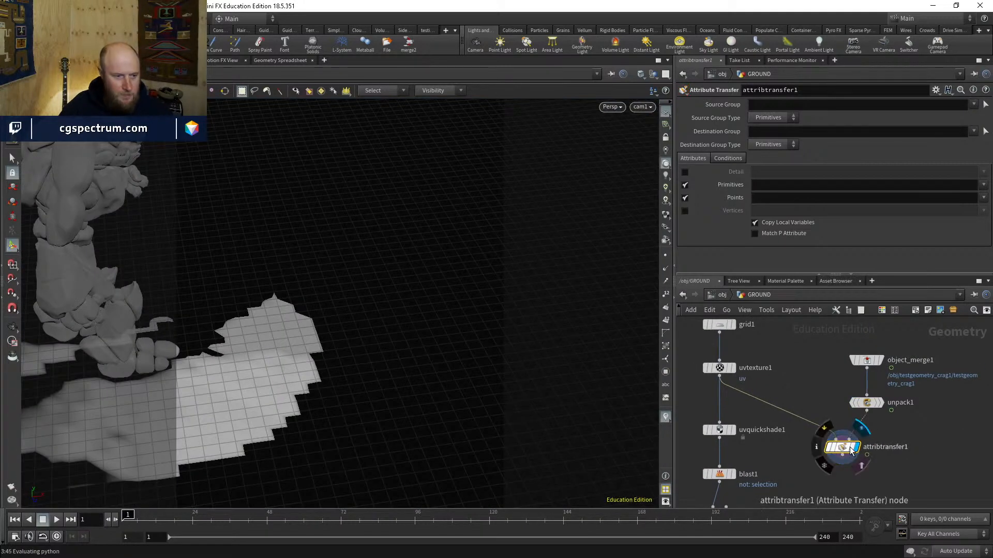
# Step: Turn off primitive attributes in the Attribute Transfer so only point attributes are transferred
pyautogui.click(984, 198)
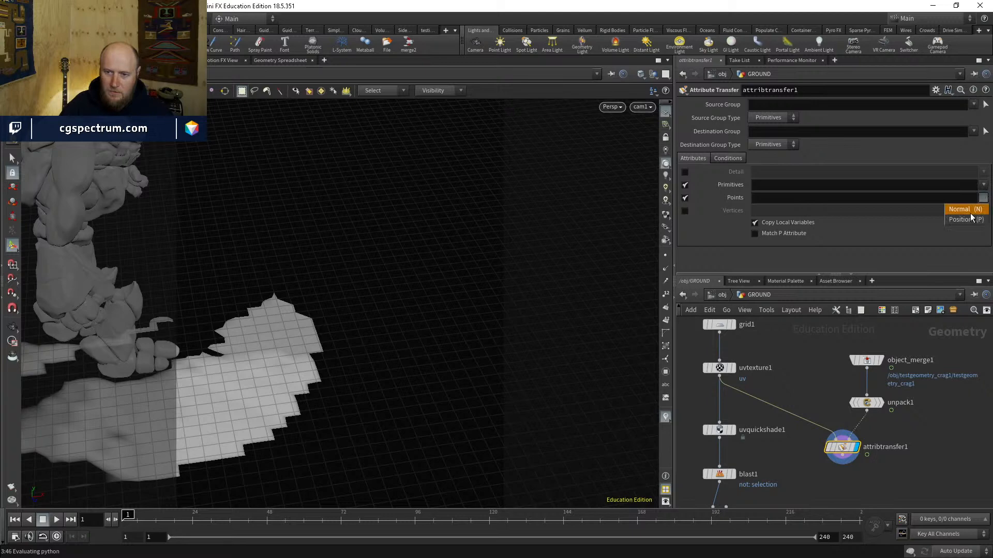
pyautogui.click(685, 185)
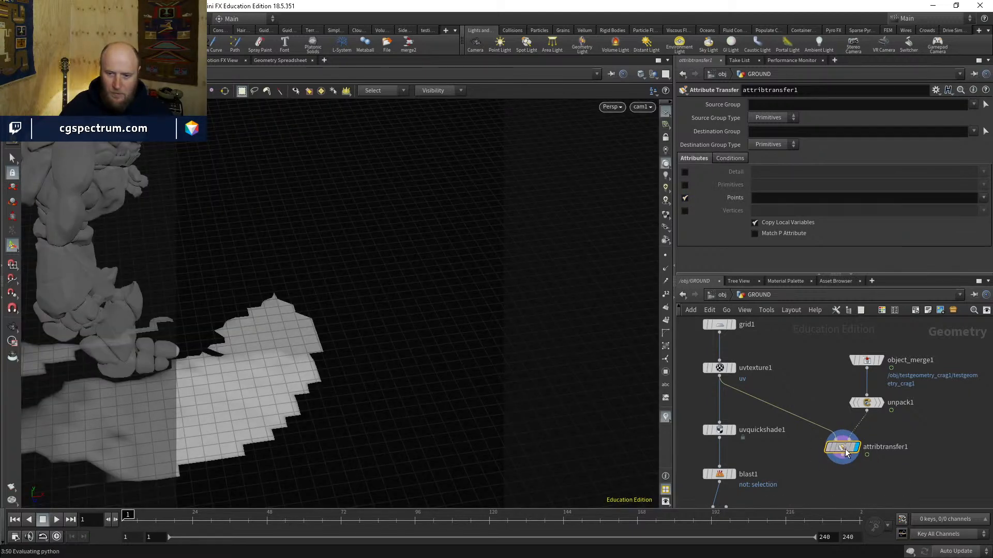
pyautogui.moveTo(846, 453); pyautogui.dragTo(844, 465)
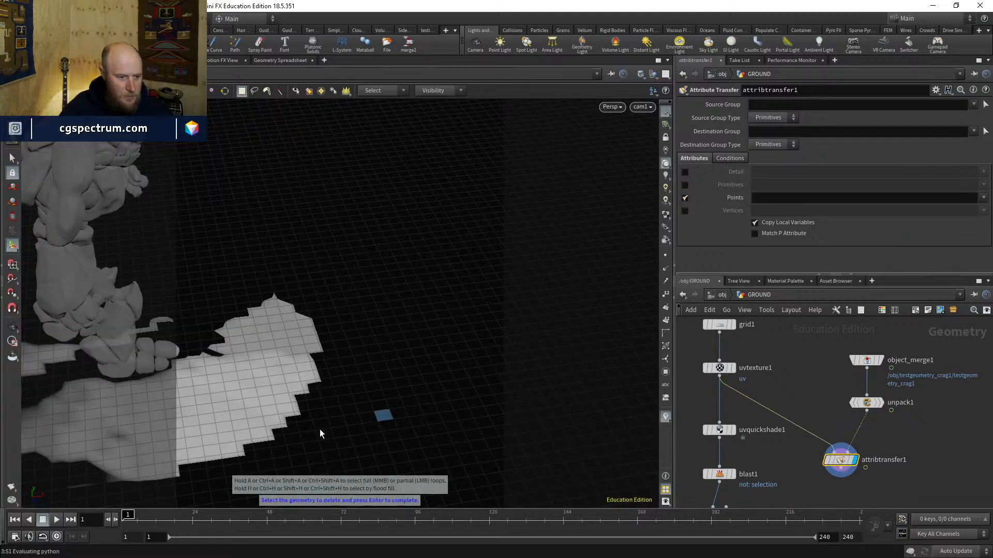
pyautogui.moveTo(129, 515)
pyautogui.mouseDown()
pyautogui.moveTo(347, 497)
pyautogui.moveTo(316, 515)
pyautogui.moveTo(348, 516)
pyautogui.moveTo(128, 516)
pyautogui.mouseUp()
# Step: Insert a Color node between the Unpack and Attribute Transfer nodes
pyautogui.press('Tab')
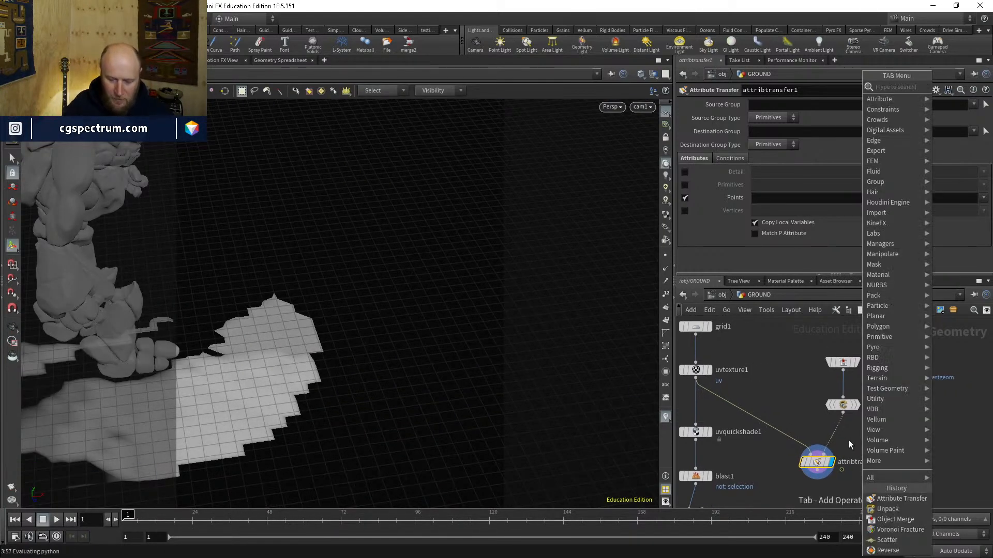
pyautogui.write('color')
pyautogui.press('Return')
pyautogui.click(848, 439)
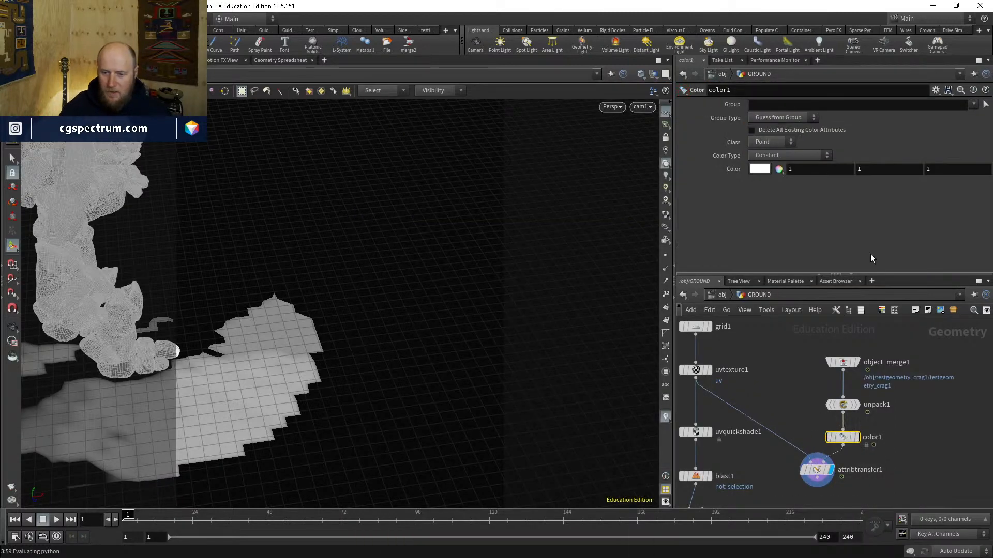
# Step: Set the character branch's Color node to red with values 1, 0, 0
pyautogui.click(889, 171)
pyautogui.write('0')
pyautogui.press('Return')
pyautogui.click(943, 171)
pyautogui.write('0')
pyautogui.press('Return')
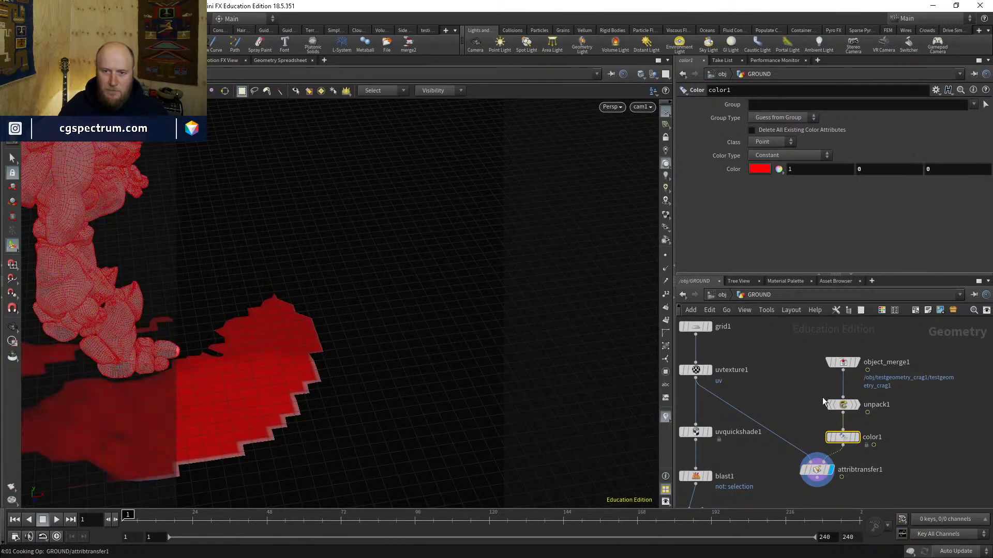
# Step: Duplicate the red Color node, insert the copy between UV Texture and Attribute Transfer, and set it to black (0, 0, 0)
pyautogui.hotkey('ctrl', 'c')
pyautogui.hotkey('ctrl', 'v')
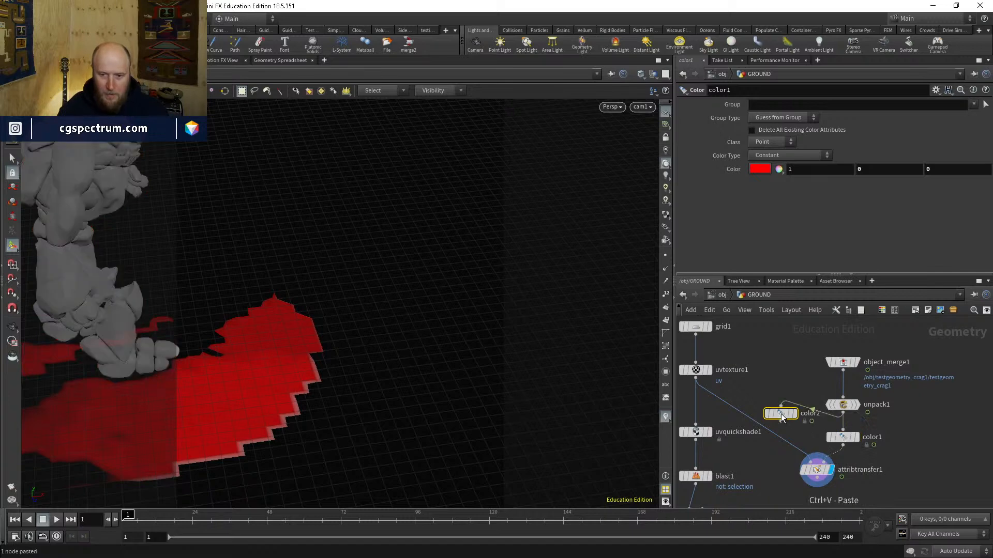
pyautogui.click(769, 423)
pyautogui.write('0')
pyautogui.press('Return')
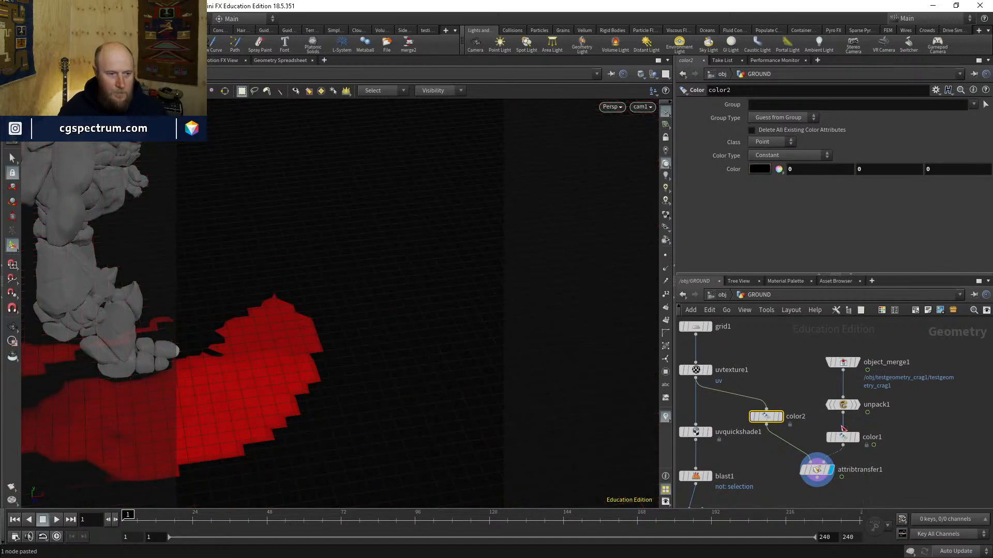
# Step: Restrict the Attribute Transfer's point attributes to color (Cd)
pyautogui.moveTo(840, 466); pyautogui.dragTo(838, 440, button='middle')
pyautogui.click(816, 444)
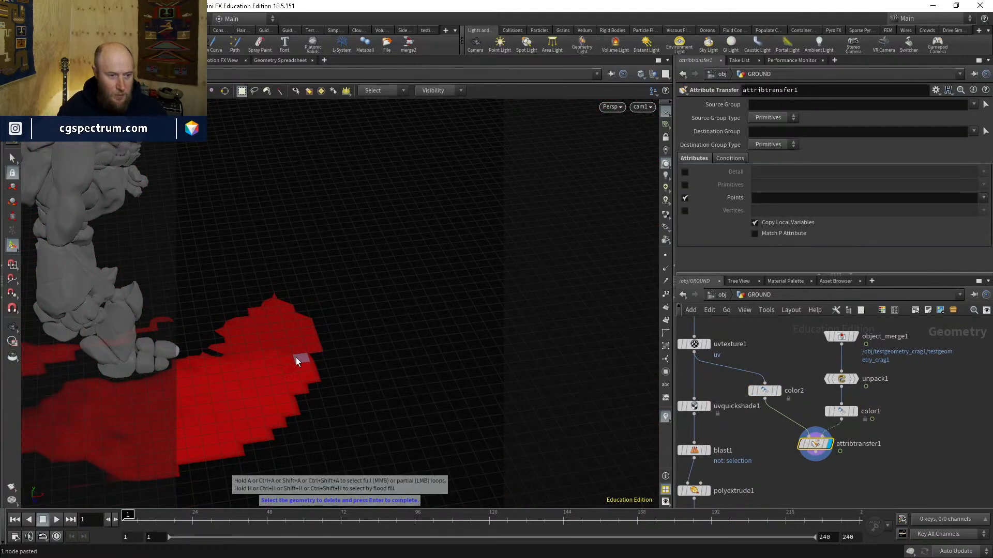
pyautogui.click(983, 199)
pyautogui.click(966, 215)
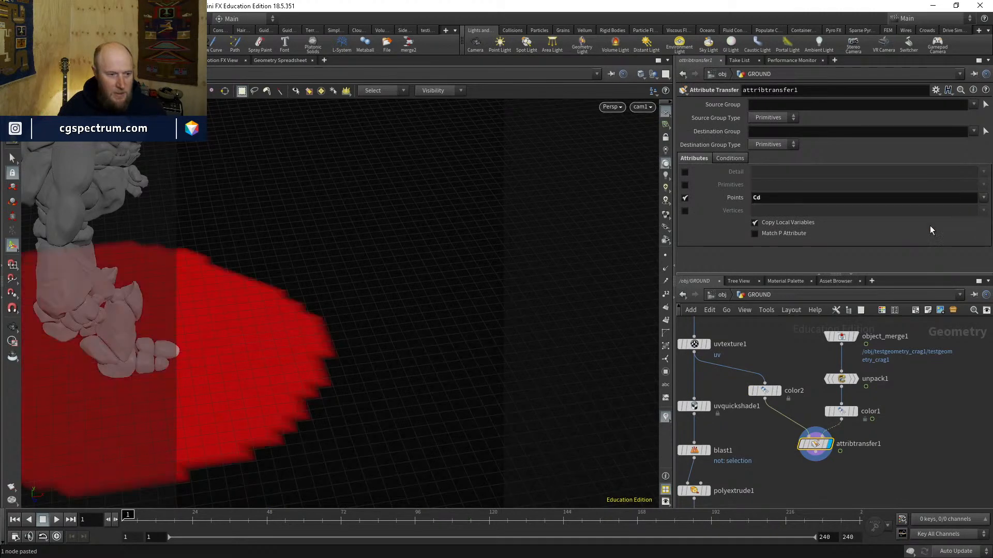
# Step: Go to frame 53 and set the Attribute Transfer's Distance Threshold to 0 and Blend Width to 2.8
pyautogui.click(730, 158)
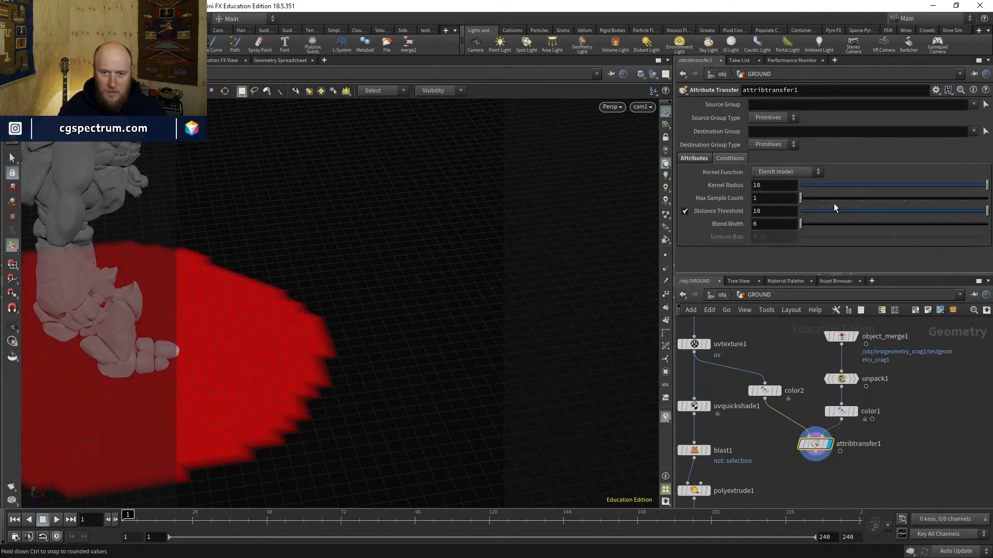
pyautogui.moveTo(833, 211)
pyautogui.mouseDown()
pyautogui.moveTo(805, 210)
pyautogui.moveTo(829, 211)
pyautogui.mouseUp()
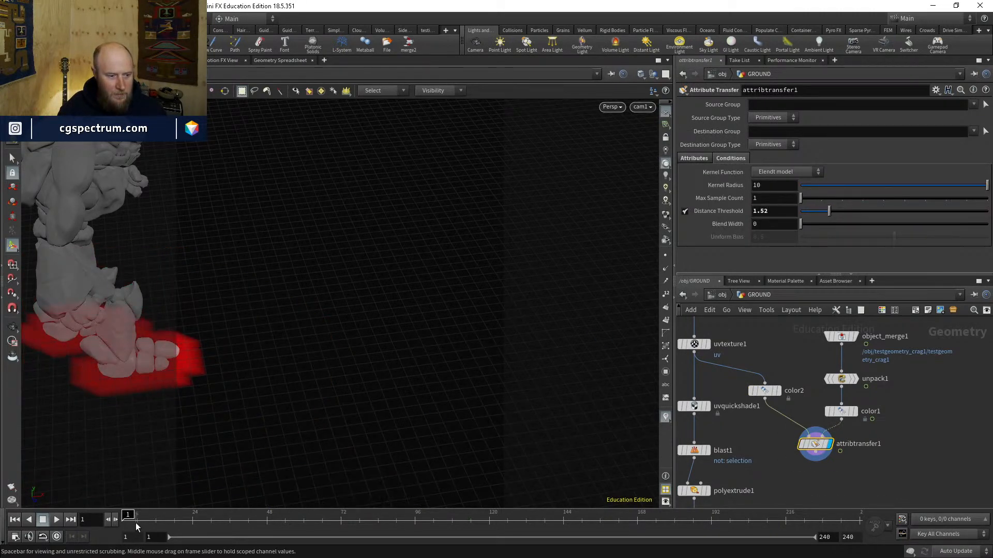
pyautogui.moveTo(129, 507)
pyautogui.mouseDown()
pyautogui.moveTo(386, 503)
pyautogui.moveTo(635, 472)
pyautogui.moveTo(443, 451)
pyautogui.moveTo(211, 483)
pyautogui.moveTo(282, 481)
pyautogui.mouseUp()
pyautogui.moveTo(827, 212); pyautogui.dragTo(879, 223)
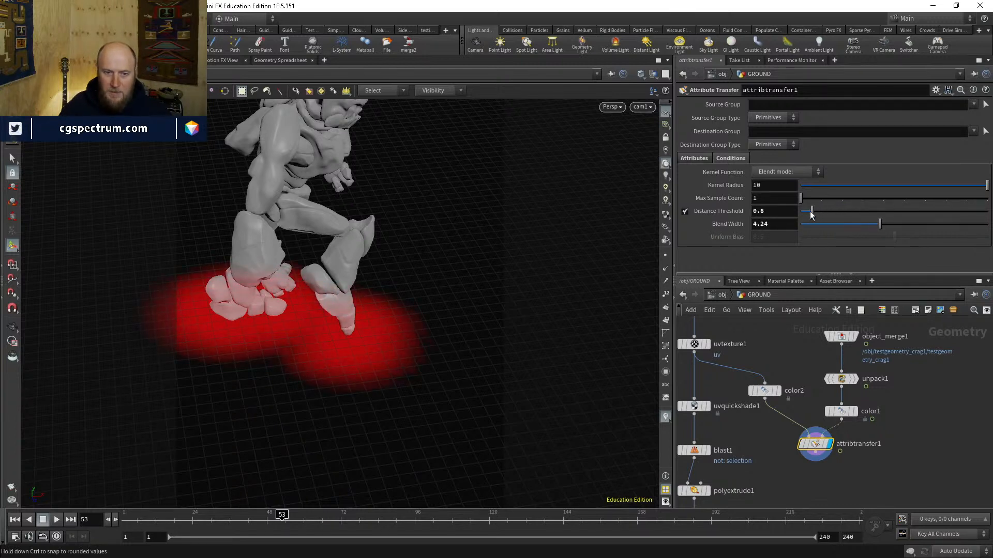
pyautogui.moveTo(811, 215); pyautogui.dragTo(782, 211)
pyautogui.moveTo(842, 222)
pyautogui.mouseDown()
pyautogui.moveTo(815, 224)
pyautogui.moveTo(908, 215)
pyautogui.moveTo(917, 206)
pyautogui.moveTo(895, 202)
pyautogui.moveTo(922, 199)
pyautogui.moveTo(874, 193)
pyautogui.moveTo(848, 225)
pyautogui.mouseUp()
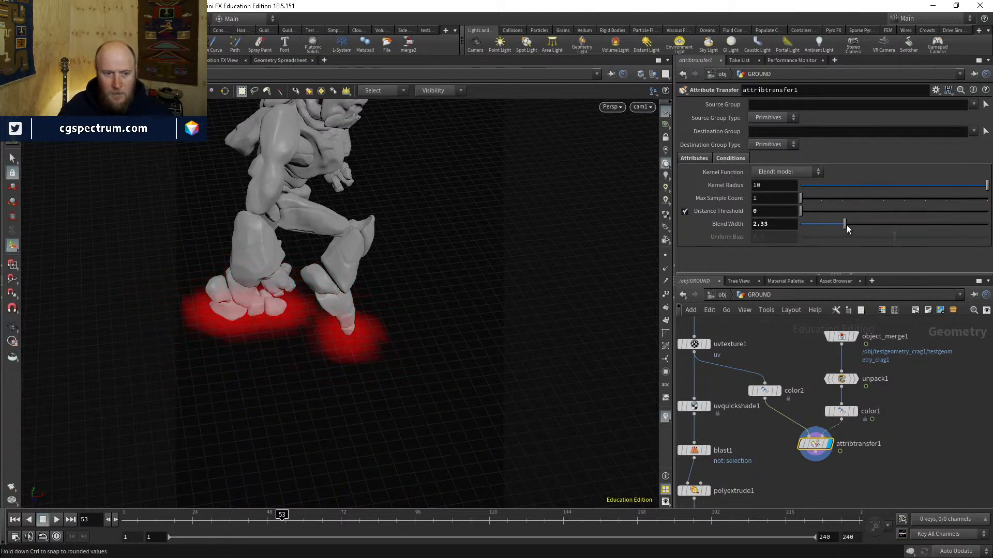
# Step: Add a Point VOP node below the Attribute Transfer and connect the transfer's output to its first input
pyautogui.moveTo(863, 443); pyautogui.dragTo(794, 406, button='middle')
pyautogui.moveTo(787, 350); pyautogui.dragTo(795, 357)
pyautogui.moveTo(804, 411); pyautogui.dragTo(797, 437, button='middle')
pyautogui.press('Tab')
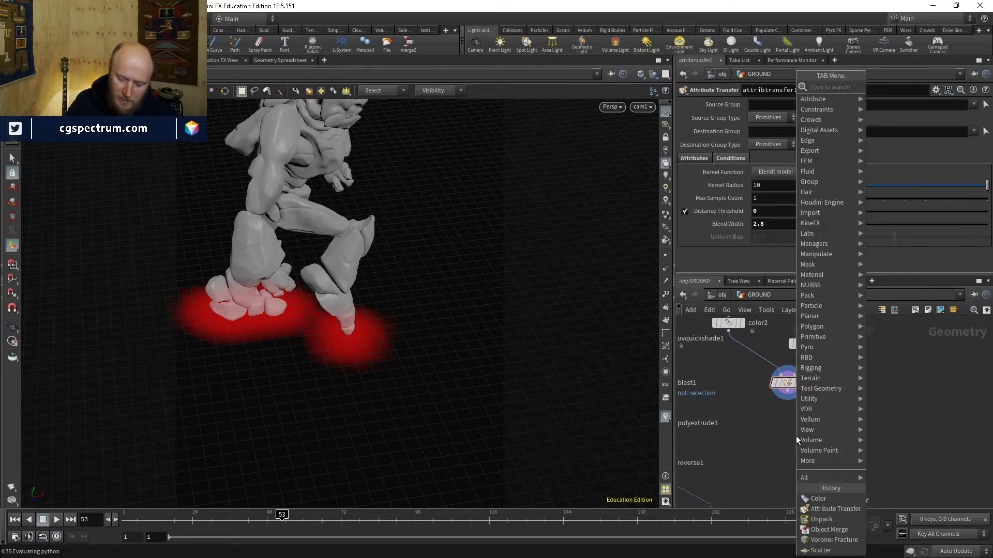
pyautogui.write('pointd')
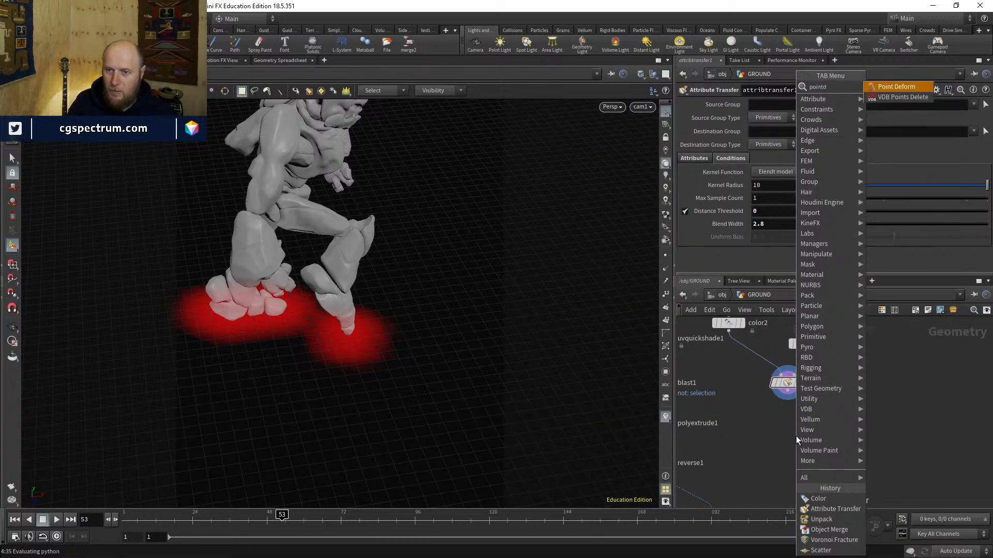
pyautogui.press('BackSpace')
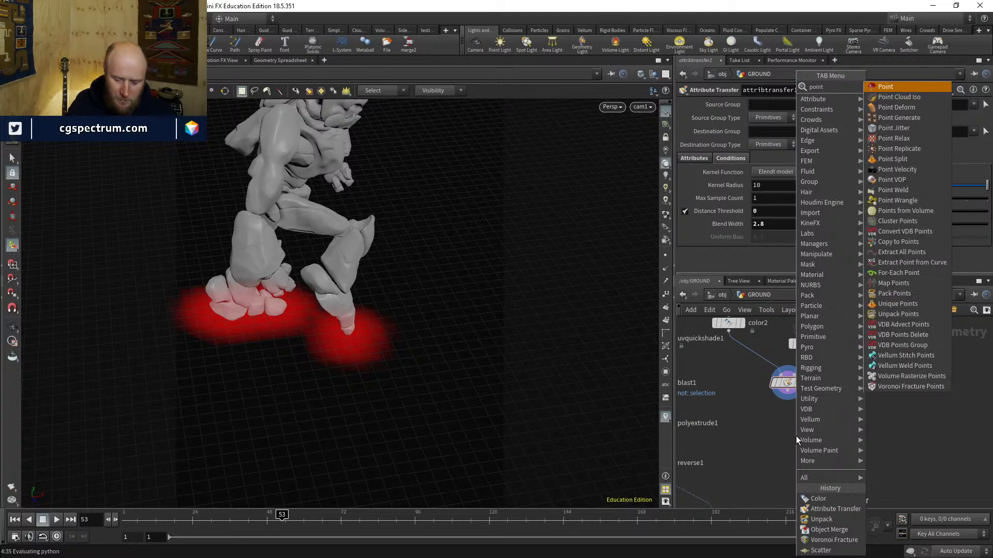
pyautogui.write('vop')
pyautogui.press('Return')
pyautogui.click(795, 436)
pyautogui.moveTo(795, 436); pyautogui.dragTo(787, 429)
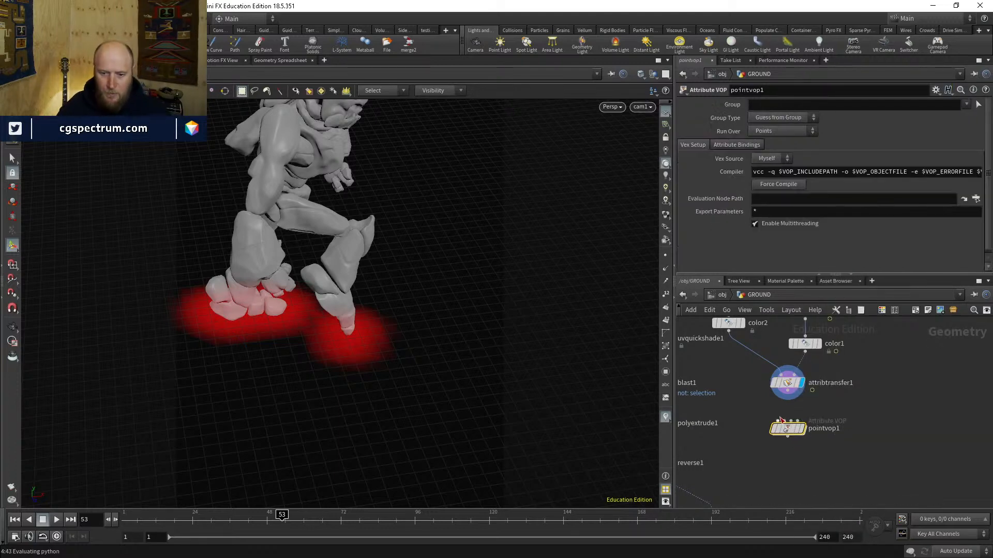
pyautogui.click(777, 420)
pyautogui.click(788, 390)
# Step: Display the Point VOP, space its inner output node away from the global parameters, and return to the GROUND network
pyautogui.doubleClick(803, 430)
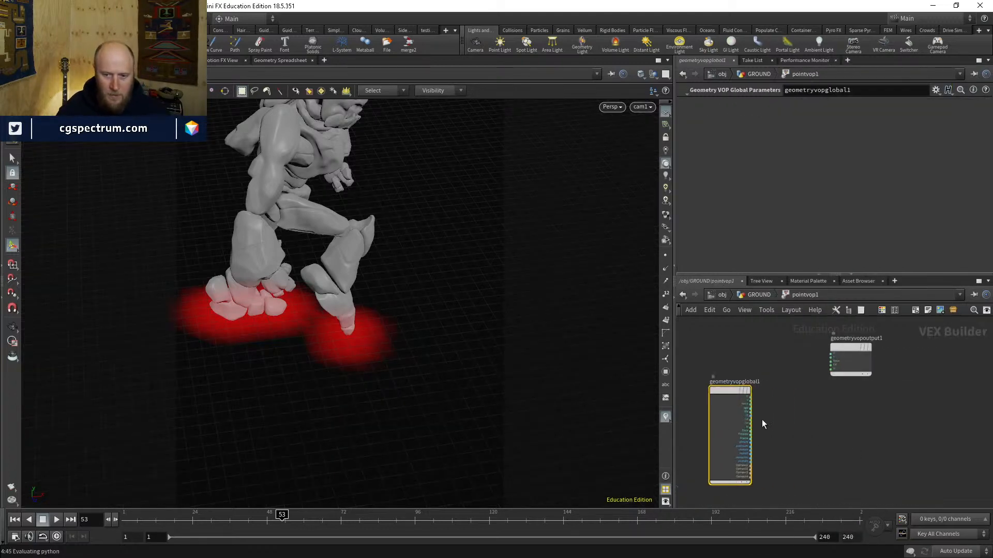
pyautogui.scroll(2, 761, 420)
pyautogui.scroll(-1, 824, 445)
pyautogui.moveTo(856, 447); pyautogui.dragTo(792, 443, button='middle')
pyautogui.moveTo(813, 337); pyautogui.dragTo(869, 346)
pyautogui.moveTo(773, 399); pyautogui.dragTo(802, 398, button='middle')
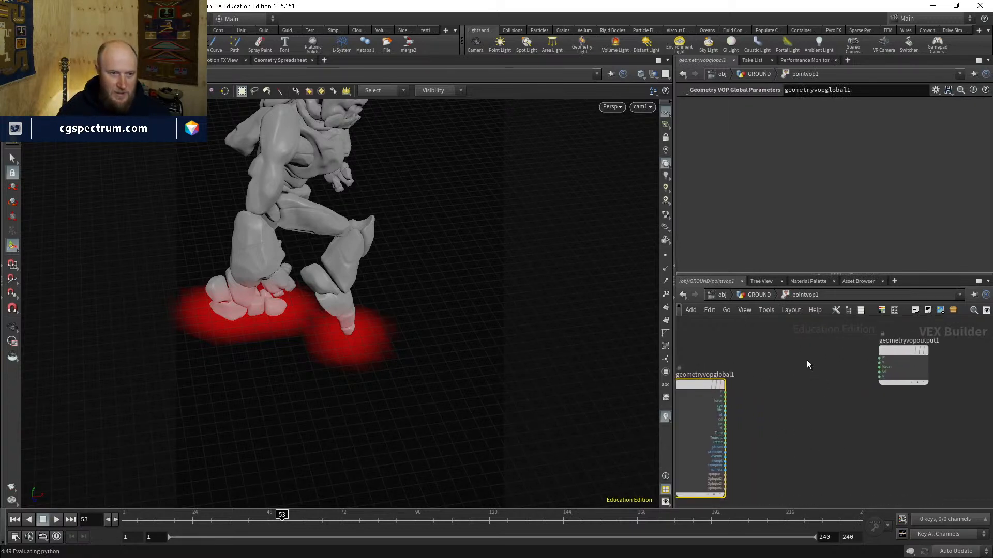
pyautogui.press('u')
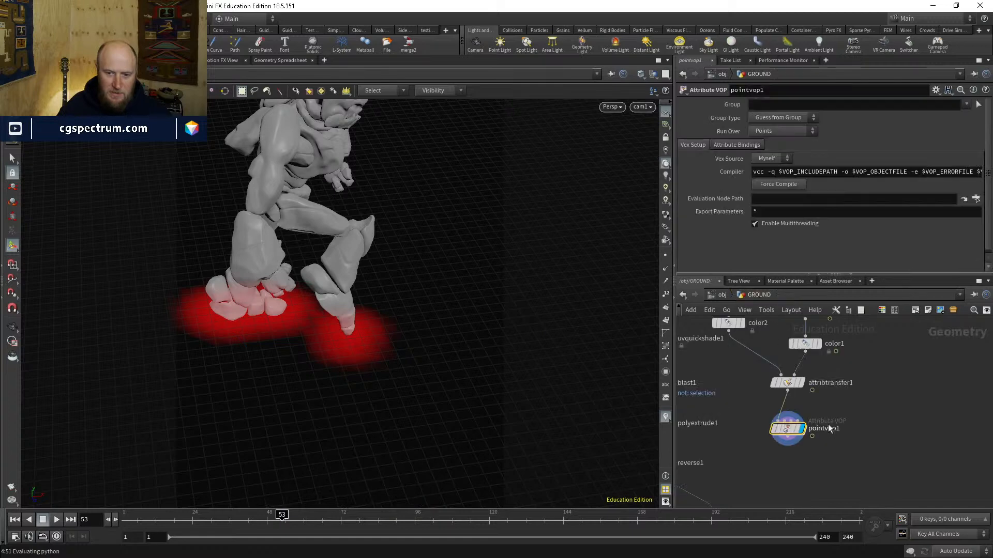
pyautogui.press('Tab')
pyautogui.write('test')
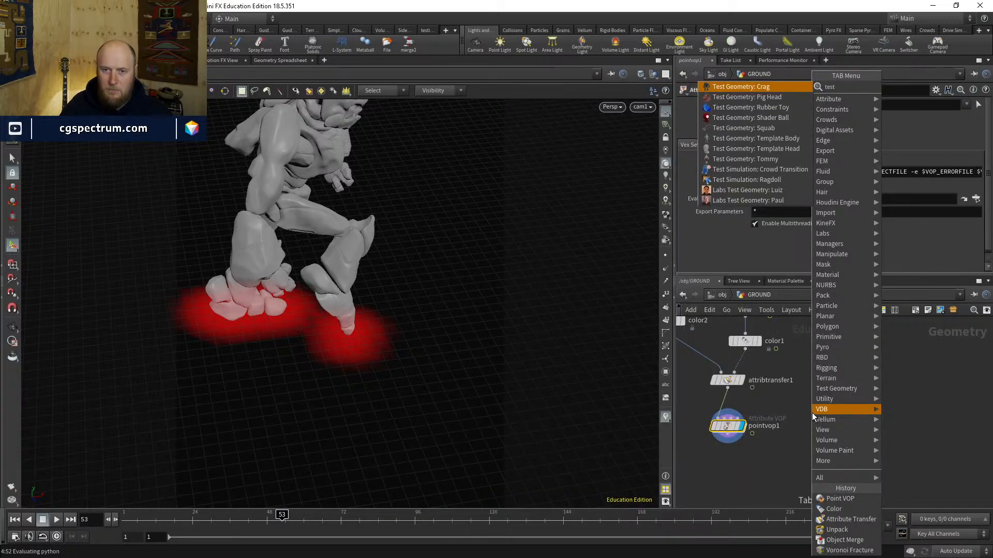
pyautogui.press('Return')
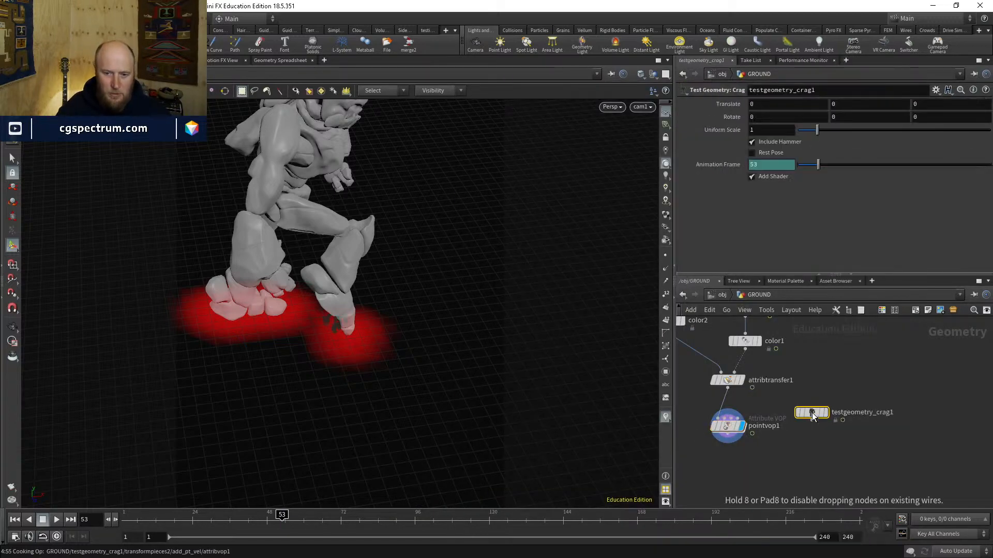
pyautogui.click(831, 412)
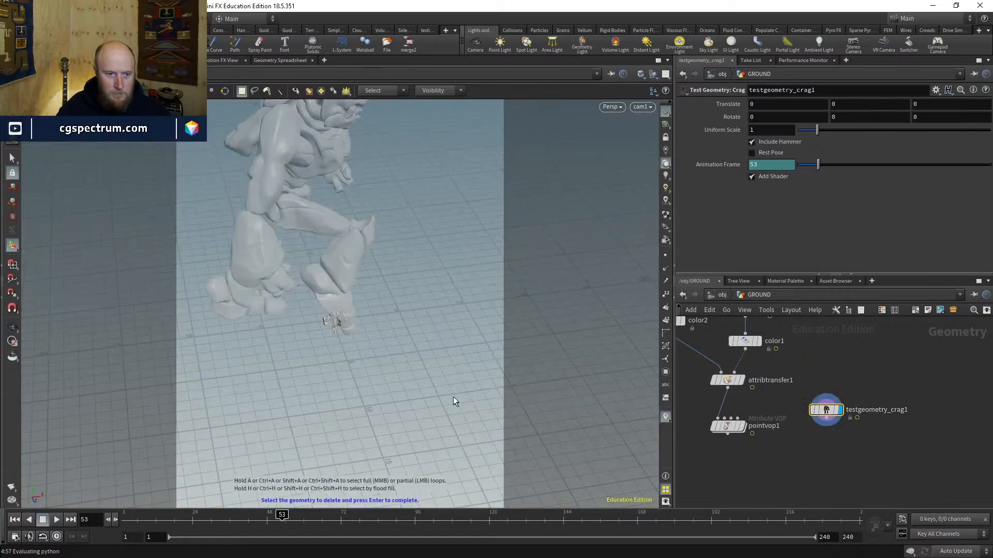
pyautogui.moveTo(271, 513); pyautogui.dragTo(736, 513)
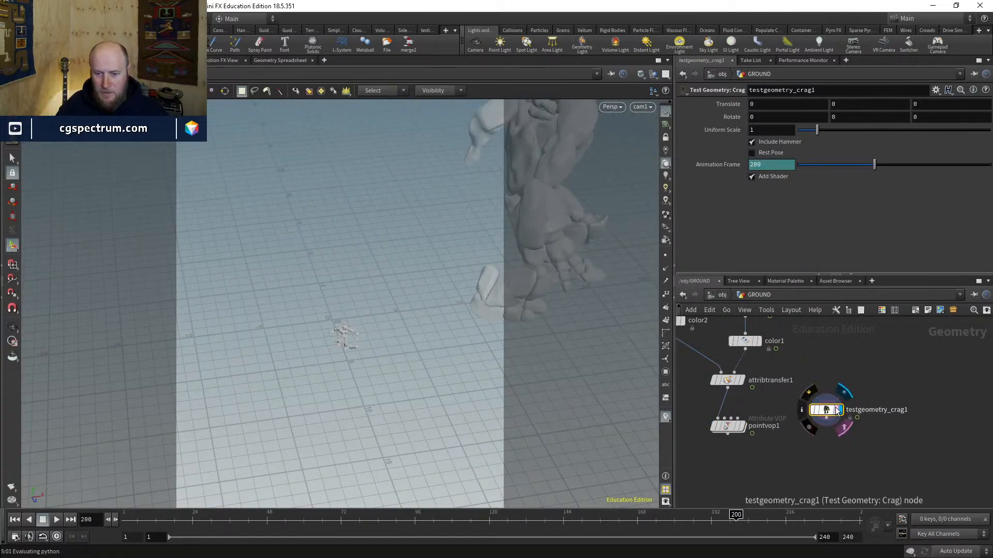
pyautogui.press('Delete')
# Step: Go to frame 68 and open the Point VOP's inner network
pyautogui.scroll(2, 727, 425)
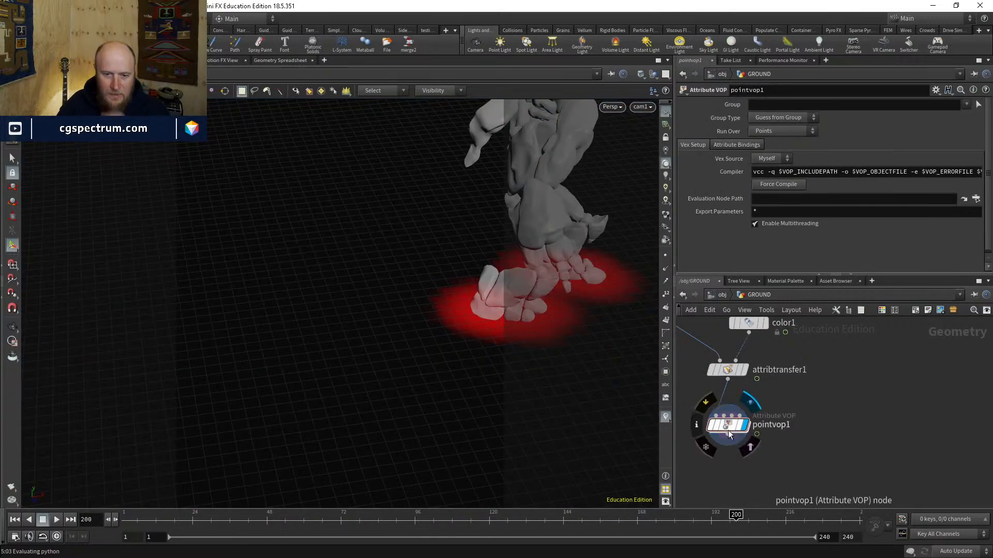
pyautogui.click(144, 514)
pyautogui.moveTo(144, 515); pyautogui.dragTo(328, 515)
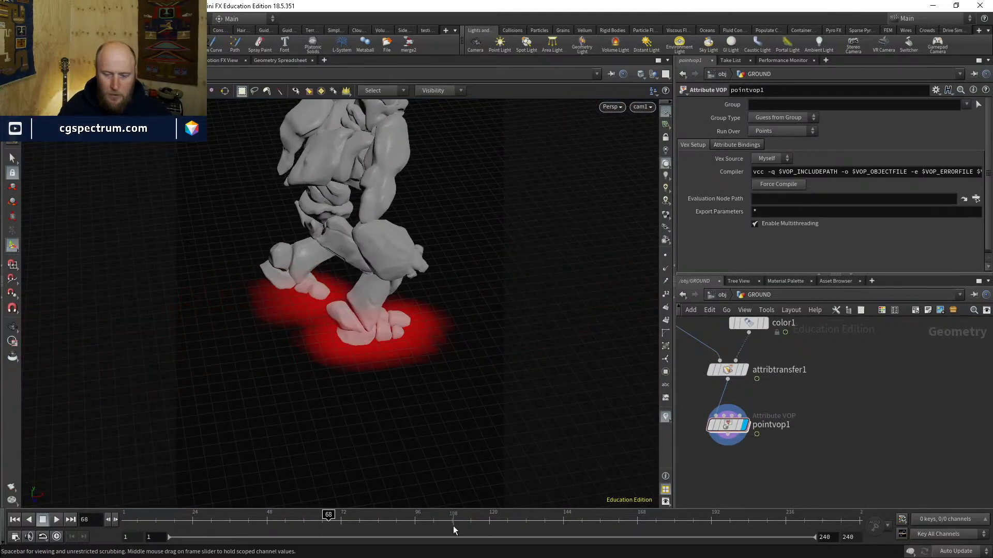
pyautogui.moveTo(713, 429)
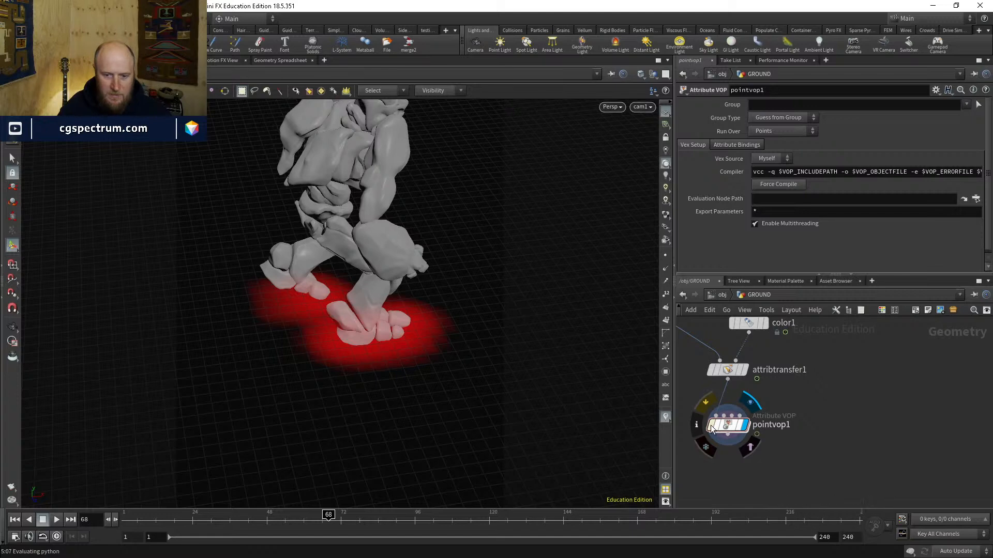
pyautogui.doubleClick(712, 425)
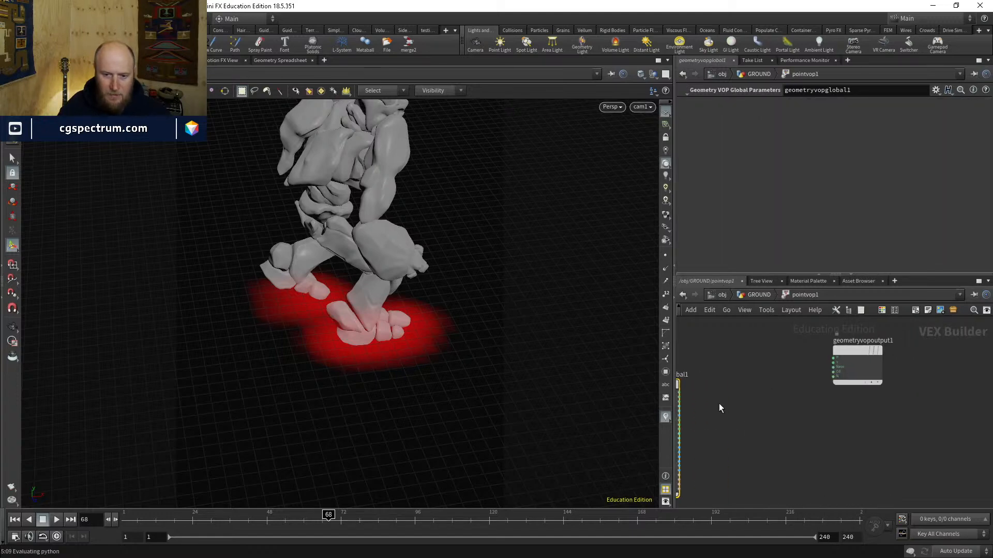
# Step: Add a Multiply node beside the global parameters and place it lower in the Point VOP network
pyautogui.press('Tab')
pyautogui.write('mult')
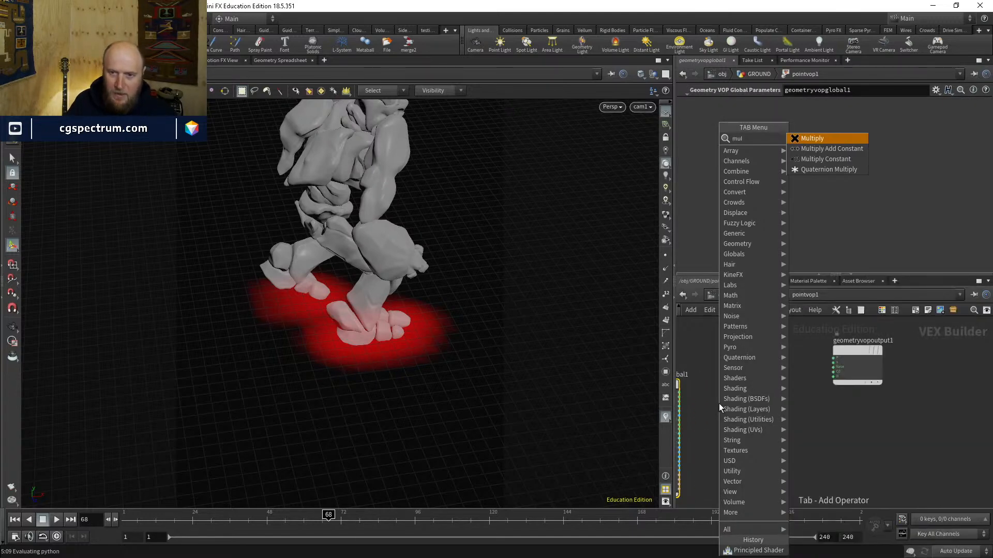
pyautogui.press('Return')
pyautogui.click(741, 413)
pyautogui.scroll(4, 712, 421)
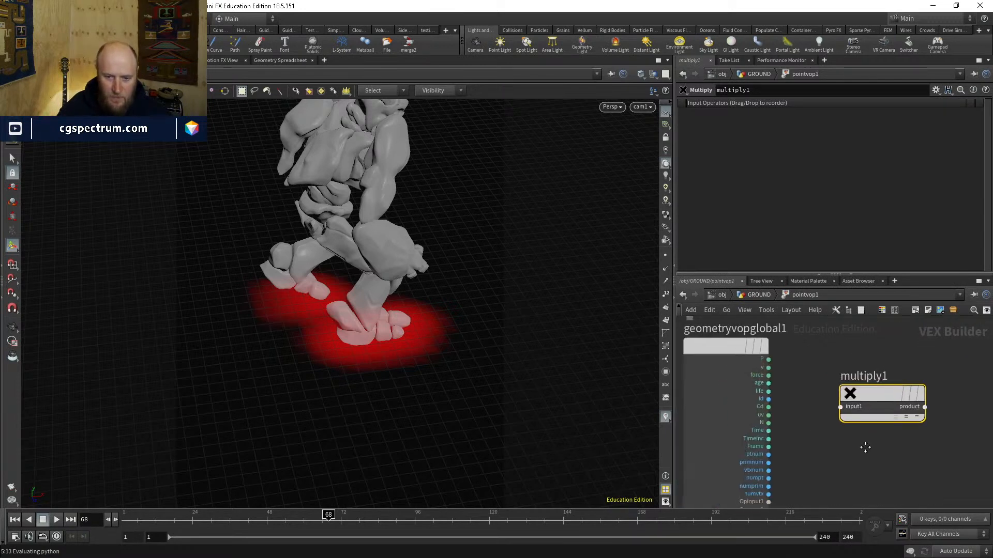
pyautogui.moveTo(814, 434); pyautogui.dragTo(731, 486, button='middle')
pyautogui.moveTo(777, 424); pyautogui.dragTo(774, 477)
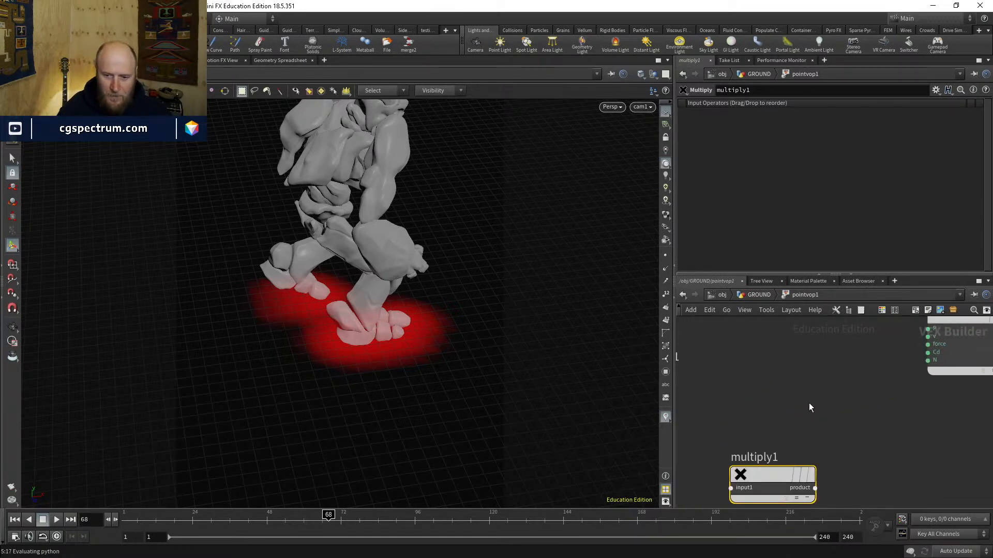
# Step: Move the geometry output node further away and add a Displace Along Normal node before it
pyautogui.scroll(-3, 808, 403)
pyautogui.moveTo(809, 403); pyautogui.dragTo(767, 426, button='middle')
pyautogui.moveTo(878, 362); pyautogui.dragTo(924, 369)
pyautogui.moveTo(810, 382); pyautogui.dragTo(818, 389, button='middle')
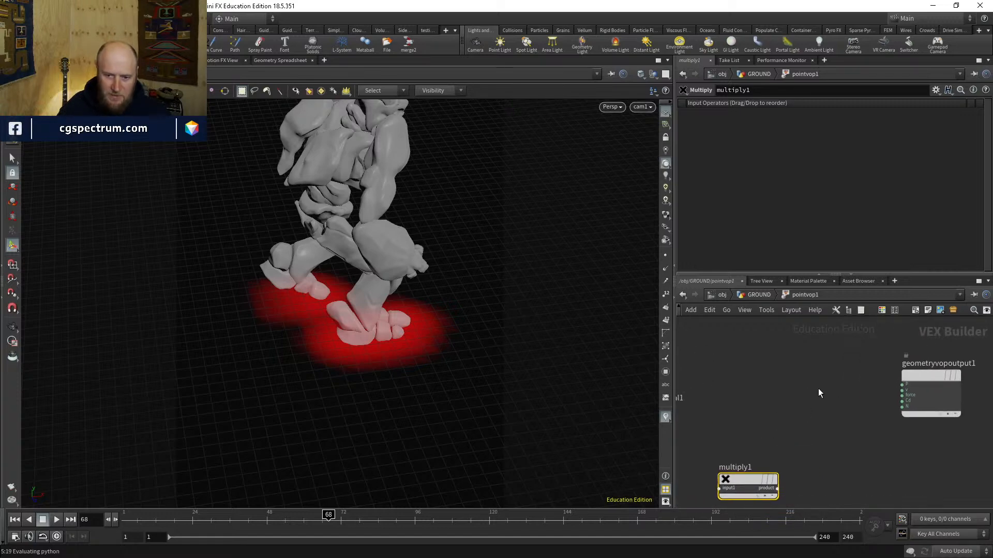
pyautogui.press('Tab')
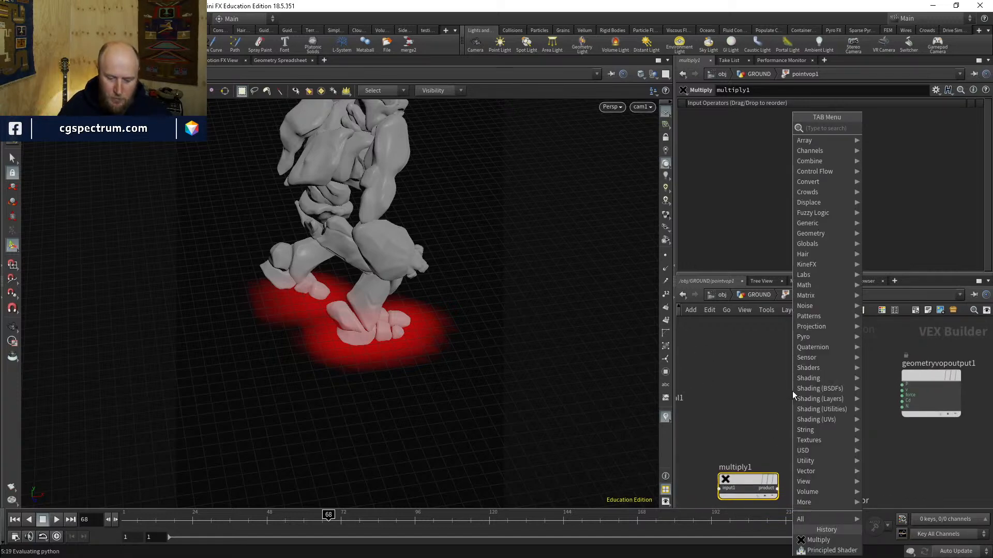
pyautogui.write('displace')
pyautogui.press('Return')
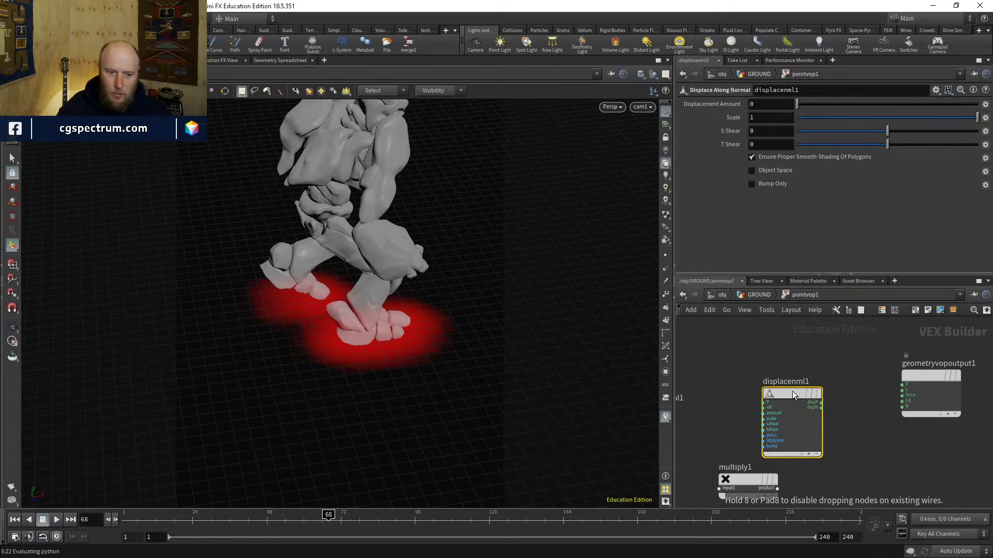
# Step: Wire the global P and N into Displace Along Normal, and its dispP and dispN into the output's P and N
pyautogui.click(762, 403)
pyautogui.moveTo(720, 419); pyautogui.dragTo(799, 387, button='middle')
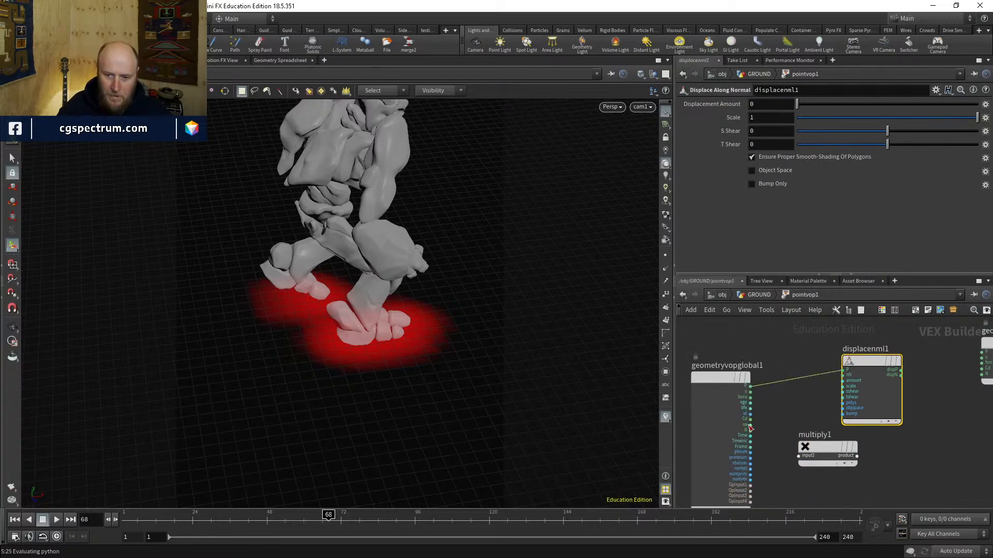
pyautogui.click(844, 375)
pyautogui.moveTo(937, 410); pyautogui.dragTo(804, 433, button='middle')
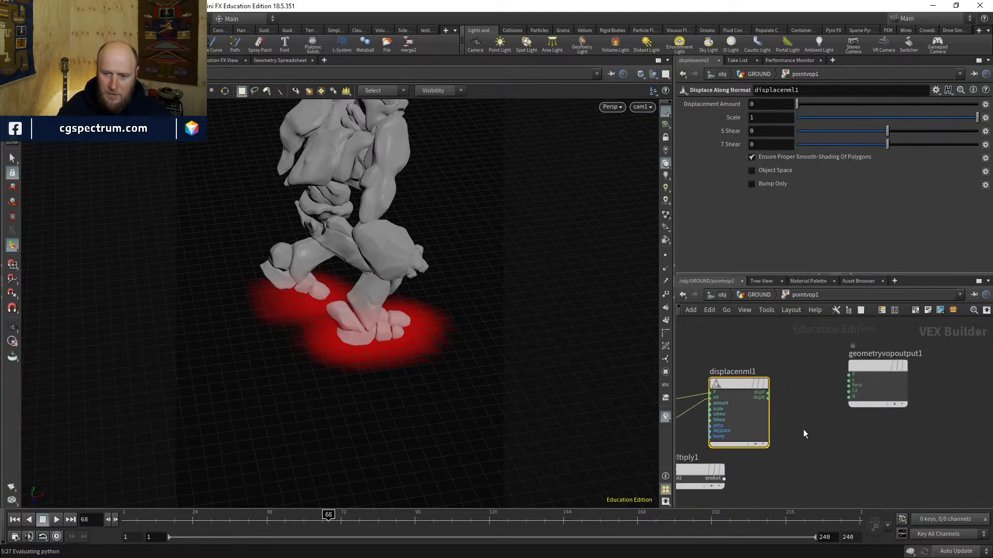
pyautogui.click(770, 400)
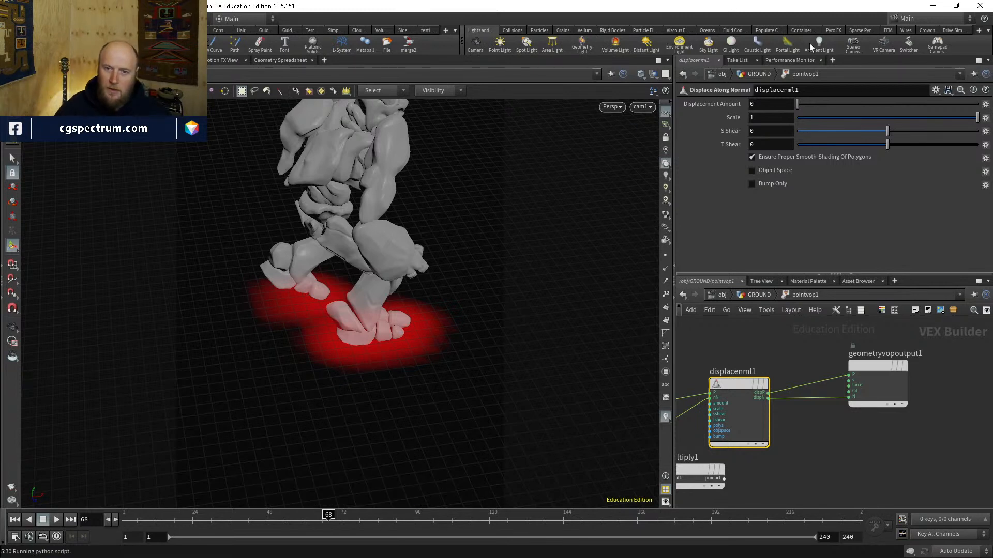
# Step: Try a Displacement Amount of -0.4 on the Displace Along Normal node and reset it to 0
pyautogui.moveTo(839, 110); pyautogui.dragTo(783, 94)
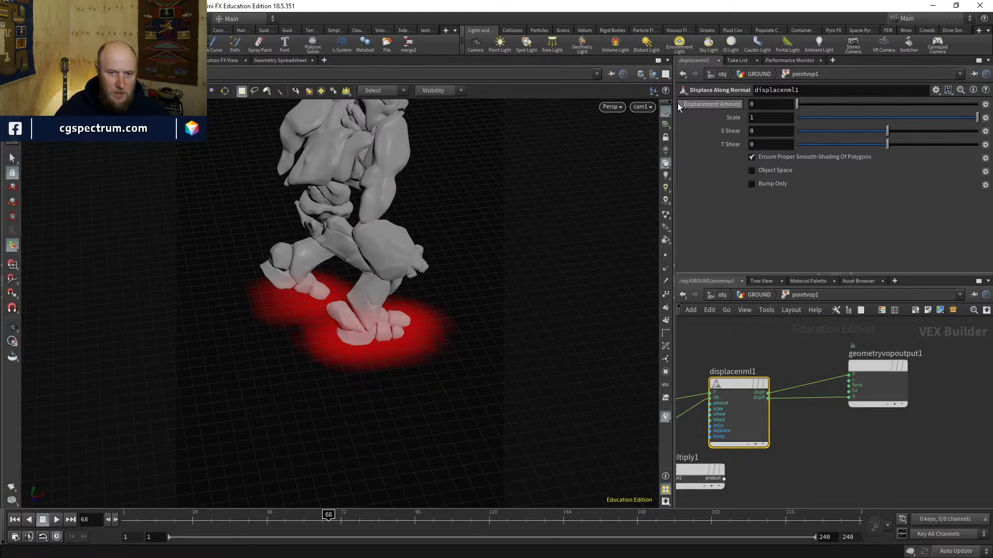
pyautogui.moveTo(765, 106); pyautogui.dragTo(740, 99, button='middle')
pyautogui.doubleClick(777, 106)
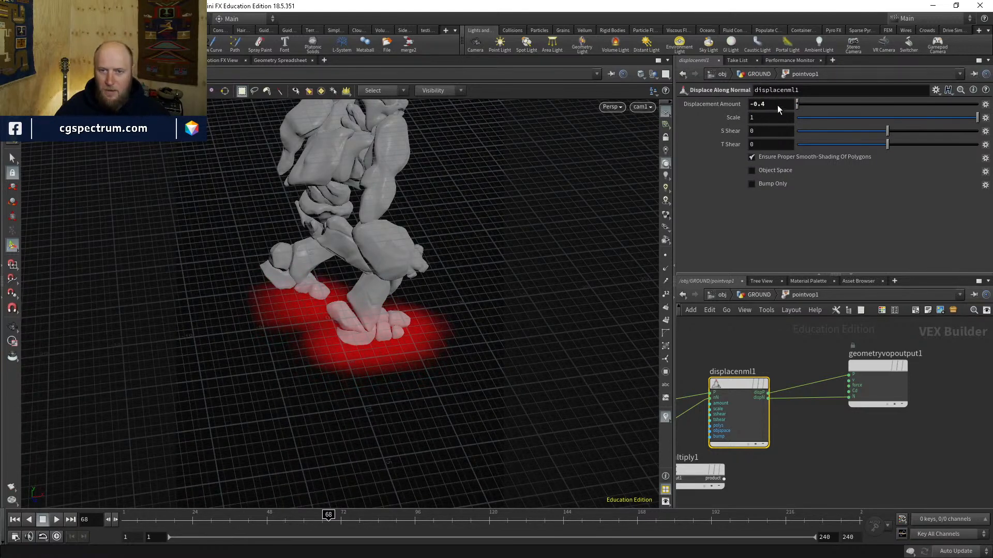
pyautogui.write('0')
pyautogui.press('Return')
# Step: Promote the Displace Along Normal node's amount input to a parameter and place its node below the global parameters
pyautogui.moveTo(820, 410); pyautogui.dragTo(932, 366, button='middle')
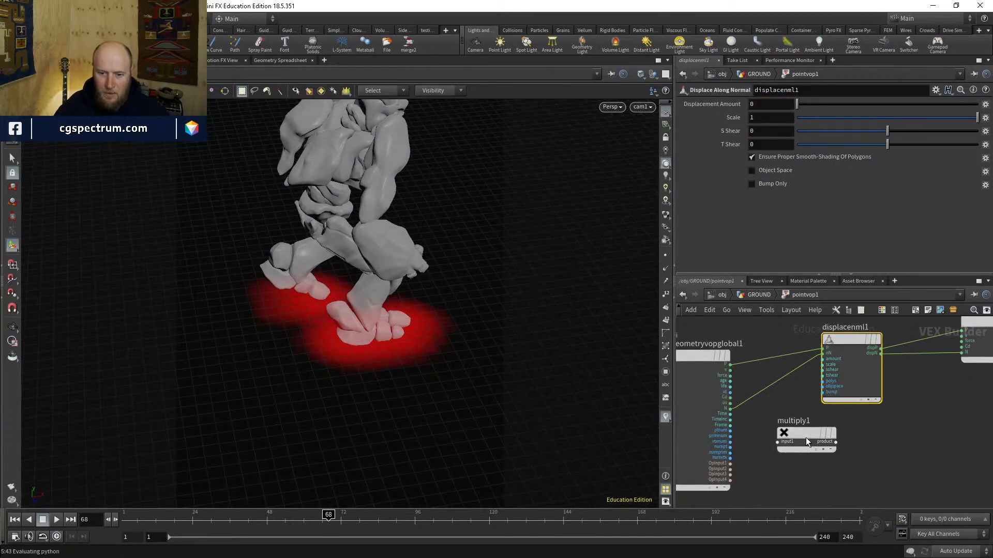
pyautogui.scroll(4, 853, 362)
pyautogui.rightClick(849, 380)
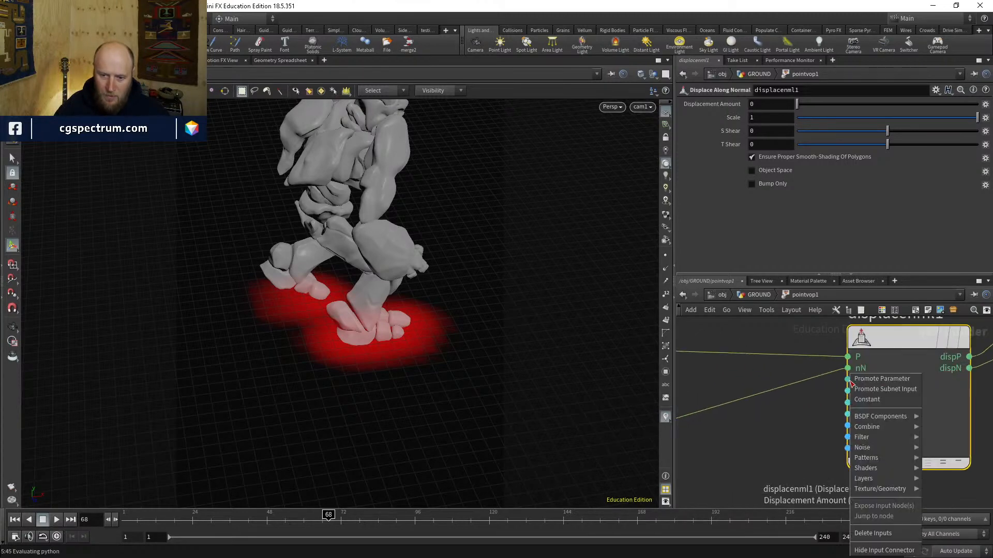
pyautogui.click(877, 380)
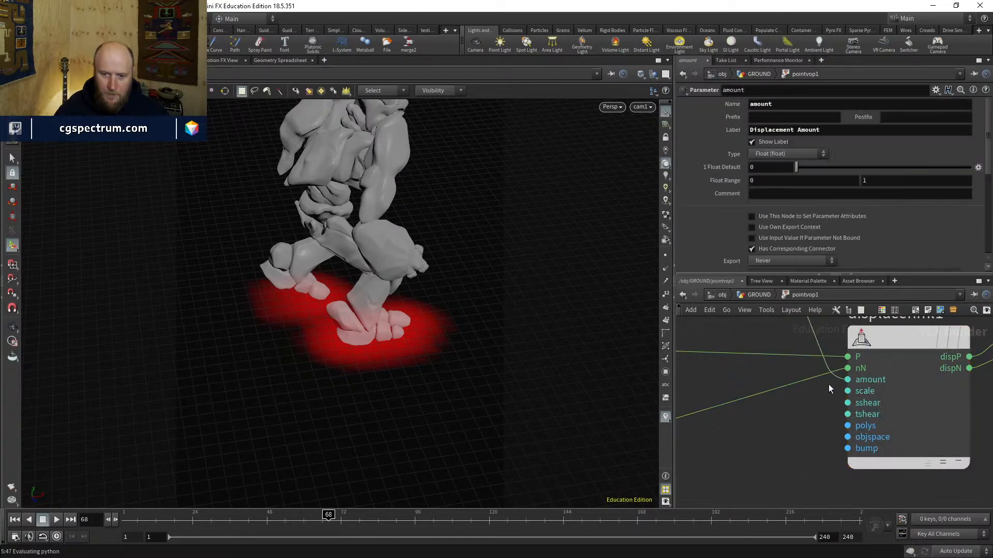
pyautogui.scroll(-3, 825, 401)
pyautogui.scroll(-2, 821, 412)
pyautogui.moveTo(821, 414); pyautogui.dragTo(895, 394, button='middle')
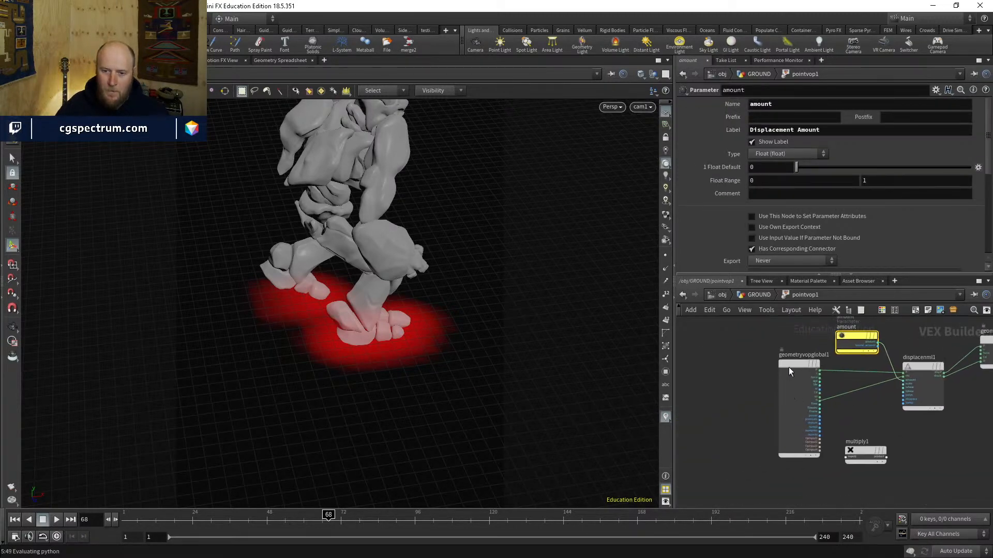
pyautogui.moveTo(789, 367); pyautogui.dragTo(752, 353)
pyautogui.moveTo(853, 339); pyautogui.dragTo(800, 472)
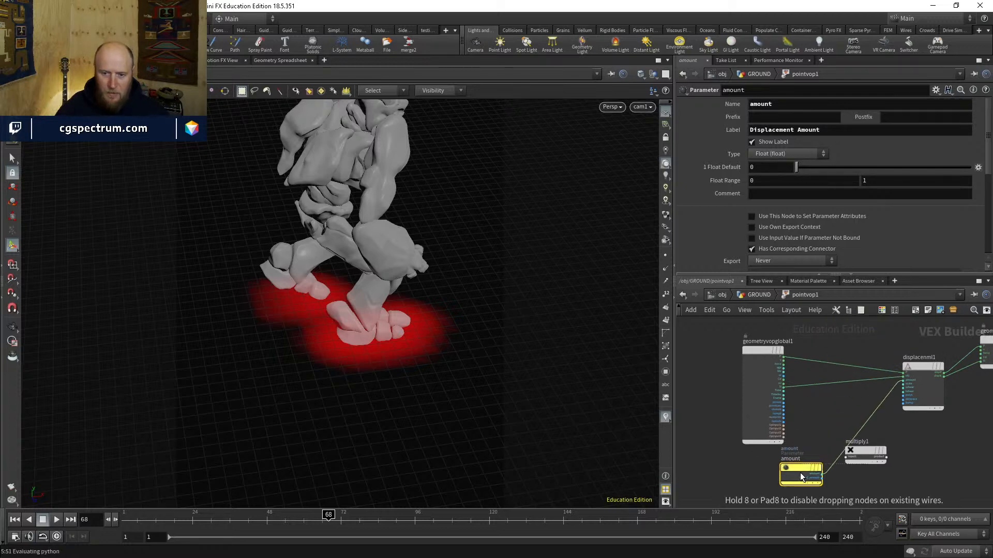
# Step: Return to the GROUND network and set the Point VOP's Displacement Amount to 1
pyautogui.click(759, 295)
pyautogui.scroll(-1, 818, 237)
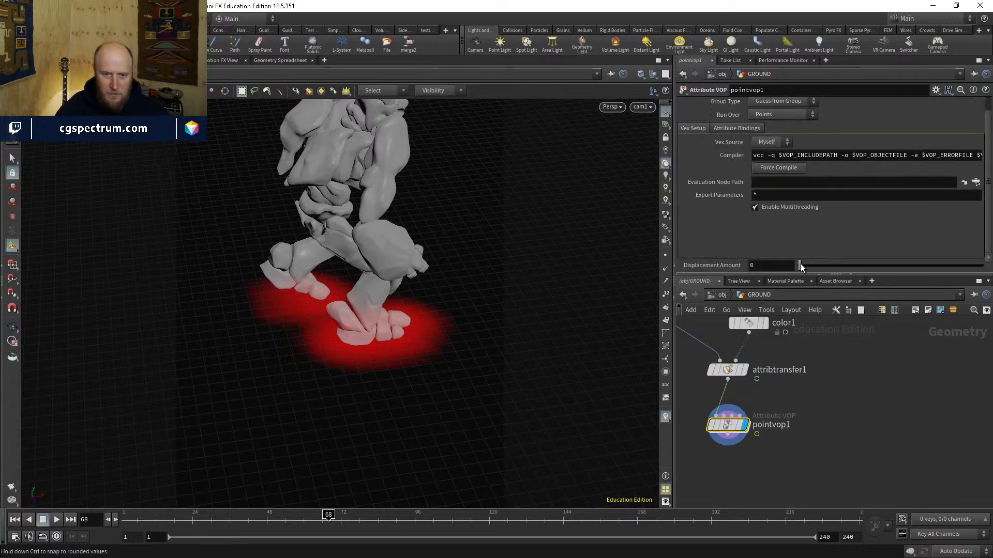
pyautogui.moveTo(801, 266); pyautogui.dragTo(939, 261)
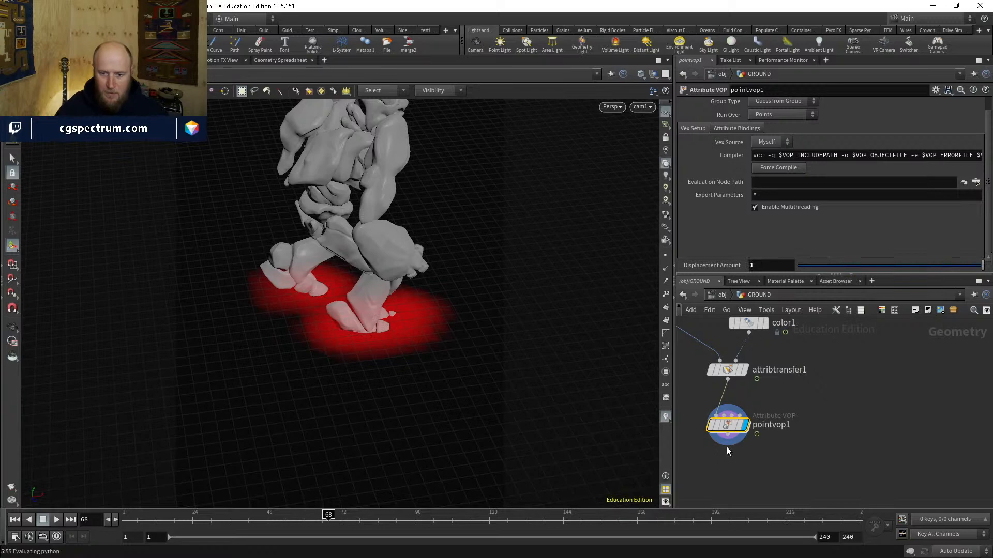
# Step: Insert the Multiply between the amount parameter and the displacement, connect Cd to its second input, and return to GROUND
pyautogui.doubleClick(728, 427)
pyautogui.scroll(2, 860, 431)
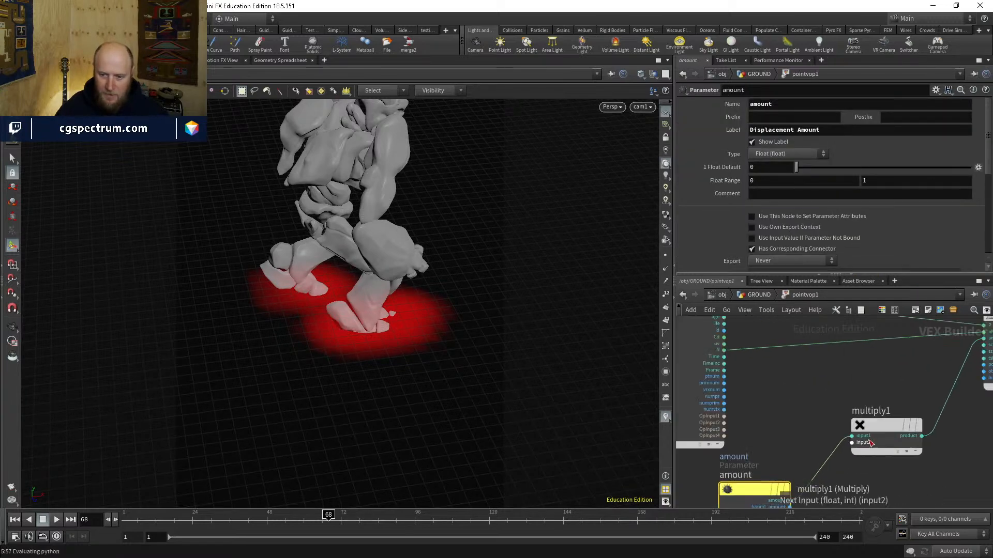
pyautogui.click(852, 436)
pyautogui.click(736, 335)
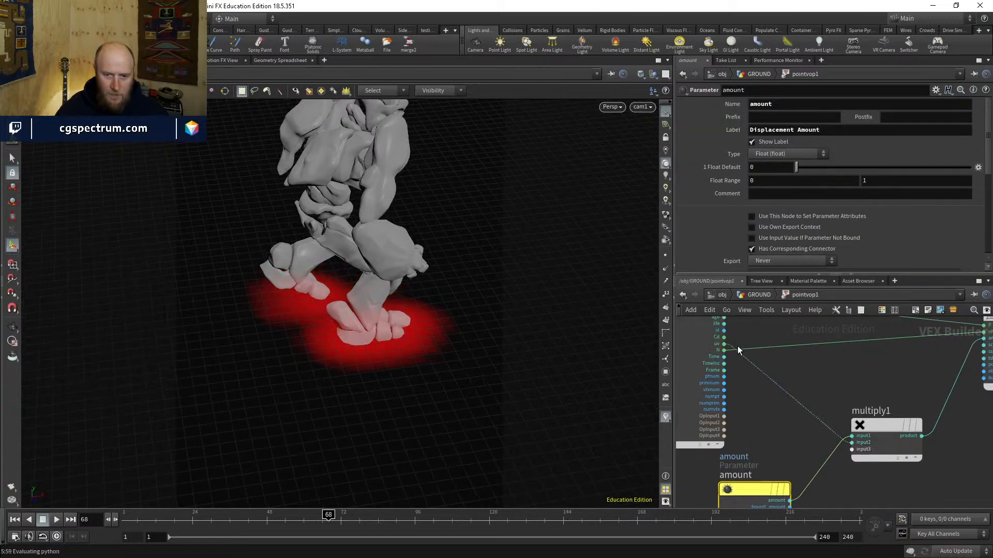
pyautogui.moveTo(734, 347)
pyautogui.mouseDown()
pyautogui.moveTo(726, 340)
pyautogui.moveTo(724, 349)
pyautogui.mouseUp()
pyautogui.click(758, 295)
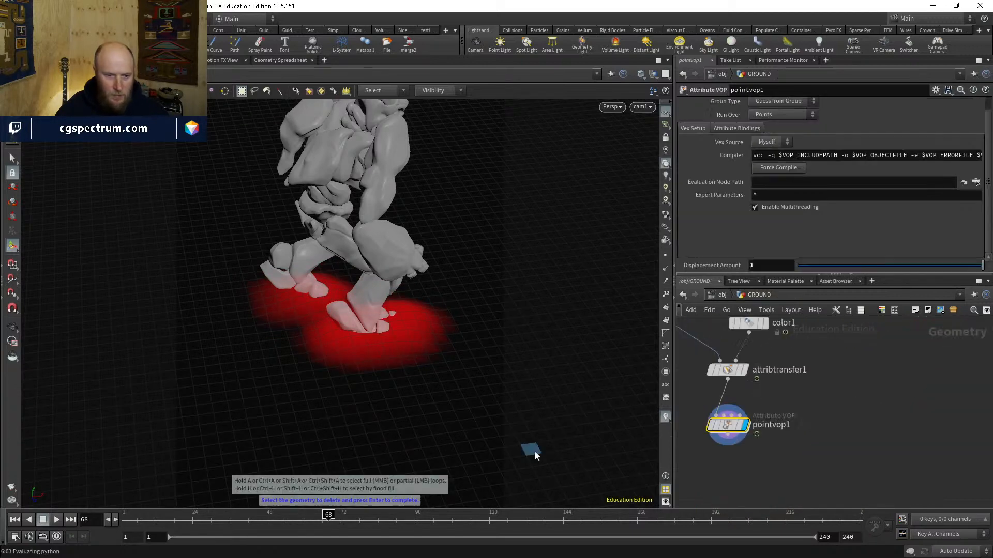
# Step: Go to frame 47 and set the Point VOP's Displacement Amount to -1, then adjust it to -0.6
pyautogui.moveTo(307, 522); pyautogui.dragTo(264, 489)
pyautogui.keyDown('alt'); pyautogui.moveTo(343, 382); pyautogui.dragTo(365, 450); pyautogui.keyUp('alt')
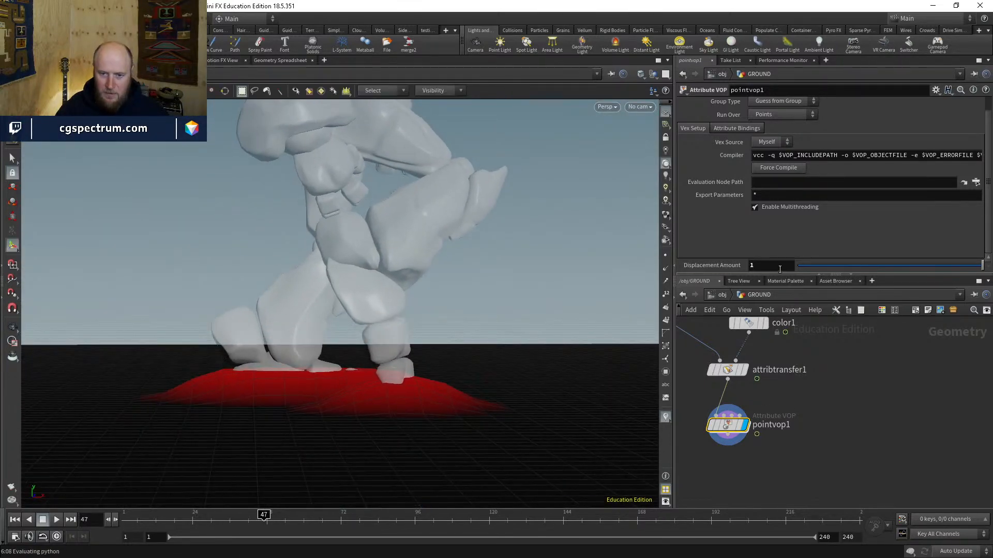
pyautogui.click(774, 267)
pyautogui.write('-1')
pyautogui.press('Return')
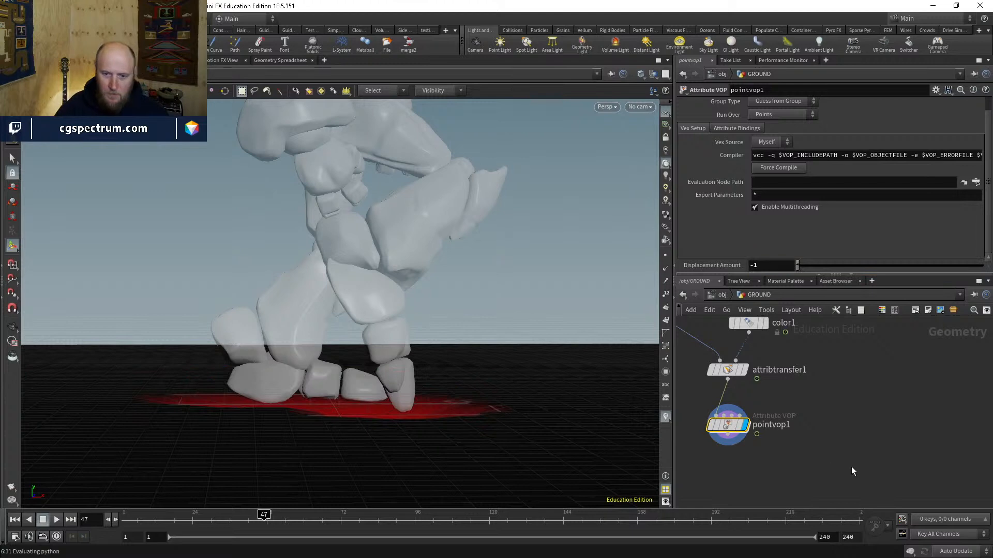
pyautogui.keyDown('alt'); pyautogui.moveTo(383, 385); pyautogui.dragTo(396, 320); pyautogui.keyUp('alt')
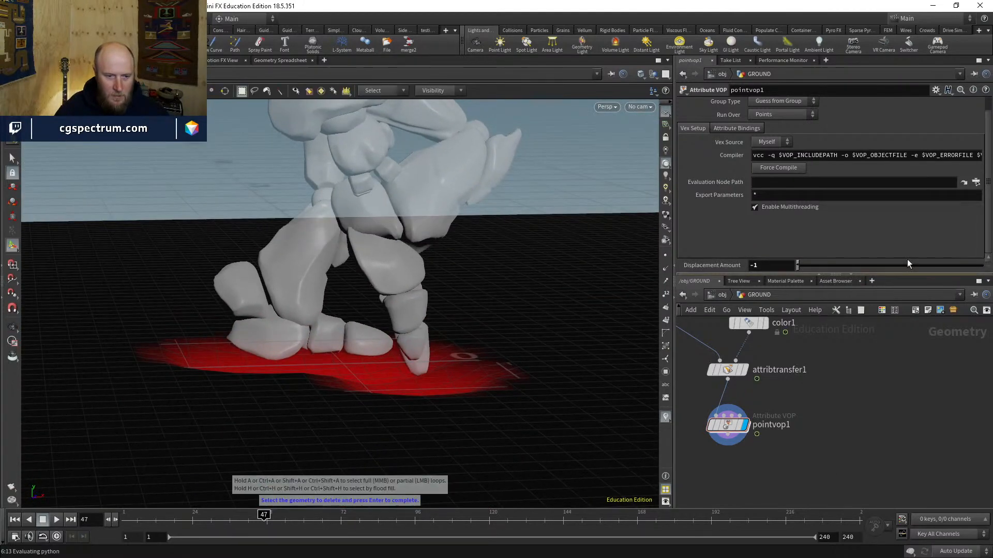
pyautogui.moveTo(753, 264); pyautogui.dragTo(788, 266, button='middle')
# Step: Insert a Transform node between the Object Merge and the Unpack node in the GROUND network
pyautogui.scroll(-5, 852, 423)
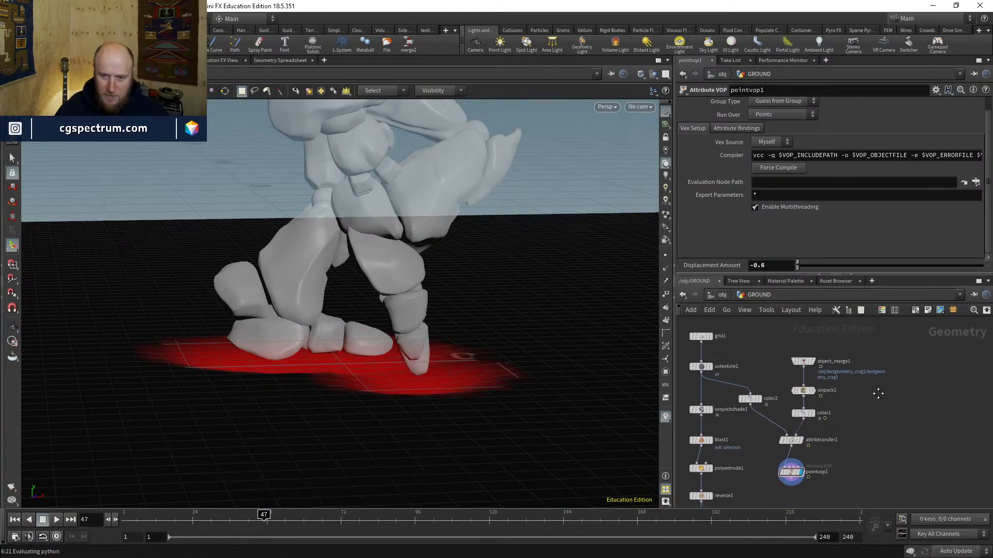
pyautogui.scroll(3, 877, 394)
pyautogui.click(791, 364)
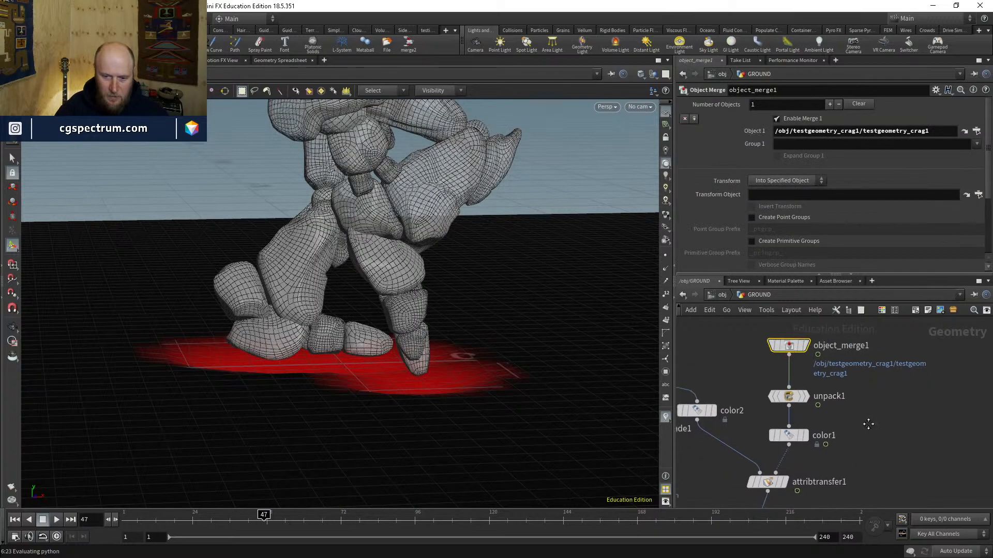
pyautogui.press('Tab')
pyautogui.write('tran')
pyautogui.press('Return')
pyautogui.click(791, 398)
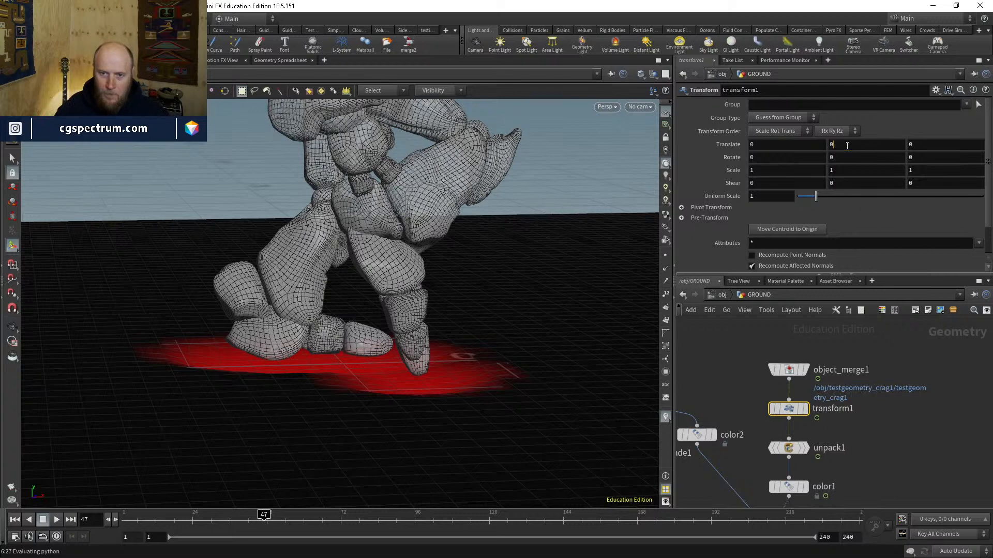
# Step: Set the Transform node's Y translation to -0.8 and display the transformed Crag
pyautogui.write('-0.1')
pyautogui.press('Return')
pyautogui.scroll(-7, 846, 146)
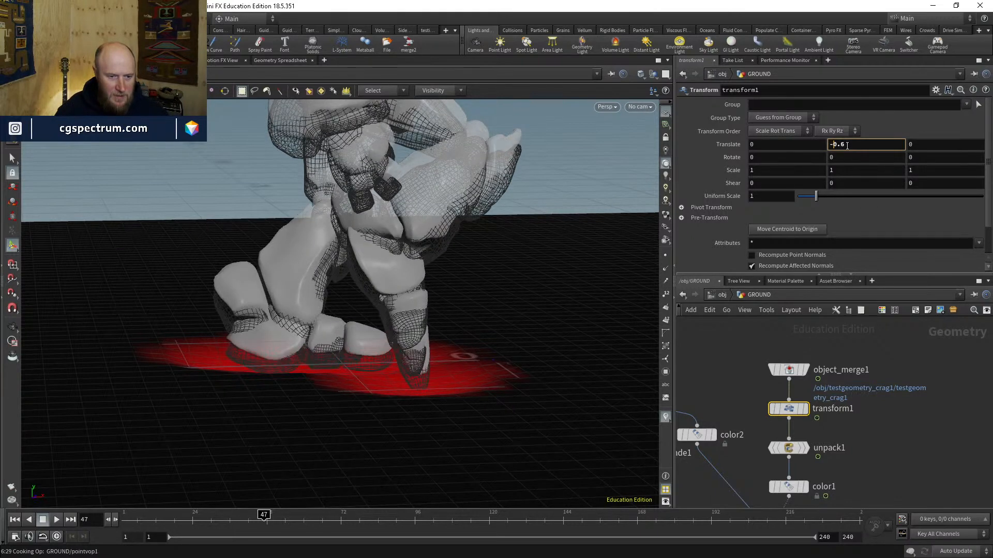
pyautogui.click(887, 401)
pyautogui.moveTo(887, 447); pyautogui.dragTo(878, 364, button='middle')
pyautogui.click(796, 326)
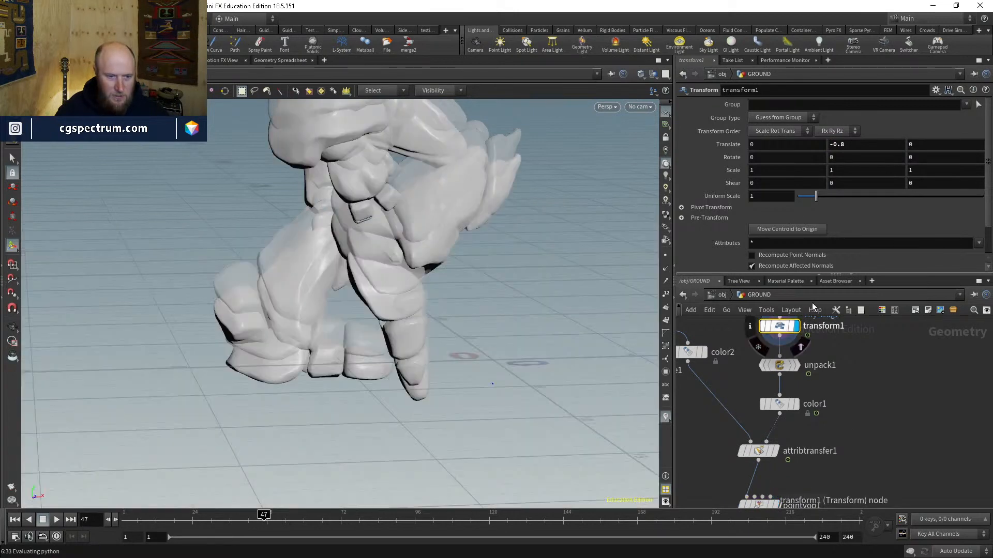
# Step: Hide the other objects in the viewport and display the Point VOP node's displaced ground
pyautogui.click(653, 74)
pyautogui.click(665, 107)
pyautogui.moveTo(831, 474); pyautogui.dragTo(826, 421, button='middle')
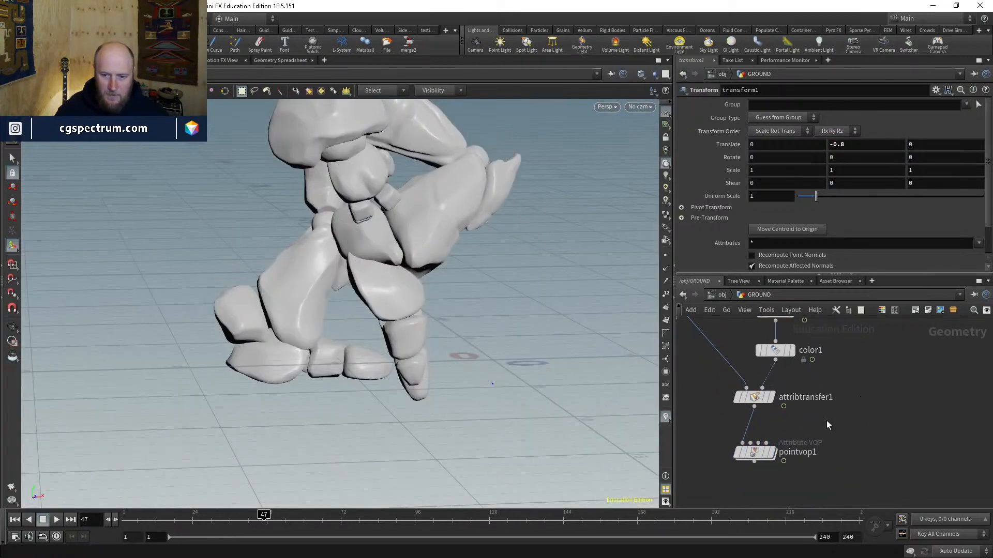
pyautogui.click(771, 452)
pyautogui.click(747, 452)
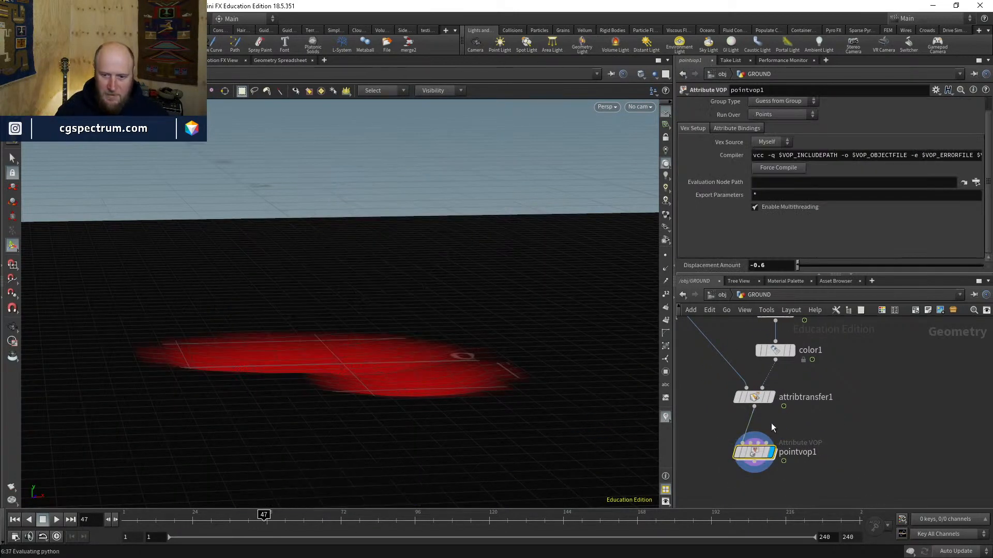
# Step: Add a Merge node, connect the Point VOP and the Crag's Transform into it, and display the merged result
pyautogui.moveTo(863, 452); pyautogui.dragTo(855, 403, button='middle')
pyautogui.press('Tab')
pyautogui.write('merge')
pyautogui.press('Return')
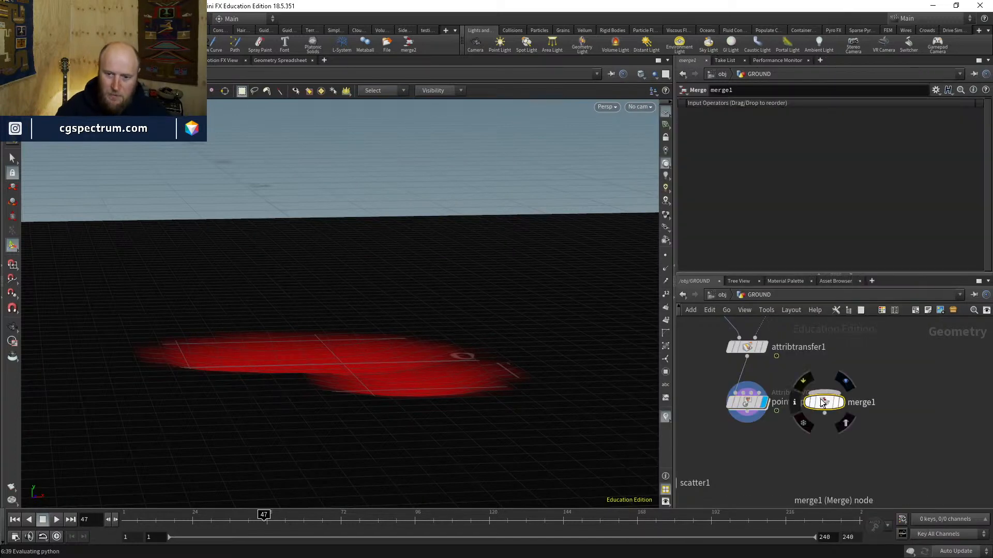
pyautogui.click(809, 434)
pyautogui.click(829, 436)
pyautogui.moveTo(851, 396); pyautogui.dragTo(816, 505, button='middle')
pyautogui.click(798, 493)
pyautogui.click(748, 361)
pyautogui.moveTo(807, 422); pyautogui.dragTo(785, 295, button='middle')
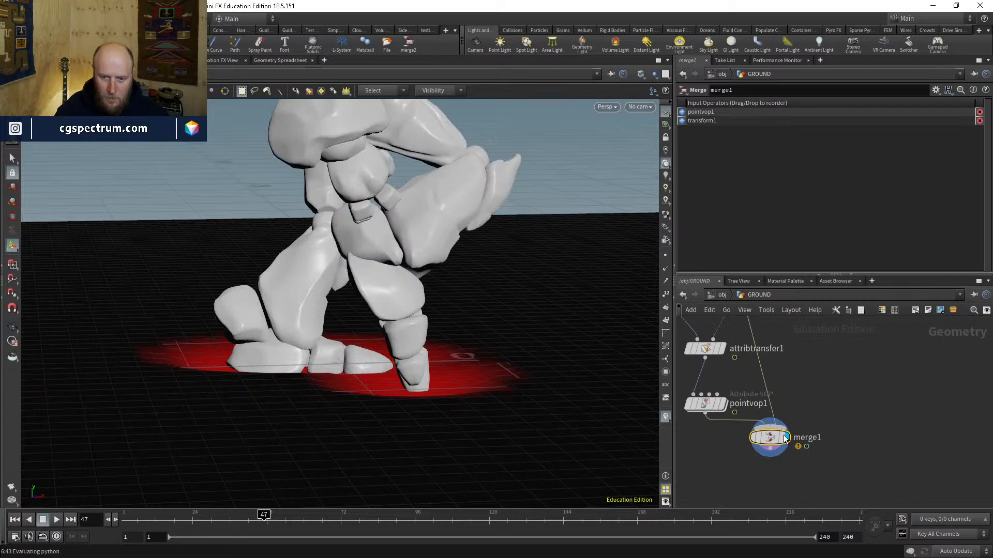
# Step: Go to frame 24 and reduce the Attribute Transfer's Blend Width to 0.22
pyautogui.moveTo(236, 515); pyautogui.dragTo(193, 515)
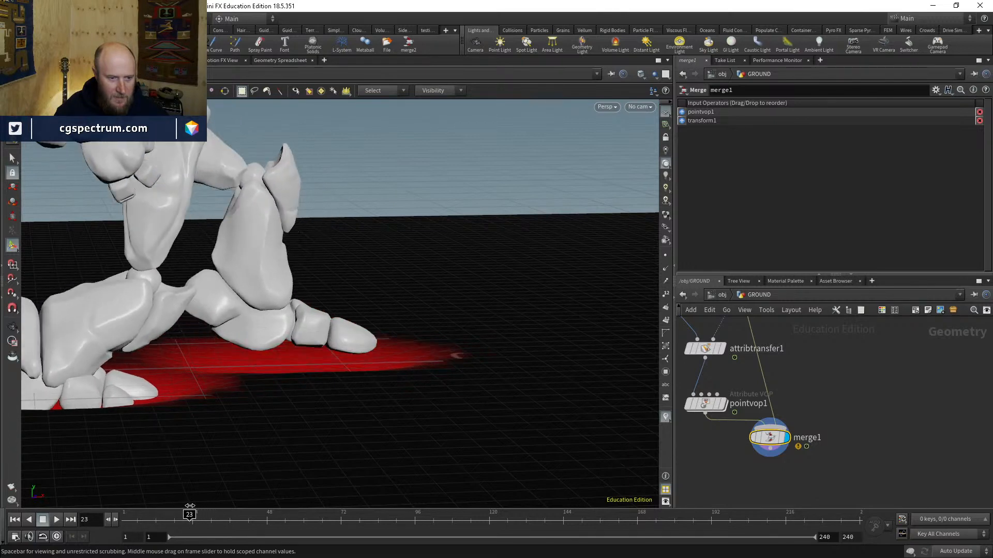
pyautogui.moveTo(841, 338); pyautogui.dragTo(843, 409, button='middle')
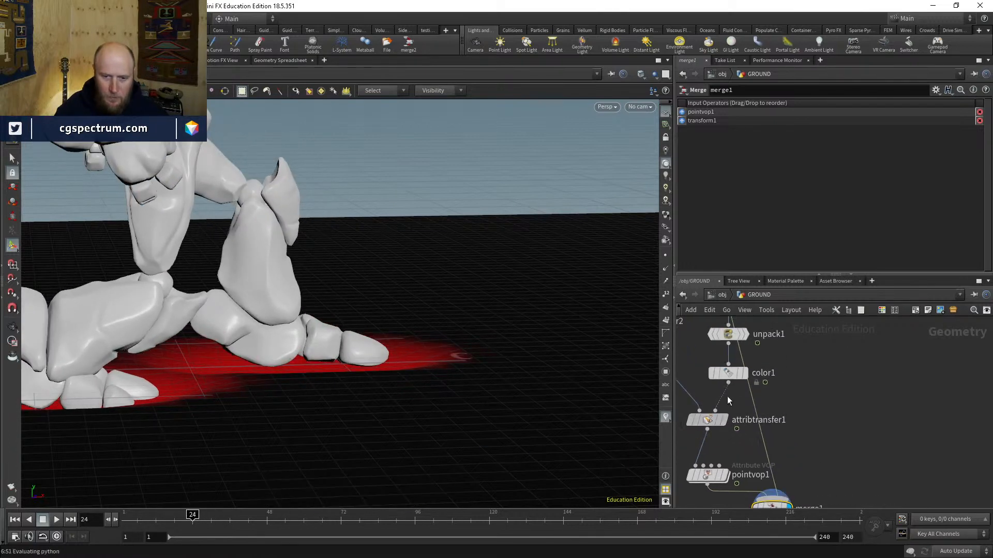
pyautogui.click(707, 420)
pyautogui.moveTo(841, 227); pyautogui.dragTo(805, 229)
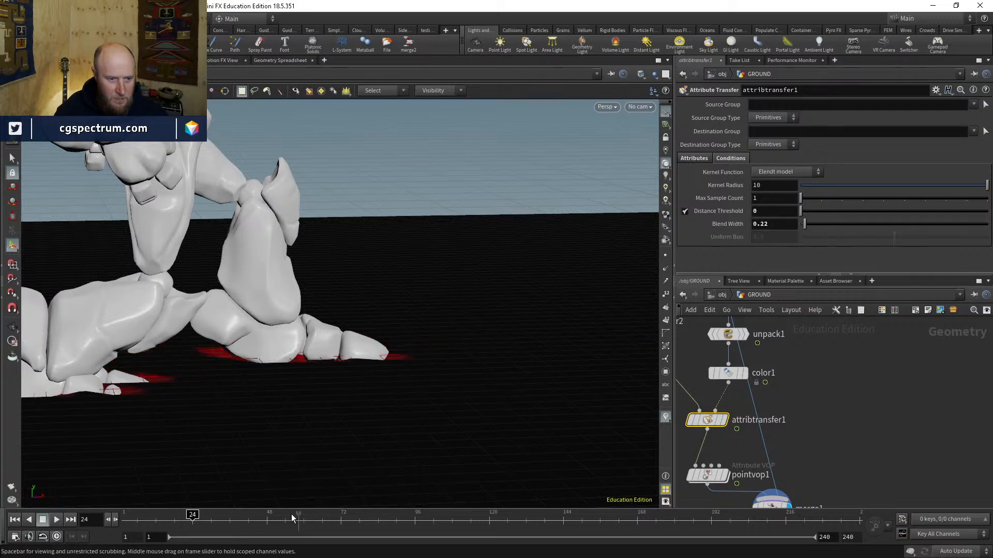
# Step: Check the foot contact around frame 22 and adjust the Attribute Transfer's Blend Width to 1.5, finally to 0.36
pyautogui.moveTo(192, 524)
pyautogui.mouseDown()
pyautogui.moveTo(182, 521)
pyautogui.moveTo(191, 518)
pyautogui.mouseUp()
pyautogui.keyDown('alt'); pyautogui.moveTo(350, 371); pyautogui.dragTo(329, 331); pyautogui.keyUp('alt')
pyautogui.press('s')
pyautogui.click(189, 514)
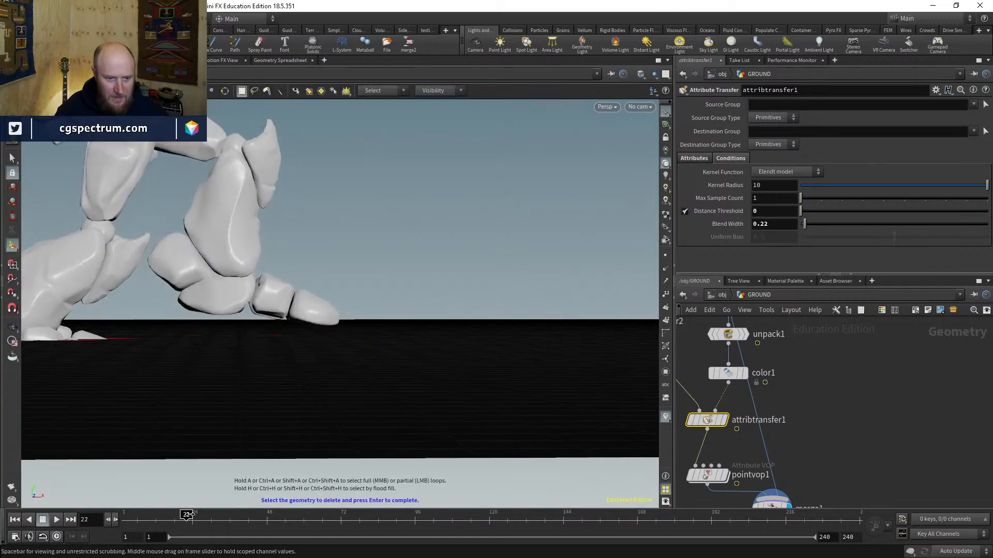
pyautogui.keyDown('alt'); pyautogui.moveTo(362, 311); pyautogui.dragTo(423, 315); pyautogui.keyUp('alt')
pyautogui.keyDown('alt'); pyautogui.moveTo(344, 399); pyautogui.dragTo(318, 404, button='right'); pyautogui.keyUp('alt')
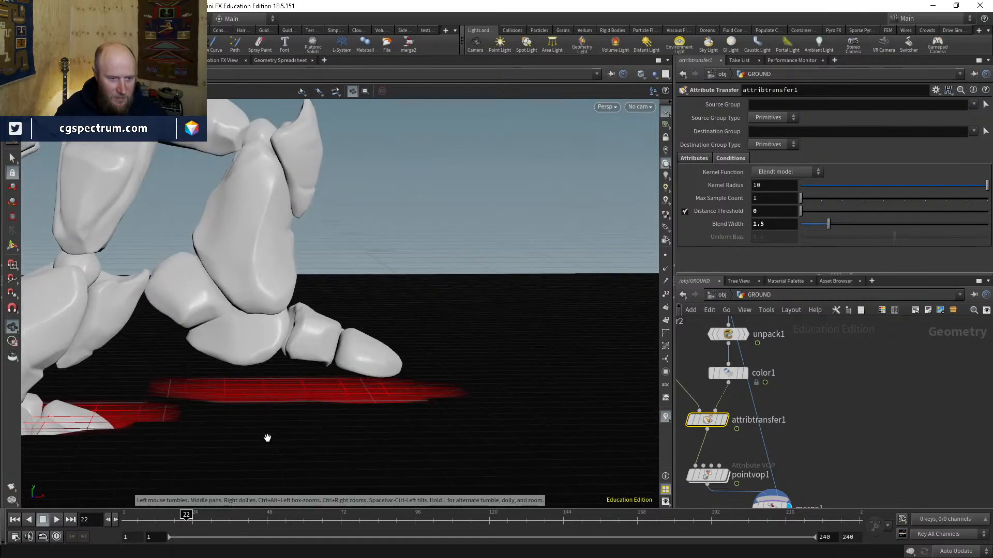
pyautogui.moveTo(187, 515); pyautogui.dragTo(190, 512)
pyautogui.moveTo(828, 224); pyautogui.dragTo(809, 226)
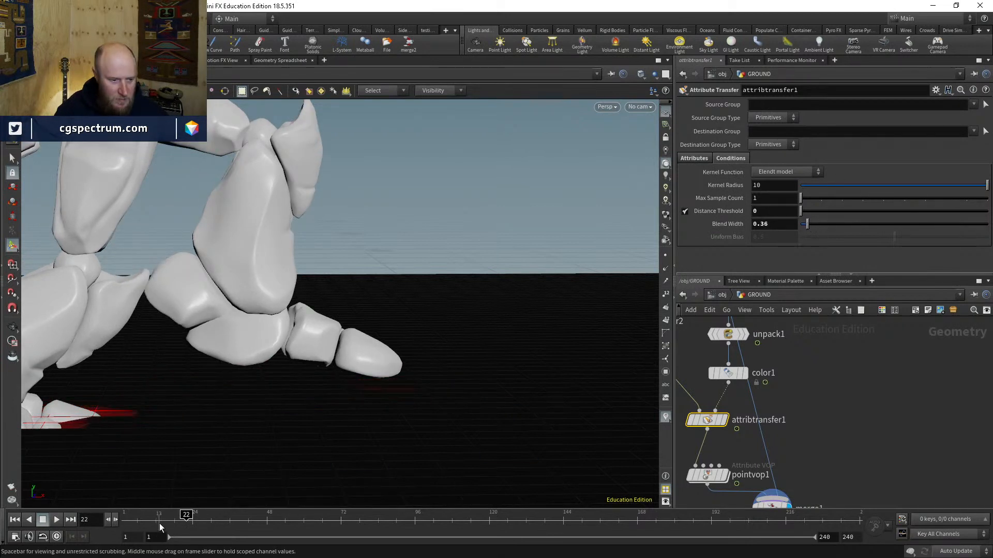
# Step: Scrub between frames 25 and 6 to examine the color spread under the Crag's feet
pyautogui.moveTo(186, 519); pyautogui.dragTo(195, 518)
pyautogui.press('space')
pyautogui.moveTo(436, 373); pyautogui.dragTo(318, 432)
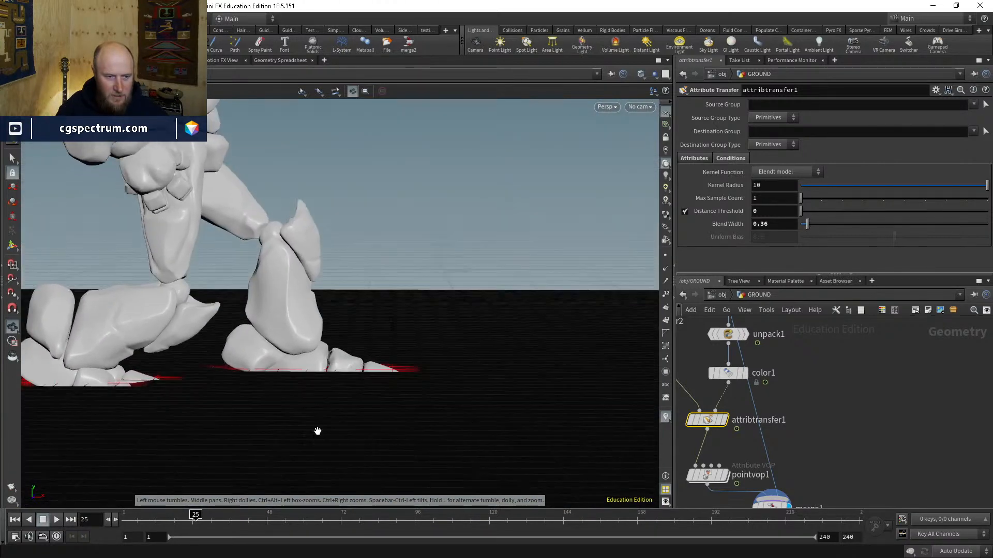
pyautogui.moveTo(195, 519); pyautogui.dragTo(138, 523)
# Step: Move the Merge node away from the Point VOP and display only the Point VOP's footprints on the ground
pyautogui.moveTo(851, 421); pyautogui.dragTo(901, 314, button='middle')
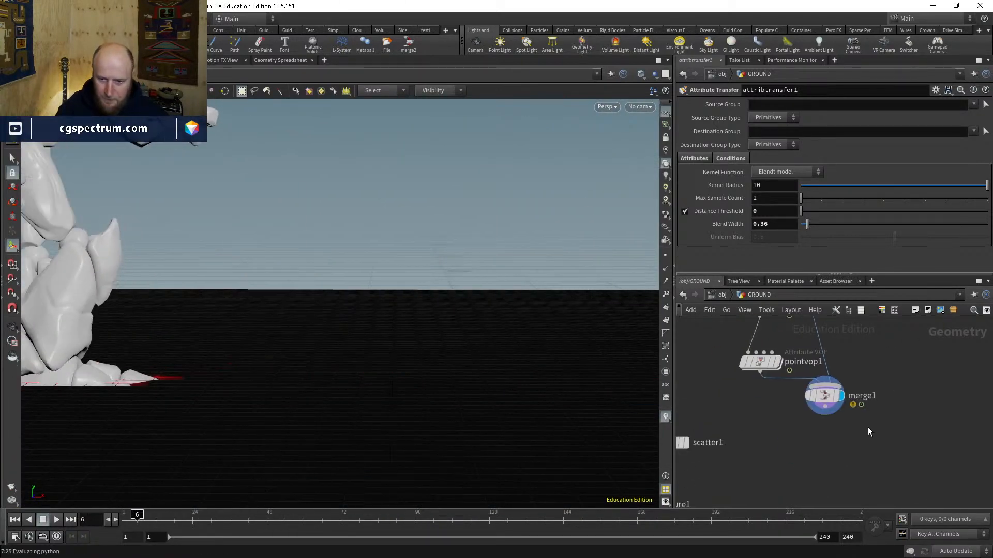
pyautogui.moveTo(826, 397); pyautogui.dragTo(905, 417)
pyautogui.click(773, 363)
pyautogui.click(779, 362)
pyautogui.scroll(-3, 799, 446)
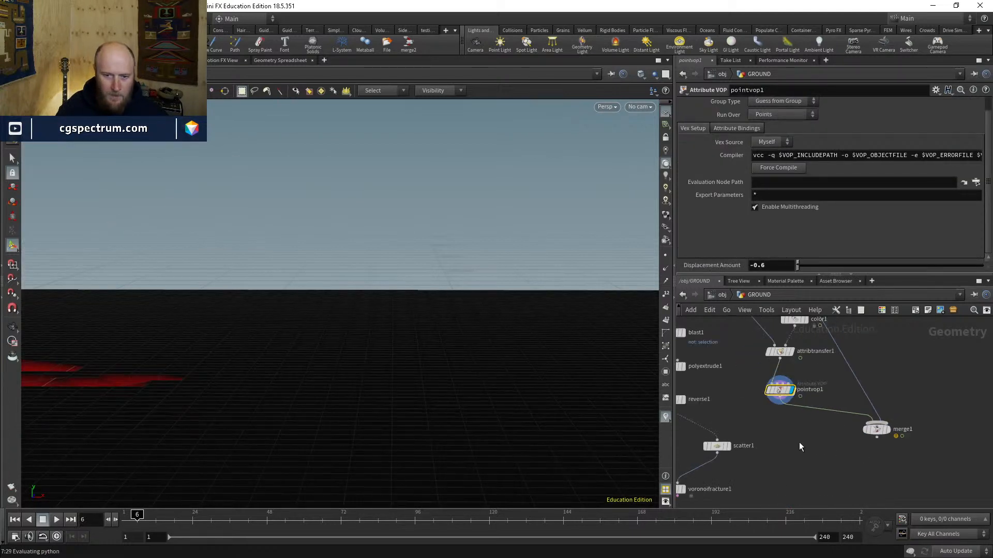
pyautogui.moveTo(799, 444); pyautogui.dragTo(779, 421, button='middle')
pyautogui.keyDown('alt'); pyautogui.moveTo(332, 350); pyautogui.dragTo(319, 365, button='right'); pyautogui.keyUp('alt')
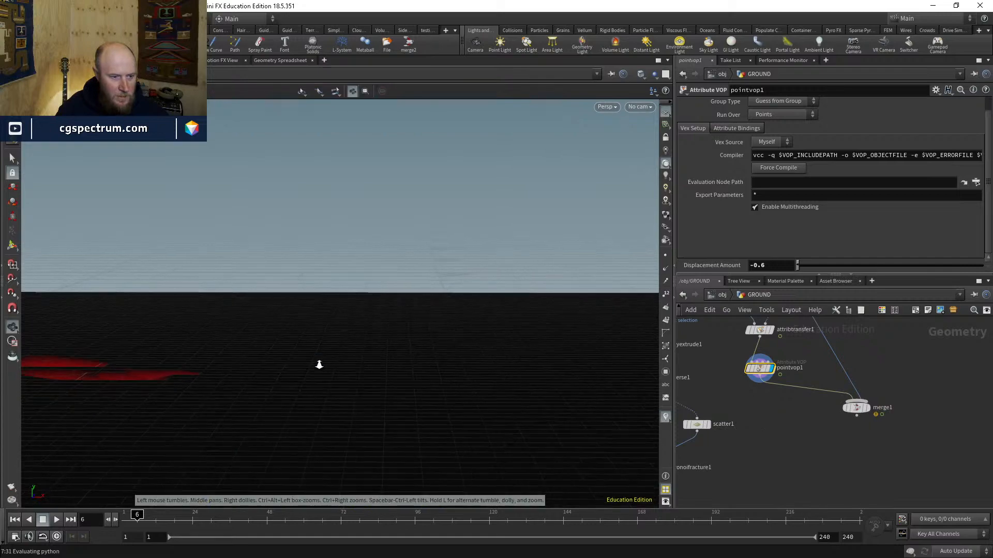
pyautogui.keyDown('alt'); pyautogui.moveTo(319, 365); pyautogui.dragTo(295, 397); pyautogui.keyUp('alt')
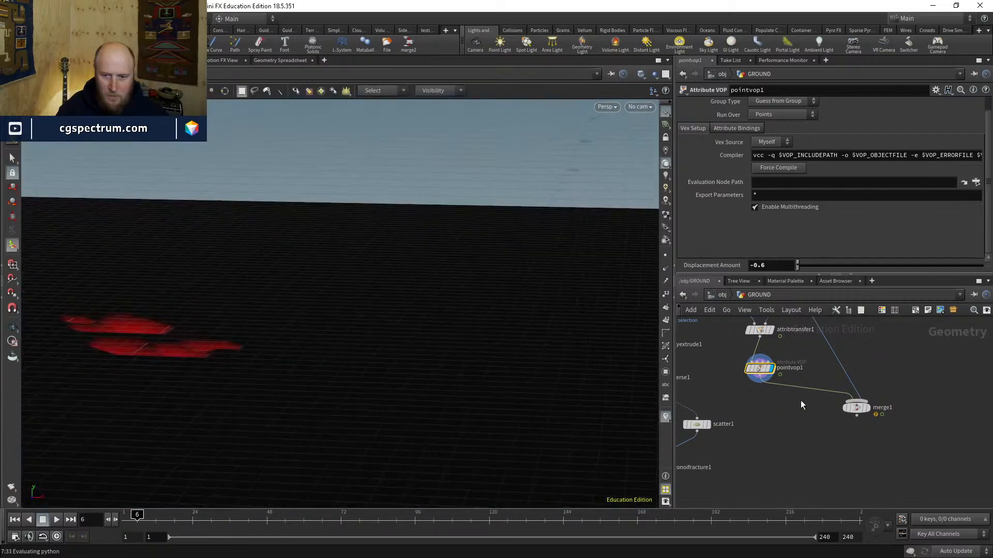
# Step: Select and display the Voronoi Fracture node in the GROUND network
pyautogui.moveTo(800, 401); pyautogui.dragTo(805, 414, button='middle')
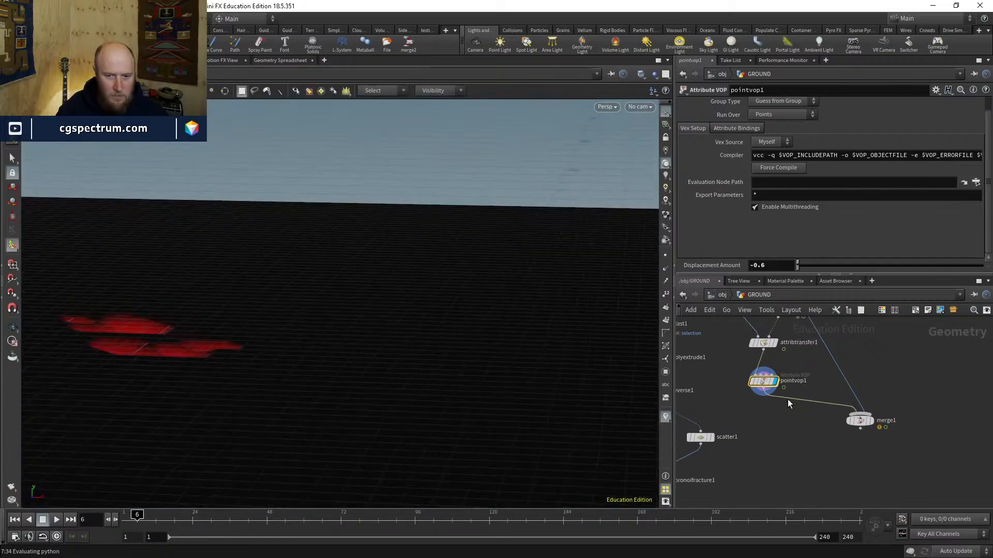
pyautogui.moveTo(726, 487); pyautogui.dragTo(819, 399, button='middle')
pyautogui.scroll(2, 758, 387)
pyautogui.click(760, 387)
pyautogui.click(744, 387)
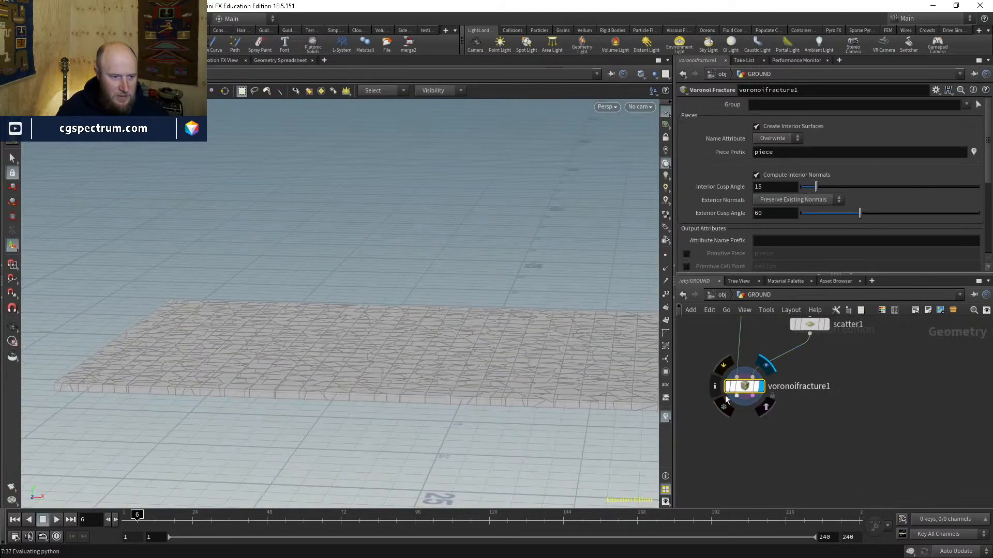
# Step: Add an Assemble node after the Voronoi Fracture, display it, and enable Create Packed Geometry
pyautogui.press('Tab')
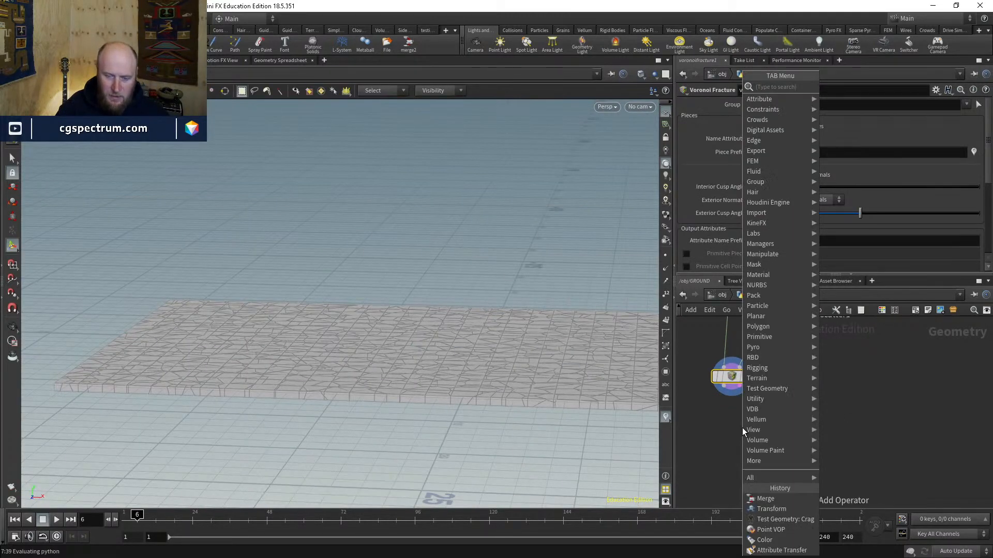
pyautogui.write('assemble')
pyautogui.press('Return')
pyautogui.click(742, 427)
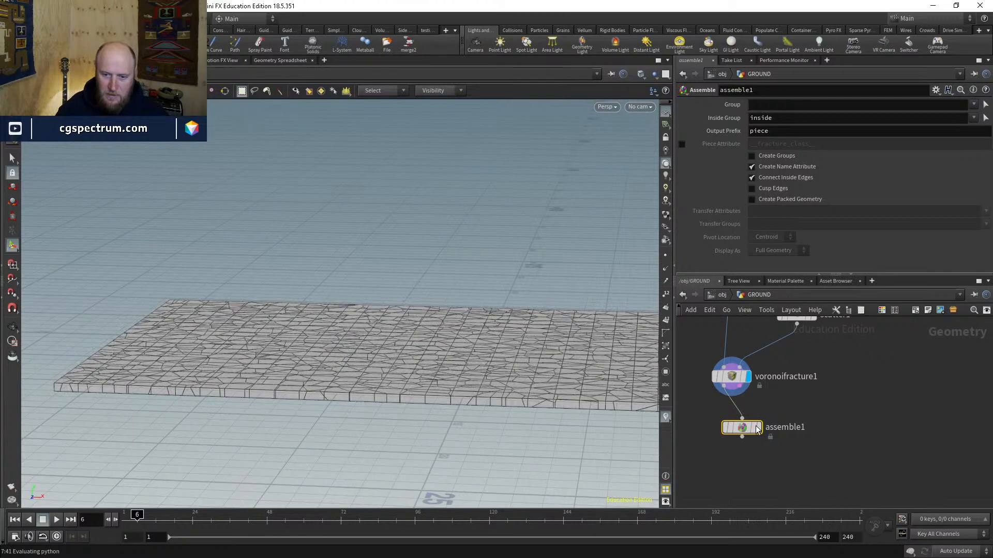
pyautogui.click(757, 428)
pyautogui.click(786, 199)
# Step: Add a Point Deform node, connect the Assemble to its first input, and inspect the Assemble node's geometry info
pyautogui.moveTo(862, 456); pyautogui.dragTo(839, 406, button='middle')
pyautogui.press('Tab')
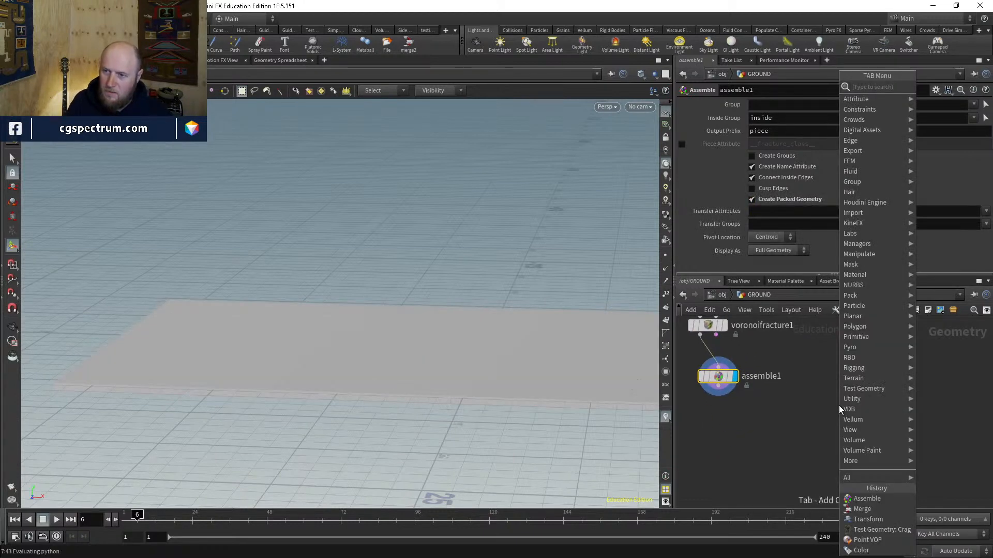
pyautogui.write('pointde')
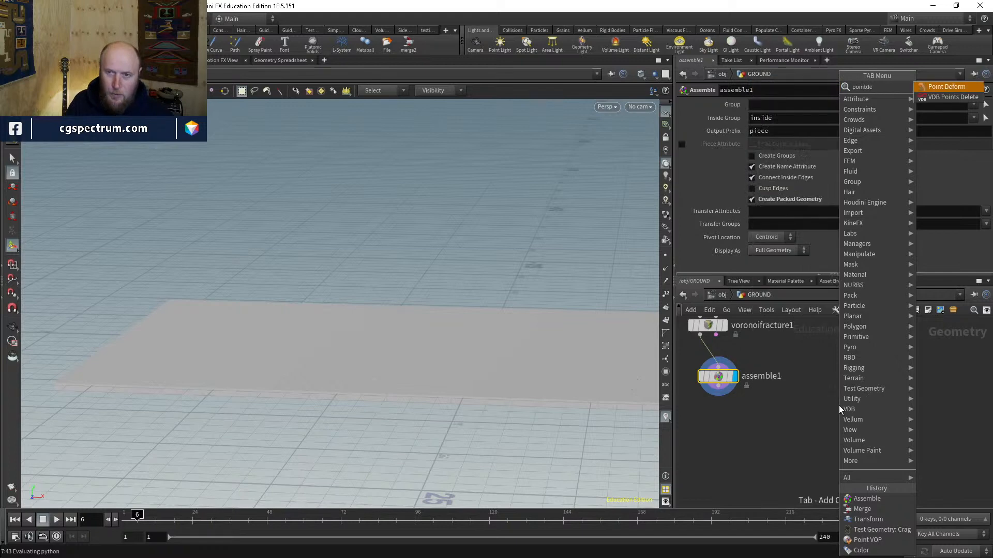
pyautogui.press('Return')
pyautogui.click(839, 406)
pyautogui.moveTo(834, 411); pyautogui.dragTo(718, 386)
pyautogui.click(721, 379)
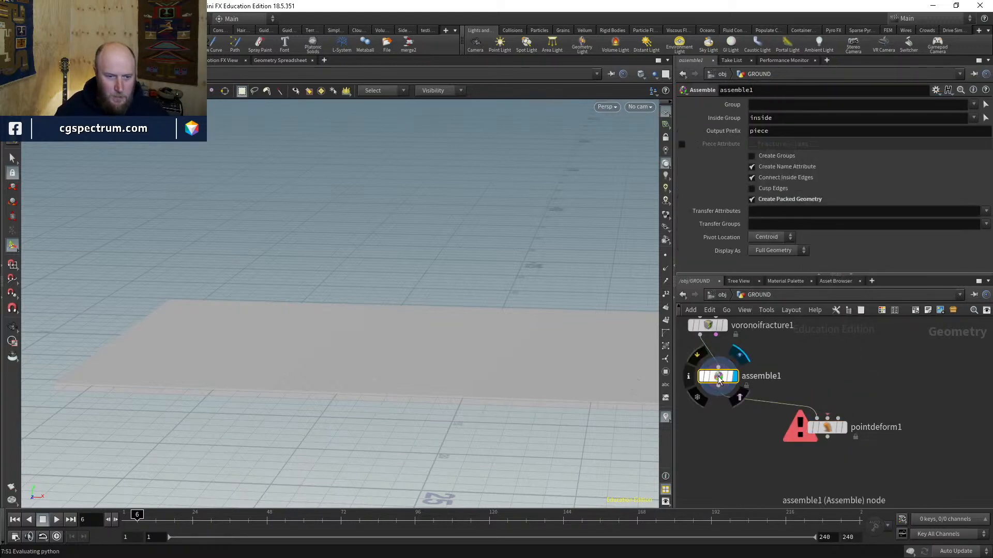
pyautogui.middleClick(719, 378)
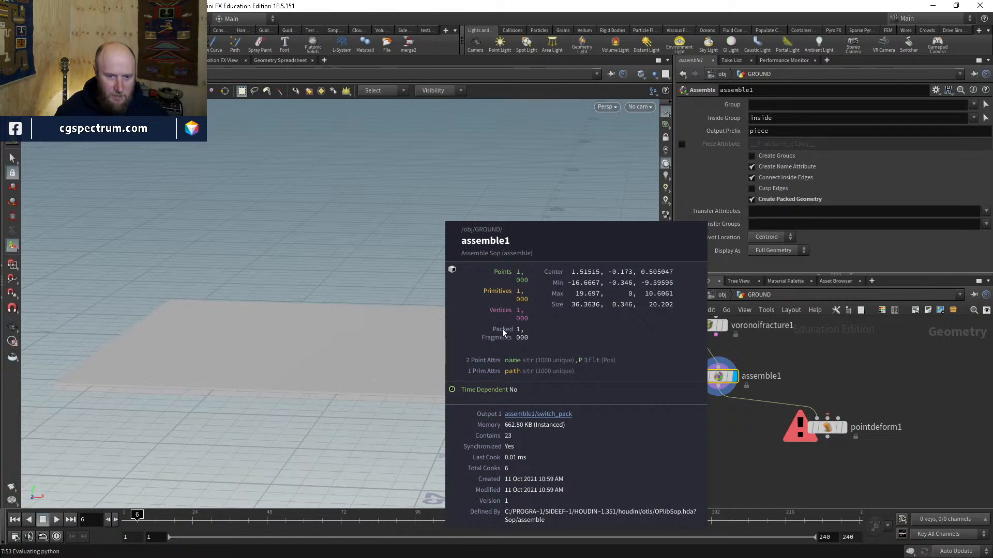
# Step: Disconnect the Point VOP from the Merge and wire the Attribute Transfer output into the Point Deform's second input
pyautogui.scroll(-2, 829, 381)
pyautogui.moveTo(829, 372); pyautogui.dragTo(783, 491, button='middle')
pyautogui.moveTo(762, 383); pyautogui.dragTo(762, 404, button='middle')
pyautogui.click(801, 373)
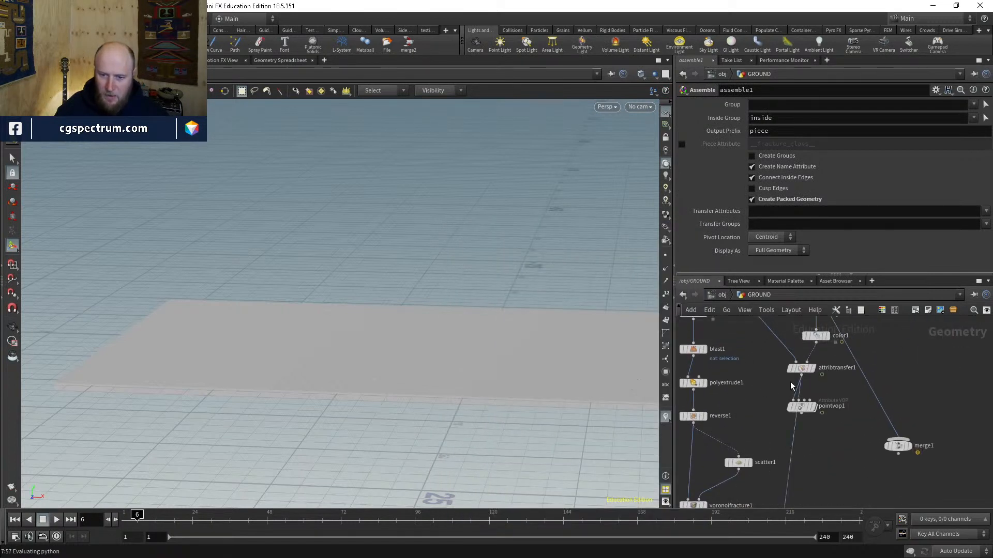
pyautogui.moveTo(800, 407); pyautogui.dragTo(818, 425)
pyautogui.moveTo(816, 465); pyautogui.dragTo(805, 352, button='middle')
pyautogui.scroll(3, 772, 454)
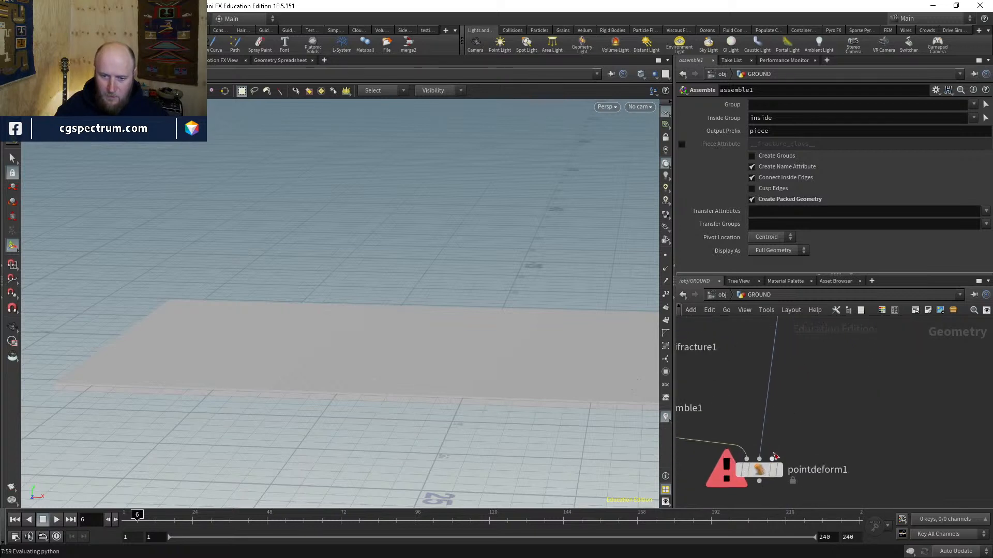
# Step: Connect the Point VOP to the Point Deform's third input and display the Point Deform node
pyautogui.click(773, 457)
pyautogui.moveTo(809, 409); pyautogui.dragTo(769, 537, button='middle')
pyautogui.click(788, 349)
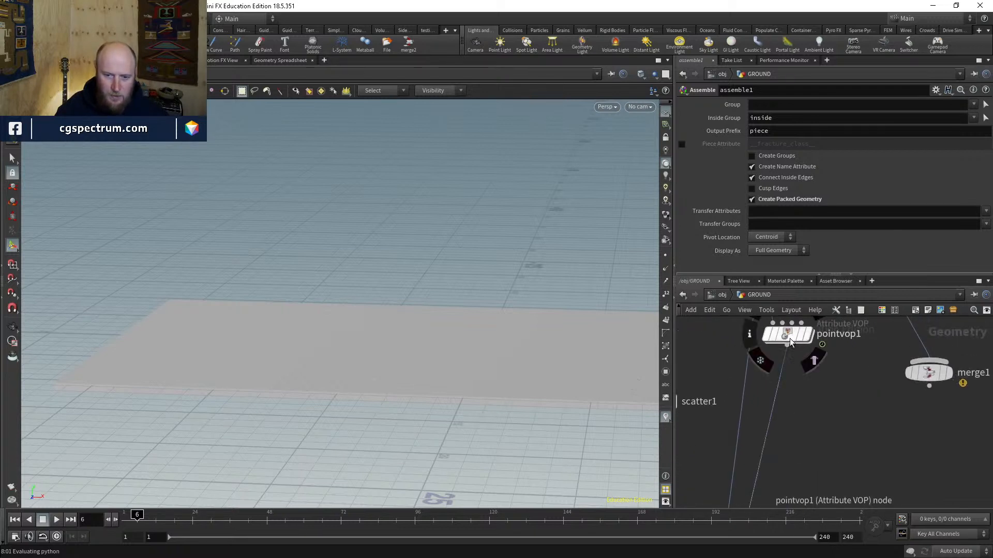
pyautogui.moveTo(789, 338); pyautogui.dragTo(794, 365)
pyautogui.moveTo(811, 428); pyautogui.dragTo(882, 236, button='middle')
pyautogui.click(810, 406)
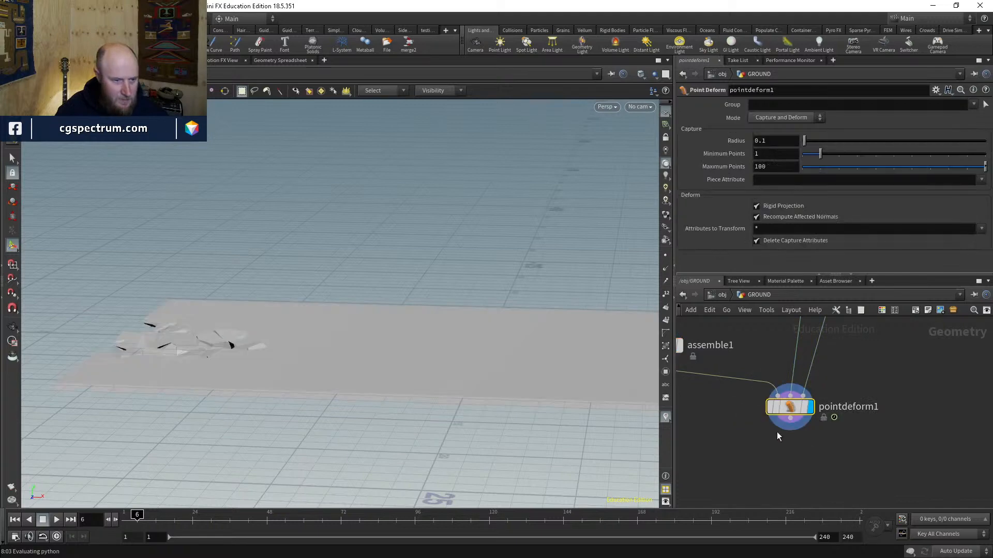
# Step: Go to frame 2, add a second Merge node below the Point Deform, and connect the Point Deform to it
pyautogui.click(127, 519)
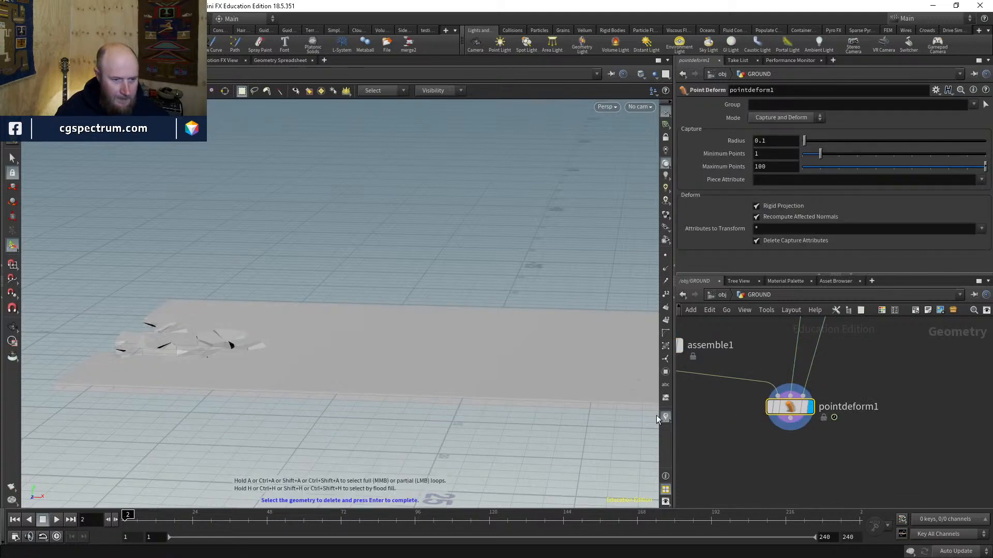
pyautogui.moveTo(882, 418); pyautogui.dragTo(829, 408, button='middle')
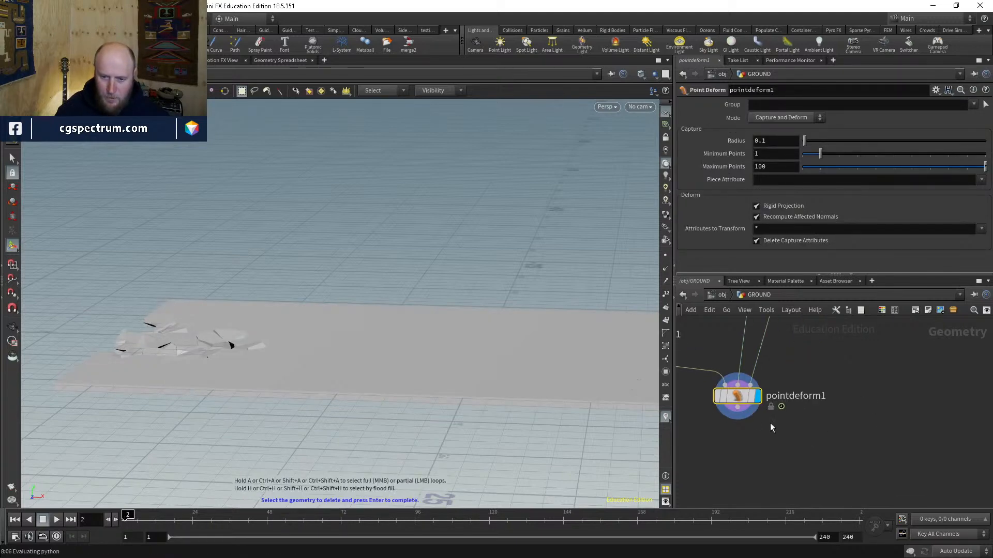
pyautogui.press('Tab')
pyautogui.write('merge')
pyautogui.press('Return')
pyautogui.click(818, 461)
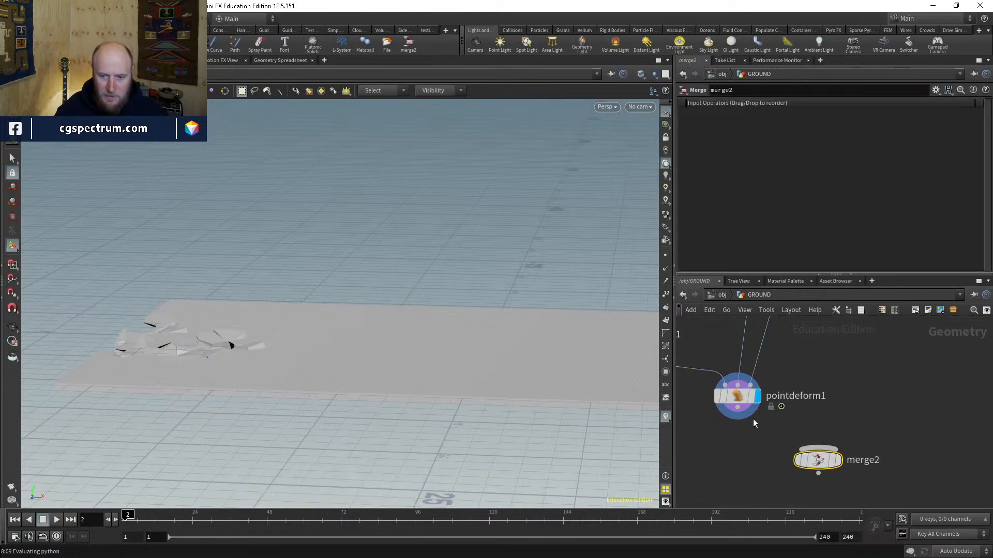
pyautogui.click(816, 445)
pyautogui.click(817, 448)
# Step: Connect the first Merge's output into the new Merge and display the combined Crag and fractured ground
pyautogui.moveTo(898, 385); pyautogui.dragTo(804, 538, button='middle')
pyautogui.click(820, 395)
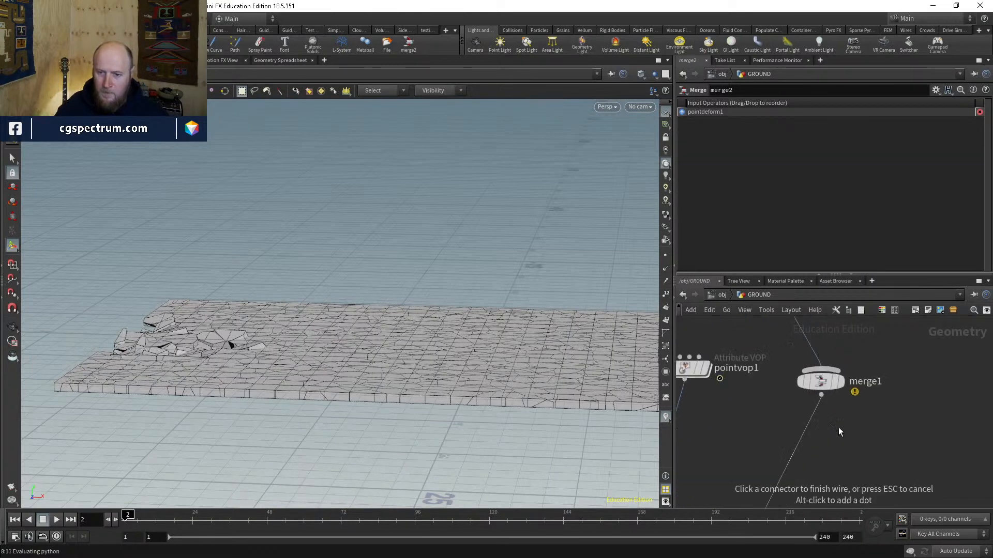
pyautogui.moveTo(826, 426); pyautogui.dragTo(884, 254, button='middle')
pyautogui.click(844, 416)
pyautogui.click(793, 458)
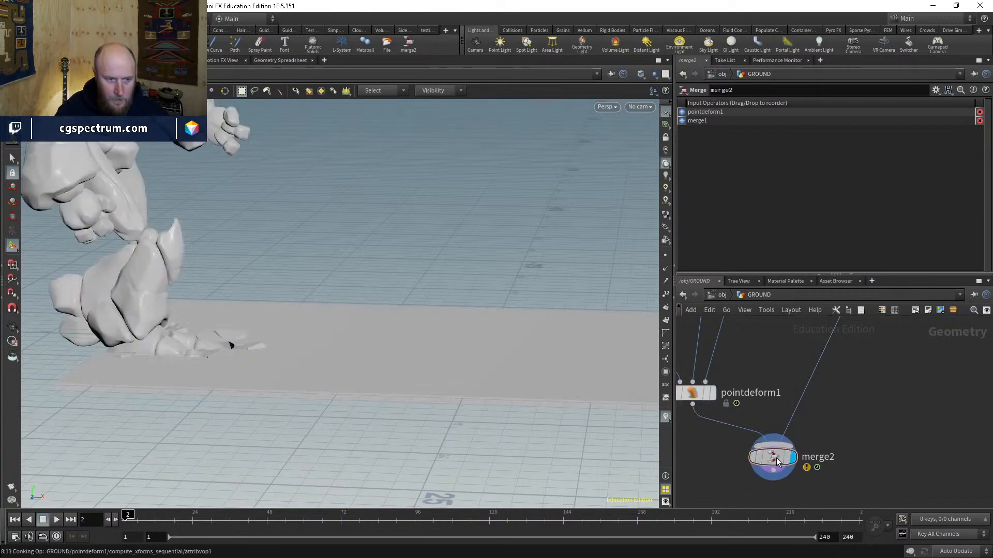
# Step: Scrub to frame 60 and examine the deformed ground pieces around the Crag's feet up close
pyautogui.moveTo(142, 520); pyautogui.dragTo(304, 518)
pyautogui.press('Escape')
pyautogui.moveTo(463, 354); pyautogui.dragTo(467, 390)
pyautogui.moveTo(467, 390); pyautogui.dragTo(516, 374, button='right')
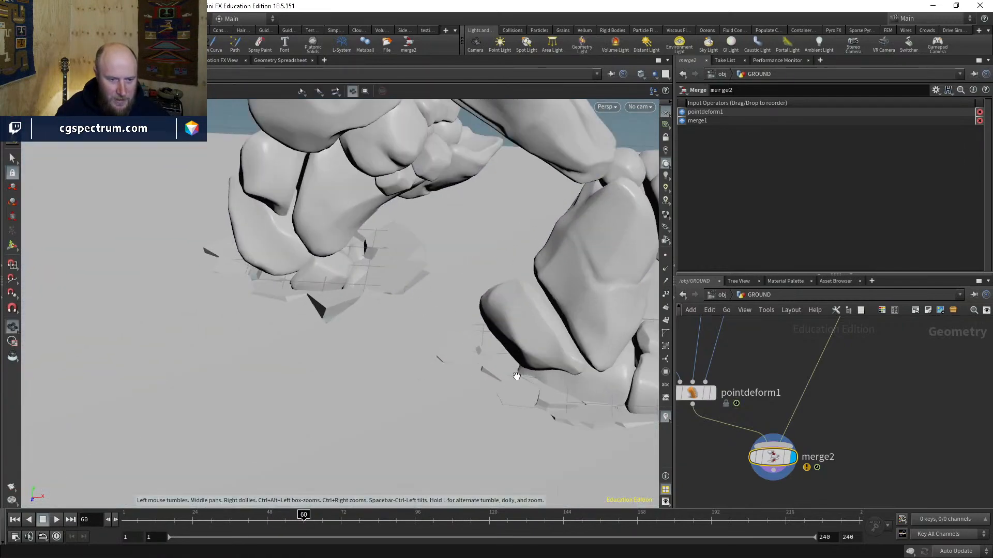
# Step: Scrub to frame 115 and examine the displaced ground pieces around the Crag's feet from several angles
pyautogui.moveTo(517, 375); pyautogui.dragTo(327, 376, button='middle')
pyautogui.moveTo(327, 377)
pyautogui.mouseDown()
pyautogui.moveTo(321, 332)
pyautogui.moveTo(401, 346)
pyautogui.moveTo(378, 446)
pyautogui.mouseUp()
pyautogui.hotkey('shift', 'w')
pyautogui.hotkey('shift', 'w')
pyautogui.moveTo(306, 523); pyautogui.dragTo(375, 527)
pyautogui.moveTo(393, 525); pyautogui.dragTo(473, 520)
pyautogui.moveTo(496, 455); pyautogui.dragTo(519, 439)
pyautogui.moveTo(519, 440); pyautogui.dragTo(321, 370, button='middle')
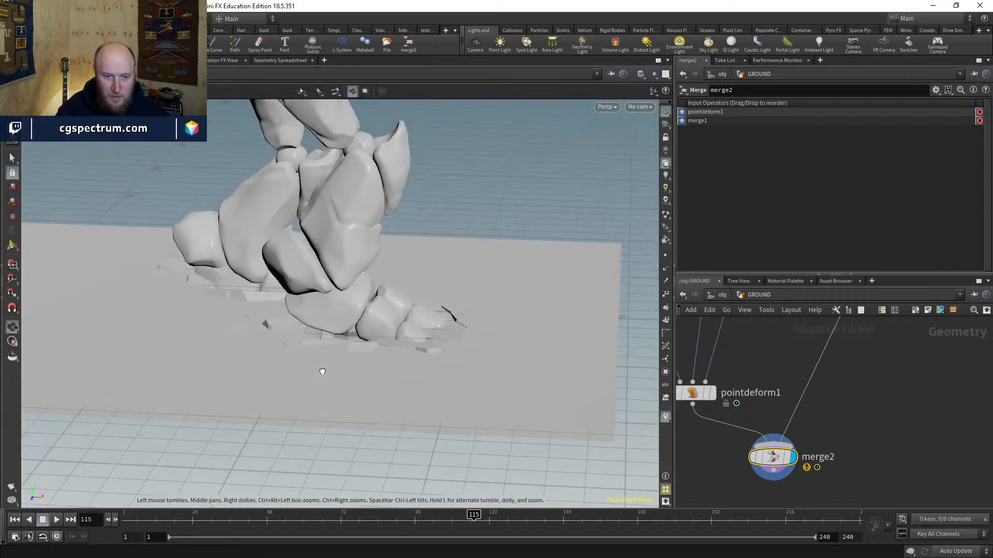
pyautogui.press('w')
pyautogui.press('w')
pyautogui.moveTo(321, 368); pyautogui.dragTo(312, 368)
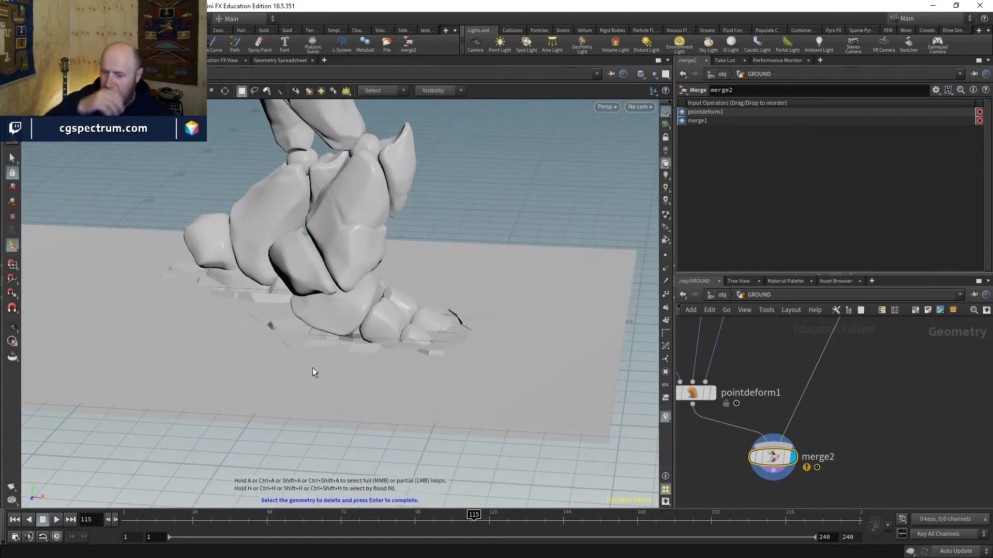
# Step: Temporarily bypass the Assemble node, examine the unpacked ground's deformation through frame 133, and re-enable the node
pyautogui.moveTo(741, 381); pyautogui.dragTo(900, 462, button='middle')
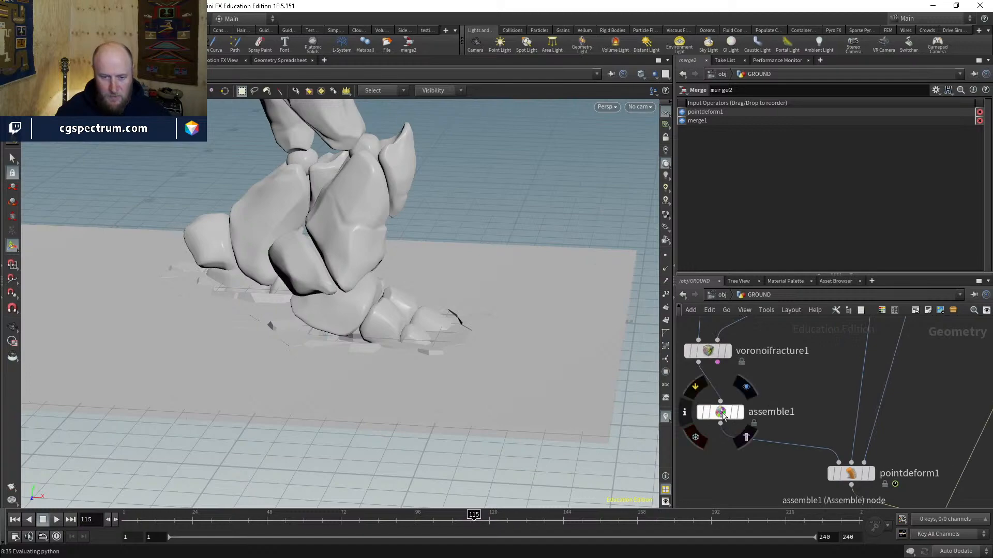
pyautogui.click(700, 414)
pyautogui.moveTo(395, 310); pyautogui.dragTo(391, 342)
pyautogui.moveTo(392, 341); pyautogui.dragTo(437, 323, button='right')
pyautogui.press('w')
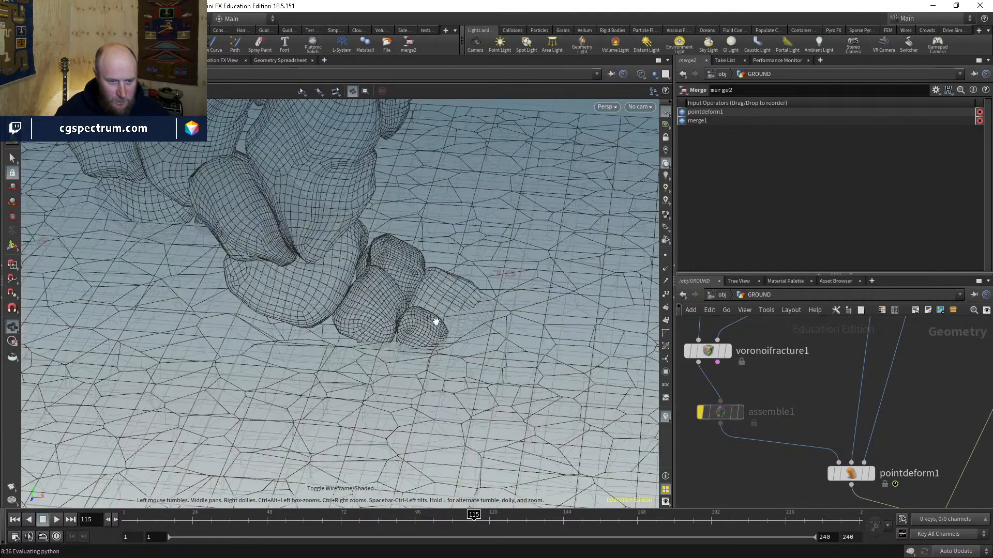
pyautogui.moveTo(436, 323)
pyautogui.mouseDown()
pyautogui.moveTo(429, 403)
pyautogui.moveTo(470, 310)
pyautogui.moveTo(414, 298)
pyautogui.mouseUp()
pyautogui.press('w')
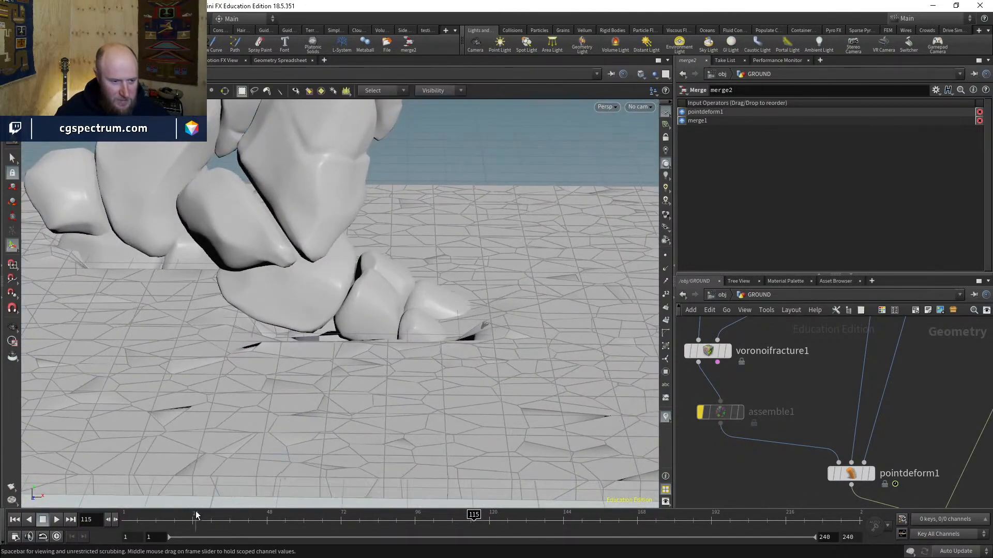
pyautogui.moveTo(196, 518); pyautogui.dragTo(236, 520)
pyautogui.moveTo(317, 519); pyautogui.dragTo(529, 516)
pyautogui.click(701, 411)
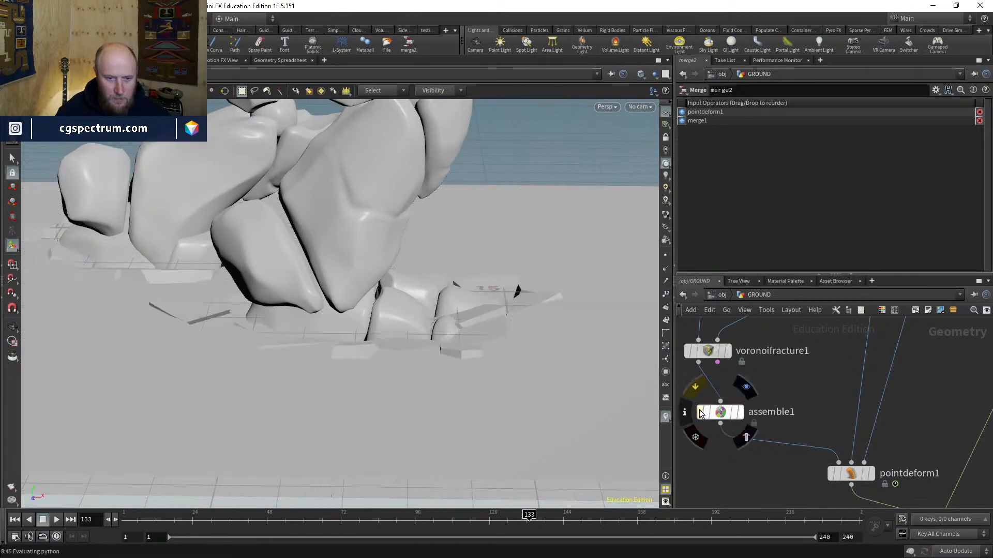
pyautogui.press('Escape')
# Step: Scrub to frame 145 and insert a Mountain node between the Point VOP and the Point Deform
pyautogui.moveTo(517, 424); pyautogui.dragTo(439, 445)
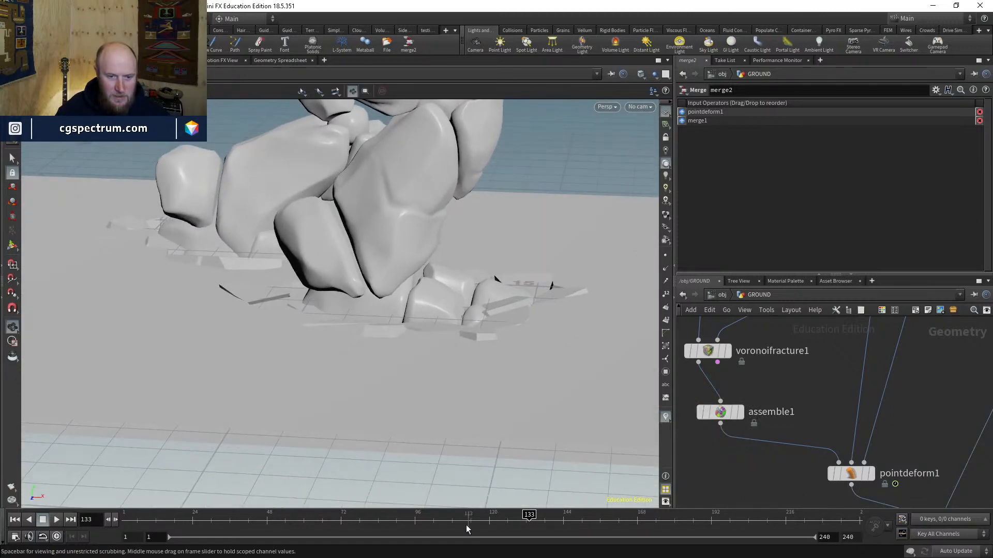
pyautogui.moveTo(466, 527); pyautogui.dragTo(567, 515)
pyautogui.moveTo(895, 405); pyautogui.dragTo(800, 448, button='middle')
pyautogui.press('Tab')
pyautogui.write('mount')
pyautogui.press('Return')
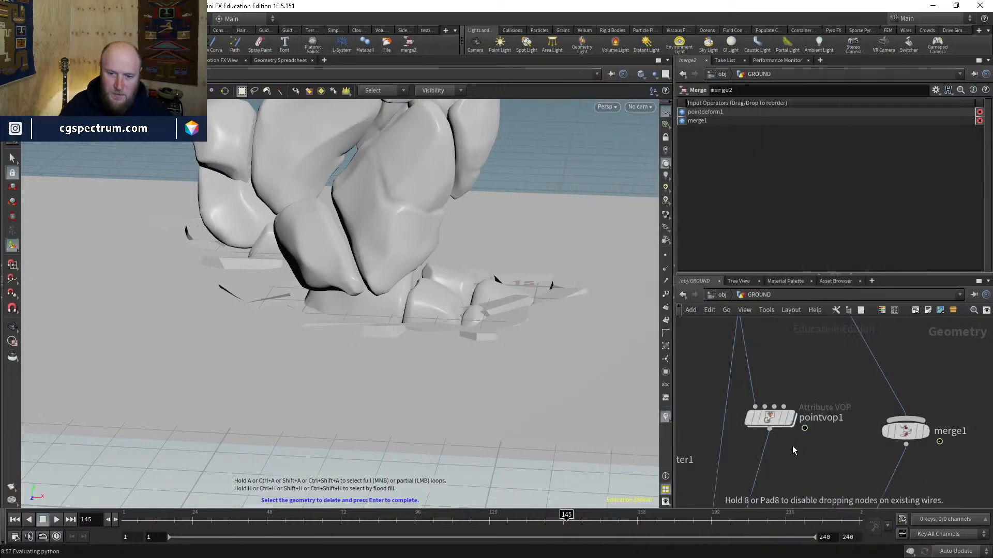
pyautogui.click(782, 466)
pyautogui.moveTo(804, 497); pyautogui.dragTo(826, 450, button='middle')
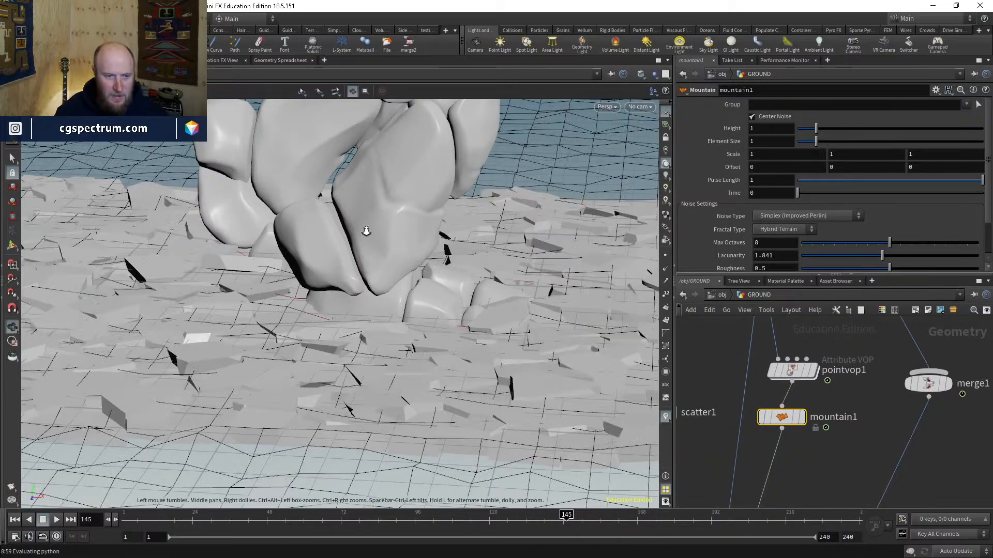
# Step: Display the Point Deform and set the Mountain's scale to 8 on all axes, pulse length to 6.3 and element size to 1.17
pyautogui.keyDown('alt'); pyautogui.moveTo(366, 231); pyautogui.dragTo(312, 361, button='right'); pyautogui.keyUp('alt')
pyautogui.keyDown('alt'); pyautogui.moveTo(312, 361); pyautogui.dragTo(336, 342); pyautogui.keyUp('alt')
pyautogui.moveTo(860, 456); pyautogui.dragTo(813, 481, button='middle')
pyautogui.click(794, 412)
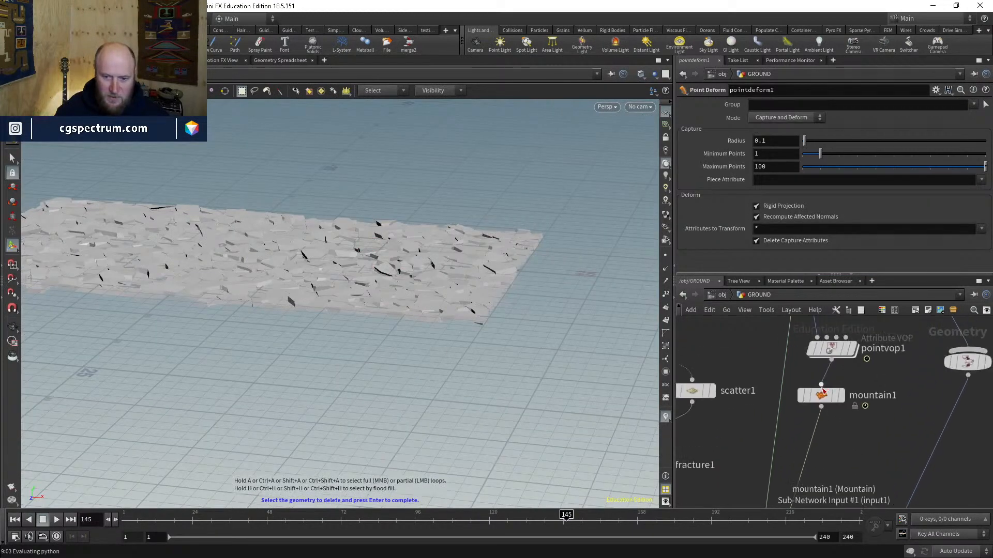
pyautogui.click(822, 396)
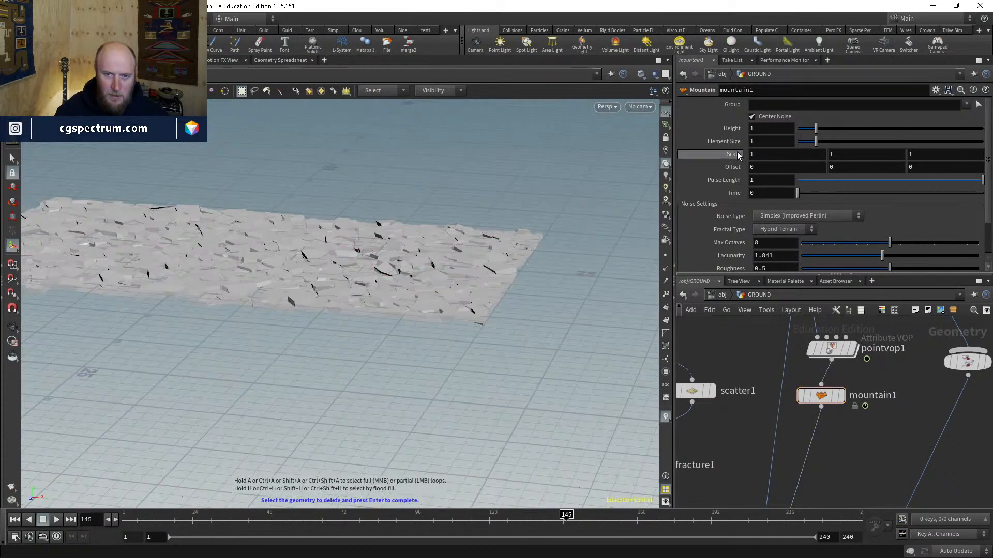
pyautogui.moveTo(737, 155); pyautogui.dragTo(815, 209, button='middle')
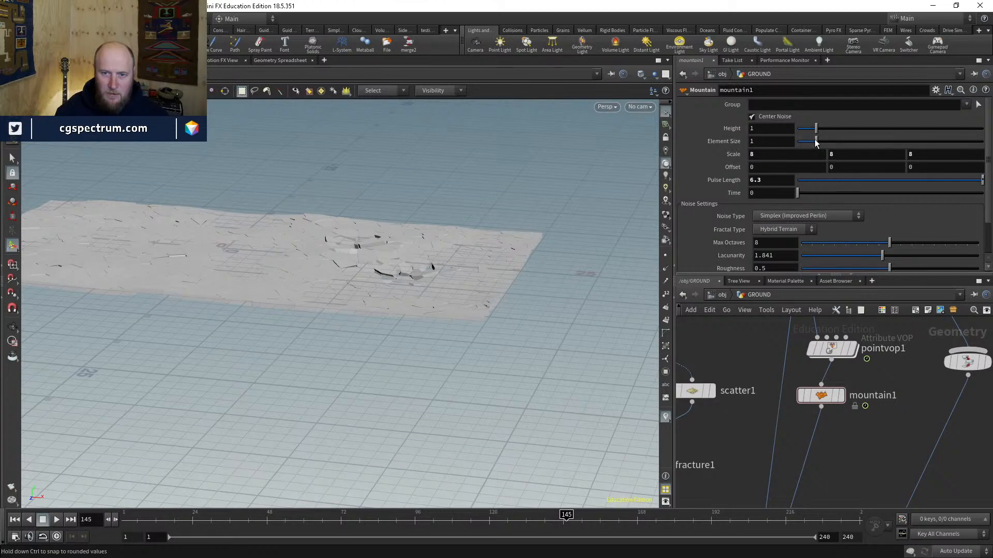
pyautogui.moveTo(826, 145)
pyautogui.mouseDown()
pyautogui.moveTo(800, 148)
pyautogui.moveTo(819, 143)
pyautogui.mouseUp()
# Step: Bypass the Mountain node to compare the ground without its noise, and delete the node
pyautogui.click(800, 398)
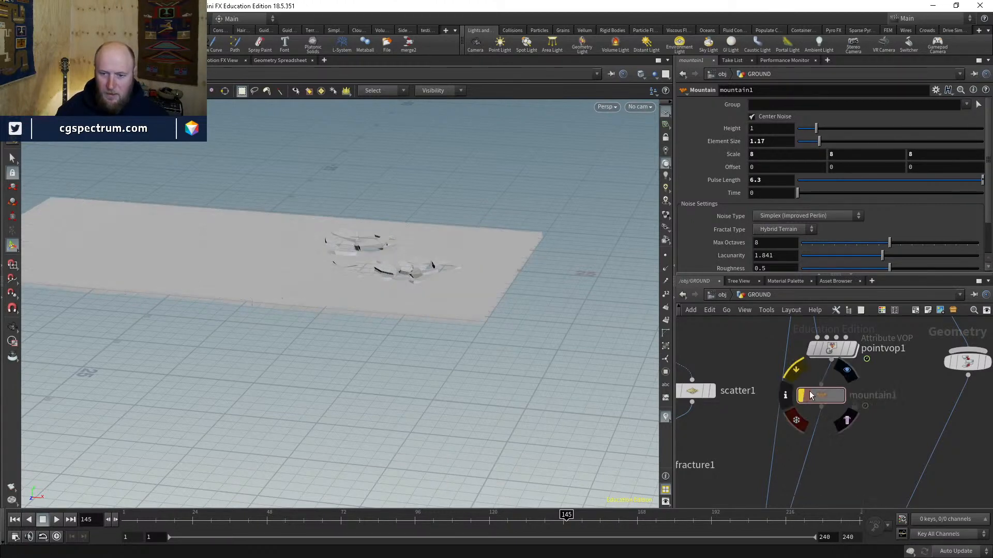
pyautogui.moveTo(851, 454); pyautogui.dragTo(842, 419, button='middle')
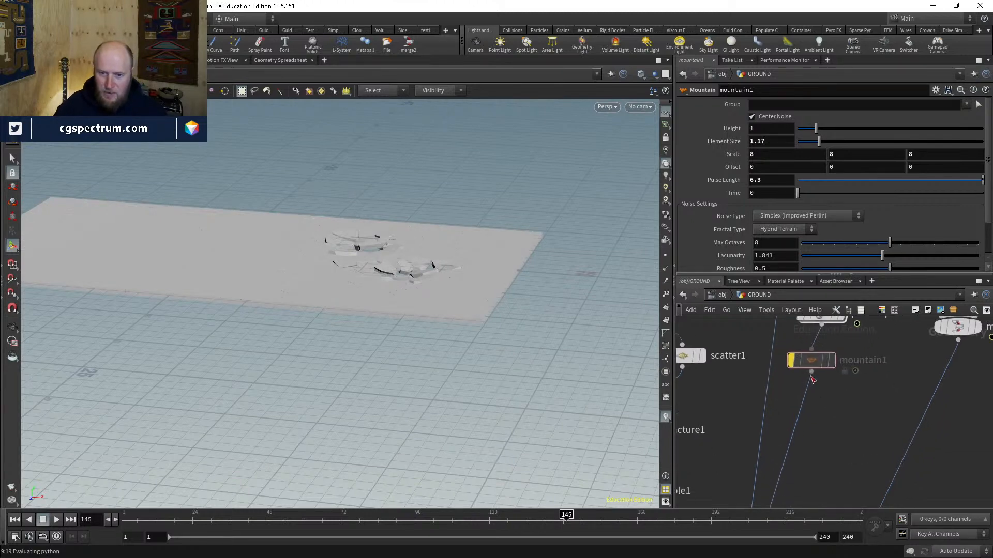
pyautogui.click(808, 360)
pyautogui.press('Delete')
pyautogui.keyDown('alt'); pyautogui.moveTo(335, 300); pyautogui.dragTo(380, 404); pyautogui.keyUp('alt')
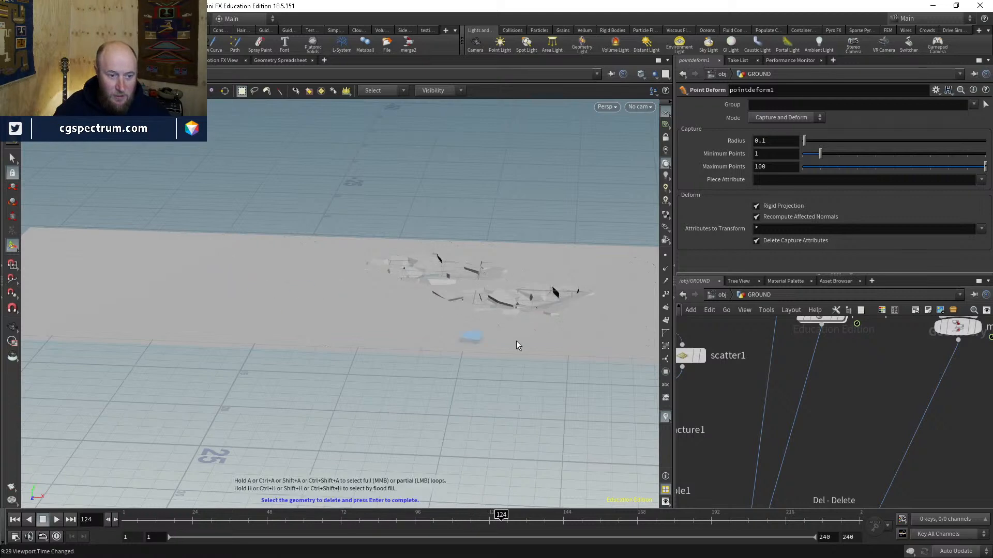
# Step: Add a Solver node with color2 as first input and color1 as second, and copy the existing Attribute Transfer node
pyautogui.moveTo(832, 411); pyautogui.dragTo(817, 470, button='middle')
pyautogui.moveTo(721, 429); pyautogui.dragTo(757, 457, button='middle')
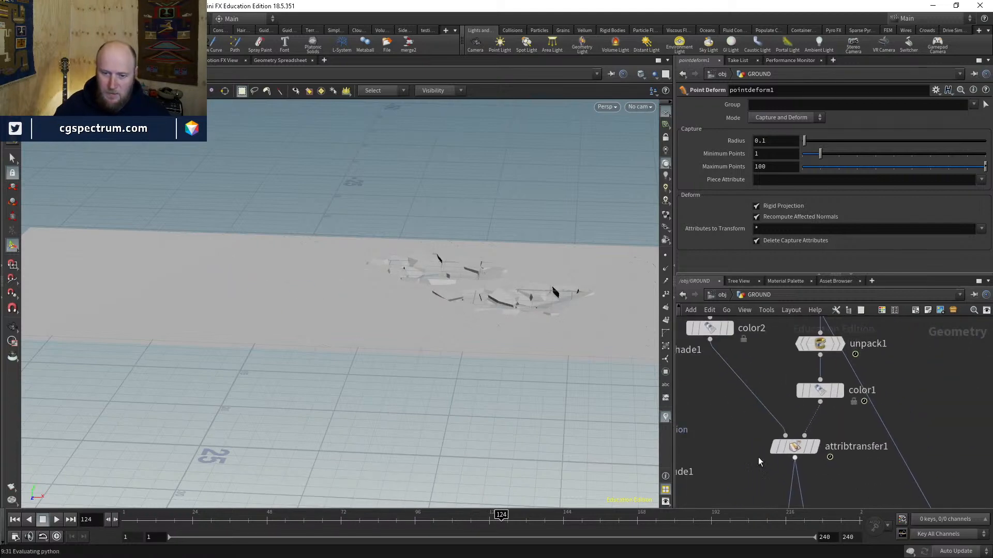
pyautogui.press('Tab')
pyautogui.write('s')
pyautogui.press('Return')
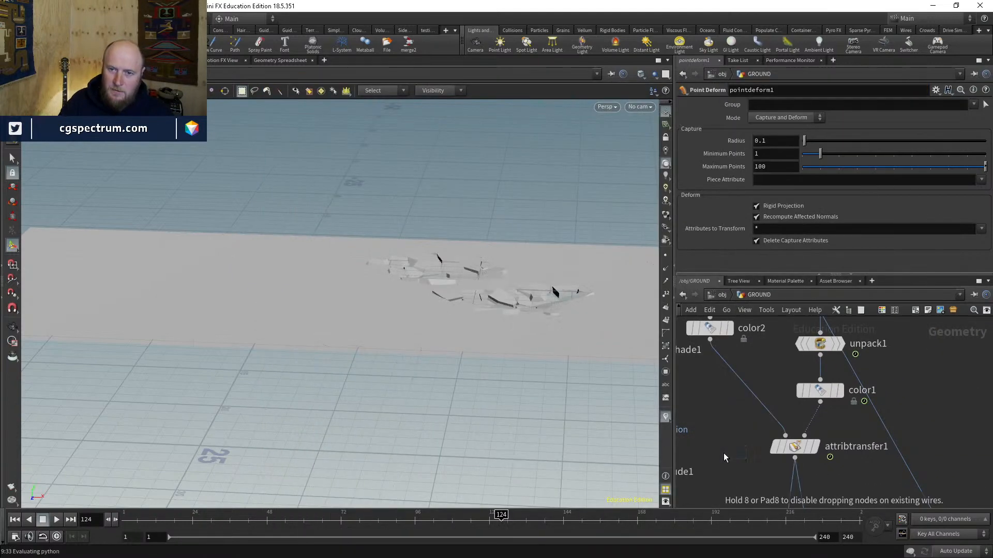
pyautogui.click(724, 454)
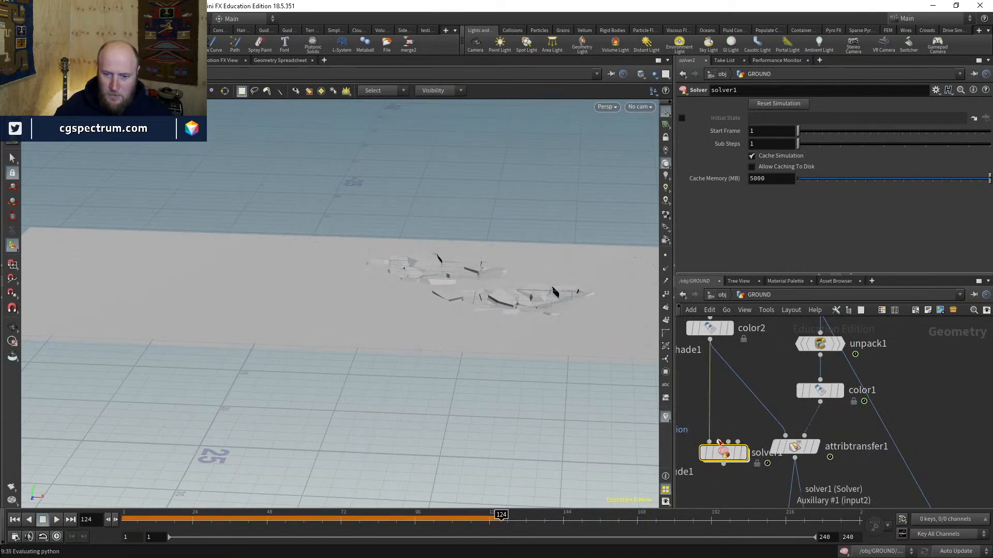
pyautogui.click(801, 450)
# Step: Inspect the Input_1, Input_2 and Prev_Frame nodes inside the Solver, with the timeline reset to frame 1
pyautogui.doubleClick(723, 453)
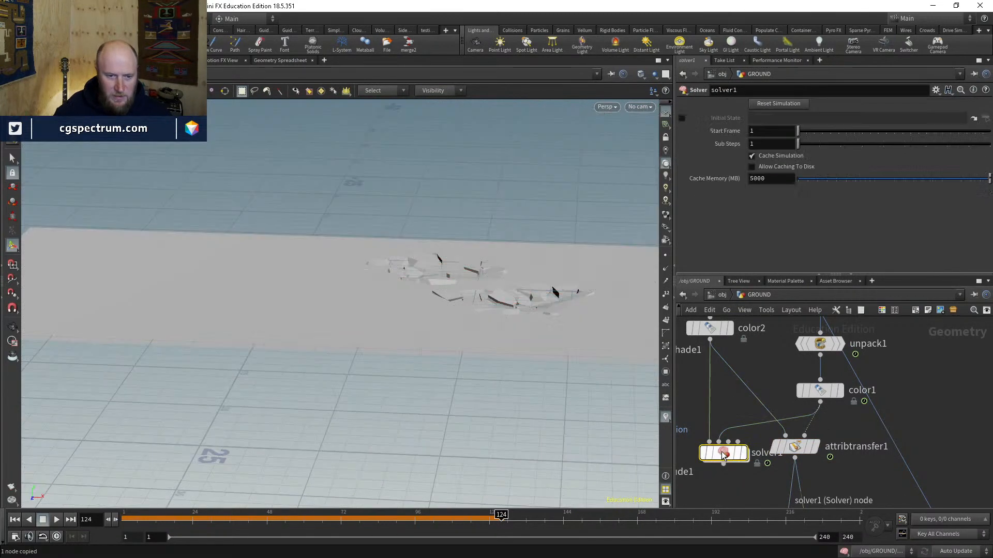
pyautogui.click(786, 368)
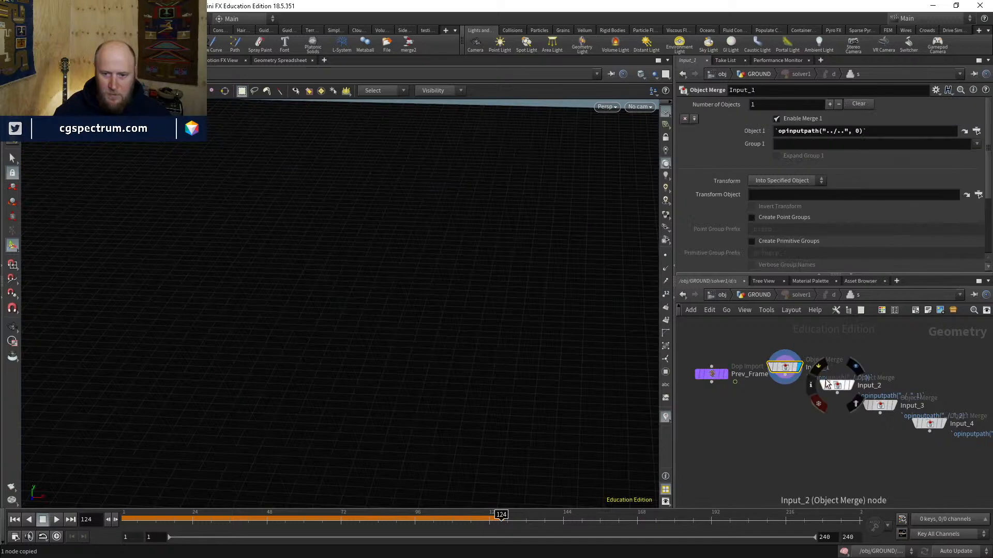
pyautogui.click(847, 387)
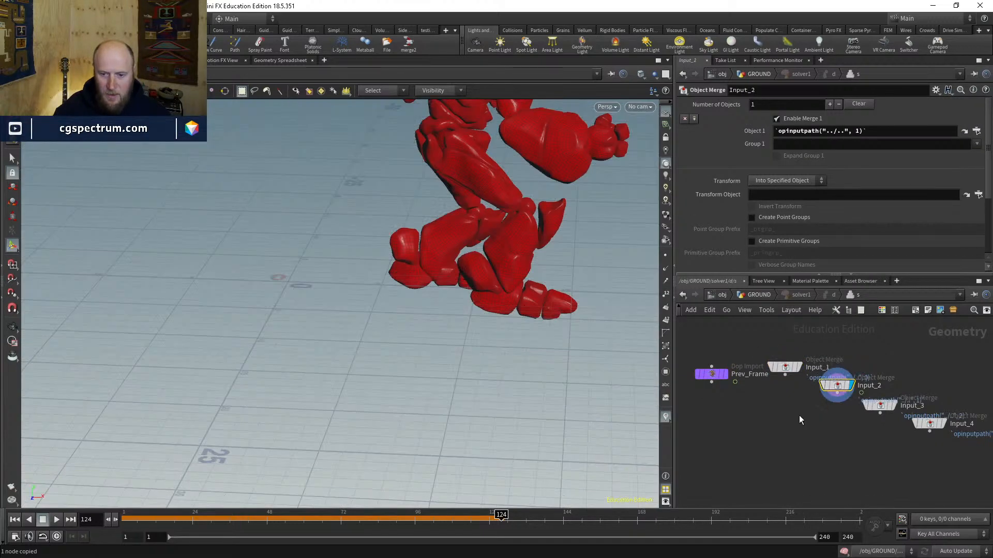
pyautogui.moveTo(799, 416); pyautogui.dragTo(796, 385, button='middle')
pyautogui.click(722, 345)
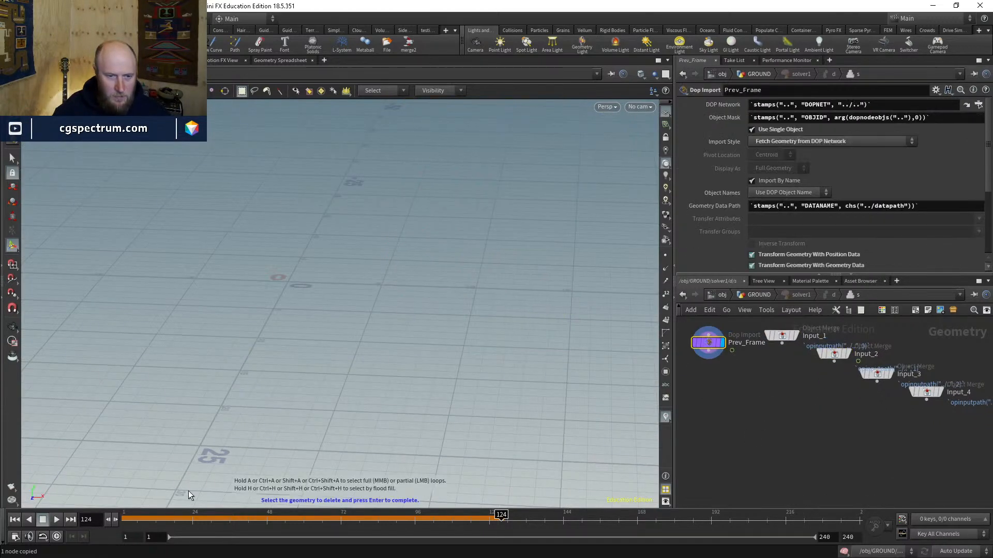
pyautogui.click(14, 519)
pyautogui.click(758, 296)
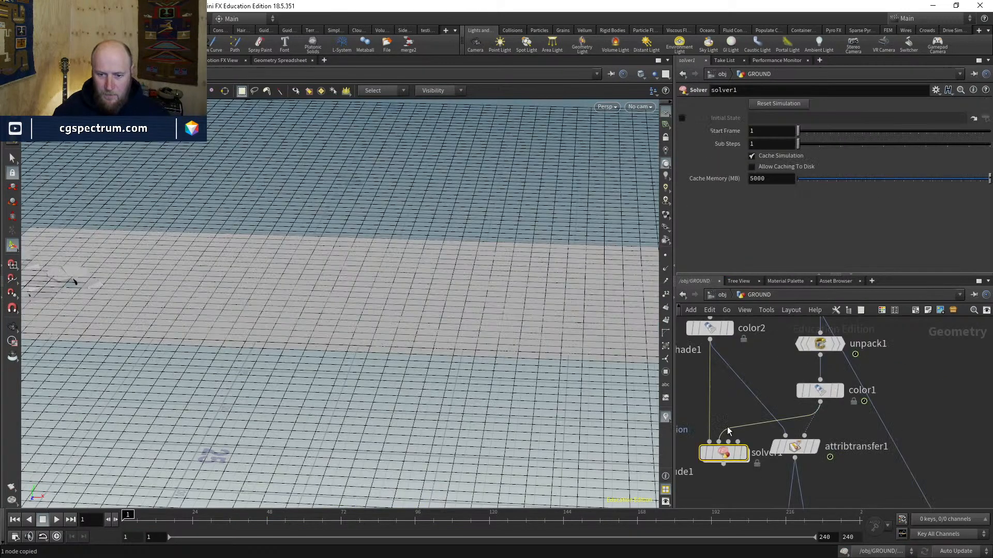
pyautogui.doubleClick(727, 455)
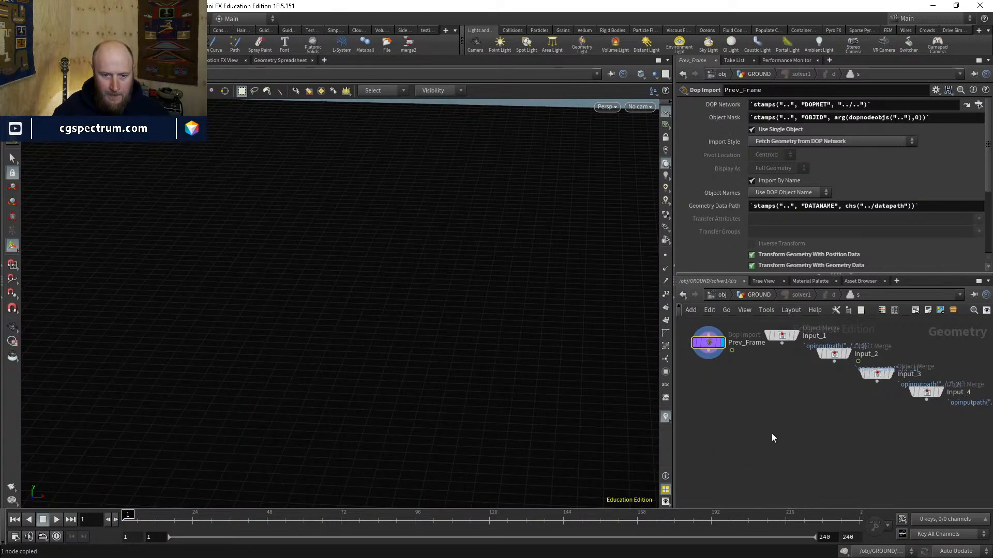
# Step: Paste the Attribute Transfer inside the Solver and connect Prev_Frame to its first input and Input_2 to its second
pyautogui.click(851, 356)
pyautogui.hotkey('ctrl', 'v')
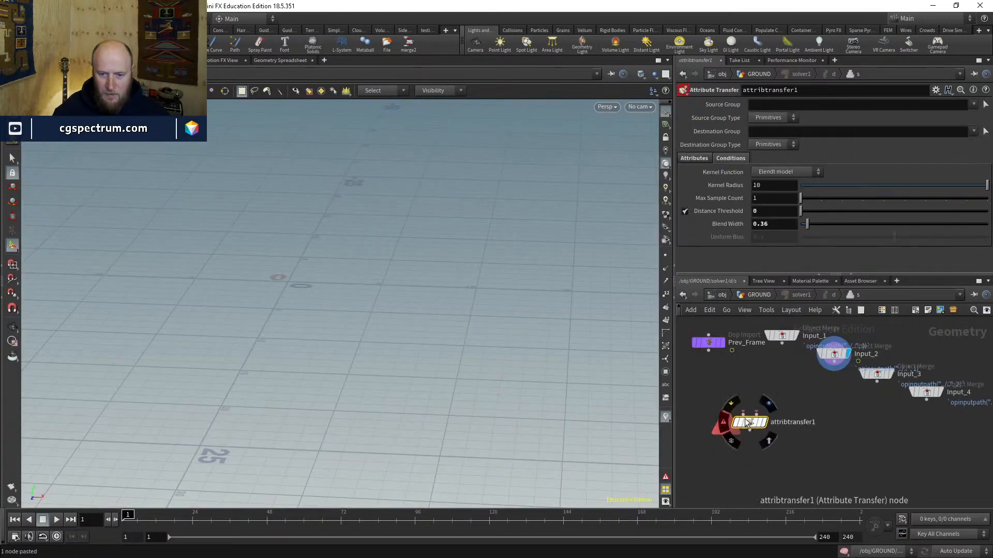
pyautogui.click(762, 410)
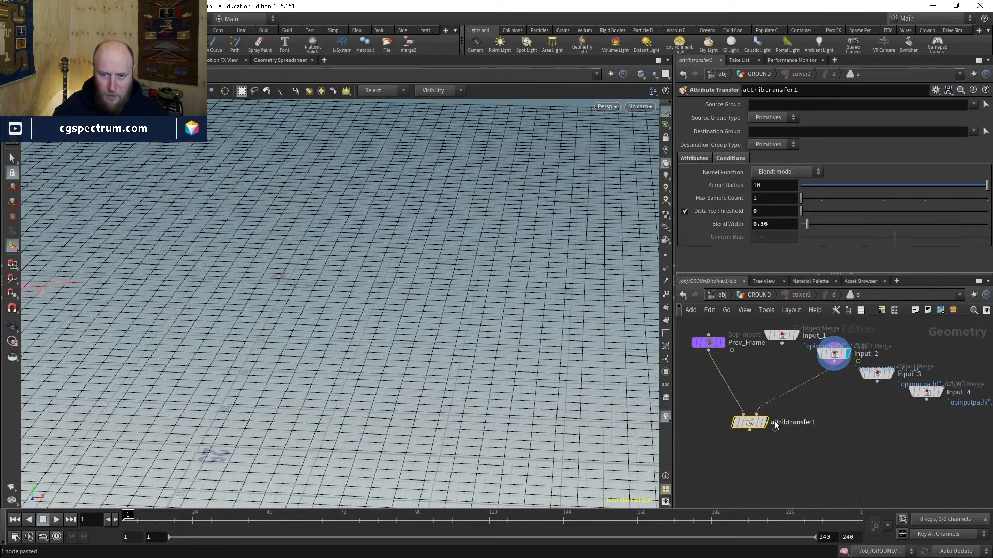
# Step: Return to the GROUND network, display the Solver, play back the accumulated red footprint color, and go back to the first frame
pyautogui.press('u')
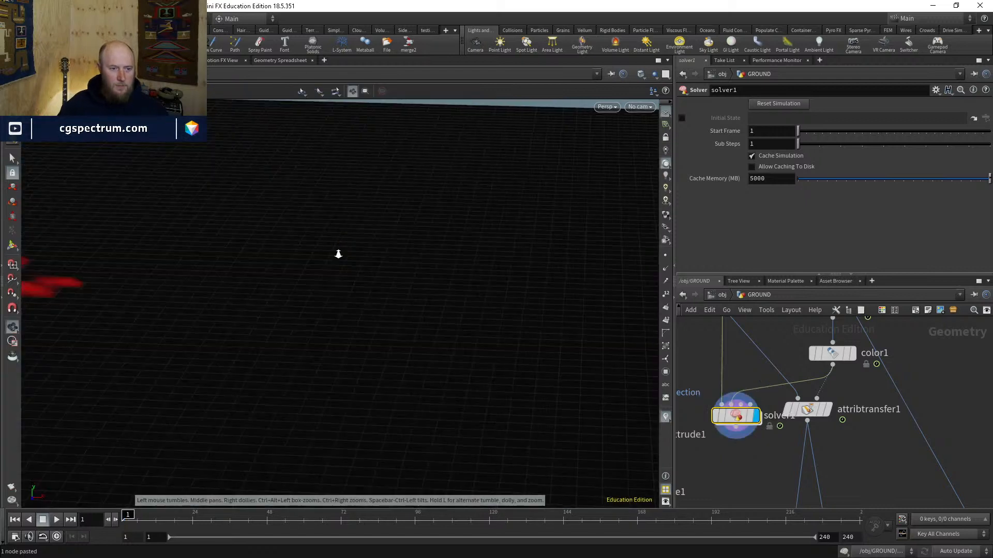
pyautogui.keyDown('alt'); pyautogui.moveTo(337, 255); pyautogui.dragTo(303, 312, button='right'); pyautogui.keyUp('alt')
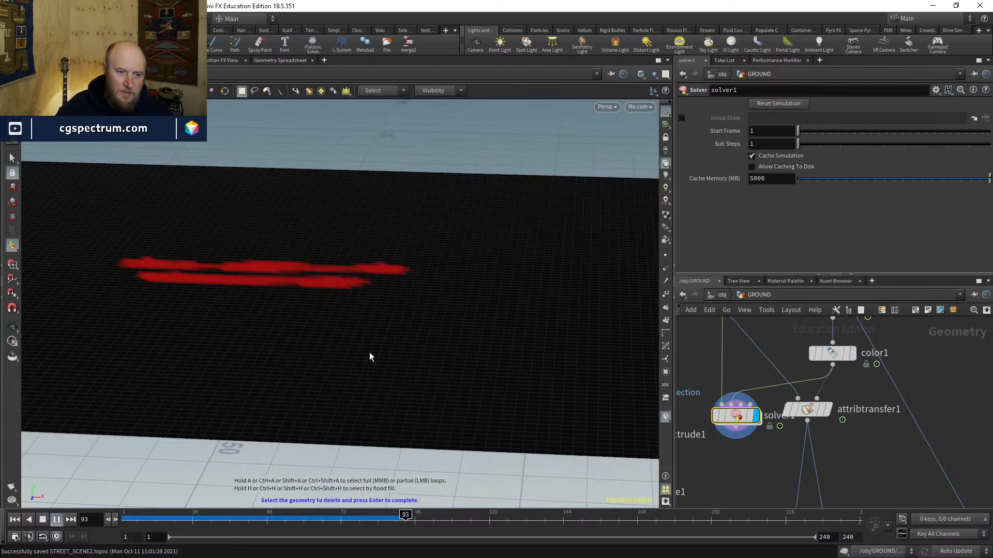
pyautogui.keyDown('alt'); pyautogui.moveTo(289, 286); pyautogui.dragTo(322, 318); pyautogui.keyUp('alt')
pyautogui.moveTo(320, 519)
pyautogui.mouseDown()
pyautogui.moveTo(195, 519)
pyautogui.moveTo(322, 519)
pyautogui.mouseUp()
pyautogui.hotkey('ctrl', 'Up')
# Step: Rewire the Point Deform's second input and the Point VOP's first input from the Attribute Transfer to the Solver, checking the Point VOP over several frames
pyautogui.moveTo(771, 461); pyautogui.dragTo(785, 411, button='middle')
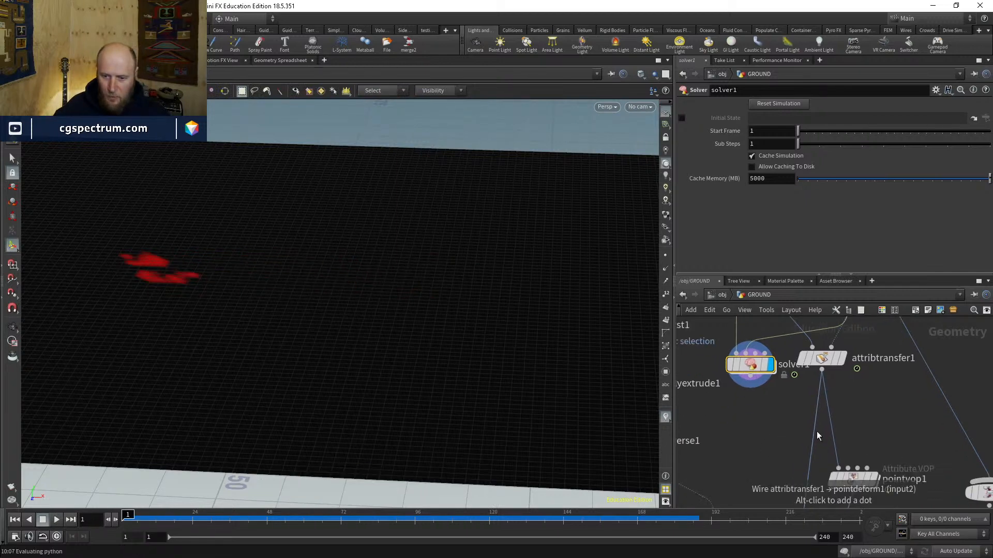
pyautogui.moveTo(816, 432); pyautogui.dragTo(759, 394)
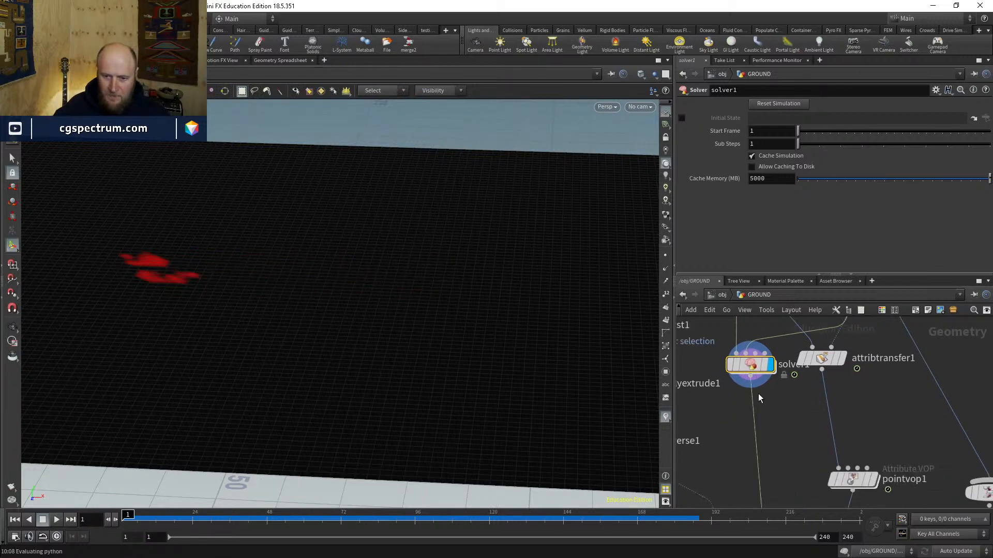
pyautogui.click(858, 480)
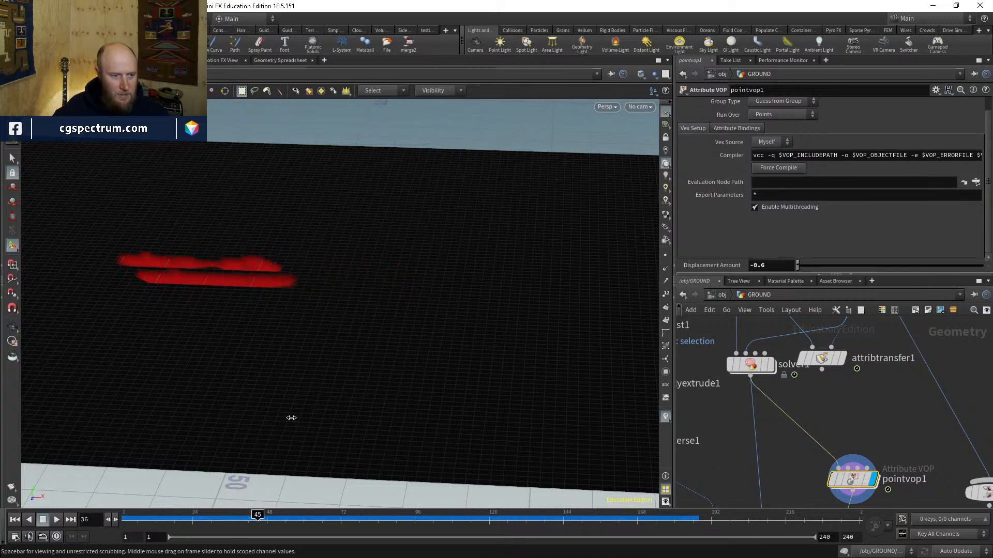
pyautogui.hotkey('ctrl', 'Up')
pyautogui.press('Delete')
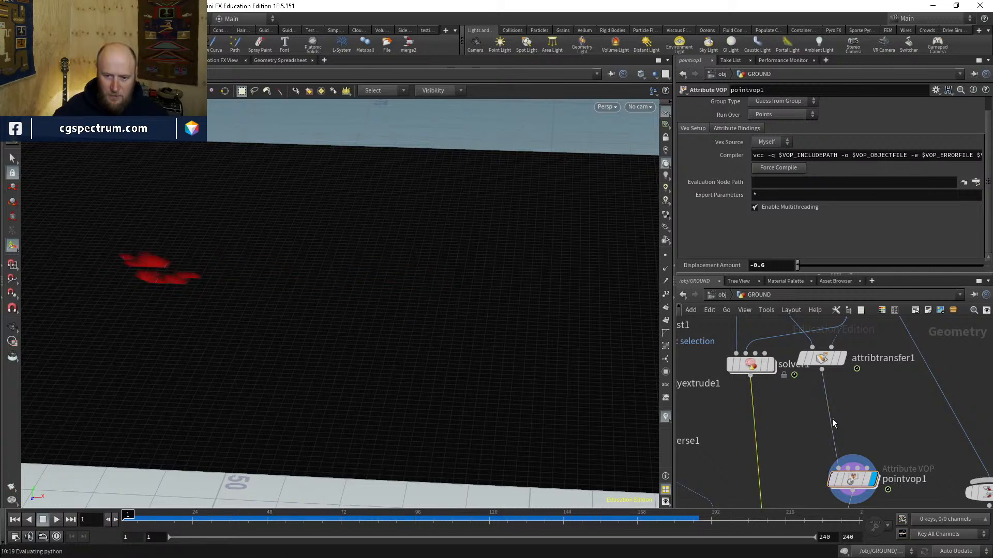
# Step: Display the Point Deform and scrub to frame 88 to examine the footprint trail in the fractured ground
pyautogui.moveTo(774, 425); pyautogui.dragTo(797, 251, button='middle')
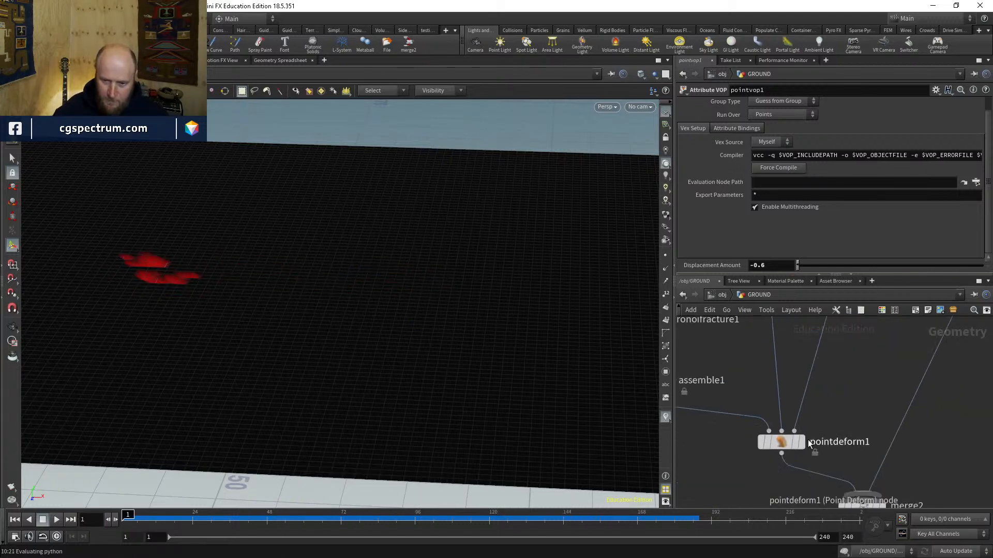
pyautogui.click(802, 443)
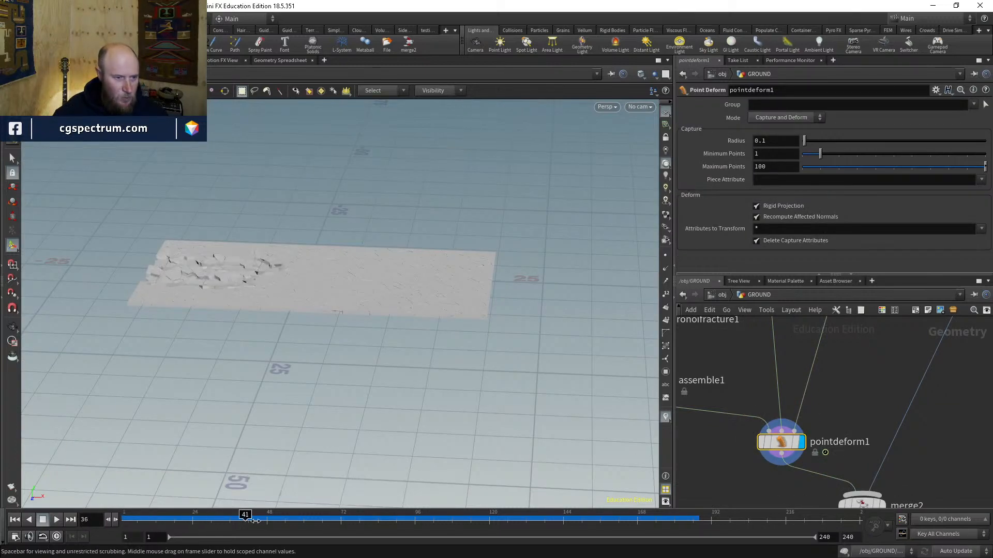
pyautogui.keyDown('alt'); pyautogui.moveTo(235, 308); pyautogui.dragTo(383, 403, button='middle'); pyautogui.keyUp('alt')
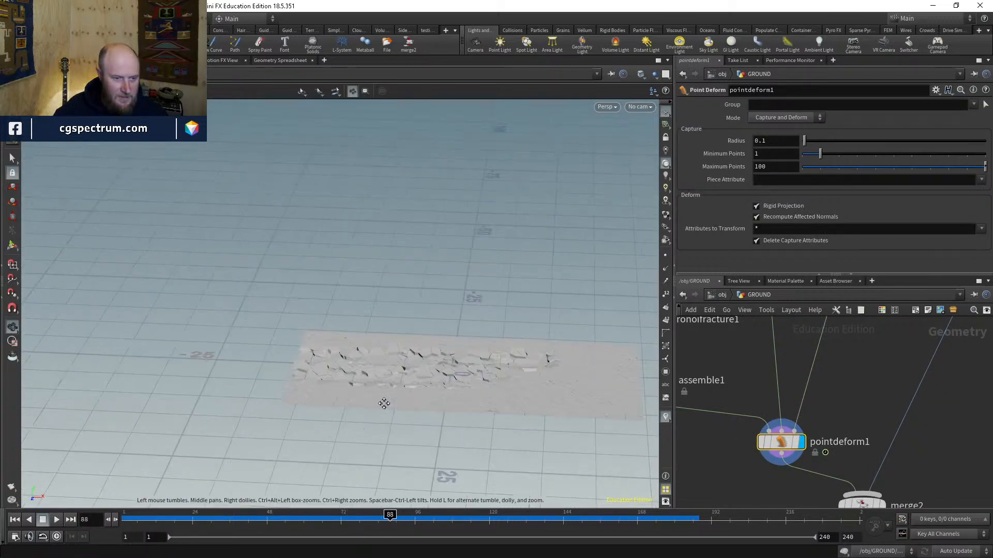
# Step: Display the merge2 node to view the Crag together with the fractured ground
pyautogui.keyDown('alt'); pyautogui.moveTo(310, 387); pyautogui.dragTo(383, 403); pyautogui.keyUp('alt')
pyautogui.keyDown('alt'); pyautogui.moveTo(383, 404); pyautogui.dragTo(389, 365, button='right'); pyautogui.keyUp('alt')
pyautogui.moveTo(378, 357)
pyautogui.keyDown('alt'); pyautogui.mouseDown()
pyautogui.moveTo(465, 319)
pyautogui.moveTo(414, 328)
pyautogui.moveTo(421, 344)
pyautogui.mouseUp(); pyautogui.keyUp('alt')
pyautogui.press('w')
pyautogui.press('w')
pyautogui.moveTo(869, 448); pyautogui.dragTo(804, 335, button='middle')
pyautogui.click(815, 391)
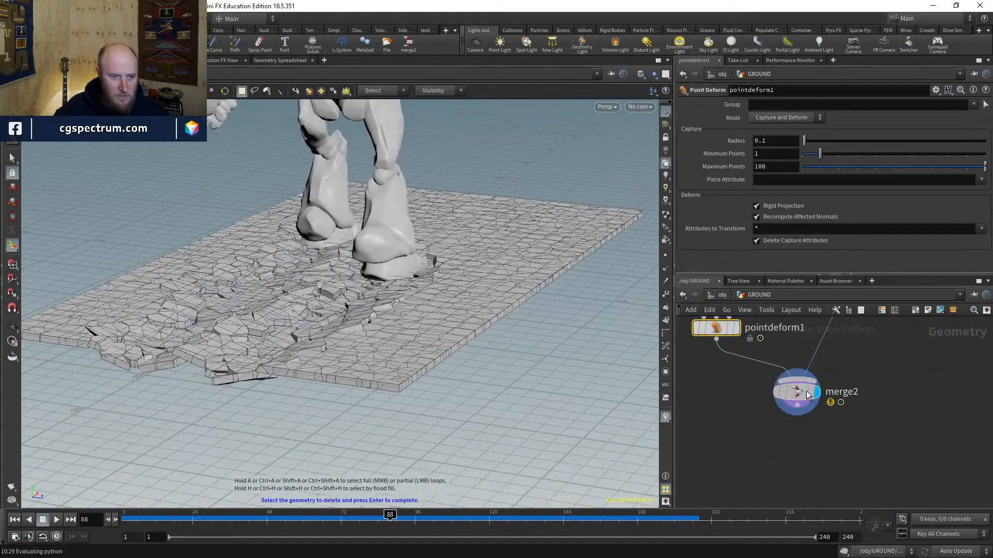
pyautogui.click(805, 391)
pyautogui.keyDown('alt'); pyautogui.moveTo(440, 331); pyautogui.dragTo(333, 381); pyautogui.keyUp('alt')
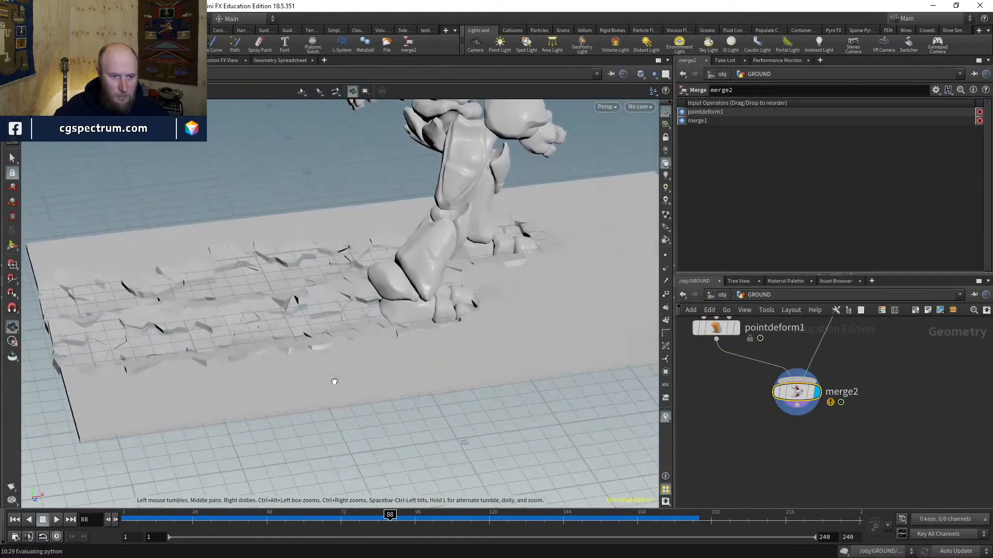
# Step: Look through cam1, scrub to frame 65, and turn on material display in the viewport
pyautogui.click(639, 106)
pyautogui.click(647, 156)
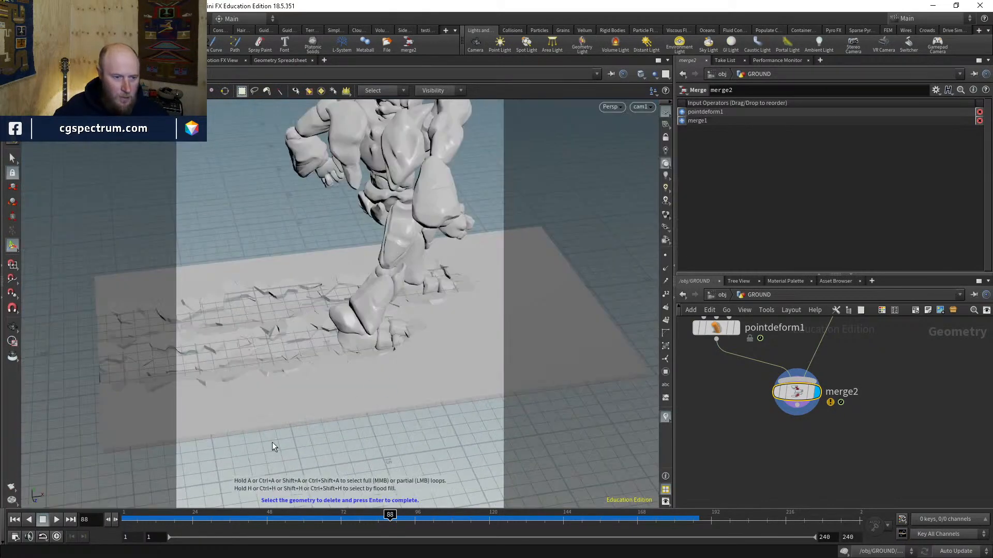
pyautogui.moveTo(176, 519); pyautogui.dragTo(321, 529)
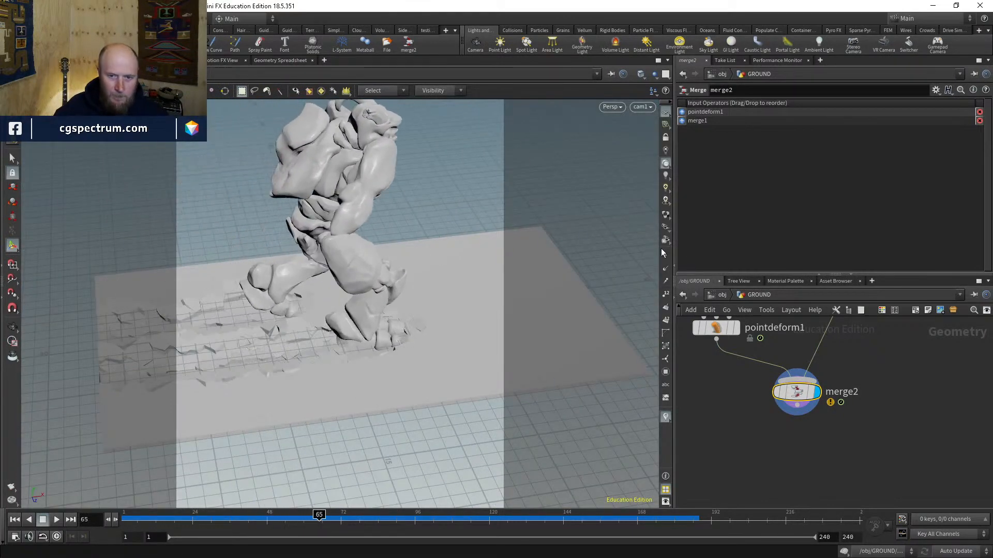
pyautogui.click(666, 218)
pyautogui.click(666, 217)
pyautogui.click(666, 217)
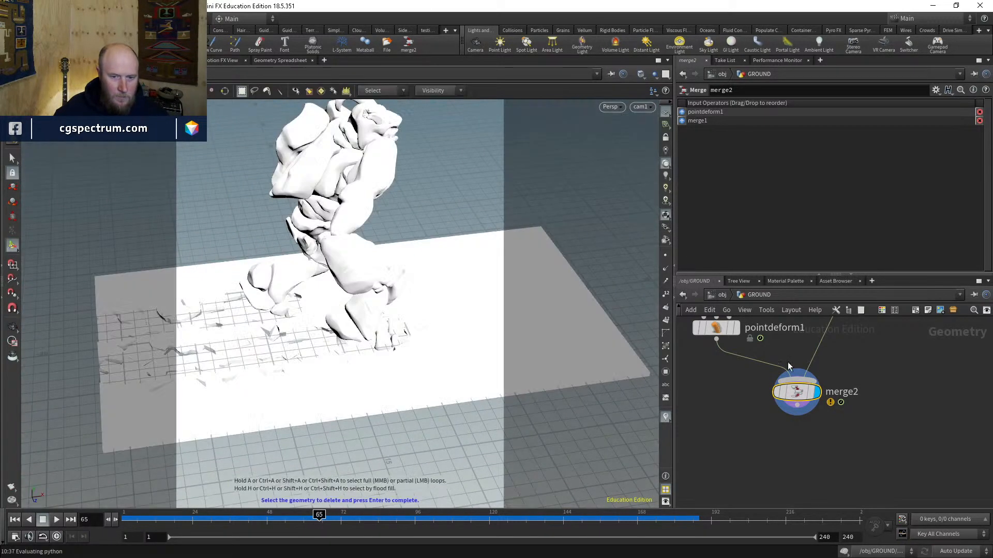
# Step: Move merge2 further down and insert an Unpack node on the wire between the Point Deform and merge2
pyautogui.middleClick(798, 394)
pyautogui.press('l')
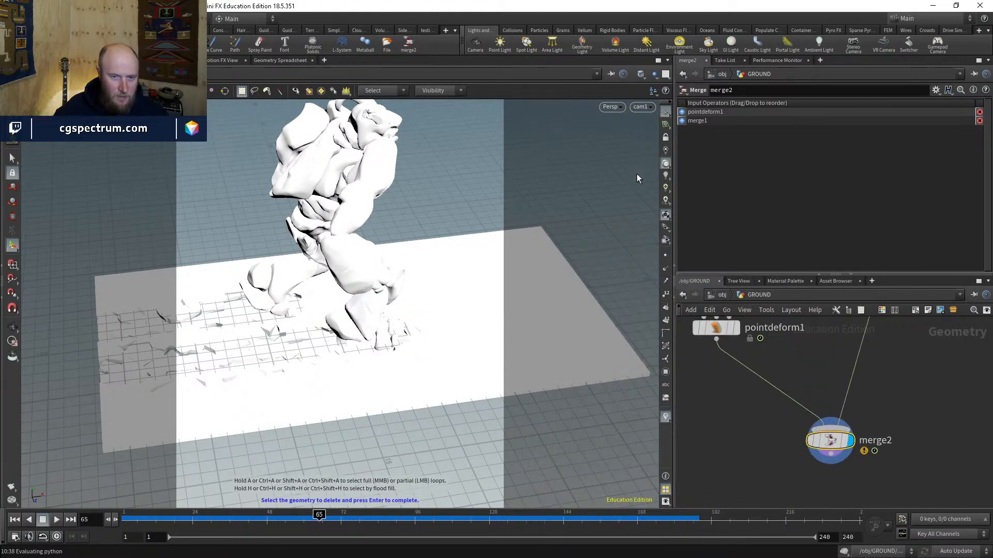
pyautogui.click(666, 217)
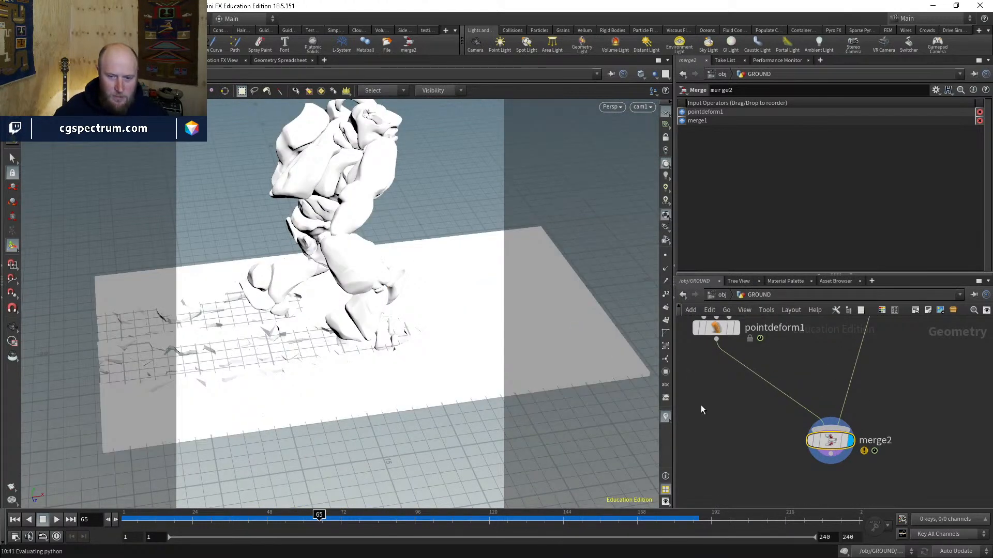
pyautogui.press('Tab')
pyautogui.write('unpack')
pyautogui.press('Return')
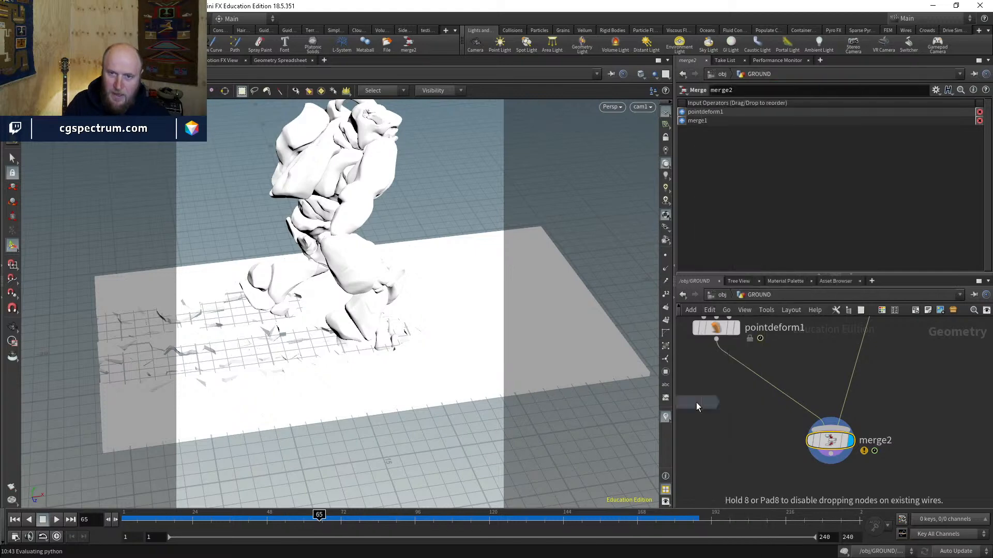
pyautogui.click(734, 377)
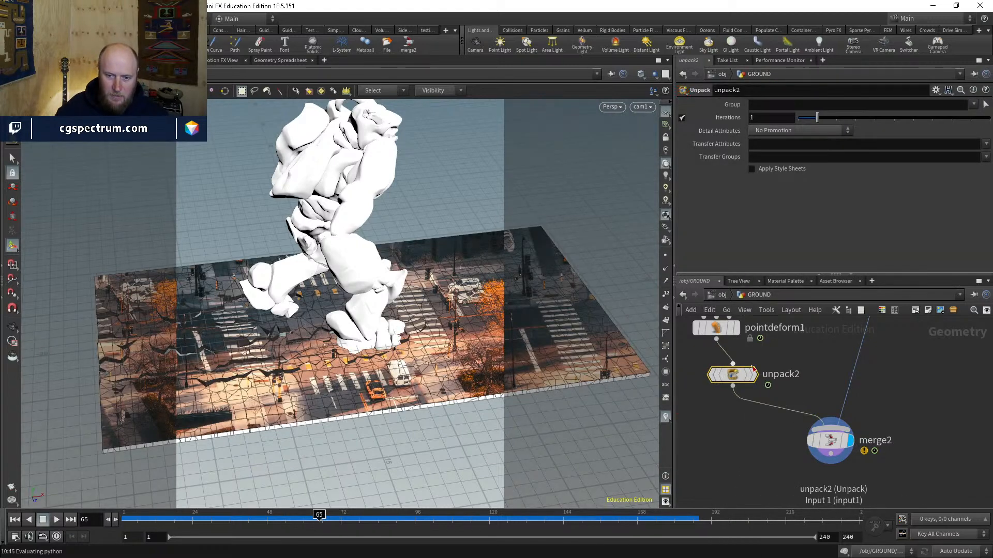
# Step: Select merge2 and scrub forward to frame 94 and back to frame 54 to examine the textured, fractured ground
pyautogui.click(748, 458)
pyautogui.press('Delete')
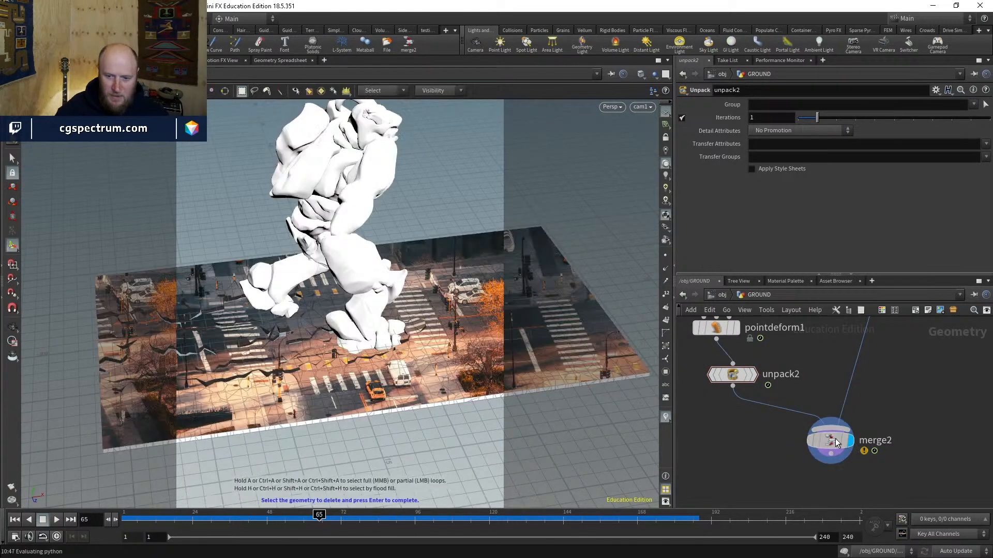
pyautogui.click(836, 438)
pyautogui.moveTo(193, 515); pyautogui.dragTo(408, 514)
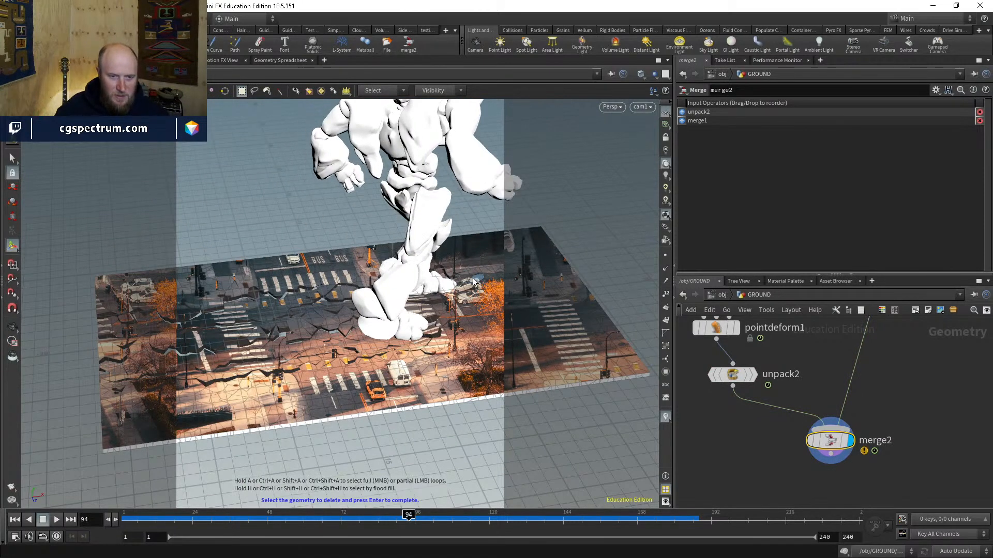
pyautogui.moveTo(412, 555); pyautogui.dragTo(350, 519)
pyautogui.moveTo(363, 469); pyautogui.dragTo(300, 445)
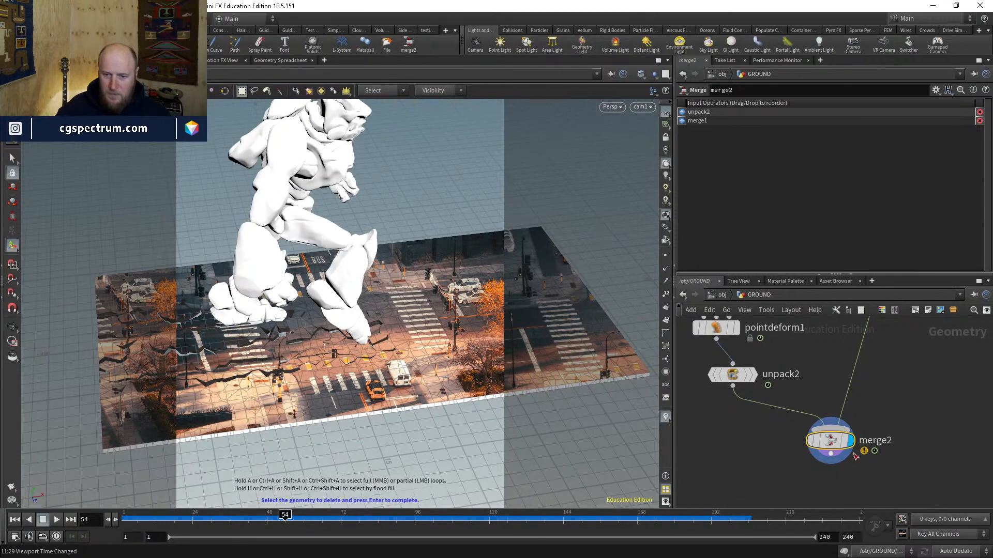
# Step: Go back to frame 1 and locate the Solver in the GROUND network
pyautogui.moveTo(869, 432); pyautogui.dragTo(813, 554, button='middle')
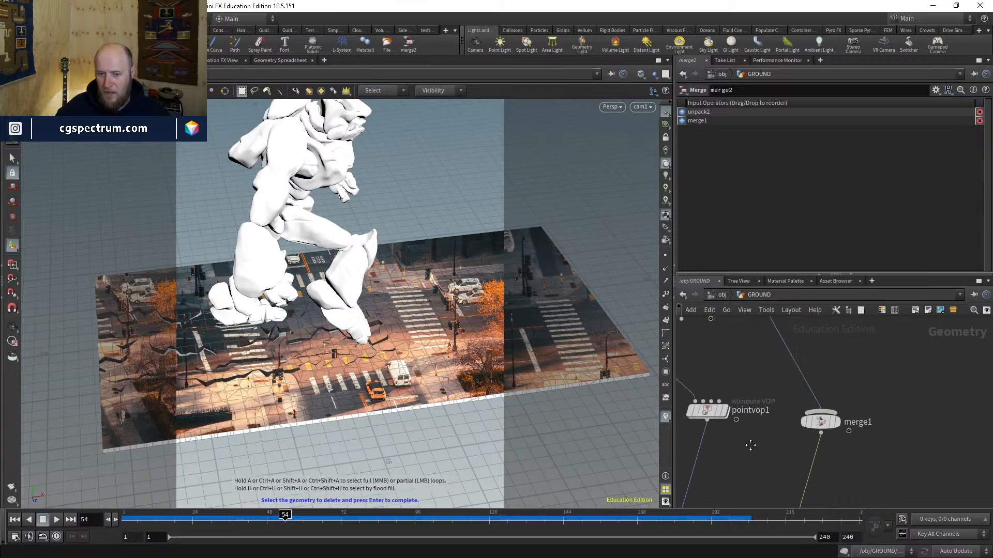
pyautogui.moveTo(749, 445); pyautogui.dragTo(834, 530, button='middle')
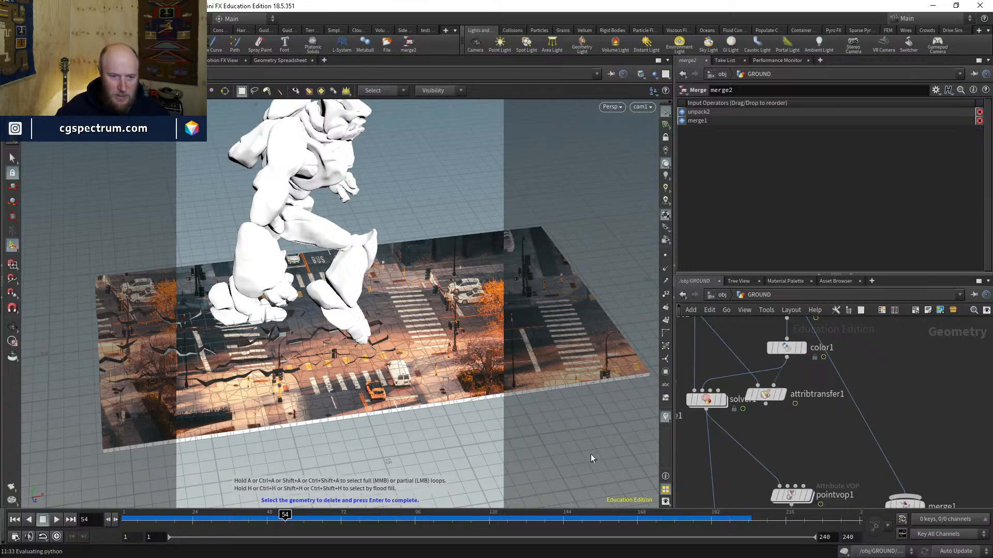
pyautogui.moveTo(246, 503); pyautogui.dragTo(126, 504)
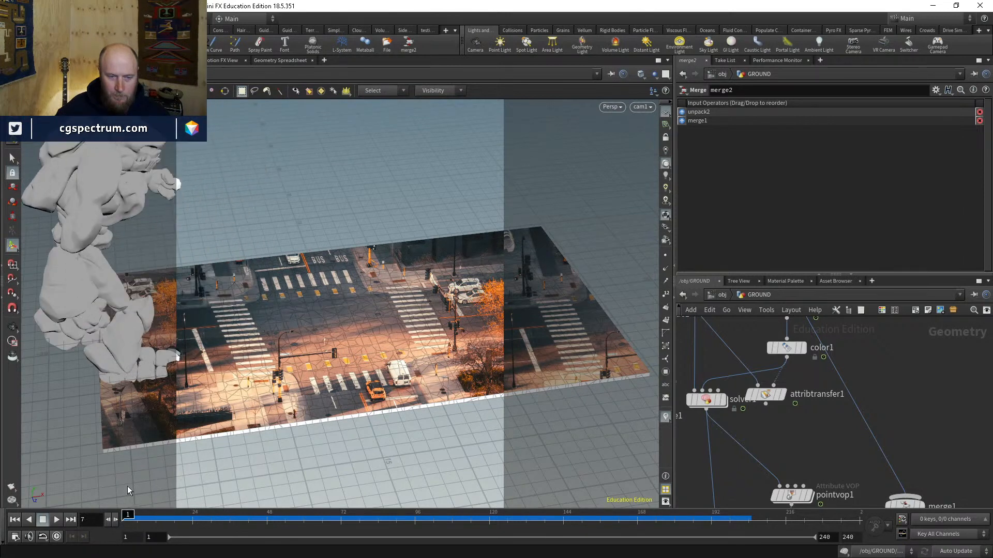
pyautogui.click(710, 403)
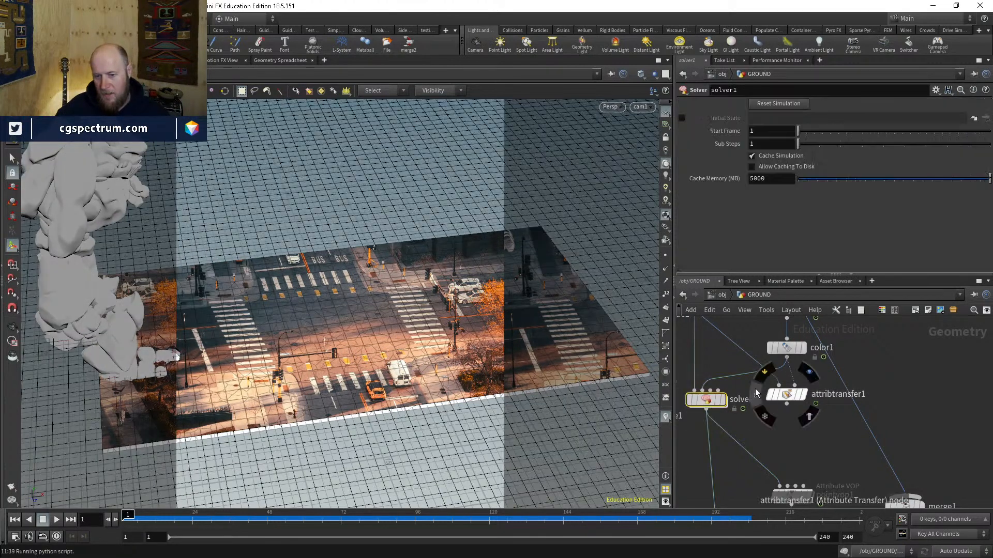
pyautogui.click(775, 453)
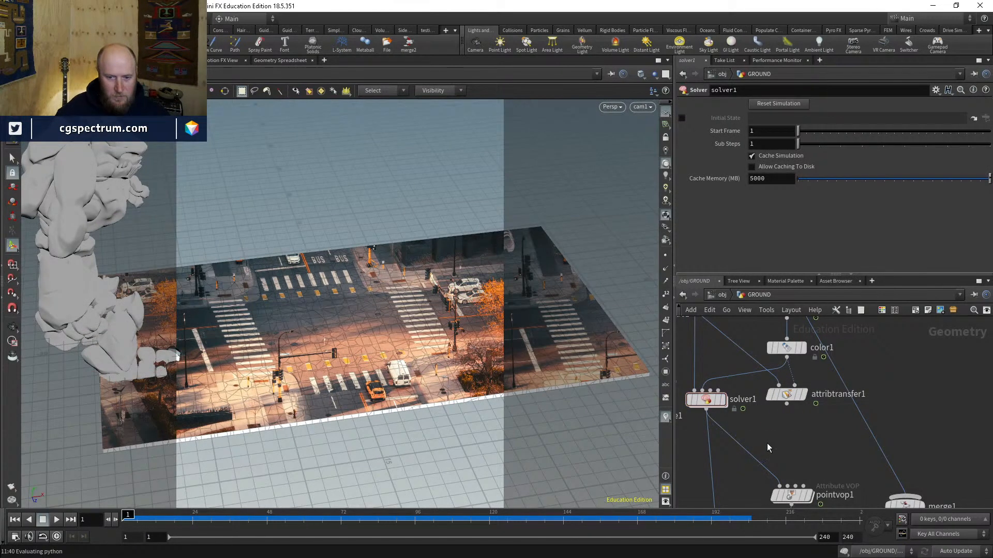
# Step: Inside the Solver, add an Attribute Blur node, connect it after the Attribute Transfer, and display it
pyautogui.doubleClick(724, 401)
pyautogui.press('Tab')
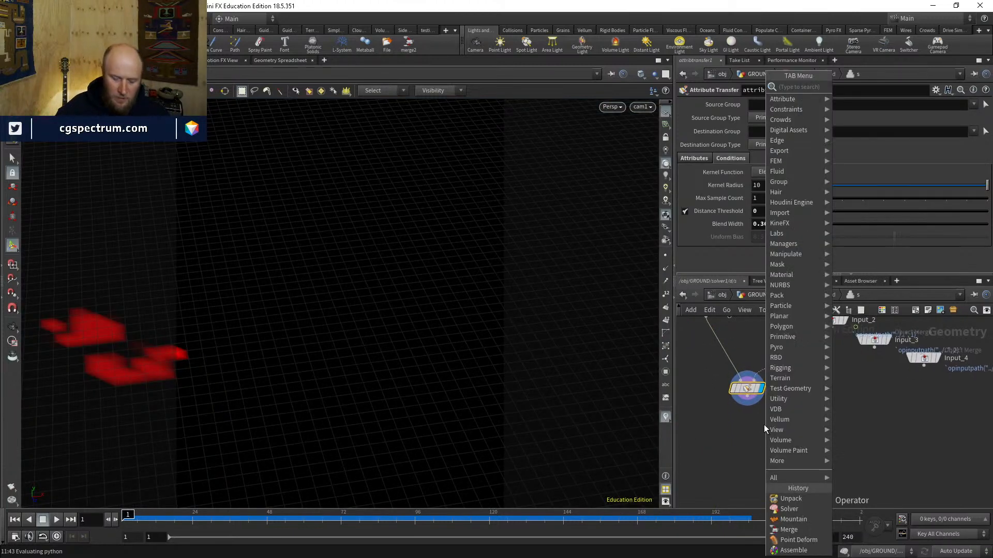
pyautogui.write('at')
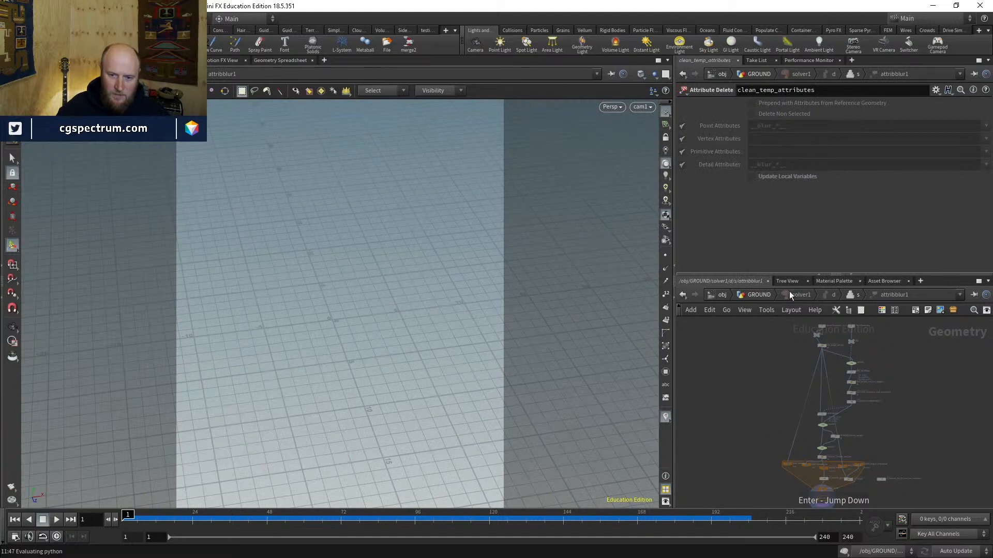
pyautogui.click(766, 294)
pyautogui.doubleClick(711, 396)
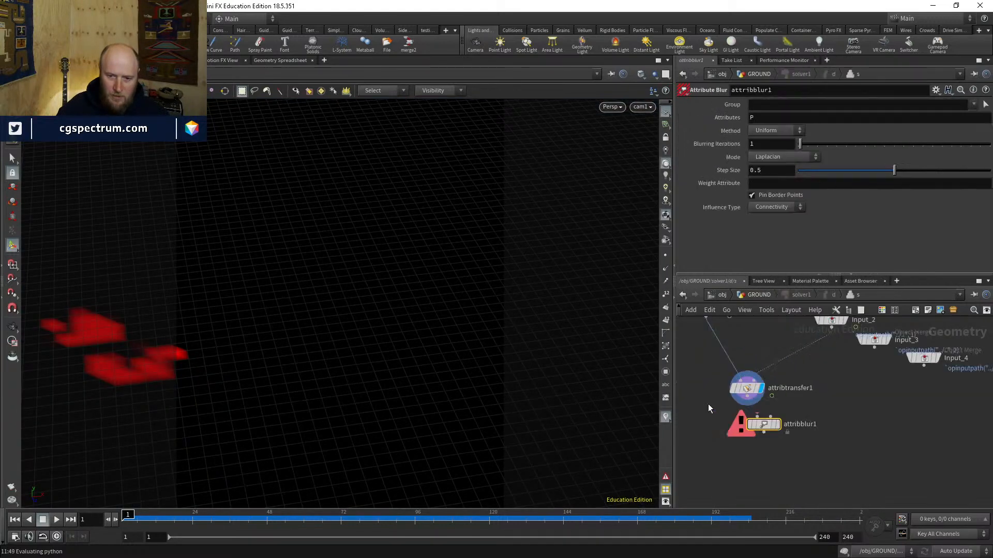
pyautogui.moveTo(759, 430); pyautogui.dragTo(747, 396)
pyautogui.click(761, 435)
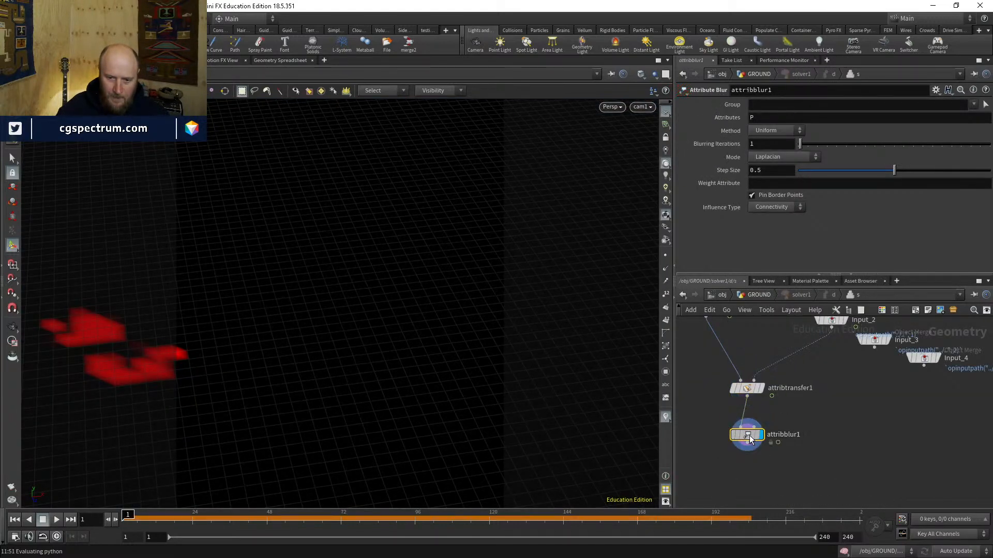
# Step: Set the Attribute Blur to blur the Cd attribute
pyautogui.click(767, 119)
pyautogui.write('Cd')
pyautogui.press('Return')
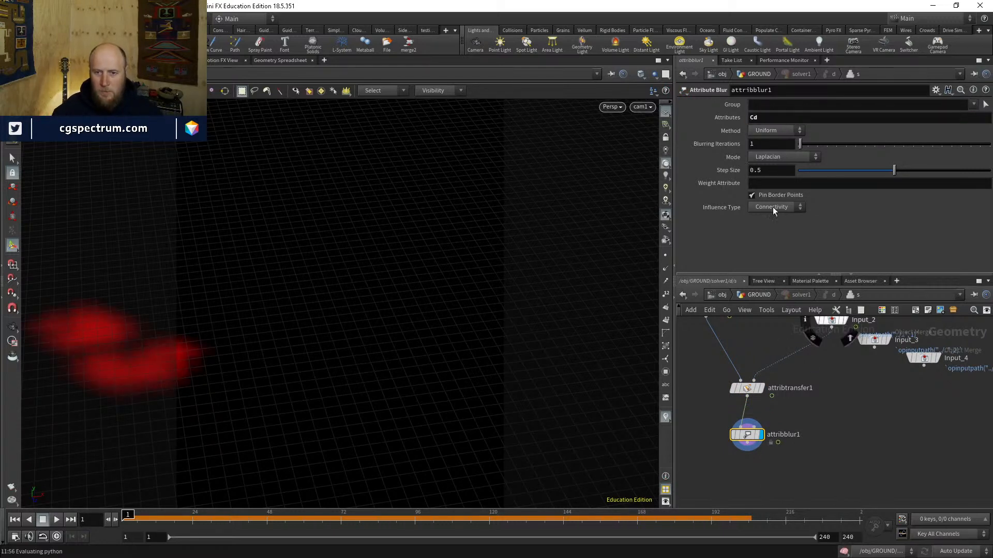
# Step: Return to the GROUND network, play the Solver's blurred footprint color to frame 26, and step back to frame 22
pyautogui.click(759, 295)
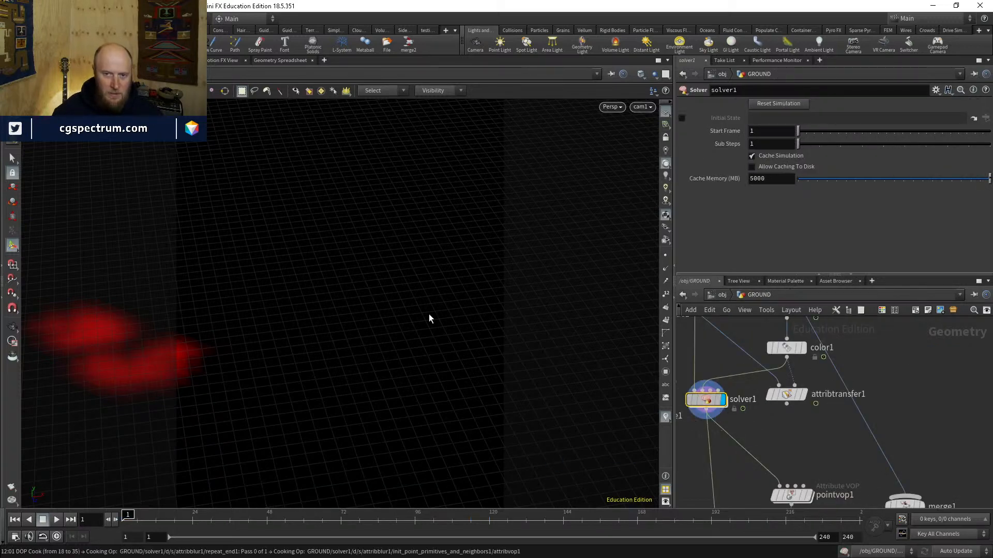
pyautogui.press('Delete')
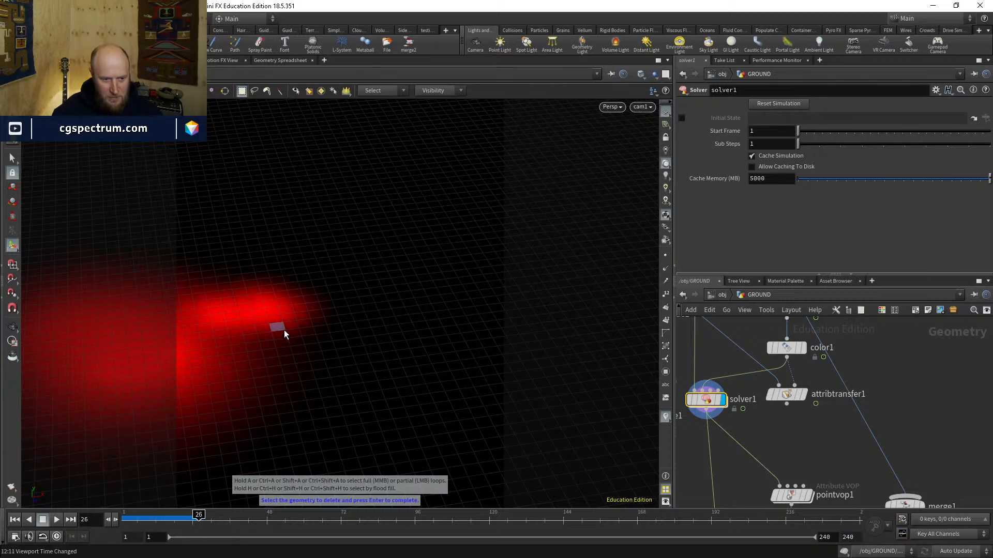
pyautogui.press('Left')
pyautogui.press('Left')
pyautogui.press('Left')
pyautogui.press('Left')
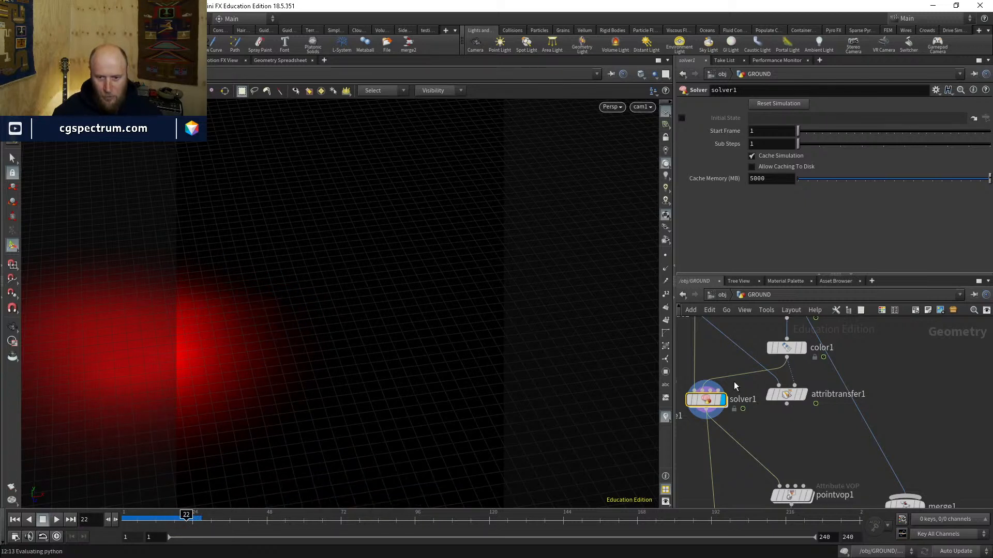
# Step: Template the color1 geometry over the Solver result and view the feet from a low angle up to frame 28
pyautogui.click(801, 347)
pyautogui.moveTo(330, 316); pyautogui.dragTo(269, 310)
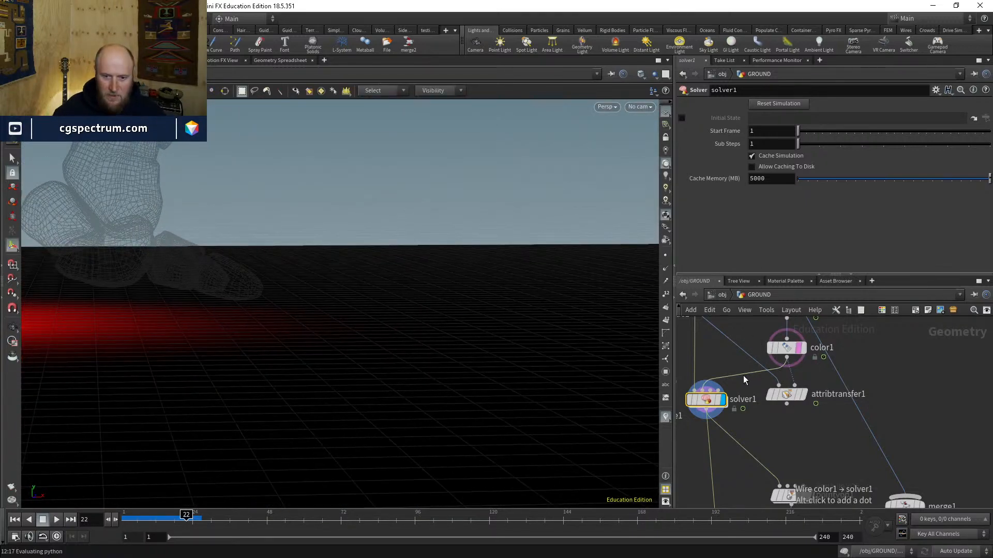
pyautogui.moveTo(707, 400)
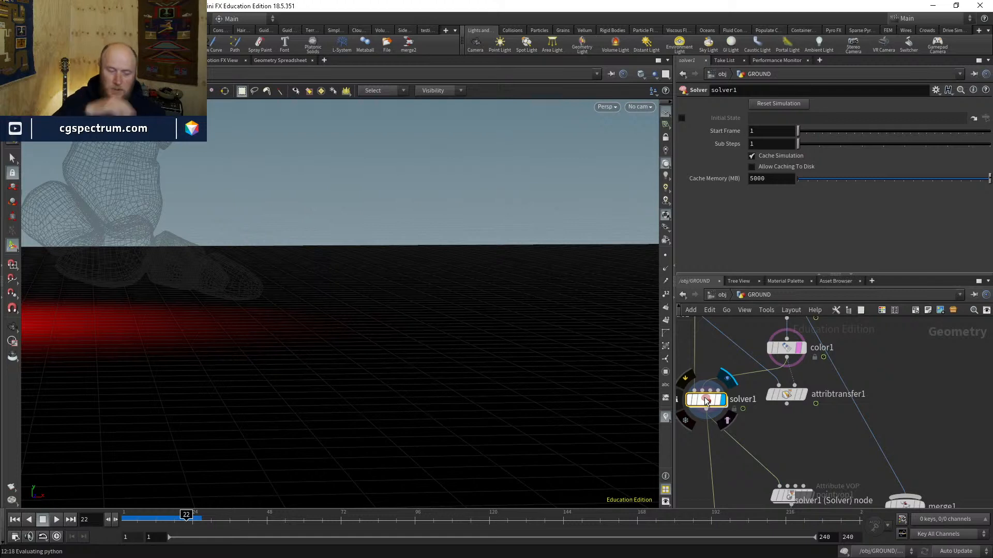
pyautogui.press('Delete')
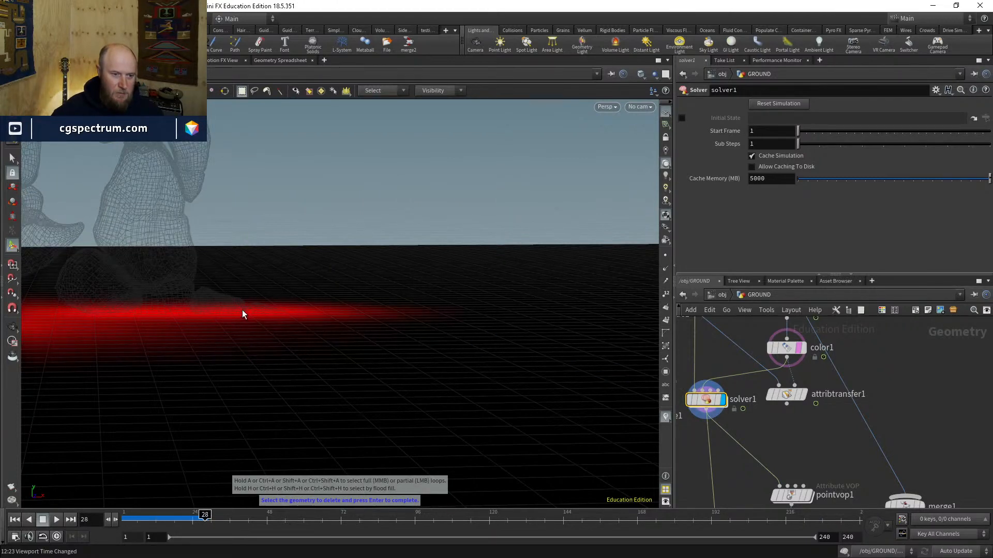
# Step: Step back to frame 22 and forward to frame 28 to examine how the blurred color spreads around the feet
pyautogui.press('Left')
pyautogui.press('Left')
pyautogui.press('Left')
pyautogui.press('Left')
pyautogui.press('Left')
pyautogui.press('Left')
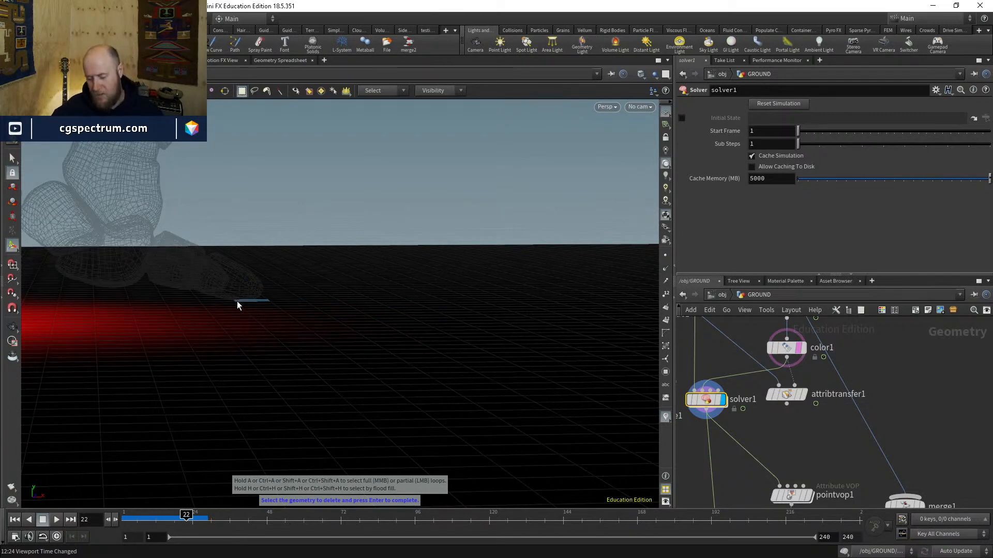
pyautogui.press('Right')
pyautogui.press('Right')
pyautogui.press('Right')
pyautogui.press('Right')
pyautogui.press('Right')
pyautogui.press('Right')
# Step: Check the Point Deform at frame 28 and display the Unpack node below it
pyautogui.moveTo(746, 439); pyautogui.dragTo(746, 336, button='middle')
pyautogui.moveTo(747, 445); pyautogui.dragTo(749, 318, button='middle')
pyautogui.moveTo(752, 475); pyautogui.dragTo(800, 382, button='middle')
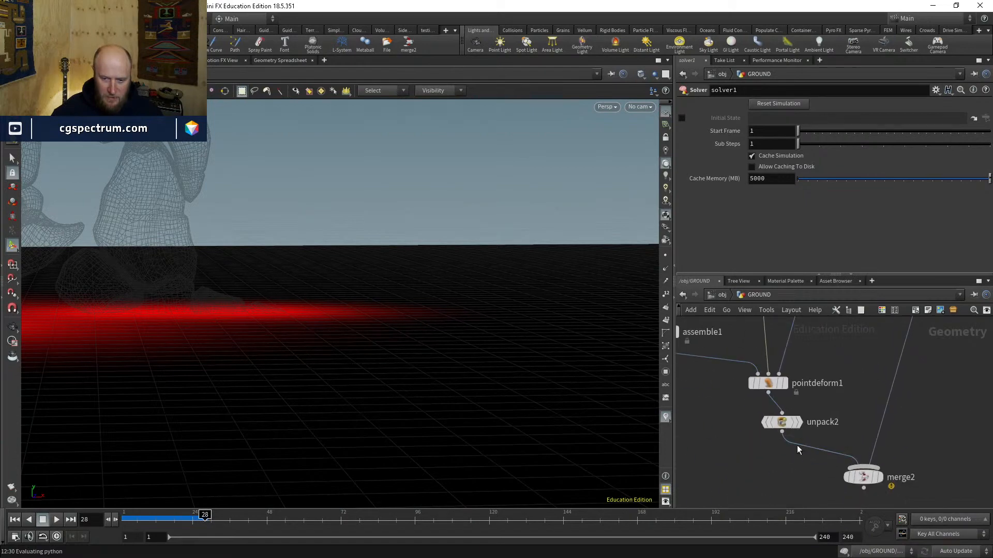
pyautogui.click(785, 384)
pyautogui.keyDown('alt'); pyautogui.moveTo(340, 283); pyautogui.dragTo(346, 317); pyautogui.keyUp('alt')
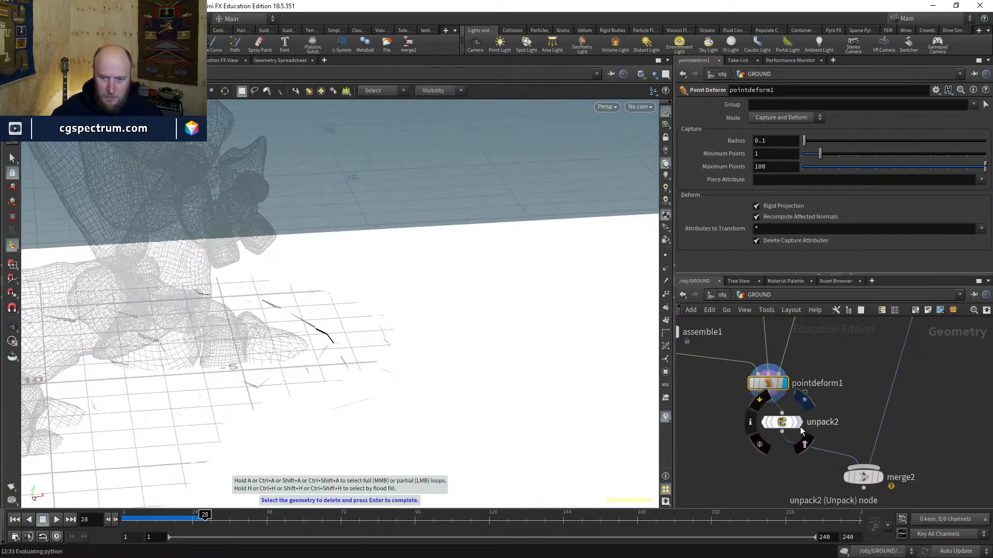
pyautogui.click(800, 423)
# Step: Examine the unpacked street ground with and without wireframe, and scrub back to frame 1
pyautogui.keyDown('alt'); pyautogui.moveTo(448, 345); pyautogui.dragTo(317, 410, button='right'); pyautogui.keyUp('alt')
pyautogui.hotkey('shift', 'w')
pyautogui.hotkey('shift', 'w')
pyautogui.keyDown('alt'); pyautogui.moveTo(317, 410); pyautogui.dragTo(324, 405); pyautogui.keyUp('alt')
pyautogui.moveTo(161, 518); pyautogui.dragTo(62, 484)
# Step: Inside the Solver, try a step size of .001 on the Attribute Blur, and set it to 1
pyautogui.moveTo(837, 319); pyautogui.dragTo(769, 470, button='middle')
pyautogui.click(707, 344)
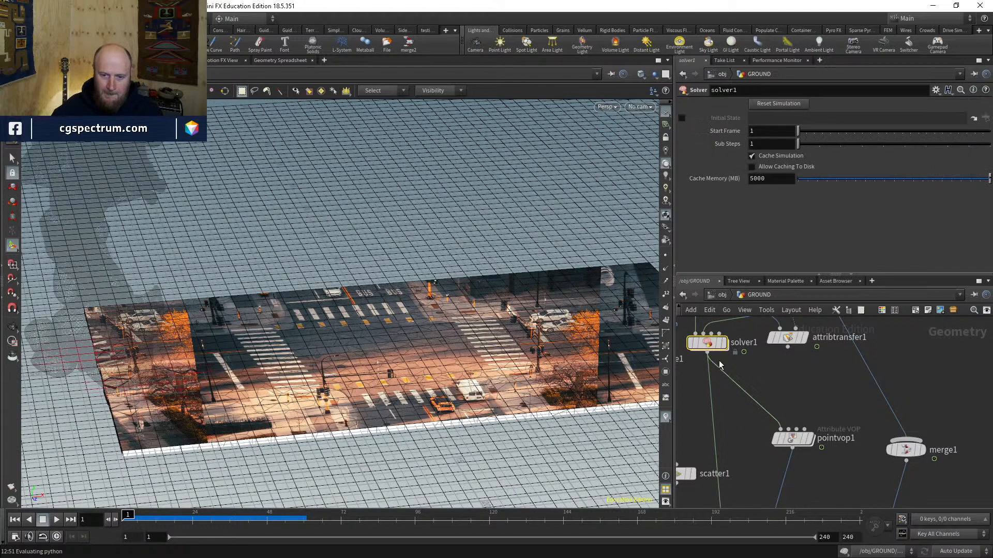
pyautogui.doubleClick(708, 343)
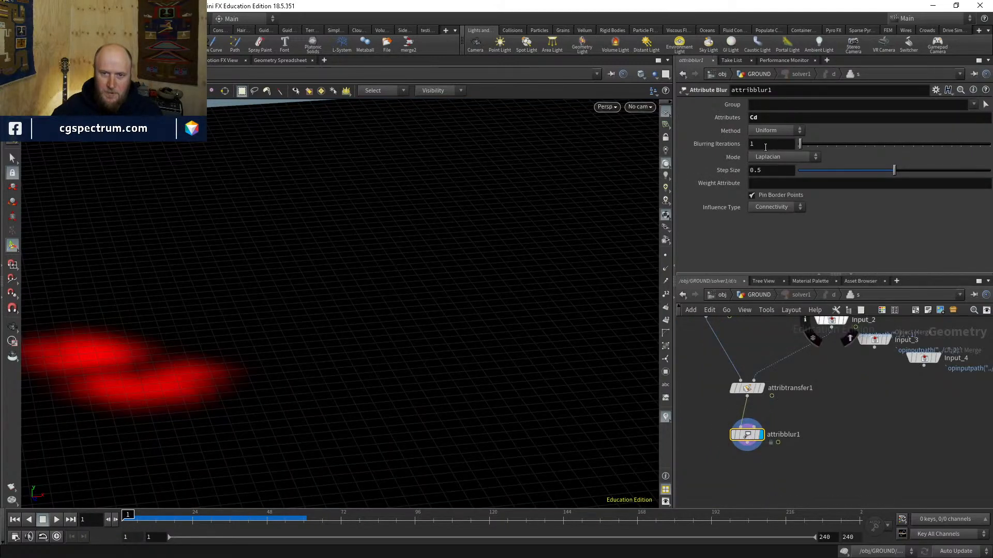
pyautogui.write('.01')
pyautogui.press('Return')
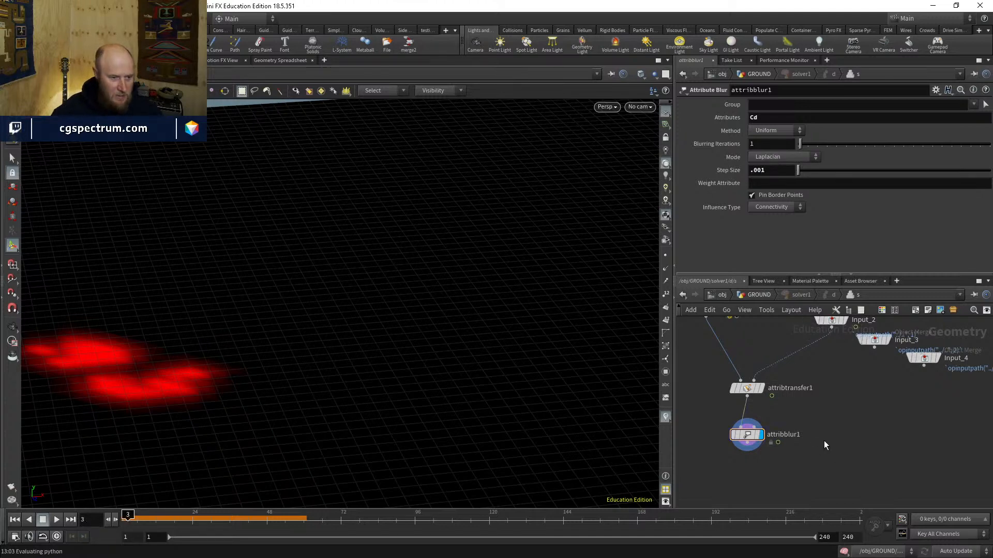
pyautogui.doubleClick(771, 171)
pyautogui.write('1')
pyautogui.press('Return')
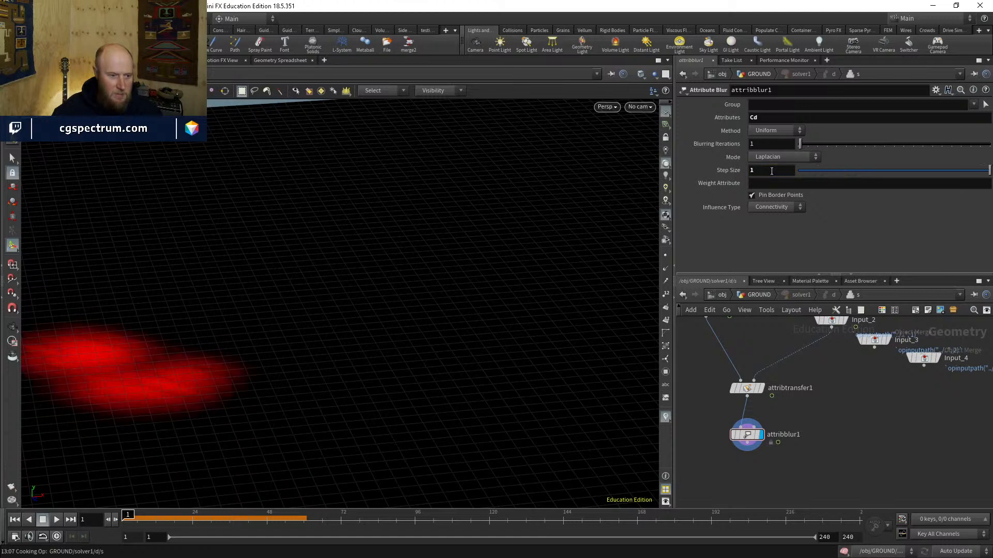
# Step: Set the Attribute Blur's step size to 0.01 and play the animation with the Solver's result displayed
pyautogui.write('.0')
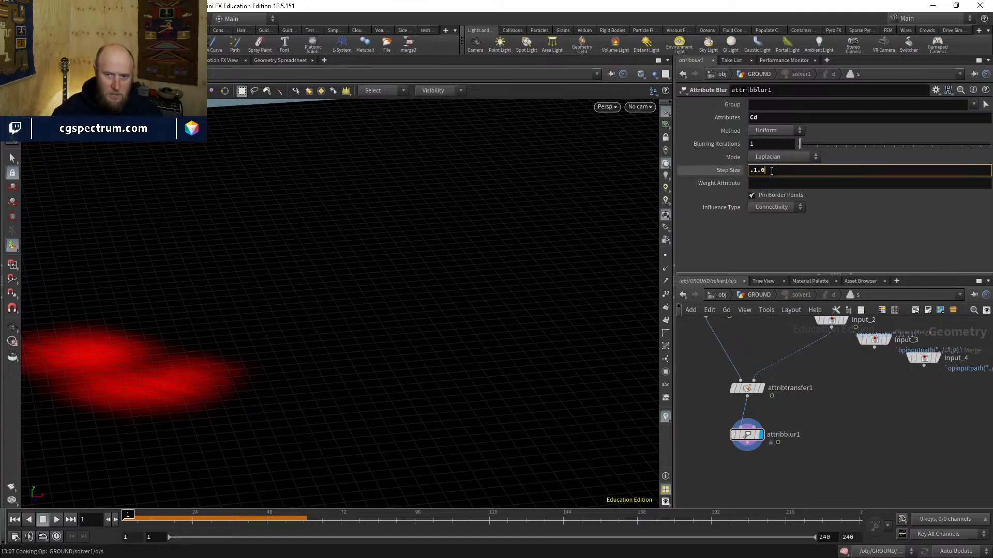
pyautogui.press('Return')
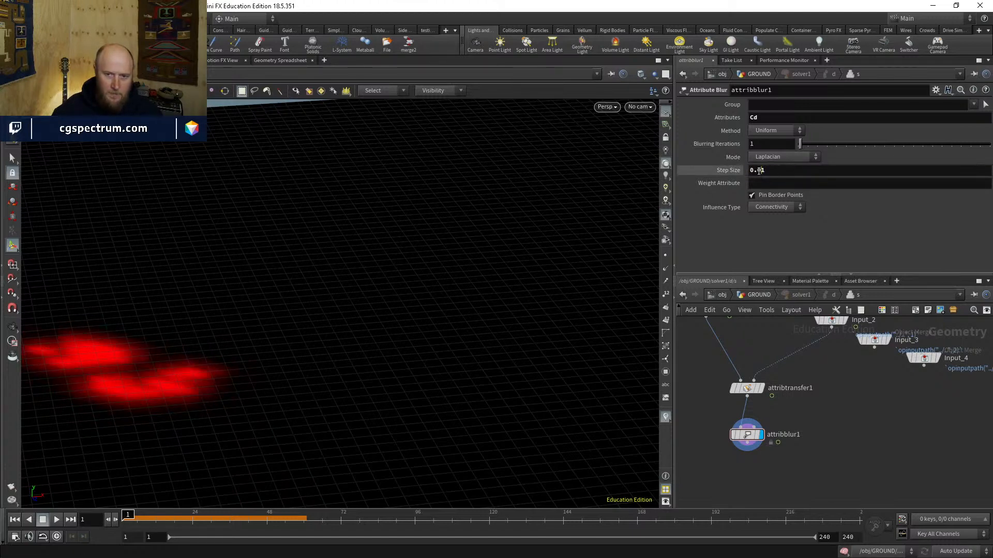
pyautogui.click(766, 296)
pyautogui.moveTo(720, 349)
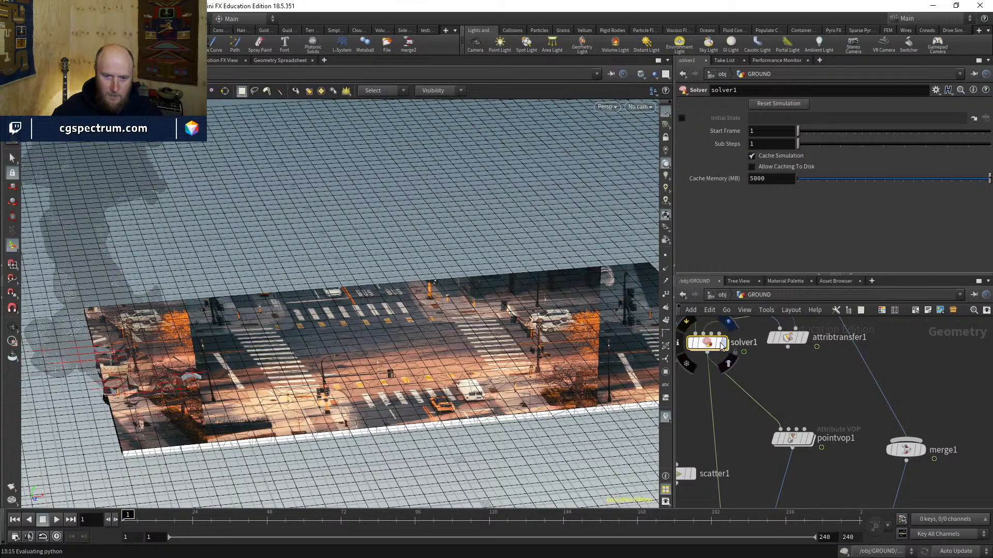
pyautogui.press('r')
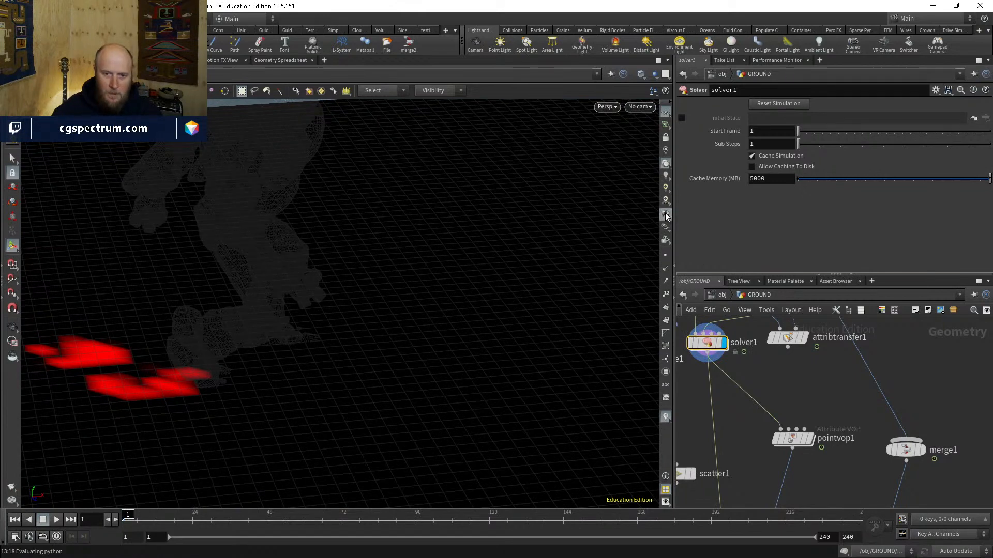
pyautogui.press('Up')
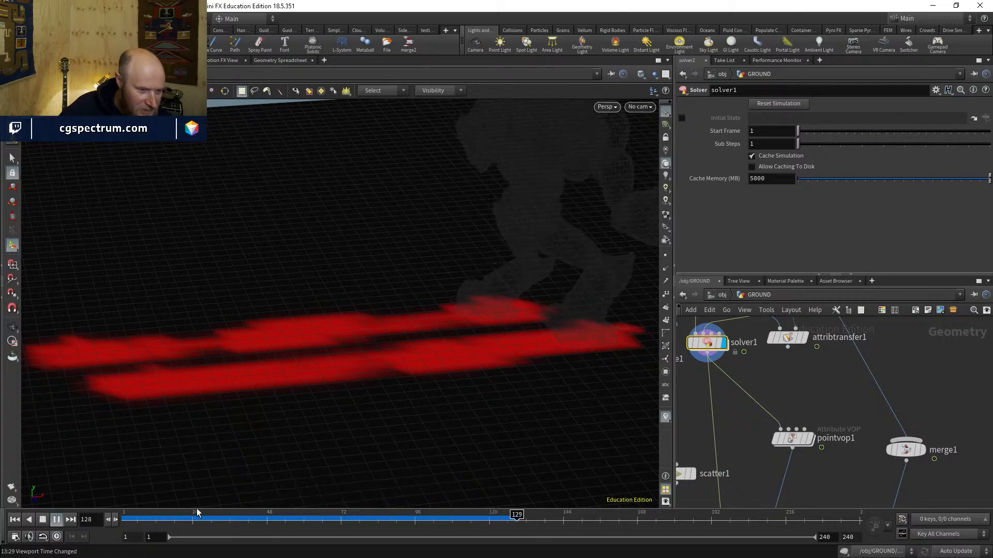
# Step: Recheck the blur settings inside the Solver from frame 1, replay the color trail, and scrub to frame 24
pyautogui.click(14, 520)
pyautogui.doubleClick(708, 345)
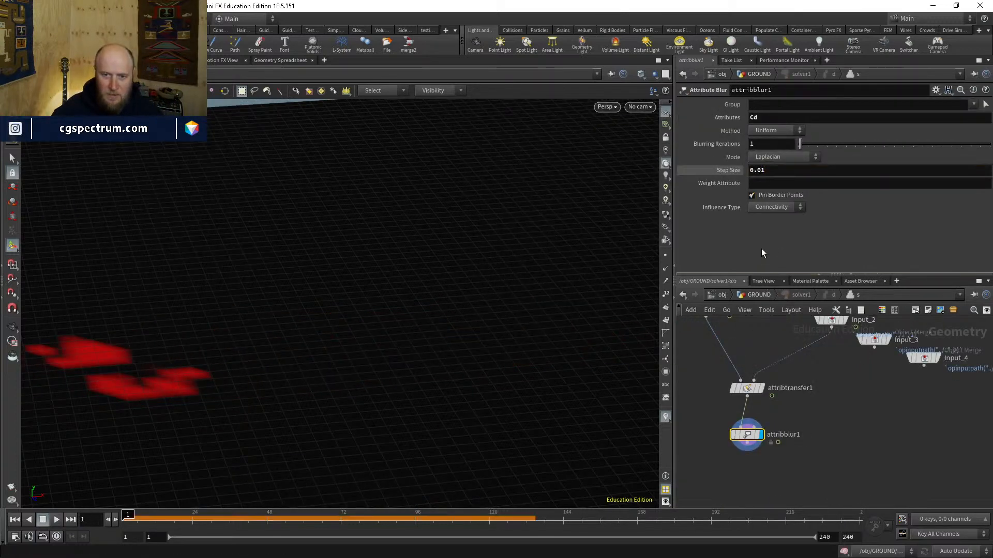
pyautogui.click(754, 295)
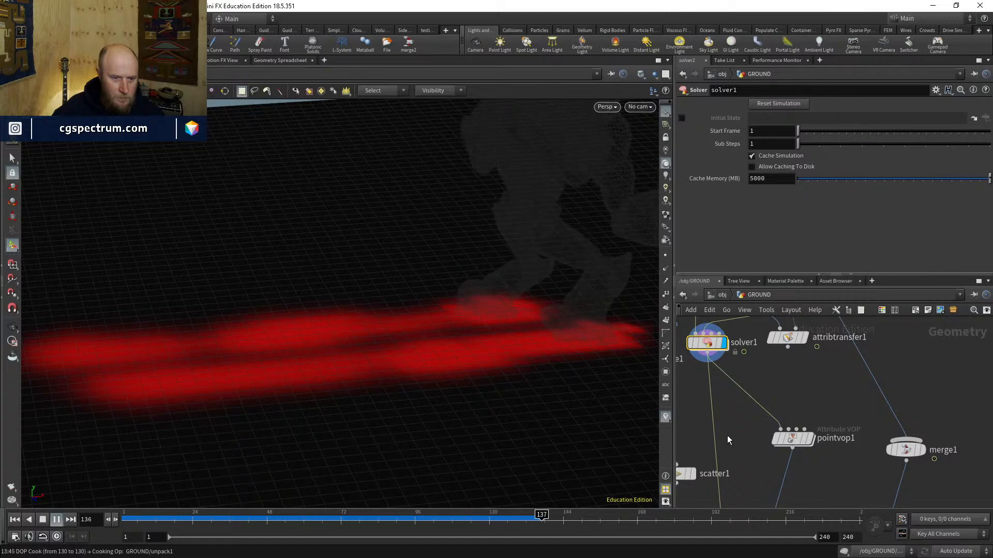
pyautogui.moveTo(290, 485); pyautogui.dragTo(192, 487)
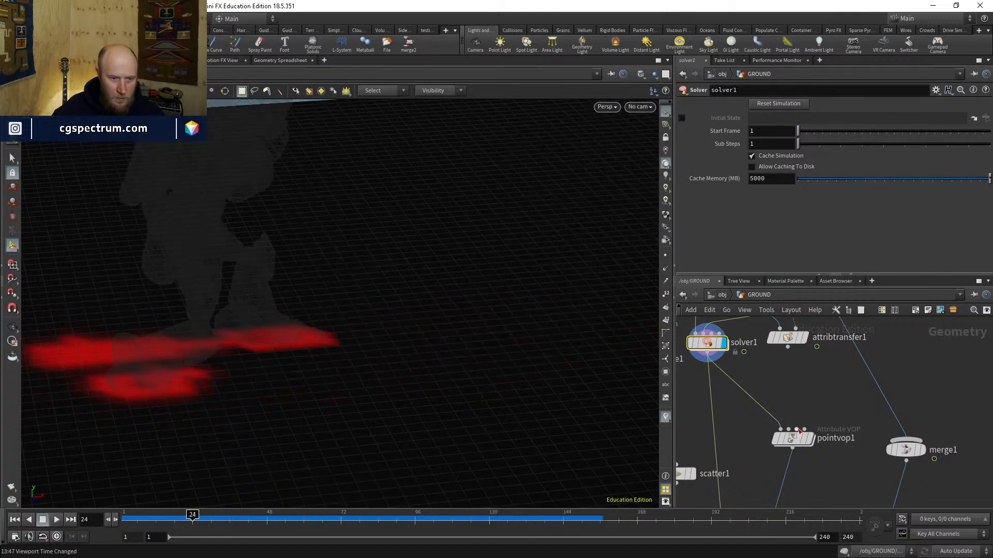
# Step: Display the Unpack node below the Point Deform and play the animation to examine the fractured ground
pyautogui.moveTo(764, 470); pyautogui.dragTo(782, 332, button='middle')
pyautogui.moveTo(802, 497); pyautogui.dragTo(800, 331, button='middle')
pyautogui.click(783, 361)
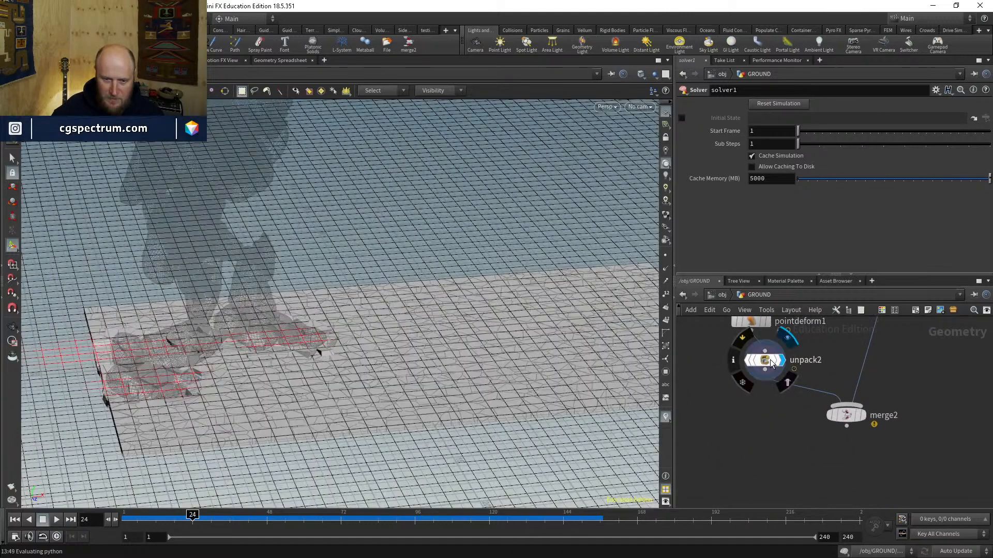
pyautogui.press('Up')
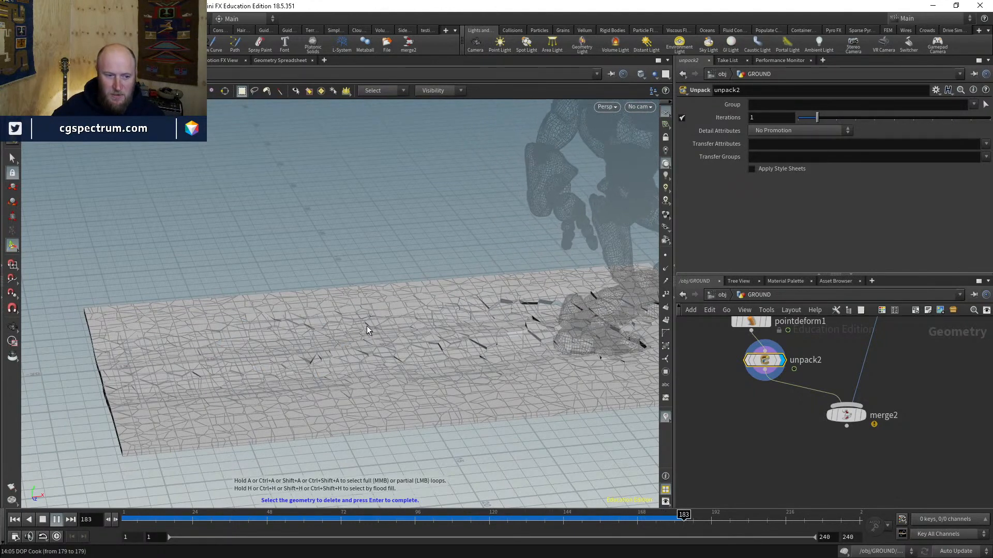
# Step: Examine the broken ground pieces around the feet close up at frame 45 and go back to frame 1
pyautogui.moveTo(156, 521); pyautogui.dragTo(258, 525)
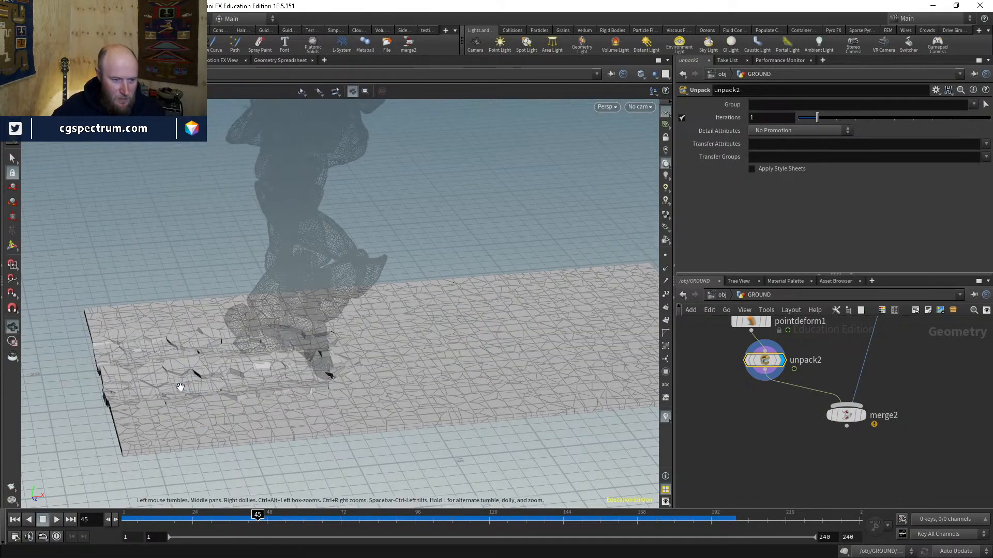
pyautogui.keyDown('alt'); pyautogui.moveTo(179, 388); pyautogui.dragTo(287, 287, button='right'); pyautogui.keyUp('alt')
pyautogui.keyDown('alt'); pyautogui.moveTo(287, 287); pyautogui.dragTo(365, 399); pyautogui.keyUp('alt')
pyautogui.moveTo(258, 525); pyautogui.dragTo(98, 411)
# Step: Display the Solver, go inside it, and delete the Attribute Blur node
pyautogui.moveTo(834, 323); pyautogui.dragTo(838, 414, button='middle')
pyautogui.moveTo(822, 350); pyautogui.dragTo(788, 468, button='middle')
pyautogui.scroll(-3, 829, 397)
pyautogui.scroll(2, 770, 371)
pyautogui.doubleClick(755, 359)
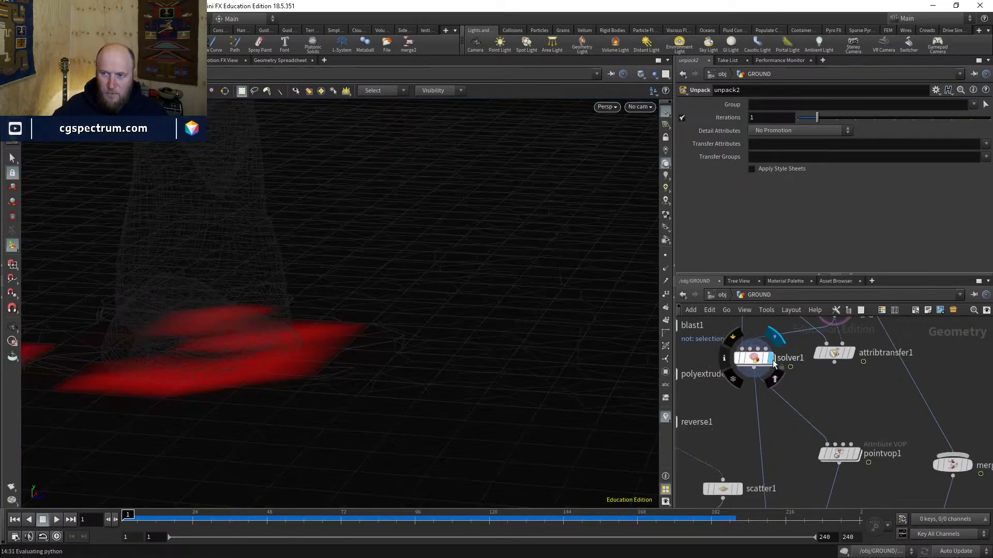
pyautogui.moveTo(811, 422); pyautogui.dragTo(820, 386, button='middle')
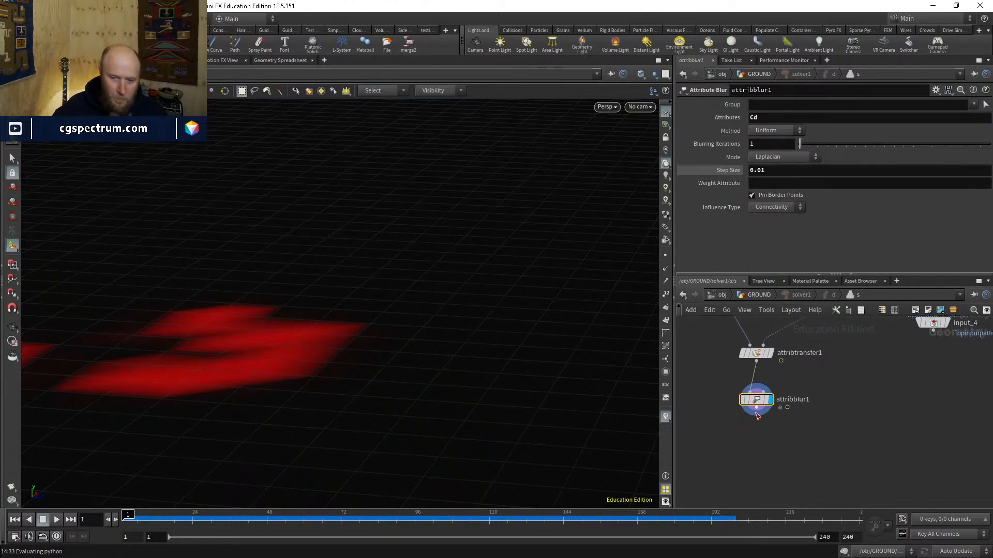
pyautogui.press('Delete')
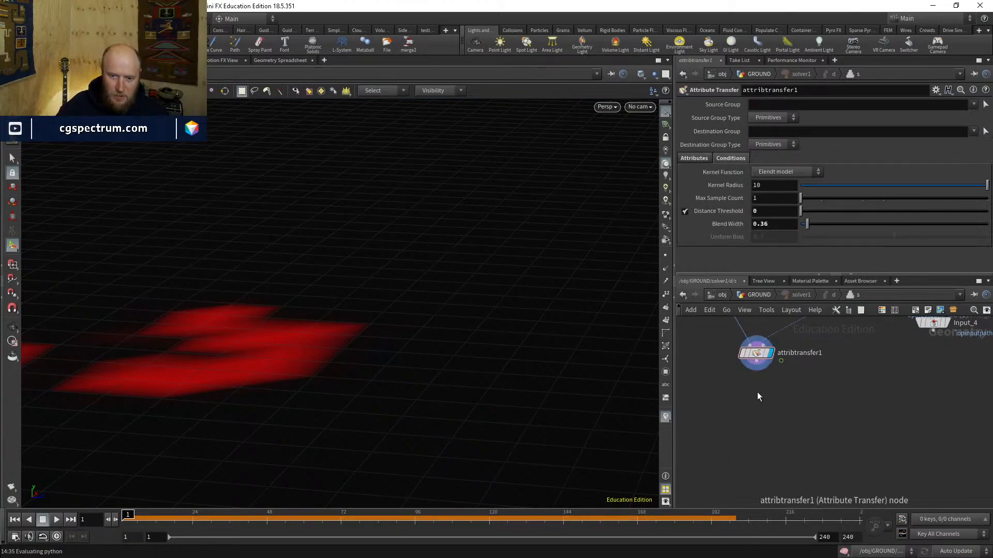
pyautogui.press('Tab')
pyautogui.write('split')
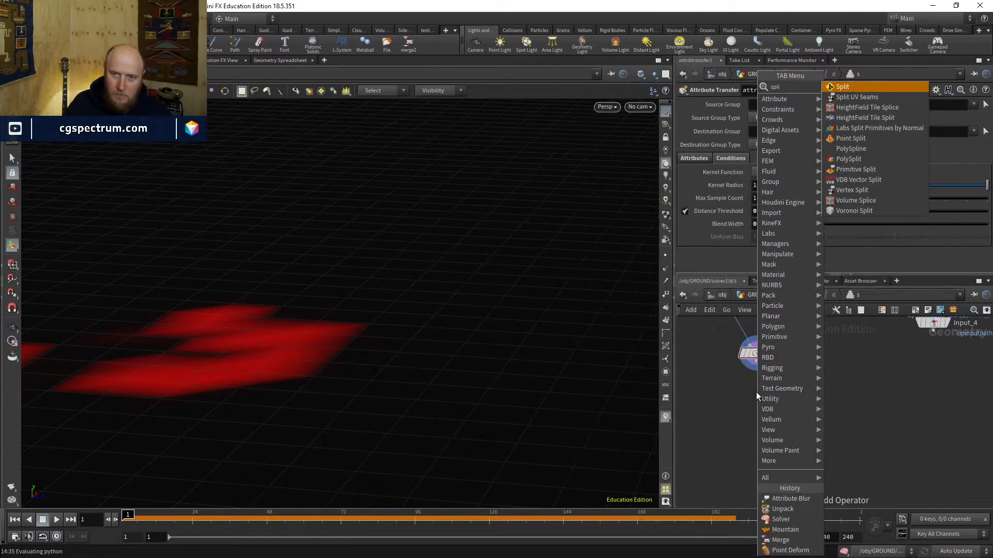
pyautogui.press('Return')
pyautogui.click(757, 395)
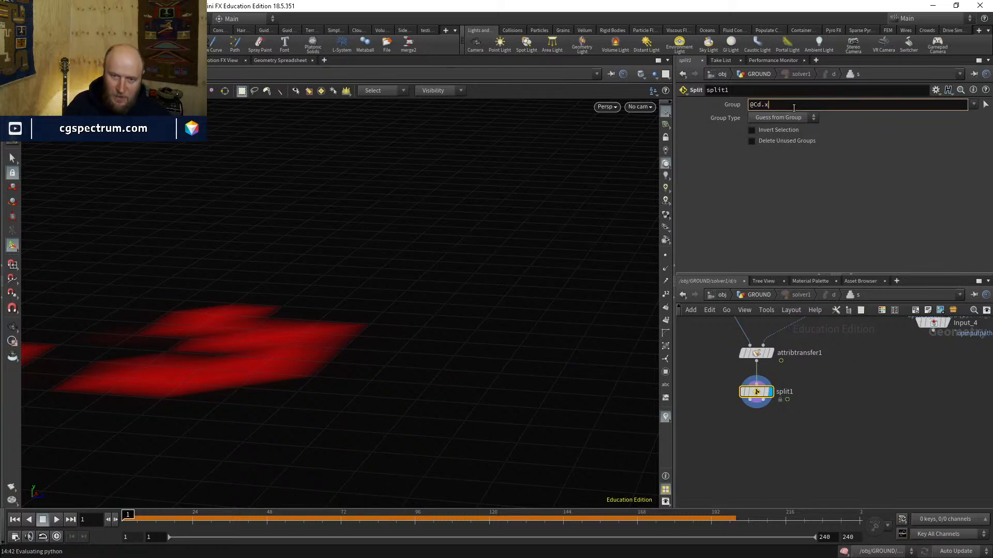
pyautogui.press('Return')
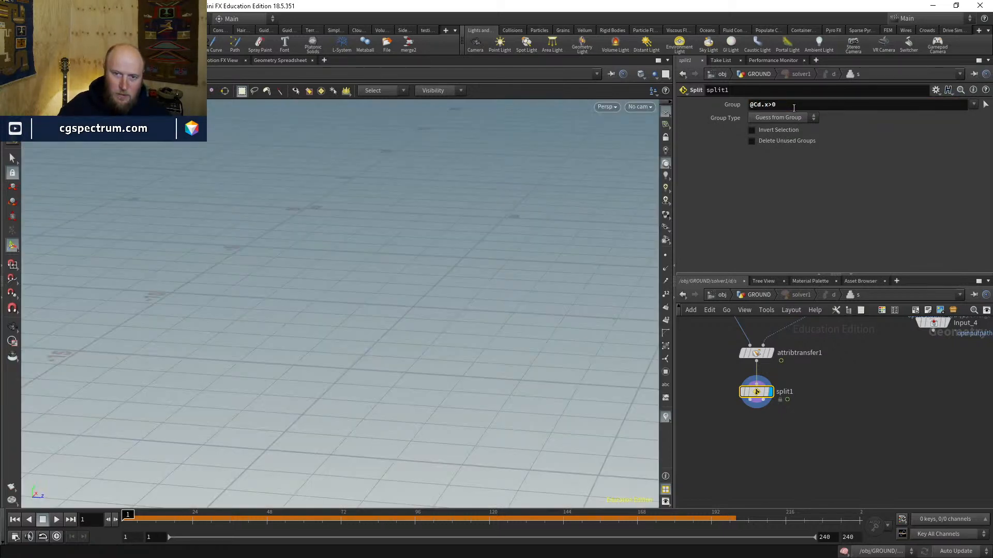
pyautogui.click(771, 161)
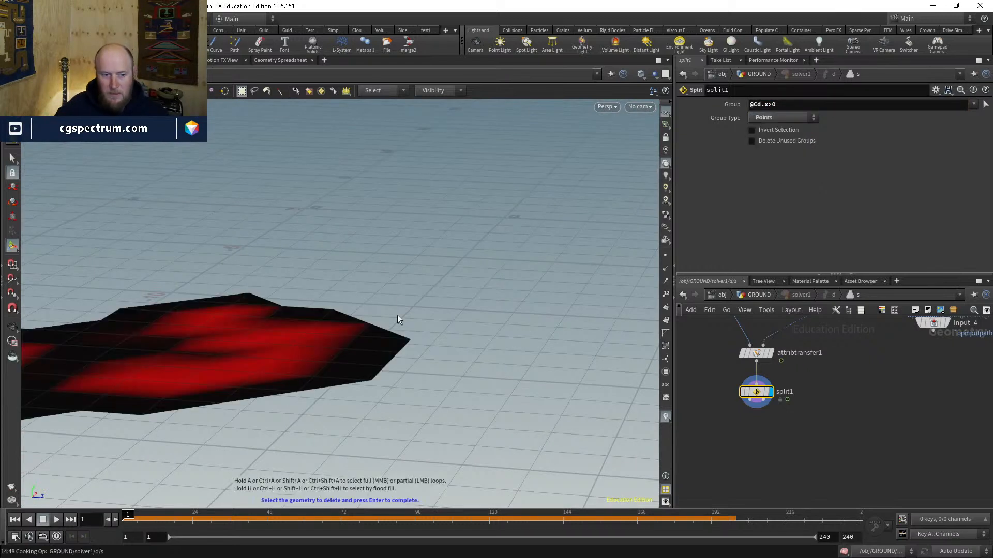
# Step: Try color thresholds of 0.5 and 0.2 in the Split's group expression
pyautogui.press('Escape')
pyautogui.press('Return')
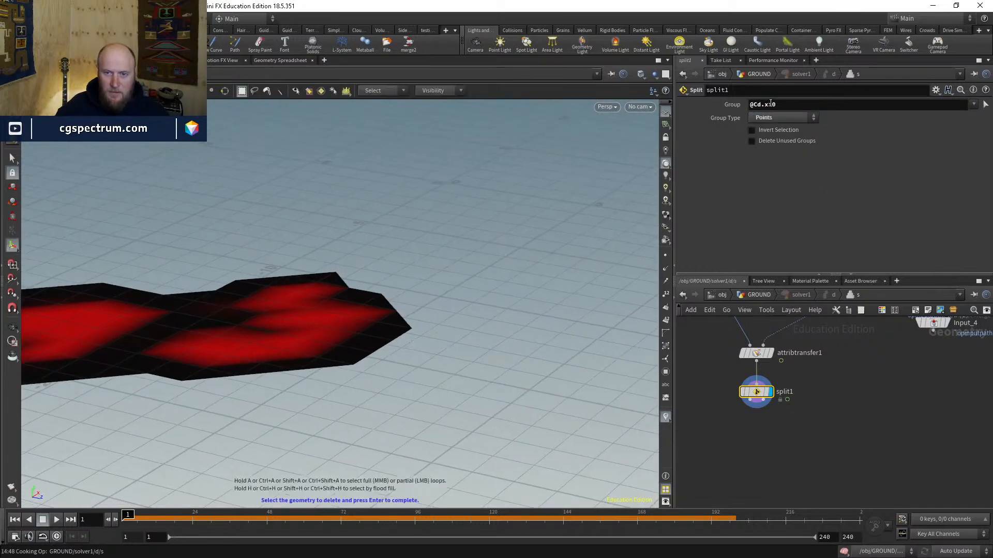
pyautogui.write('.5')
pyautogui.press('Return')
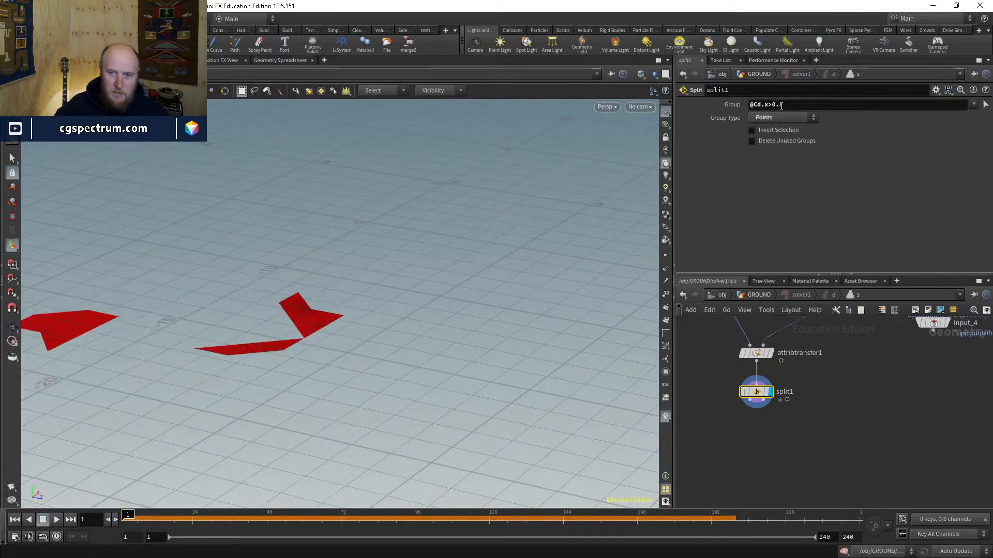
pyautogui.press('BackSpace')
pyautogui.write('2')
pyautogui.press('Return')
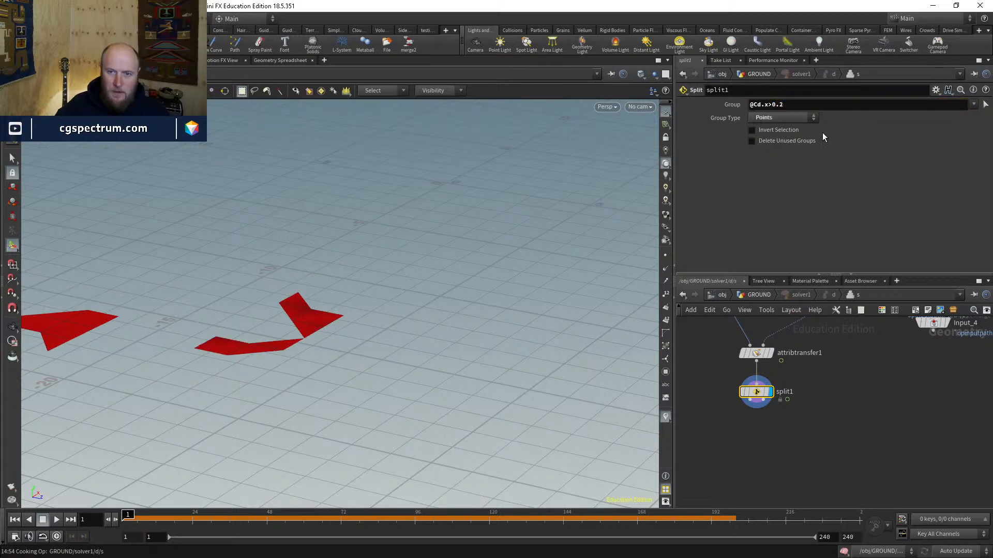
pyautogui.click(817, 106)
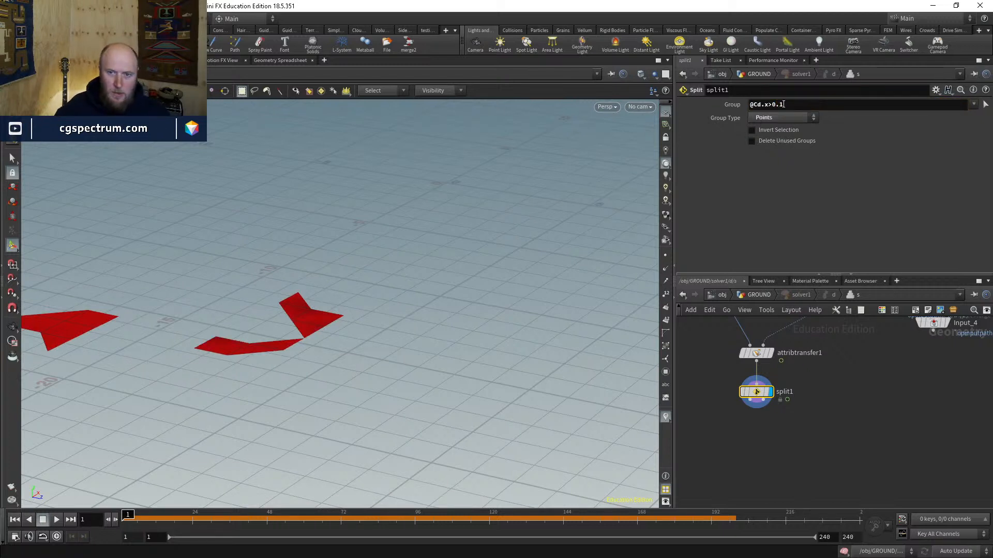
pyautogui.write('0')
pyautogui.press('Return')
pyautogui.press('Delete')
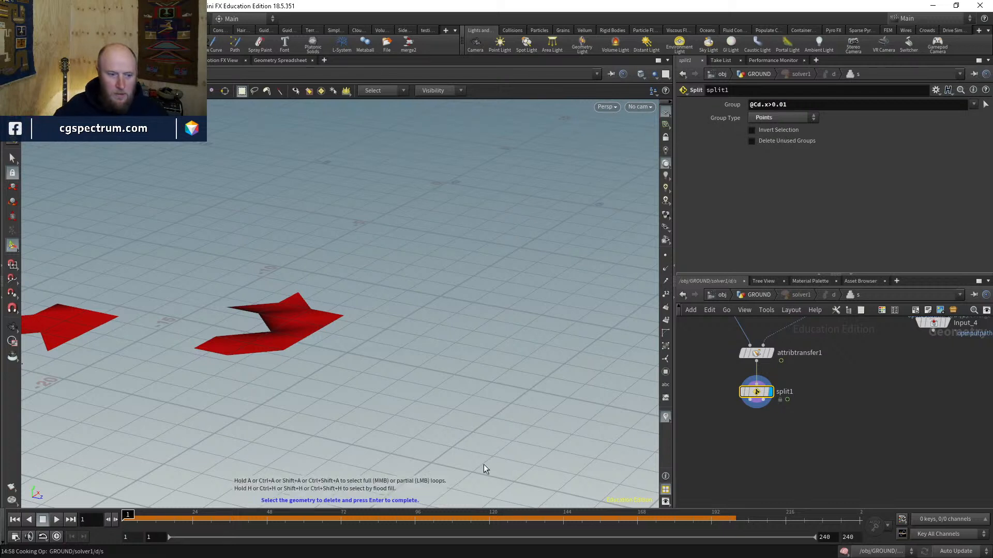
pyautogui.moveTo(140, 523)
pyautogui.mouseDown()
pyautogui.moveTo(417, 514)
pyautogui.moveTo(154, 503)
pyautogui.moveTo(125, 515)
pyautogui.mouseUp()
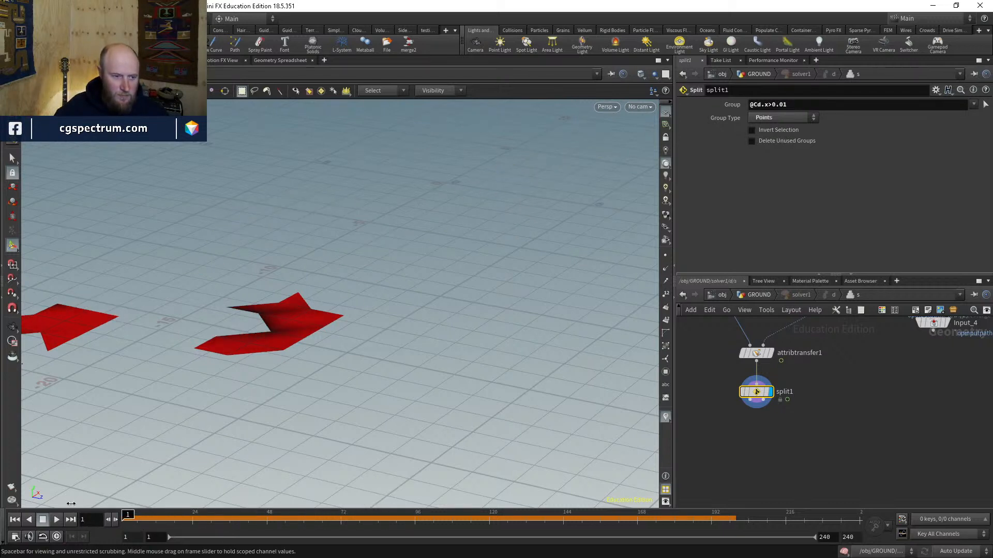
pyautogui.click(749, 400)
pyautogui.moveTo(693, 441); pyautogui.dragTo(766, 406, button='middle')
pyautogui.press('Escape')
pyautogui.moveTo(854, 387); pyautogui.dragTo(779, 407, button='middle')
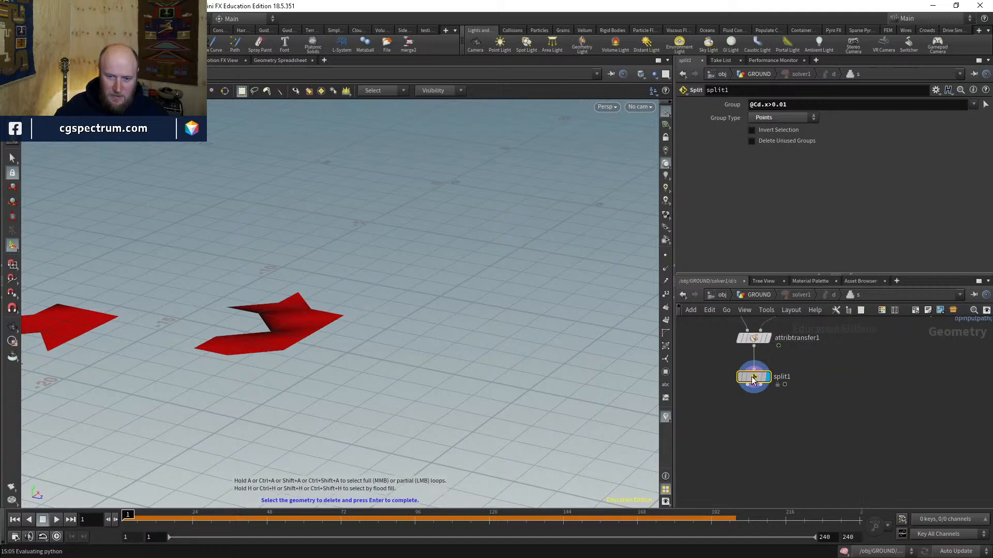
# Step: Connect a new Null to the Split's second output and display it
pyautogui.moveTo(760, 387); pyautogui.dragTo(825, 431)
pyautogui.write('ull')
pyautogui.press('Return')
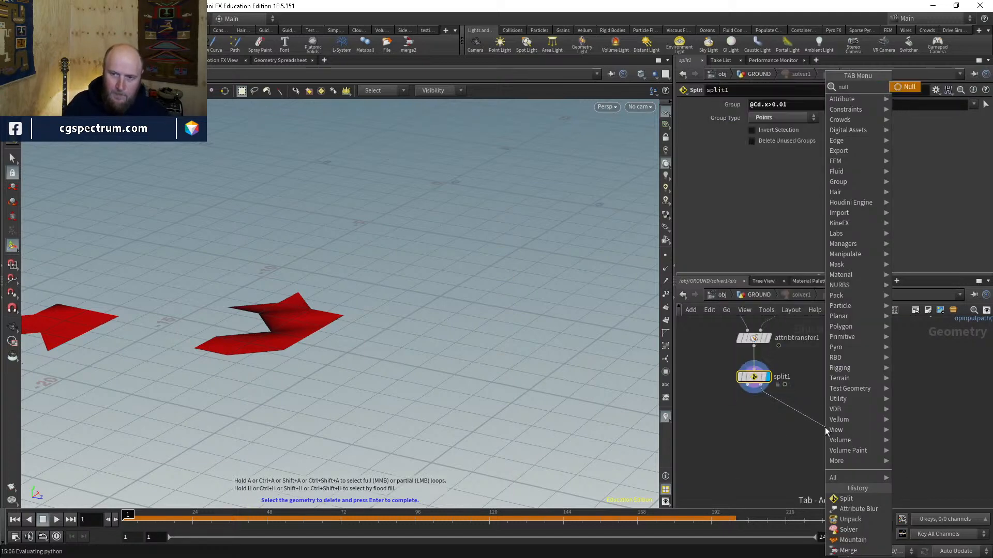
pyautogui.click(824, 427)
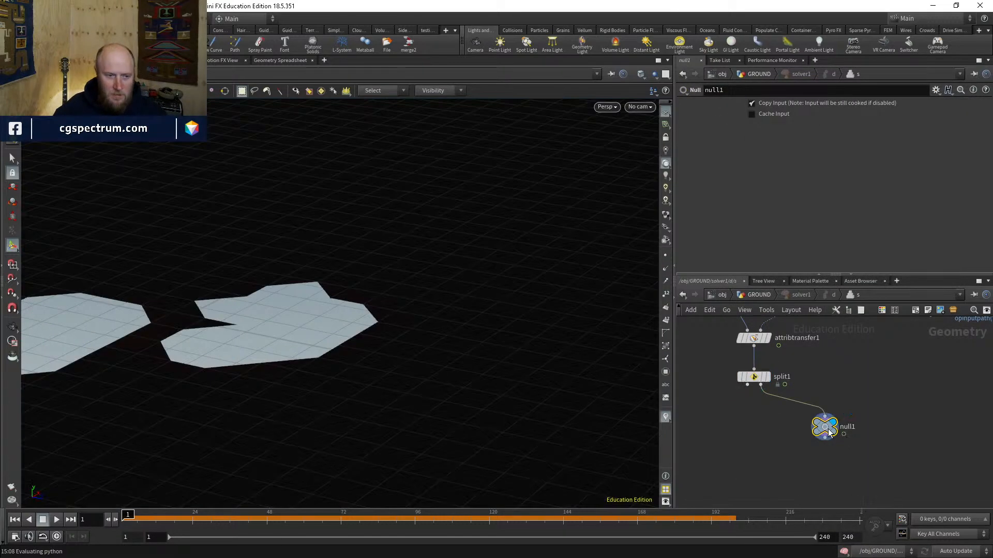
pyautogui.moveTo(829, 432); pyautogui.dragTo(818, 433)
# Step: Add a second Attribute Transfer fed by the Split's first output and the Null, and display it
pyautogui.press('Tab')
pyautogui.write('attra')
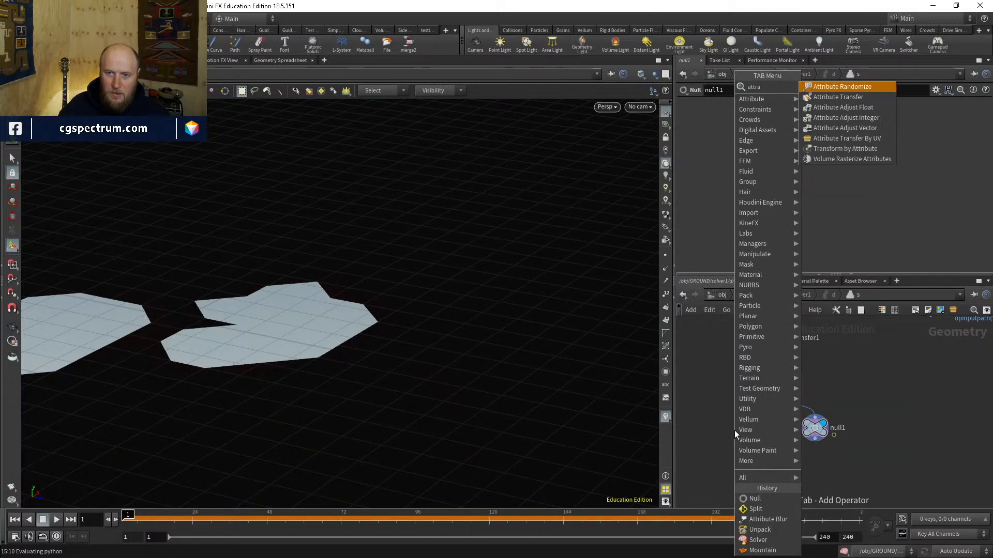
pyautogui.press('Down')
pyautogui.press('Return')
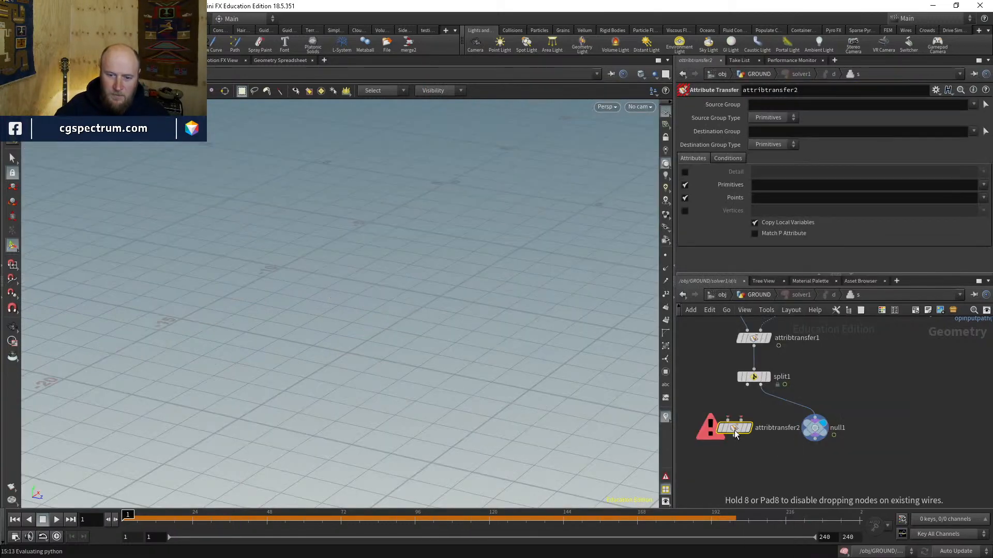
pyautogui.click(739, 448)
pyautogui.moveTo(739, 450); pyautogui.dragTo(746, 385)
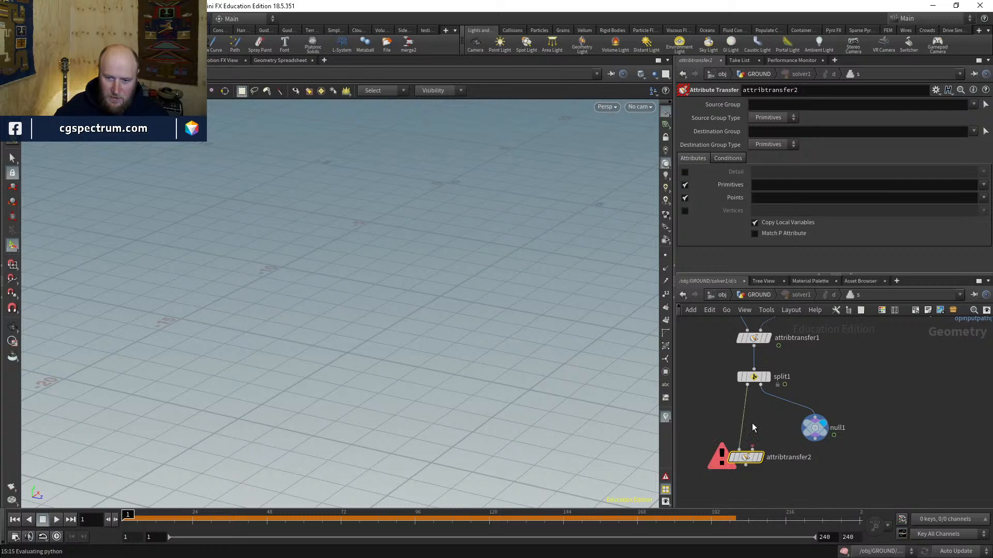
pyautogui.click(835, 434)
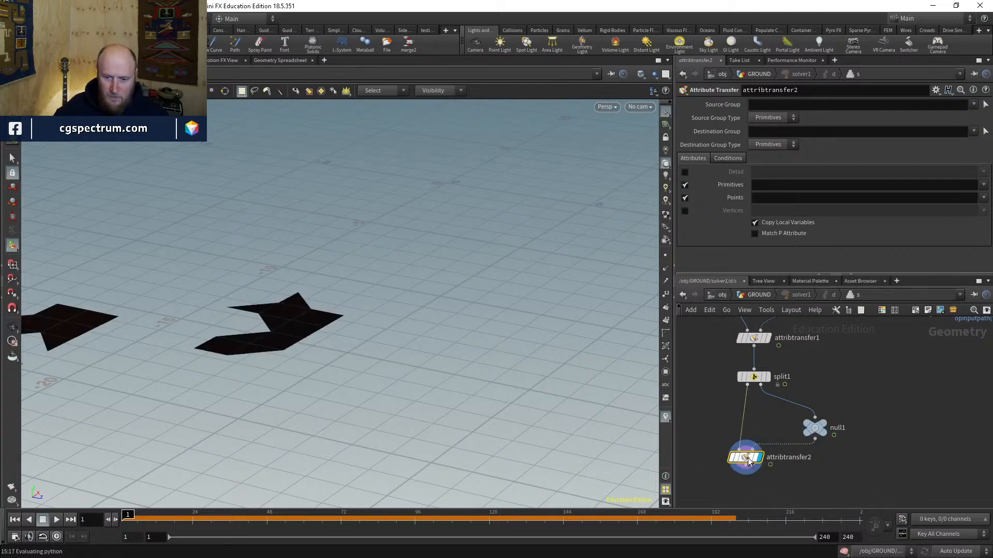
# Step: Swap the second Attribute Transfer's inputs, set its distance threshold to 1.61, and display the Null for comparison
pyautogui.moveTo(747, 460)
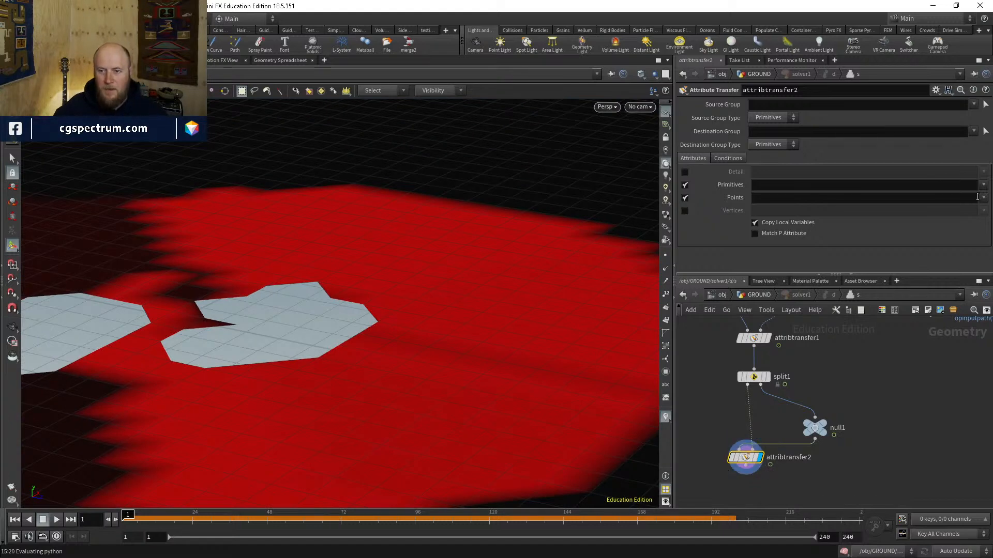
pyautogui.click(977, 209)
pyautogui.click(728, 158)
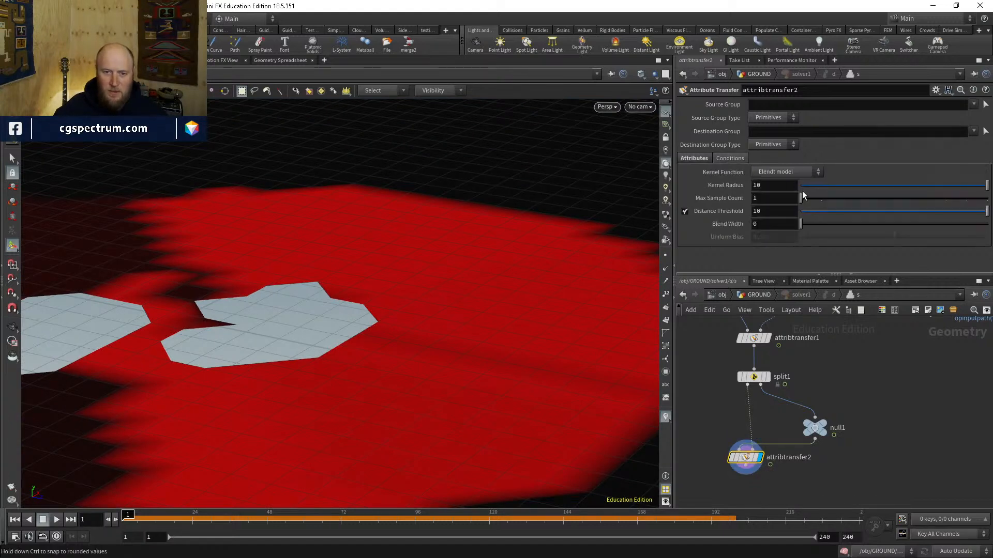
pyautogui.moveTo(808, 212); pyautogui.dragTo(831, 210)
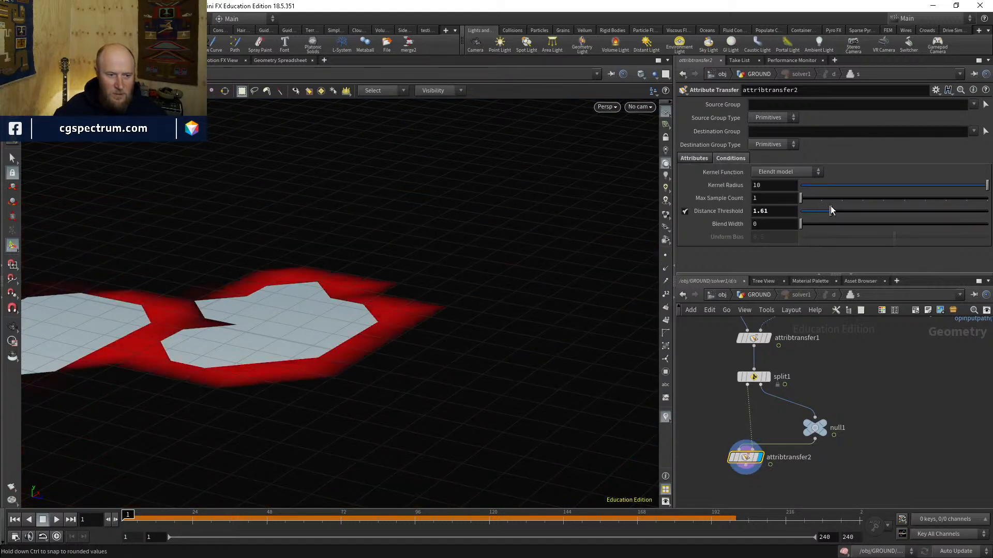
pyautogui.click(815, 428)
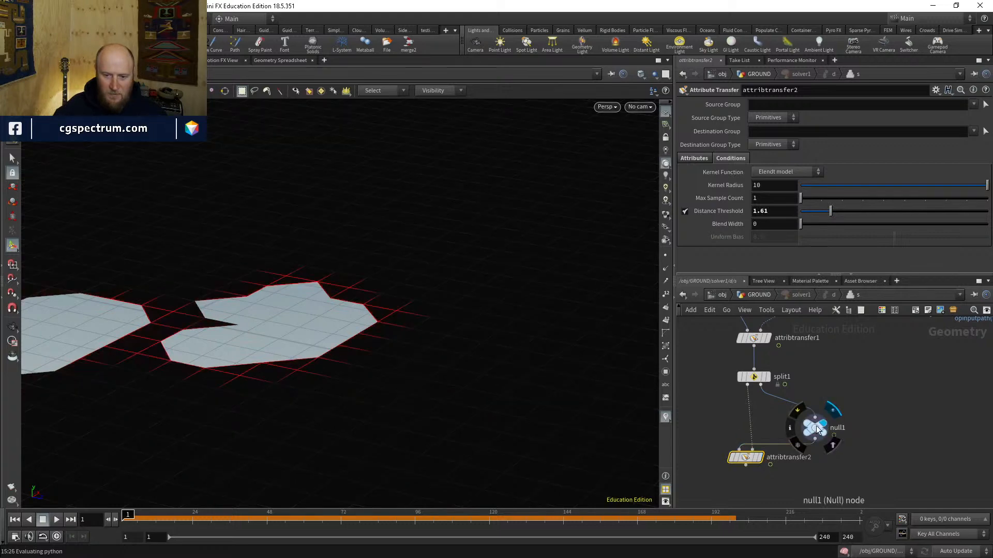
# Step: Display the second Attribute Transfer to examine the color it spreads around the Split's cut-out footprints
pyautogui.click(768, 377)
pyautogui.click(744, 457)
pyautogui.click(760, 457)
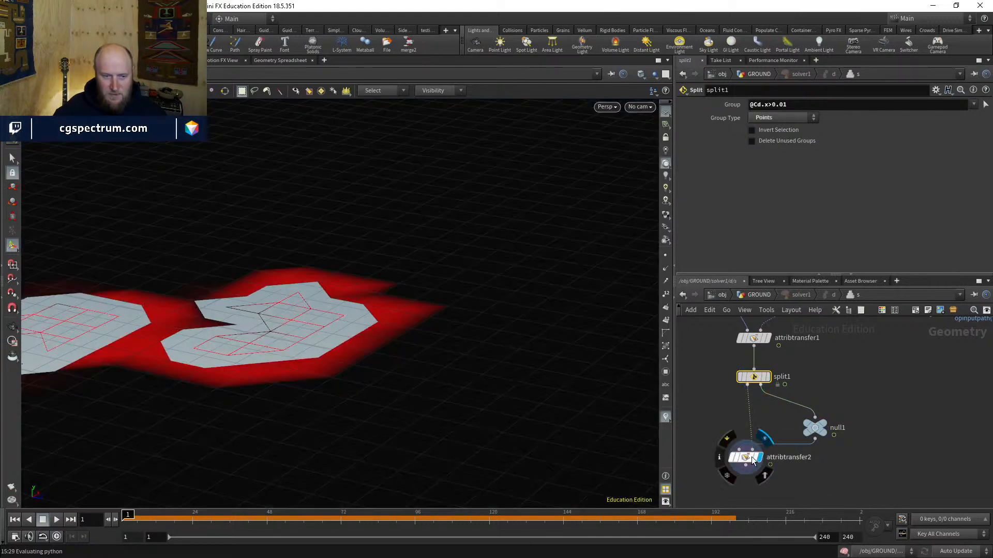
pyautogui.keyDown('alt'); pyautogui.moveTo(454, 327); pyautogui.dragTo(396, 394, button='right'); pyautogui.keyUp('alt')
pyautogui.moveTo(396, 394)
pyautogui.keyDown('alt'); pyautogui.mouseDown()
pyautogui.moveTo(413, 408)
pyautogui.moveTo(397, 386)
pyautogui.mouseUp(); pyautogui.keyUp('alt')
# Step: Add a Merge node combining the second Attribute Transfer and the Null, and display it
pyautogui.press('Tab')
pyautogui.write('merge')
pyautogui.press('Return')
pyautogui.press('Return')
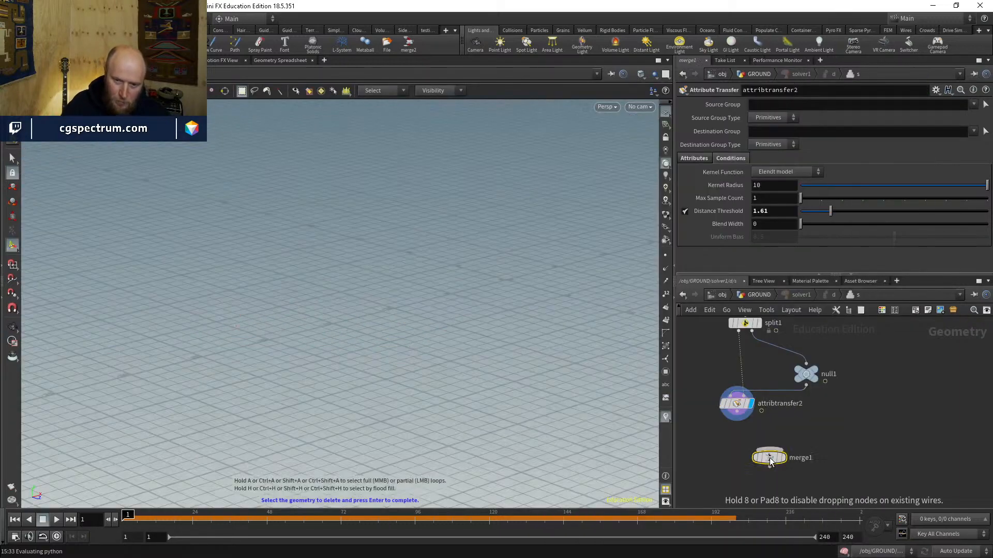
pyautogui.moveTo(737, 412); pyautogui.dragTo(770, 450)
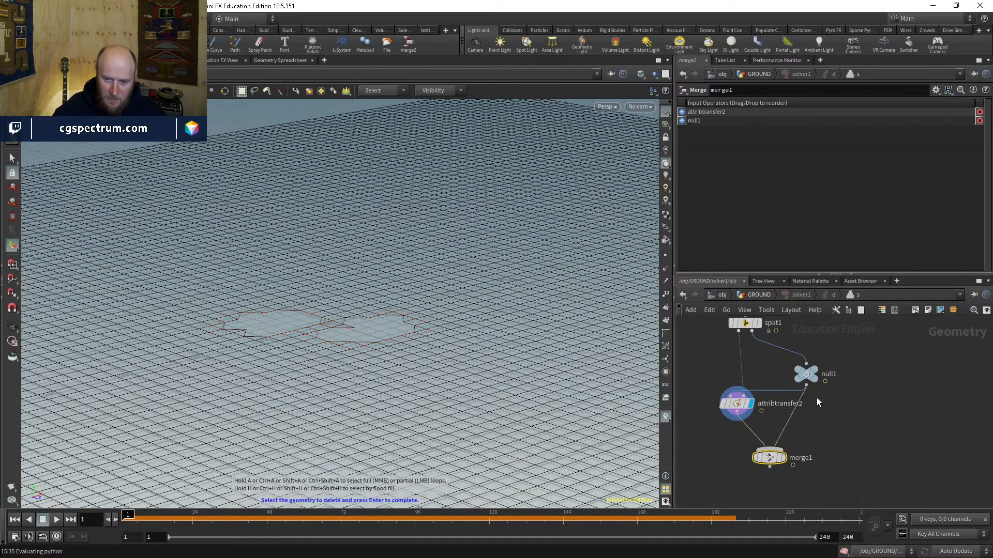
pyautogui.click(785, 457)
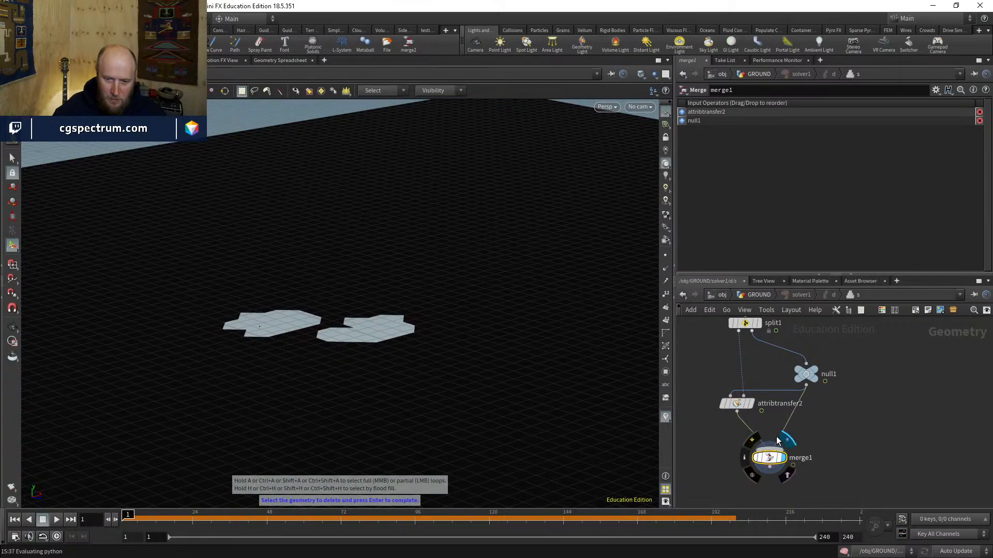
# Step: Rewire the Merge to combine the second Attribute Transfer with the Split, trying its second output and settling on its first
pyautogui.moveTo(821, 391); pyautogui.dragTo(781, 449)
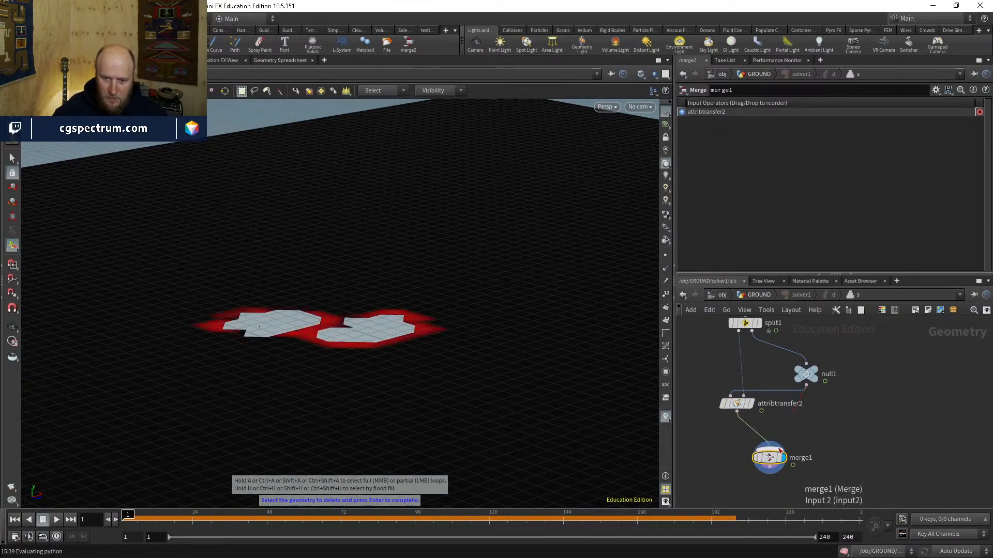
pyautogui.click(751, 331)
pyautogui.click(770, 444)
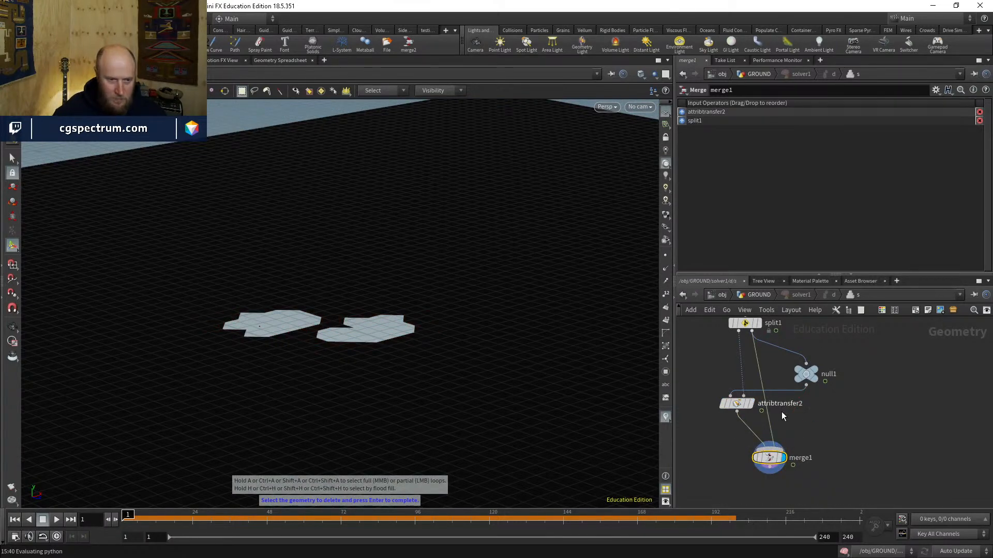
pyautogui.click(753, 433)
pyautogui.click(738, 331)
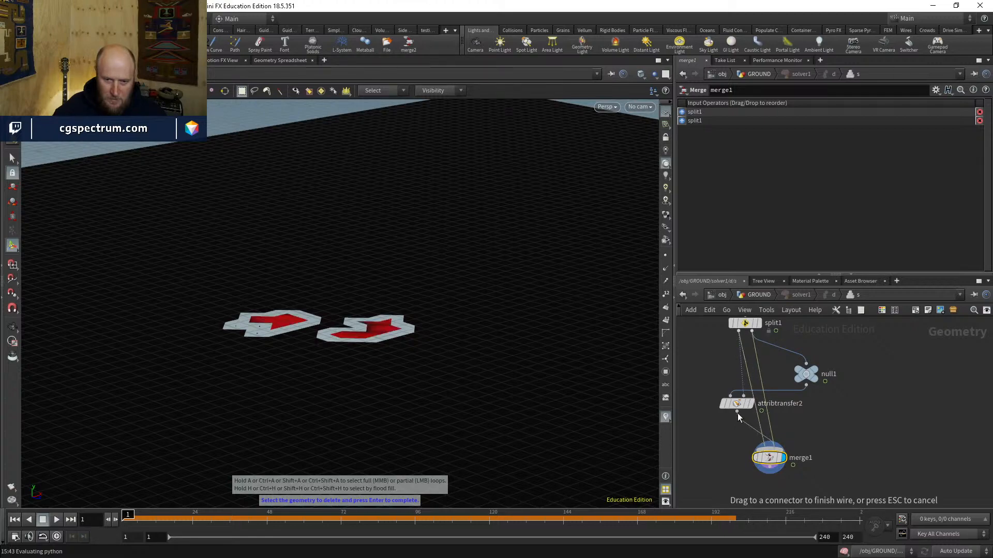
pyautogui.click(737, 412)
pyautogui.moveTo(769, 457); pyautogui.dragTo(720, 454)
pyautogui.press('Escape')
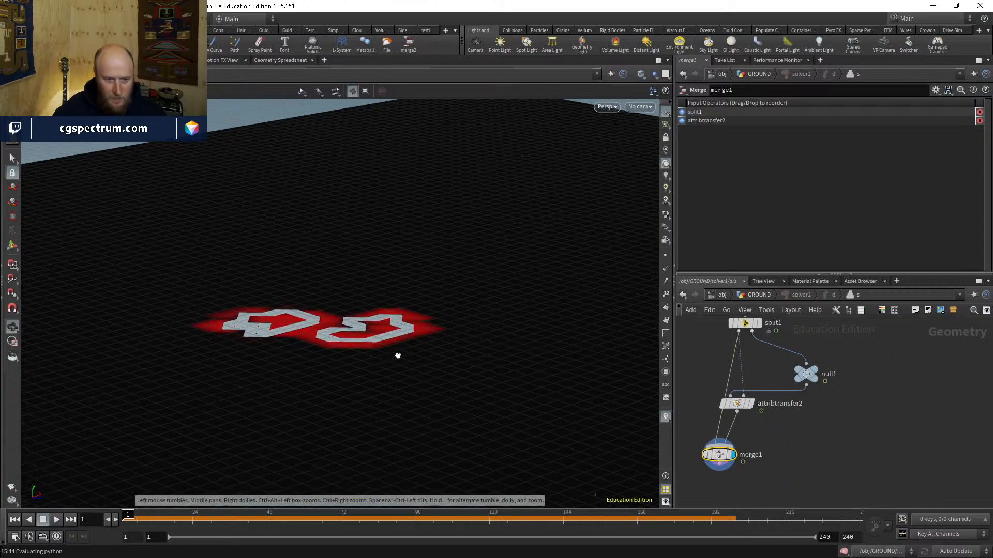
pyautogui.hotkey('shift', 'w')
pyautogui.hotkey('shift', 'w')
pyautogui.moveTo(399, 356)
pyautogui.mouseDown()
pyautogui.moveTo(424, 395)
pyautogui.moveTo(435, 392)
pyautogui.moveTo(436, 460)
pyautogui.moveTo(422, 391)
pyautogui.moveTo(337, 330)
pyautogui.mouseUp()
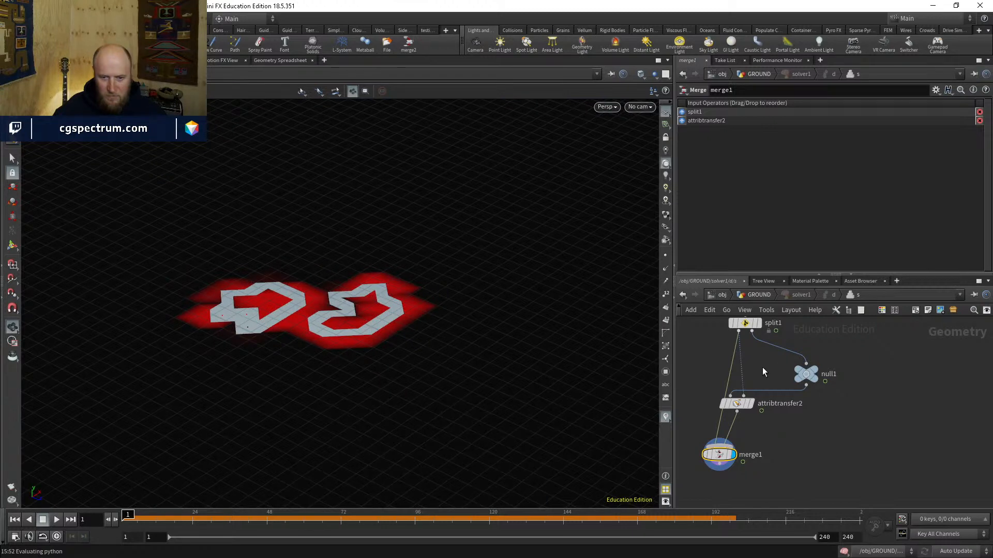
# Step: Check the Split's group settings and delete the Merge node
pyautogui.moveTo(762, 367); pyautogui.dragTo(761, 389, button='middle')
pyautogui.click(743, 360)
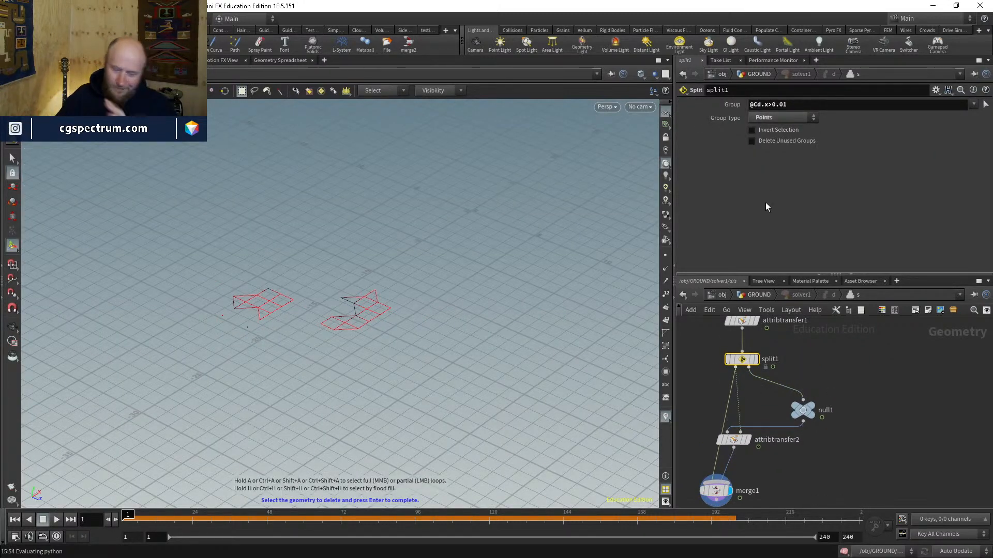
pyautogui.moveTo(756, 479); pyautogui.dragTo(782, 455, button='middle')
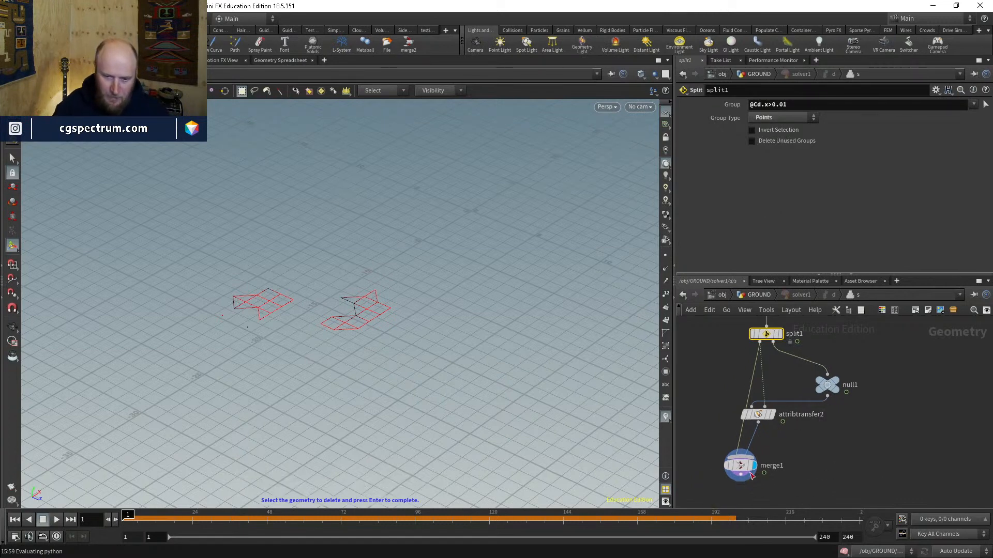
pyautogui.moveTo(743, 469); pyautogui.dragTo(793, 469)
pyautogui.press('Delete')
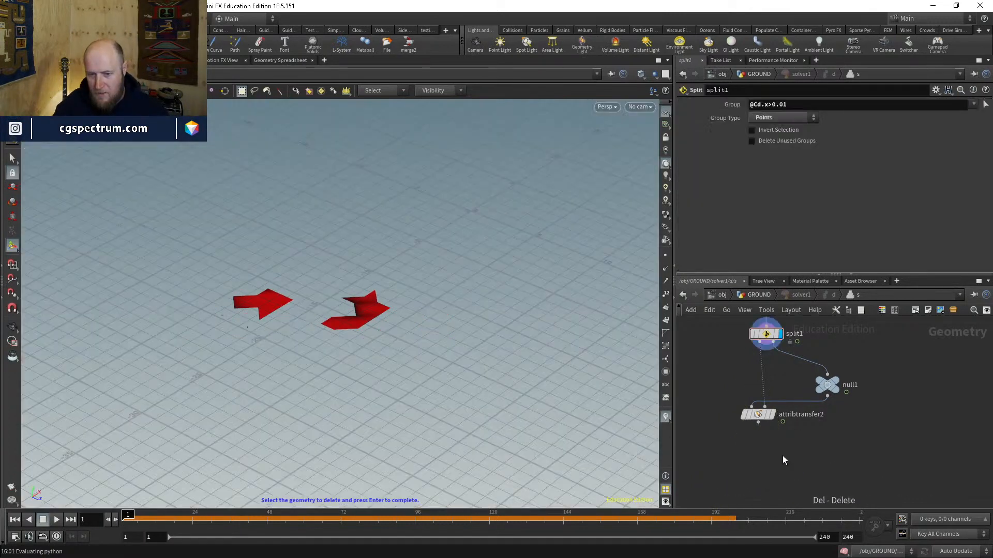
# Step: Add an Attribute Copy node below and beside the second Attribute Transfer
pyautogui.press('Tab')
pyautogui.write('atcop')
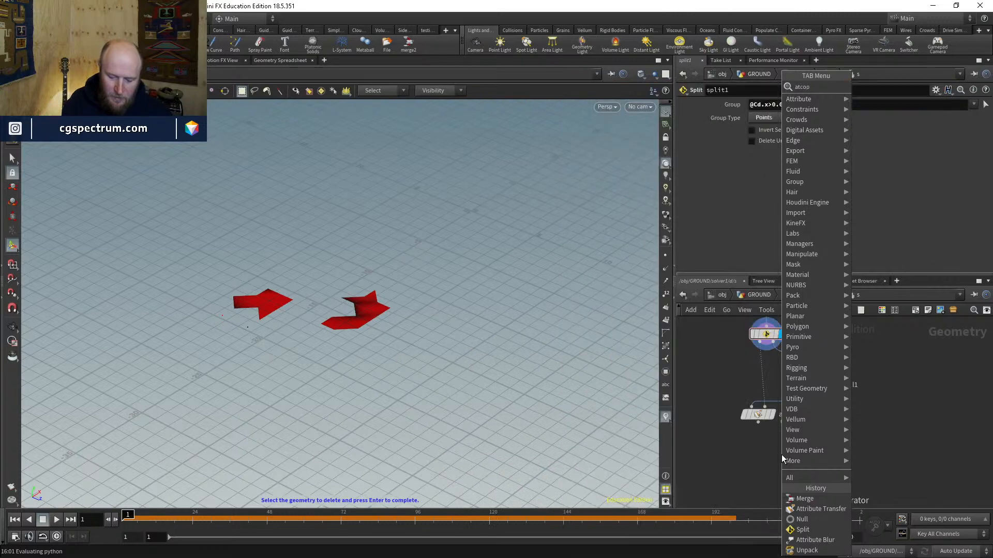
pyautogui.press('Return')
pyautogui.click(781, 454)
pyautogui.moveTo(775, 455); pyautogui.dragTo(821, 459)
# Step: Add a Merge node combining the second Attribute Transfer with the Split's first output, and display it
pyautogui.press('Tab')
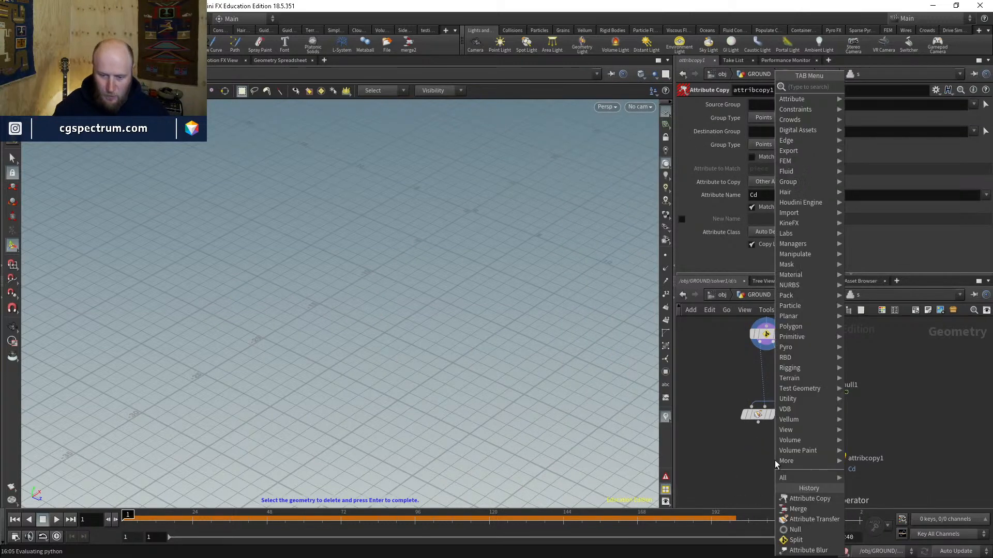
pyautogui.write('mer')
pyautogui.press('Return')
pyautogui.click(775, 460)
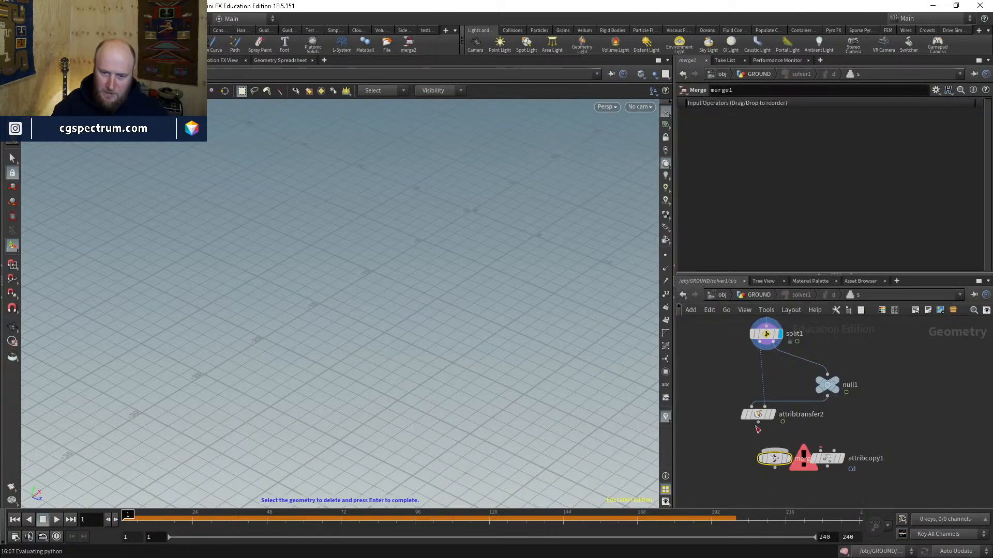
pyautogui.click(758, 423)
pyautogui.click(774, 450)
pyautogui.click(766, 350)
pyautogui.click(774, 451)
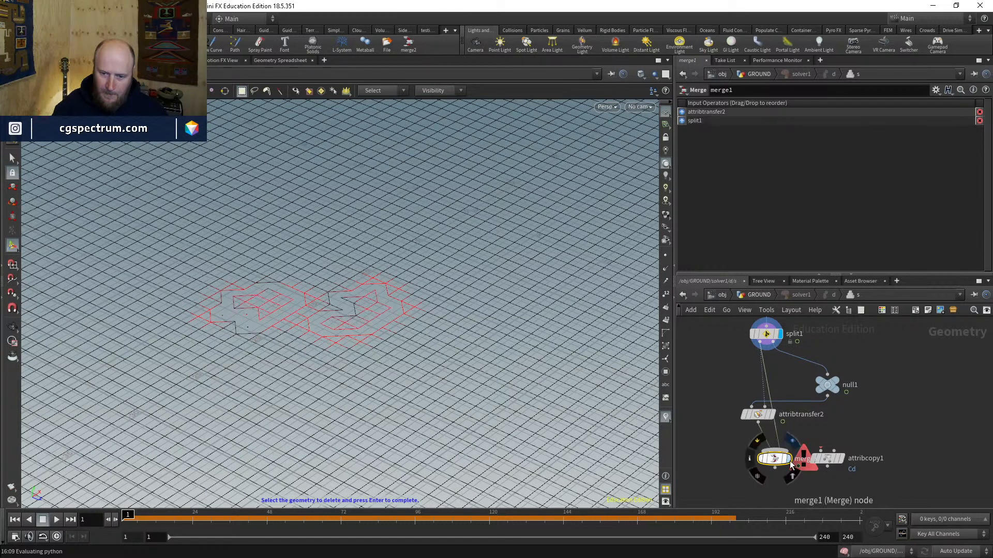
pyautogui.click(791, 466)
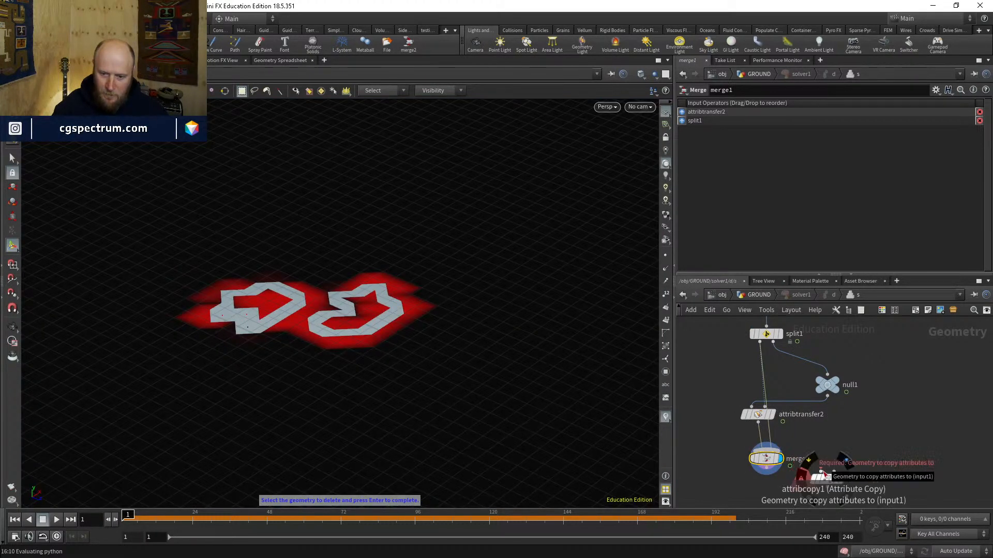
# Step: Wire the first Attribute Transfer into the Attribute Copy's first input and the Merge into its second, and display the Attribute Copy
pyautogui.click(822, 472)
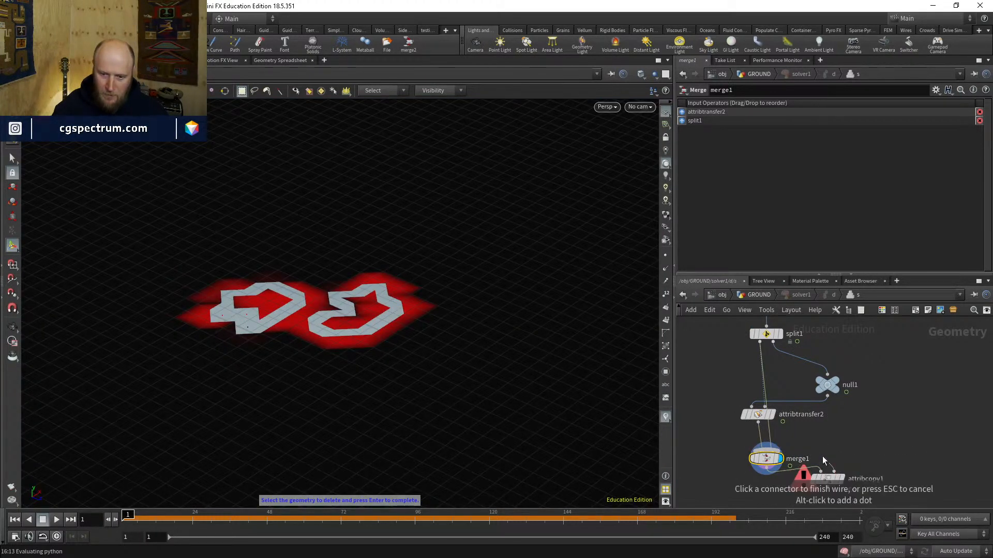
pyautogui.click(821, 471)
pyautogui.moveTo(786, 397); pyautogui.dragTo(795, 452, button='middle')
pyautogui.click(776, 356)
pyautogui.moveTo(866, 465); pyautogui.dragTo(871, 376, button='middle')
pyautogui.click(855, 446)
pyautogui.click(843, 446)
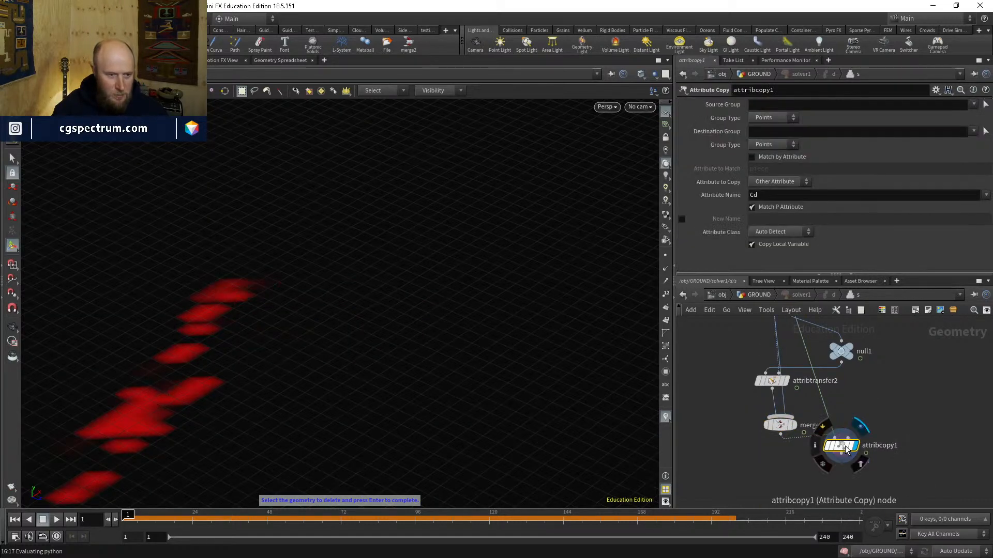
pyautogui.moveTo(841, 447); pyautogui.dragTo(839, 460)
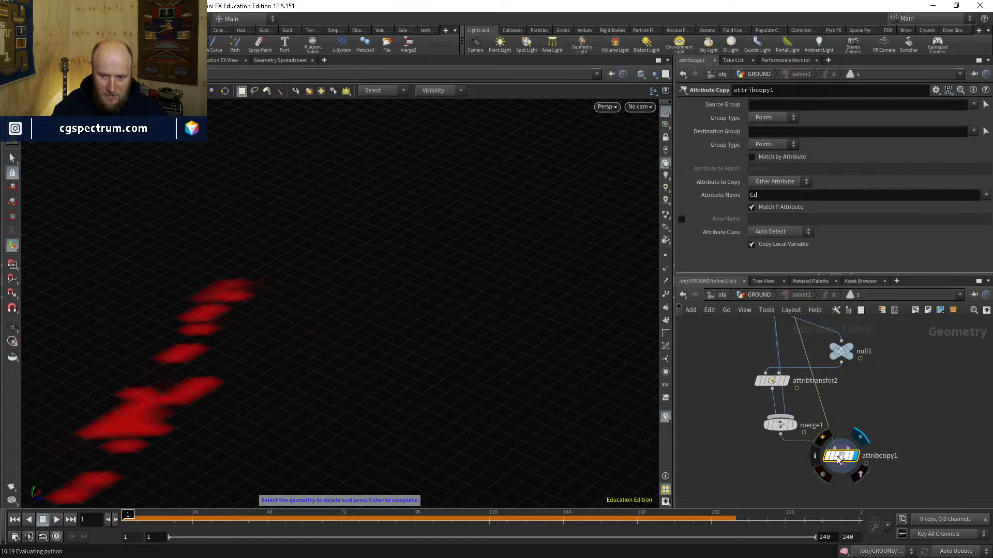
pyautogui.press('Escape')
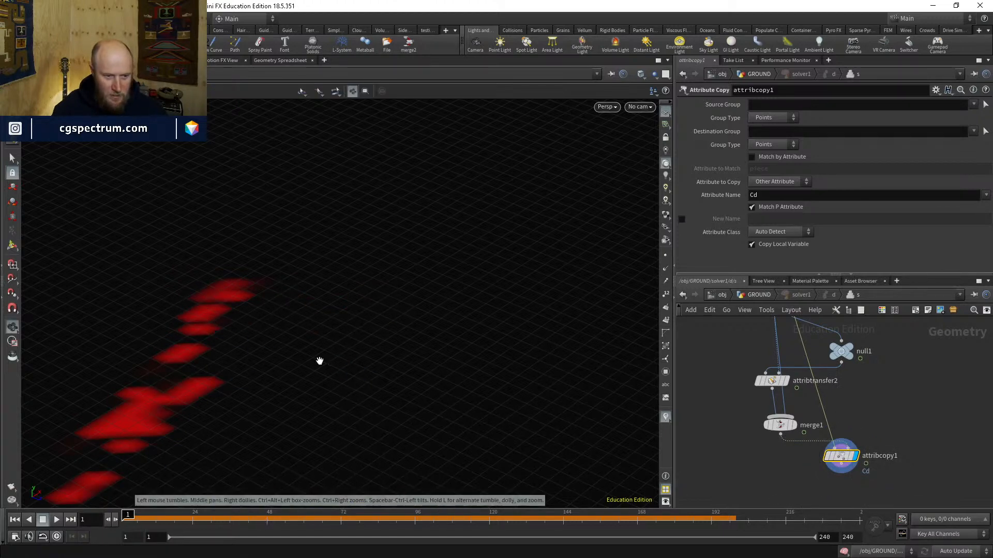
pyautogui.moveTo(319, 360); pyautogui.dragTo(212, 417)
pyautogui.moveTo(851, 369); pyautogui.dragTo(821, 358, button='middle')
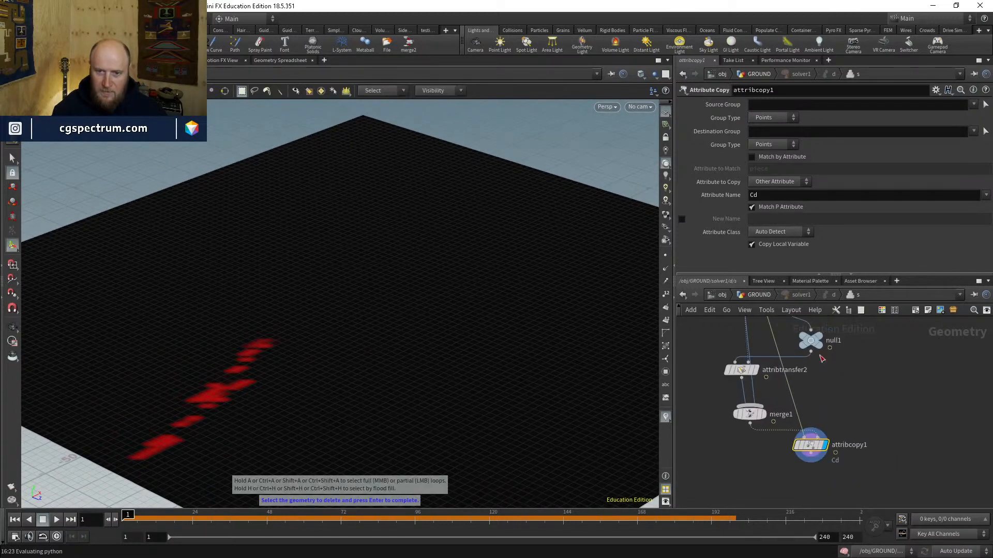
# Step: Reset the Solver's simulation at the GROUND level and play the timeline to examine the spreading color
pyautogui.click(780, 296)
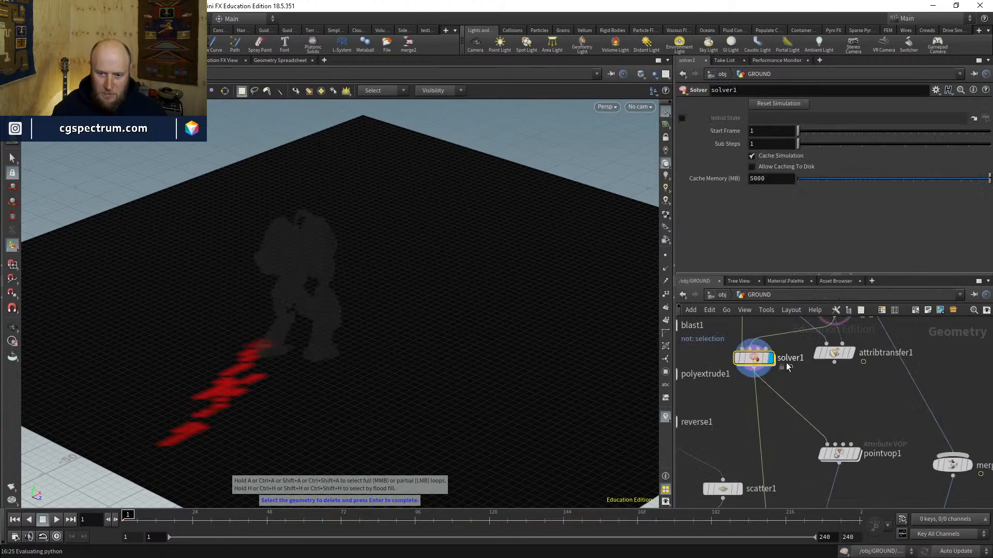
pyautogui.click(773, 102)
pyautogui.click(57, 520)
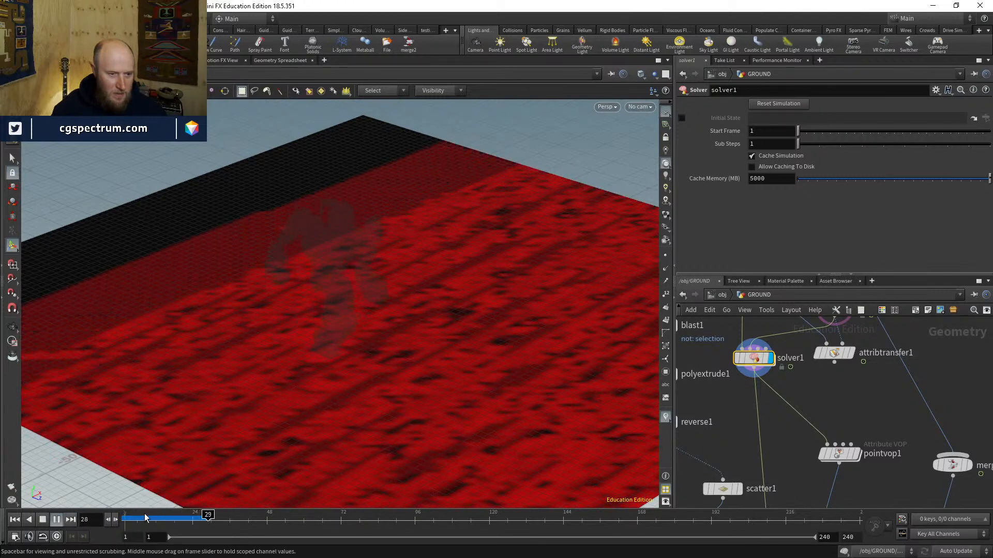
pyautogui.click(126, 519)
# Step: Inside the Solver, compare the displayed results of the first Attribute Transfer, the Merge and the Attribute Copy
pyautogui.doubleClick(750, 358)
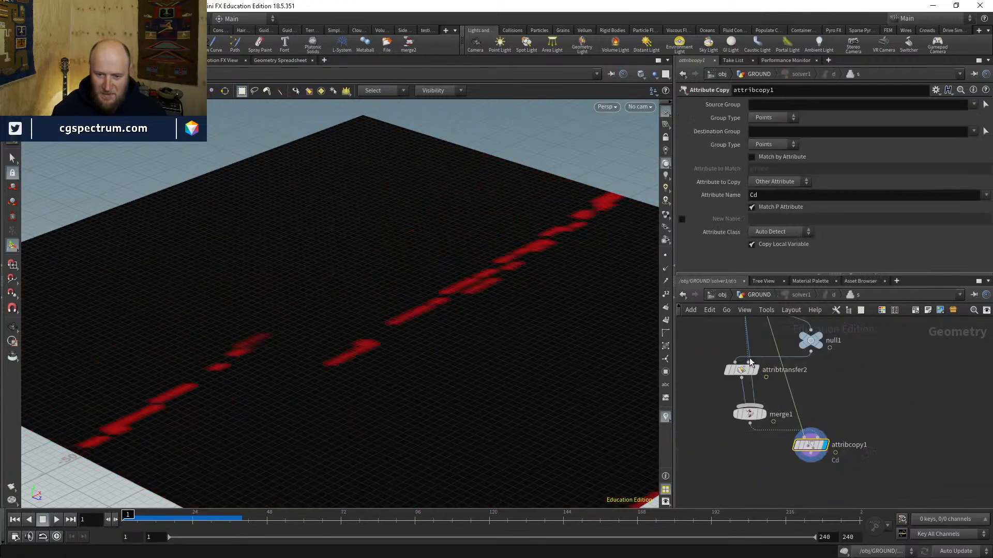
pyautogui.moveTo(804, 400); pyautogui.dragTo(813, 484, button='middle')
pyautogui.click(759, 335)
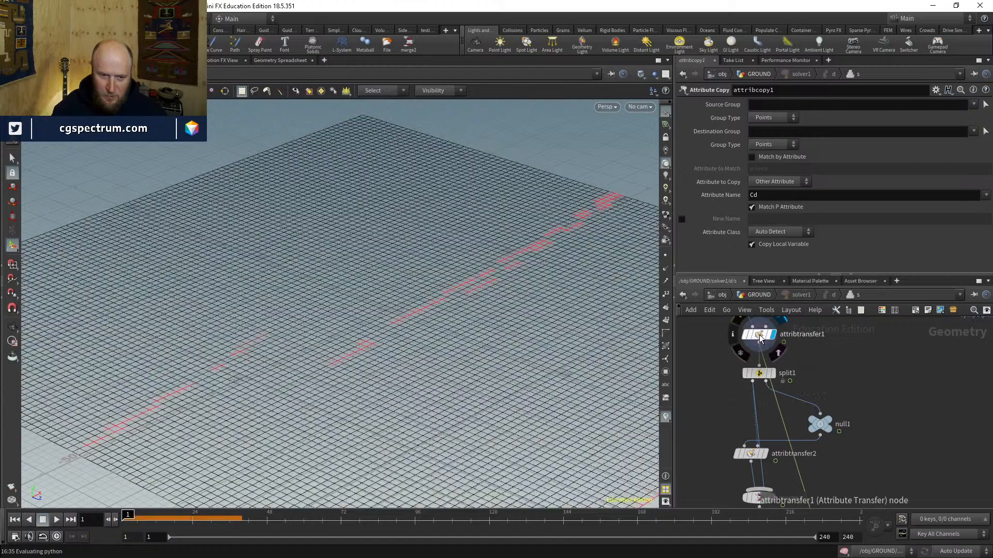
pyautogui.moveTo(788, 384); pyautogui.dragTo(773, 322, button='middle')
pyautogui.click(804, 468)
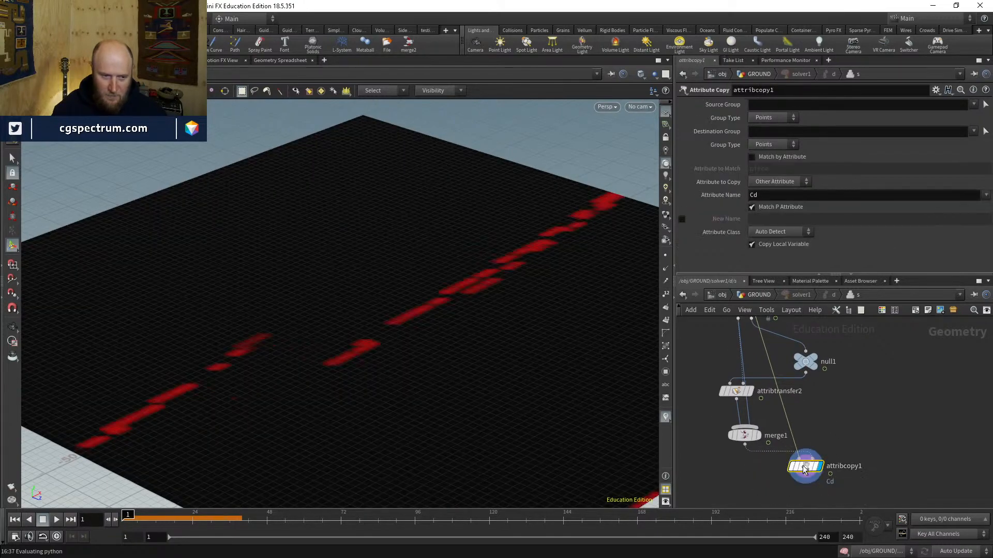
pyautogui.click(758, 436)
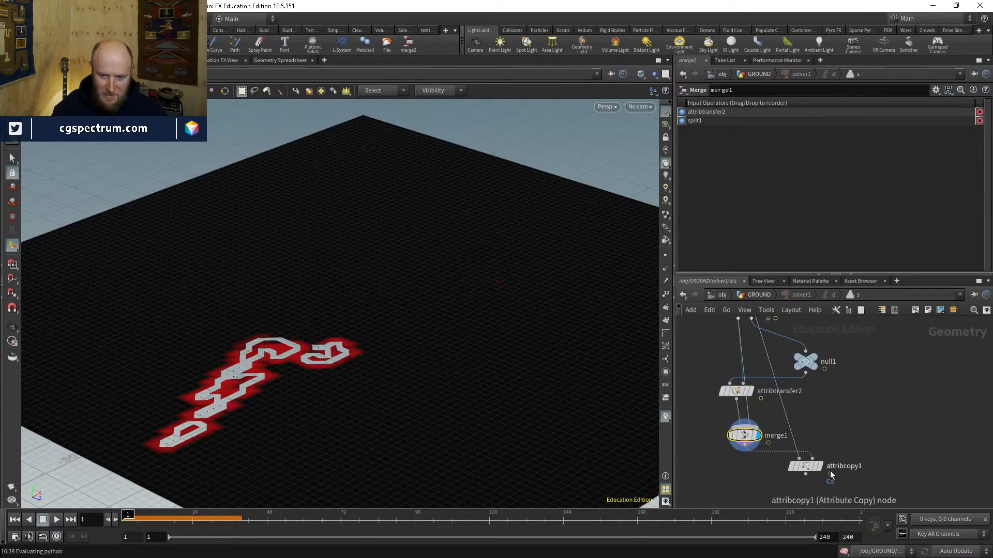
pyautogui.click(821, 468)
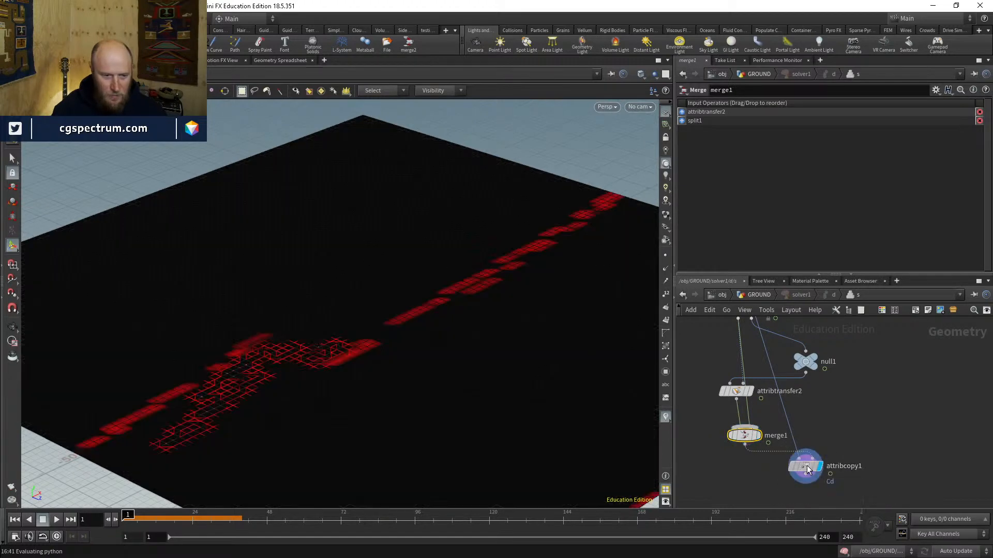
pyautogui.click(752, 436)
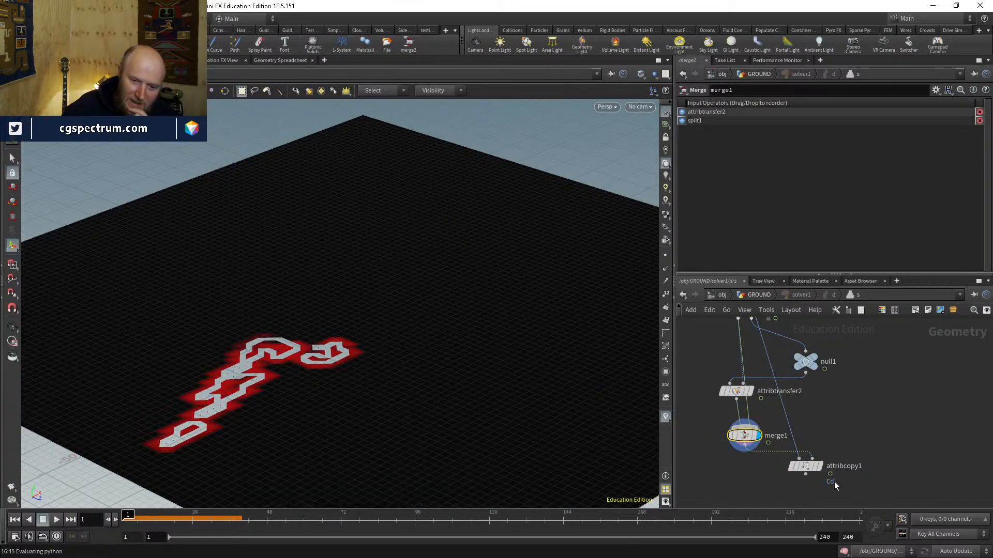
pyautogui.click(820, 467)
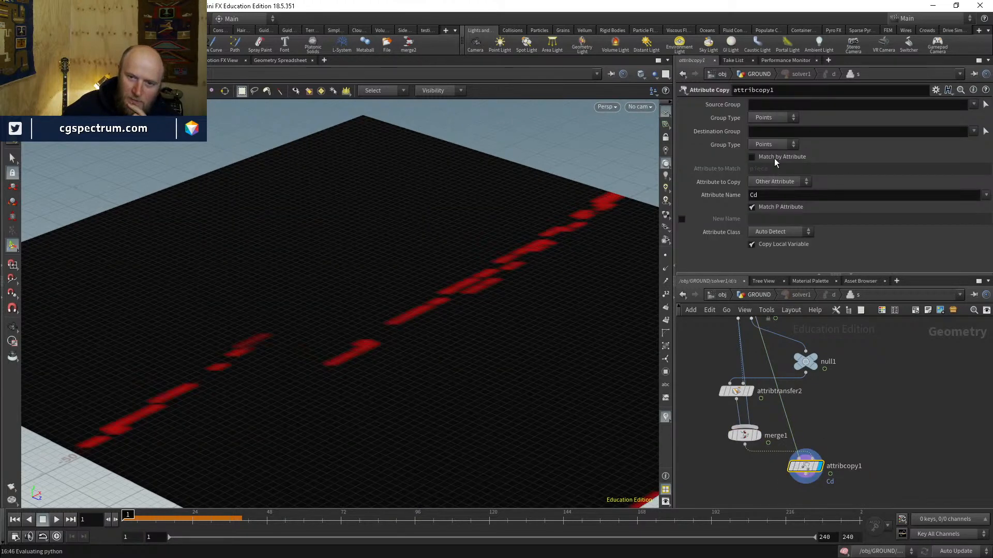
# Step: Turn off Match P Attribute on the Attribute Copy and check the result at the GROUND level before reentering the Solver
pyautogui.click(773, 181)
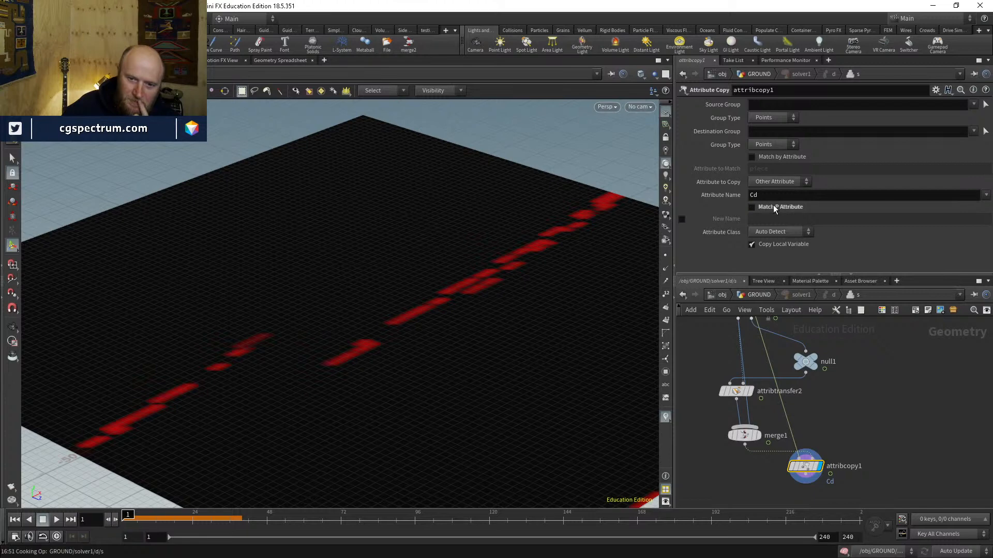
pyautogui.moveTo(792, 470)
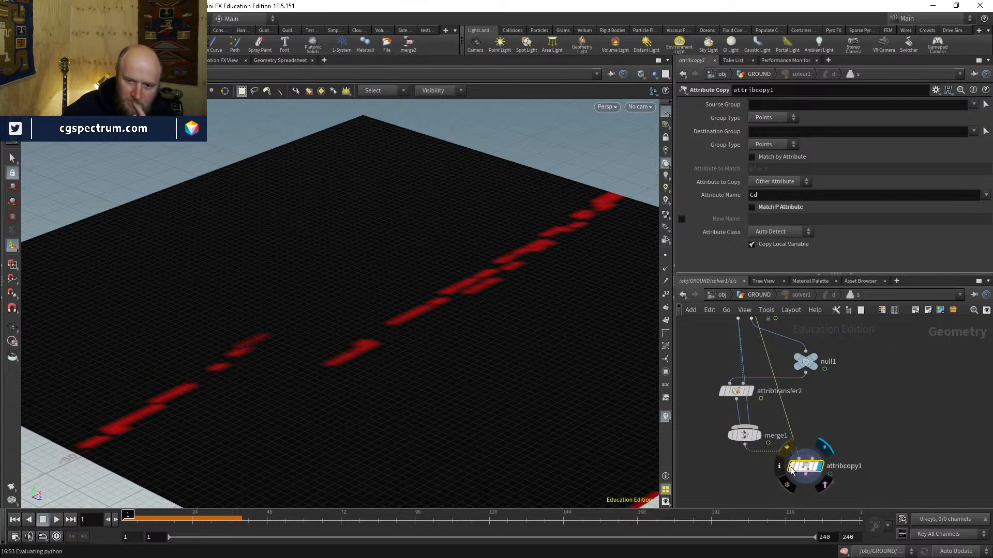
pyautogui.click(762, 296)
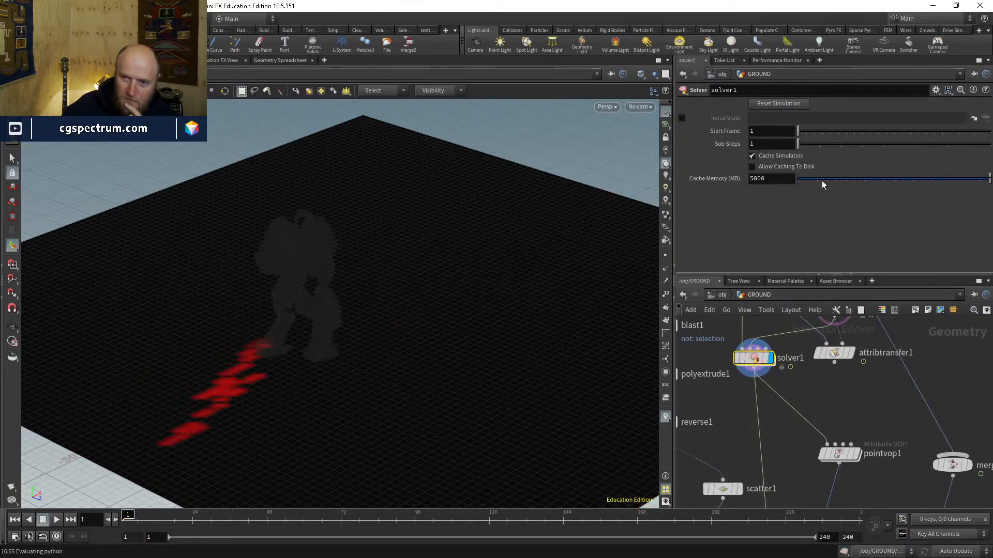
pyautogui.doubleClick(756, 359)
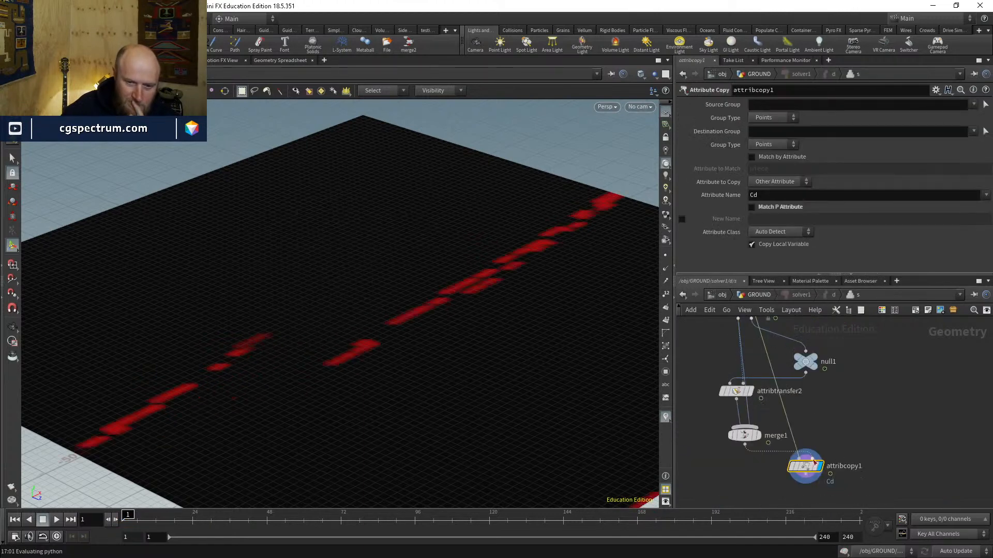
# Step: Delete the Attribute Copy and rearrange the Merge and second Attribute Transfer nodes below the Split
pyautogui.press('Delete')
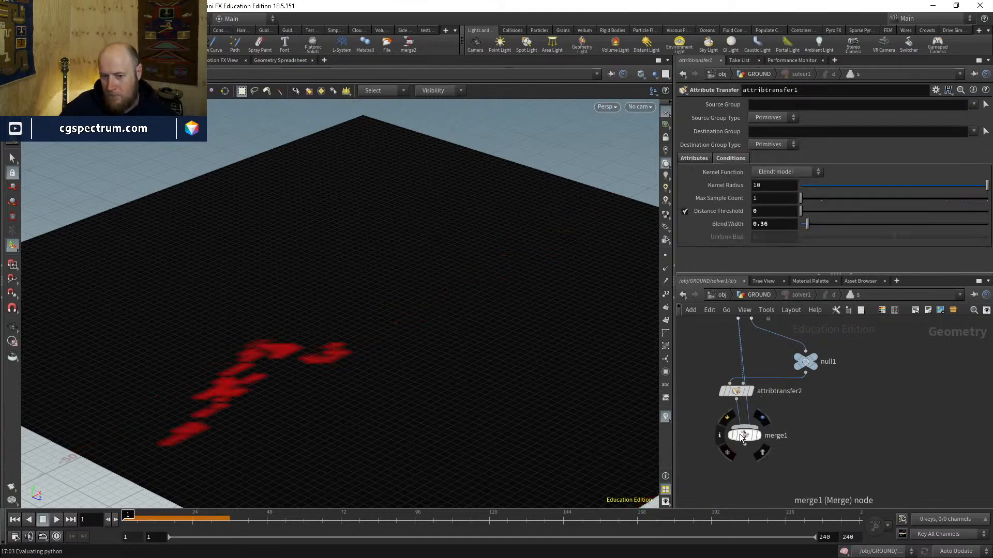
pyautogui.click(743, 436)
pyautogui.moveTo(742, 436); pyautogui.dragTo(786, 434)
pyautogui.moveTo(736, 392); pyautogui.dragTo(840, 410)
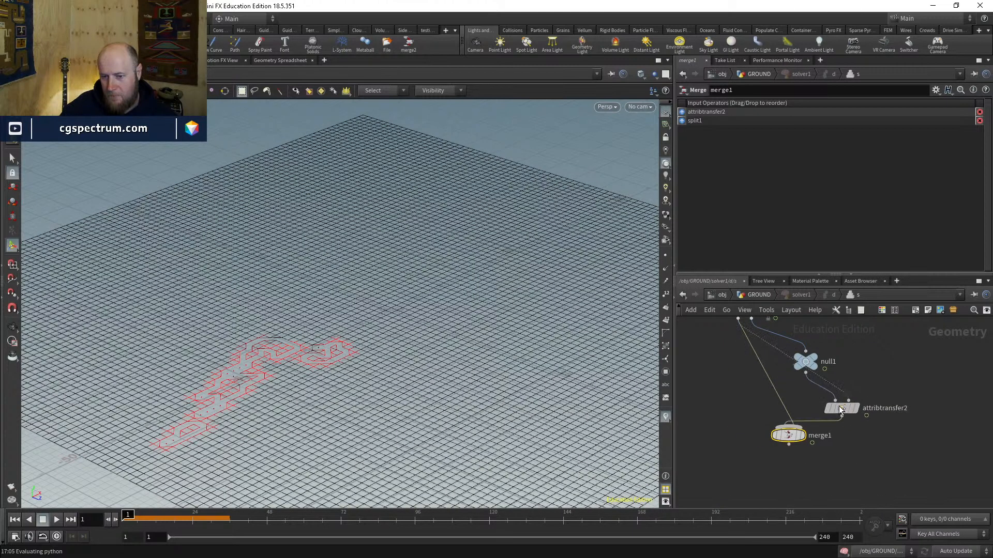
# Step: Compare the displayed results of the Split and the first Attribute Transfer at frame 1
pyautogui.moveTo(772, 377); pyautogui.dragTo(786, 425, button='middle')
pyautogui.press('r')
pyautogui.click(762, 360)
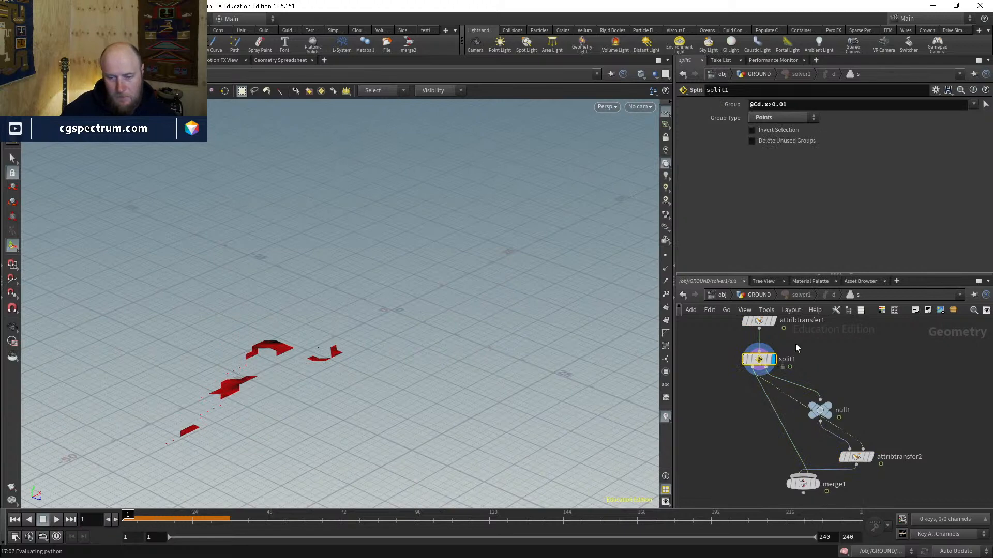
pyautogui.moveTo(796, 348); pyautogui.dragTo(796, 388, button='middle')
pyautogui.press('r')
pyautogui.click(762, 360)
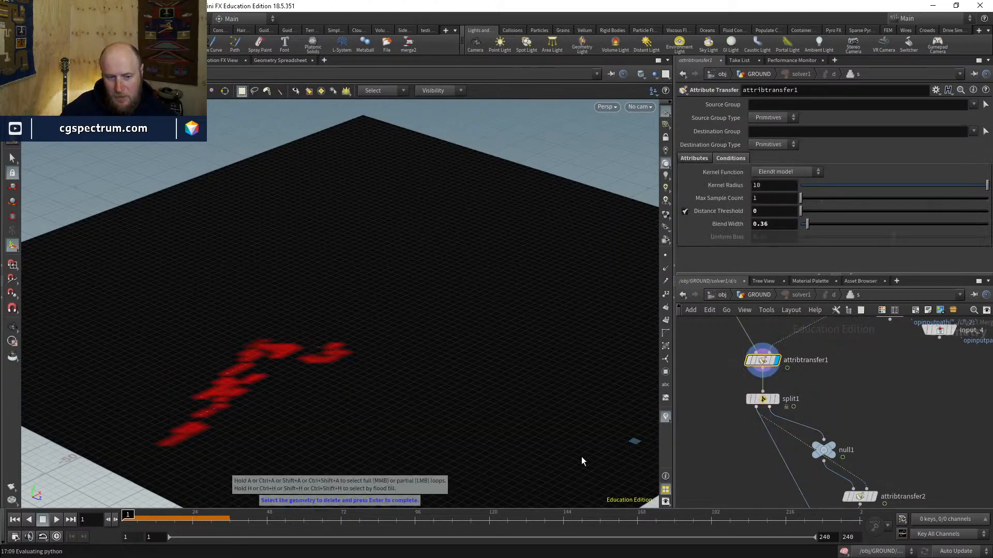
pyautogui.moveTo(191, 518); pyautogui.dragTo(74, 516)
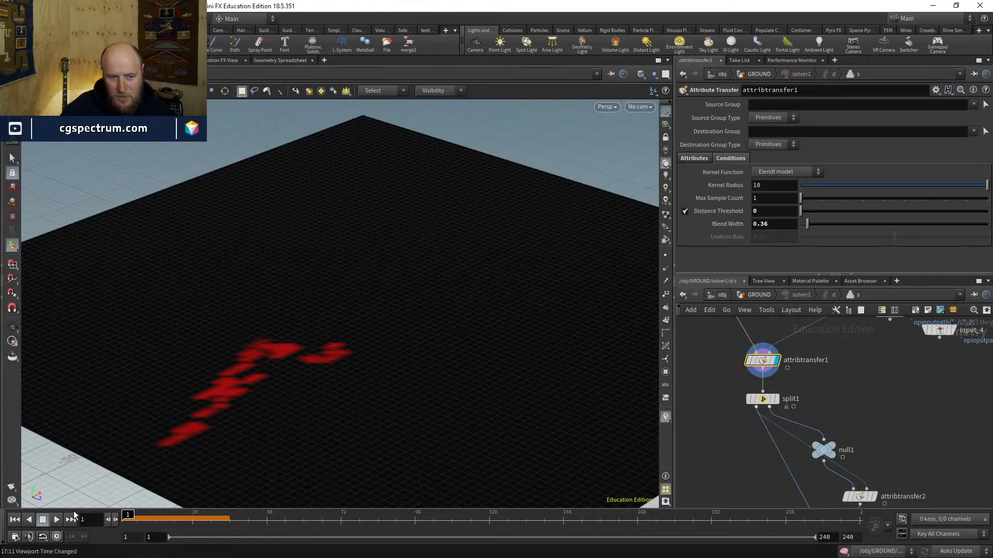
# Step: Insert an Add node between the first Attribute Transfer and the Split, with Delete Geometry But Keep the Points enabled, and display it
pyautogui.moveTo(804, 367); pyautogui.dragTo(812, 352, button='middle')
pyautogui.press('Tab')
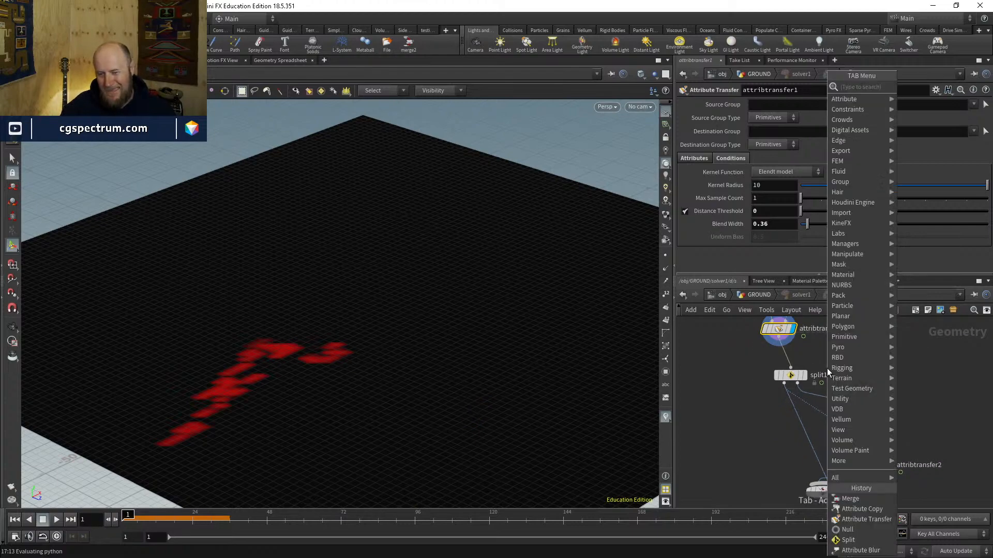
pyautogui.write('ad')
pyautogui.press('Return')
pyautogui.click(805, 364)
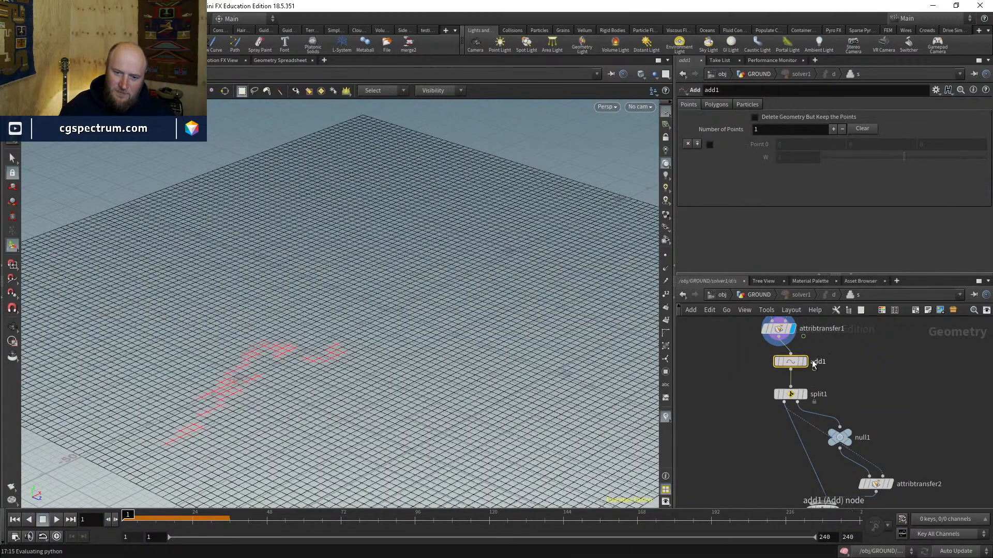
pyautogui.click(812, 117)
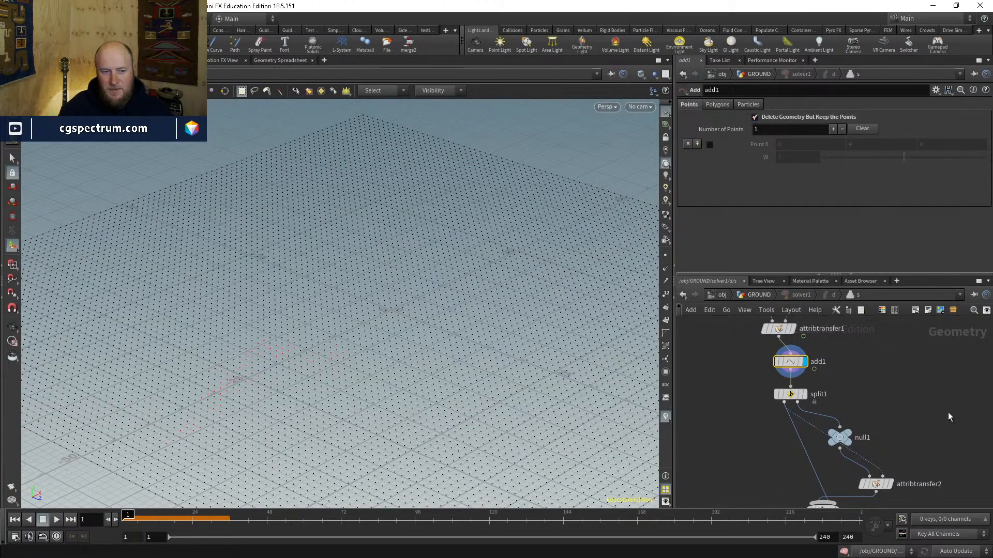
# Step: Compare the displayed results of the Merge and the second Attribute Transfer
pyautogui.moveTo(822, 509); pyautogui.dragTo(813, 449, button='middle')
pyautogui.click(813, 451)
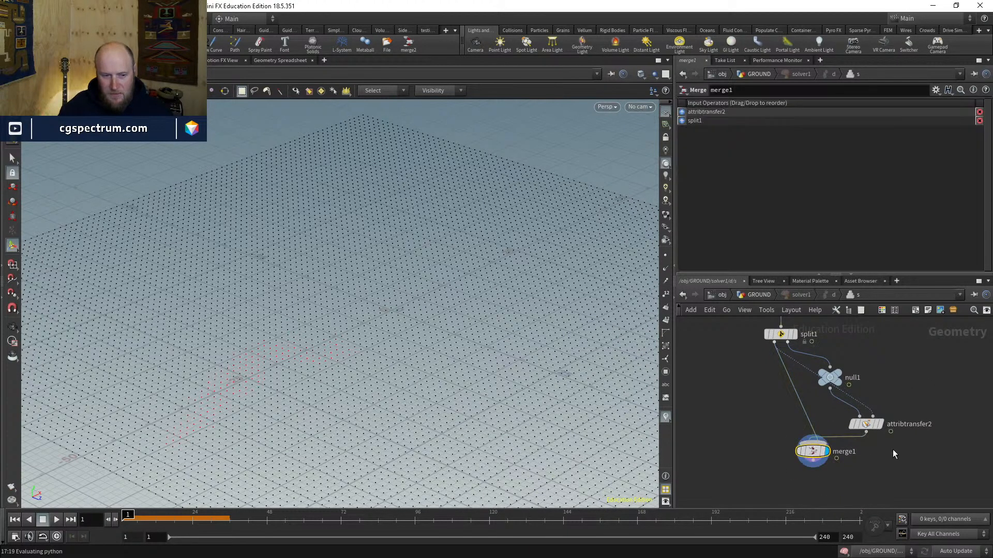
pyautogui.press('Delete')
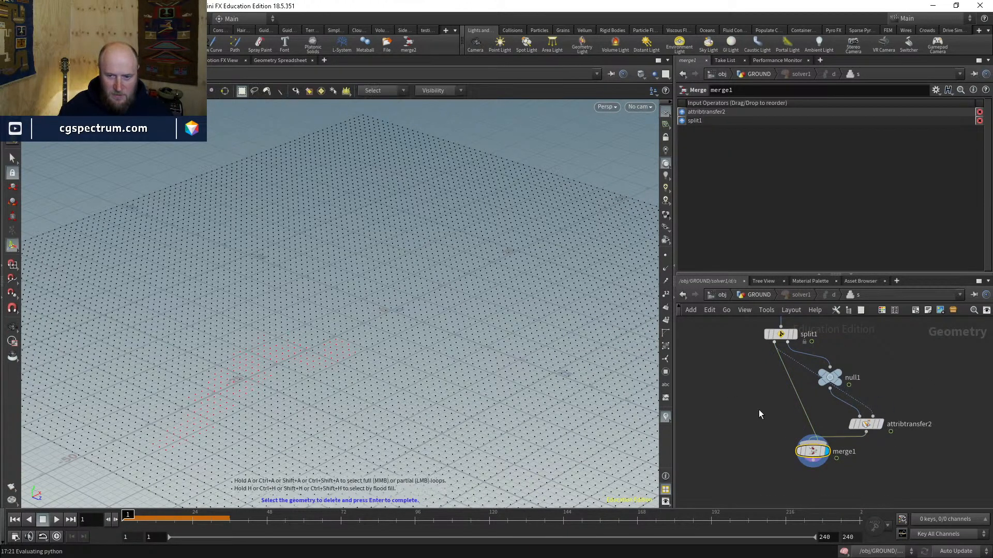
pyautogui.click(871, 425)
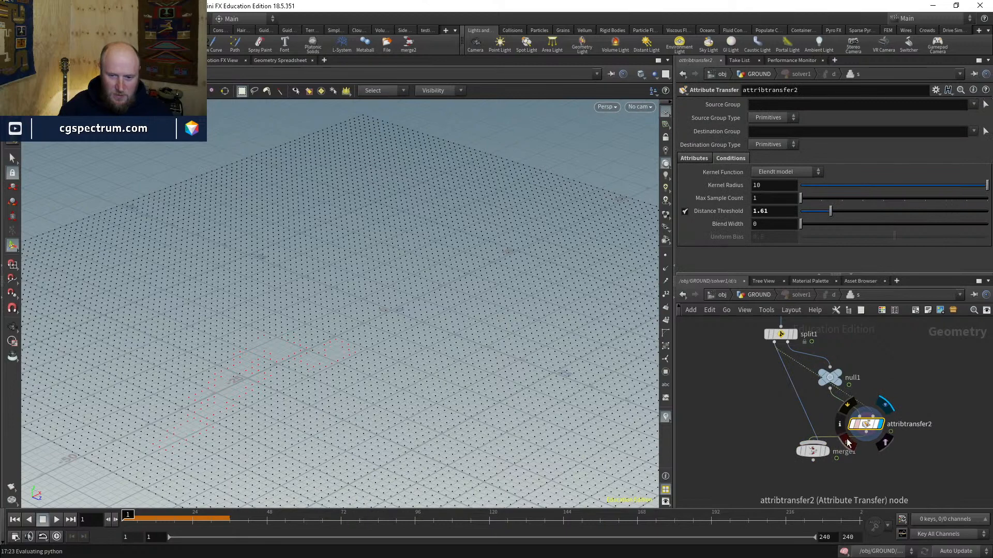
pyautogui.click(816, 452)
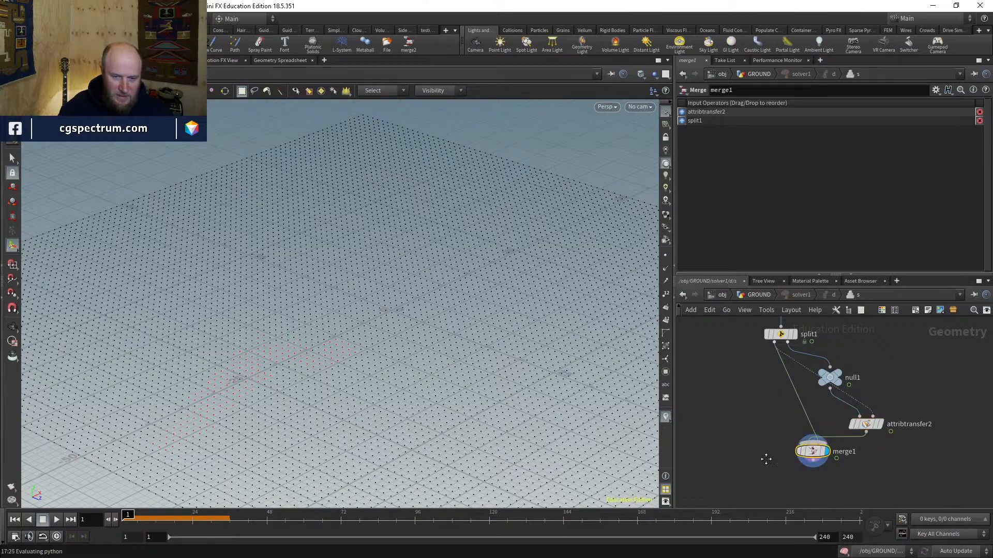
# Step: Add a third Attribute Transfer node below the Merge
pyautogui.press('Tab')
pyautogui.write('attra')
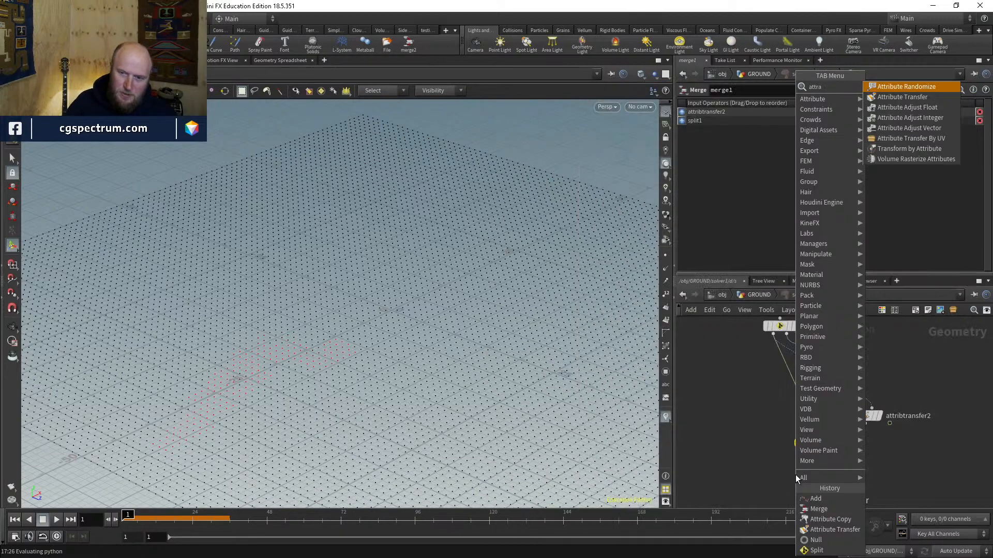
pyautogui.press('Down')
pyautogui.press('Return')
pyautogui.click(795, 475)
pyautogui.moveTo(787, 477); pyautogui.dragTo(755, 476)
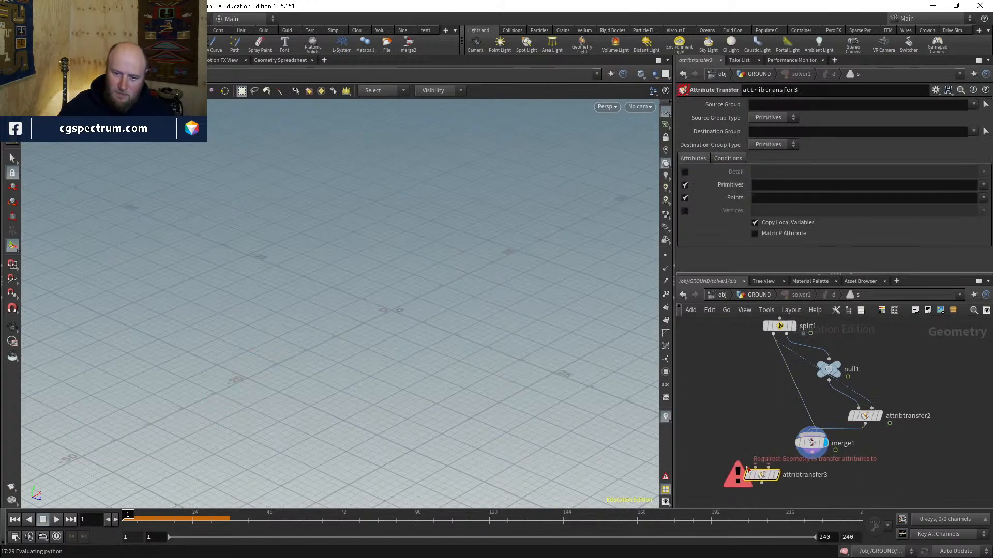
# Step: Wire the first Attribute Transfer into the third one's first input and the Merge into its second, and display the third
pyautogui.click(756, 467)
pyautogui.moveTo(749, 437); pyautogui.dragTo(753, 505, button='middle')
pyautogui.click(783, 369)
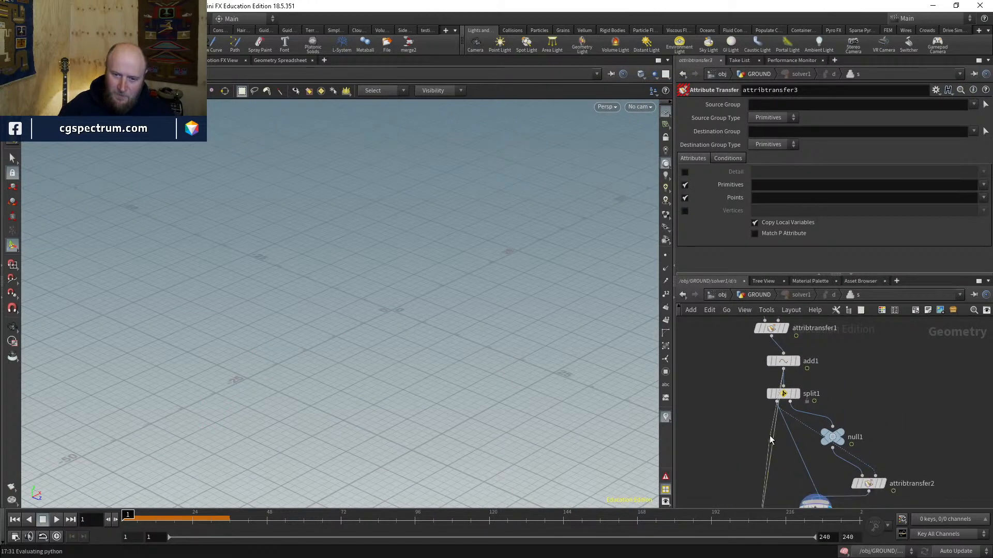
pyautogui.moveTo(769, 436); pyautogui.dragTo(771, 336)
pyautogui.moveTo(765, 452); pyautogui.dragTo(743, 344, button='middle')
pyautogui.click(750, 426)
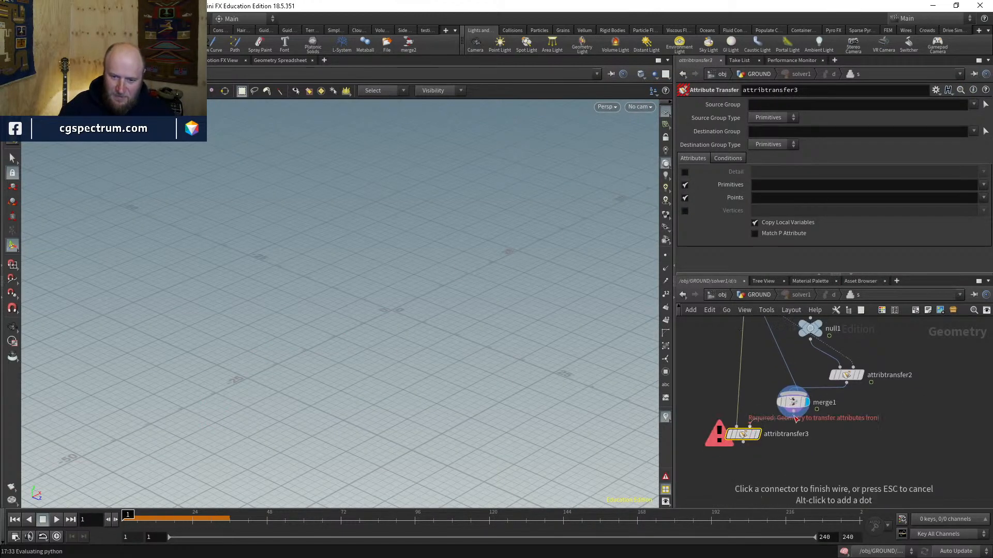
pyautogui.click(796, 419)
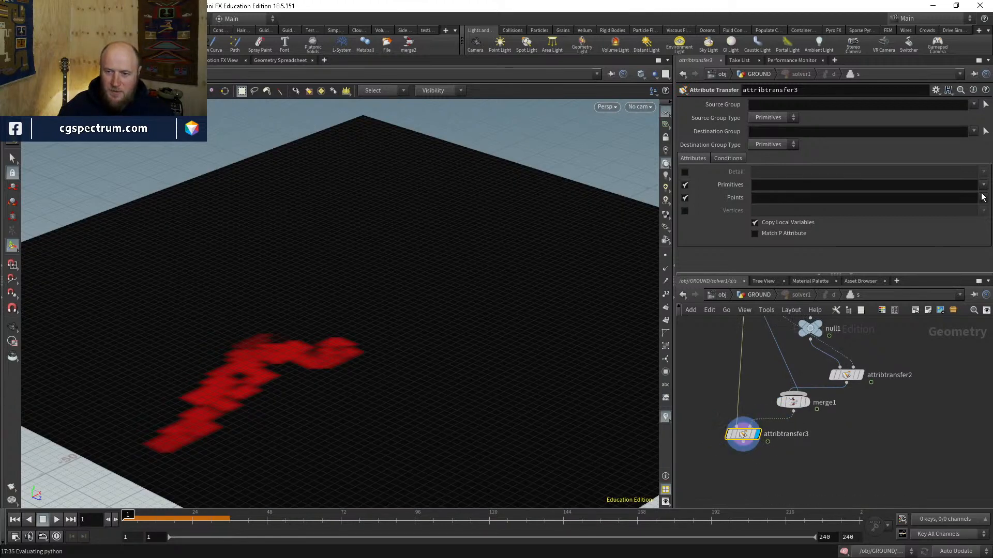
# Step: Limit the third Attribute Transfer to the Cd point attribute with Primitives turned off, and shift the Split node aside
pyautogui.click(972, 208)
pyautogui.click(685, 185)
pyautogui.moveTo(750, 338); pyautogui.dragTo(742, 410, button='middle')
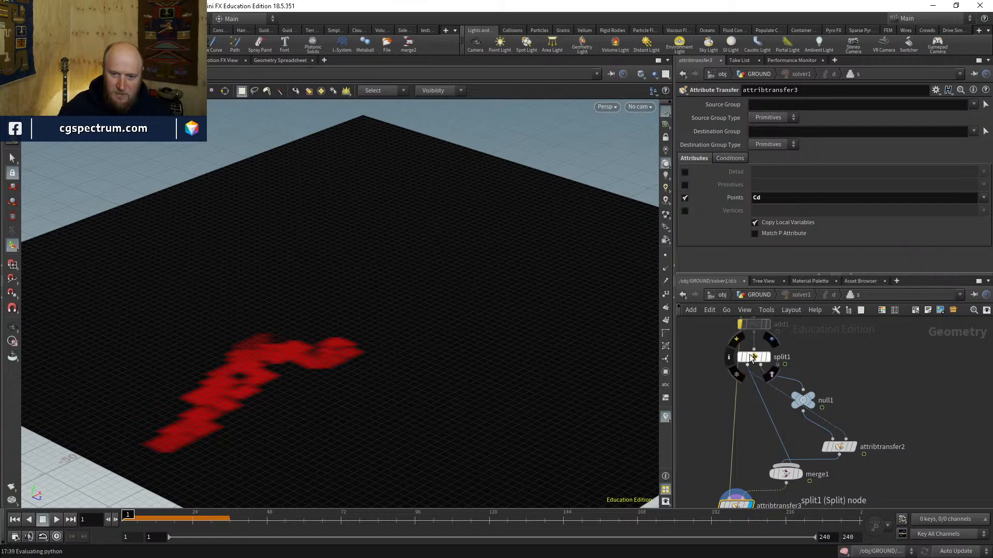
pyautogui.moveTo(746, 356); pyautogui.dragTo(770, 354)
pyautogui.moveTo(745, 357); pyautogui.dragTo(741, 374, button='middle')
pyautogui.moveTo(723, 421); pyautogui.dragTo(720, 363, button='middle')
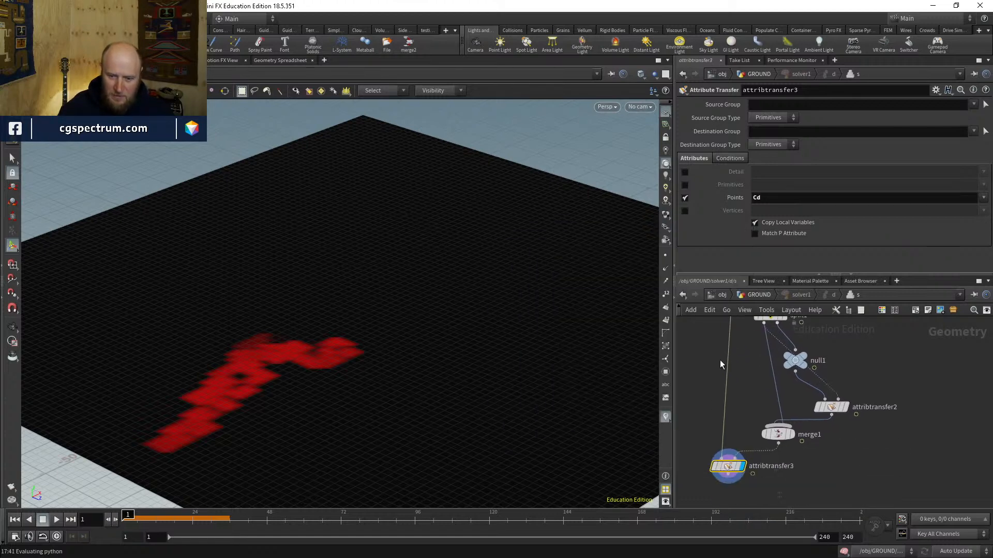
# Step: Play the timeline at the GROUND level to examine the Solver's spreading color, and return to frame 1
pyautogui.click(759, 297)
pyautogui.click(56, 520)
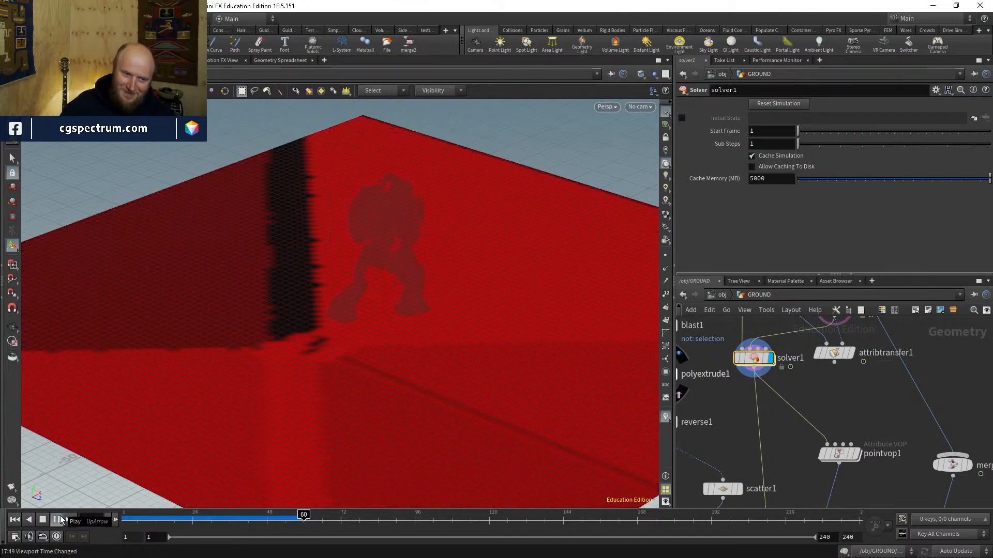
pyautogui.moveTo(259, 517); pyautogui.dragTo(123, 511)
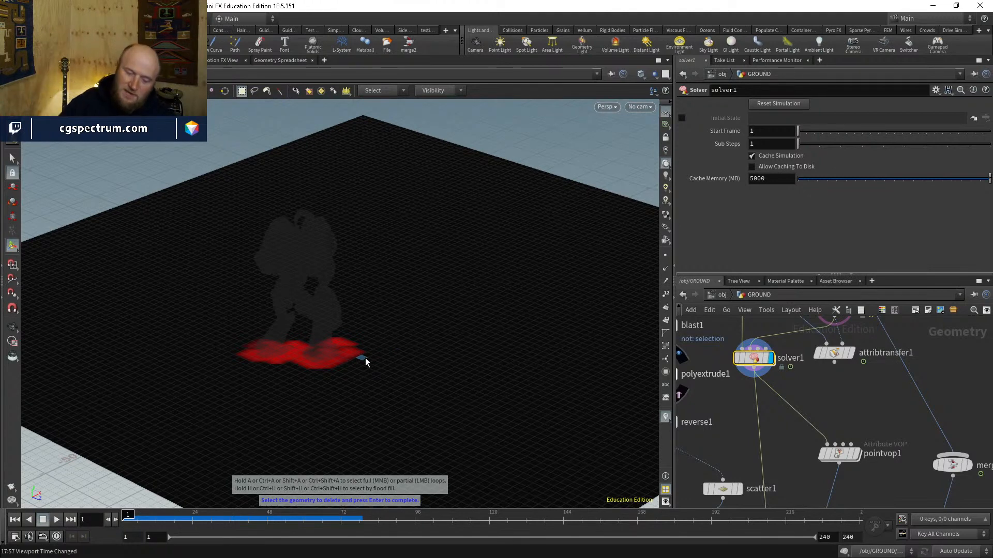
# Step: Inside the Solver, set the second Attribute Transfer's Distance Threshold to 0.1
pyautogui.doubleClick(752, 350)
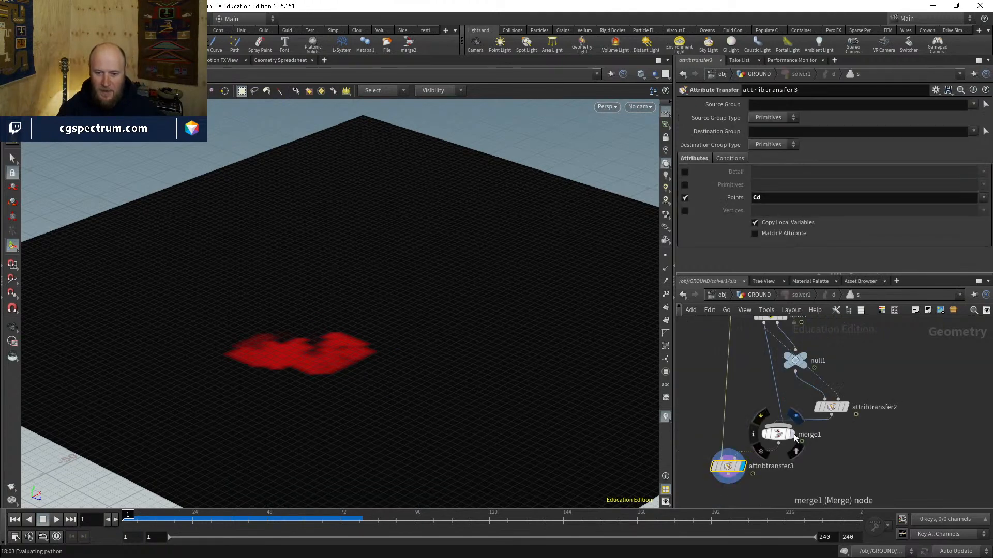
pyautogui.click(835, 407)
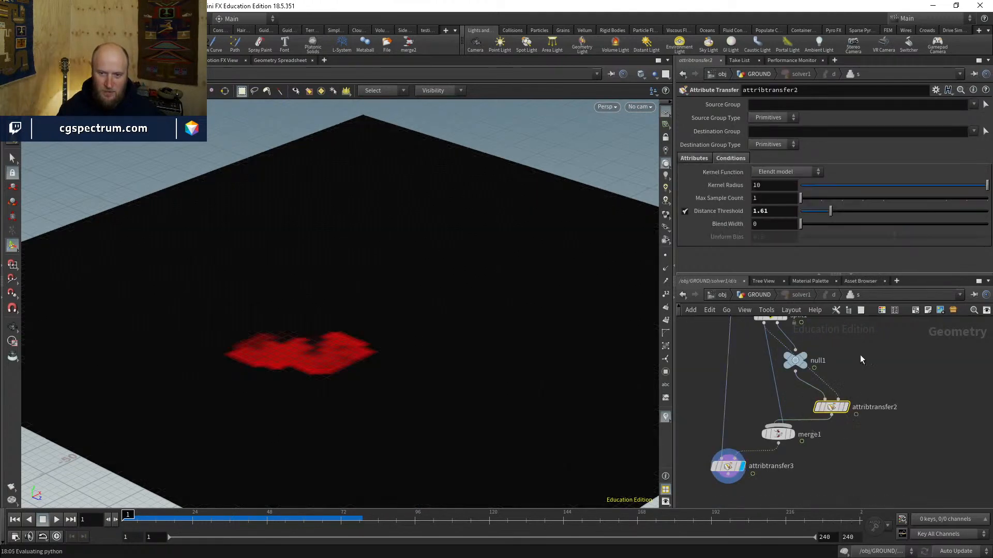
pyautogui.click(783, 213)
pyautogui.write('.1')
pyautogui.press('Return')
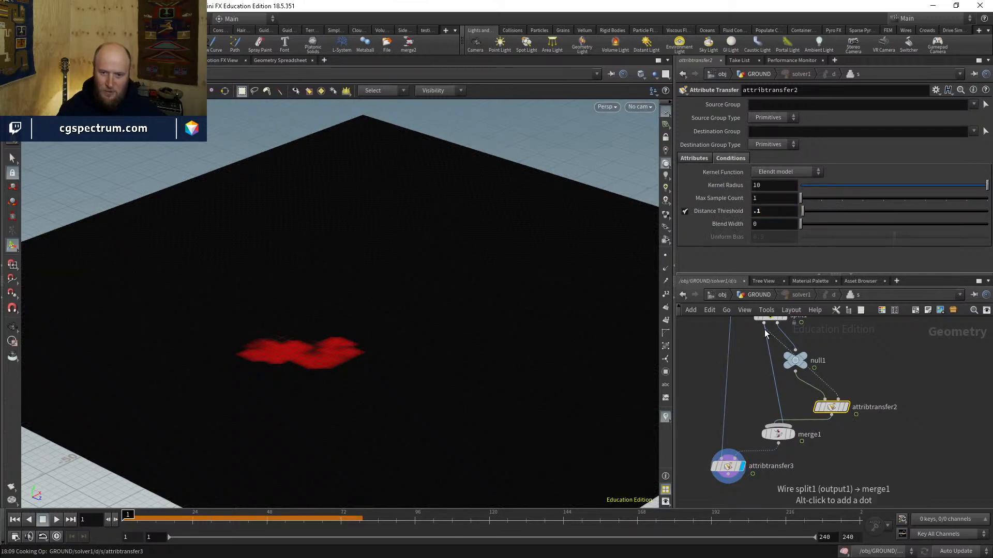
# Step: Play the simulation at the GROUND level to examine the footprint trail, and rewind to frame 1
pyautogui.click(759, 296)
pyautogui.press('Up')
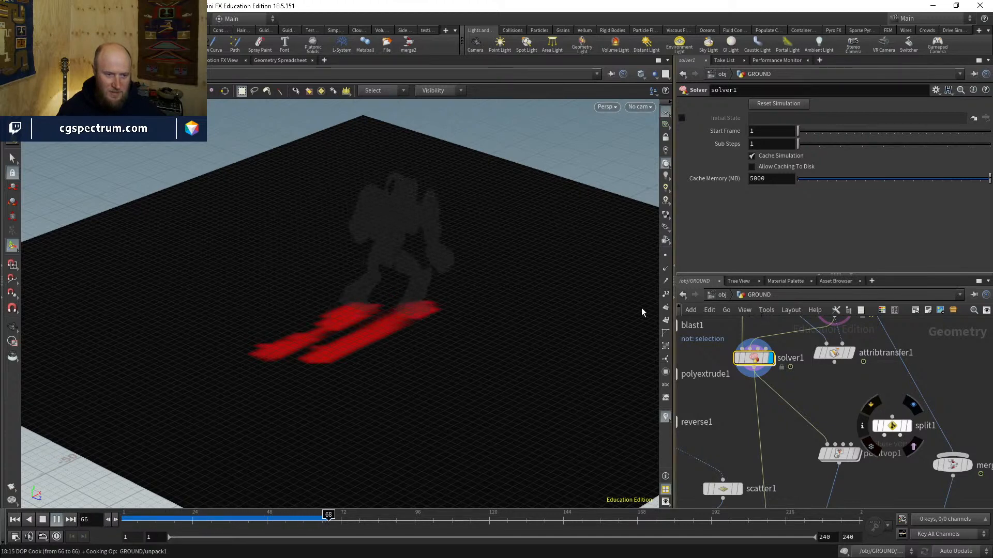
pyautogui.press('Delete')
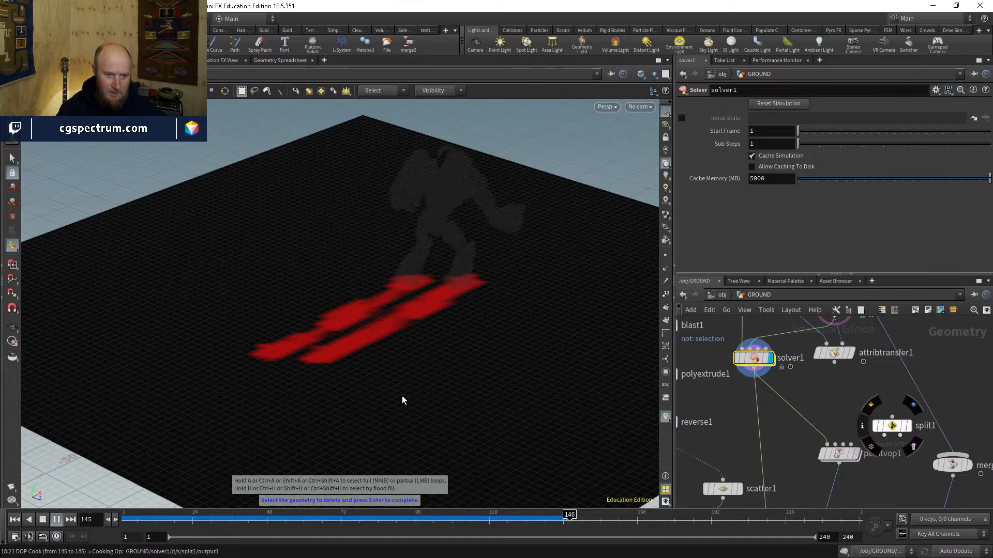
pyautogui.click(15, 519)
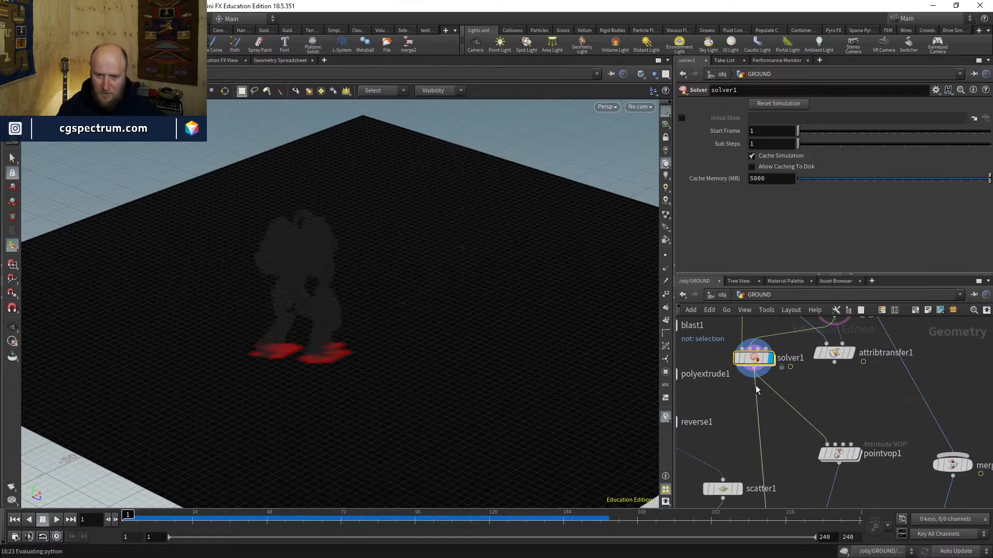
# Step: Set the second Attribute Transfer's Distance Threshold to 0.2 and check the footprint spread by playing the timeline at the GROUND level
pyautogui.doubleClick(755, 359)
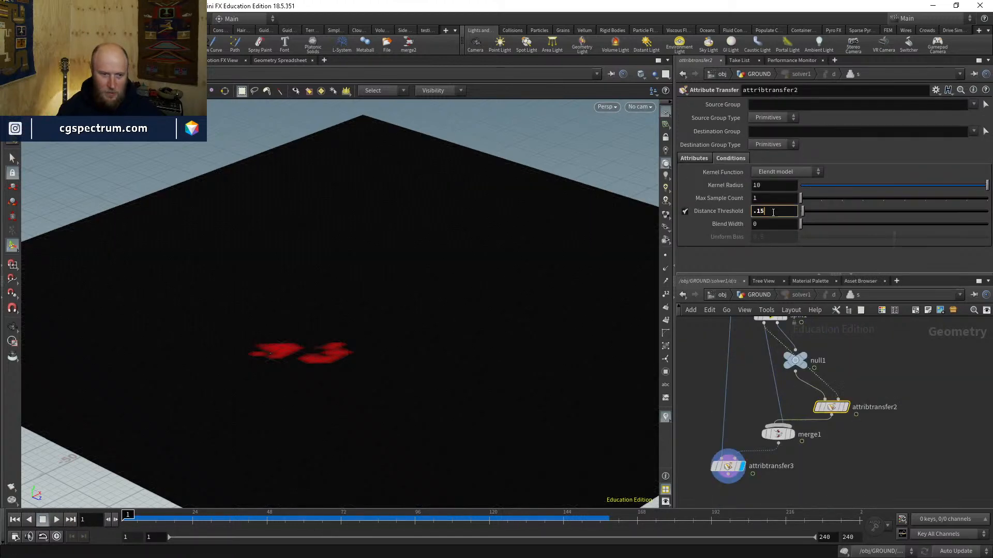
pyautogui.press('Return')
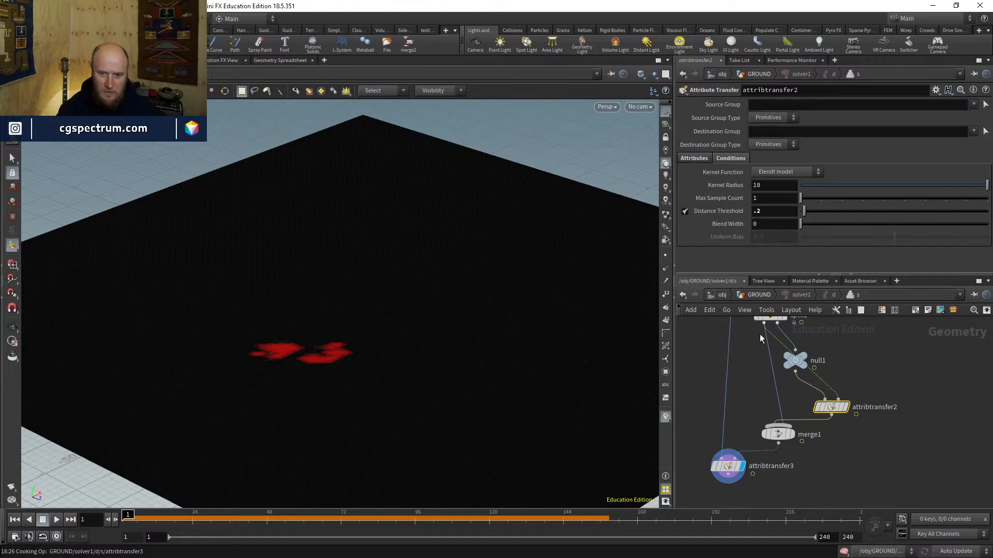
pyautogui.press('u')
pyautogui.press('Up')
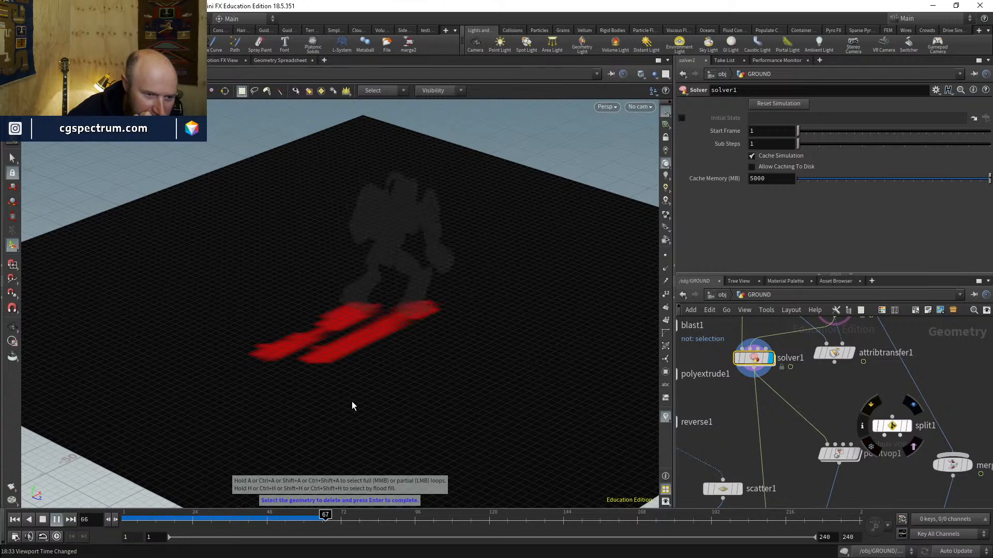
pyautogui.moveTo(315, 520); pyautogui.dragTo(123, 519)
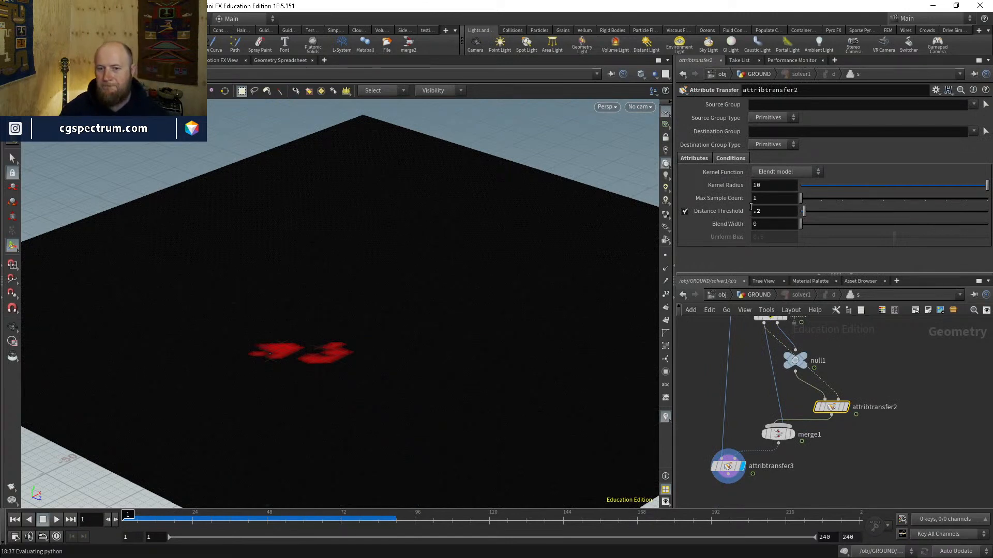
# Step: Set the second Attribute Transfer's Distance Threshold to 1 and replay the simulation at the GROUND level
pyautogui.press('Return')
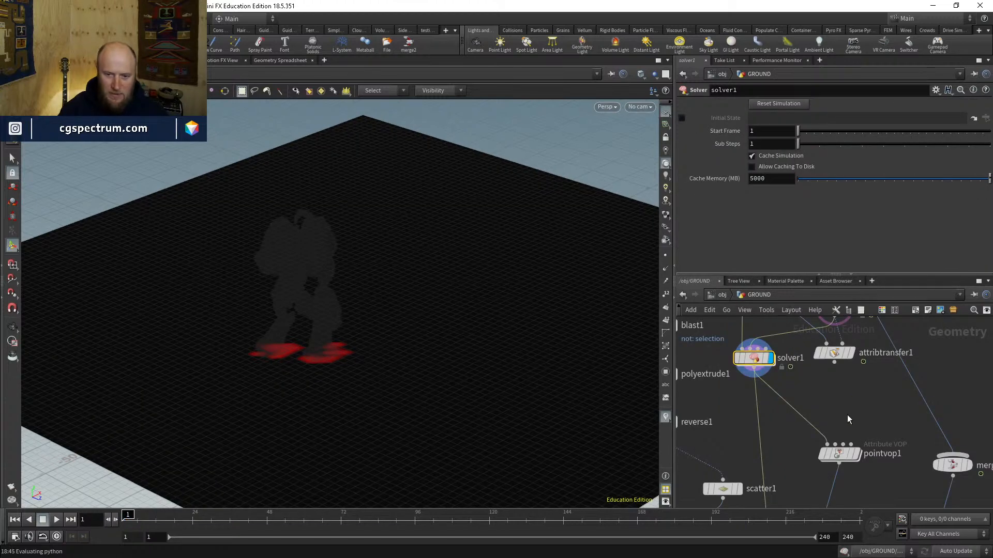
pyautogui.press('Up')
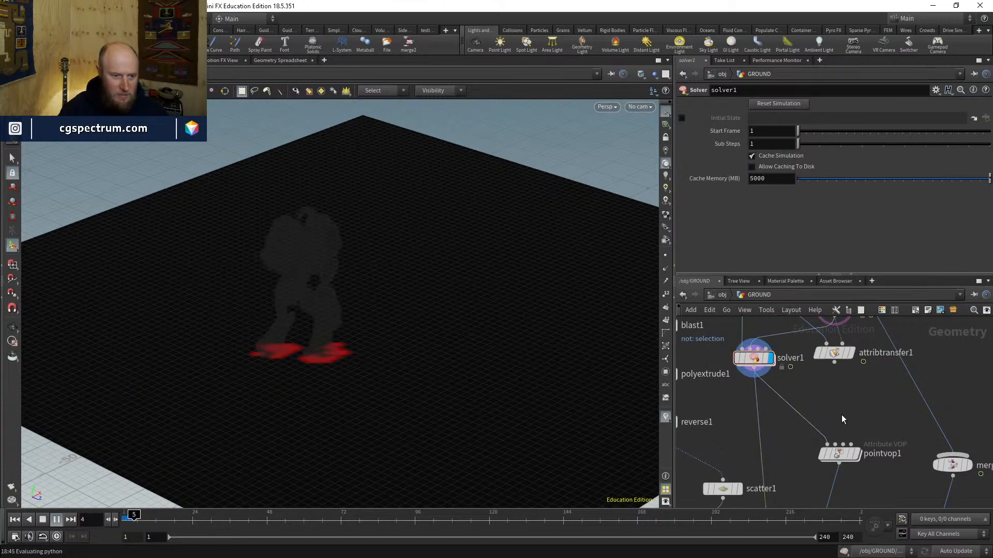
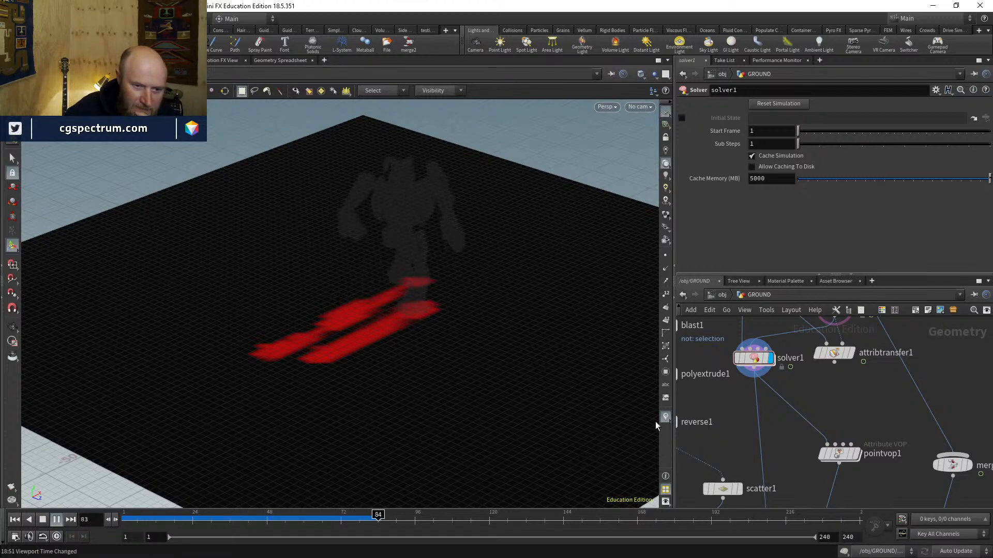
pyautogui.click(376, 520)
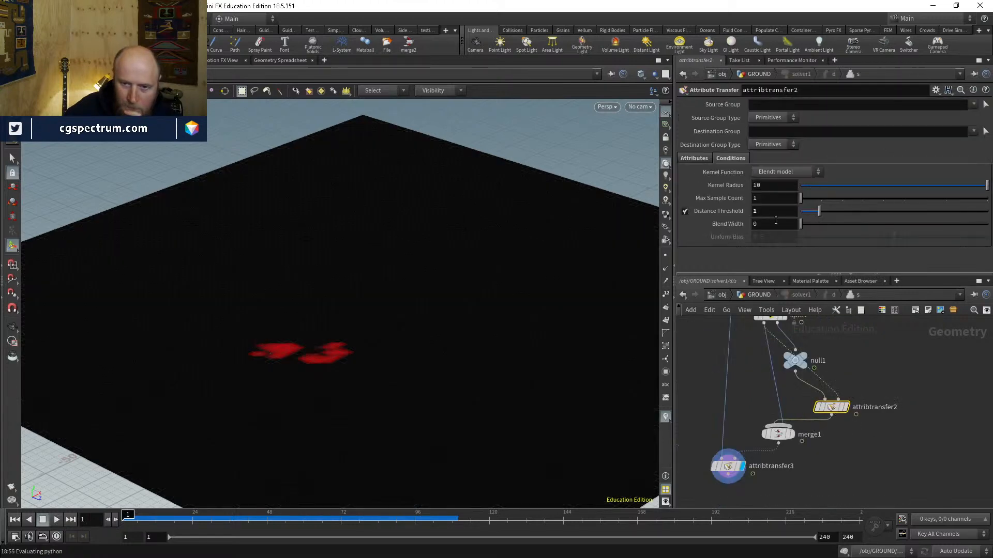
# Step: Try Distance Threshold values of 2, 1.5, 1.1 and 1 on the second Attribute Transfer inside the Solver
pyautogui.write('2')
pyautogui.press('Return')
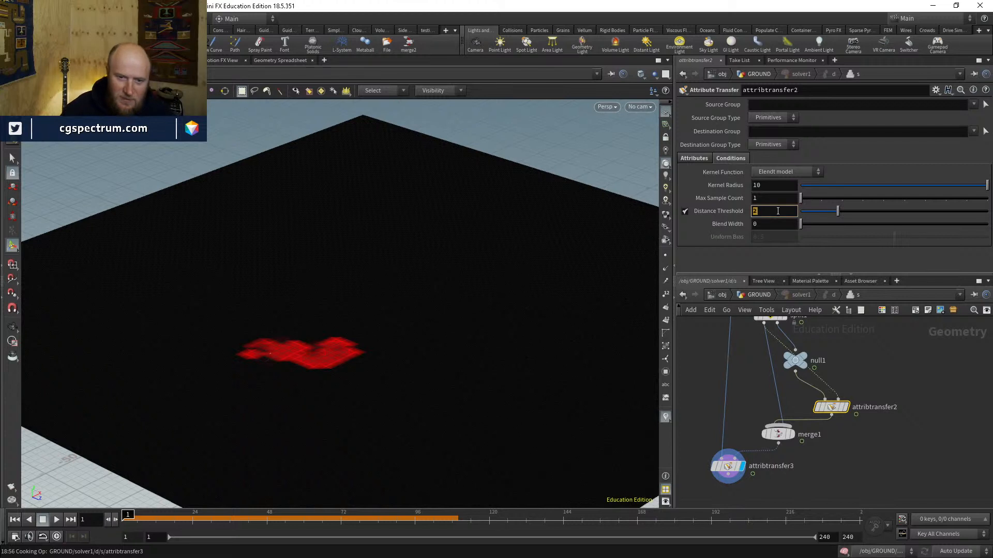
pyautogui.write('1')
pyautogui.press('Return')
pyautogui.write('.5')
pyautogui.press('Return')
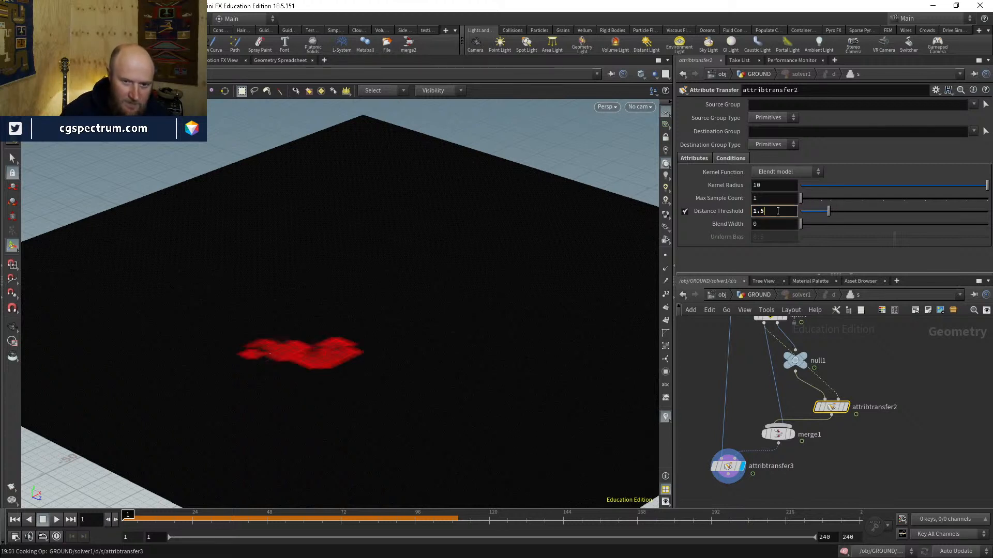
pyautogui.write('1')
pyautogui.press('Return')
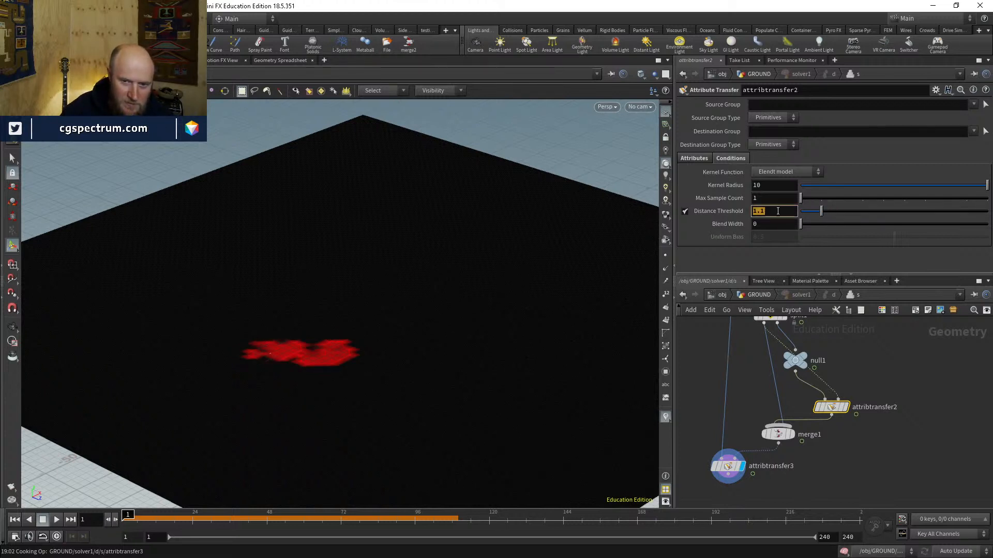
pyautogui.write('1')
pyautogui.press('Return')
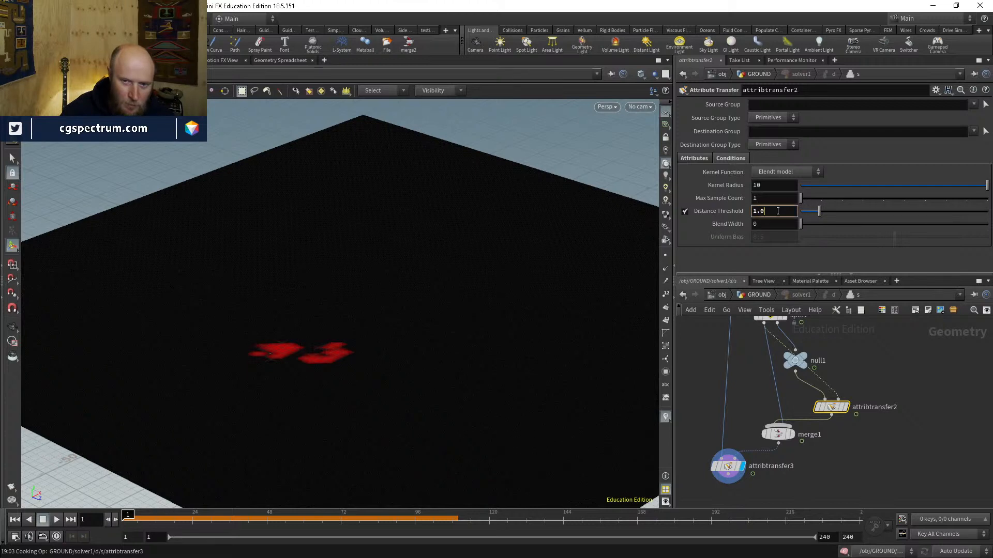
# Step: Set the second Attribute Transfer's Distance Threshold to 1.05, play the simulation at the GROUND level, and rewind to frame 1
pyautogui.write('.05')
pyautogui.press('Return')
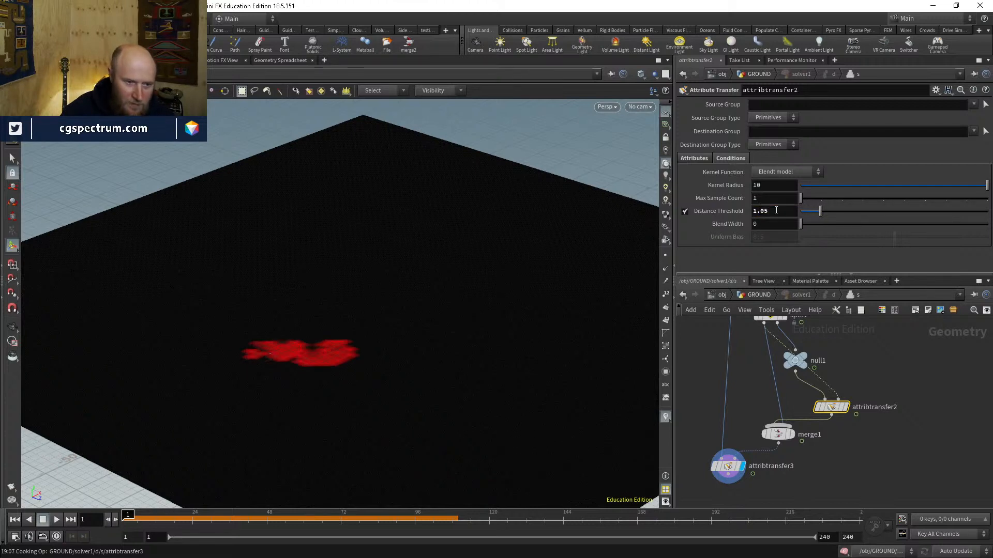
pyautogui.click(757, 295)
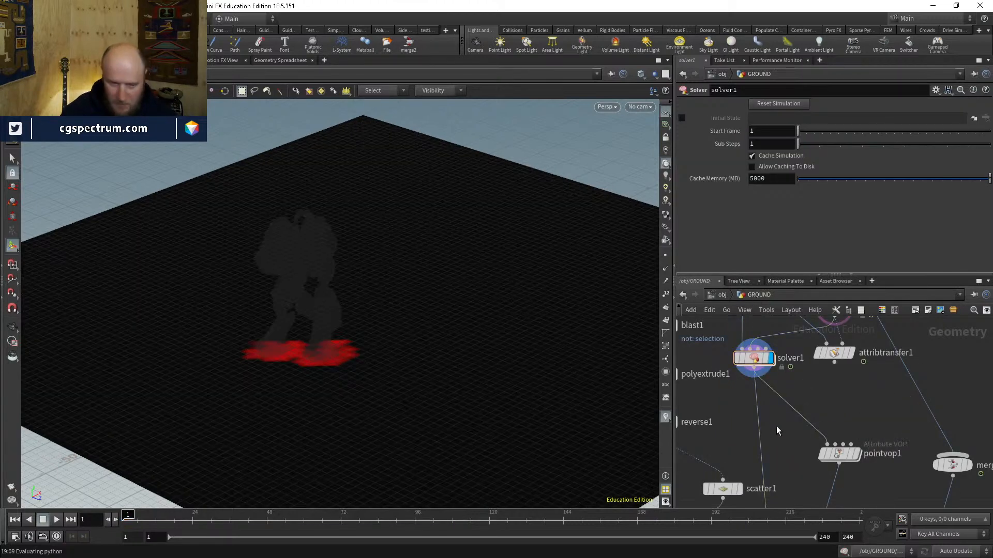
pyautogui.press('Up')
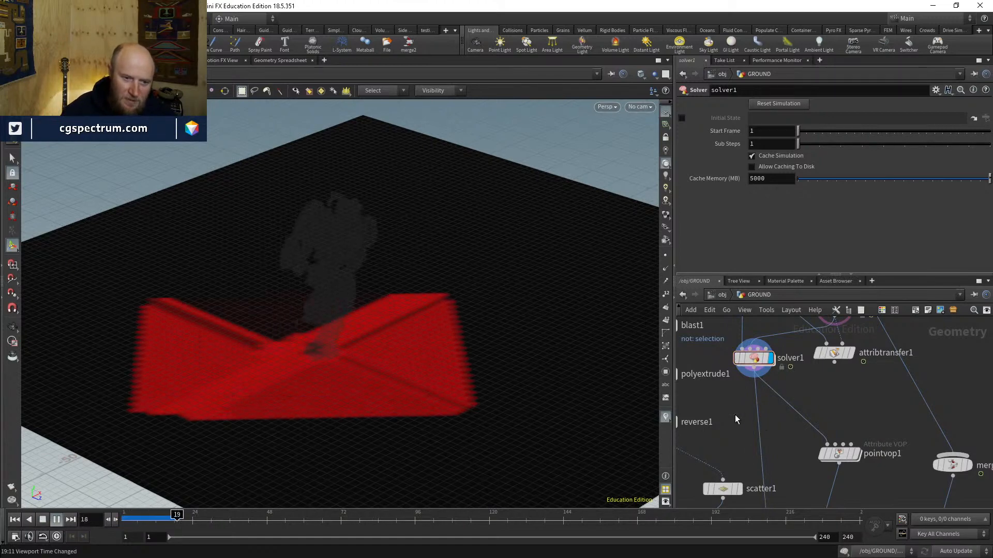
pyautogui.moveTo(229, 519); pyautogui.dragTo(124, 519)
# Step: Set the second Attribute Transfer's Distance Threshold back to 1, replay the footprint trail at the GROUND level, and rewind to frame 1
pyautogui.doubleClick(755, 359)
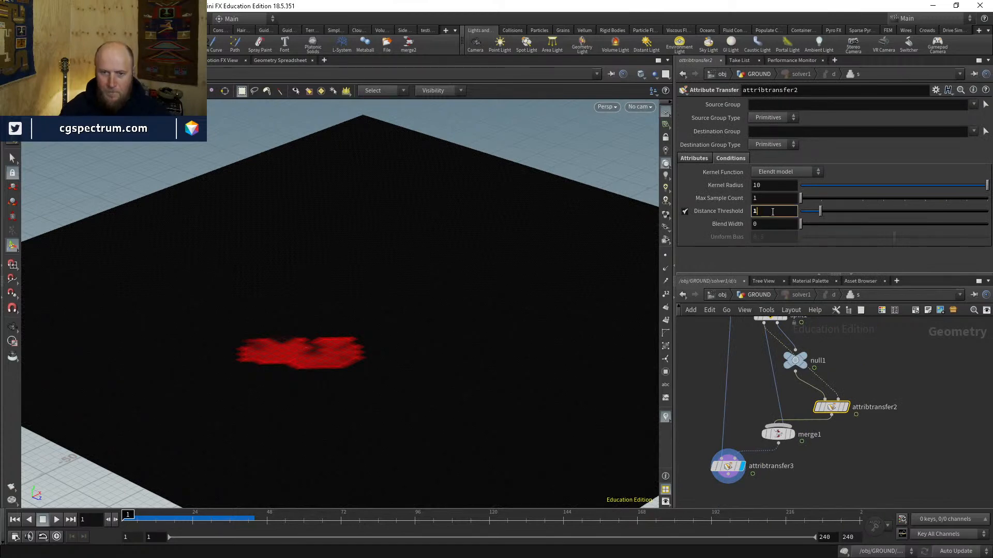
pyautogui.click(755, 294)
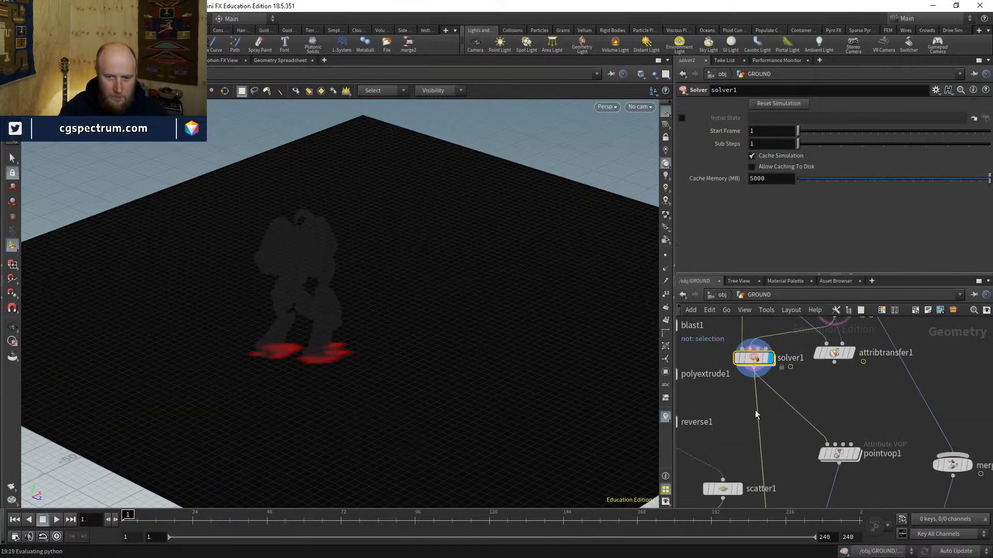
pyautogui.press('Up')
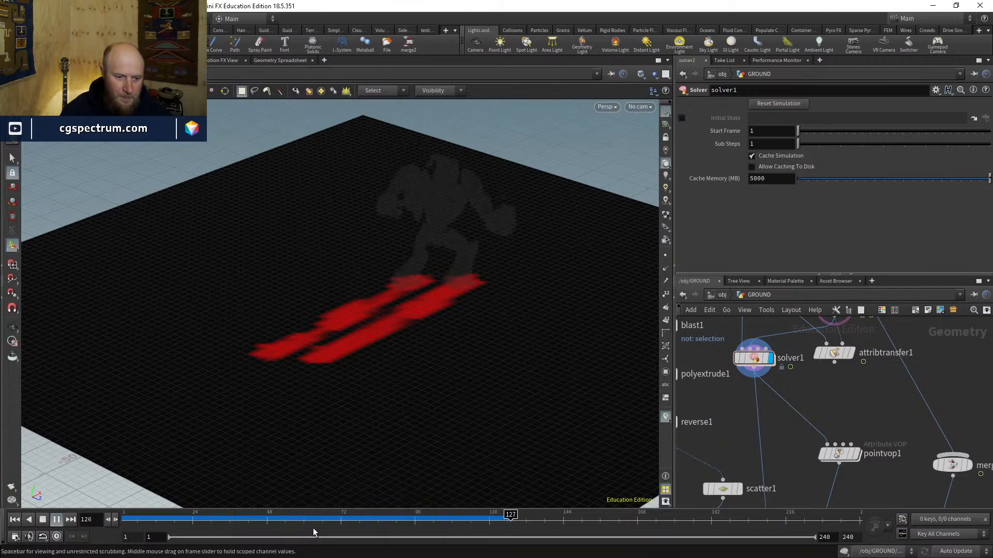
pyautogui.moveTo(312, 520); pyautogui.dragTo(21, 434)
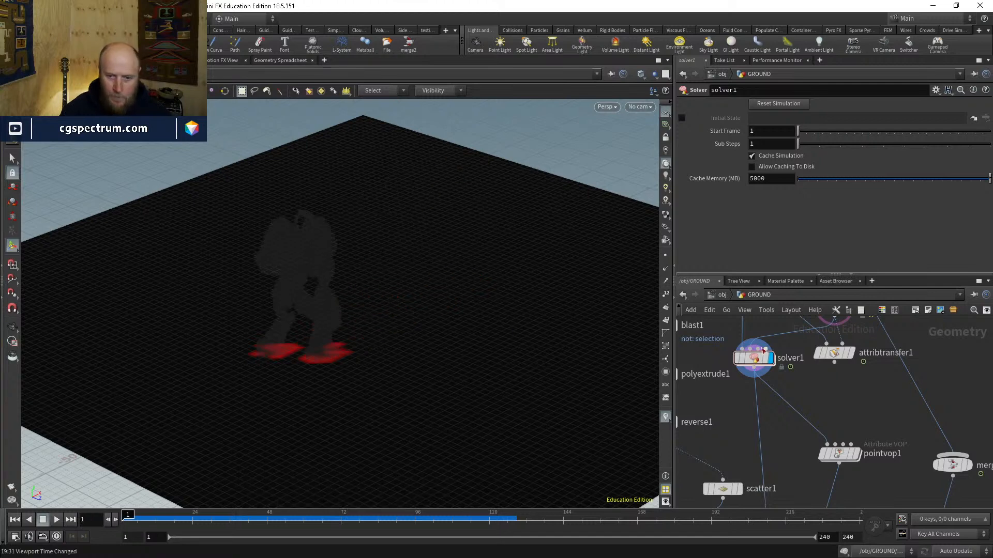
# Step: Display the Point Deform result, switch the display to the Unpack below it, and scrub to frame 62
pyautogui.moveTo(758, 422); pyautogui.dragTo(771, 478, button='middle')
pyautogui.moveTo(819, 435); pyautogui.dragTo(797, 387, button='middle')
pyautogui.moveTo(813, 502); pyautogui.dragTo(804, 315, button='middle')
pyautogui.click(781, 418)
pyautogui.click(761, 417)
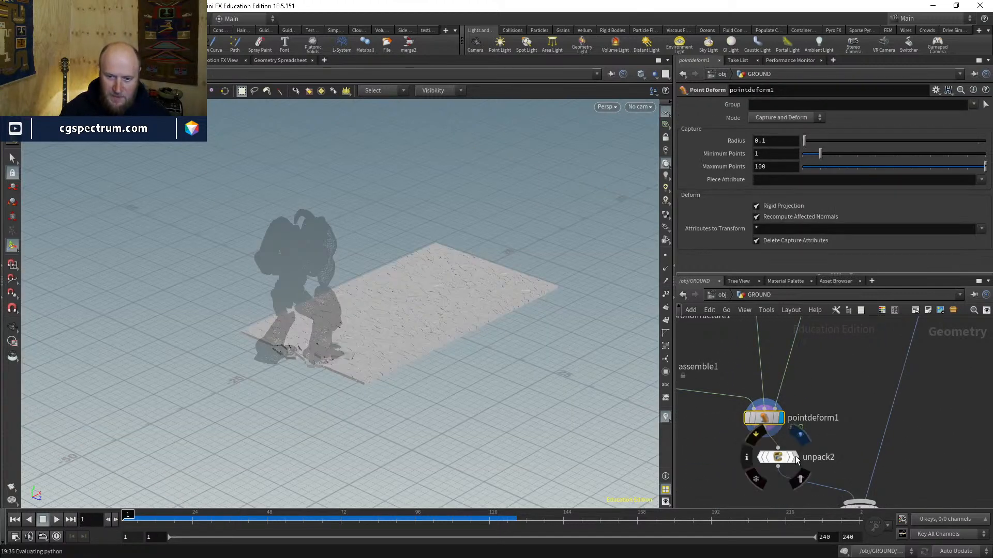
pyautogui.click(795, 457)
pyautogui.click(777, 457)
pyautogui.moveTo(178, 517); pyautogui.dragTo(310, 517)
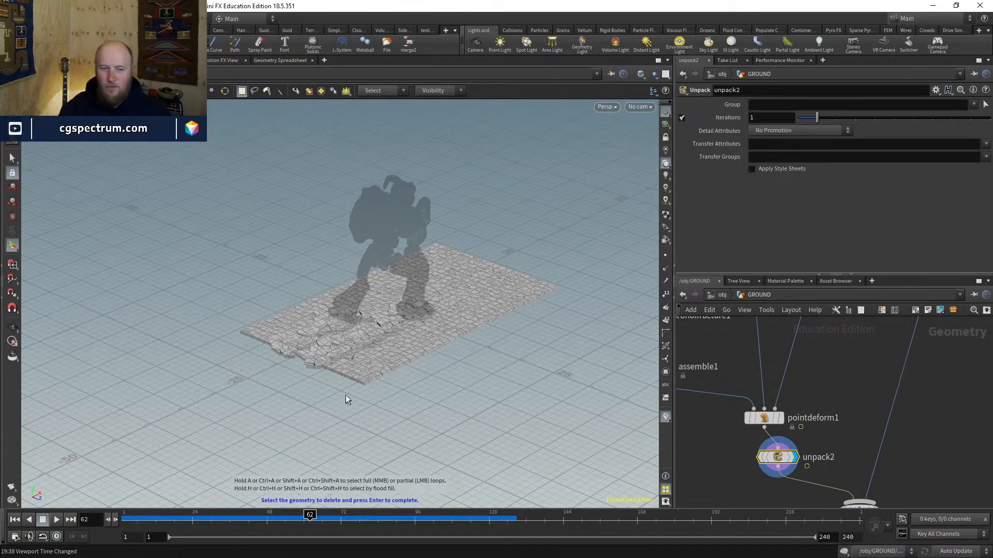
# Step: Examine the displaced ground pieces around the Crag's feet up close, toggling between wireframe and shaded display
pyautogui.press('Escape')
pyautogui.moveTo(421, 343); pyautogui.dragTo(432, 290)
pyautogui.moveTo(432, 290); pyautogui.dragTo(343, 421, button='right')
pyautogui.press('w')
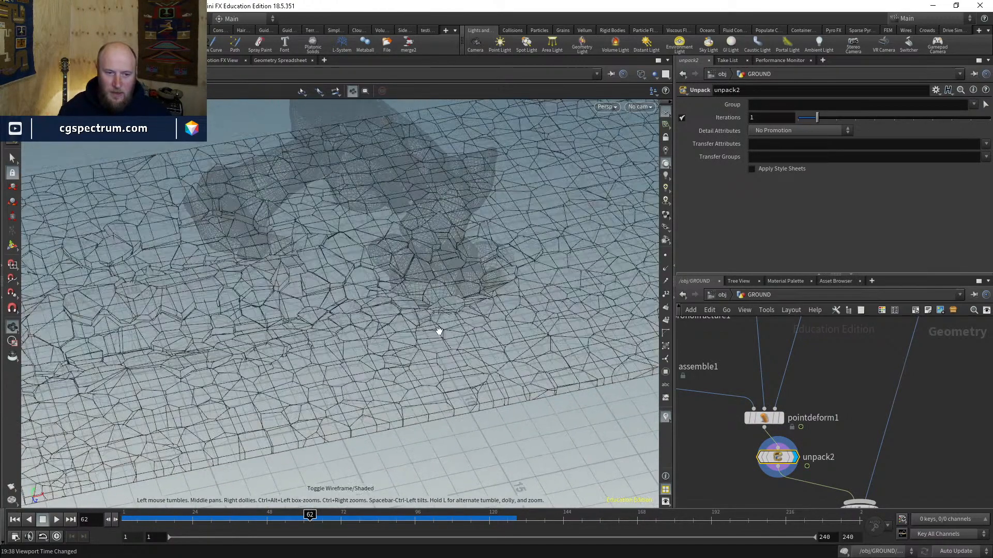
pyautogui.press('w')
pyautogui.moveTo(438, 331)
pyautogui.mouseDown(button='right')
pyautogui.moveTo(476, 312)
pyautogui.moveTo(538, 305)
pyautogui.moveTo(497, 301)
pyautogui.mouseUp(button='right')
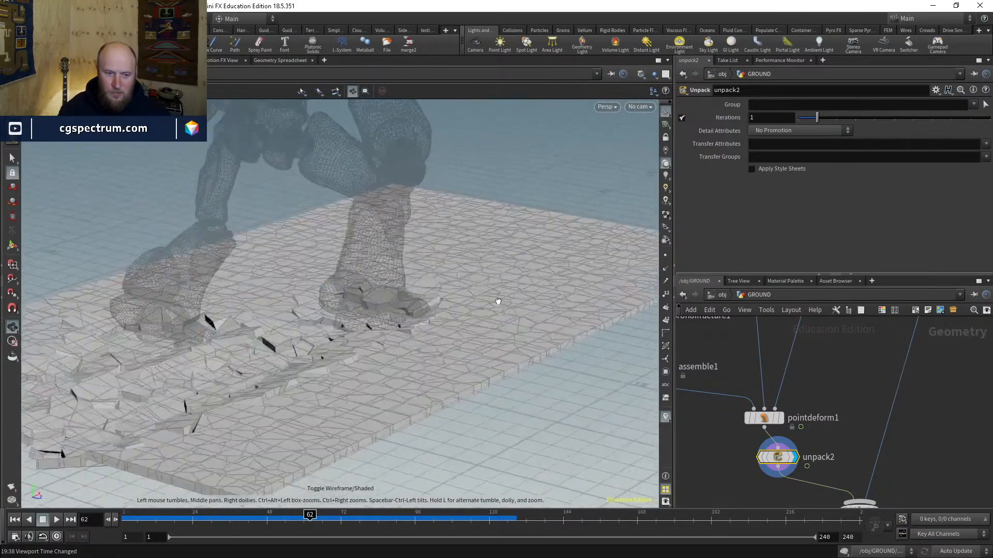
pyautogui.moveTo(498, 301); pyautogui.dragTo(318, 256)
# Step: Inside the Solver, delete all nodes below the first Attribute Transfer, and return to the GROUND level at frame 1
pyautogui.moveTo(842, 376); pyautogui.dragTo(832, 502, button='middle')
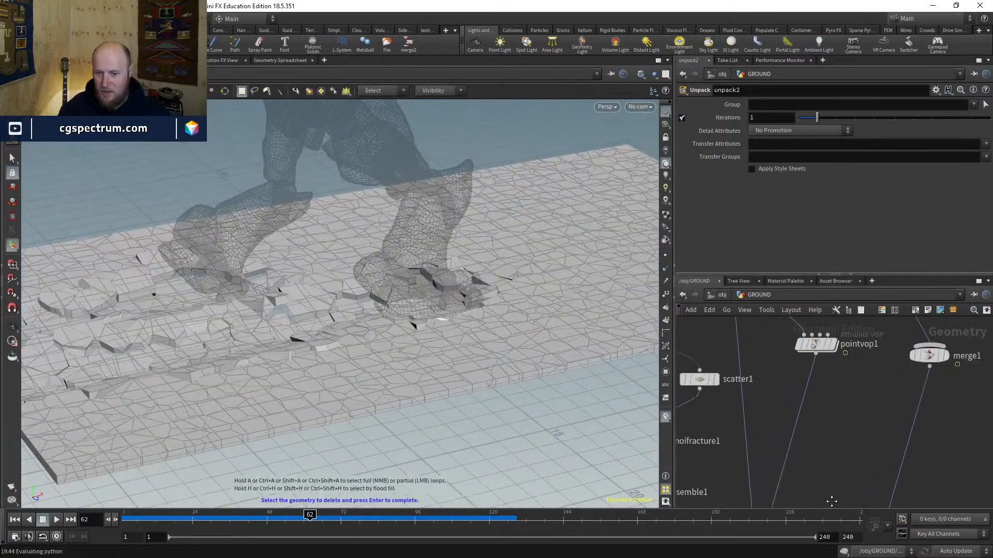
pyautogui.moveTo(772, 330); pyautogui.dragTo(760, 491, button='middle')
pyautogui.click(727, 426)
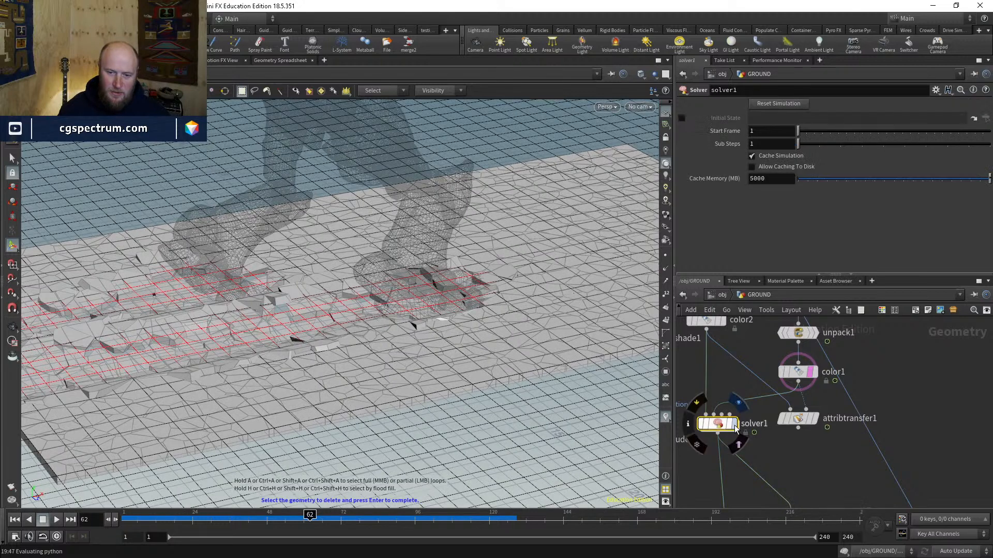
pyautogui.doubleClick(729, 427)
pyautogui.scroll(-3, 768, 503)
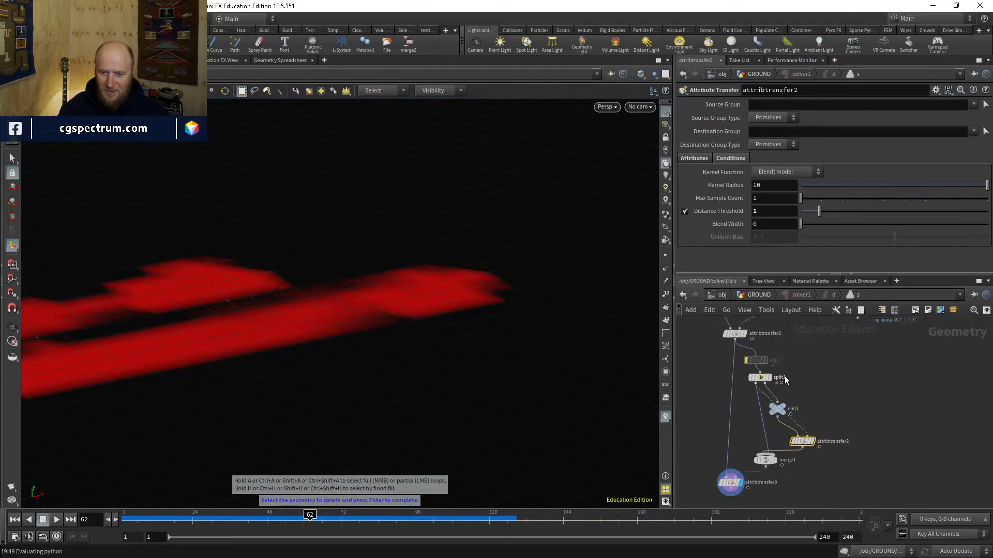
pyautogui.scroll(-2, 784, 380)
pyautogui.moveTo(825, 475); pyautogui.dragTo(701, 361)
pyautogui.press('Delete')
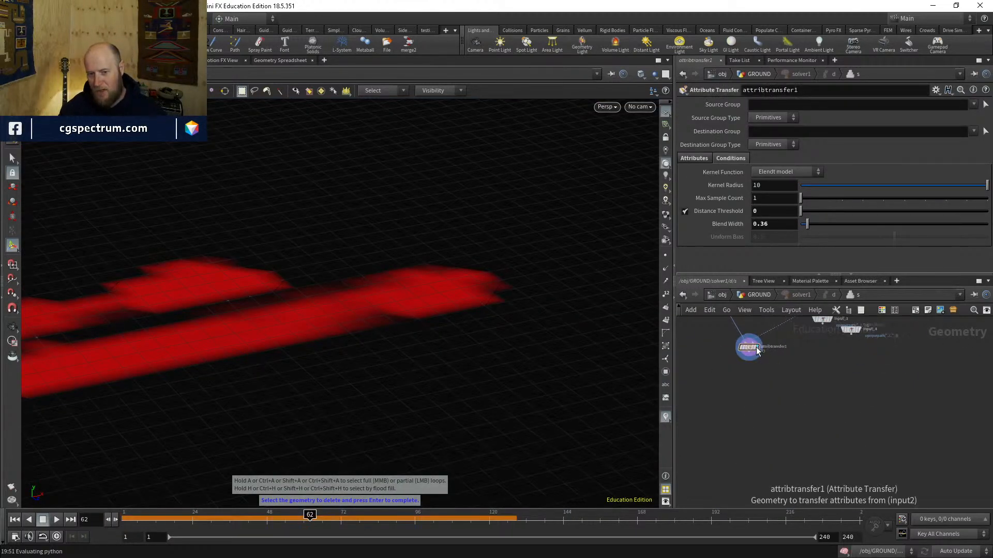
pyautogui.press('h')
pyautogui.click(761, 297)
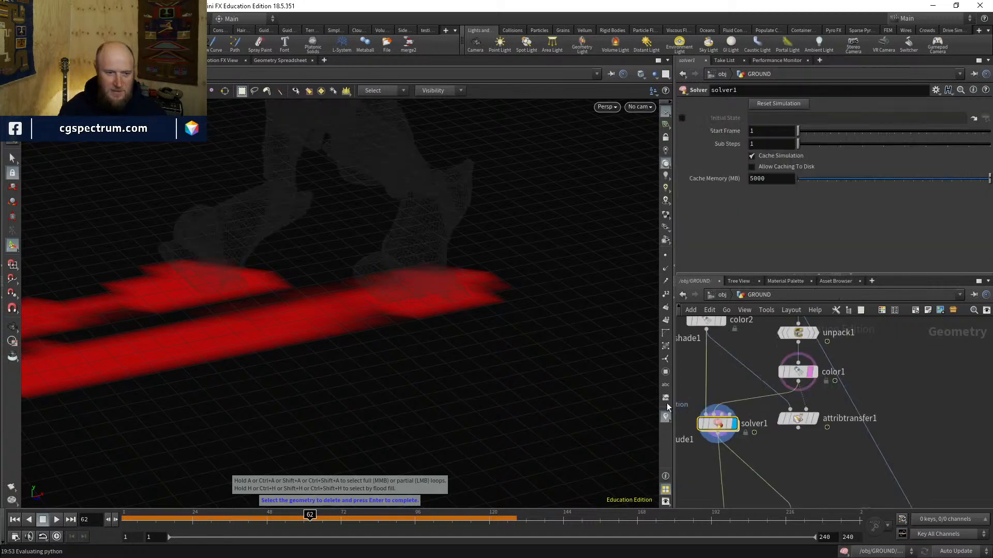
pyautogui.hotkey('ctrl', 'Up')
# Step: Show the solved ground grid in wireframe from the Top view
pyautogui.moveTo(819, 464); pyautogui.dragTo(735, 446, button='middle')
pyautogui.keyDown('alt'); pyautogui.moveTo(446, 346); pyautogui.dragTo(331, 341); pyautogui.keyUp('alt')
pyautogui.keyDown('alt'); pyautogui.moveTo(331, 341); pyautogui.dragTo(261, 420, button='right'); pyautogui.keyUp('alt')
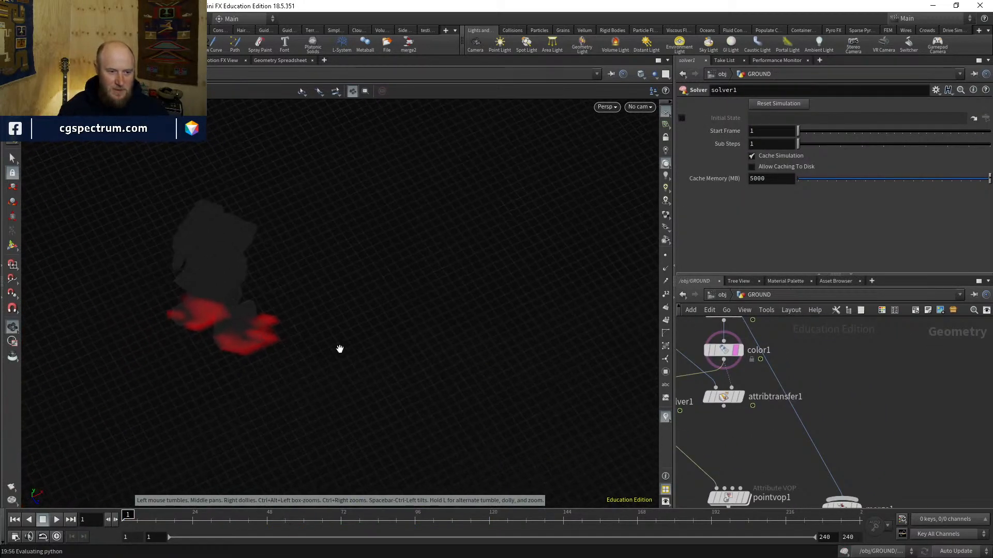
pyautogui.moveTo(339, 348); pyautogui.dragTo(350, 332)
pyautogui.moveTo(350, 332); pyautogui.dragTo(295, 408, button='right')
pyautogui.hotkey('space', '3')
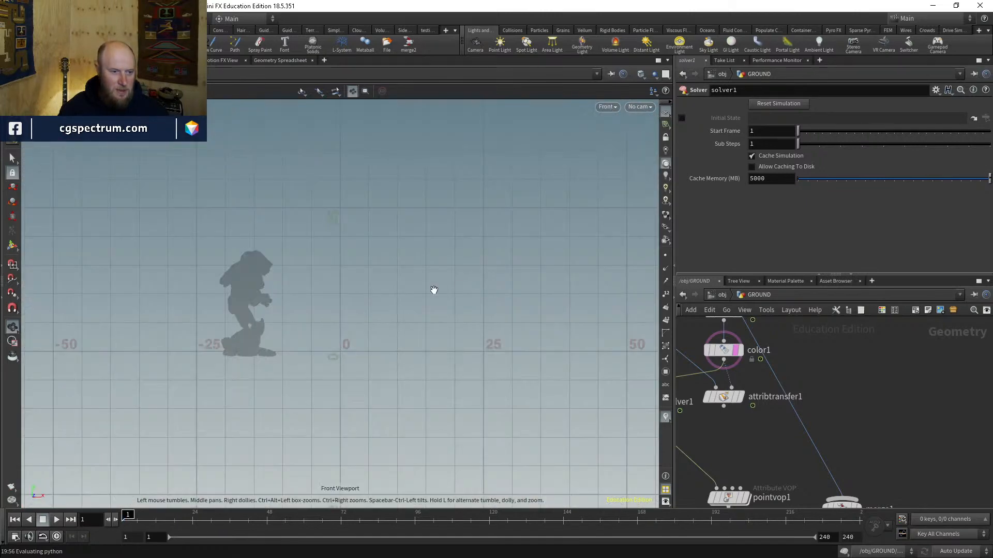
pyautogui.hotkey('space', '2')
pyautogui.press('w')
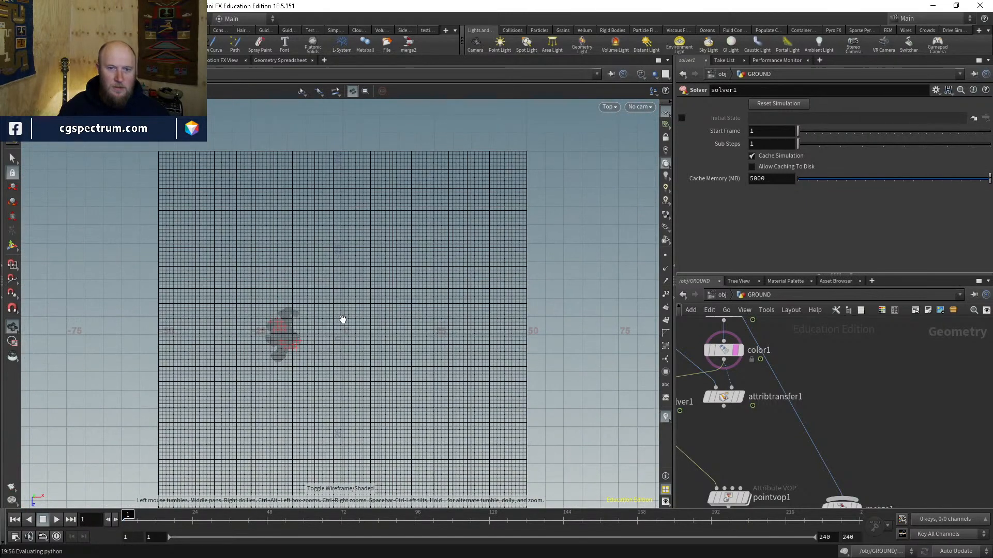
pyautogui.moveTo(342, 320); pyautogui.dragTo(344, 276, button='right')
# Step: Add a Curve node in an empty area of the GROUND network, beside the color and Attribute Transfer nodes
pyautogui.moveTo(878, 373); pyautogui.dragTo(836, 390, button='middle')
pyautogui.press('Tab')
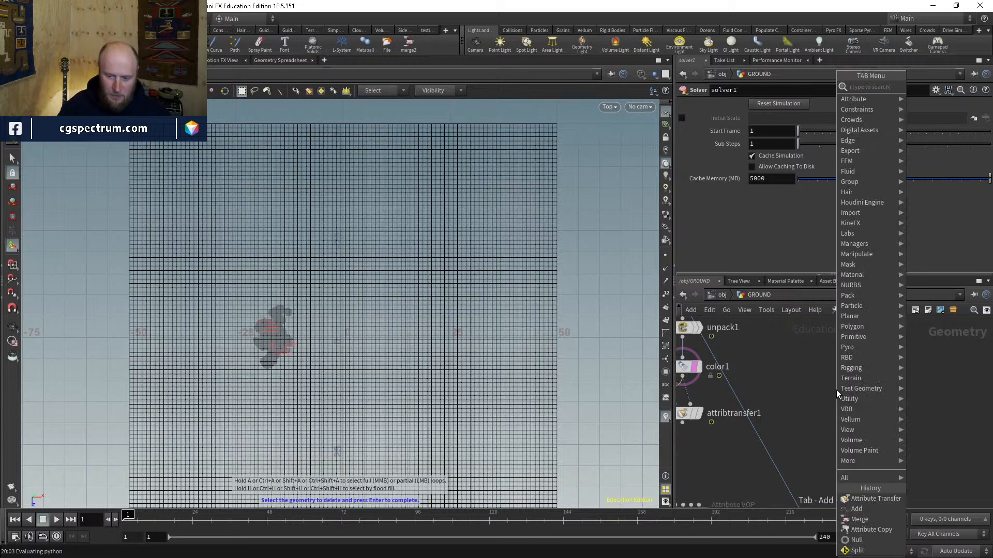
pyautogui.write('cur')
pyautogui.press('Return')
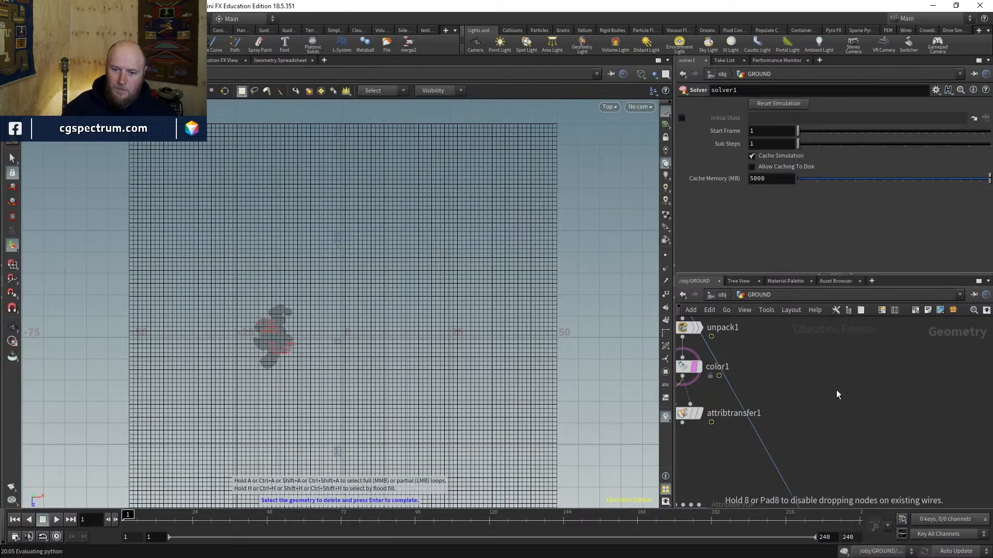
pyautogui.click(845, 383)
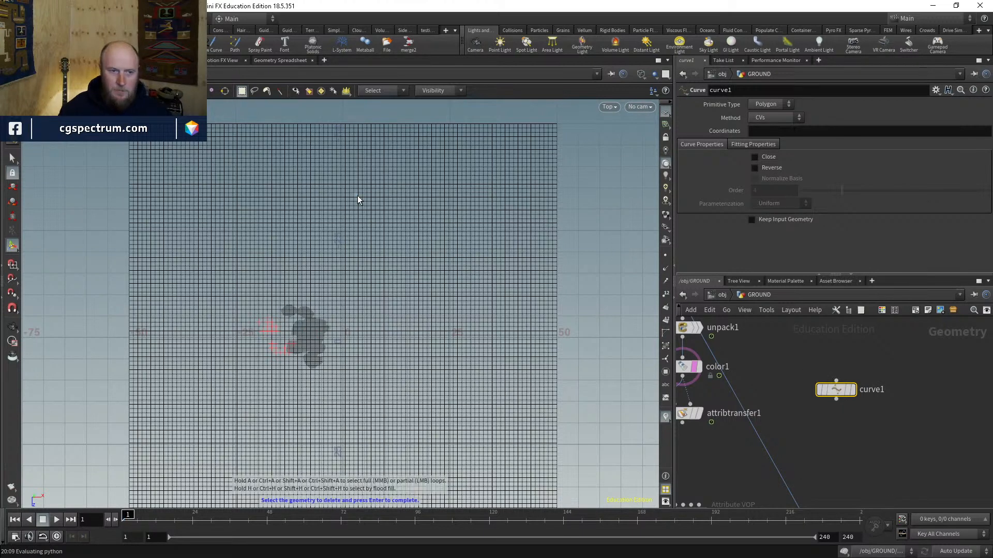
# Step: Draw a jagged polygon curve along Z through the middle of the ground grid, starting at about 5.3, 0, -52.6
pyautogui.click(386, 221)
pyautogui.moveTo(834, 389)
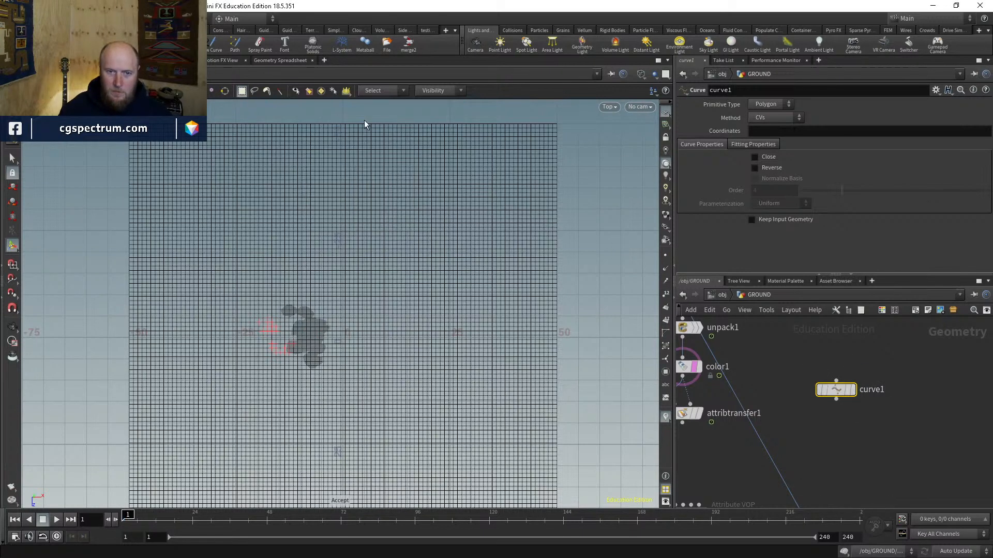
pyautogui.press('Return')
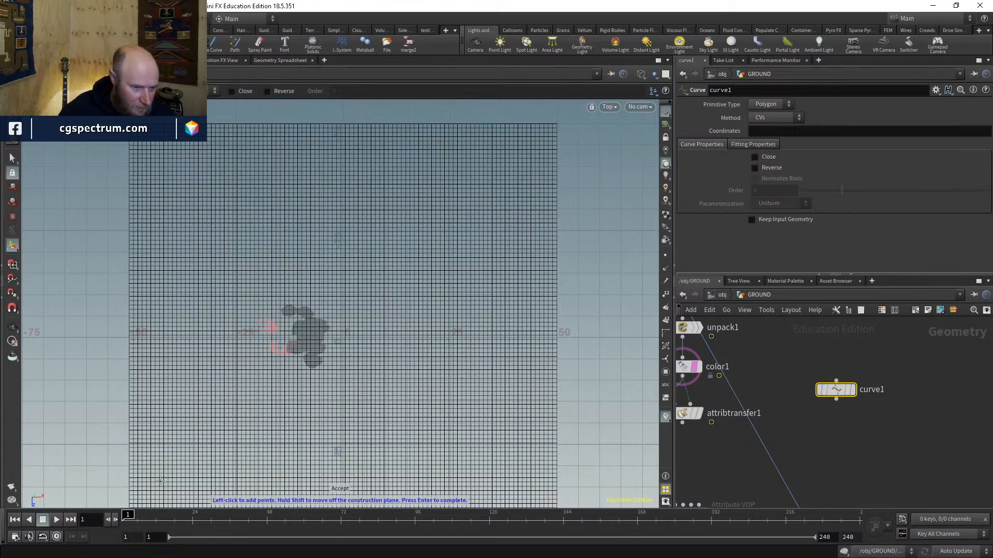
pyautogui.moveTo(131, 524); pyautogui.dragTo(185, 520)
pyautogui.hotkey('ctrl', 'Up')
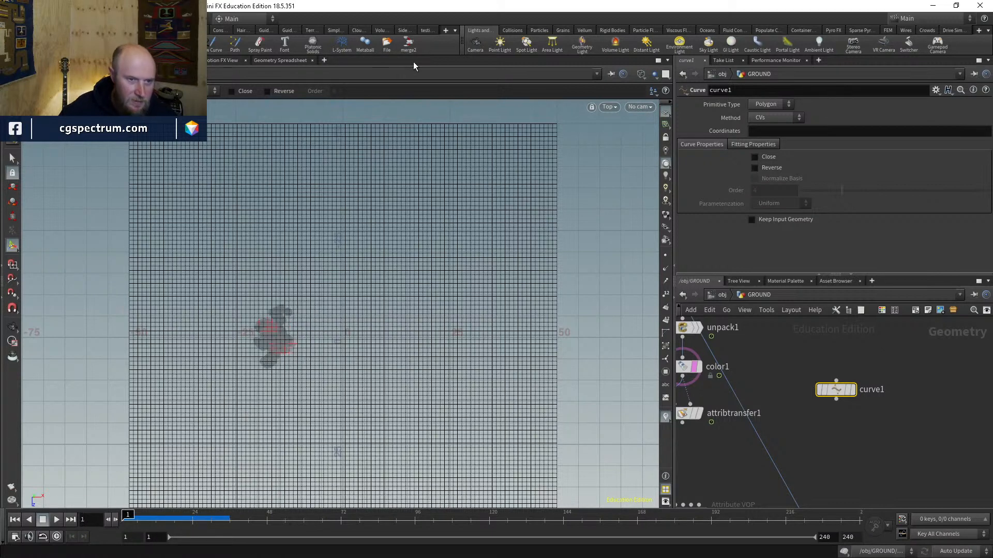
pyautogui.click(350, 154)
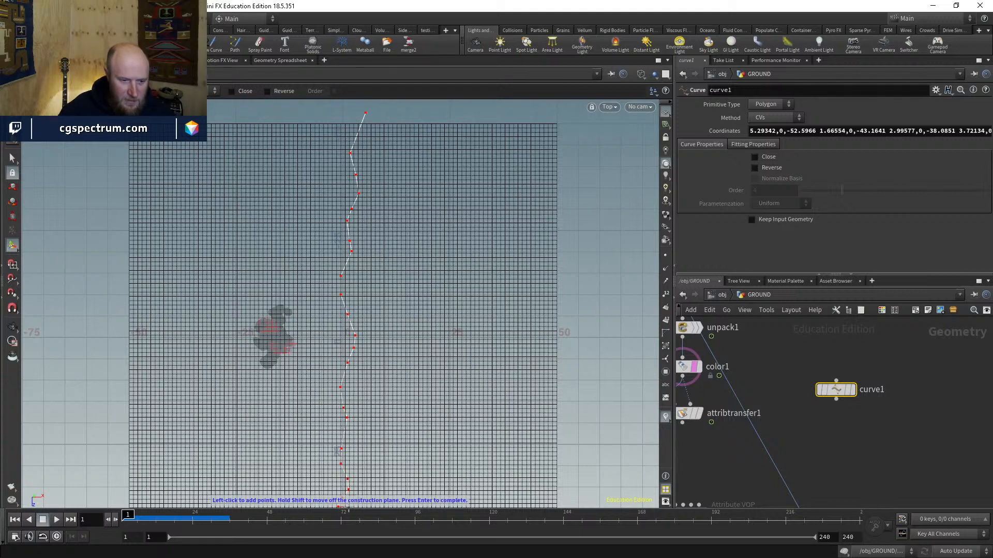
pyautogui.press('Return')
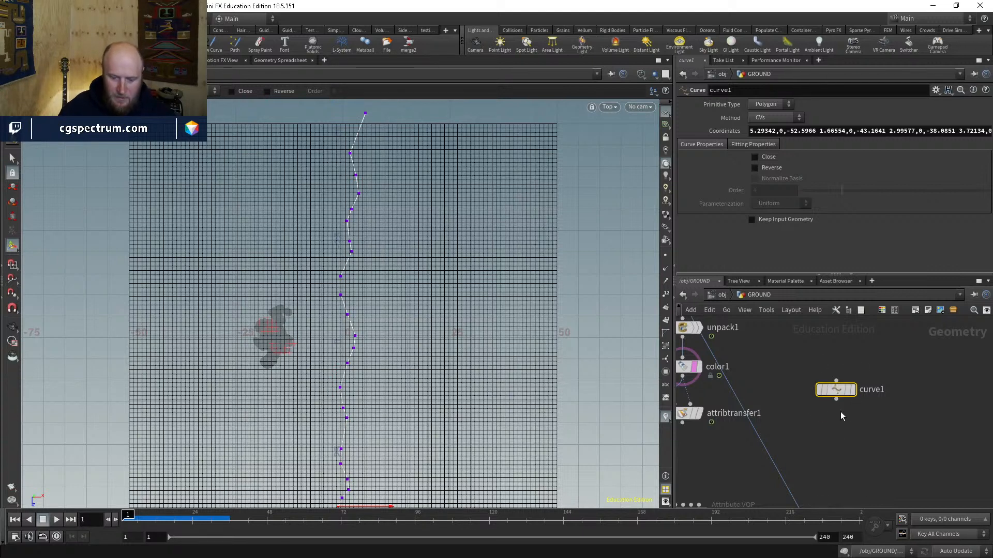
# Step: Add a Transform node fed by the curve, display it, and move the curve about 18.9 along Z
pyautogui.moveTo(857, 438); pyautogui.dragTo(811, 418, button='middle')
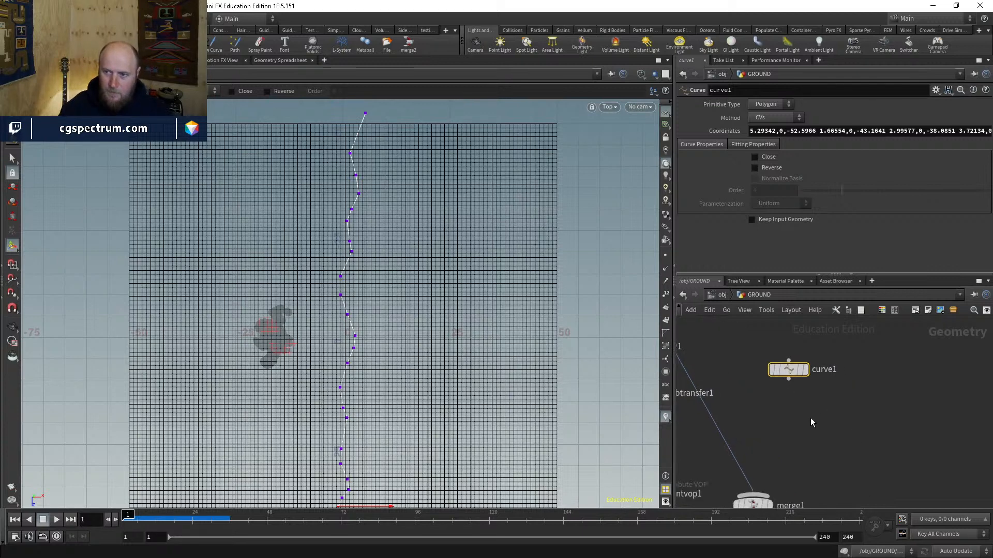
pyautogui.press('Tab')
pyautogui.write('tran')
pyautogui.press('Return')
pyautogui.click(793, 408)
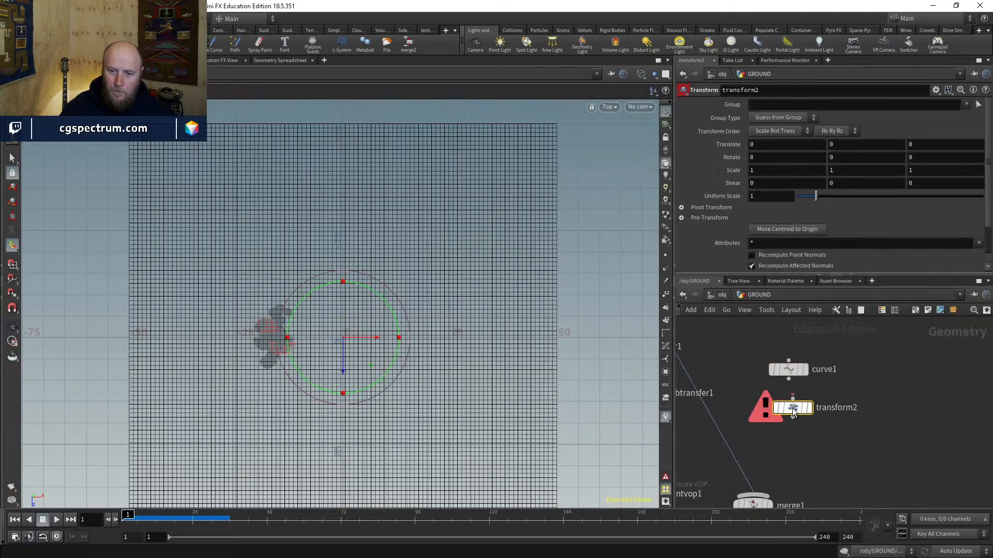
pyautogui.moveTo(793, 395); pyautogui.dragTo(789, 379)
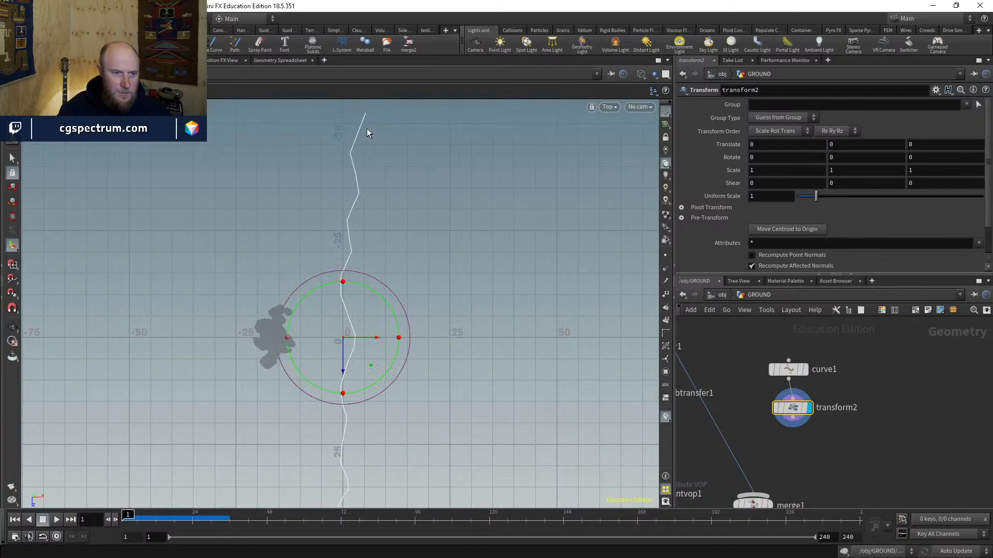
pyautogui.moveTo(345, 350); pyautogui.dragTo(342, 432)
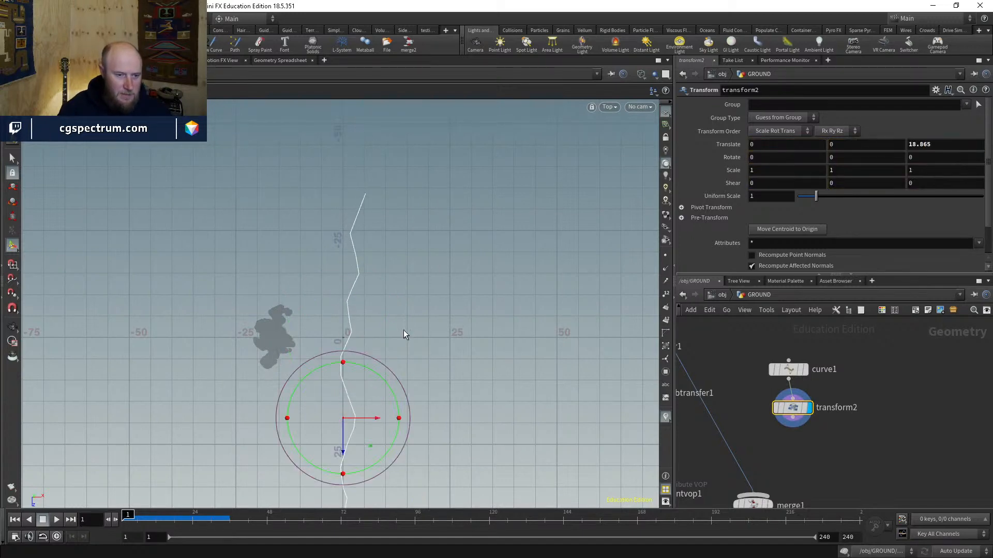
# Step: Scale the transformed curve uniformly to 0.25 and move it to about -0.97, 0, 12.2
pyautogui.keyDown('alt'); pyautogui.moveTo(412, 320); pyautogui.dragTo(439, 171, button='middle'); pyautogui.keyUp('alt')
pyautogui.moveTo(372, 298); pyautogui.dragTo(372, 253)
pyautogui.moveTo(816, 196); pyautogui.dragTo(798, 198)
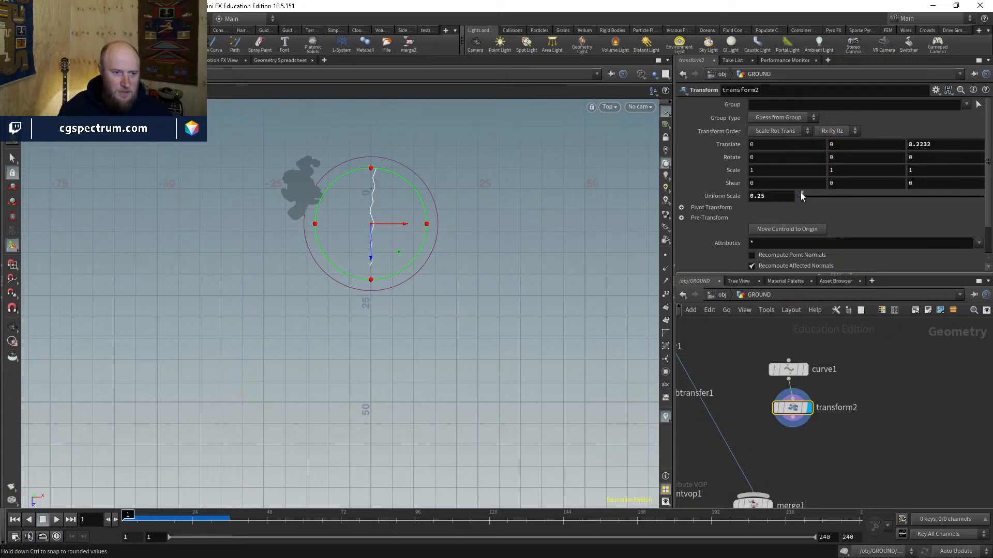
pyautogui.moveTo(372, 250)
pyautogui.mouseDown()
pyautogui.moveTo(371, 258)
pyautogui.moveTo(380, 235)
pyautogui.moveTo(367, 254)
pyautogui.mouseUp()
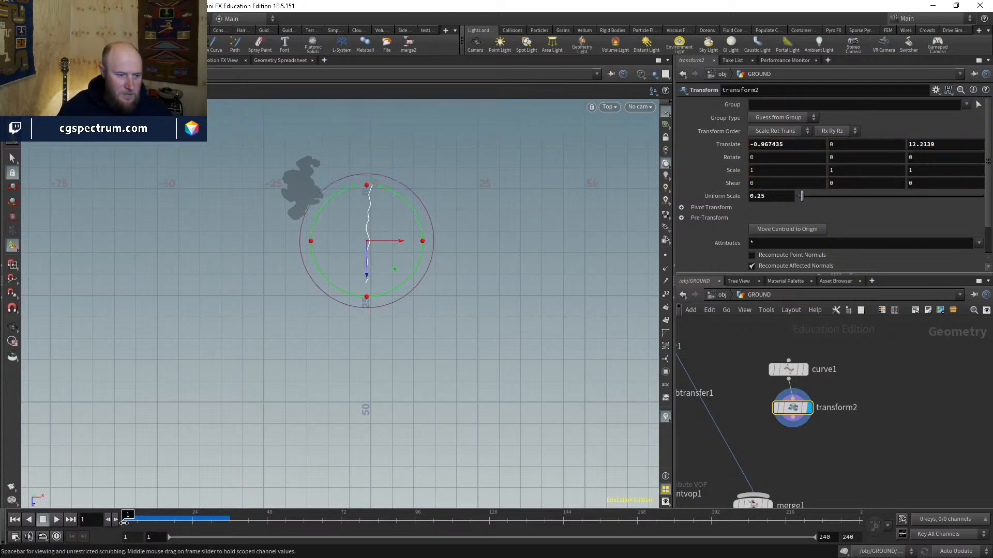
# Step: Play the walk to frame 51, then add a Carve node after the curve's Transform and display it
pyautogui.click(57, 519)
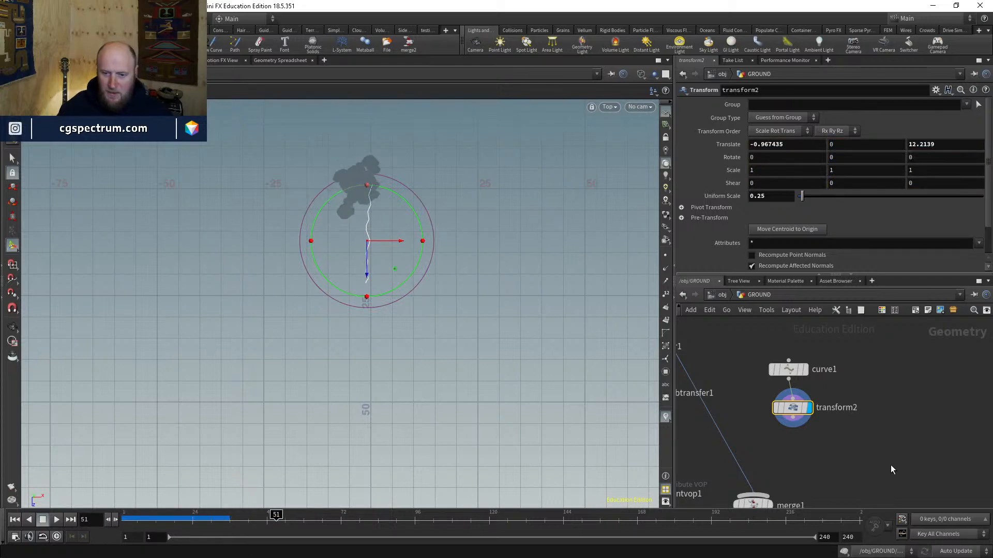
pyautogui.press('Tab')
pyautogui.write('carv')
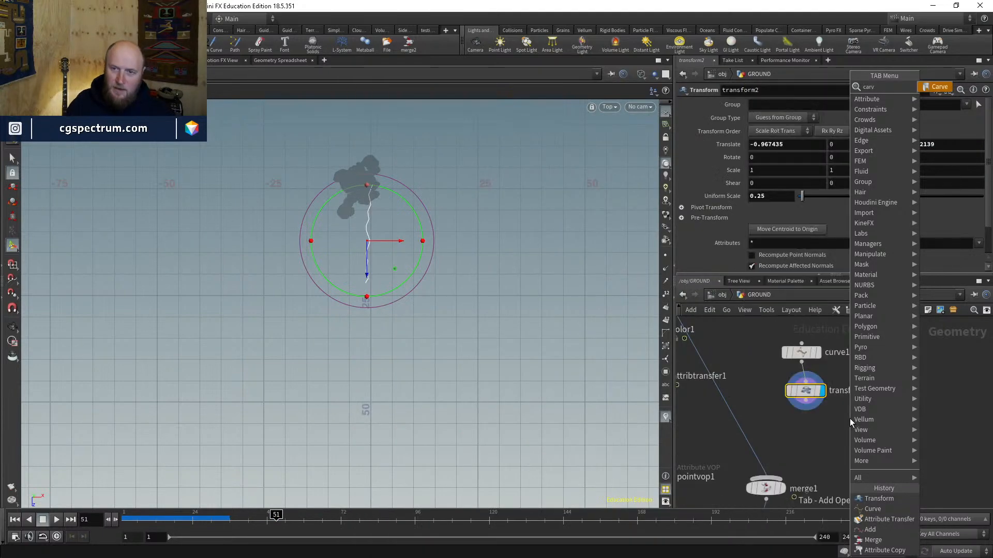
pyautogui.press('Return')
pyautogui.click(832, 426)
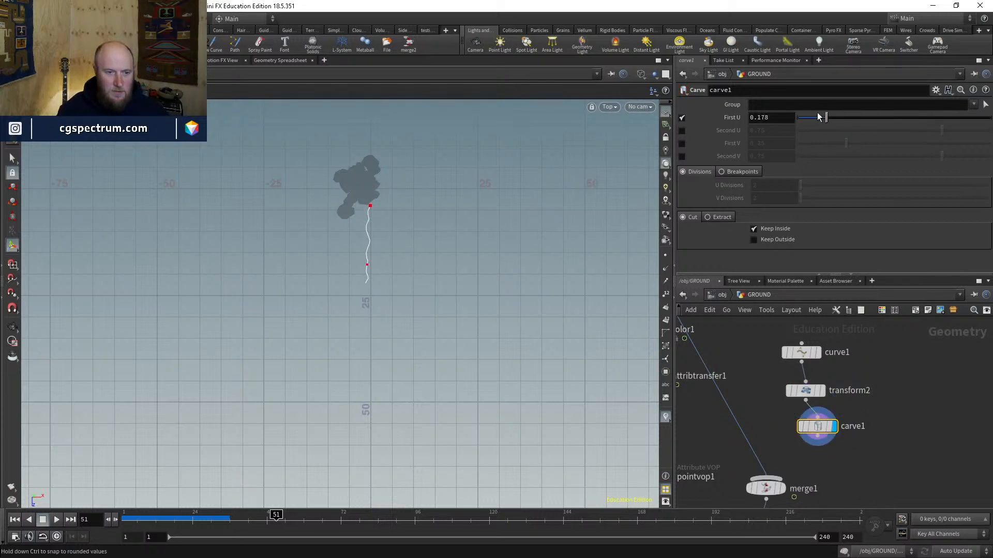
# Step: Set the Carve's First U to 0, enable Second U, and set it to about 0.183
pyautogui.moveTo(817, 117); pyautogui.dragTo(692, 120)
pyautogui.click(682, 131)
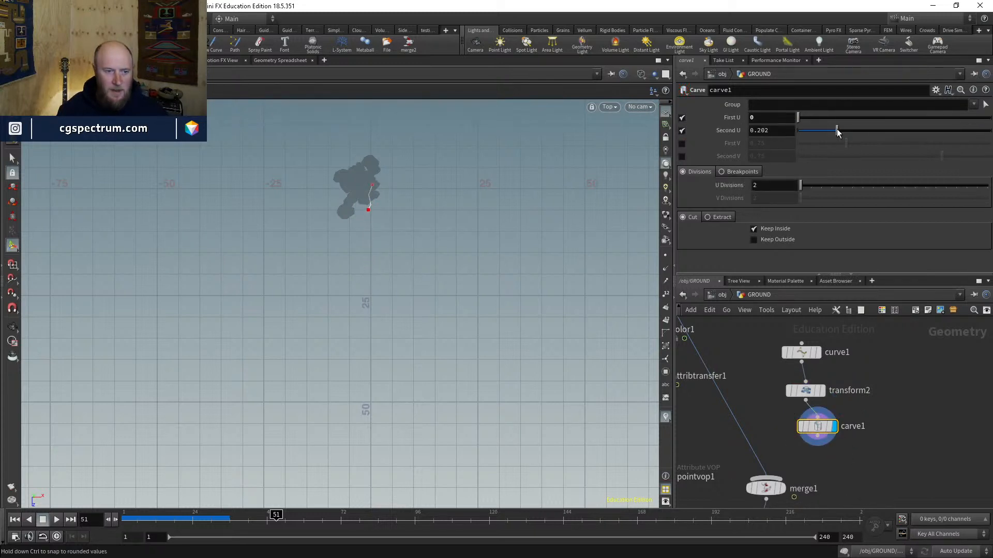
pyautogui.moveTo(836, 129); pyautogui.dragTo(969, 145)
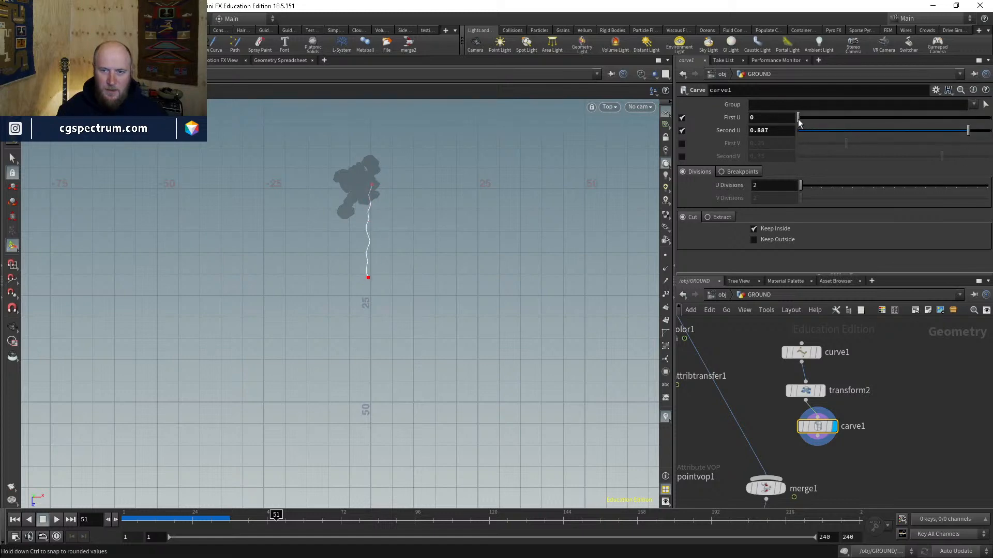
pyautogui.moveTo(799, 122); pyautogui.dragTo(678, 130)
pyautogui.moveTo(935, 139); pyautogui.dragTo(829, 129)
# Step: Look through cam1 and move the curve to about 0.81, 0, 12.19 with transform2, then select the Carve node
pyautogui.click(640, 106)
pyautogui.click(644, 155)
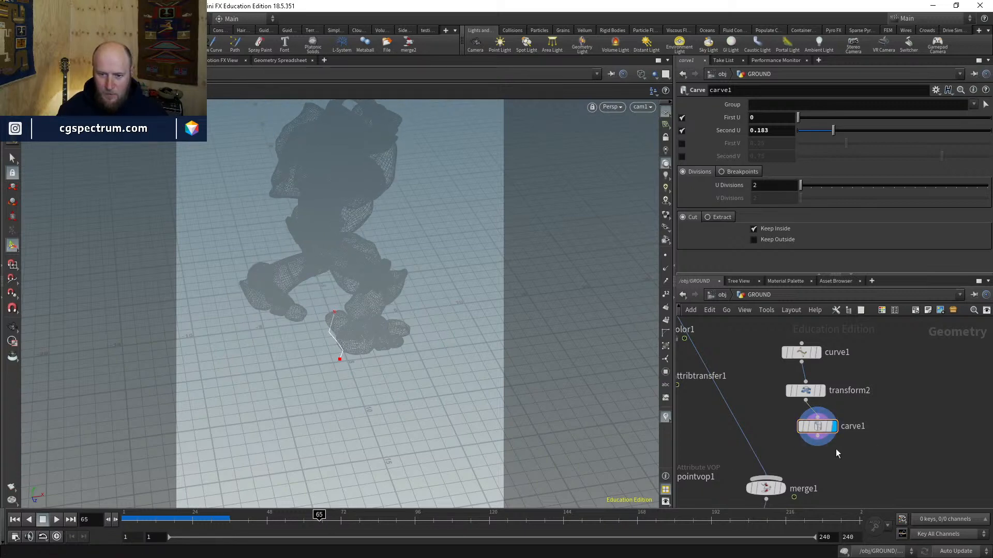
pyautogui.click(788, 391)
pyautogui.moveTo(375, 426); pyautogui.dragTo(395, 446)
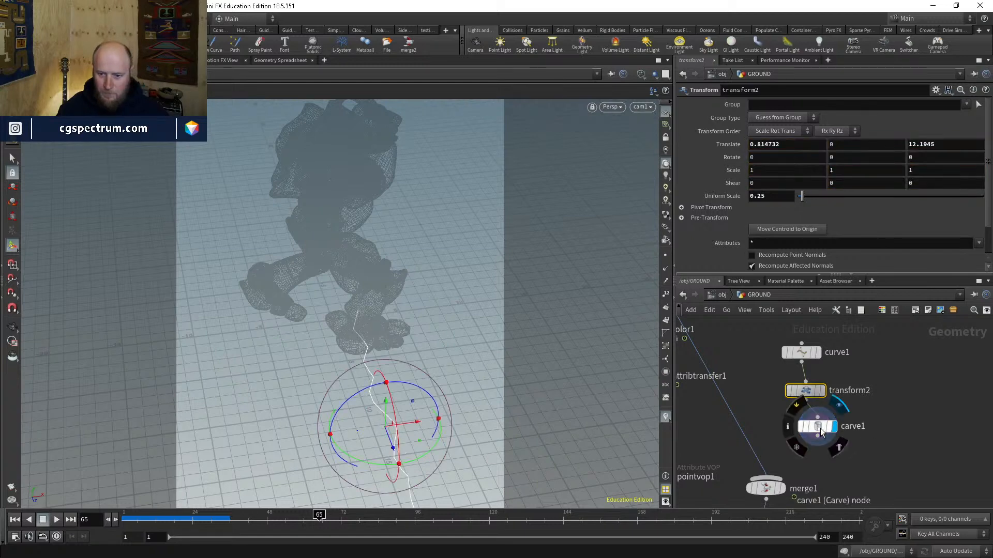
pyautogui.click(817, 426)
pyautogui.moveTo(868, 475); pyautogui.dragTo(924, 423, button='middle')
pyautogui.press('Tab')
pyautogui.write('attra')
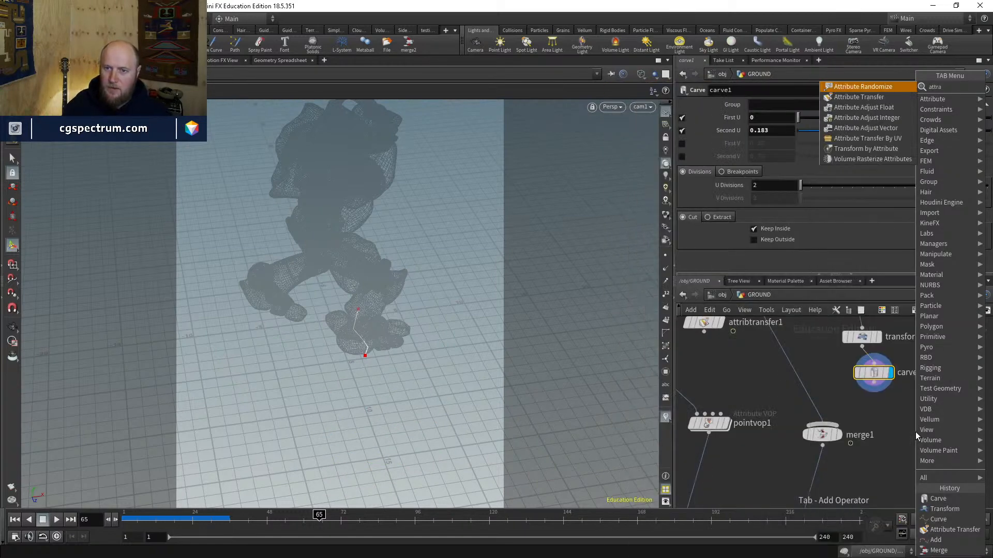
pyautogui.press('Down')
pyautogui.press('Return')
pyautogui.click(915, 432)
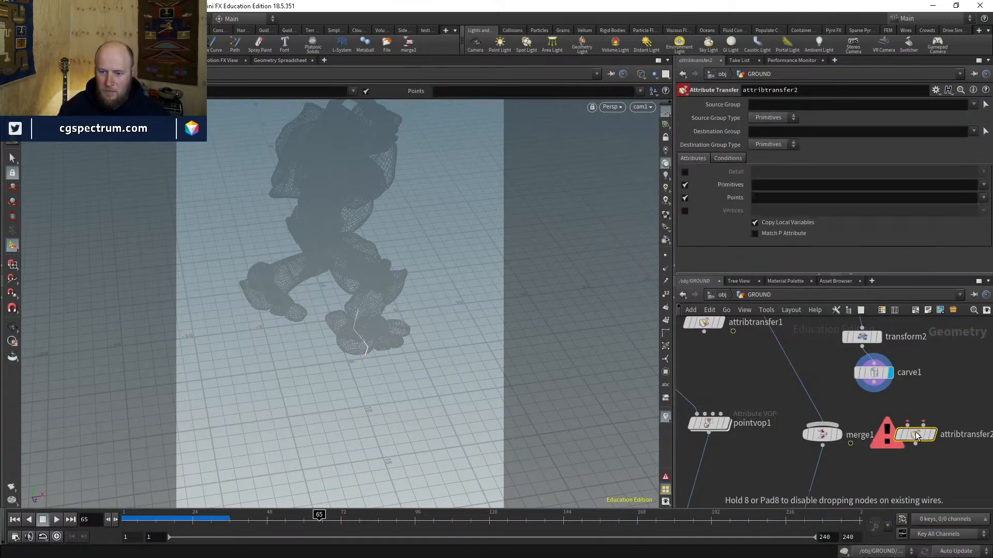
pyautogui.press('Delete')
# Step: Insert a Merge node between color1 and solver1, feed the carved curve into it, and display it
pyautogui.moveTo(848, 443); pyautogui.dragTo(936, 458, button='middle')
pyautogui.moveTo(812, 393); pyautogui.dragTo(816, 460, button='middle')
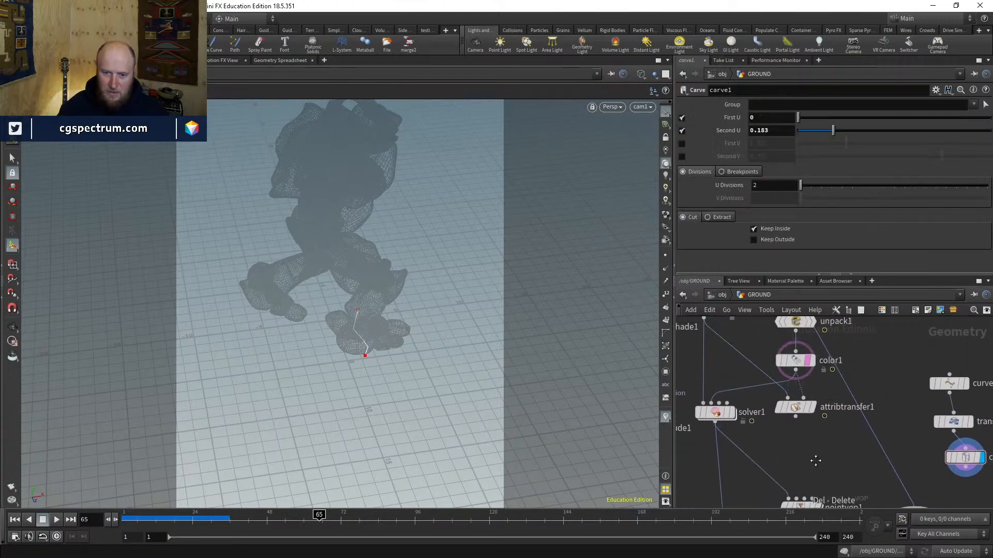
pyautogui.moveTo(712, 419); pyautogui.dragTo(711, 446)
pyautogui.press('Tab')
pyautogui.write('merge')
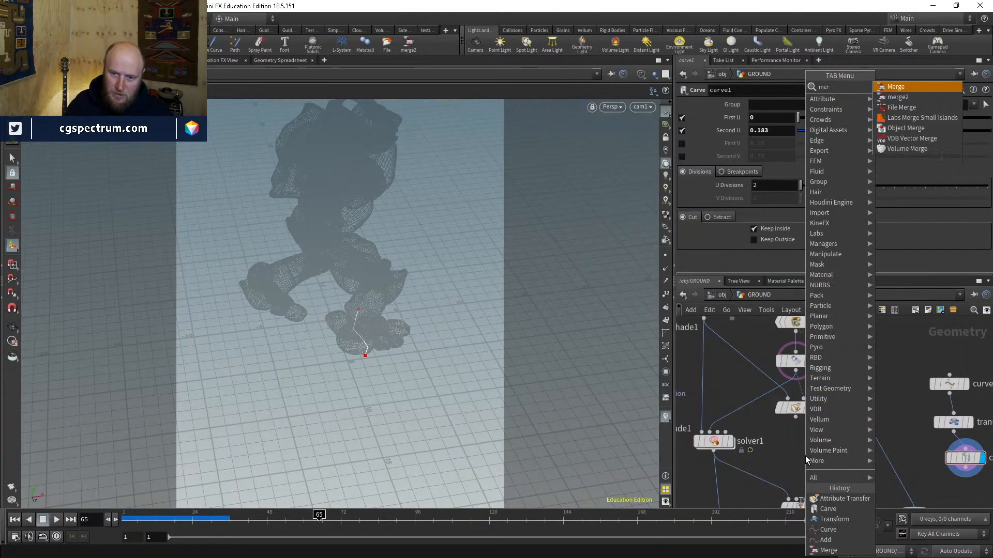
pyautogui.press('Return')
pyautogui.moveTo(805, 458); pyautogui.dragTo(733, 414)
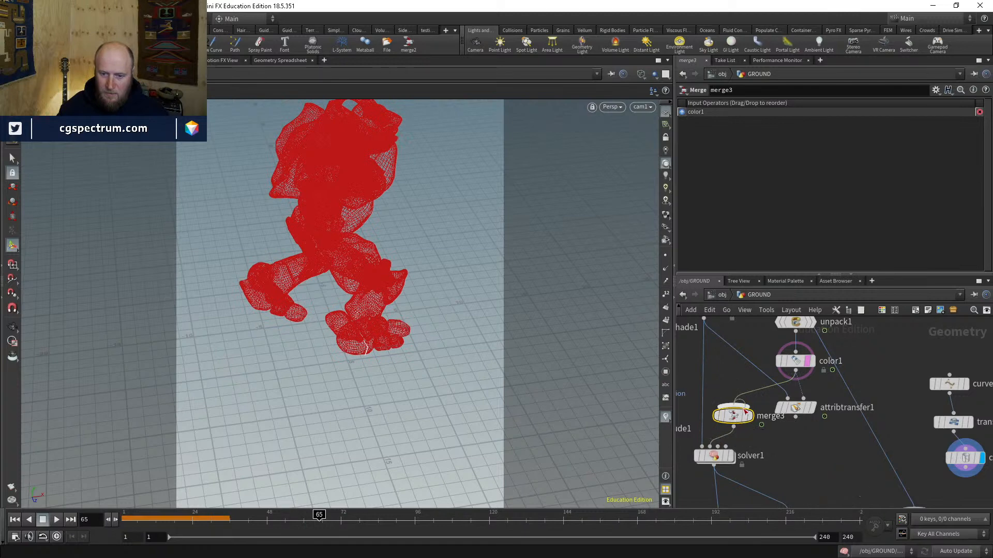
pyautogui.moveTo(965, 468); pyautogui.dragTo(734, 409)
pyautogui.click(749, 415)
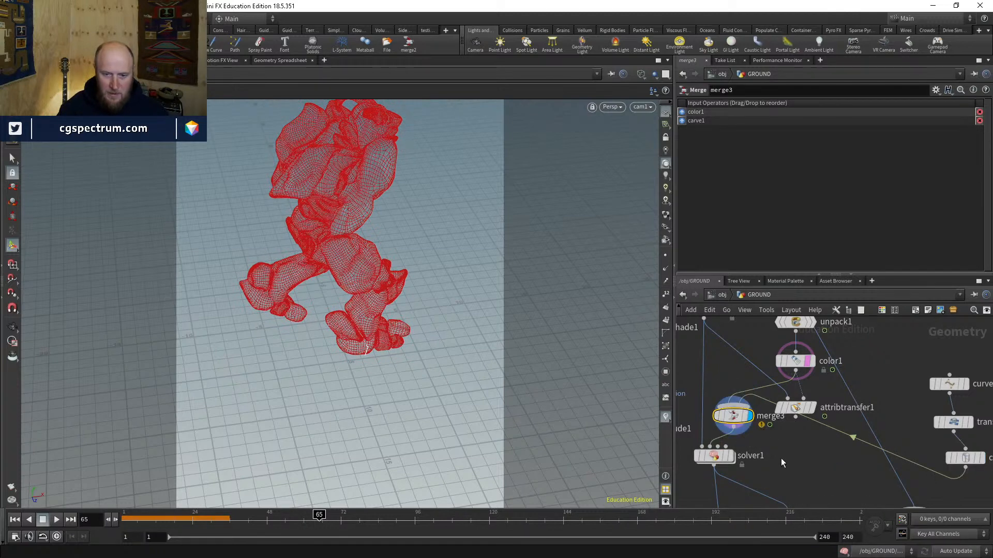
# Step: Duplicate the red color1 node and insert the copy between the Carve node and the new Merge
pyautogui.moveTo(781, 458); pyautogui.dragTo(725, 437, button='middle')
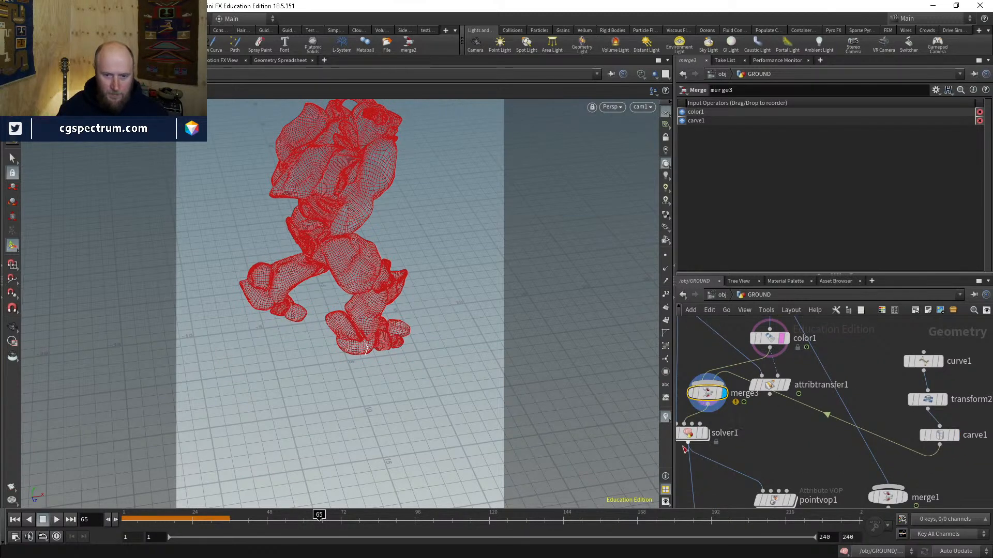
pyautogui.moveTo(782, 366); pyautogui.dragTo(785, 402, button='middle')
pyautogui.click(773, 375)
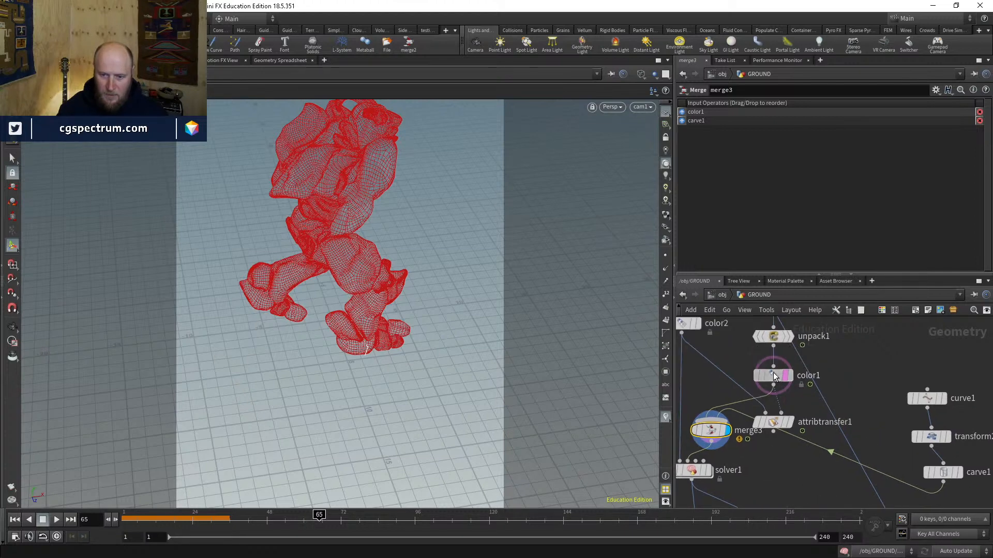
pyautogui.hotkey('ctrl', 'c')
pyautogui.moveTo(898, 447); pyautogui.dragTo(861, 399, button='middle')
pyautogui.hotkey('ctrl', 'v')
pyautogui.moveTo(863, 410); pyautogui.dragTo(873, 446)
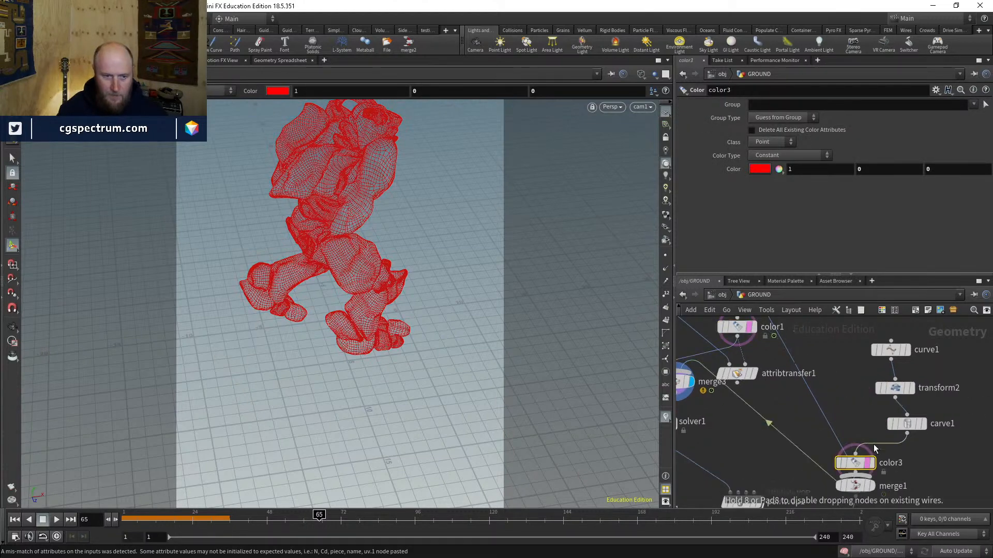
pyautogui.moveTo(929, 478); pyautogui.dragTo(930, 414, button='middle')
pyautogui.moveTo(858, 400); pyautogui.dragTo(865, 377)
pyautogui.moveTo(920, 421); pyautogui.dragTo(892, 490, button='middle')
# Step: Keyframe the Carve's Second U at 0 on frame 59, then raise it at frame 61 so the crack grows
pyautogui.click(881, 429)
pyautogui.moveTo(291, 525)
pyautogui.mouseDown()
pyautogui.moveTo(287, 517)
pyautogui.moveTo(305, 518)
pyautogui.mouseUp()
pyautogui.press('Left')
pyautogui.press('Left')
pyautogui.press('Left')
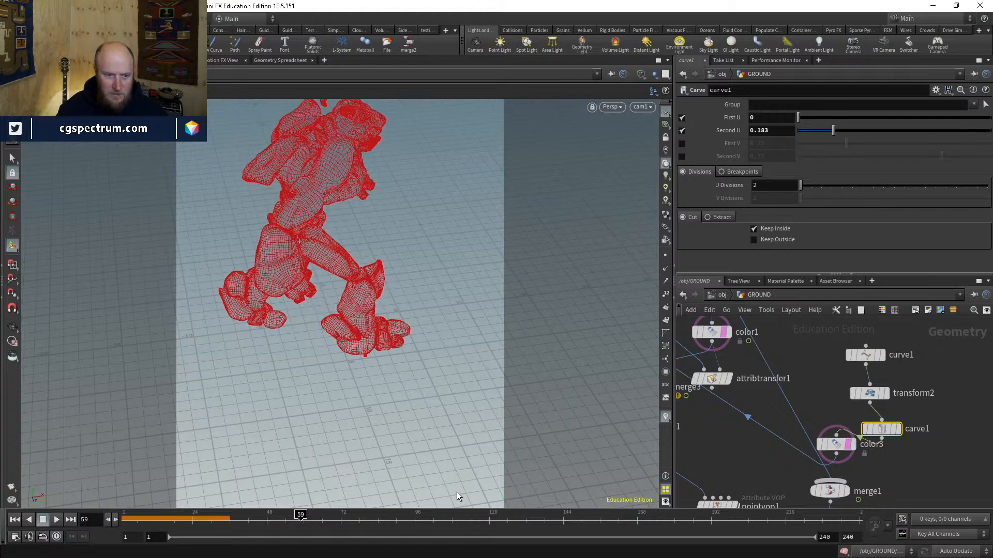
pyautogui.press('Right')
pyautogui.press('Right')
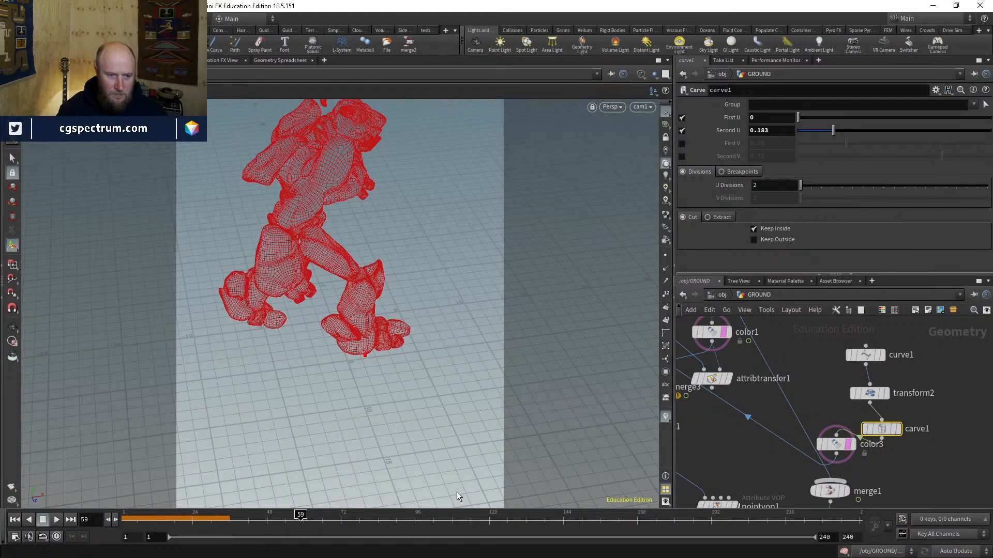
pyautogui.press('Left')
pyautogui.keyDown('alt'); pyautogui.click(774, 128); pyautogui.keyUp('alt')
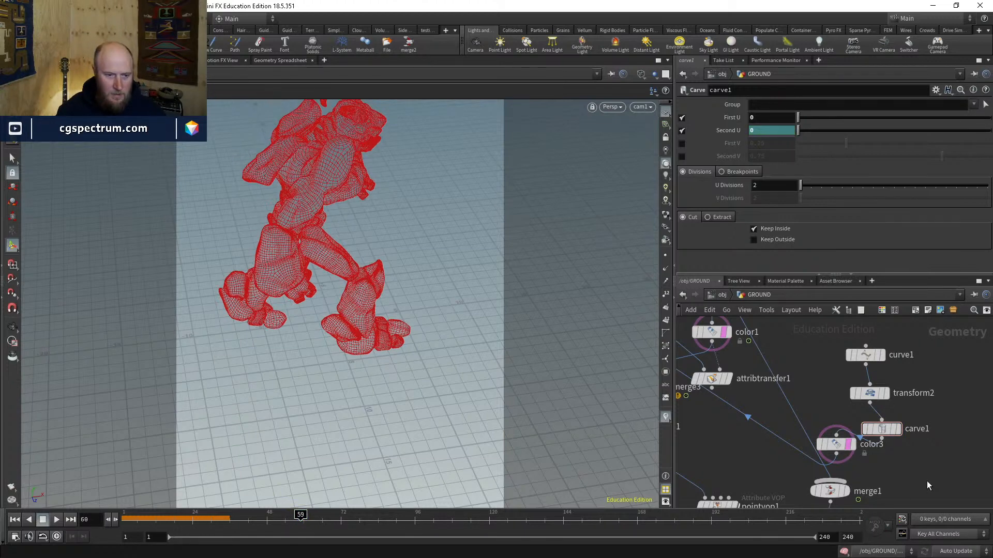
pyautogui.moveTo(808, 126); pyautogui.dragTo(822, 129)
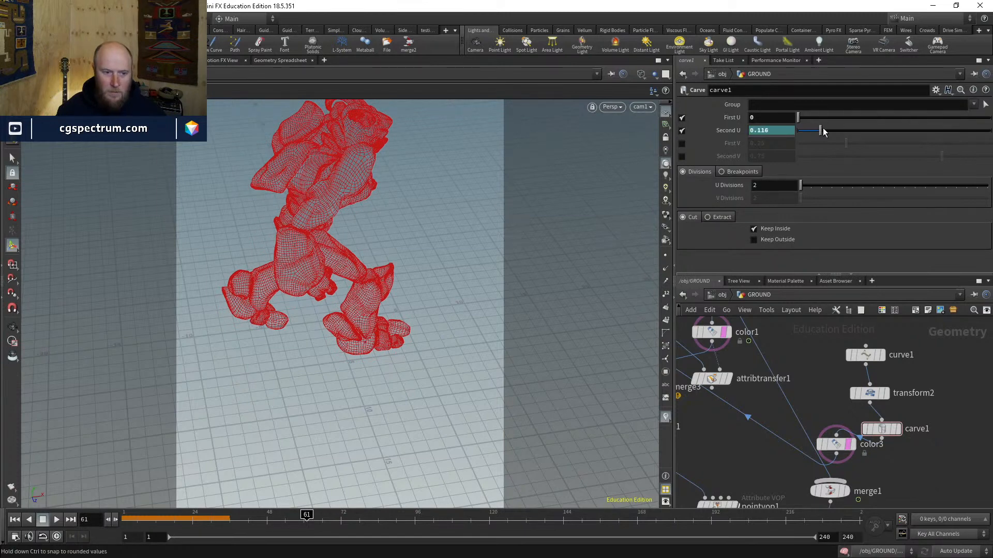
pyautogui.moveTo(888, 128); pyautogui.dragTo(886, 128)
# Step: Display solver1, play the simulation from frame 1 to about frame 69, and switch the viewport from wireframe to shaded
pyautogui.moveTo(761, 424); pyautogui.dragTo(863, 399, button='middle')
pyautogui.click(752, 409)
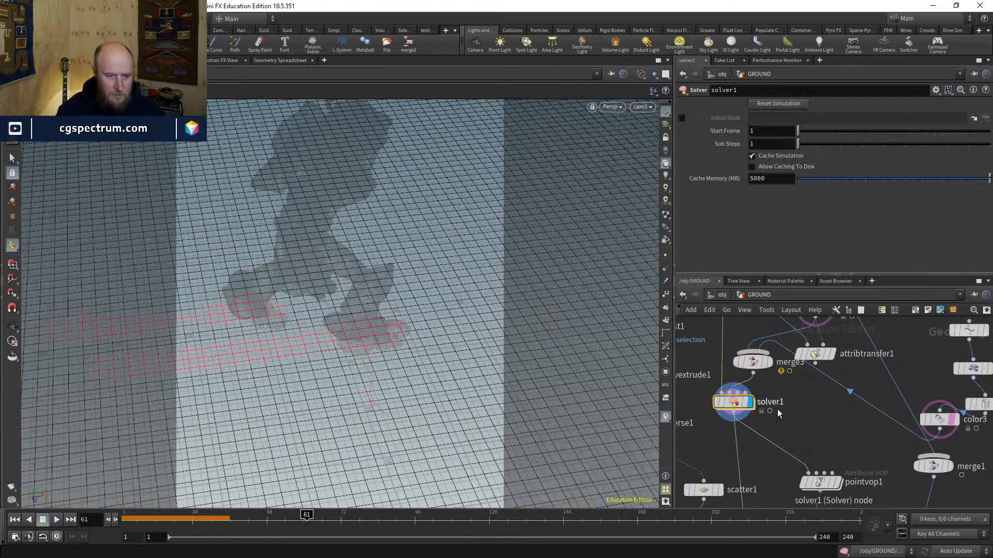
pyautogui.moveTo(306, 514); pyautogui.dragTo(125, 514)
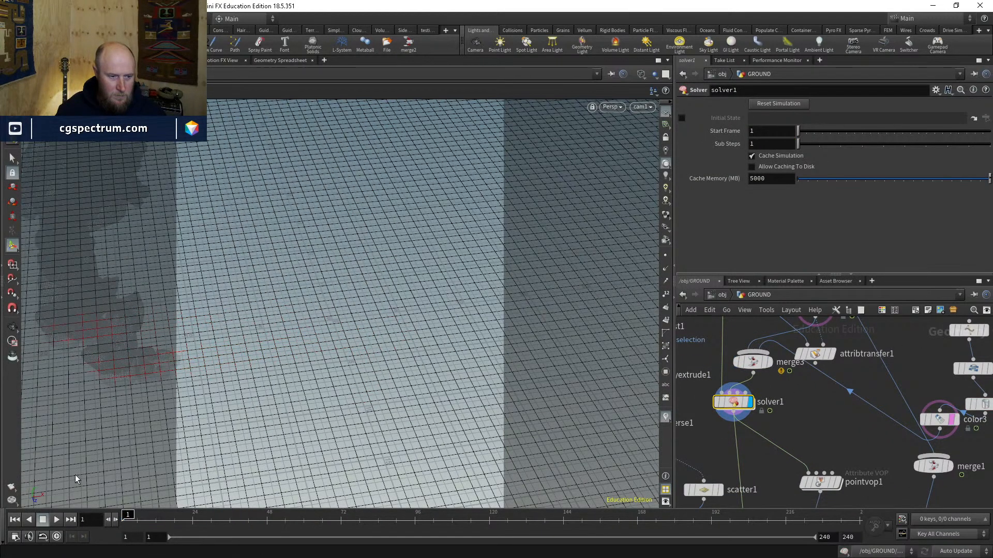
pyautogui.moveTo(804, 426); pyautogui.dragTo(829, 393, button='middle')
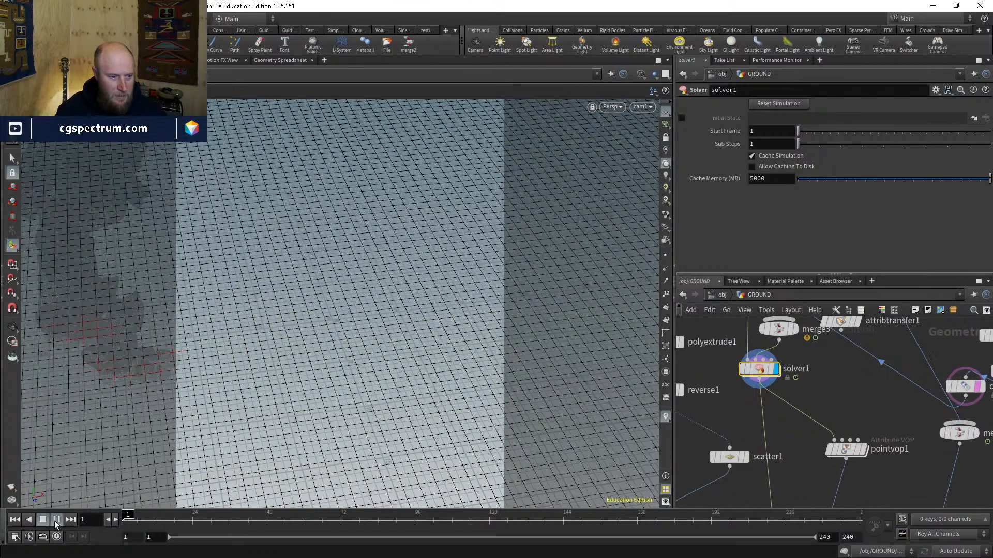
pyautogui.click(56, 519)
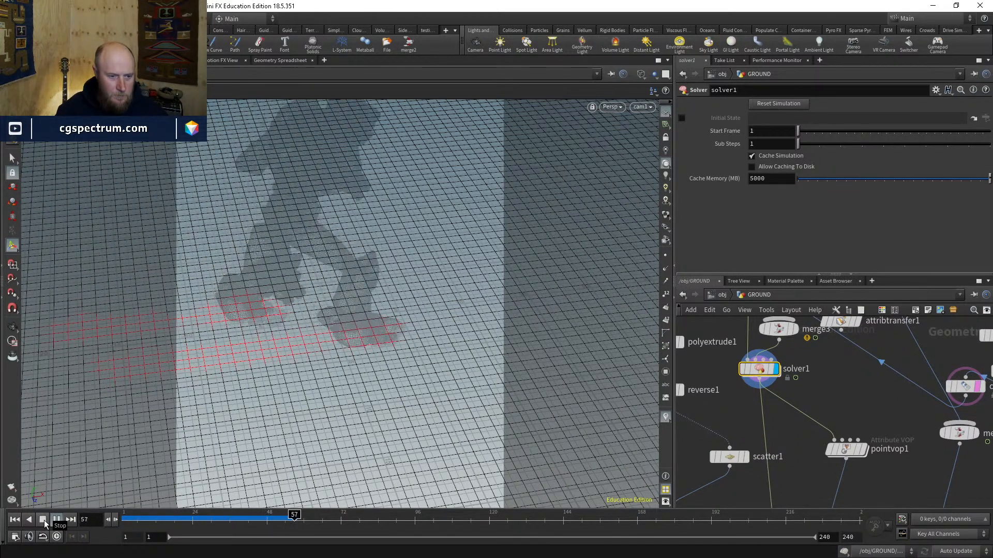
pyautogui.click(44, 521)
pyautogui.press('Escape')
pyautogui.press('w')
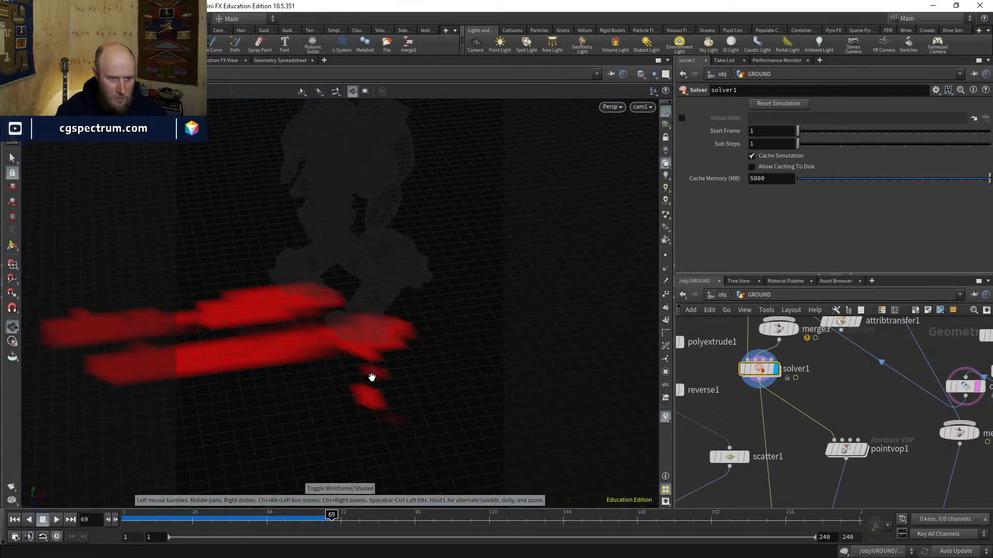
# Step: Insert a Resample node between the Carve and color3 nodes, and tidy the curve's node chain
pyautogui.moveTo(792, 423); pyautogui.dragTo(733, 461, button='middle')
pyautogui.moveTo(955, 436); pyautogui.dragTo(883, 455, button='middle')
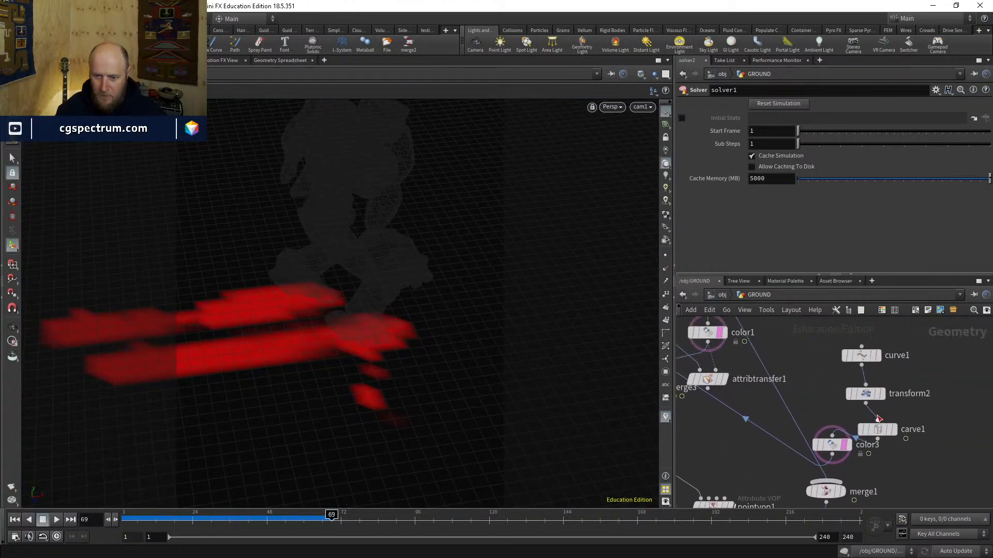
pyautogui.moveTo(881, 424); pyautogui.dragTo(874, 397)
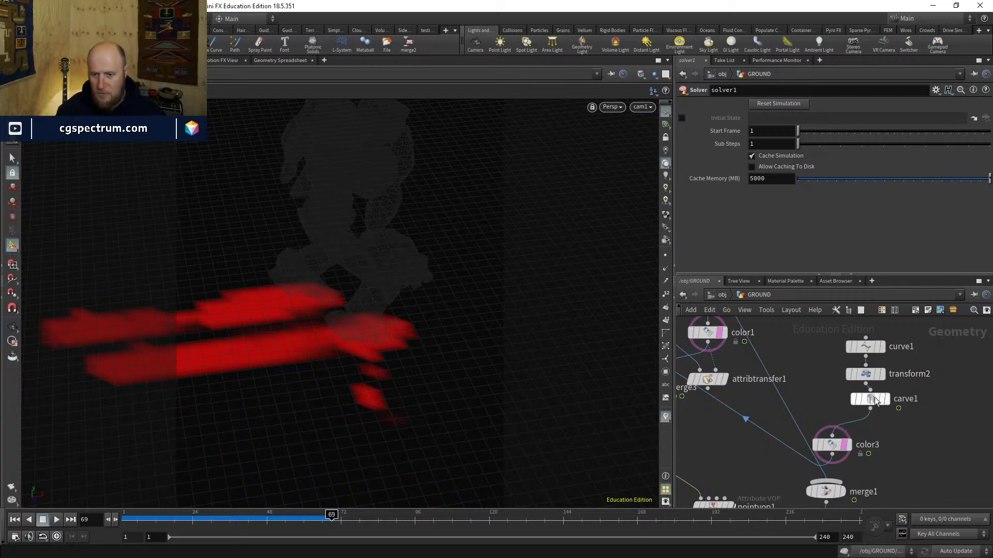
pyautogui.moveTo(846, 445); pyautogui.dragTo(864, 447)
pyautogui.press('Tab')
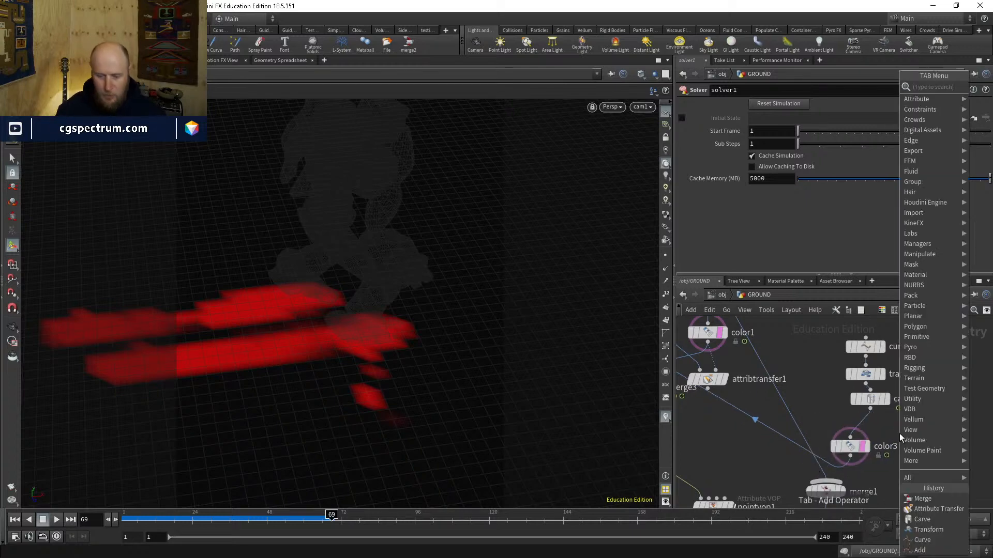
pyautogui.write('resample')
pyautogui.press('Return')
pyautogui.click(898, 433)
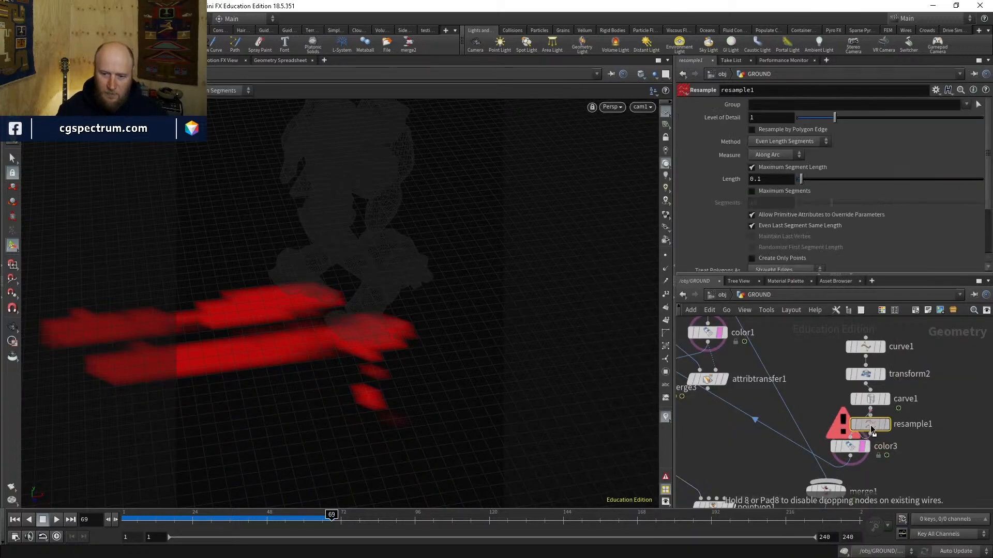
pyautogui.moveTo(914, 455); pyautogui.dragTo(926, 409, button='middle')
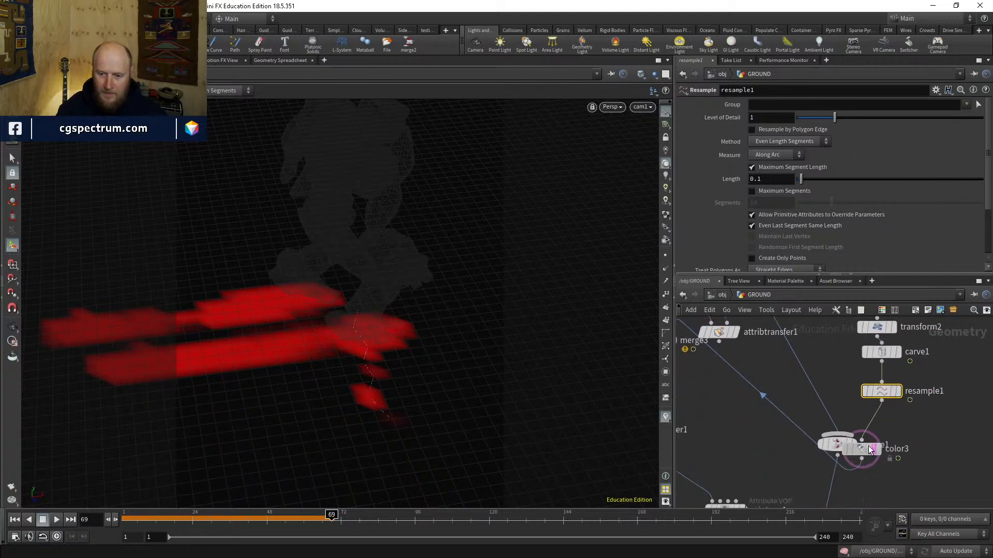
pyautogui.moveTo(863, 449); pyautogui.dragTo(883, 417)
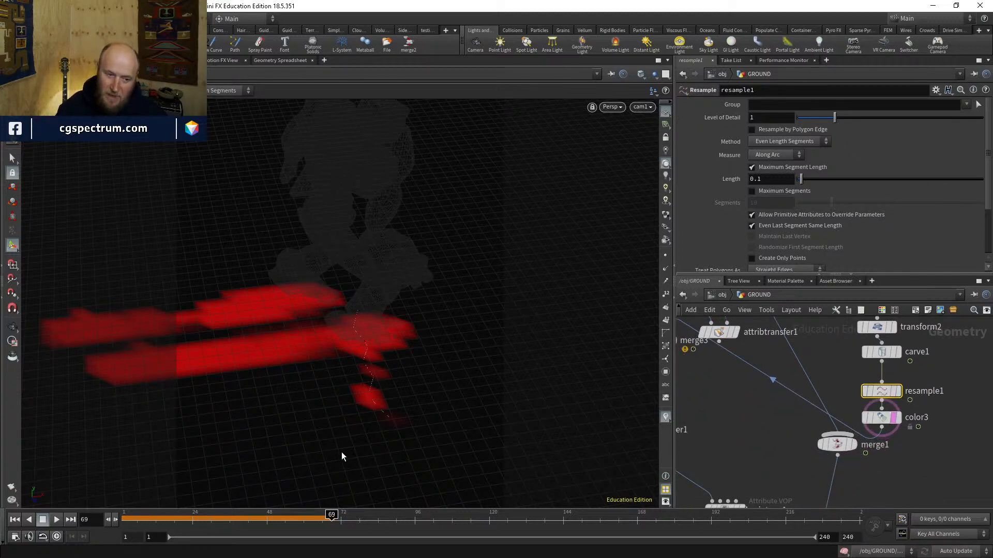
# Step: Check the crack at frame 63 and rewind the timeline to frame 1
pyautogui.click(314, 516)
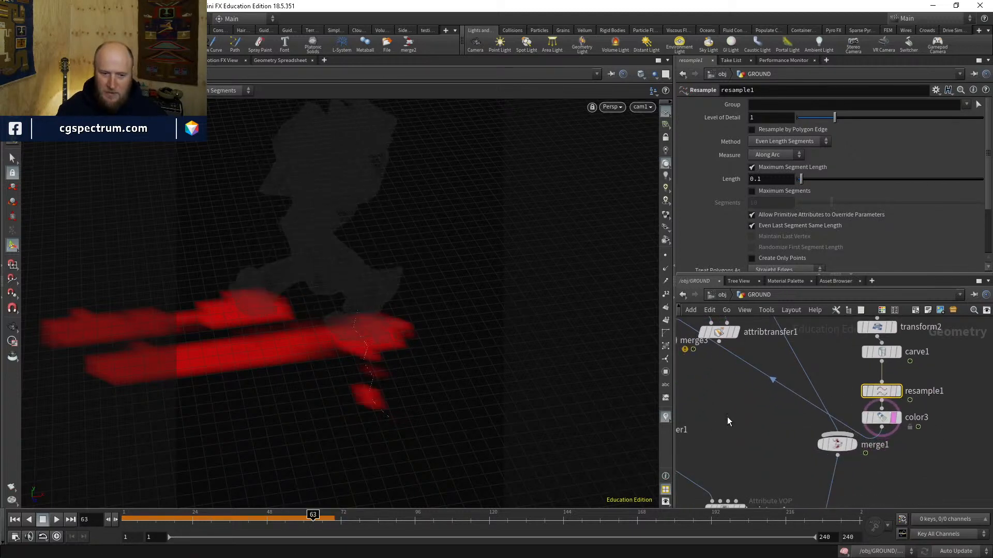
pyautogui.moveTo(726, 422); pyautogui.dragTo(875, 495, button='middle')
pyautogui.click(14, 520)
pyautogui.moveTo(756, 437); pyautogui.dragTo(766, 414, button='middle')
pyautogui.moveTo(738, 333); pyautogui.dragTo(781, 380, button='middle')
pyautogui.moveTo(771, 339); pyautogui.dragTo(779, 420, button='middle')
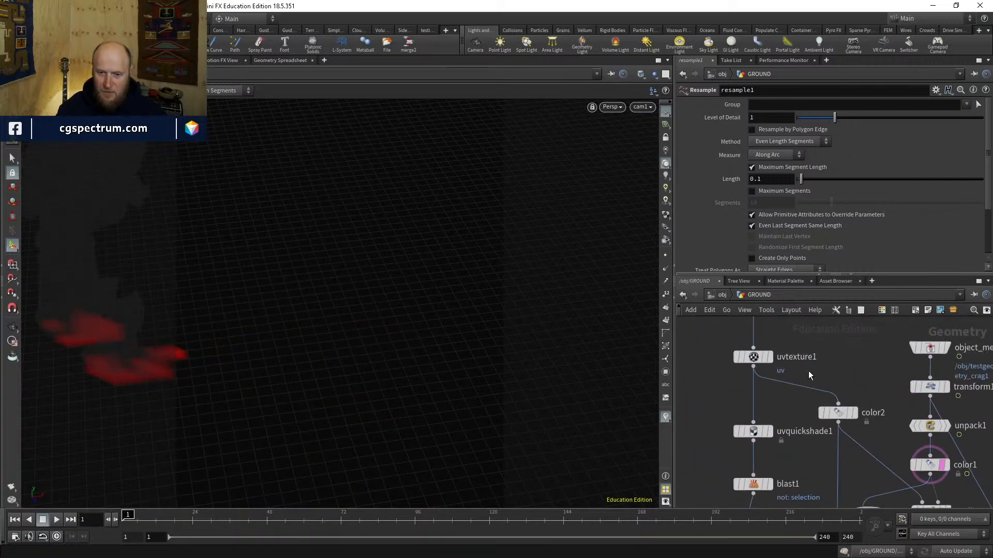
pyautogui.moveTo(808, 374); pyautogui.dragTo(814, 427, button='middle')
pyautogui.moveTo(827, 504); pyautogui.dragTo(792, 424, button='middle')
pyautogui.moveTo(801, 497); pyautogui.dragTo(768, 420, button='middle')
pyautogui.press('Tab')
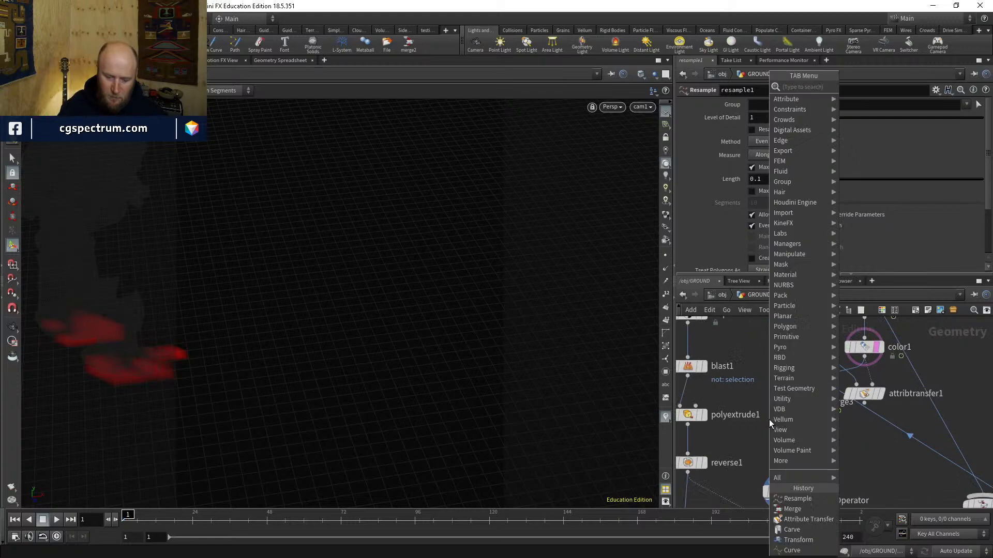
pyautogui.write('sub')
pyautogui.press('BackSpace')
pyautogui.press('BackSpace')
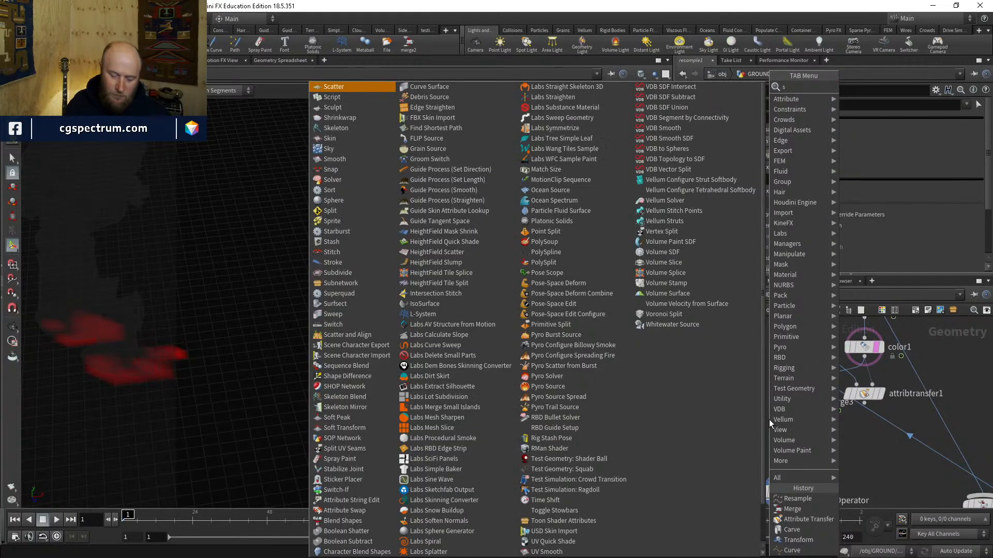
pyautogui.press('BackSpace')
pyautogui.write('rem')
pyautogui.press('Return')
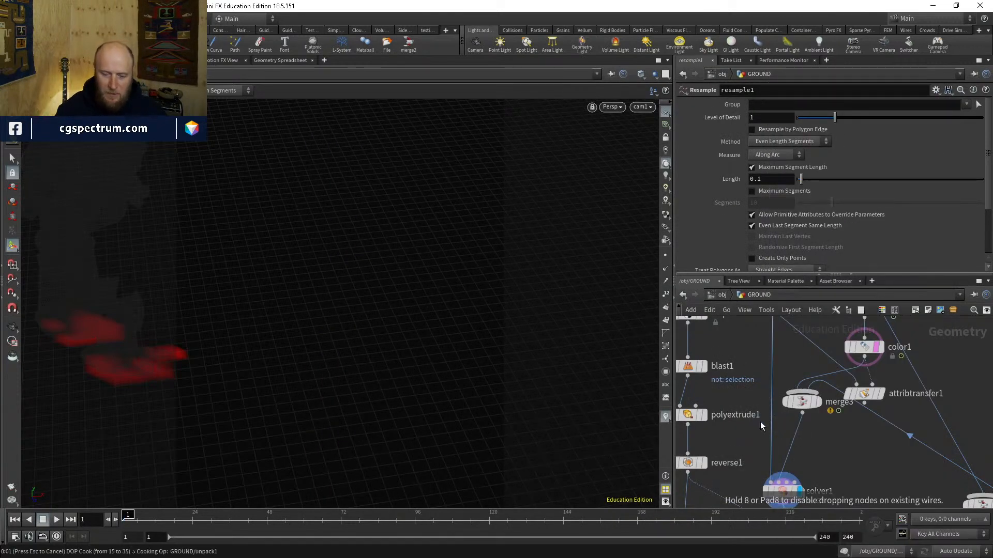
pyautogui.press('Escape')
pyautogui.moveTo(772, 431)
pyautogui.mouseDown(button='middle')
pyautogui.moveTo(769, 365)
pyautogui.moveTo(767, 447)
pyautogui.mouseUp(button='middle')
# Step: Insert a Remesh node between color2 and solver1, display it, and set its Target Size to 0.5
pyautogui.press('Tab')
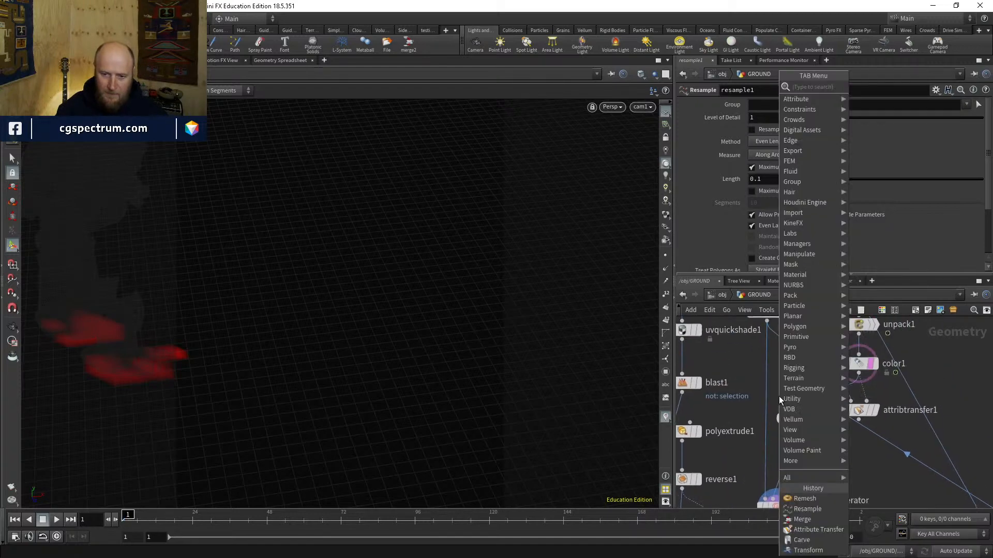
pyautogui.write('rem')
pyautogui.press('Return')
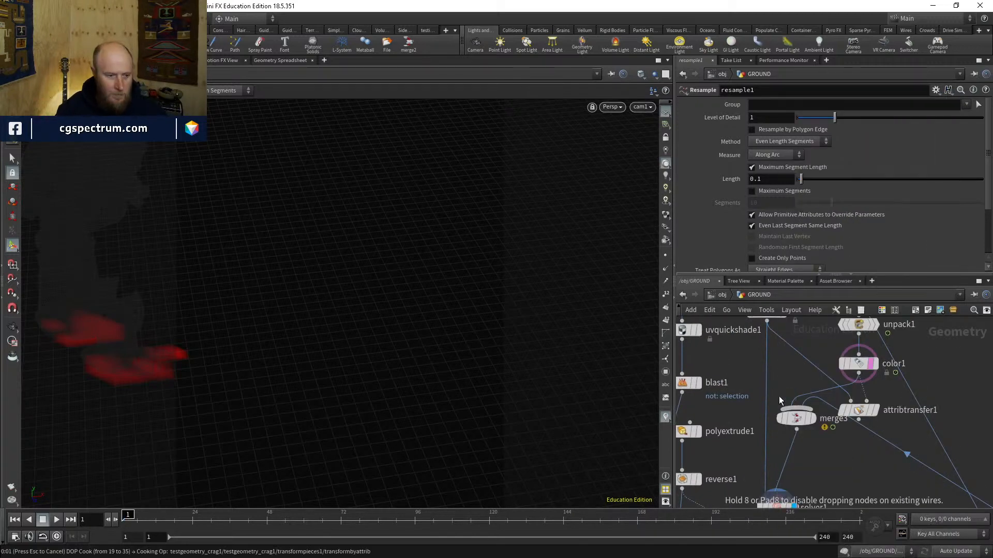
pyautogui.click(779, 397)
pyautogui.moveTo(779, 397); pyautogui.dragTo(769, 377)
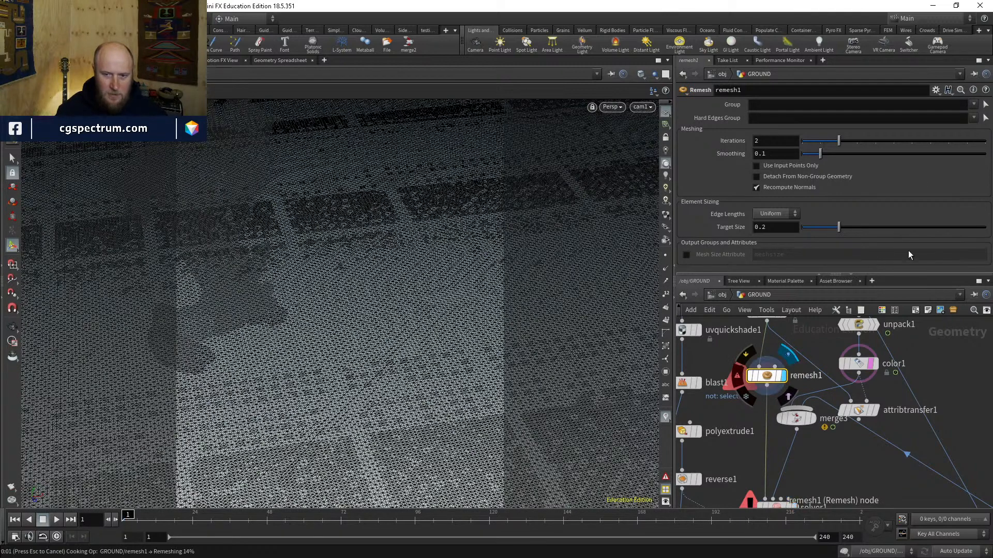
pyautogui.press('Escape')
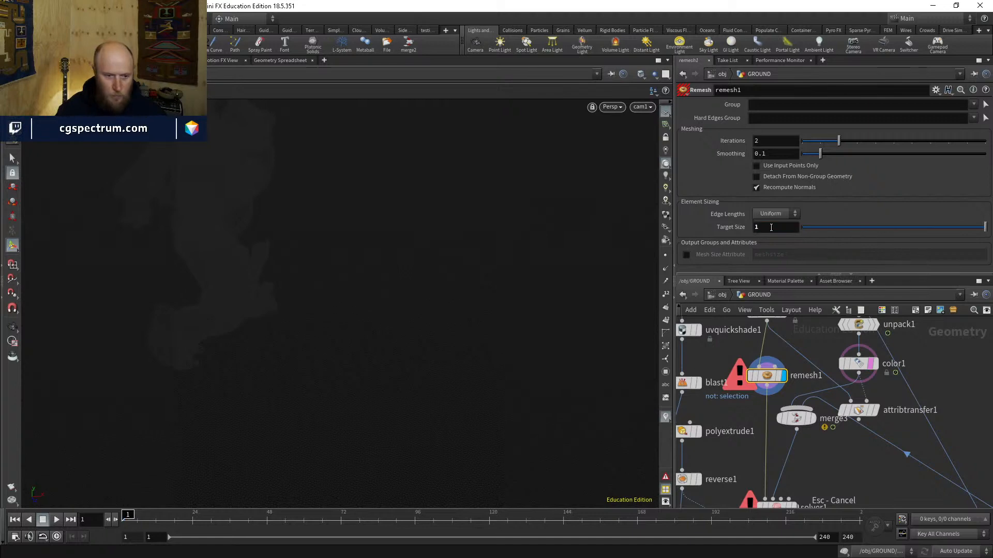
pyautogui.press('Return')
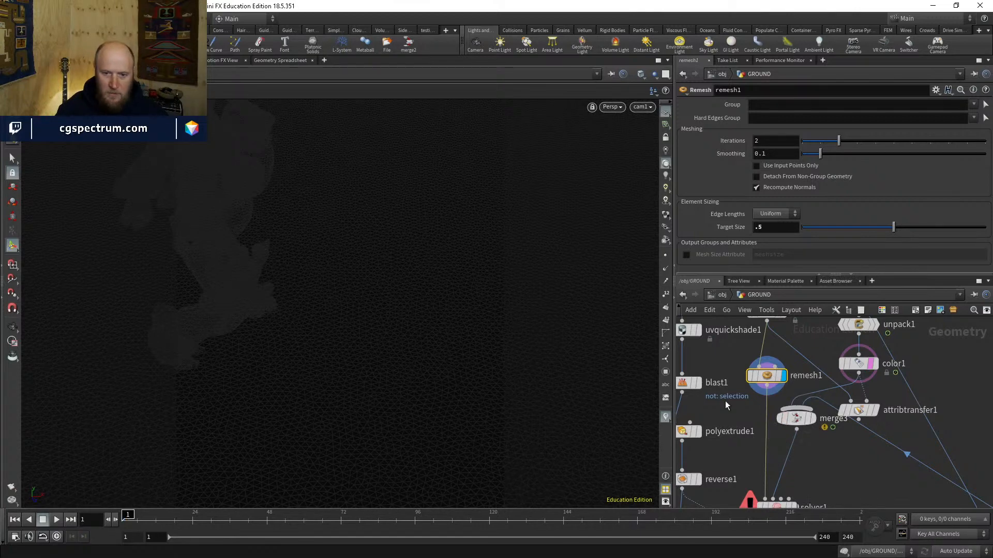
# Step: Duplicate the blast1 node and insert the copy between uvtexture1 and color2 to crop the ground before remeshing
pyautogui.scroll(-1, 725, 406)
pyautogui.moveTo(725, 406); pyautogui.dragTo(773, 476, button='middle')
pyautogui.click(741, 462)
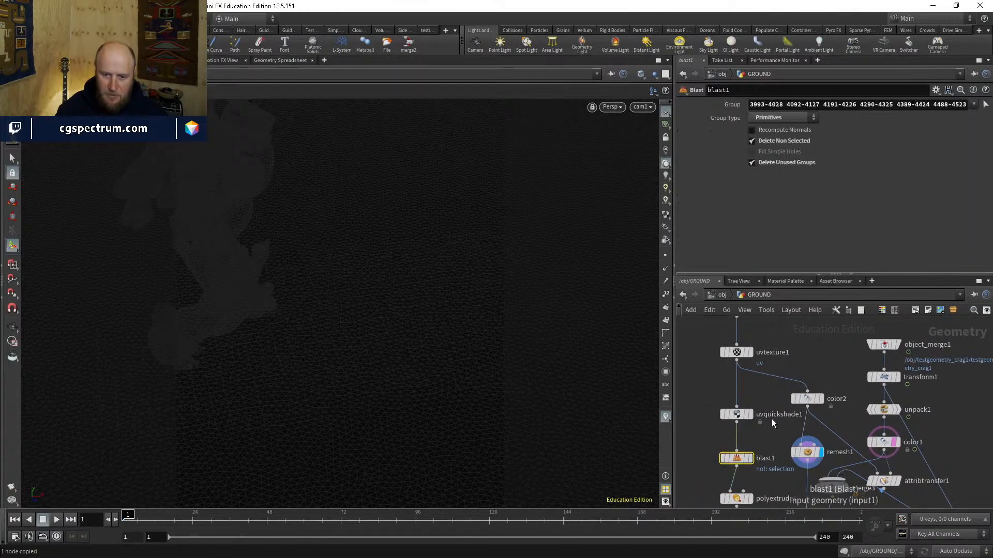
pyautogui.hotkey('ctrl', 'v')
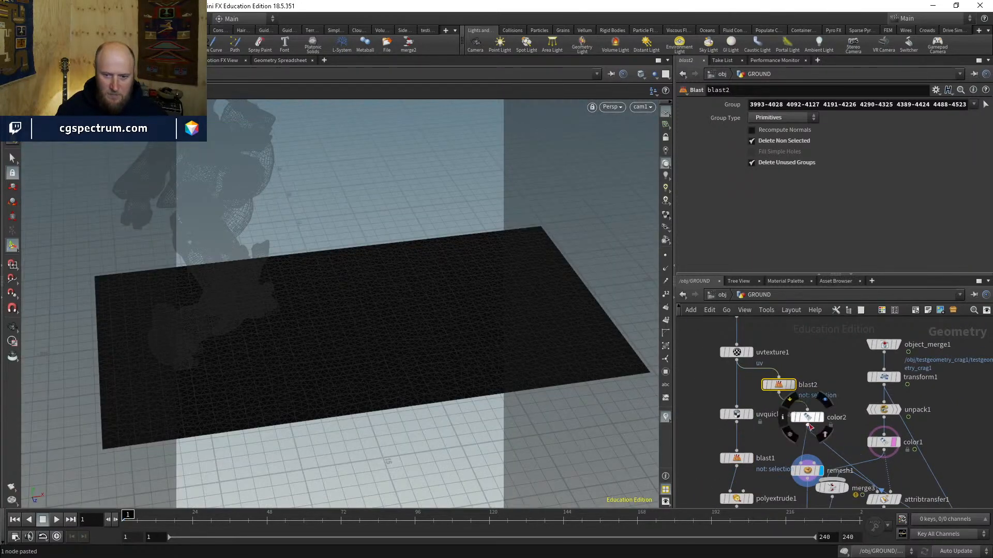
# Step: Display solver1, play the simulation from frame 1 past frame 83, and scrub back to frame 57
pyautogui.moveTo(750, 449); pyautogui.dragTo(739, 401, button='middle')
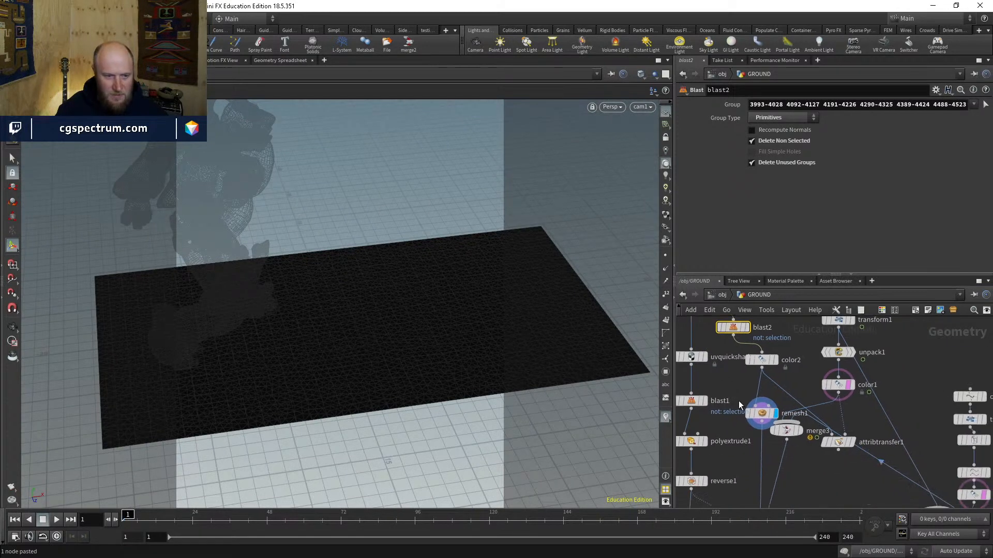
pyautogui.moveTo(758, 467); pyautogui.dragTo(754, 447, button='middle')
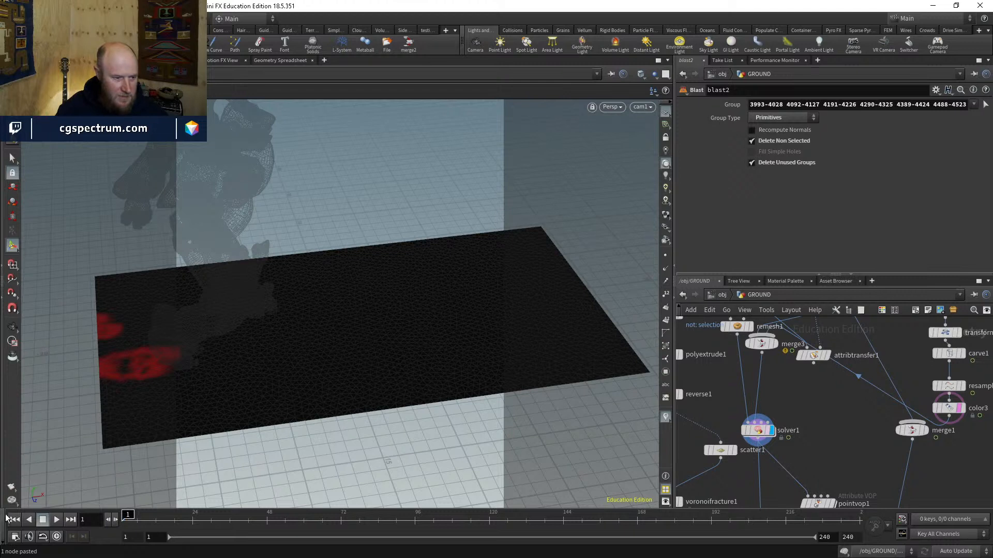
pyautogui.click(56, 520)
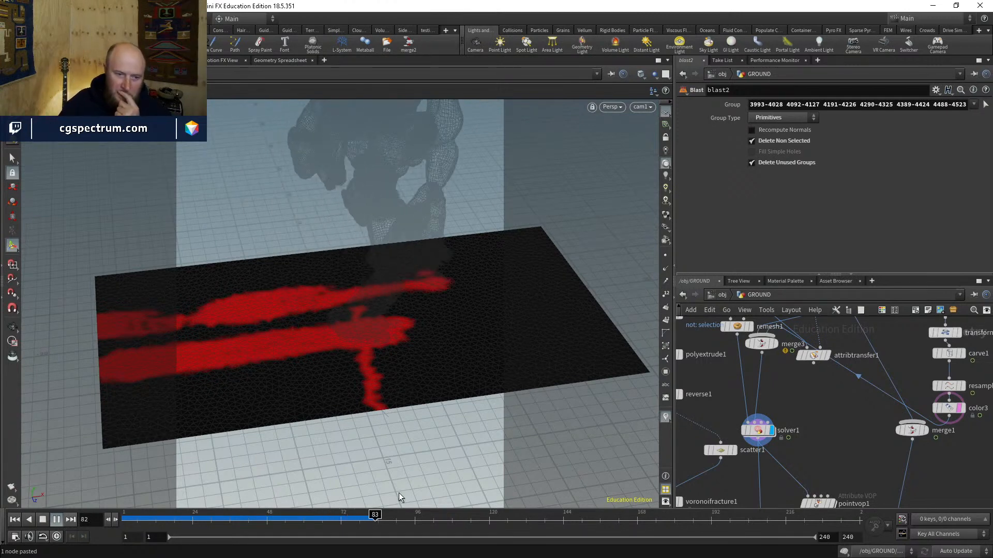
pyautogui.moveTo(199, 518); pyautogui.dragTo(295, 516)
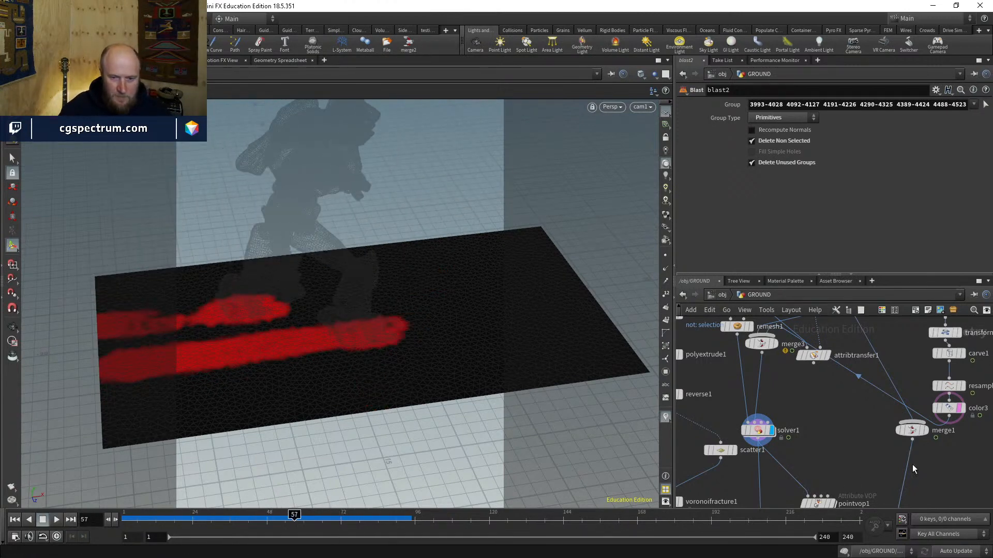
# Step: Display the pointvop1 node and scrub around frames 60 to 63 to examine the displaced crack
pyautogui.moveTo(864, 489); pyautogui.dragTo(805, 381, button='middle')
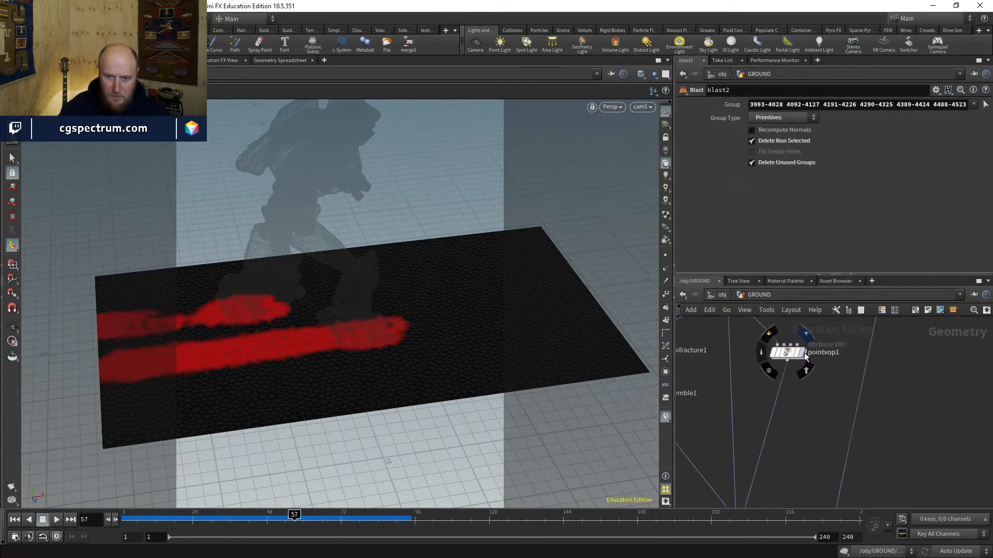
pyautogui.click(804, 355)
pyautogui.click(307, 519)
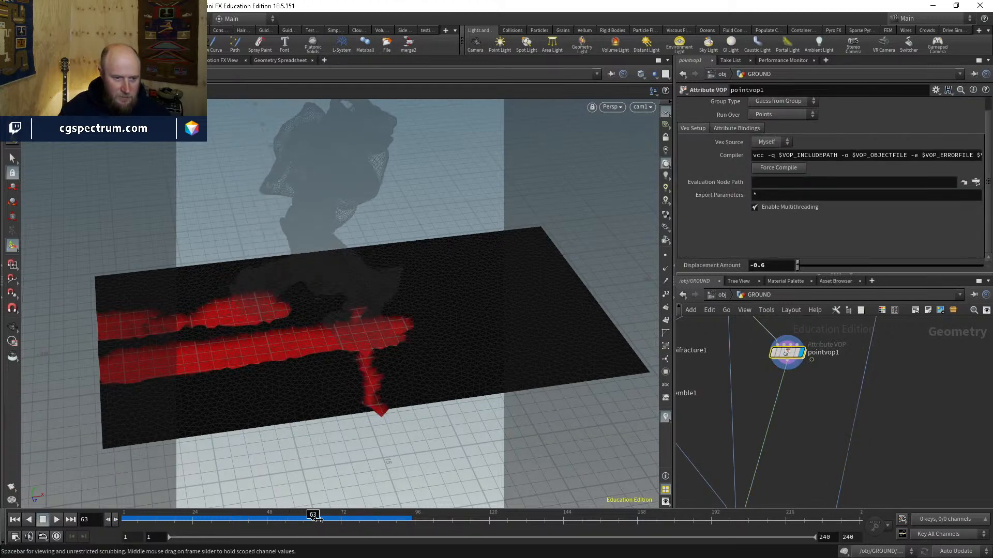
pyautogui.moveTo(318, 519)
pyautogui.mouseDown()
pyautogui.moveTo(291, 518)
pyautogui.moveTo(306, 518)
pyautogui.mouseUp()
# Step: Display the pointdeform1 node and scrub to frame 62 to examine the fractured pieces along the crack
pyautogui.moveTo(840, 410); pyautogui.dragTo(874, 253, button='middle')
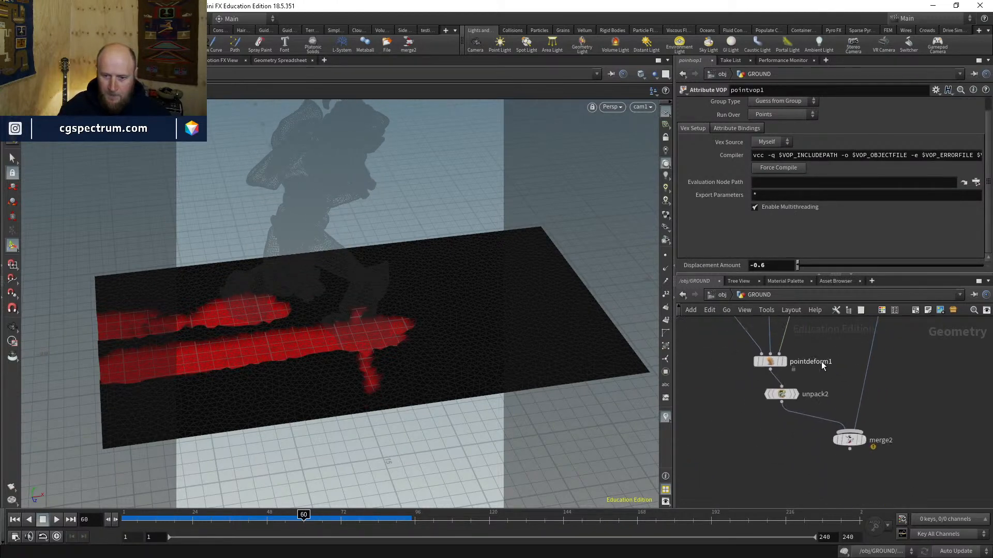
pyautogui.click(783, 362)
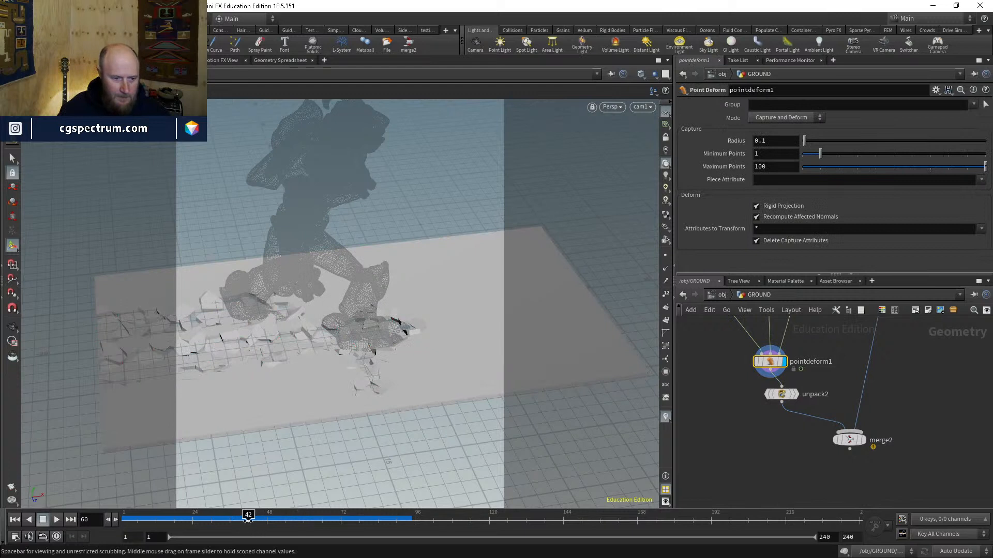
pyautogui.moveTo(248, 519); pyautogui.dragTo(309, 515)
# Step: Display the final merge2 node and examine the crack beside the creature's foot up close, scrubbing to frame 60
pyautogui.scroll(2, 801, 399)
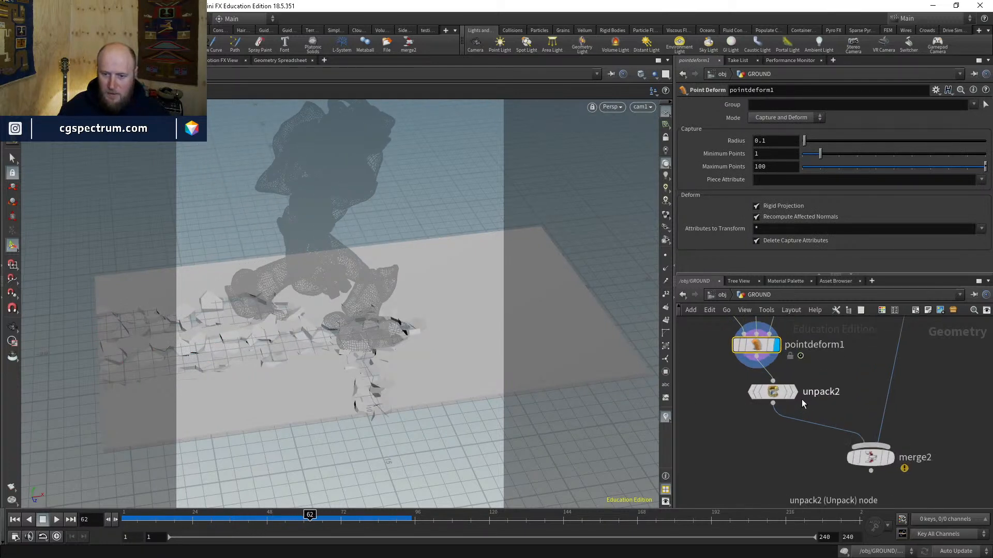
pyautogui.click(890, 459)
pyautogui.click(873, 458)
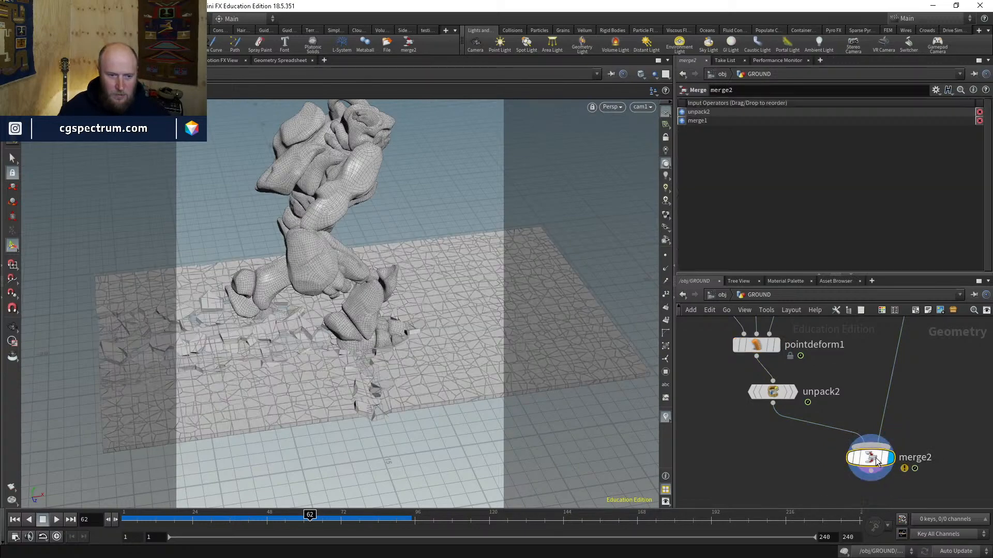
pyautogui.keyDown('alt'); pyautogui.moveTo(461, 393); pyautogui.dragTo(320, 316, button='middle'); pyautogui.keyUp('alt')
pyautogui.scroll(4, 380, 448)
pyautogui.scroll(-3, 380, 448)
pyautogui.moveTo(181, 525)
pyautogui.mouseDown()
pyautogui.moveTo(318, 515)
pyautogui.moveTo(293, 515)
pyautogui.moveTo(303, 515)
pyautogui.mouseUp()
# Step: Set the carve1 node's keyframed Second U to 0.321 at frame 61 to shorten the crack
pyautogui.moveTo(871, 410); pyautogui.dragTo(806, 537, button='middle')
pyautogui.moveTo(903, 362); pyautogui.dragTo(862, 506, button='middle')
pyautogui.scroll(-4, 864, 442)
pyautogui.moveTo(864, 439); pyautogui.dragTo(847, 530, button='middle')
pyautogui.scroll(3, 856, 447)
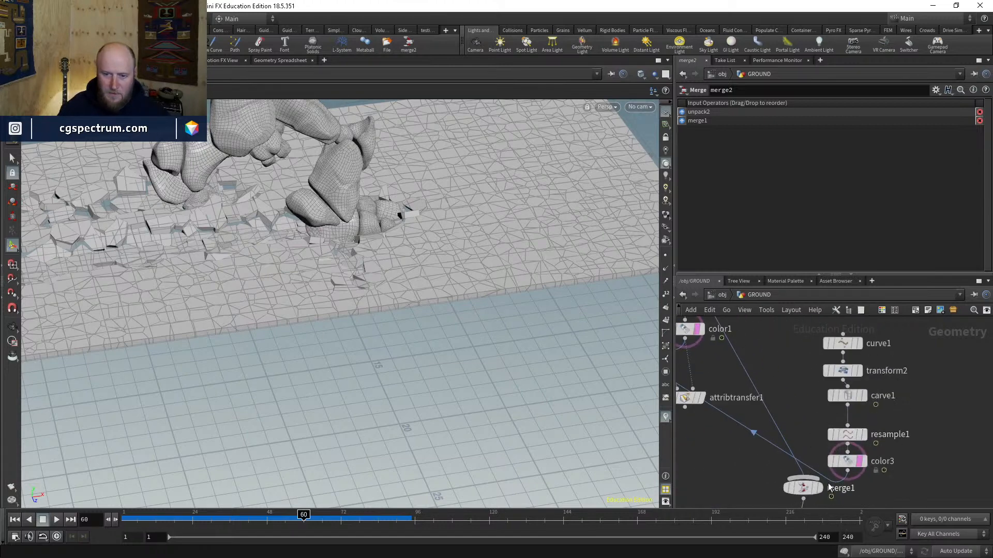
pyautogui.click(847, 396)
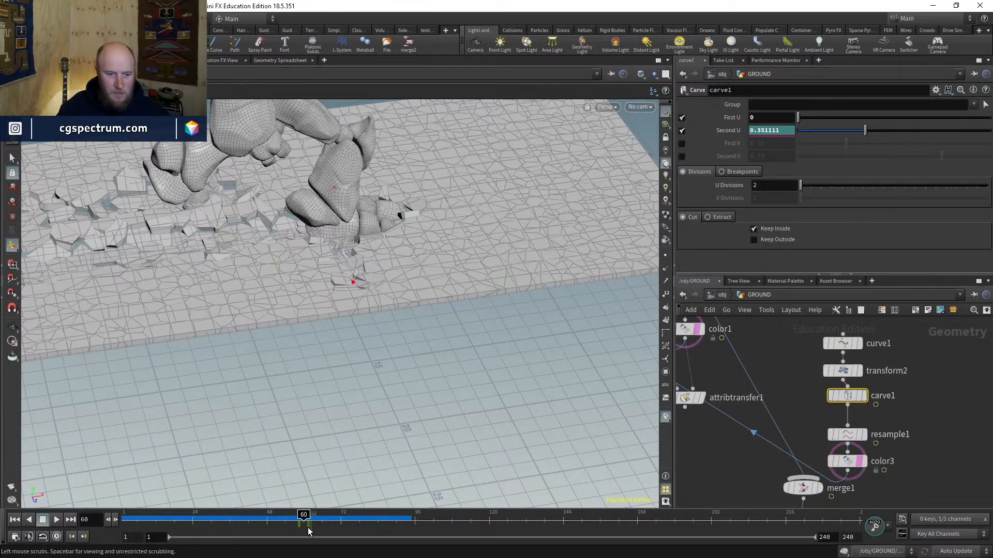
pyautogui.press('Right')
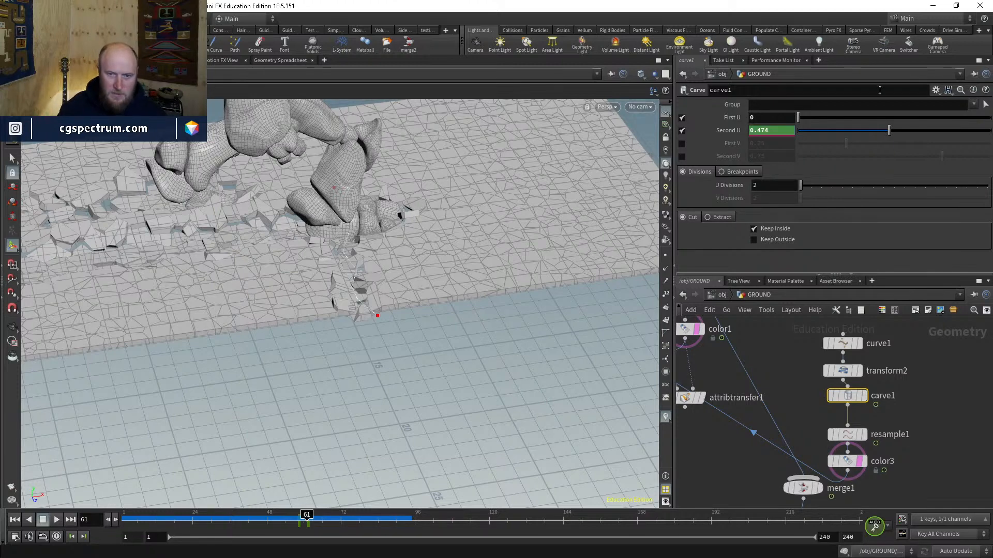
pyautogui.moveTo(873, 130)
pyautogui.mouseDown()
pyautogui.moveTo(842, 130)
pyautogui.moveTo(870, 130)
pyautogui.mouseUp()
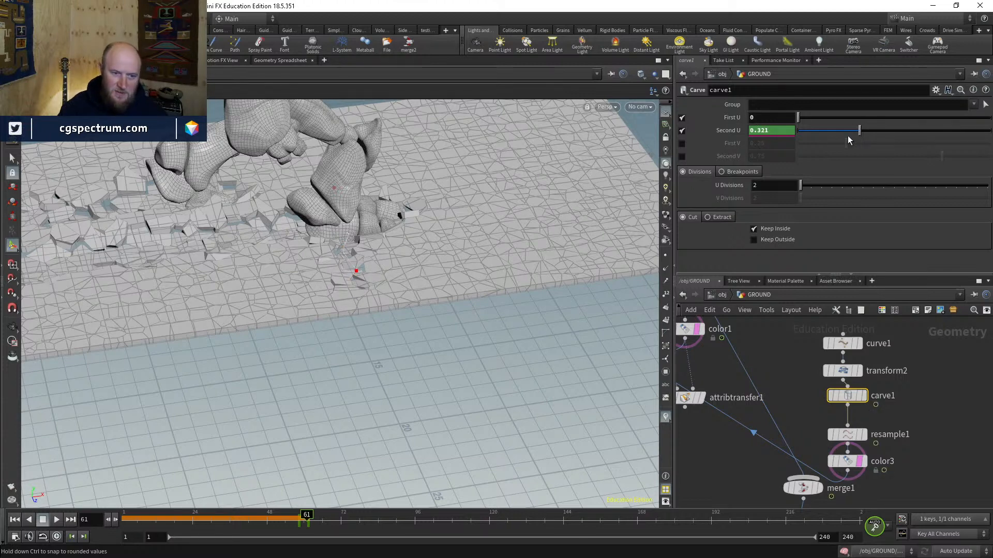
# Step: Space out the crack curve's node chain and duplicate curve1, transform2 and carve1 beside it
pyautogui.moveTo(908, 366); pyautogui.dragTo(866, 399, button='middle')
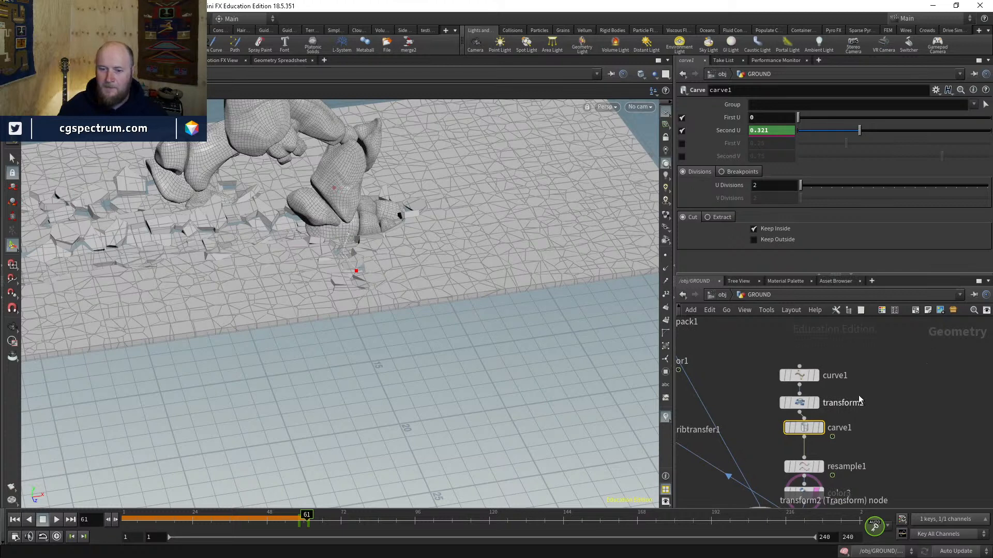
pyautogui.moveTo(797, 376)
pyautogui.moveTo(797, 376); pyautogui.dragTo(797, 354)
pyautogui.moveTo(804, 428); pyautogui.dragTo(803, 452)
pyautogui.scroll(-3, 801, 440)
pyautogui.moveTo(800, 441)
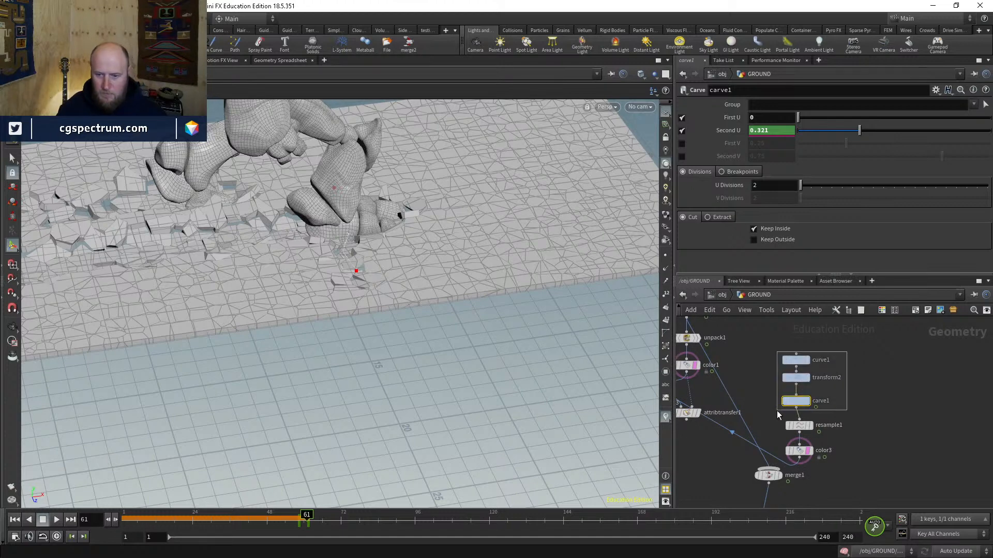
pyautogui.moveTo(777, 414); pyautogui.dragTo(778, 413)
pyautogui.hotkey('ctrl', 'c')
pyautogui.hotkey('ctrl', 'v')
# Step: Insert a Merge node between carve1 and resample1 and connect carve2 to it
pyautogui.press('Tab')
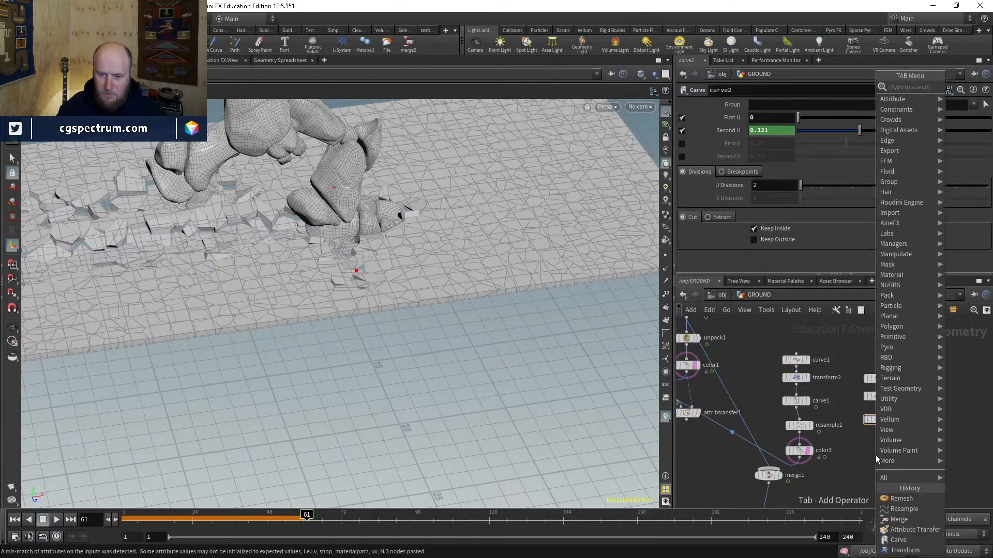
pyautogui.click(899, 519)
pyautogui.click(877, 455)
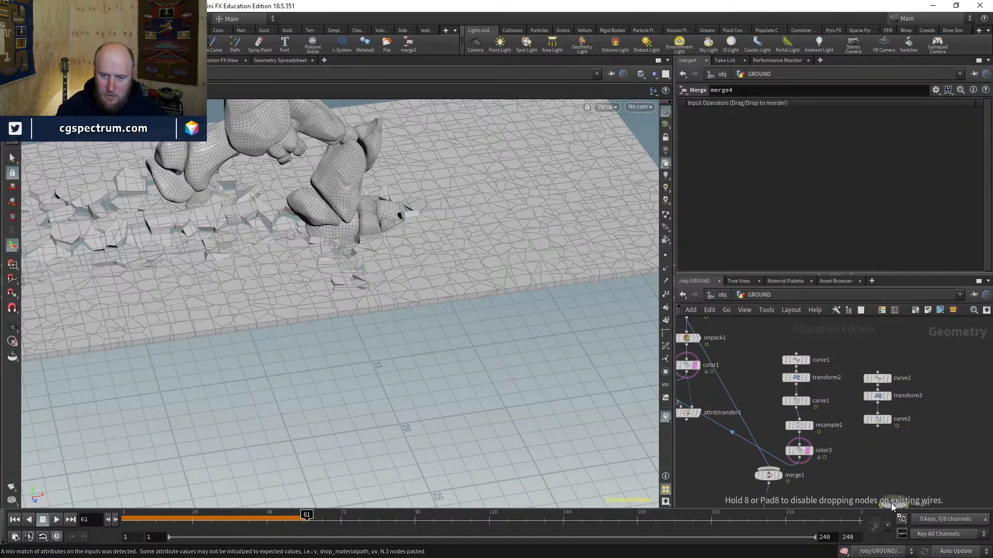
pyautogui.click(799, 420)
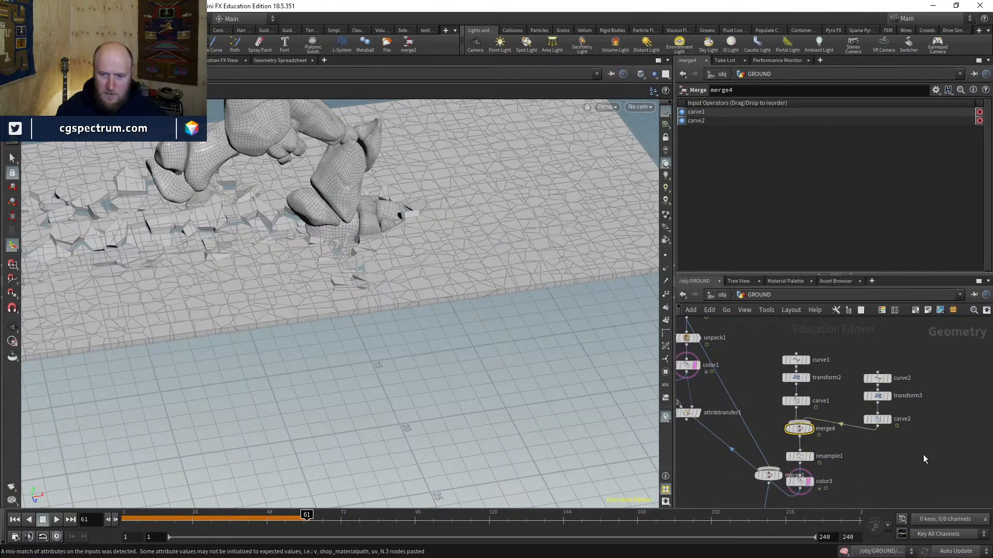
# Step: Use transform3 to move the duplicated crack to about X -9.24, Z 11.67 and rotate it about -45.6 degrees around Y
pyautogui.moveTo(924, 459); pyautogui.dragTo(911, 477, button='middle')
pyautogui.click(863, 414)
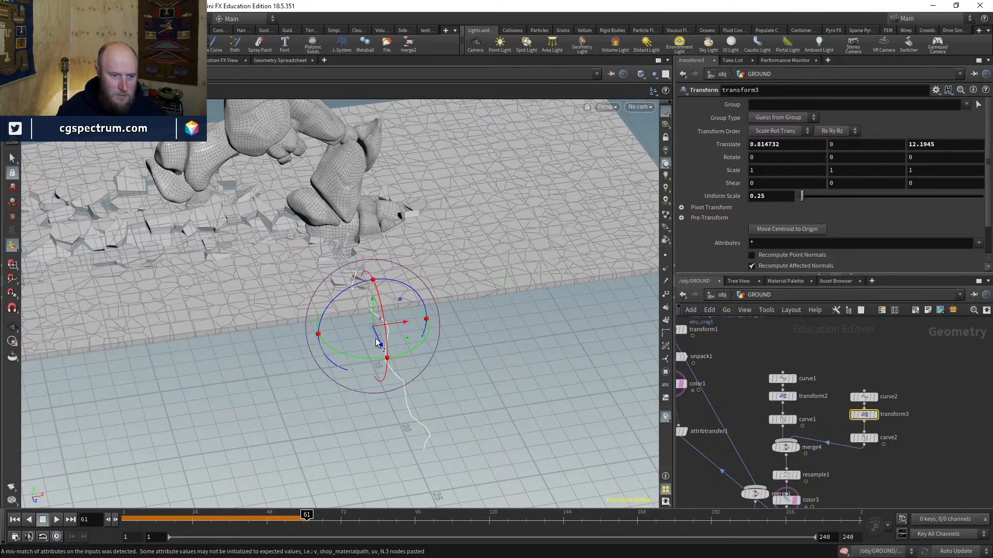
pyautogui.moveTo(377, 343); pyautogui.dragTo(136, 340)
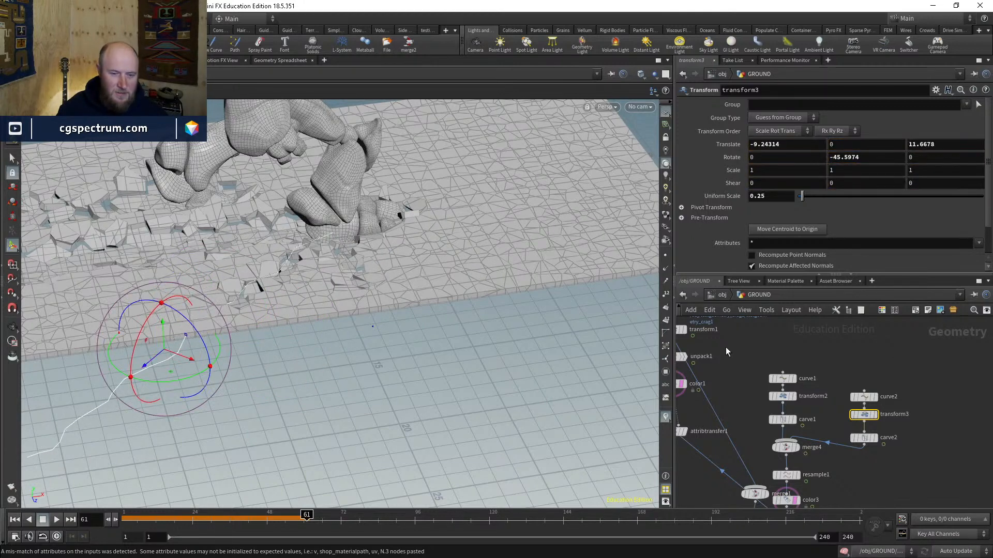
# Step: Select carve2 and play the animation past frame 58 to check how fast the duplicated crack grows
pyautogui.scroll(1, 832, 421)
pyautogui.click(862, 439)
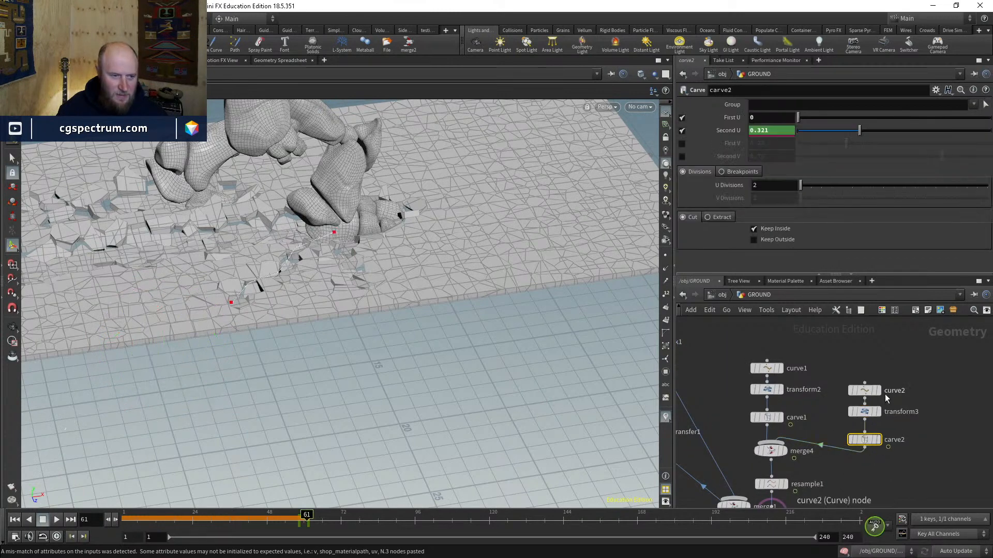
pyautogui.moveTo(884, 398)
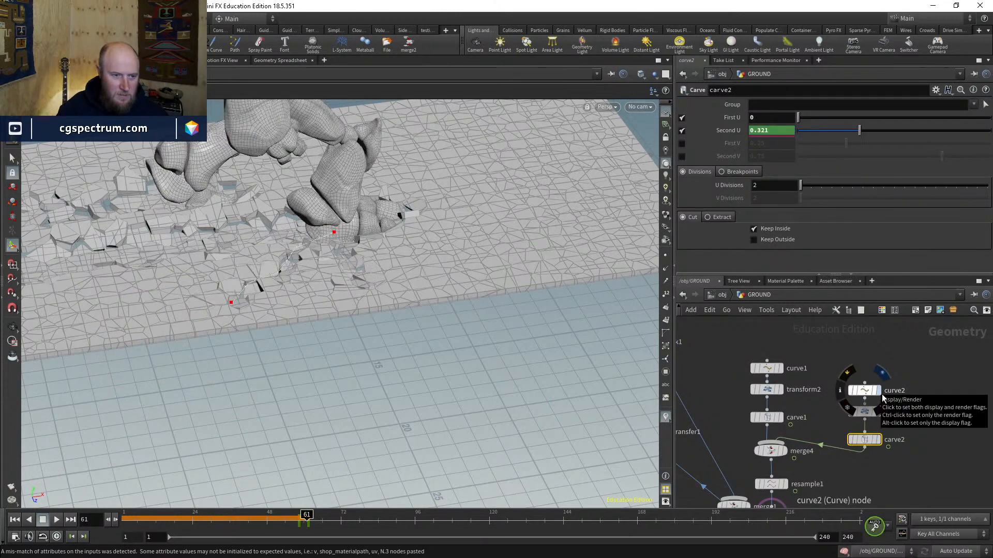
pyautogui.press('Left')
pyautogui.press('Left')
pyautogui.press('Left')
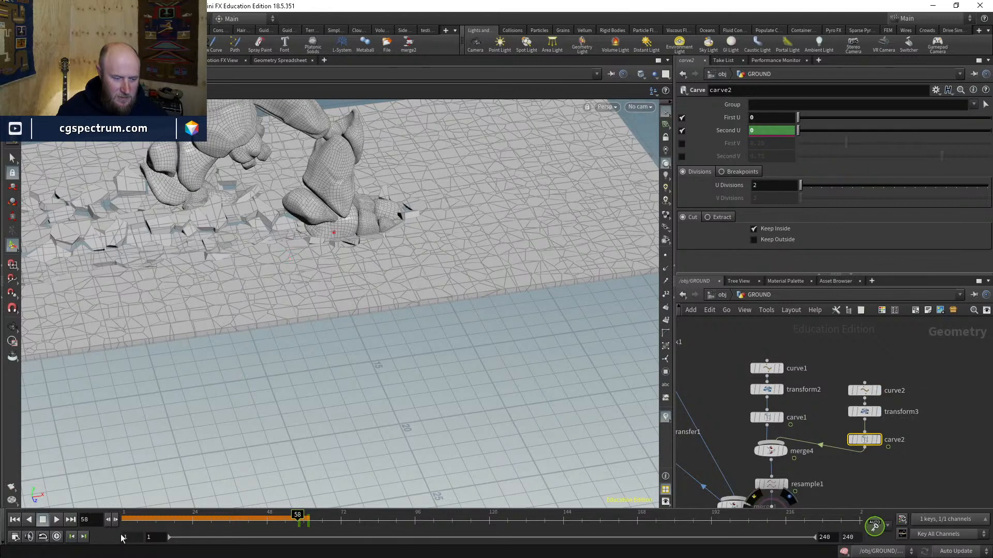
pyautogui.moveTo(296, 518); pyautogui.dragTo(46, 519)
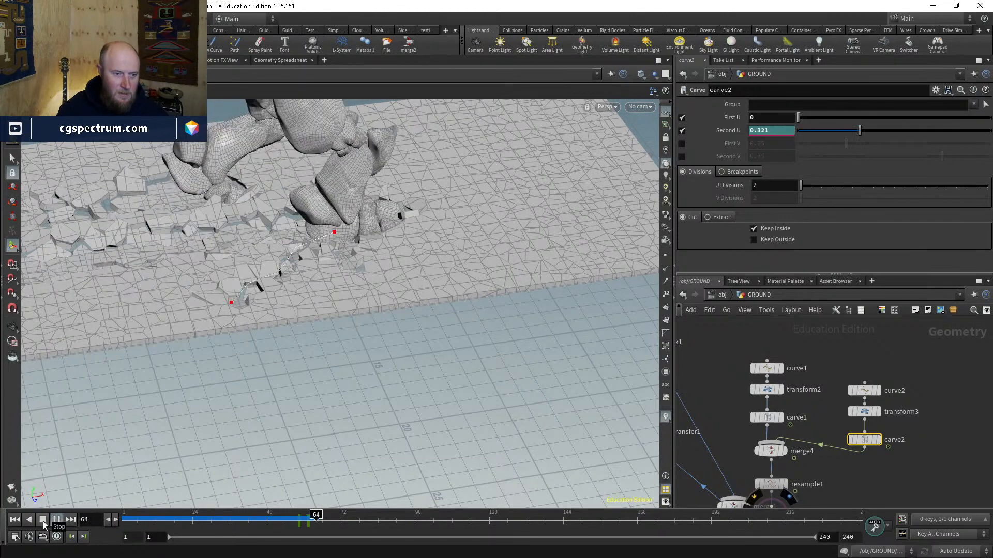
pyautogui.click(43, 521)
# Step: Move carve2's ending Second U keyframe to about frame 69 to slow the duplicated crack's growth, and play the animation to check it
pyautogui.press('Left')
pyautogui.press('Left')
pyautogui.press('Left')
pyautogui.press('Left')
pyautogui.press('Left')
pyautogui.press('Left')
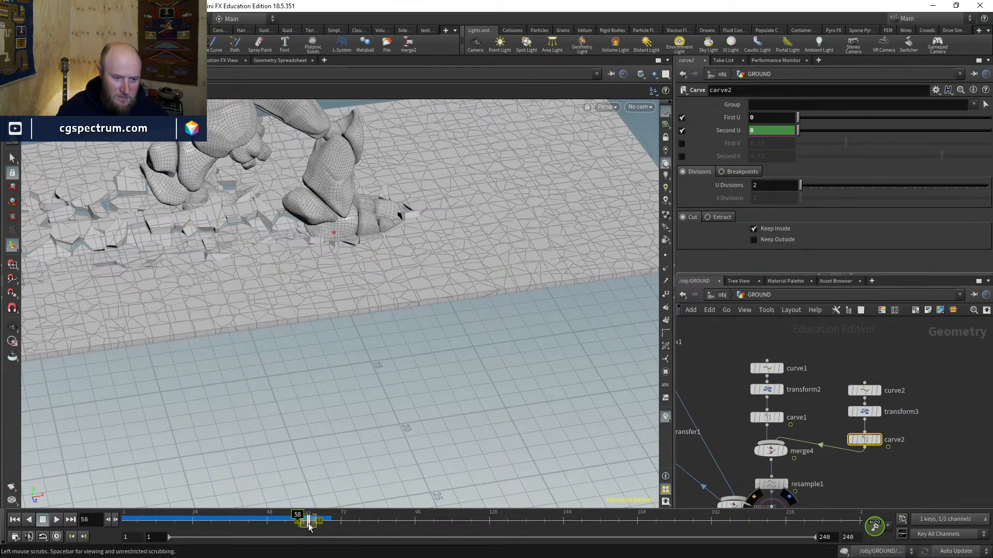
pyautogui.press('Right')
pyautogui.press('Right')
pyautogui.press('Right')
pyautogui.press('Right')
pyautogui.press('Right')
pyautogui.press('Right')
pyautogui.press('Right')
pyautogui.press('Right')
pyautogui.press('Right')
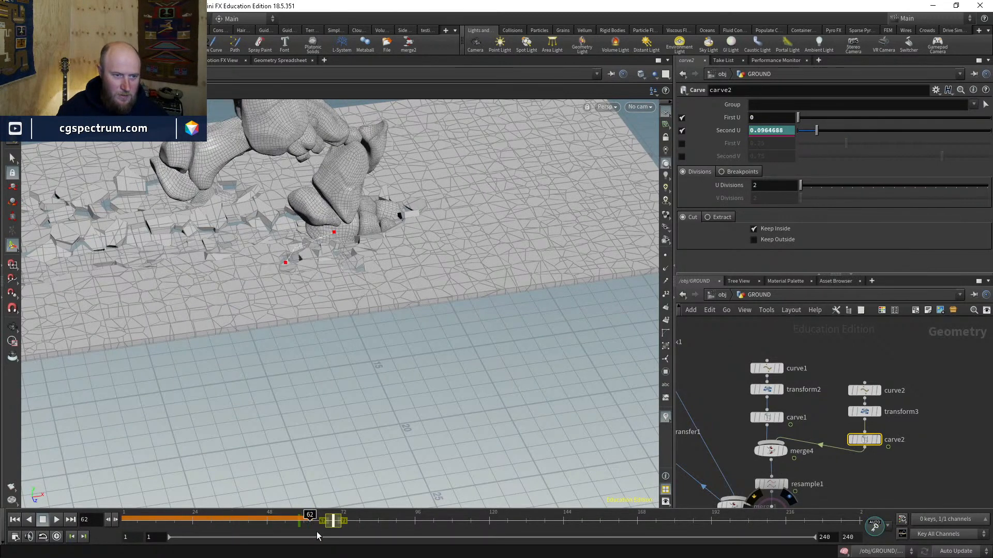
pyautogui.press('Right')
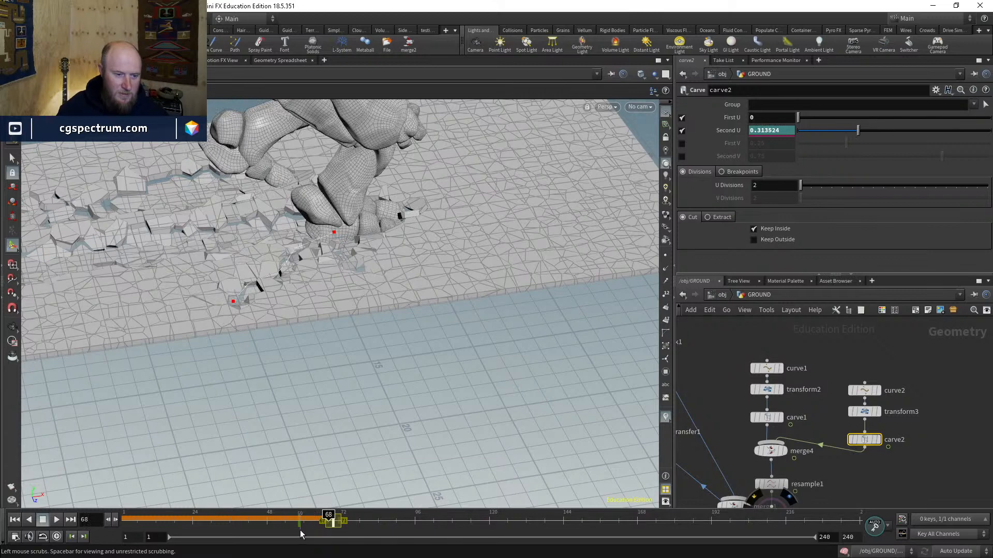
pyautogui.moveTo(300, 530); pyautogui.dragTo(42, 526)
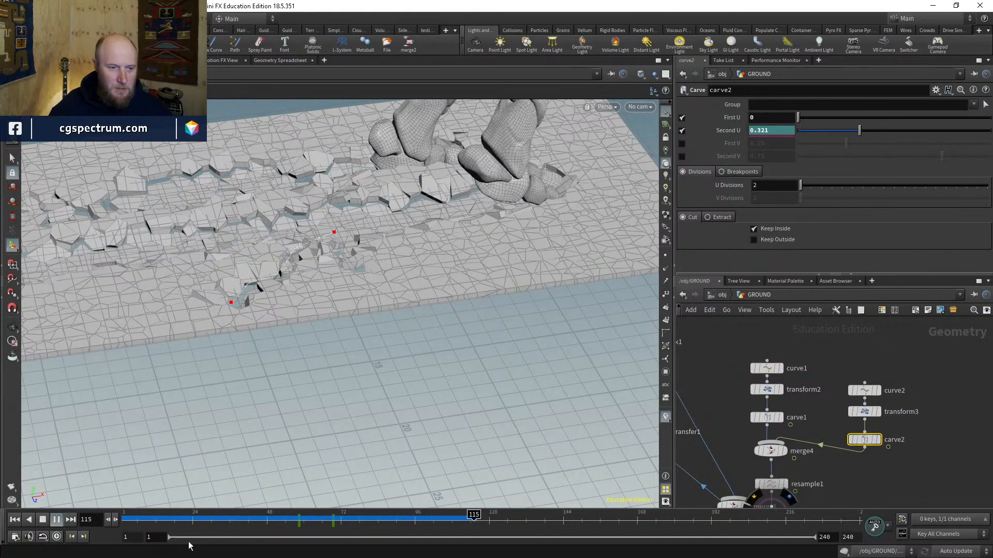
pyautogui.moveTo(299, 520); pyautogui.dragTo(323, 501)
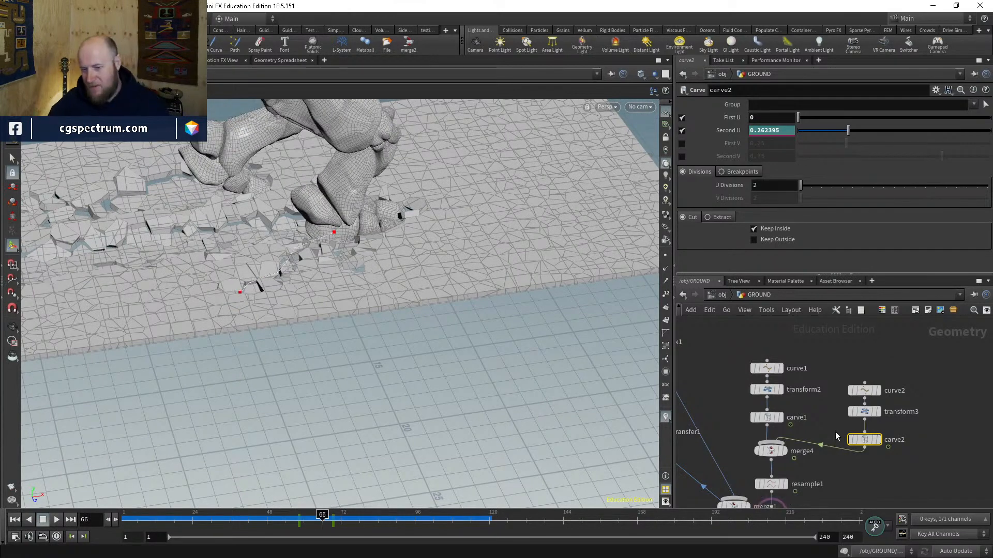
# Step: Set the viewport to look through cam1 at the Crag and the cracked ground, toggling the shaded wireframe display
pyautogui.scroll(-3, 292, 269)
pyautogui.moveTo(292, 269); pyautogui.dragTo(301, 366, button='middle')
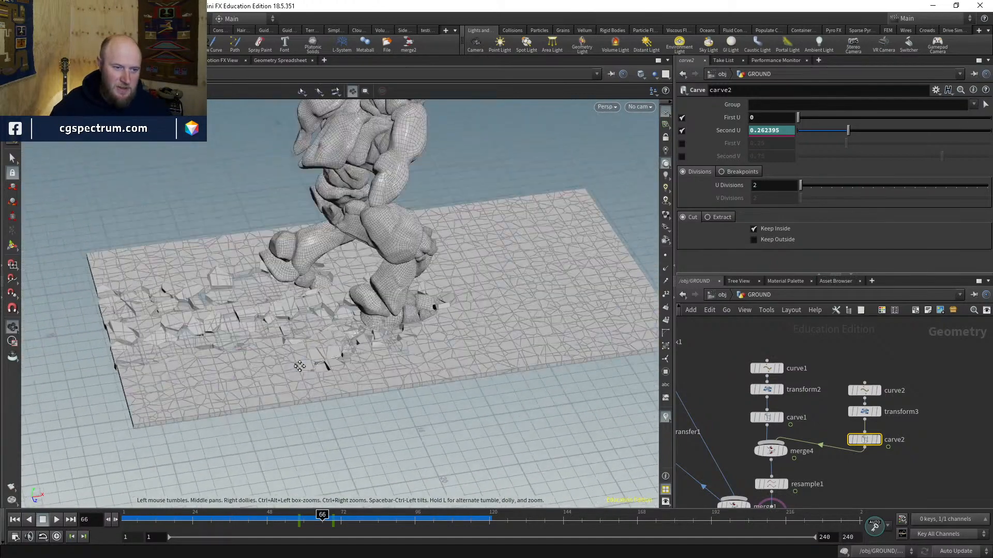
pyautogui.hotkey('shift', 'w')
pyautogui.moveTo(302, 366)
pyautogui.mouseDown()
pyautogui.moveTo(332, 381)
pyautogui.moveTo(332, 368)
pyautogui.mouseUp()
pyautogui.hotkey('shift', 'w')
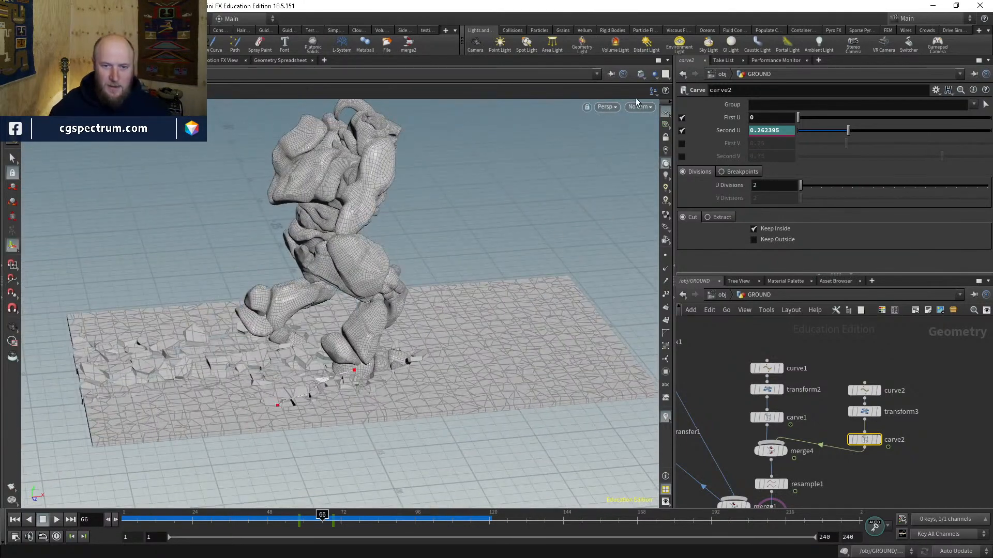
pyautogui.click(640, 106)
pyautogui.click(643, 139)
pyautogui.hotkey('shift', 'w')
pyautogui.hotkey('shift', 'w')
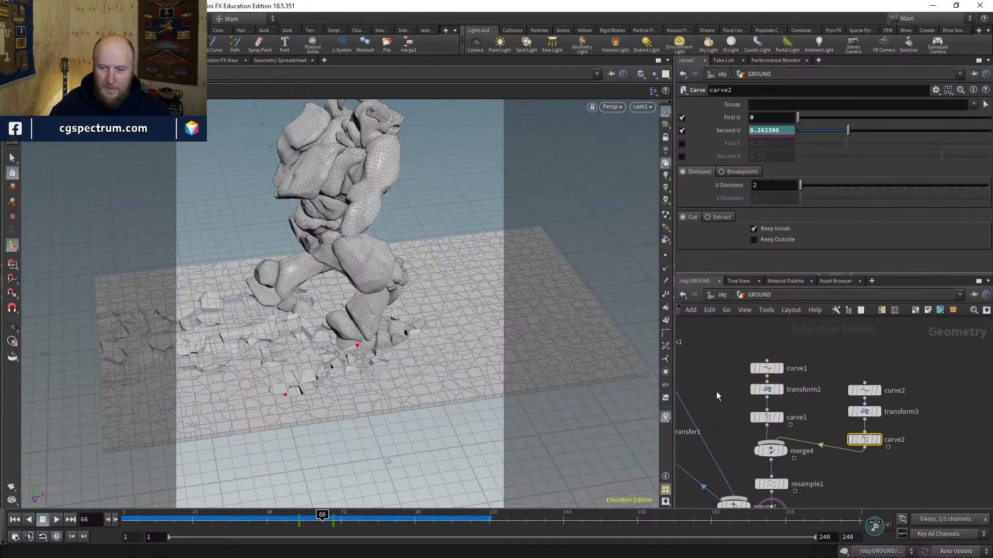
# Step: Display the unpack2 node's output in the GROUND network and scrub the creature's walk up to frame 70
pyautogui.moveTo(837, 496); pyautogui.dragTo(937, 406, button='middle')
pyautogui.scroll(-4, 930, 407)
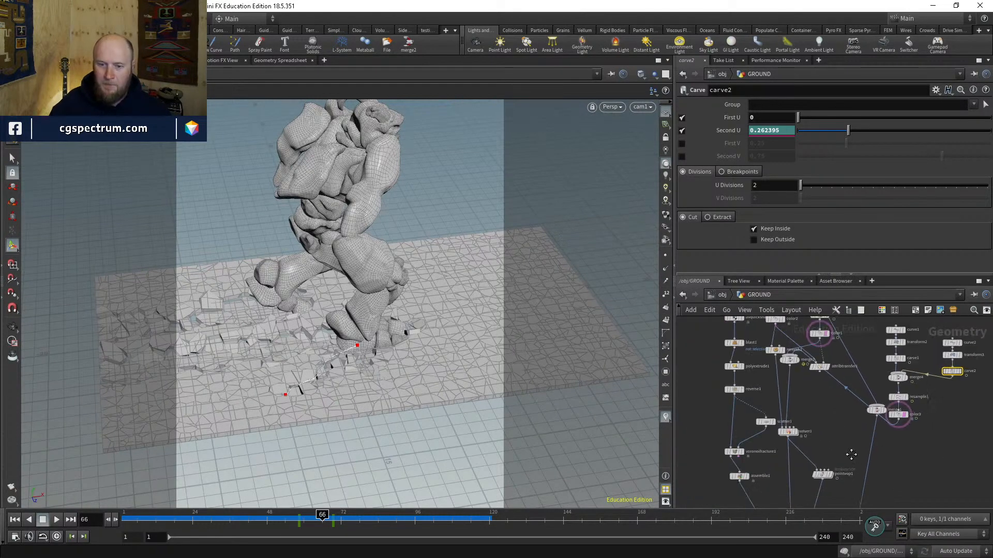
pyautogui.moveTo(851, 454); pyautogui.dragTo(868, 348, button='middle')
pyautogui.moveTo(829, 443); pyautogui.dragTo(813, 397, button='middle')
pyautogui.scroll(4, 790, 382)
pyautogui.click(807, 408)
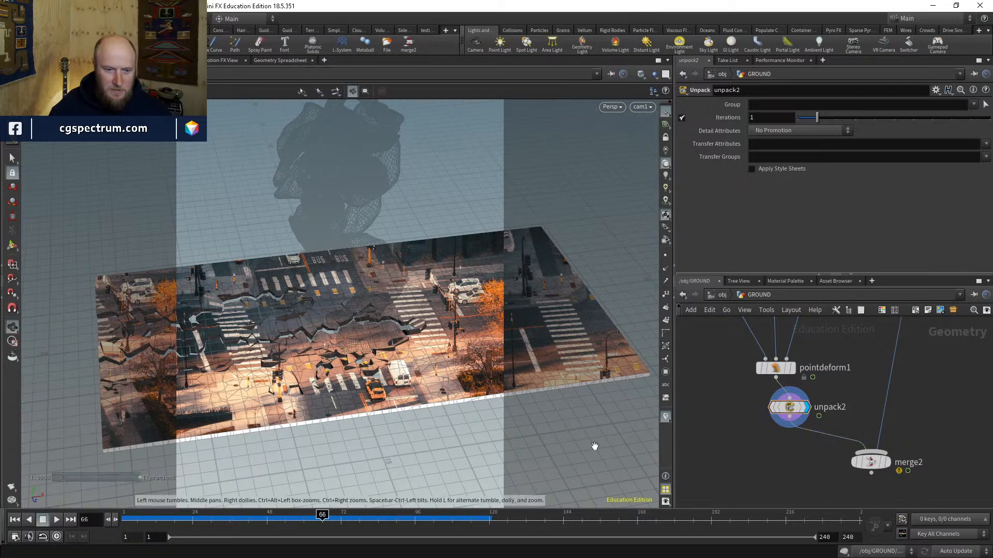
pyautogui.click(265, 516)
pyautogui.moveTo(264, 516); pyautogui.dragTo(335, 515)
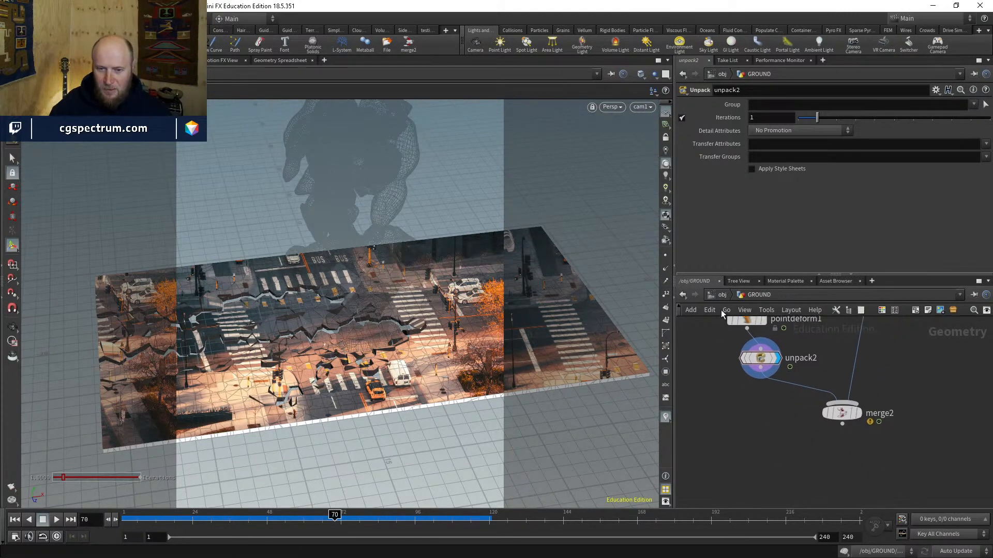
# Step: Add a grid object at object level and lower it to about -1.2 in Y, beneath the street
pyautogui.click(722, 295)
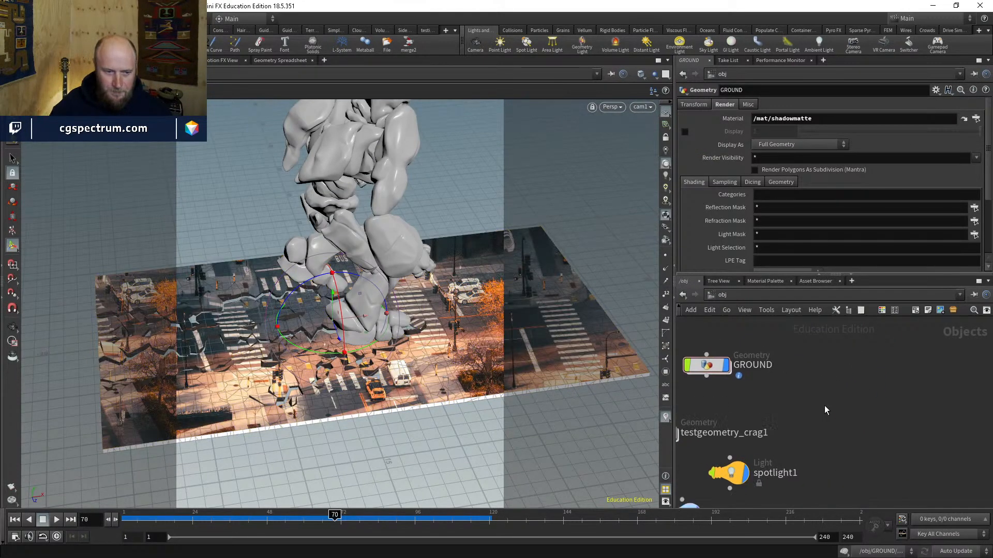
pyautogui.press('Tab')
pyautogui.write('grid')
pyautogui.press('Return')
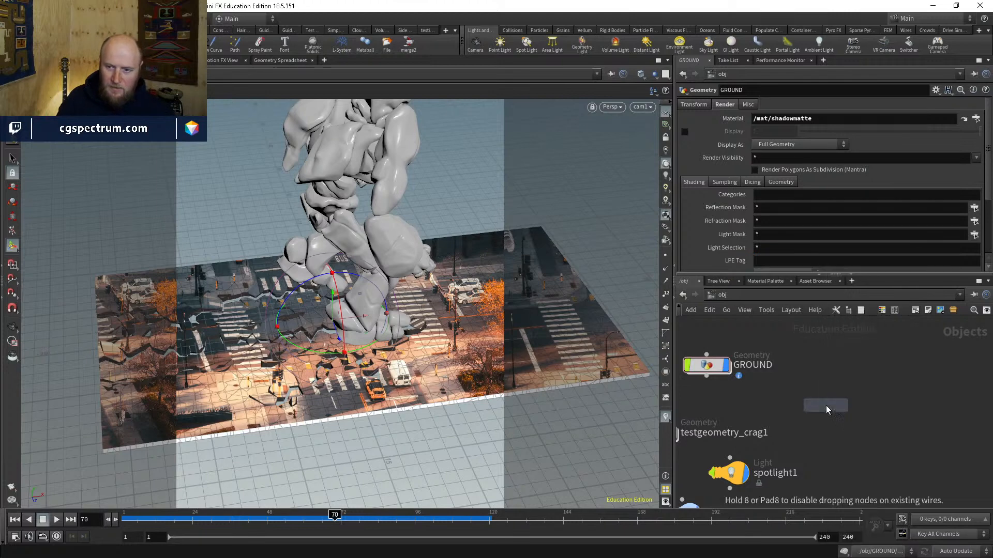
pyautogui.click(826, 407)
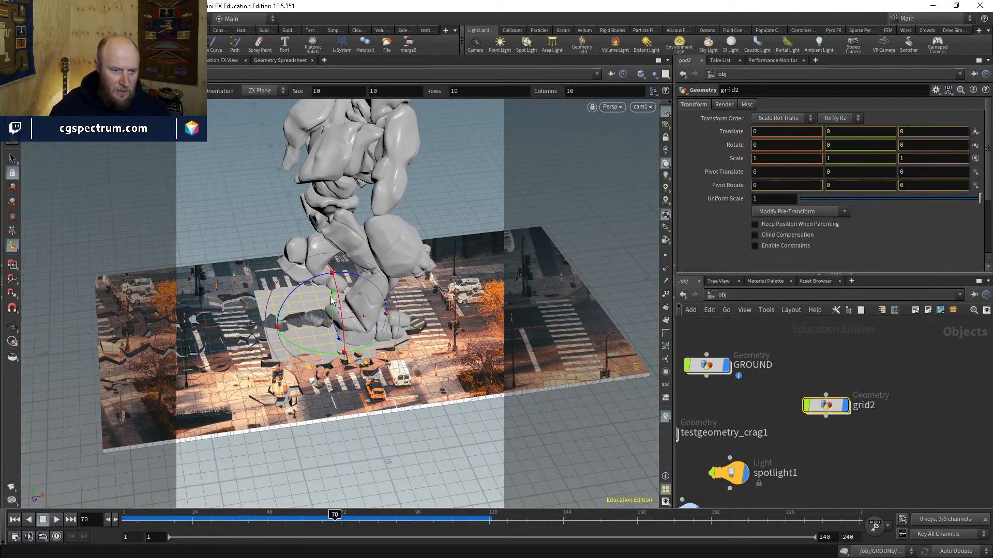
pyautogui.moveTo(331, 299); pyautogui.dragTo(331, 310)
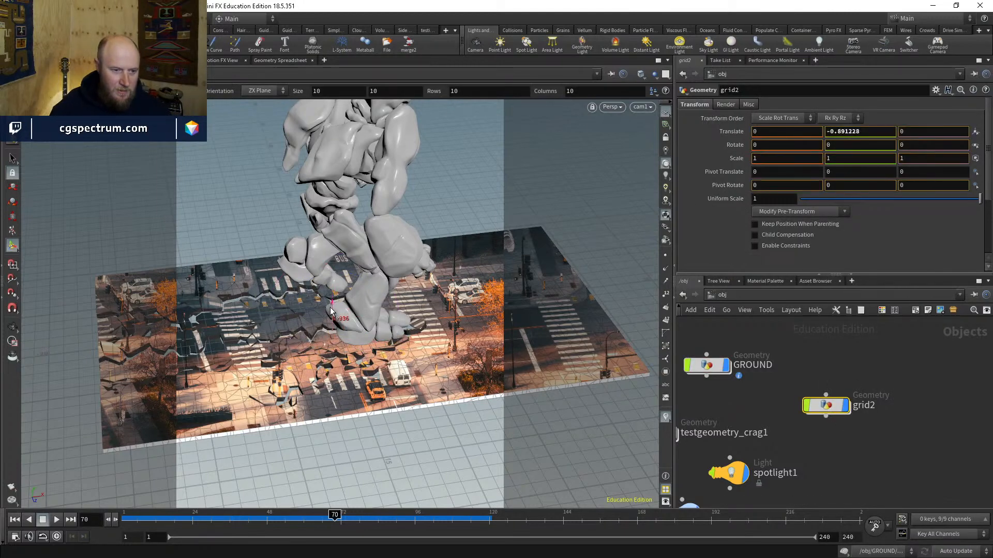
# Step: Inside the new grid object, add a Color node wired after grid1 and make it the displayed node
pyautogui.doubleClick(825, 405)
pyautogui.press('Tab')
pyautogui.write('color')
pyautogui.press('Return')
pyautogui.click(831, 447)
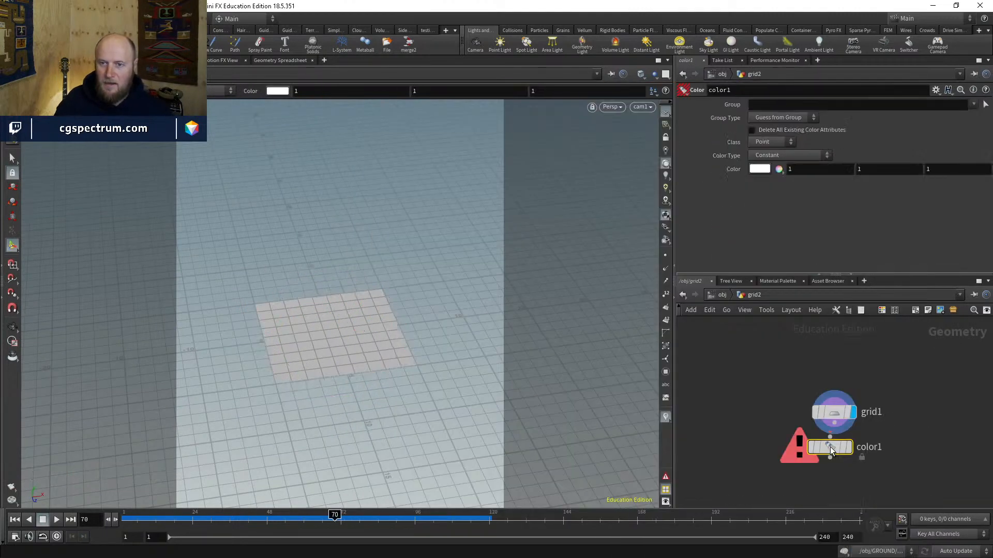
pyautogui.moveTo(830, 448)
pyautogui.moveTo(835, 440); pyautogui.dragTo(834, 424)
pyautogui.click(853, 451)
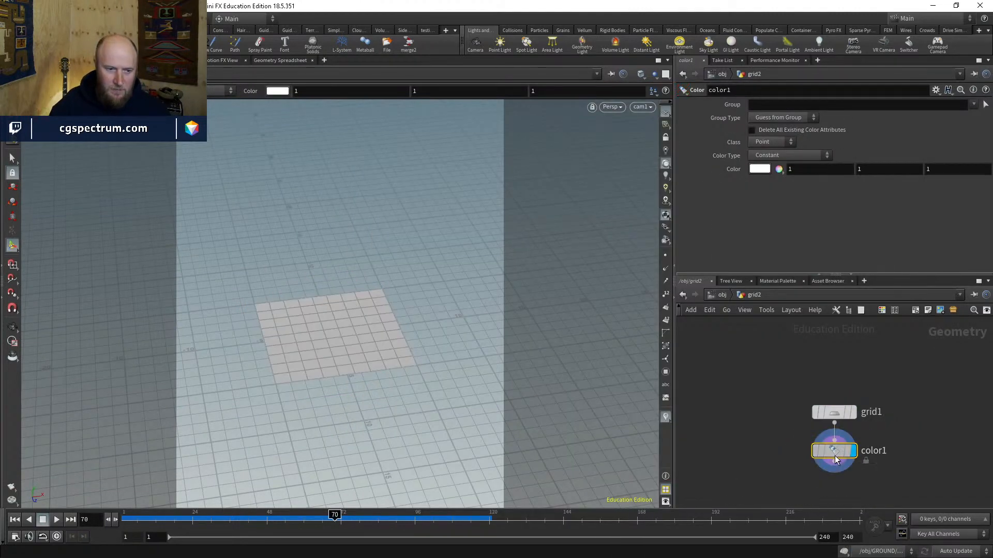
# Step: Set the Color node's constant colour to a near-black grey of 0.033
pyautogui.click(779, 169)
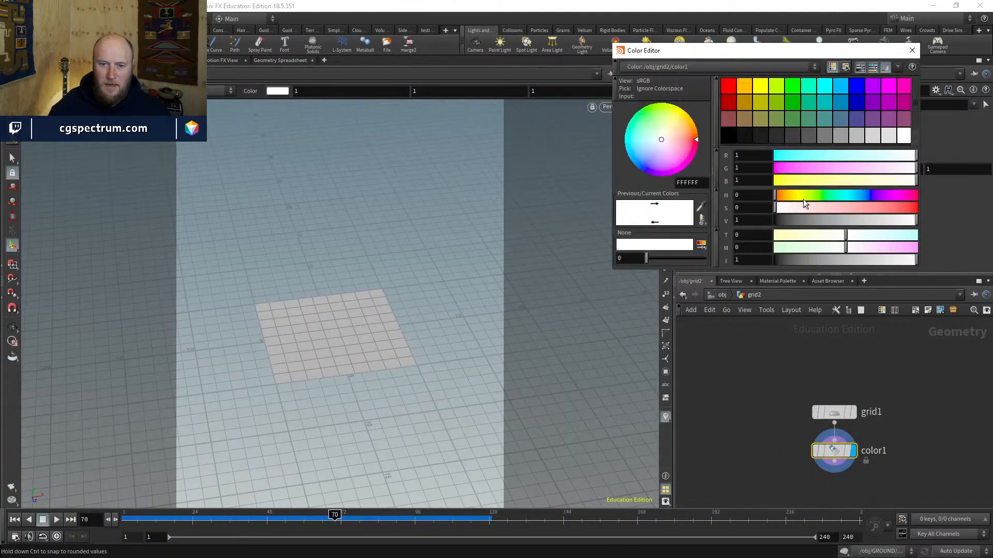
pyautogui.moveTo(789, 226); pyautogui.dragTo(779, 221)
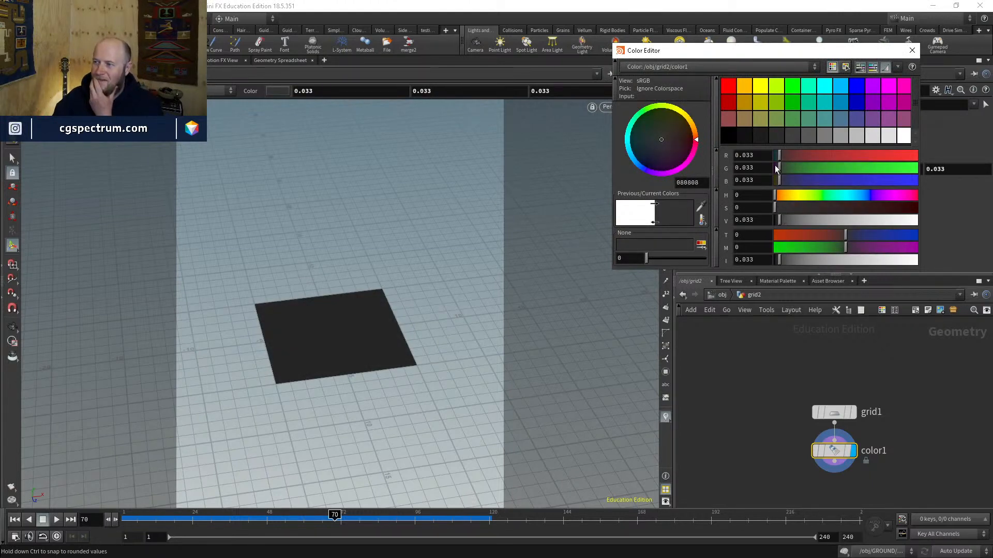
pyautogui.click(911, 52)
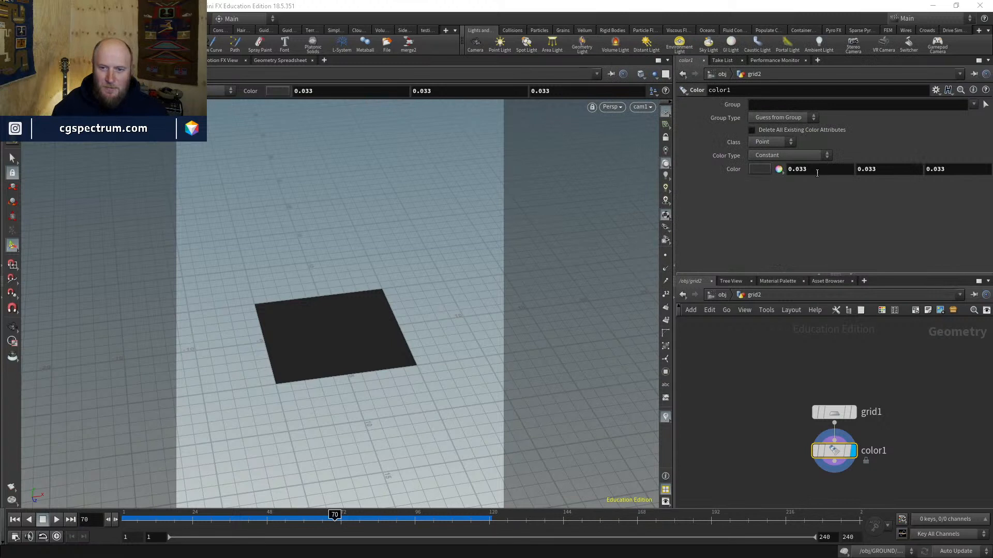
# Step: Set grid1's size to 20 by 20
pyautogui.click(833, 412)
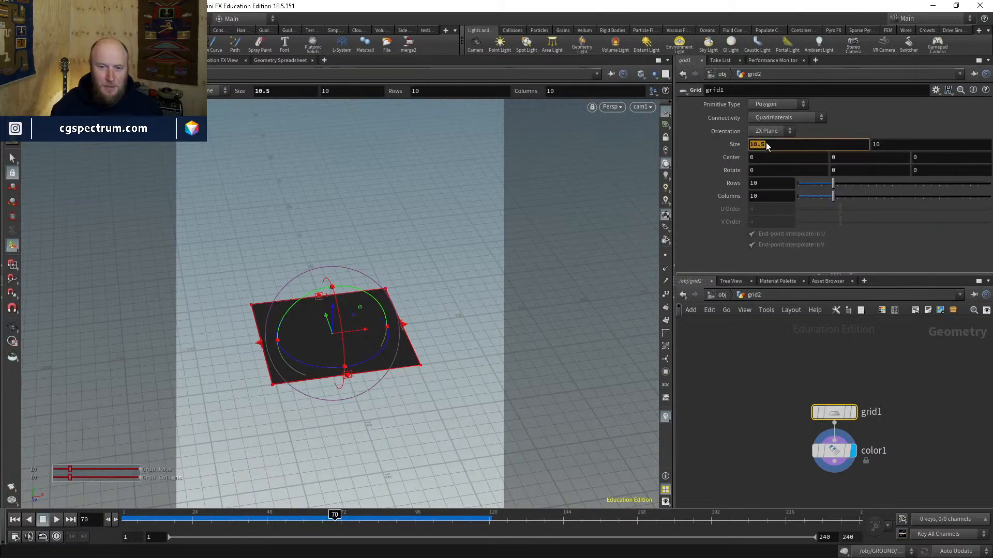
pyautogui.write('20')
pyautogui.press('Return')
pyautogui.press('Return')
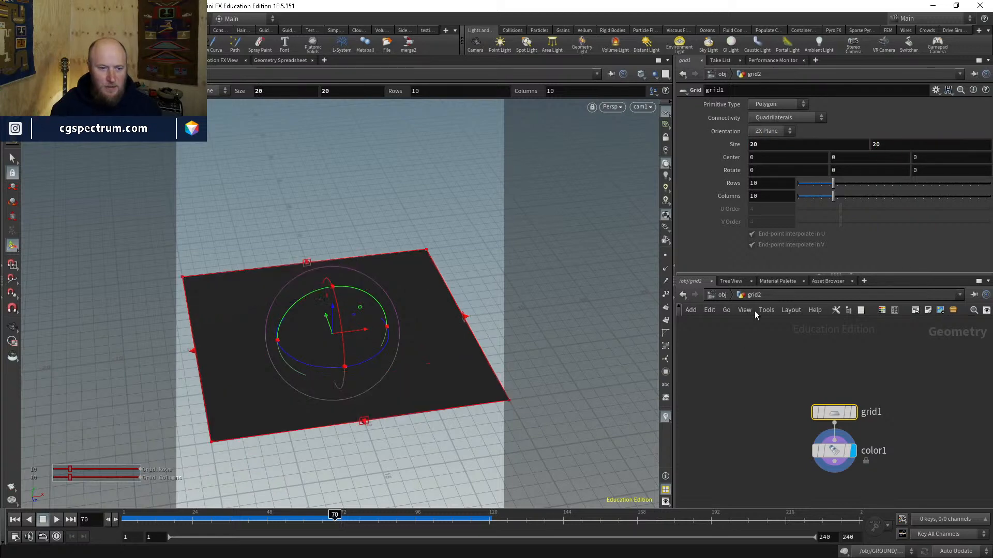
# Step: Return to object level and scrub the animation to examine the cracked street over the dark grid
pyautogui.click(722, 293)
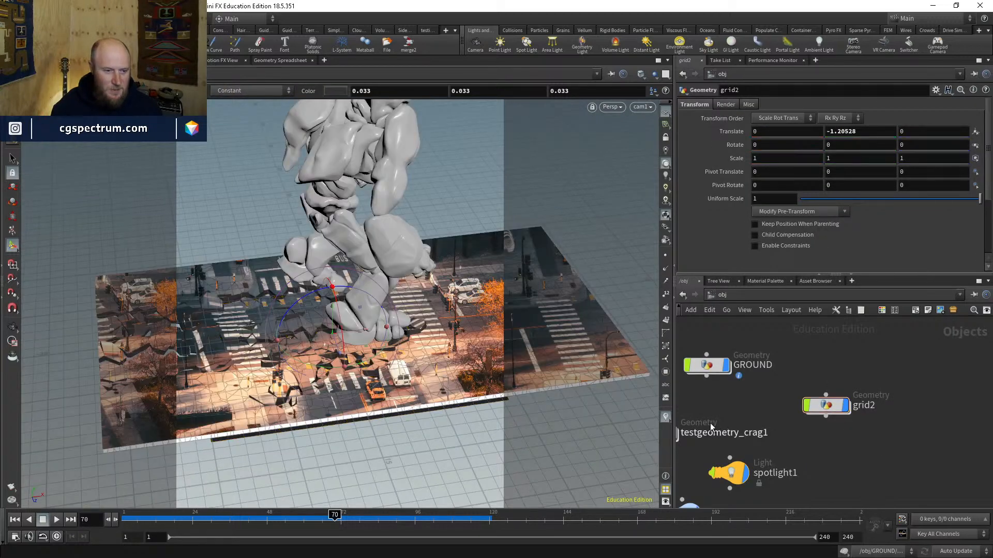
pyautogui.moveTo(249, 519); pyautogui.dragTo(329, 521)
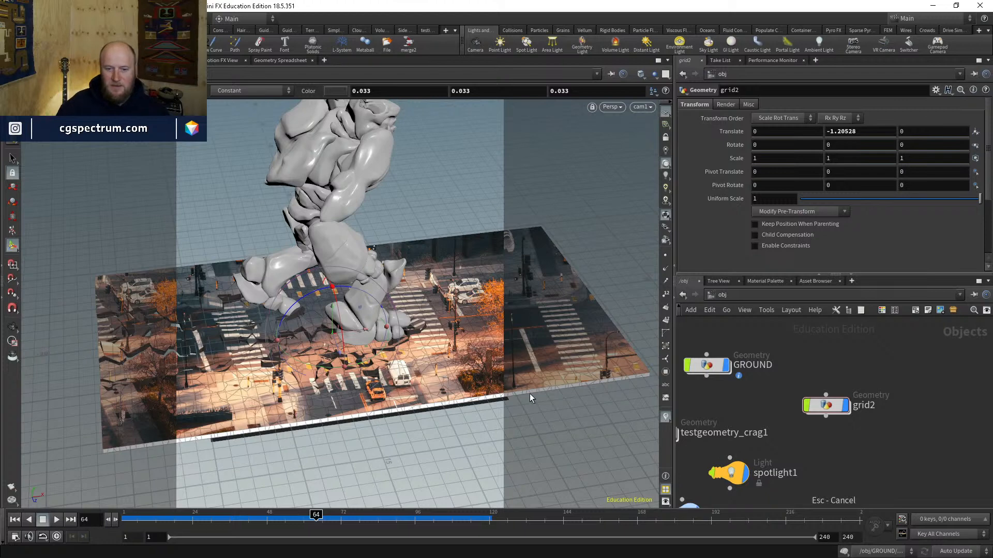
pyautogui.press('Escape')
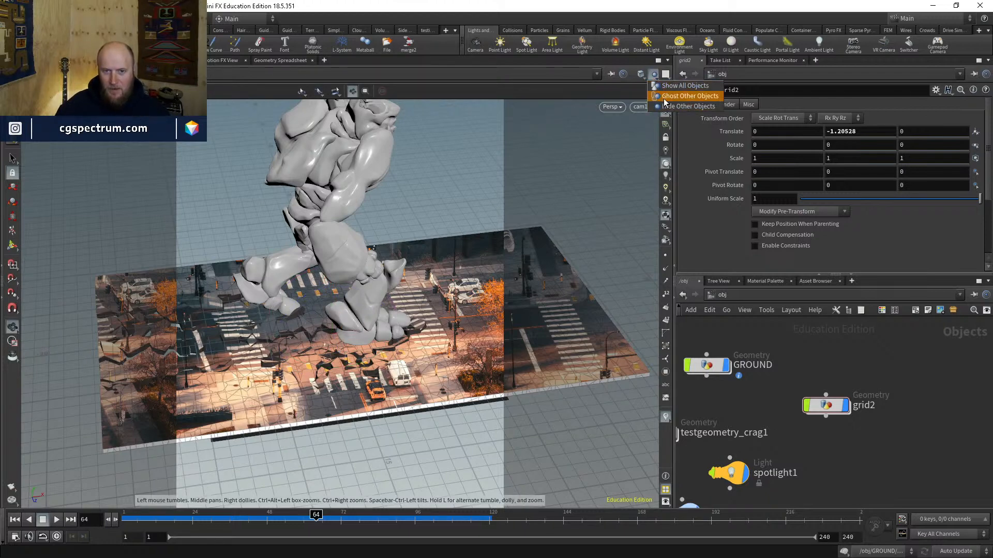
pyautogui.click(640, 76)
pyautogui.click(651, 168)
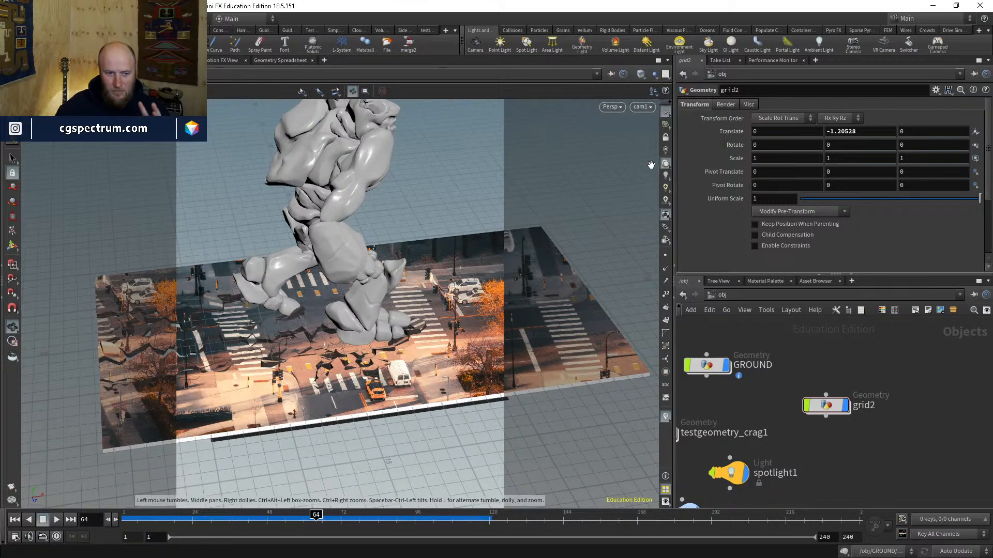
pyautogui.moveTo(327, 523); pyautogui.dragTo(302, 496)
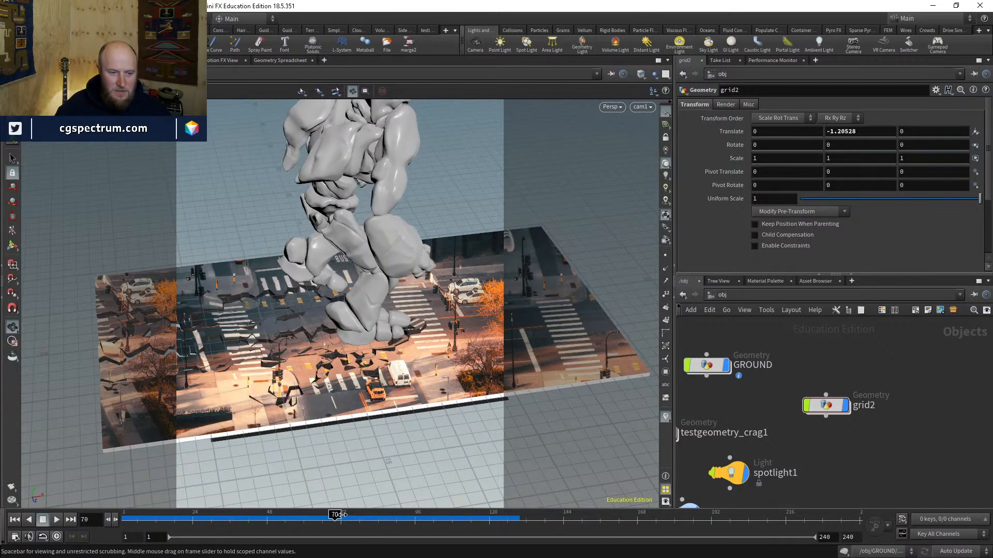
pyautogui.moveTo(320, 519); pyautogui.dragTo(279, 515)
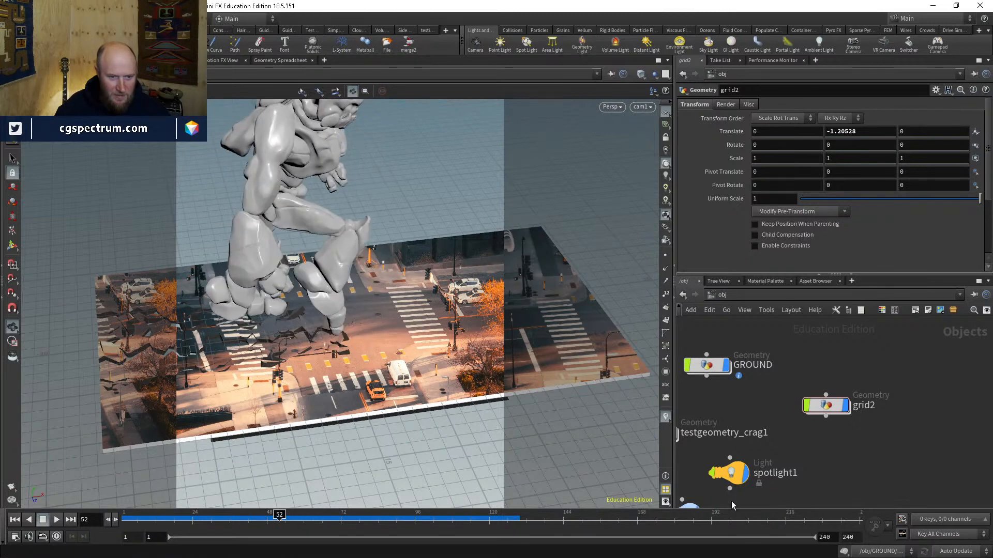
# Step: Open the GROUND object's network and move the timeline back to frame 1
pyautogui.moveTo(843, 443); pyautogui.dragTo(840, 465, button='middle')
pyautogui.doubleClick(824, 446)
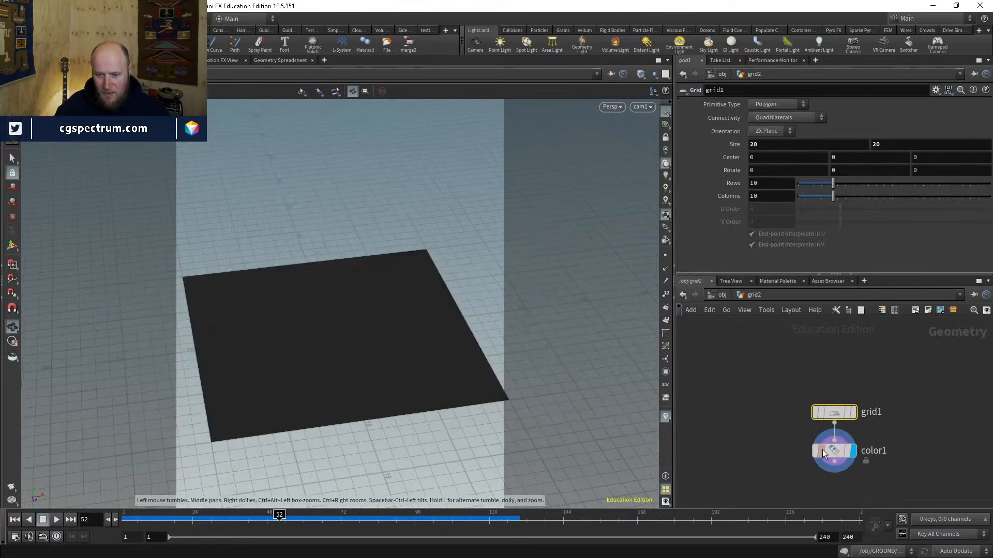
pyautogui.click(722, 295)
pyautogui.moveTo(743, 404); pyautogui.dragTo(791, 420, button='middle')
pyautogui.doubleClick(749, 408)
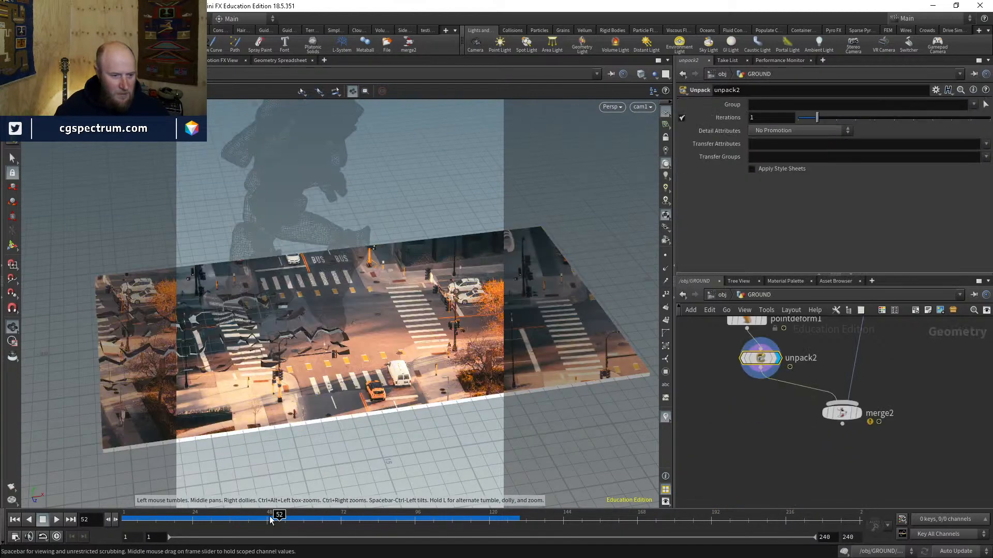
pyautogui.moveTo(271, 520); pyautogui.dragTo(124, 519)
# Step: Bypass the transform1 node below object_merge1
pyautogui.moveTo(862, 366); pyautogui.dragTo(823, 501, button='middle')
pyautogui.scroll(-5, 839, 456)
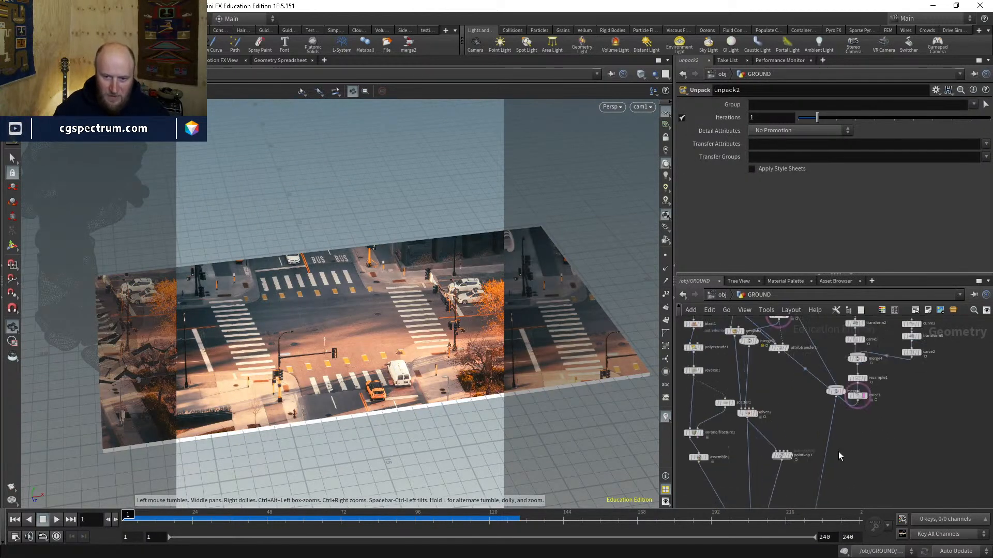
pyautogui.scroll(5, 839, 456)
pyautogui.click(760, 412)
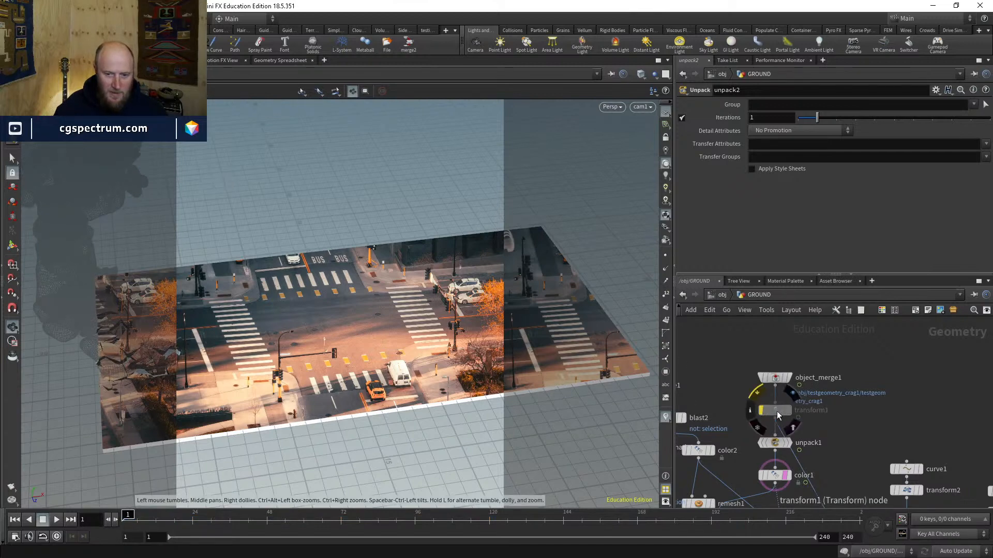
pyautogui.click(774, 410)
# Step: Reset the simulation of solver1 and play the animation from frame 1
pyautogui.scroll(-6, 750, 375)
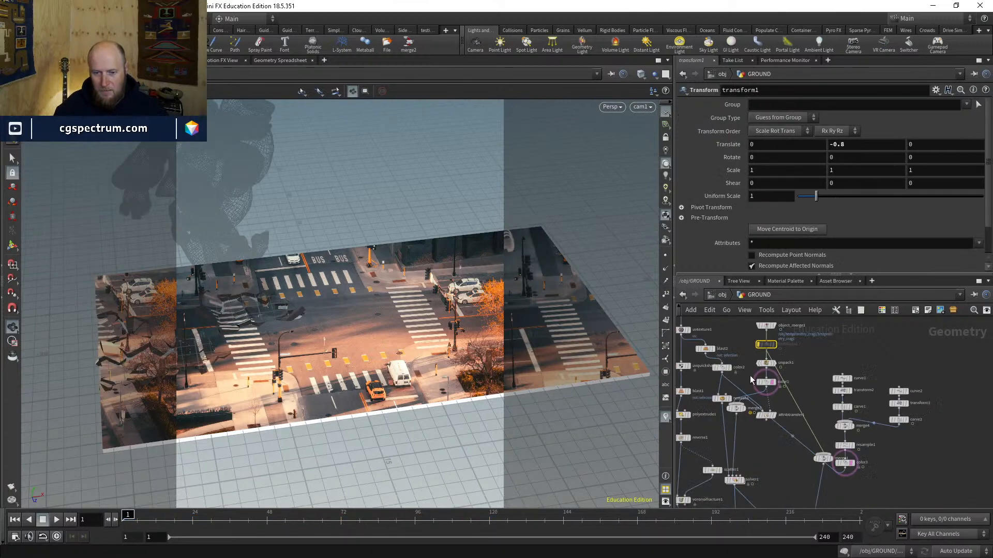
pyautogui.moveTo(777, 474)
pyautogui.mouseDown(button='middle')
pyautogui.moveTo(770, 398)
pyautogui.moveTo(781, 373)
pyautogui.moveTo(722, 383)
pyautogui.mouseUp(button='middle')
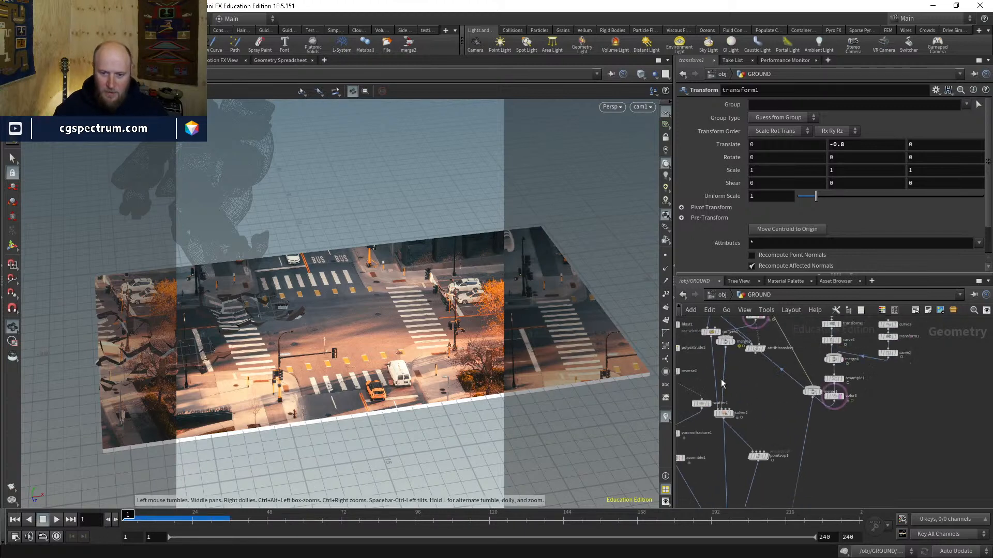
pyautogui.click(723, 413)
pyautogui.click(776, 104)
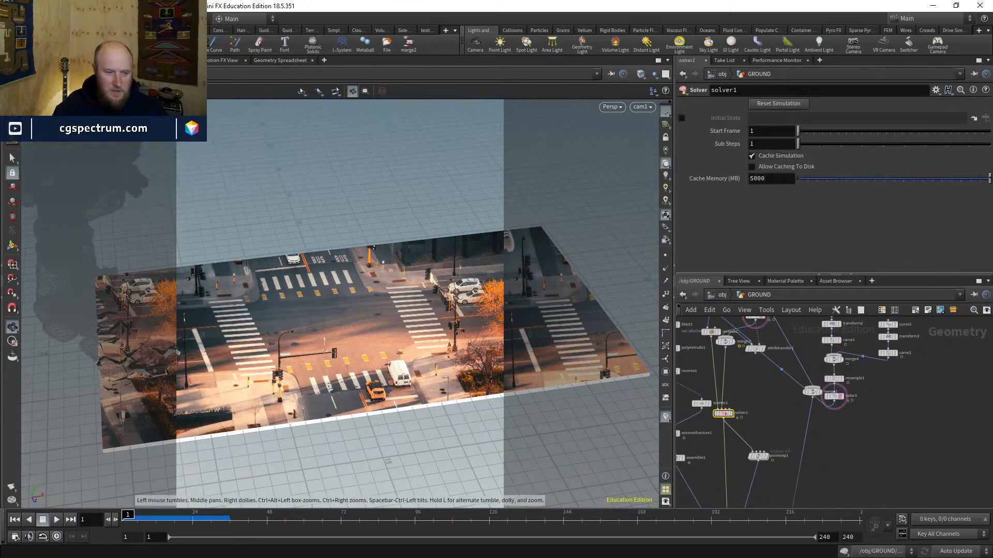
pyautogui.click(52, 521)
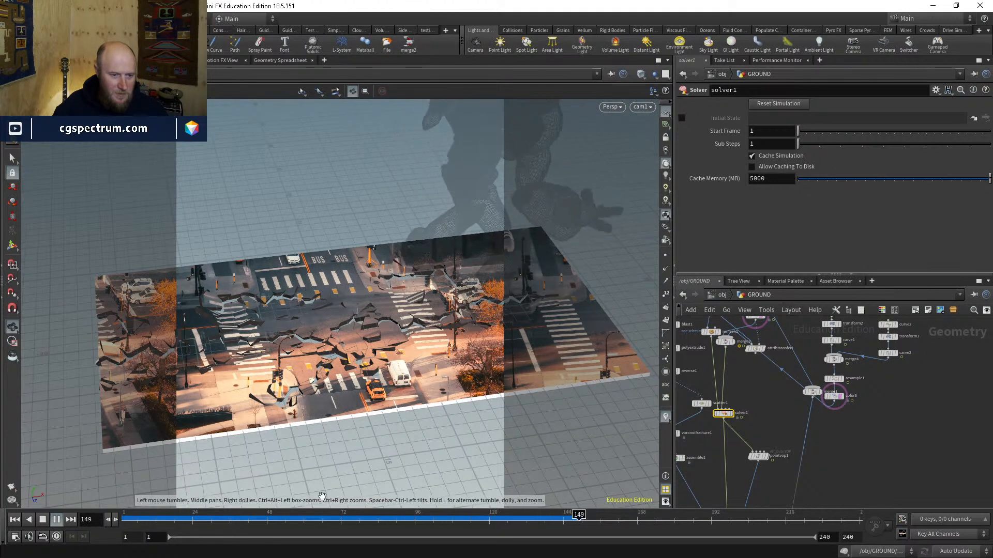
# Step: Examine the broken ground around frame 47 from a low, close angle, then rewind to frame 1
pyautogui.click(164, 519)
pyautogui.moveTo(208, 520); pyautogui.dragTo(265, 522)
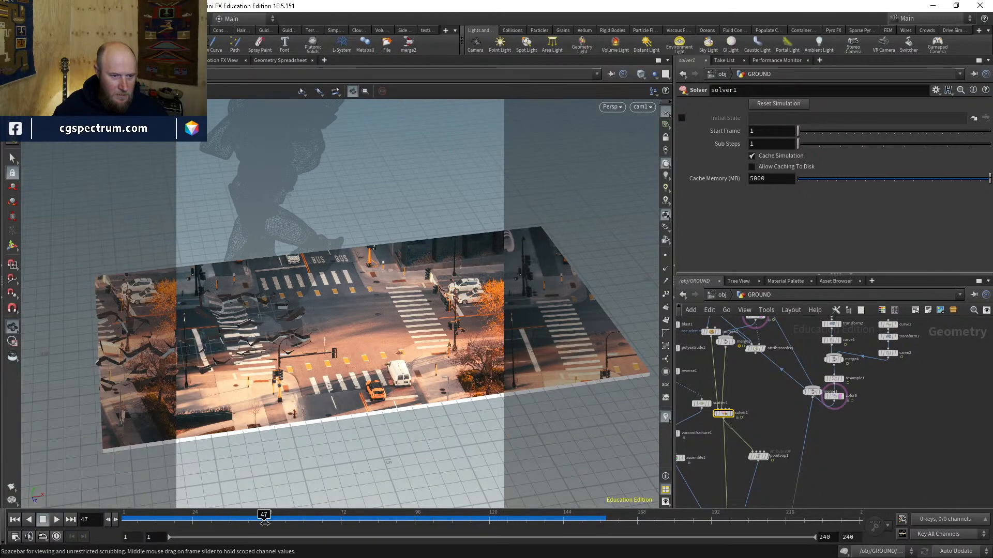
pyautogui.moveTo(293, 355)
pyautogui.mouseDown()
pyautogui.moveTo(300, 339)
pyautogui.moveTo(277, 335)
pyautogui.mouseUp()
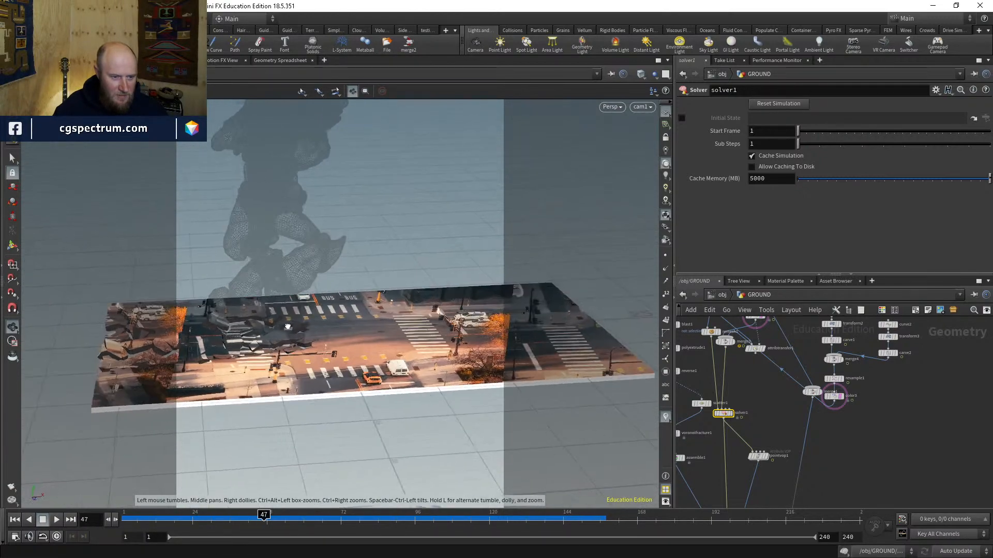
pyautogui.scroll(5, 276, 335)
pyautogui.hotkey('shift', 'w')
pyautogui.hotkey('shift', 'w')
pyautogui.moveTo(261, 394); pyautogui.dragTo(254, 379)
pyautogui.moveTo(262, 526); pyautogui.dragTo(83, 503)
# Step: Re-enable the bypassed transform1 node and scrub to frame 28 to check the fracturing
pyautogui.scroll(-3, 811, 392)
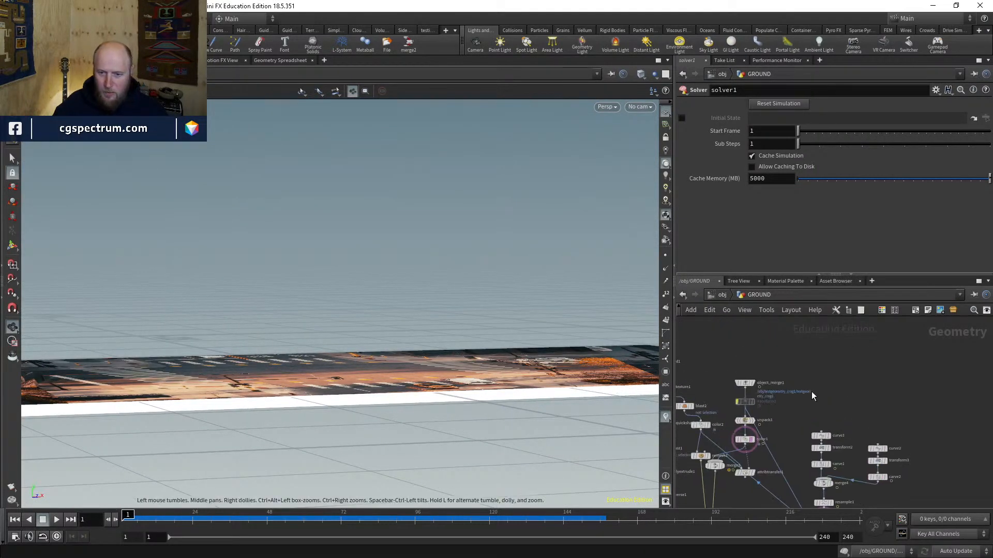
pyautogui.scroll(5, 740, 401)
pyautogui.click(739, 401)
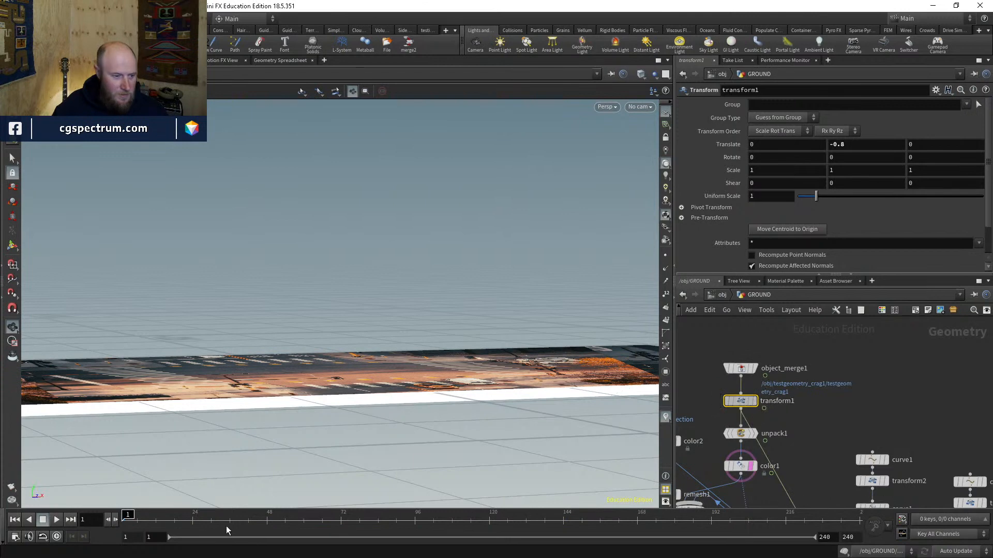
pyautogui.moveTo(156, 523); pyautogui.dragTo(206, 519)
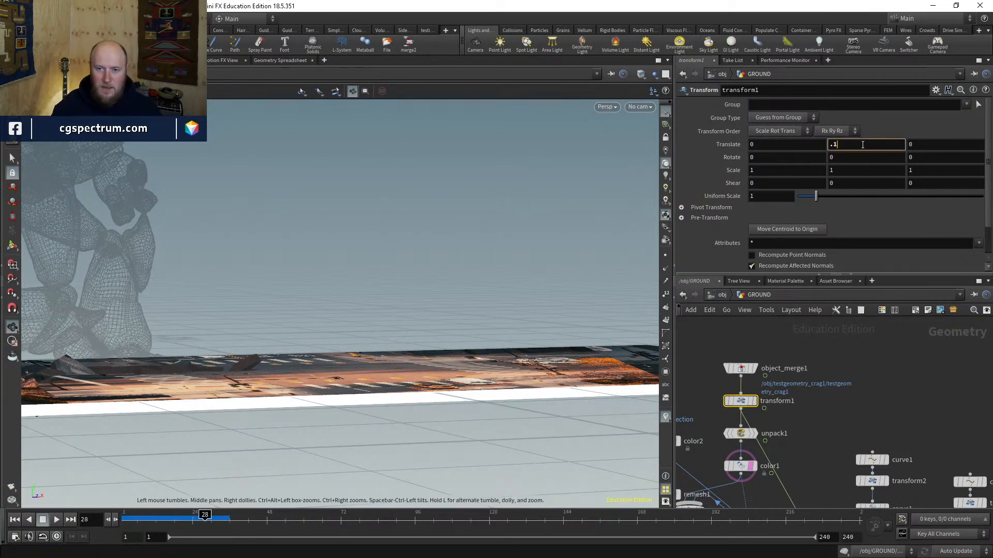
# Step: Set transform1's Y translation to 0.1 and replay the simulation from the start
pyautogui.press('Return')
pyautogui.click(126, 520)
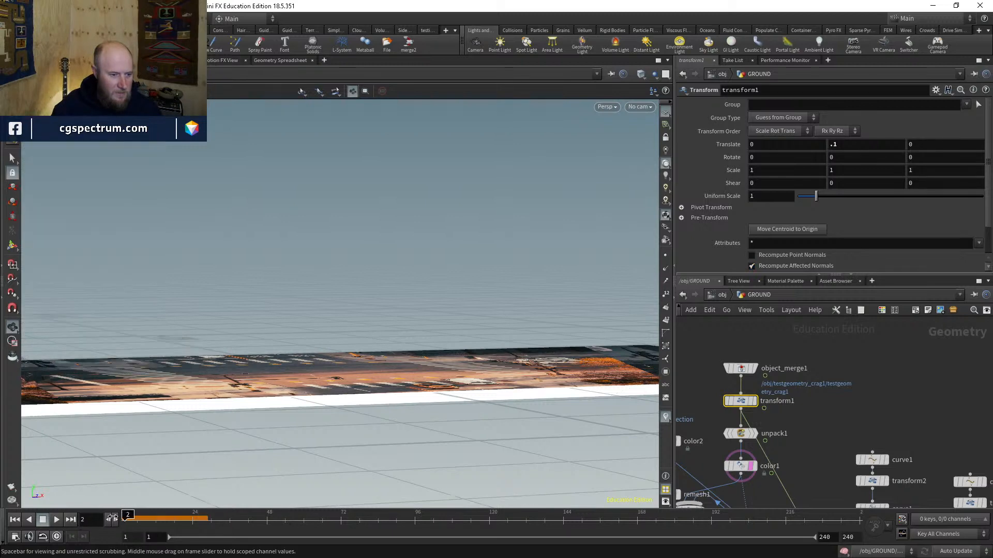
pyautogui.click(54, 520)
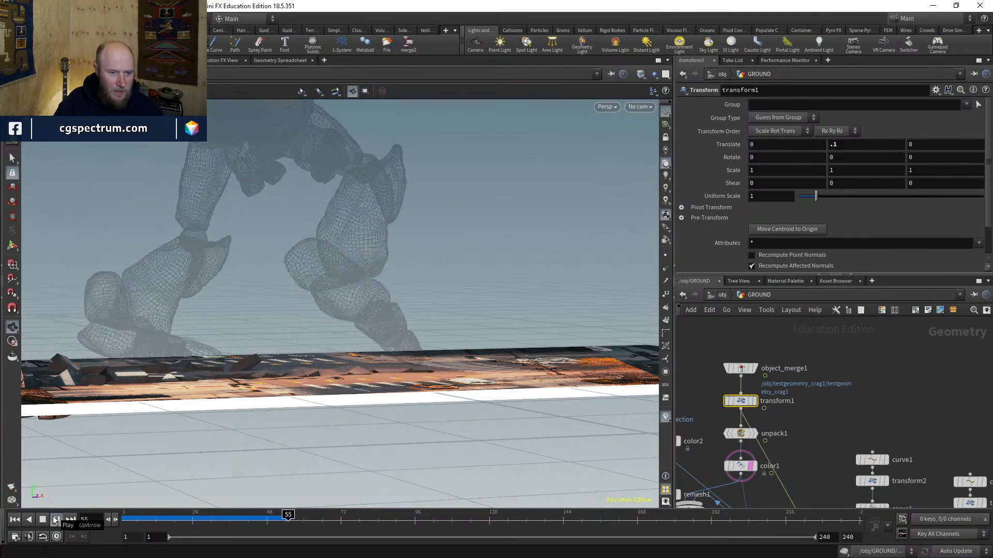
# Step: Set transform1's Y translation to 0.15, replay the simulation from frame 1 and inspect the broken street at frames 89 and 124
pyautogui.click(127, 520)
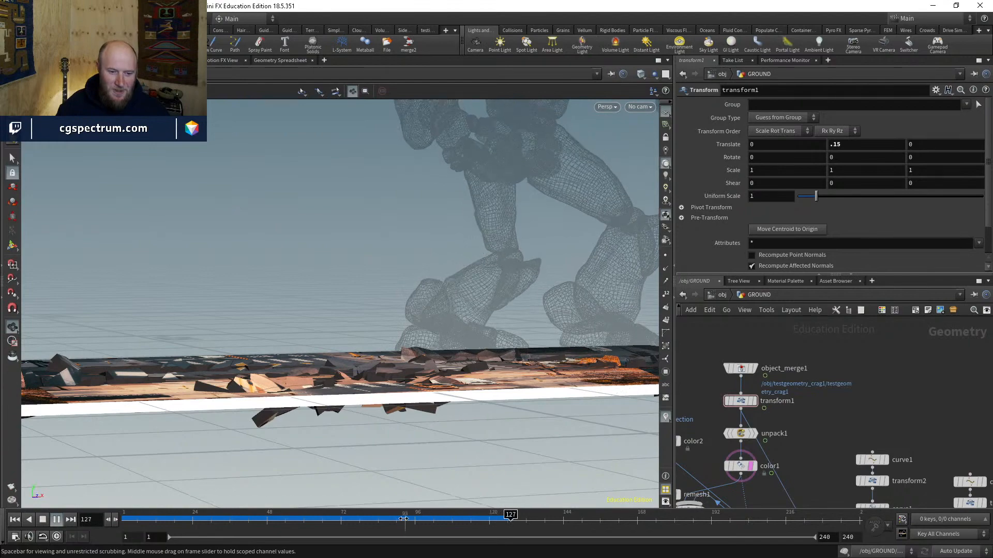
pyautogui.moveTo(403, 519); pyautogui.dragTo(394, 465)
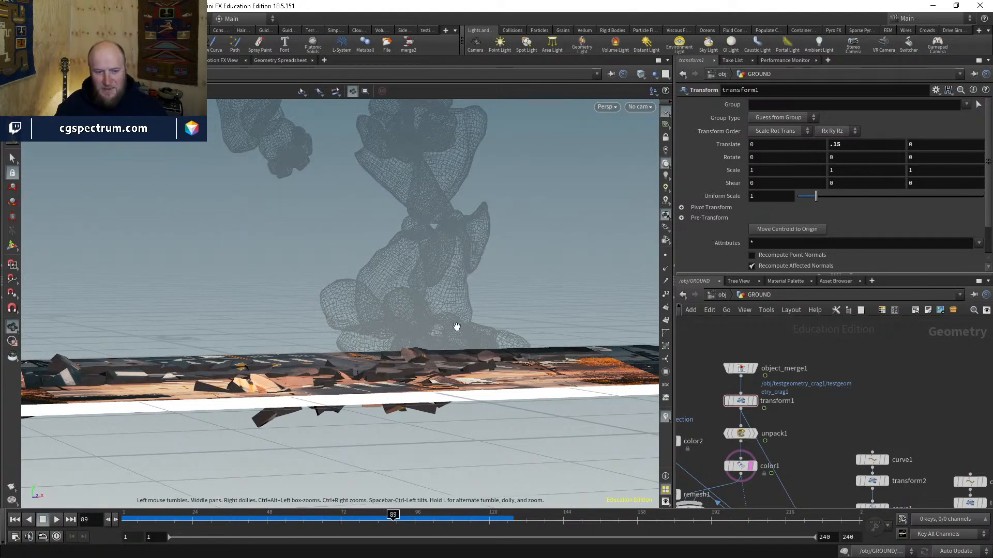
pyautogui.moveTo(456, 327); pyautogui.dragTo(385, 431)
pyautogui.moveTo(327, 517); pyautogui.dragTo(502, 477)
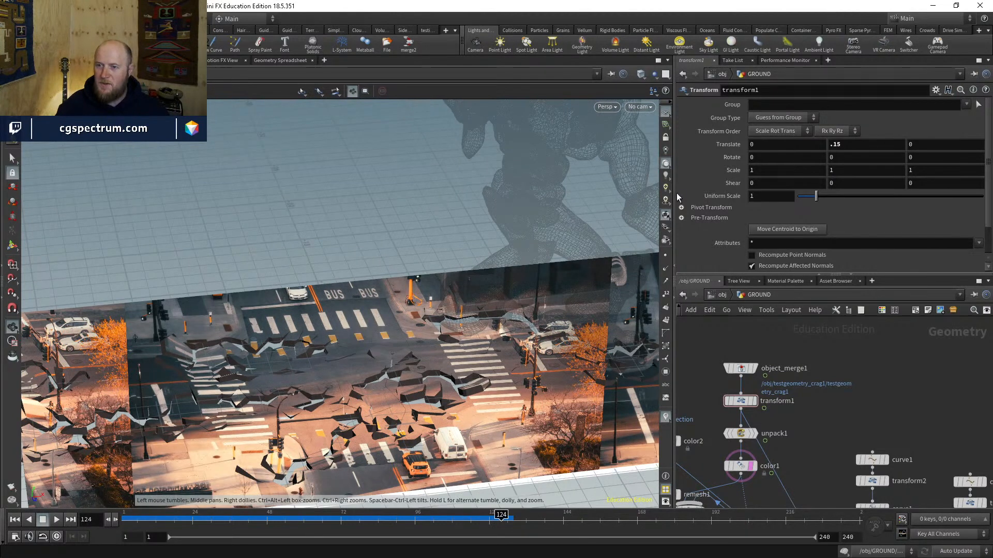
# Step: Look through cam1 and return to the object level to see the creature together with the fractured street
pyautogui.click(641, 107)
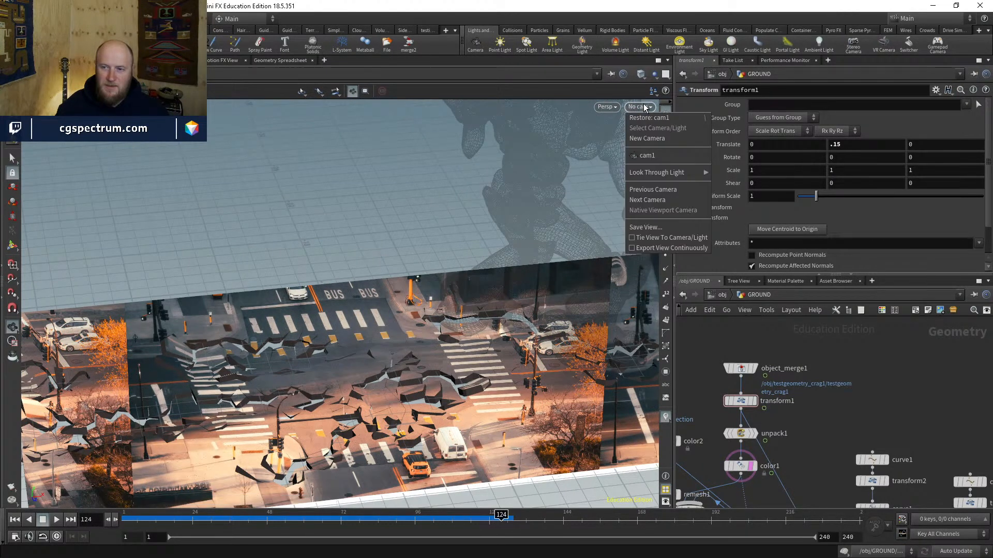
pyautogui.click(656, 155)
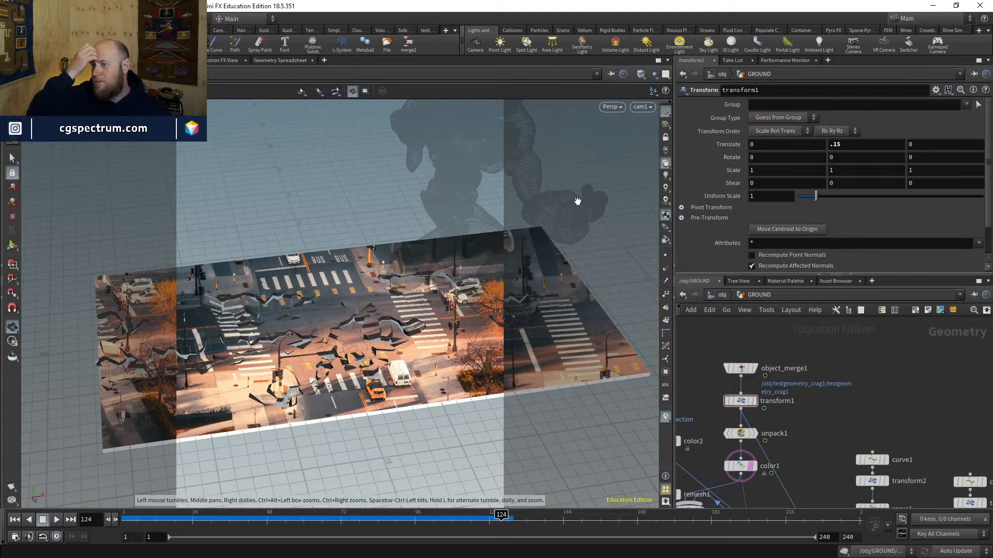
pyautogui.press('w')
pyautogui.press('w')
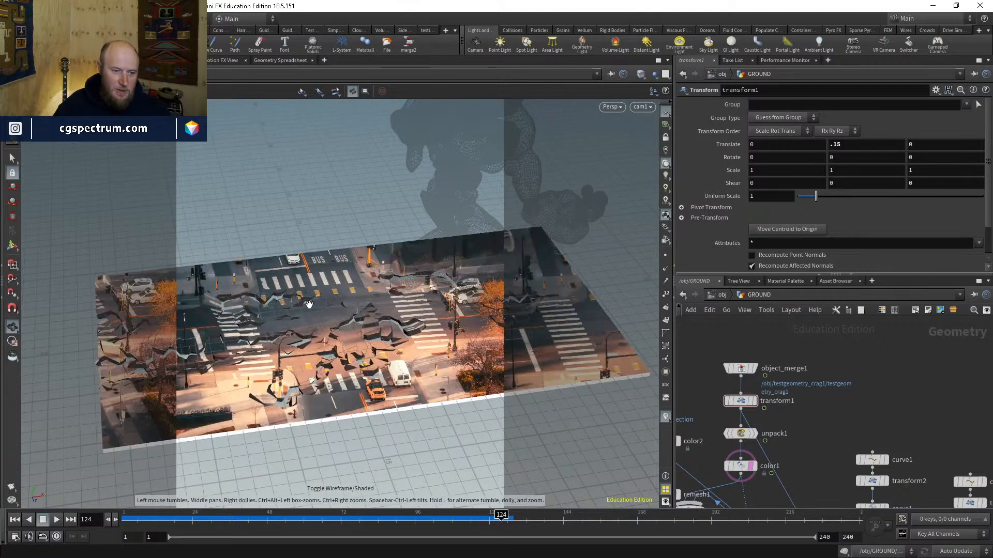
pyautogui.click(724, 295)
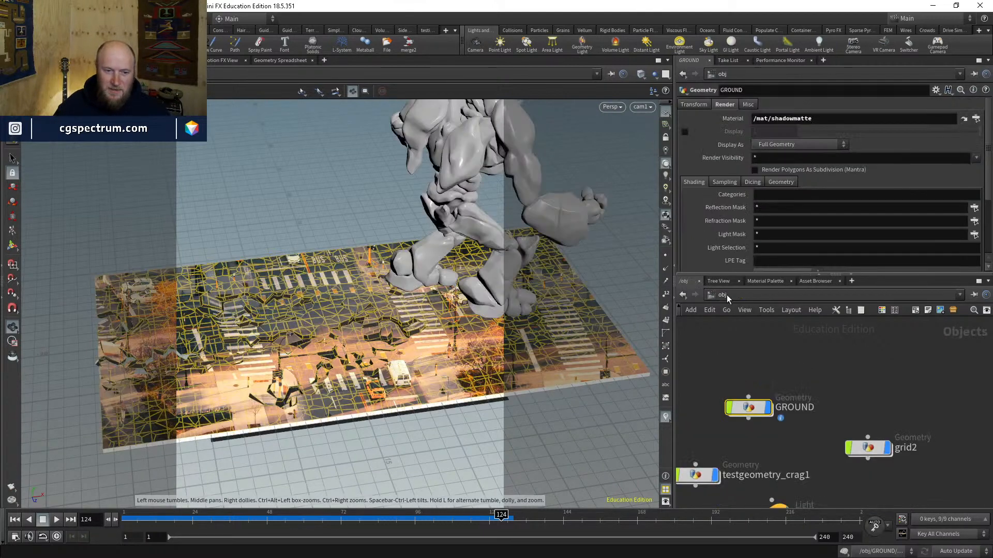
pyautogui.moveTo(805, 445); pyautogui.dragTo(818, 411, button='middle')
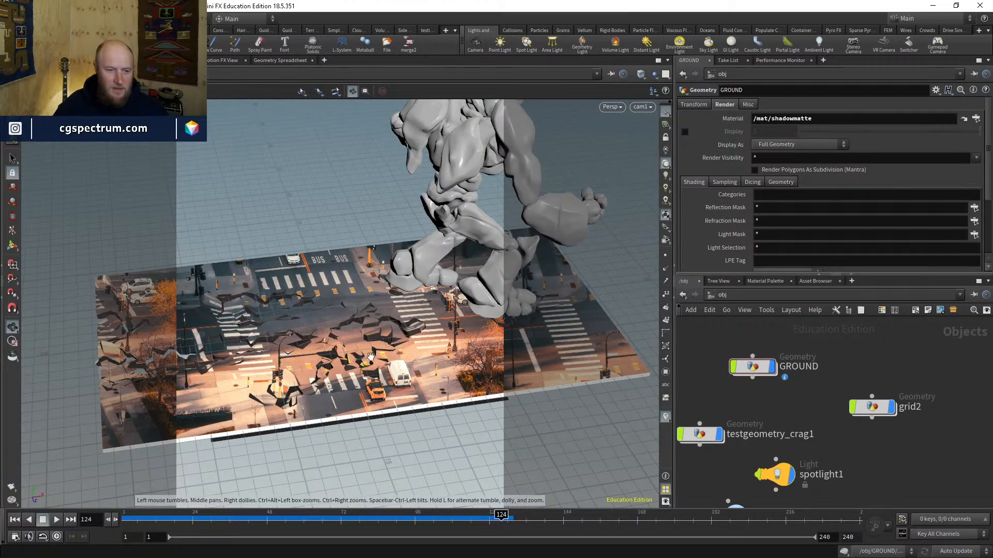
pyautogui.press('w')
pyautogui.press('w')
# Step: Scrub the animation between frames 39 and 114 to examine the street cracks under the creature's feet, stopping at frame 63
pyautogui.moveTo(206, 522); pyautogui.dragTo(239, 497)
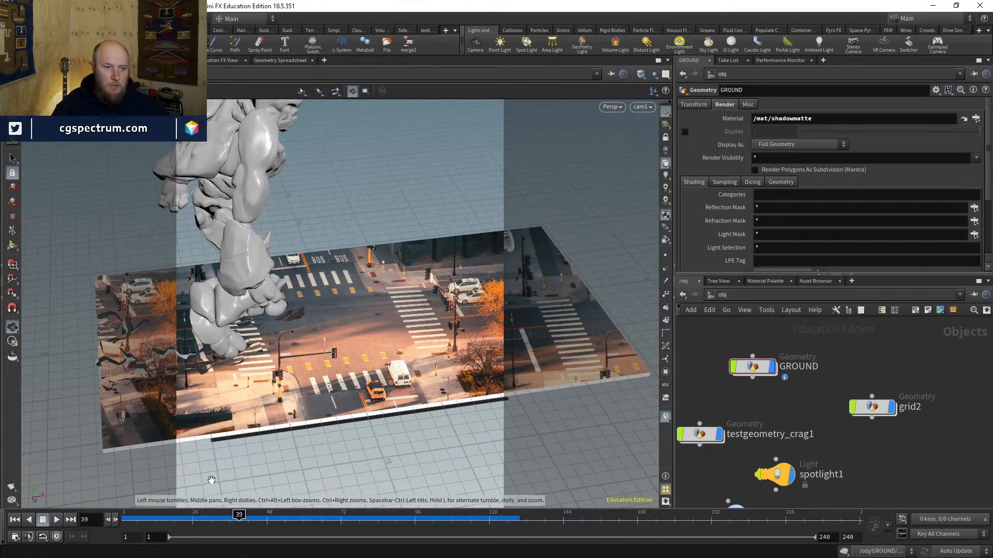
pyautogui.moveTo(239, 514); pyautogui.dragTo(472, 442)
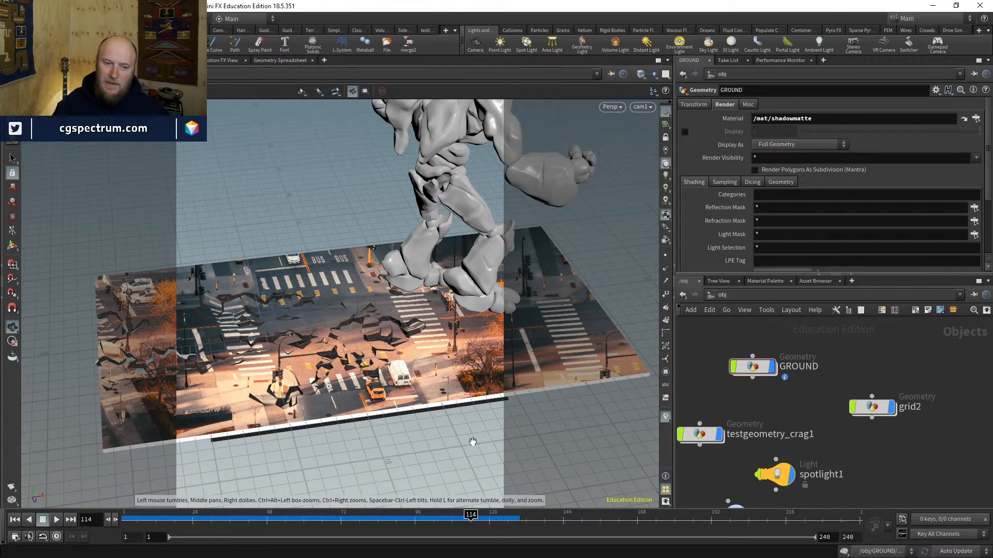
pyautogui.moveTo(501, 515); pyautogui.dragTo(350, 520)
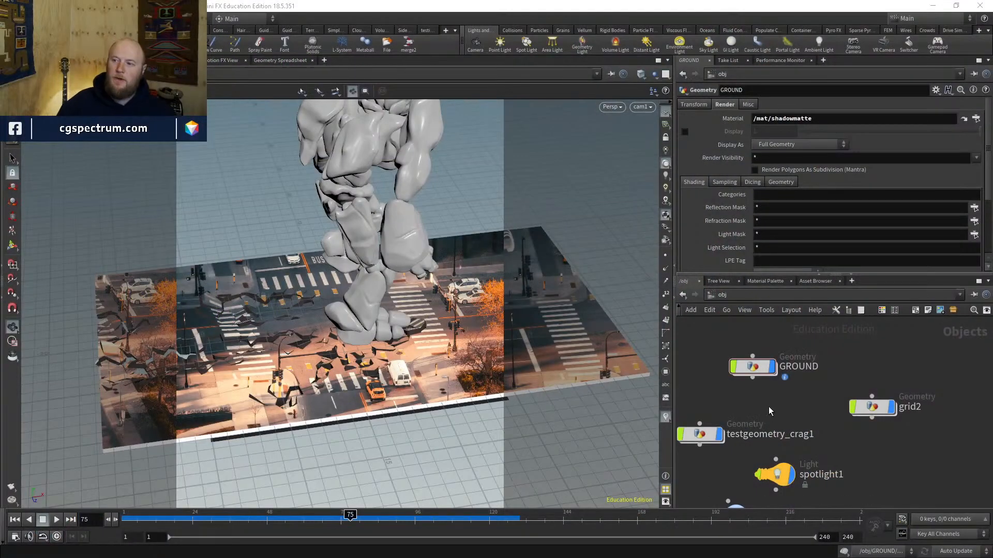
pyautogui.moveTo(358, 514)
pyautogui.mouseDown()
pyautogui.moveTo(483, 514)
pyautogui.moveTo(214, 486)
pyautogui.moveTo(408, 495)
pyautogui.moveTo(524, 484)
pyautogui.moveTo(124, 459)
pyautogui.moveTo(286, 456)
pyautogui.moveTo(489, 476)
pyautogui.moveTo(283, 472)
pyautogui.moveTo(328, 476)
pyautogui.moveTo(287, 480)
pyautogui.moveTo(544, 489)
pyautogui.moveTo(196, 520)
pyautogui.moveTo(411, 502)
pyautogui.moveTo(416, 513)
pyautogui.moveTo(314, 509)
pyautogui.mouseUp()
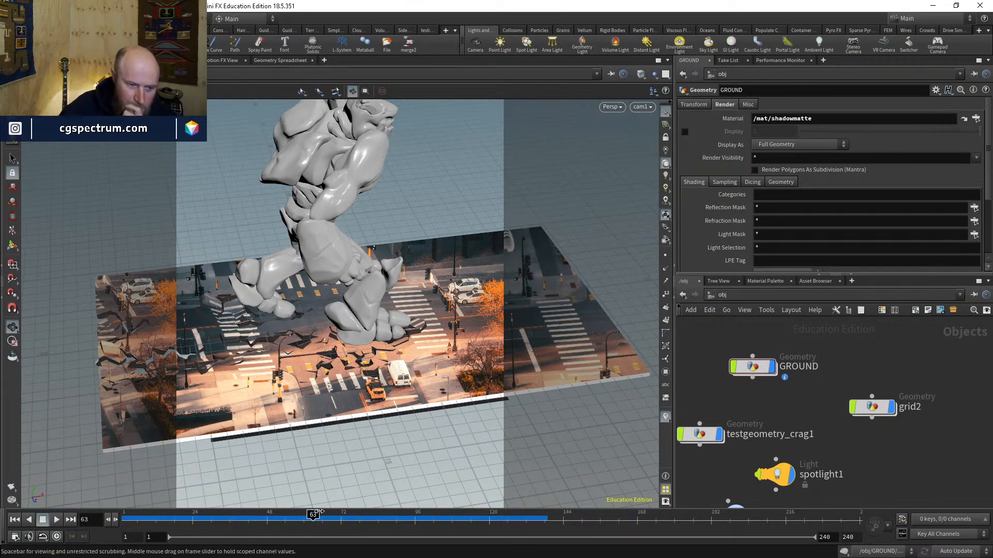
pyautogui.moveTo(314, 516)
pyautogui.mouseDown()
pyautogui.moveTo(359, 517)
pyautogui.moveTo(314, 515)
pyautogui.mouseUp()
# Step: Open the GROUND network, inspect the carve2 node's animated Second U, and move to its keyframe at frame 69
pyautogui.moveTo(893, 454); pyautogui.dragTo(821, 374, button='middle')
pyautogui.doubleClick(731, 374)
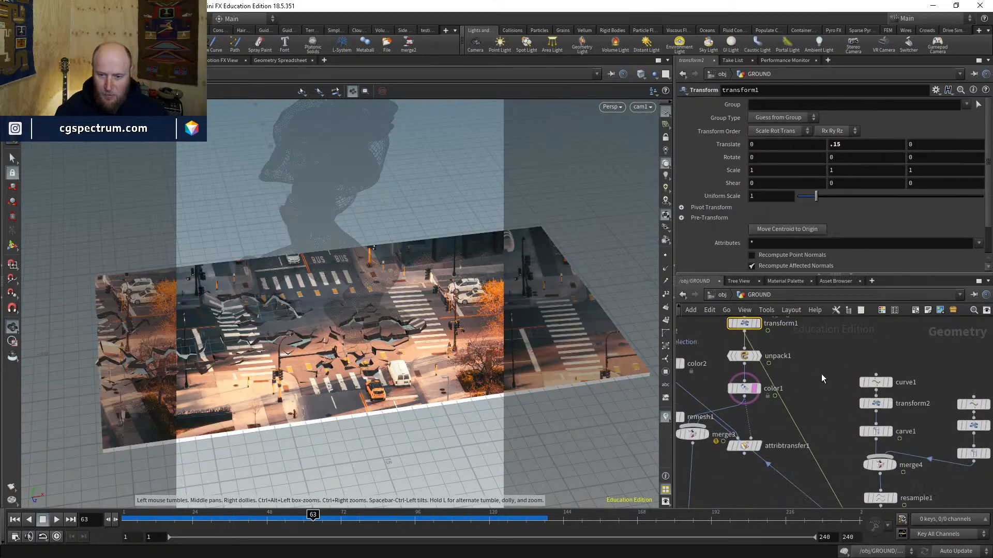
pyautogui.scroll(-4, 823, 385)
pyautogui.moveTo(887, 470); pyautogui.dragTo(888, 432, button='middle')
pyautogui.scroll(3, 900, 381)
pyautogui.moveTo(901, 382); pyautogui.dragTo(853, 430, button='middle')
pyautogui.scroll(-1, 854, 433)
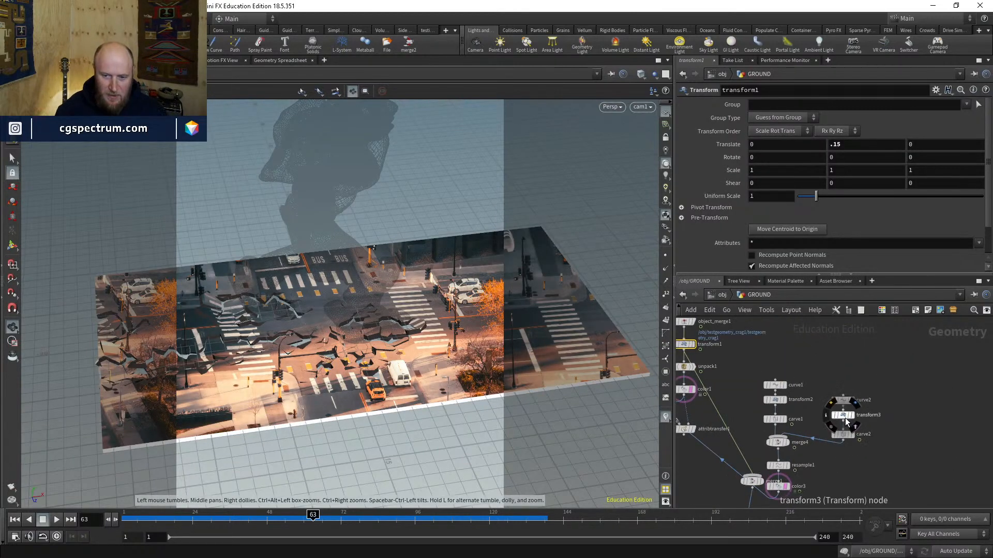
pyautogui.click(845, 417)
pyautogui.click(844, 436)
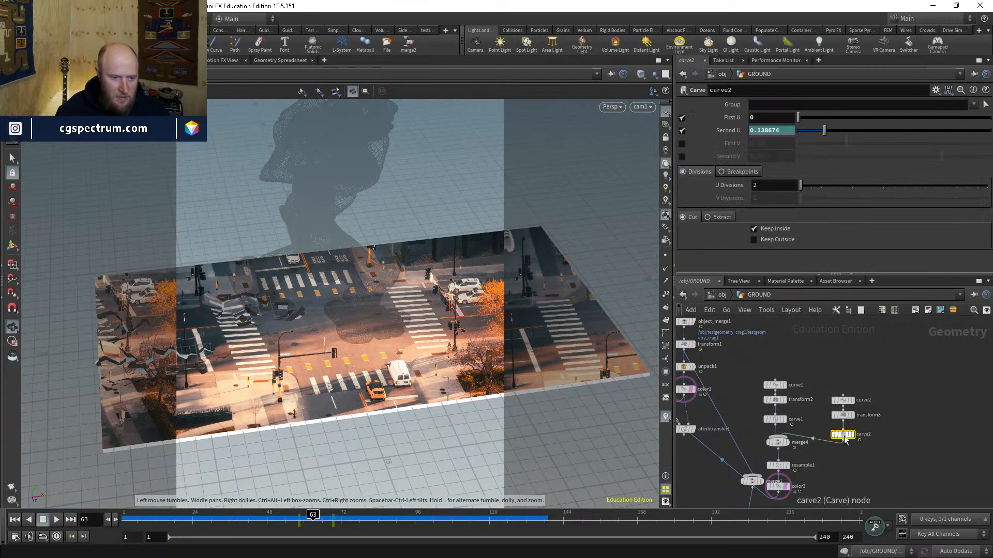
pyautogui.moveTo(314, 516); pyautogui.dragTo(331, 515)
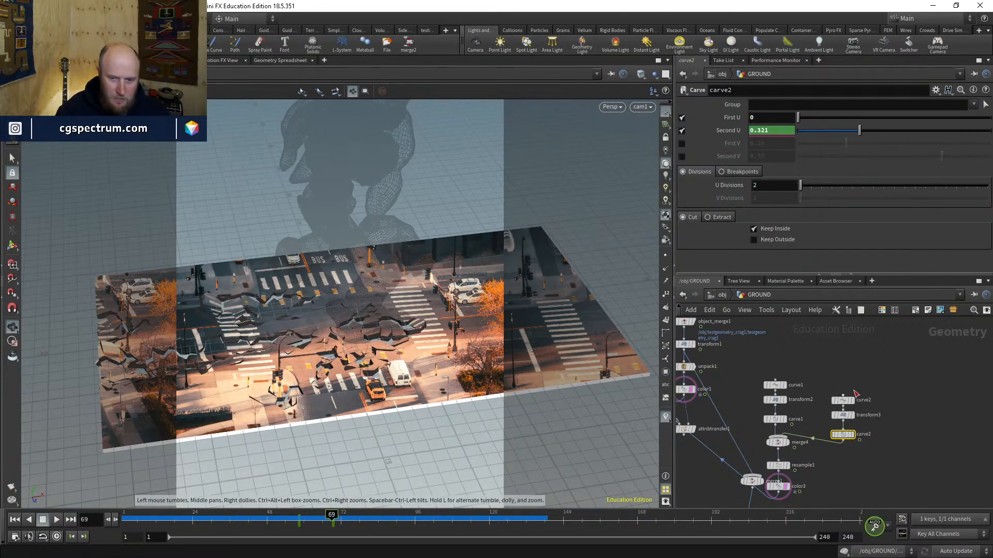
# Step: Display transform3 over the street background image and reposition its crack curve to X -6.26219, Z 12.5311 with Y rotation -31.8733
pyautogui.click(844, 402)
pyautogui.click(843, 416)
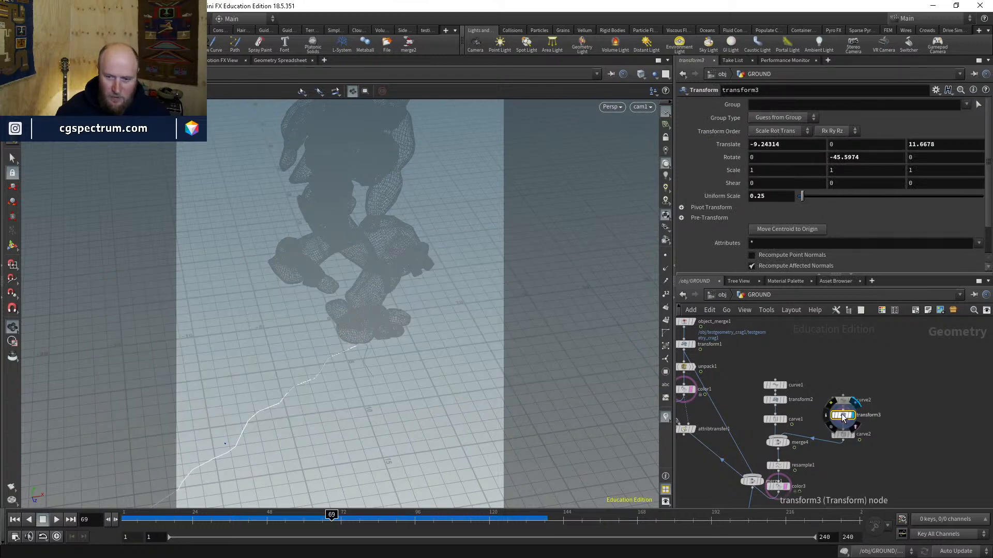
pyautogui.click(666, 398)
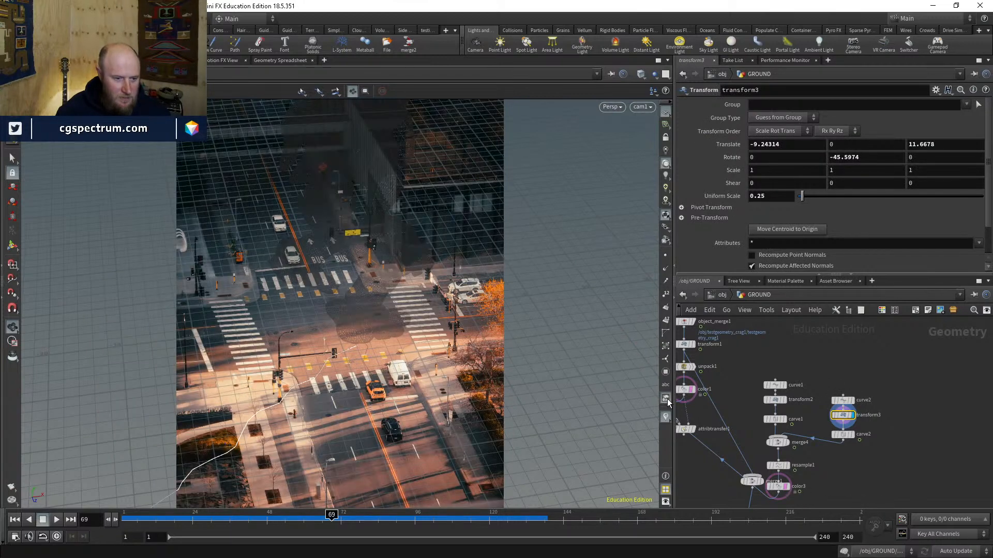
pyautogui.press('Return')
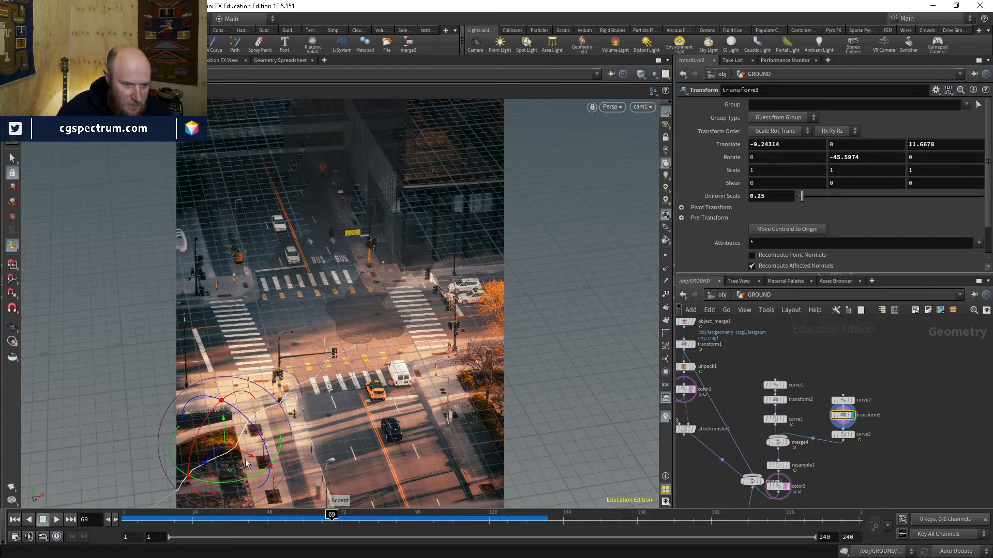
pyautogui.moveTo(246, 464); pyautogui.dragTo(298, 452)
# Step: Display solver1, replay its simulation from frame 1 with the moved crack curve, and check the red mask at frame 70
pyautogui.moveTo(693, 504); pyautogui.dragTo(781, 454, button='middle')
pyautogui.scroll(2, 771, 414)
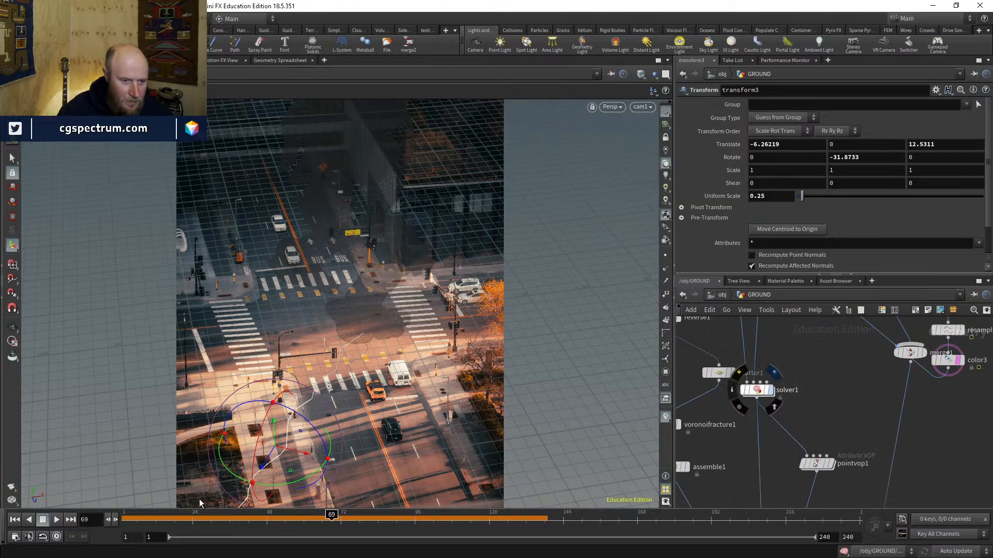
pyautogui.click(14, 520)
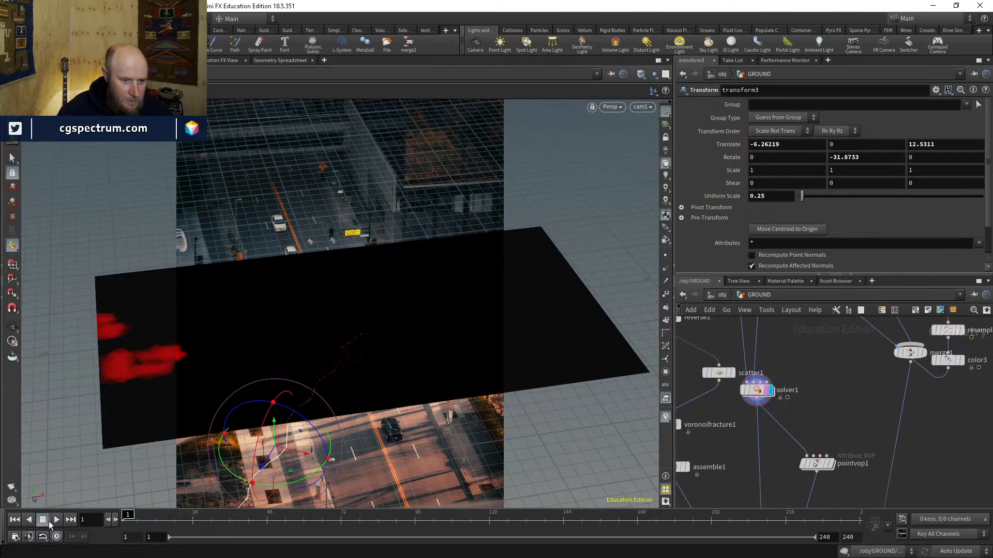
pyautogui.click(57, 520)
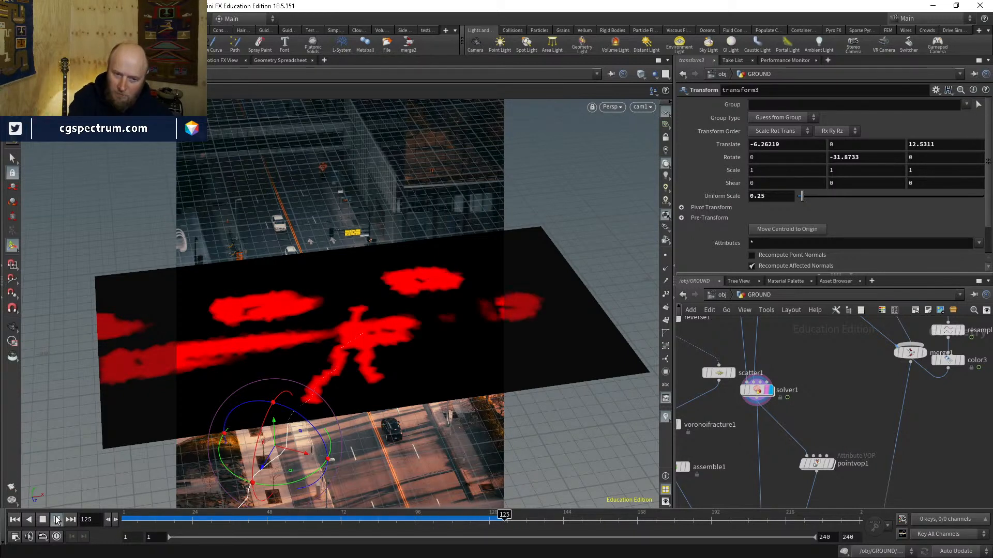
pyautogui.moveTo(332, 515)
pyautogui.mouseDown()
pyautogui.moveTo(274, 515)
pyautogui.moveTo(334, 515)
pyautogui.mouseUp()
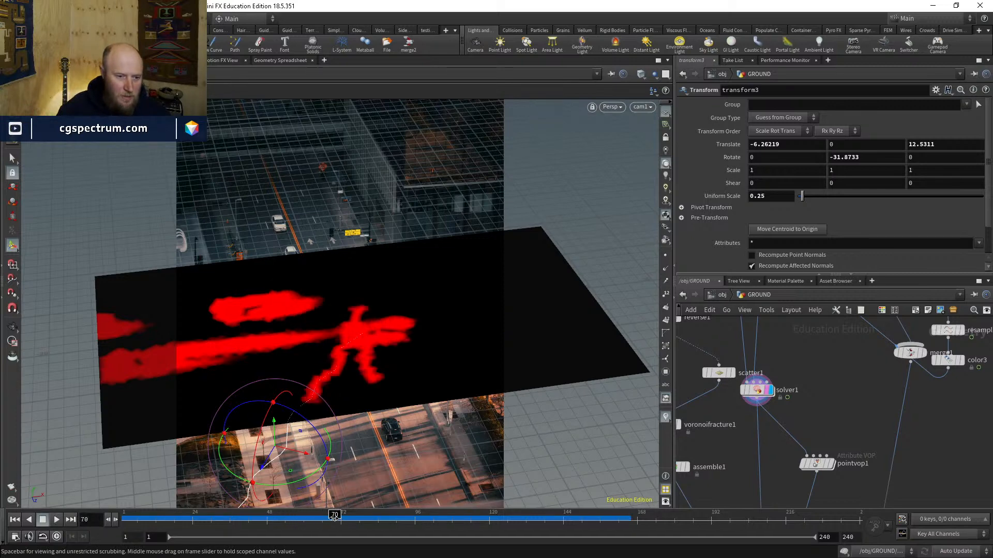
# Step: Display the unpack2 result of the fractured ground and hide the background image
pyautogui.scroll(-1, 882, 445)
pyautogui.moveTo(882, 445); pyautogui.dragTo(868, 321, button='middle')
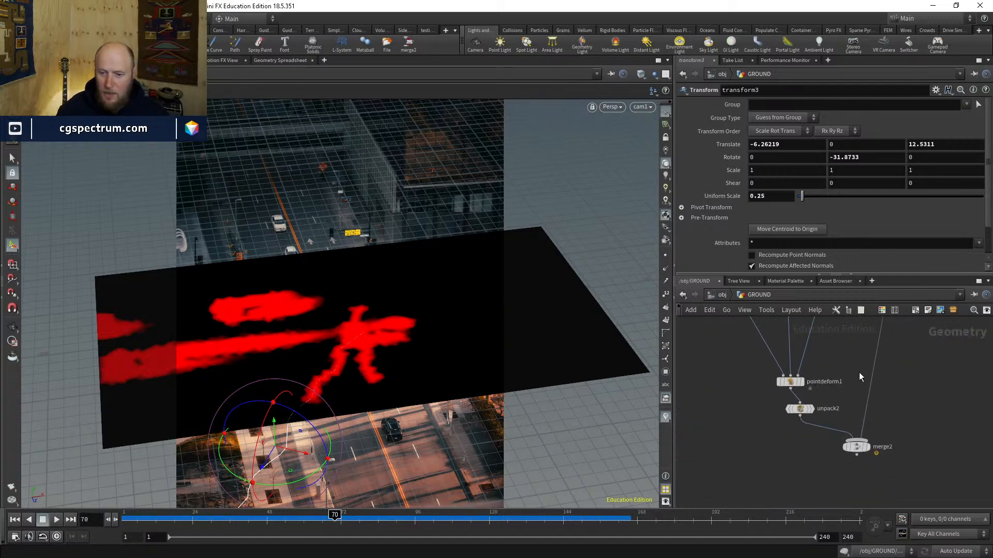
pyautogui.moveTo(848, 427); pyautogui.dragTo(823, 364, button='middle')
pyautogui.scroll(2, 823, 364)
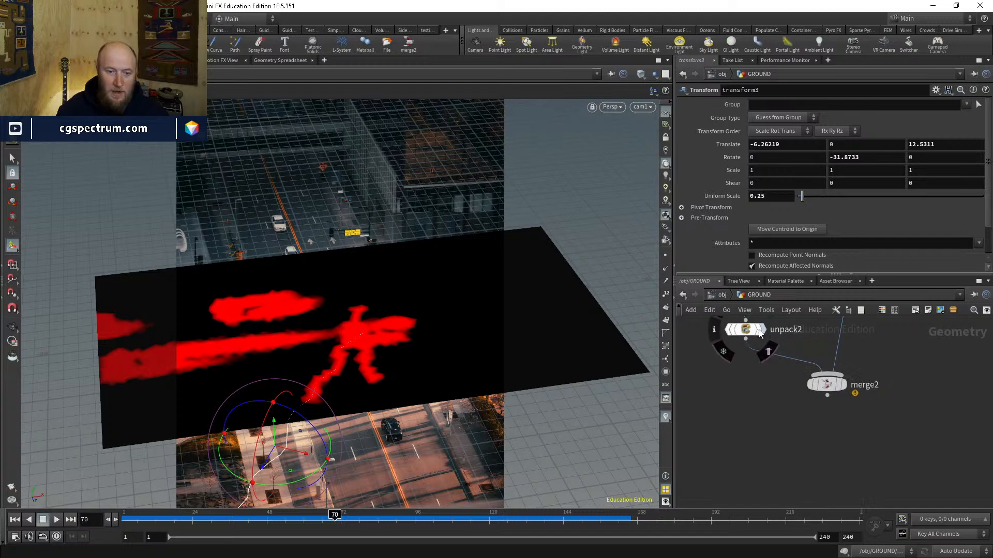
pyautogui.click(754, 331)
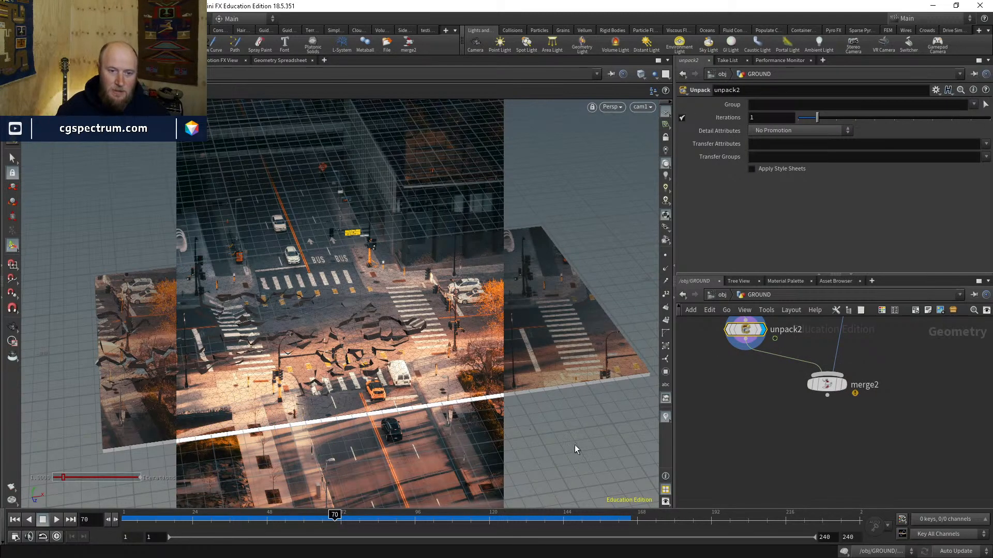
pyautogui.click(665, 398)
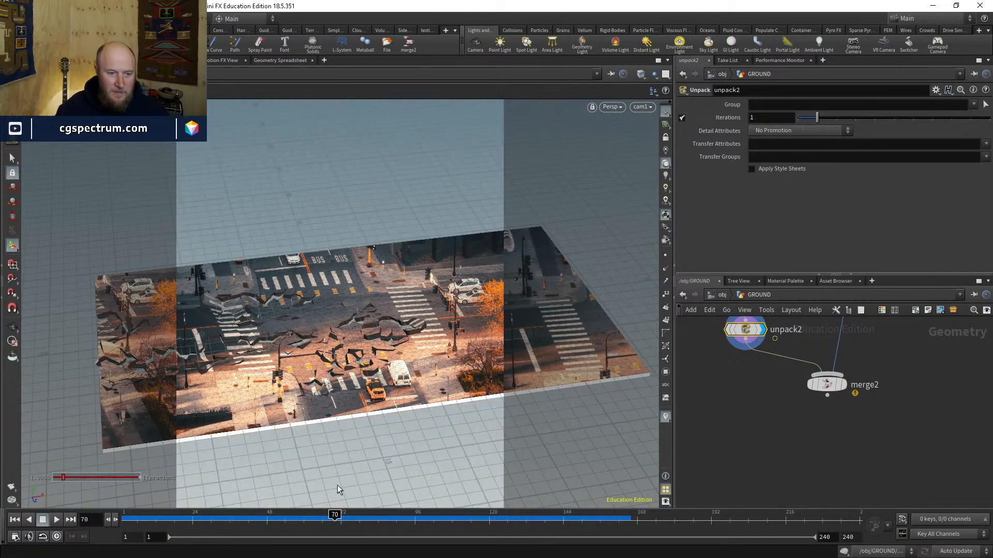
# Step: Set carve2's keyed Second U to 0.383 at frame 69 to extend the crack curve
pyautogui.moveTo(336, 515)
pyautogui.mouseDown()
pyautogui.moveTo(310, 514)
pyautogui.moveTo(381, 513)
pyautogui.moveTo(310, 514)
pyautogui.moveTo(332, 511)
pyautogui.mouseUp()
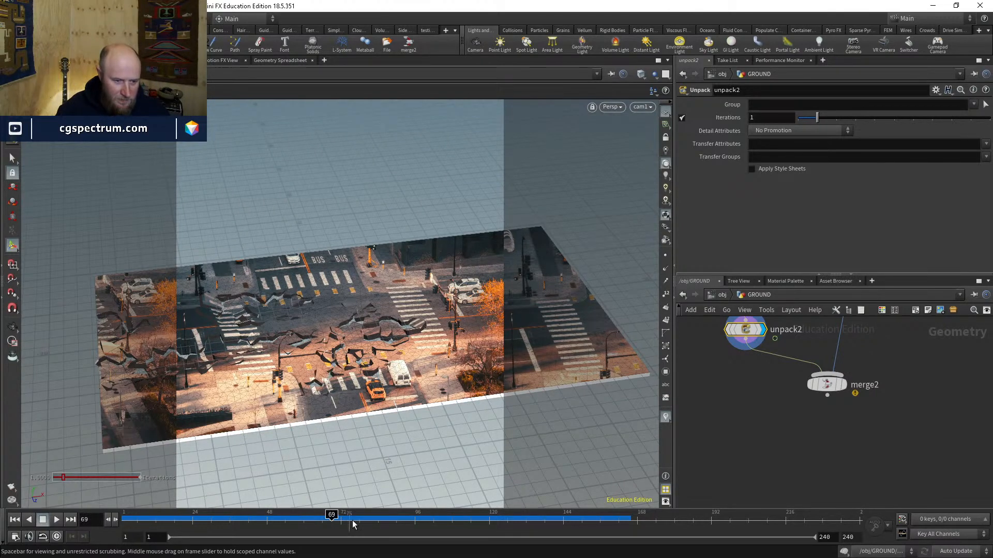
pyautogui.moveTo(874, 357); pyautogui.dragTo(762, 545, button='middle')
pyautogui.moveTo(833, 403); pyautogui.dragTo(796, 555, button='middle')
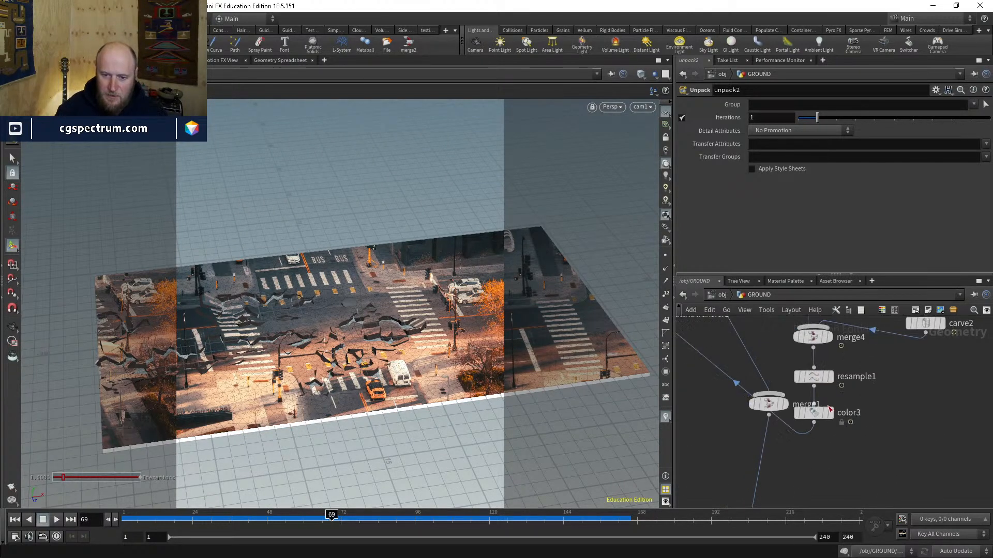
pyautogui.moveTo(946, 334); pyautogui.dragTo(884, 380, button='middle')
pyautogui.click(865, 369)
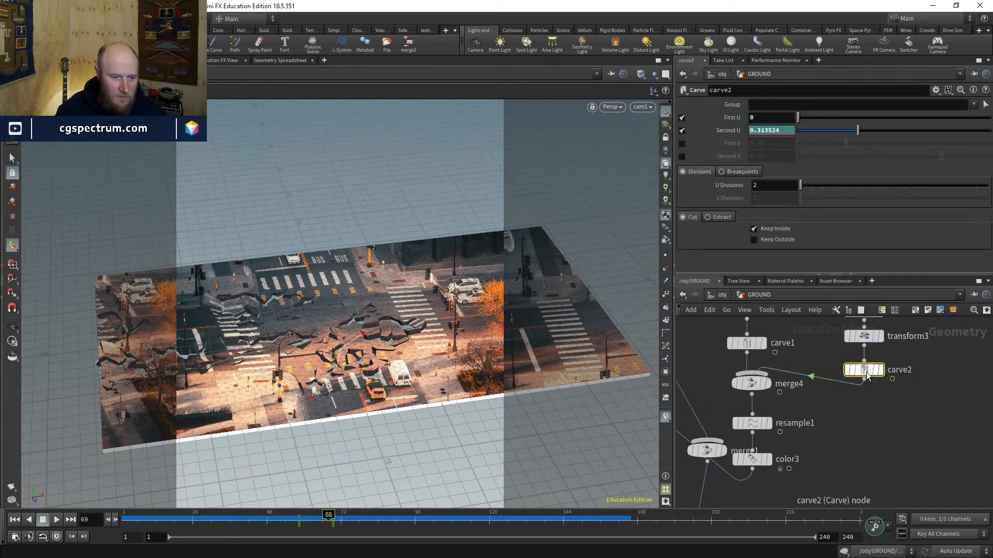
pyautogui.moveTo(857, 130)
pyautogui.mouseDown()
pyautogui.moveTo(869, 151)
pyautogui.moveTo(867, 132)
pyautogui.mouseUp()
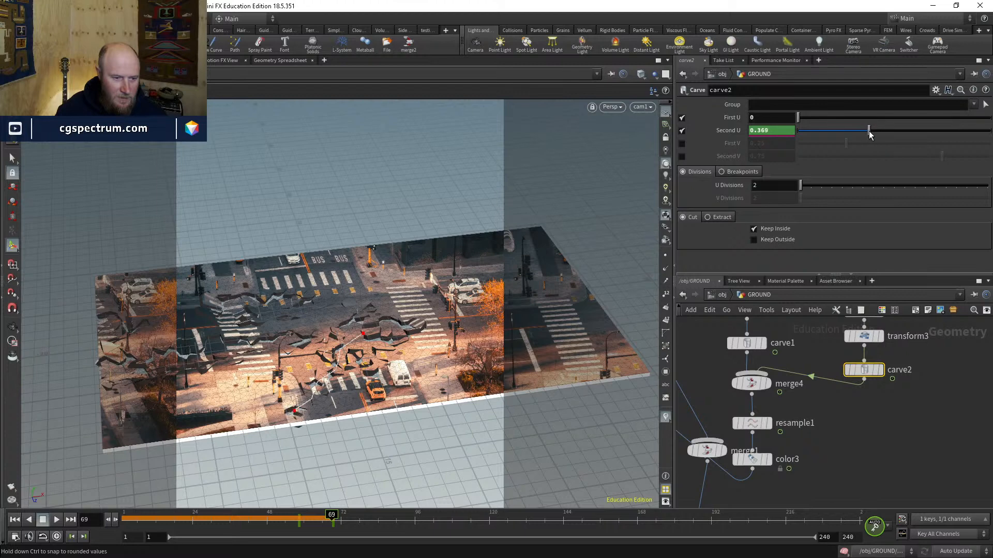
pyautogui.moveTo(871, 136); pyautogui.dragTo(872, 136)
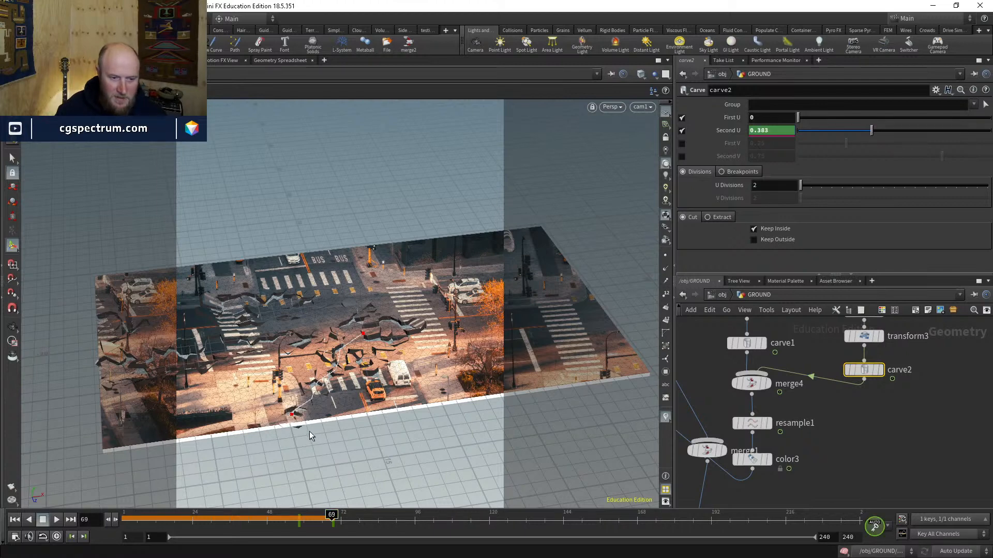
# Step: Return to the object level, create a tube geometry object above GROUND, and enter its network
pyautogui.moveTo(789, 482); pyautogui.dragTo(783, 415, button='middle')
pyautogui.scroll(3, 783, 409)
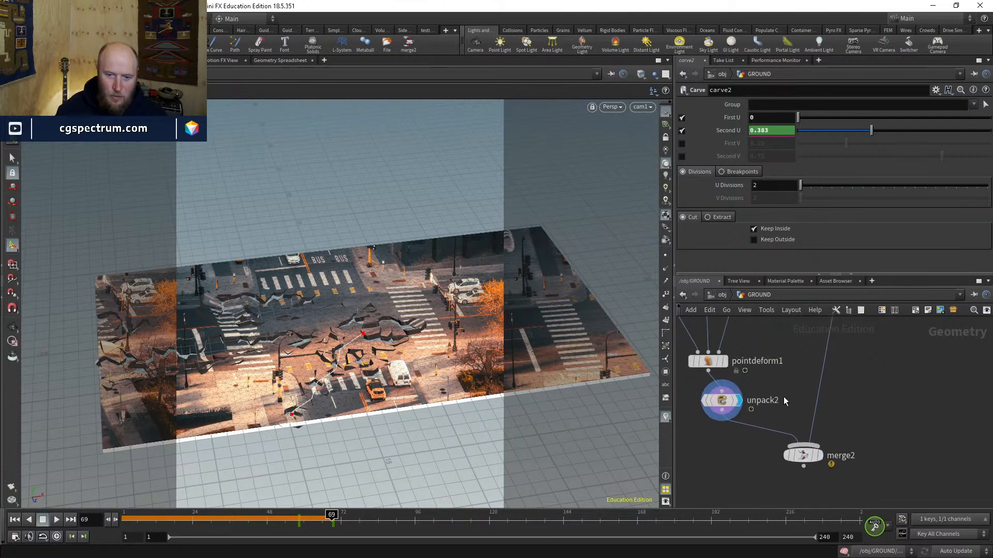
pyautogui.click(717, 297)
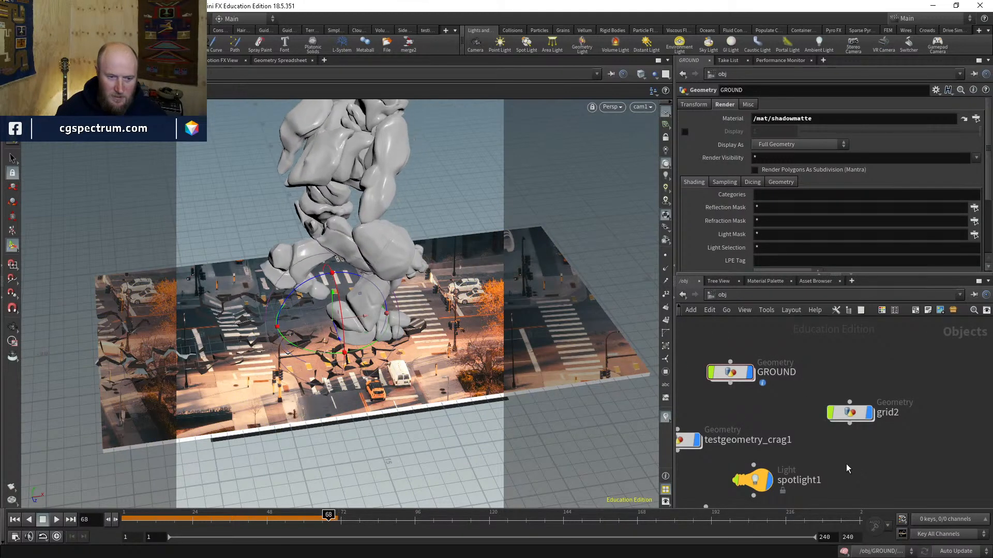
pyautogui.scroll(-5, 847, 467)
pyautogui.press('Tab')
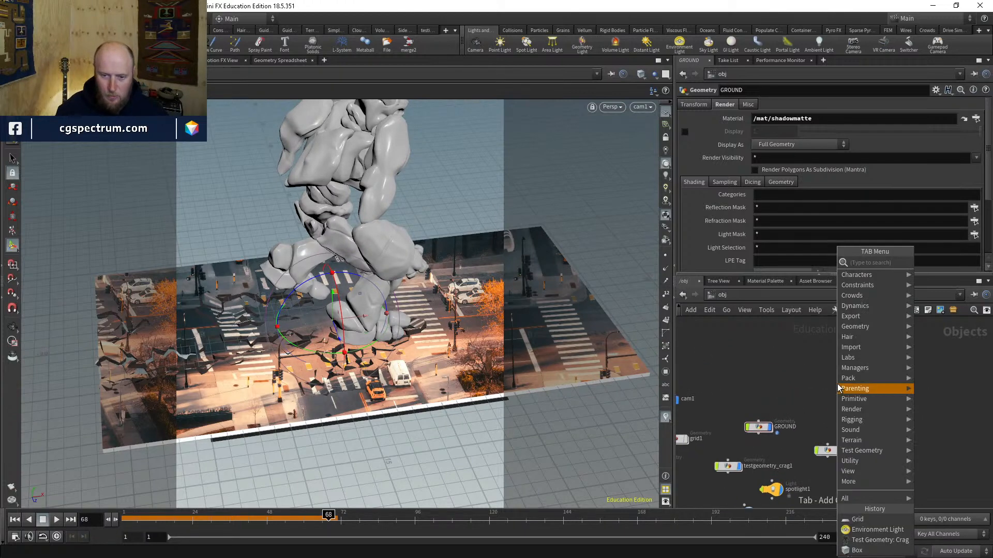
pyautogui.click(827, 388)
pyautogui.click(838, 387)
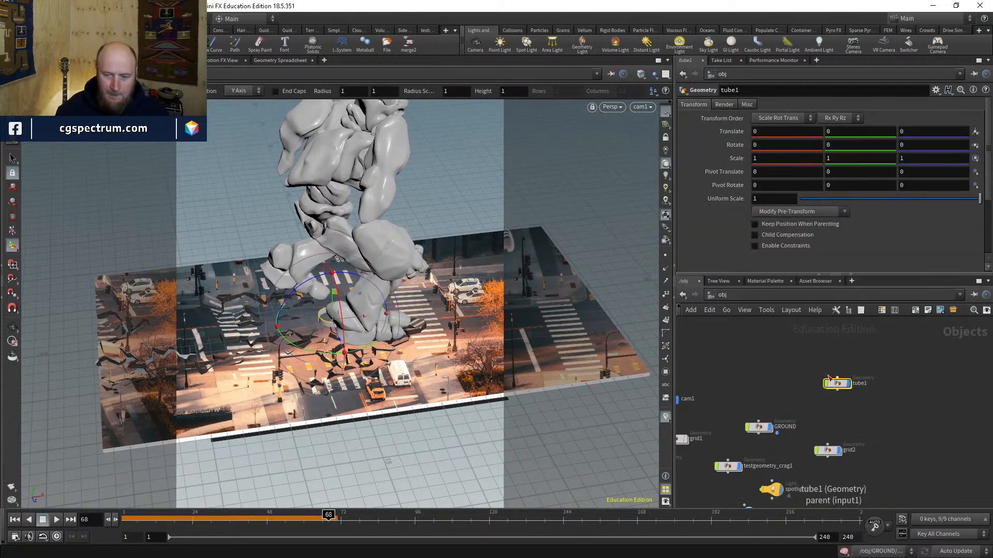
pyautogui.doubleClick(836, 383)
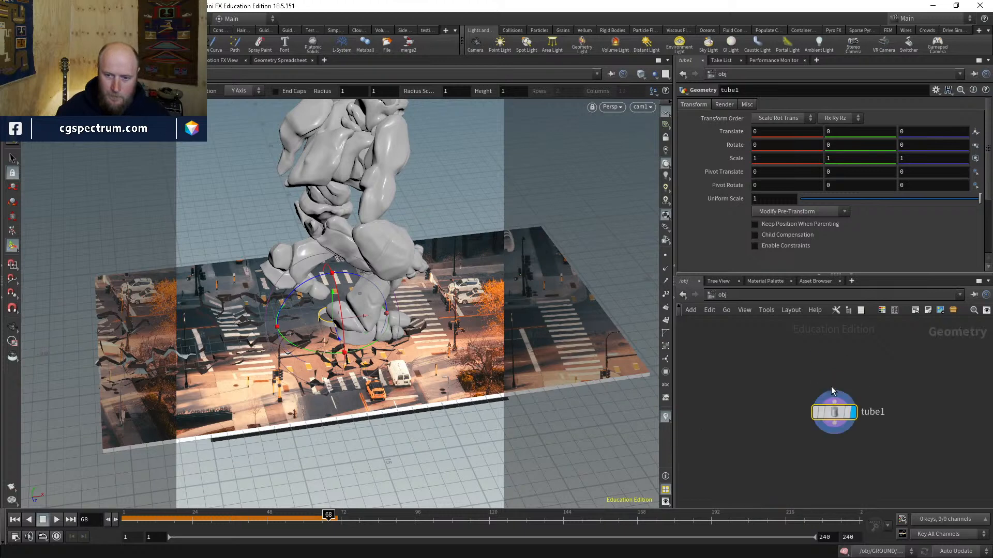
# Step: With the other objects ghosted, place the tube near the street's front edge at about X -4.55, Z 10.01, with radius scale 0.126 and end caps
pyautogui.click(653, 74)
pyautogui.click(687, 96)
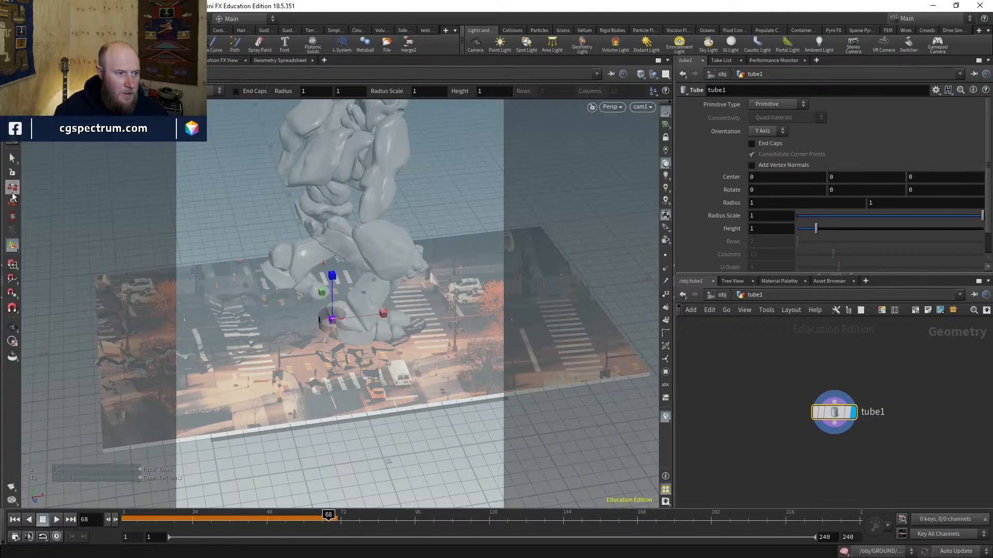
pyautogui.moveTo(326, 301); pyautogui.dragTo(316, 409)
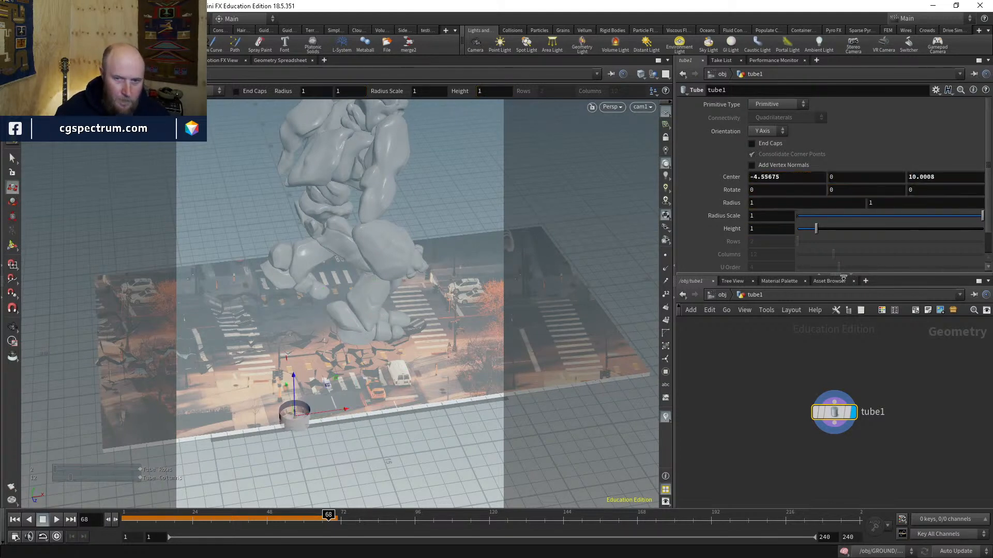
pyautogui.moveTo(829, 219); pyautogui.dragTo(821, 218)
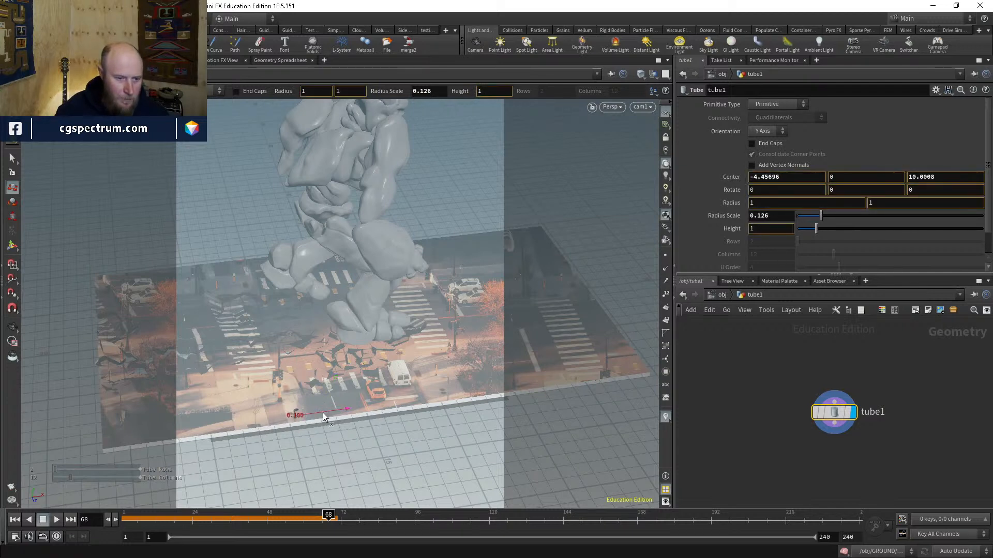
pyautogui.moveTo(321, 414); pyautogui.dragTo(302, 404)
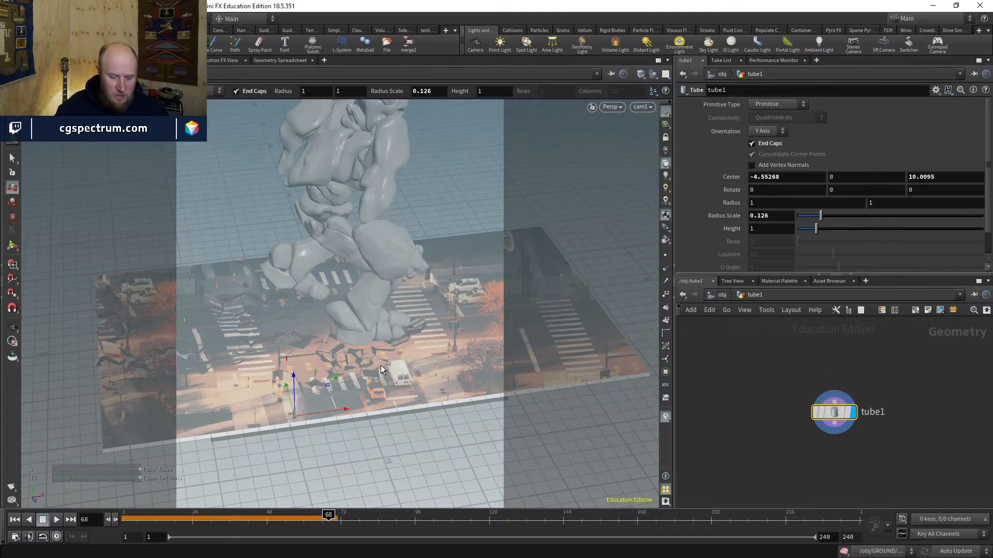
# Step: Raise the tube so its base sits on the ground, with its center at about Y 0.503, Z 10.09
pyautogui.hotkey('space', 'g')
pyautogui.moveTo(343, 405); pyautogui.dragTo(355, 381)
pyautogui.moveTo(354, 382); pyautogui.dragTo(326, 390, button='right')
pyautogui.moveTo(326, 390); pyautogui.dragTo(392, 439)
pyautogui.moveTo(393, 439); pyautogui.dragTo(375, 397, button='middle')
pyautogui.hotkey('shift', 'w')
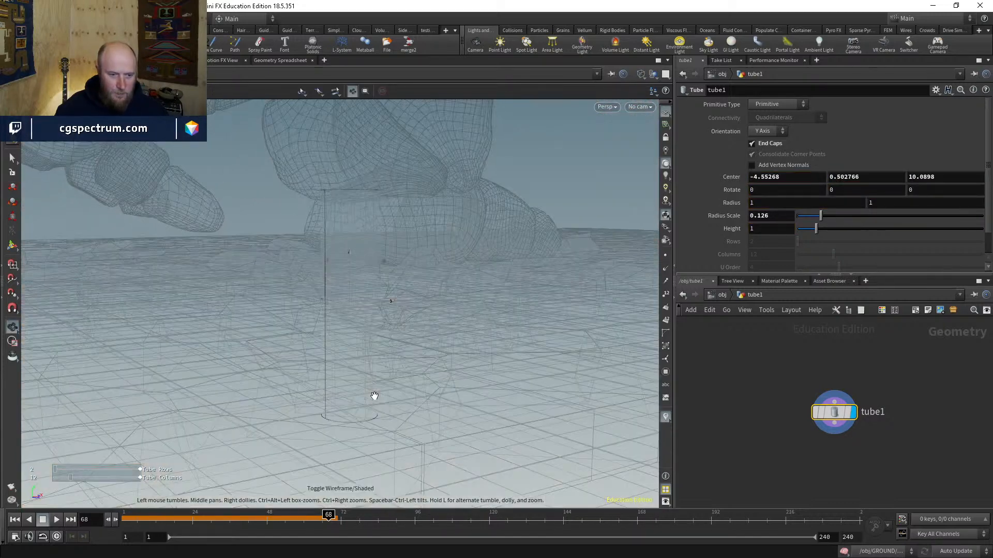
pyautogui.hotkey('shift', 'w')
pyautogui.moveTo(374, 397)
pyautogui.mouseDown()
pyautogui.moveTo(378, 380)
pyautogui.moveTo(394, 405)
pyautogui.mouseUp()
pyautogui.press('Return')
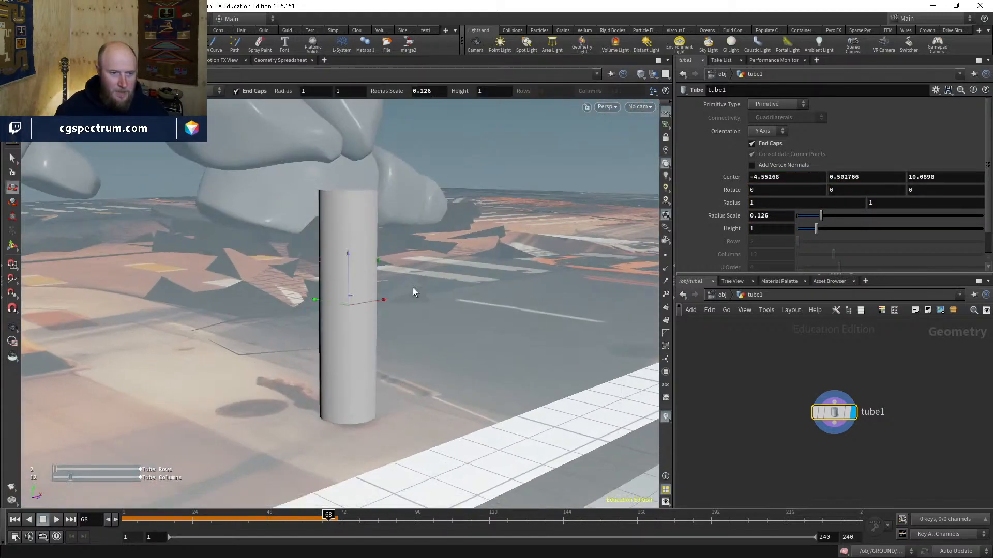
# Step: Link the tube's Center Y to its height with the expression ch("height")/2
pyautogui.rightClick(854, 176)
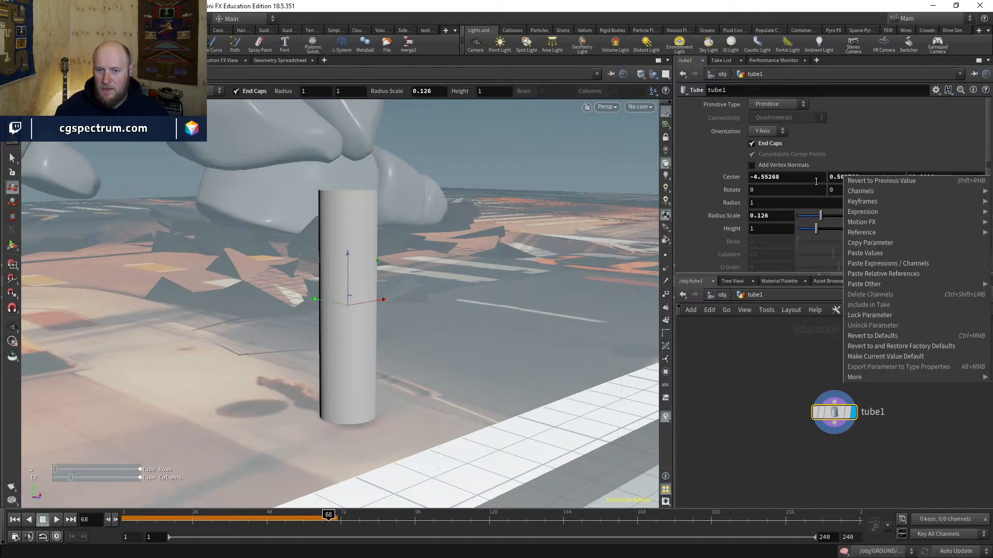
pyautogui.click(815, 207)
pyautogui.rightClick(769, 231)
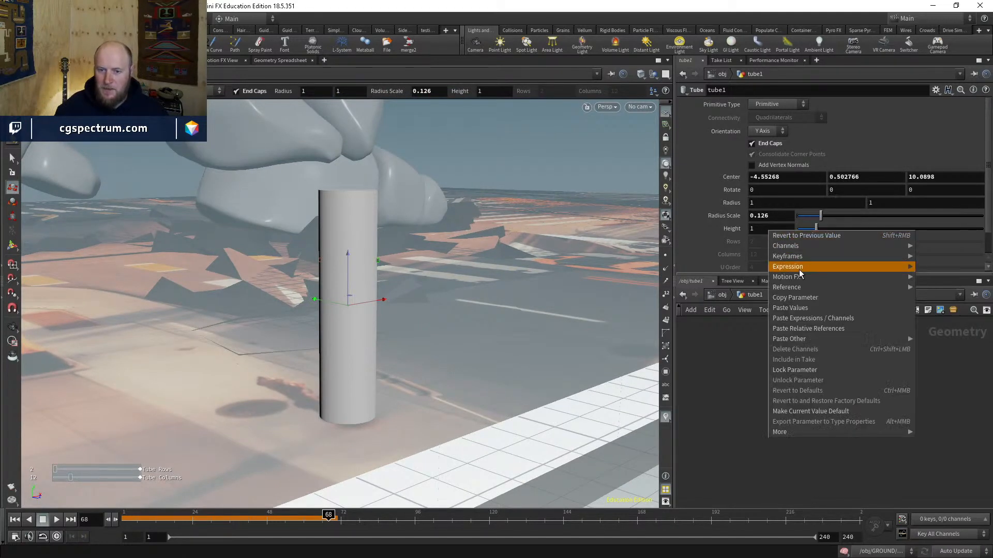
pyautogui.press('Escape')
pyautogui.rightClick(860, 177)
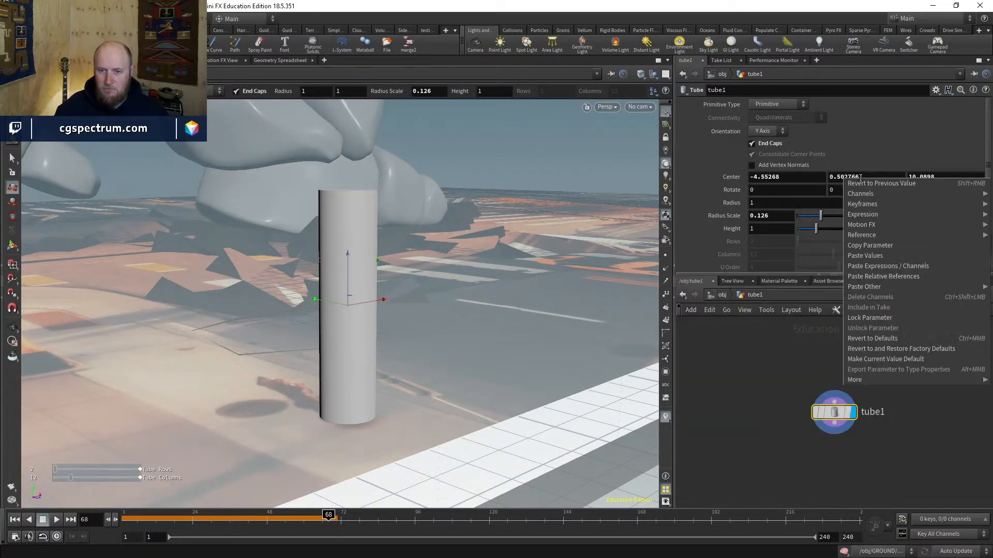
pyautogui.click(886, 276)
pyautogui.click(892, 180)
pyautogui.write('/')
pyautogui.press('Return')
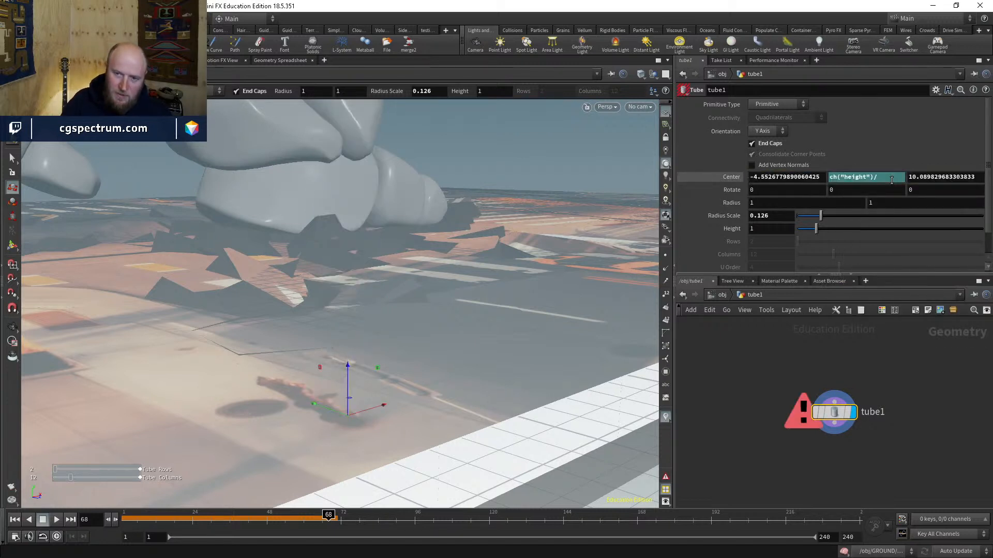
pyautogui.click(885, 176)
pyautogui.write('2')
pyautogui.press('Return')
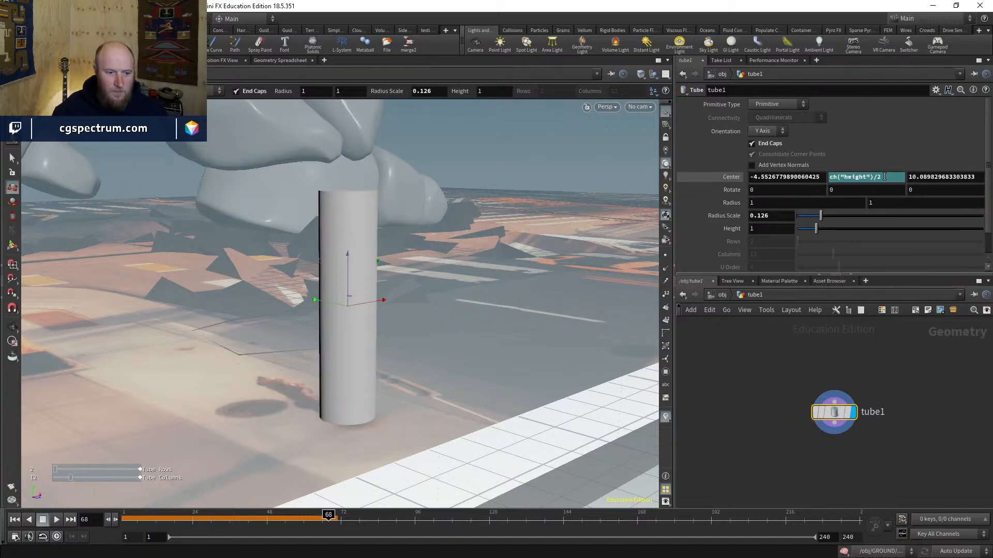
# Step: Set the tube's radius scale to 0.098 and its height to 0.6
pyautogui.moveTo(815, 228)
pyautogui.mouseDown()
pyautogui.moveTo(804, 228)
pyautogui.moveTo(817, 217)
pyautogui.moveTo(810, 233)
pyautogui.mouseUp()
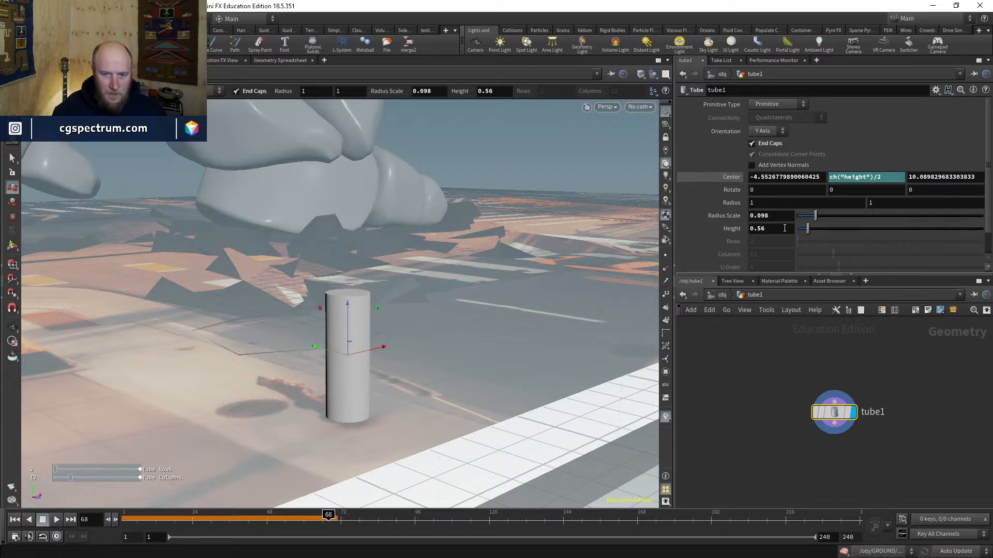
pyautogui.write('5')
pyautogui.press('Return')
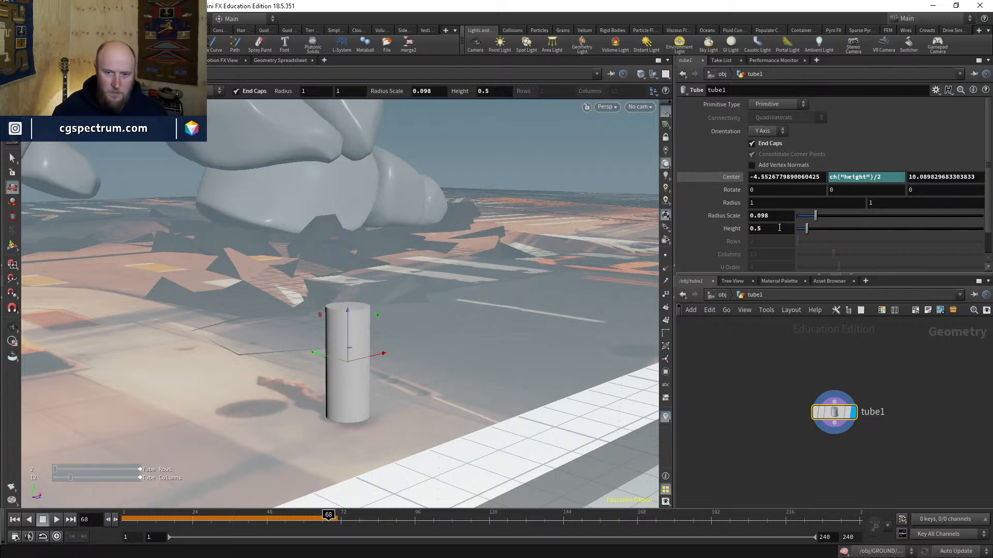
pyautogui.write('.6')
pyautogui.press('Return')
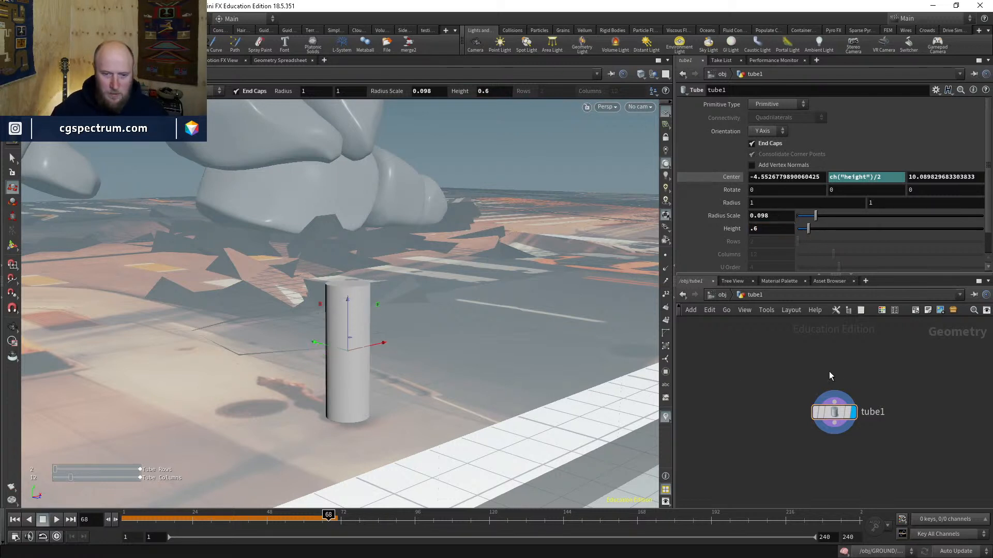
# Step: Change the tube's primitive type to Polygon and show the scene in wireframe
pyautogui.moveTo(488, 344)
pyautogui.keyDown('alt'); pyautogui.mouseDown()
pyautogui.moveTo(342, 324)
pyautogui.moveTo(368, 313)
pyautogui.moveTo(395, 377)
pyautogui.mouseUp(); pyautogui.keyUp('alt')
pyautogui.hotkey('shift', 'w')
pyautogui.hotkey('shift', 'w')
pyautogui.click(10, 172)
pyautogui.click(12, 158)
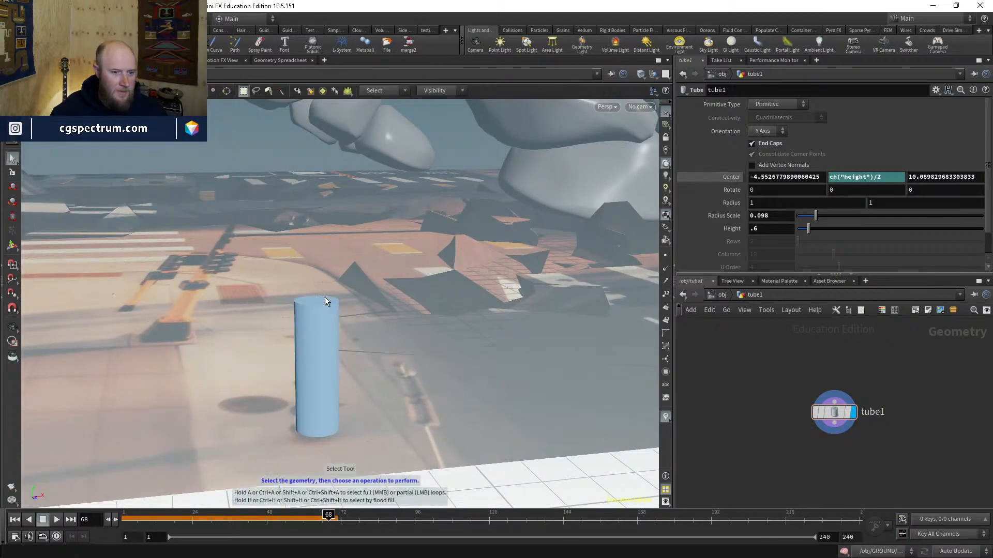
pyautogui.hotkey('shift', 'w')
pyautogui.moveTo(929, 463); pyautogui.dragTo(918, 424, button='middle')
pyautogui.click(784, 103)
pyautogui.click(777, 122)
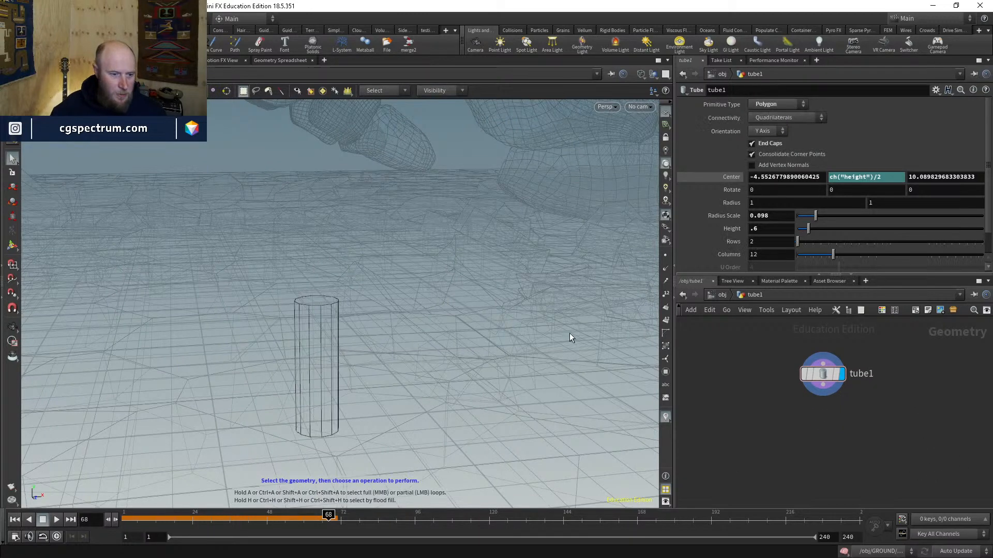
# Step: Isolate the tube's bottom cap with a Blast of primitive 1 set to Delete Non Selected
pyautogui.keyDown('alt'); pyautogui.moveTo(570, 333); pyautogui.dragTo(303, 439); pyautogui.keyUp('alt')
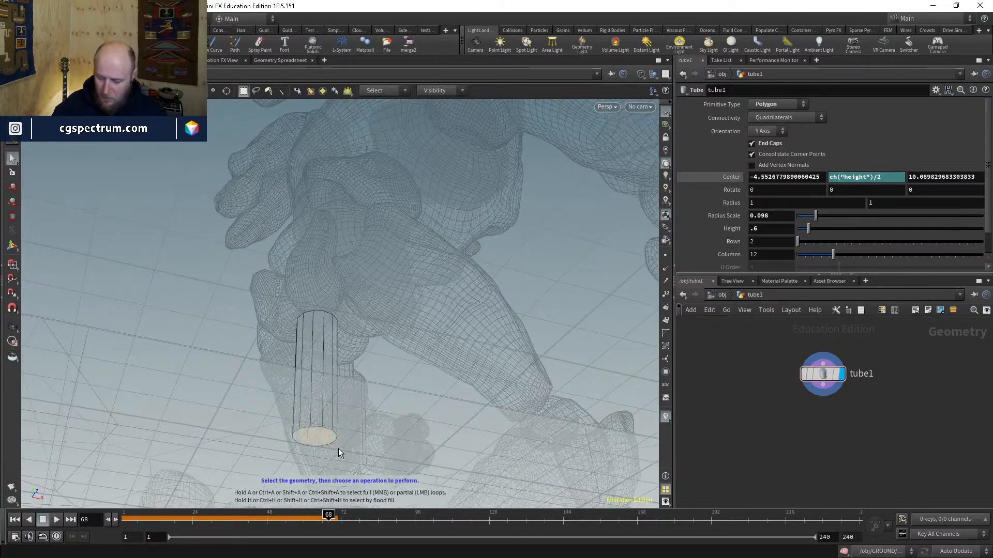
pyautogui.press('Delete')
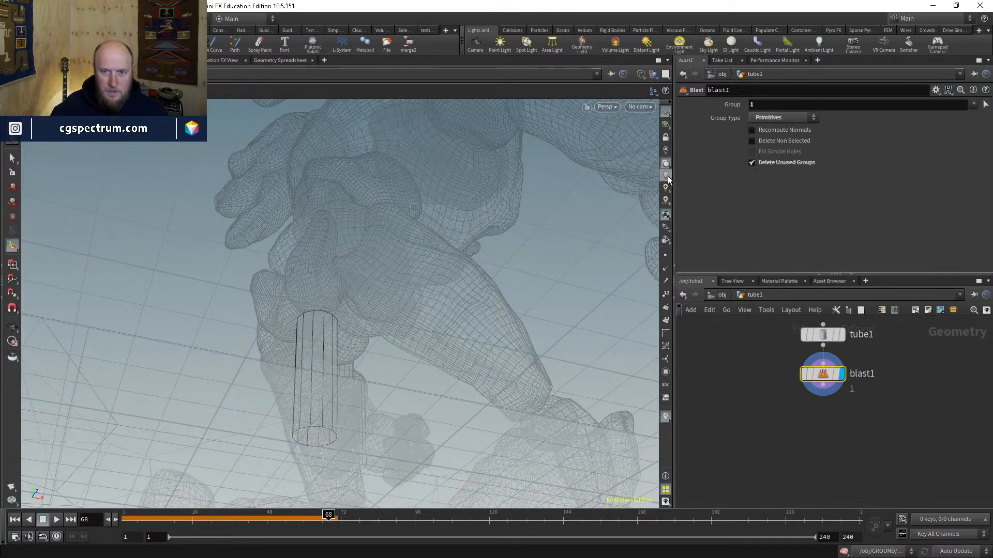
pyautogui.click(790, 142)
pyautogui.moveTo(821, 377); pyautogui.dragTo(734, 378)
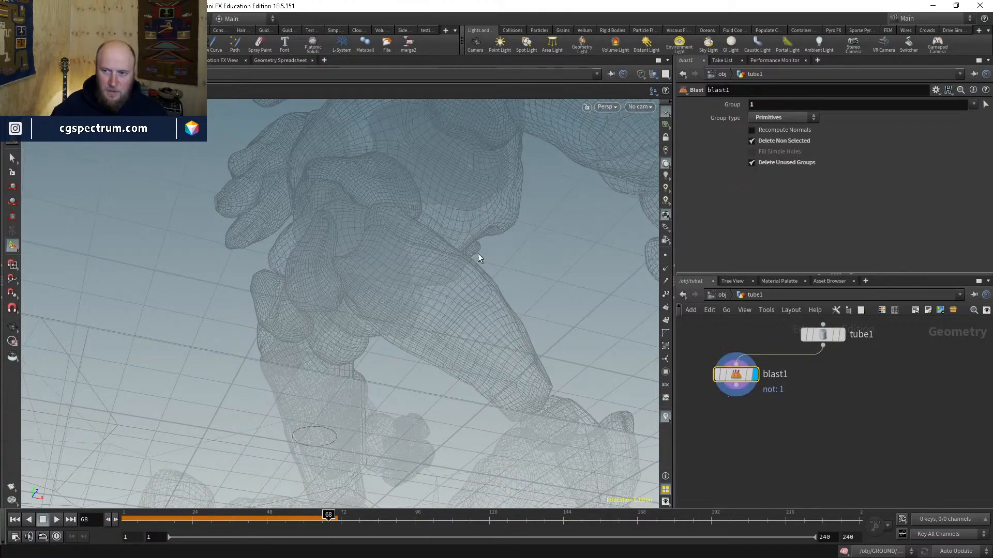
# Step: In shaded display, add a PolyExtrude after blast1, extrude the cap by 0.123, and enable Output Back
pyautogui.press('Escape')
pyautogui.moveTo(478, 254)
pyautogui.mouseDown()
pyautogui.moveTo(394, 267)
pyautogui.moveTo(381, 398)
pyautogui.moveTo(412, 372)
pyautogui.mouseUp()
pyautogui.hotkey('shift', 'w')
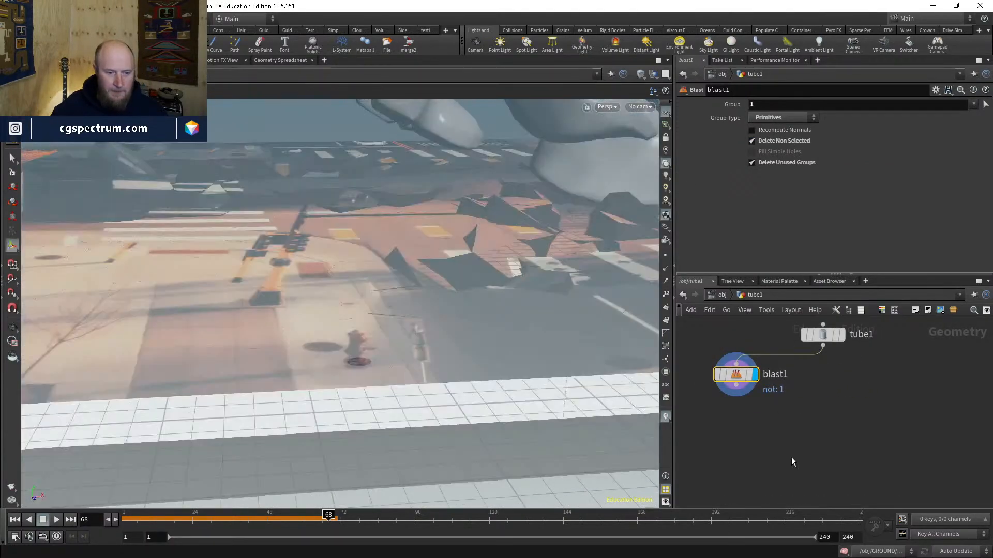
pyautogui.press('Tab')
pyautogui.write('polyext')
pyautogui.press('Return')
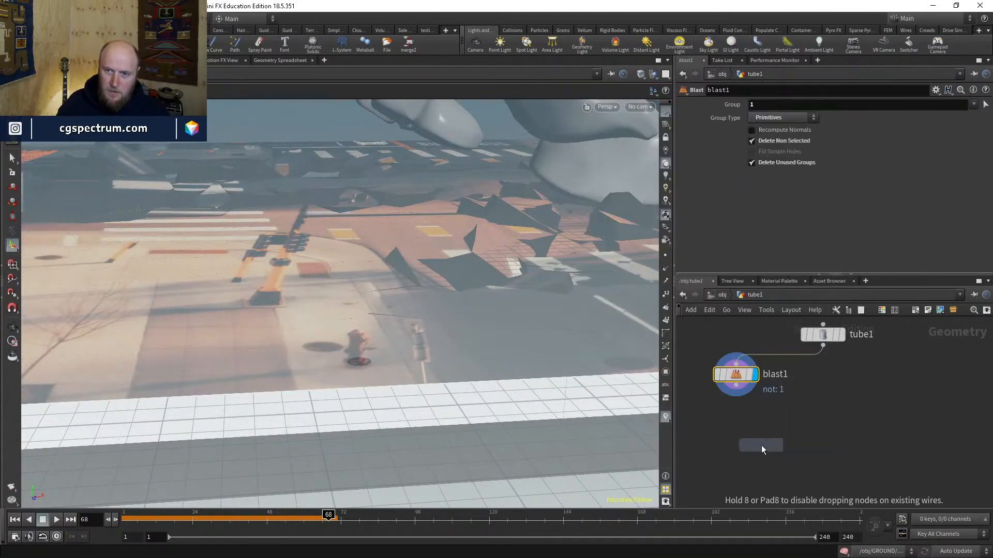
pyautogui.click(761, 446)
pyautogui.moveTo(752, 435)
pyautogui.mouseDown()
pyautogui.moveTo(736, 385)
pyautogui.moveTo(736, 439)
pyautogui.mouseUp()
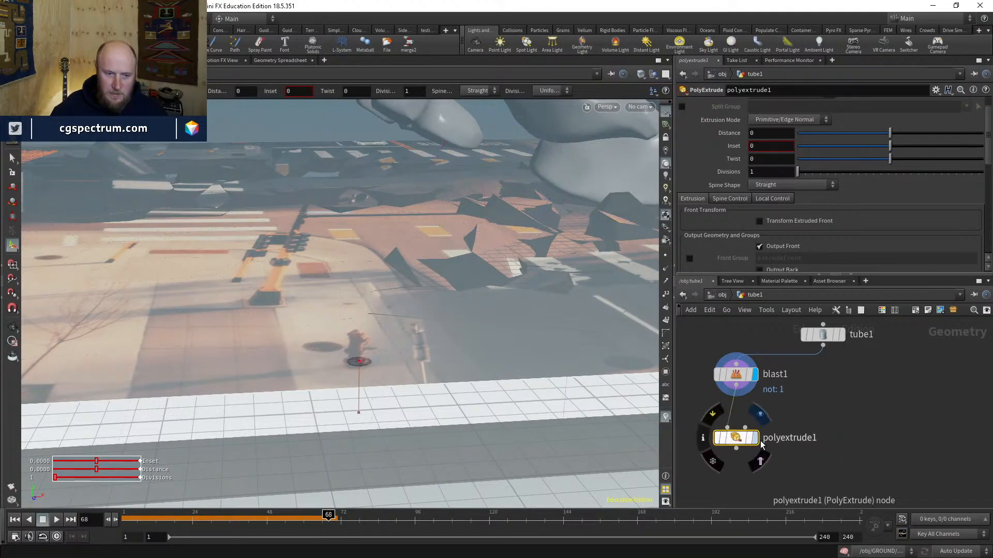
pyautogui.click(758, 441)
pyautogui.click(756, 439)
pyautogui.moveTo(890, 133); pyautogui.dragTo(896, 138)
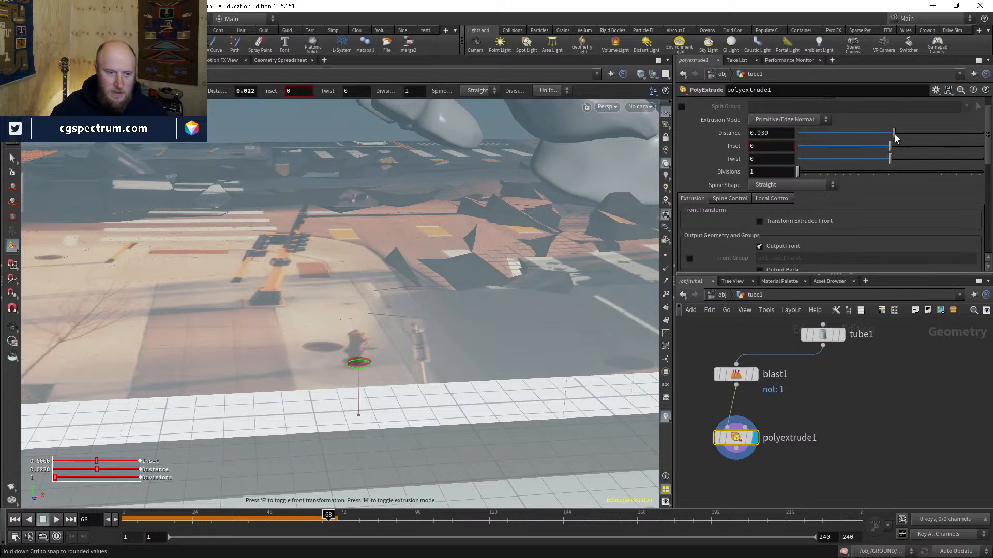
pyautogui.scroll(-3, 794, 266)
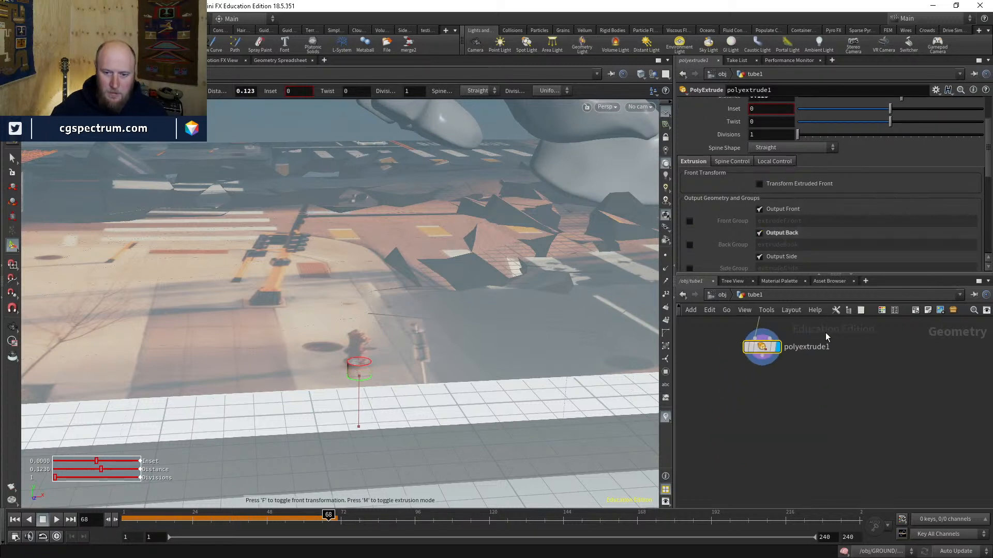
# Step: Add a Points from Volume node after polyextrude1, display it, and set its point separation to 0.01
pyautogui.press('Tab')
pyautogui.write('point f')
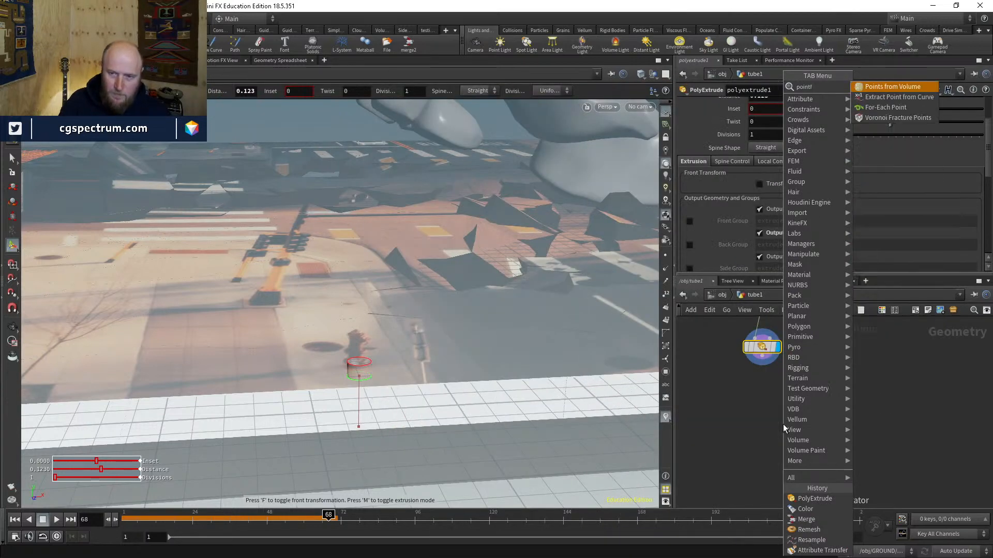
pyautogui.press('Return')
pyautogui.click(783, 424)
pyautogui.moveTo(783, 424); pyautogui.dragTo(767, 400)
pyautogui.click(770, 401)
pyautogui.click(762, 355)
pyautogui.click(785, 408)
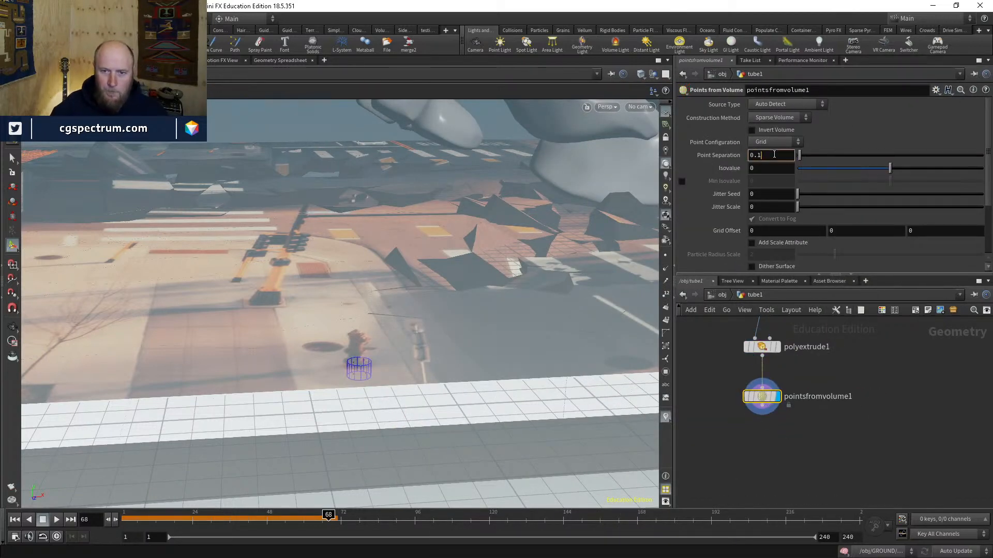
pyautogui.click(773, 155)
pyautogui.write('.01')
pyautogui.press('Return')
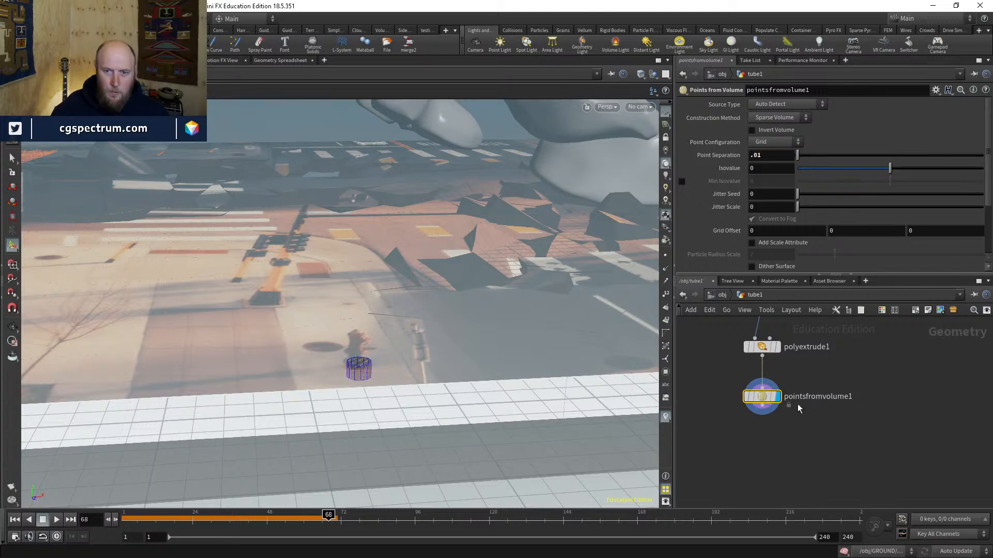
# Step: Add a DOP Network and connect pointsfromvolume1 to its first input
pyautogui.press('Tab')
pyautogui.write('p')
pyautogui.press('Return')
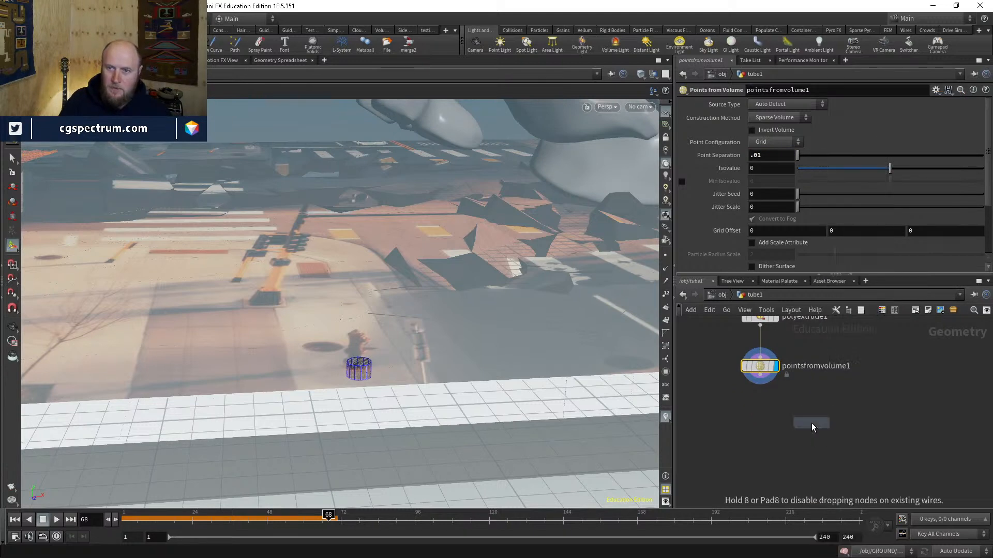
pyautogui.click(796, 440)
pyautogui.click(759, 375)
pyautogui.click(785, 434)
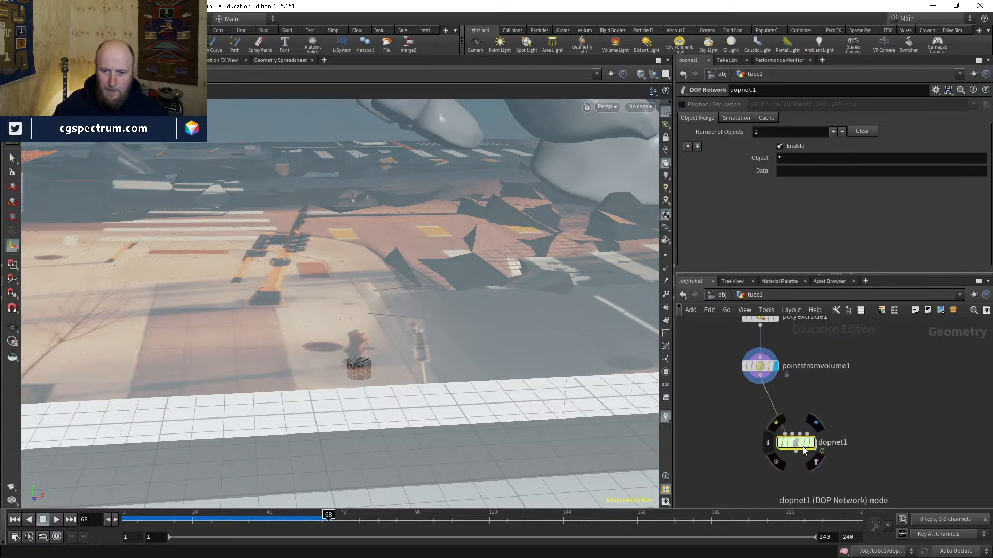
# Step: Enter dopnet1 and add a FLIP Object to the dynamics network
pyautogui.doubleClick(796, 443)
pyautogui.press('Tab')
pyautogui.write('dmo')
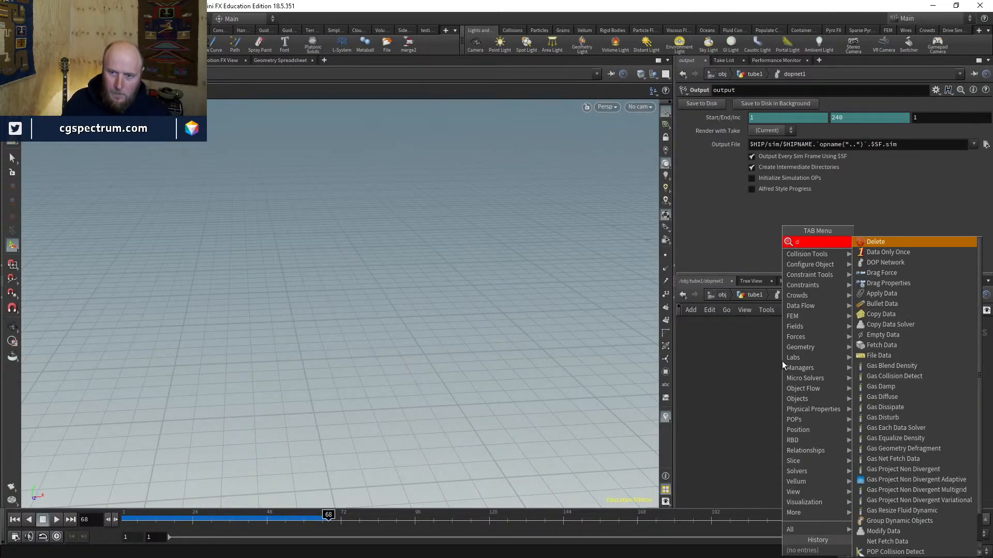
pyautogui.press('BackSpace')
pyautogui.press('BackSpace')
pyautogui.press('BackSpace')
pyautogui.write('flipo')
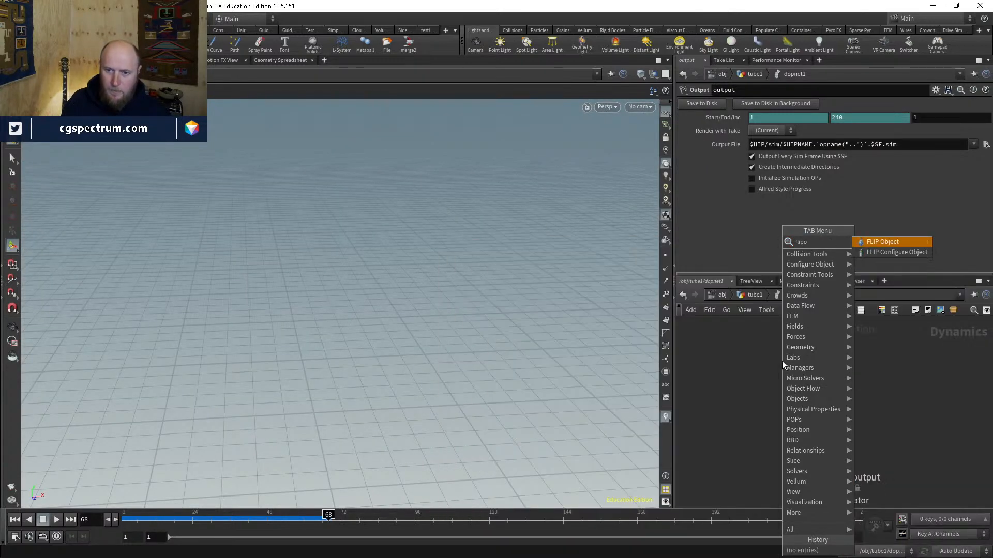
pyautogui.press('Return')
pyautogui.click(782, 362)
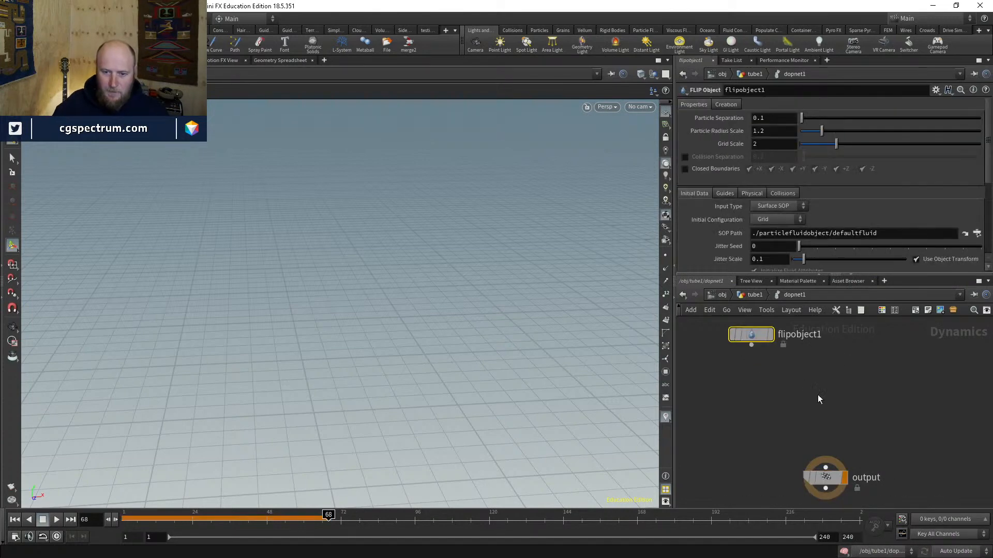
# Step: Add a FLIP Solver, connect flipobject1 to its first input, and connect its output to the output node
pyautogui.press('Tab')
pyautogui.write('flipo')
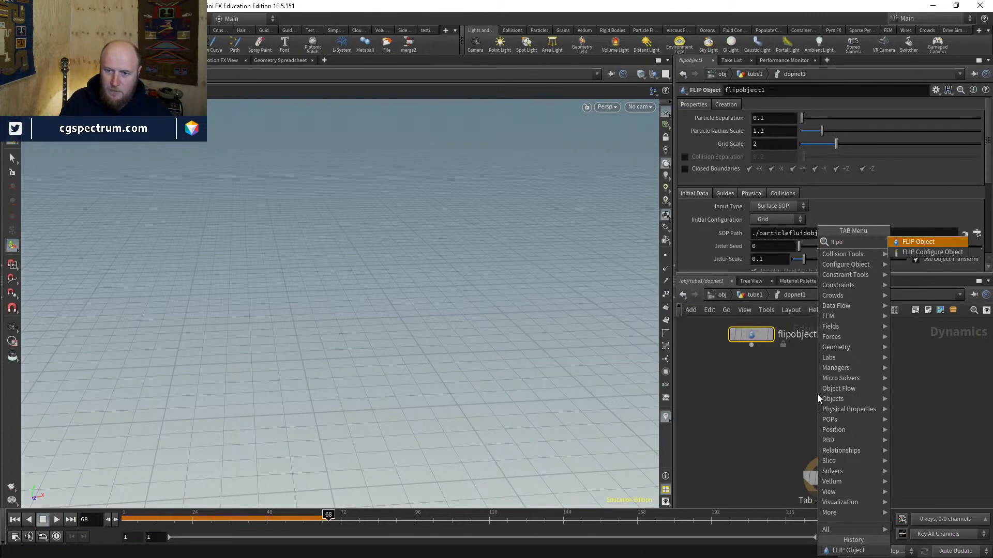
pyautogui.press('BackSpace')
pyautogui.write('s')
pyautogui.press('Return')
pyautogui.click(817, 395)
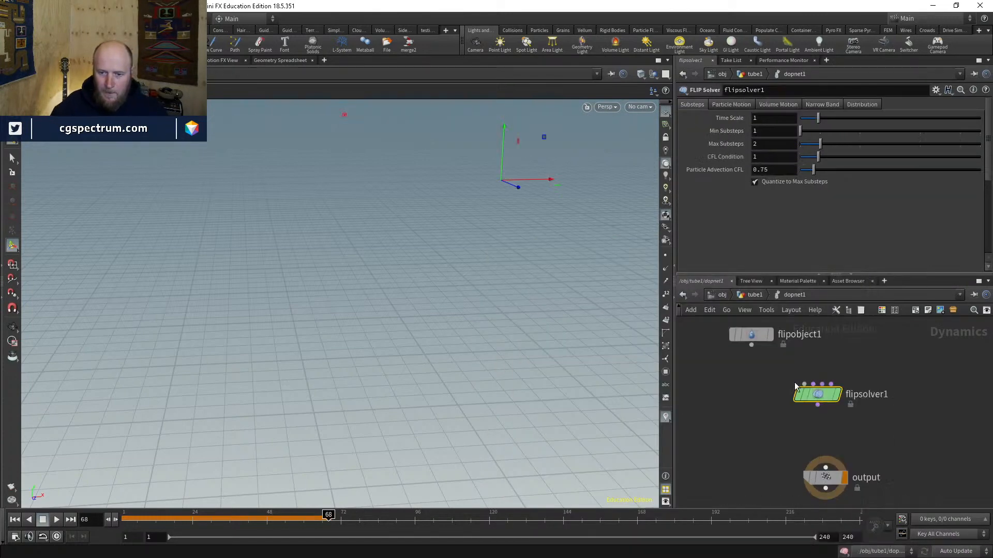
pyautogui.moveTo(804, 384); pyautogui.dragTo(751, 345)
pyautogui.moveTo(817, 405); pyautogui.dragTo(825, 468)
pyautogui.moveTo(914, 430); pyautogui.dragTo(889, 476, button='middle')
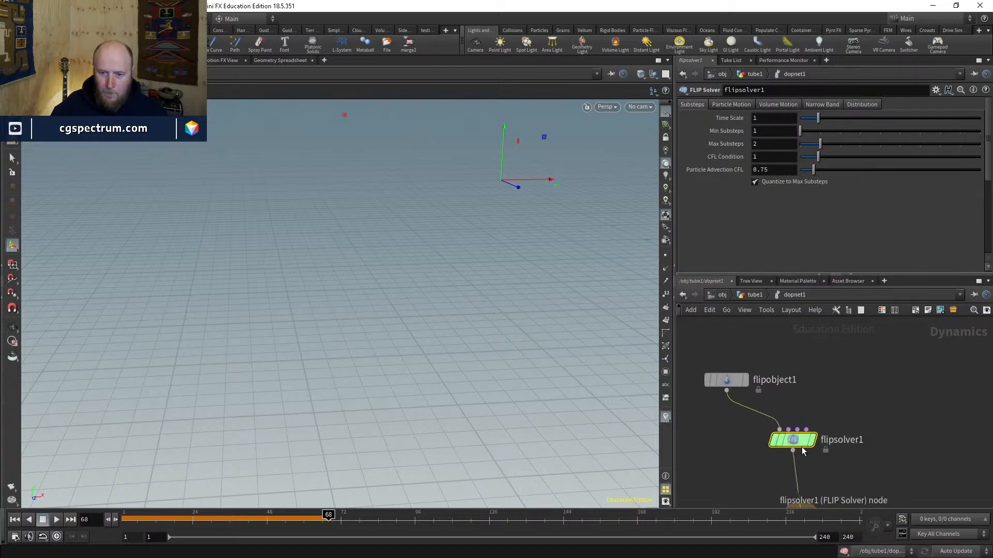
# Step: Add a Volume Source node and connect it to the fourth input of flipsolver1
pyautogui.press('Tab')
pyautogui.write('volumes')
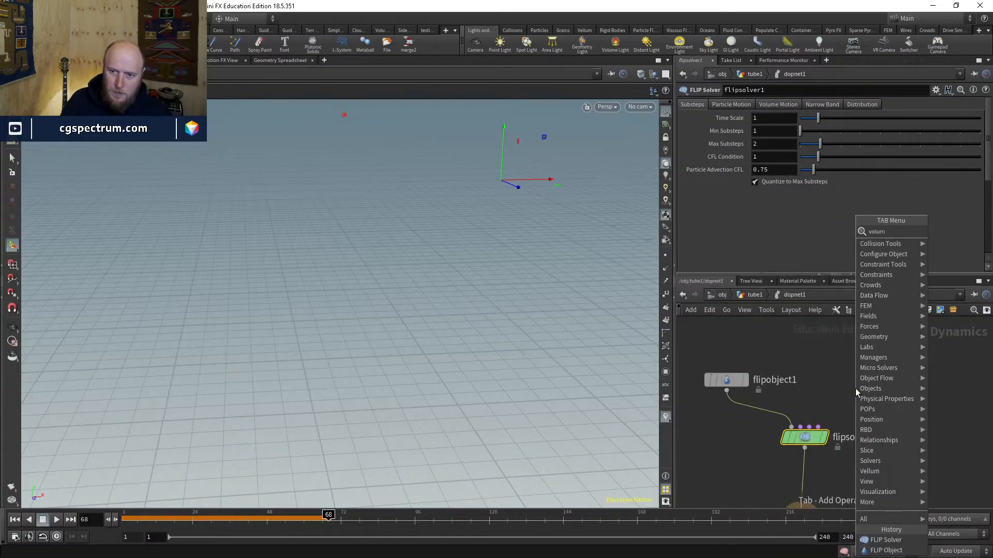
pyautogui.press('Return')
pyautogui.press('Escape')
pyautogui.press('Tab')
pyautogui.write('volume source')
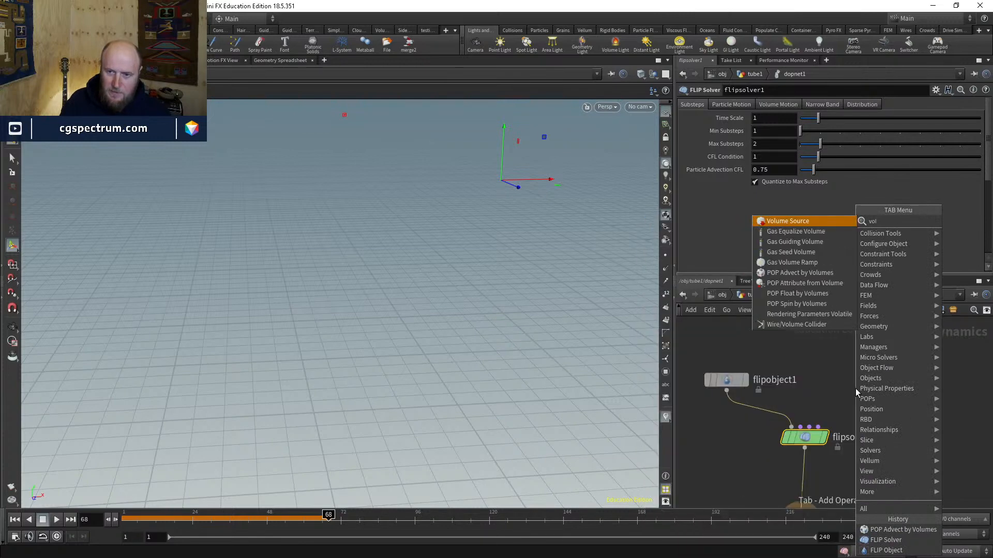
pyautogui.press('Return')
pyautogui.click(855, 389)
pyautogui.moveTo(855, 400); pyautogui.dragTo(818, 427)
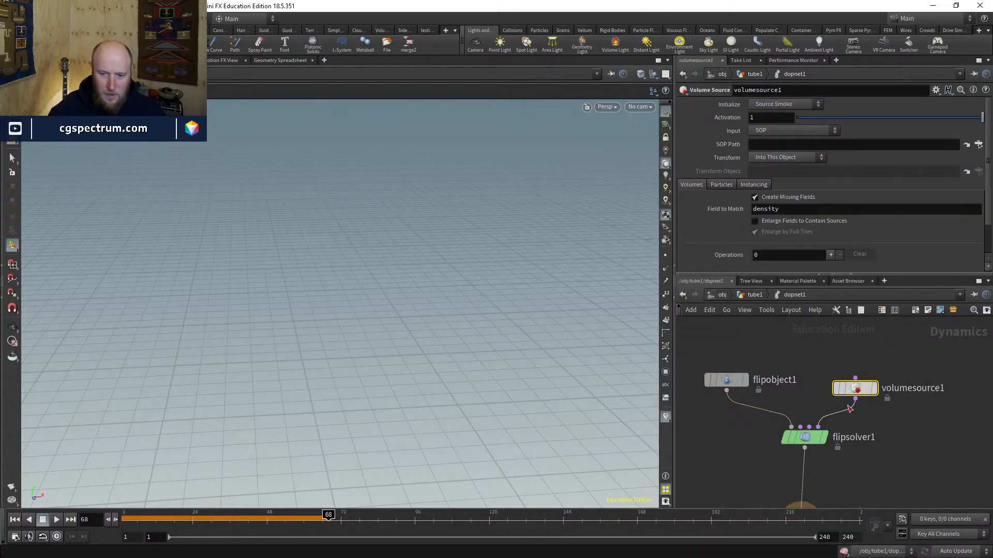
# Step: Go back to the tube1 network and set dopnet1's simulation start frame to 69
pyautogui.click(726, 381)
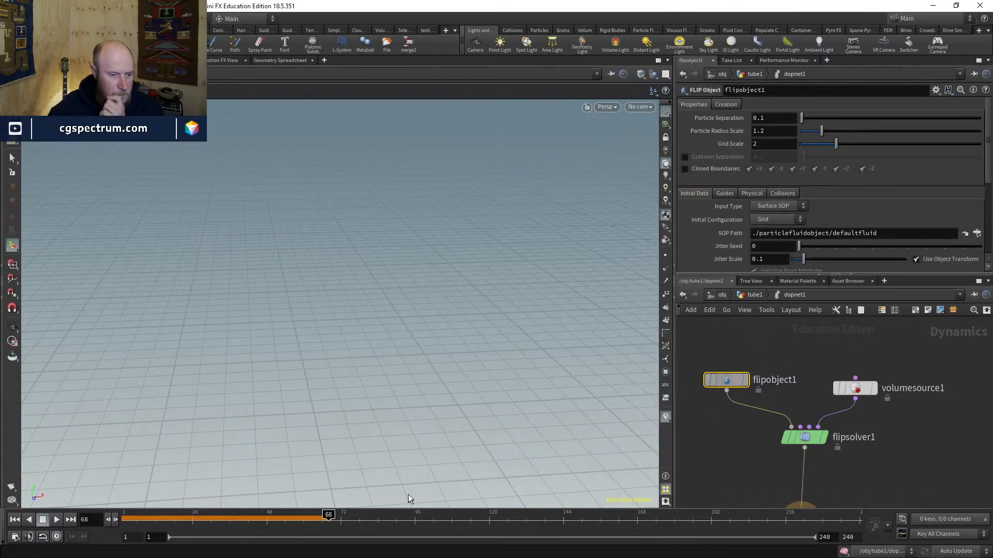
pyautogui.click(754, 294)
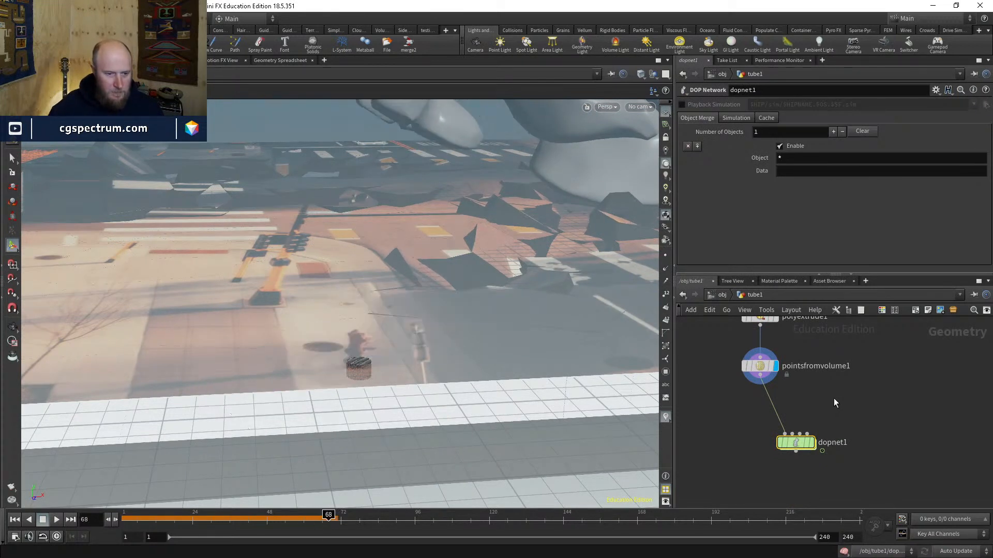
pyautogui.moveTo(796, 448)
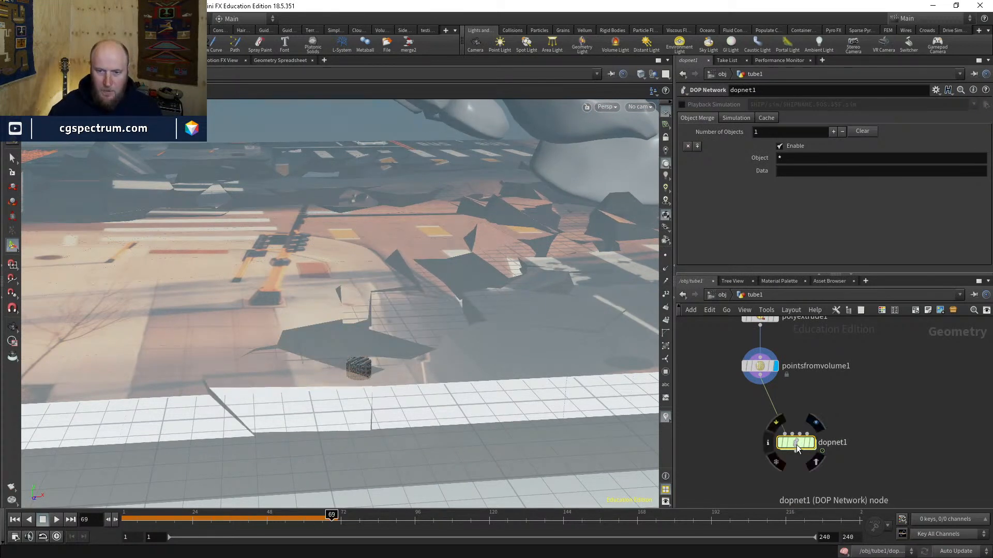
pyautogui.click(737, 119)
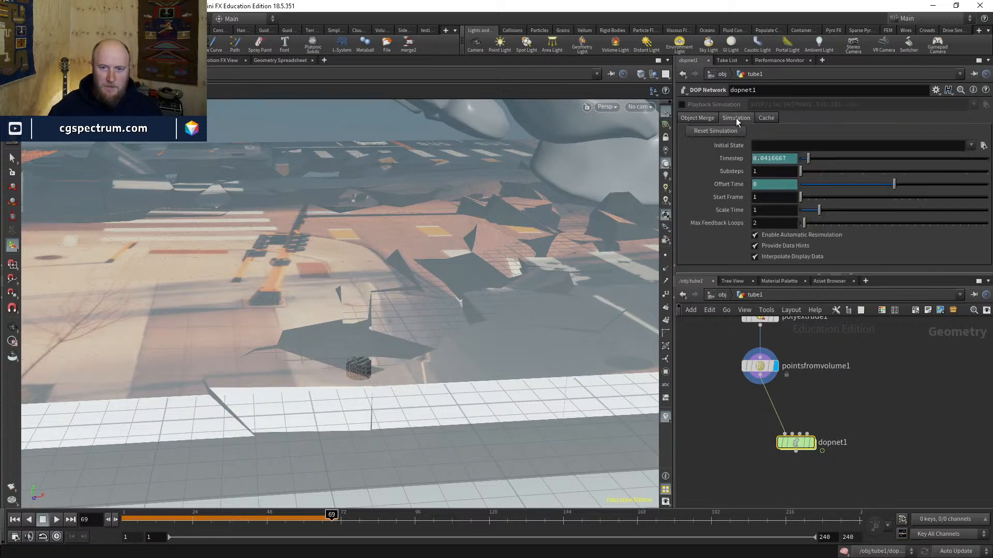
pyautogui.click(764, 198)
pyautogui.write('69')
pyautogui.press('Return')
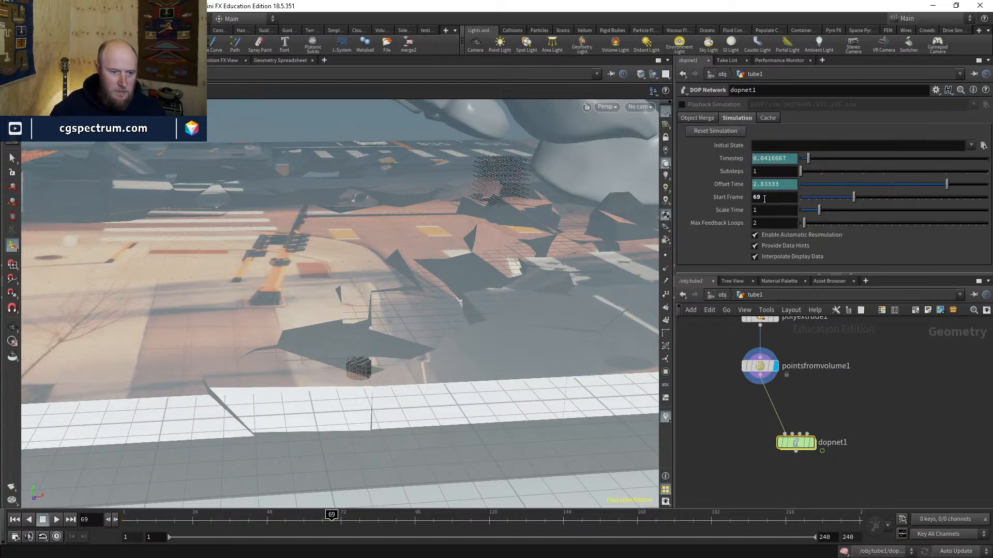
# Step: Inside dopnet1, clear the default fluid SOP Path in flipobject1's initial data and frame the simulation bounds
pyautogui.doubleClick(795, 443)
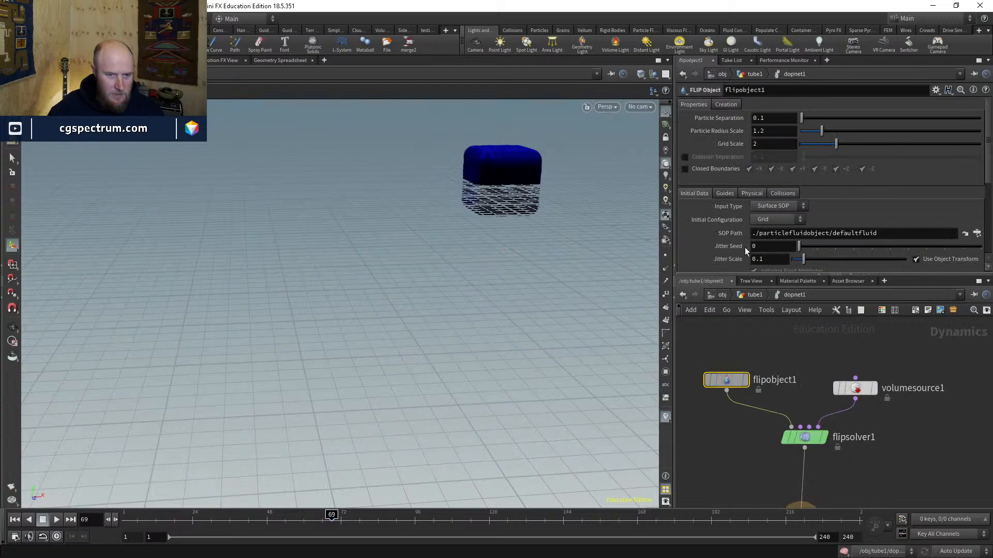
pyautogui.scroll(-2, 767, 162)
pyautogui.click(892, 207)
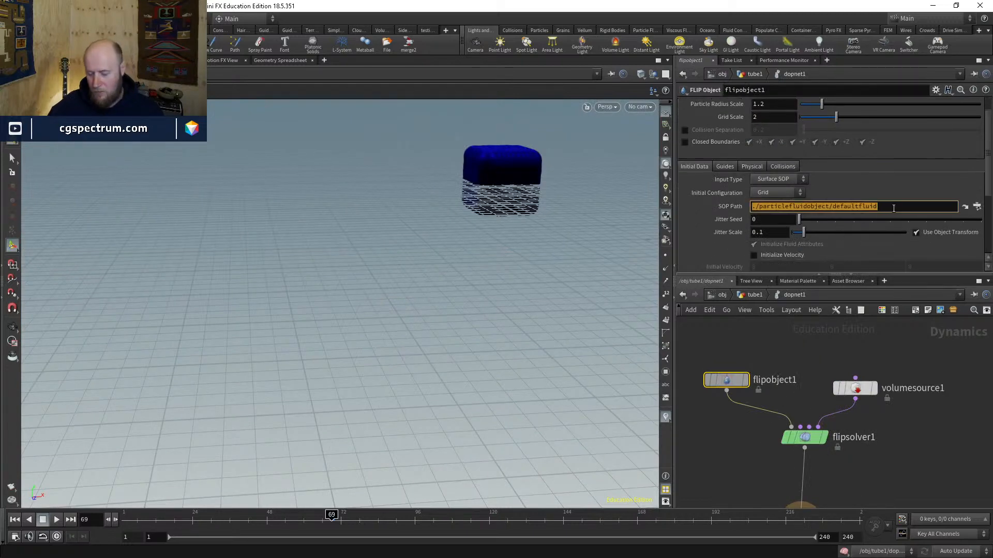
pyautogui.press('BackSpace')
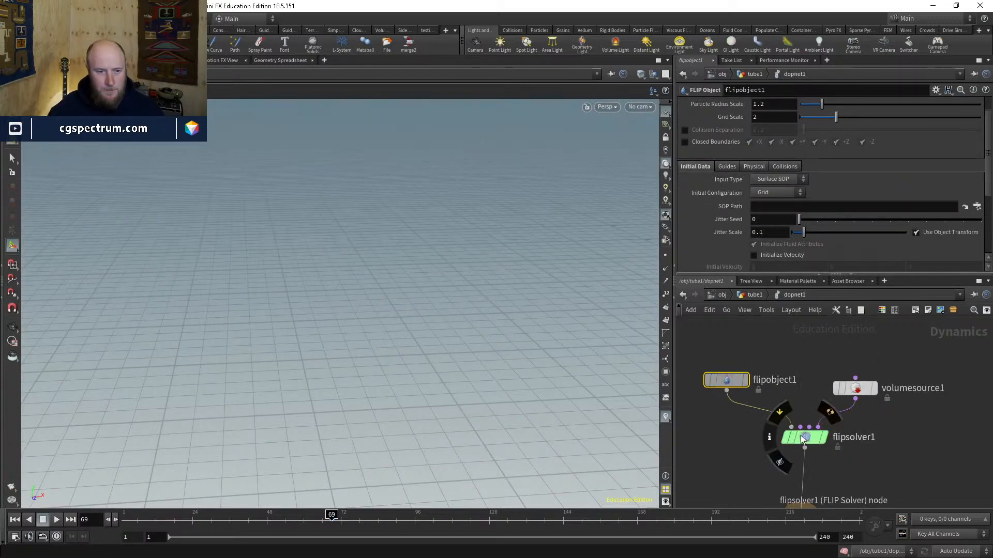
pyautogui.click(805, 437)
pyautogui.keyDown('alt'); pyautogui.moveTo(434, 233); pyautogui.dragTo(348, 432, button='right'); pyautogui.keyUp('alt')
pyautogui.keyDown('alt'); pyautogui.moveTo(348, 431); pyautogui.dragTo(330, 274); pyautogui.keyUp('alt')
pyautogui.hotkey('space', 'g')
# Step: Set the input of volumesource1 to First Context Geometry
pyautogui.click(857, 389)
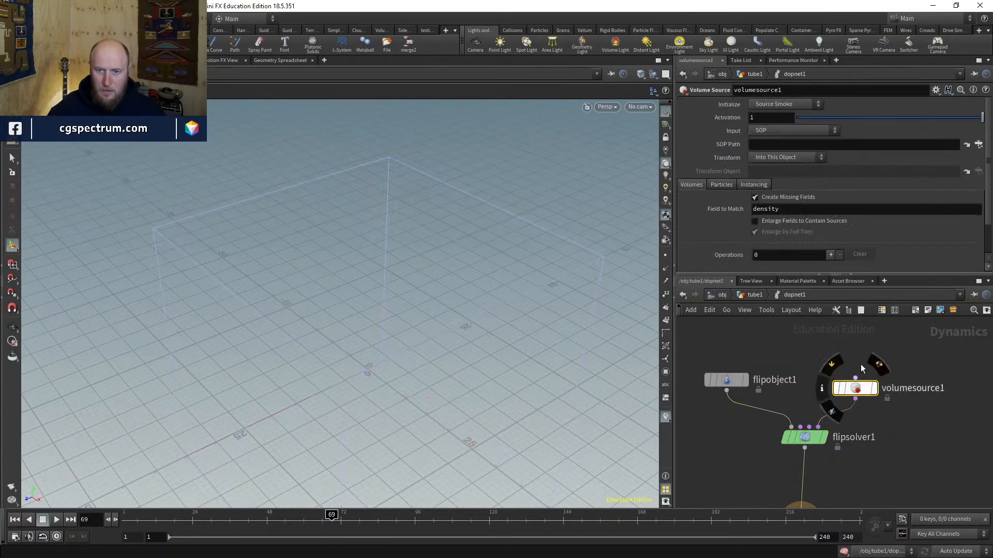
pyautogui.click(763, 131)
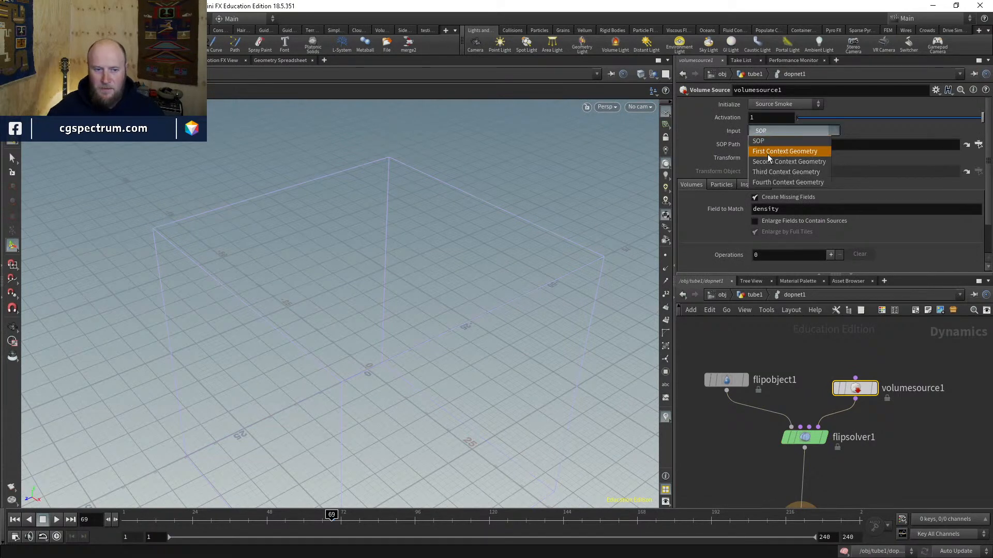
pyautogui.click(768, 154)
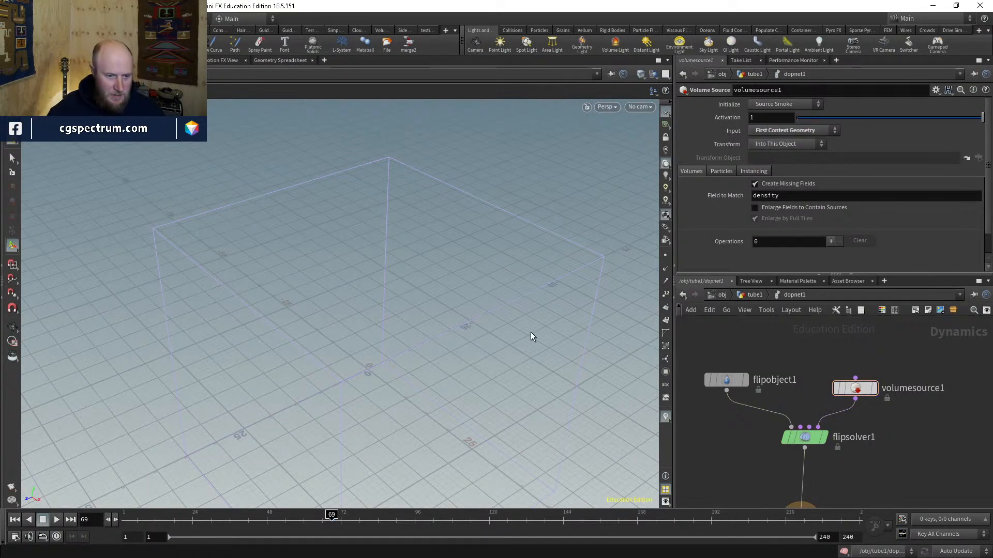
pyautogui.hotkey('space', 'g')
pyautogui.moveTo(410, 365); pyautogui.dragTo(412, 294)
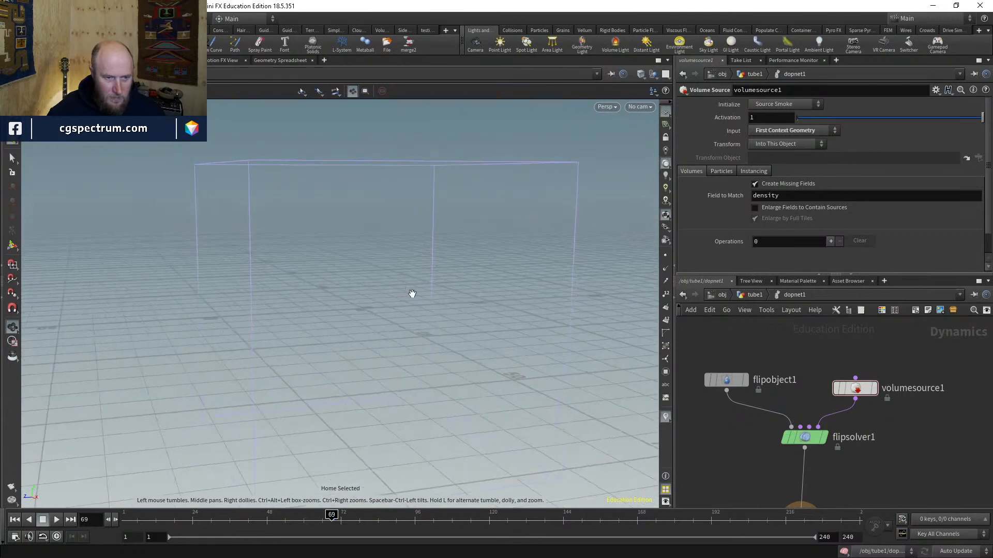
# Step: Clear the particle source group in volumesource1 so that all incoming points are sourced
pyautogui.click(721, 172)
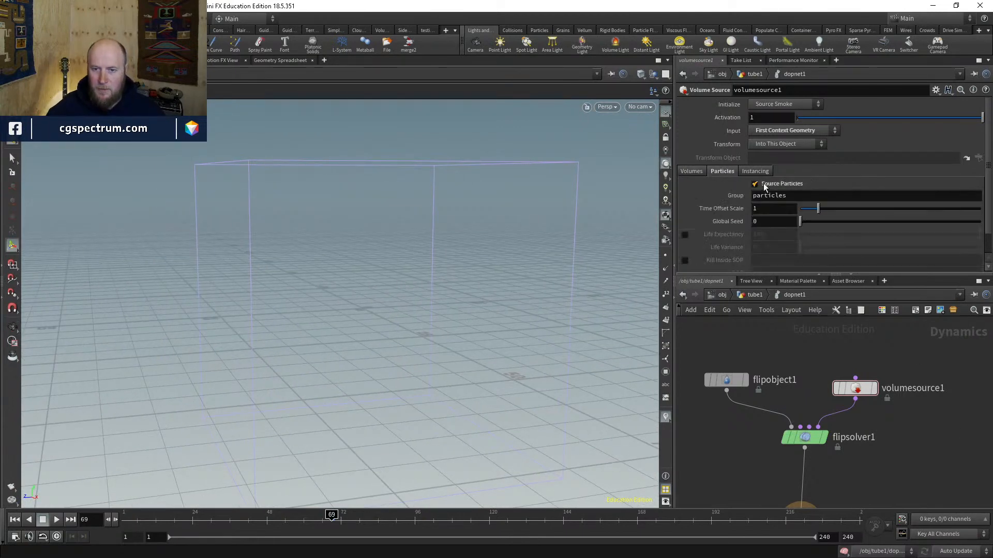
pyautogui.click(796, 195)
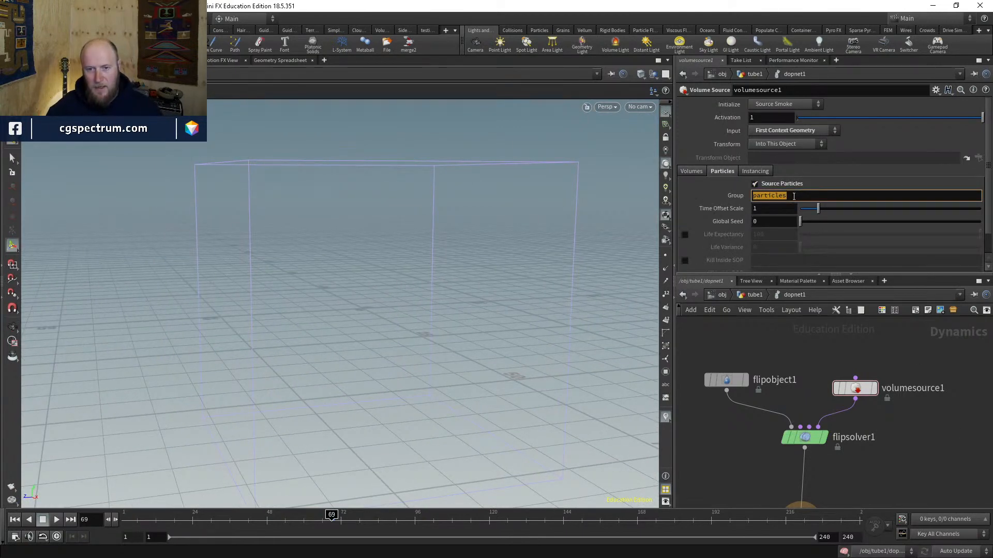
pyautogui.press('BackSpace')
pyautogui.press('Return')
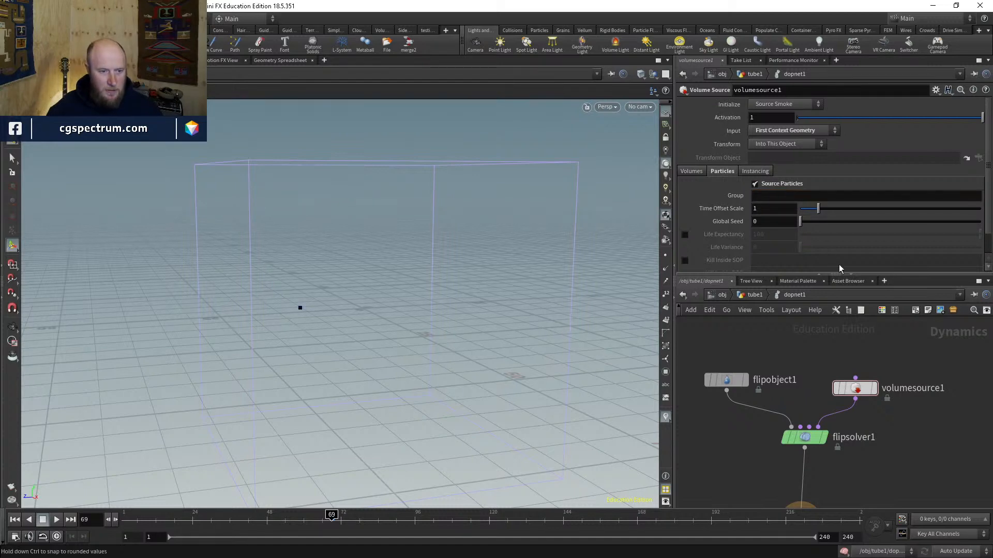
pyautogui.keyDown('alt'); pyautogui.moveTo(362, 259); pyautogui.dragTo(271, 228, button='right'); pyautogui.keyUp('alt')
pyautogui.keyDown('alt'); pyautogui.moveTo(271, 228); pyautogui.dragTo(315, 224); pyautogui.keyUp('alt')
pyautogui.keyDown('alt'); pyautogui.moveTo(315, 224); pyautogui.dragTo(465, 201, button='right'); pyautogui.keyUp('alt')
pyautogui.keyDown('alt'); pyautogui.moveTo(447, 222); pyautogui.dragTo(408, 280); pyautogui.keyUp('alt')
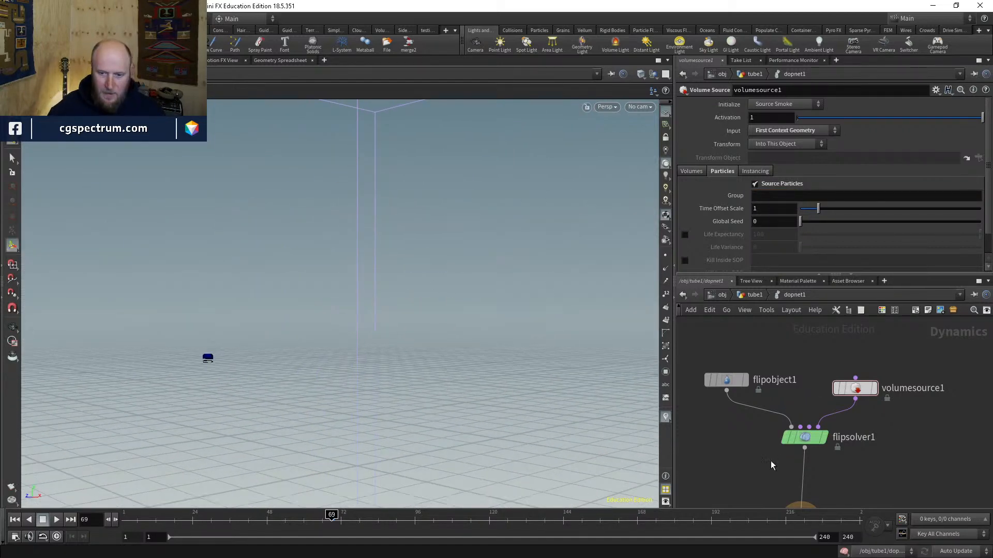
# Step: Set the Y value of flipsolver1's volume limits box center to 25
pyautogui.moveTo(771, 465); pyautogui.dragTo(800, 420, button='middle')
pyautogui.click(828, 392)
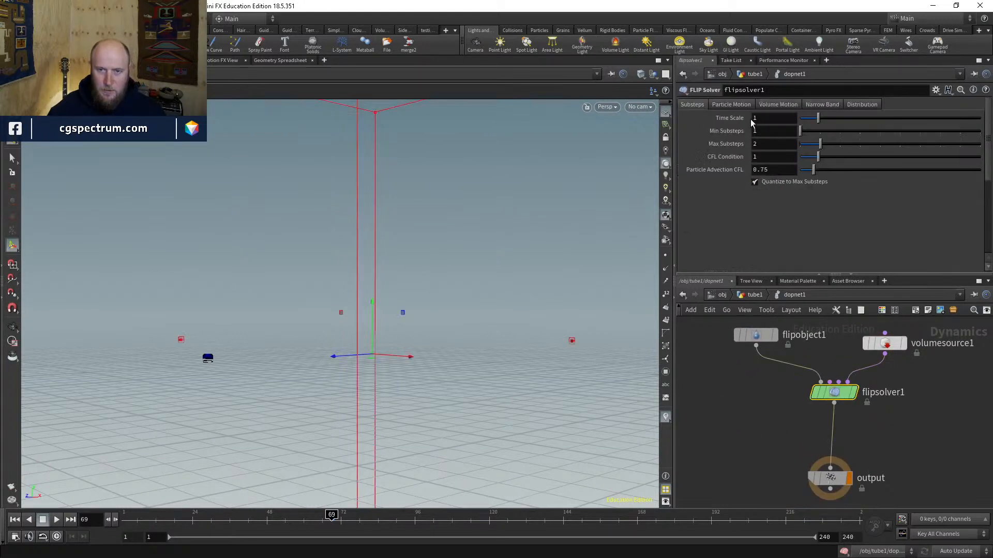
pyautogui.click(740, 105)
pyautogui.click(765, 106)
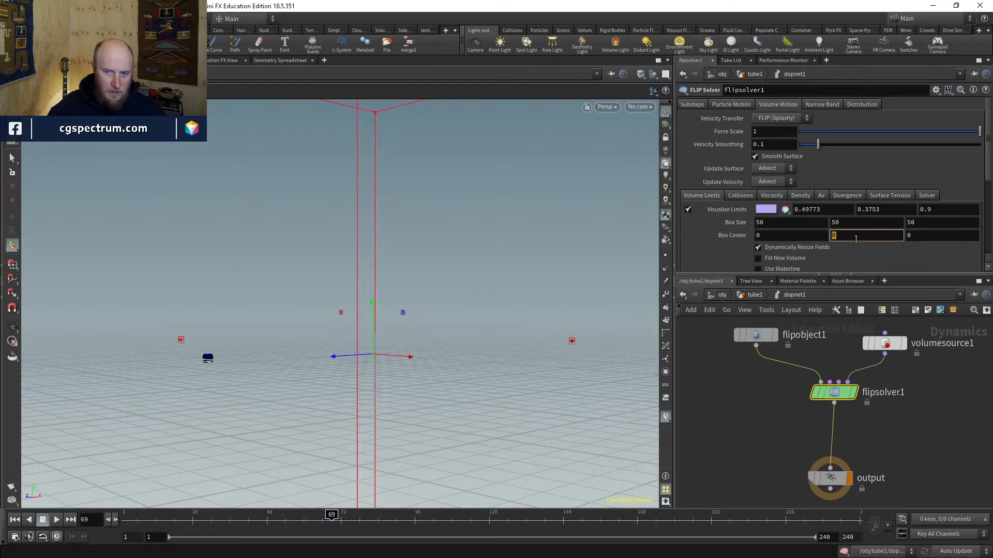
pyautogui.write('25')
pyautogui.press('Return')
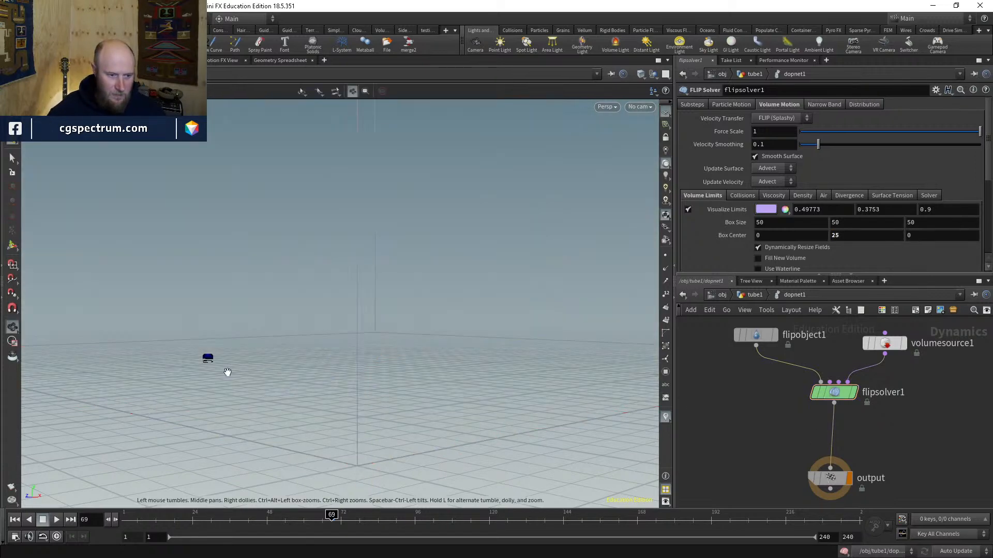
# Step: Jump to the cam1 view and examine the fluid particles up close against the floor of the volume limits
pyautogui.keyDown('alt'); pyautogui.moveTo(226, 373); pyautogui.dragTo(429, 351); pyautogui.keyUp('alt')
pyautogui.click(644, 106)
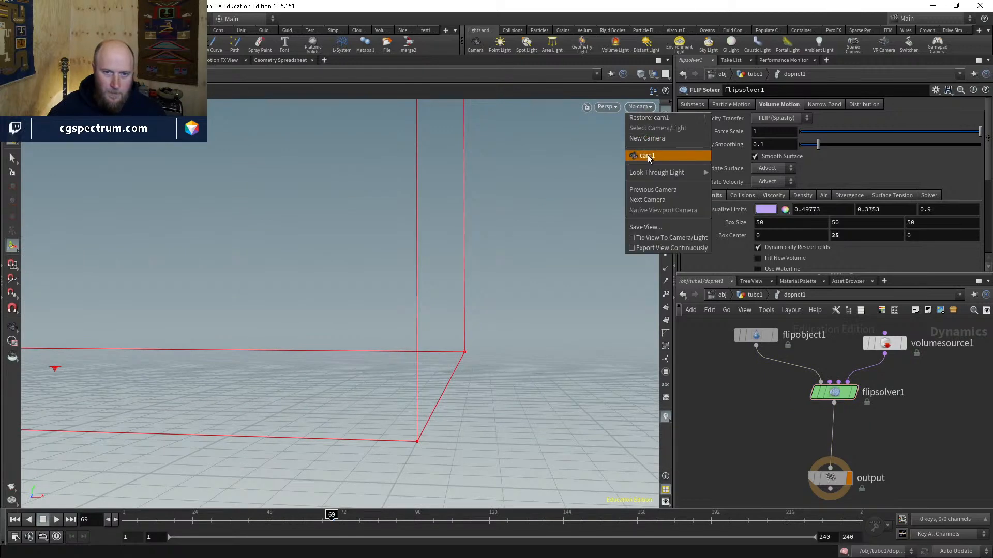
pyautogui.click(647, 154)
pyautogui.keyDown('alt'); pyautogui.moveTo(335, 99); pyautogui.dragTo(364, 177); pyautogui.keyUp('alt')
pyautogui.keyDown('alt'); pyautogui.moveTo(364, 177); pyautogui.dragTo(419, 198, button='middle'); pyautogui.keyUp('alt')
pyautogui.moveTo(420, 199); pyautogui.dragTo(366, 312)
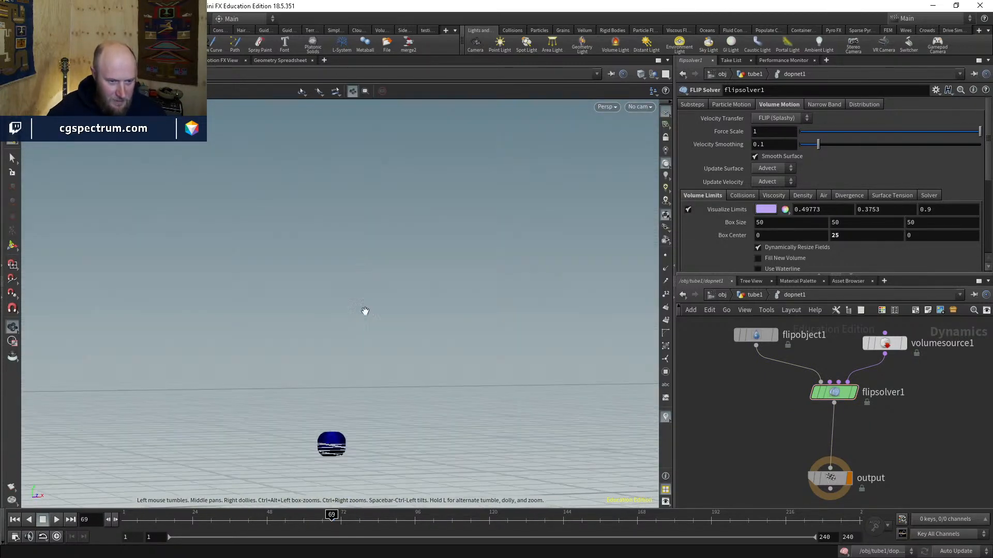
pyautogui.moveTo(365, 312); pyautogui.dragTo(339, 352, button='middle')
pyautogui.moveTo(339, 352); pyautogui.dragTo(376, 250, button='right')
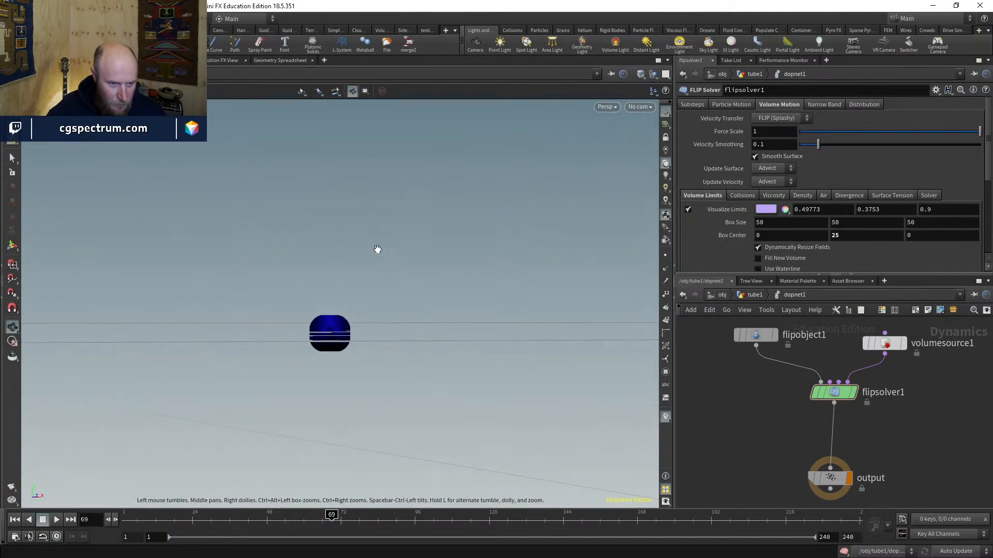
# Step: Set flipobject1's particle guide visualization to Particles, play the simulation, and return to frame 70
pyautogui.click(756, 336)
pyautogui.click(727, 166)
pyautogui.click(732, 180)
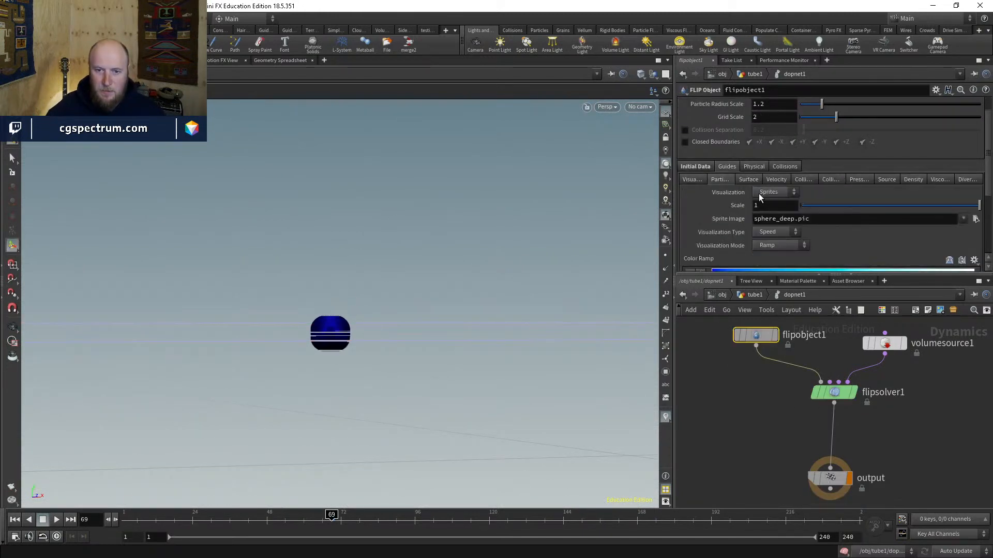
pyautogui.click(768, 233)
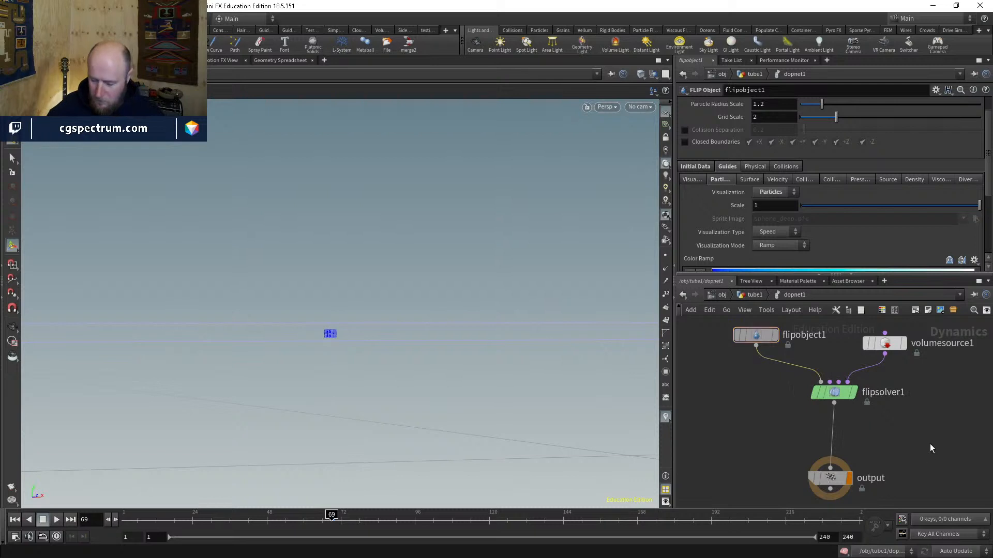
pyautogui.press('Up')
pyautogui.click(334, 517)
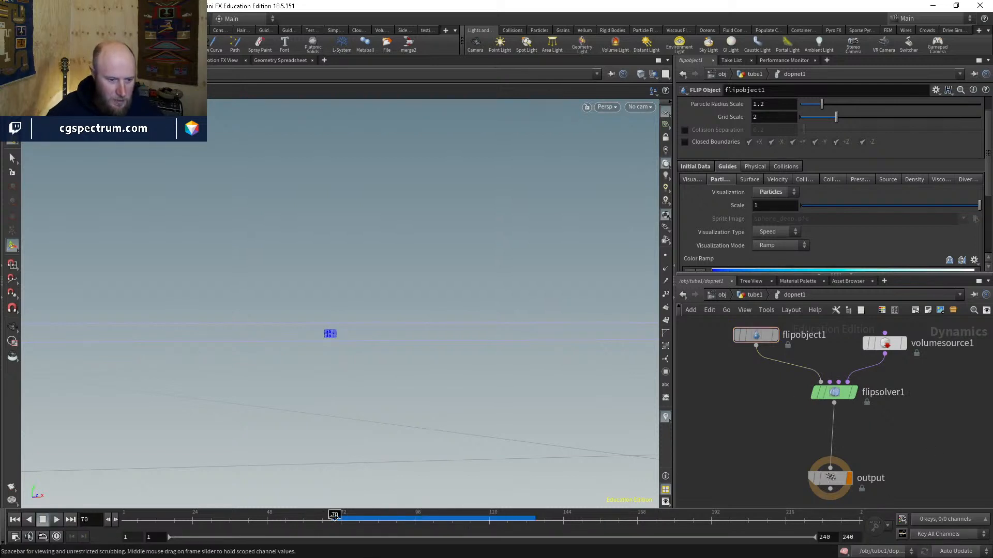
# Step: Insert a Point Velocity node between pointsfromvolume1 and dopnet1 in the tube1 network and display it
pyautogui.press('u')
pyautogui.press('Tab')
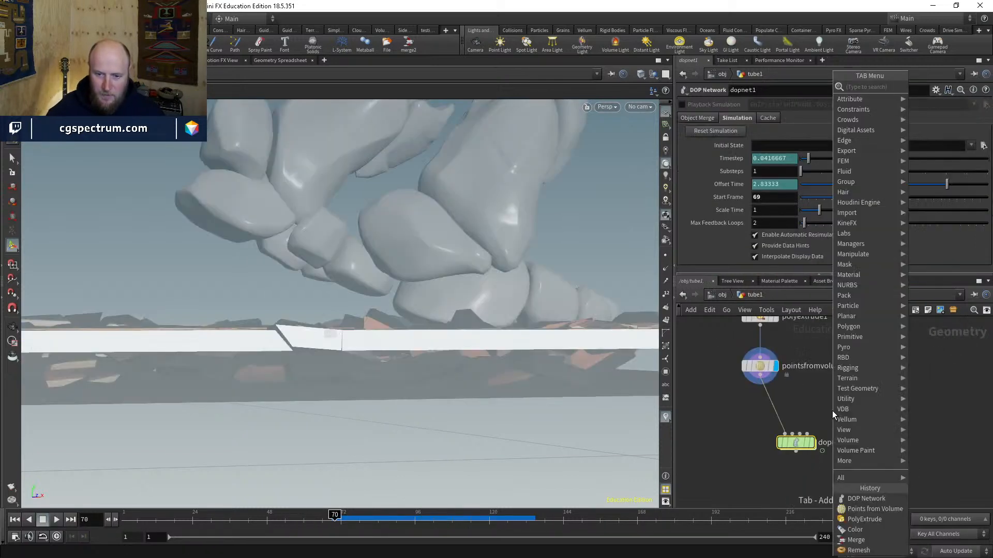
pyautogui.write('p')
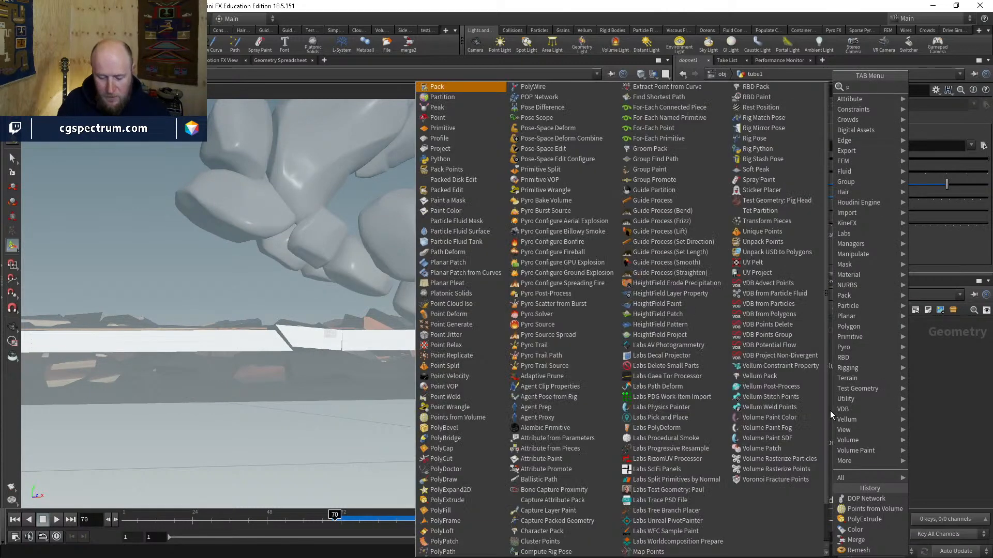
pyautogui.write('ointv')
pyautogui.press('Return')
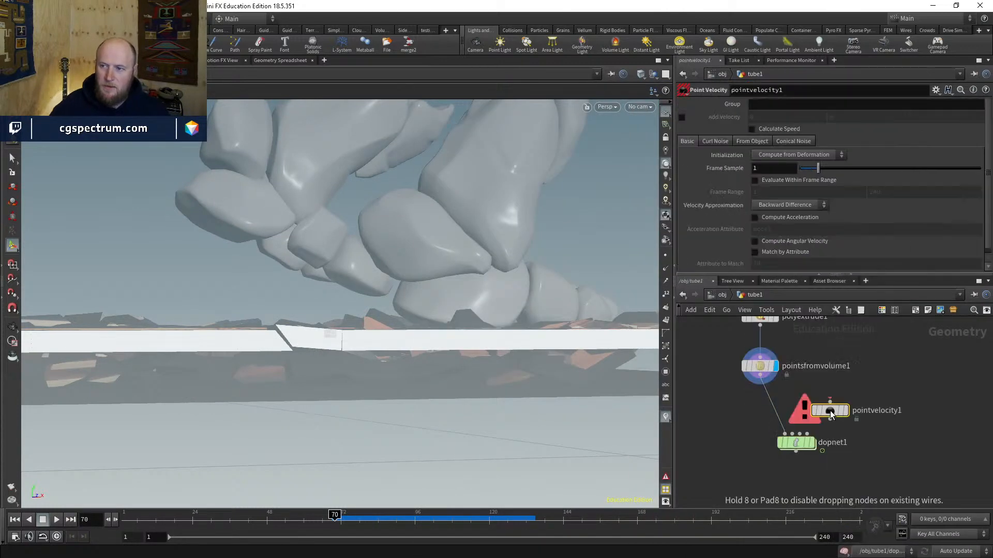
pyautogui.click(798, 403)
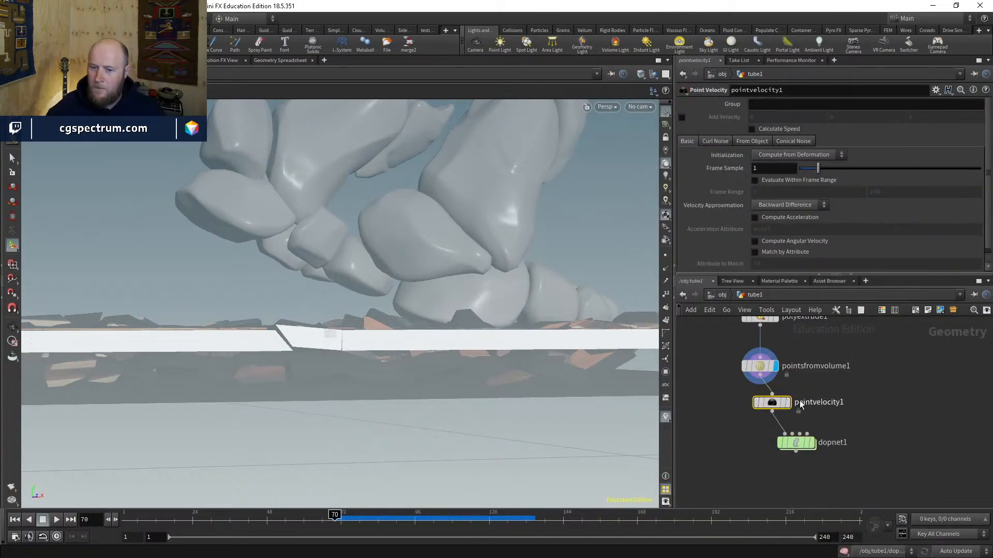
pyautogui.scroll(2, 799, 402)
pyautogui.moveTo(794, 411); pyautogui.dragTo(779, 404)
pyautogui.moveTo(820, 420); pyautogui.dragTo(804, 420, button='middle')
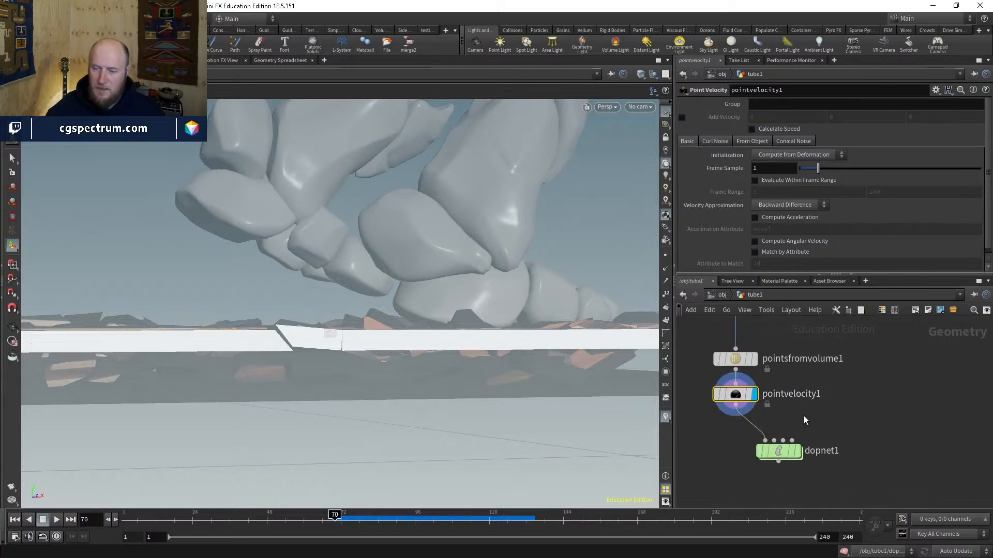
pyautogui.moveTo(736, 399); pyautogui.dragTo(741, 405)
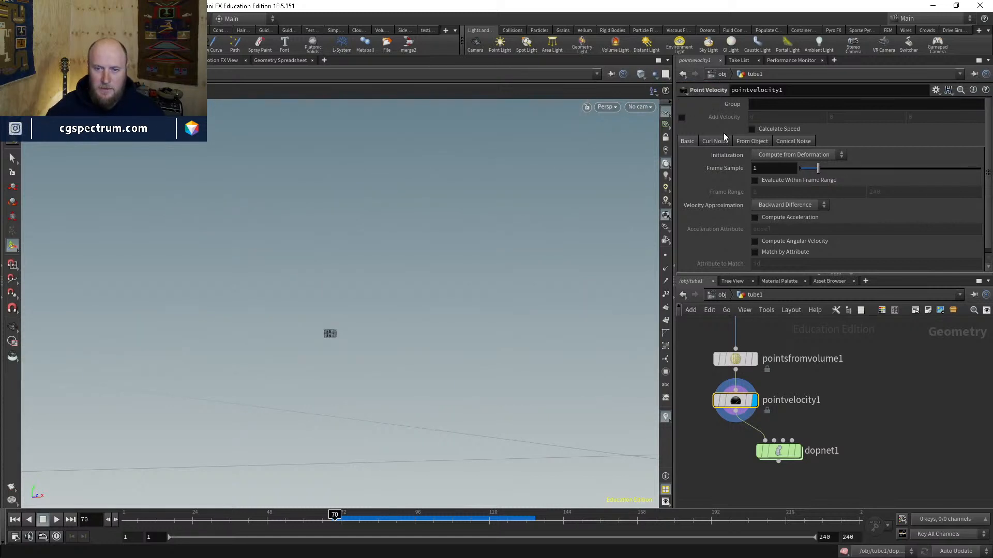
# Step: Enable Add Velocity on the point velocity node with a Y value of 2 and play the simulation inside dopnet1
pyautogui.click(682, 117)
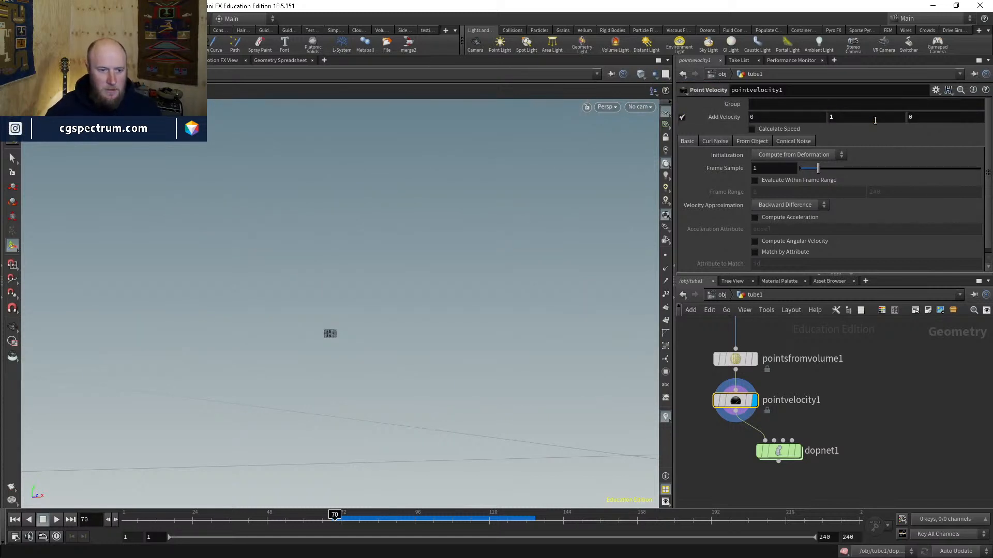
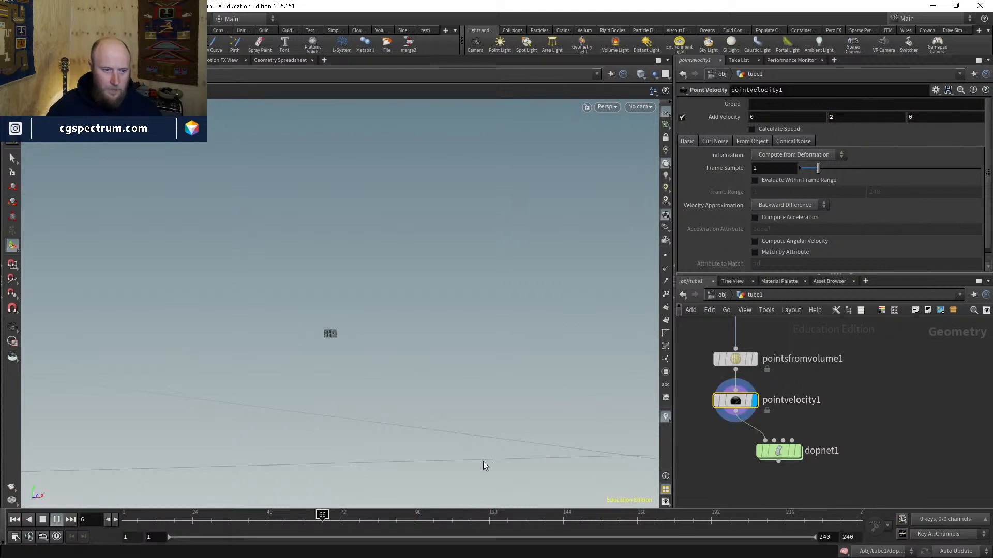
pyautogui.click(341, 521)
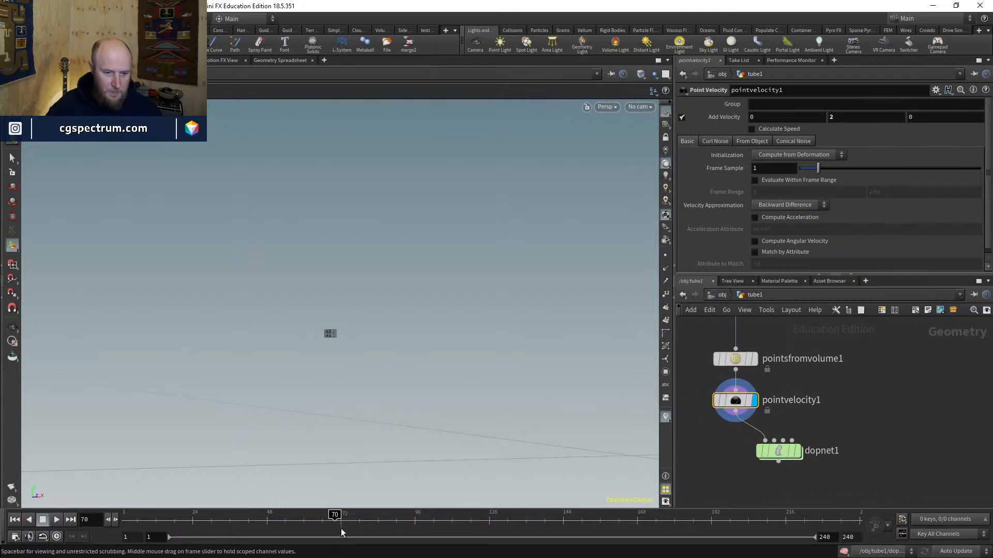
pyautogui.doubleClick(778, 451)
pyautogui.press('Up')
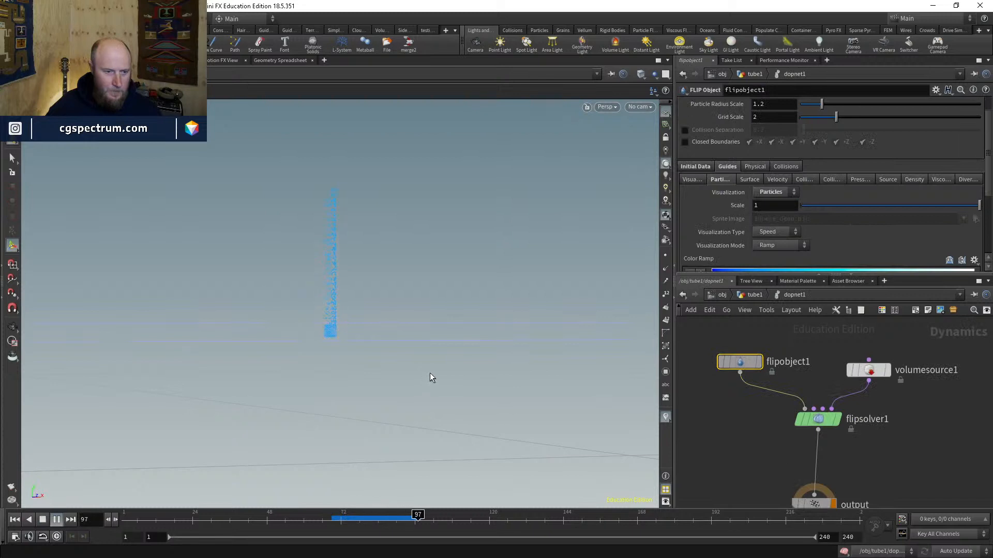
pyautogui.click(332, 519)
# Step: Disable Reseed Particles in flipsolver1's particle motion settings, replay the simulation, and return to frame 69
pyautogui.click(818, 418)
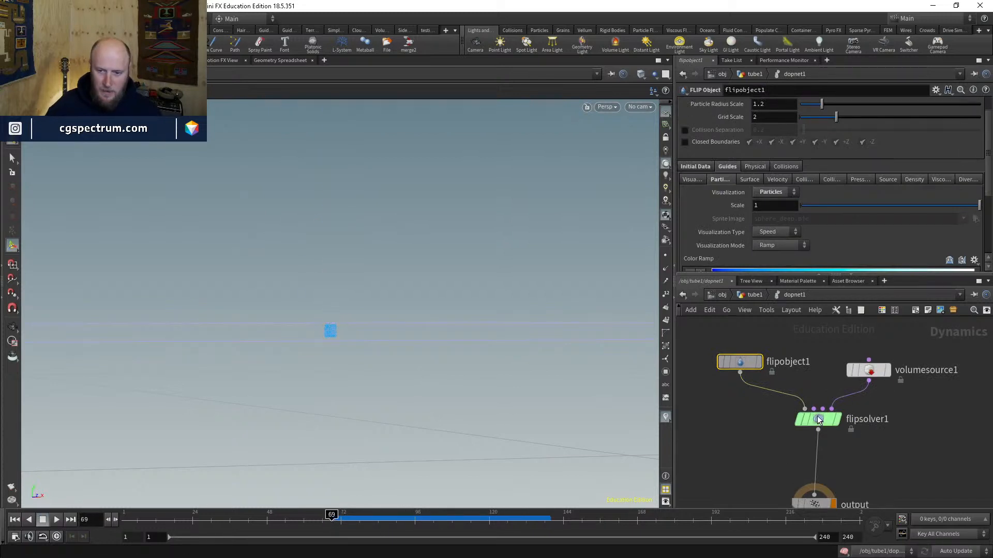
pyautogui.click(734, 106)
pyautogui.click(728, 181)
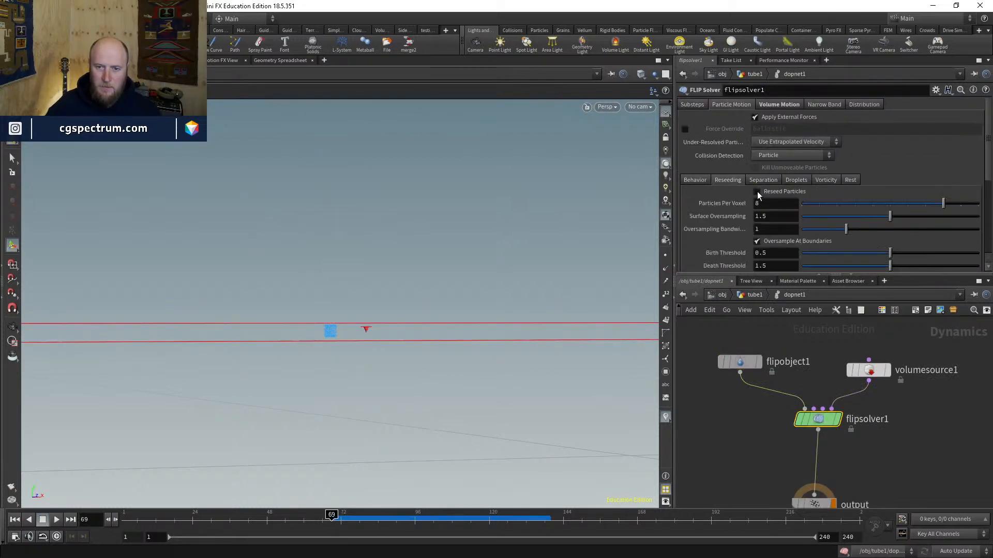
pyautogui.click(758, 192)
pyautogui.press('Up')
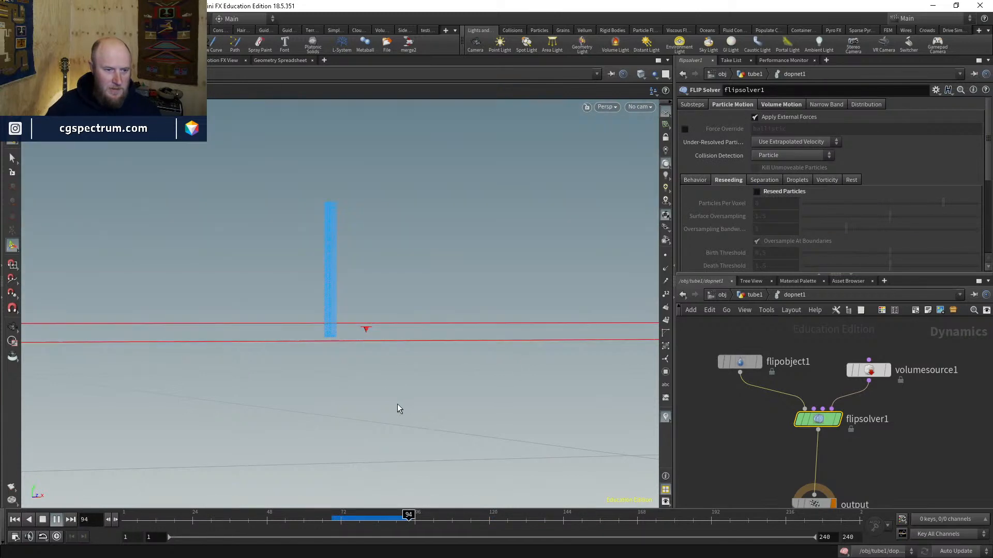
pyautogui.click(332, 519)
# Step: Insert a Gravity Force between flipsolver1 and output, play the simulation, and return to frame 70
pyautogui.moveTo(733, 444); pyautogui.dragTo(709, 404, button='middle')
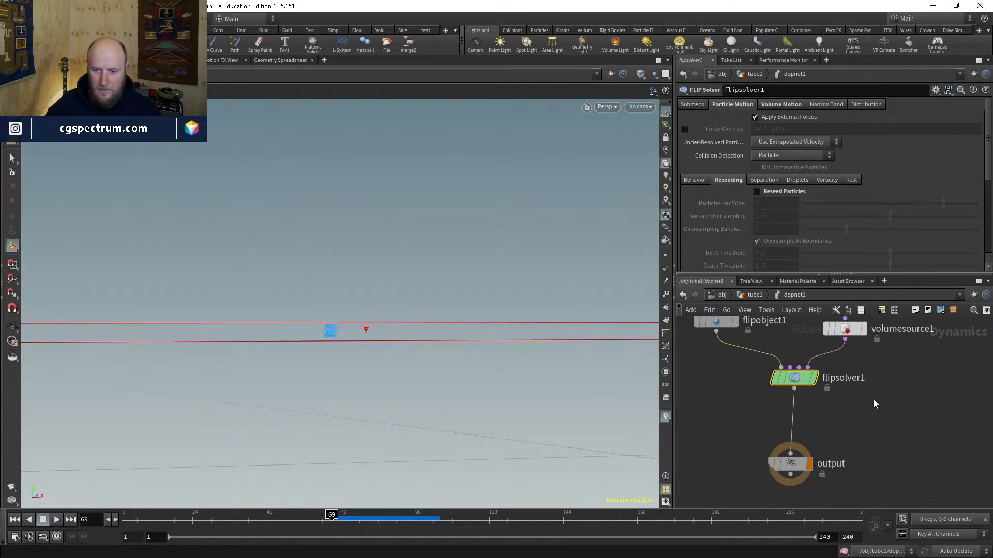
pyautogui.press('Tab')
pyautogui.write('grav')
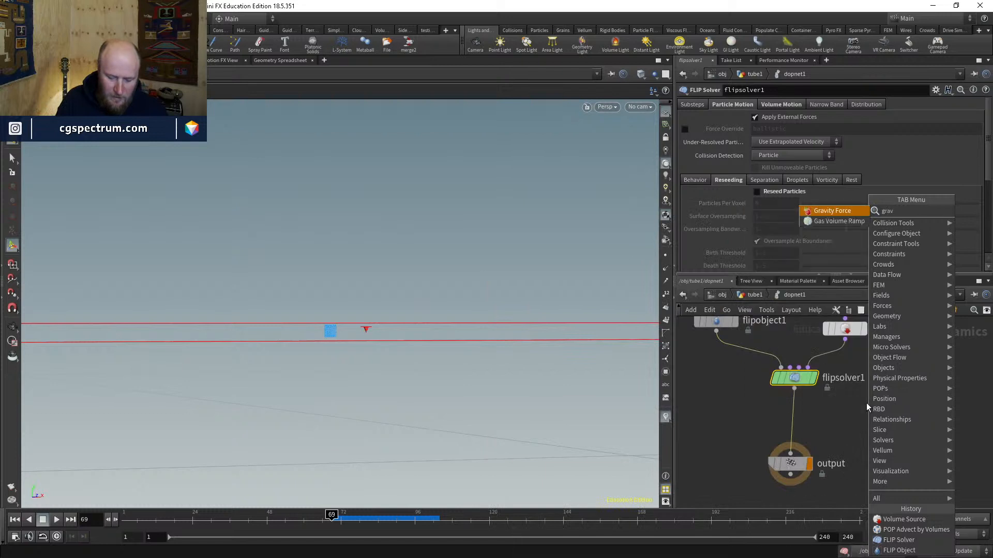
pyautogui.press('Return')
pyautogui.click(794, 421)
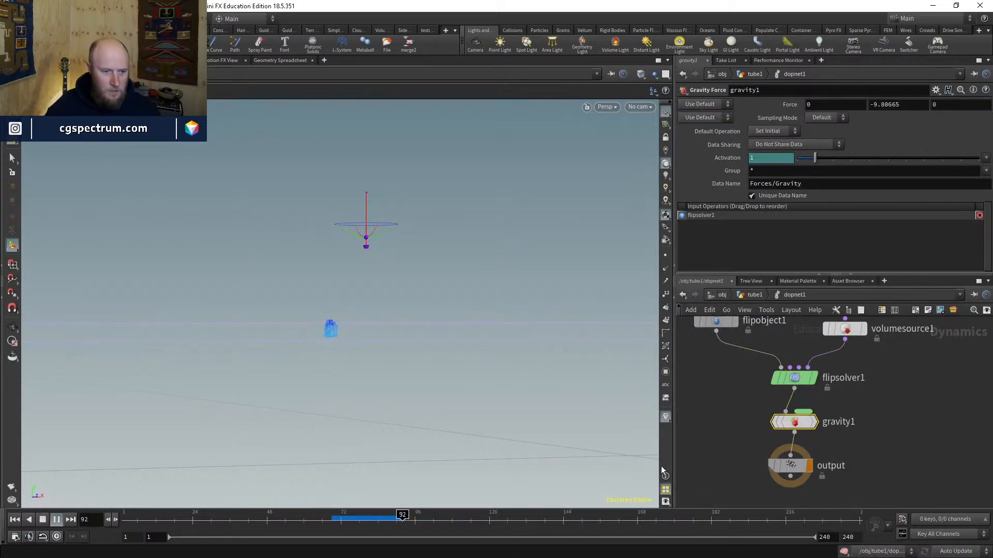
pyautogui.click(335, 521)
# Step: Enable Closed Boundaries on flipobject1 with only the -Y side closed, and replay the simulation
pyautogui.click(716, 323)
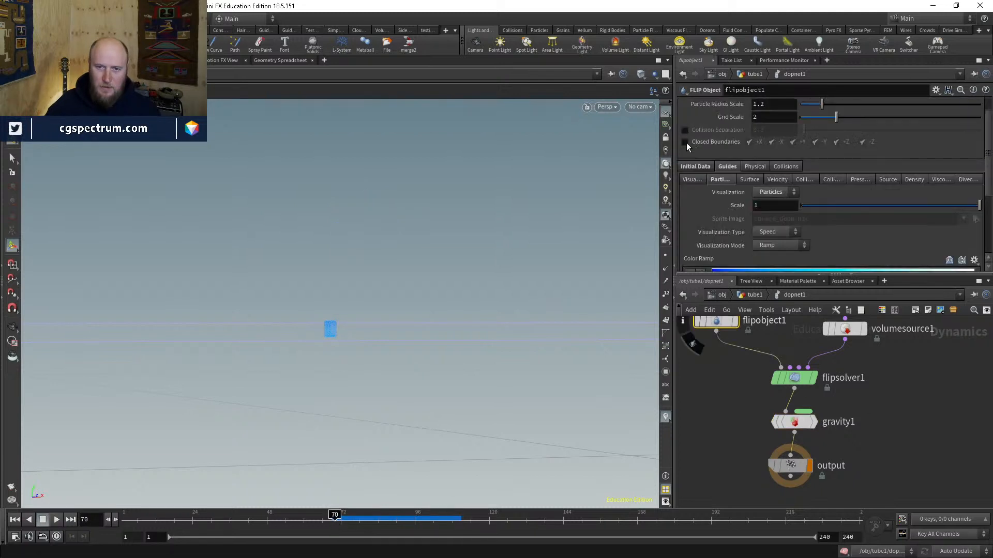
pyautogui.click(749, 142)
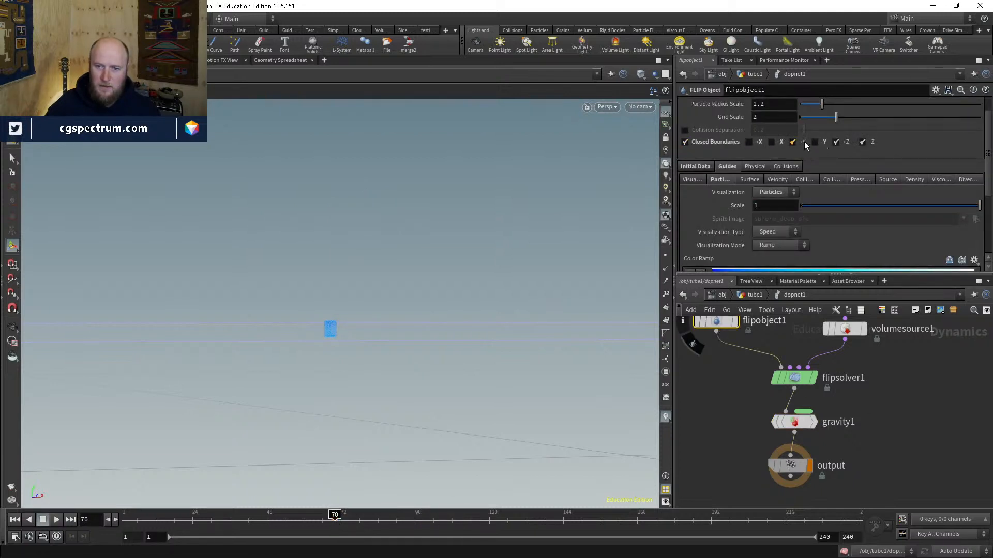
pyautogui.click(913, 403)
pyautogui.press('Up')
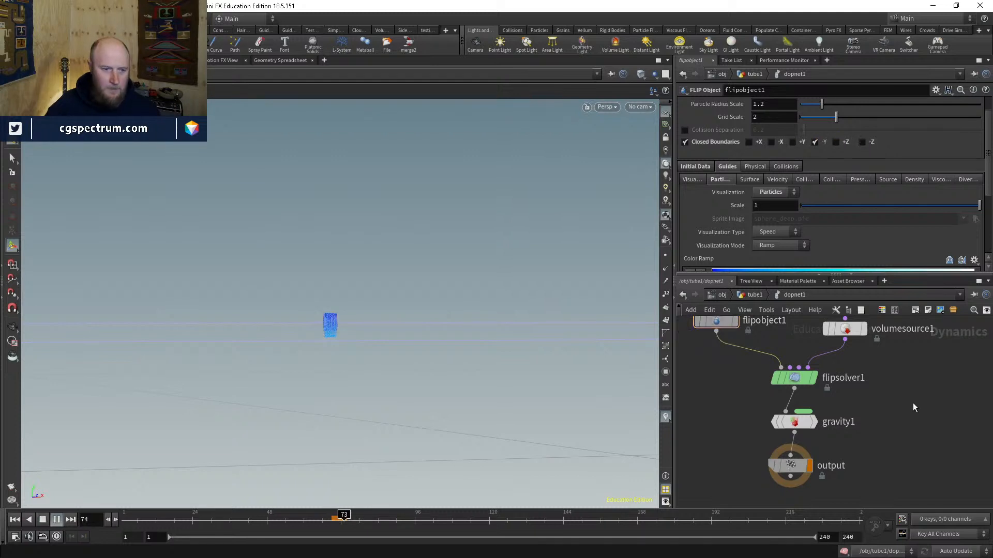
pyautogui.click(332, 521)
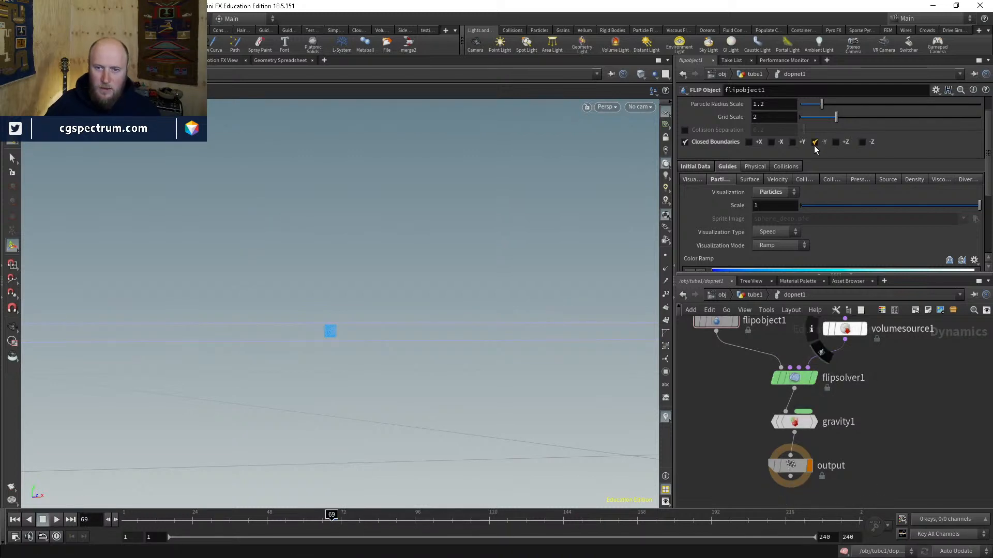
pyautogui.press('Left')
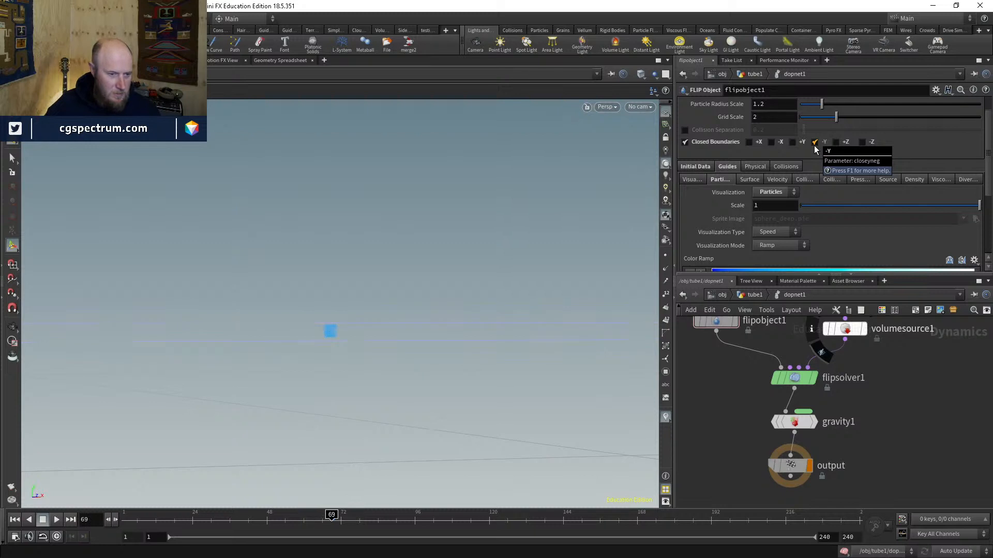
# Step: Set the Y value of flipsolver1's volume limits box center to 24.8, replay the simulation, and return to its start
pyautogui.moveTo(888, 392); pyautogui.dragTo(888, 455, button='middle')
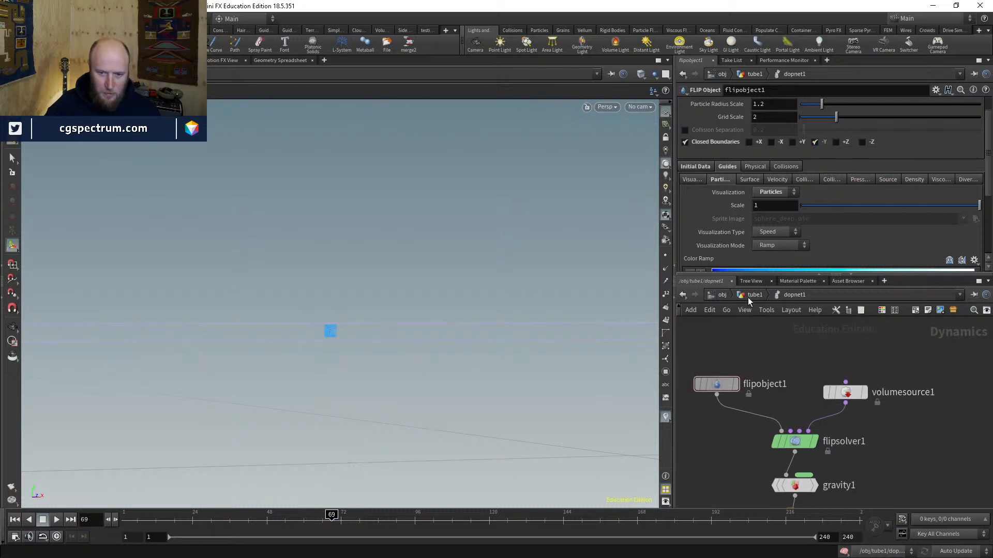
pyautogui.click(795, 442)
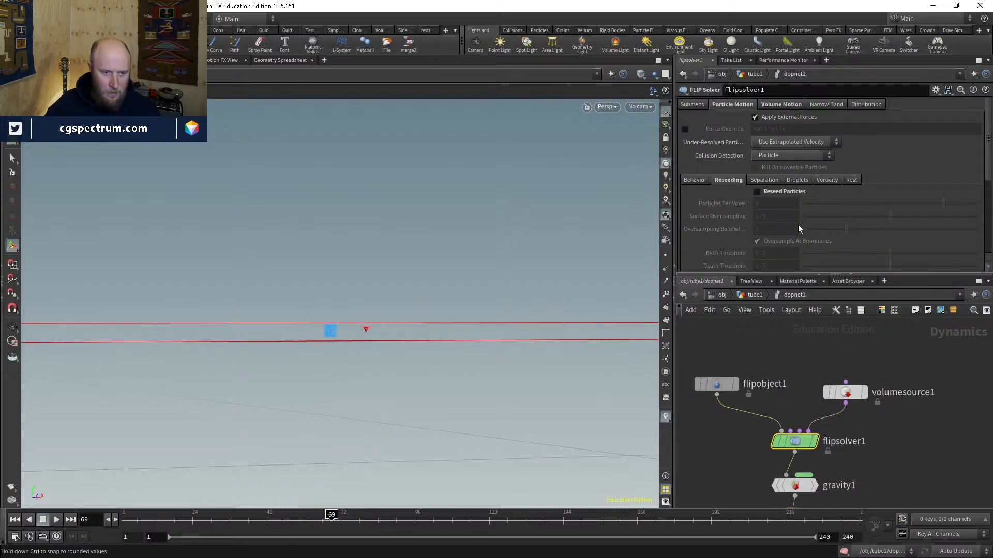
pyautogui.click(770, 105)
pyautogui.press('Down')
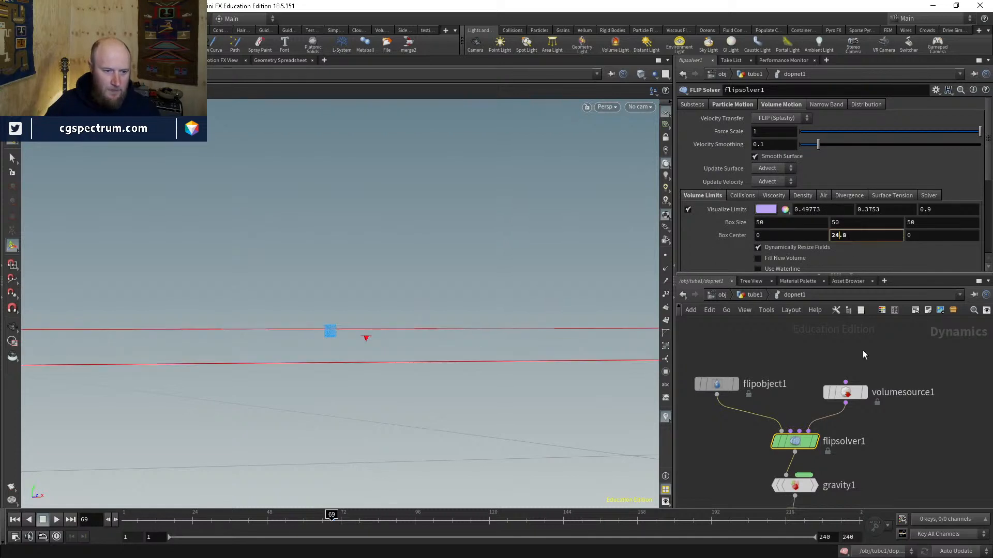
pyautogui.click(898, 455)
pyautogui.press('Up')
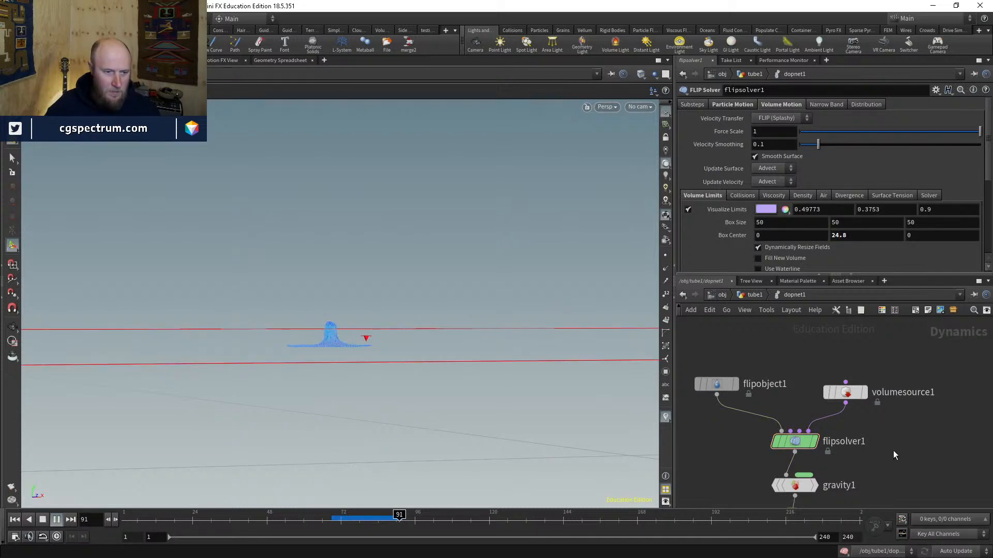
pyautogui.click(331, 519)
# Step: Set pointvelocity1's added Y velocity to 10 and enable Add Curl Noise
pyautogui.click(755, 295)
pyautogui.moveTo(785, 368); pyautogui.dragTo(785, 441, button='middle')
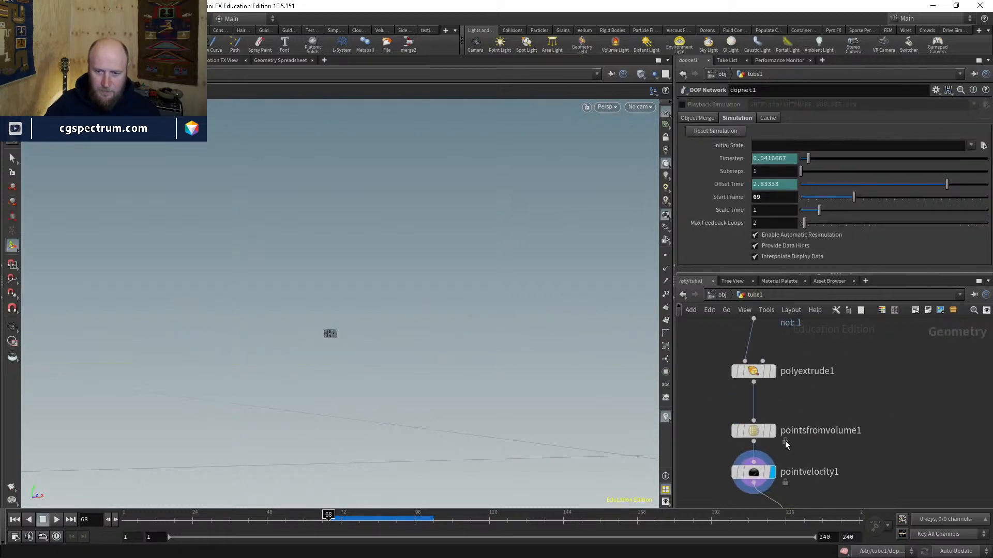
pyautogui.click(753, 471)
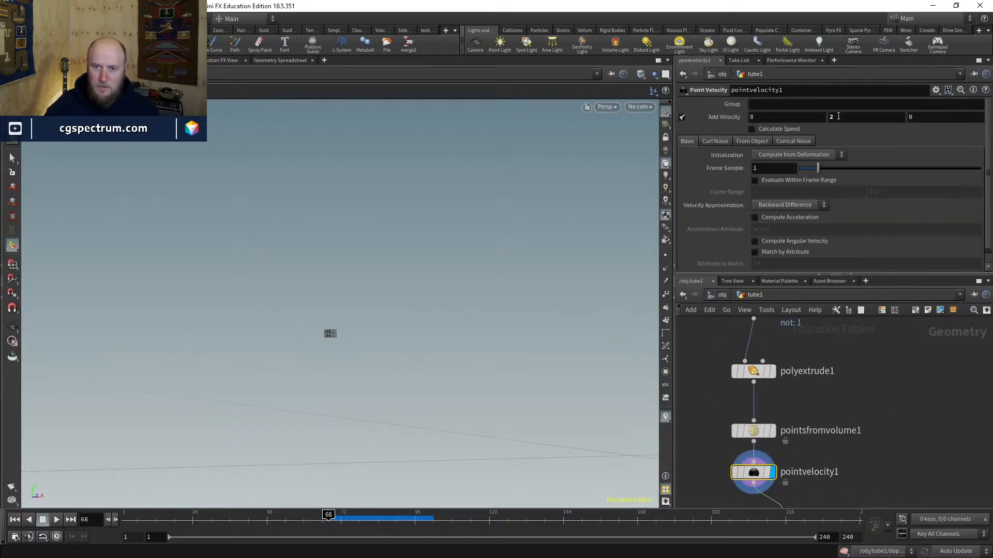
pyautogui.write('10')
pyautogui.press('Return')
pyautogui.click(718, 143)
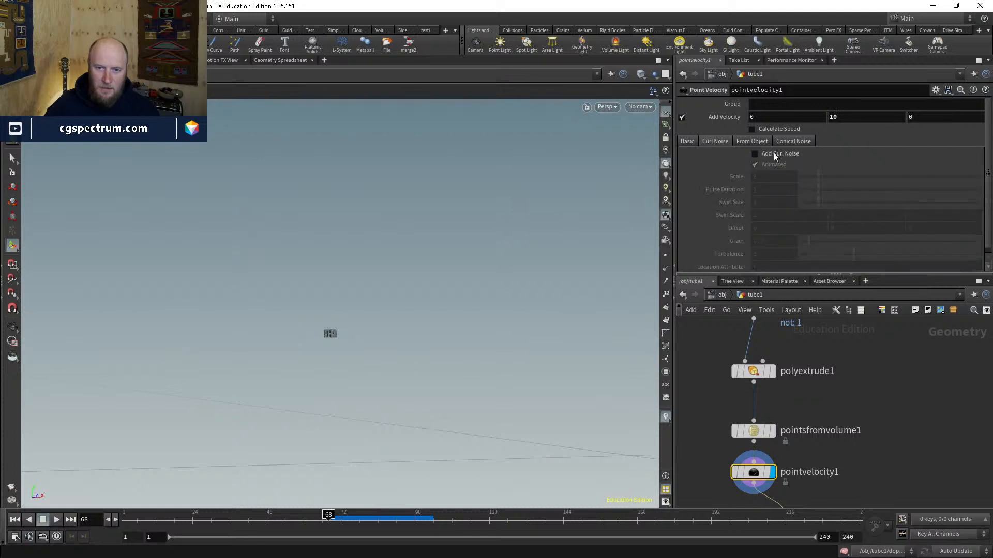
pyautogui.click(785, 155)
# Step: Create a scene marker visualizer that shows the v attribute in Vector style
pyautogui.click(665, 417)
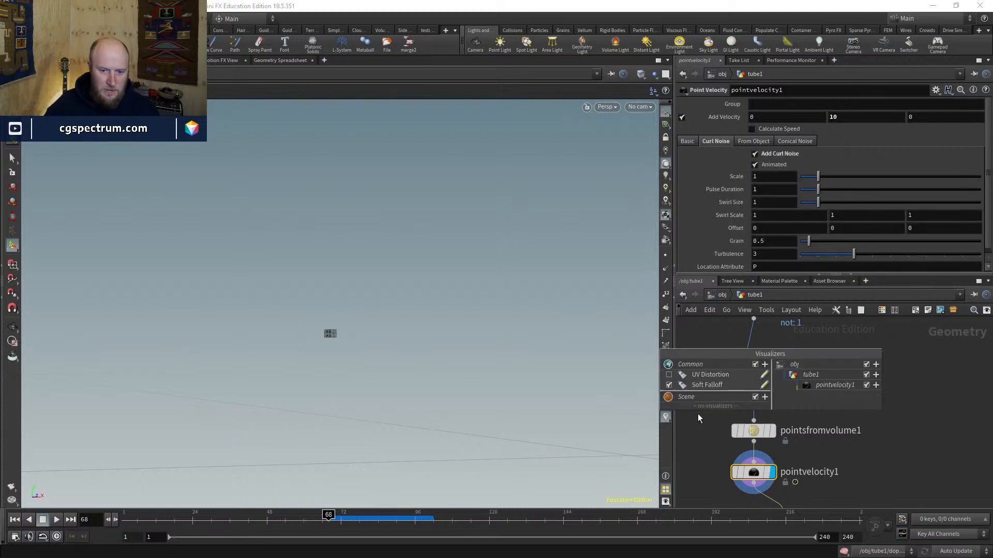
pyautogui.click(765, 397)
pyautogui.click(777, 407)
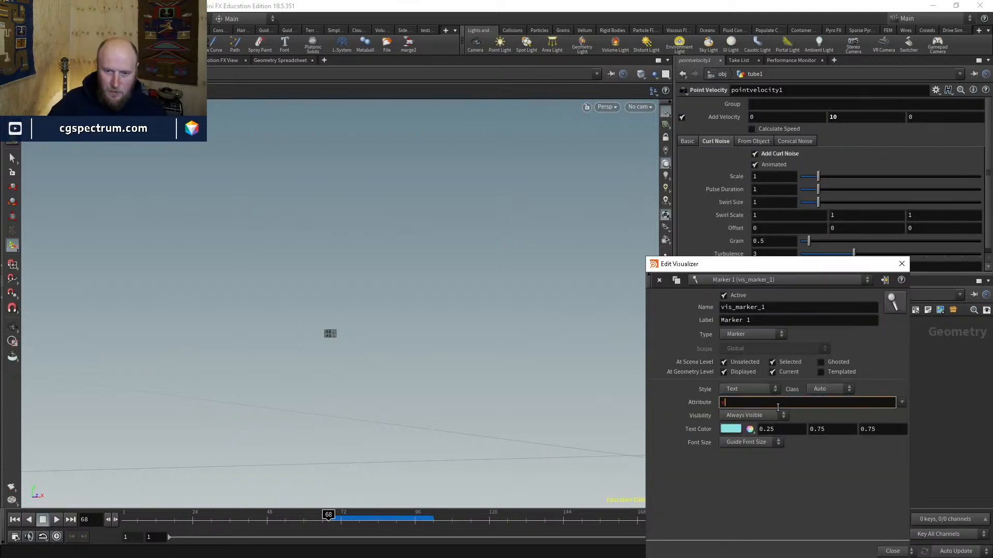
pyautogui.write('v')
pyautogui.click(744, 389)
pyautogui.click(734, 443)
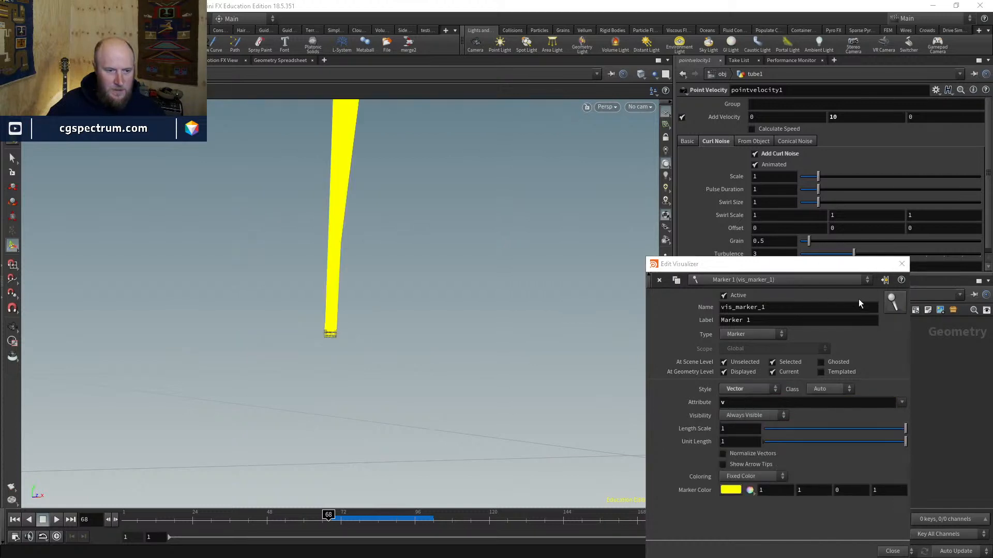
pyautogui.click(901, 264)
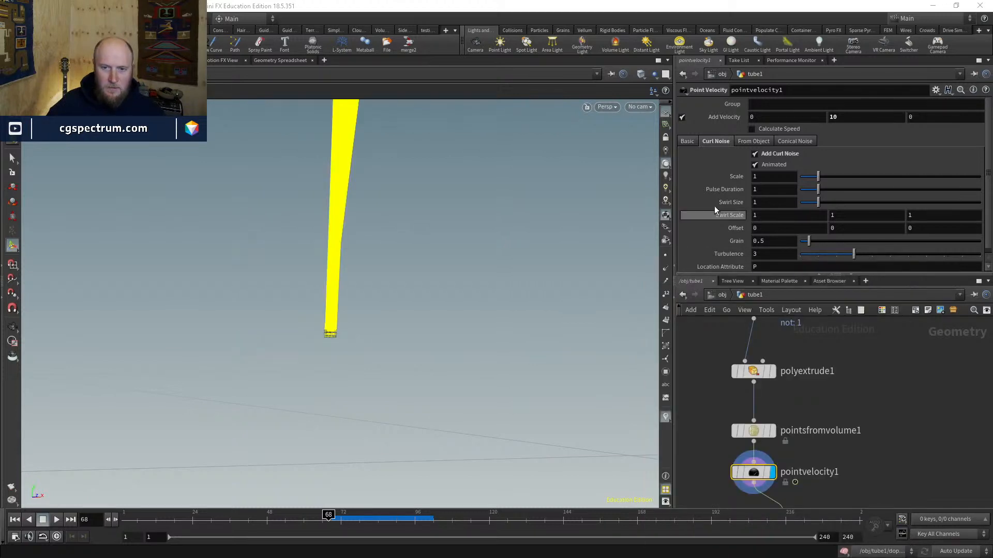
# Step: Examine the curl noise vectors with Add Velocity off while scrubbing to frame 185, and re-enable Add Velocity
pyautogui.click(776, 153)
pyautogui.click(681, 118)
pyautogui.click(774, 155)
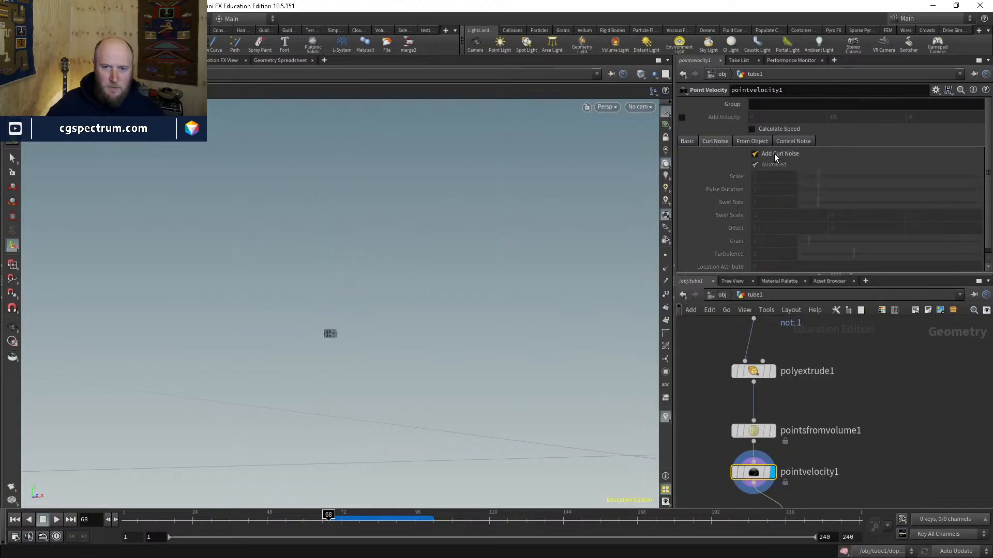
pyautogui.click(774, 154)
pyautogui.moveTo(329, 516); pyautogui.dragTo(690, 496)
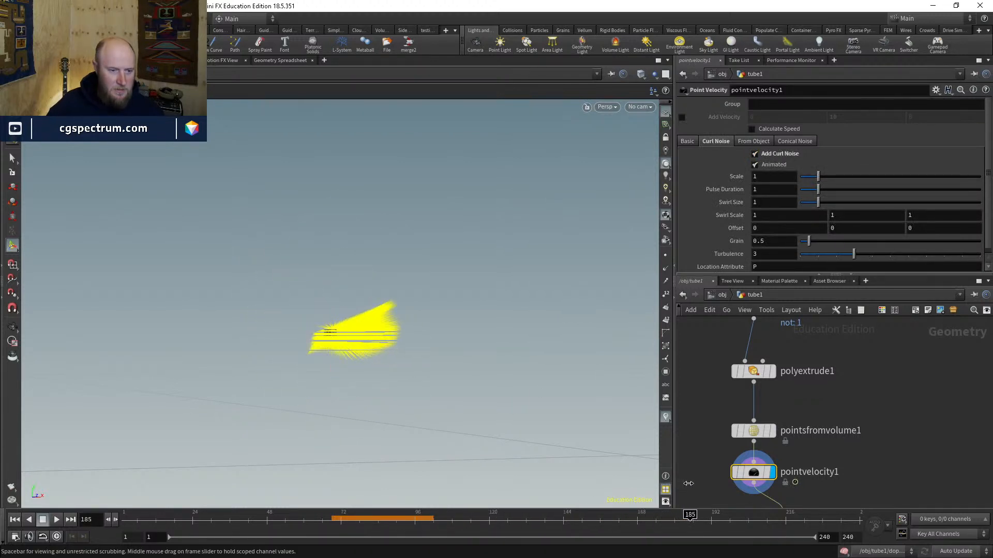
pyautogui.click(682, 118)
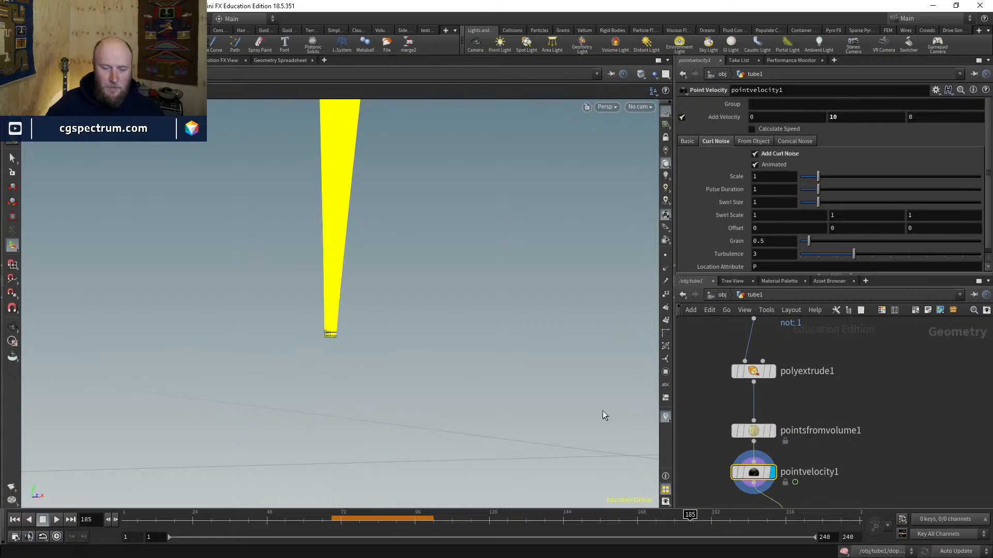
# Step: Return to frame 69 and play the simulation inside dopnet1 with the velocity vector visualizer turned off
pyautogui.click(509, 514)
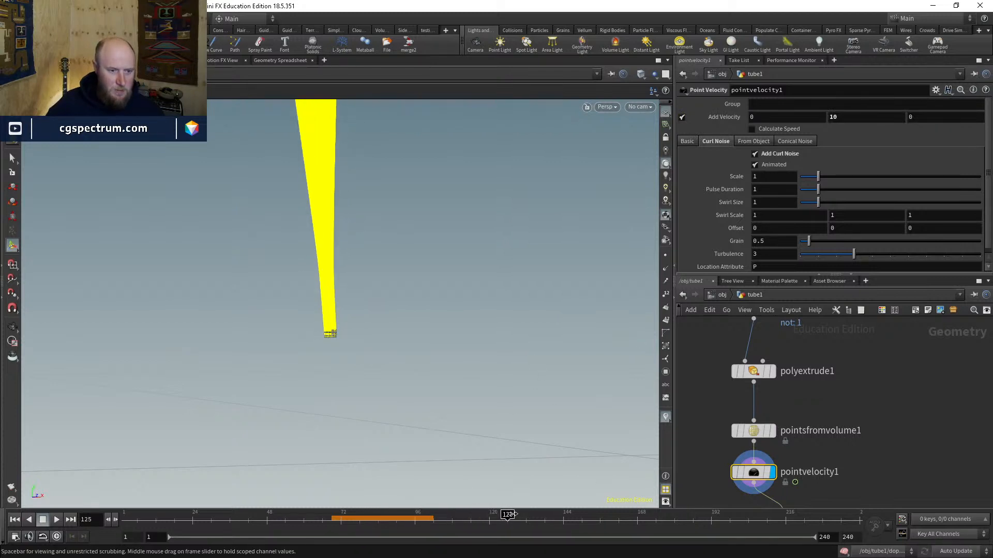
pyautogui.click(331, 516)
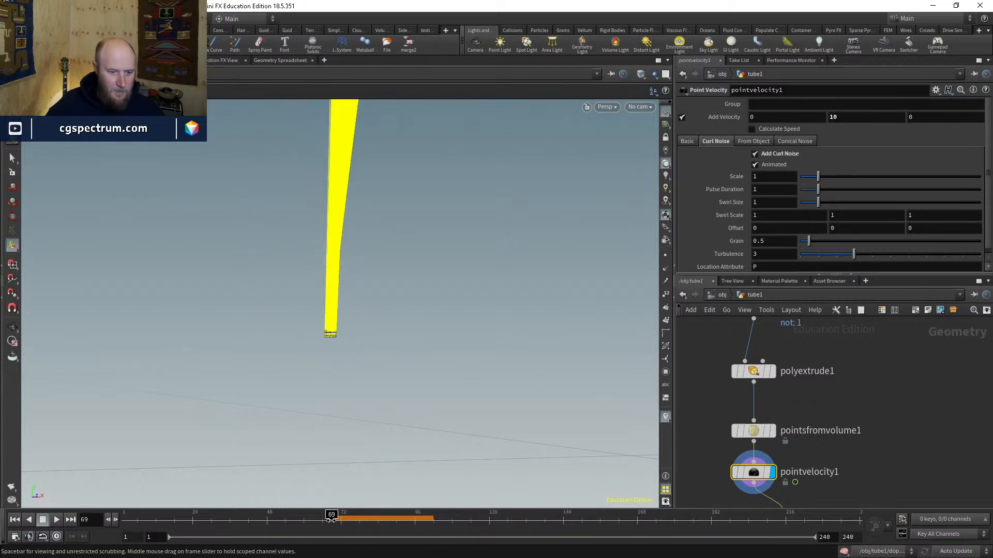
pyautogui.moveTo(819, 460); pyautogui.dragTo(728, 306, button='middle')
pyautogui.doubleClick(705, 366)
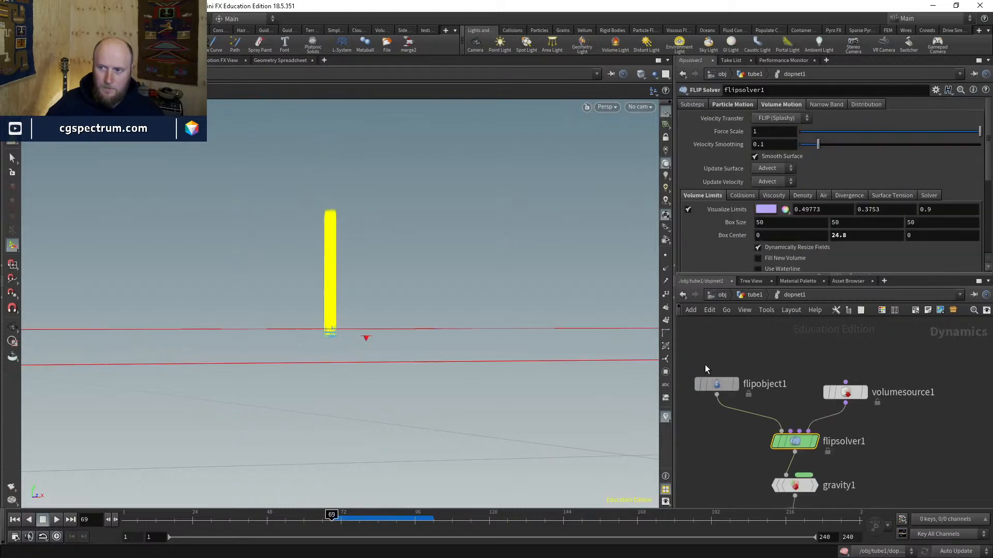
pyautogui.click(665, 416)
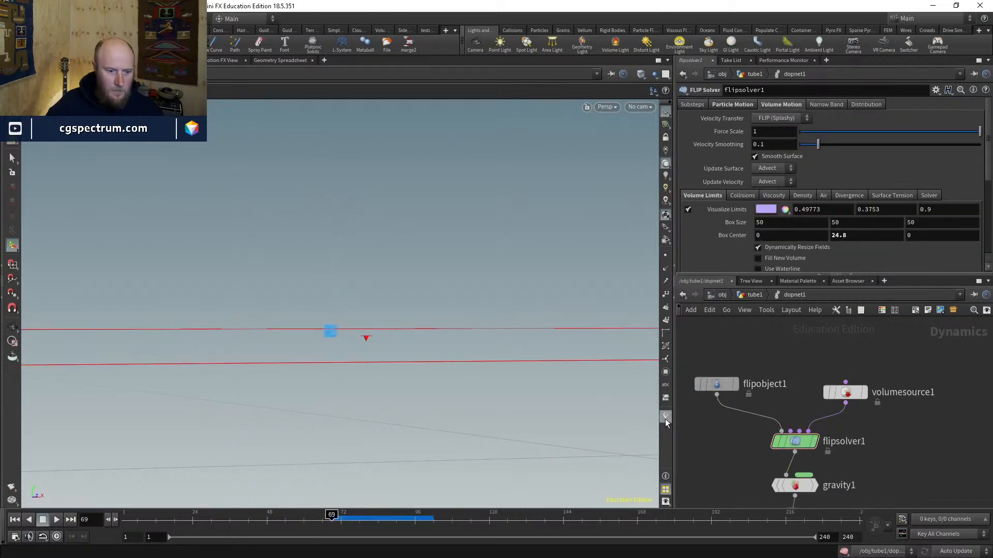
pyautogui.press('Up')
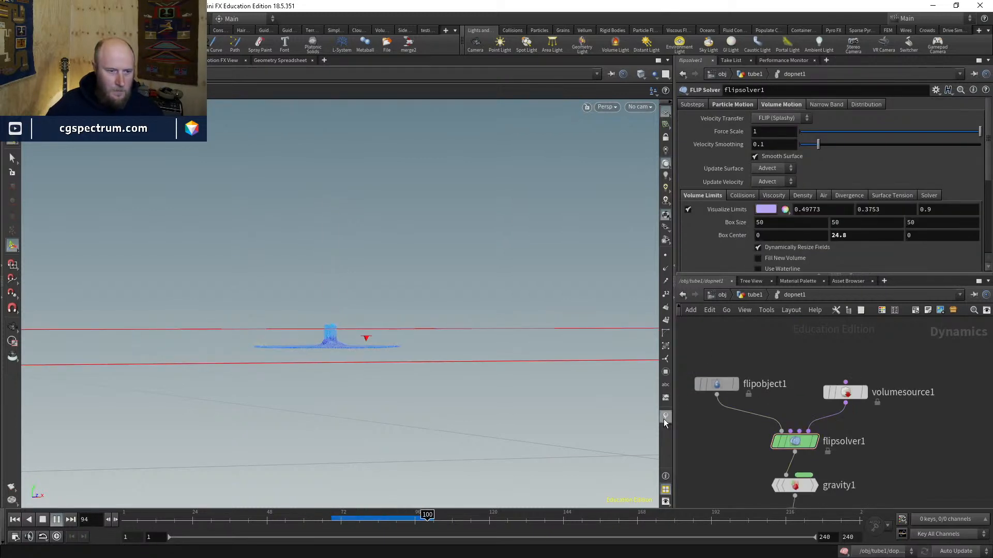
# Step: Replay the water simulation from frame 69, examine the shape of the jet, and return to frame 69
pyautogui.click(332, 517)
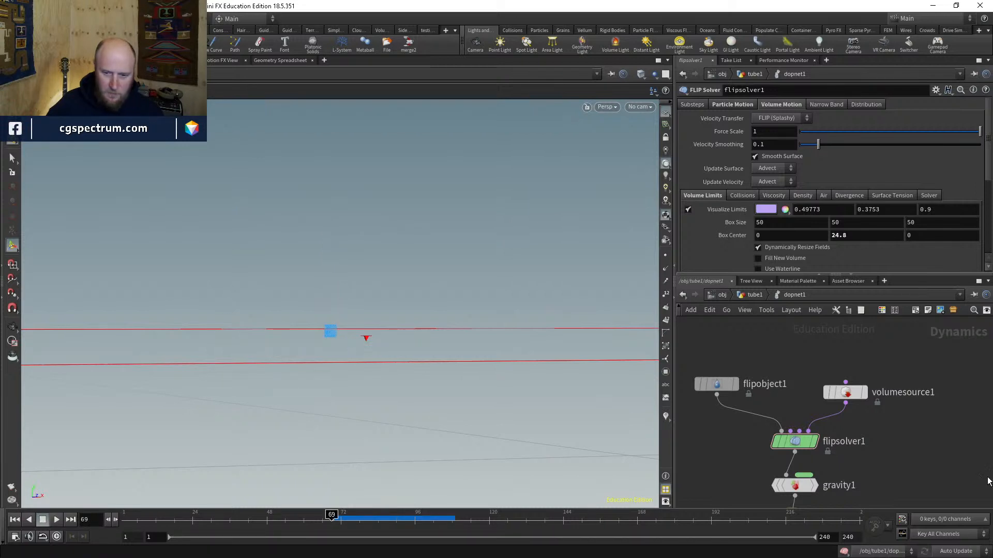
pyautogui.press('Up')
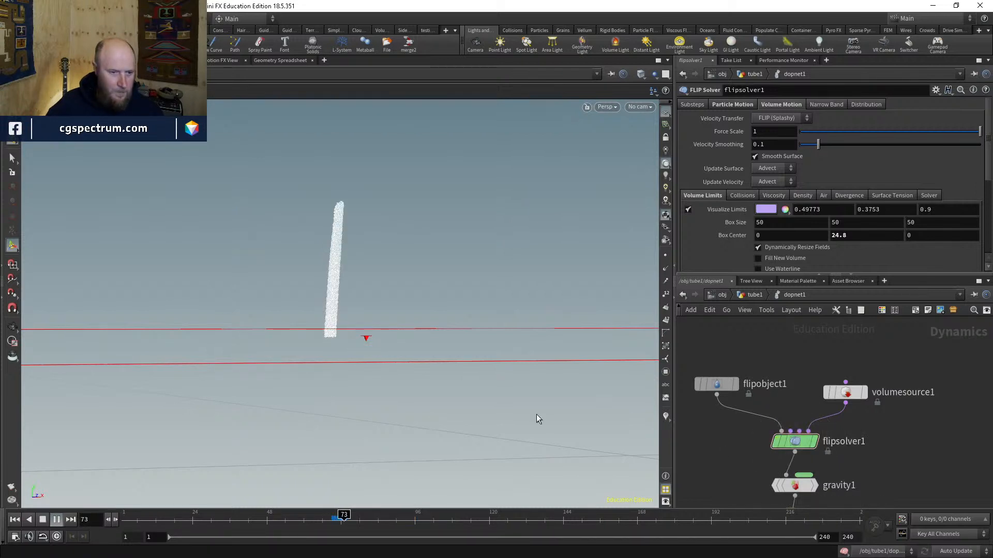
pyautogui.keyDown('alt'); pyautogui.moveTo(390, 222); pyautogui.dragTo(365, 398, button='right'); pyautogui.keyUp('alt')
pyautogui.keyDown('alt'); pyautogui.moveTo(408, 295); pyautogui.dragTo(368, 392, button='middle'); pyautogui.keyUp('alt')
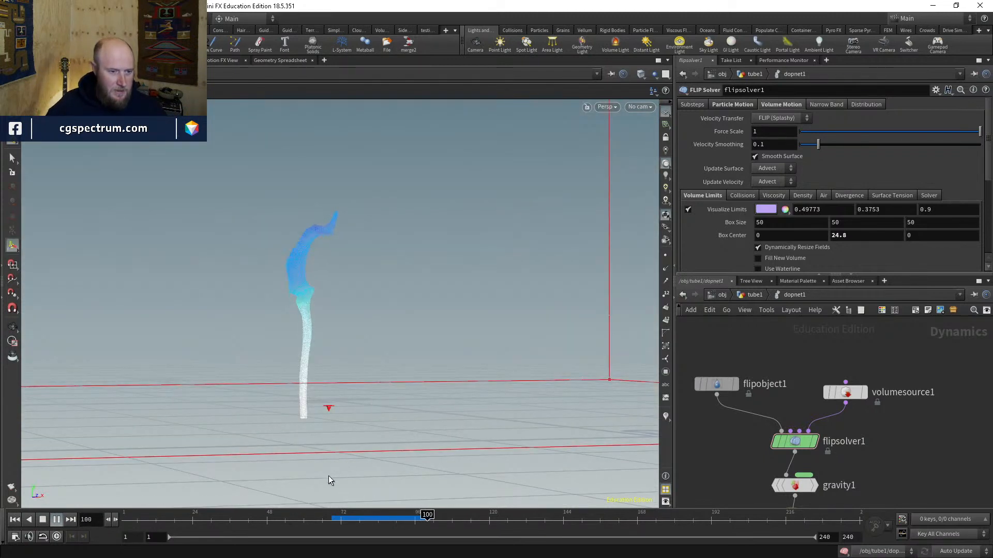
pyautogui.click(331, 520)
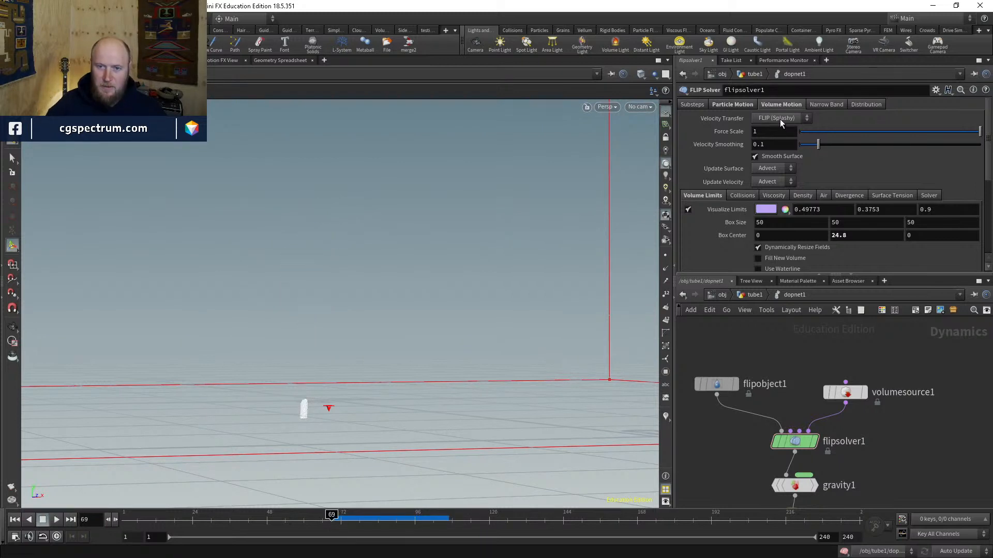
# Step: Set pointsfromvolume1's Jitter Scale to 1 and its Jitter Seed to the expression $F
pyautogui.click(755, 299)
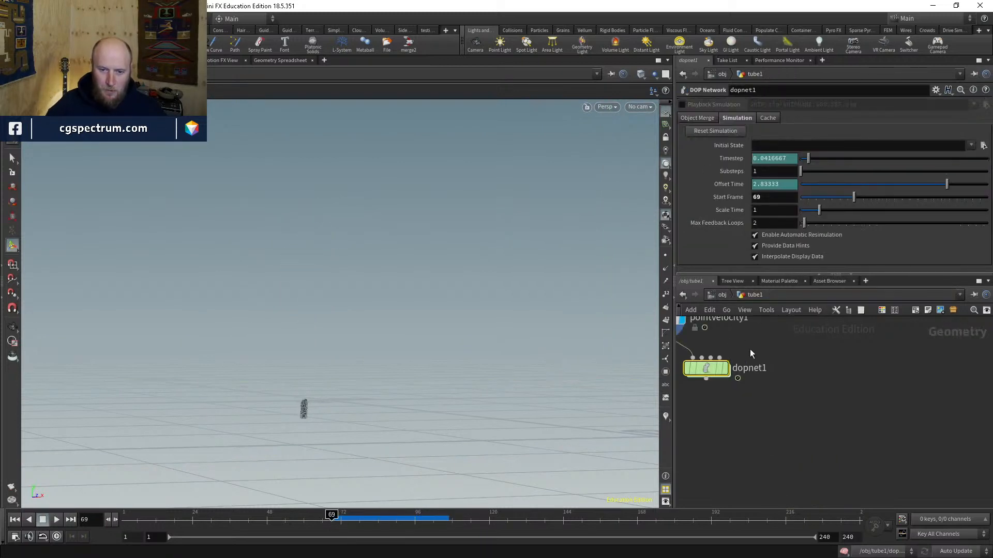
pyautogui.moveTo(749, 349); pyautogui.dragTo(784, 435, button='middle')
pyautogui.click(721, 415)
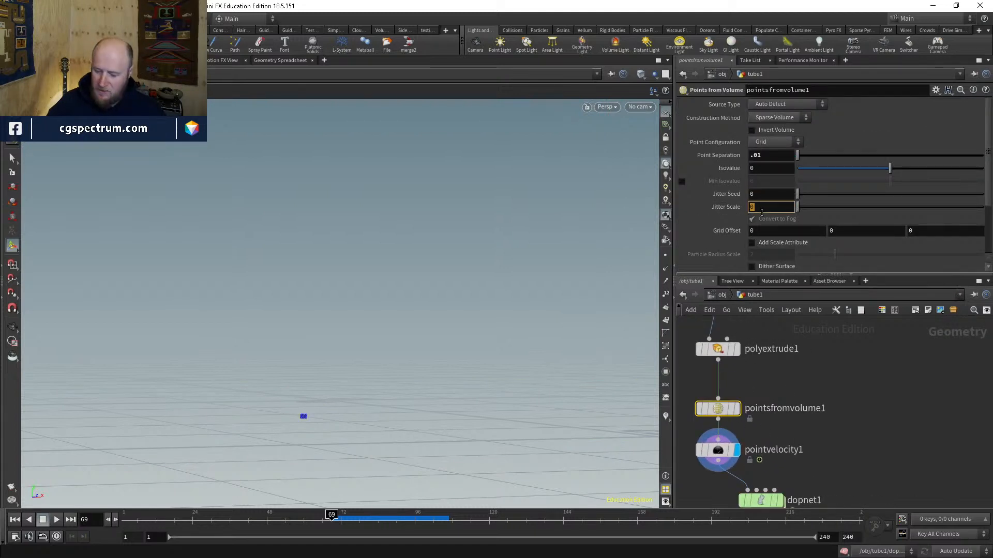
pyautogui.click(756, 195)
pyautogui.write('$')
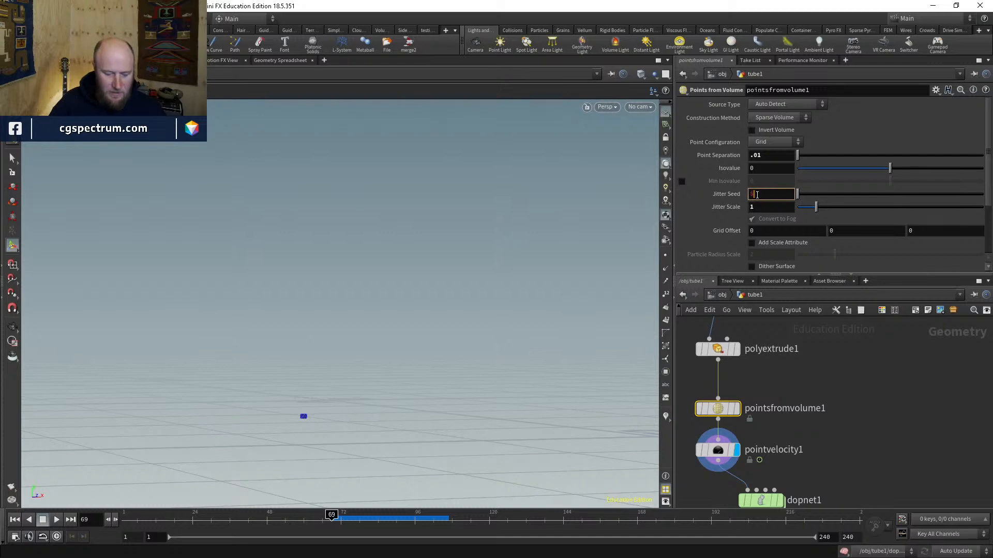
pyautogui.write('F')
pyautogui.press('Return')
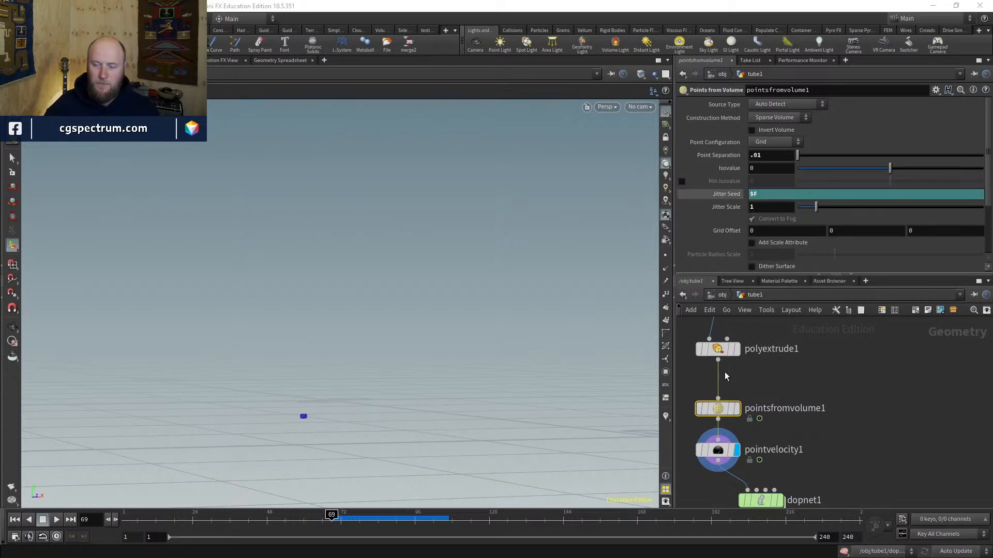
# Step: Display pointsfromvolume1, examine how its jittered points vary over several frames, and return to frame 69
pyautogui.click(736, 409)
pyautogui.hotkey('space', 'g')
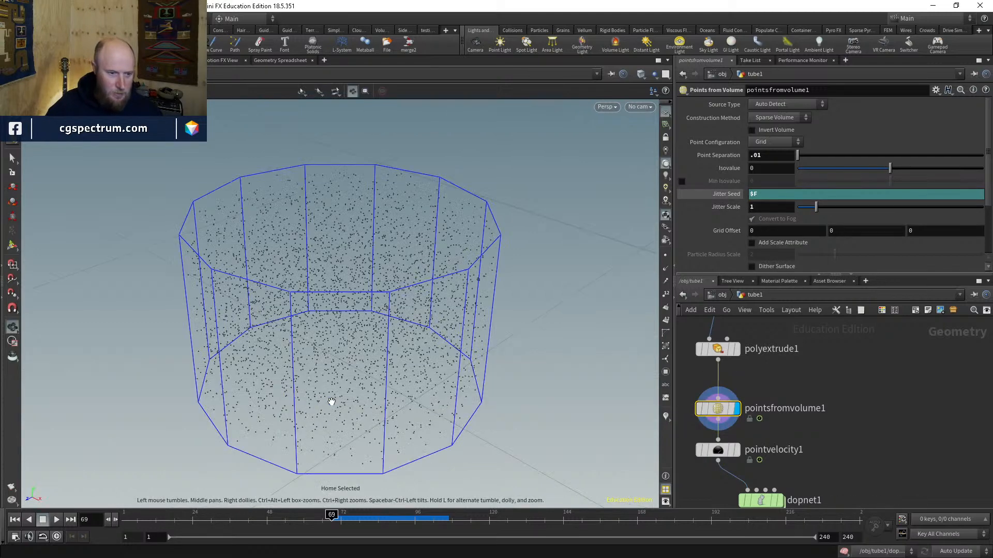
pyautogui.moveTo(332, 401); pyautogui.dragTo(386, 292)
pyautogui.moveTo(386, 292); pyautogui.dragTo(337, 374, button='right')
pyautogui.moveTo(337, 375); pyautogui.dragTo(340, 366)
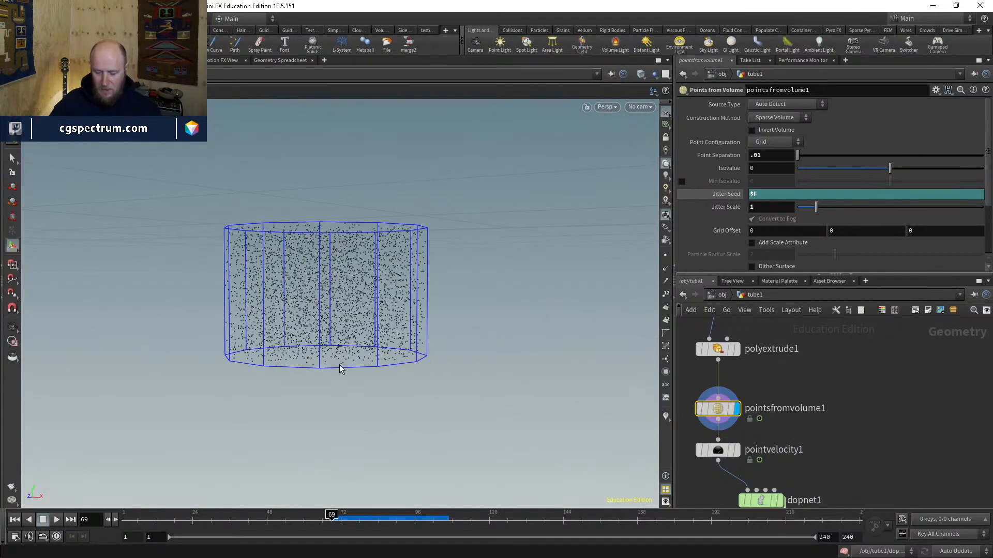
pyautogui.press('Up')
pyautogui.press('Right')
pyautogui.press('Right')
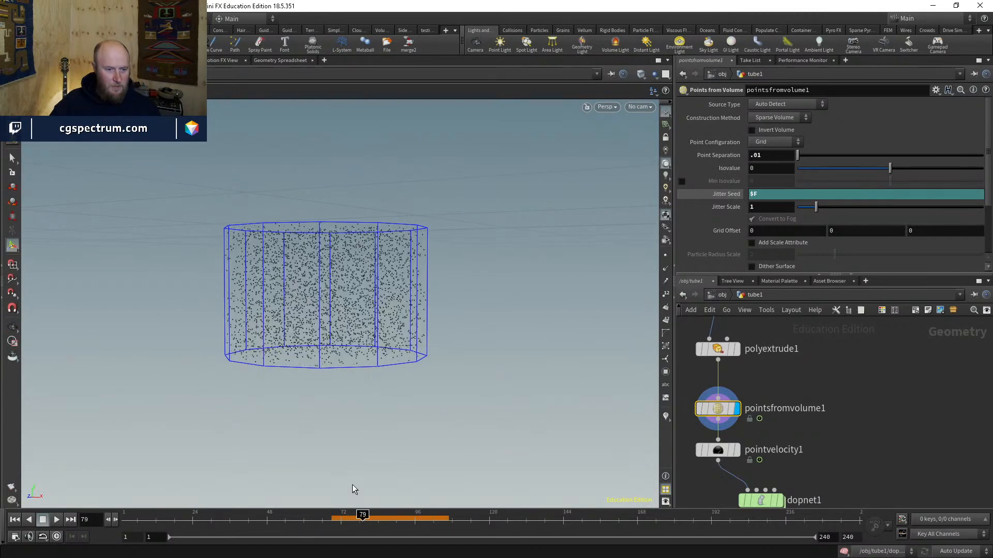
pyautogui.moveTo(330, 519); pyautogui.dragTo(331, 519)
# Step: Display pointvelocity1 with the velocity vectors visible and set its curl noise Grain to 1.49
pyautogui.moveTo(749, 500); pyautogui.dragTo(746, 488, button='middle')
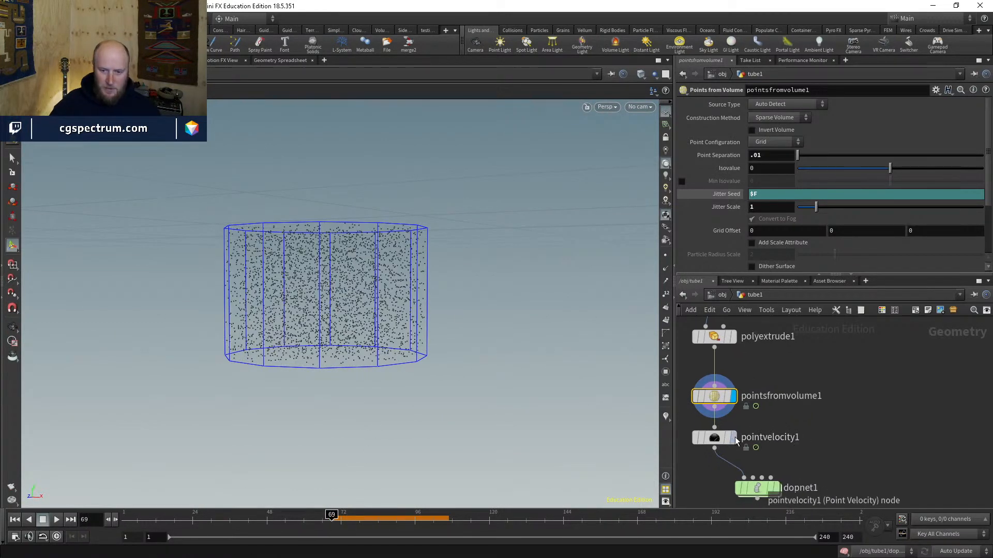
pyautogui.click(733, 438)
pyautogui.click(715, 438)
pyautogui.click(666, 416)
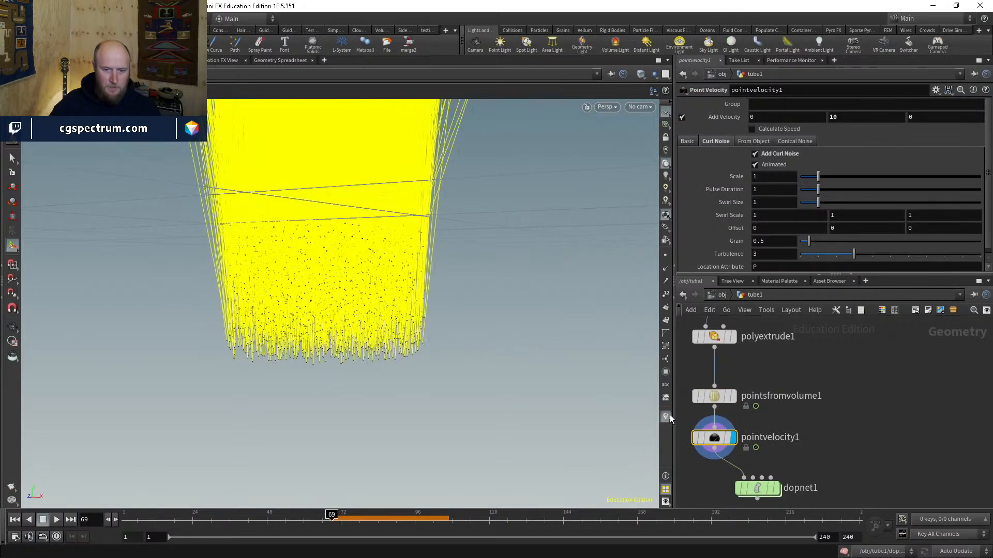
pyautogui.rightClick(391, 249)
pyautogui.keyDown('alt'); pyautogui.moveTo(345, 343); pyautogui.dragTo(307, 380, button='right'); pyautogui.keyUp('alt')
pyautogui.keyDown('alt'); pyautogui.moveTo(373, 243); pyautogui.dragTo(348, 354, button='middle'); pyautogui.keyUp('alt')
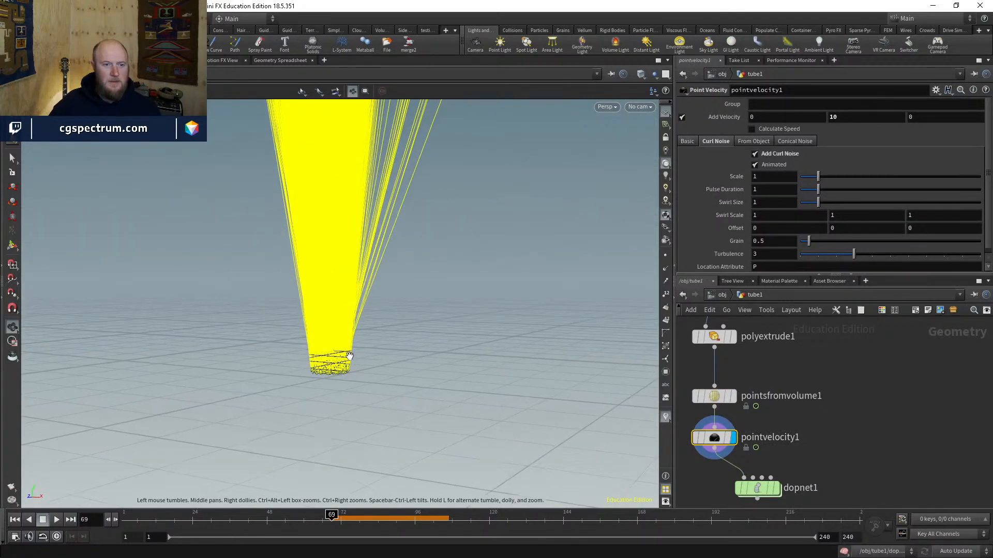
pyautogui.keyDown('alt'); pyautogui.moveTo(348, 354); pyautogui.dragTo(370, 395); pyautogui.keyUp('alt')
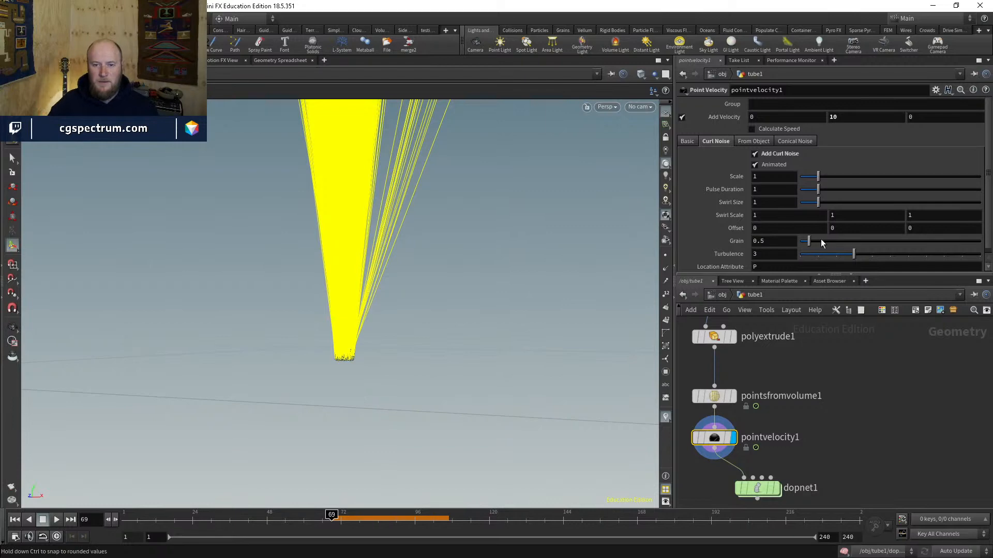
pyautogui.moveTo(821, 239); pyautogui.dragTo(827, 238)
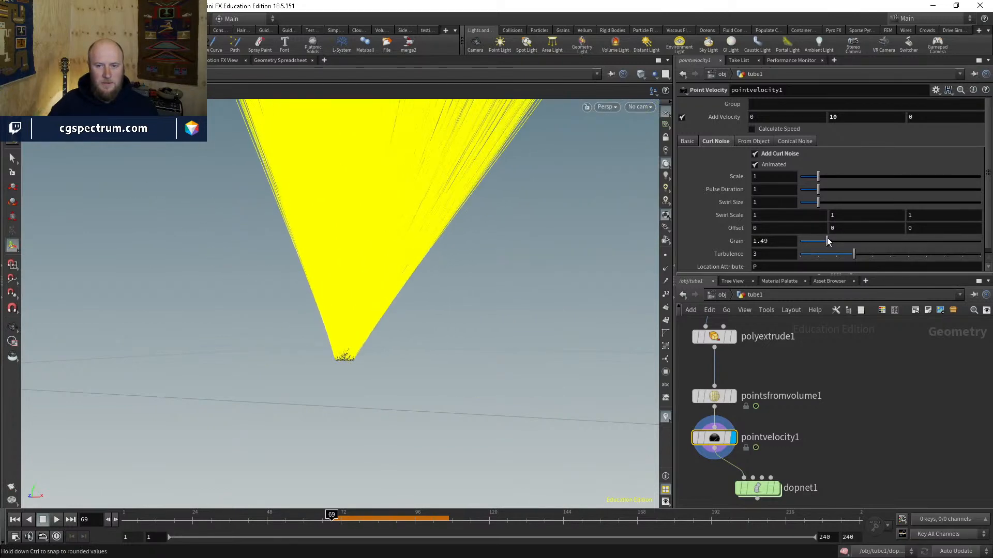
# Step: Display and open dopnet1, and play the simulation with the vectors hidden to examine the spray from several angles
pyautogui.moveTo(846, 470); pyautogui.dragTo(844, 410, button='middle')
pyautogui.click(775, 430)
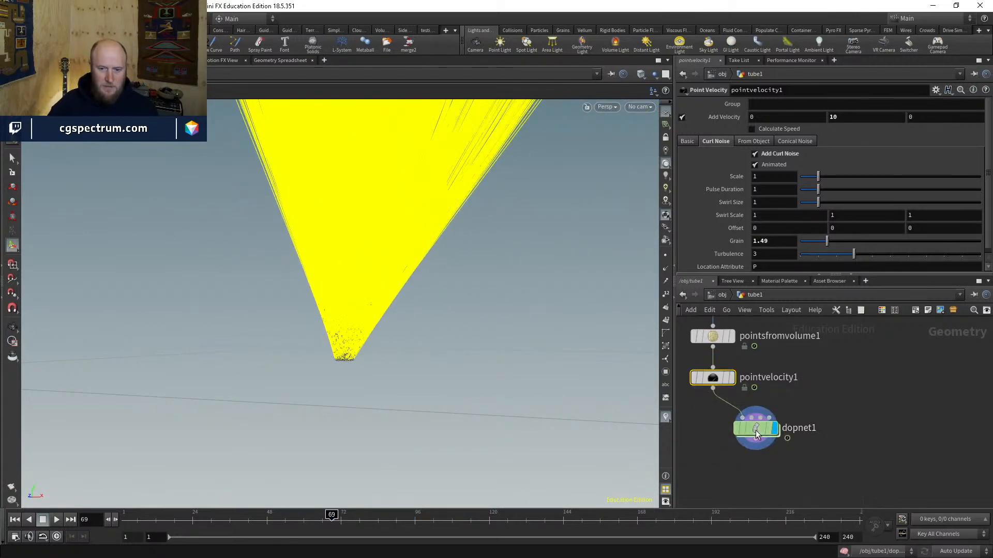
pyautogui.doubleClick(755, 431)
pyautogui.keyDown('alt'); pyautogui.moveTo(558, 375); pyautogui.dragTo(416, 403); pyautogui.keyUp('alt')
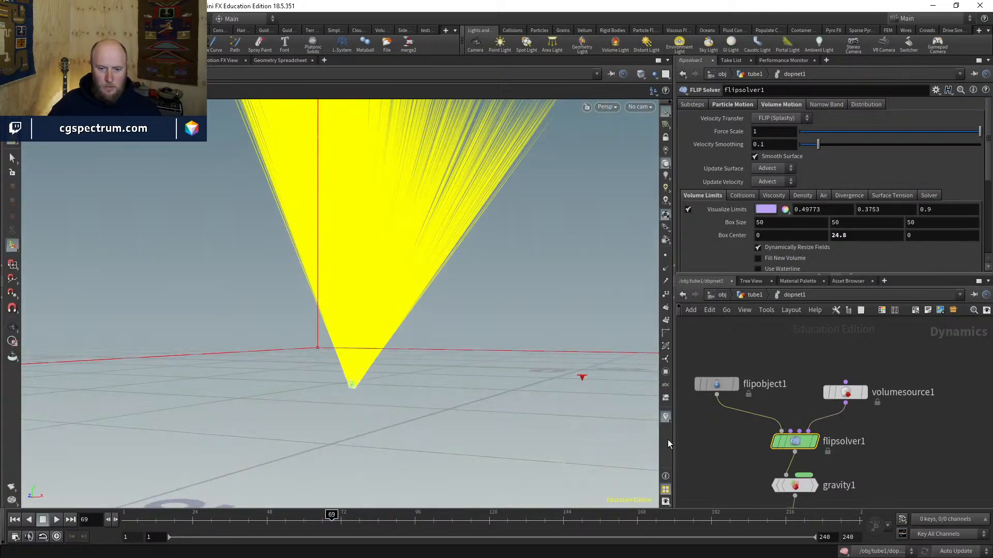
pyautogui.press('Up')
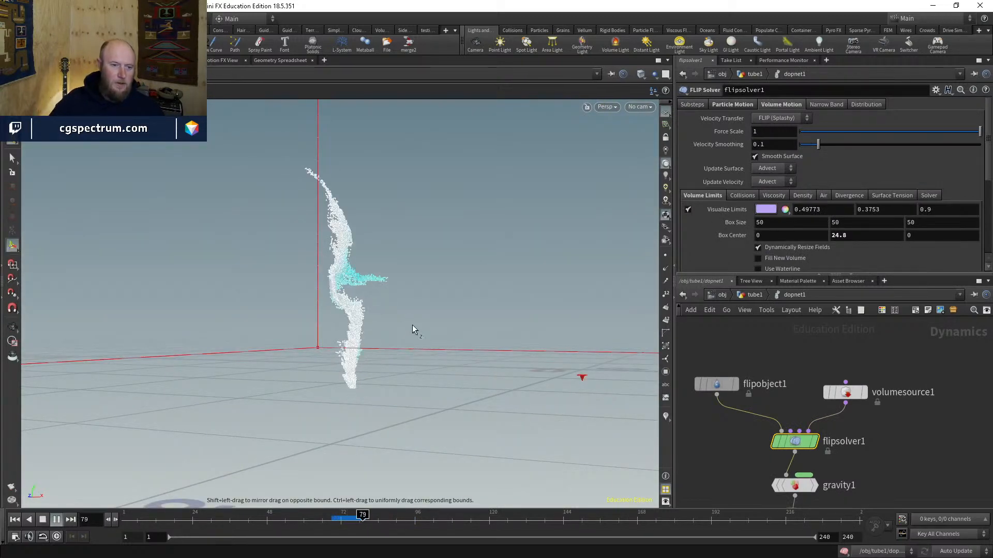
pyautogui.keyDown('alt'); pyautogui.moveTo(362, 397); pyautogui.dragTo(348, 435); pyautogui.keyUp('alt')
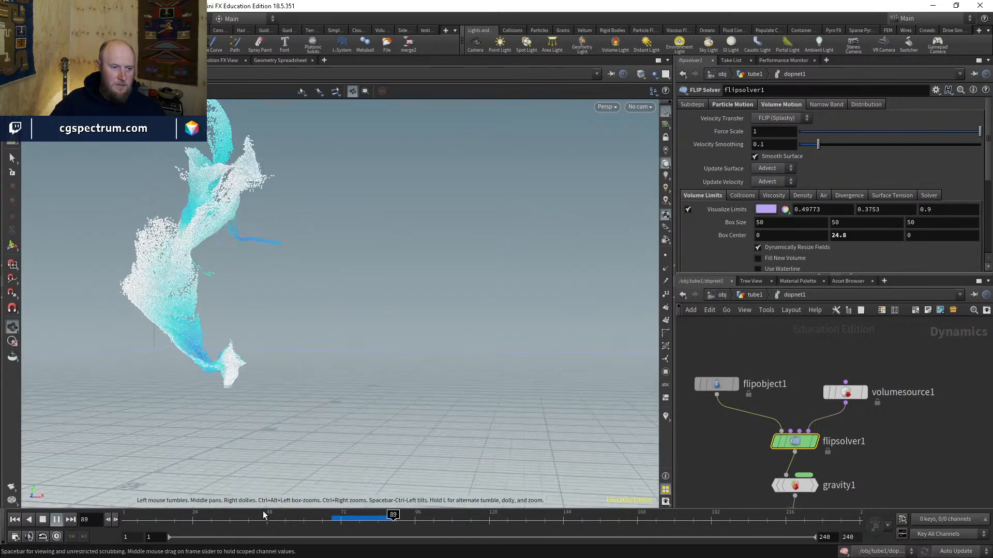
pyautogui.keyDown('alt'); pyautogui.moveTo(288, 417); pyautogui.dragTo(293, 403); pyautogui.keyUp('alt')
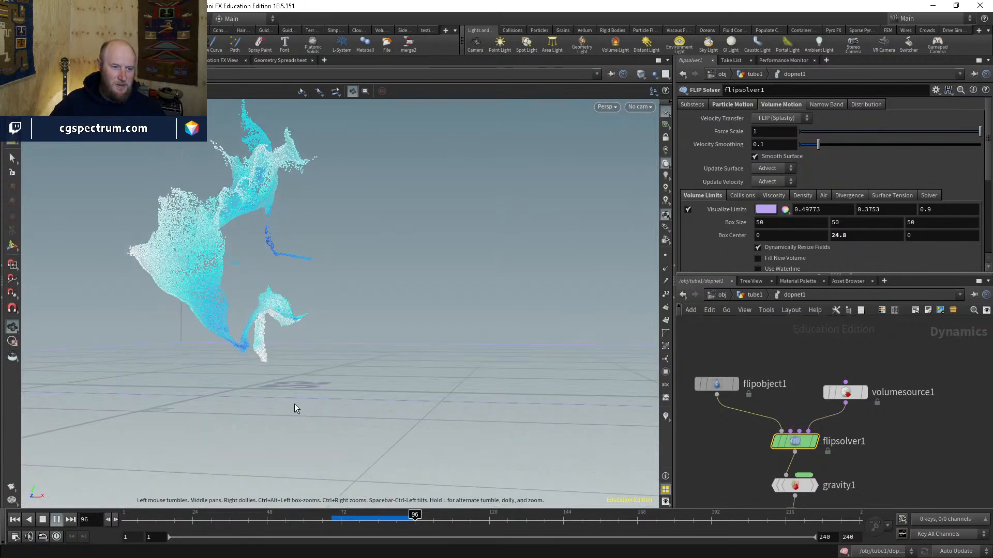
pyautogui.press('Return')
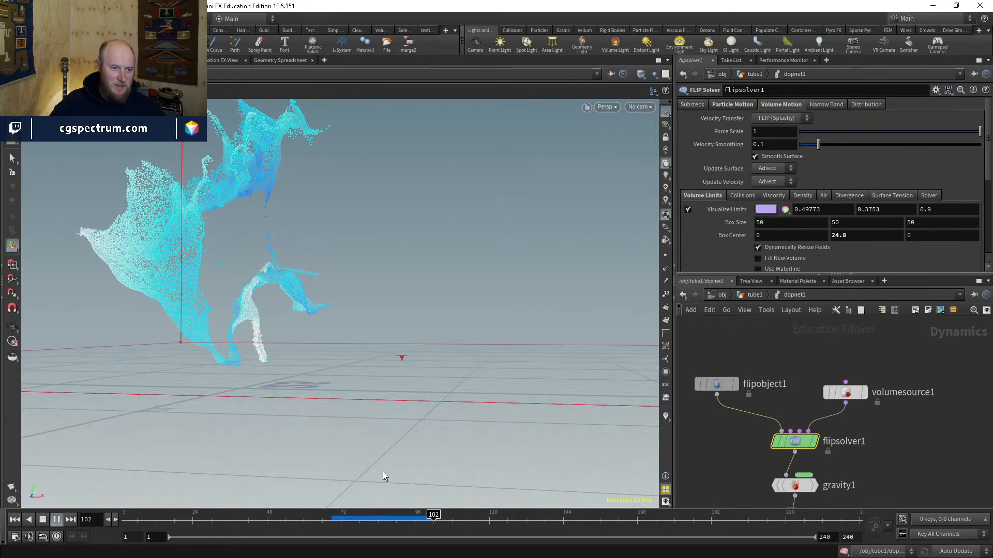
# Step: Switch the viewport to cam1 and scrub the water simulation back to frame 69
pyautogui.click(351, 524)
pyautogui.click(640, 106)
pyautogui.click(638, 181)
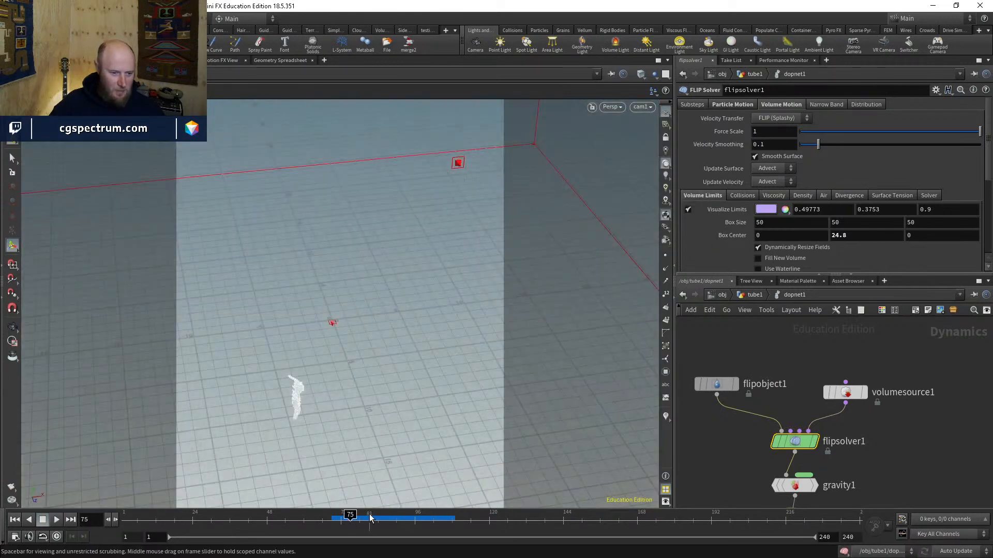
pyautogui.moveTo(369, 518)
pyautogui.mouseDown()
pyautogui.moveTo(437, 518)
pyautogui.moveTo(333, 520)
pyautogui.mouseUp()
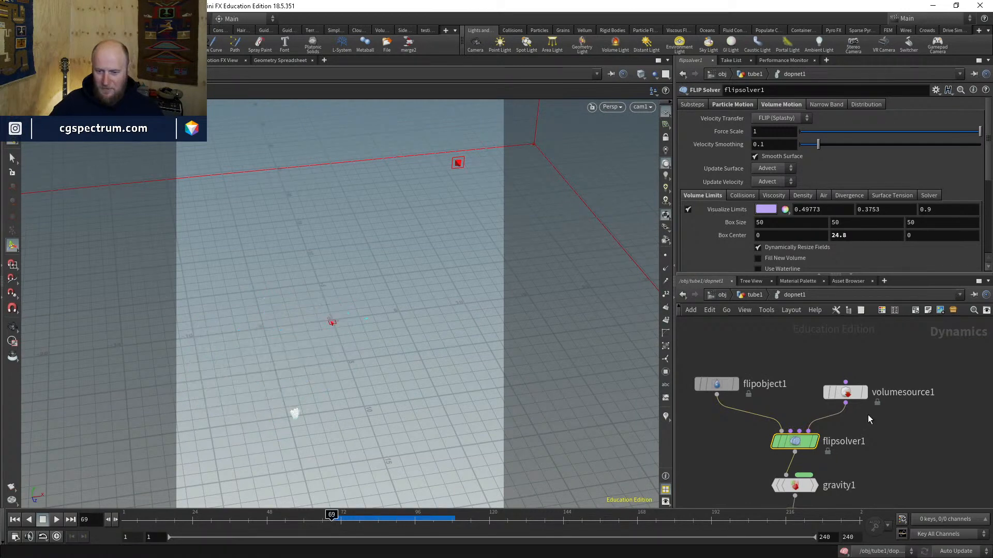
# Step: Set pointvelocity1's curl noise Swirl Size to .1 and check the velocity vectors up to frame 87
pyautogui.click(758, 298)
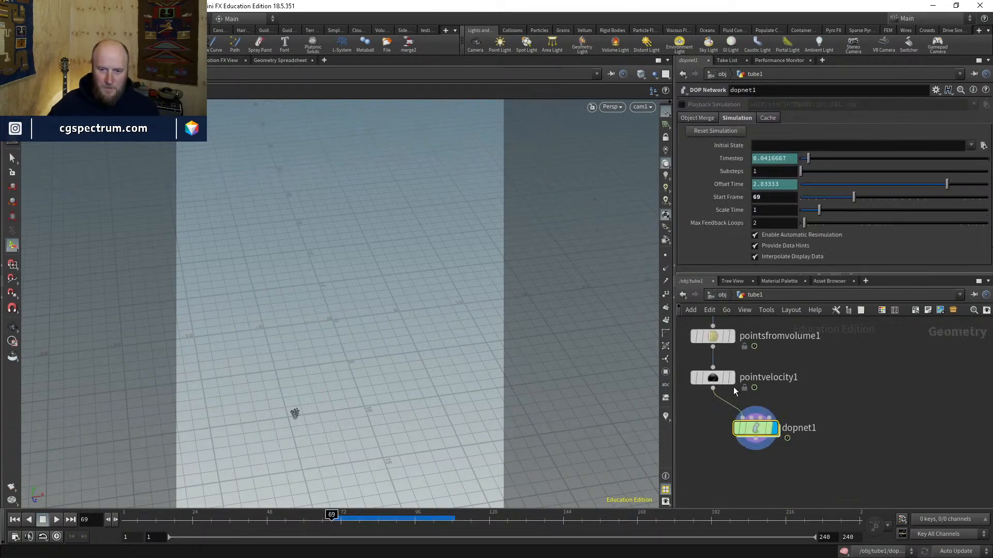
pyautogui.click(704, 381)
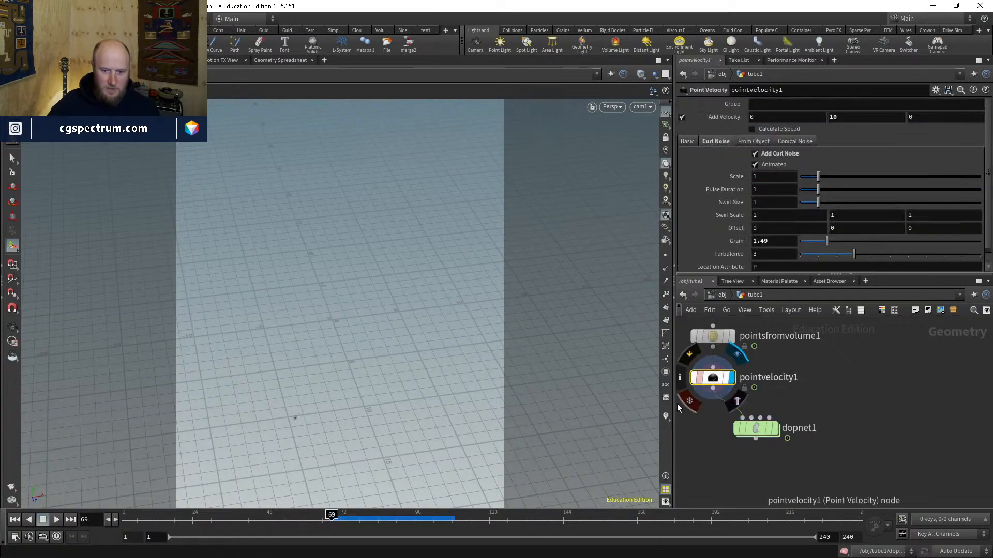
pyautogui.click(350, 517)
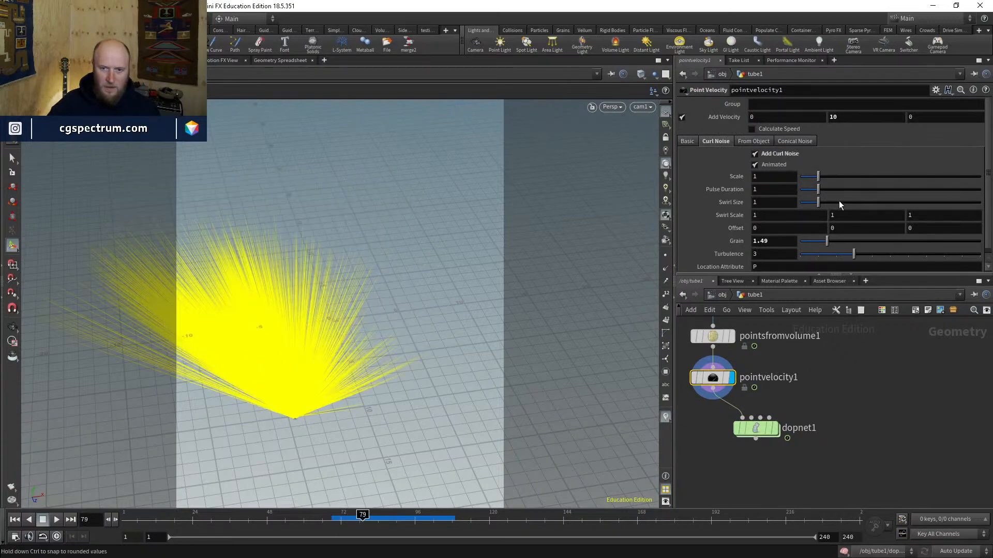
pyautogui.write('.1')
pyautogui.press('Return')
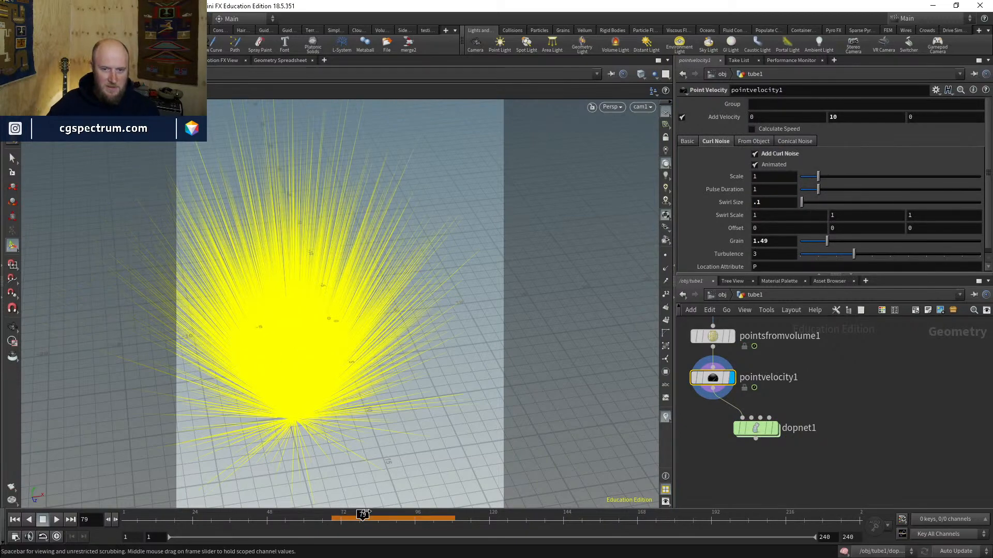
pyautogui.click(393, 516)
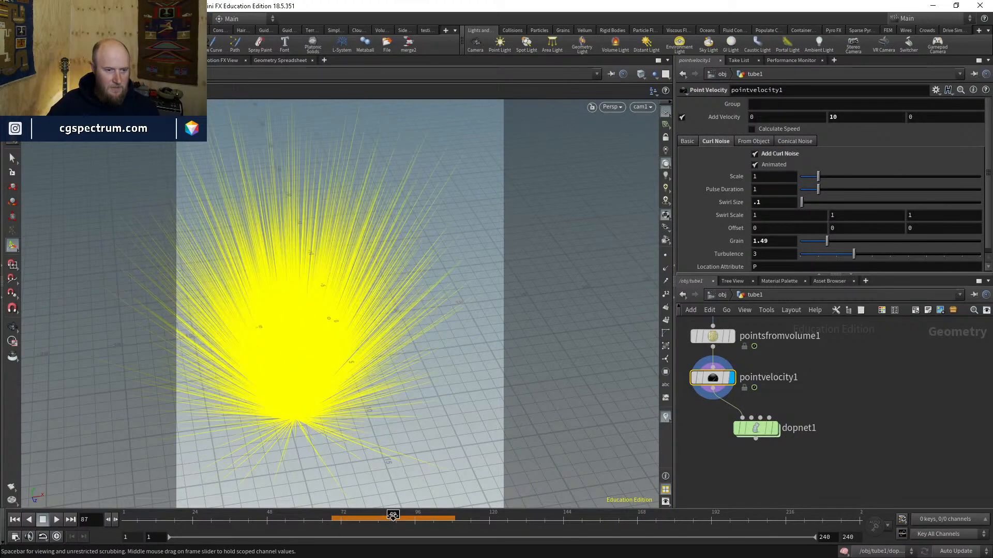
# Step: Open dopnet1 and play the water simulation from frame 69 through cam1, returning to frame 69
pyautogui.click(332, 519)
pyautogui.doubleClick(760, 428)
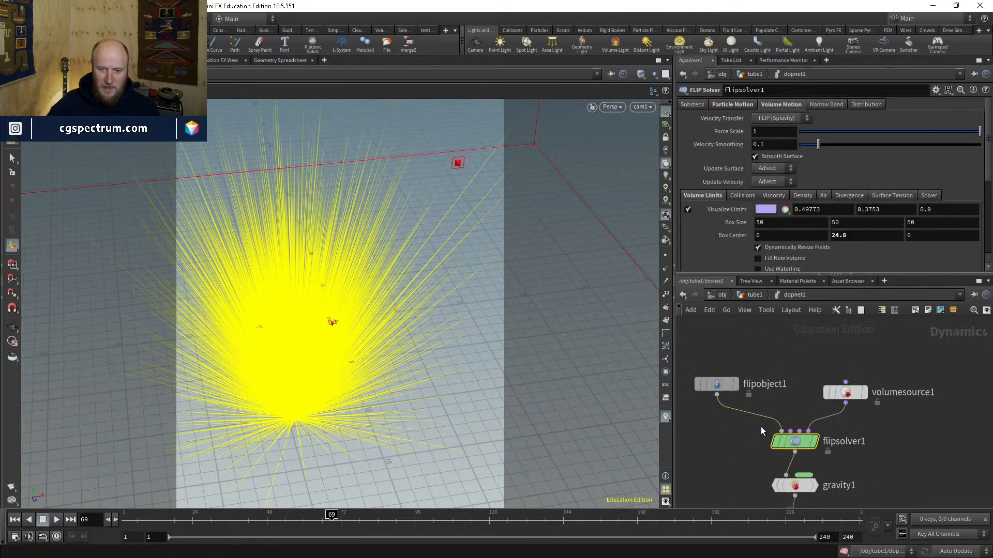
pyautogui.press('Up')
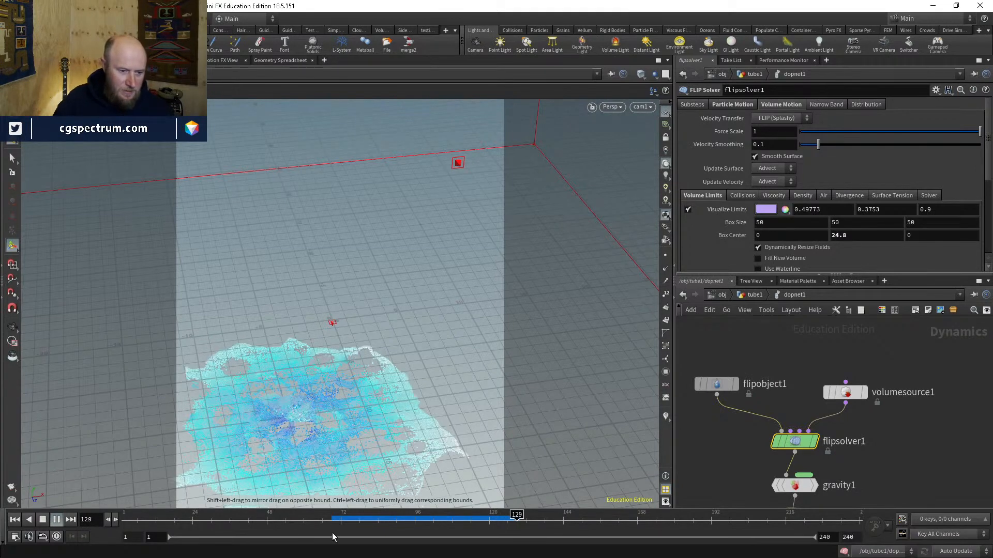
pyautogui.click(331, 520)
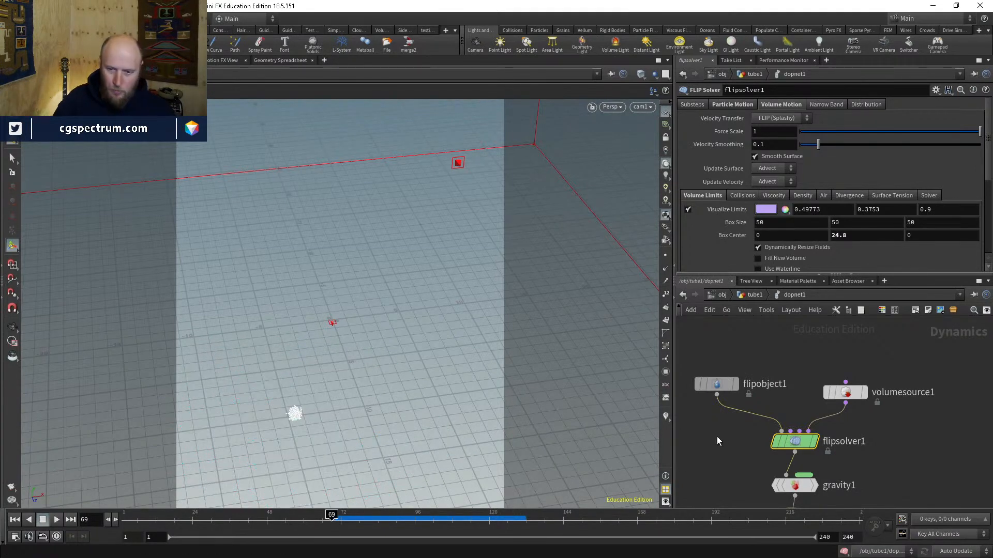
# Step: Return to the tube1 network, inspect the tube1 node, and frame the source points in the viewport
pyautogui.moveTo(717, 436); pyautogui.dragTo(778, 410, button='middle')
pyautogui.click(755, 298)
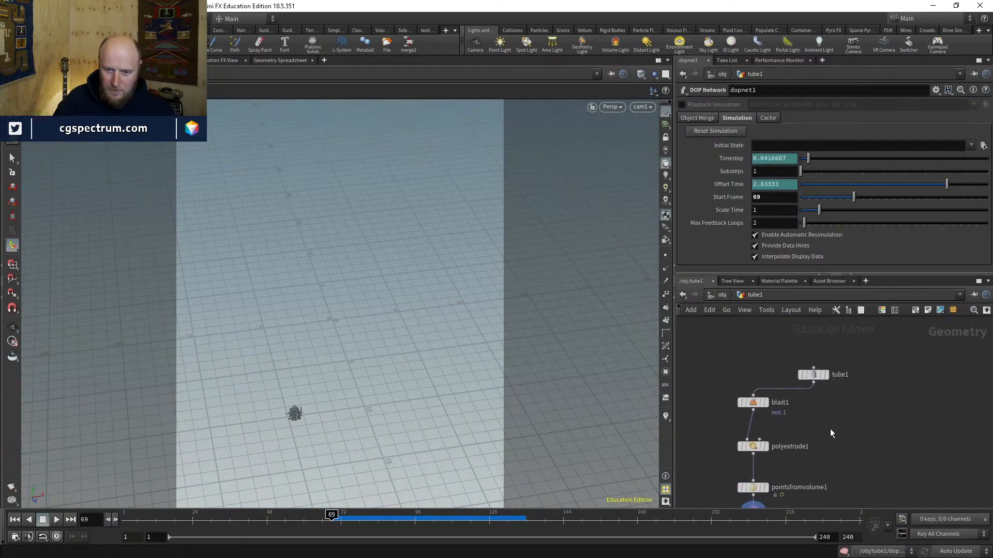
pyautogui.click(795, 402)
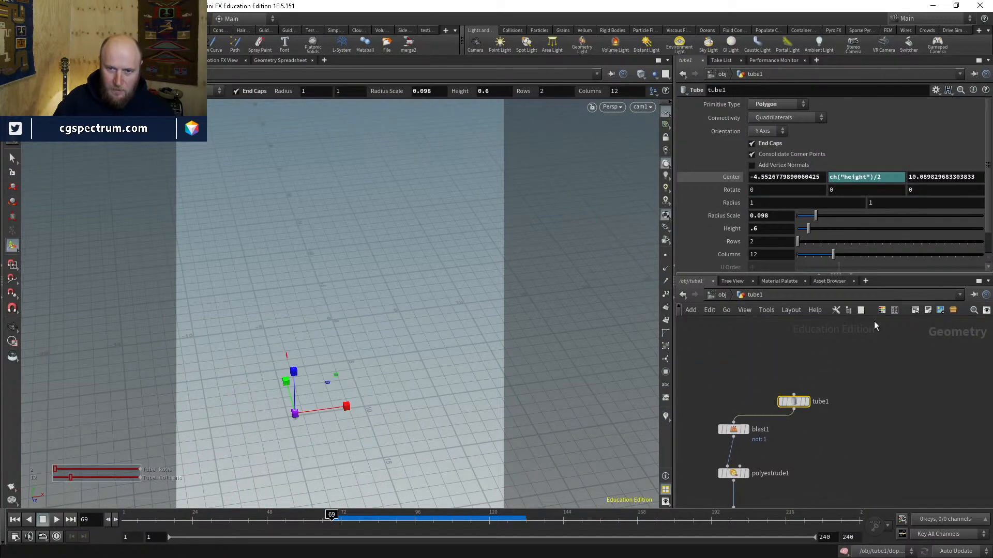
pyautogui.click(871, 464)
pyautogui.press('g')
pyautogui.moveTo(285, 501); pyautogui.dragTo(432, 377)
pyautogui.press('Return')
pyautogui.press('Tab')
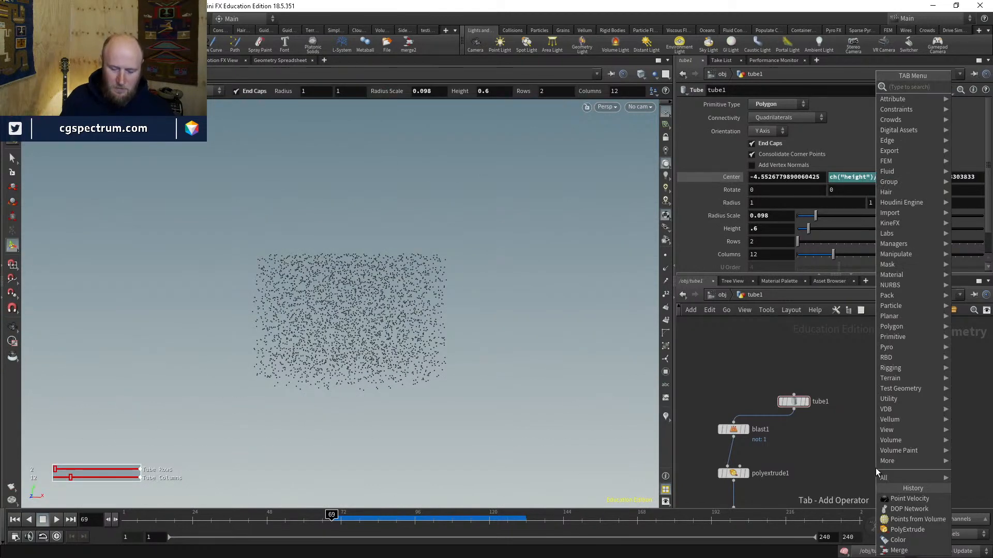
pyautogui.press('Escape')
# Step: Add a Ground Plane node inside dopnet1, placed beside flipsolver1
pyautogui.moveTo(834, 485); pyautogui.dragTo(859, 293, button='middle')
pyautogui.press('i')
pyautogui.moveTo(758, 445); pyautogui.dragTo(765, 420, button='middle')
pyautogui.press('Tab')
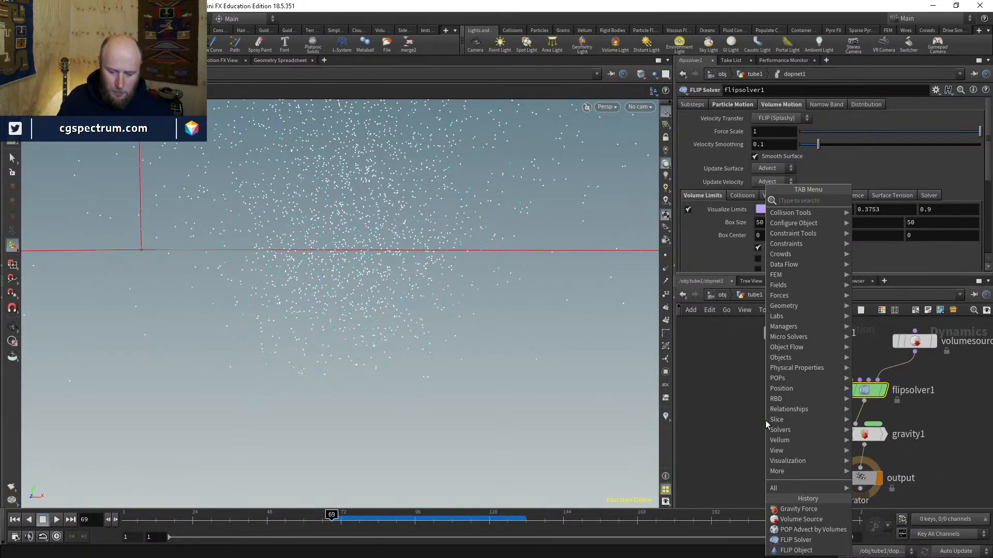
pyautogui.write('ground')
pyautogui.press('Return')
pyautogui.click(765, 421)
pyautogui.moveTo(765, 420); pyautogui.dragTo(731, 402)
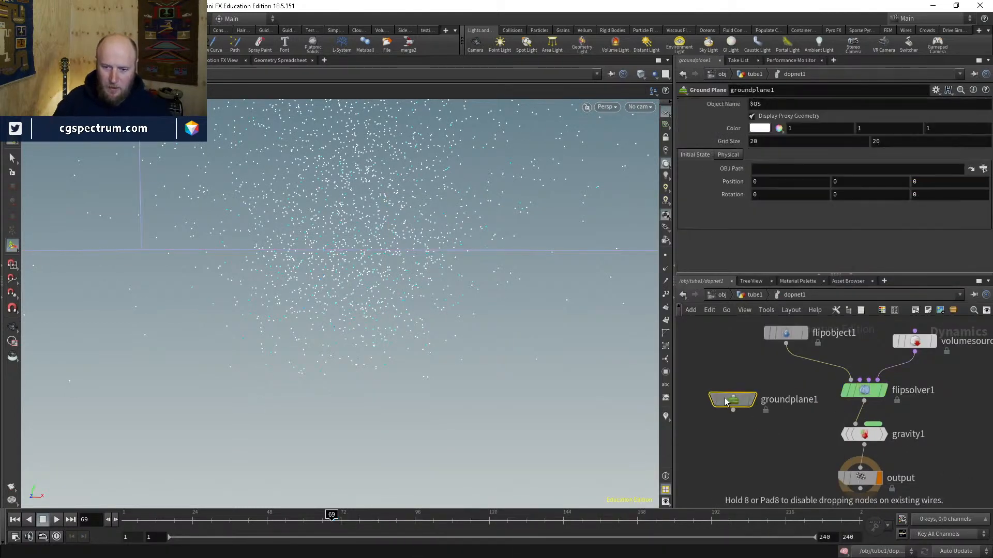
# Step: Make room above gravity1 and insert a Merge node that combines groundplane1 with flipsolver1
pyautogui.moveTo(887, 493); pyautogui.dragTo(864, 426, button='middle')
pyautogui.moveTo(864, 426); pyautogui.dragTo(840, 447)
pyautogui.press('Tab')
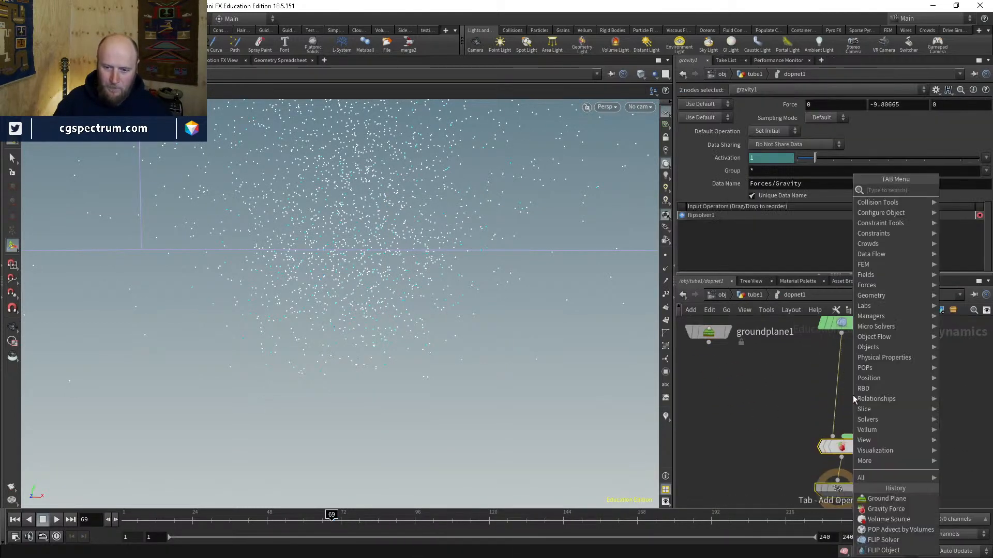
pyautogui.write('mer')
pyautogui.press('Return')
pyautogui.press('Return')
pyautogui.moveTo(852, 396); pyautogui.dragTo(706, 354)
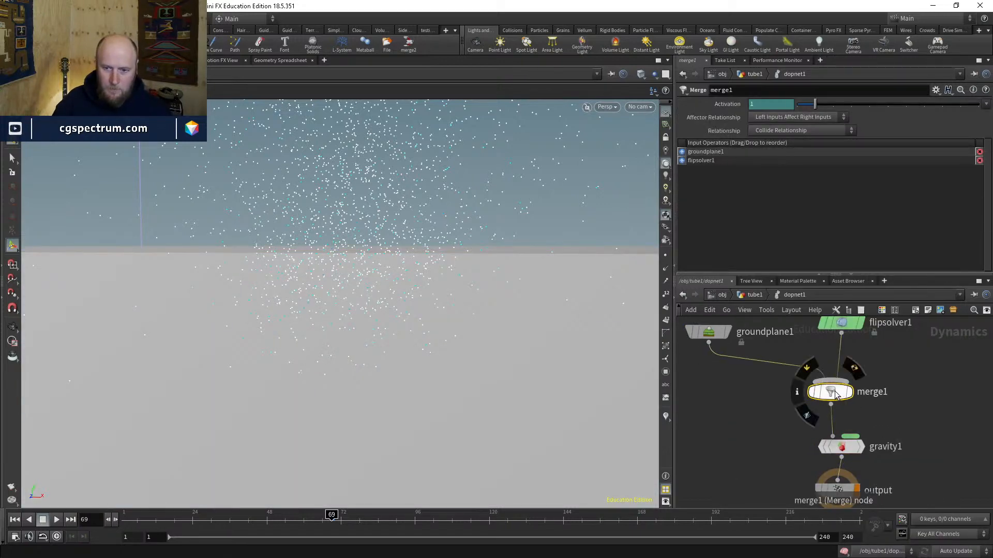
# Step: Set groundplane1's Y position to -0.1 and view the plane against the spray from further away
pyautogui.click(716, 337)
pyautogui.click(858, 181)
pyautogui.write('-0.1')
pyautogui.press('Return')
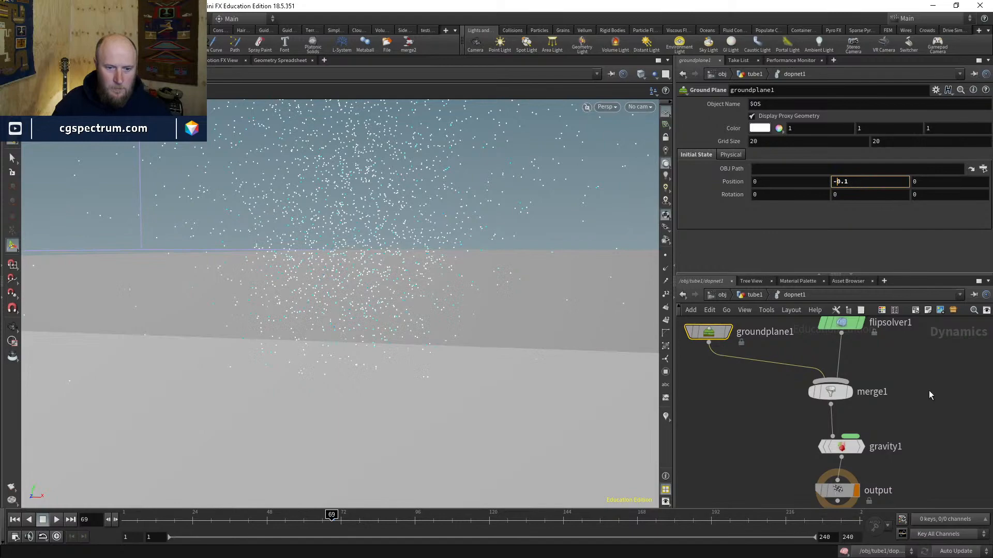
pyautogui.keyDown('alt'); pyautogui.moveTo(419, 312); pyautogui.dragTo(405, 412, button='right'); pyautogui.keyUp('alt')
pyautogui.keyDown('alt'); pyautogui.moveTo(405, 412); pyautogui.dragTo(425, 369); pyautogui.keyUp('alt')
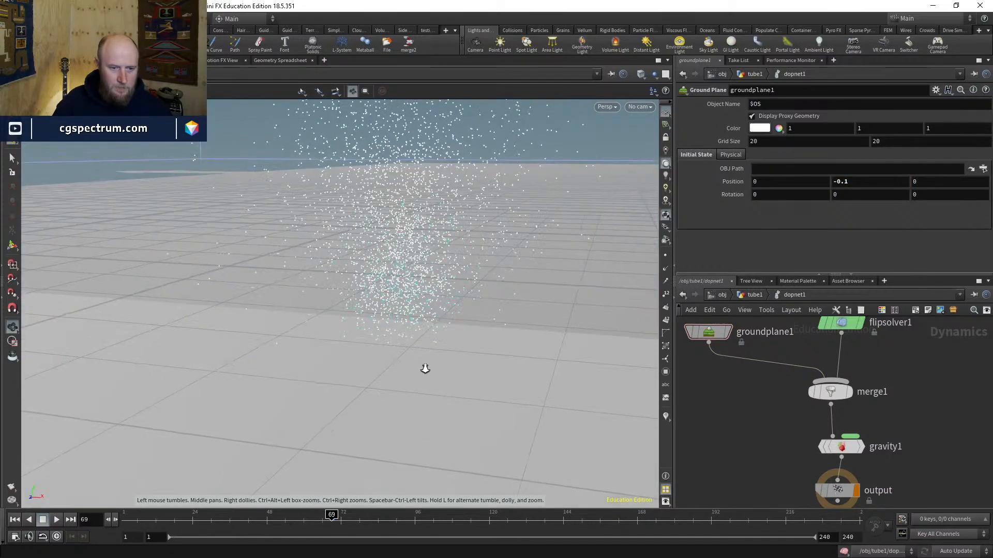
pyautogui.keyDown('alt'); pyautogui.moveTo(424, 368); pyautogui.dragTo(389, 385, button='right'); pyautogui.keyUp('alt')
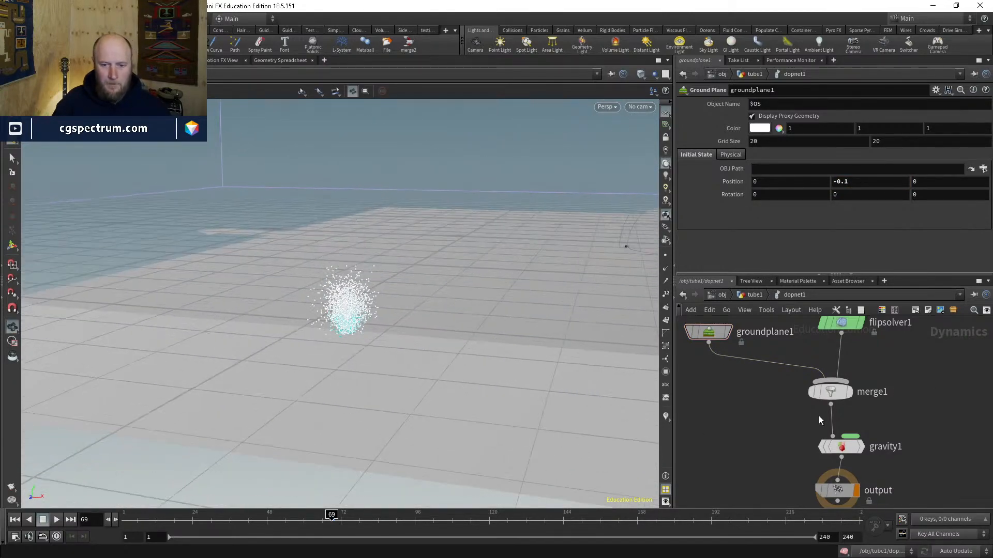
# Step: Set groundplane1's Bounce and Bounce Forward to 0 and Friction to 10, and test the simulation from frame 69
pyautogui.click(710, 337)
pyautogui.click(731, 155)
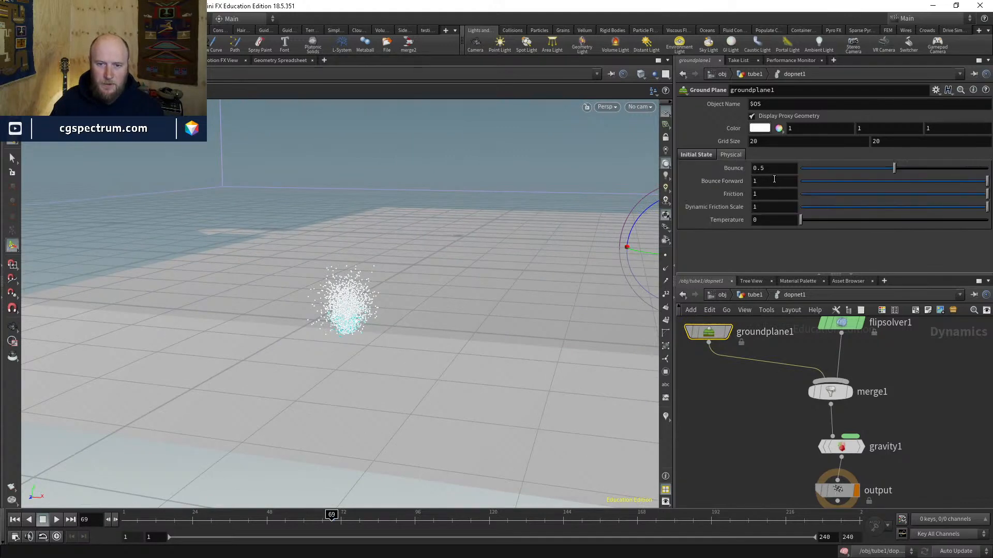
pyautogui.write('0')
pyautogui.press('Return')
pyautogui.doubleClick(774, 182)
pyautogui.write('0')
pyautogui.press('Return')
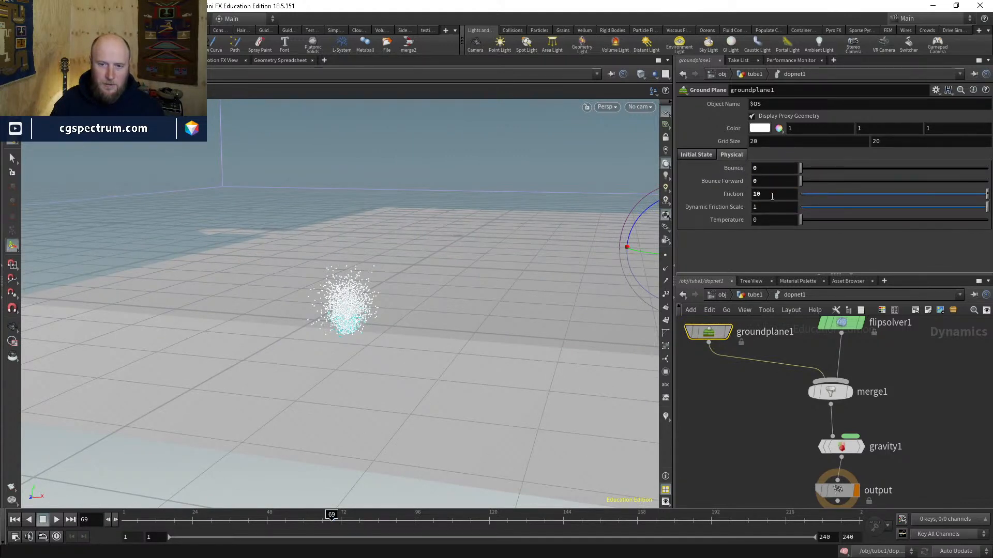
pyautogui.click(924, 389)
pyautogui.press('Up')
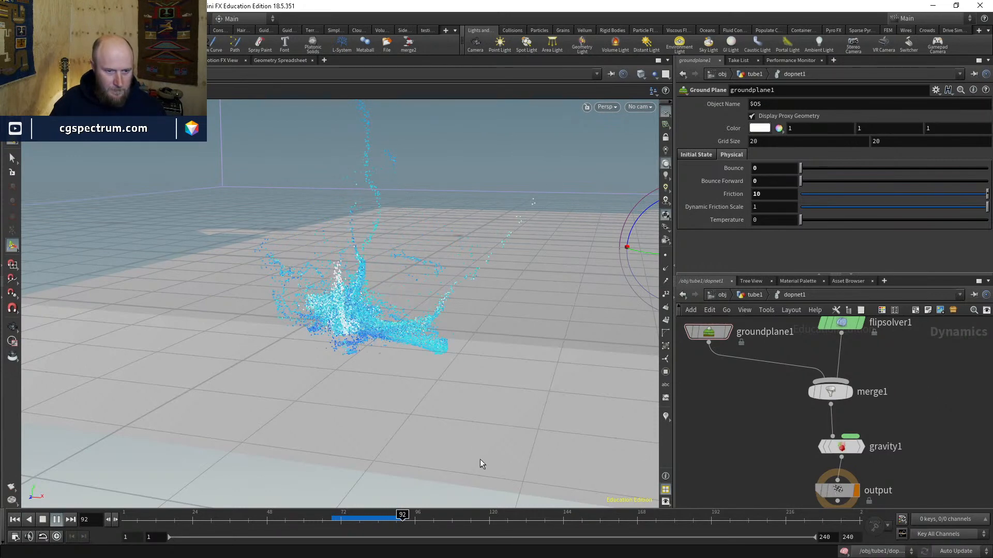
pyautogui.click(332, 517)
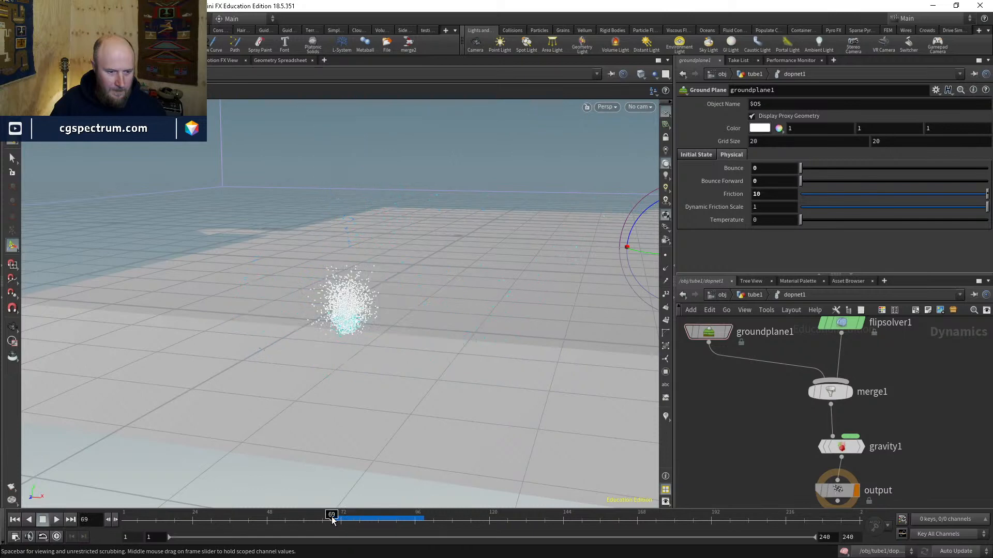
# Step: Set flipobject1's physical Bounce Forward to 0 and Friction to 1
pyautogui.click(841, 323)
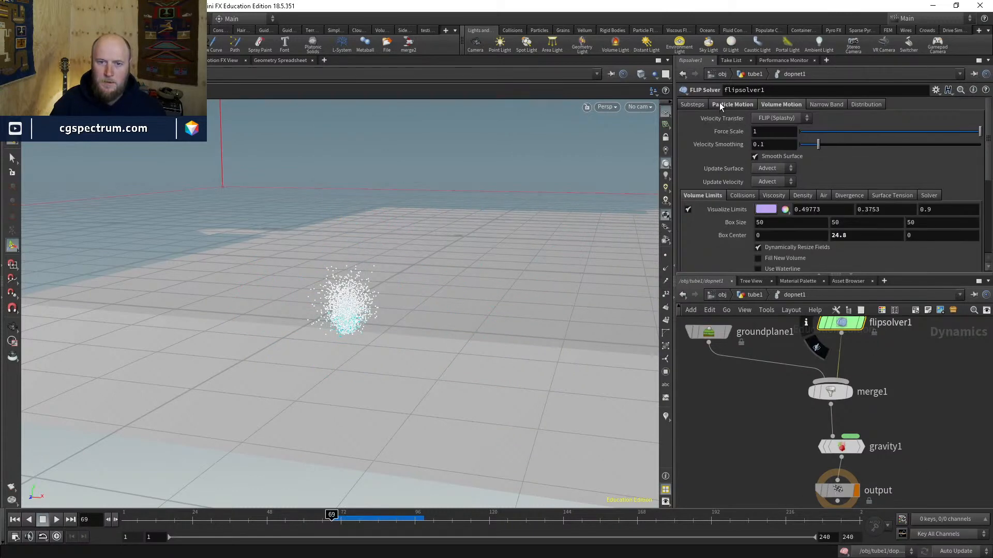
pyautogui.scroll(-2, 710, 233)
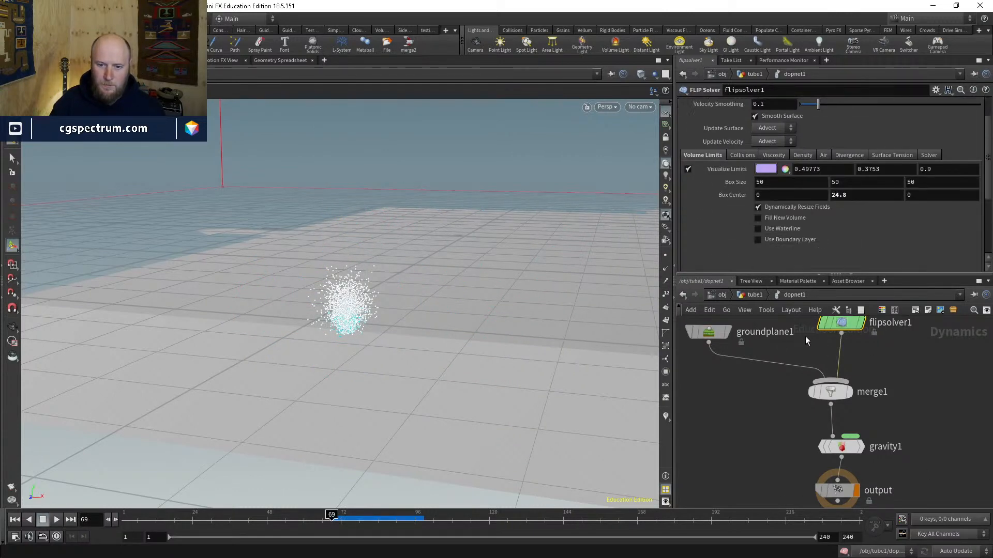
pyautogui.moveTo(806, 339); pyautogui.dragTo(801, 441, button='middle')
pyautogui.scroll(-2, 801, 441)
pyautogui.click(764, 379)
pyautogui.click(685, 141)
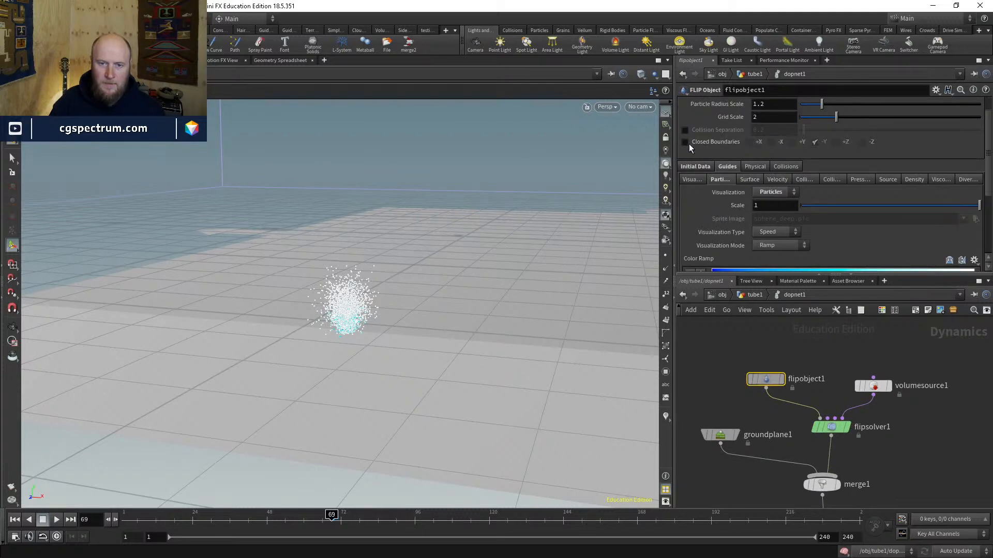
pyautogui.click(756, 172)
pyautogui.press('BackSpace')
pyautogui.write('0')
pyautogui.press('Tab')
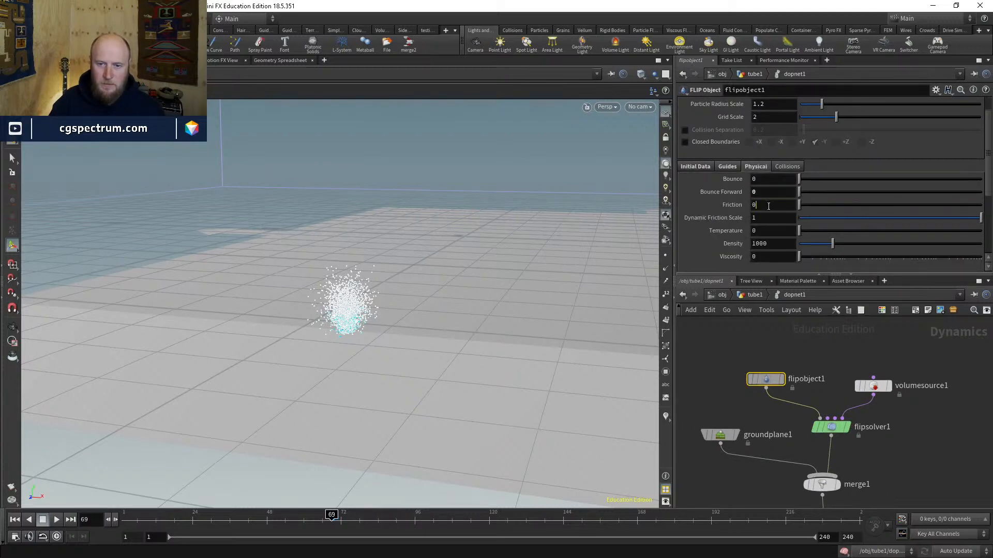
pyautogui.write('1')
pyautogui.press('Return')
# Step: Enable Use Friction and Bounce in flipsolver1's particle behavior and test the simulation from frame 69
pyautogui.click(831, 427)
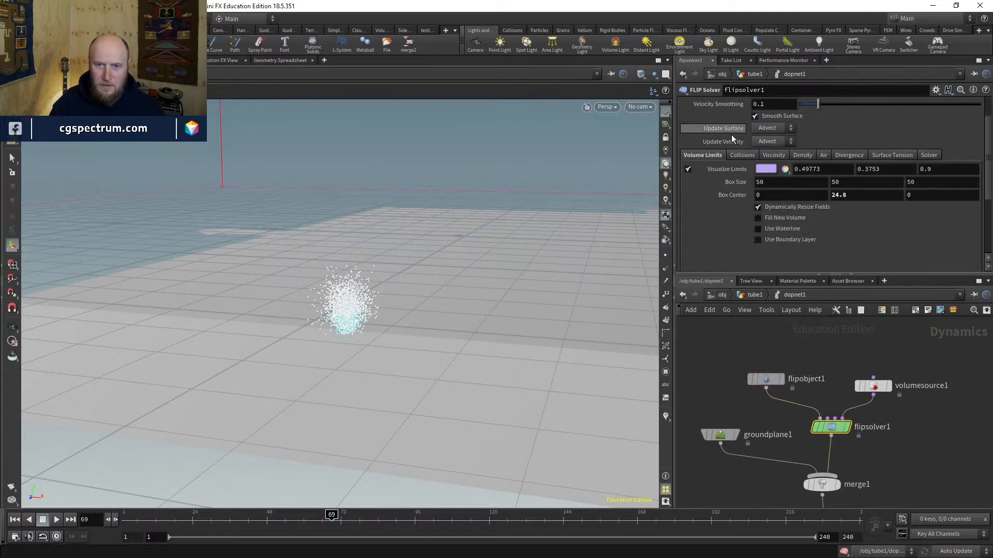
pyautogui.click(729, 104)
pyautogui.click(695, 180)
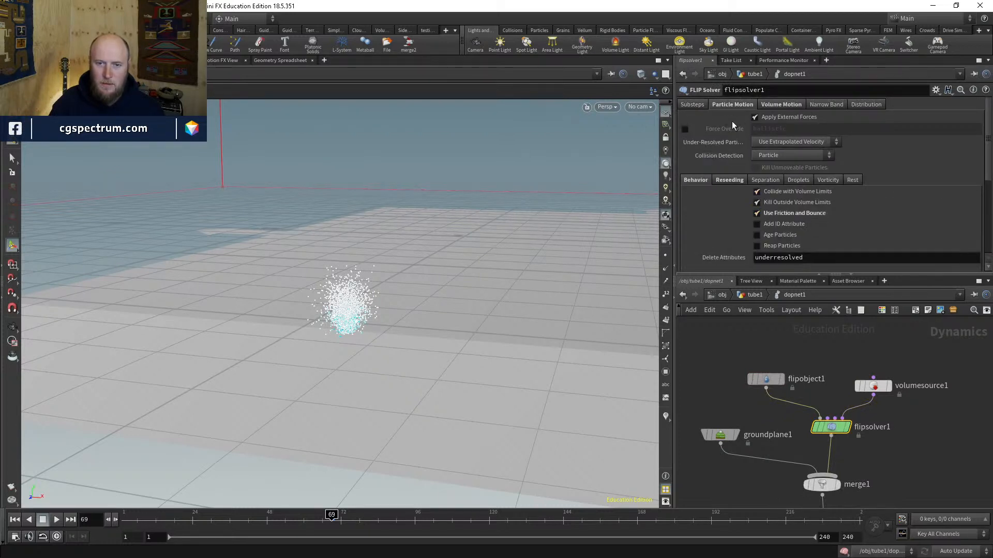
pyautogui.press('Up')
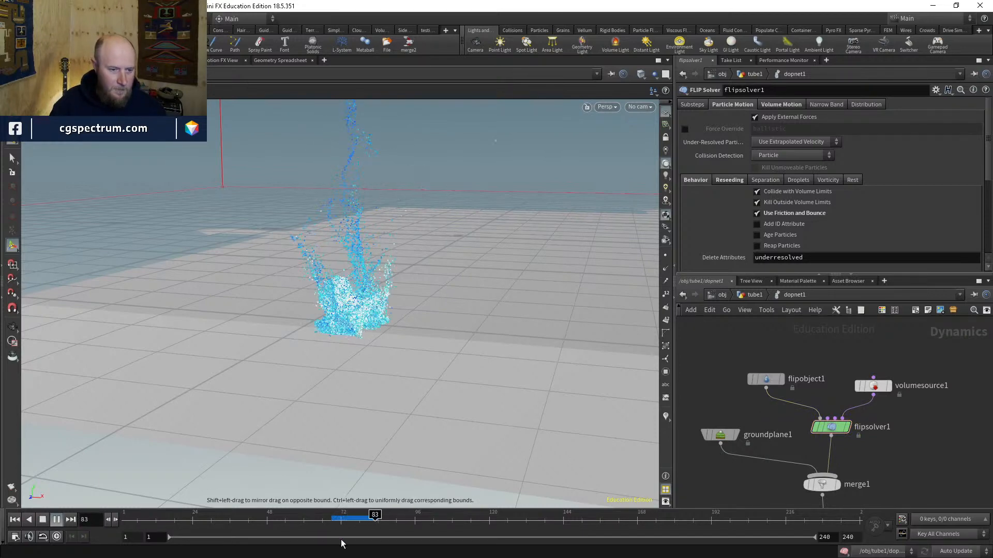
pyautogui.click(359, 525)
pyautogui.click(332, 521)
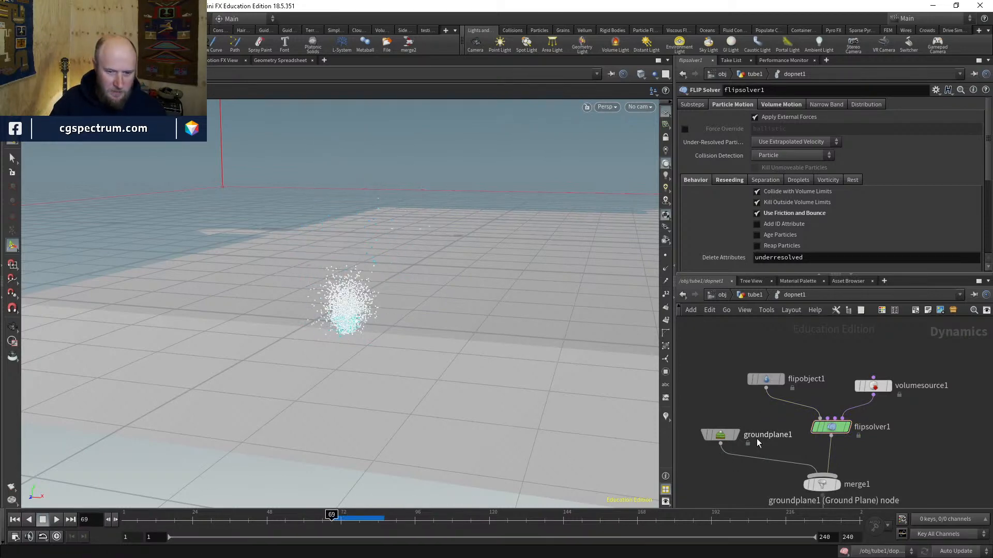
# Step: Lower groundplane1 to a Y position of -0.2 and play the simulation
pyautogui.click(720, 435)
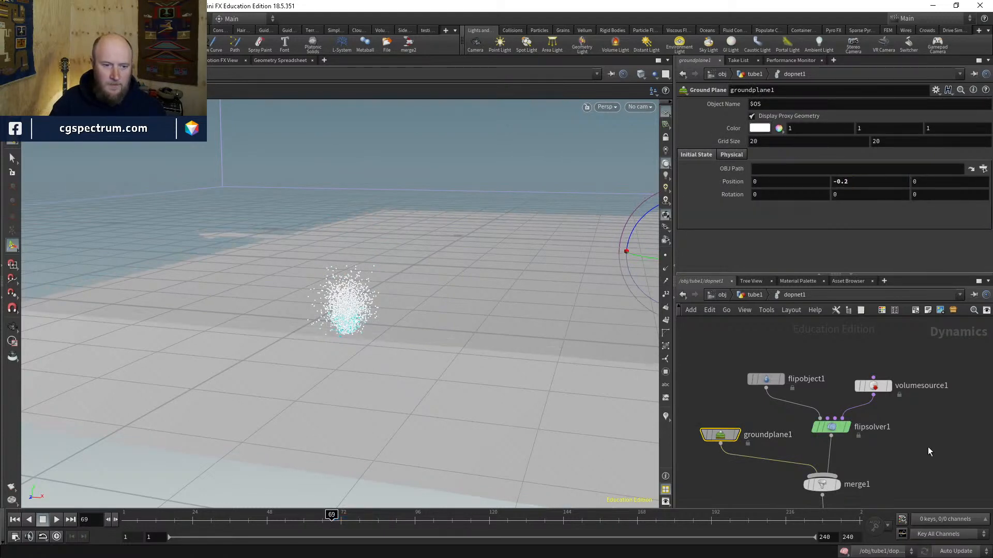
pyautogui.click(945, 466)
pyautogui.press('Up')
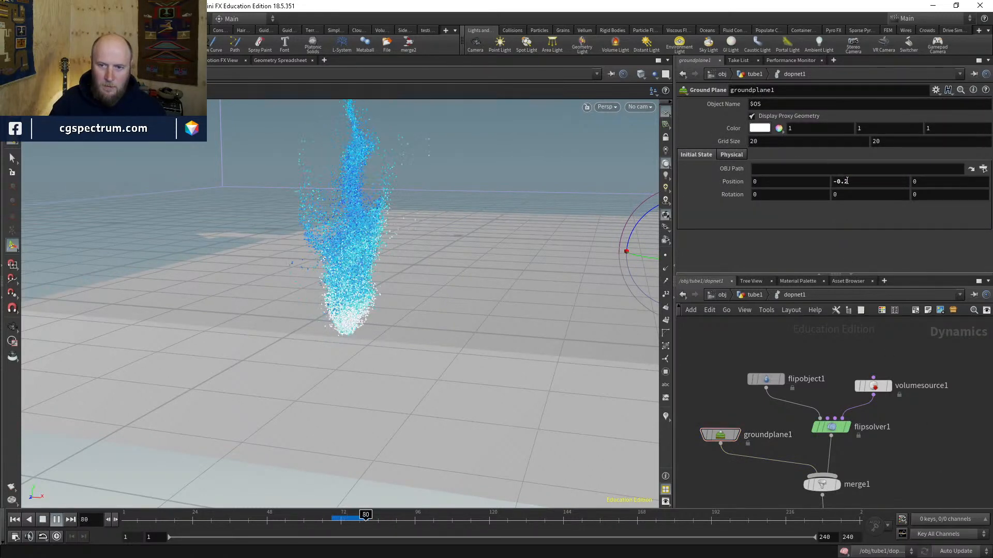
# Step: Lower groundplane1 to a Y position of -0.5 and replay the simulation from frame 69
pyautogui.moveTo(844, 181); pyautogui.dragTo(856, 182)
pyautogui.write('5')
pyautogui.press('Return')
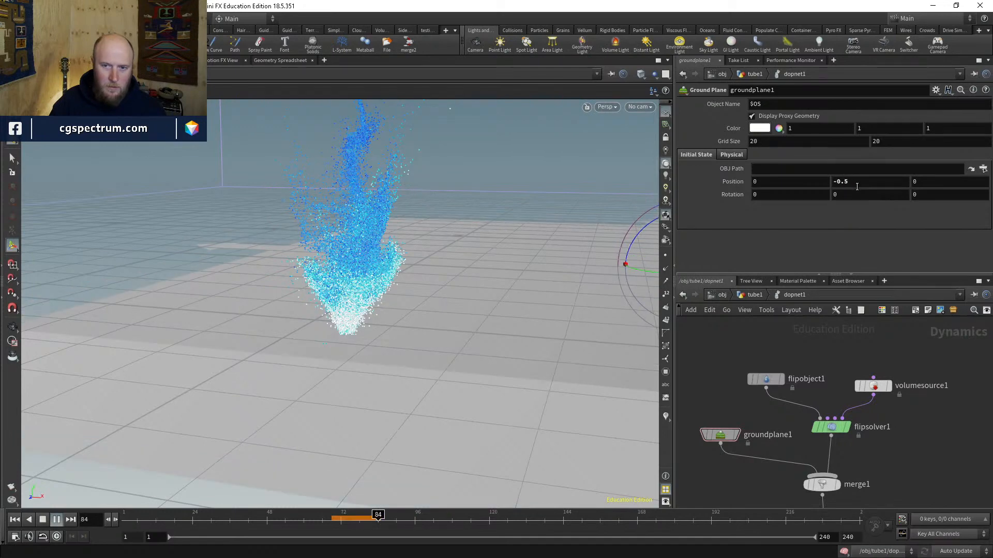
pyautogui.click(331, 520)
pyautogui.press('Up')
pyautogui.click(331, 519)
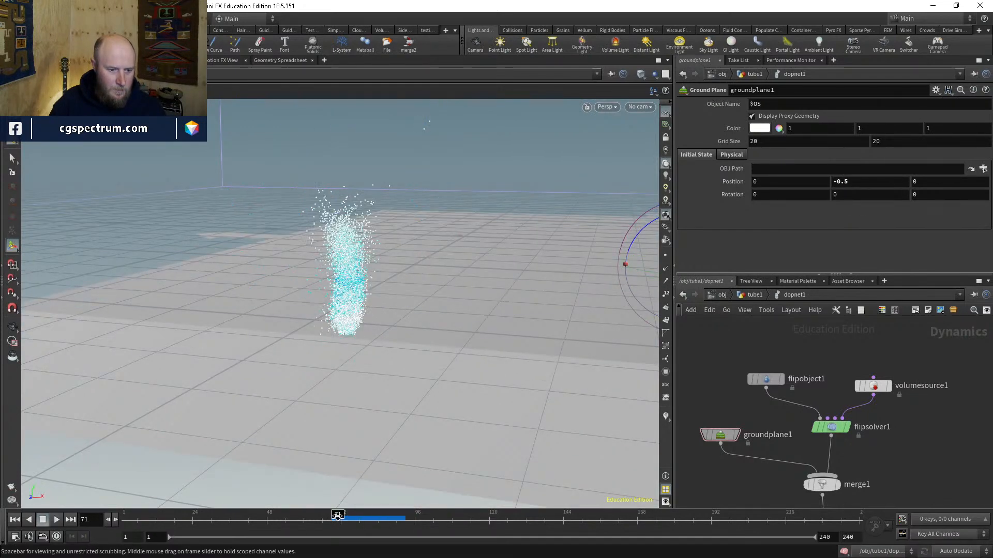
pyautogui.press('Up')
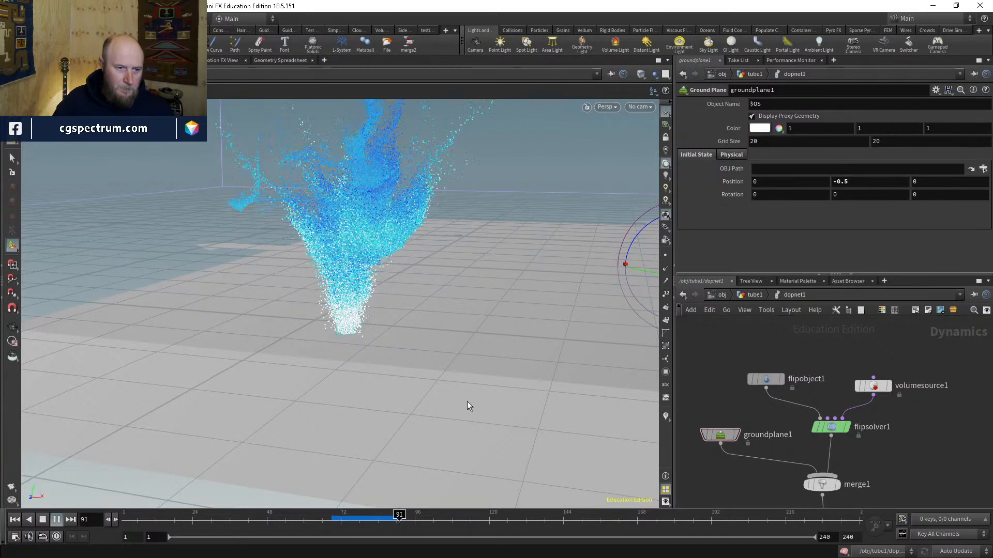
# Step: Scrub the spray up to frame 90 from a low angle to compare it with the ground, then rewind to frame 69
pyautogui.click(369, 517)
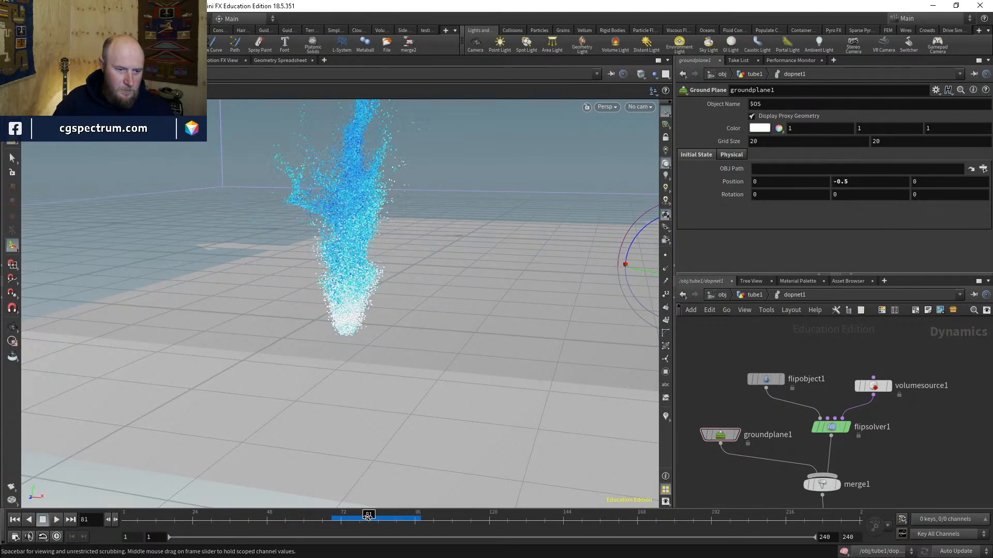
pyautogui.keyDown('alt'); pyautogui.moveTo(396, 380); pyautogui.dragTo(398, 316, button='middle'); pyautogui.keyUp('alt')
pyautogui.keyDown('alt'); pyautogui.moveTo(397, 351); pyautogui.dragTo(376, 399); pyautogui.keyUp('alt')
pyautogui.moveTo(373, 521); pyautogui.dragTo(397, 519)
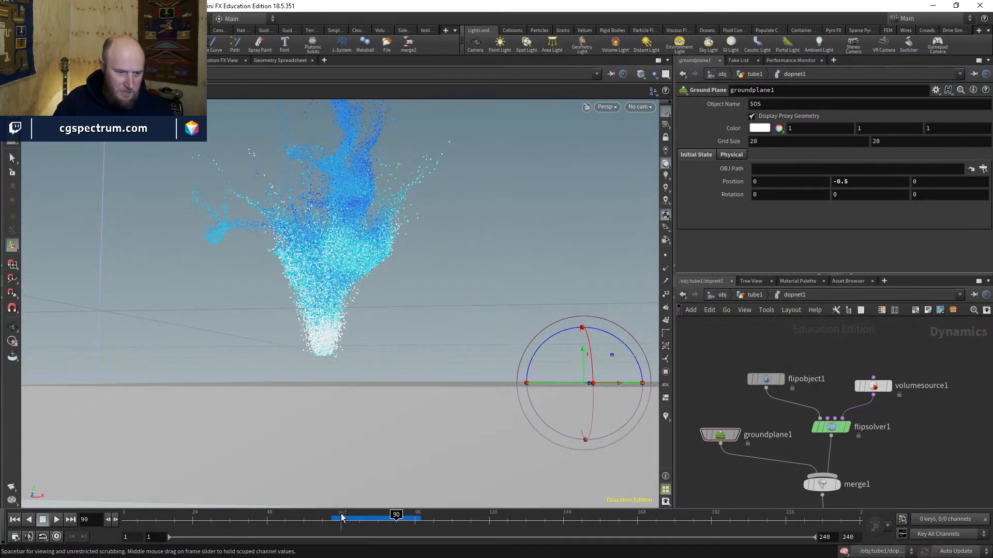
pyautogui.click(331, 520)
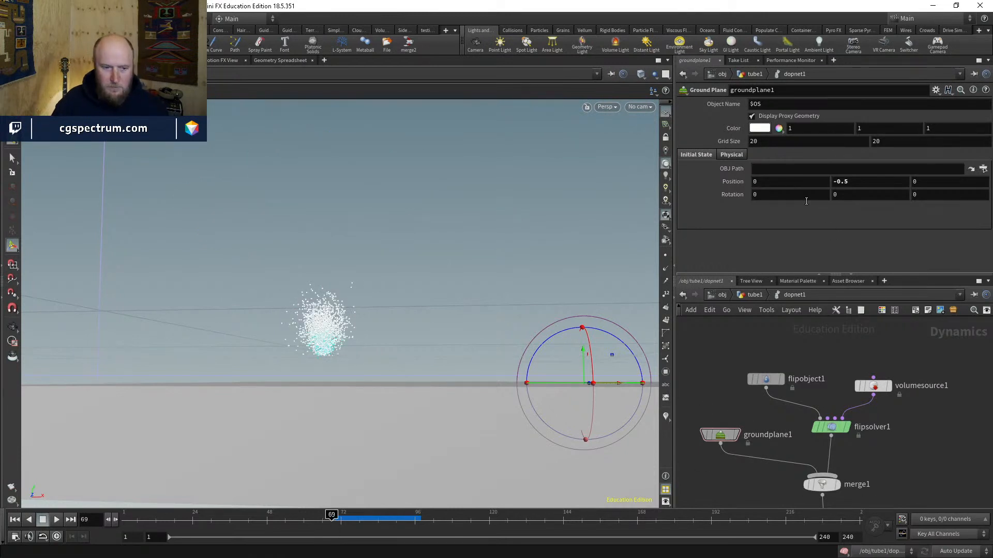
# Step: Raise groundplane1 to a Y position of -0.15
pyautogui.click(848, 182)
pyautogui.write('-0.2')
pyautogui.press('Return')
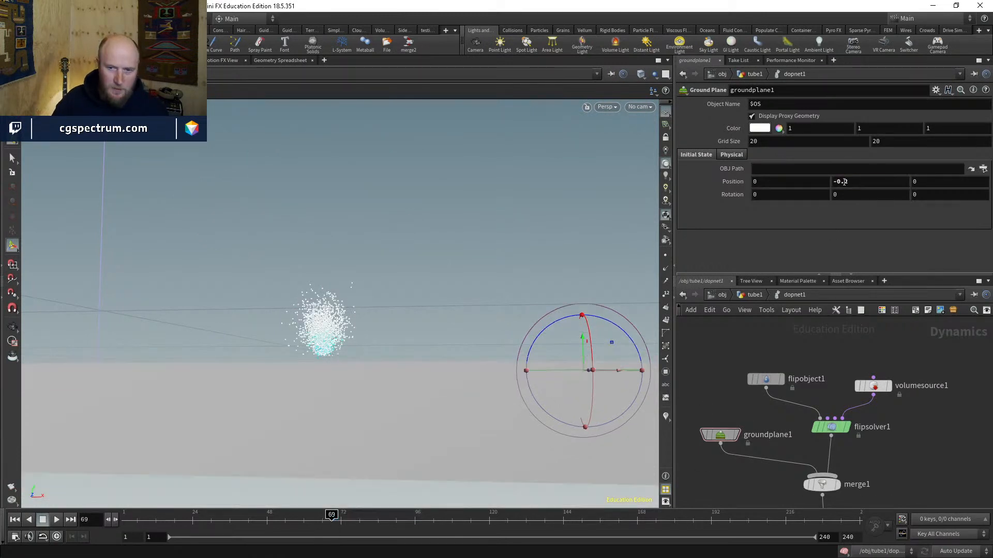
pyautogui.write('15')
pyautogui.press('Return')
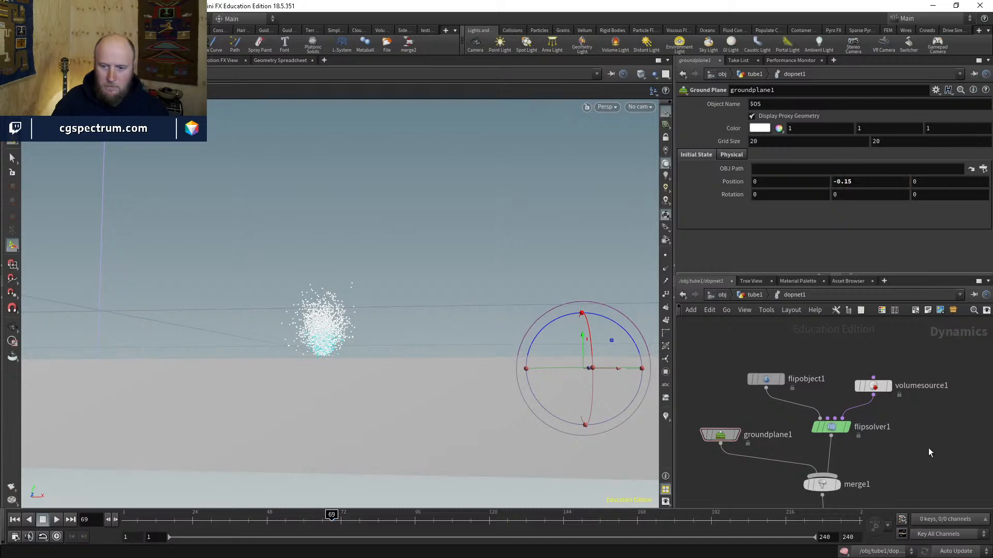
# Step: Play the spray simulation against the raised ground plane, scrub back through it, and return to frame 69
pyautogui.keyDown('alt'); pyautogui.moveTo(440, 426); pyautogui.dragTo(450, 317, button='middle'); pyautogui.keyUp('alt')
pyautogui.keyDown('alt'); pyautogui.moveTo(446, 323); pyautogui.dragTo(366, 395); pyautogui.keyUp('alt')
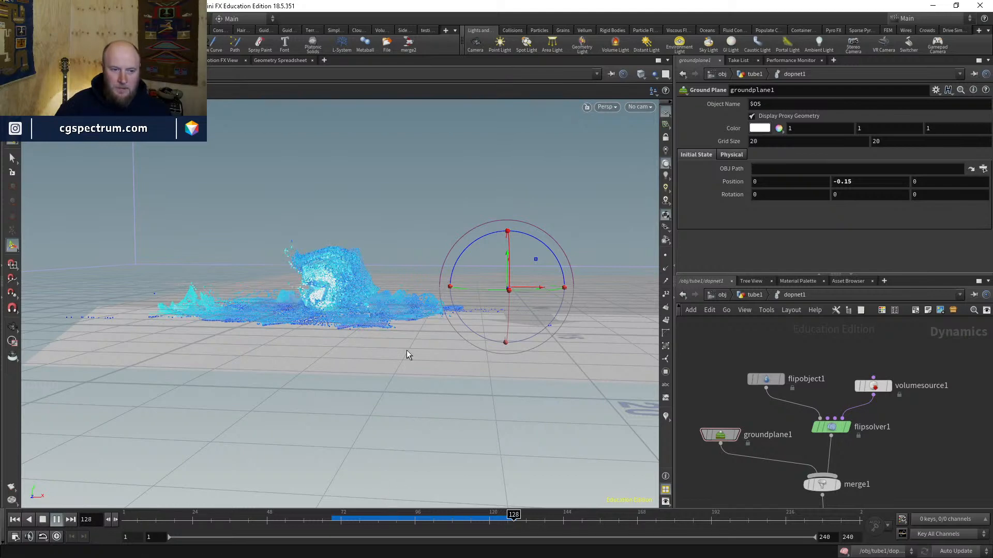
pyautogui.moveTo(364, 522); pyautogui.dragTo(359, 516)
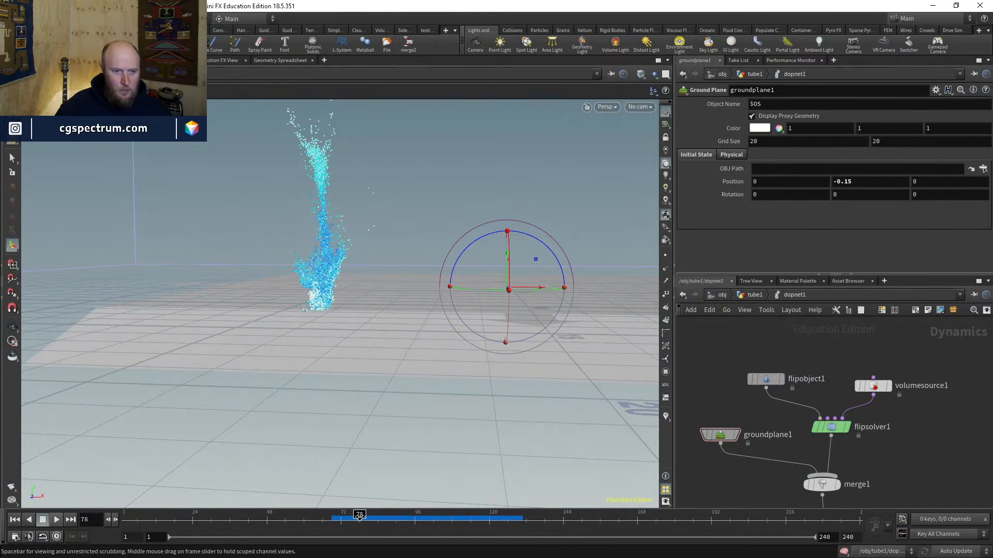
pyautogui.click(333, 524)
# Step: Keyframe pointvelocity1's Y velocity with values of 1, 10 and 5 at intervals between frame 69 and frame 138
pyautogui.click(756, 296)
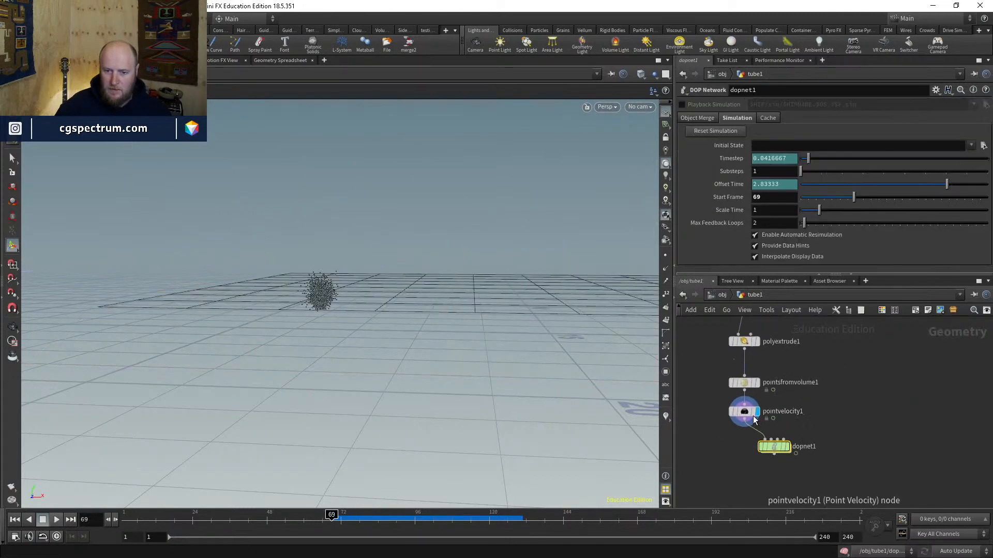
pyautogui.click(744, 411)
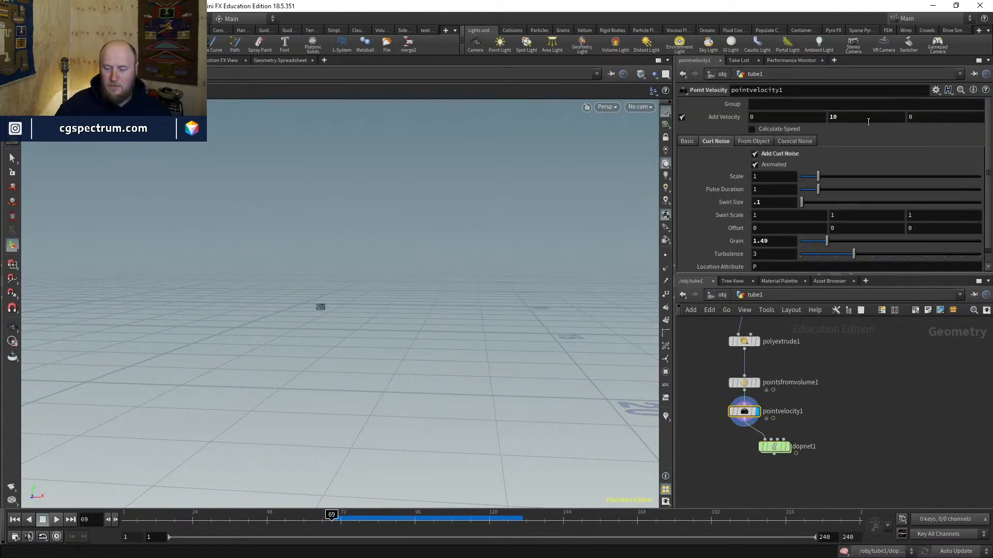
pyautogui.click(836, 118)
pyautogui.write('10')
pyautogui.press('Return')
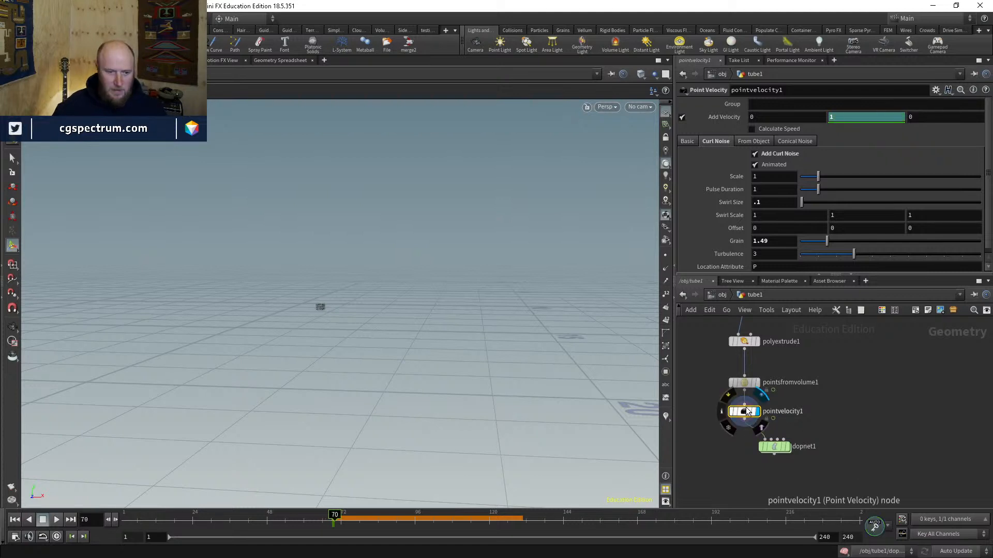
pyautogui.keyDown('alt'); pyautogui.click(844, 117); pyautogui.keyUp('alt')
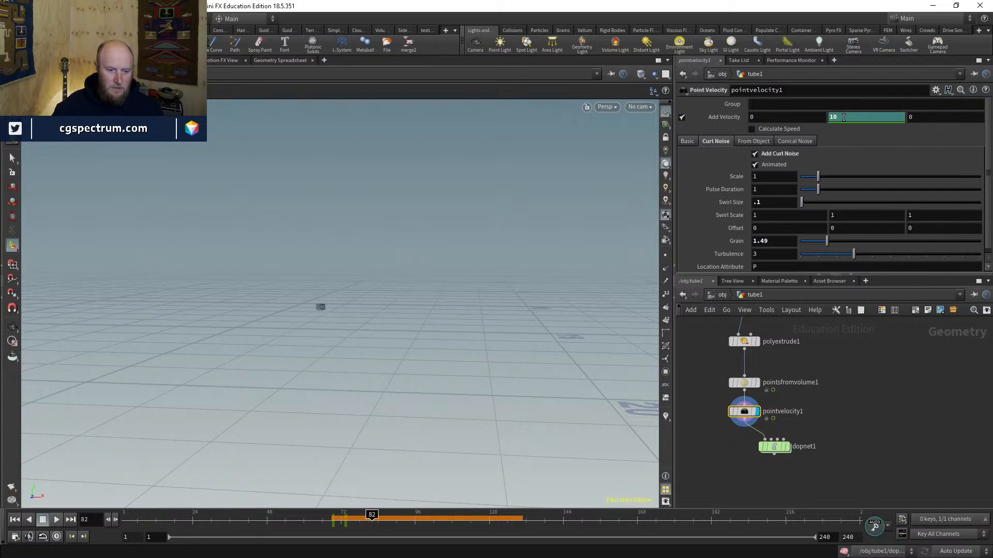
pyautogui.write('5')
pyautogui.press('Return')
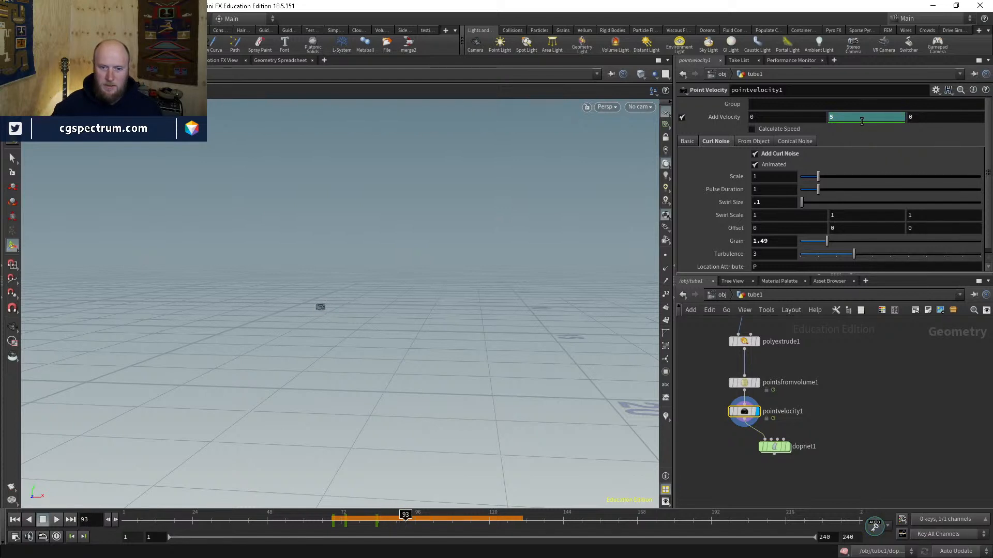
pyautogui.write('5')
pyautogui.press('Return')
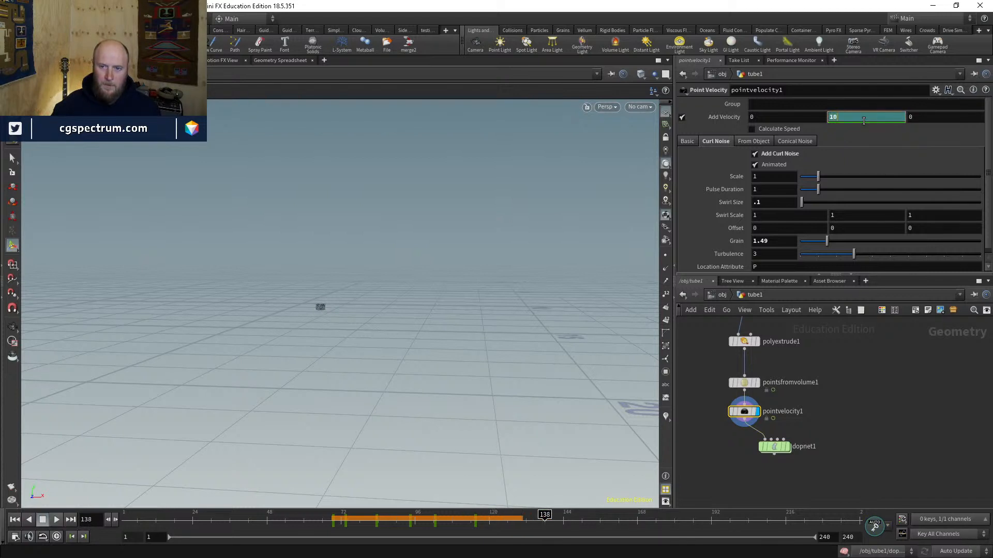
pyautogui.press('Return')
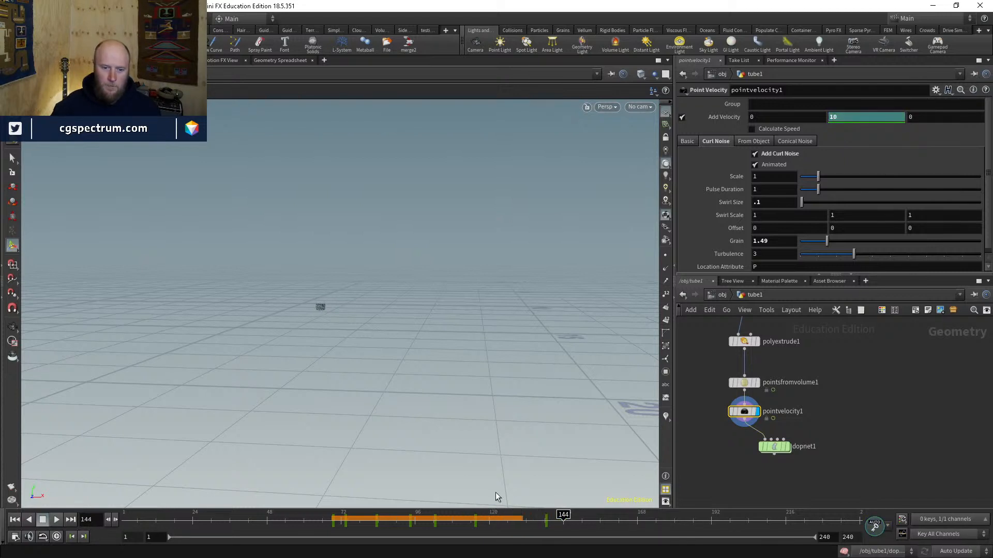
# Step: Play the pulsing spray inside dopnet1 from frame 69, then rewind to the start frame
pyautogui.click(332, 521)
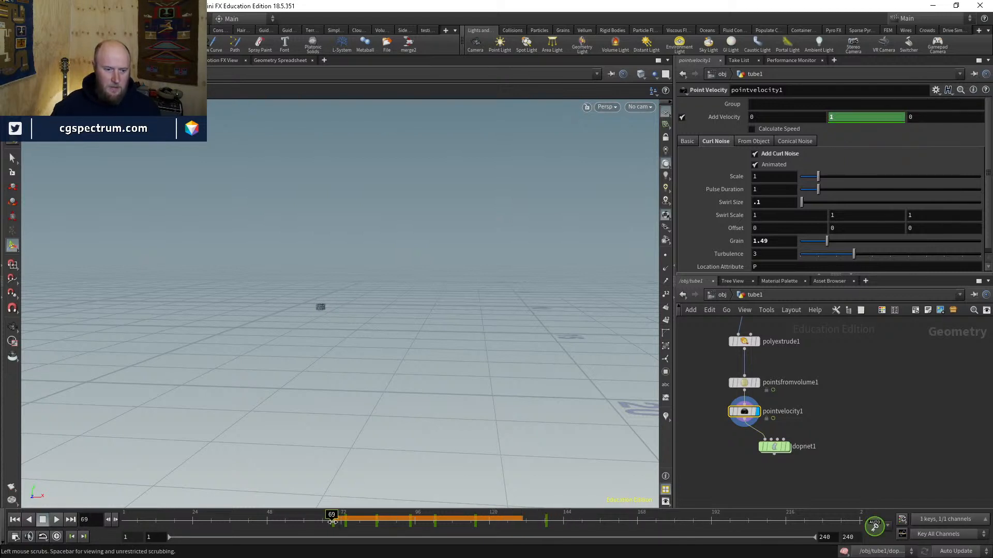
pyautogui.doubleClick(775, 447)
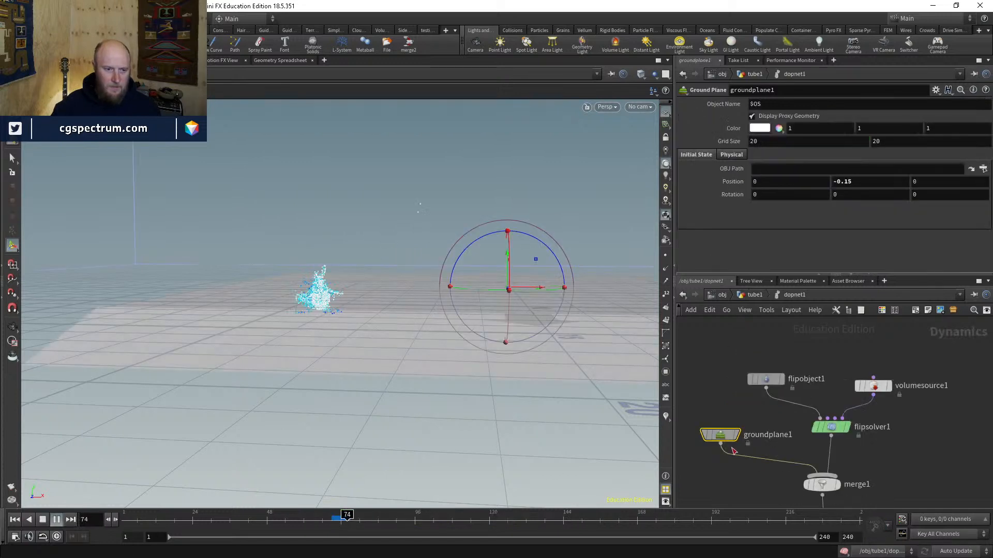
pyautogui.click(331, 521)
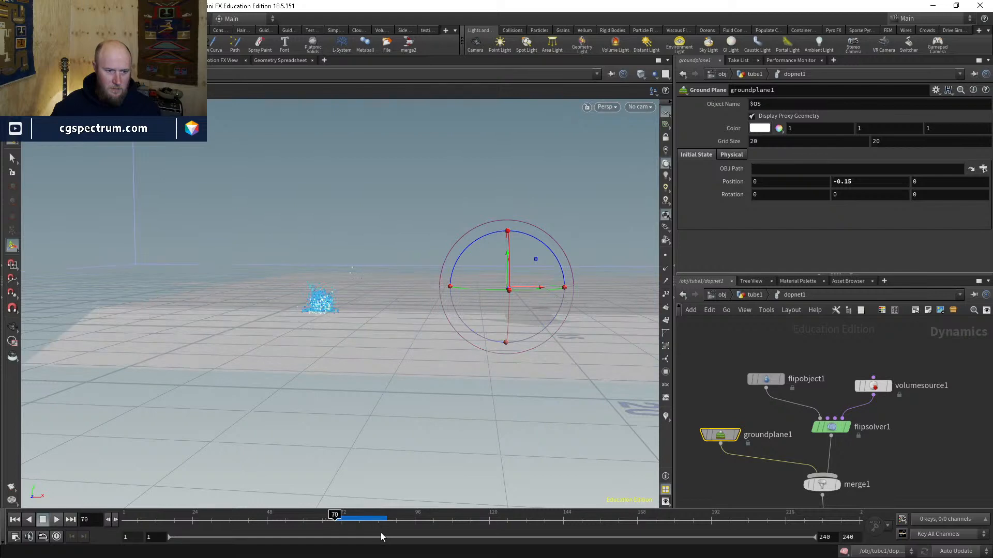
pyautogui.press('Left')
# Step: Check pointvelocity1's early Y velocity keyframes and set the value at frame 69 to 10
pyautogui.click(755, 295)
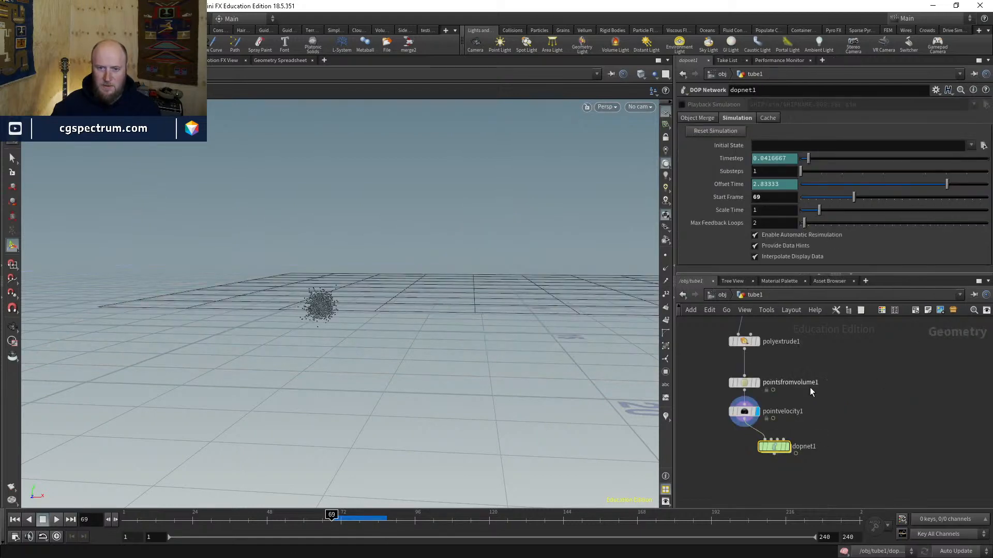
pyautogui.click(743, 414)
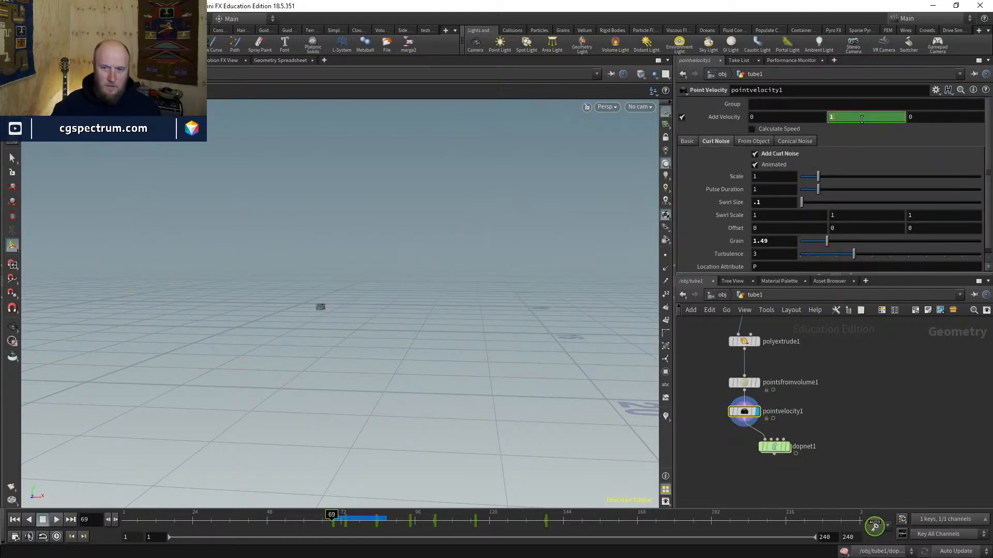
pyautogui.click(345, 523)
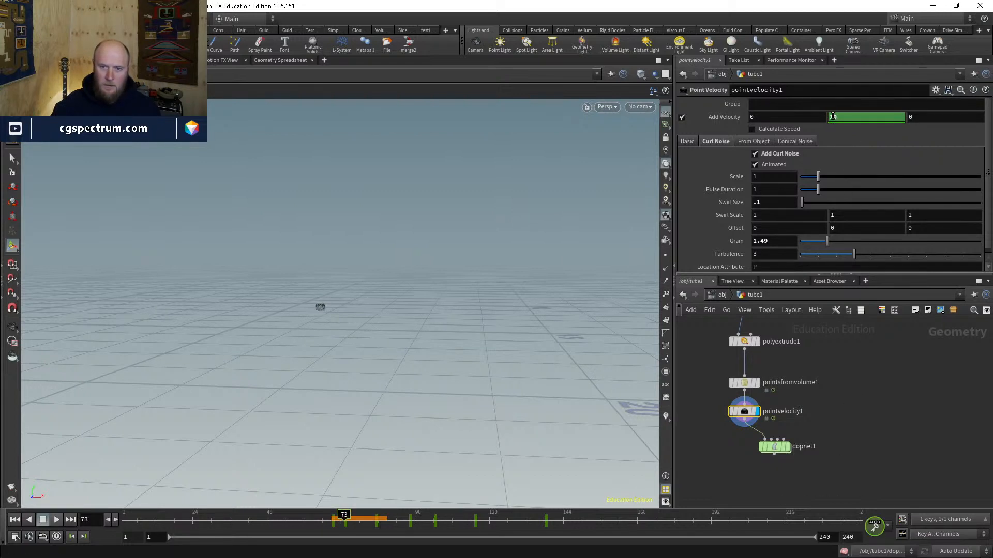
pyautogui.click(374, 523)
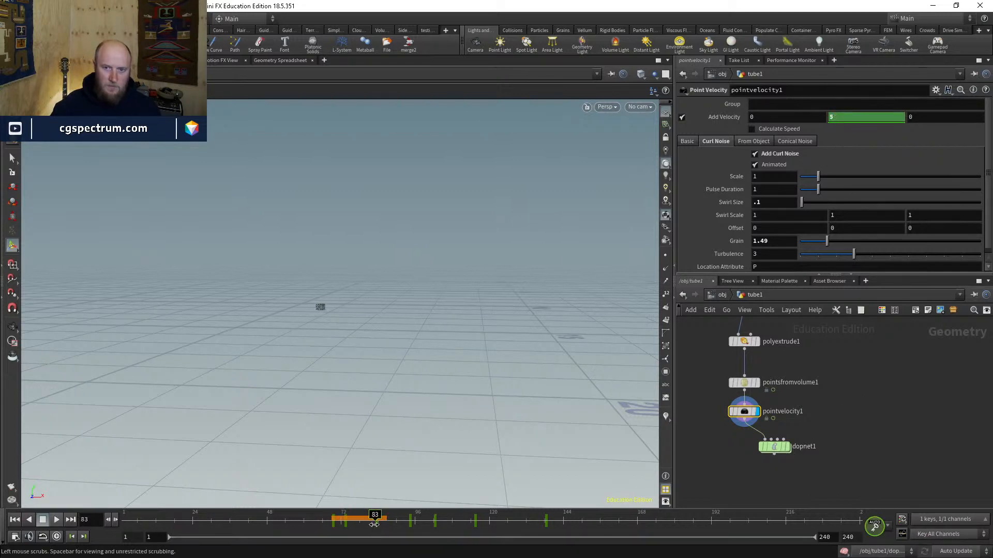
pyautogui.moveTo(374, 524); pyautogui.dragTo(332, 524)
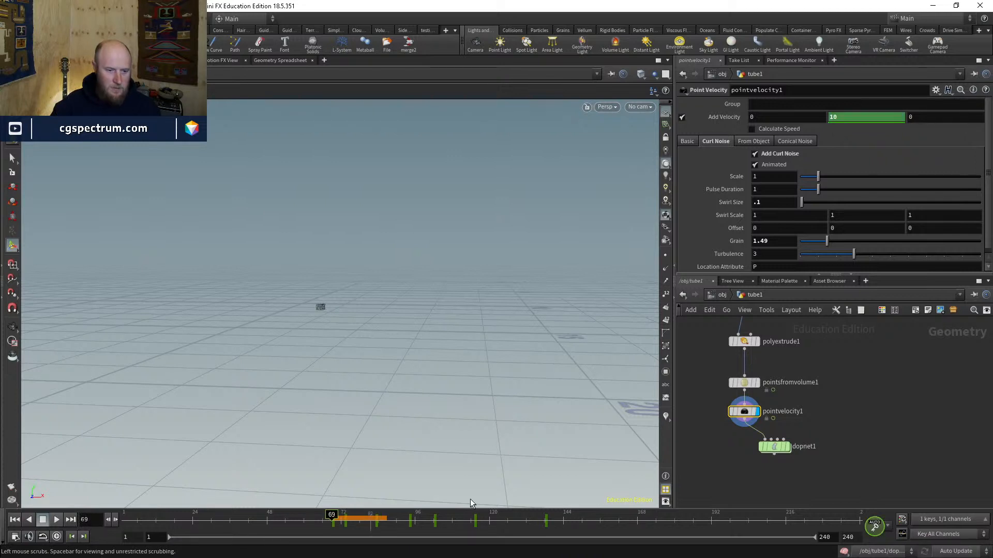
# Step: Play the resimulated spray inside dopnet1 and scrub through the simulated frames
pyautogui.doubleClick(774, 446)
pyautogui.press('Up')
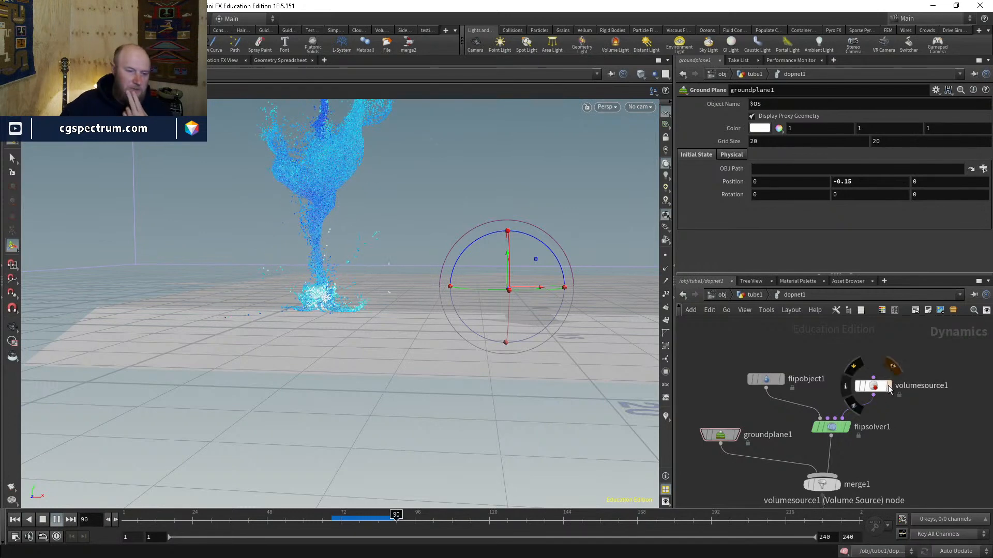
pyautogui.moveTo(888, 387)
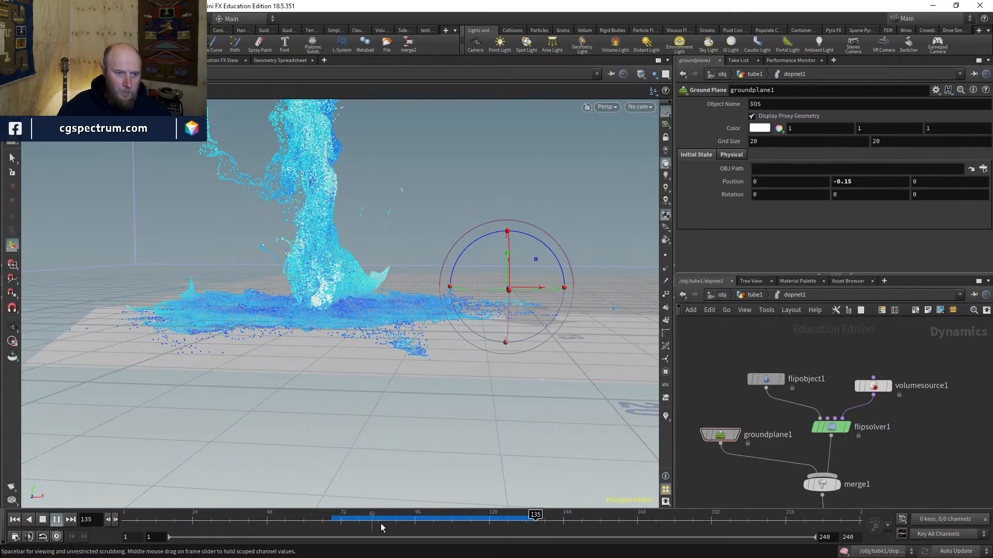
pyautogui.moveTo(348, 520)
pyautogui.mouseDown()
pyautogui.moveTo(519, 517)
pyautogui.moveTo(515, 502)
pyautogui.moveTo(393, 507)
pyautogui.moveTo(502, 491)
pyautogui.moveTo(489, 517)
pyautogui.moveTo(410, 517)
pyautogui.moveTo(483, 517)
pyautogui.mouseUp()
# Step: View the simulation through cam1 and rewind to frame 69
pyautogui.click(642, 110)
pyautogui.click(647, 156)
pyautogui.click(334, 518)
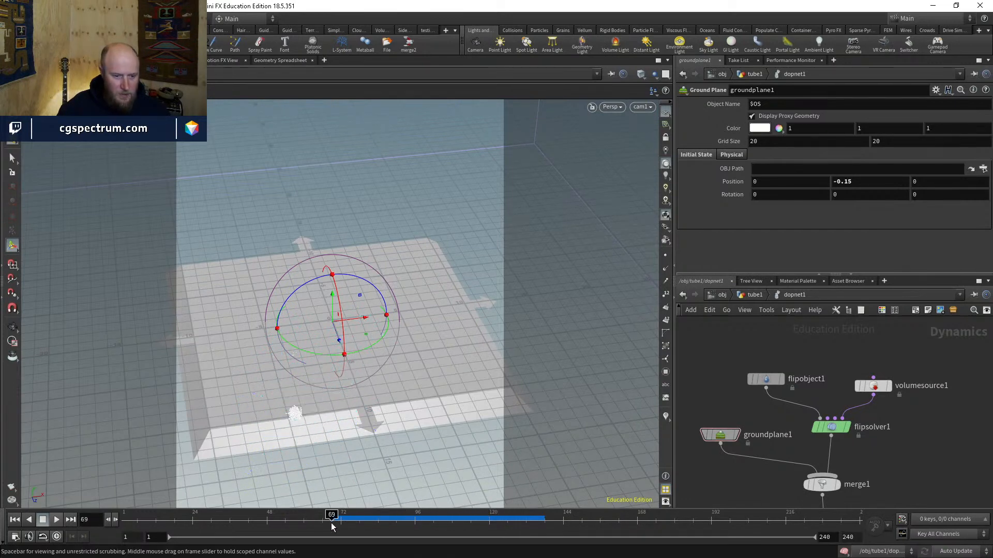
# Step: Enable Age Particles in flipsolver1's particle behavior and play the simulation from frame 69
pyautogui.click(831, 428)
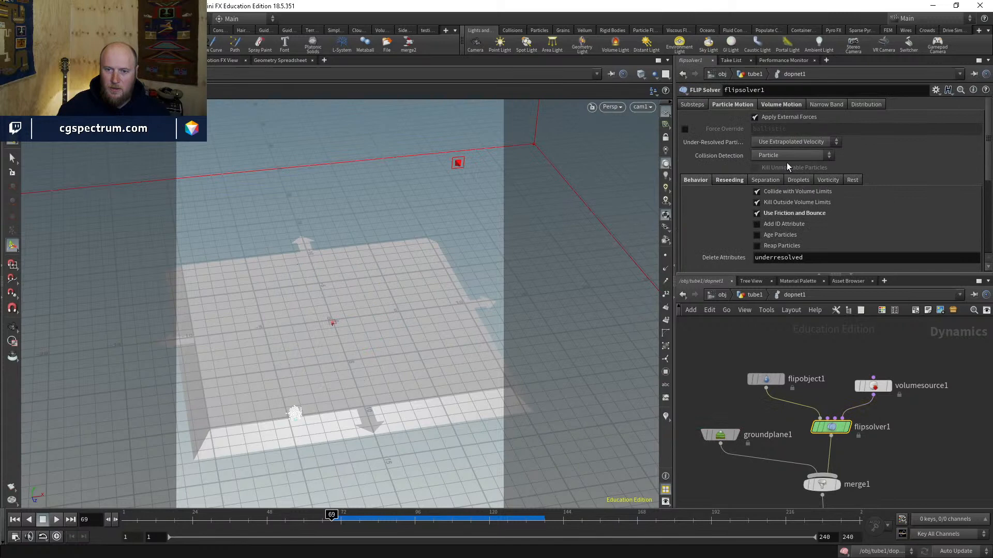
pyautogui.click(770, 237)
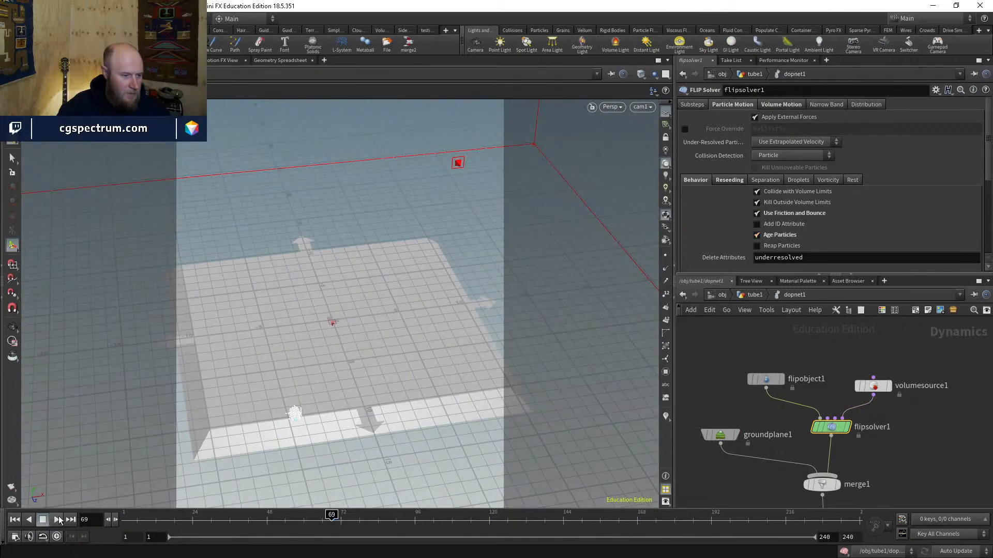
pyautogui.click(57, 520)
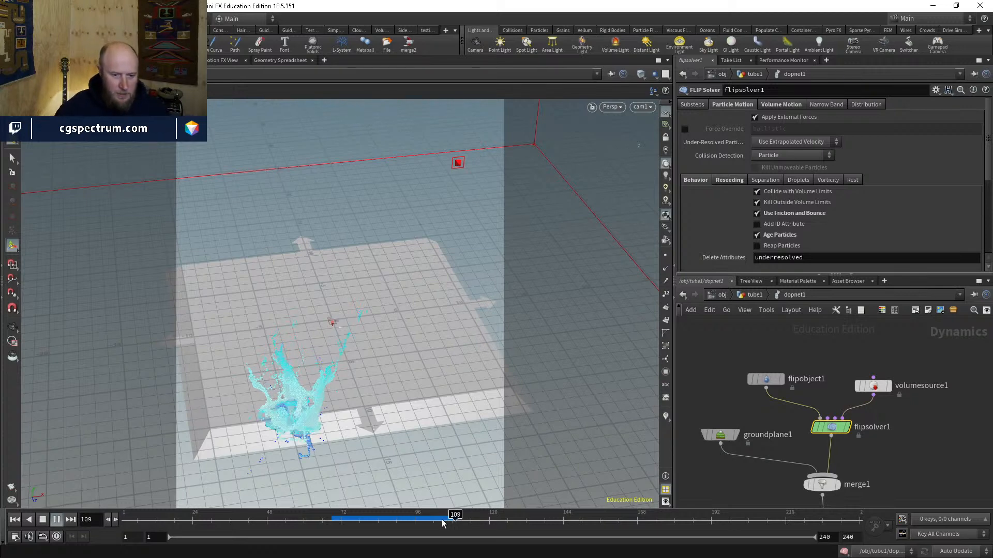
# Step: Add a DOP Import Fields node below dopnet1 in tube1 and apply the preset that imports the Geometry, surface and vel fields
pyautogui.press('u')
pyautogui.scroll(3, 776, 474)
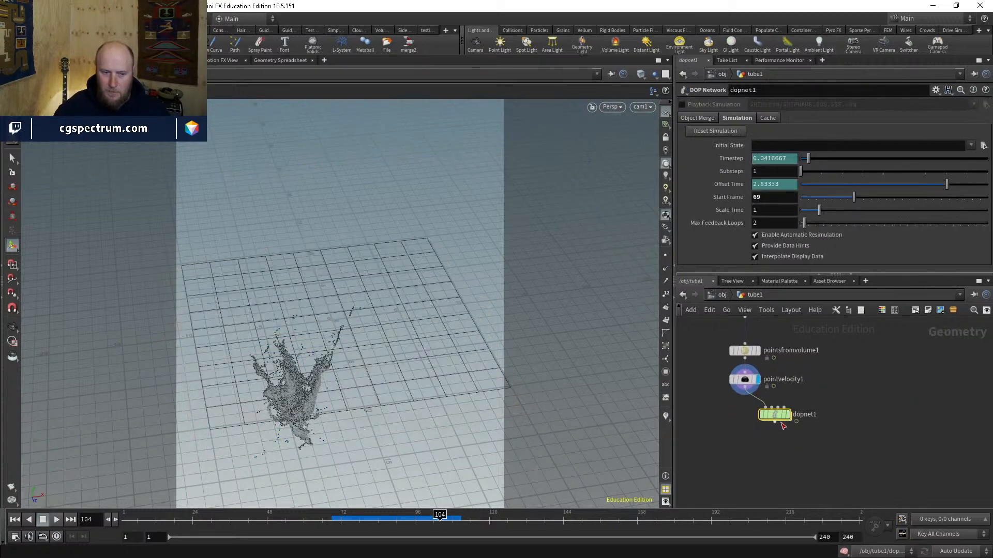
pyautogui.press('Tab')
pyautogui.write('dopim')
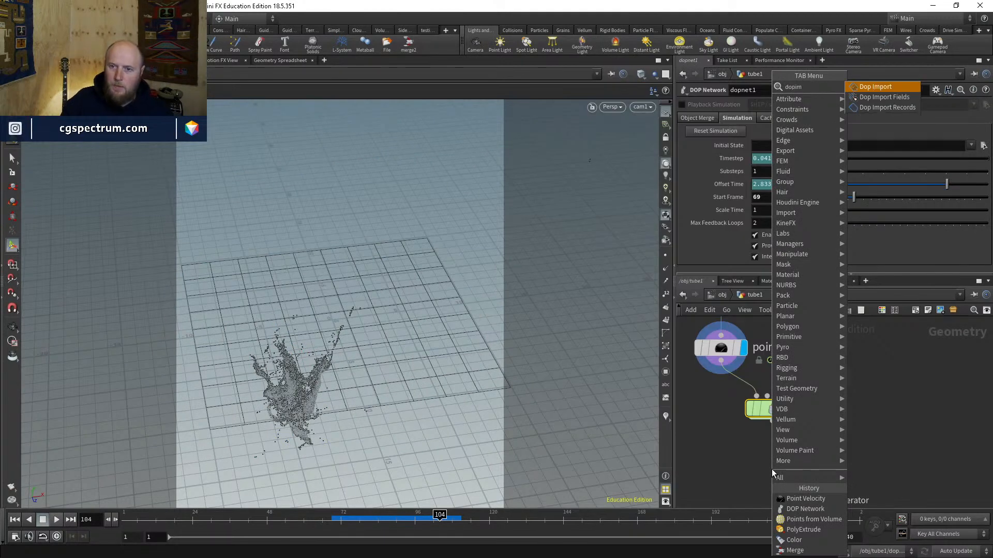
pyautogui.press('Down')
pyautogui.press('Return')
pyautogui.click(774, 470)
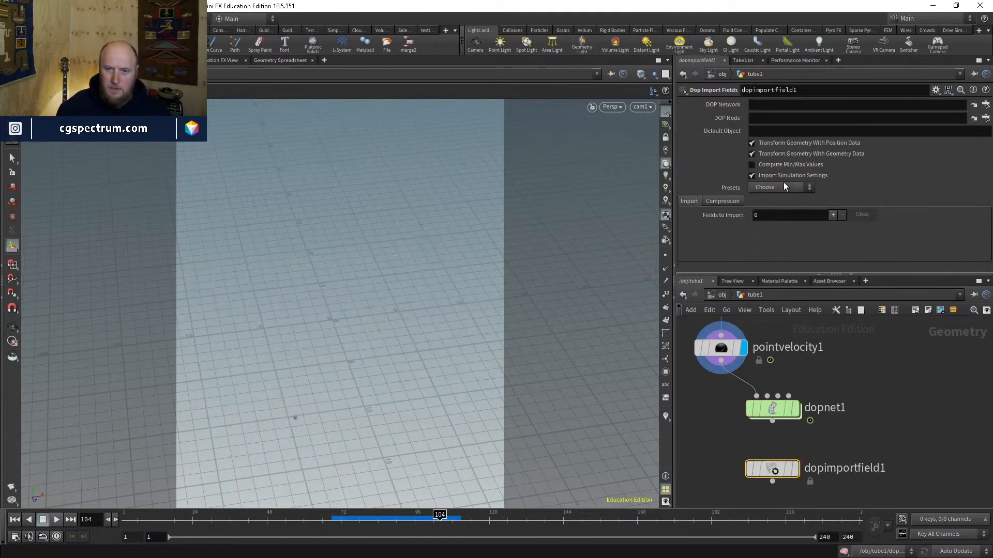
pyautogui.click(779, 189)
pyautogui.click(770, 239)
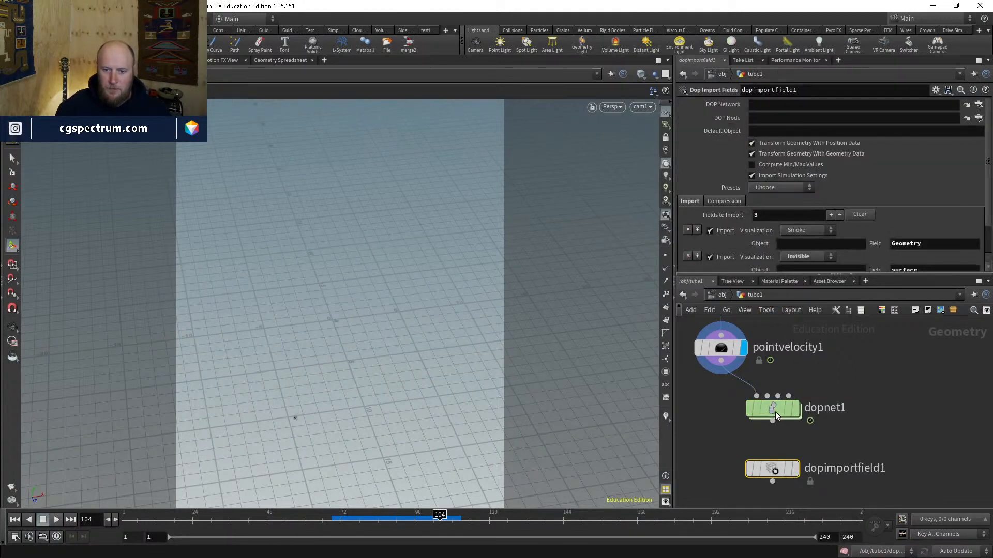
# Step: Set dopimportfield1's DOP Network to ../dopnet1 and its DOP Node to ../dopnet1/flipobject1/
pyautogui.moveTo(775, 101); pyautogui.dragTo(776, 102)
pyautogui.doubleClick(799, 107)
pyautogui.hotkey('ctrl', 'c')
pyautogui.click(796, 121)
pyautogui.hotkey('ctrl', 'v')
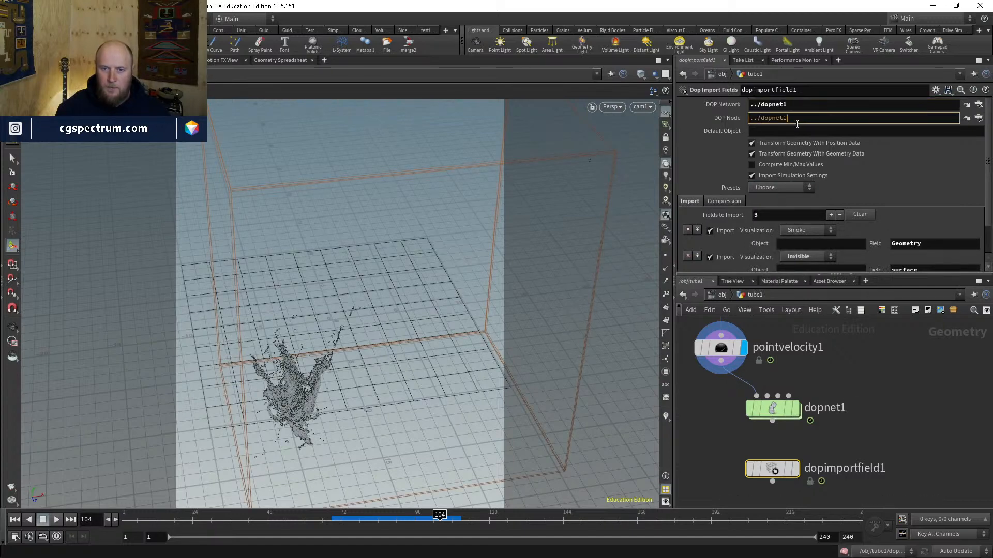
pyautogui.write('/f')
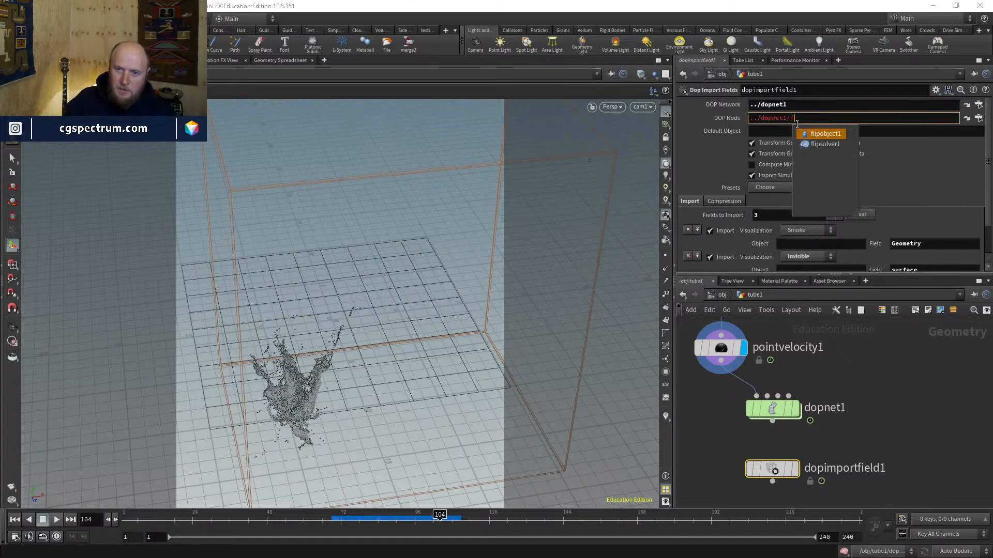
pyautogui.press('Return')
# Step: Display dopimportfield1's output and inspect its geometry information
pyautogui.moveTo(898, 435); pyautogui.dragTo(906, 366, button='middle')
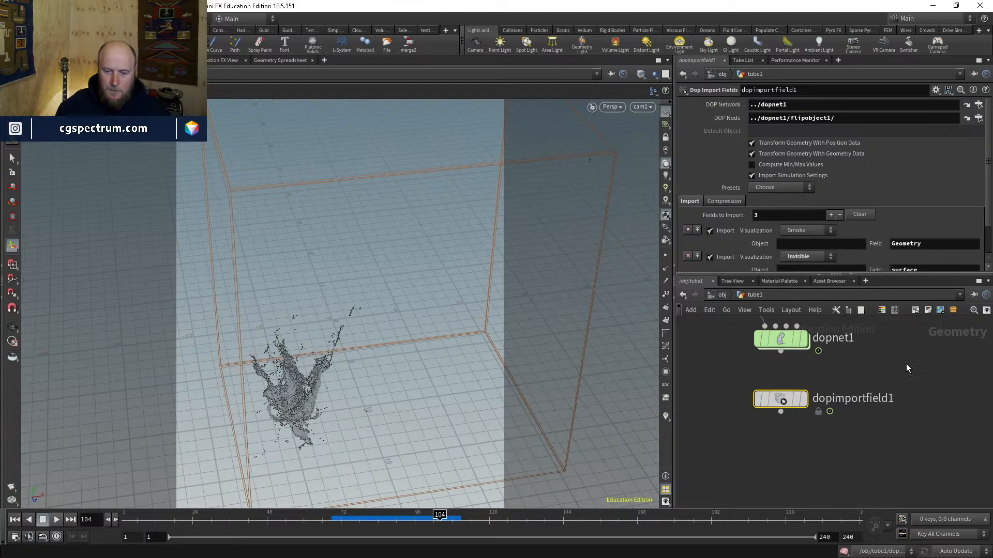
pyautogui.click(803, 399)
pyautogui.moveTo(862, 451); pyautogui.dragTo(873, 469, button='right')
pyautogui.middleClick(792, 373)
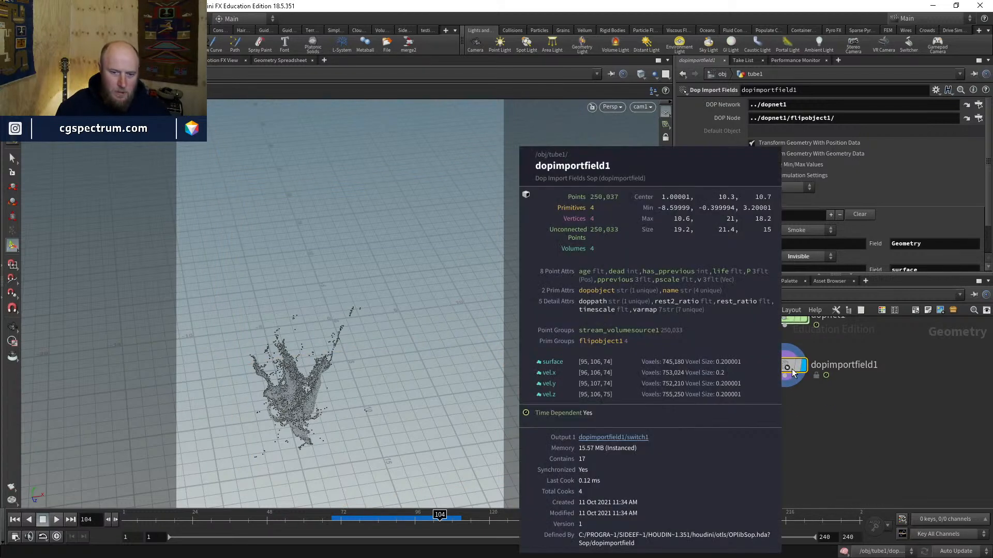
# Step: Add a Color node wired after dopimportfield1, display its result, and return to the object level
pyautogui.press('Tab')
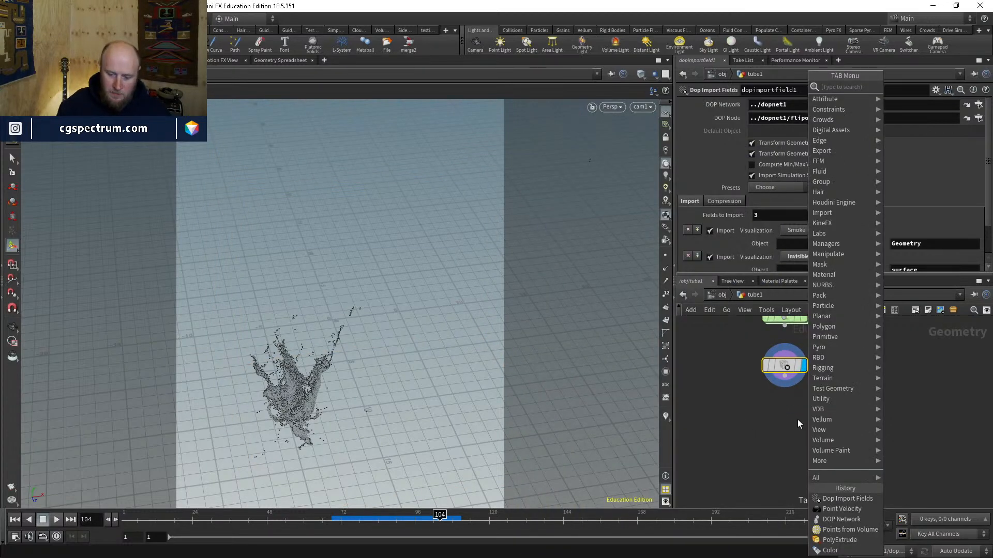
pyautogui.write('color')
pyautogui.press('Return')
pyautogui.click(793, 418)
pyautogui.click(794, 408)
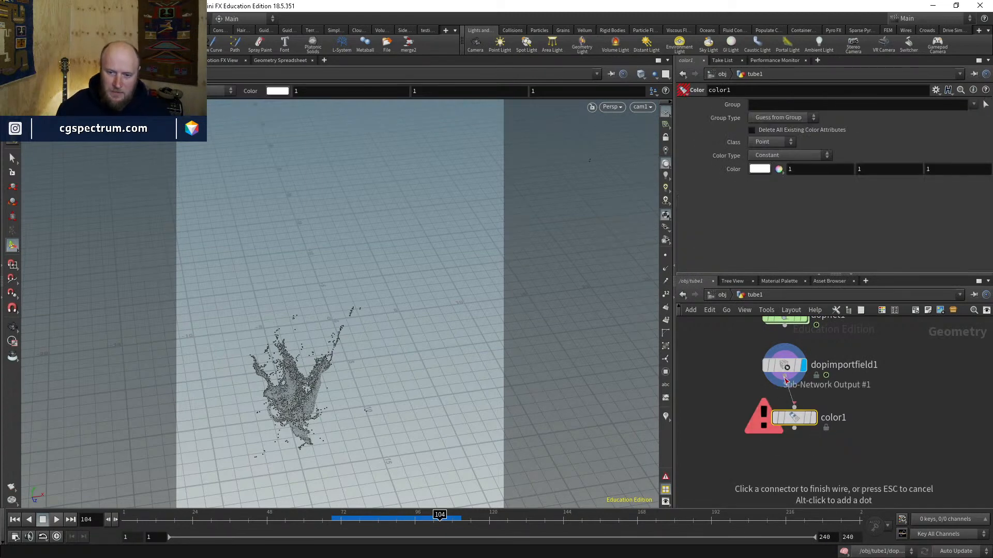
pyautogui.click(784, 376)
pyautogui.click(818, 394)
pyautogui.moveTo(803, 419); pyautogui.dragTo(796, 418)
pyautogui.moveTo(870, 409); pyautogui.dragTo(826, 406, button='middle')
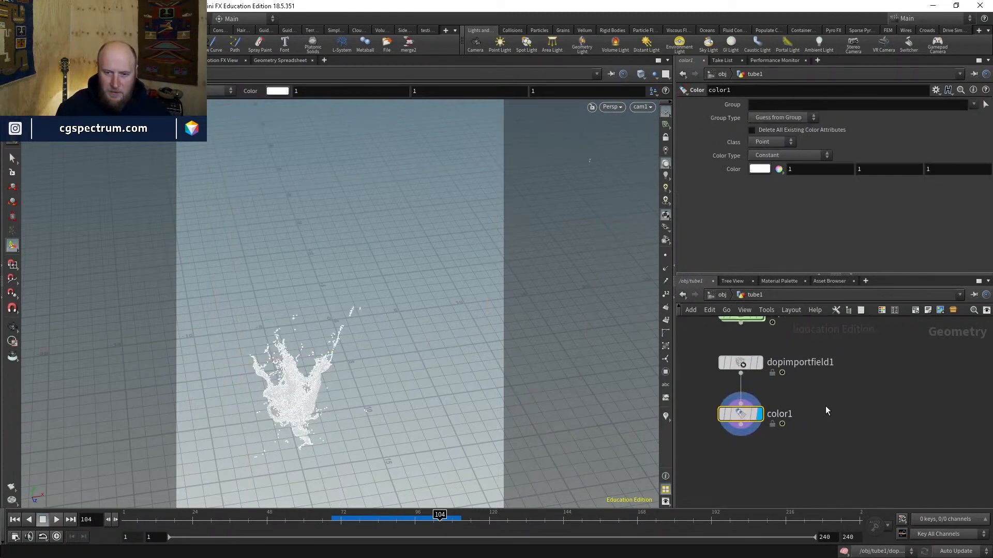
pyautogui.click(722, 294)
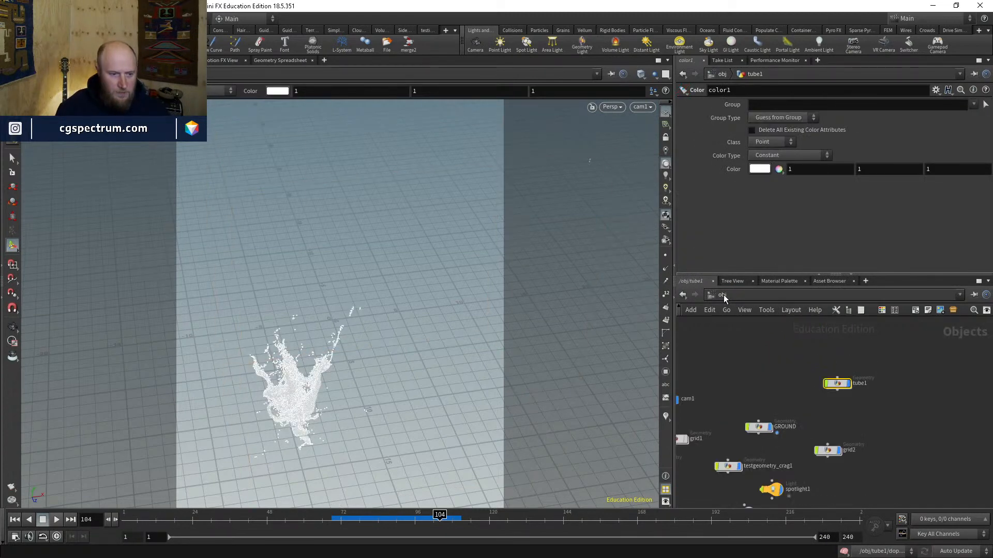
# Step: Examine the water spray together with the creature and fractured street between frames 96 and 108 at the object level
pyautogui.click(769, 383)
pyautogui.moveTo(364, 522); pyautogui.dragTo(452, 515)
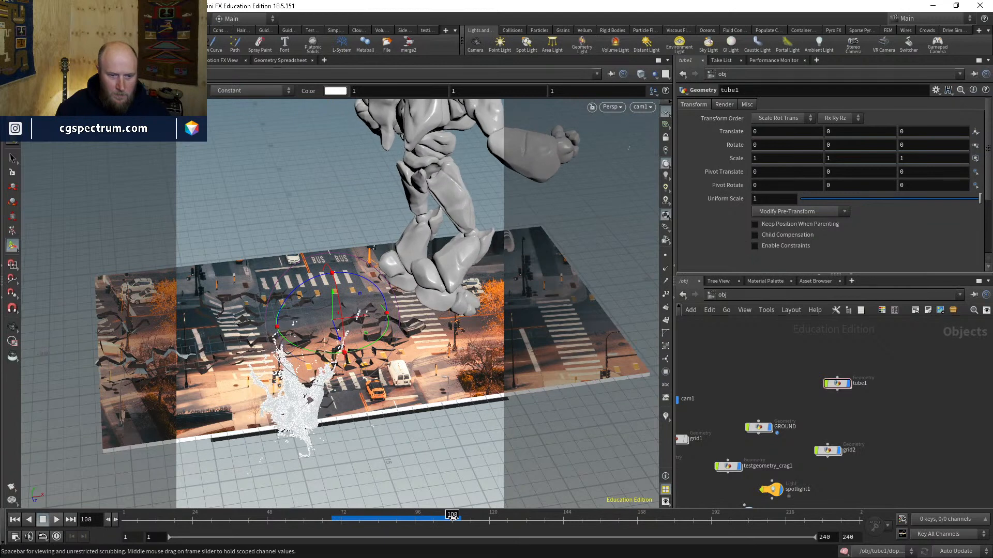
pyautogui.press('Escape')
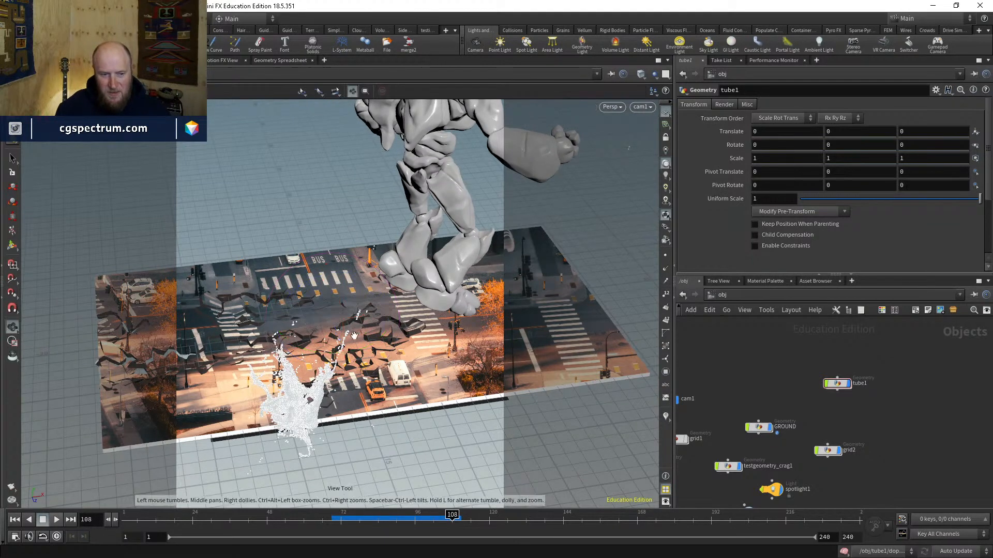
pyautogui.press('w')
pyautogui.press('w')
pyautogui.press('w')
pyautogui.press('w')
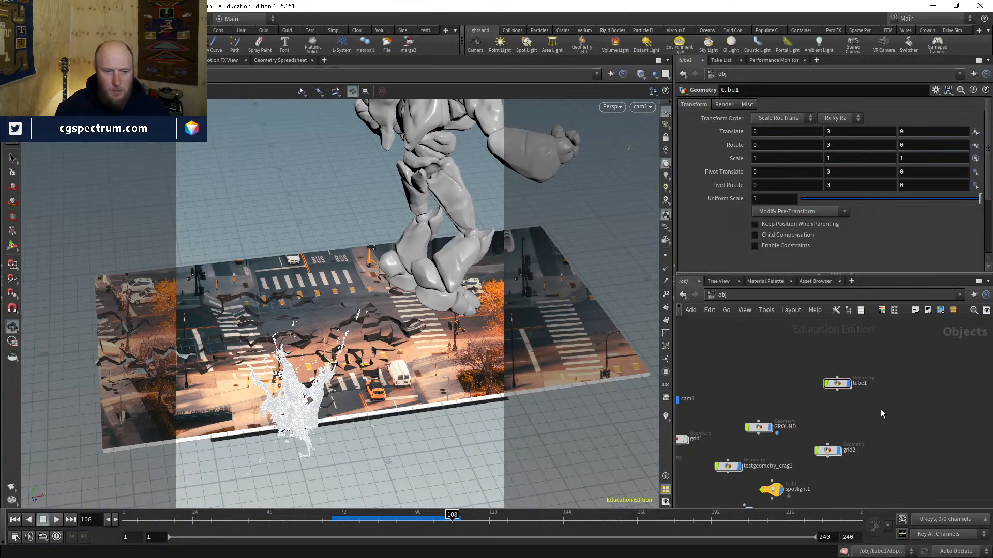
pyautogui.moveTo(355, 520); pyautogui.dragTo(414, 519)
# Step: Add a Point Jitter node wired after color1 inside tube1 and display its result
pyautogui.moveTo(844, 448); pyautogui.dragTo(809, 468, button='middle')
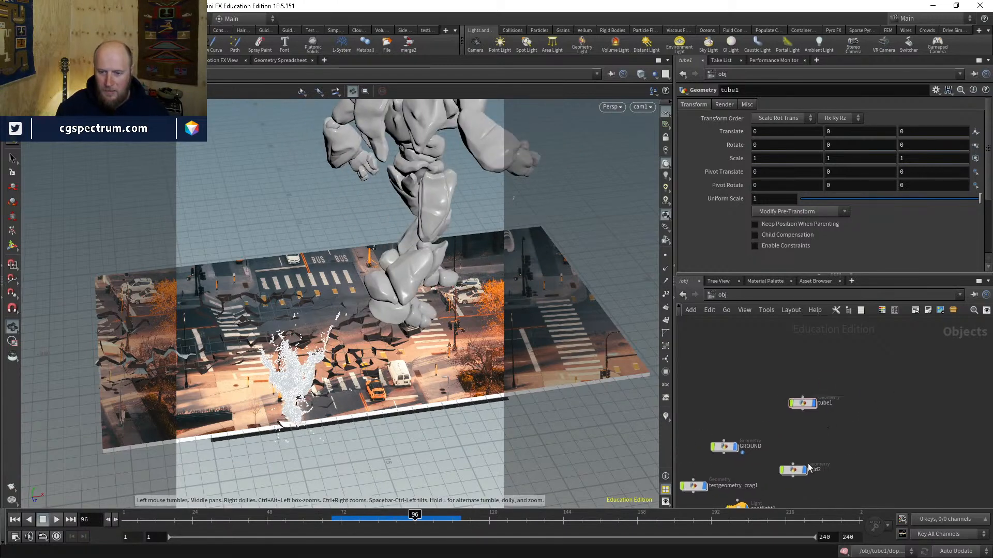
pyautogui.doubleClick(807, 405)
pyautogui.press('Tab')
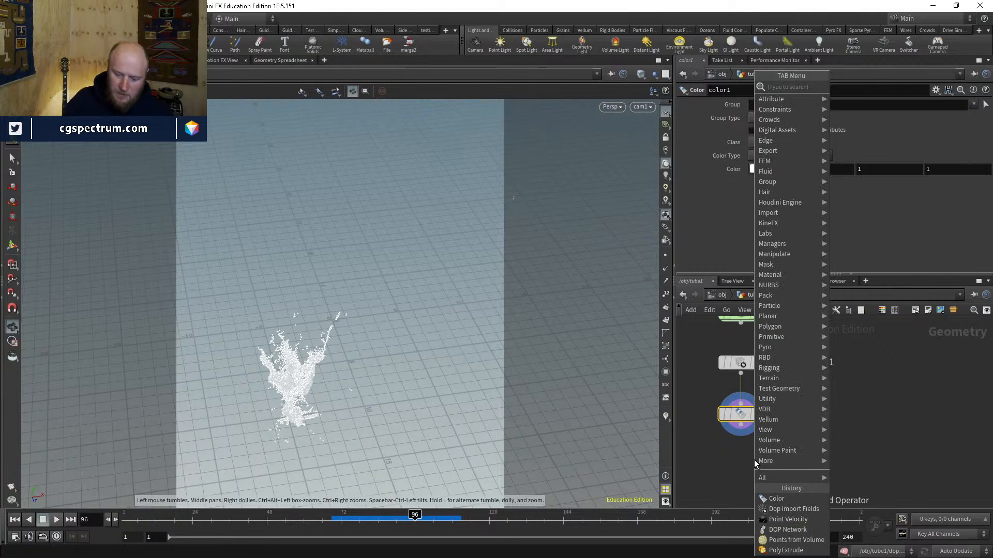
pyautogui.press('Escape')
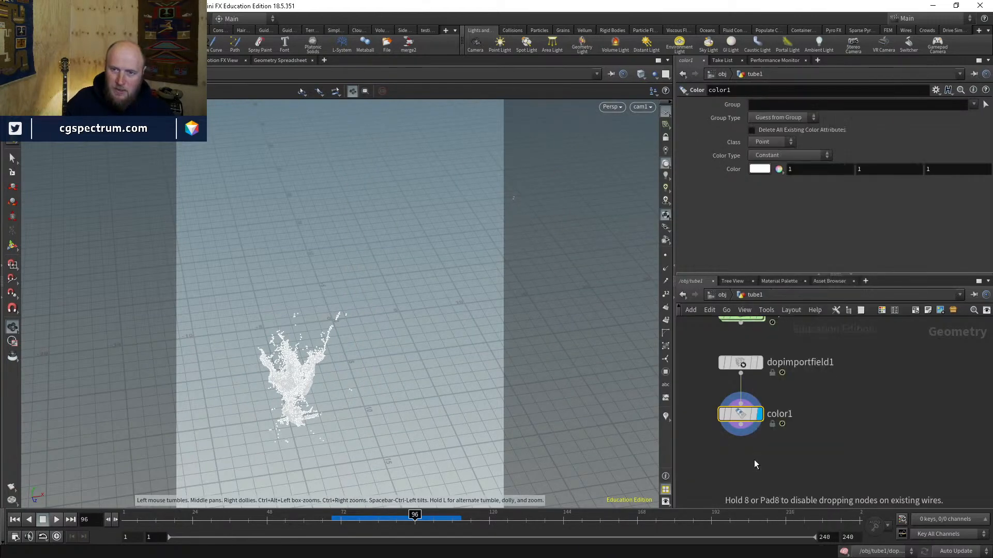
pyautogui.click(754, 460)
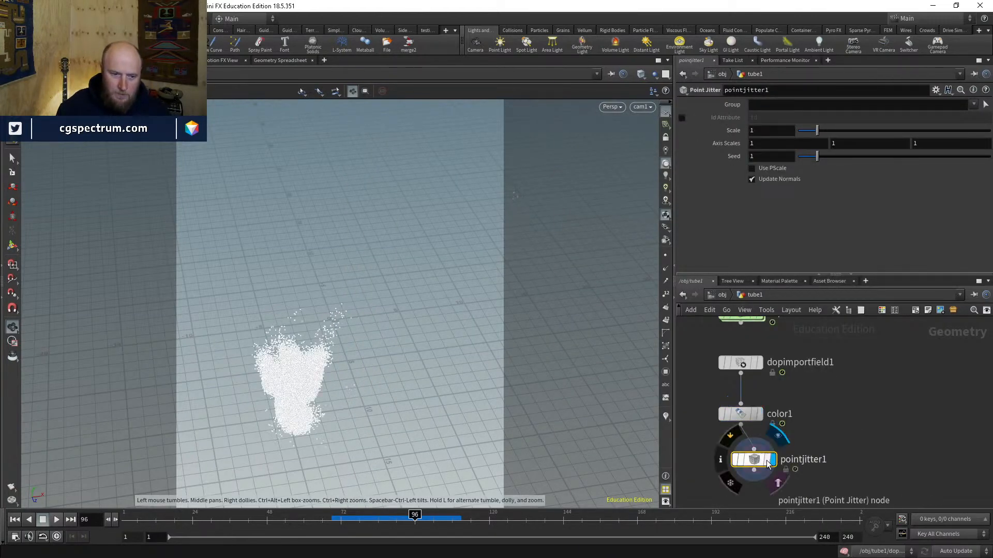
pyautogui.moveTo(768, 464); pyautogui.dragTo(754, 461)
# Step: Set pointjitter1's Scale to 0.13, checking the spray's particle spread at several frames
pyautogui.moveTo(817, 131); pyautogui.dragTo(805, 132)
pyautogui.moveTo(357, 517); pyautogui.dragTo(427, 517)
pyautogui.moveTo(804, 131); pyautogui.dragTo(813, 131)
pyautogui.moveTo(392, 517)
pyautogui.mouseDown()
pyautogui.moveTo(462, 515)
pyautogui.moveTo(392, 517)
pyautogui.mouseUp()
pyautogui.moveTo(813, 131); pyautogui.dragTo(800, 134)
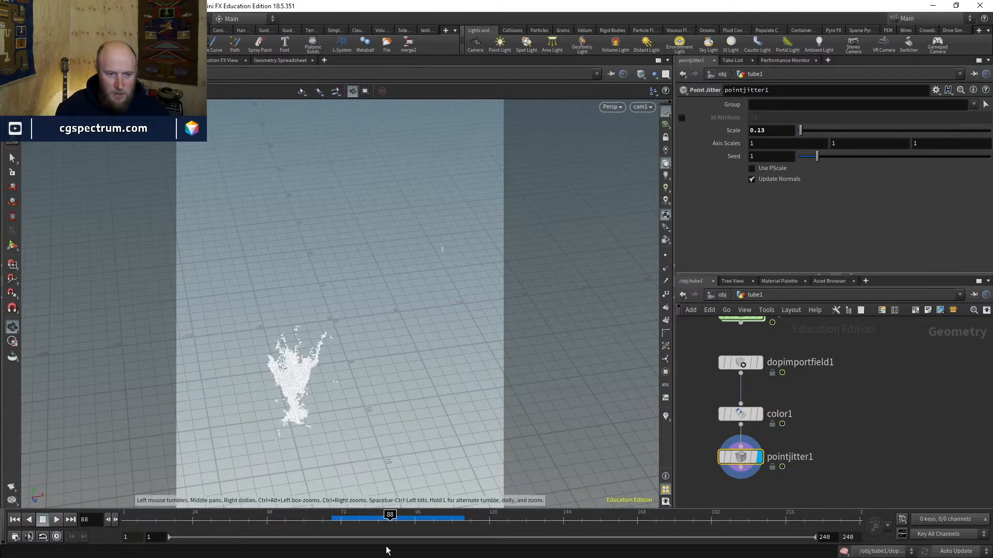
pyautogui.moveTo(391, 517); pyautogui.dragTo(418, 517)
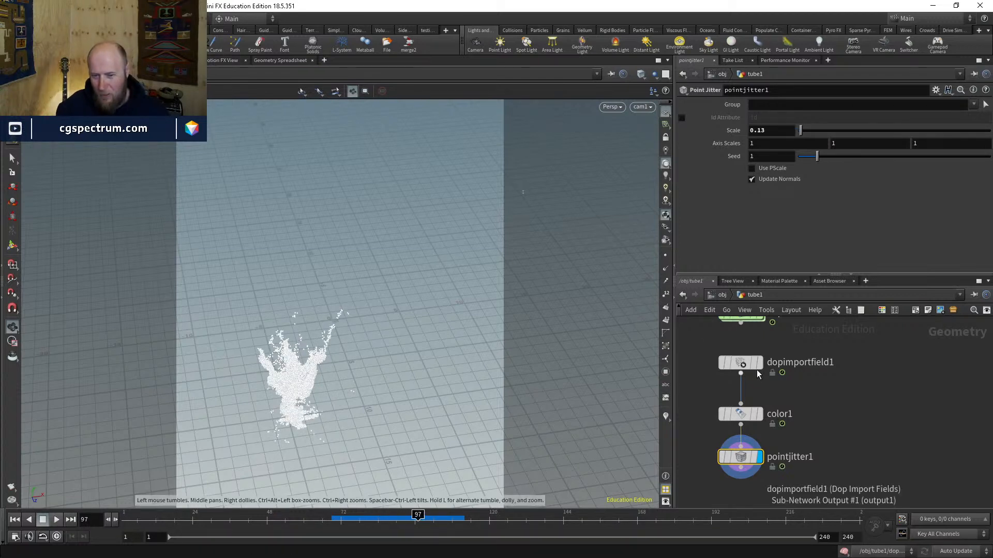
# Step: Return to the object level, show the camera's background image and rewind the timeline to frame 1
pyautogui.press('u')
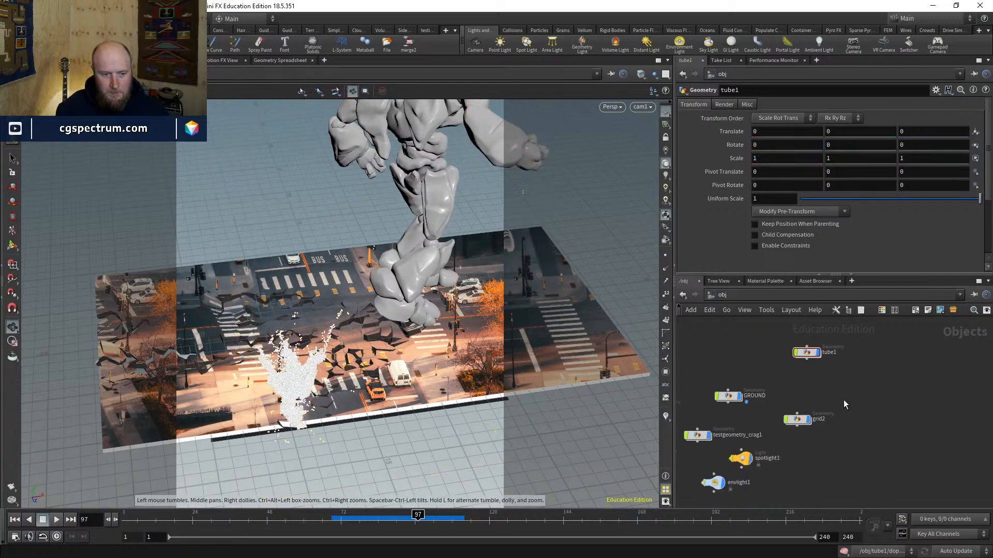
pyautogui.moveTo(796, 360); pyautogui.dragTo(814, 382, button='middle')
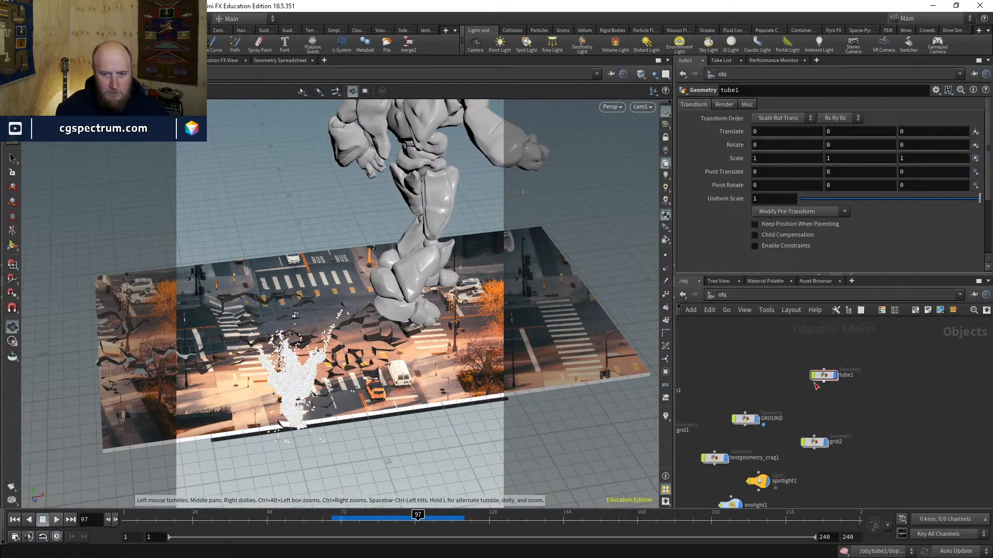
pyautogui.click(666, 399)
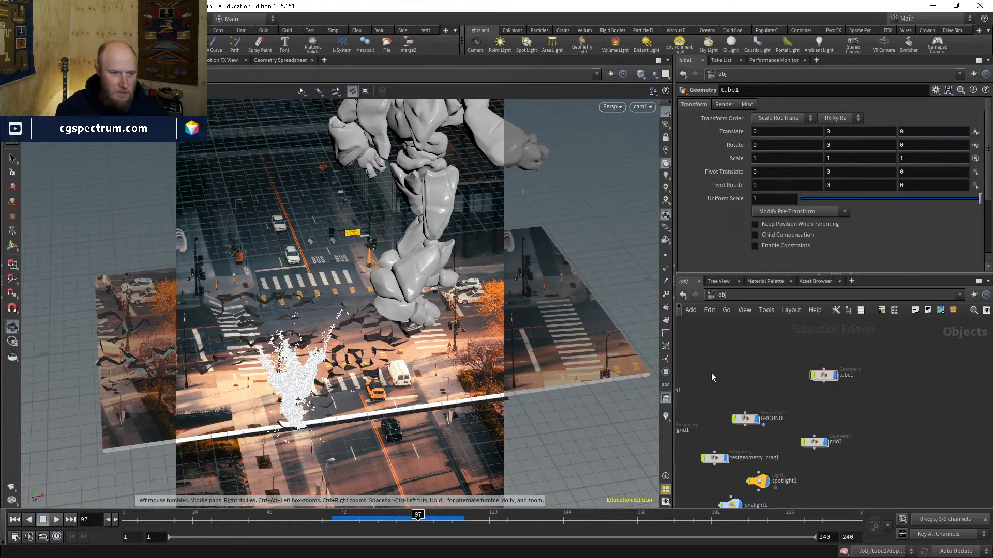
pyautogui.click(364, 518)
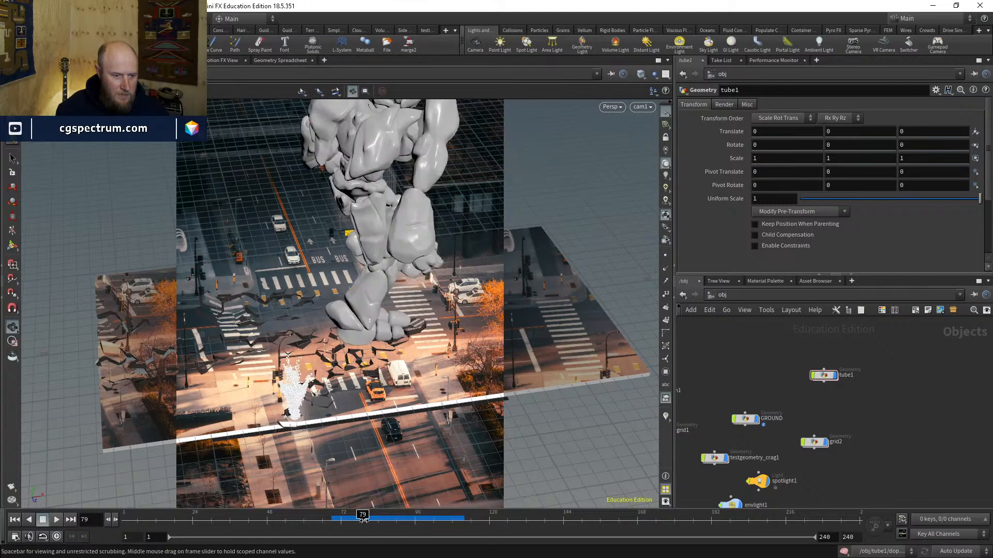
pyautogui.moveTo(363, 518); pyautogui.dragTo(122, 520)
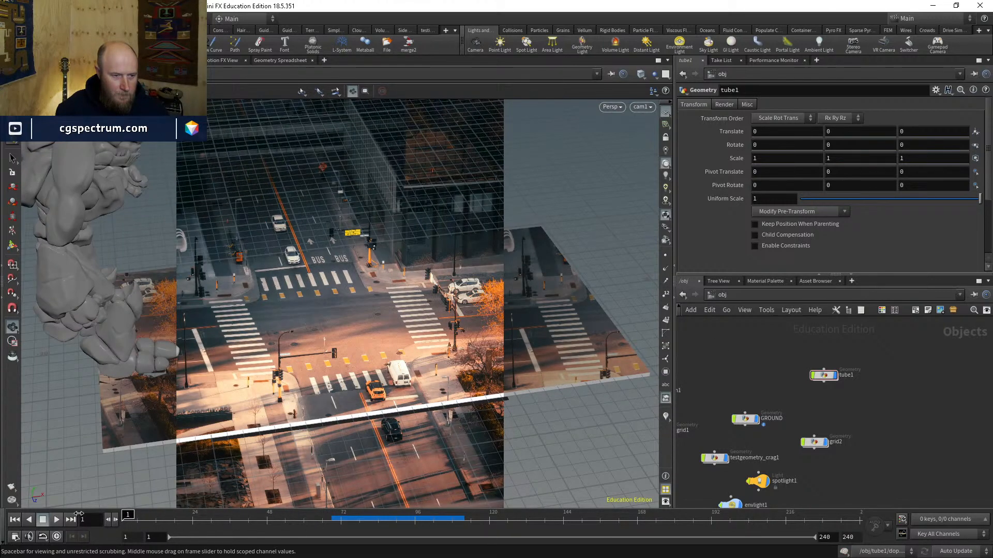
pyautogui.click(15, 489)
pyautogui.moveTo(116, 320); pyautogui.dragTo(208, 245)
pyautogui.click(252, 469)
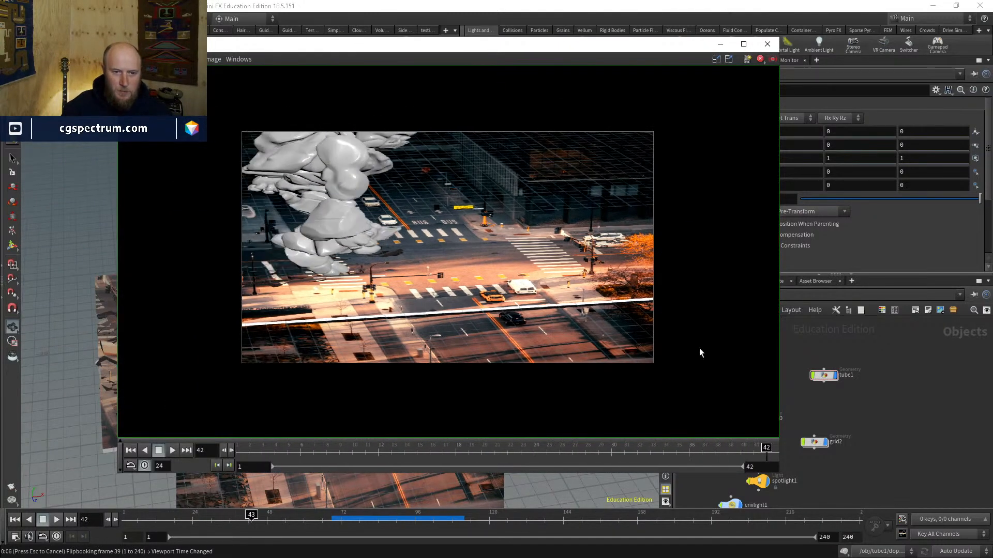
pyautogui.press('Escape')
pyautogui.click(872, 387)
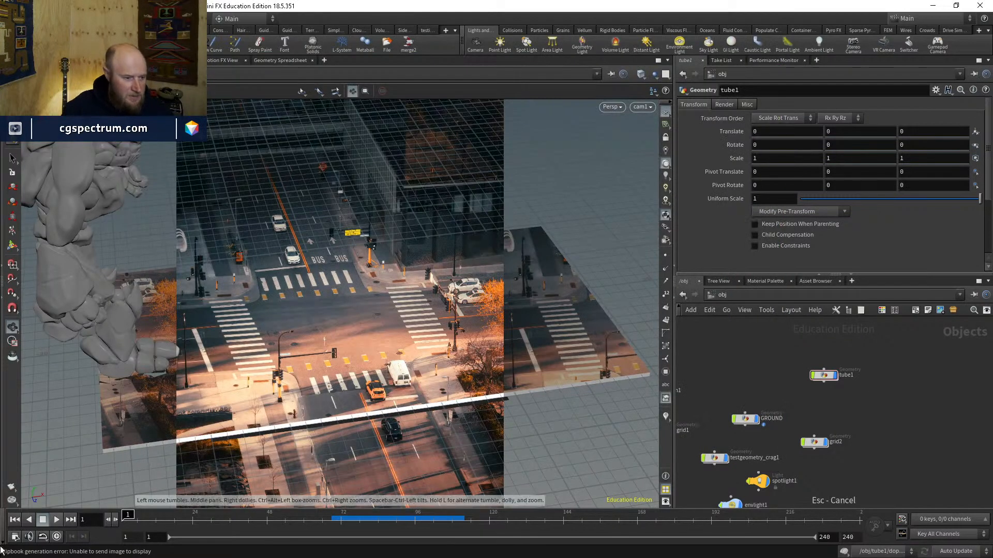
# Step: Turn off the custom Resolution in the flipbook's size settings and render the flipbook of the current viewport
pyautogui.rightClick(13, 490)
pyautogui.click(37, 489)
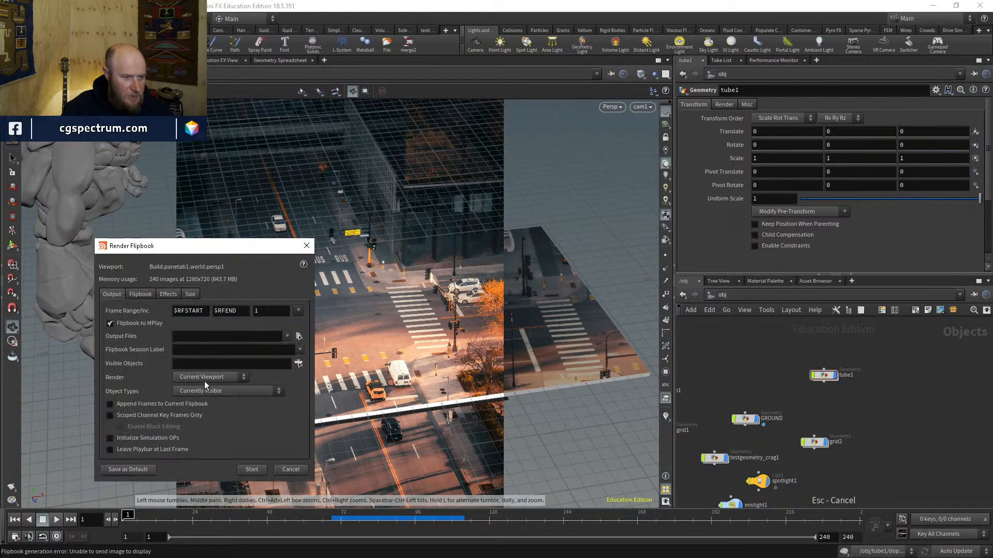
pyautogui.click(190, 294)
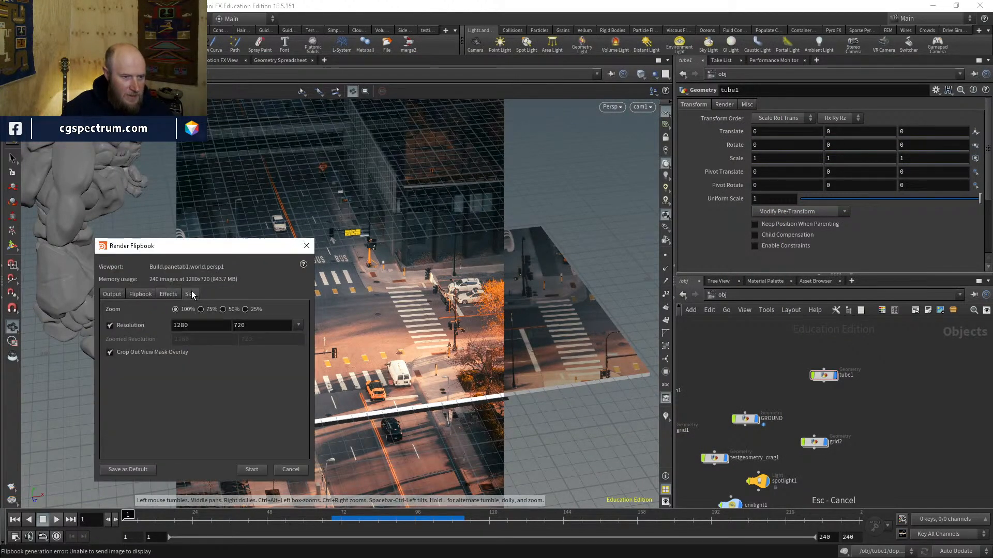
pyautogui.click(110, 326)
pyautogui.click(109, 327)
pyautogui.click(111, 327)
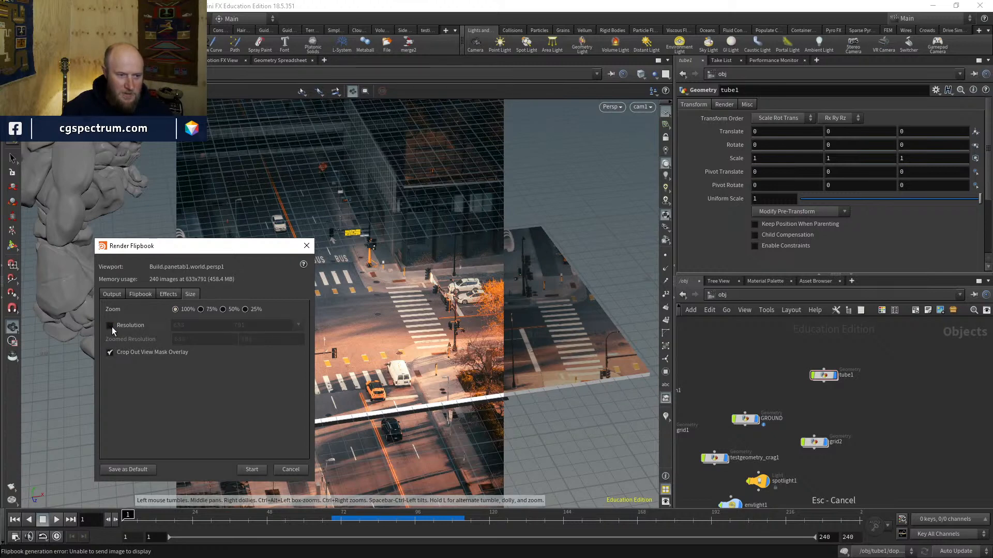
pyautogui.click(118, 295)
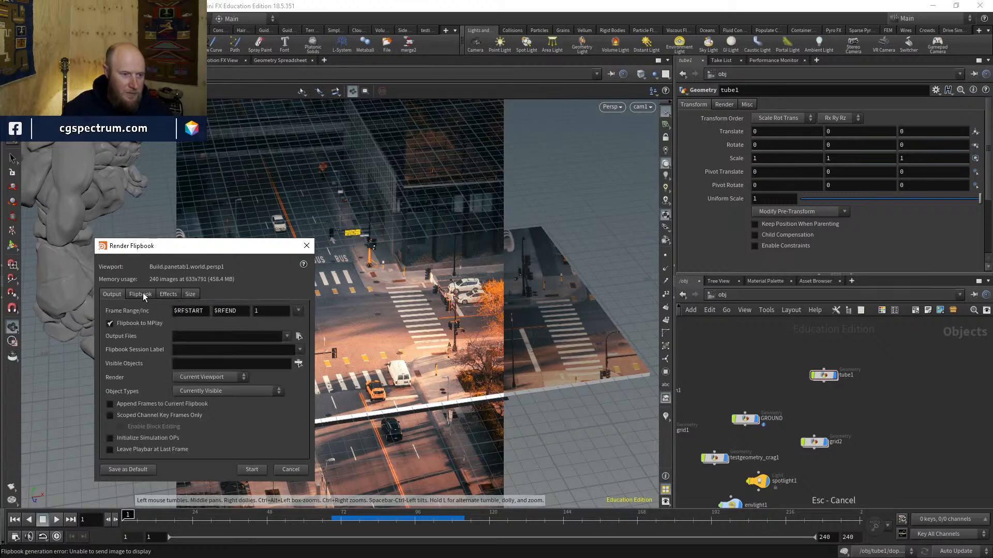
pyautogui.click(250, 471)
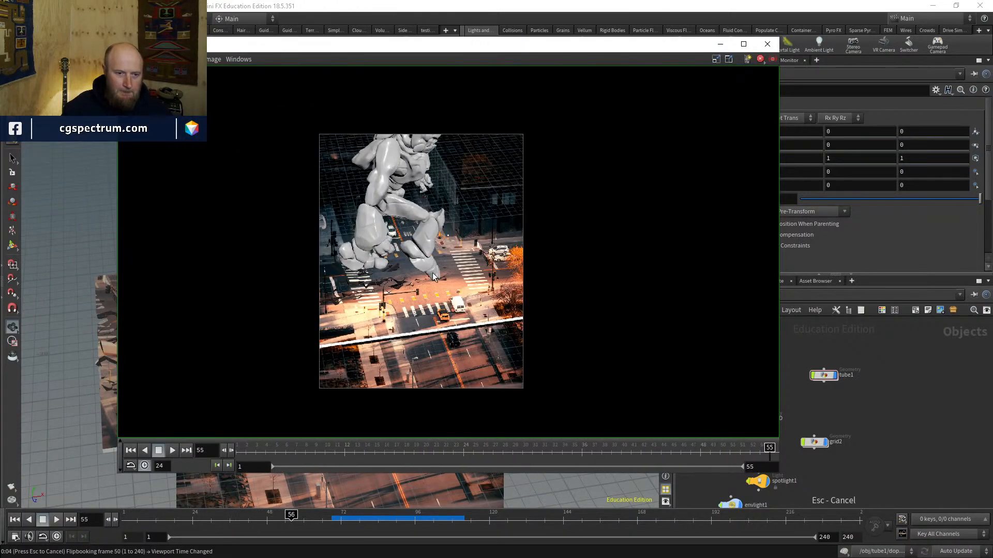
# Step: Review the rendered flipbook frames up close and stop the flipbook render
pyautogui.scroll(1, 426, 290)
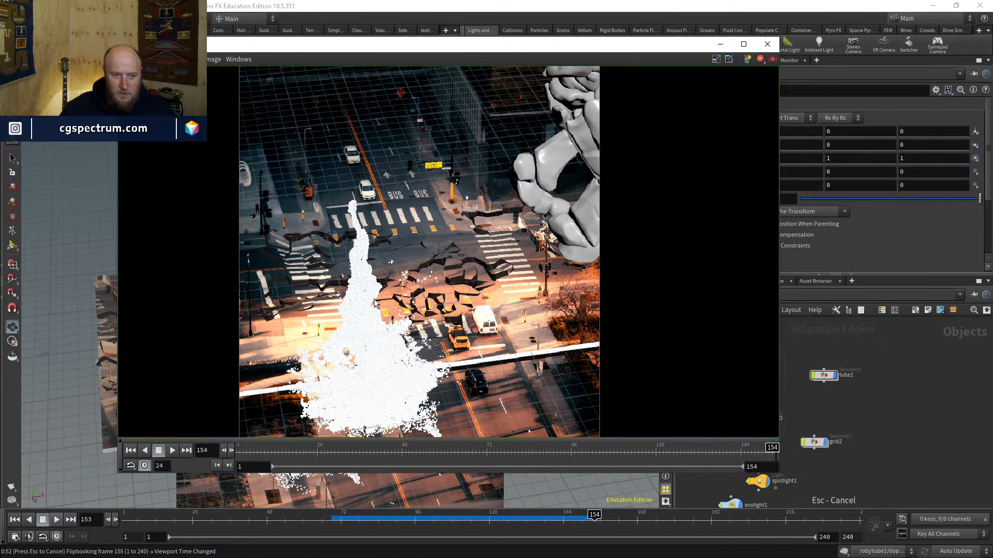
pyautogui.click(172, 450)
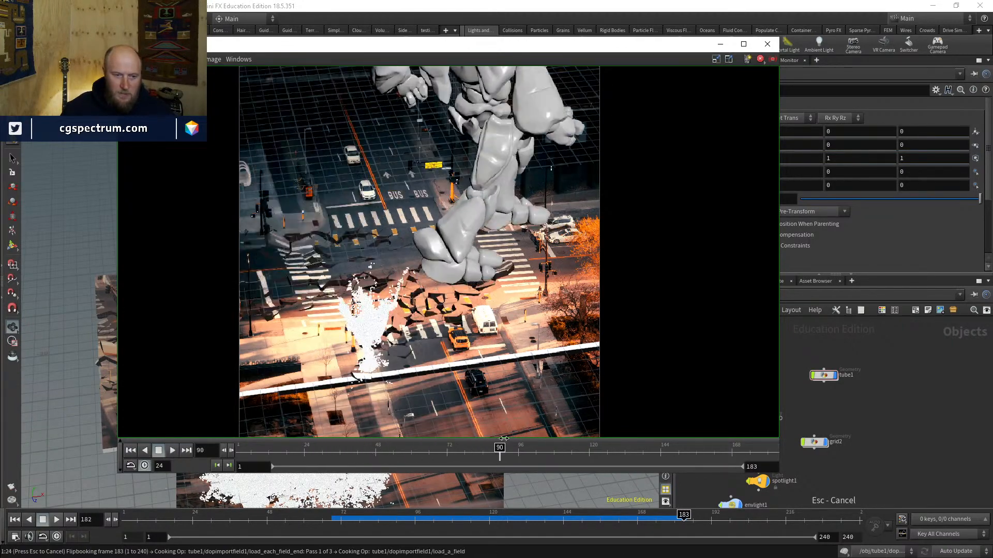
pyautogui.click(870, 418)
pyautogui.press('Escape')
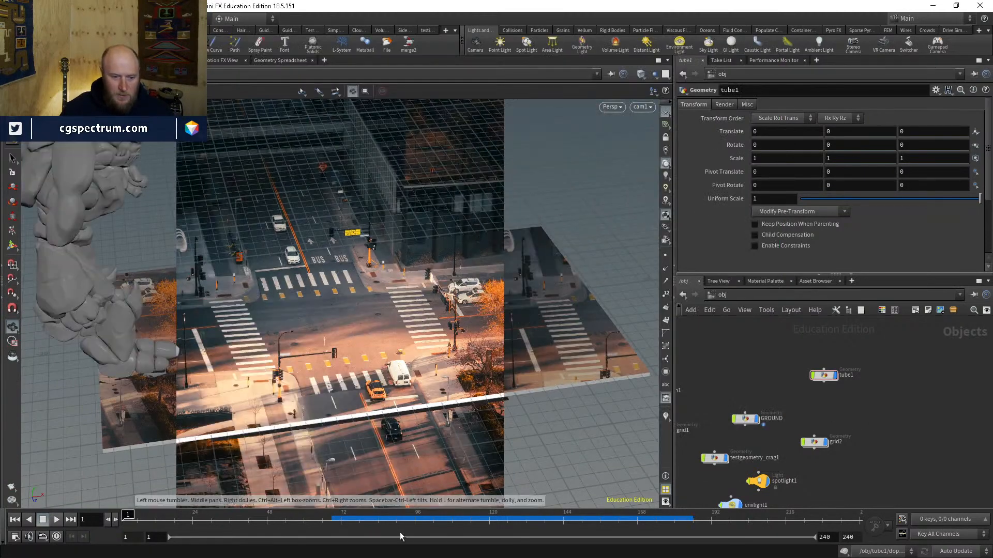
# Step: Go back inside tube1, hide the background image and inspect pointjitter1's geometry information
pyautogui.click(508, 519)
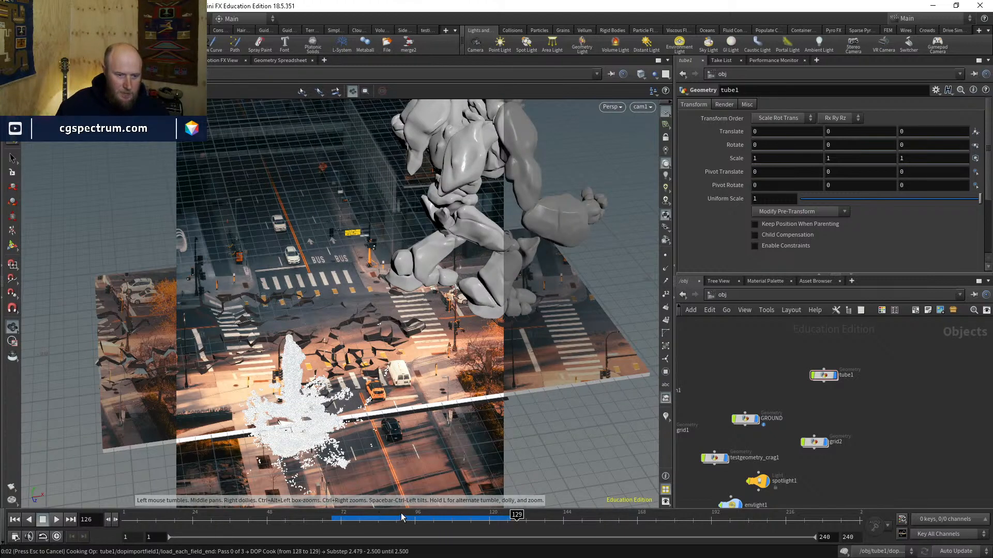
pyautogui.click(823, 376)
pyautogui.doubleClick(823, 375)
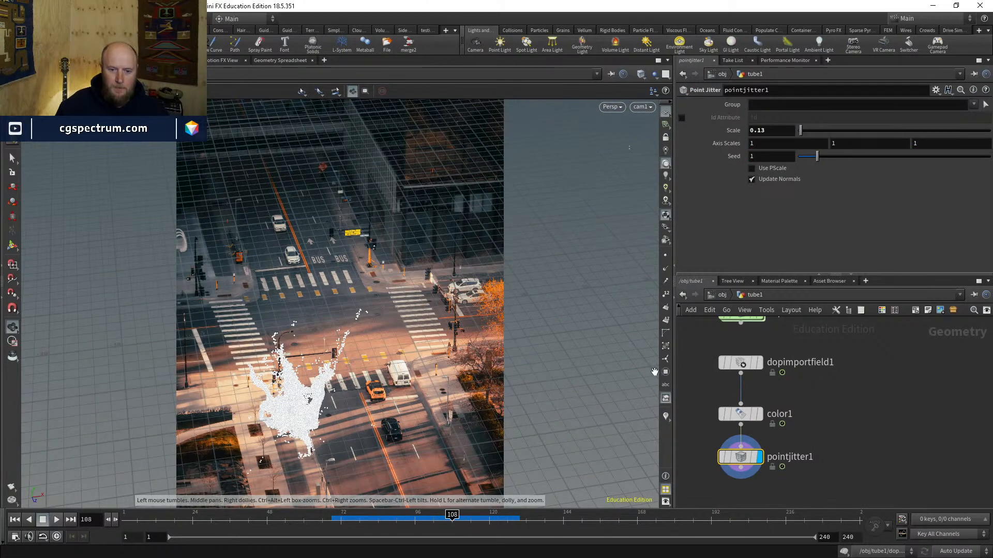
pyautogui.click(665, 400)
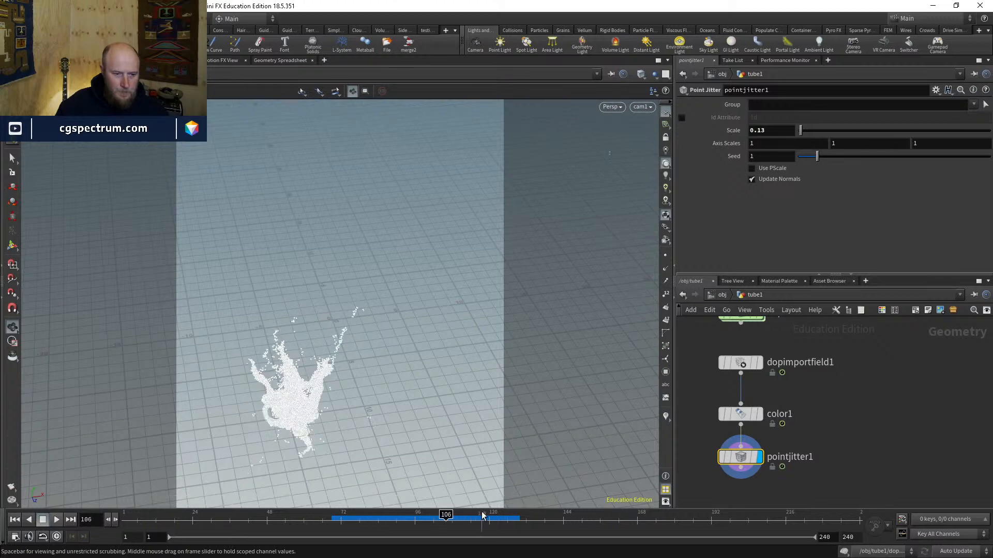
pyautogui.moveTo(881, 445); pyautogui.dragTo(878, 381, button='middle')
pyautogui.middleClick(744, 390)
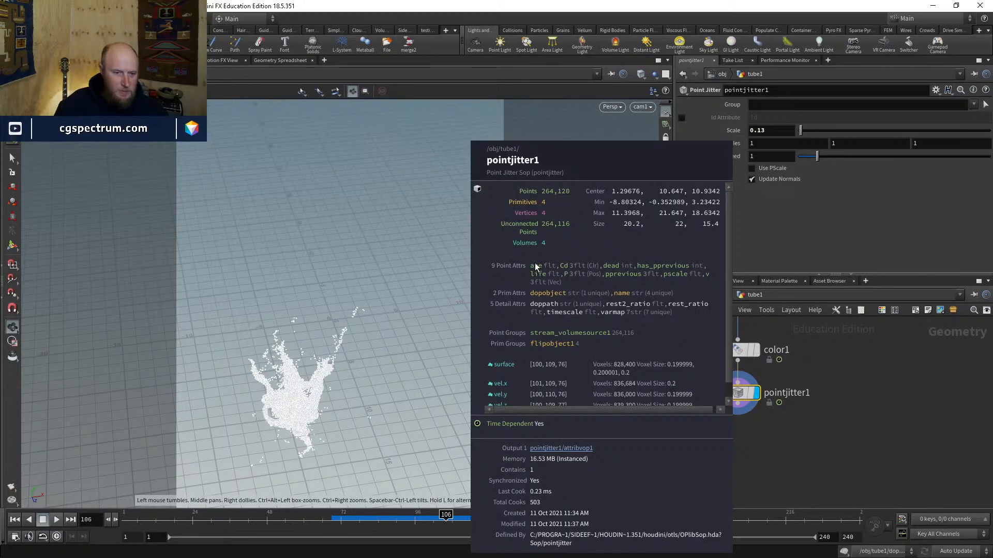
# Step: Add a Point VOP node in tube1 beside pointjitter1, spacing pointjitter1 further below color1
pyautogui.moveTo(758, 450); pyautogui.dragTo(756, 490, button='middle')
pyautogui.press('Tab')
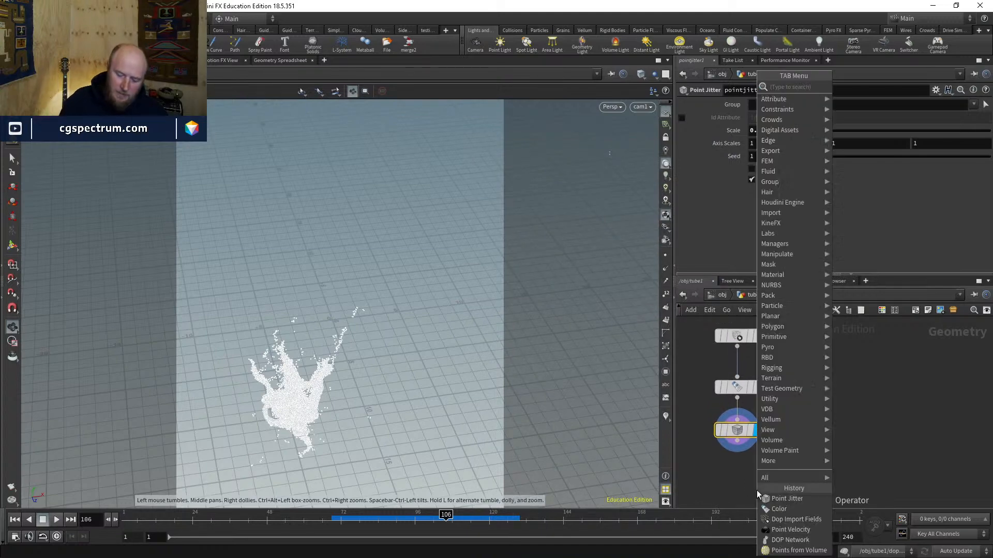
pyautogui.write('point vel')
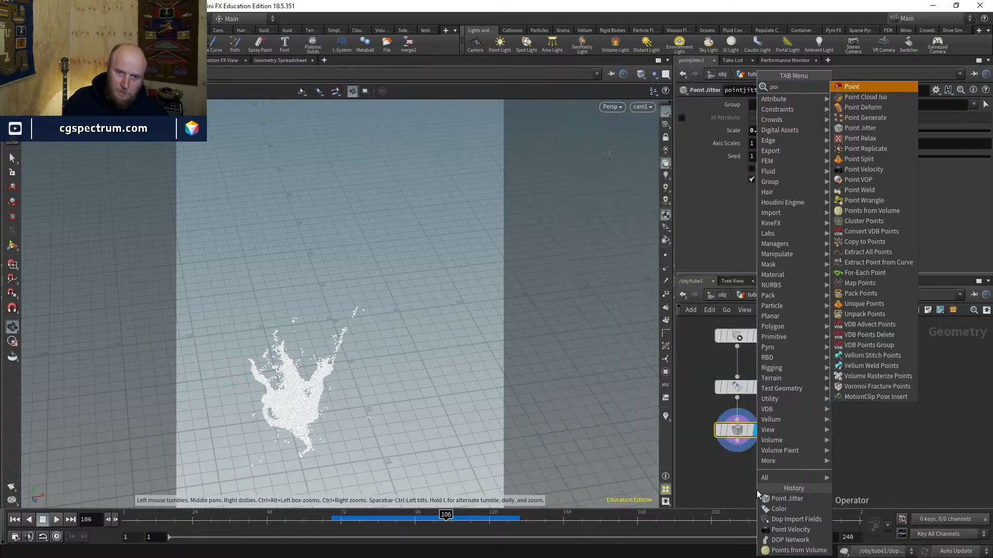
pyautogui.press('Return')
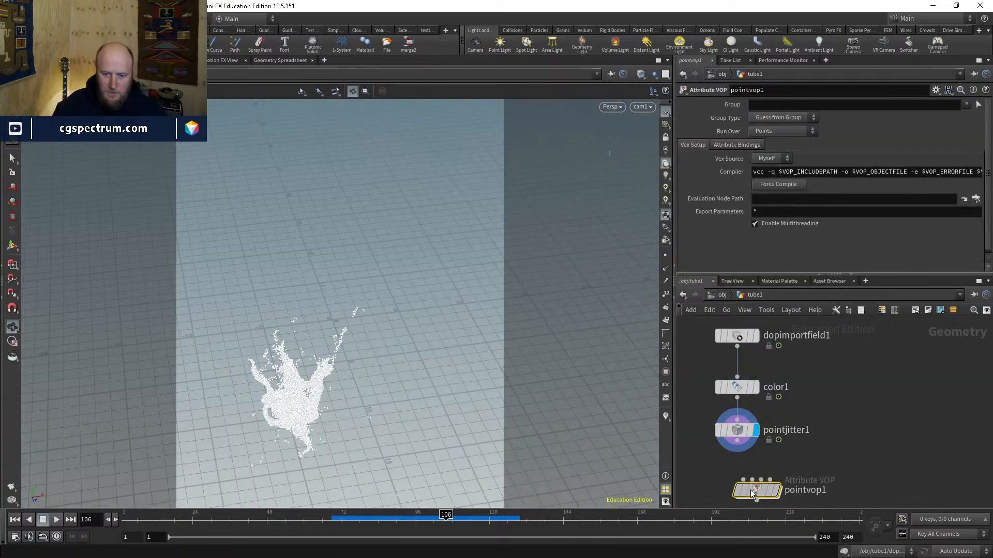
pyautogui.click(804, 443)
pyautogui.moveTo(738, 433); pyautogui.dragTo(737, 459)
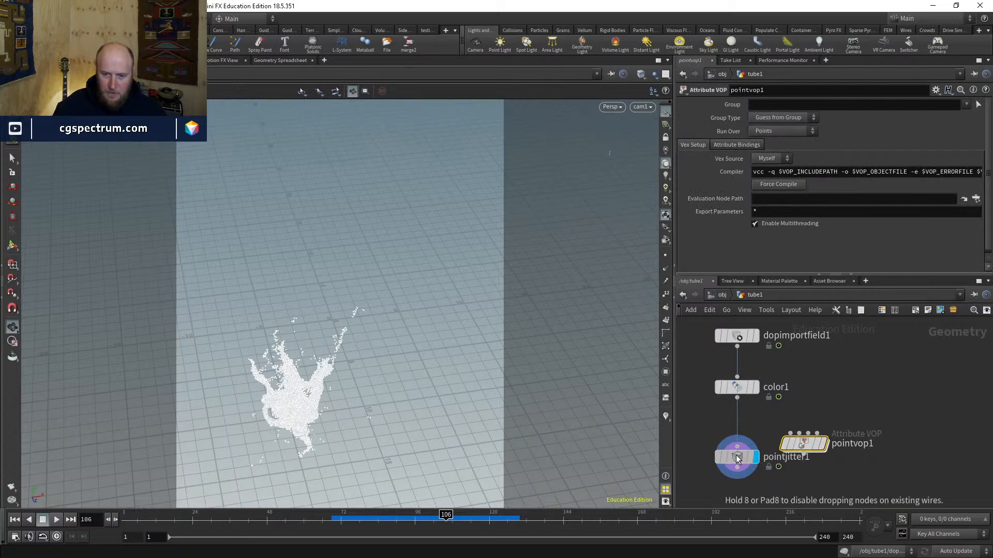
# Step: Add a Divide node inside pointvop1 and wire the global age and life outputs into it
pyautogui.doubleClick(804, 443)
pyautogui.scroll(3, 745, 408)
pyautogui.press('Tab')
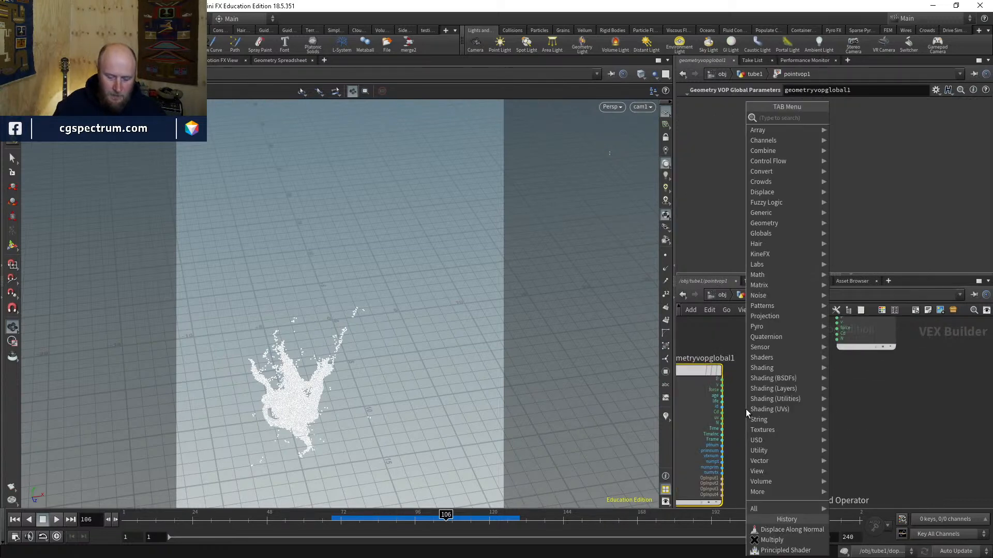
pyautogui.write('divide')
pyautogui.press('Return')
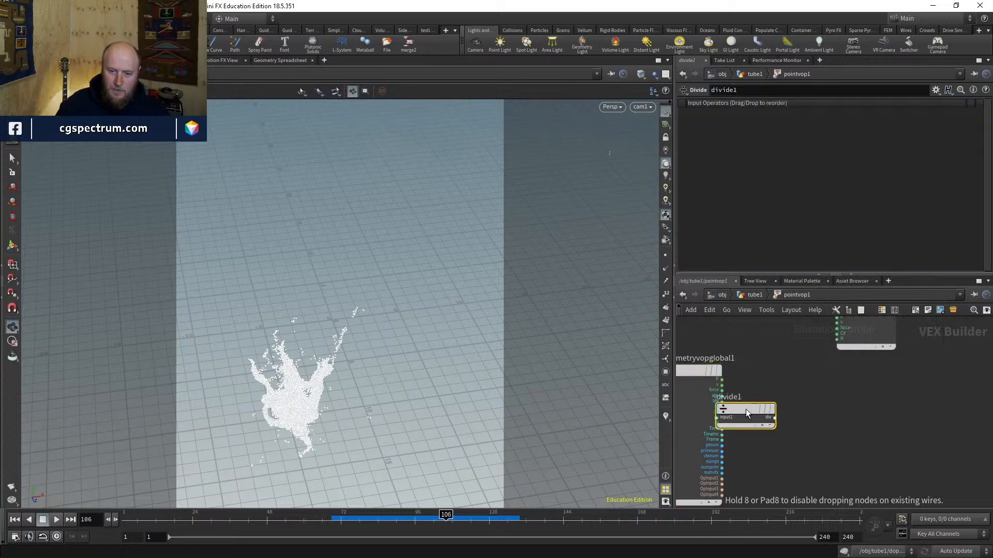
pyautogui.click(774, 411)
pyautogui.scroll(3, 736, 405)
pyautogui.moveTo(716, 392); pyautogui.dragTo(756, 434)
# Step: Add an RGB ramp parameter in pointvop1, wire divide1 through it into the Cd output, and return to tube1
pyautogui.moveTo(915, 445); pyautogui.dragTo(802, 463, button='middle')
pyautogui.press('Tab')
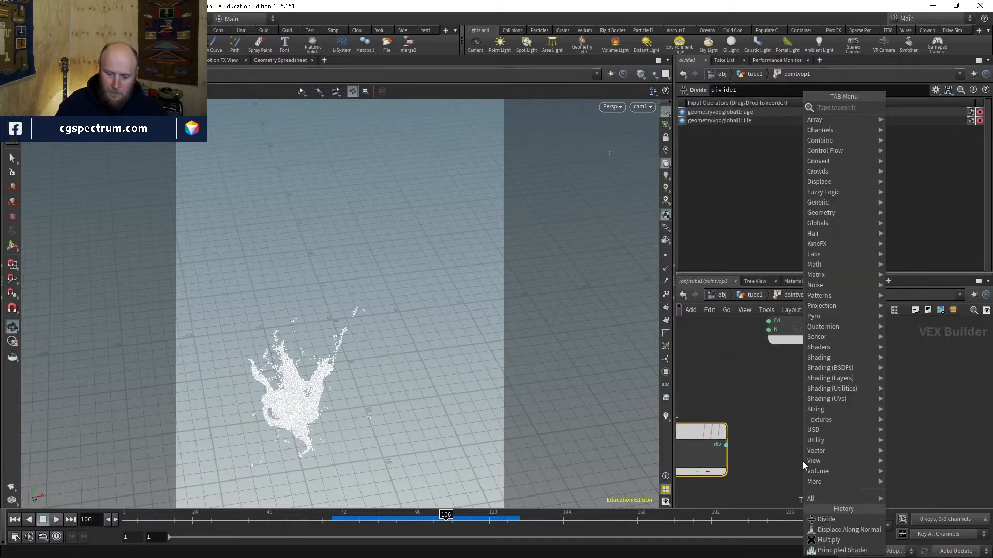
pyautogui.write('ramp')
pyautogui.press('Down')
pyautogui.press('Down')
pyautogui.press('Return')
pyautogui.click(803, 462)
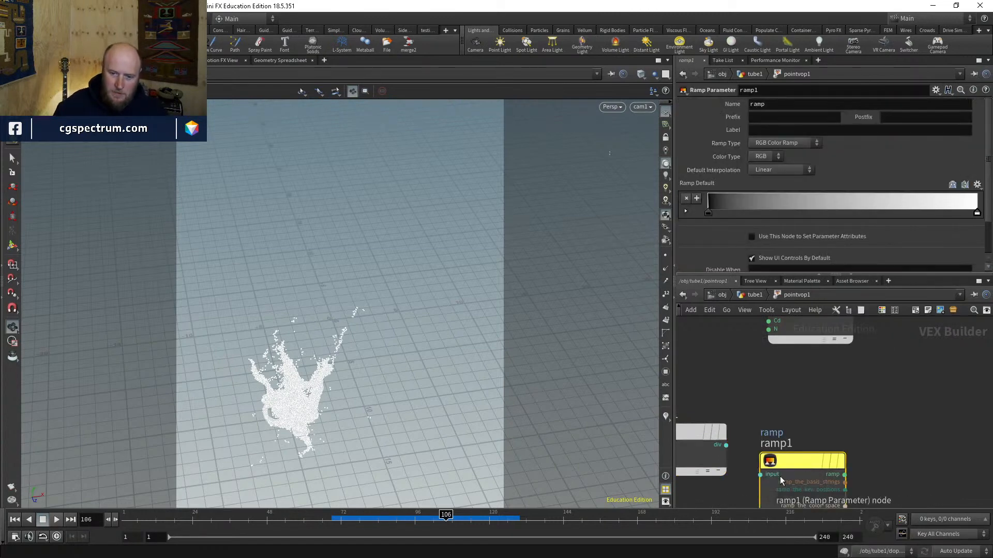
pyautogui.click(845, 474)
pyautogui.moveTo(792, 385)
pyautogui.mouseDown(button='middle')
pyautogui.moveTo(796, 427)
pyautogui.moveTo(796, 374)
pyautogui.mouseUp(button='middle')
pyautogui.click(773, 368)
pyautogui.click(751, 294)
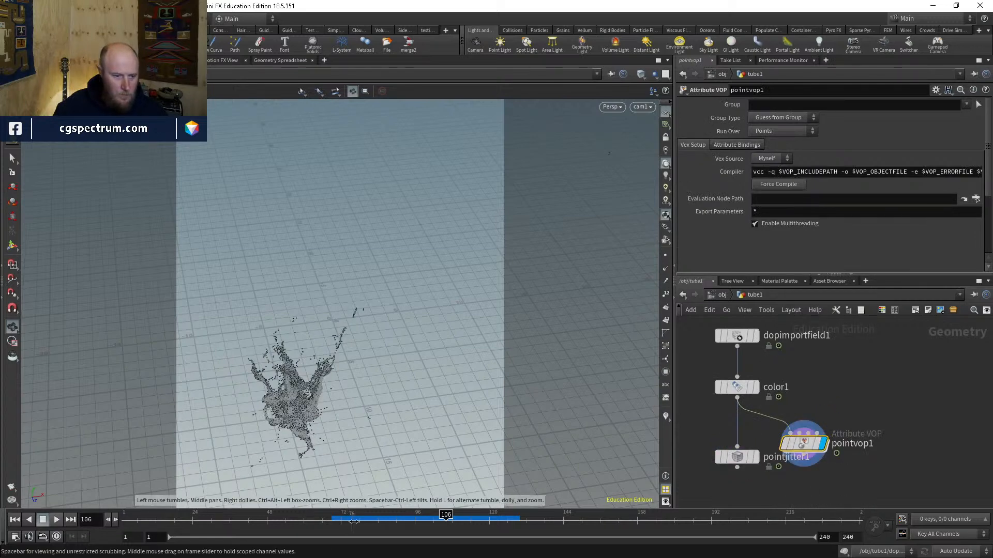
# Step: Display color1 at frame 100 and limit its geometry spreadsheet to the age and life attributes
pyautogui.moveTo(445, 518); pyautogui.dragTo(427, 518)
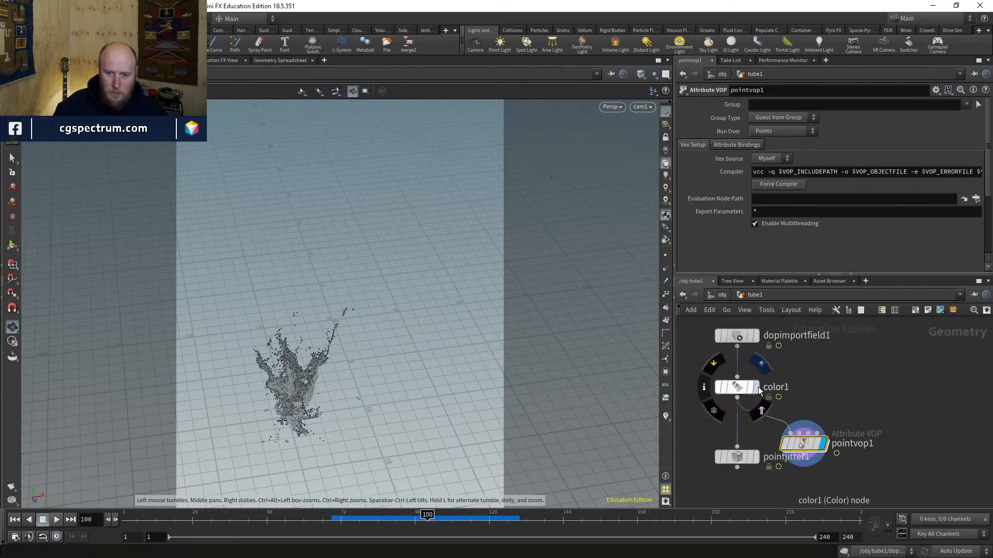
pyautogui.click(749, 387)
pyautogui.middleClick(744, 388)
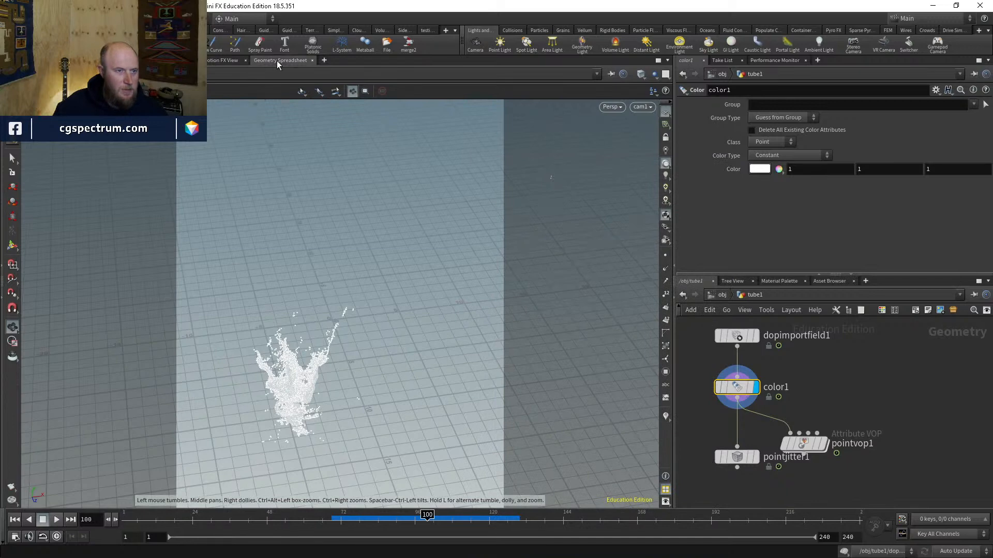
pyautogui.click(279, 60)
pyautogui.click(343, 90)
pyautogui.click(326, 137)
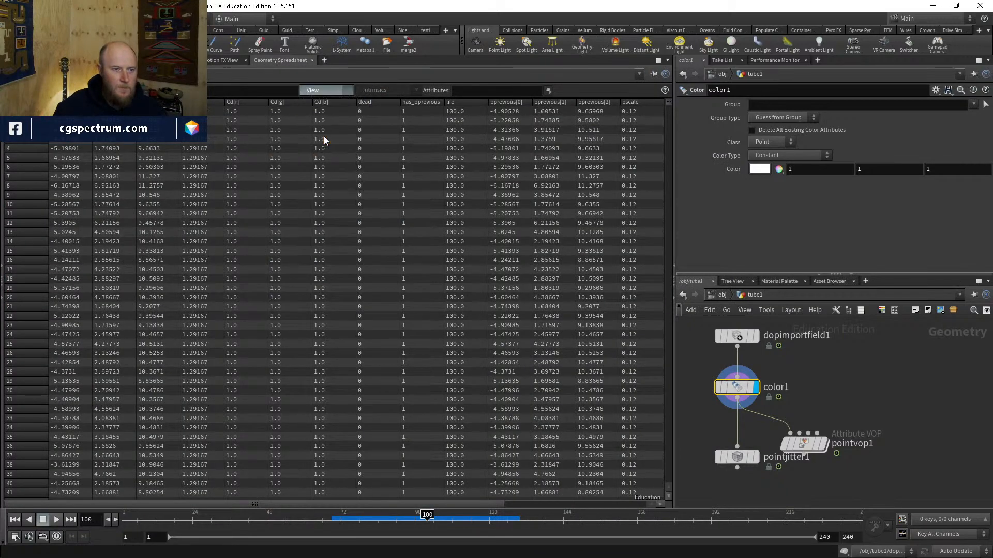
pyautogui.click(312, 90)
pyautogui.click(315, 187)
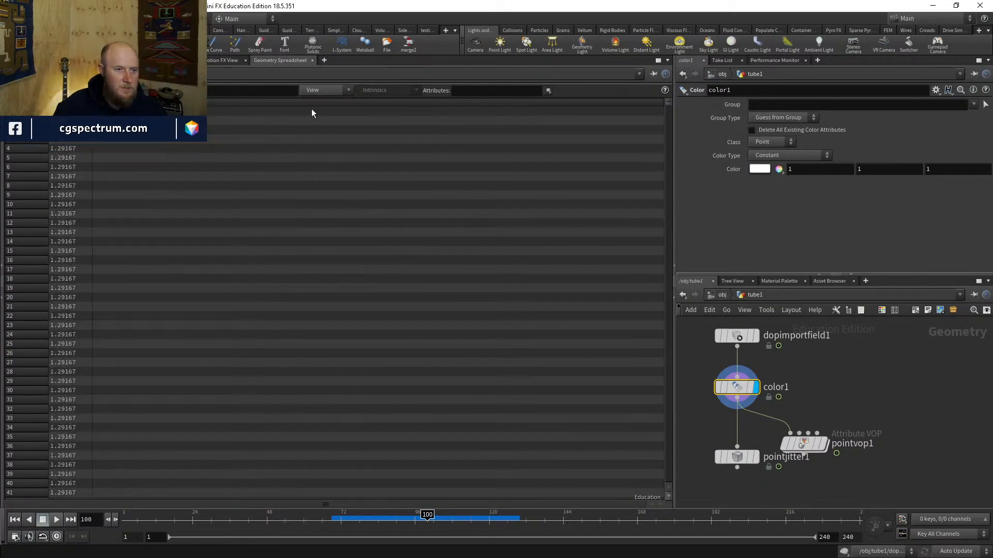
pyautogui.click(312, 90)
pyautogui.click(323, 188)
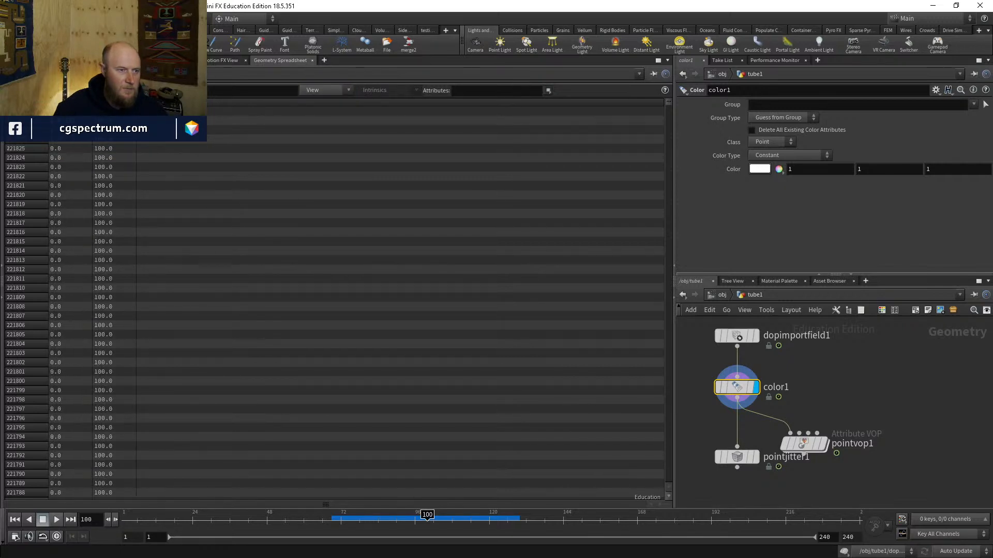
# Step: Sort the spreadsheet rows by point number and by age to examine the particles' age range
pyautogui.click(27, 103)
pyautogui.click(27, 102)
pyautogui.click(27, 102)
pyautogui.click(67, 103)
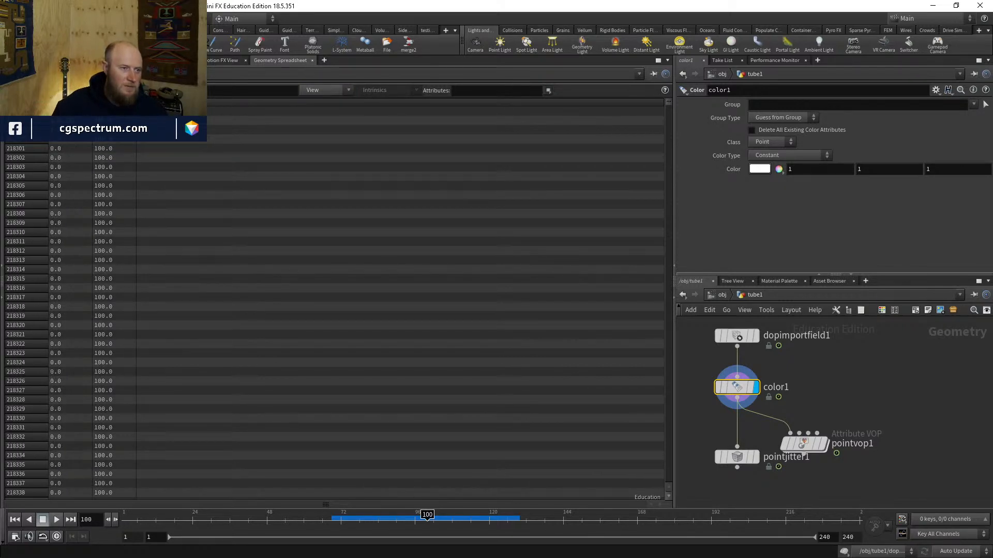
pyautogui.click(68, 103)
pyautogui.click(67, 103)
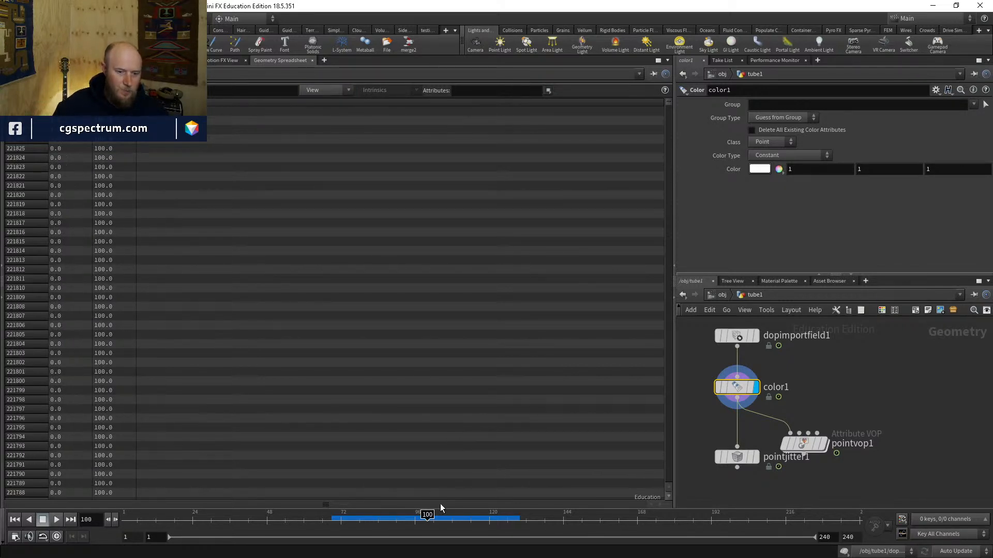
# Step: Display pointvop1 and scrub to frame 112 in the viewport to examine the point colors
pyautogui.moveTo(442, 516)
pyautogui.mouseDown()
pyautogui.moveTo(467, 516)
pyautogui.moveTo(453, 516)
pyautogui.mouseUp()
pyautogui.click(808, 444)
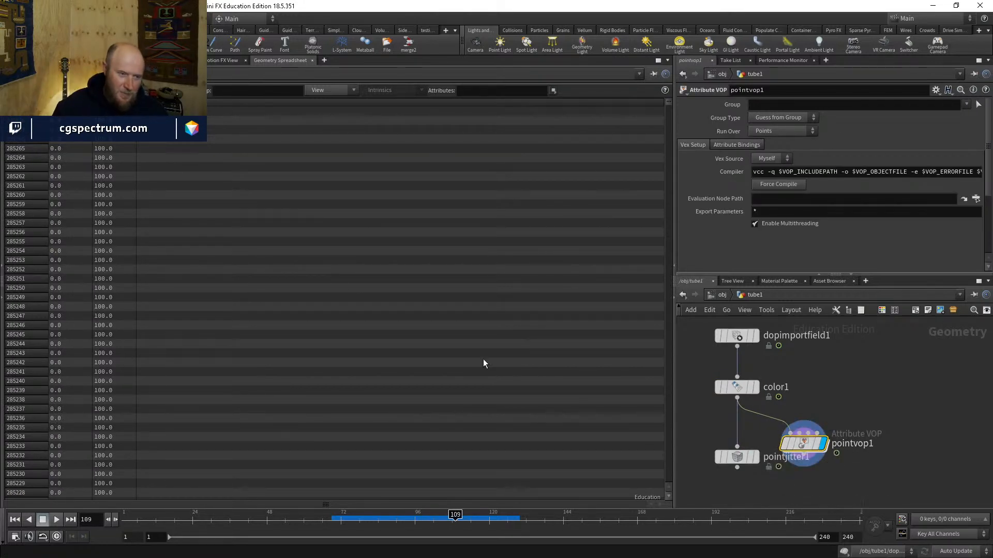
pyautogui.click(22, 60)
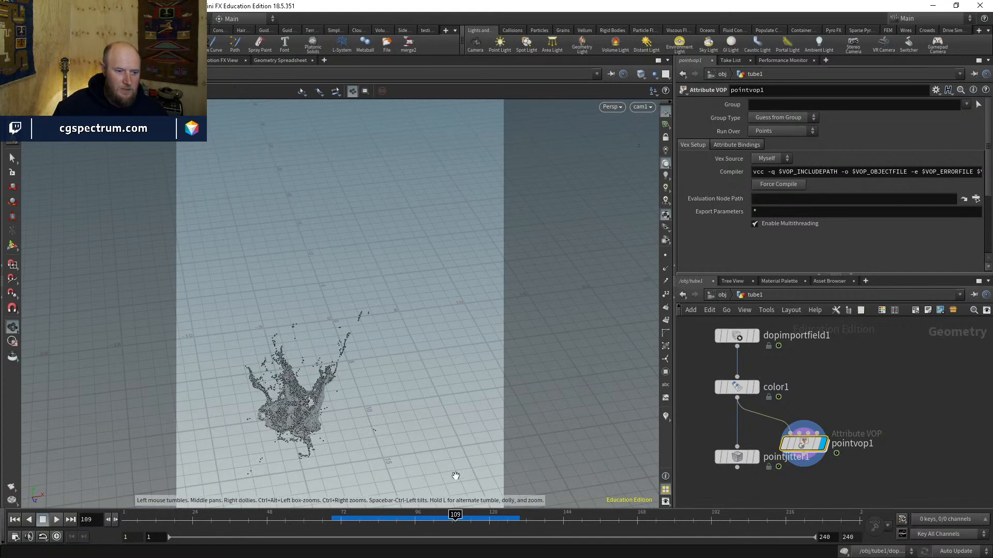
pyautogui.moveTo(355, 518); pyautogui.dragTo(464, 517)
# Step: Inside pointvop1, cut the wire between the global life output and divide1
pyautogui.doubleClick(807, 445)
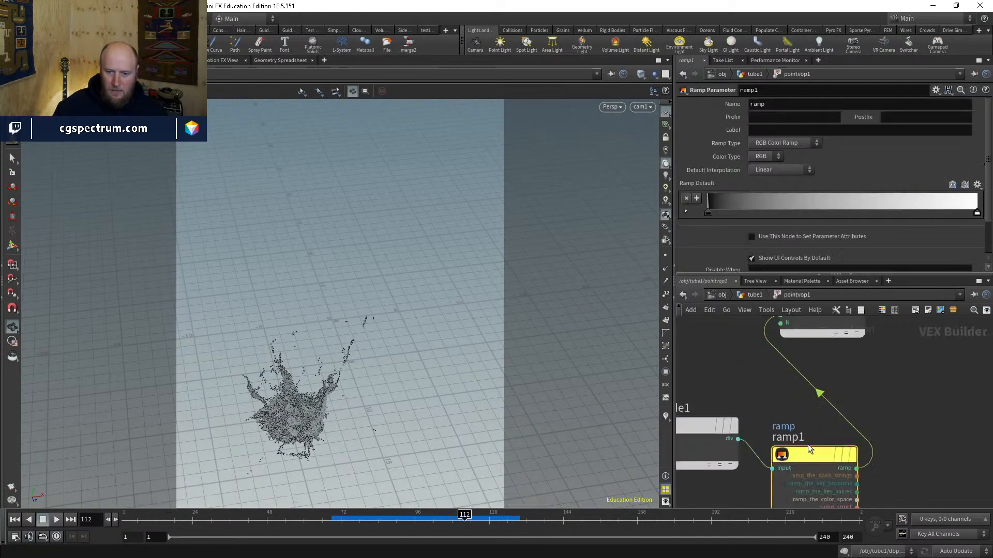
pyautogui.moveTo(714, 483); pyautogui.dragTo(857, 423, button='middle')
pyautogui.scroll(-4, 794, 377)
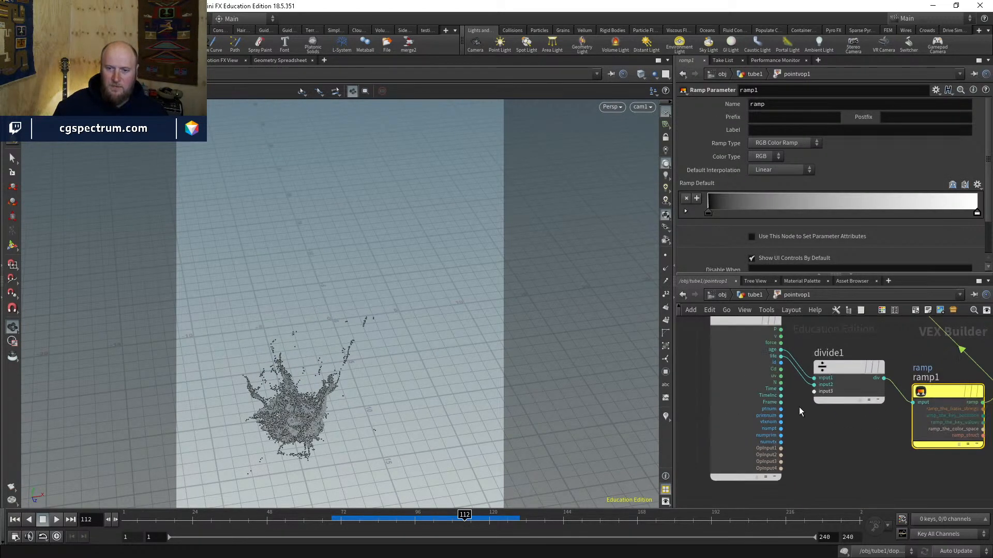
pyautogui.scroll(3, 769, 406)
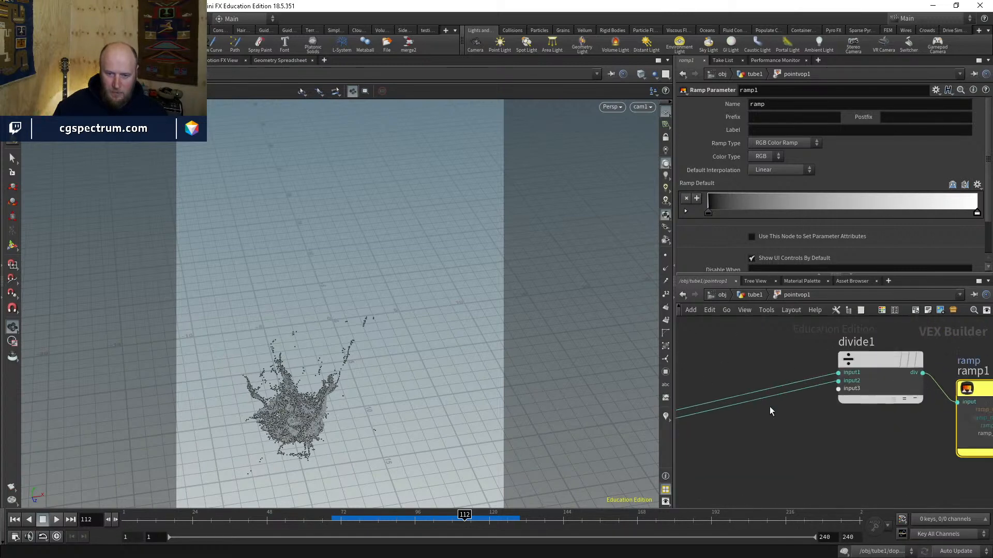
pyautogui.press('y')
pyautogui.moveTo(770, 396); pyautogui.dragTo(778, 421)
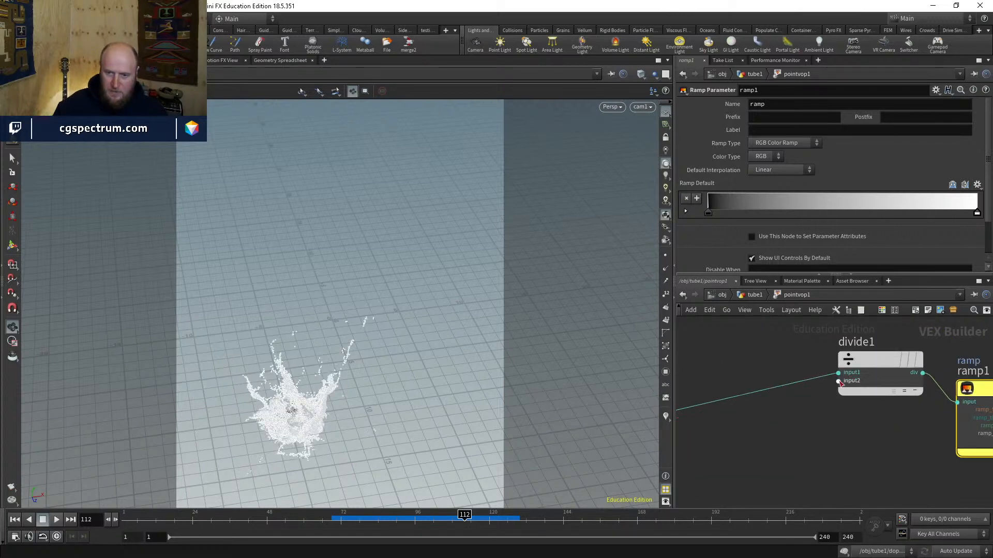
pyautogui.click(879, 361)
# Step: Add a float Constant node with a value of 10 and wire it into divide1's second input
pyautogui.moveTo(800, 410); pyautogui.dragTo(829, 402, button='middle')
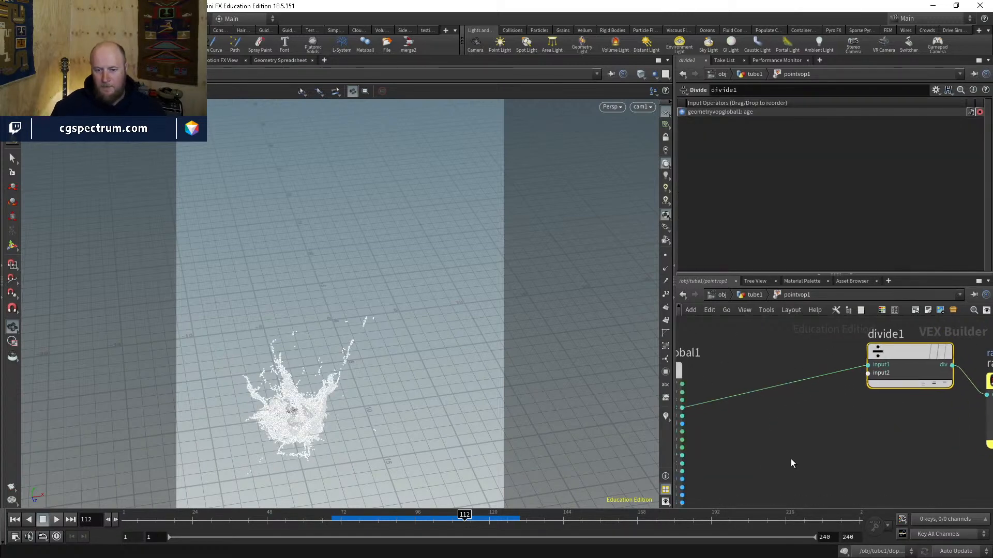
pyautogui.press('Tab')
pyautogui.write('const')
pyautogui.press('Return')
pyautogui.click(790, 458)
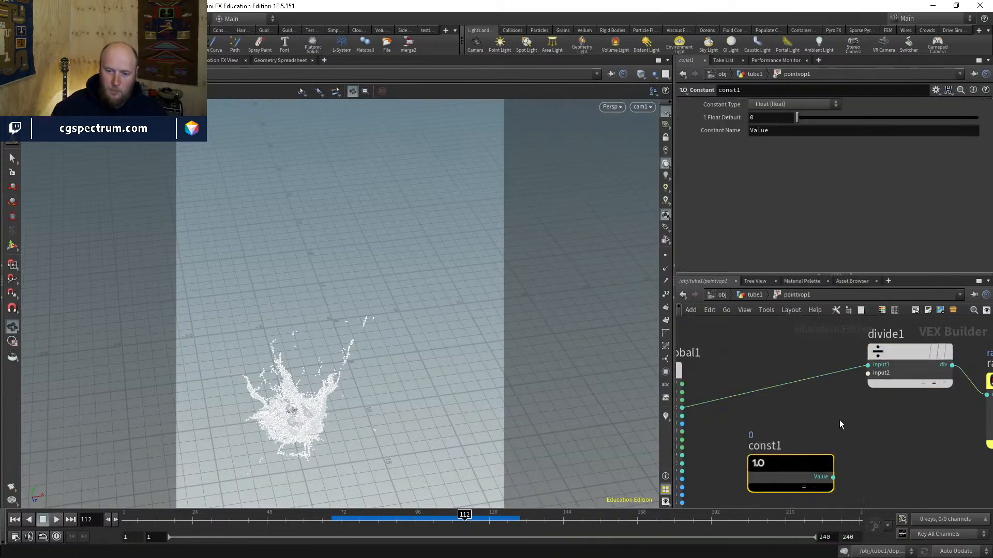
pyautogui.moveTo(833, 476); pyautogui.dragTo(868, 373)
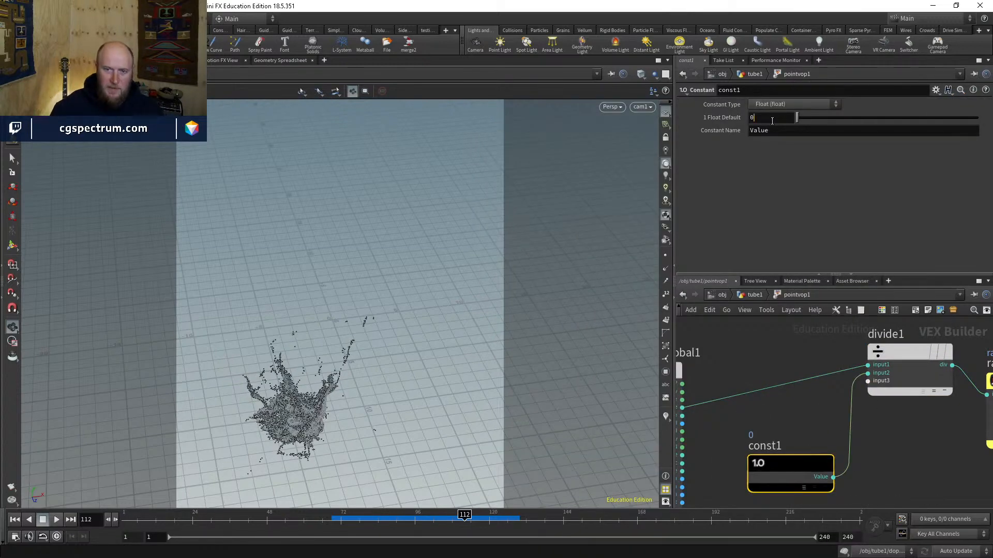
pyautogui.write('10')
pyautogui.press('Return')
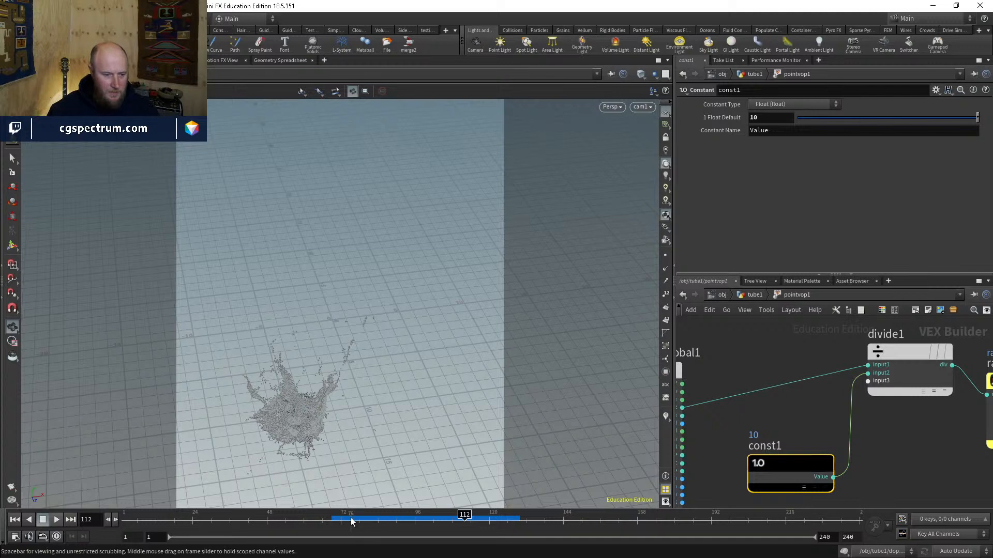
# Step: Check the shading up to frame 123 and try const1 values of 5, 2 and 3
pyautogui.moveTo(393, 518); pyautogui.dragTo(498, 519)
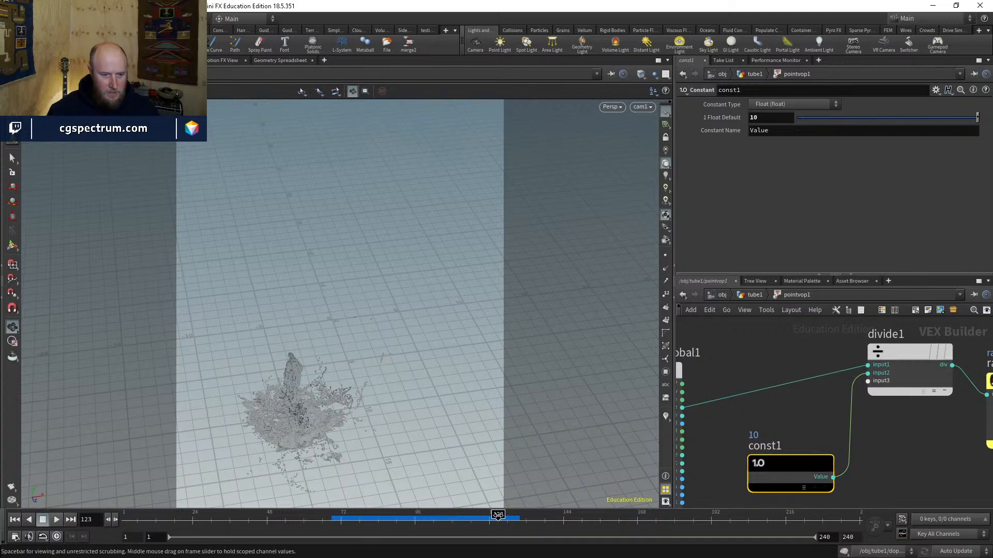
pyautogui.write('5')
pyautogui.press('Return')
pyautogui.doubleClick(762, 118)
pyautogui.write('2')
pyautogui.press('Return')
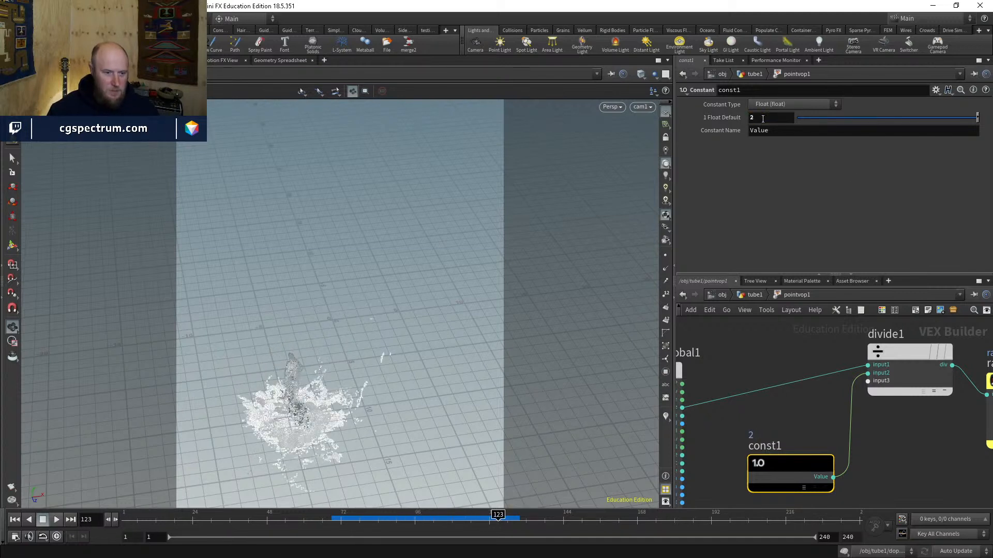
pyautogui.doubleClick(763, 118)
pyautogui.write('3')
pyautogui.press('Return')
# Step: Scrub through the splash frames to examine the age-based point colors with the constant divisor
pyautogui.moveTo(373, 519); pyautogui.dragTo(442, 493)
pyautogui.scroll(-3, 902, 424)
pyautogui.moveTo(904, 435); pyautogui.dragTo(855, 367, button='middle')
pyautogui.moveTo(437, 518); pyautogui.dragTo(483, 516)
pyautogui.moveTo(881, 388); pyautogui.dragTo(864, 448, button='middle')
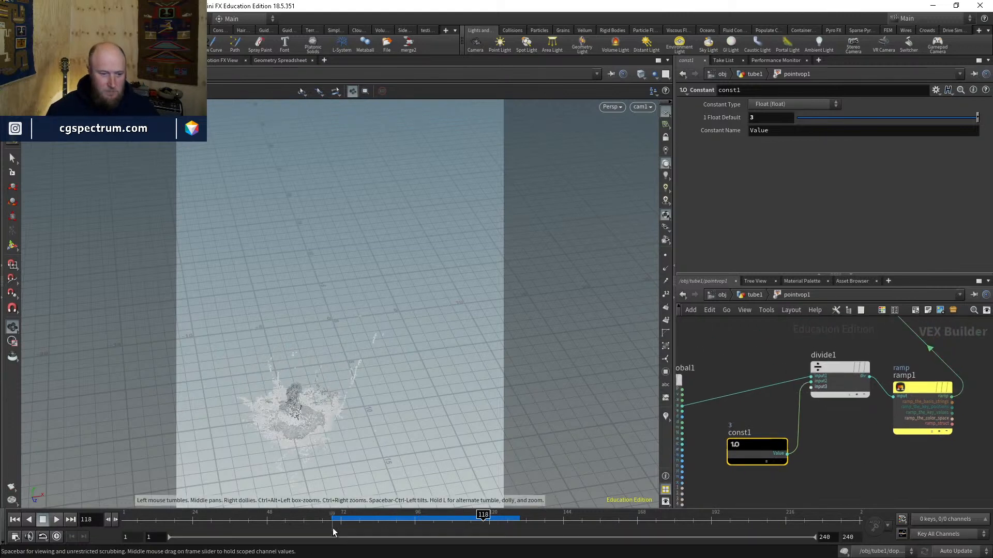
pyautogui.moveTo(342, 524); pyautogui.dragTo(446, 521)
pyautogui.moveTo(871, 443); pyautogui.dragTo(860, 466, button='middle')
# Step: Replace divide1 with a Fit Range node between the global age output and ramp1, and delete const1
pyautogui.click(828, 390)
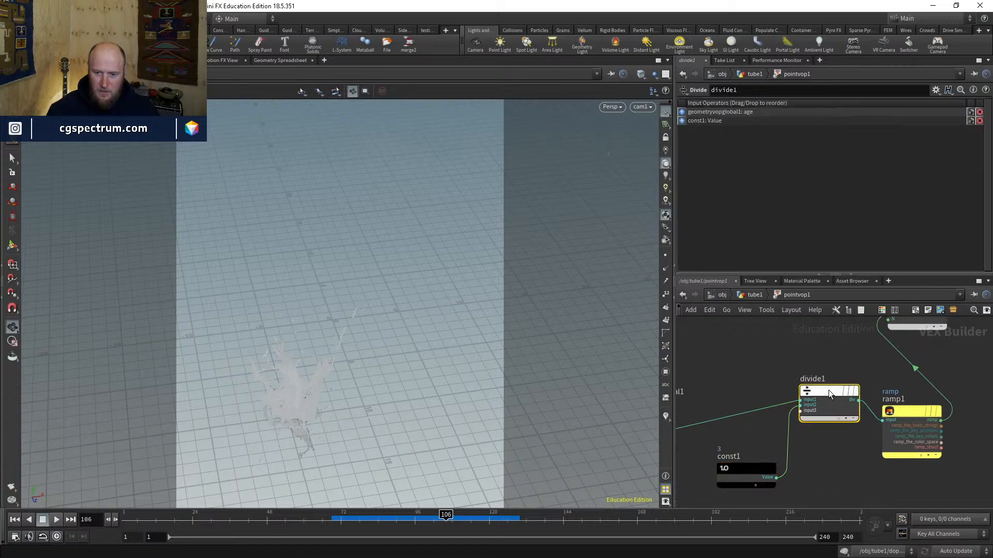
pyautogui.press('Delete')
pyautogui.press('Tab')
pyautogui.write('fit')
pyautogui.press('Return')
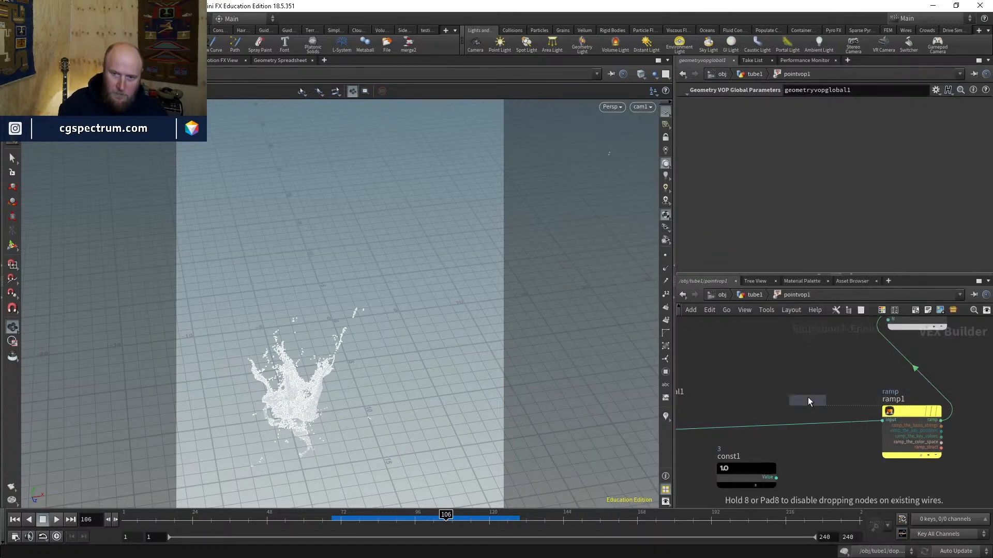
pyautogui.click(808, 397)
pyautogui.moveTo(807, 397); pyautogui.dragTo(802, 414)
pyautogui.moveTo(794, 463); pyautogui.dragTo(802, 436, button='middle')
pyautogui.click(748, 446)
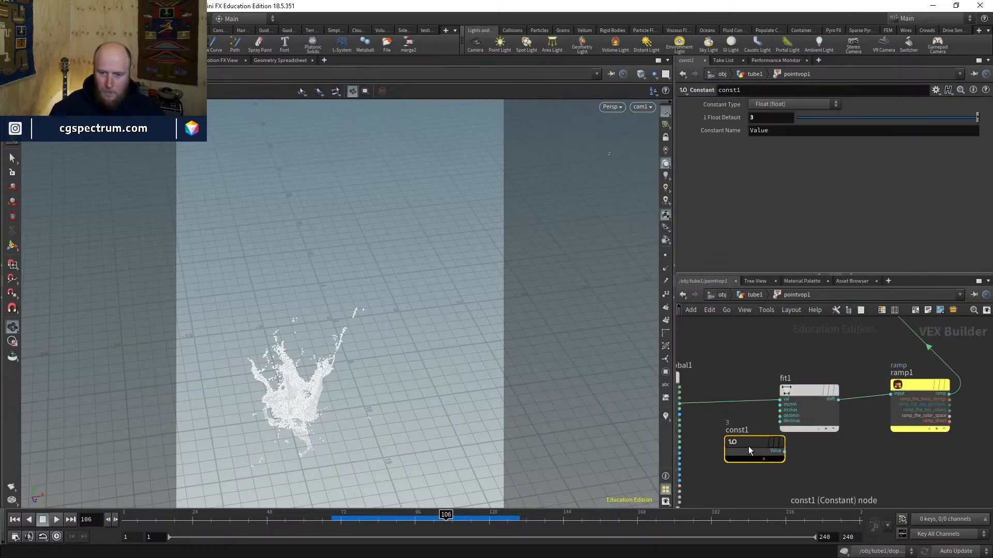
pyautogui.press('Delete')
# Step: Set fit1's source maximum to 2 and check the point colors at frame 87
pyautogui.click(793, 408)
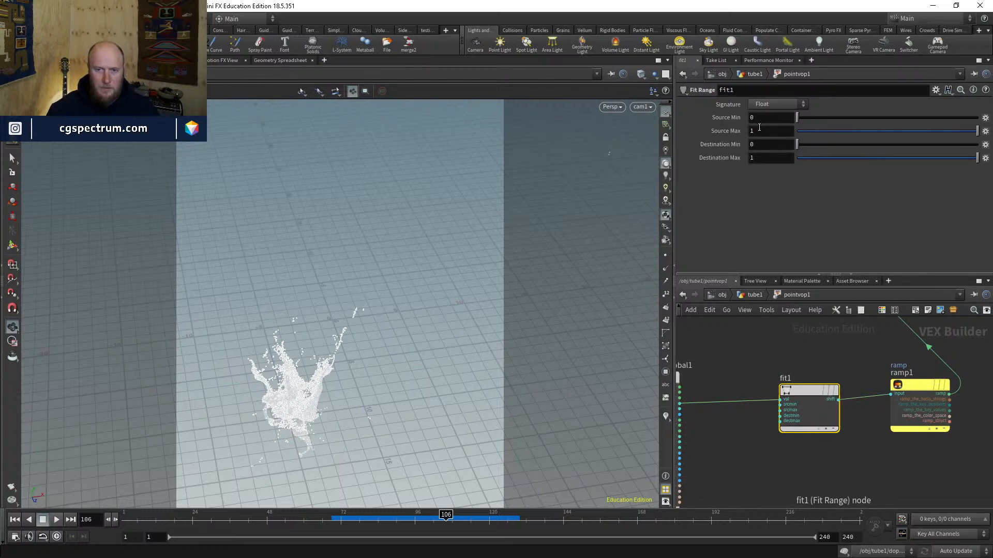
pyautogui.moveTo(759, 130); pyautogui.dragTo(746, 133)
pyautogui.write('2')
pyautogui.press('Return')
pyautogui.moveTo(361, 520); pyautogui.dragTo(387, 499)
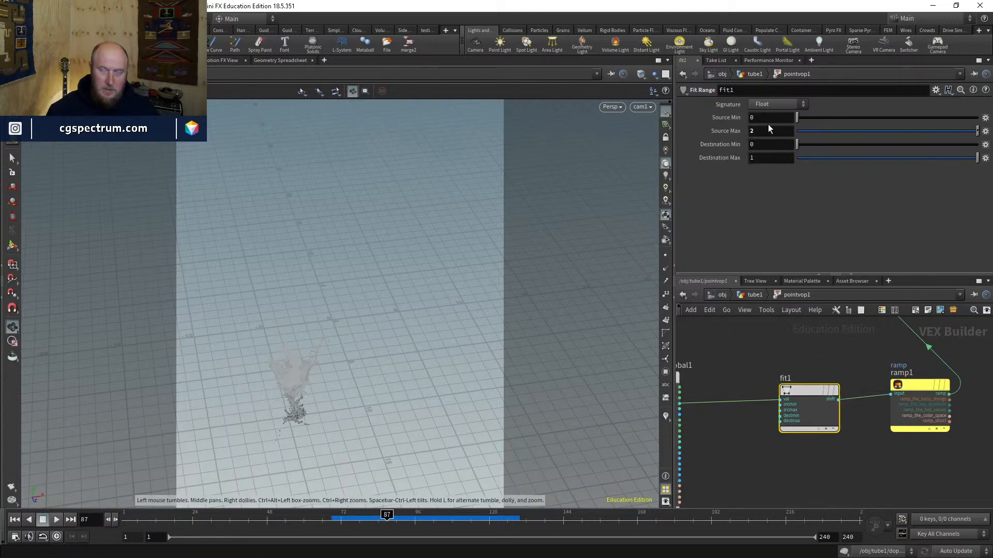
# Step: Try fit1 with a source minimum of 1 and with a destination range of 1 to 0, resetting each change
pyautogui.click(766, 118)
pyautogui.write('1')
pyautogui.click(760, 133)
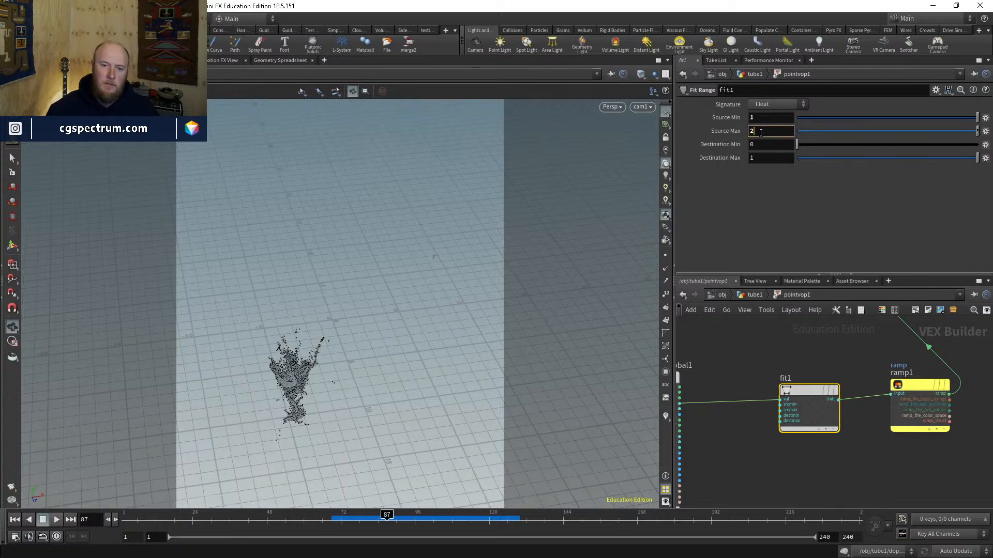
pyautogui.keyDown('ctrl'); pyautogui.middleClick(764, 116); pyautogui.keyUp('ctrl')
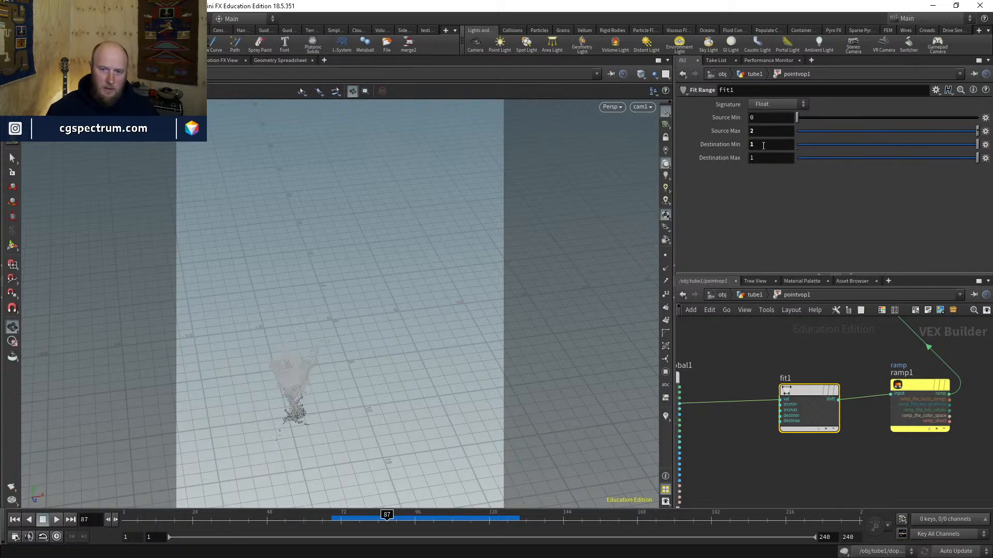
pyautogui.click(762, 158)
pyautogui.write('0')
pyautogui.press('Return')
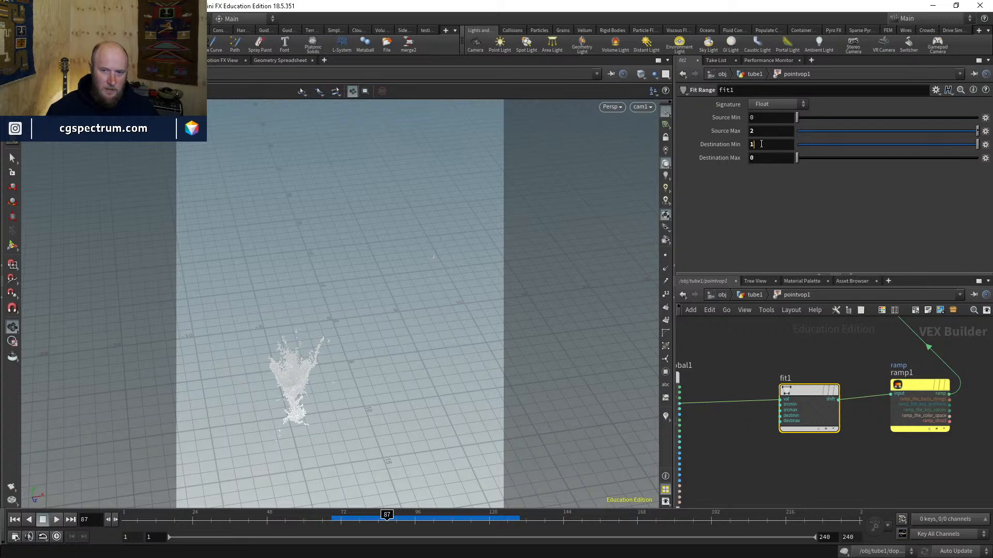
pyautogui.keyDown('ctrl'); pyautogui.middleClick(761, 144); pyautogui.keyUp('ctrl')
pyautogui.keyDown('ctrl'); pyautogui.middleClick(764, 158); pyautogui.keyUp('ctrl')
# Step: On pointvop1 in tube1, shape a white-to-black ramp with white at about 0.36 and black past the middle, checking frame 91
pyautogui.press('u')
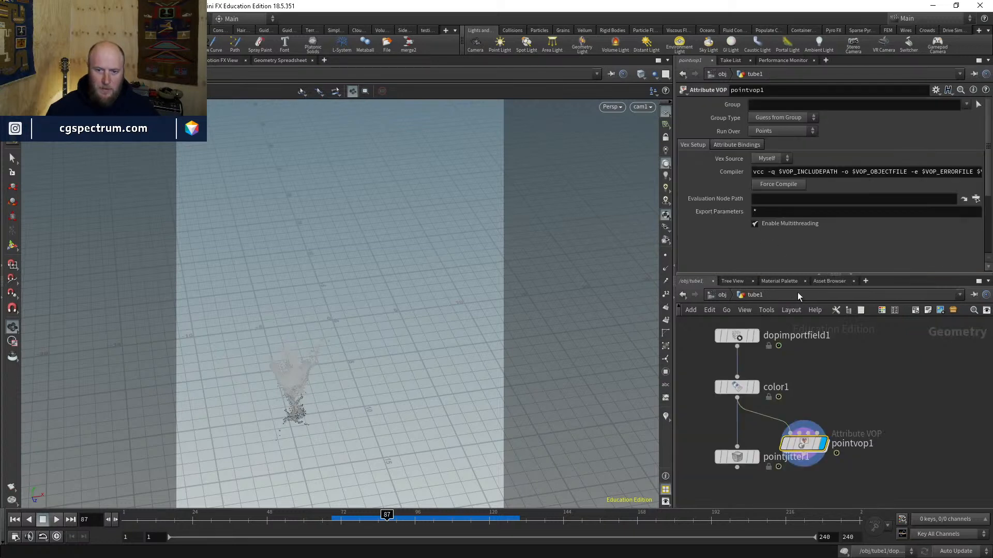
pyautogui.scroll(-3, 853, 252)
pyautogui.moveTo(977, 236); pyautogui.dragTo(795, 240)
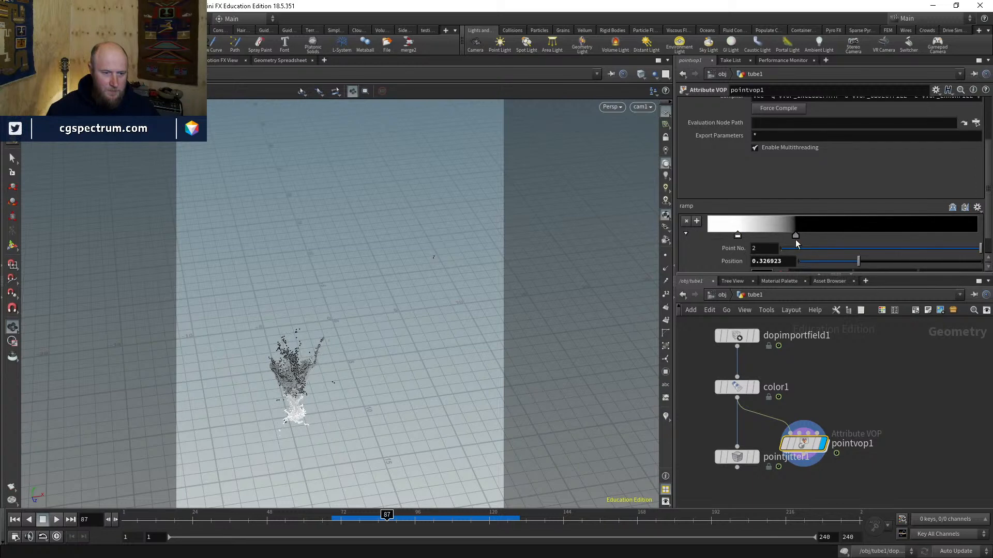
pyautogui.click(399, 519)
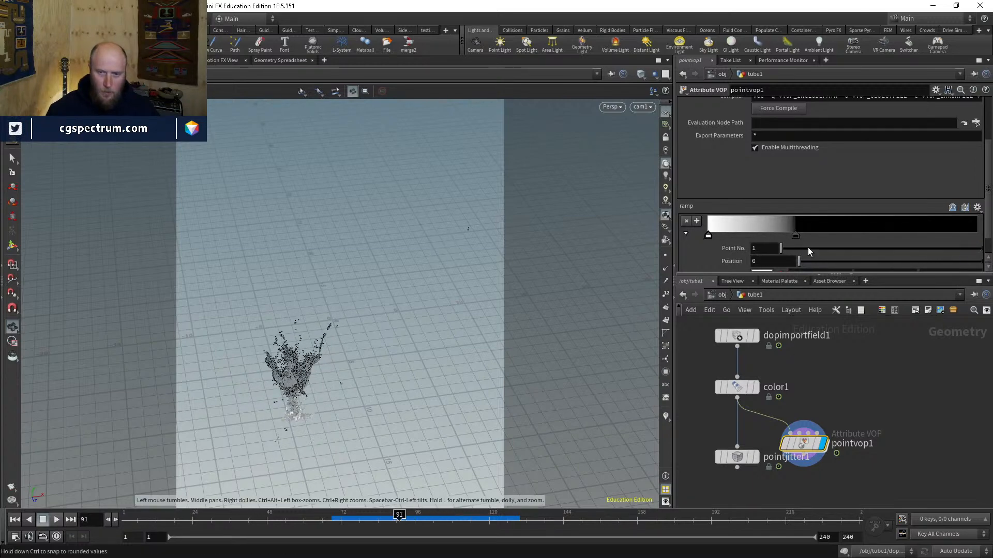
pyautogui.moveTo(795, 236); pyautogui.dragTo(873, 231)
pyautogui.moveTo(706, 237); pyautogui.dragTo(803, 235)
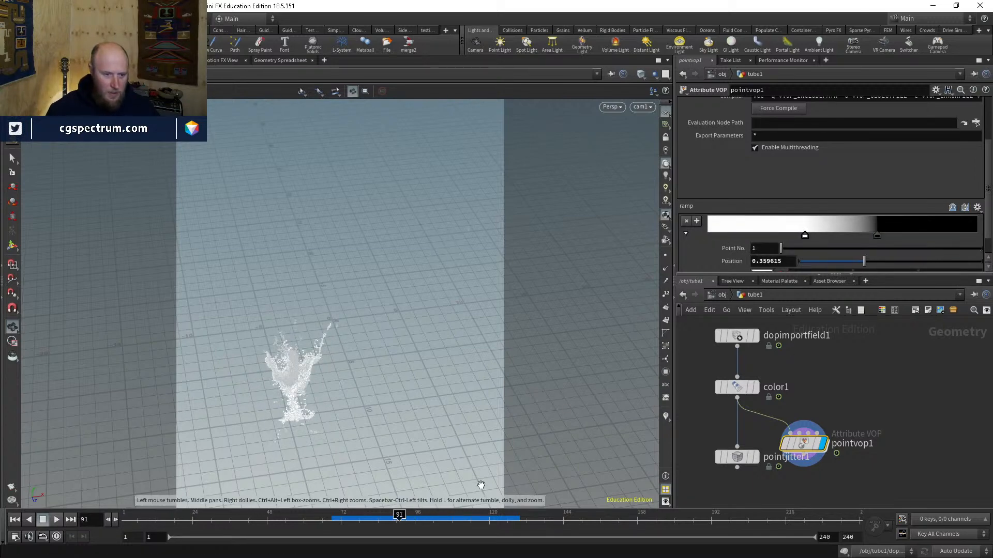
# Step: Shift the black point of pointvop1's ramp to the end and the white point to about 0.91, checking up to frame 125
pyautogui.moveTo(432, 519); pyautogui.dragTo(507, 520)
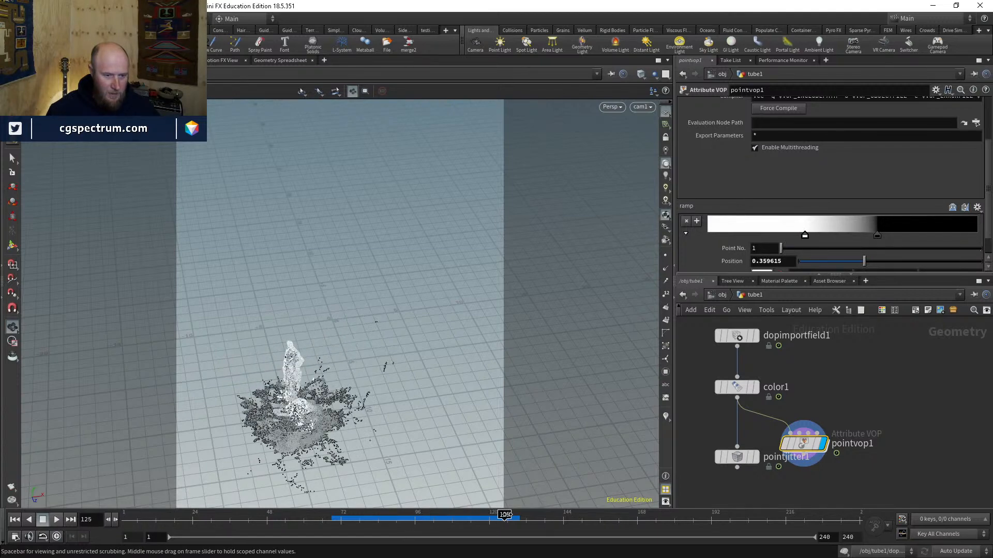
pyautogui.moveTo(880, 235); pyautogui.dragTo(953, 235)
pyautogui.moveTo(805, 235); pyautogui.dragTo(892, 230)
pyautogui.moveTo(422, 519); pyautogui.dragTo(495, 519)
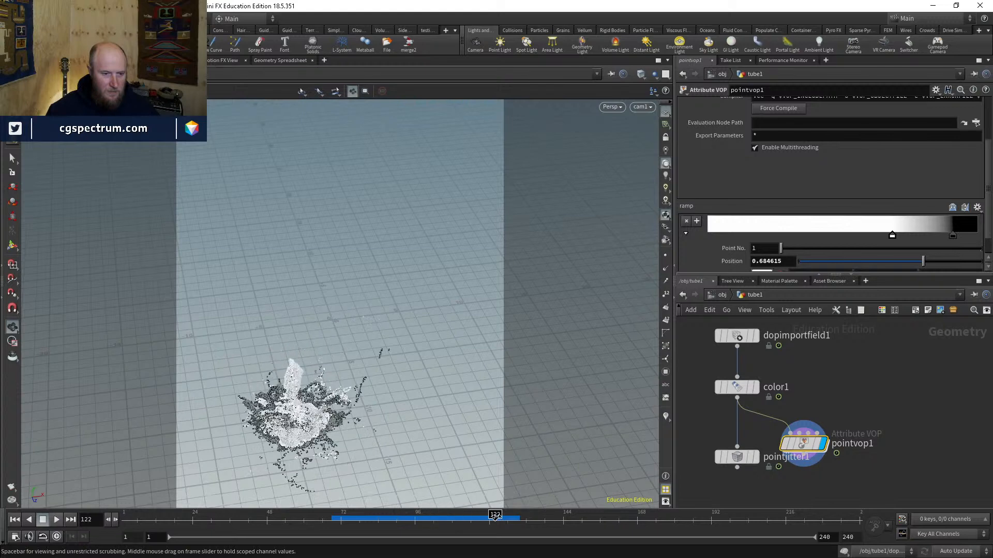
pyautogui.moveTo(954, 235); pyautogui.dragTo(988, 240)
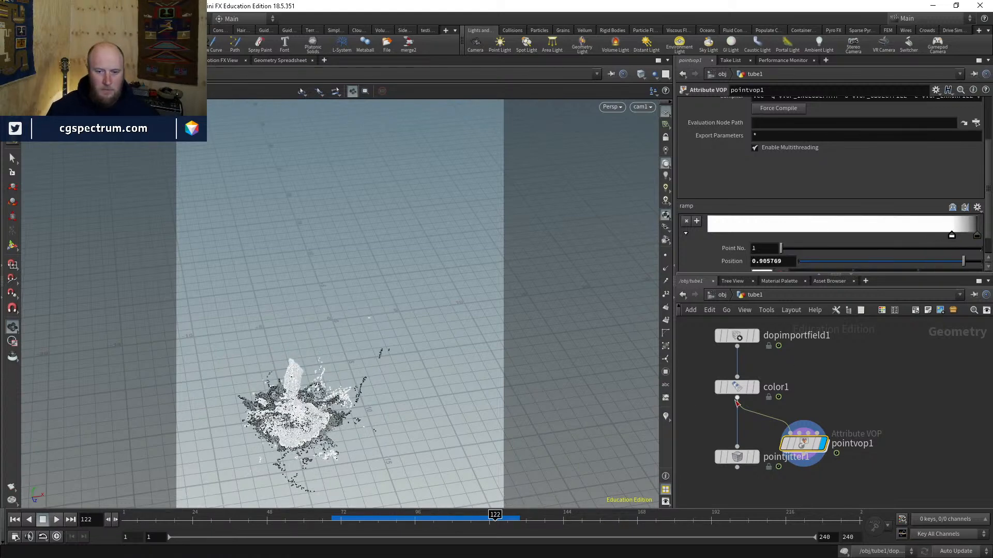
# Step: Inside pointvop1, promote fit1's source maximum to a parameter on the parent node
pyautogui.doubleClick(801, 443)
pyautogui.scroll(3, 790, 408)
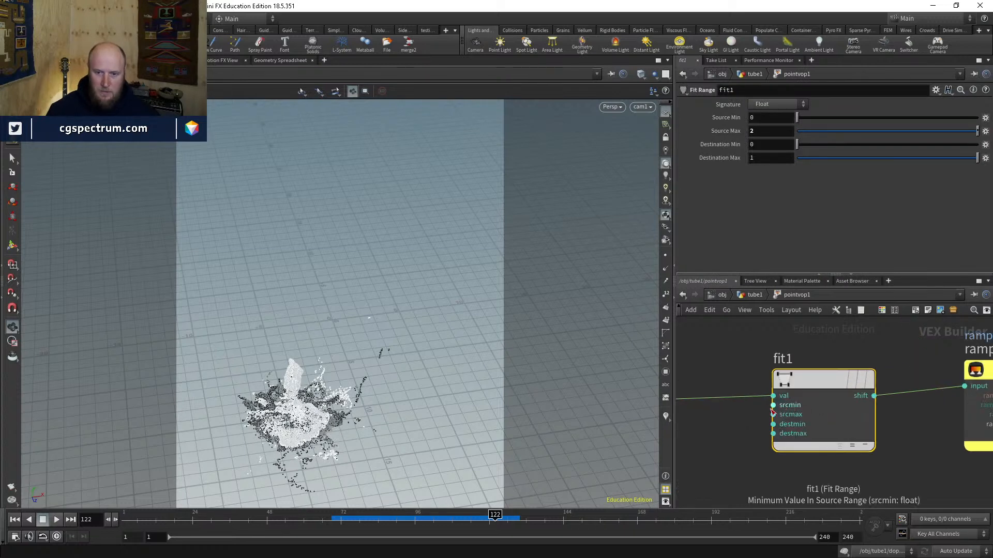
pyautogui.middleClick(772, 414)
pyautogui.click(807, 382)
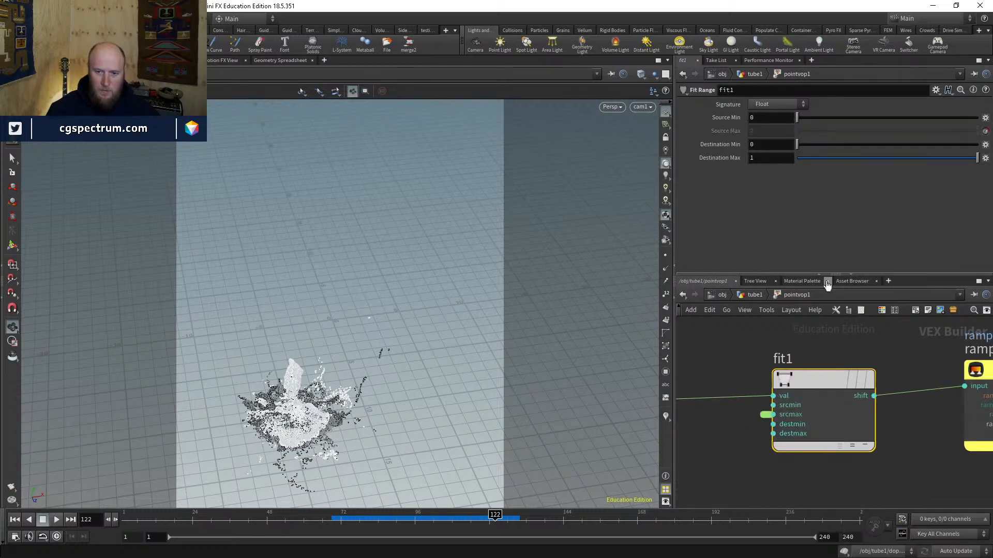
# Step: Set pointvop1's promoted source maximum to 3 and play the simulation to check the point colors
pyautogui.click(755, 294)
pyautogui.scroll(-3, 746, 228)
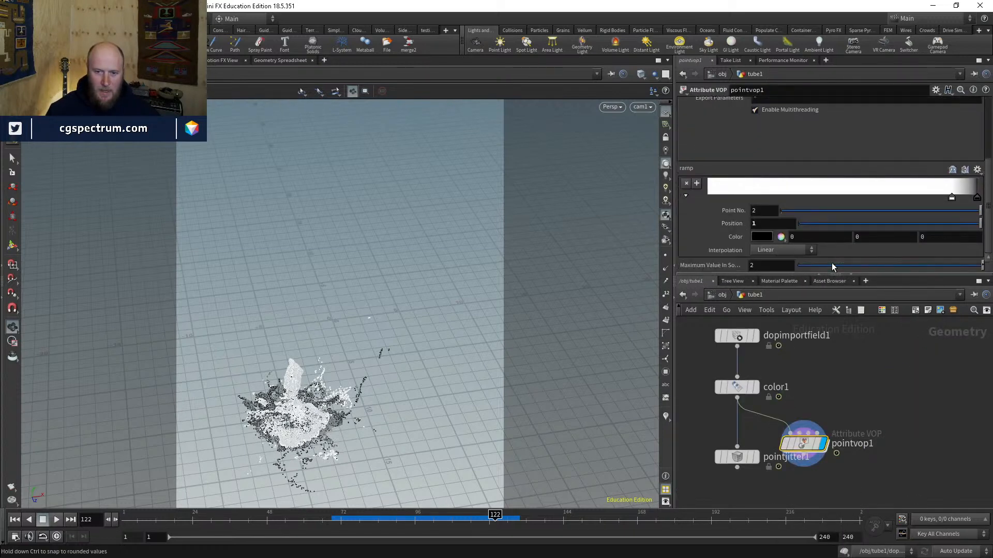
pyautogui.press('BackSpace')
pyautogui.write('3')
pyautogui.press('Return')
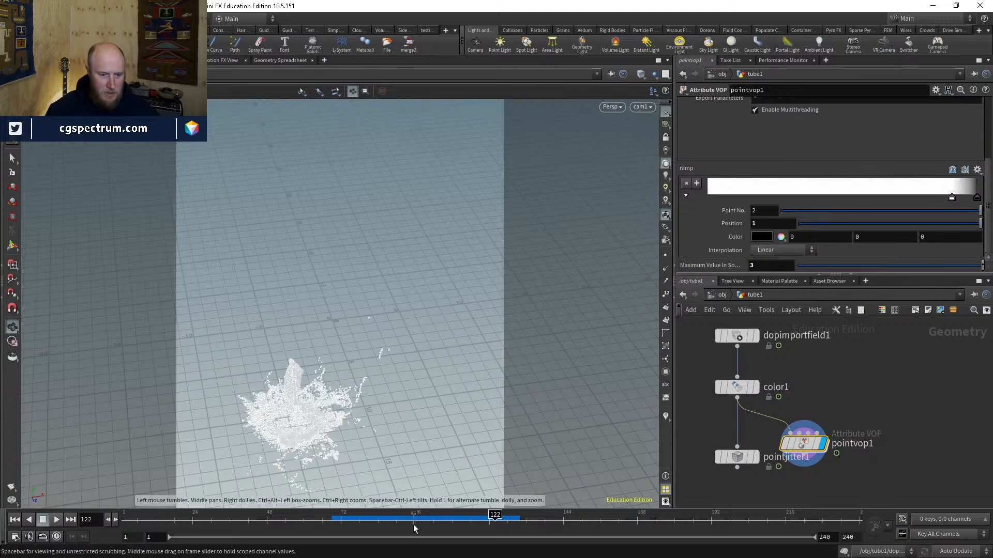
pyautogui.moveTo(493, 519); pyautogui.dragTo(463, 519)
pyautogui.click(56, 520)
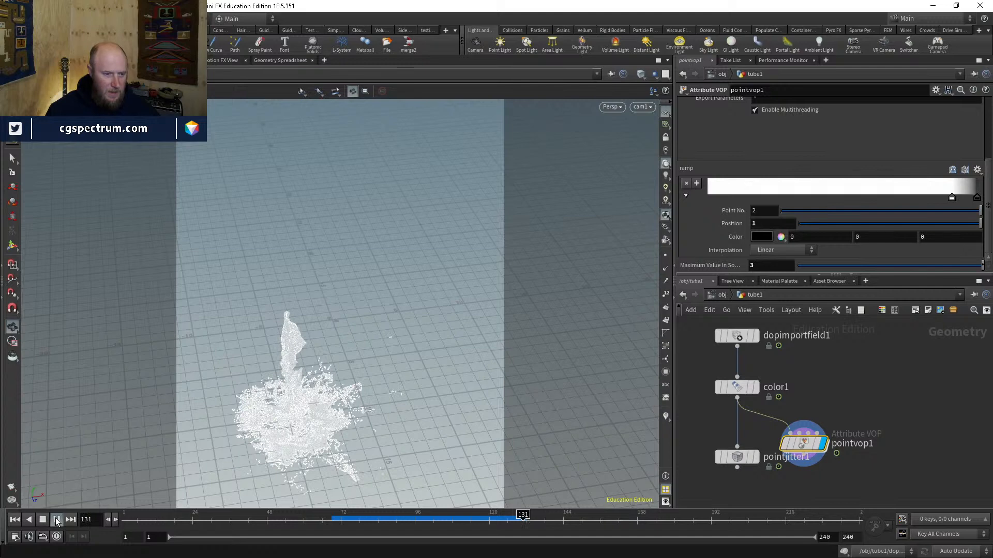
pyautogui.click(56, 519)
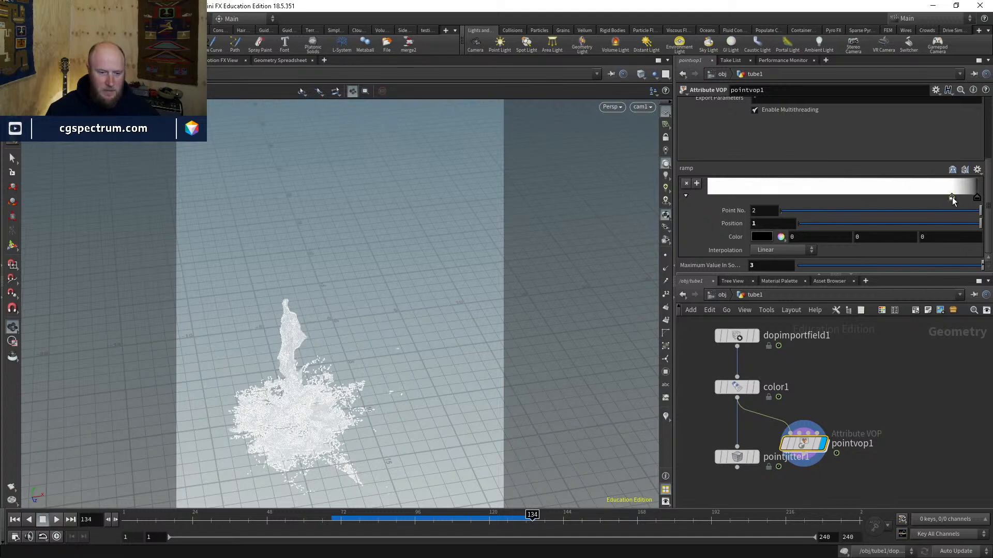
# Step: Place the white point of pointvop1's ramp at about 0.6 and check the spray at frame 123
pyautogui.moveTo(951, 197); pyautogui.dragTo(848, 188)
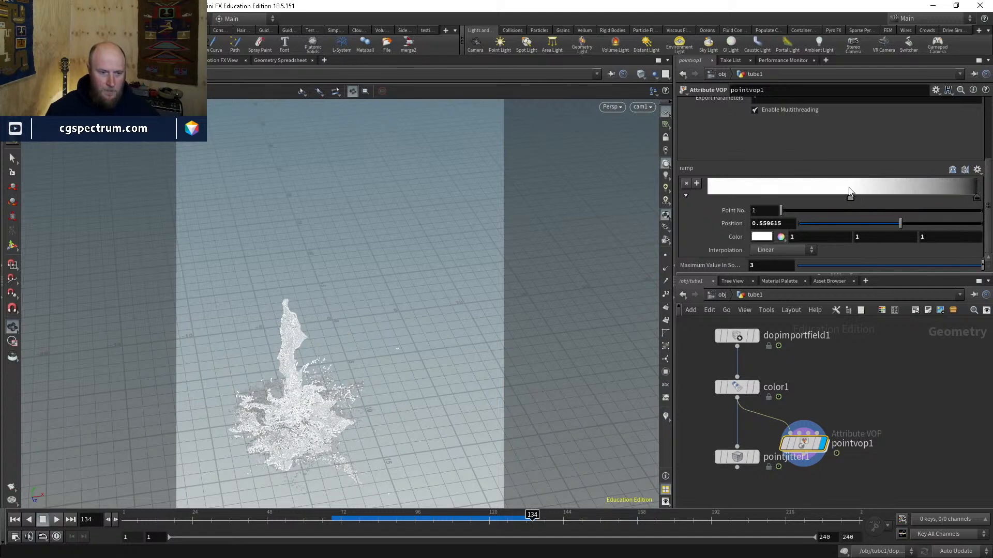
pyautogui.moveTo(444, 516); pyautogui.dragTo(499, 516)
pyautogui.moveTo(939, 399); pyautogui.dragTo(942, 326, button='middle')
pyautogui.press('Escape')
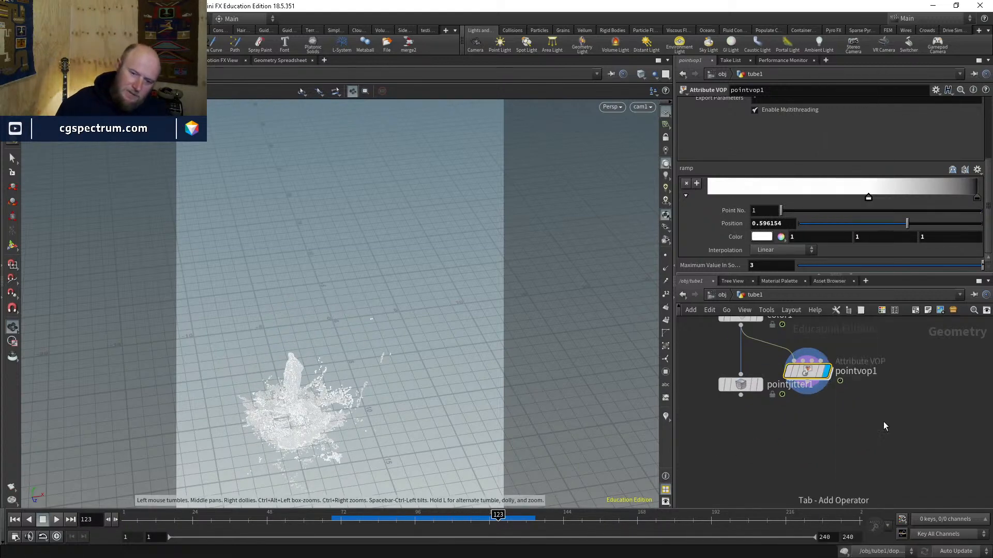
# Step: Add a Grid node beside pointvop1 in tube1 and display it
pyautogui.moveTo(882, 385); pyautogui.dragTo(848, 448, button='middle')
pyautogui.scroll(-2, 848, 449)
pyautogui.moveTo(843, 397); pyautogui.dragTo(877, 489, button='middle')
pyautogui.moveTo(858, 385); pyautogui.dragTo(845, 350, button='middle')
pyautogui.press('Tab')
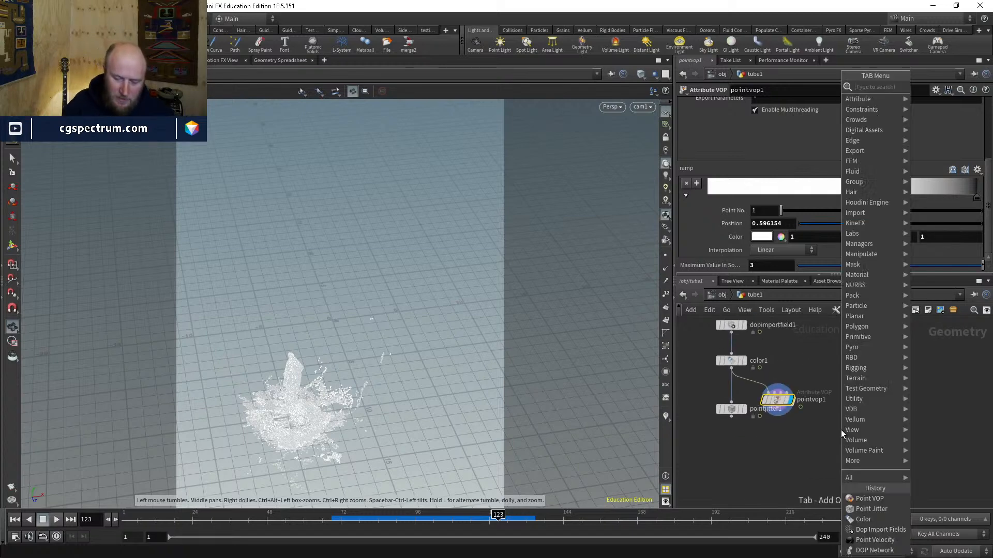
pyautogui.press('Escape')
pyautogui.press('Tab')
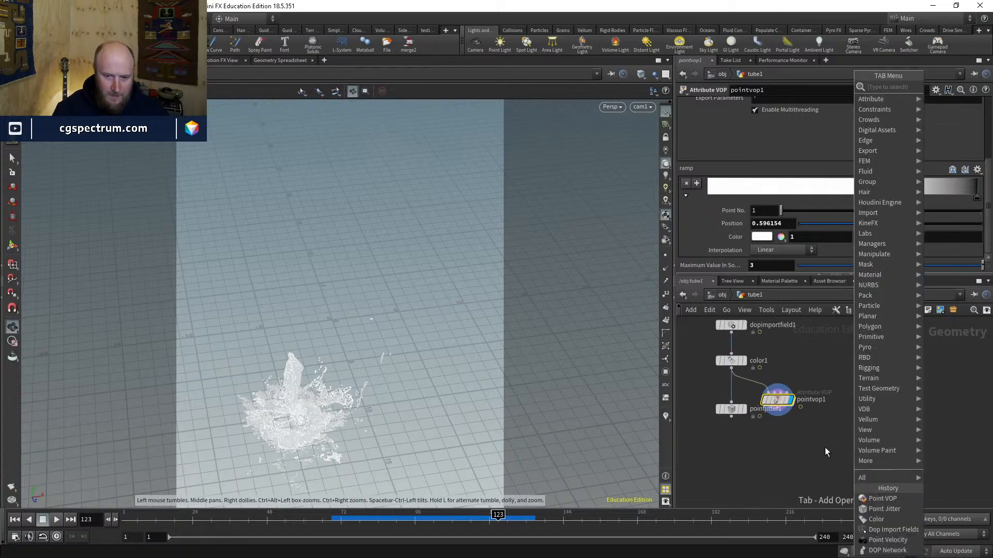
pyautogui.write('grid')
pyautogui.press('Return')
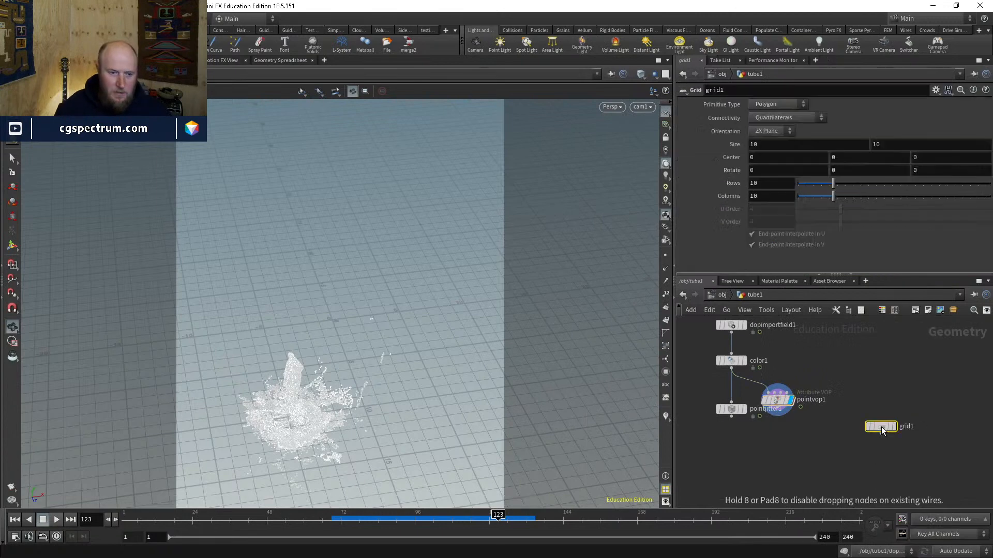
pyautogui.click(884, 410)
pyautogui.click(902, 400)
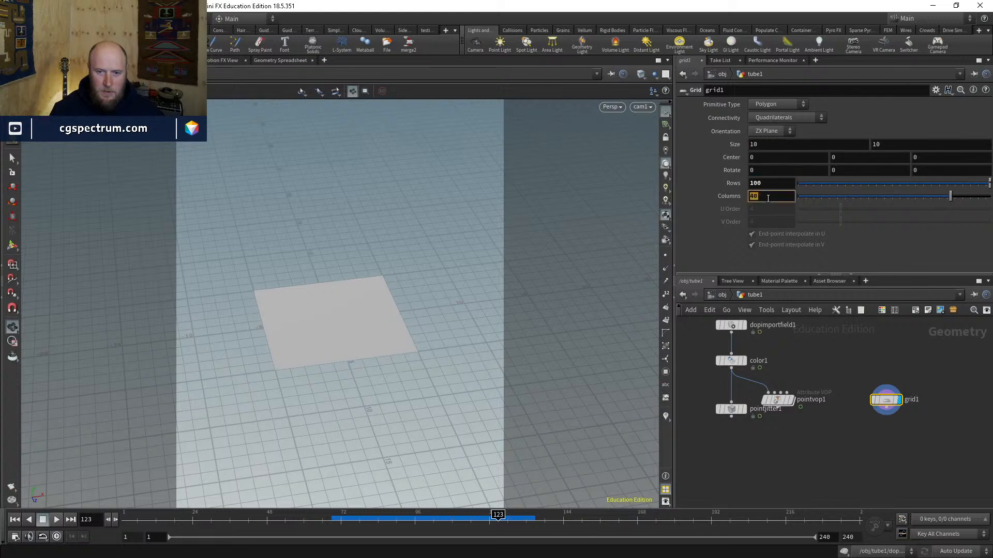
# Step: Give grid1 100 rows and columns and a size of 50 by 50, comparing it with the pointvop1 output
pyautogui.write('50')
pyautogui.press('Tab')
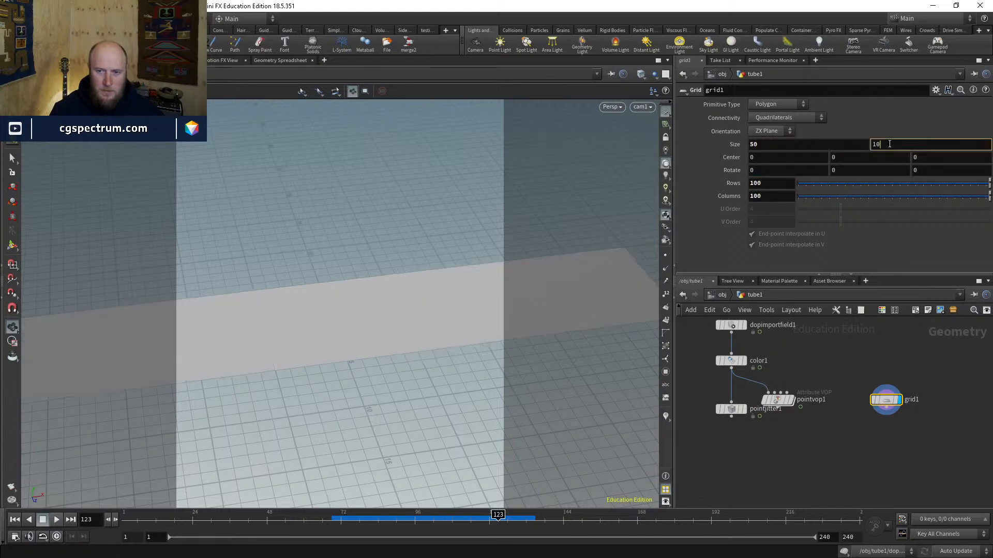
pyautogui.write('50')
pyautogui.press('Return')
pyautogui.moveTo(834, 431); pyautogui.dragTo(823, 403, button='middle')
pyautogui.click(780, 372)
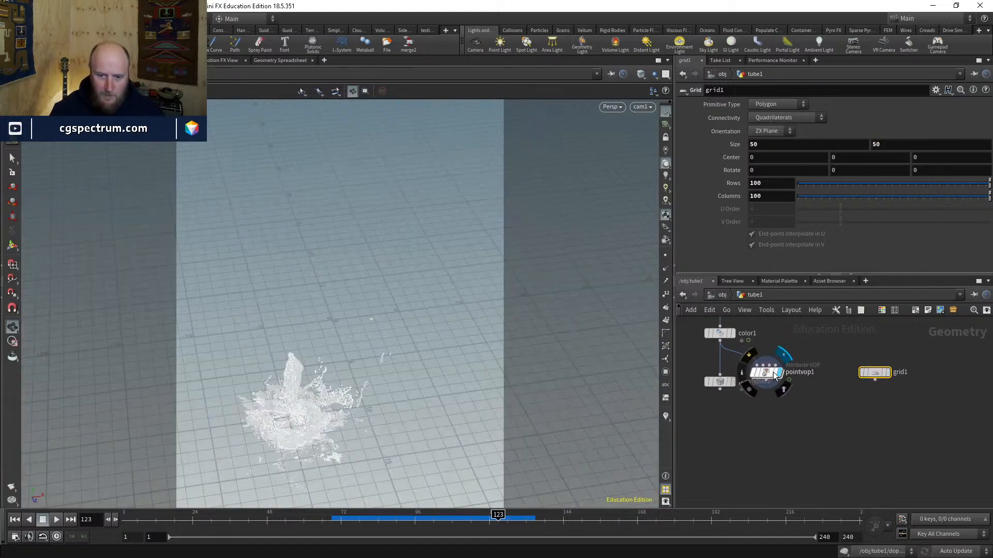
pyautogui.click(884, 375)
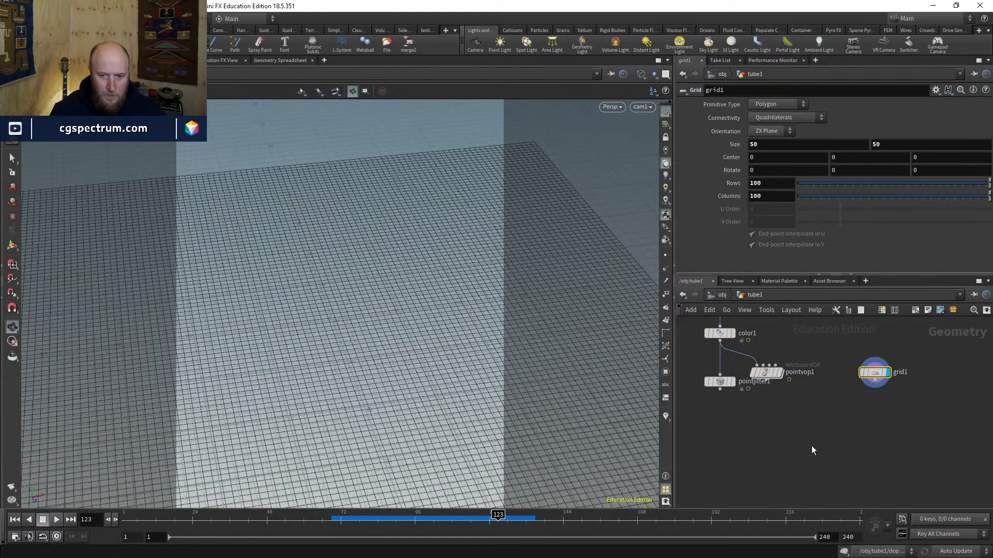
# Step: Add an Attribute Transfer node with grid1 as first input and pointvop1 as second, and display it
pyautogui.press('Tab')
pyautogui.write('attra')
pyautogui.press('Down')
pyautogui.press('Return')
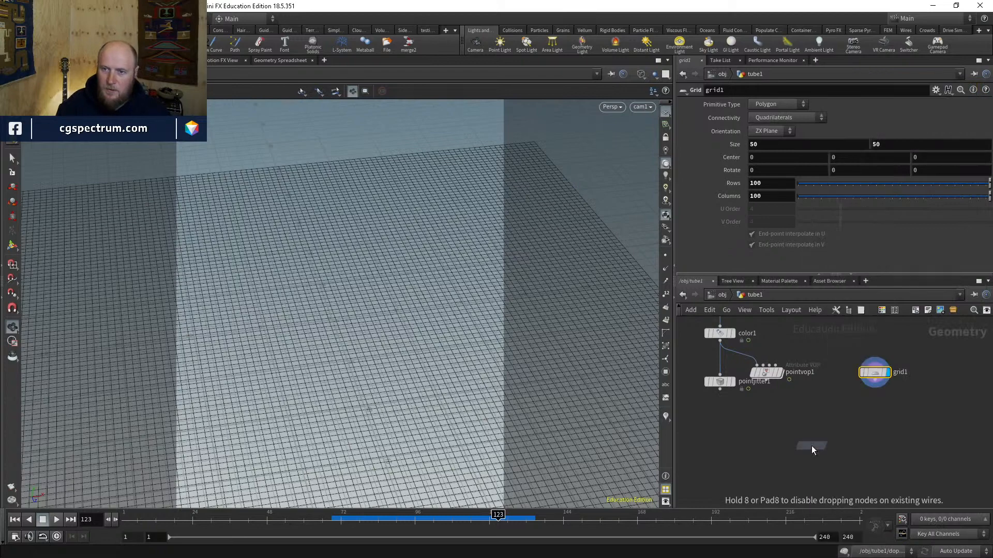
pyautogui.click(811, 446)
pyautogui.click(804, 436)
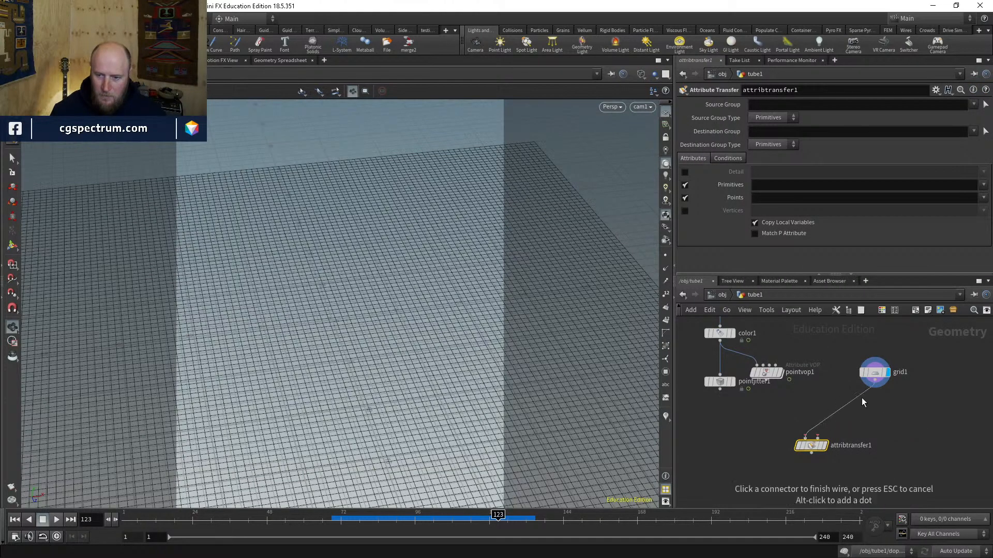
pyautogui.click(826, 447)
# Step: Insert a Color node between grid1 and attribtransfer1 and set it to red (1, 0, 0)
pyautogui.press('Tab')
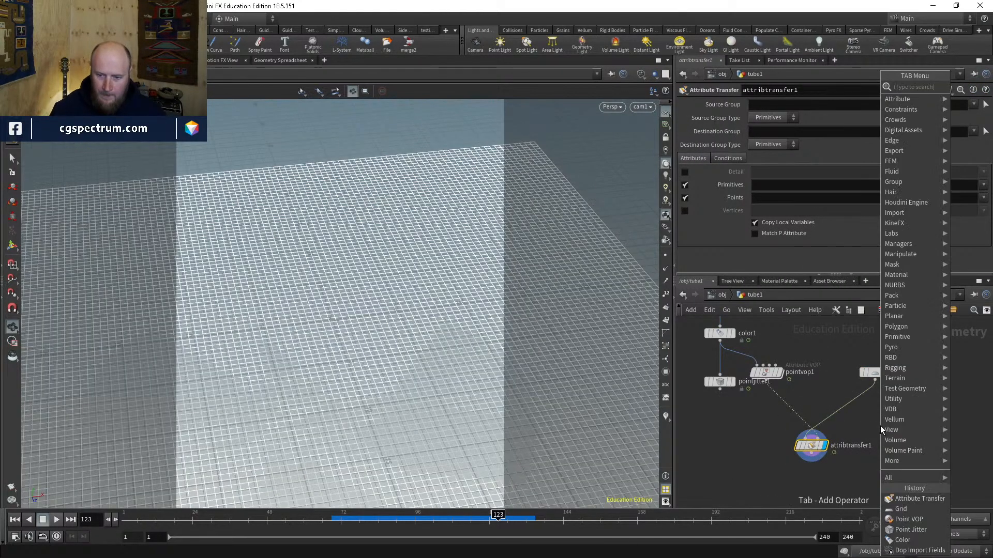
pyautogui.write('color')
pyautogui.press('Return')
pyautogui.click(880, 427)
pyautogui.moveTo(880, 430); pyautogui.dragTo(860, 408)
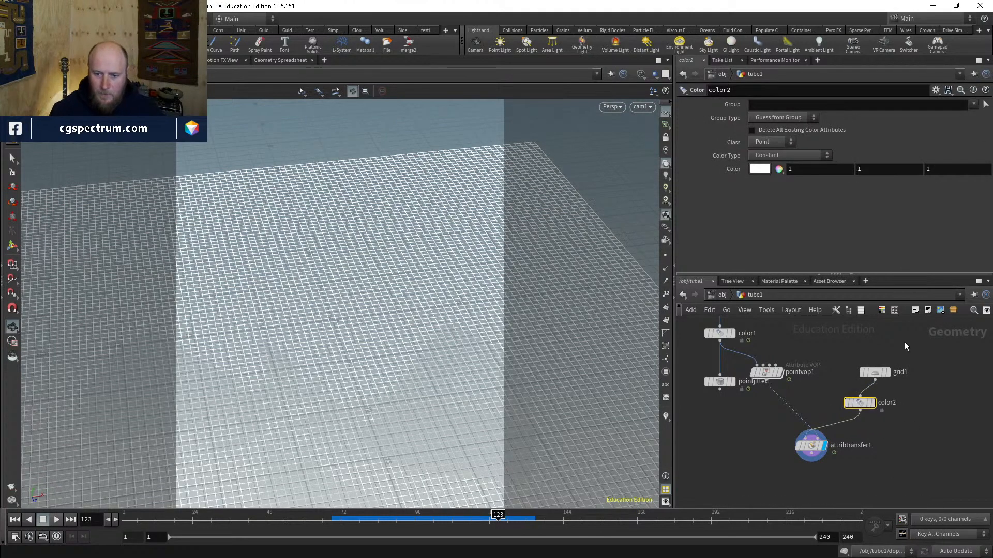
pyautogui.click(869, 170)
pyautogui.write('0')
pyautogui.press('Return')
pyautogui.moveTo(860, 467); pyautogui.dragTo(863, 437, button='middle')
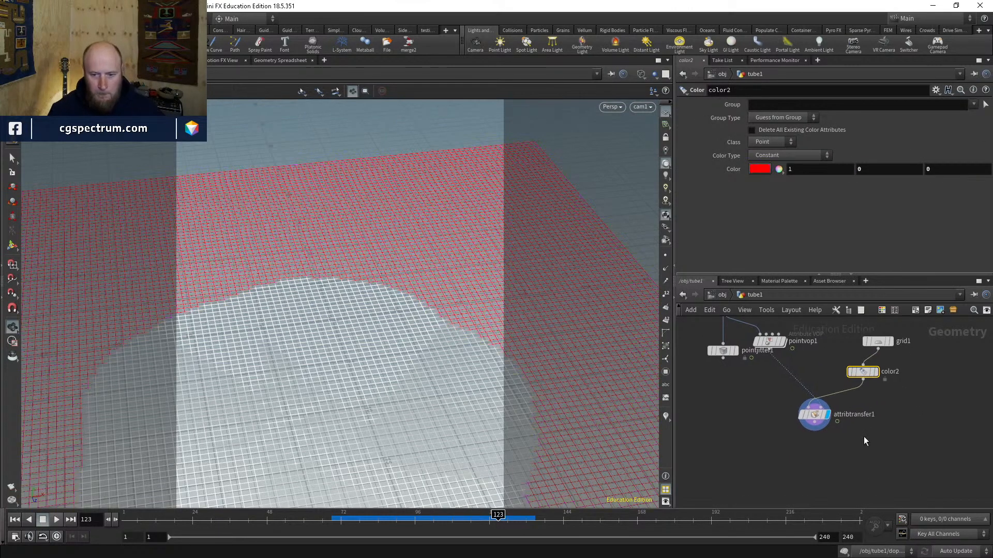
# Step: Limit attribtransfer1's point attributes to Cd, bring up its conditions, and view the grid shaded
pyautogui.click(819, 417)
pyautogui.click(983, 197)
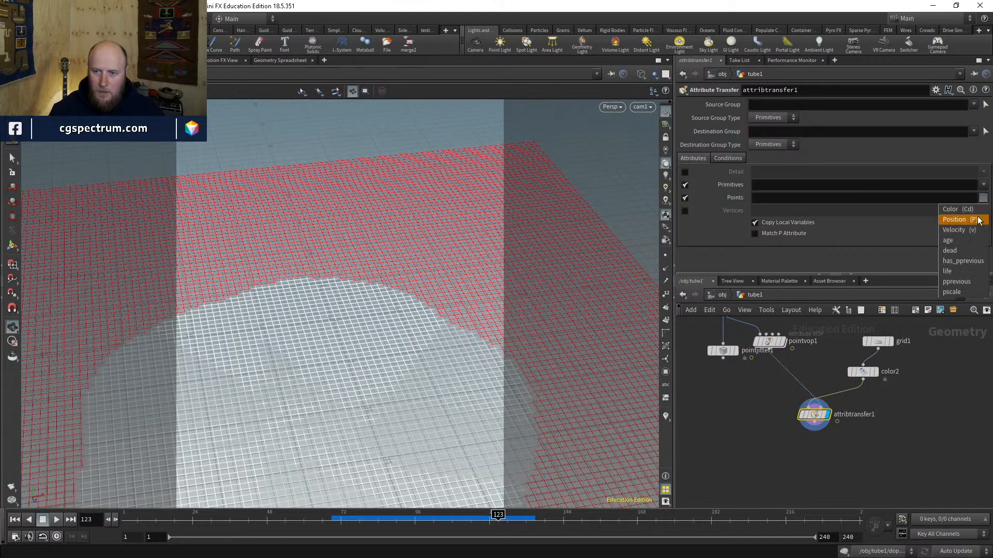
pyautogui.click(969, 210)
pyautogui.click(728, 158)
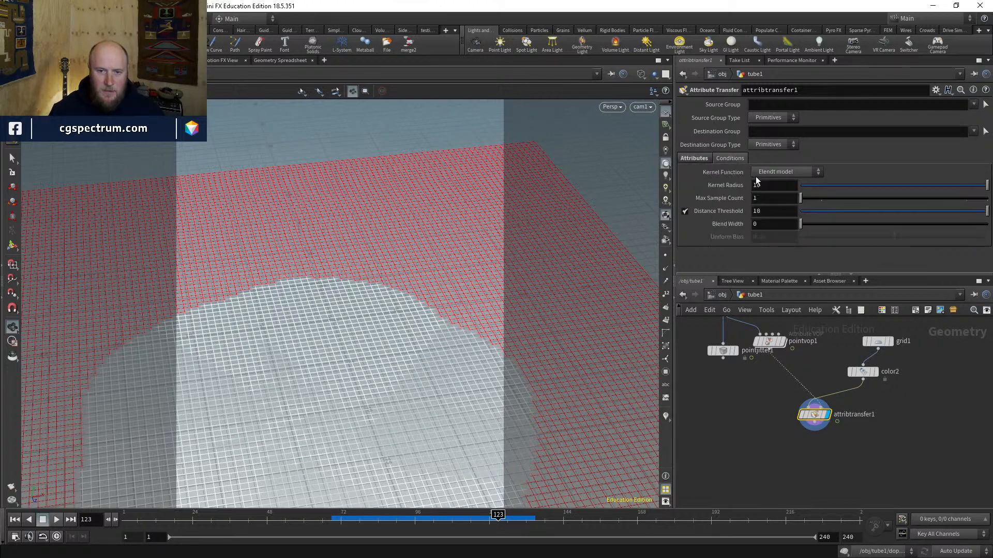
pyautogui.press('w')
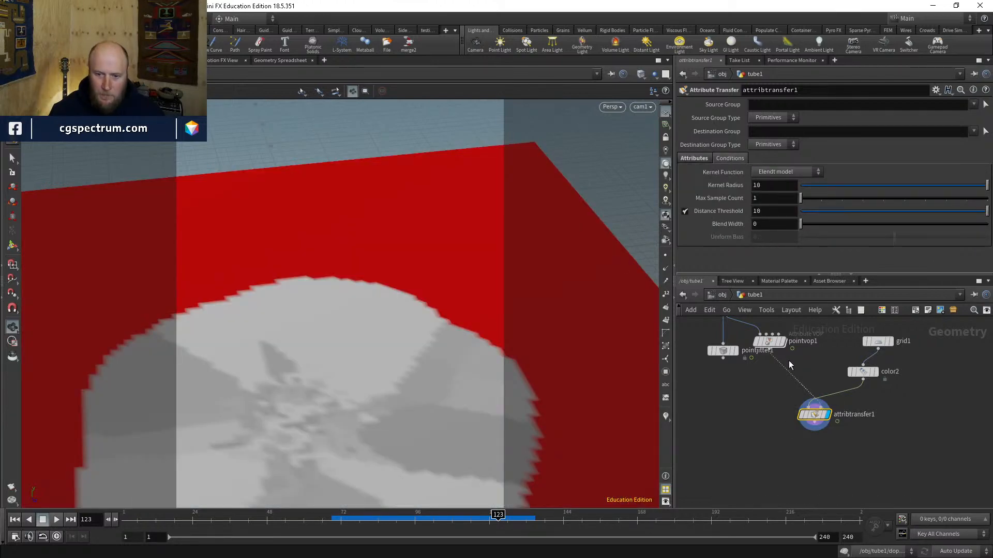
# Step: Set color2 to black and give attribtransfer1 a distance threshold of 0.17 and a blend width of 0.22
pyautogui.click(783, 346)
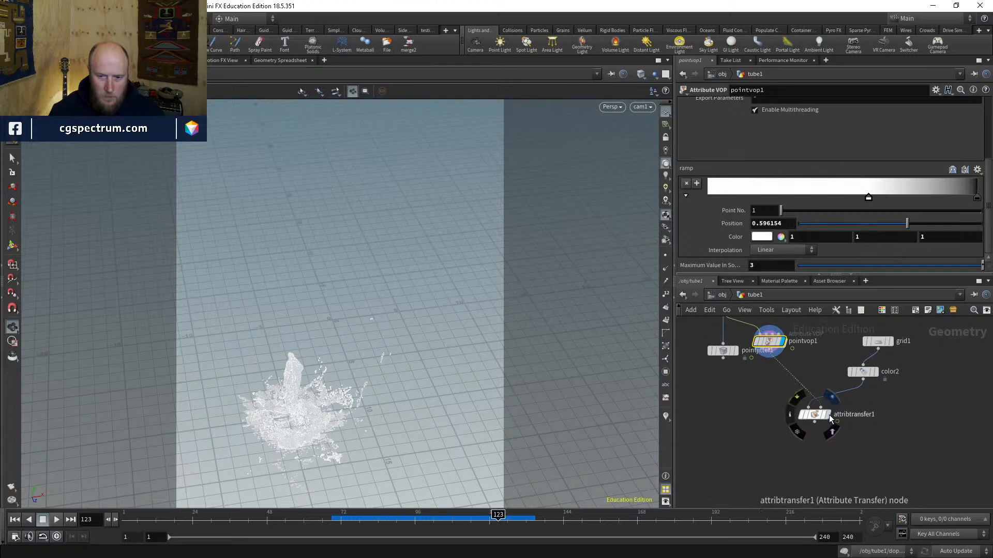
pyautogui.click(865, 372)
pyautogui.write('0')
pyautogui.press('Return')
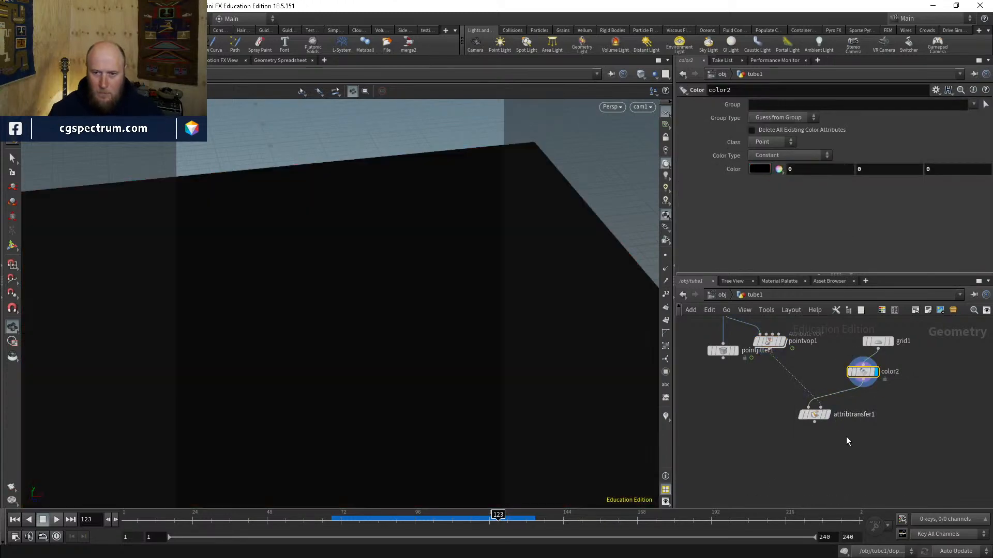
pyautogui.click(819, 417)
pyautogui.moveTo(802, 211); pyautogui.dragTo(806, 222)
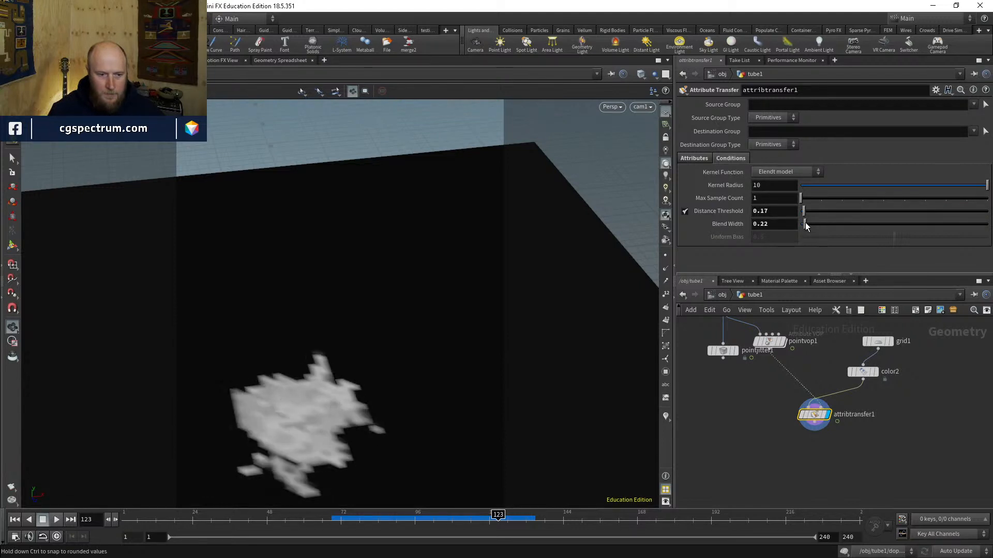
# Step: Insert a Remesh node between color2 and attribtransfer1, and display the mesh before returning to the transfer result
pyautogui.press('Tab')
pyautogui.write('reme')
pyautogui.press('Return')
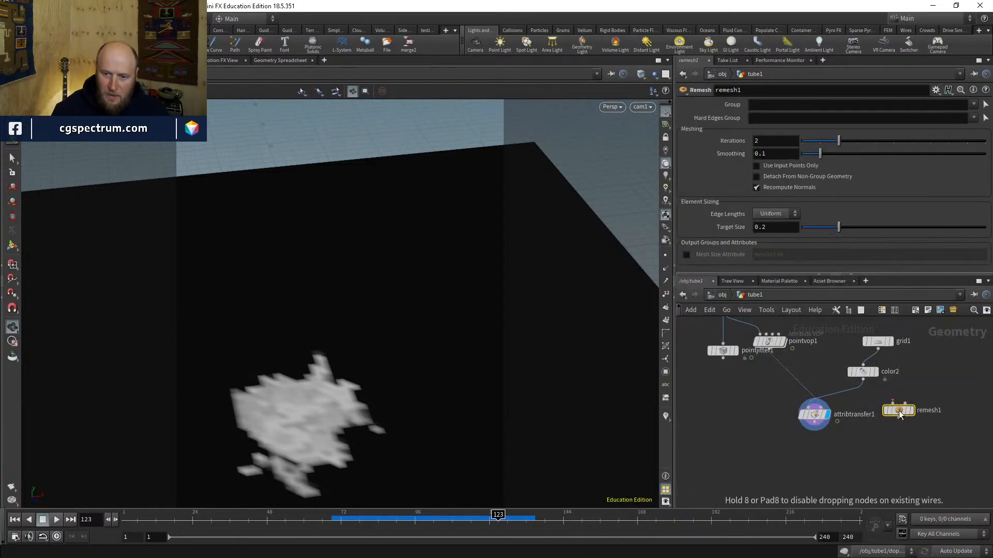
pyautogui.click(867, 418)
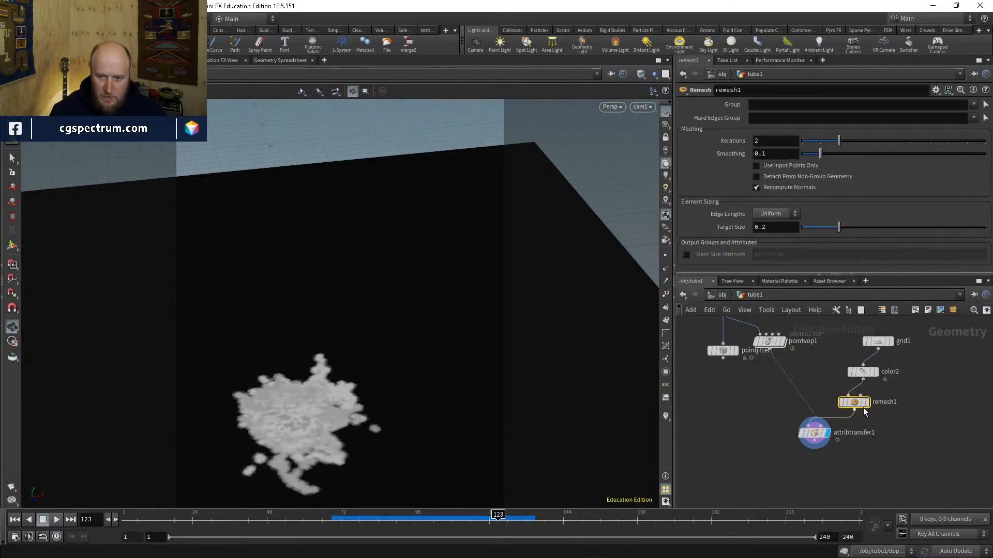
pyautogui.click(864, 404)
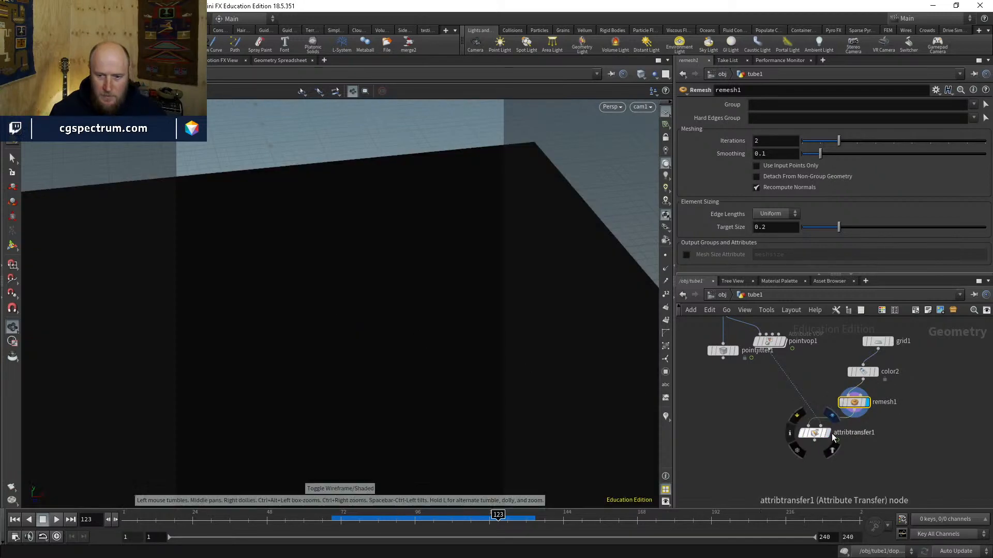
pyautogui.click(831, 435)
# Step: Set attribtransfer1's distance threshold to 0 and blend width to 0.53, checking the splash mask from frame 80 to 132
pyautogui.moveTo(425, 521); pyautogui.dragTo(481, 521)
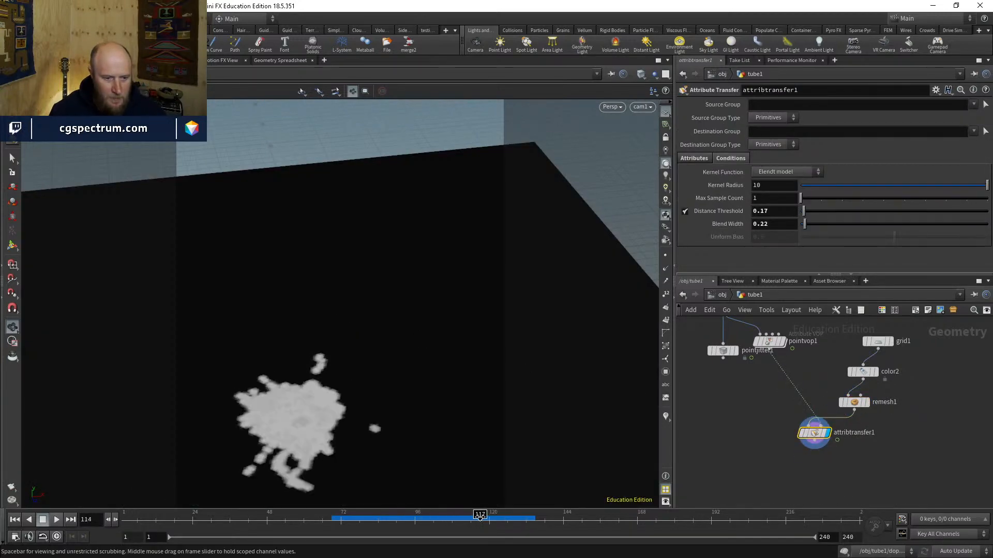
pyautogui.moveTo(805, 224)
pyautogui.mouseDown()
pyautogui.moveTo(792, 213)
pyautogui.moveTo(810, 225)
pyautogui.mouseUp()
pyautogui.click(344, 515)
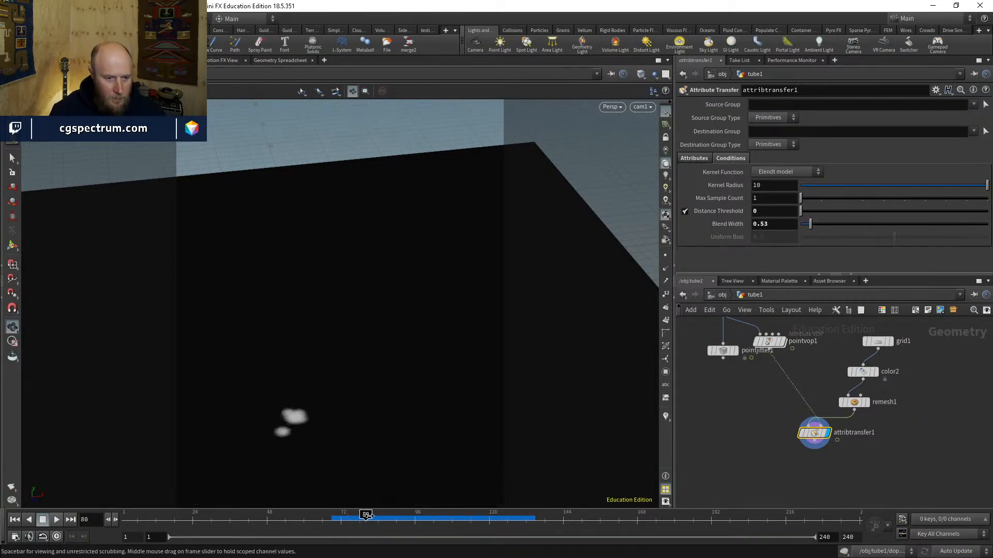
pyautogui.moveTo(367, 516); pyautogui.dragTo(527, 517)
pyautogui.moveTo(788, 349); pyautogui.dragTo(787, 383, button='middle')
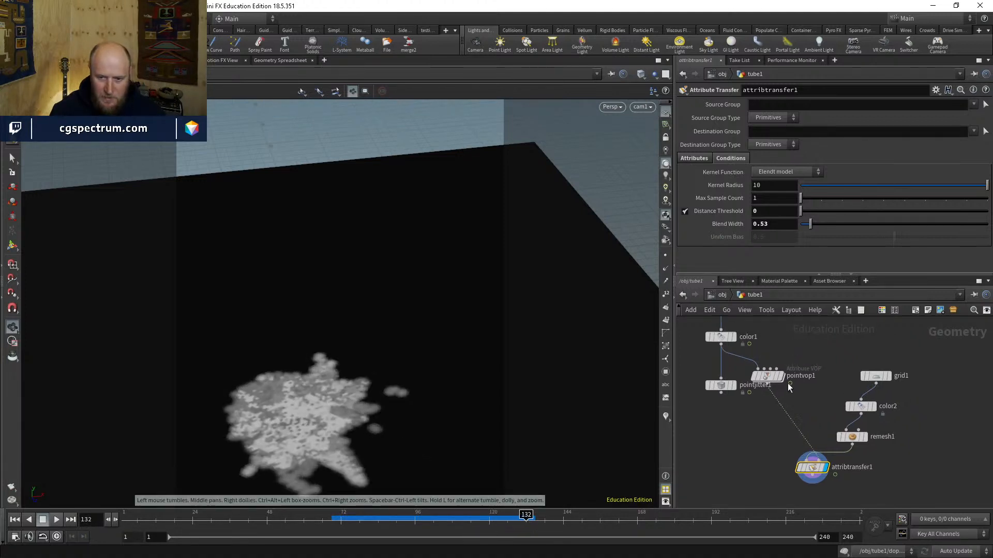
# Step: Compare pointvop1's spray points with attribtransfer1's ground mask, scrubbing the timeline around frames 129 to 133
pyautogui.scroll(3, 787, 385)
pyautogui.click(782, 377)
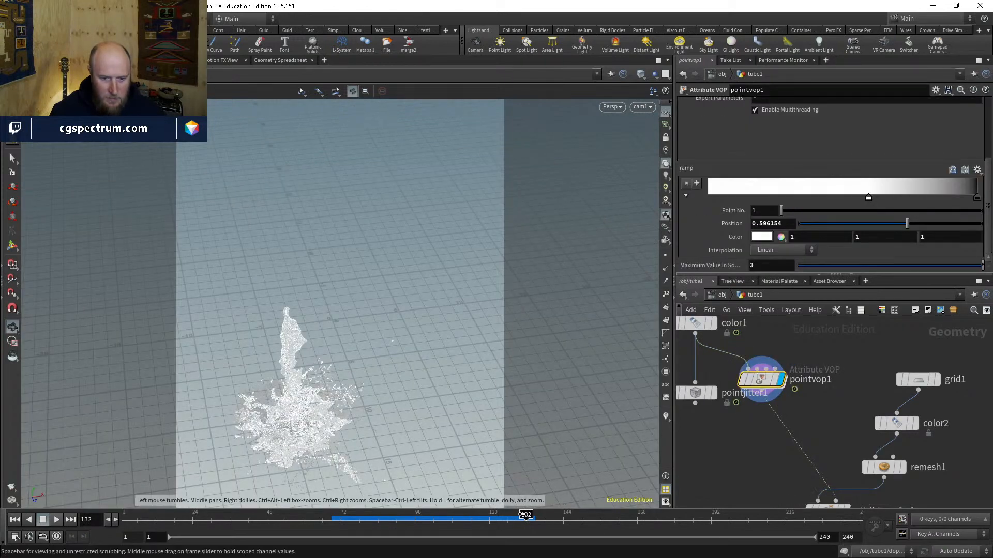
pyautogui.moveTo(525, 515); pyautogui.dragTo(532, 515)
pyautogui.moveTo(465, 517); pyautogui.dragTo(517, 517)
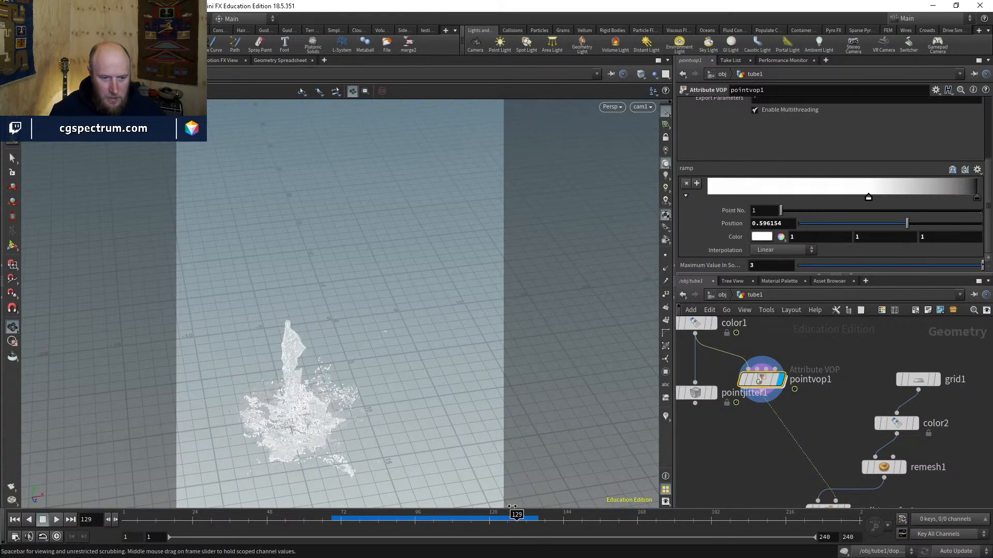
pyautogui.moveTo(833, 444); pyautogui.dragTo(778, 352, button='middle')
pyautogui.scroll(2, 777, 362)
pyautogui.click(774, 414)
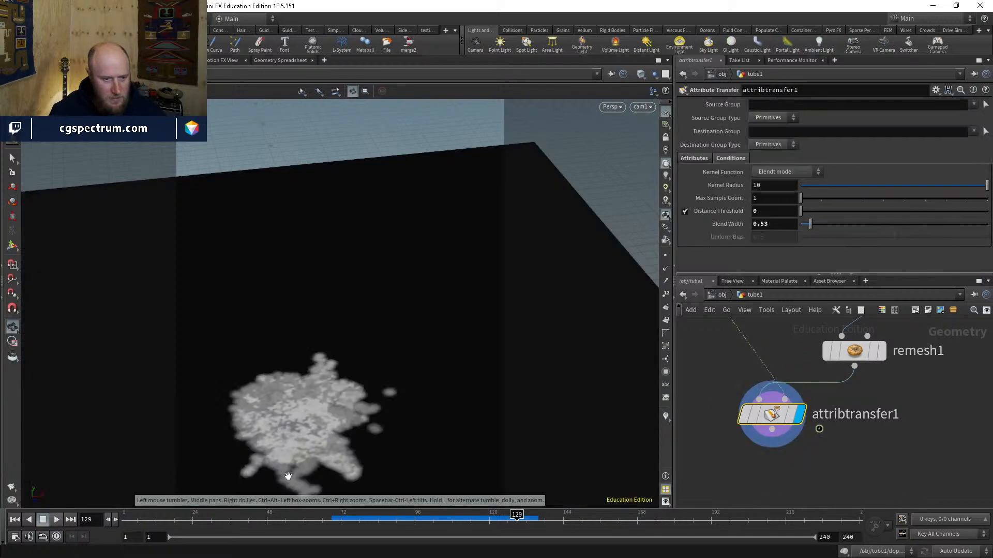
pyautogui.moveTo(420, 517); pyautogui.dragTo(529, 509)
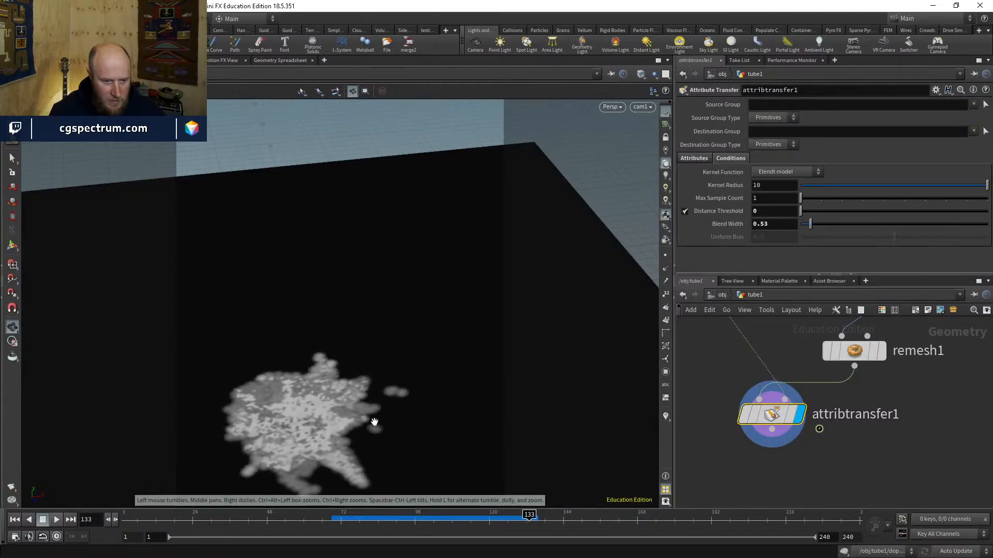
# Step: Review color2's settings and reduce attribtransfer1's blend width to 0.17
pyautogui.moveTo(906, 452); pyautogui.dragTo(877, 493, button='middle')
pyautogui.moveTo(829, 428); pyautogui.dragTo(818, 458, button='middle')
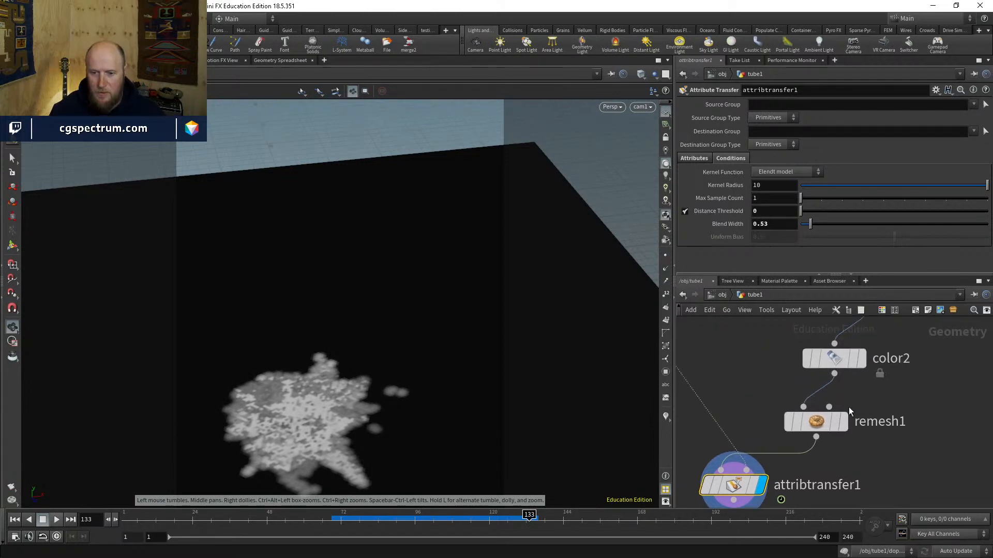
pyautogui.moveTo(939, 415); pyautogui.dragTo(926, 433, button='middle')
pyautogui.click(822, 376)
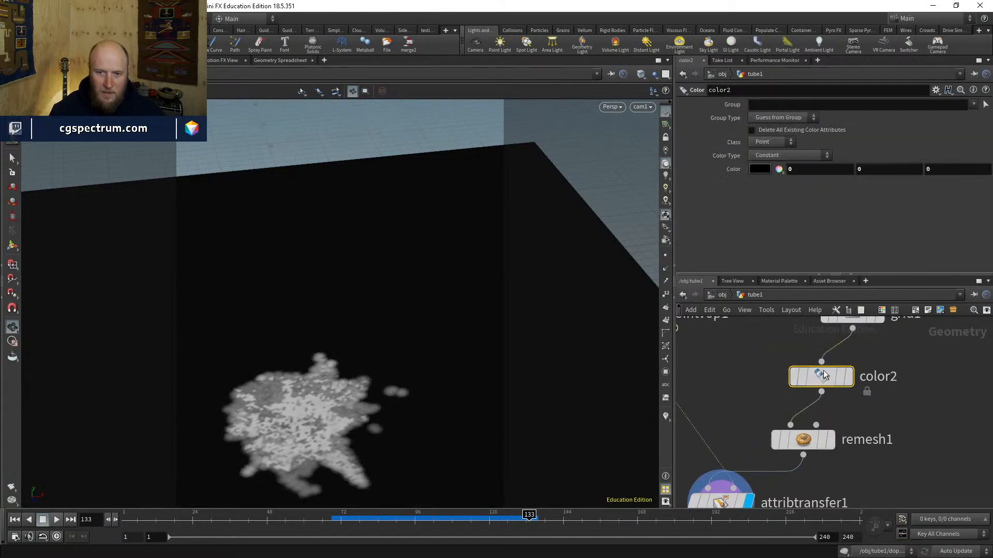
pyautogui.moveTo(855, 464); pyautogui.dragTo(867, 420, button='middle')
pyautogui.click(717, 463)
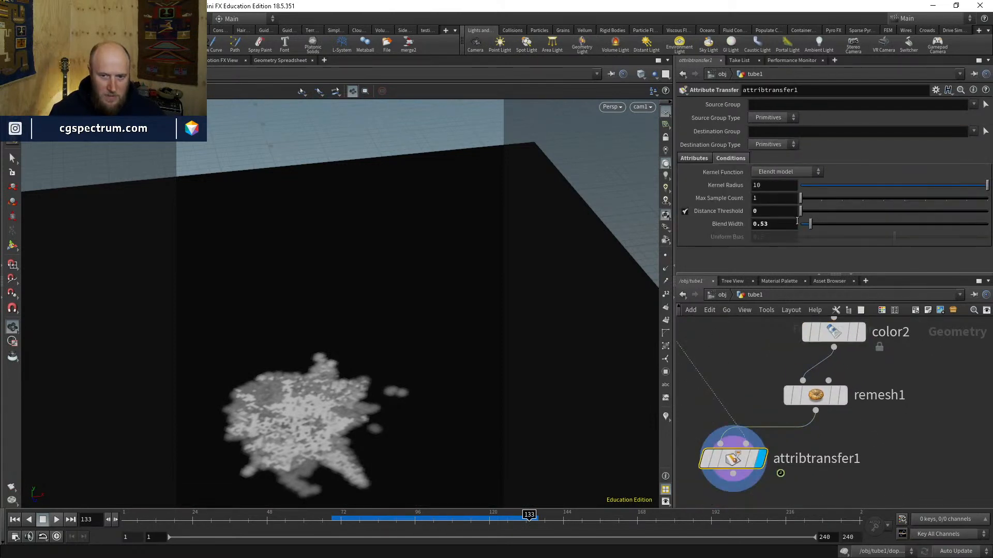
pyautogui.moveTo(810, 224); pyautogui.dragTo(804, 228)
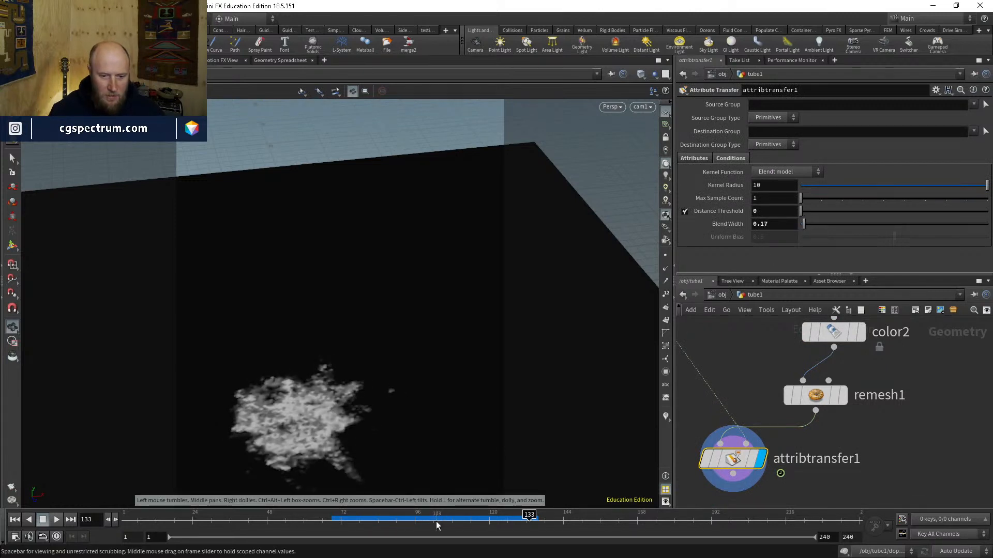
# Step: Examine the sharper splash mask up close at frames 120 and 128, viewing it from different angles
pyautogui.moveTo(436, 521); pyautogui.dragTo(489, 514)
pyautogui.scroll(6, 377, 326)
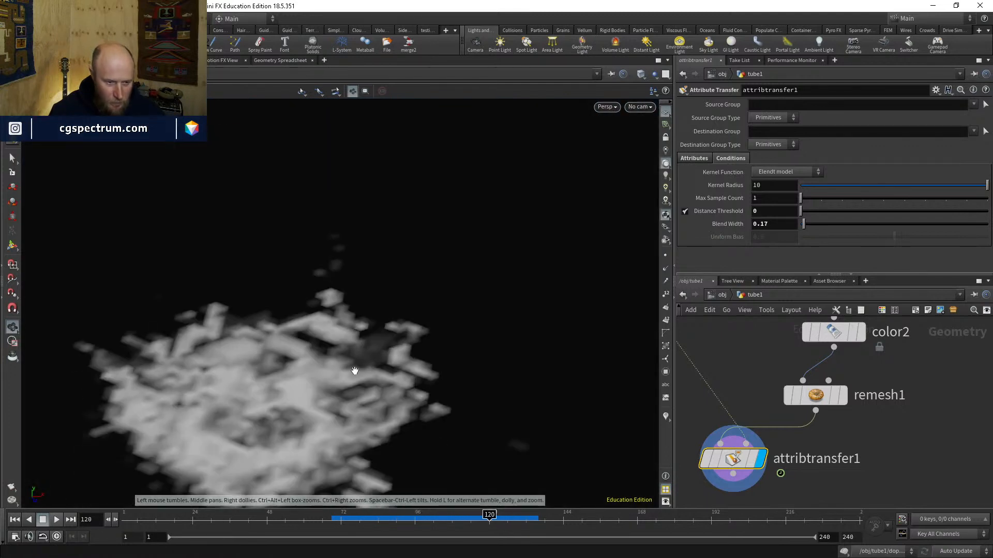
pyautogui.scroll(-8, 355, 371)
pyautogui.moveTo(488, 515); pyautogui.dragTo(514, 512)
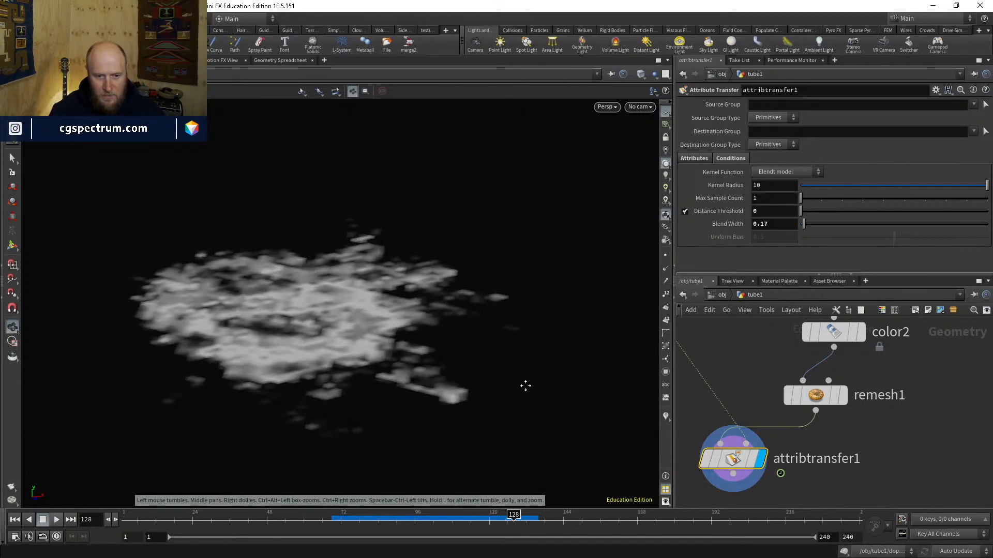
pyautogui.moveTo(525, 386); pyautogui.dragTo(465, 421)
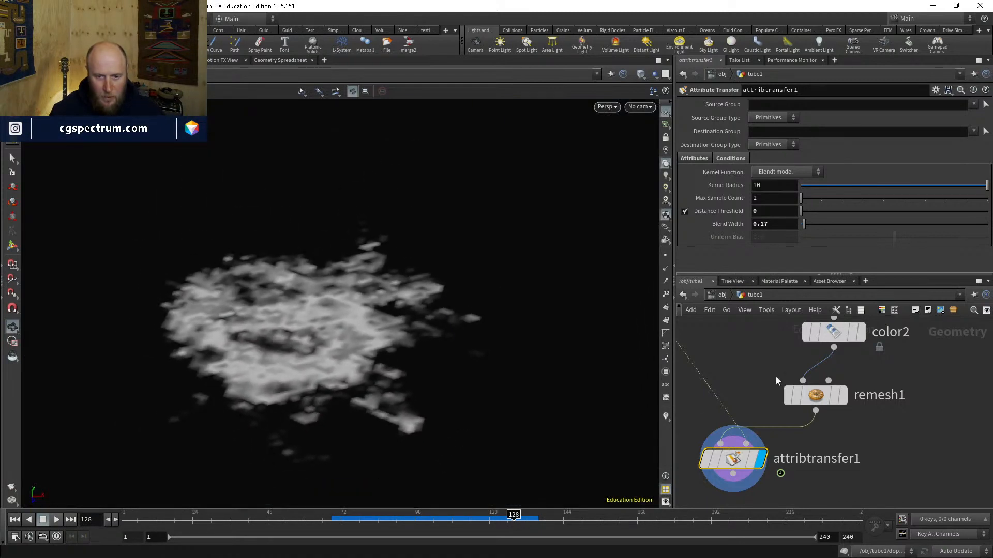
# Step: Display pointvop1's points up to frame 131 and check them against attribtransfer1's mask, scrubbing it back to frame 116
pyautogui.moveTo(723, 367); pyautogui.dragTo(835, 495, button='middle')
pyautogui.click(780, 395)
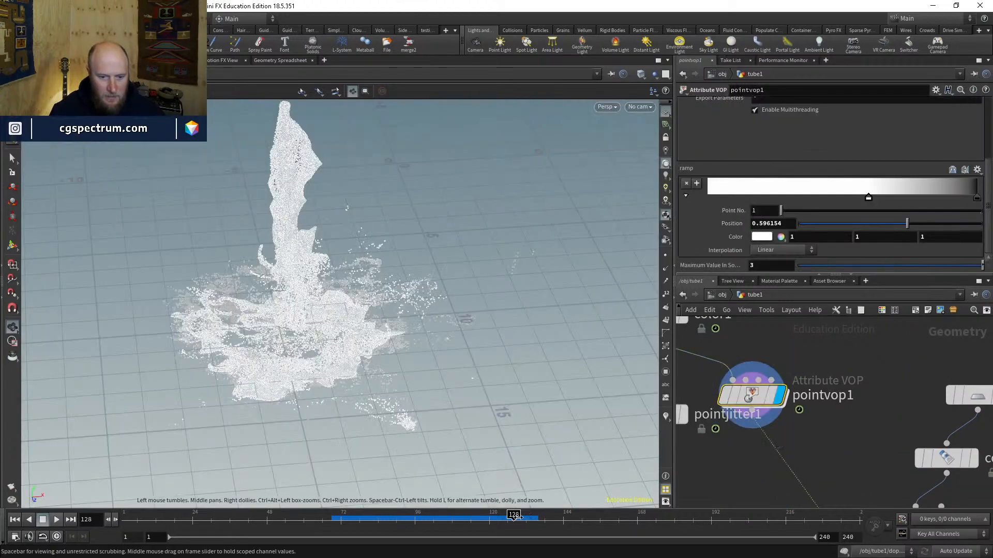
pyautogui.moveTo(515, 517); pyautogui.dragTo(524, 517)
pyautogui.moveTo(812, 439); pyautogui.dragTo(759, 321, button='middle')
pyautogui.click(820, 468)
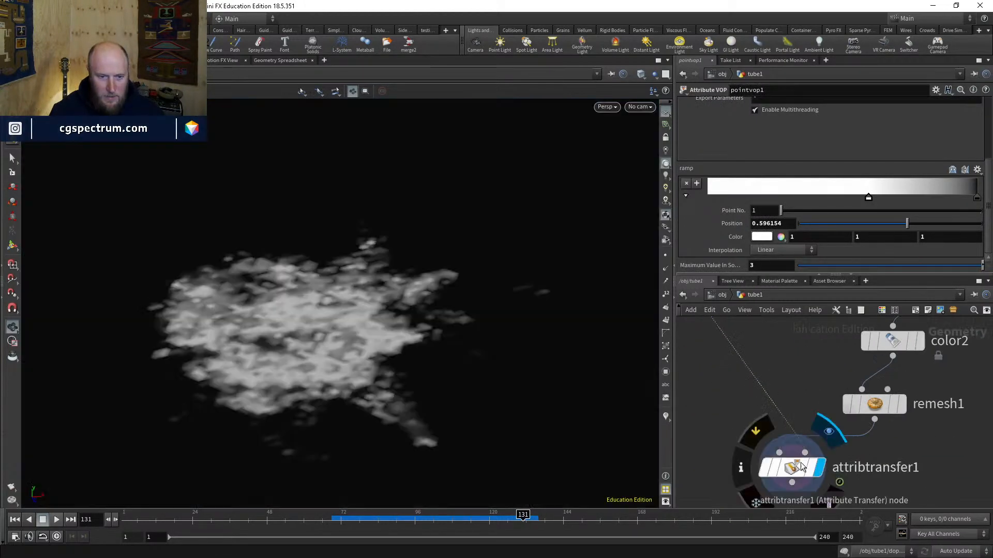
pyautogui.click(801, 467)
pyautogui.moveTo(399, 522); pyautogui.dragTo(481, 514)
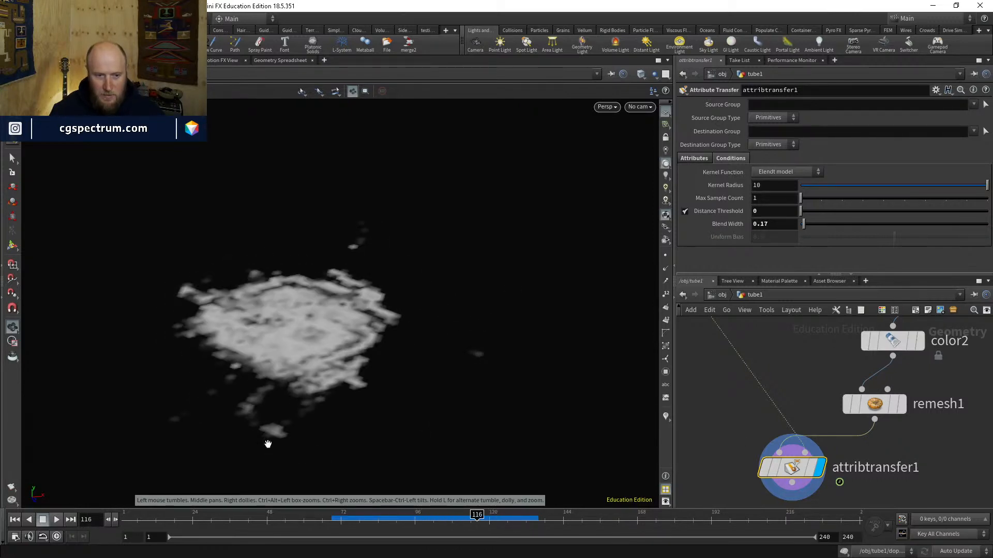
# Step: Insert a Blast node directly after pointvop1, position it below that node and display its output
pyautogui.moveTo(352, 525); pyautogui.dragTo(465, 516)
pyautogui.moveTo(752, 325); pyautogui.dragTo(806, 401, button='middle')
pyautogui.click(808, 470)
pyautogui.click(783, 470)
pyautogui.press('Tab')
pyautogui.write('blast')
pyautogui.press('Return')
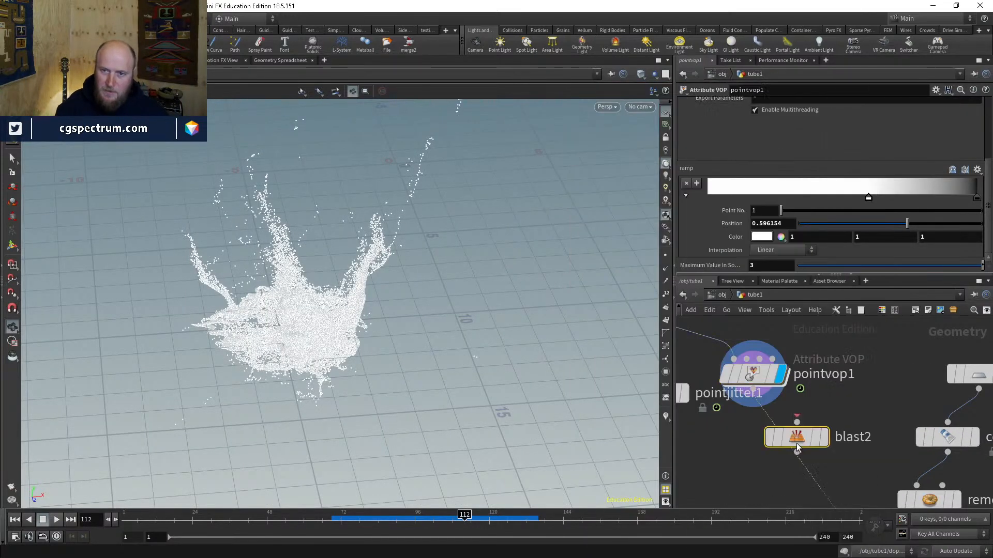
pyautogui.click(796, 442)
pyautogui.moveTo(787, 443); pyautogui.dragTo(768, 443)
pyautogui.click(801, 436)
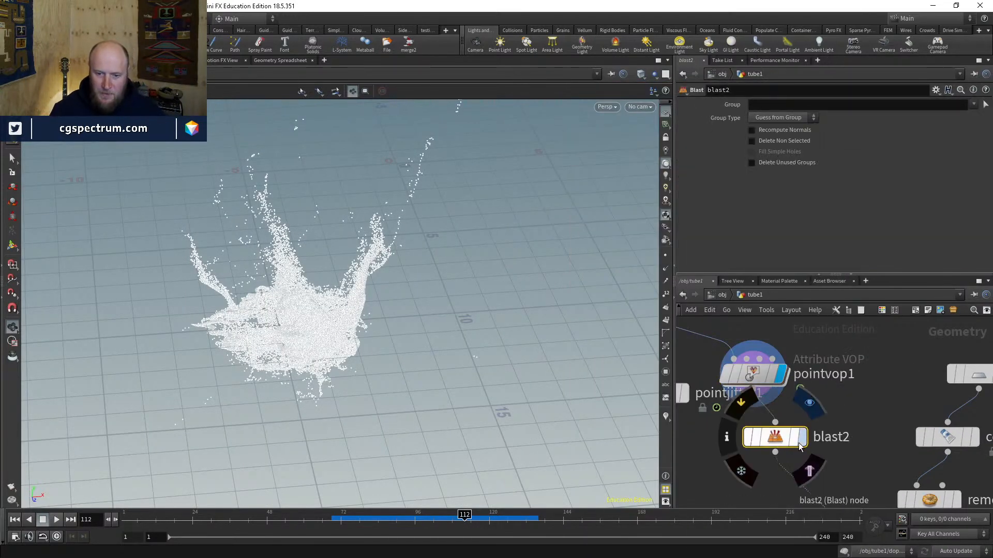
pyautogui.click(801, 106)
pyautogui.write('@age>2')
pyautogui.press('Return')
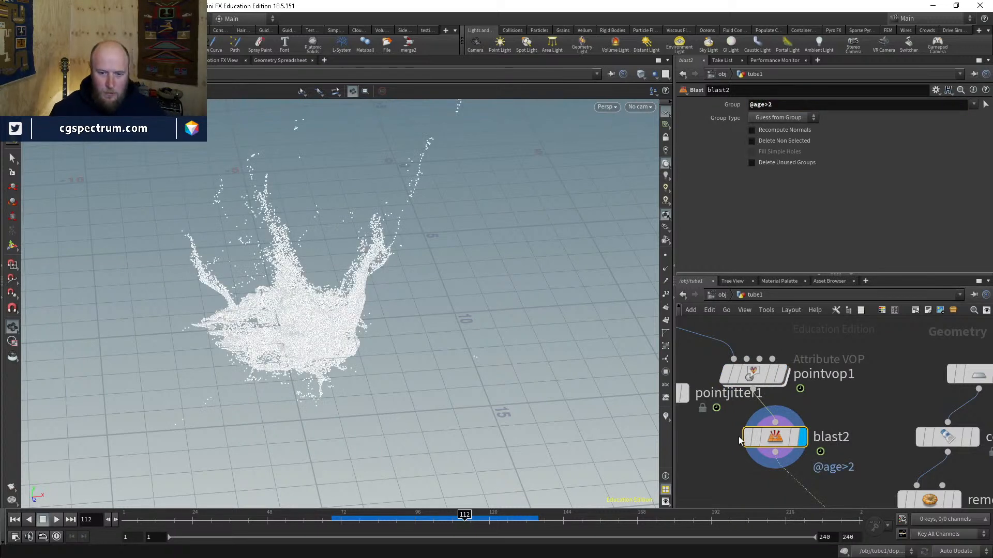
pyautogui.moveTo(465, 516); pyautogui.dragTo(507, 517)
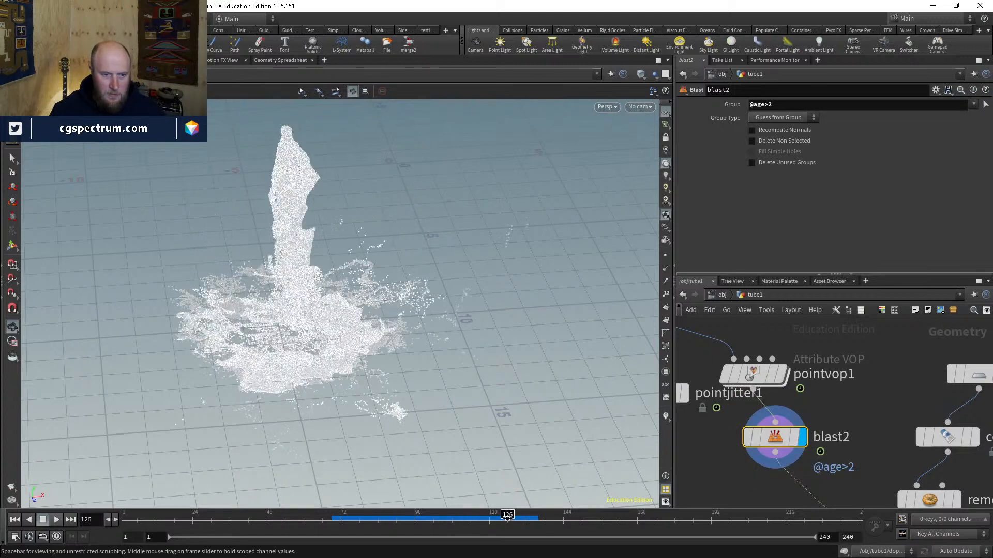
pyautogui.moveTo(800, 448)
pyautogui.click(783, 119)
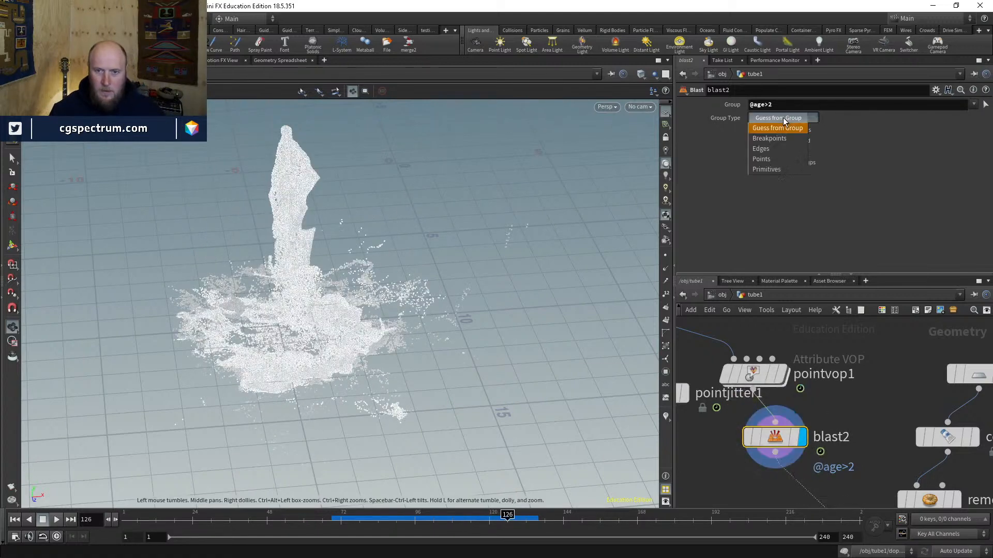
pyautogui.click(770, 160)
pyautogui.moveTo(550, 514); pyautogui.dragTo(510, 515)
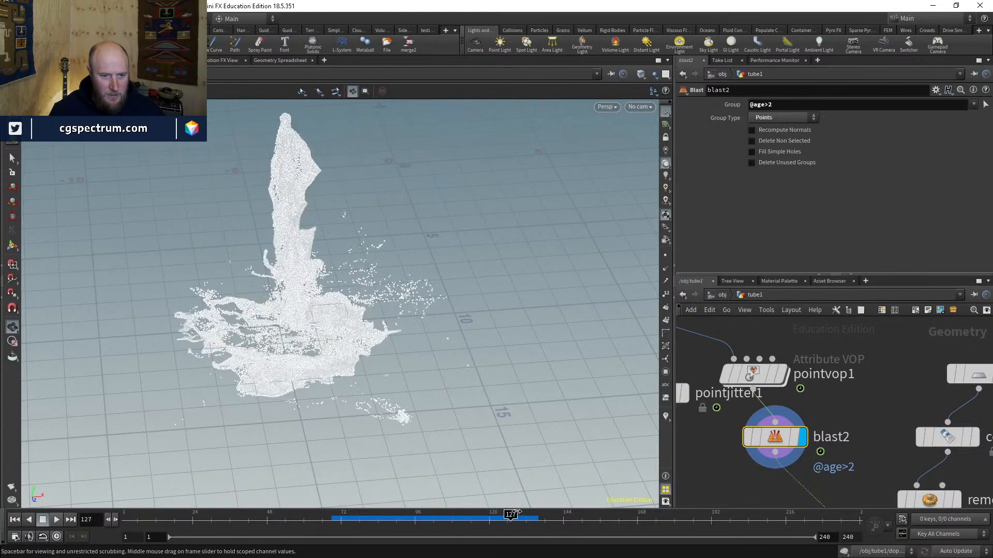
# Step: Display attribtransfer1, place it further below remesh1, and return to frame 112 to check the transferred mask
pyautogui.moveTo(748, 439)
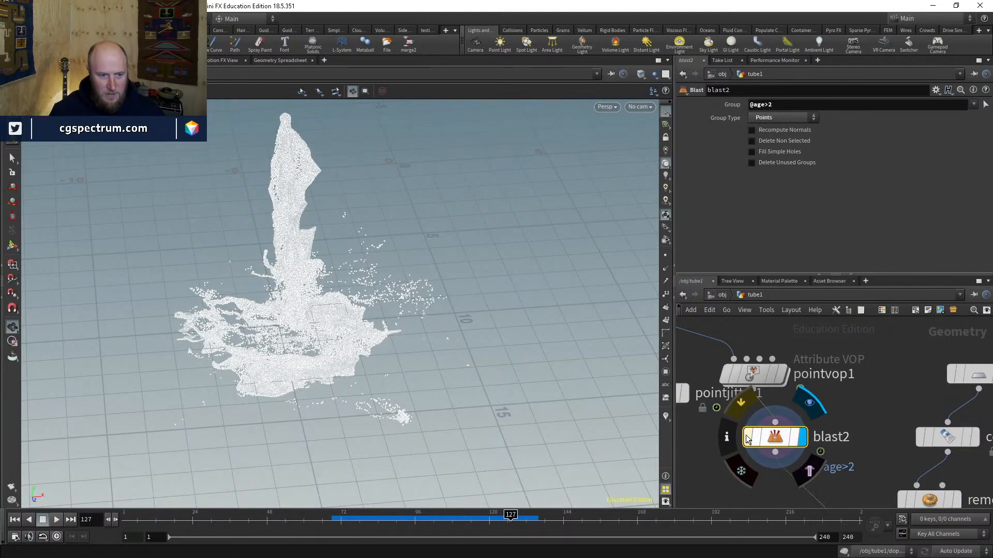
pyautogui.moveTo(825, 474); pyautogui.dragTo(752, 291, button='middle')
pyautogui.click(799, 380)
pyautogui.moveTo(774, 380); pyautogui.dragTo(771, 449)
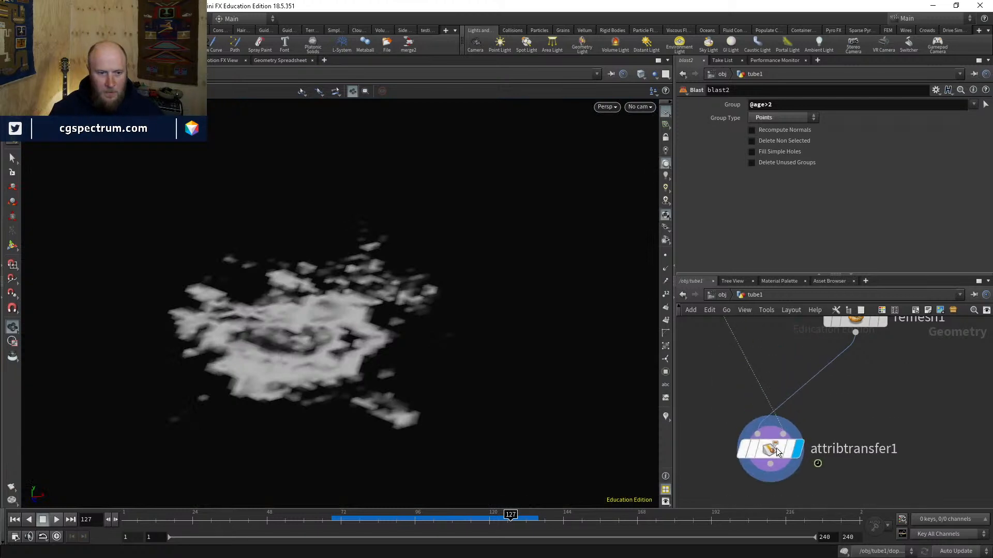
pyautogui.moveTo(514, 521); pyautogui.dragTo(465, 518)
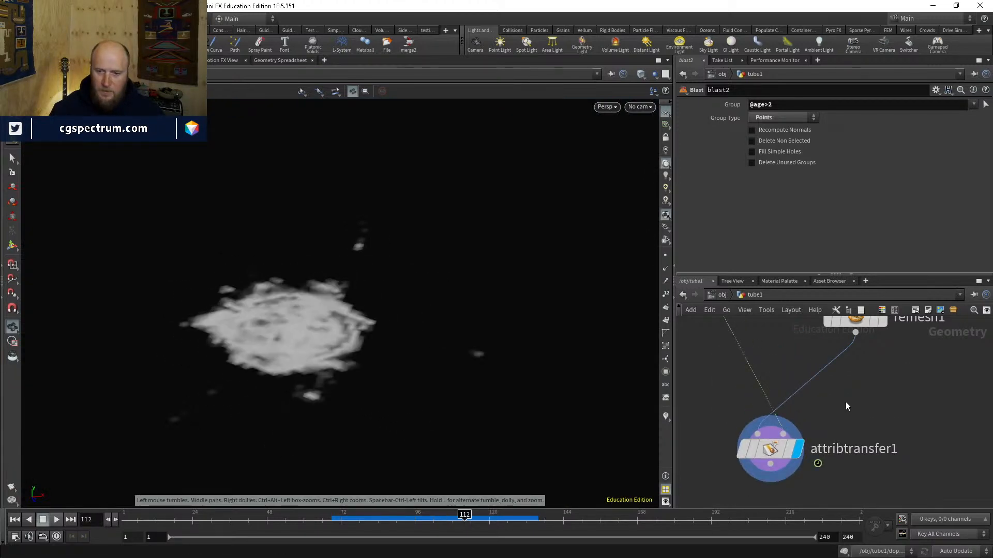
# Step: Add a Solver node and insert it on the wire between blast2 and attribtransfer1
pyautogui.moveTo(845, 401); pyautogui.dragTo(856, 423, button='middle')
pyautogui.press('Tab')
pyautogui.write('solver')
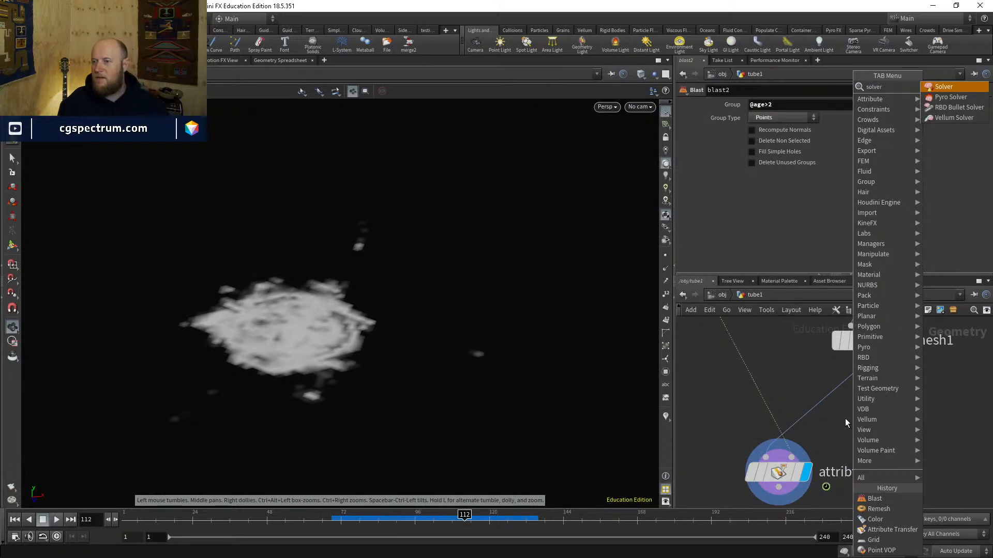
pyautogui.press('Return')
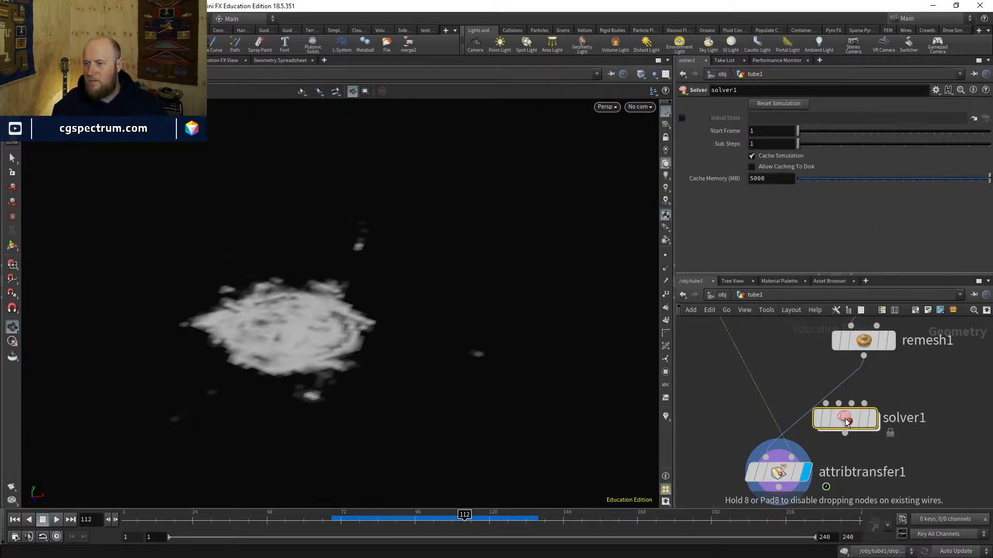
pyautogui.click(845, 418)
pyautogui.moveTo(845, 417); pyautogui.dragTo(714, 419)
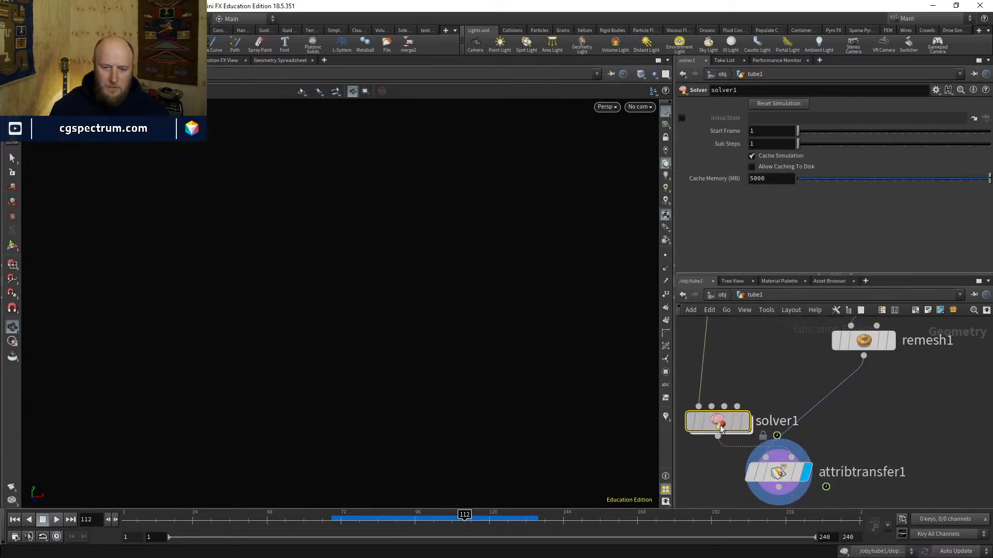
# Step: Connect remesh1 to solver1's first input and blast2 to its second, display solver1, and shift attribtransfer1 down
pyautogui.scroll(-2, 737, 376)
pyautogui.scroll(-2, 737, 376)
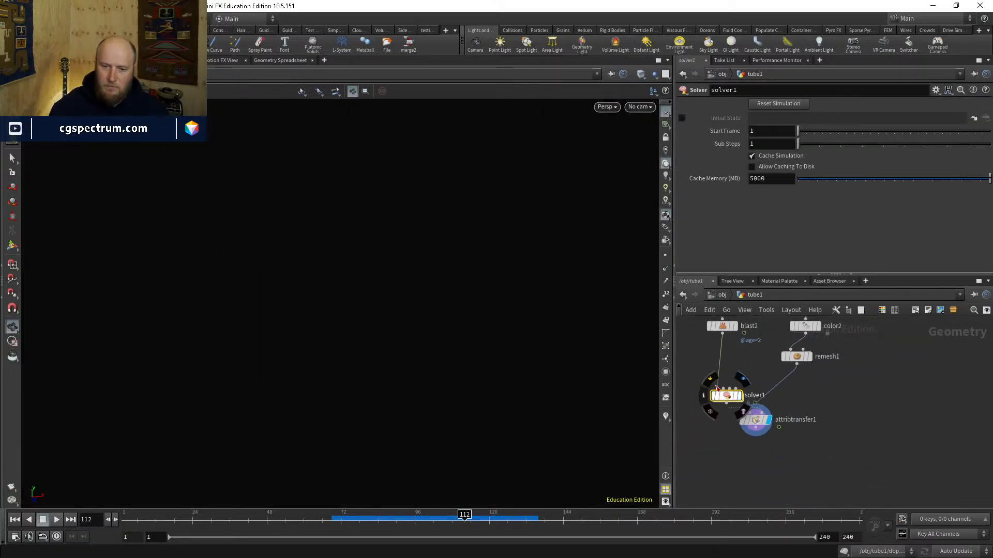
pyautogui.click(734, 334)
pyautogui.click(740, 397)
pyautogui.moveTo(756, 423); pyautogui.dragTo(764, 440)
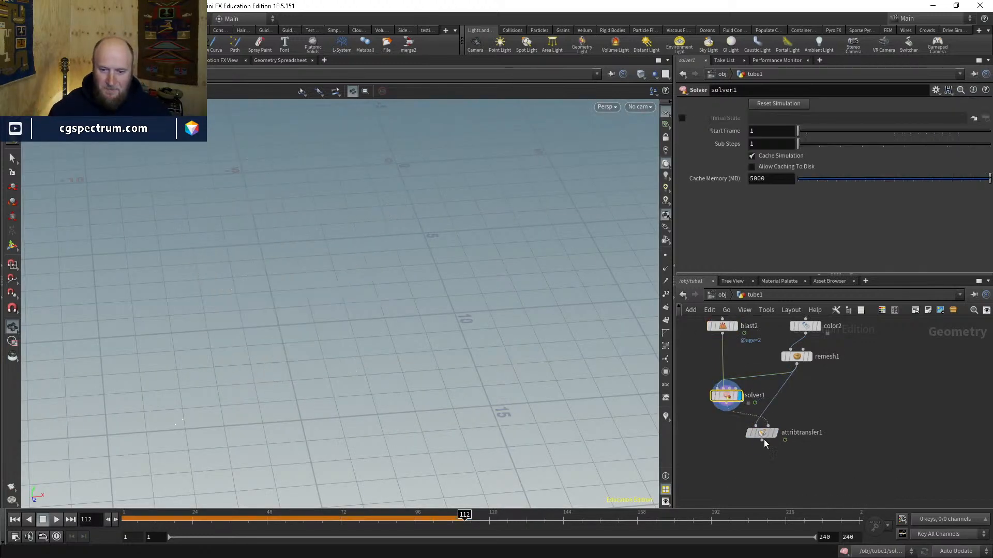
# Step: Look inside solver1's network at frame 1, return to the tube1 level and display blast2
pyautogui.doubleClick(726, 397)
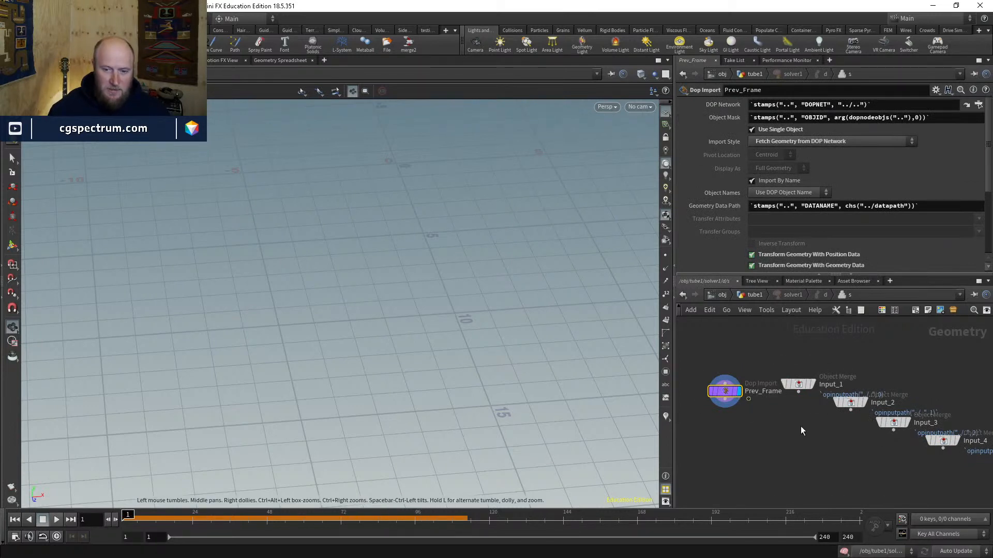
pyautogui.click(769, 295)
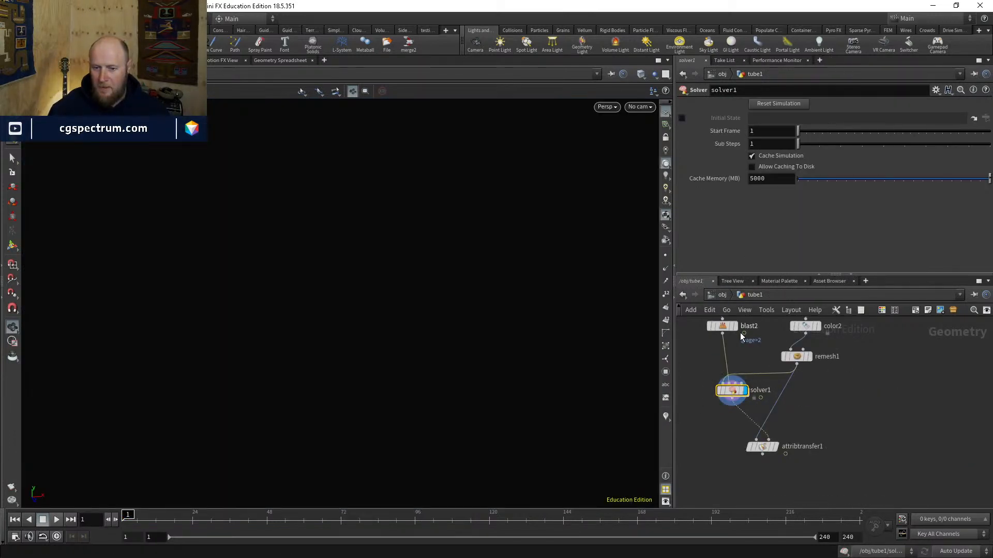
pyautogui.click(735, 326)
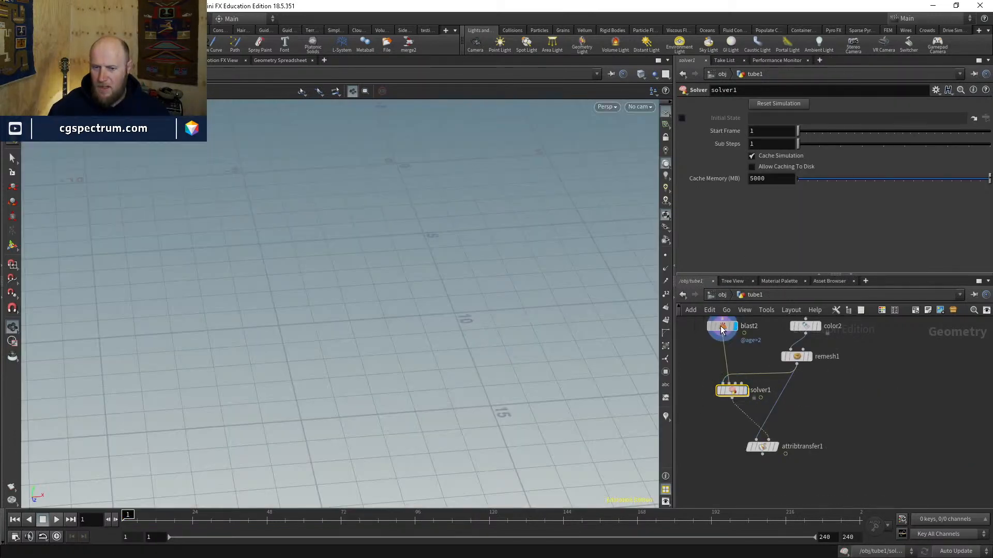
# Step: Inside solver1, display and frame Input_1 and Input_2 to check the incoming geometry, and return to tube1
pyautogui.doubleClick(737, 393)
pyautogui.moveTo(831, 392); pyautogui.dragTo(818, 371, button='middle')
pyautogui.click(800, 364)
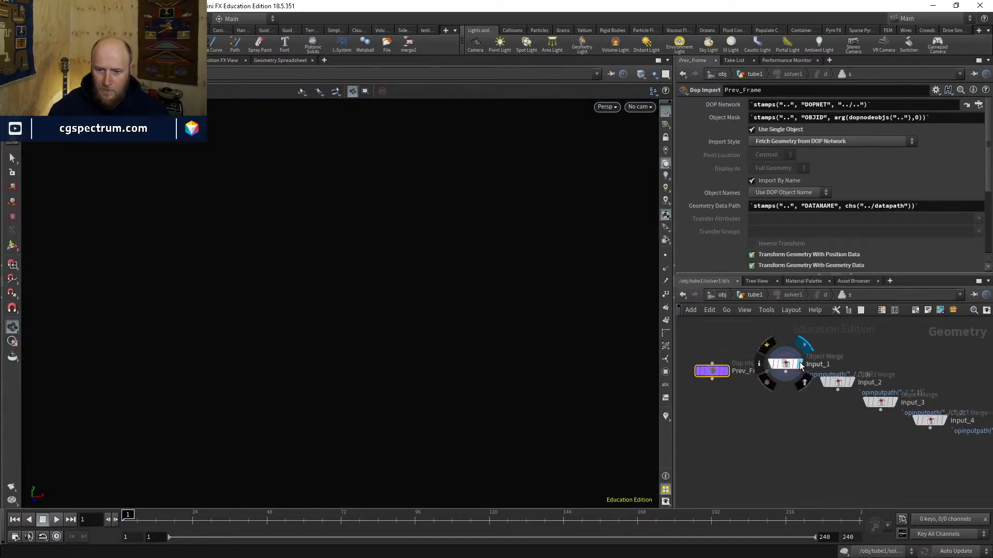
pyautogui.hotkey('space', 'g')
pyautogui.moveTo(490, 359); pyautogui.dragTo(517, 342)
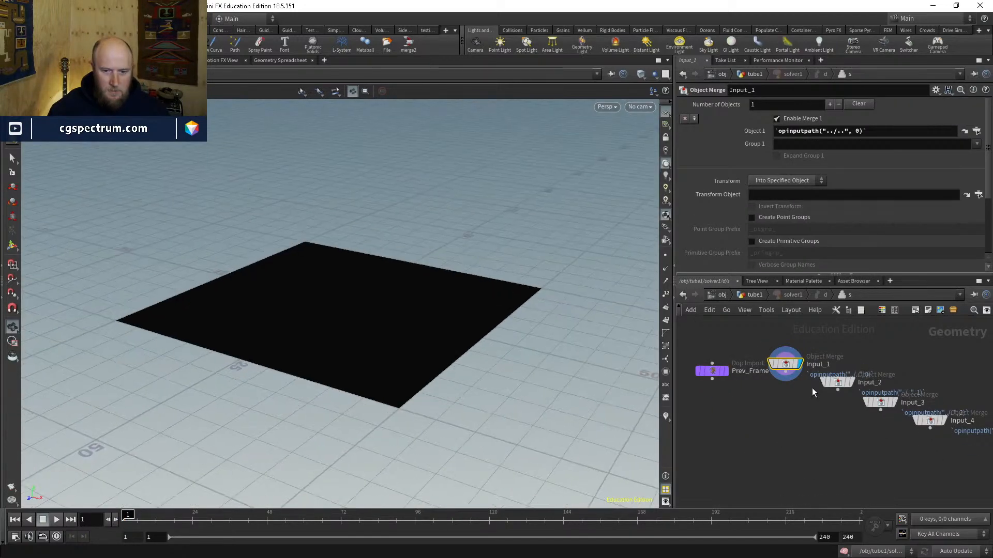
pyautogui.click(854, 386)
pyautogui.hotkey('space', 'g')
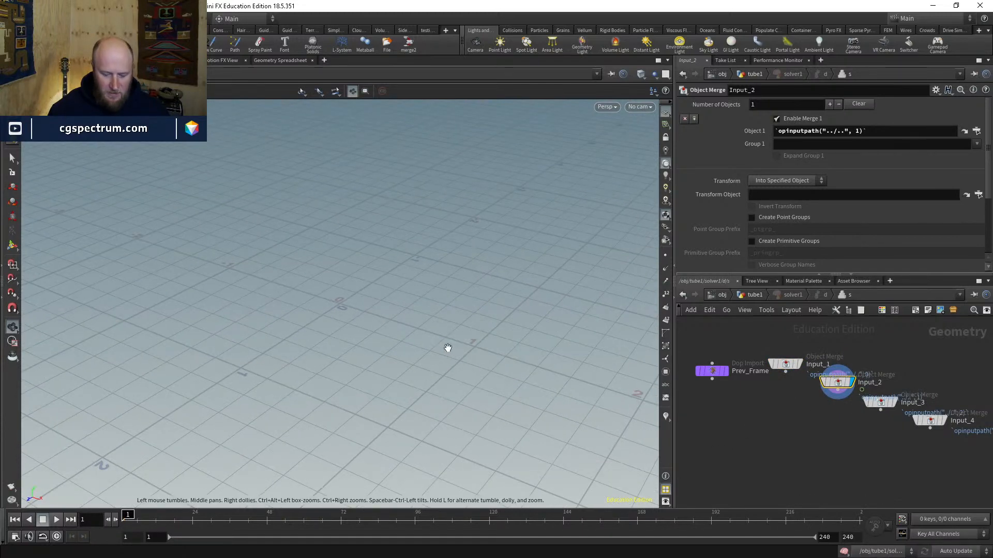
pyautogui.hotkey('space', 'g')
pyautogui.click(755, 295)
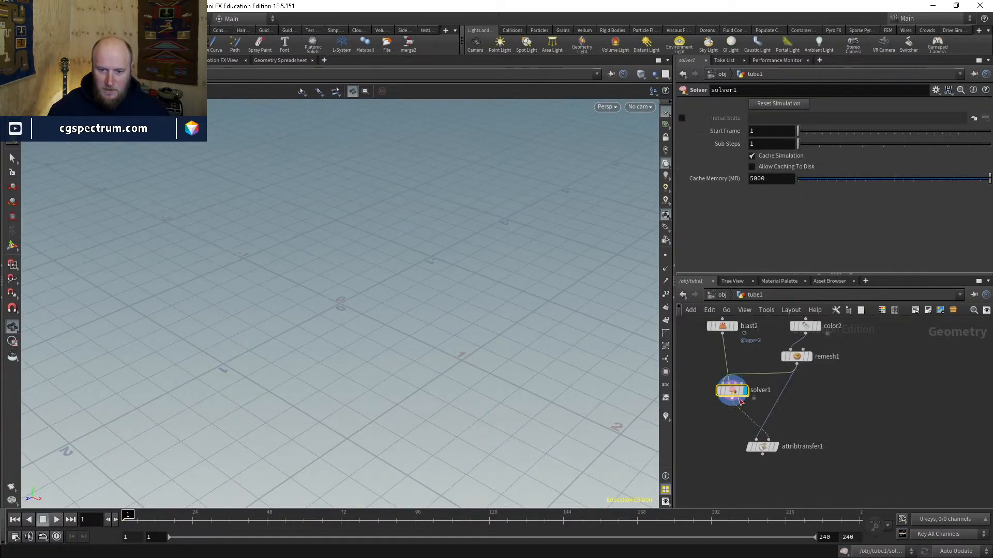
# Step: Display and frame blast2 and remesh1 in turn, and inspect the remeshed grid in wireframe
pyautogui.moveTo(763, 351); pyautogui.dragTo(756, 379, button='middle')
pyautogui.click(728, 354)
pyautogui.hotkey('space', 'g')
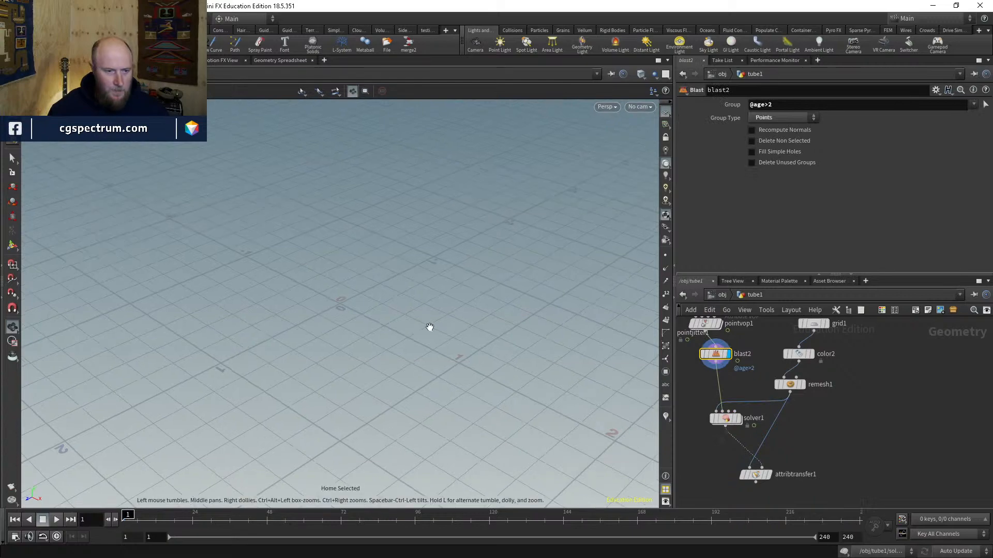
pyautogui.click(805, 385)
pyautogui.hotkey('space', 'g')
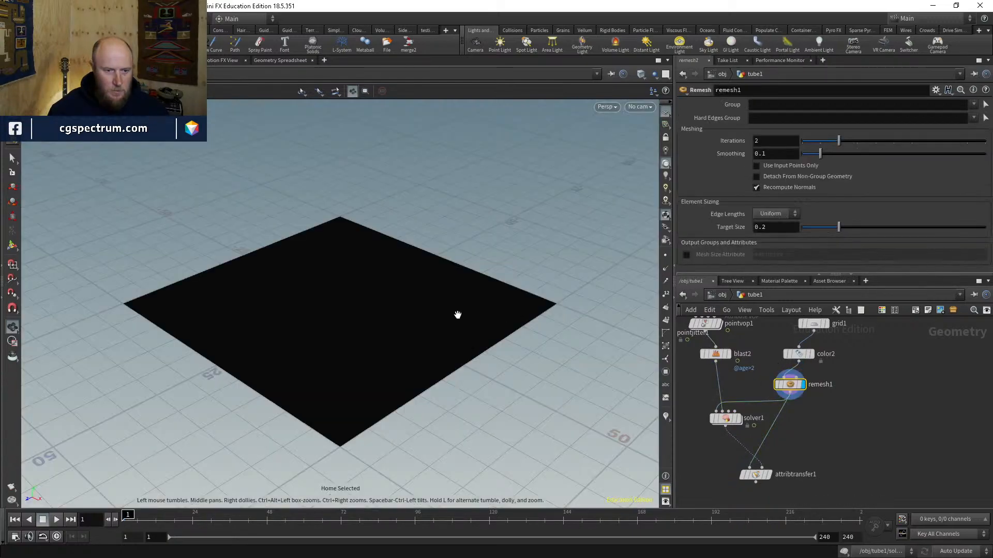
pyautogui.press('w')
pyautogui.moveTo(457, 315)
pyautogui.mouseDown()
pyautogui.moveTo(474, 335)
pyautogui.moveTo(468, 381)
pyautogui.moveTo(775, 424)
pyautogui.mouseUp()
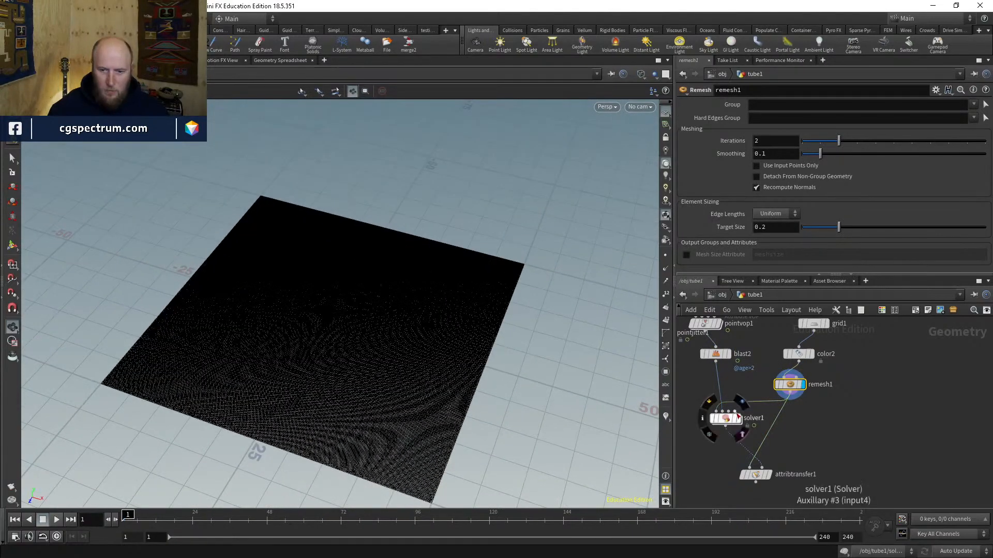
# Step: Display blast2 and examine its splash points from a low side angle between frames 105 and 129
pyautogui.click(728, 354)
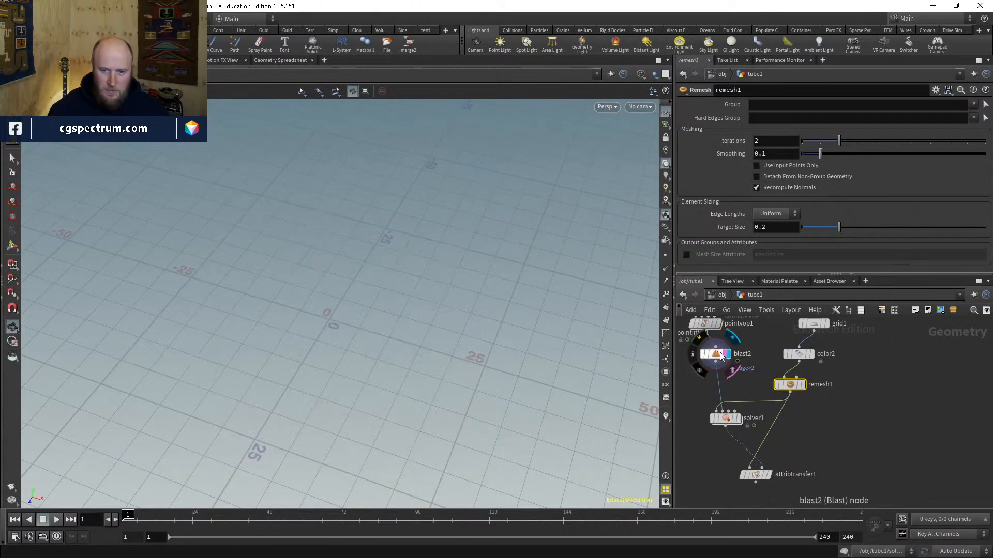
pyautogui.click(720, 357)
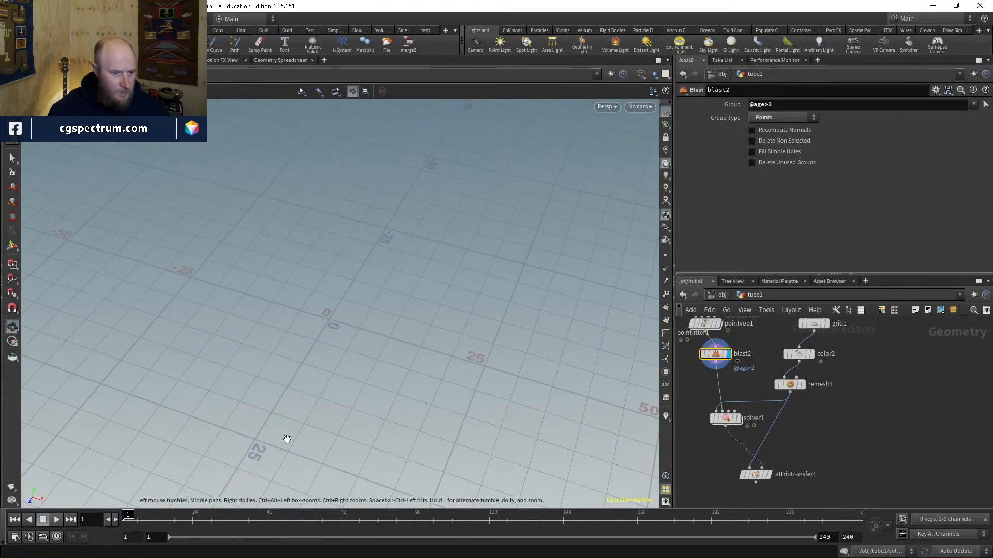
pyautogui.moveTo(346, 523); pyautogui.dragTo(442, 504)
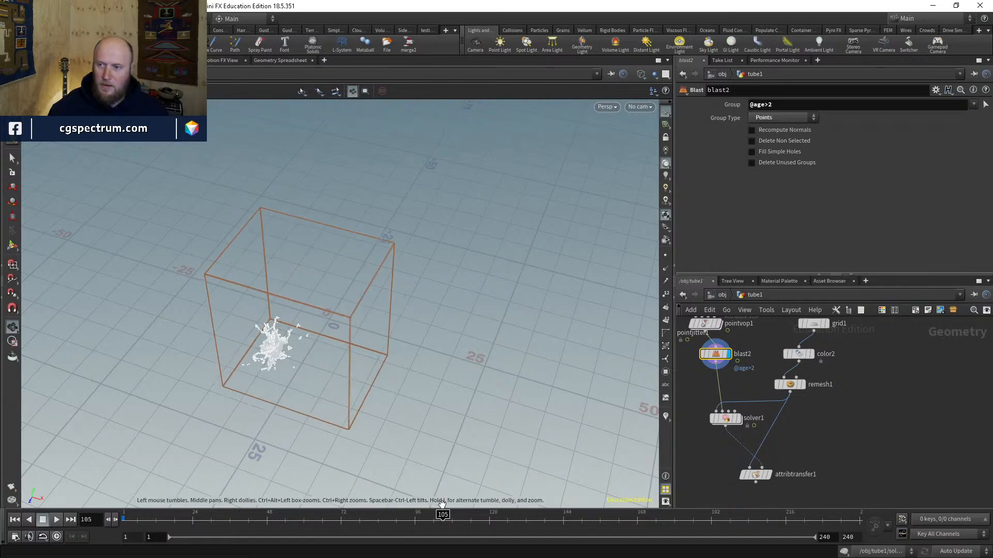
pyautogui.moveTo(265, 327); pyautogui.dragTo(274, 287)
pyautogui.moveTo(274, 287); pyautogui.dragTo(355, 298, button='right')
pyautogui.moveTo(354, 298); pyautogui.dragTo(394, 251)
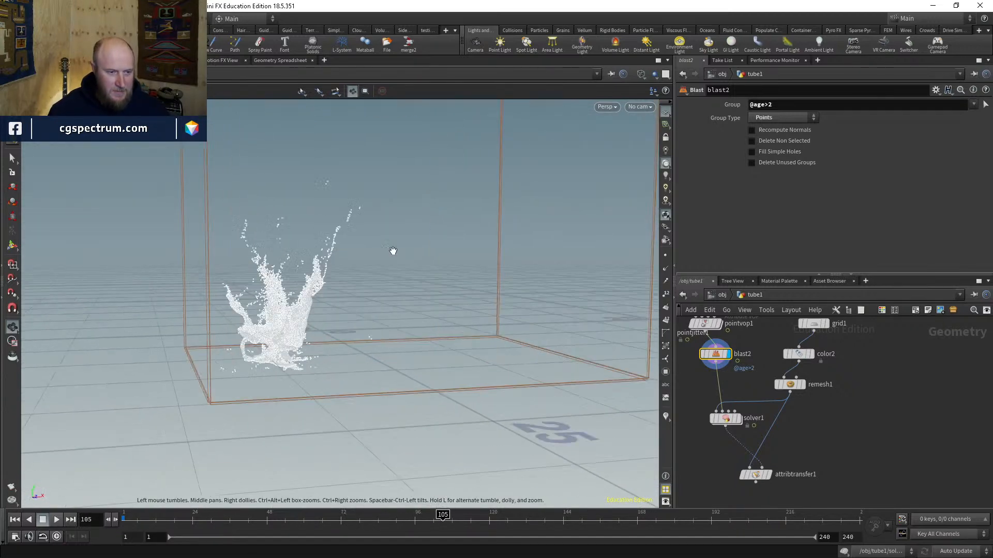
pyautogui.moveTo(368, 320); pyautogui.dragTo(311, 319)
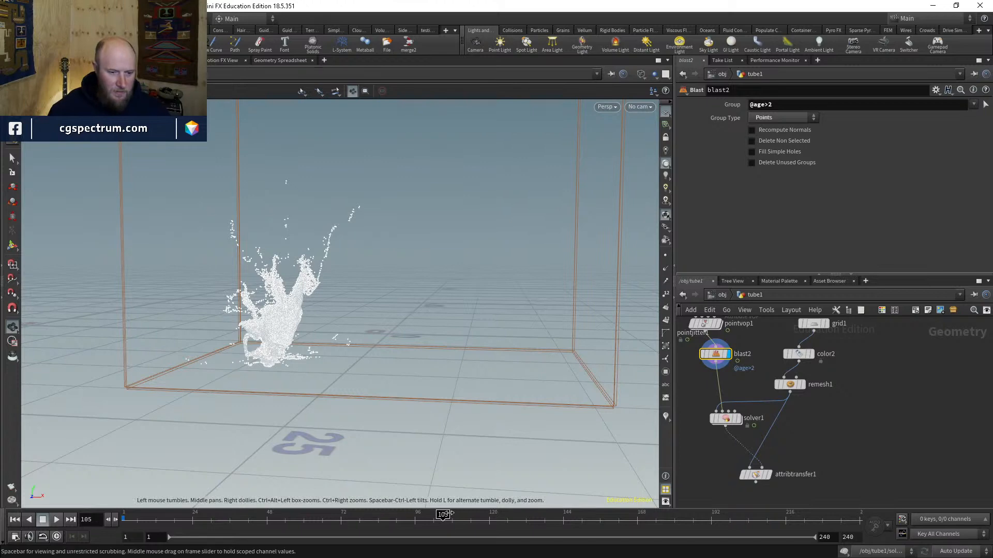
pyautogui.moveTo(444, 514); pyautogui.dragTo(516, 504)
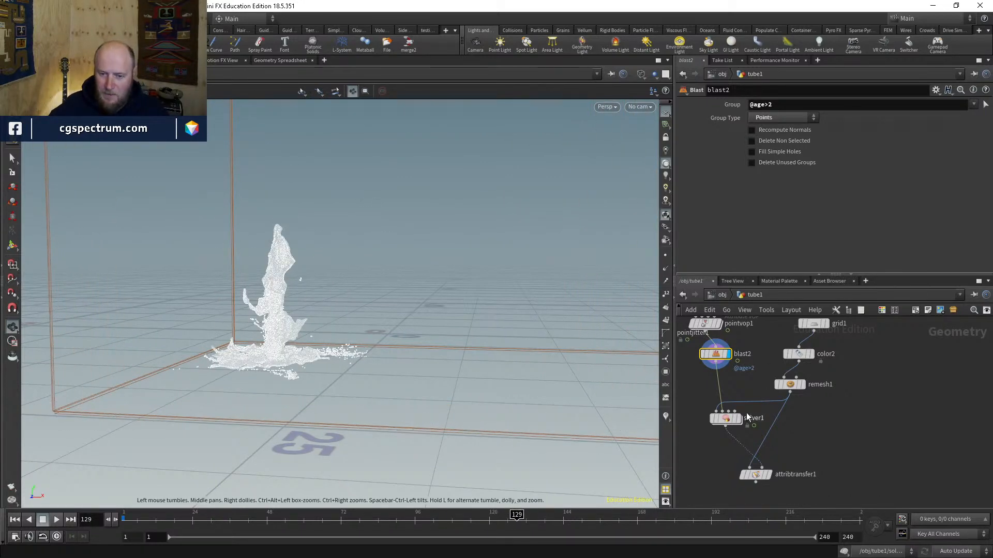
# Step: Display solver1 at frame 129, check Prev_Frame inside its network, and return to the tube1 level
pyautogui.scroll(2, 747, 416)
pyautogui.press('r')
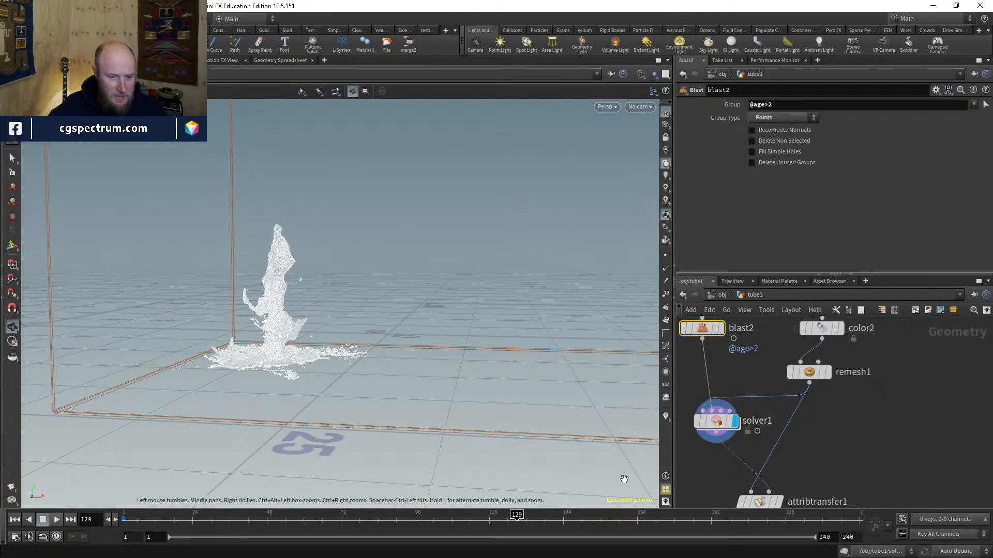
pyautogui.doubleClick(712, 421)
pyautogui.scroll(2, 726, 372)
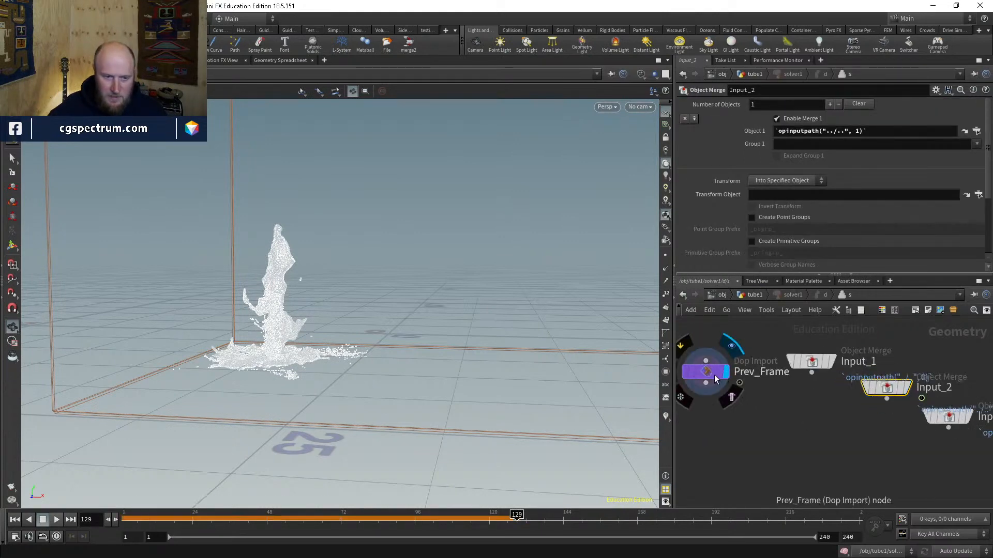
pyautogui.click(715, 374)
pyautogui.click(755, 295)
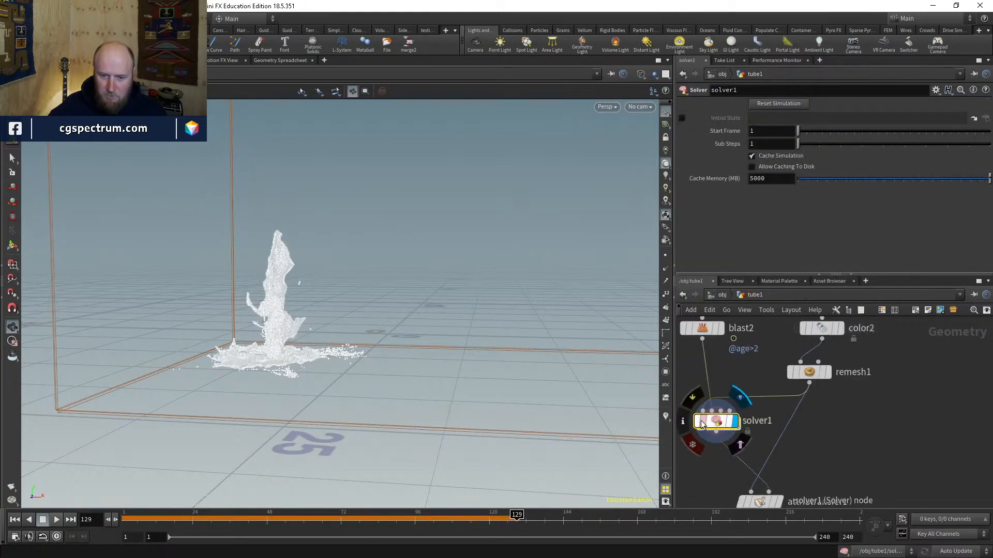
# Step: Go to frame 69, set solver1's start frame to 69, and display solver1
pyautogui.moveTo(440, 524); pyautogui.dragTo(326, 522)
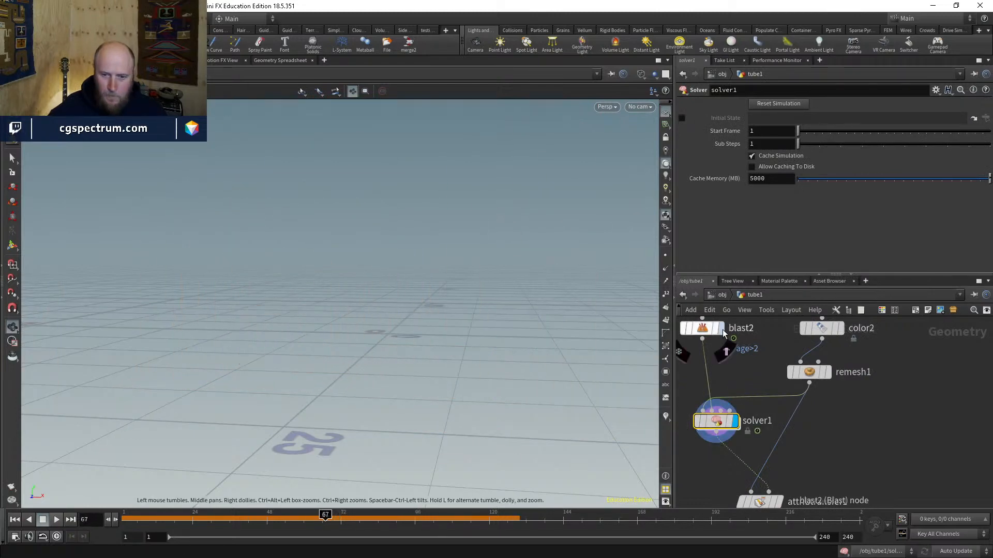
pyautogui.click(825, 372)
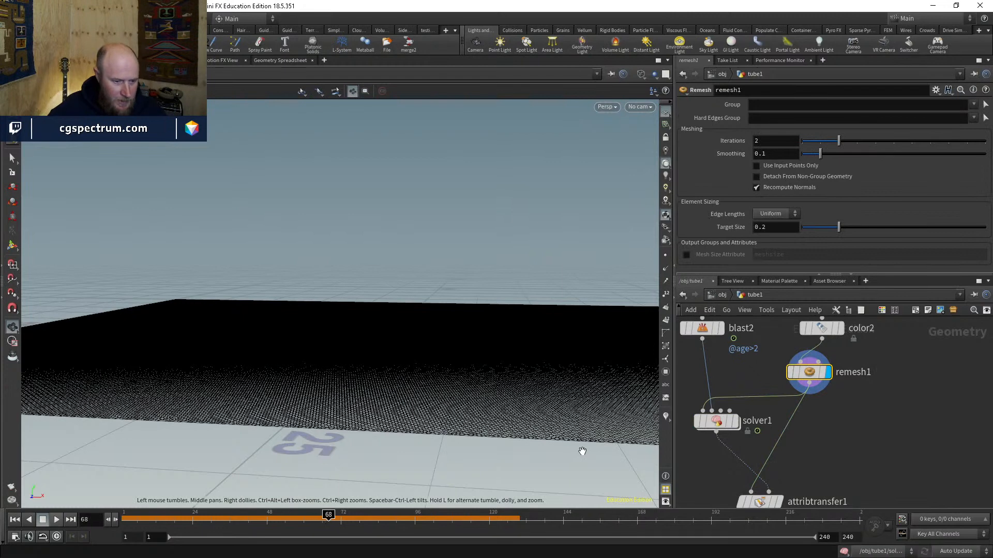
pyautogui.click(713, 421)
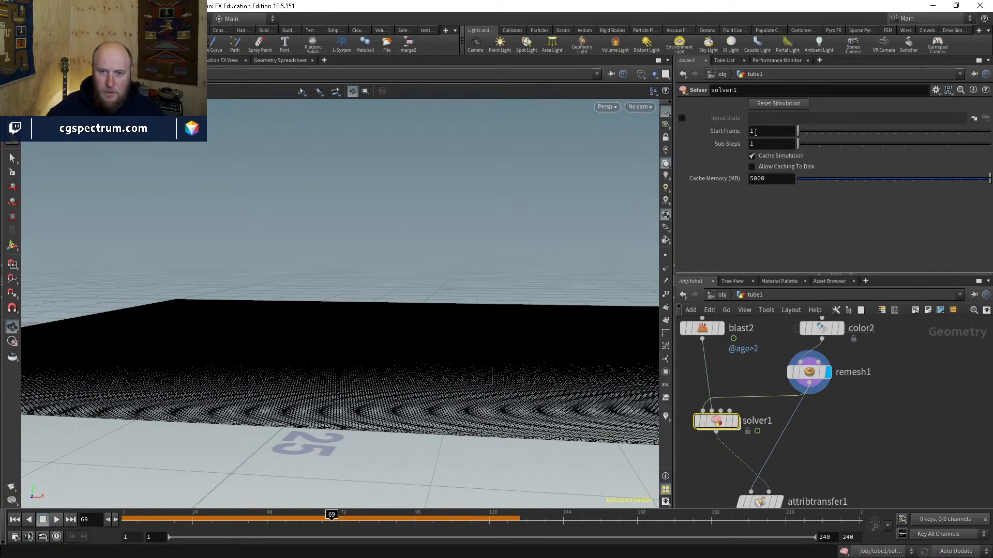
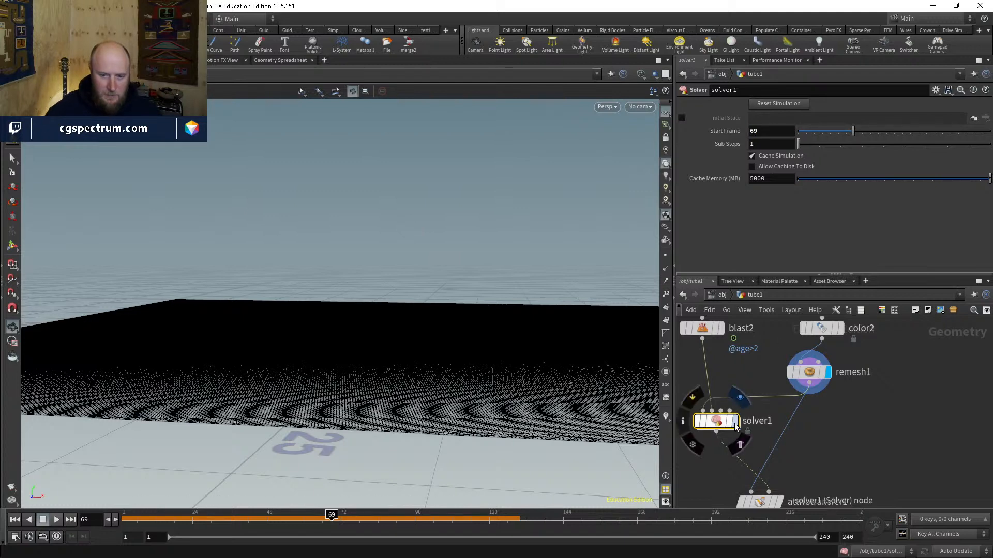
pyautogui.press('r')
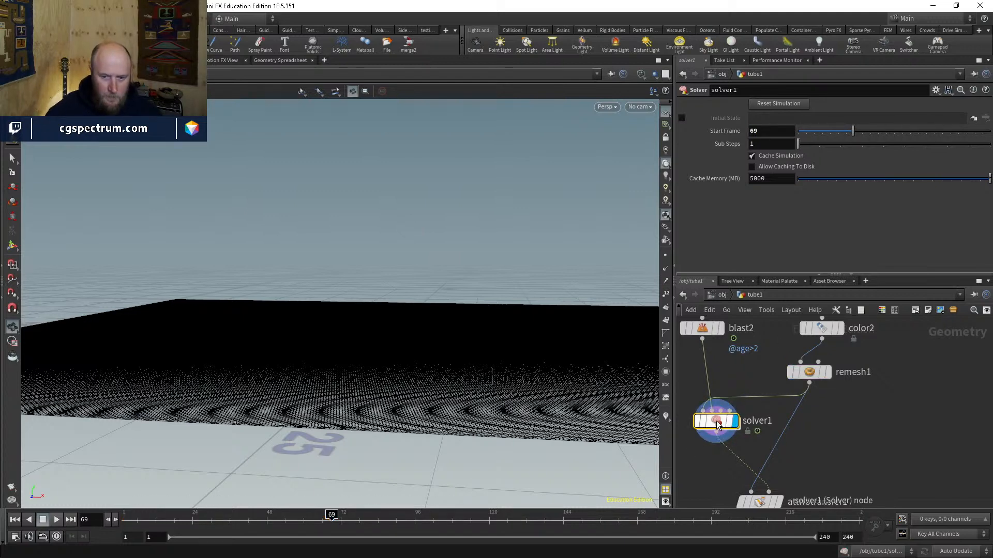
# Step: Inside solver1, add an Attribute Transfer with Prev_Frame as its first input and Input_2 as its second, and display it
pyautogui.doubleClick(716, 424)
pyautogui.press('Tab')
pyautogui.write('at')
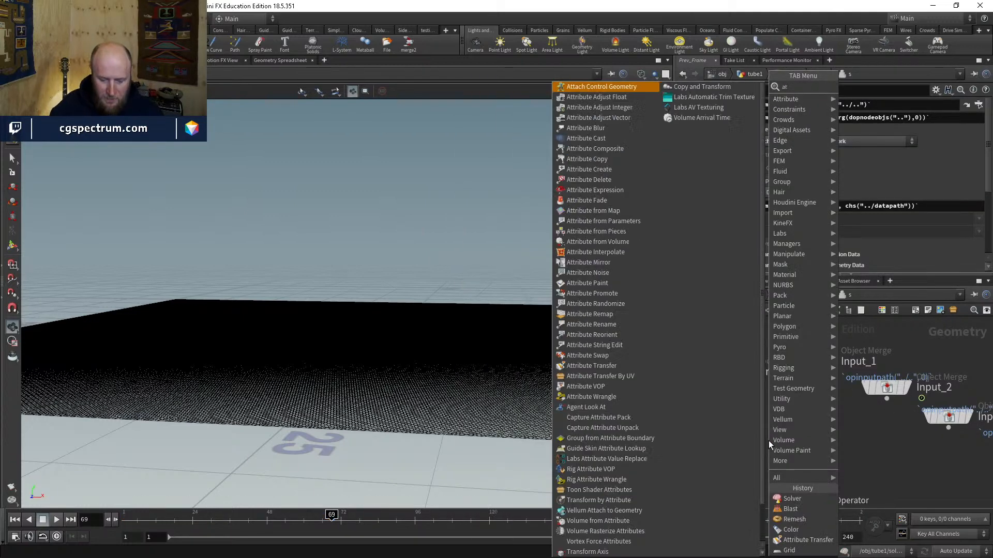
pyautogui.write('tribtrans')
pyautogui.press('Return')
pyautogui.click(768, 440)
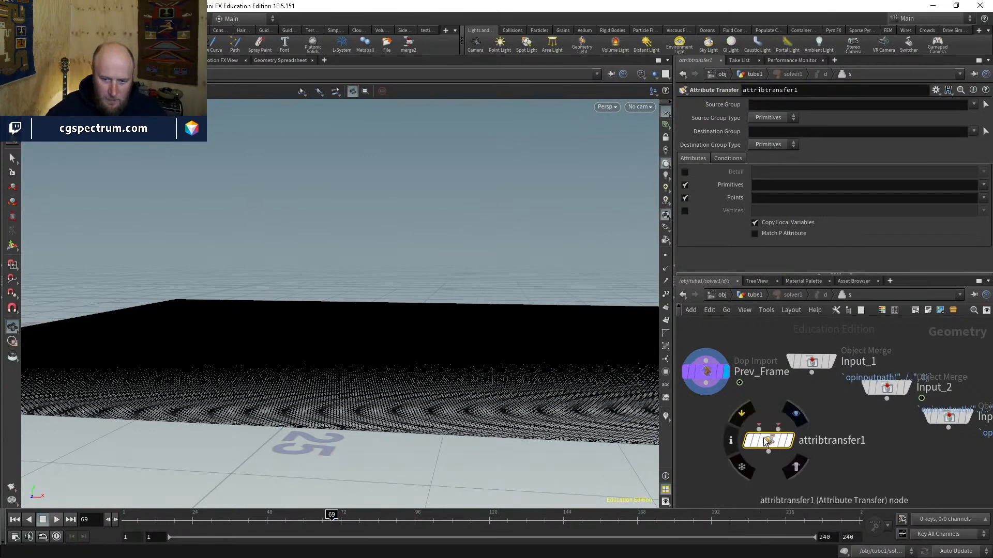
pyautogui.moveTo(765, 441); pyautogui.dragTo(886, 399)
pyautogui.click(757, 448)
pyautogui.click(706, 383)
pyautogui.click(789, 460)
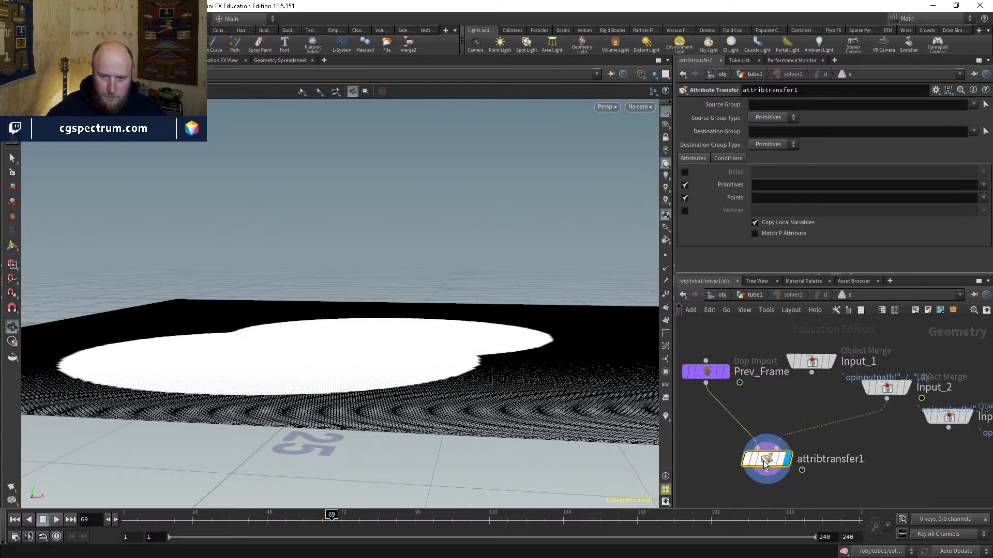
# Step: Limit attribtransfer1 to the point attribute Cd, disable primitive attributes, and set the distance threshold to 0.1
pyautogui.click(983, 198)
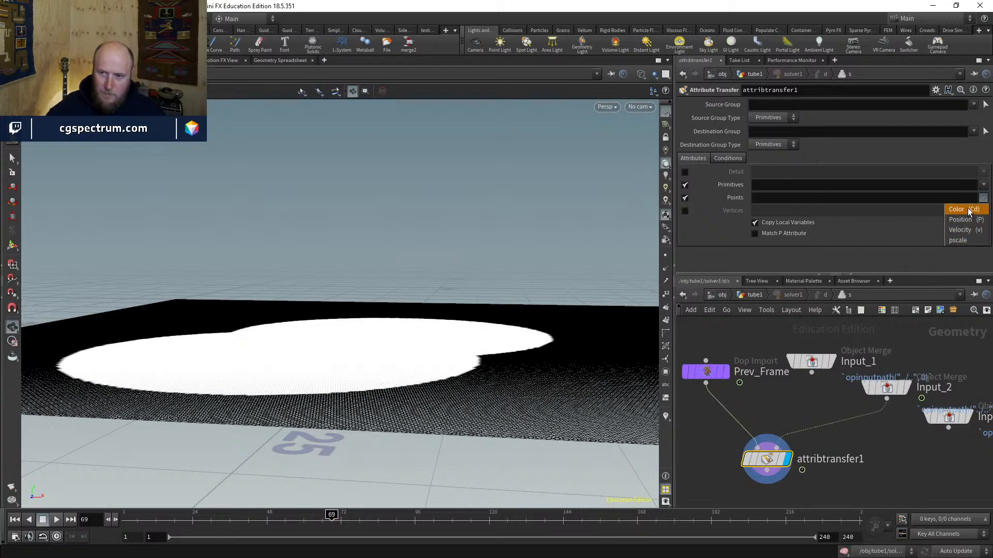
pyautogui.click(968, 210)
pyautogui.click(686, 185)
pyautogui.click(735, 159)
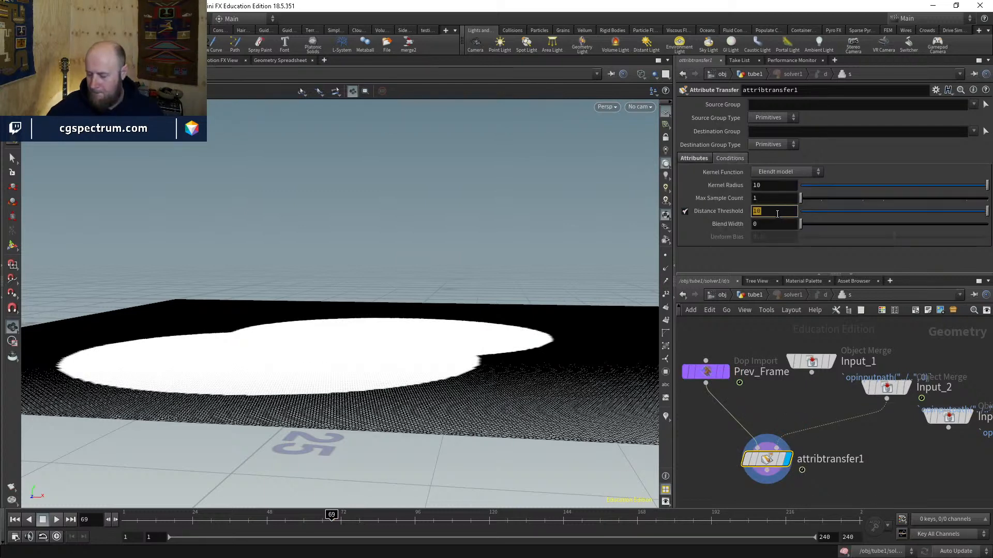
pyautogui.write('.1')
pyautogui.press('Return')
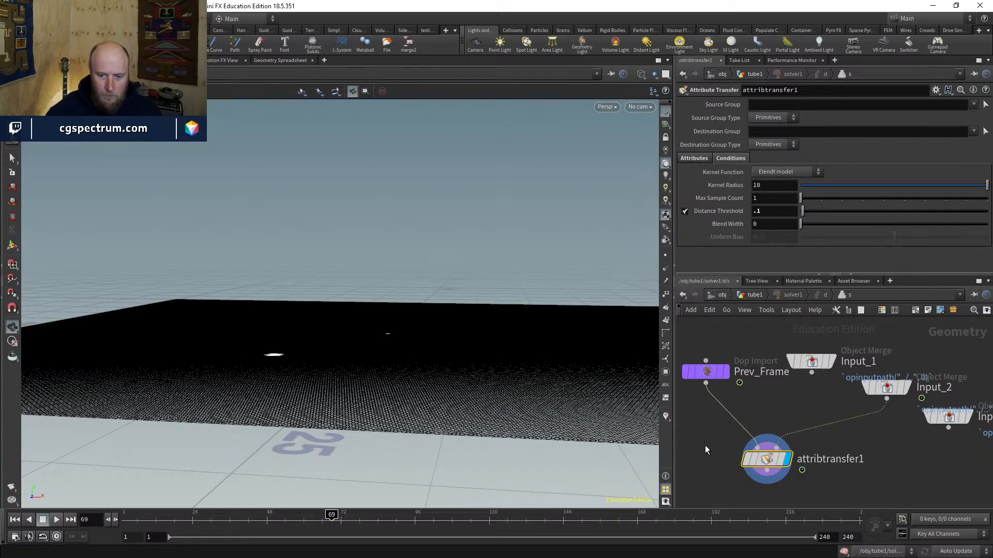
# Step: Return to tube1, reset solver1's simulation, and play the accumulating mask in shaded view from above, stopping at frame 121
pyautogui.click(755, 295)
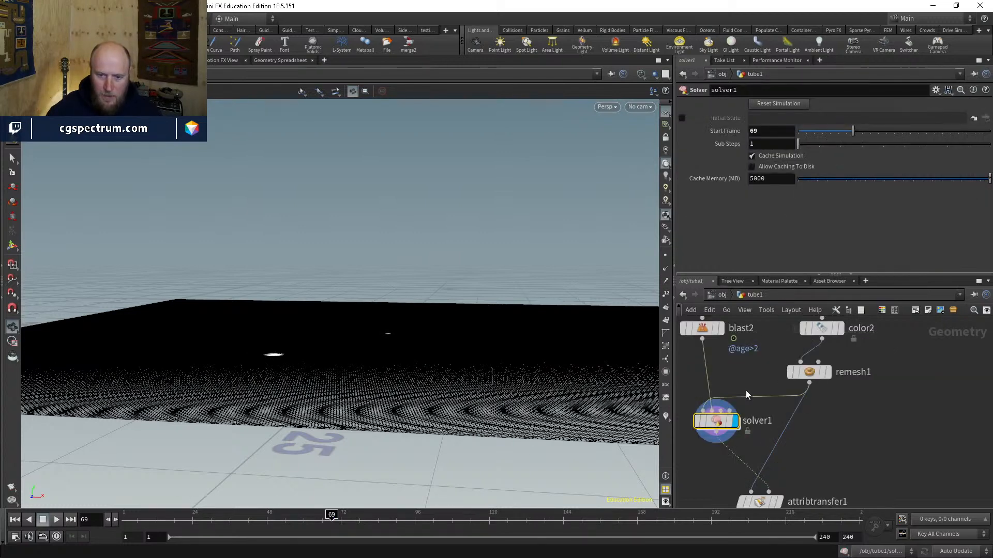
pyautogui.click(774, 105)
pyautogui.click(57, 520)
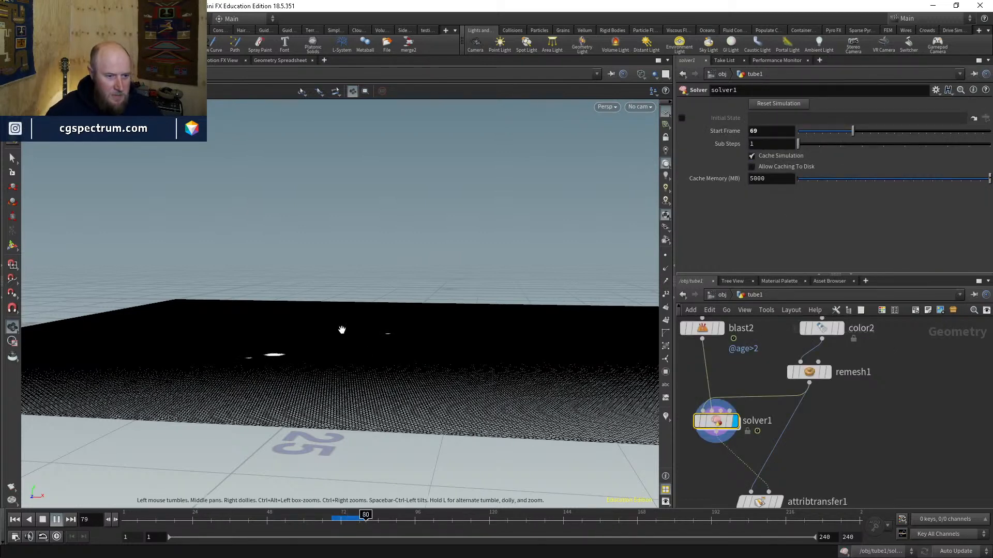
pyautogui.moveTo(344, 328); pyautogui.dragTo(350, 291)
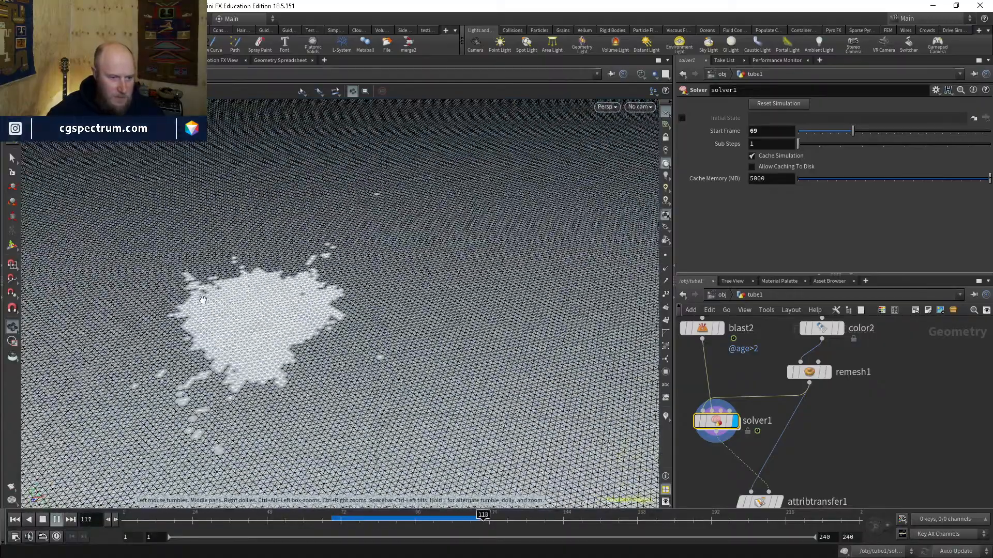
pyautogui.press('w')
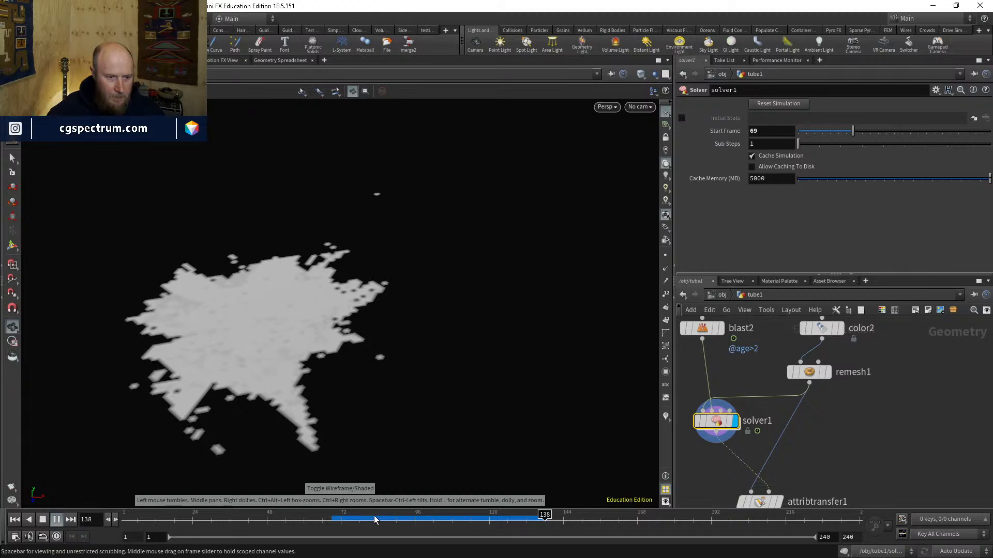
pyautogui.moveTo(374, 521); pyautogui.dragTo(491, 521)
# Step: Inside solver1, add an Attribute Blur after attribtransfer1 and display it
pyautogui.doubleClick(716, 421)
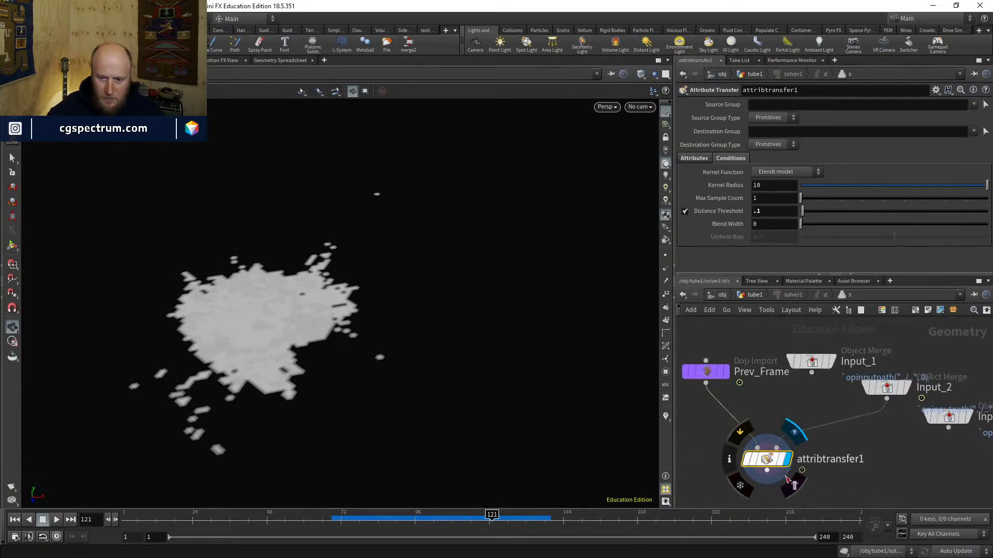
pyautogui.press('Tab')
pyautogui.write('att')
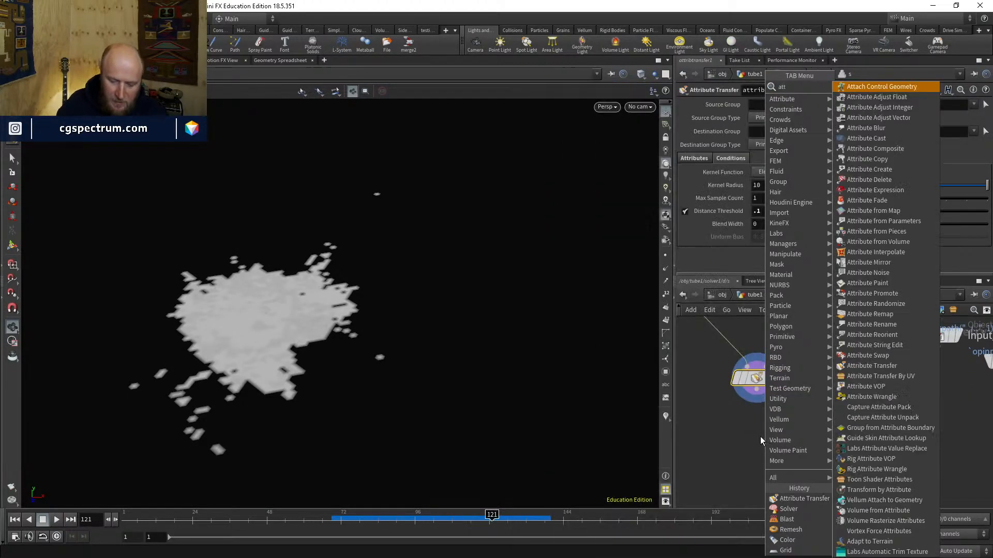
pyautogui.press('BackSpace')
pyautogui.write('bl')
pyautogui.press('Return')
pyautogui.click(759, 436)
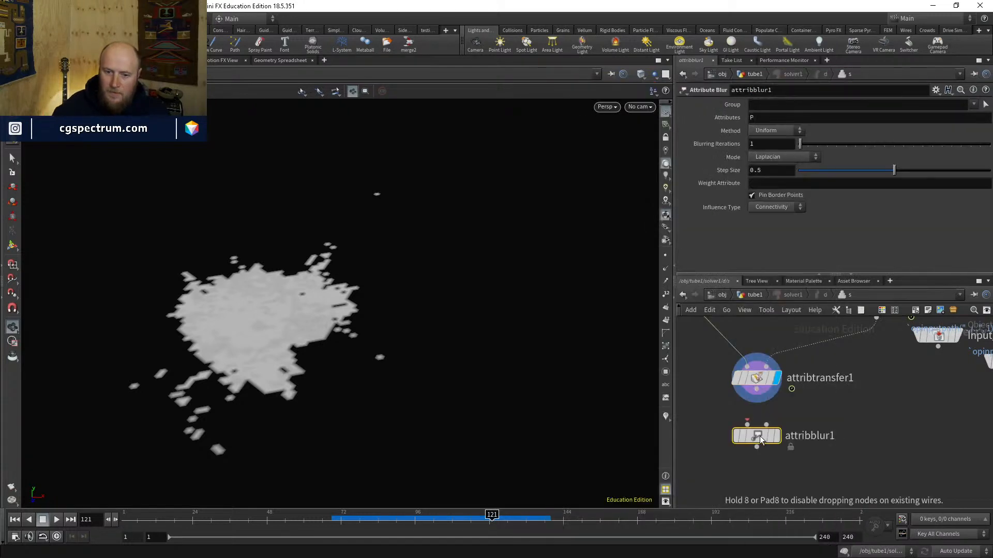
pyautogui.moveTo(746, 425); pyautogui.dragTo(756, 389)
pyautogui.click(777, 436)
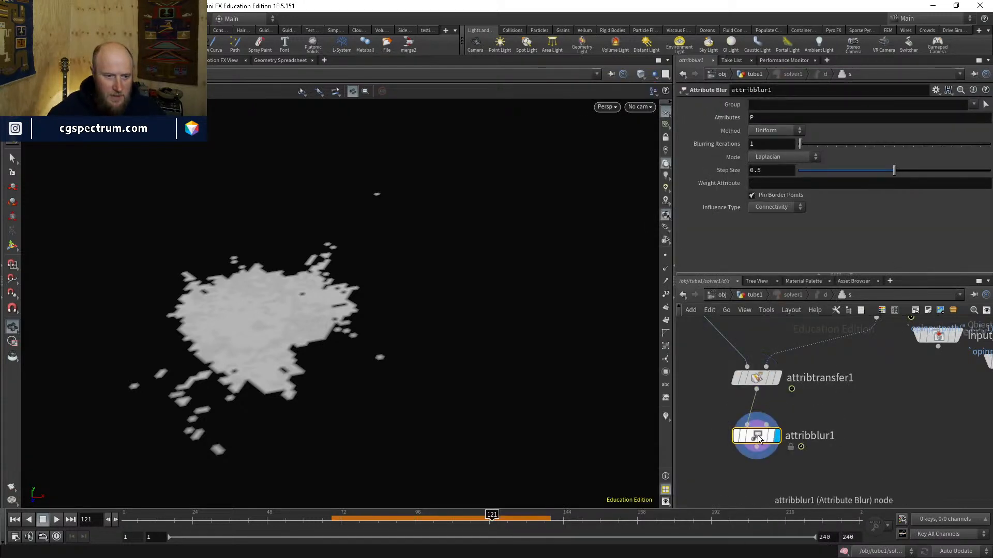
# Step: Set attribblur1 to blur Cd with a step size of 0.1, and check the mask at frame 129
pyautogui.click(762, 122)
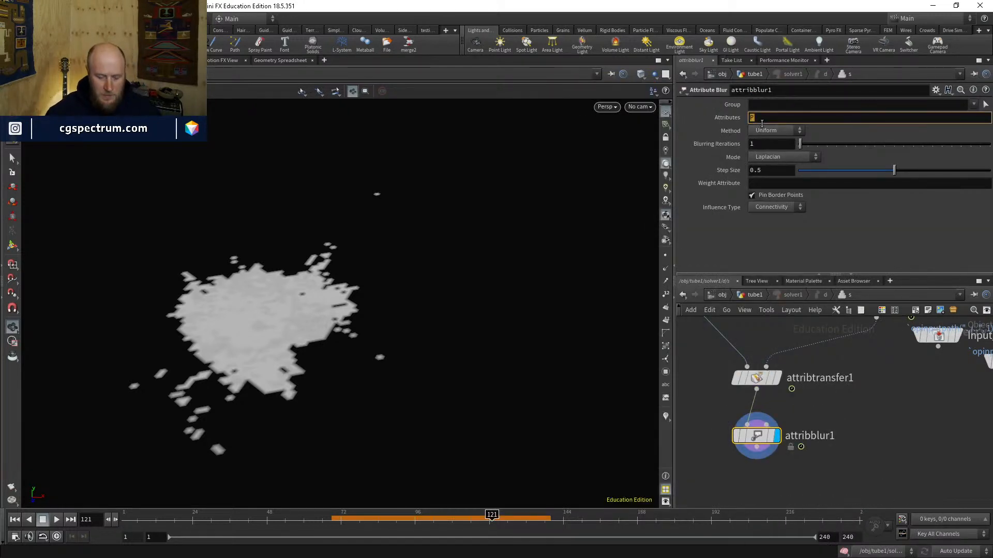
pyautogui.press('Return')
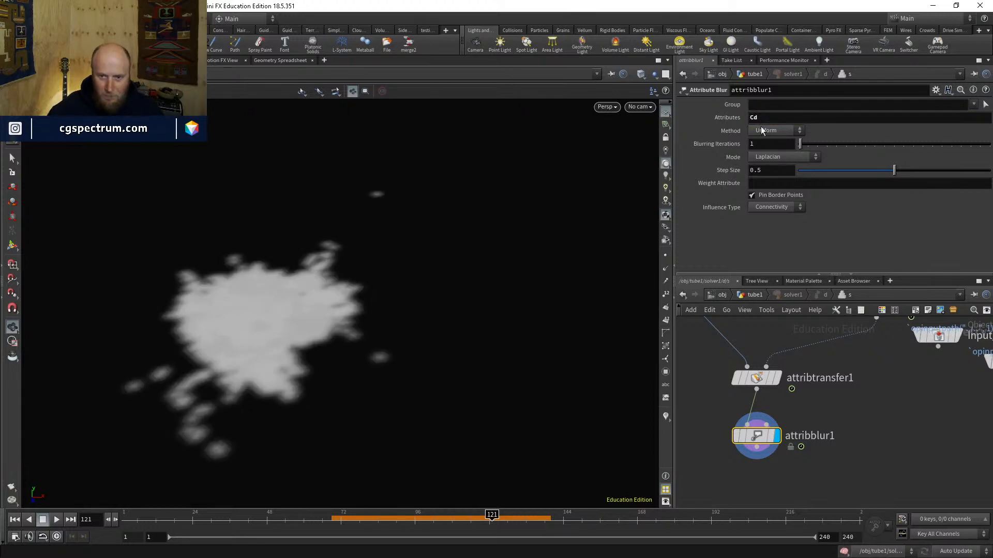
pyautogui.click(766, 170)
pyautogui.write('.1')
pyautogui.press('Return')
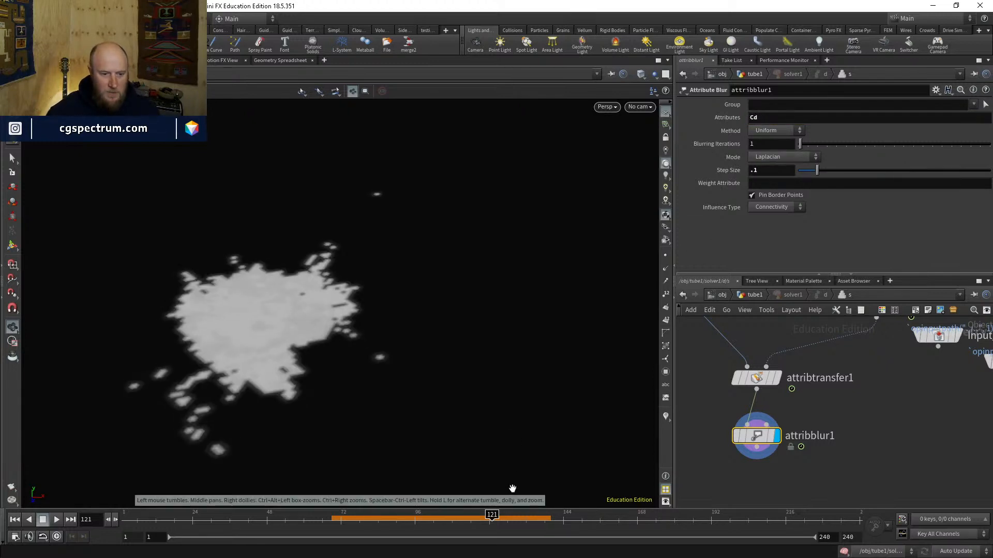
pyautogui.moveTo(497, 516); pyautogui.dragTo(522, 515)
# Step: Add an Attribute Wrangle after attribblur1 and display it
pyautogui.moveTo(857, 465); pyautogui.dragTo(838, 416, button='middle')
pyautogui.press('Tab')
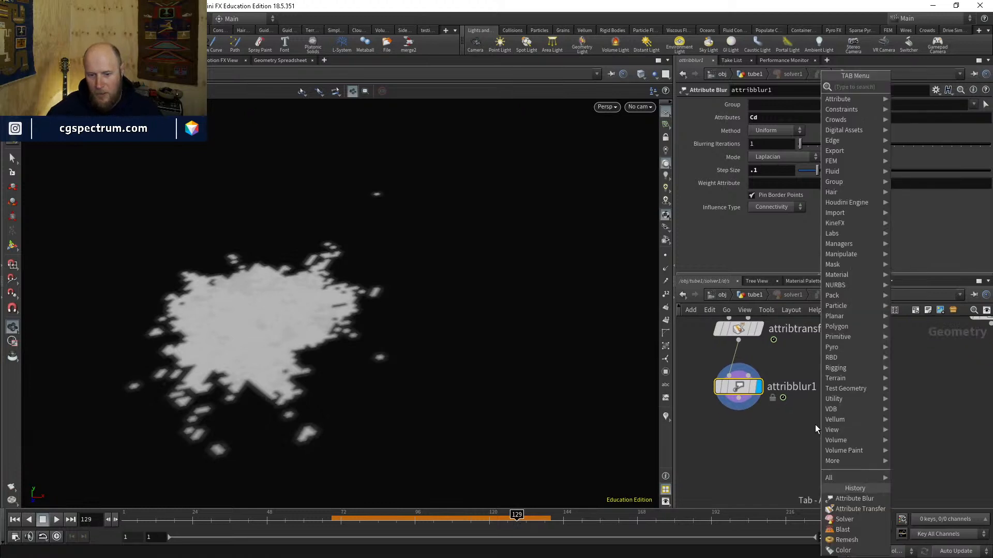
pyautogui.write('atw')
pyautogui.press('Return')
pyautogui.click(806, 422)
pyautogui.moveTo(808, 426); pyautogui.dragTo(740, 449)
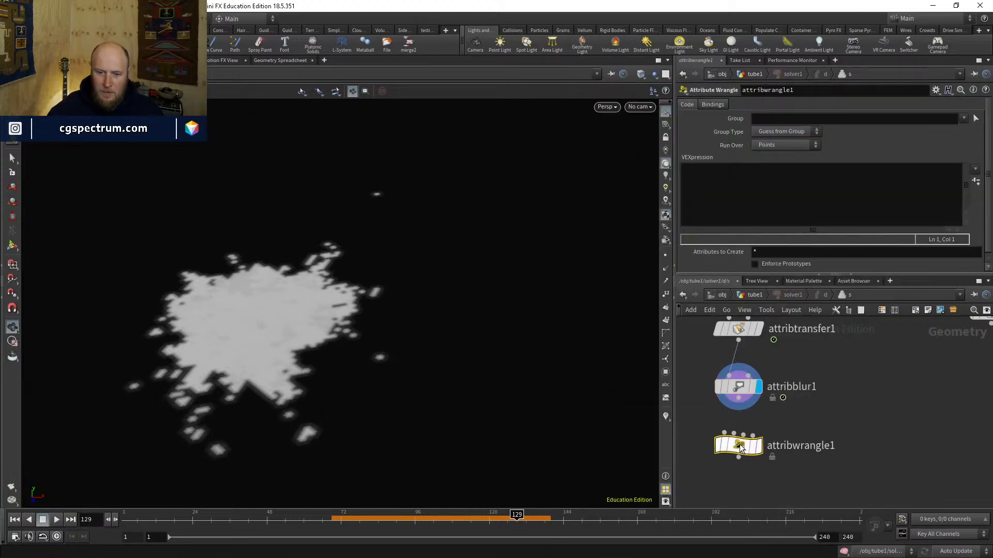
pyautogui.click(738, 398)
pyautogui.click(725, 432)
pyautogui.click(759, 445)
pyautogui.click(722, 178)
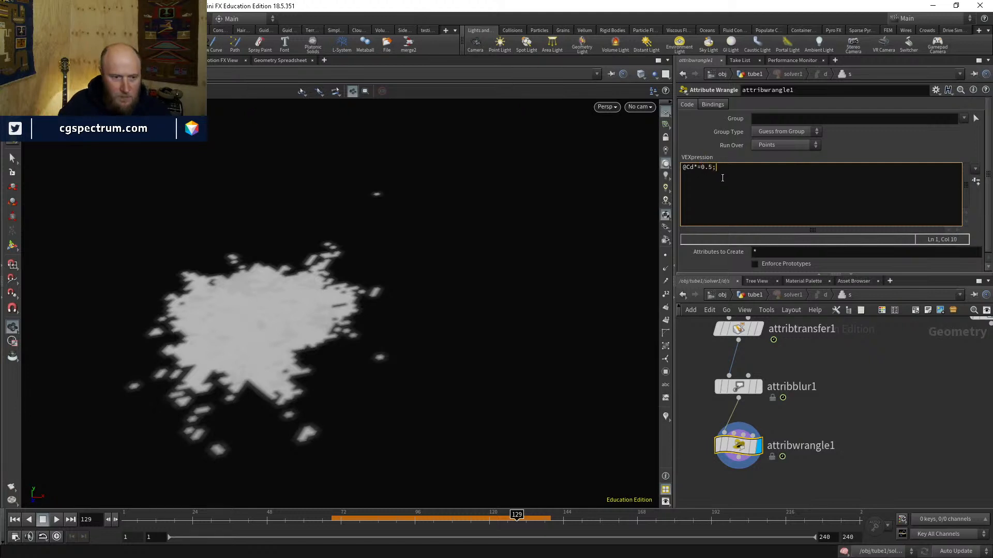
pyautogui.hotkey('ctrl', 'Return')
pyautogui.moveTo(859, 451); pyautogui.dragTo(869, 415, button='middle')
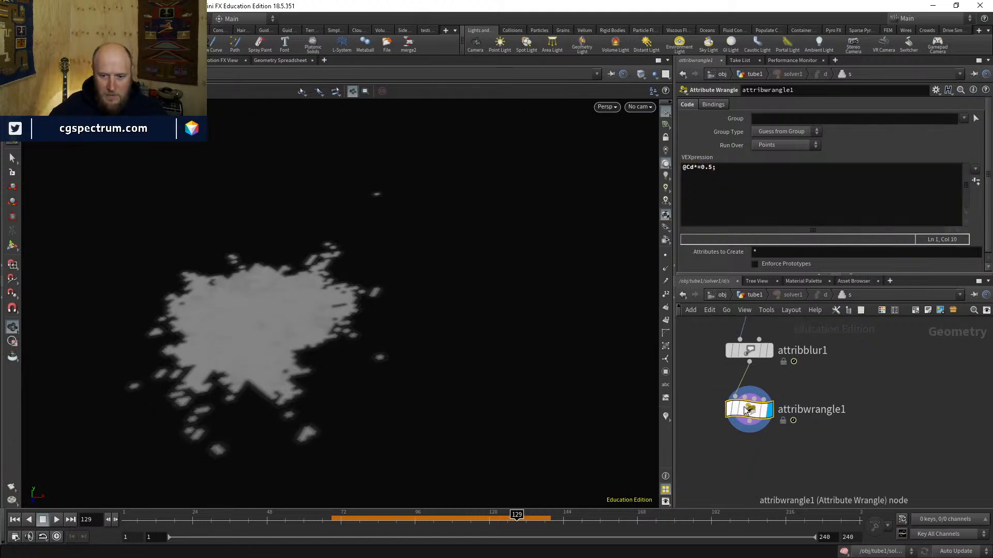
# Step: Return to tube1 and play solver1 from frame 69 to examine the fading mask, and go back to frame 69
pyautogui.click(755, 295)
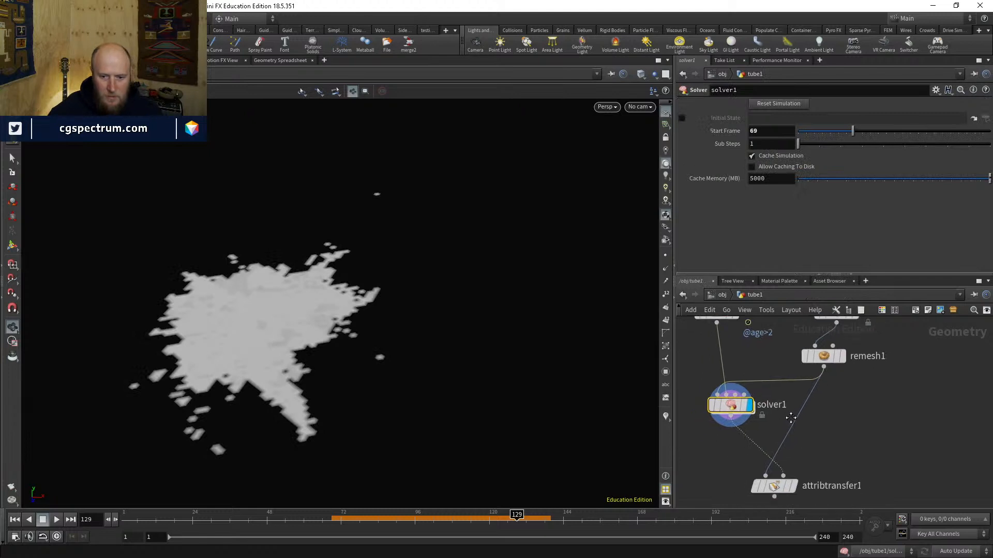
pyautogui.click(334, 523)
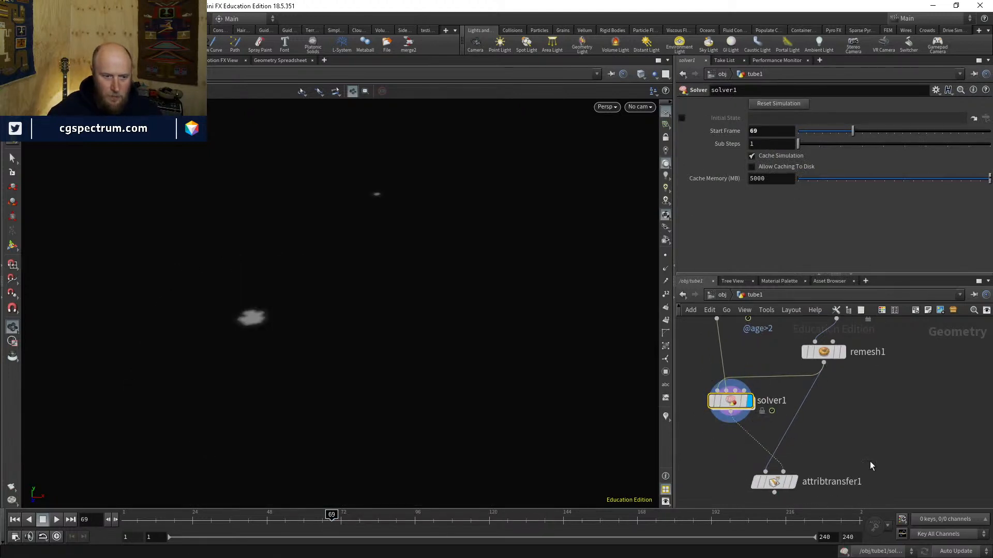
pyautogui.press('Up')
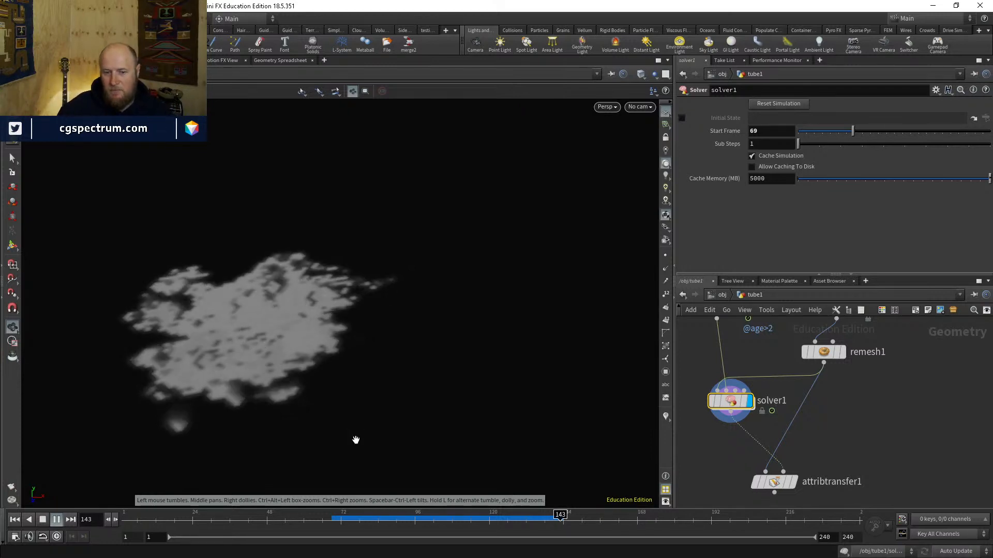
pyautogui.click(333, 519)
pyautogui.doubleClick(730, 401)
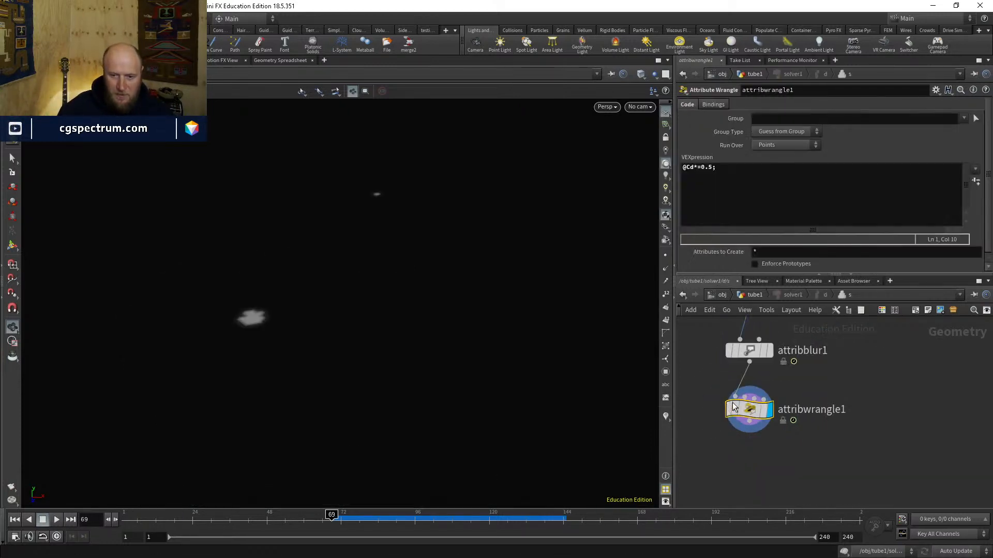
pyautogui.click(708, 167)
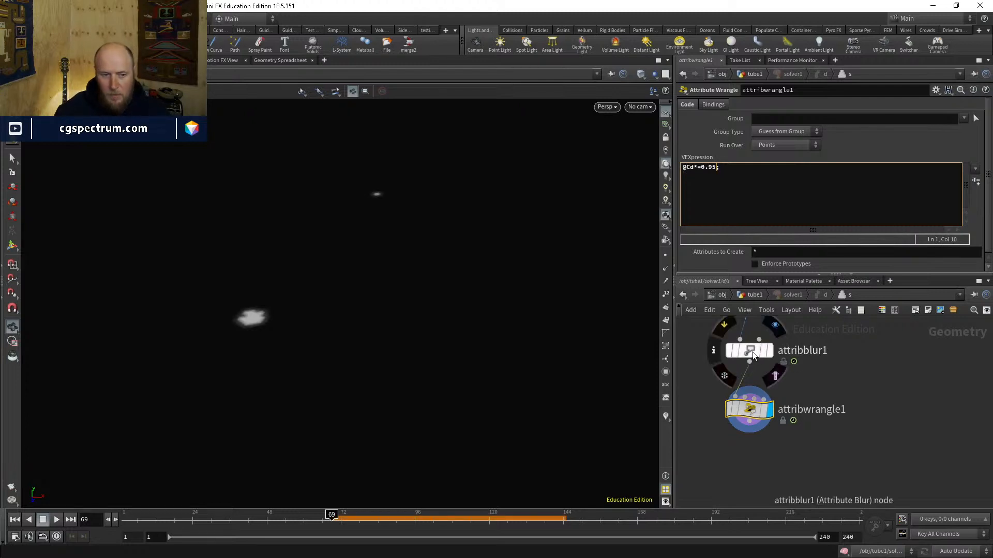
pyautogui.press('u')
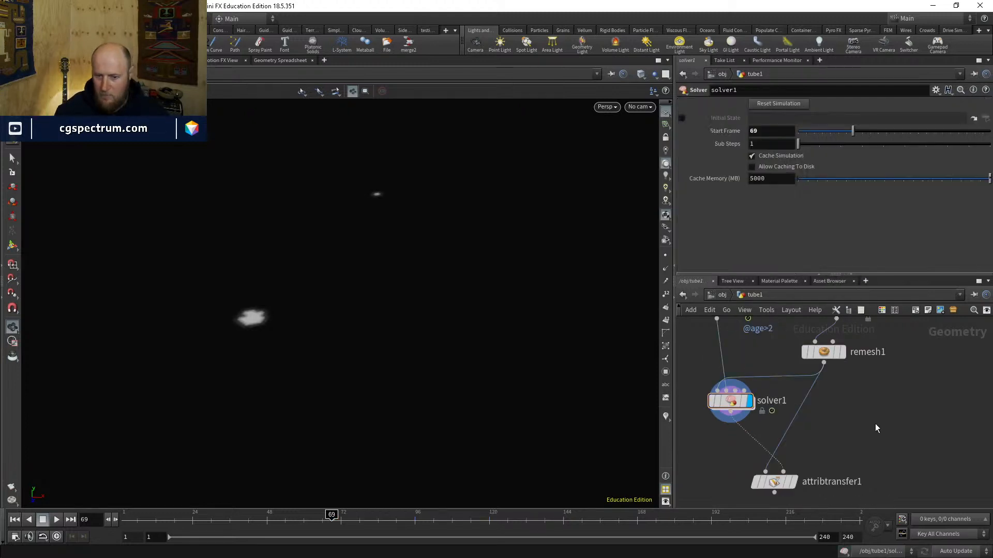
# Step: Refine the ground grid by setting remesh1's target size to 0.1
pyautogui.moveTo(876, 428); pyautogui.dragTo(839, 495, button='middle')
pyautogui.click(791, 421)
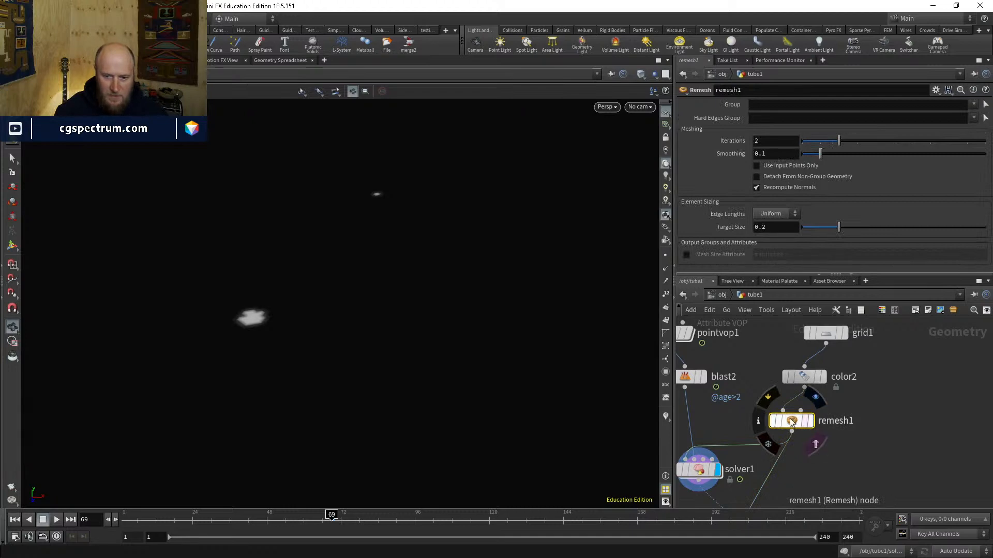
pyautogui.press('w')
pyautogui.press('w')
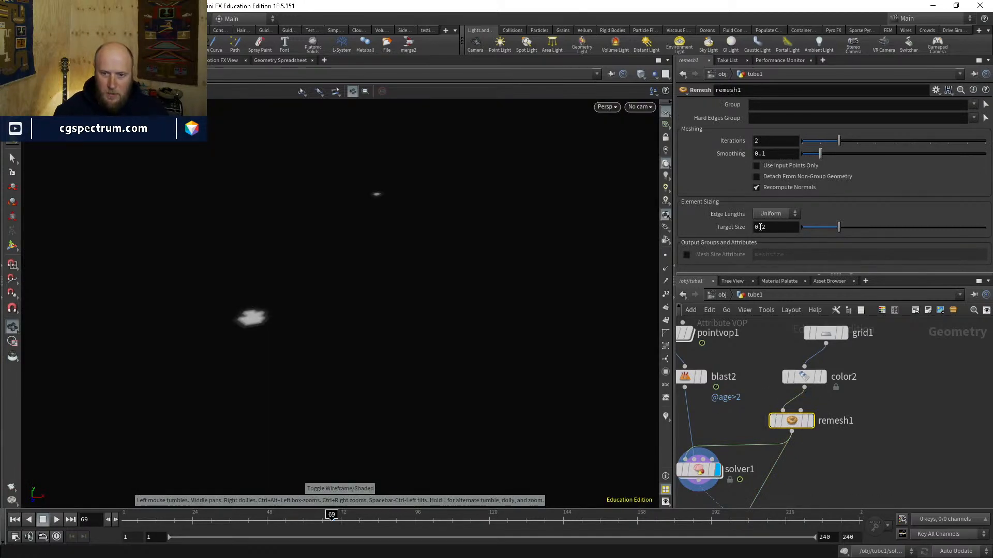
pyautogui.write('1')
pyautogui.press('Return')
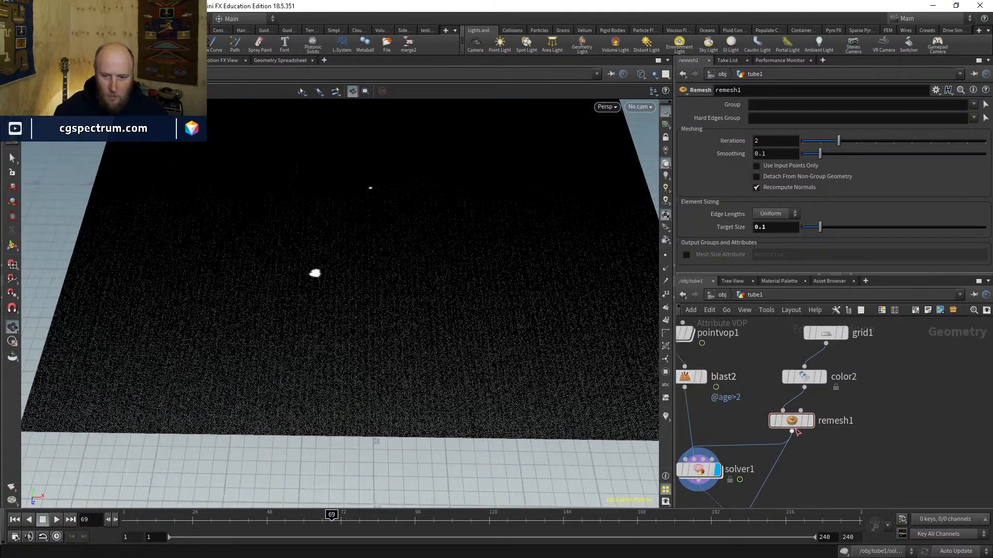
# Step: Display blast2's filtered splash particles and go to frame 126 to see how far the splash spreads
pyautogui.moveTo(701, 384); pyautogui.dragTo(721, 439, button='middle')
pyautogui.click(722, 433)
pyautogui.click(706, 440)
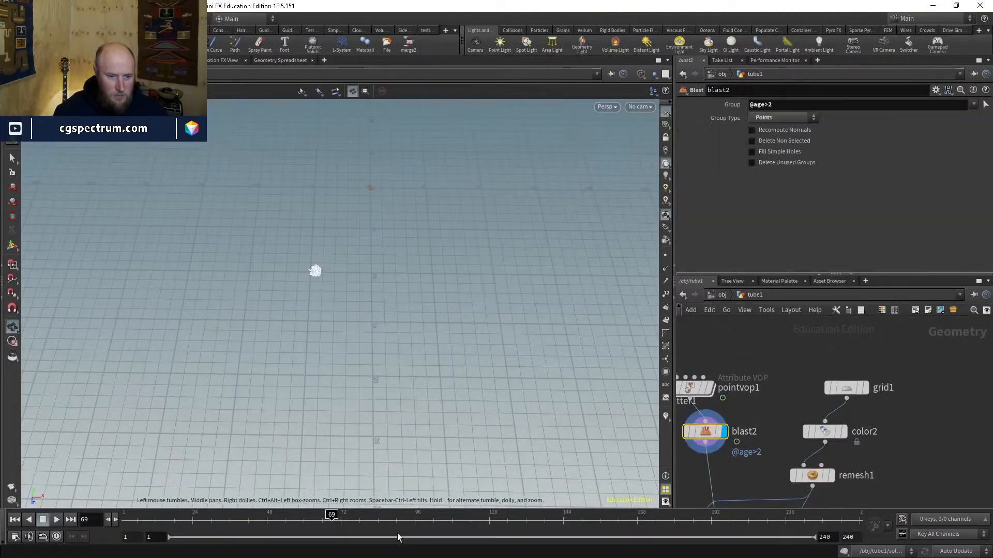
pyautogui.moveTo(332, 517); pyautogui.dragTo(507, 520)
pyautogui.moveTo(848, 392); pyautogui.dragTo(827, 425, button='middle')
# Step: Display grid1 and shrink it with its viewport handles to a size of about 31.12 by 25.25
pyautogui.click(827, 425)
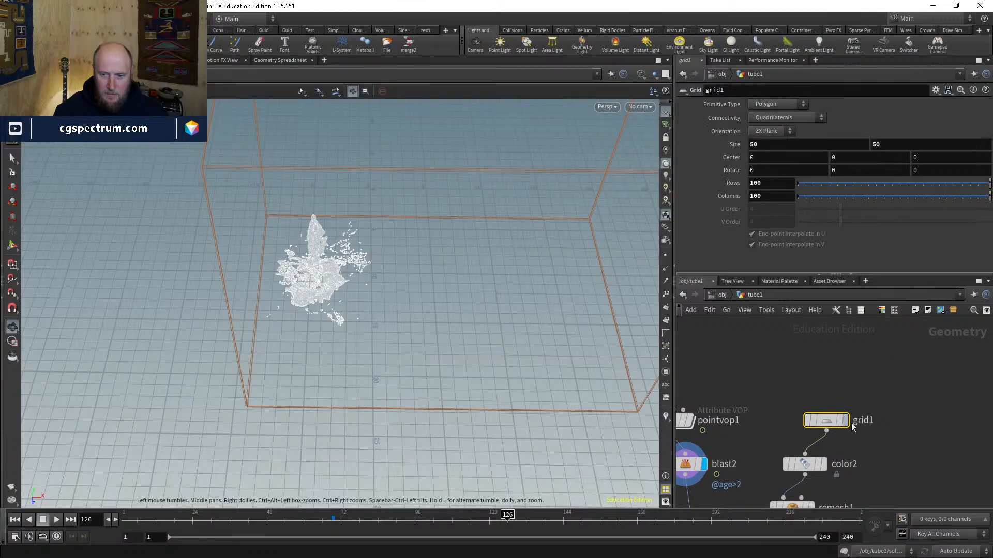
pyautogui.click(845, 420)
pyautogui.scroll(-3, 350, 311)
pyautogui.scroll(2, 350, 311)
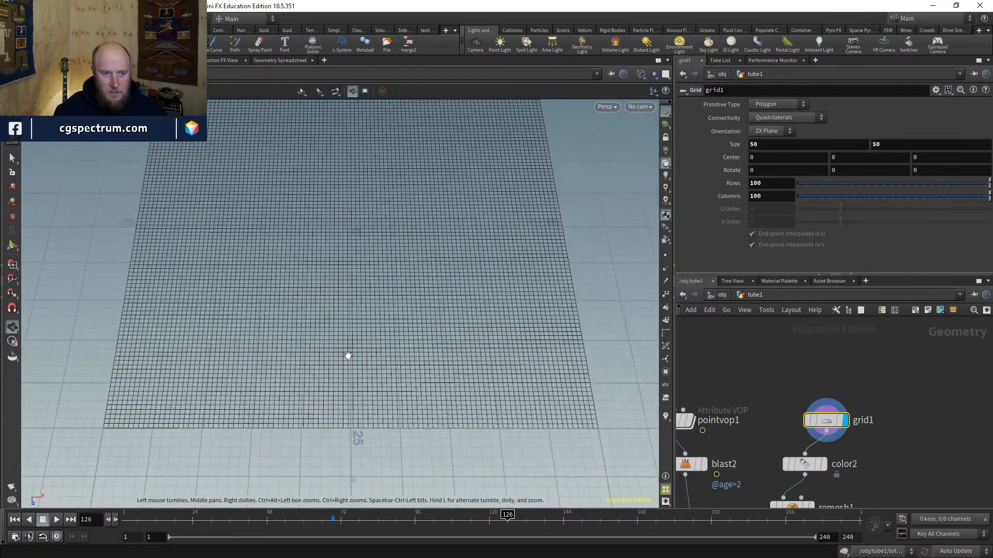
pyautogui.press('Return')
pyautogui.keyDown('alt'); pyautogui.moveTo(343, 211); pyautogui.dragTo(350, 332); pyautogui.keyUp('alt')
pyautogui.moveTo(533, 239); pyautogui.dragTo(448, 288)
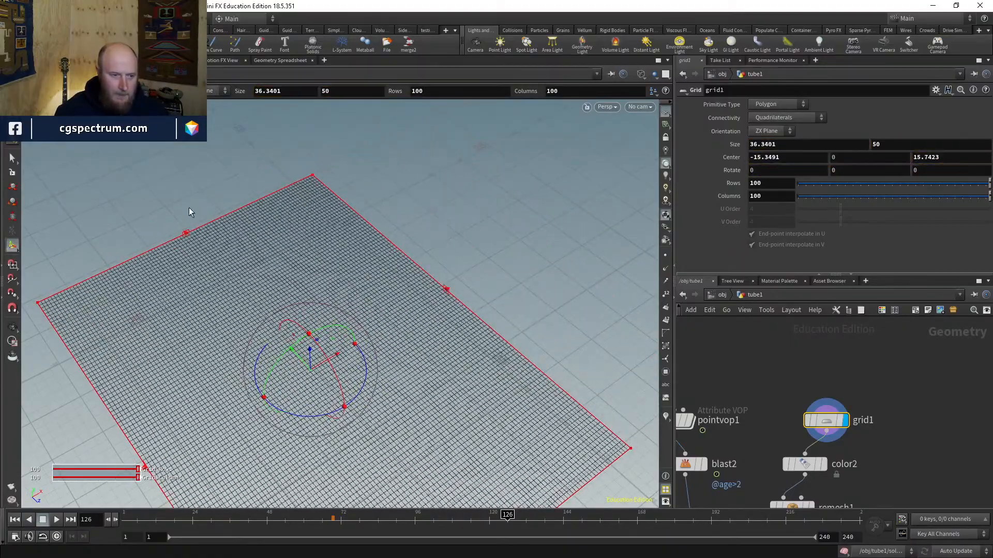
pyautogui.moveTo(195, 230); pyautogui.dragTo(264, 322)
pyautogui.keyDown('alt'); pyautogui.moveTo(234, 434); pyautogui.dragTo(273, 332, button='middle'); pyautogui.keyUp('alt')
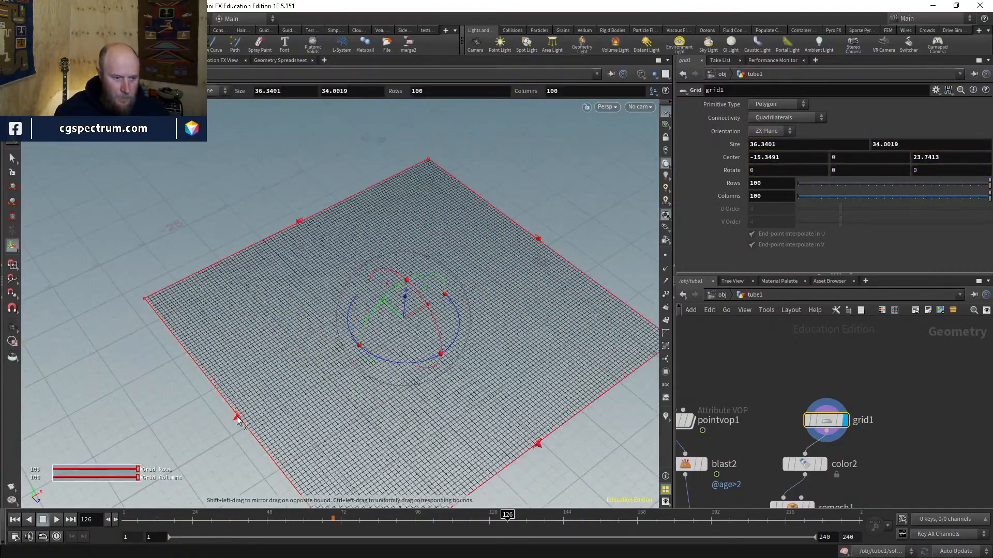
pyautogui.moveTo(237, 416); pyautogui.dragTo(288, 387)
pyautogui.moveTo(560, 427); pyautogui.dragTo(485, 362)
# Step: With blast2's particles displayed for reference, move grid1 under the splash, to a centre of about -3.82, 0, 11.16
pyautogui.moveTo(702, 479); pyautogui.dragTo(723, 418, button='middle')
pyautogui.click(724, 406)
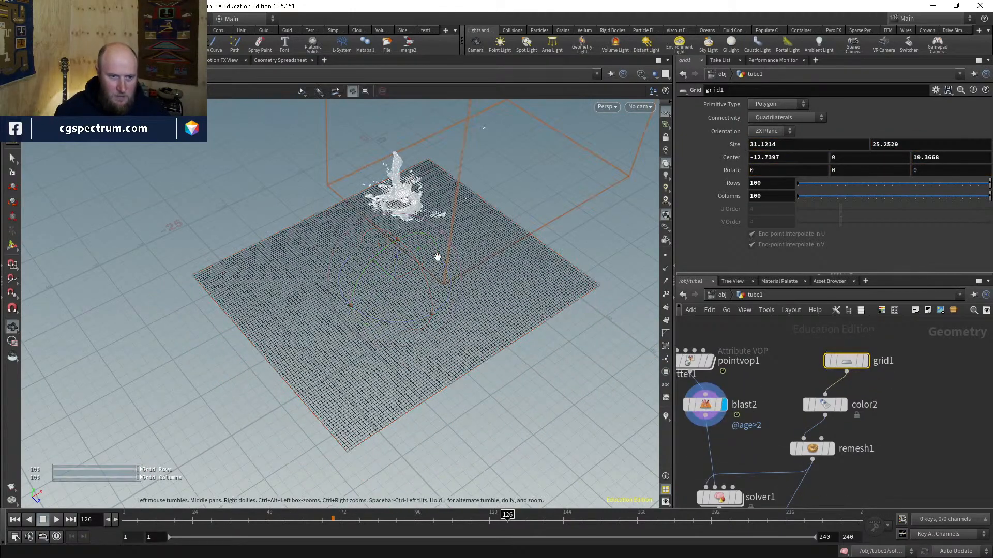
pyautogui.keyDown('alt'); pyautogui.moveTo(436, 257); pyautogui.dragTo(429, 290); pyautogui.keyUp('alt')
pyautogui.press('s')
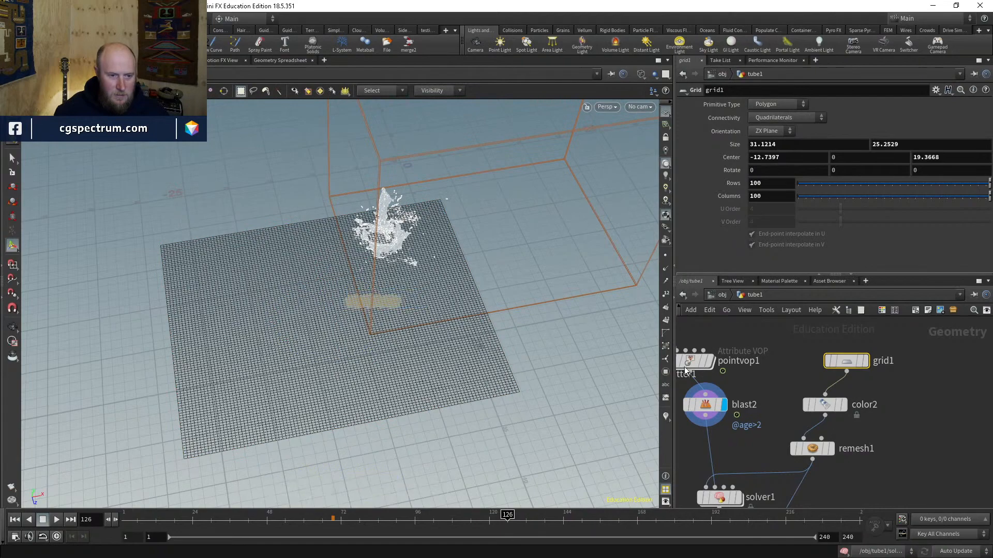
pyautogui.click(845, 361)
pyautogui.press('Return')
pyautogui.moveTo(348, 310); pyautogui.dragTo(367, 246)
# Step: Display solver1 and play the simulation from frame 68 to about frame 173
pyautogui.moveTo(810, 498); pyautogui.dragTo(815, 445, button='middle')
pyautogui.moveTo(726, 406)
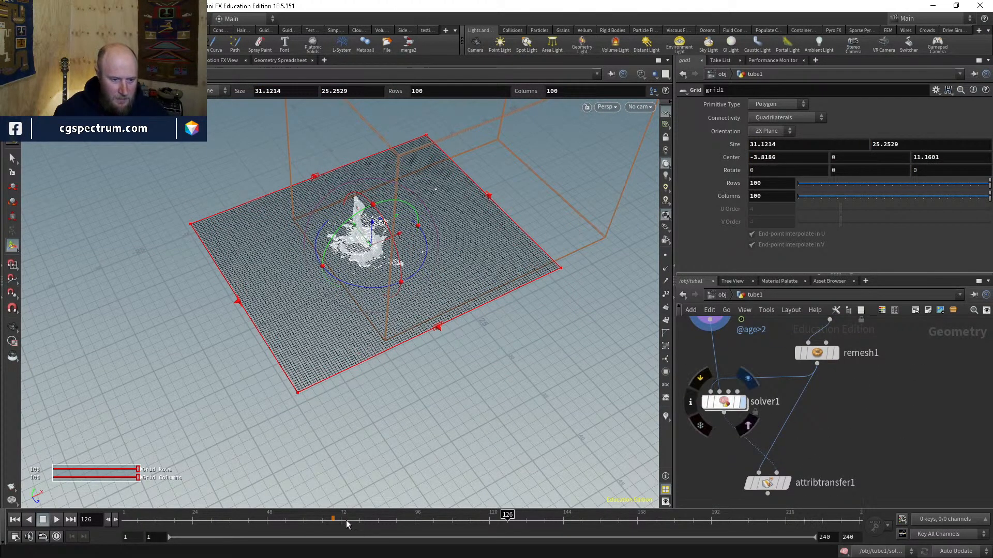
pyautogui.click(330, 522)
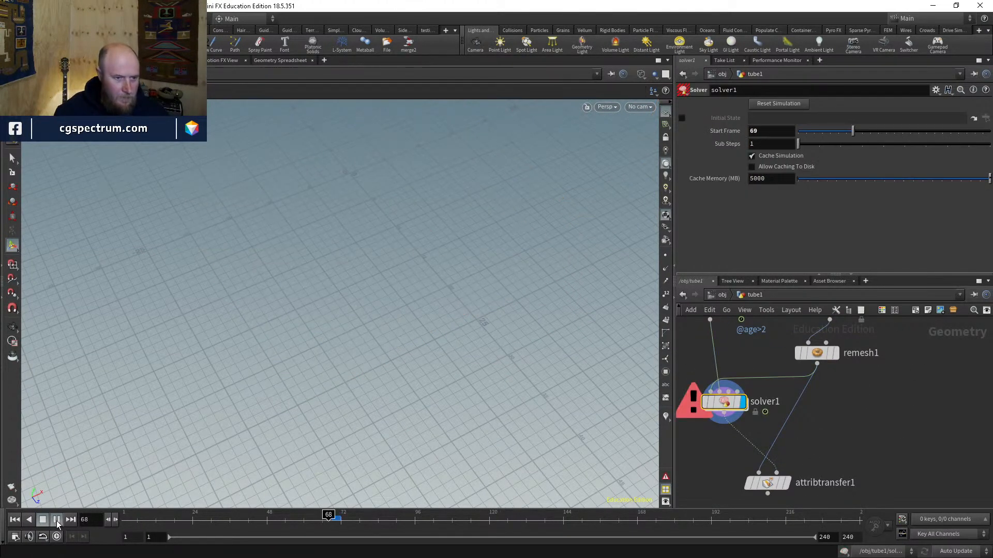
pyautogui.click(57, 520)
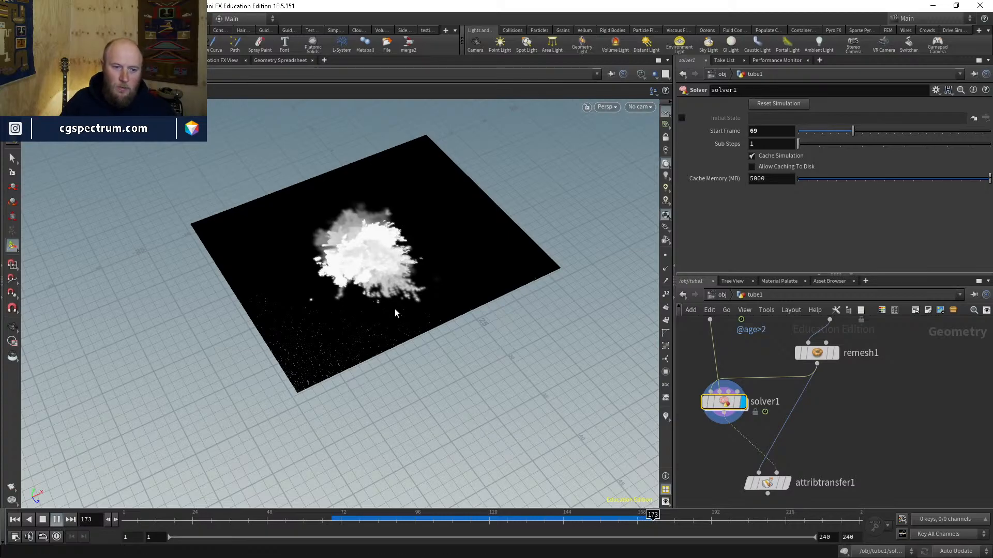
pyautogui.press('Escape')
# Step: Examine the finer fading mask by scrubbing the cached frames up to 170 and comparing shaded and wireframe display
pyautogui.moveTo(382, 520); pyautogui.dragTo(624, 520)
pyautogui.moveTo(462, 308); pyautogui.dragTo(333, 326)
pyautogui.moveTo(333, 325); pyautogui.dragTo(399, 321, button='right')
pyautogui.moveTo(398, 321)
pyautogui.mouseDown()
pyautogui.moveTo(346, 349)
pyautogui.moveTo(355, 389)
pyautogui.mouseUp()
pyautogui.hotkey('shift', 'w')
pyautogui.hotkey('shift', 'w')
pyautogui.scroll(-5, 359, 403)
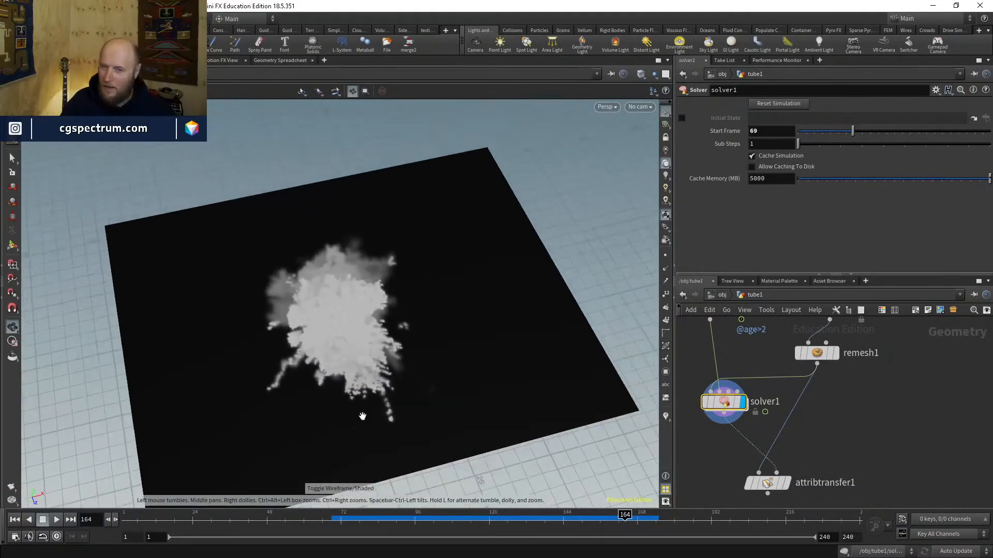
pyautogui.moveTo(626, 519)
pyautogui.mouseDown()
pyautogui.moveTo(460, 514)
pyautogui.moveTo(637, 511)
pyautogui.mouseUp()
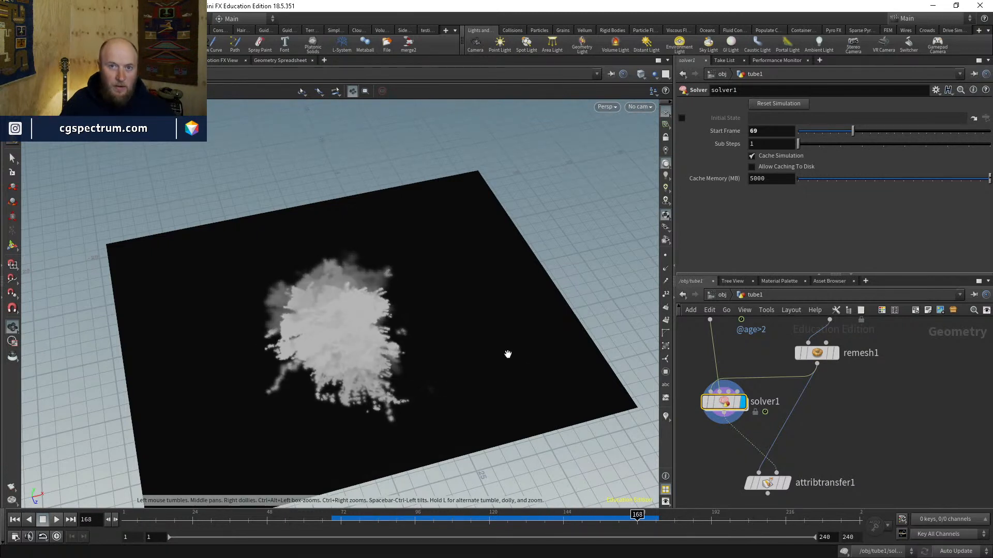
pyautogui.scroll(3, 455, 341)
pyautogui.press('w')
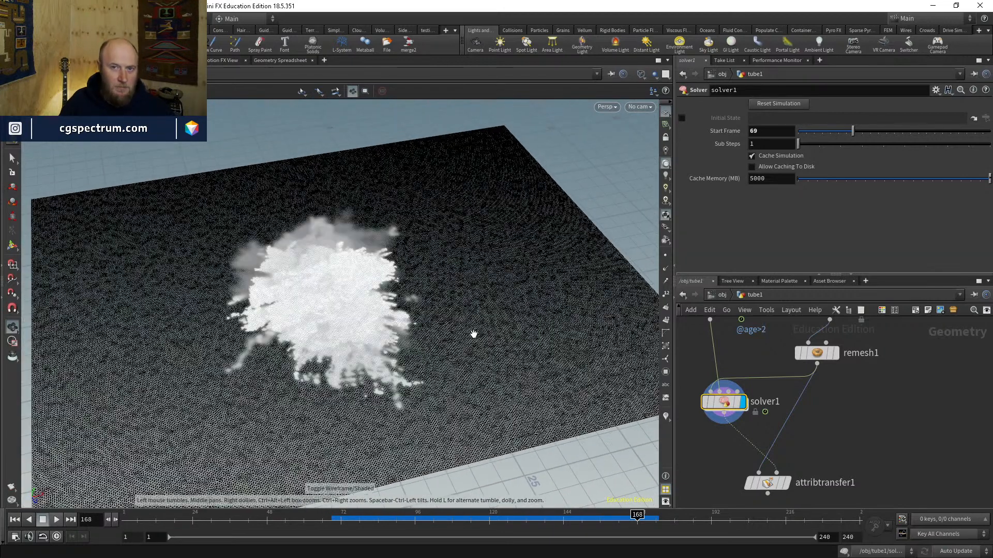
pyautogui.press('w')
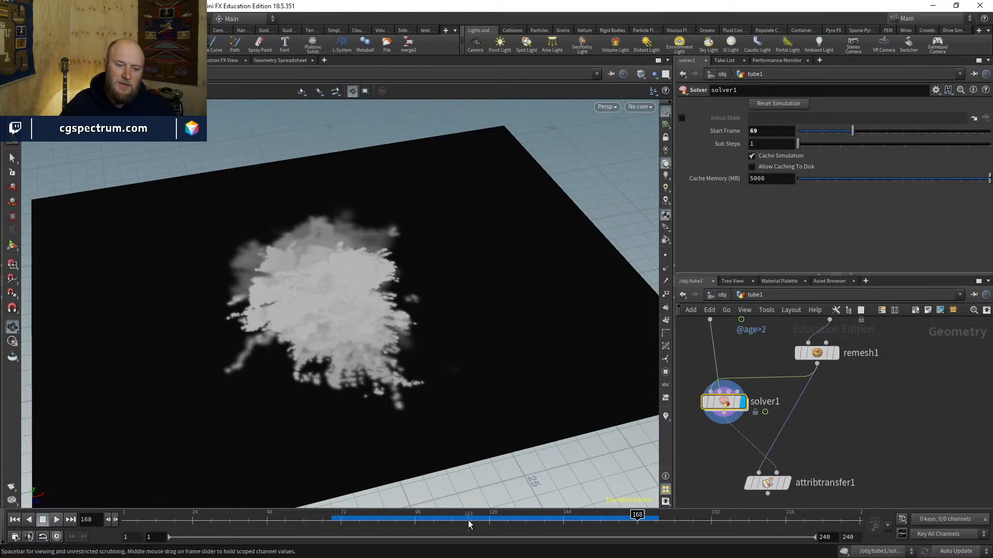
pyautogui.click(523, 520)
pyautogui.moveTo(523, 520); pyautogui.dragTo(643, 521)
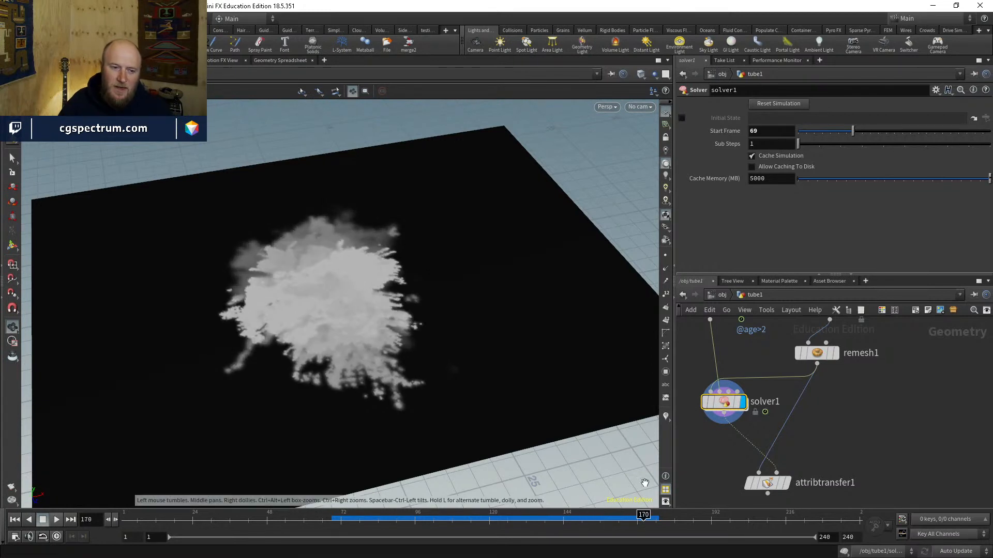
# Step: Display attribtransfer1 and scrub the cached frames between about 139 and 166 to examine the blurred mask
pyautogui.moveTo(865, 448); pyautogui.dragTo(890, 386, button='middle')
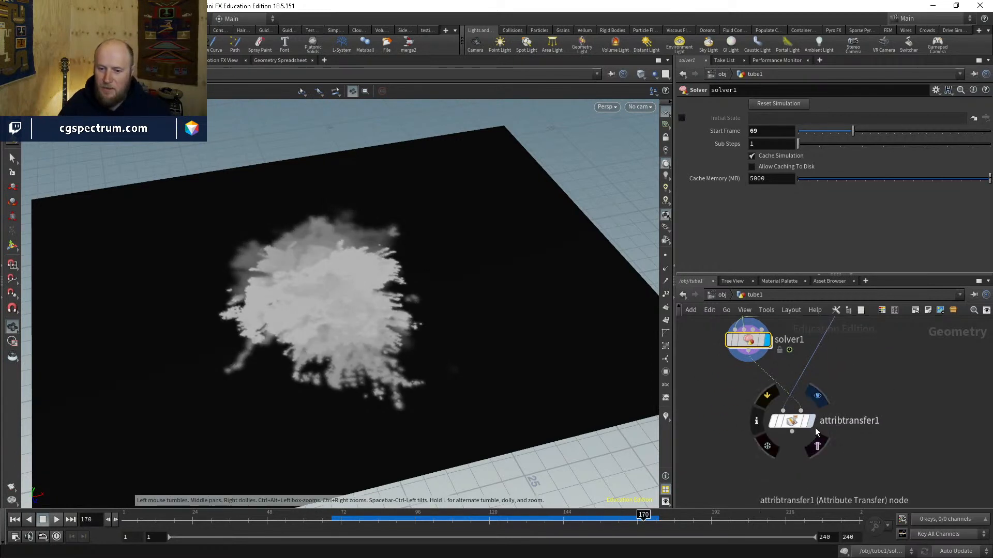
pyautogui.click(814, 425)
pyautogui.moveTo(451, 517); pyautogui.dragTo(631, 517)
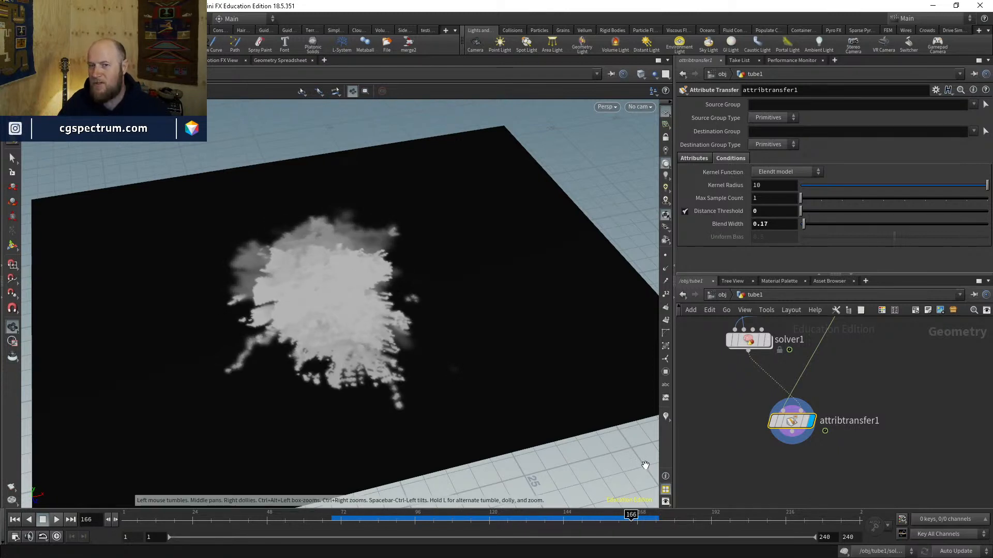
pyautogui.moveTo(626, 517); pyautogui.dragTo(566, 519)
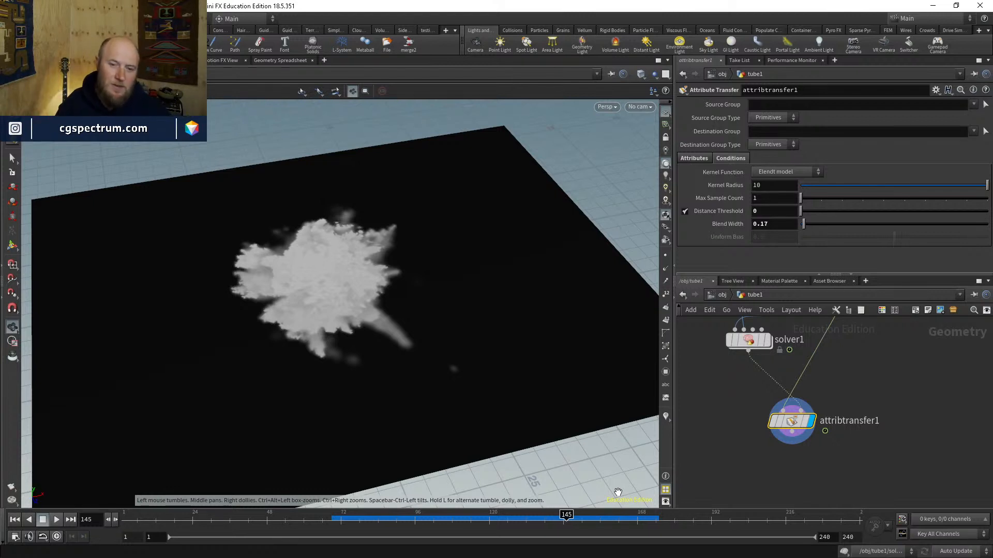
pyautogui.moveTo(629, 517); pyautogui.dragTo(548, 516)
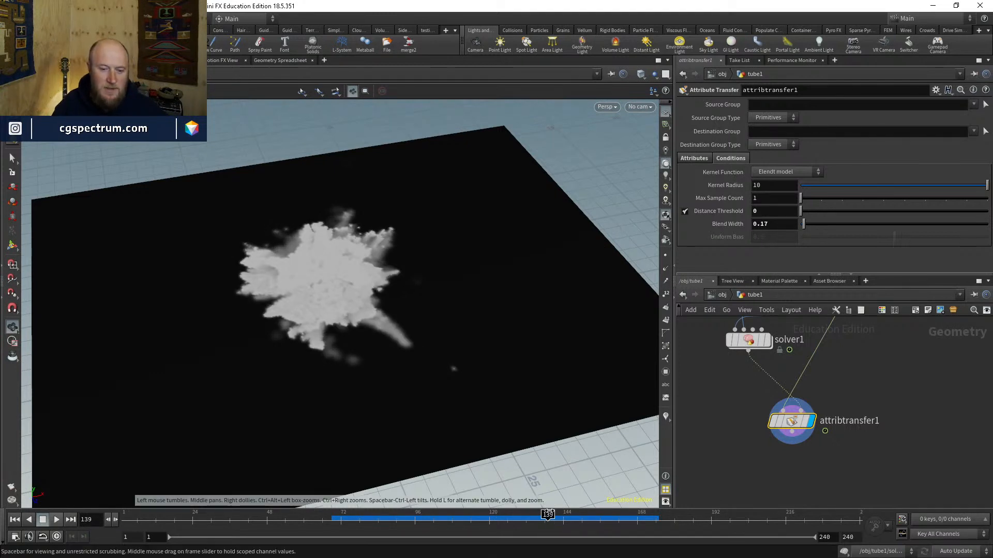
pyautogui.moveTo(548, 516); pyautogui.dragTo(613, 515)
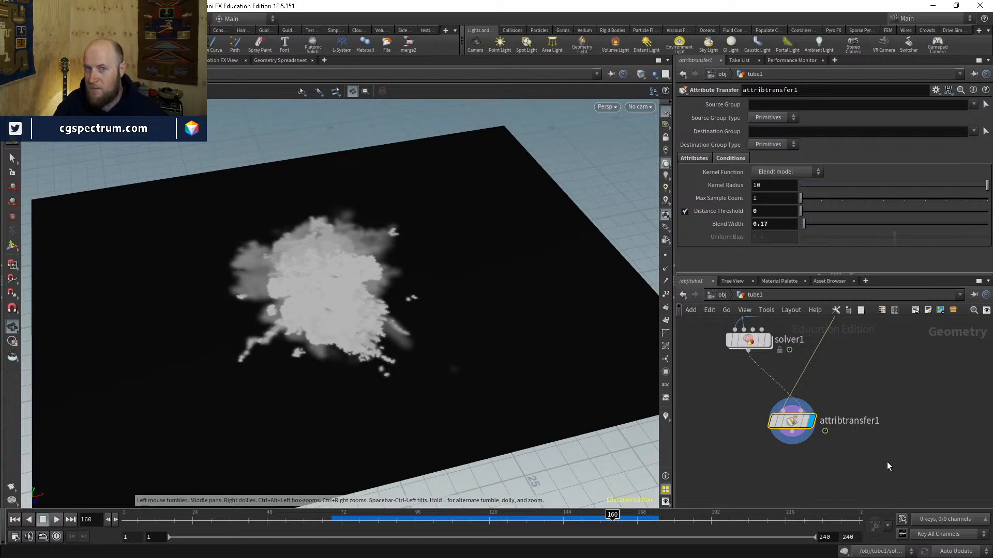
# Step: Space solver1 and remesh1 slightly further apart in the tube1 network
pyautogui.moveTo(846, 414); pyautogui.dragTo(843, 450, button='middle')
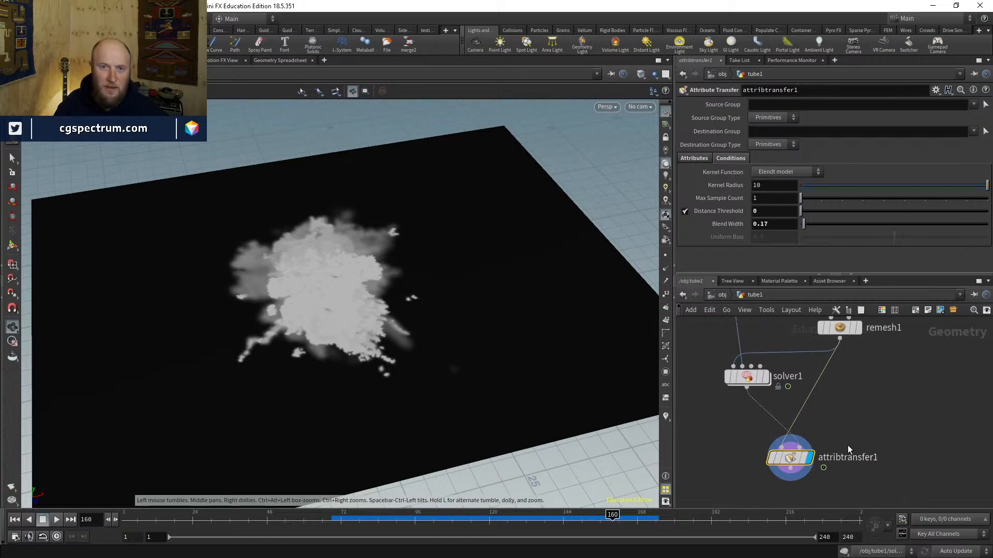
pyautogui.moveTo(743, 377); pyautogui.dragTo(739, 390)
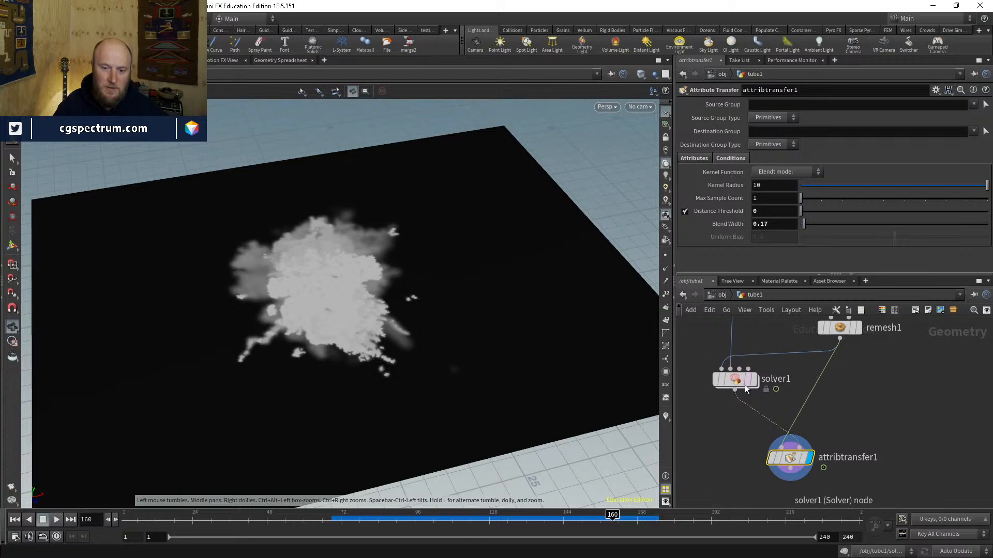
pyautogui.moveTo(794, 397); pyautogui.dragTo(783, 425, button='middle')
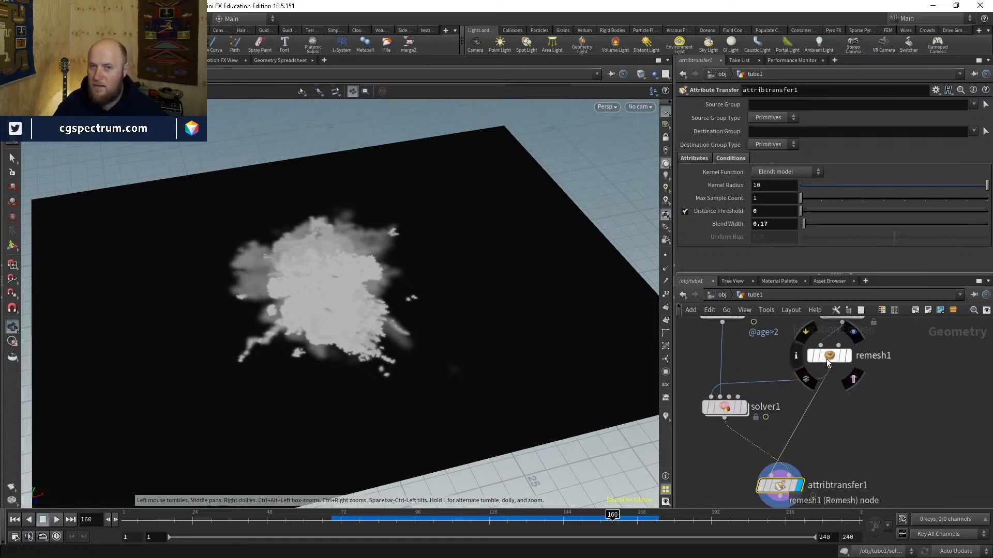
pyautogui.moveTo(828, 359); pyautogui.dragTo(841, 361)
pyautogui.moveTo(841, 361); pyautogui.dragTo(818, 398, button='middle')
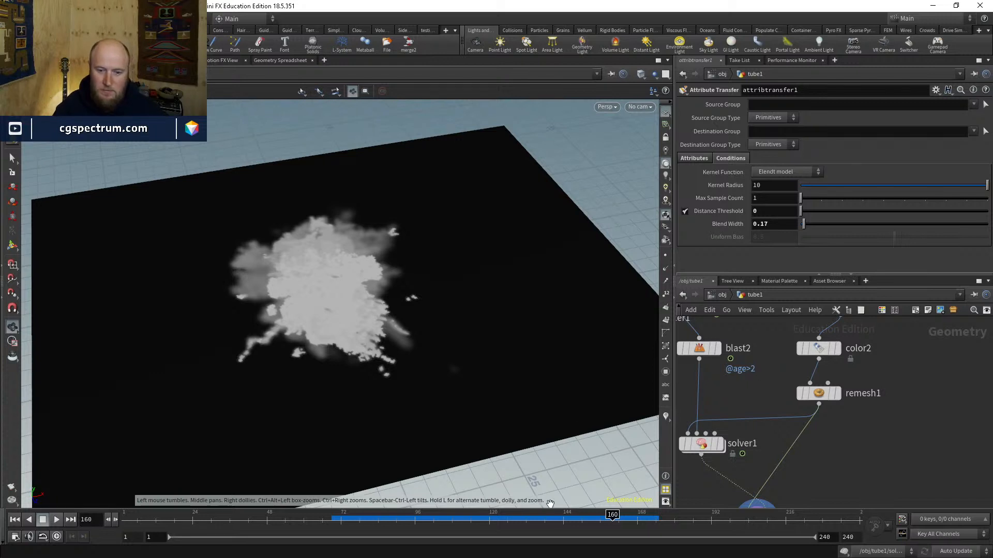
# Step: Scrub the mask between frames 130 and 150 to review how it spreads and fades, stopping at frame 127
pyautogui.click(520, 514)
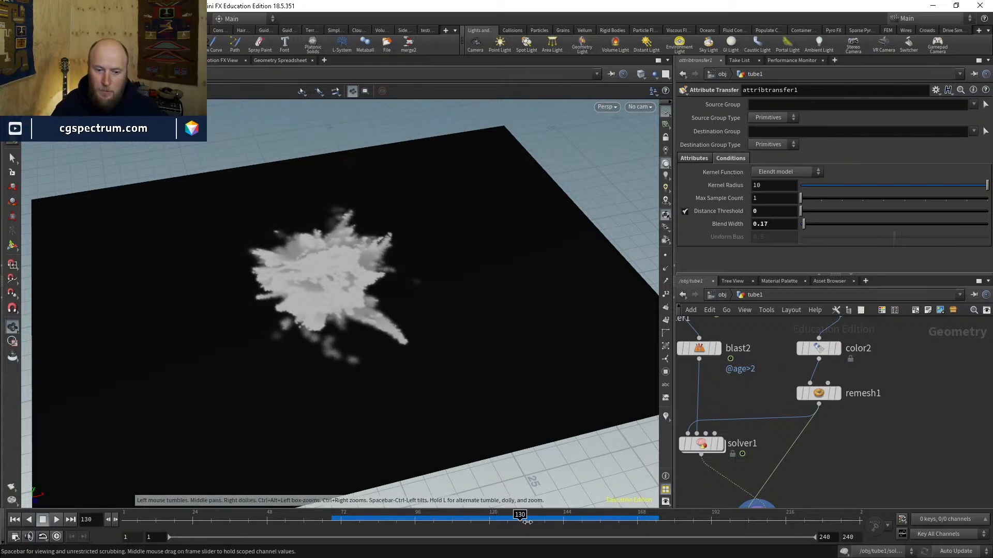
pyautogui.moveTo(520, 515); pyautogui.dragTo(588, 487)
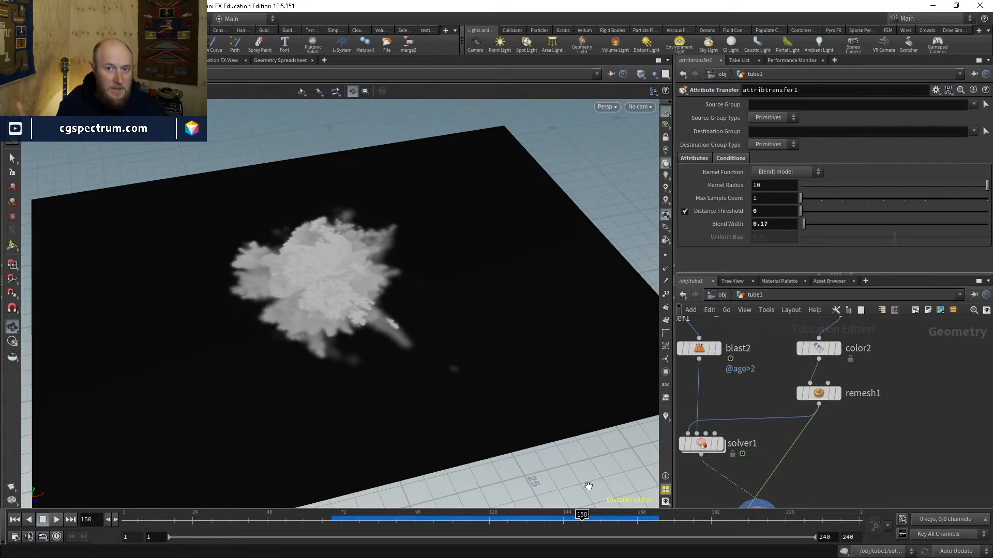
pyautogui.moveTo(601, 525); pyautogui.dragTo(558, 495)
pyautogui.moveTo(411, 490); pyautogui.dragTo(511, 483)
# Step: Tidy the tube1 network by repositioning attribtransfer1, blast2 and solver1
pyautogui.moveTo(810, 488); pyautogui.dragTo(806, 407, button='middle')
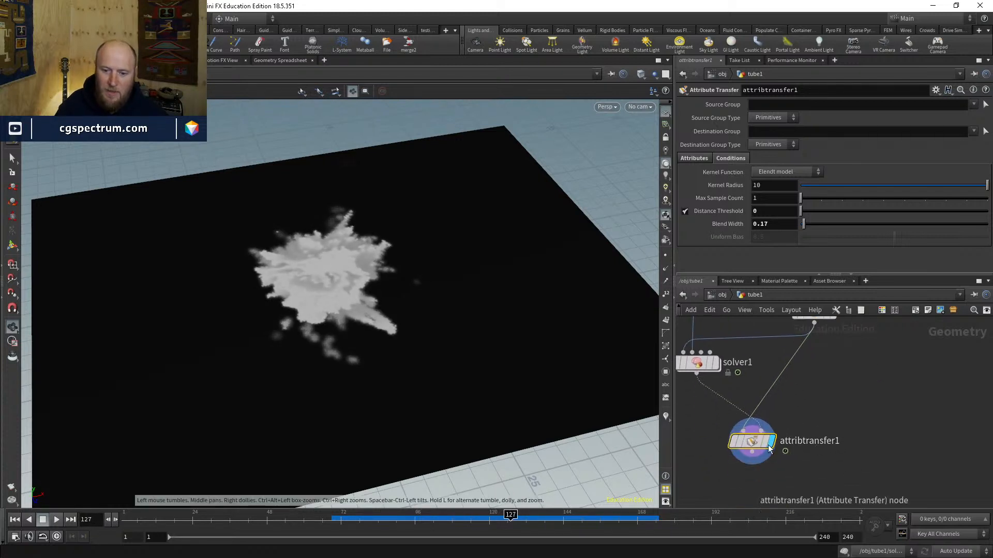
pyautogui.moveTo(738, 457)
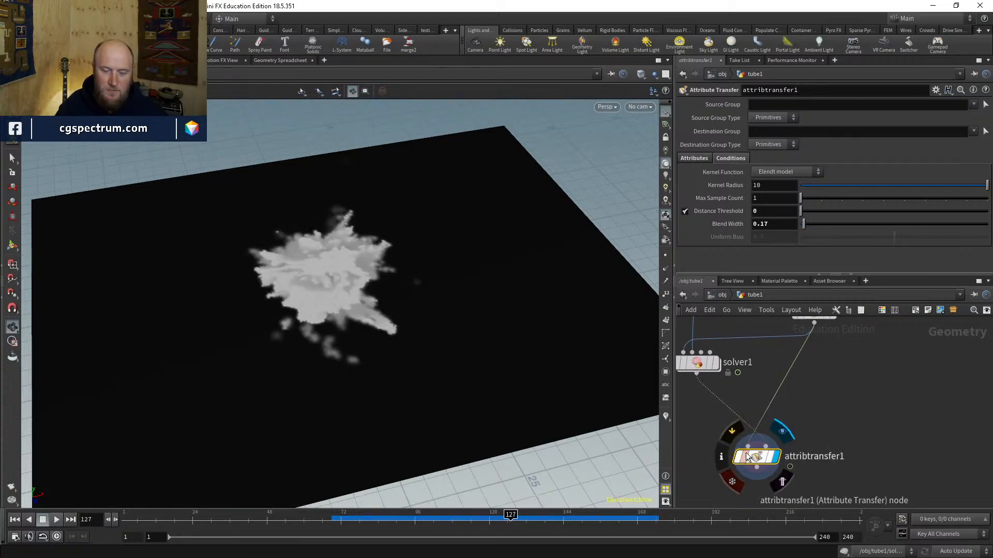
pyautogui.moveTo(793, 377); pyautogui.dragTo(780, 405, button='middle')
pyautogui.scroll(-1, 758, 387)
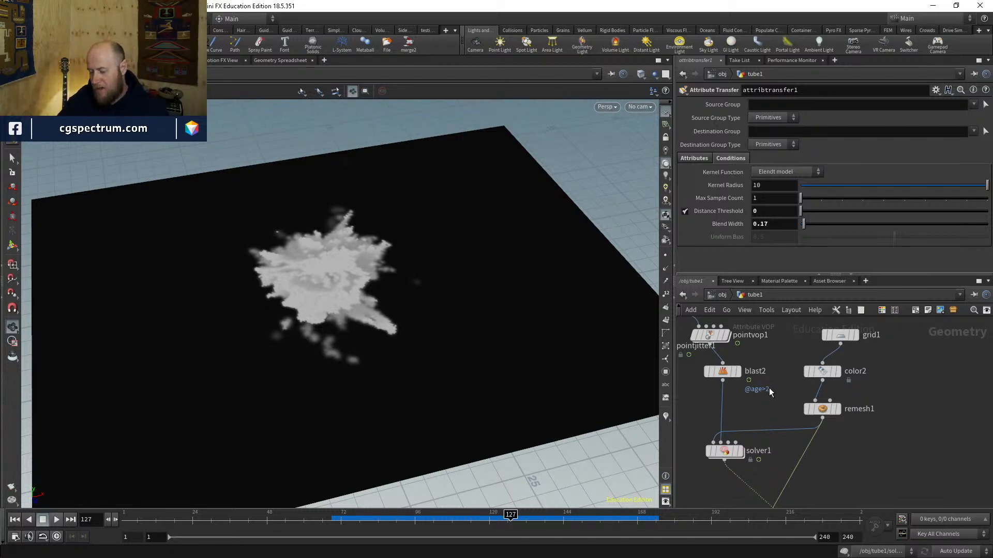
pyautogui.moveTo(774, 434); pyautogui.dragTo(773, 383, button='middle')
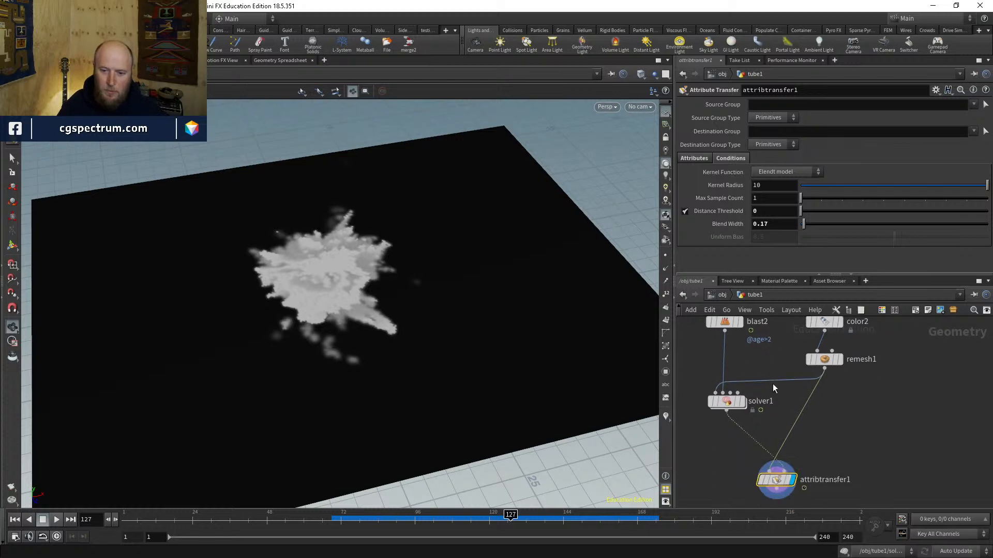
pyautogui.scroll(-1, 773, 384)
pyautogui.moveTo(769, 329); pyautogui.dragTo(763, 387, button='middle')
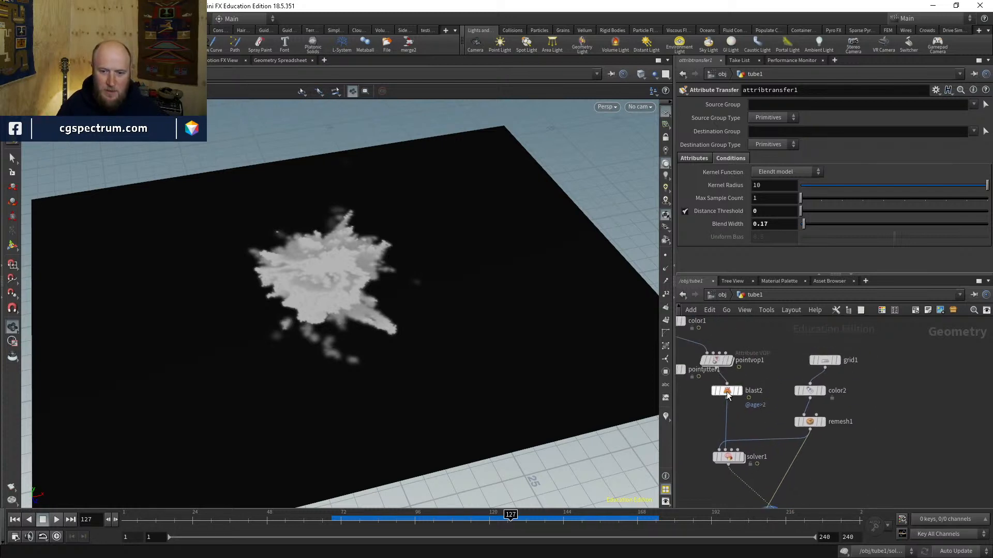
pyautogui.moveTo(726, 392); pyautogui.dragTo(720, 391)
pyautogui.moveTo(747, 417); pyautogui.dragTo(770, 391, button='middle')
pyautogui.moveTo(748, 431); pyautogui.dragTo(741, 427)
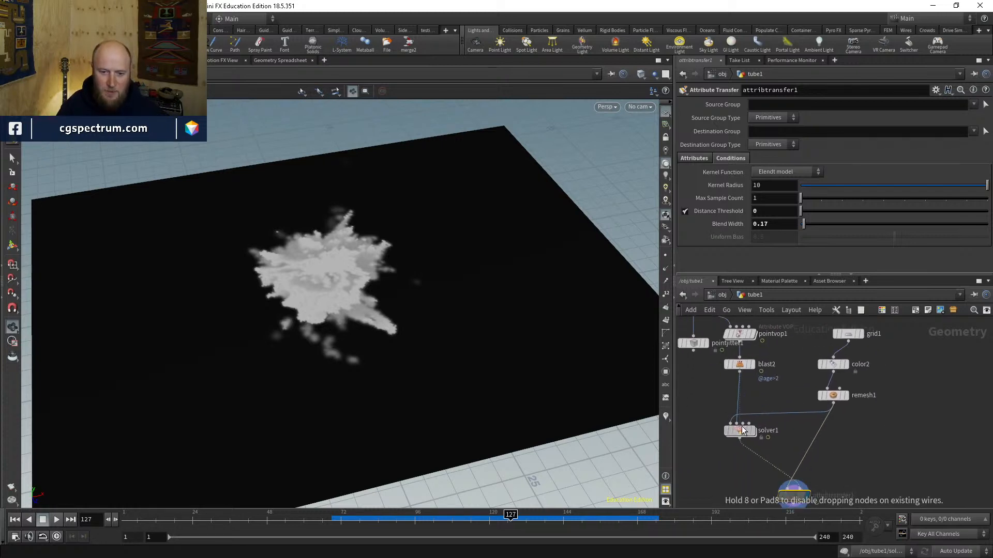
pyautogui.moveTo(742, 426); pyautogui.dragTo(735, 462, button='middle')
# Step: Go up to the object level to view the mask grid against the ground scene, and return inside tube1
pyautogui.click(722, 295)
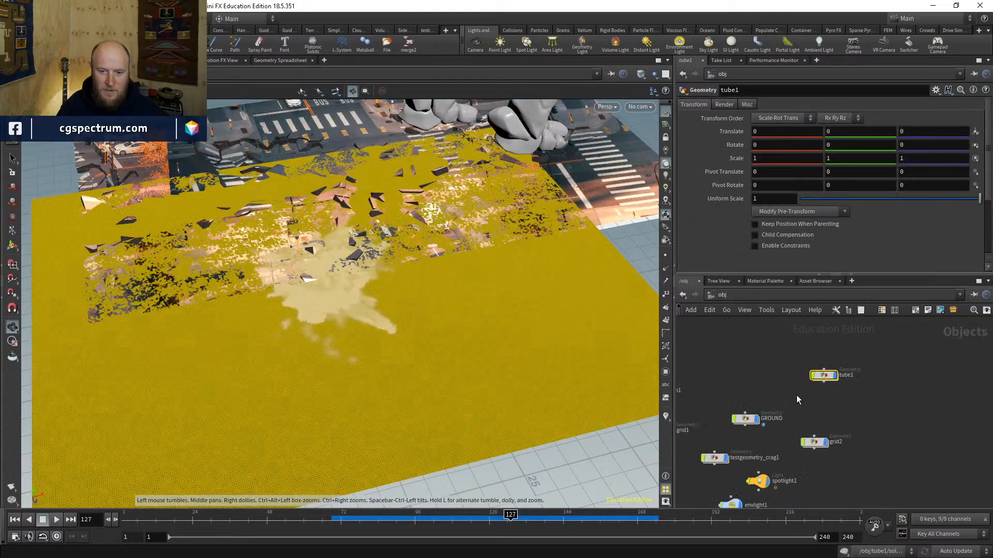
pyautogui.scroll(2, 819, 376)
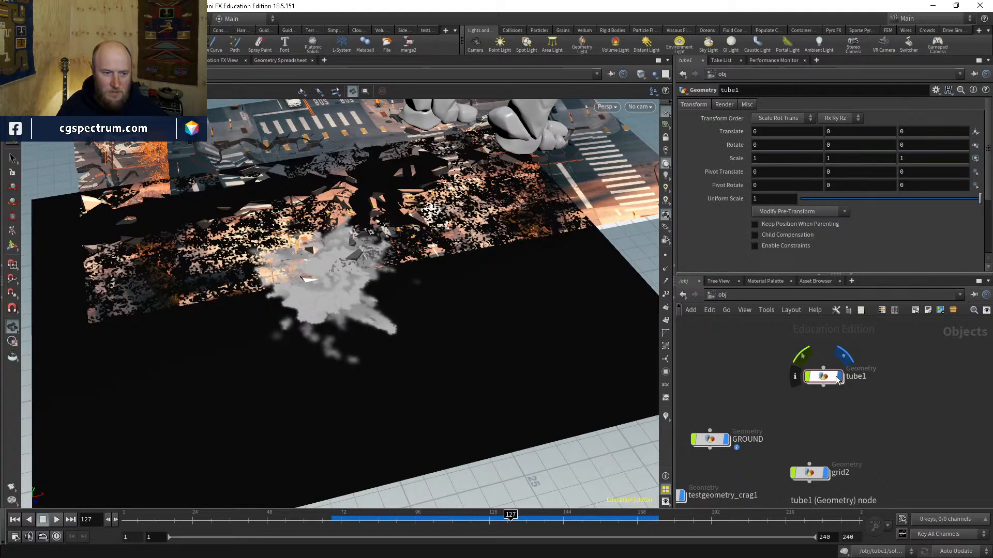
pyautogui.doubleClick(830, 377)
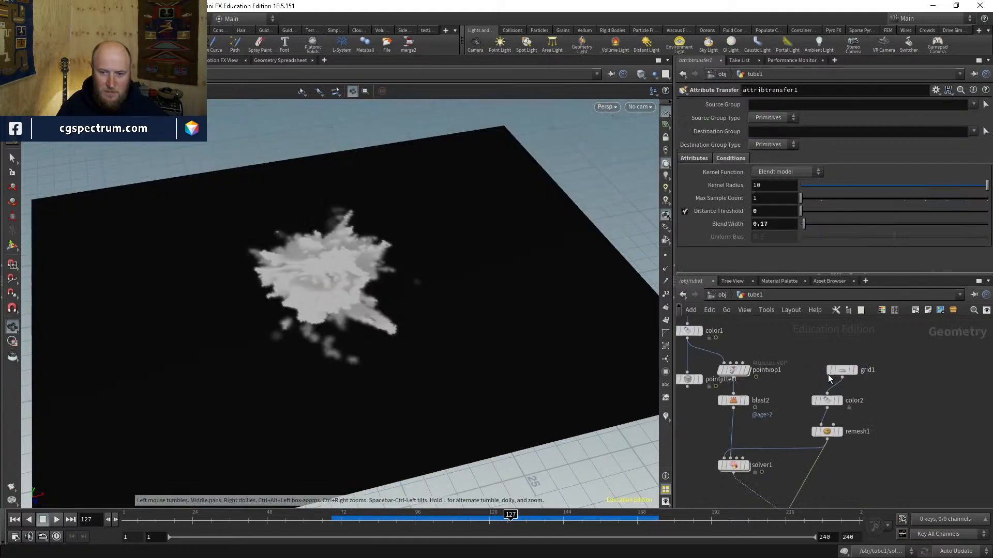
# Step: Scrub the mask back and forth from frame 126 up to frame 164 to review how it accumulates and fades
pyautogui.moveTo(511, 513)
pyautogui.mouseDown()
pyautogui.moveTo(640, 505)
pyautogui.moveTo(539, 483)
pyautogui.mouseUp()
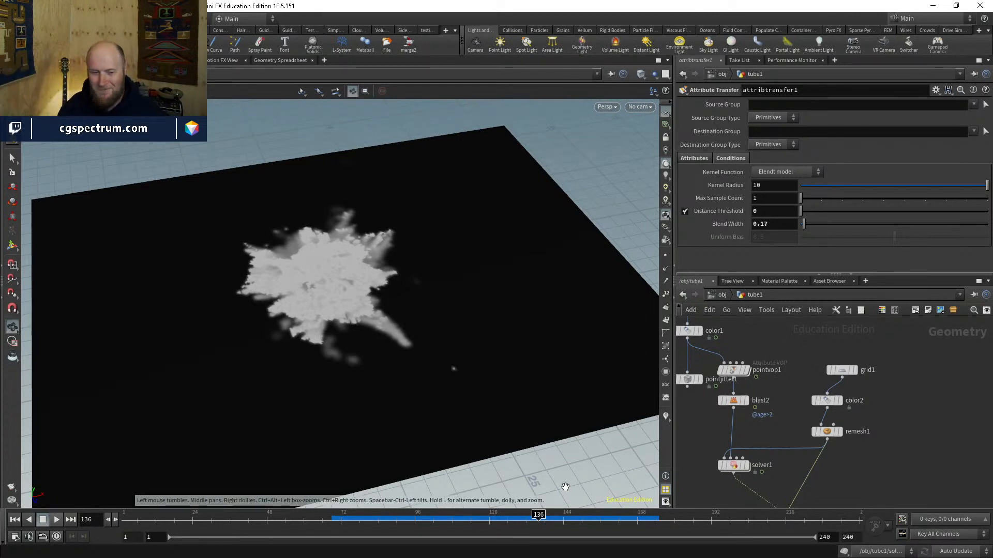
pyautogui.moveTo(540, 518); pyautogui.dragTo(506, 469)
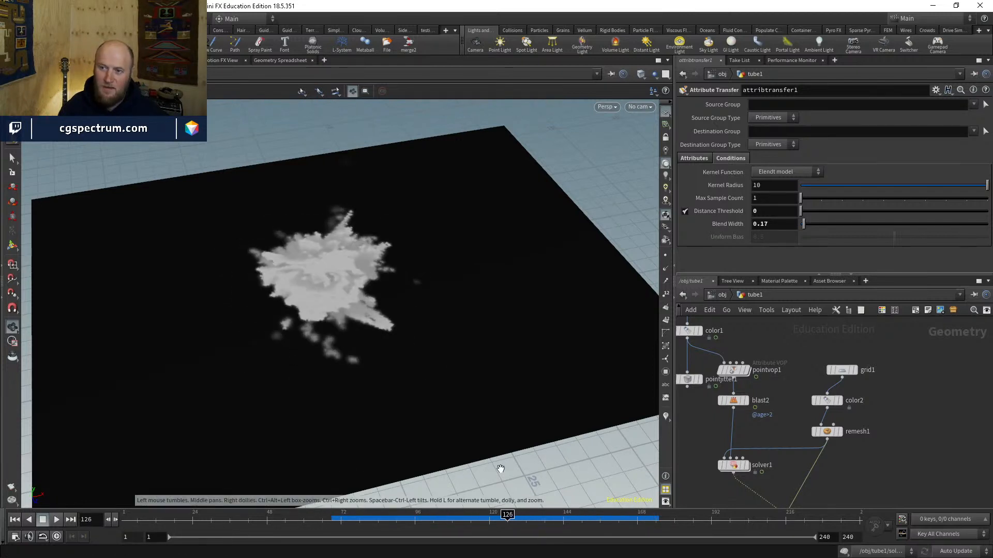
pyautogui.moveTo(509, 516); pyautogui.dragTo(558, 506)
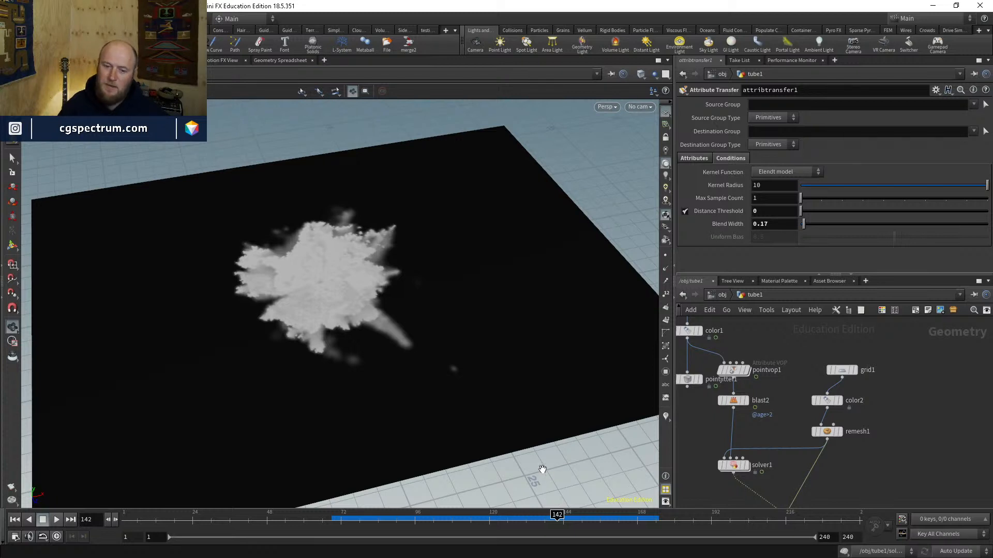
pyautogui.moveTo(556, 515); pyautogui.dragTo(592, 511)
pyautogui.moveTo(878, 507); pyautogui.dragTo(898, 485, button='middle')
pyautogui.moveTo(837, 455); pyautogui.dragTo(800, 388, button='middle')
pyautogui.moveTo(592, 515); pyautogui.dragTo(624, 516)
# Step: Go up to the object level and line up the spotlight1 and envlight1 nodes beneath grid2
pyautogui.click(719, 295)
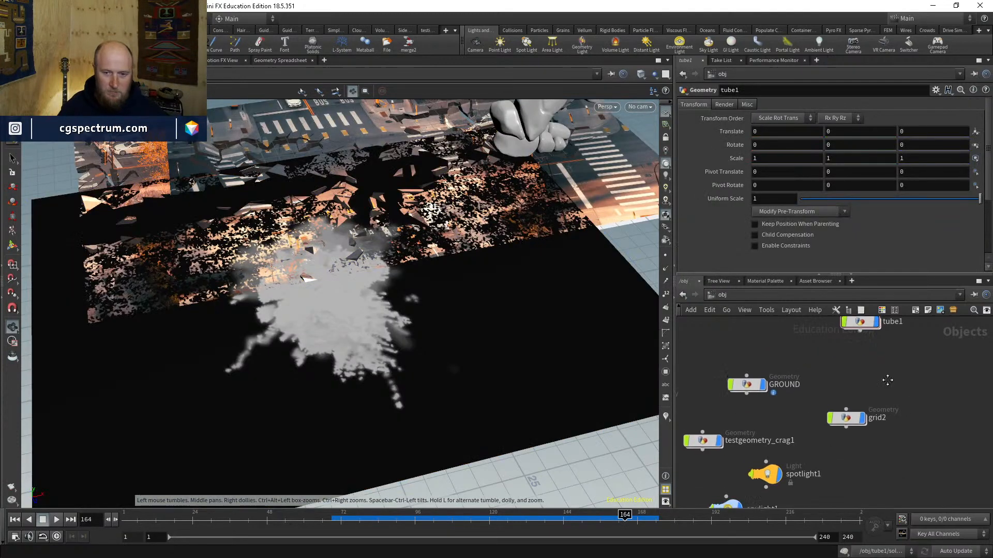
pyautogui.moveTo(888, 381); pyautogui.dragTo(886, 404, button='middle')
pyautogui.click(861, 363)
pyautogui.click(860, 363)
pyautogui.scroll(-3, 879, 411)
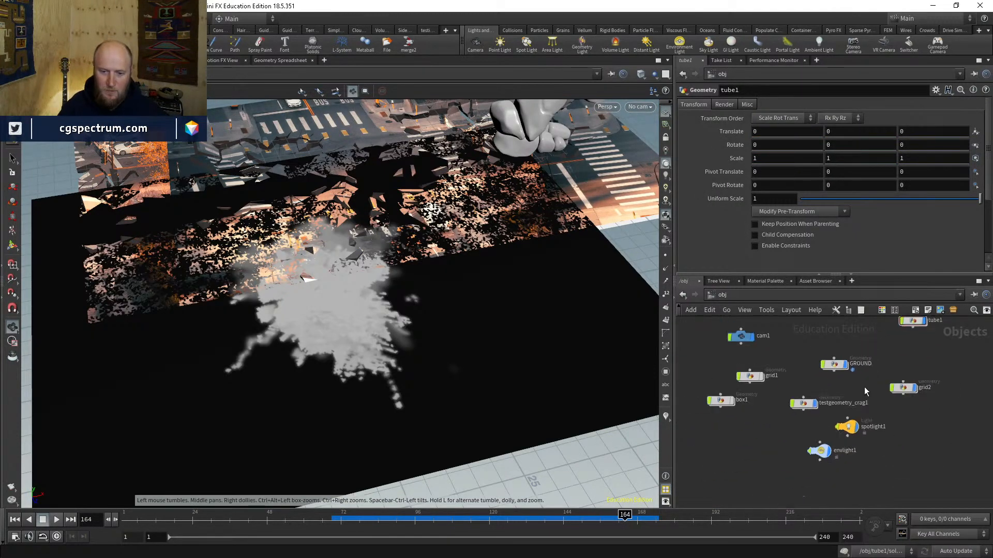
pyautogui.moveTo(852, 425); pyautogui.dragTo(908, 427)
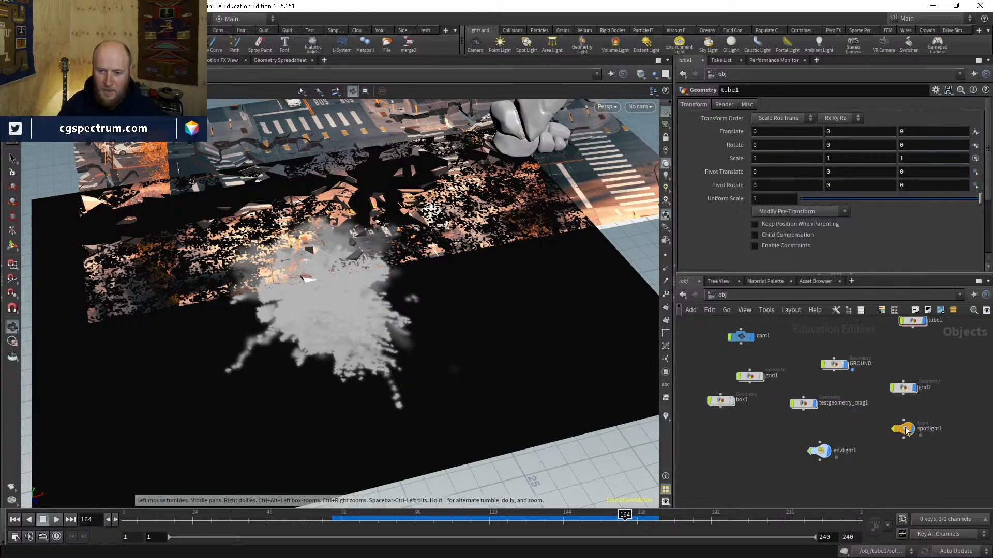
pyautogui.moveTo(817, 455); pyautogui.dragTo(900, 463)
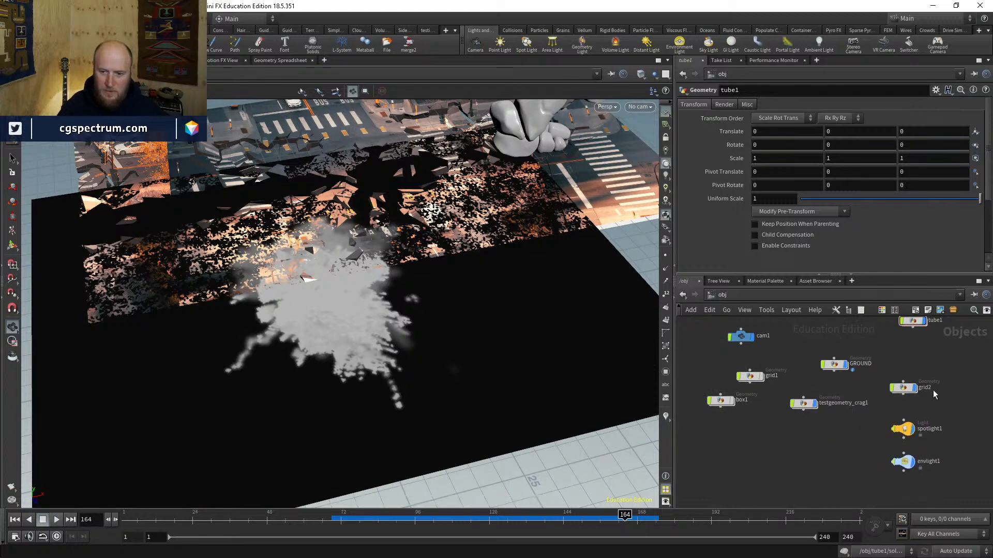
pyautogui.moveTo(932, 390); pyautogui.dragTo(911, 442, button='middle')
pyautogui.moveTo(891, 374)
pyautogui.mouseDown()
pyautogui.moveTo(874, 375)
pyautogui.moveTo(885, 380)
pyautogui.mouseUp()
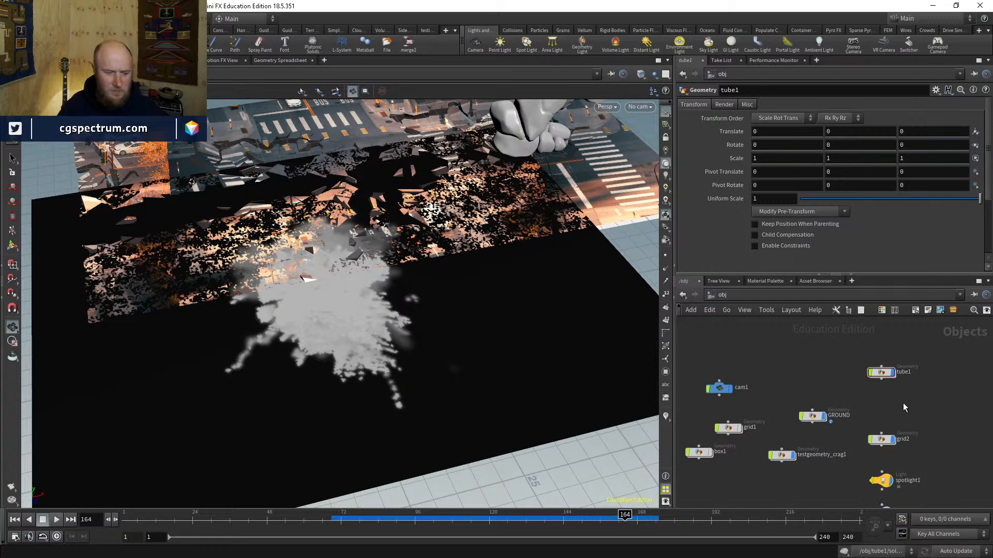
# Step: Review the node chain inside tube1 and go back up to the object level
pyautogui.doubleClick(879, 373)
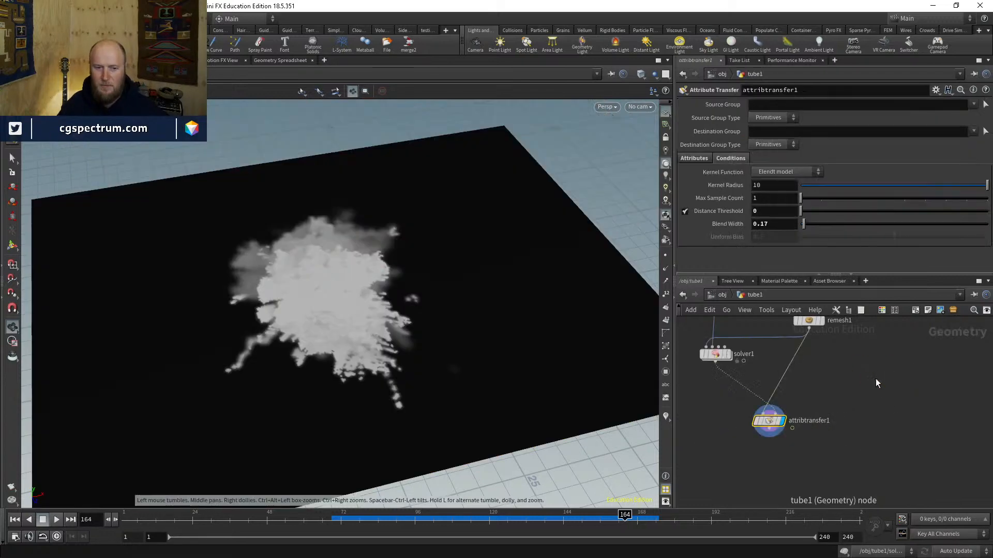
pyautogui.click(848, 381)
pyautogui.moveTo(848, 381); pyautogui.dragTo(857, 412, button='middle')
pyautogui.scroll(-3, 860, 405)
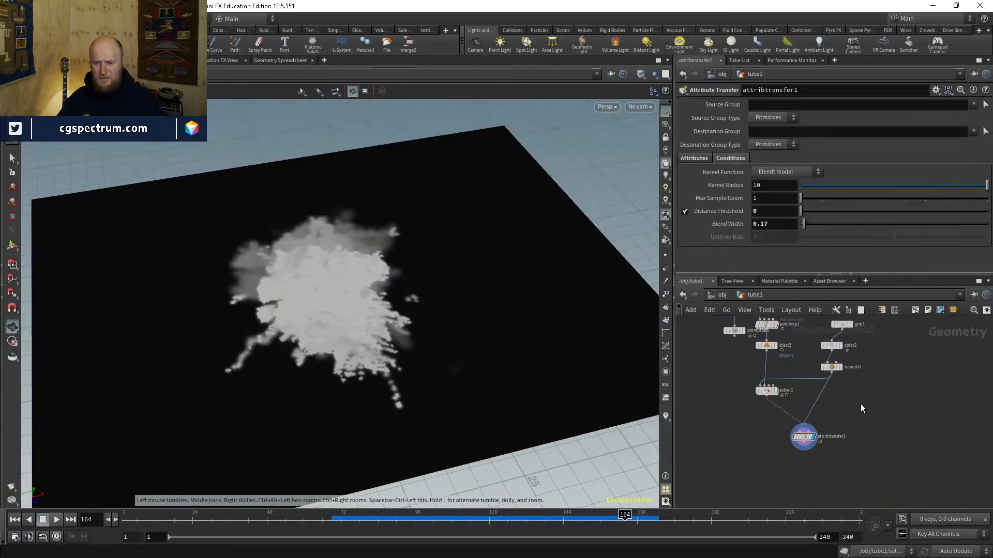
pyautogui.click(724, 295)
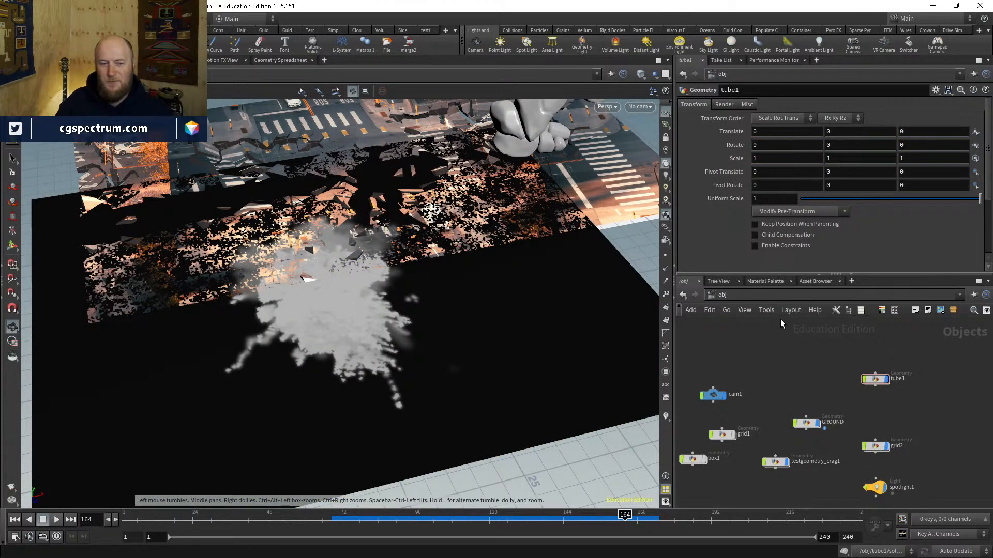
pyautogui.scroll(2, 875, 380)
# Step: Return inside tube1 and move attribtransfer1 directly beneath solver1
pyautogui.click(875, 382)
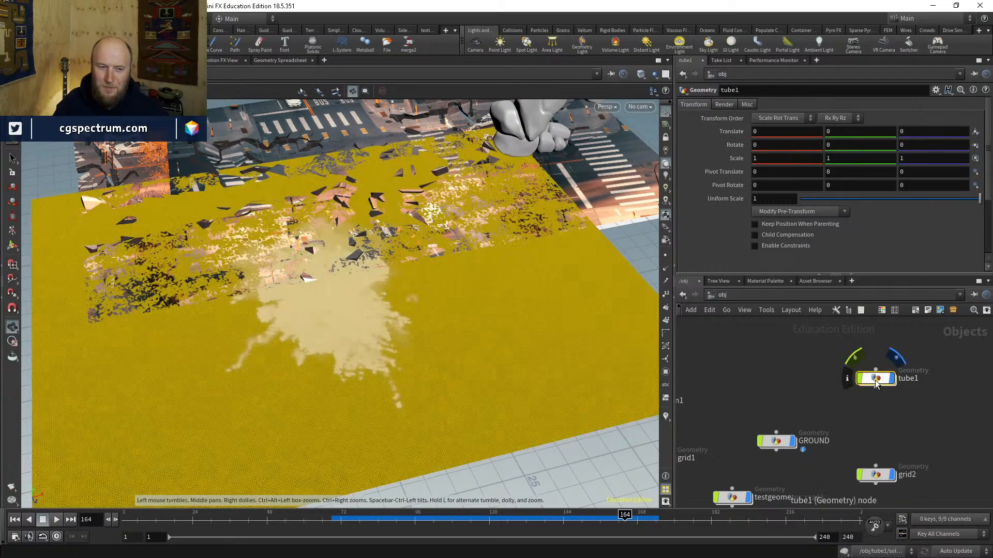
pyautogui.doubleClick(876, 380)
pyautogui.scroll(2, 784, 412)
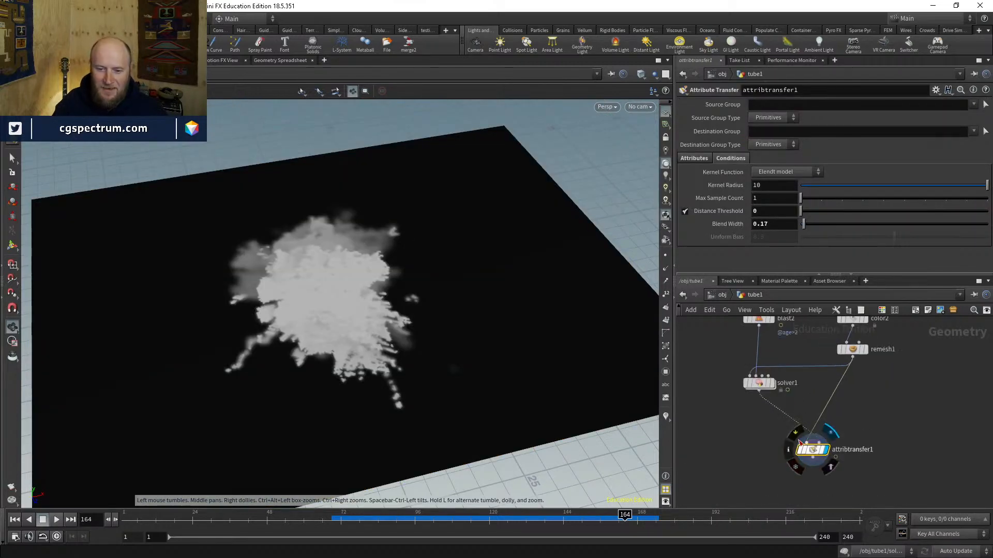
pyautogui.moveTo(813, 447); pyautogui.dragTo(756, 450)
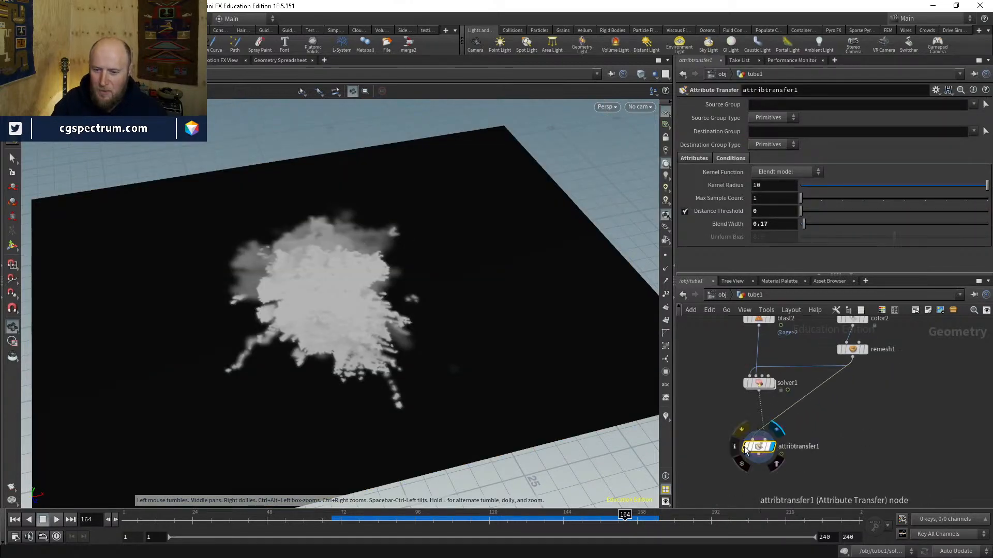
# Step: Scrub through the splash to frame 173, and again up to frame 167, to check the accumulating mask
pyautogui.moveTo(448, 524); pyautogui.dragTo(653, 503)
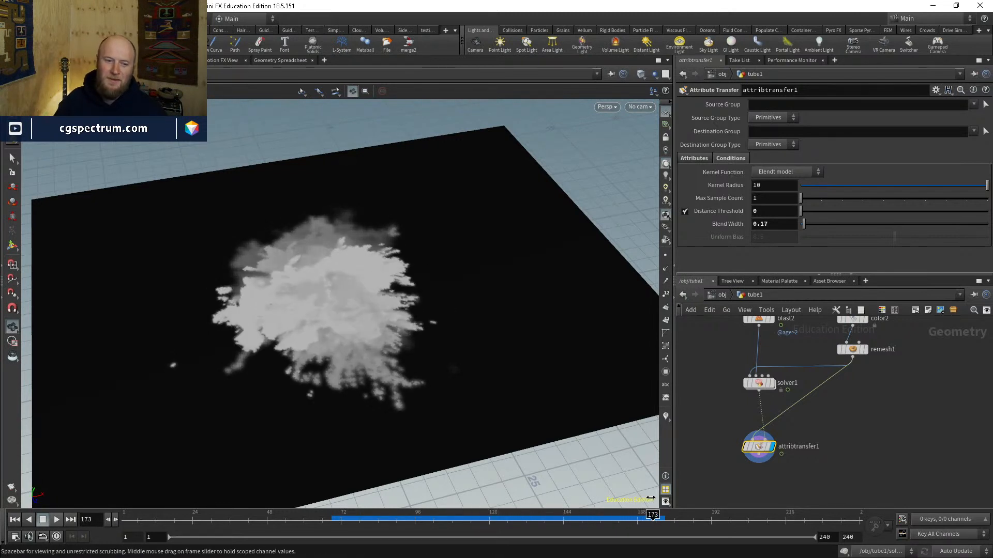
pyautogui.scroll(1, 752, 443)
pyautogui.moveTo(756, 451)
pyautogui.mouseDown()
pyautogui.moveTo(765, 453)
pyautogui.moveTo(751, 454)
pyautogui.mouseUp()
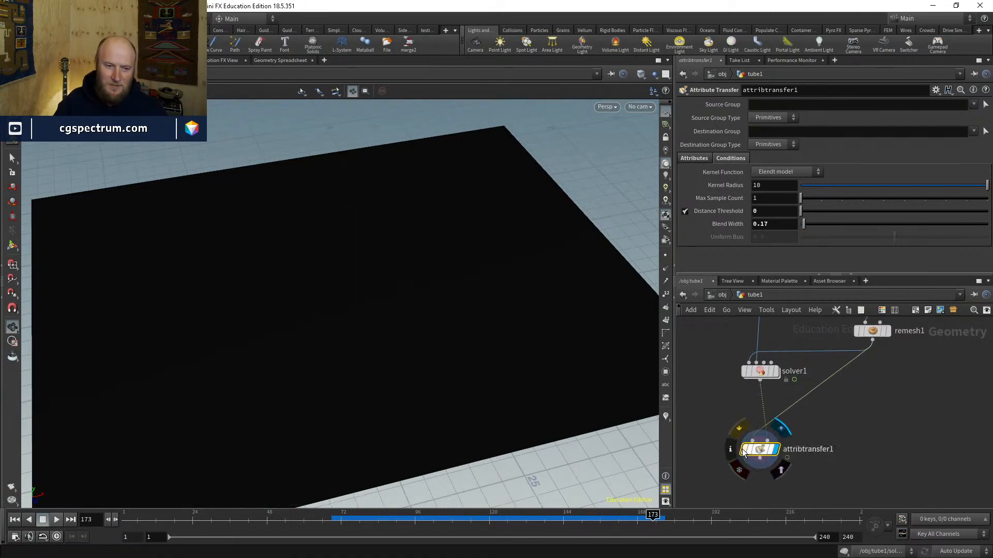
pyautogui.click(456, 515)
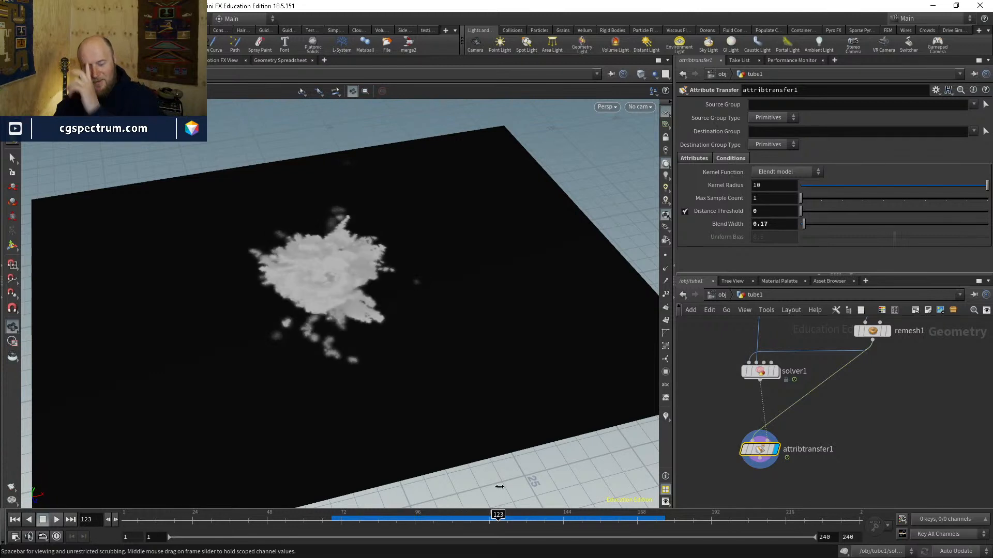
pyautogui.moveTo(458, 508); pyautogui.dragTo(634, 504)
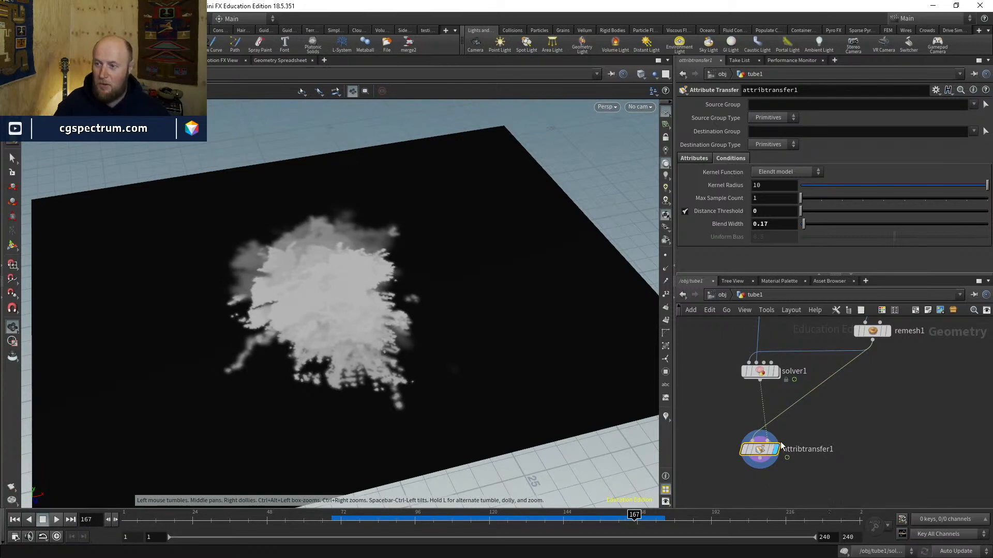
# Step: Nudge attribtransfer1, solver1 and blast2 to straighten their chain in the tube1 network
pyautogui.moveTo(758, 452); pyautogui.dragTo(759, 451)
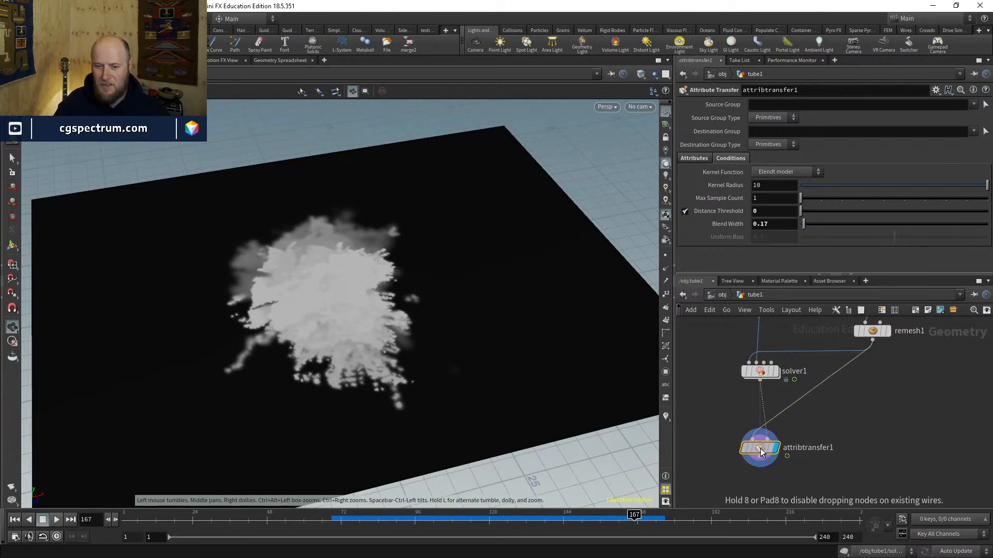
pyautogui.moveTo(830, 419); pyautogui.dragTo(803, 482, button='middle')
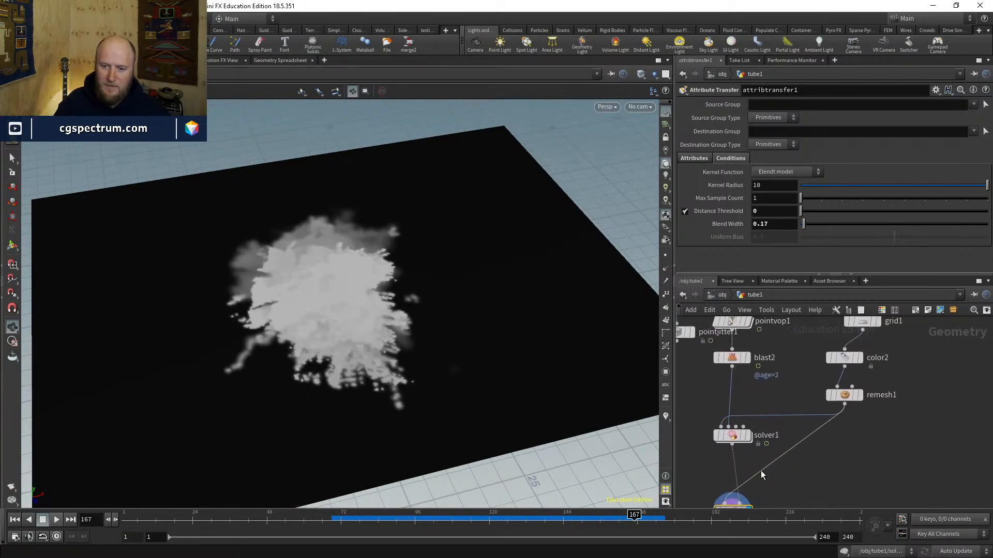
pyautogui.moveTo(733, 428); pyautogui.dragTo(733, 425)
pyautogui.moveTo(752, 398); pyautogui.dragTo(752, 461, button='middle')
pyautogui.moveTo(728, 420); pyautogui.dragTo(728, 430)
# Step: Shift pointvop1 slightly, move pointjitter1 away from it, and align blast2 and solver1 beneath pointvop1
pyautogui.moveTo(777, 426); pyautogui.dragTo(796, 465, button='middle')
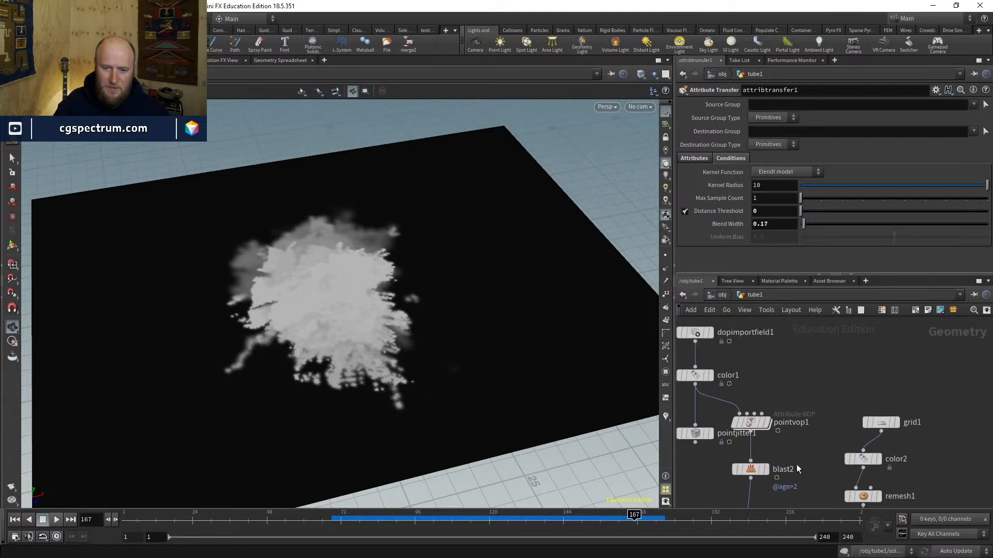
pyautogui.moveTo(749, 421); pyautogui.dragTo(756, 421)
pyautogui.moveTo(725, 459); pyautogui.dragTo(809, 460, button='middle')
pyautogui.moveTo(777, 438); pyautogui.dragTo(745, 434)
pyautogui.moveTo(786, 454); pyautogui.dragTo(716, 428, button='middle')
pyautogui.moveTo(761, 445); pyautogui.dragTo(768, 445)
pyautogui.moveTo(813, 479); pyautogui.dragTo(809, 435, button='middle')
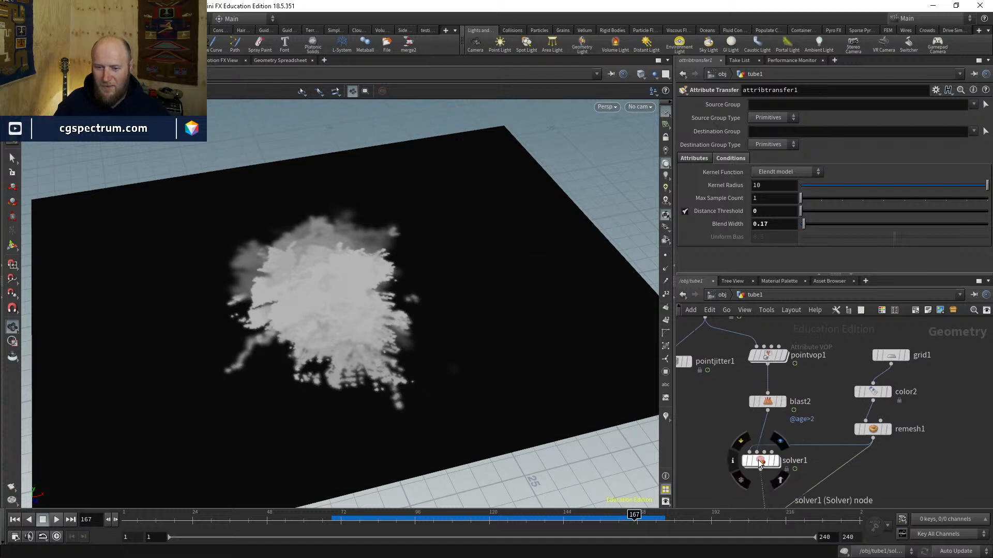
pyautogui.moveTo(756, 460); pyautogui.dragTo(763, 461)
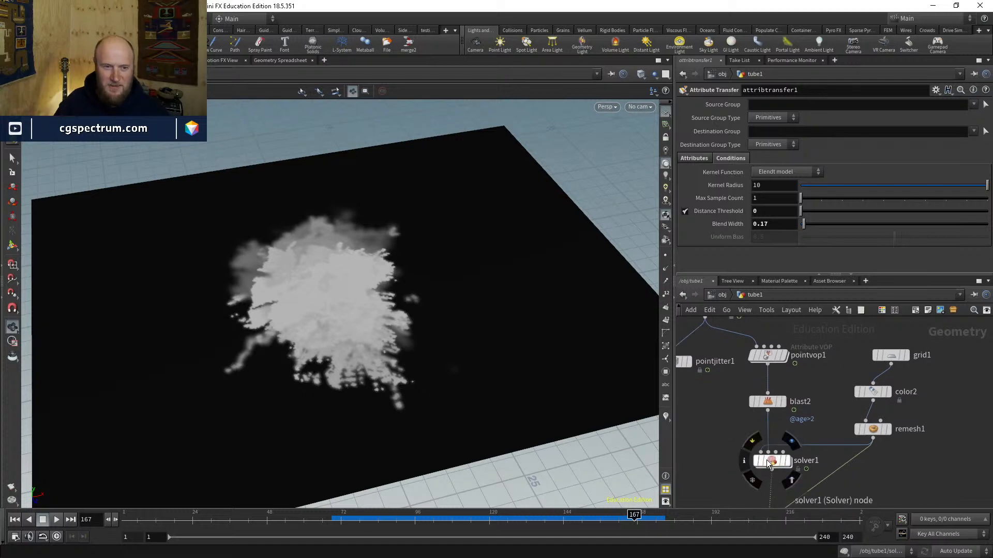
# Step: Align grid1 with color2, and line up blast2 and attribtransfer1 with solver1
pyautogui.moveTo(935, 464); pyautogui.dragTo(928, 485, button='middle')
pyautogui.moveTo(882, 380); pyautogui.dragTo(864, 380)
pyautogui.moveTo(808, 415); pyautogui.dragTo(855, 397, button='middle')
pyautogui.moveTo(812, 406); pyautogui.dragTo(816, 416)
pyautogui.moveTo(869, 497); pyautogui.dragTo(853, 396, button='middle')
pyautogui.moveTo(778, 453); pyautogui.dragTo(790, 435)
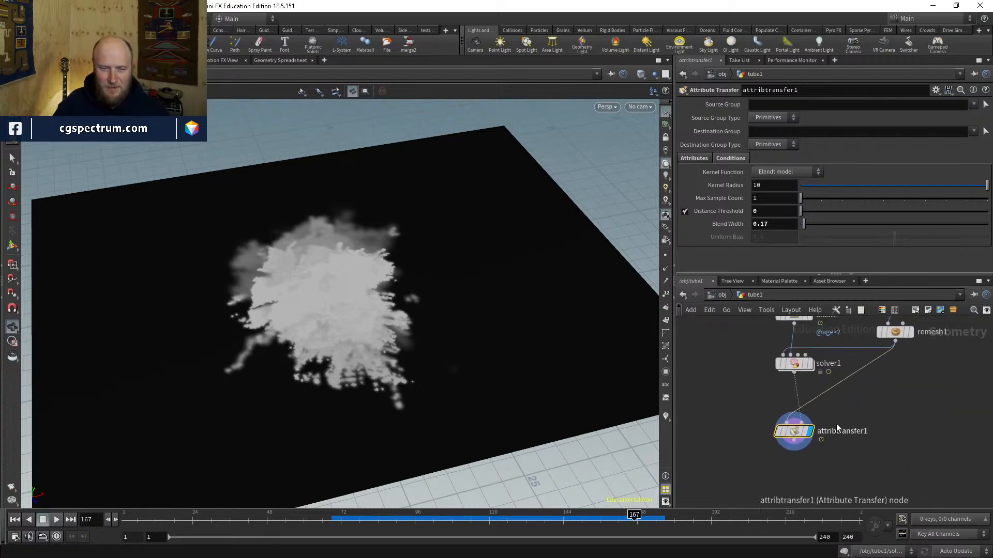
# Step: Scrub the mask to frame 169 and nudge blast2 into line between pointvop1 and solver1
pyautogui.moveTo(485, 512); pyautogui.dragTo(639, 514)
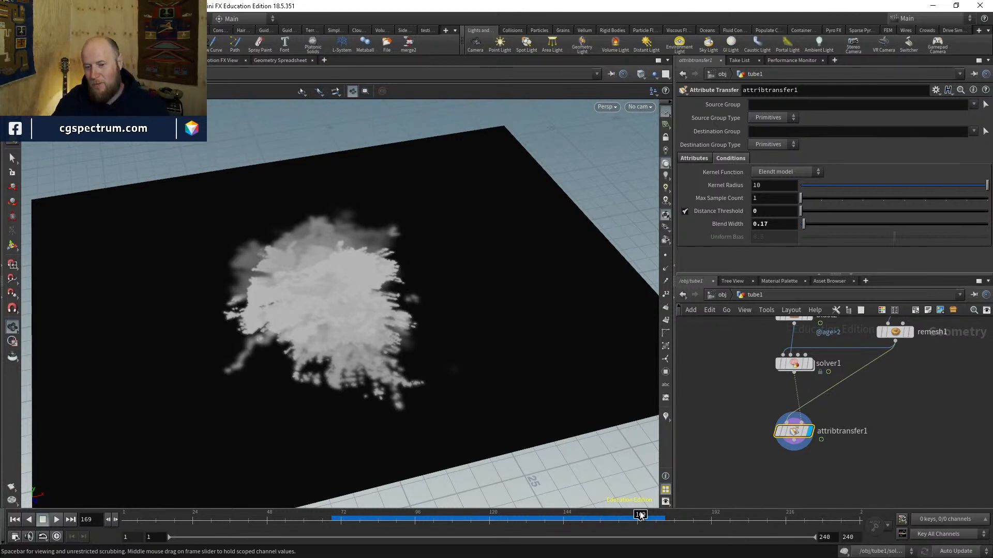
pyautogui.moveTo(832, 374); pyautogui.dragTo(801, 472, button='middle')
pyautogui.moveTo(767, 436); pyautogui.dragTo(762, 438)
pyautogui.moveTo(804, 420); pyautogui.dragTo(807, 433, button='middle')
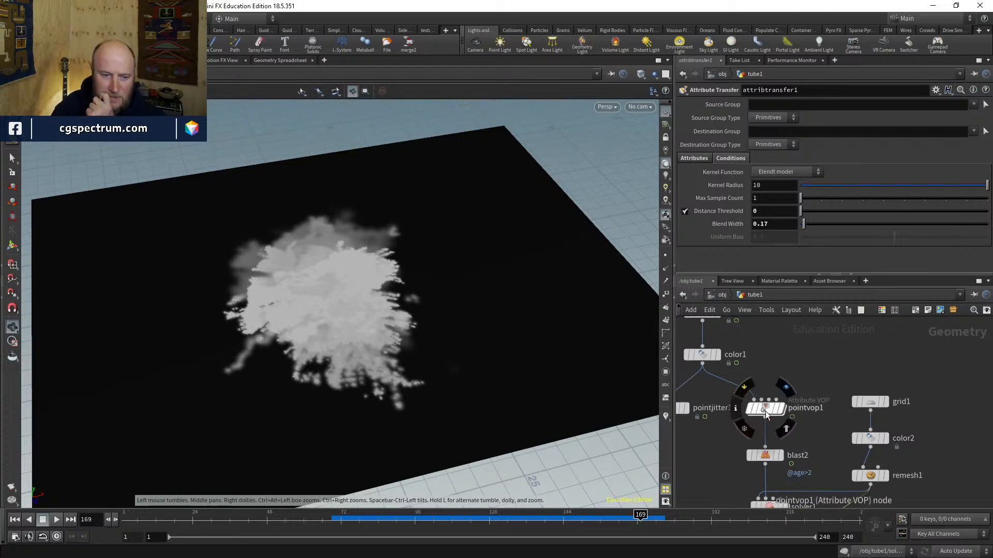
# Step: Scrub repeatedly through the splash frames to study the mask's spread, stopping at frame 167
pyautogui.moveTo(766, 411); pyautogui.dragTo(760, 447, button='middle')
pyautogui.moveTo(481, 520); pyautogui.dragTo(395, 506)
pyautogui.moveTo(486, 506); pyautogui.dragTo(548, 516)
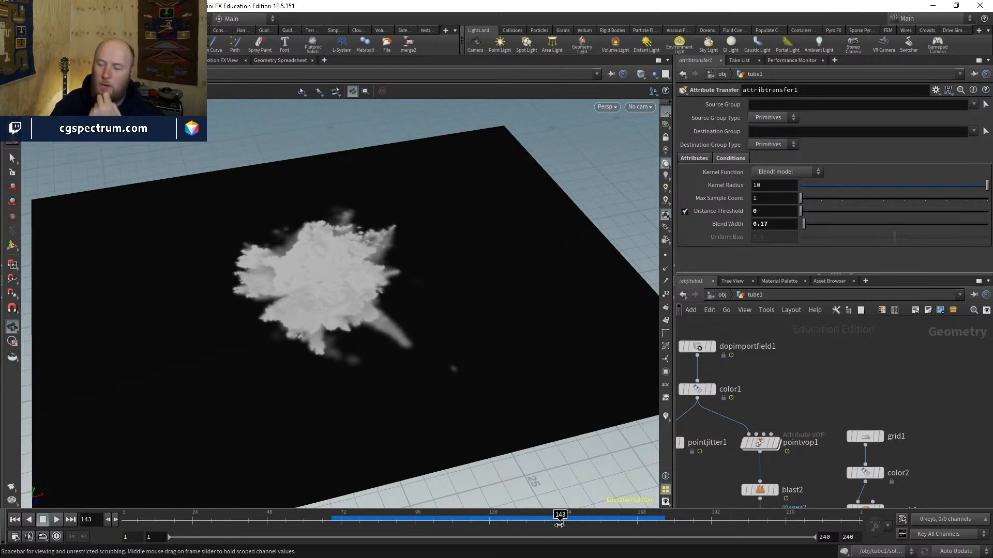
pyautogui.moveTo(563, 514); pyautogui.dragTo(520, 512)
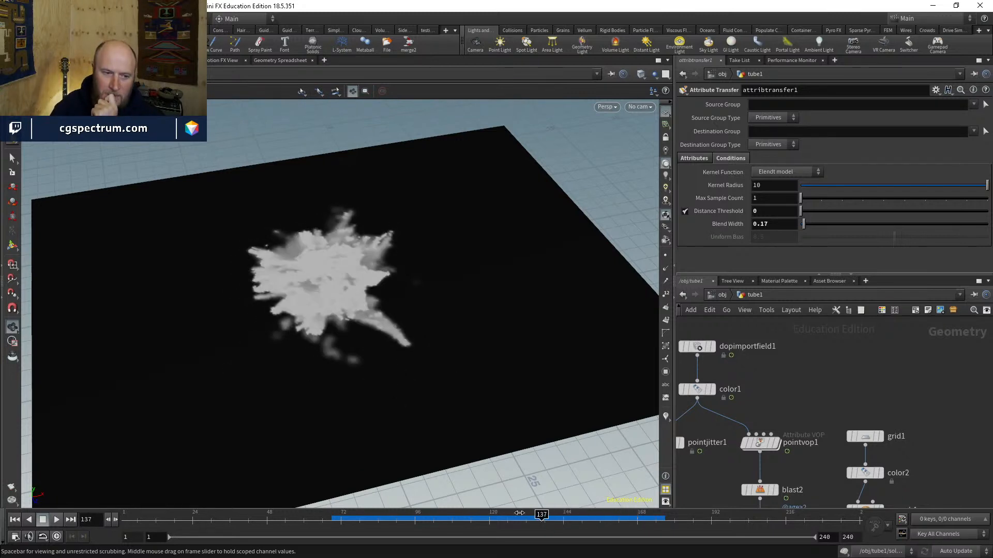
pyautogui.moveTo(434, 509); pyautogui.dragTo(599, 509)
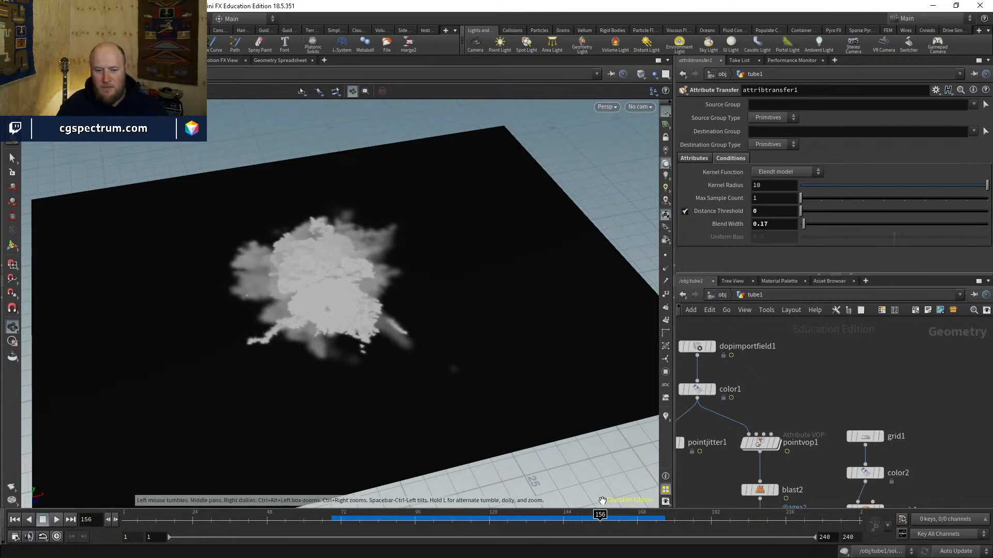
pyautogui.moveTo(600, 515); pyautogui.dragTo(594, 491)
pyautogui.moveTo(807, 482); pyautogui.dragTo(810, 405, button='middle')
pyautogui.moveTo(783, 460)
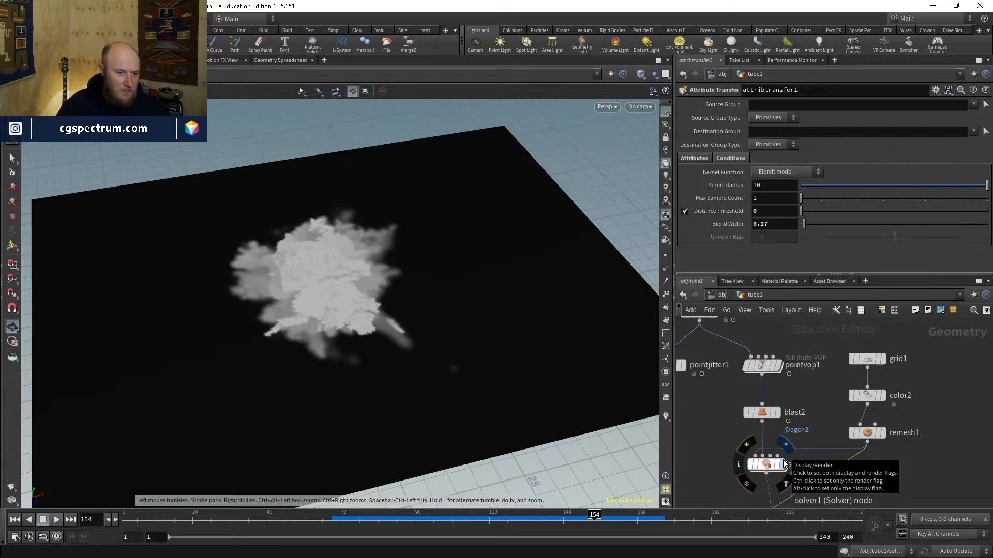
pyautogui.moveTo(596, 504); pyautogui.dragTo(644, 485)
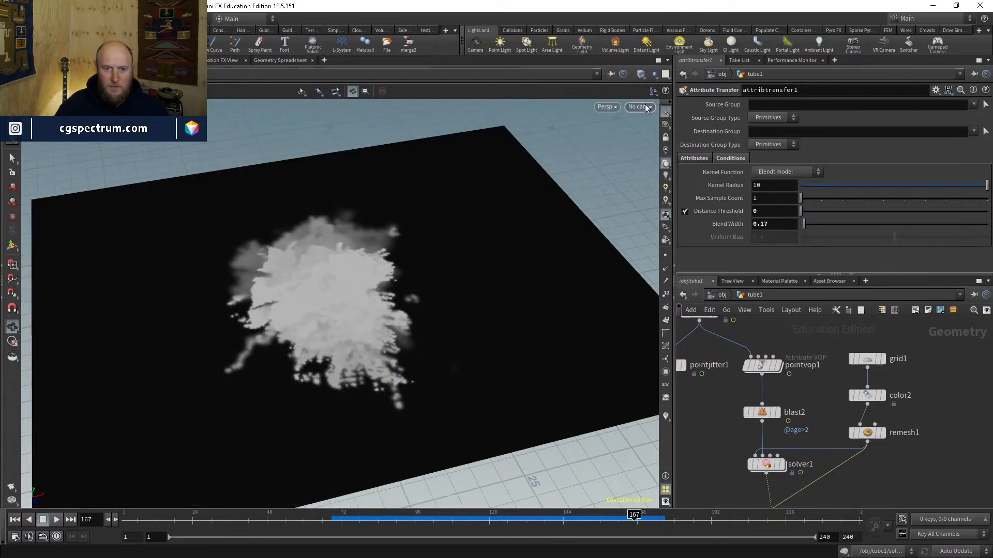
# Step: Look through cam1 in the viewport and move attribtransfer1 slightly closer to solver1
pyautogui.click(647, 108)
pyautogui.click(647, 155)
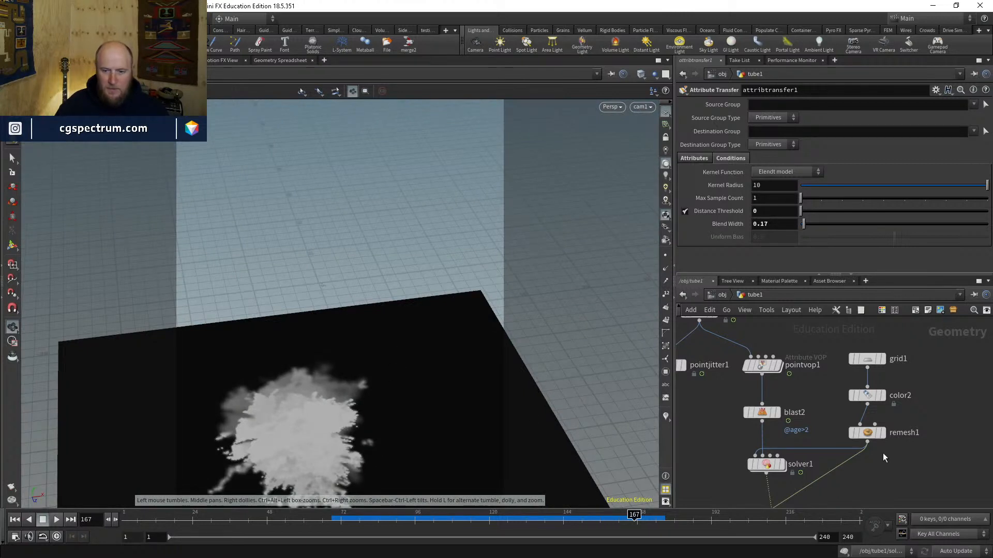
pyautogui.moveTo(883, 457); pyautogui.dragTo(901, 378, button='middle')
pyautogui.moveTo(824, 439); pyautogui.dragTo(800, 450, button='middle')
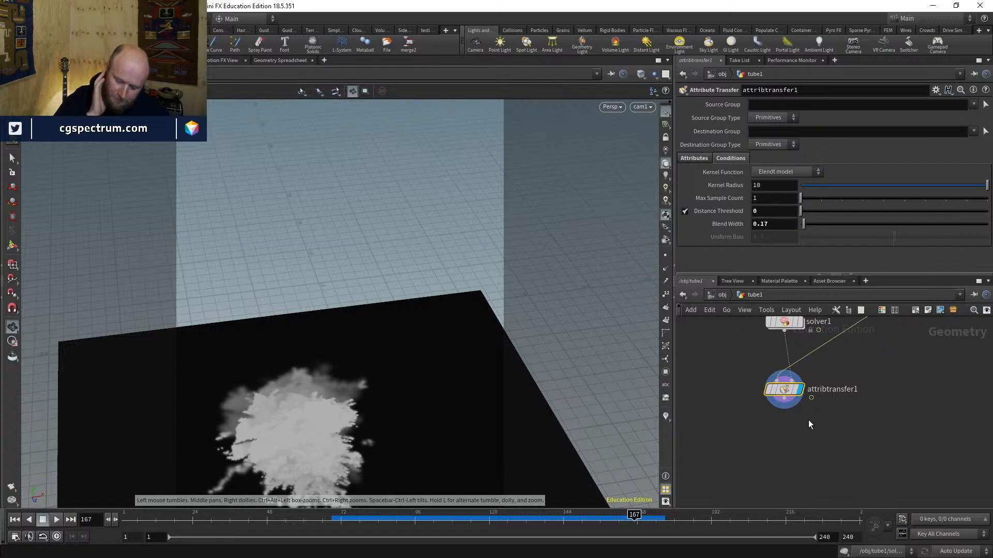
pyautogui.moveTo(791, 390); pyautogui.dragTo(773, 425, button='middle')
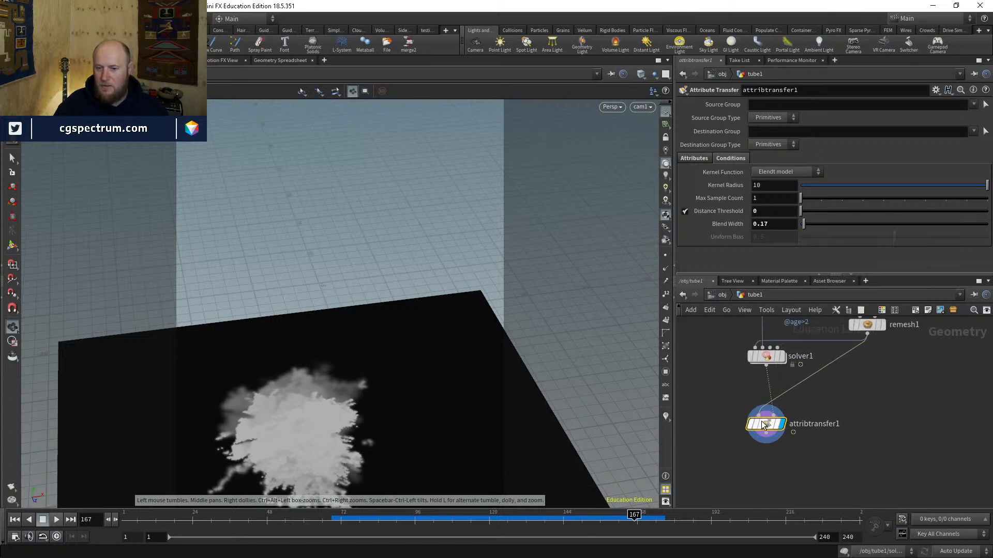
pyautogui.moveTo(763, 425); pyautogui.dragTo(764, 417)
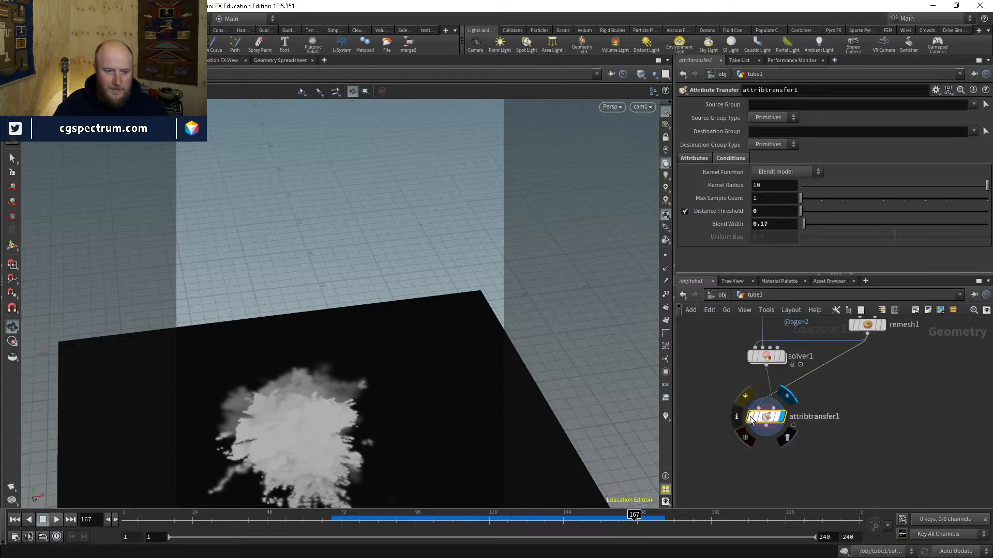
# Step: Switch to the output network, paste the copied Mantra node there and delete it again
pyautogui.moveTo(795, 473); pyautogui.dragTo(794, 448, button='middle')
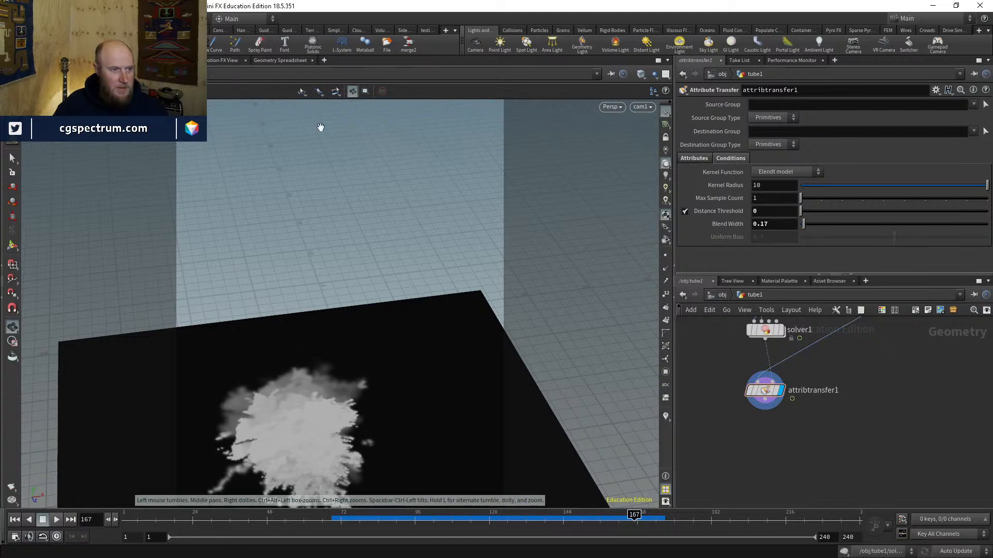
pyautogui.click(723, 294)
pyautogui.click(745, 348)
pyautogui.click(785, 335)
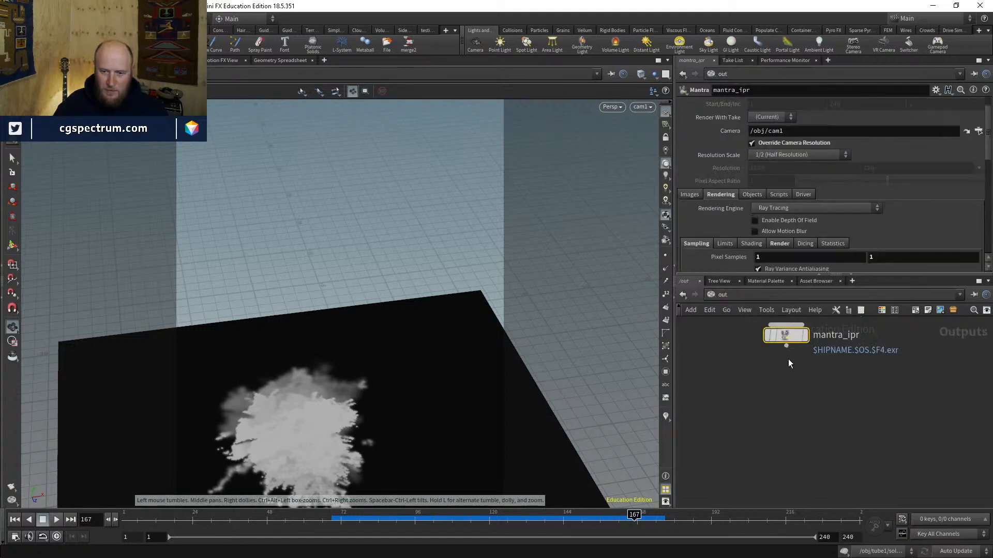
pyautogui.hotkey('ctrl', 'v')
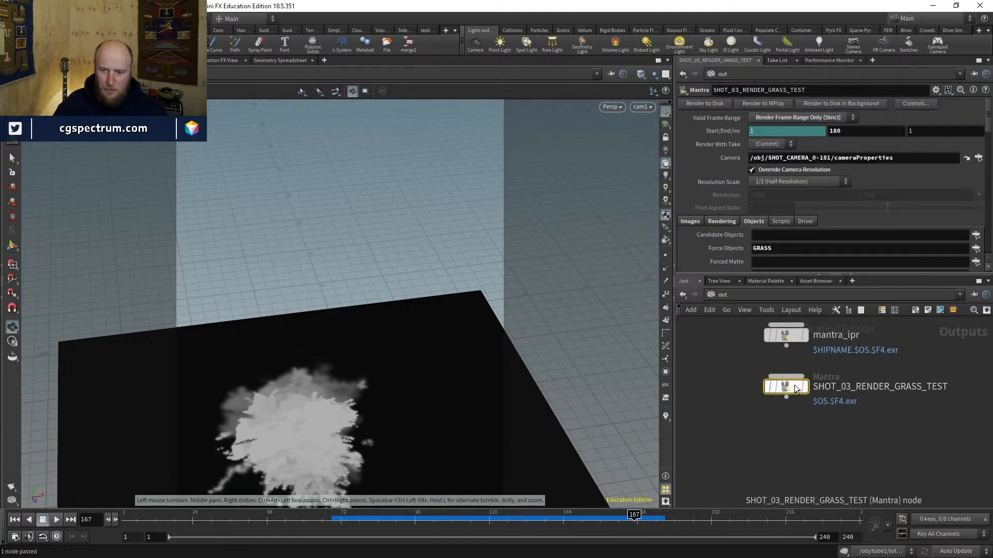
pyautogui.press('Delete')
# Step: Duplicate the mantra_ipr node below the original and name the copy WET_MAP
pyautogui.click(791, 337)
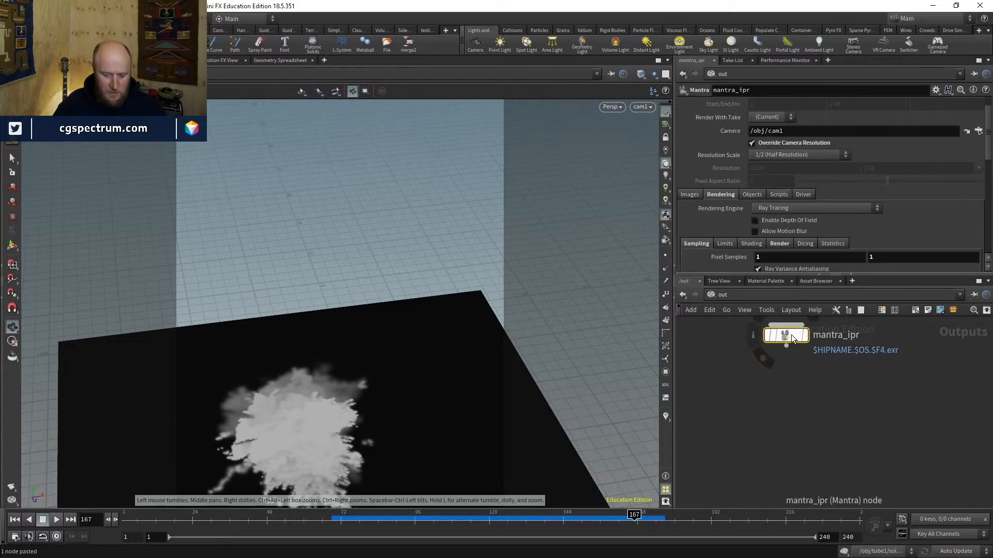
pyautogui.moveTo(791, 337); pyautogui.dragTo(763, 364)
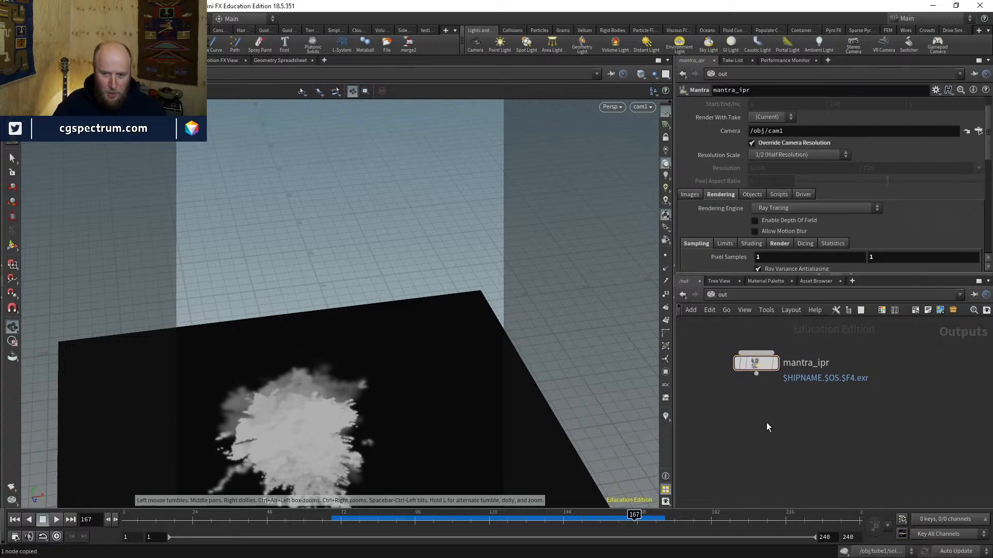
pyautogui.hotkey('ctrl', 'v')
pyautogui.moveTo(767, 427); pyautogui.dragTo(758, 427)
pyautogui.doubleClick(814, 423)
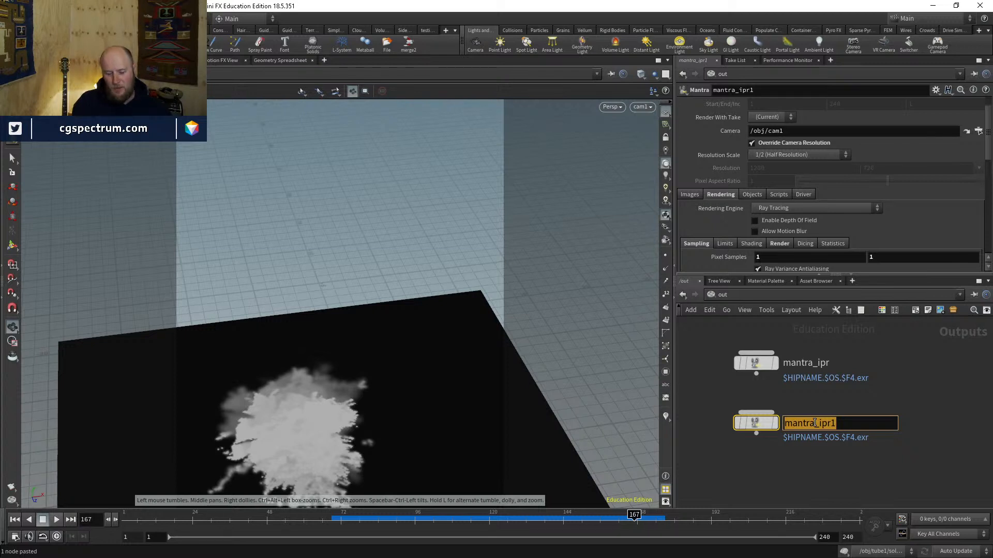
pyautogui.write('WET_MAP')
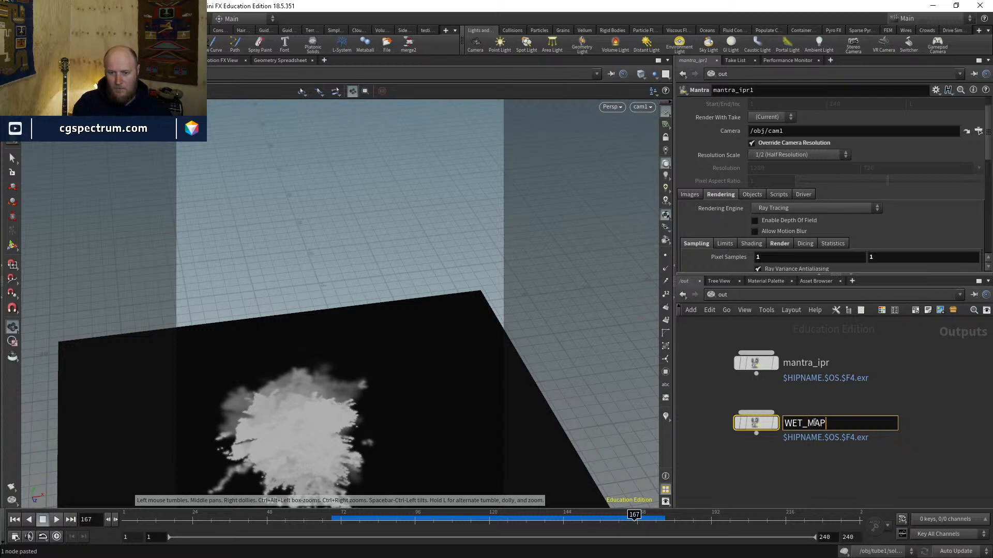
pyautogui.press('Return')
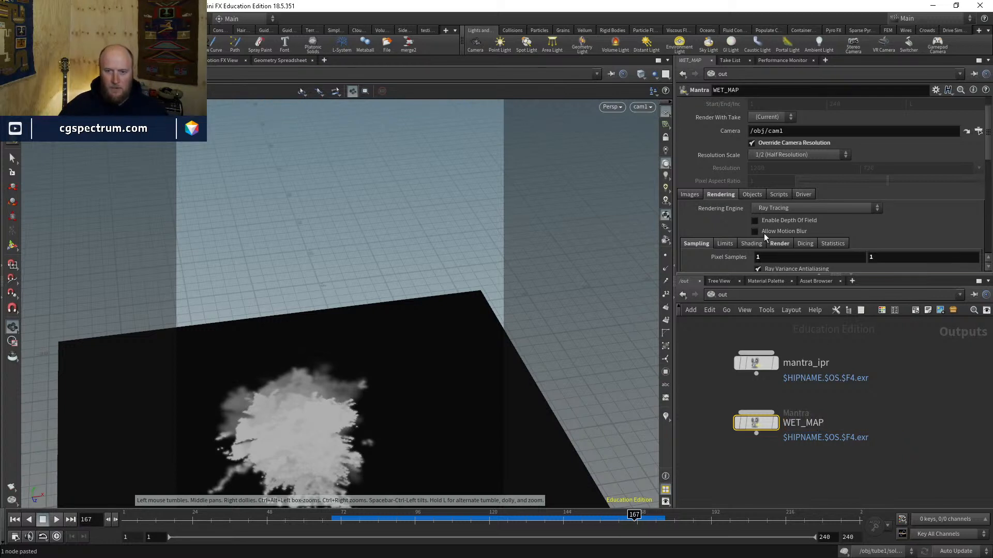
# Step: Set WET_MAP's force objects to tube1 and clear its candidate objects
pyautogui.click(752, 194)
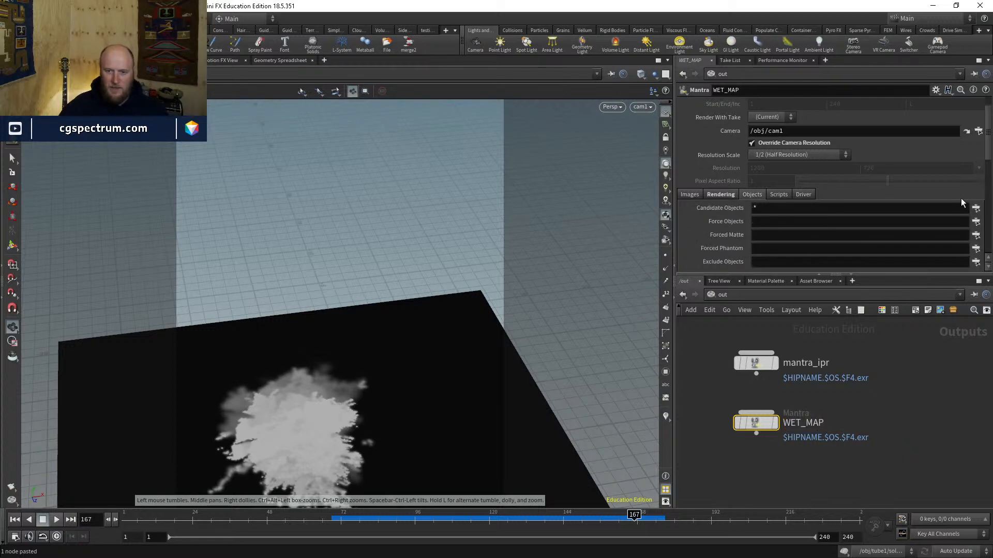
pyautogui.click(974, 224)
pyautogui.doubleClick(838, 140)
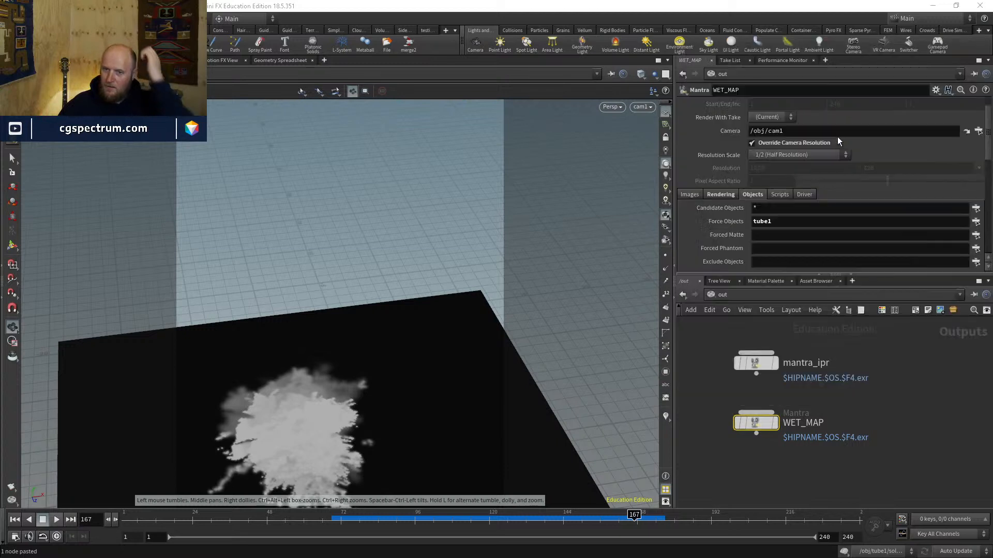
pyautogui.doubleClick(796, 211)
pyautogui.press('BackSpace')
pyautogui.press('Return')
# Step: Clear WET_MAP's candidate lights so that no scene lights are included in the render
pyautogui.scroll(-2, 761, 231)
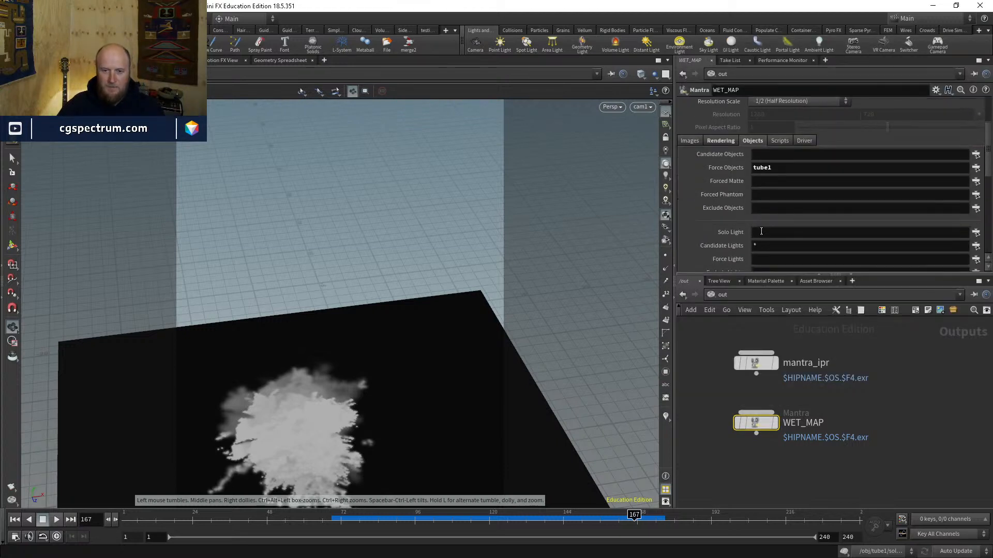
pyautogui.scroll(-2, 761, 231)
pyautogui.doubleClick(763, 193)
pyautogui.press('BackSpace')
pyautogui.press('Return')
# Step: Switch to the material network and frame its existing nodes
pyautogui.click(724, 295)
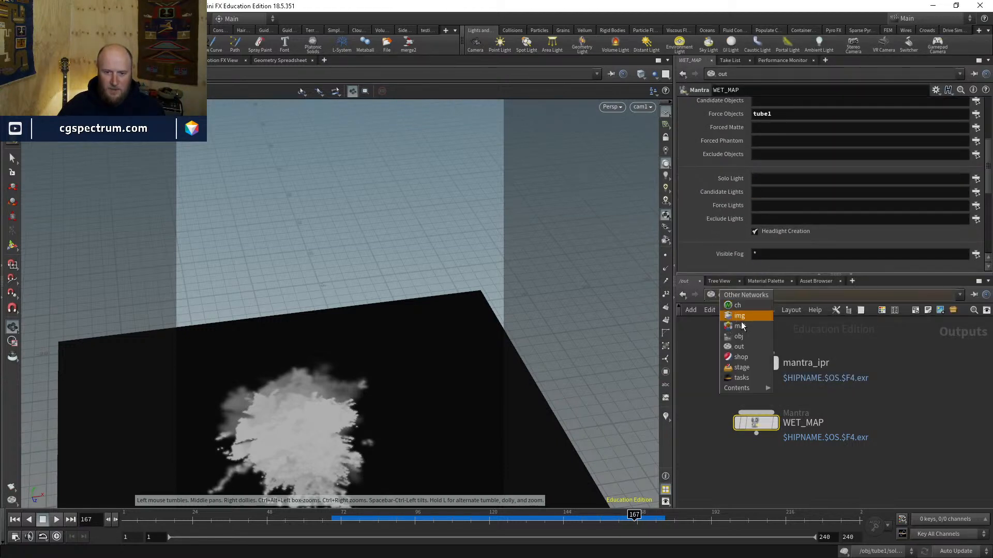
pyautogui.click(738, 326)
pyautogui.press('h')
pyautogui.press('Tab')
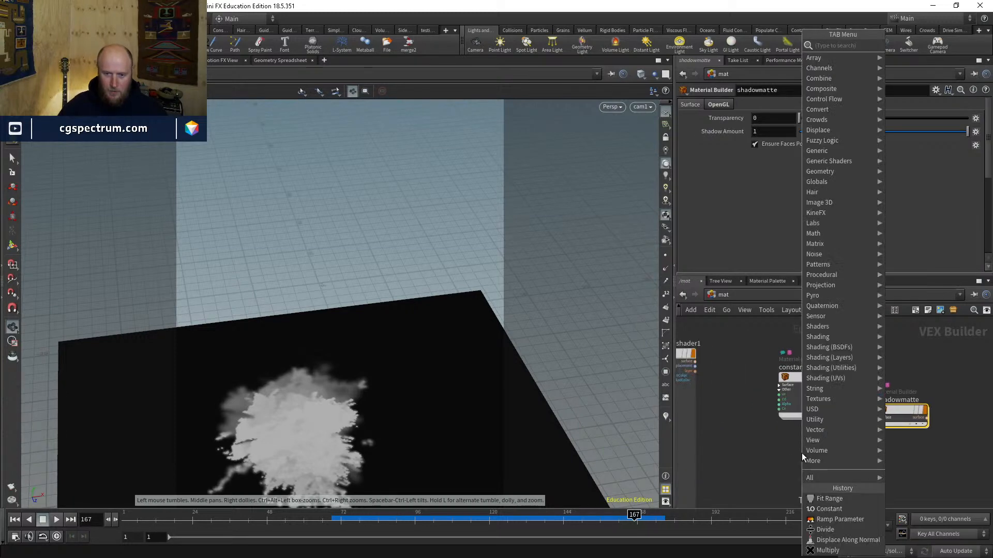
pyautogui.write('consta')
pyautogui.press('BackSpace')
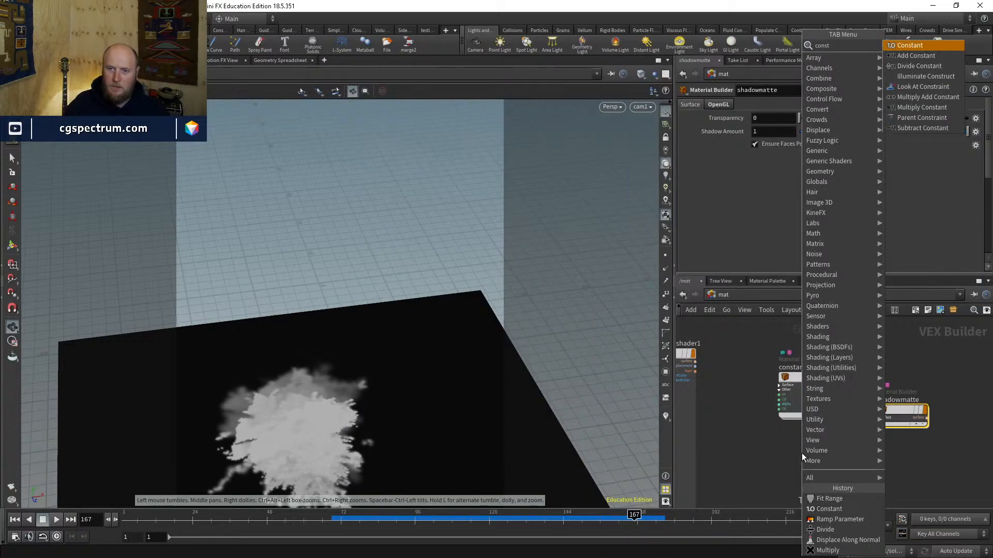
pyautogui.press('Escape')
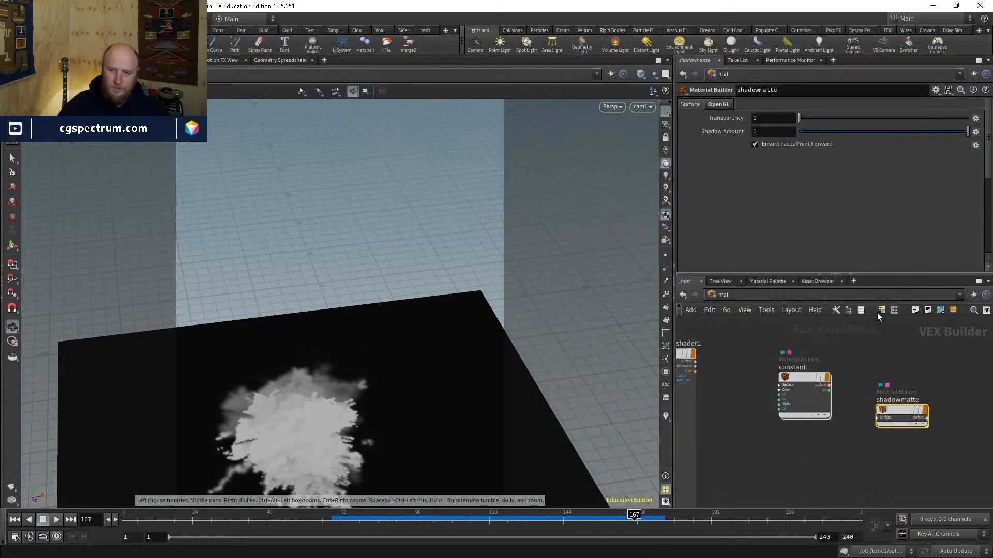
# Step: Add another Constant material from the Utility gallery and assign it to the ground grid in the viewport
pyautogui.click(834, 310)
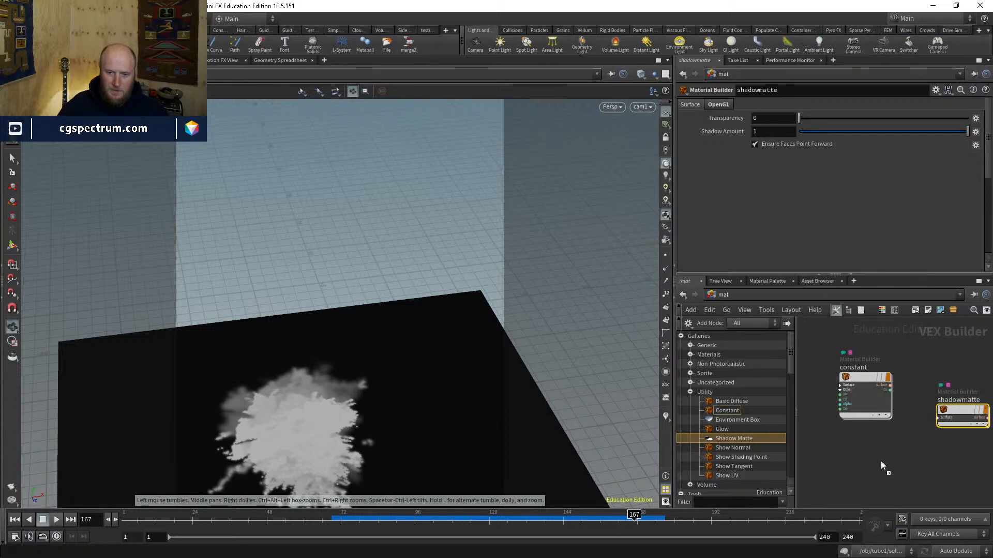
pyautogui.moveTo(881, 461); pyautogui.dragTo(901, 475)
pyautogui.moveTo(940, 487); pyautogui.dragTo(886, 457, button='middle')
pyautogui.moveTo(844, 428); pyautogui.dragTo(831, 432)
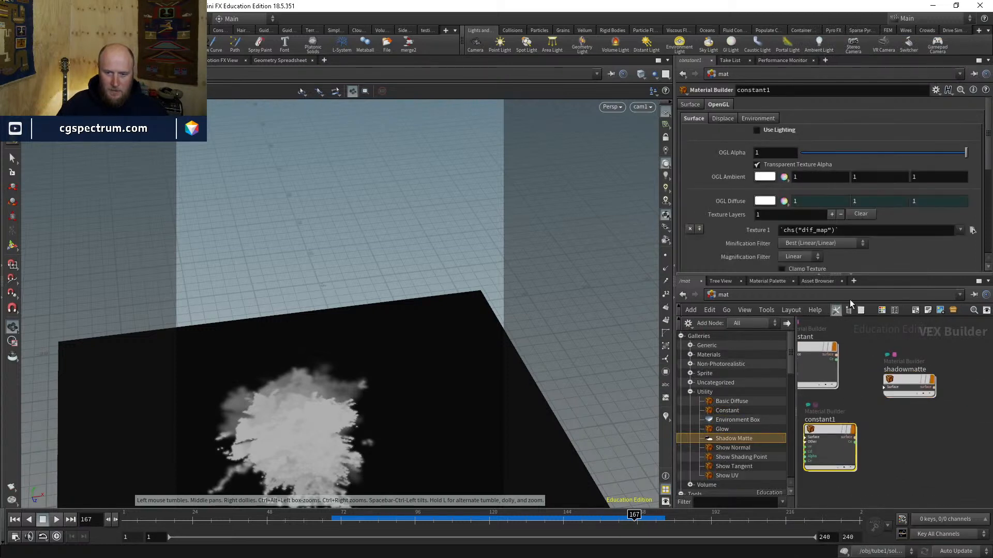
pyautogui.click(837, 313)
pyautogui.moveTo(771, 421)
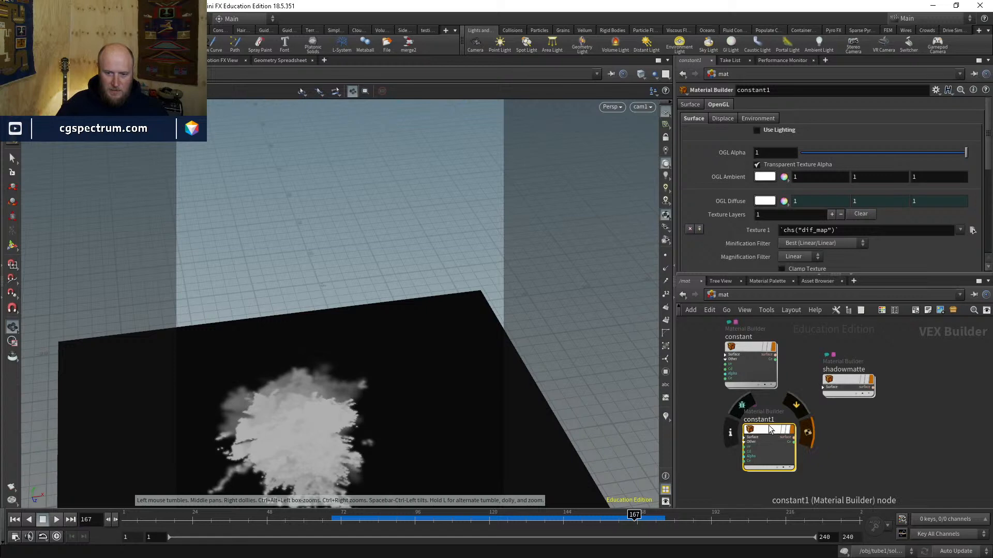
pyautogui.moveTo(770, 429); pyautogui.dragTo(414, 393)
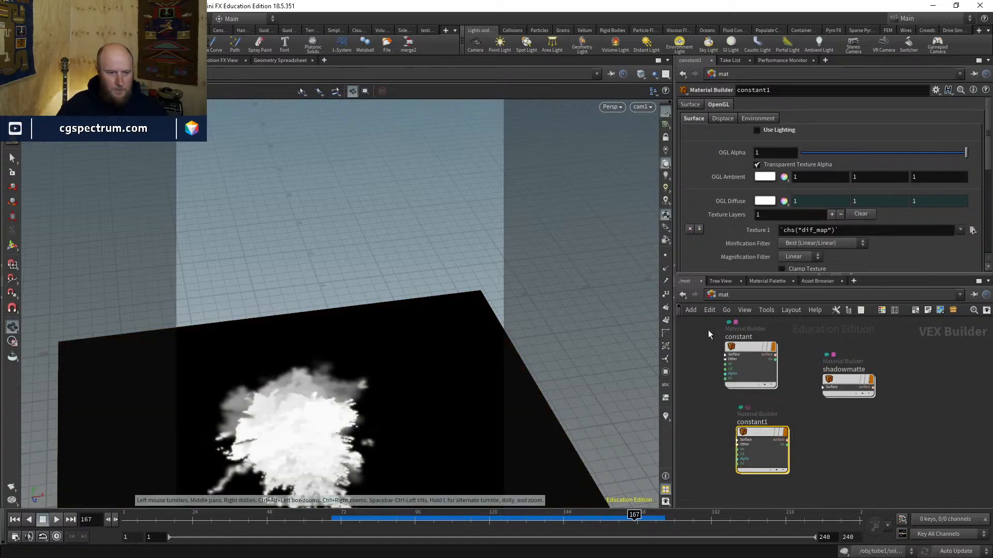
# Step: Snapshot the existing image in the render view and render WET_MAP, with the output network open again
pyautogui.click(119, 61)
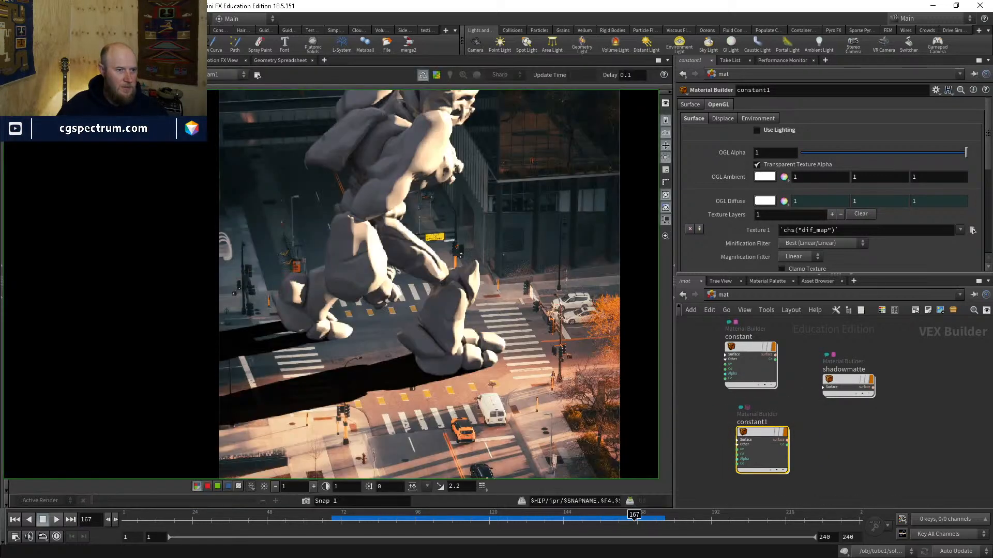
pyautogui.scroll(-4, 354, 355)
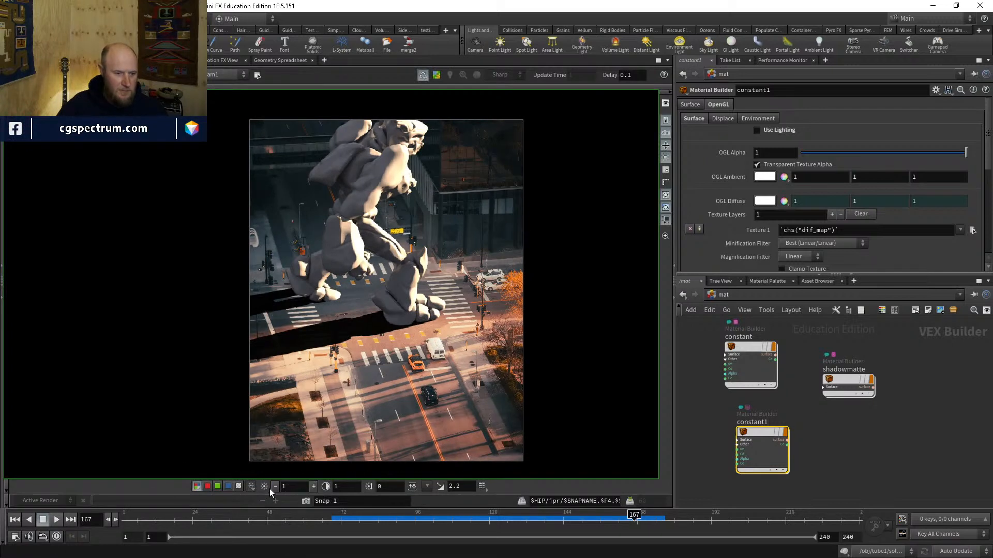
pyautogui.click(305, 500)
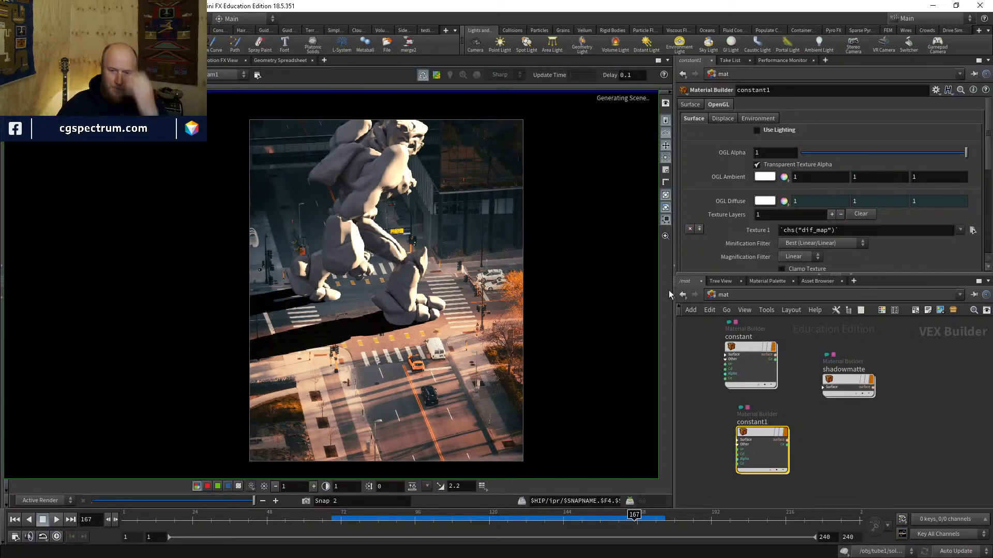
pyautogui.click(727, 293)
pyautogui.click(750, 351)
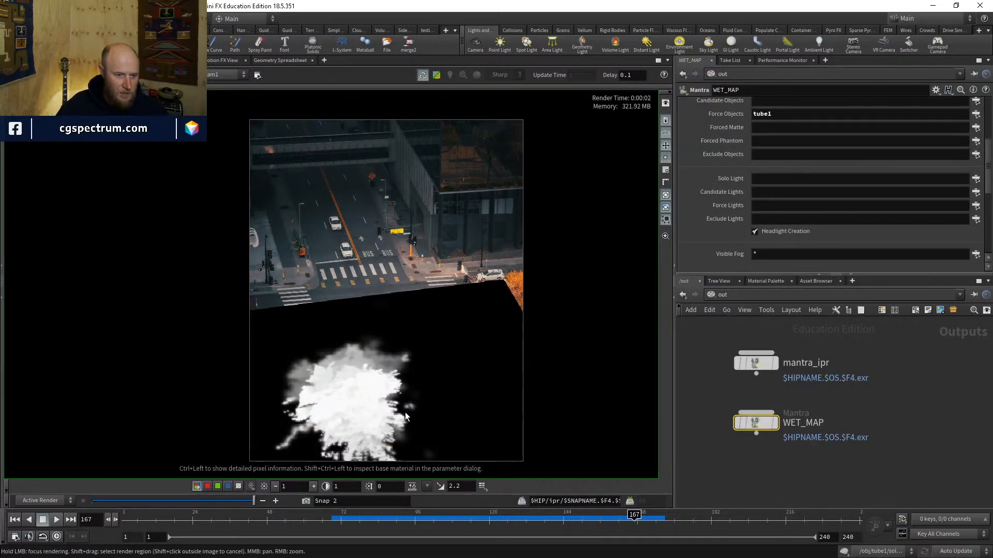
# Step: Check the wet-map render's alpha against its colour and hide the street background image
pyautogui.moveTo(370, 373); pyautogui.dragTo(372, 348, button='middle')
pyautogui.press('a')
pyautogui.press('c')
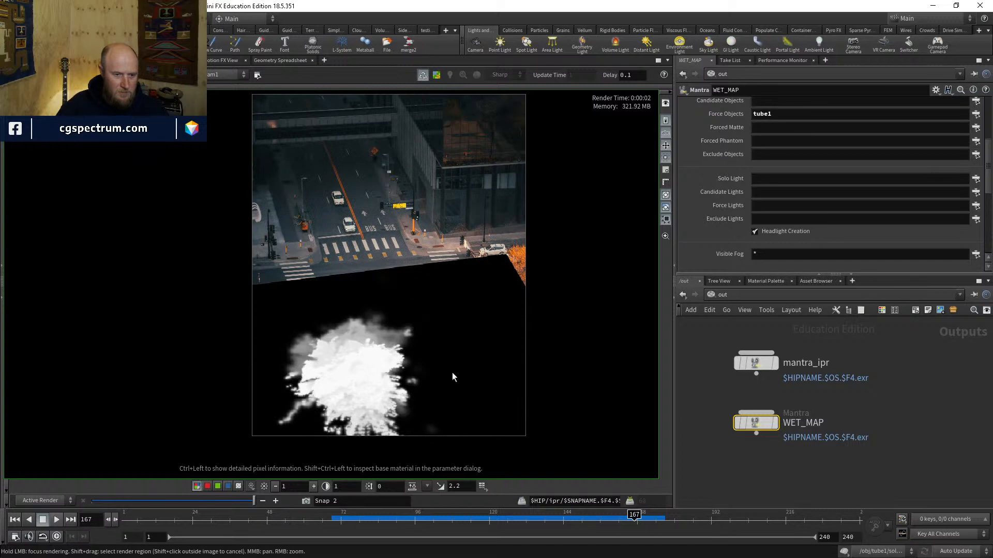
pyautogui.rightClick(498, 283)
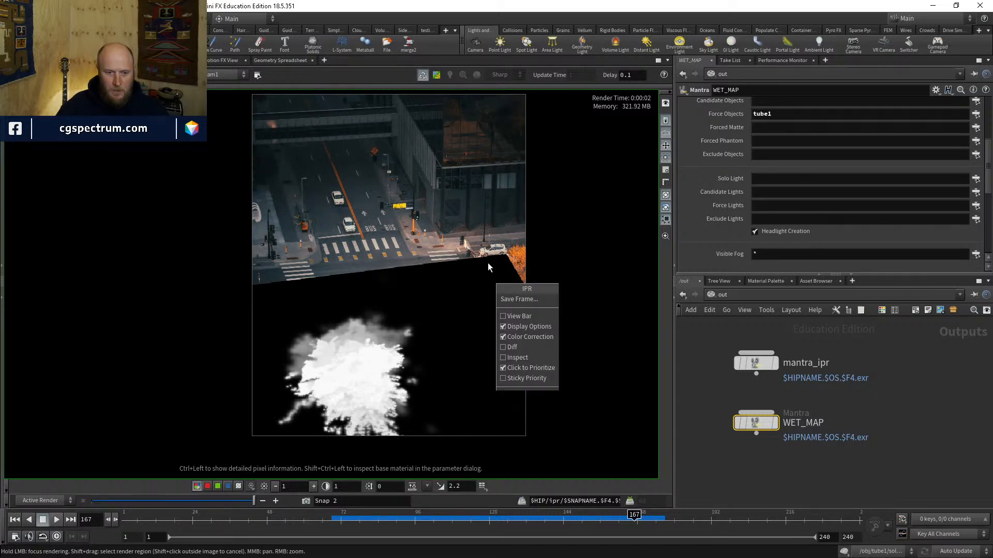
pyautogui.click(666, 206)
# Step: Recheck alpha and colour without the street image, then toggle the background on and off to compare the grid's edges
pyautogui.rightClick(407, 262)
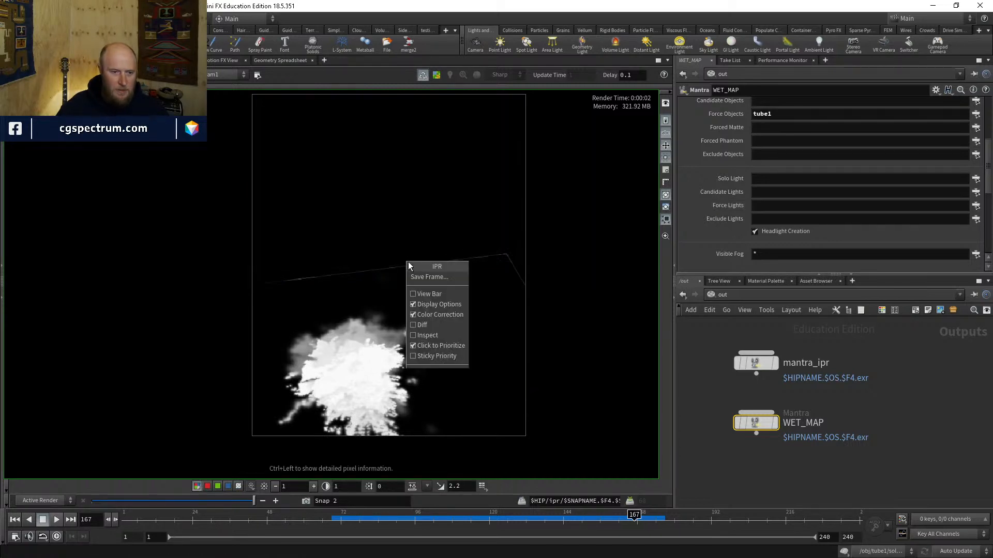
pyautogui.click(406, 227)
pyautogui.press('a')
pyautogui.press('c')
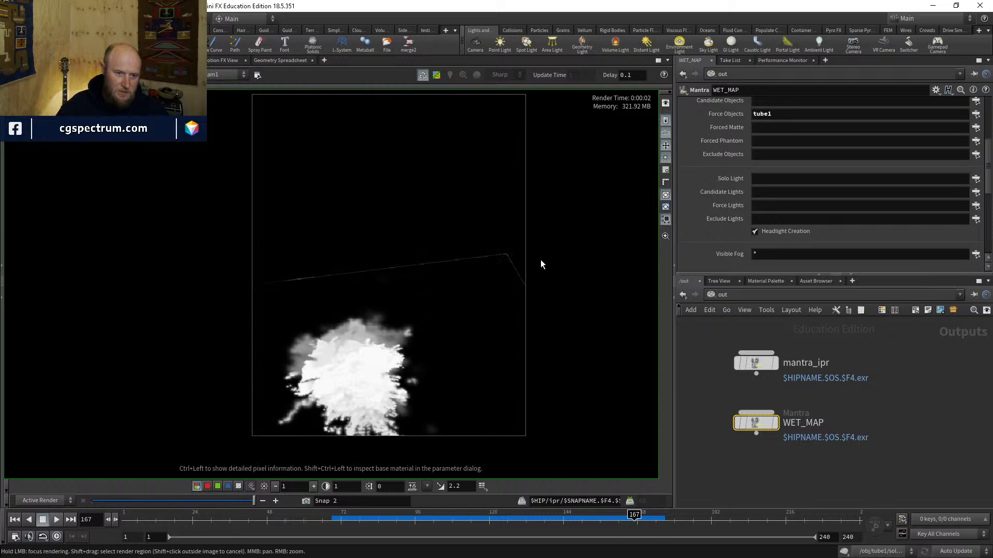
pyautogui.click(665, 196)
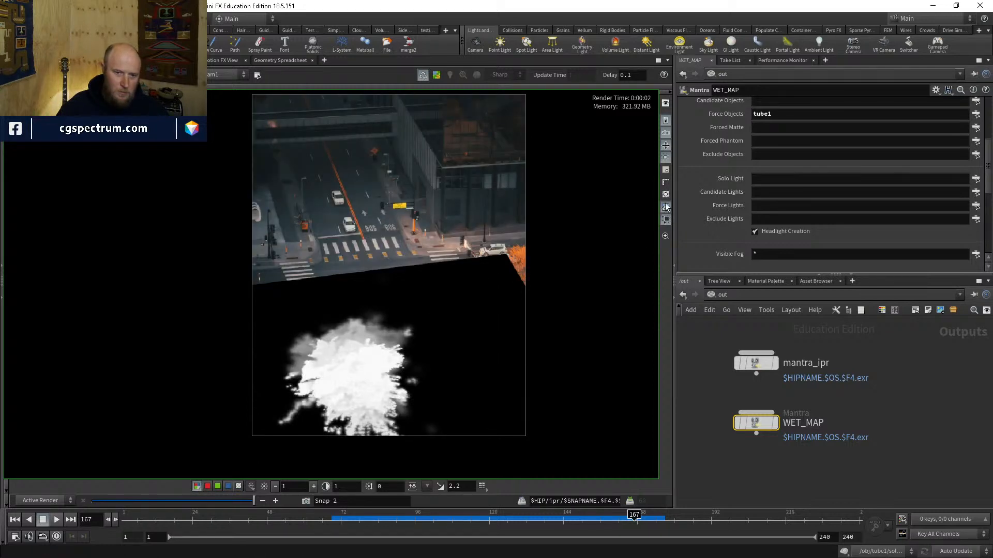
pyautogui.click(665, 207)
# Step: Try to clear the background image filename in the render view's display options
pyautogui.press('d')
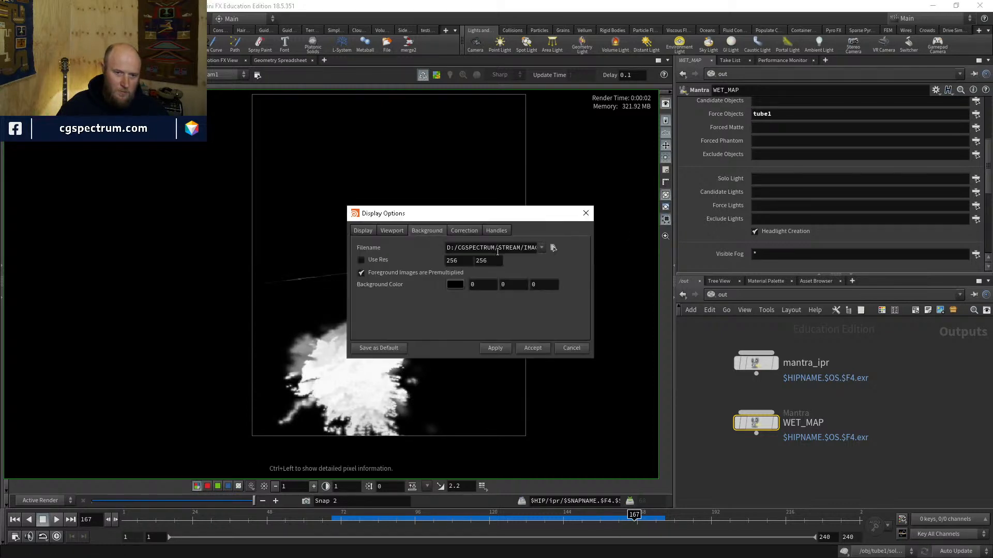
pyautogui.click(462, 231)
pyautogui.click(426, 231)
pyautogui.doubleClick(509, 248)
pyautogui.press('BackSpace')
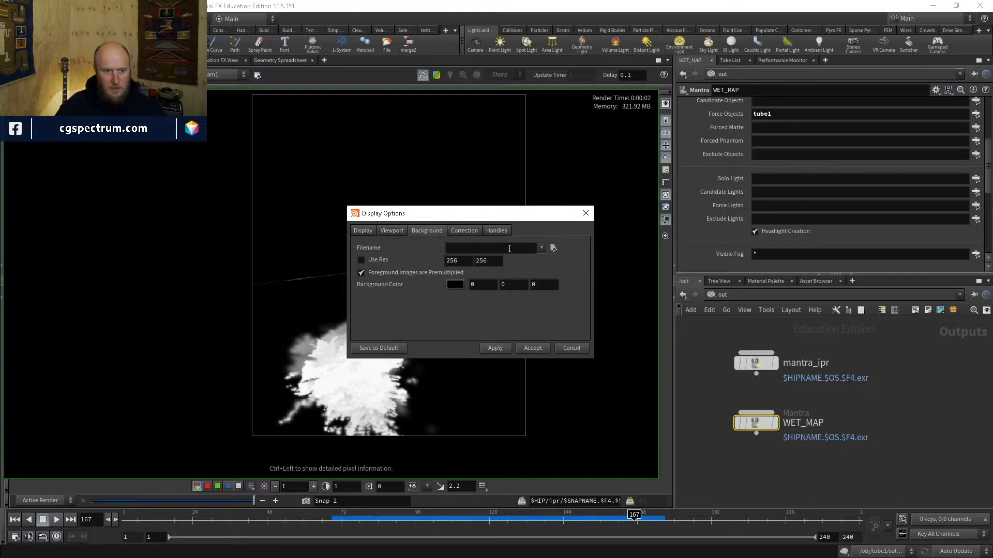
pyautogui.click(586, 213)
# Step: Flip repeatedly between the render's alpha and colour channels to examine the outline along the grid's edges
pyautogui.press('a')
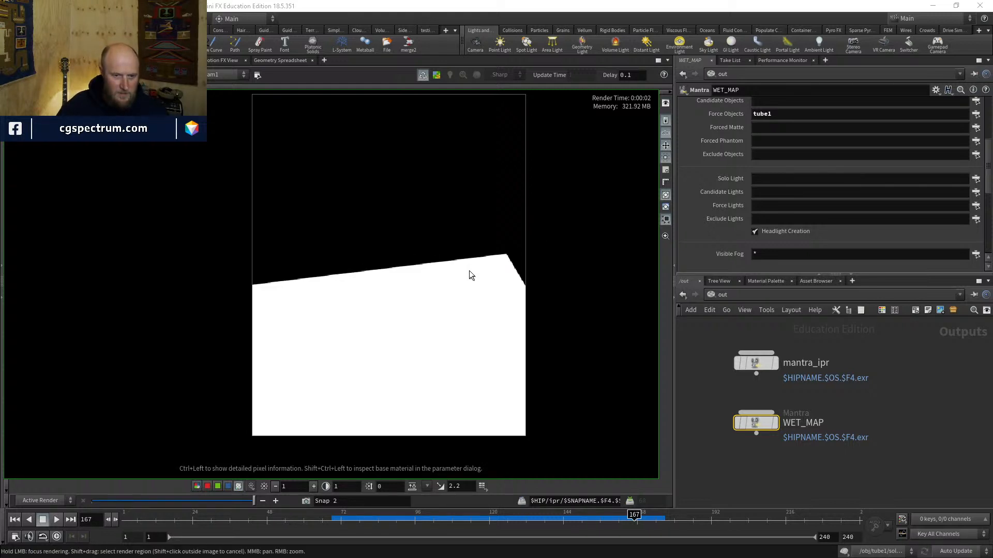
pyautogui.press('c')
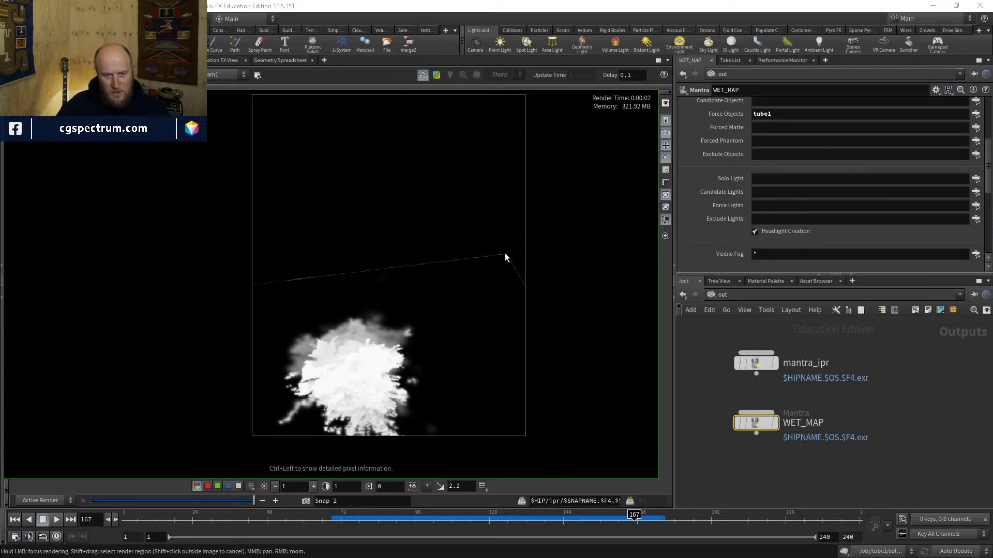
pyautogui.press('a')
pyautogui.press('c')
pyautogui.press('a')
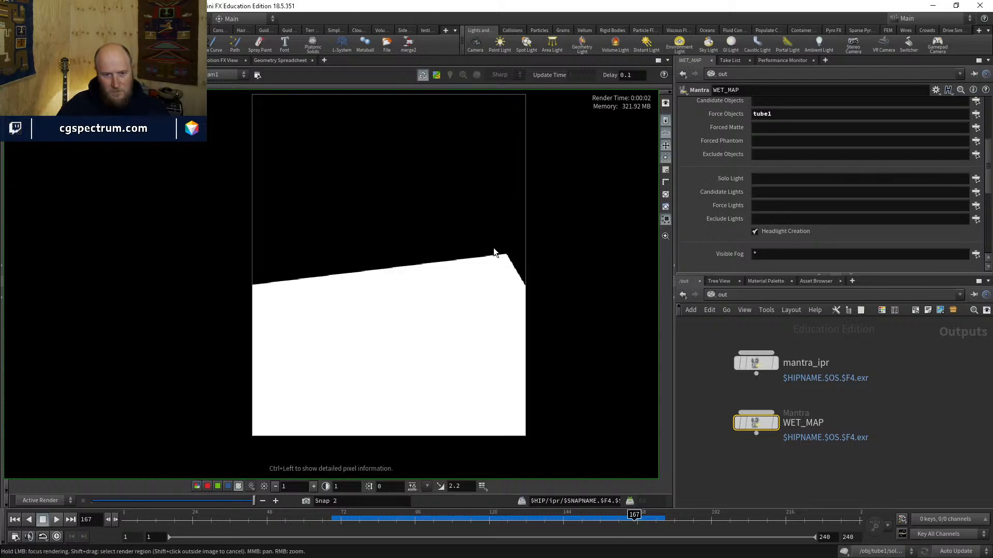
pyautogui.press('c')
# Step: Save the rendered wet-map frame as wetmap_test.exr in the $HIP folder
pyautogui.rightClick(451, 295)
pyautogui.click(465, 310)
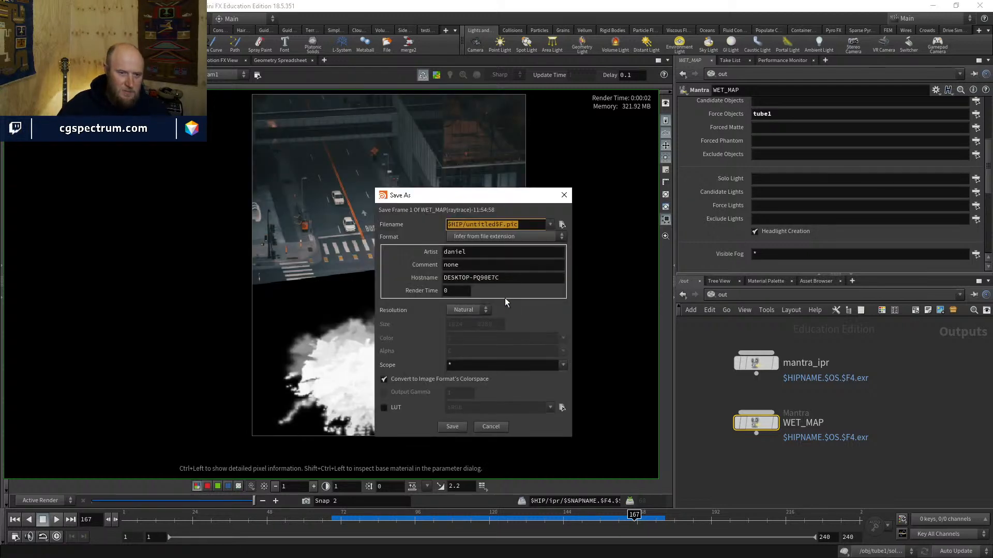
pyautogui.click(562, 225)
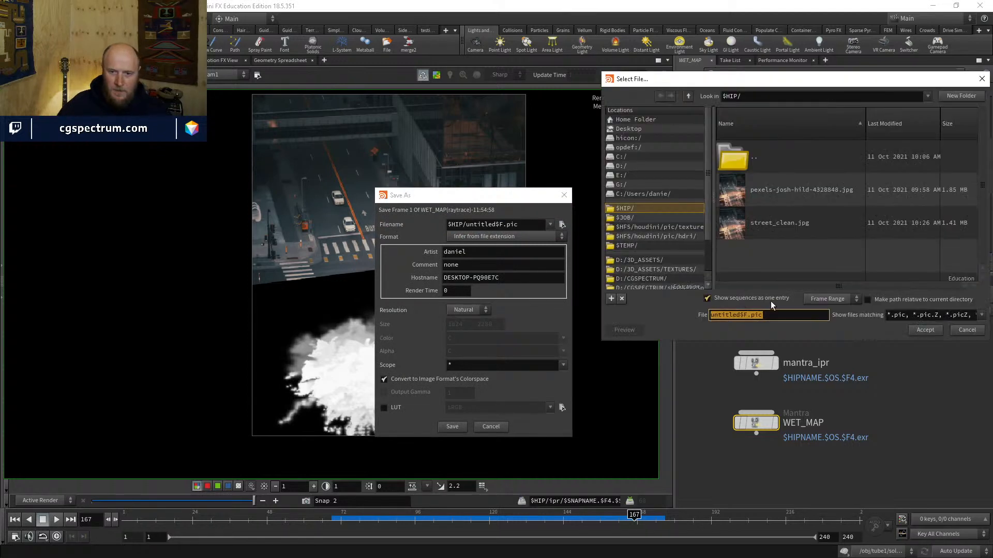
pyautogui.write('wetmap_test.exr')
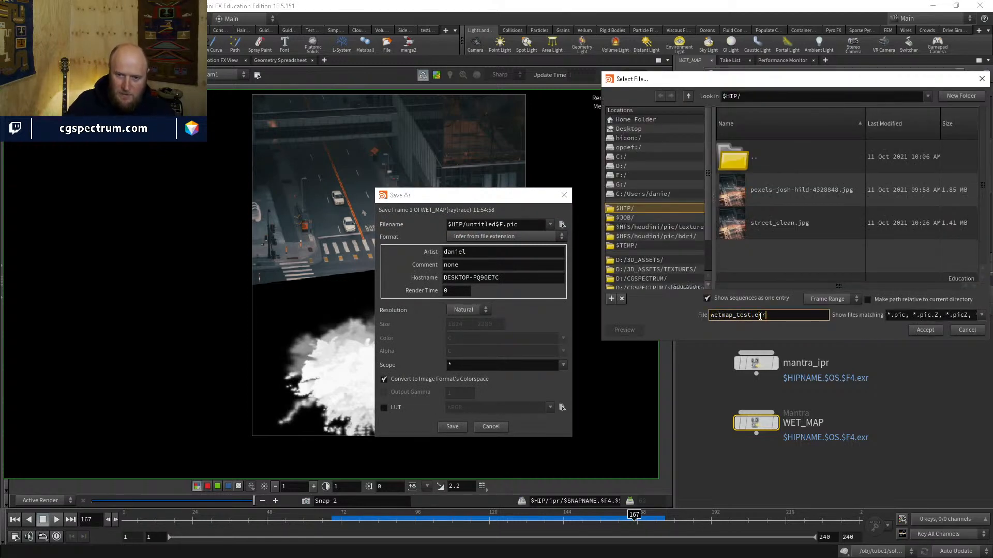
pyautogui.press('Return')
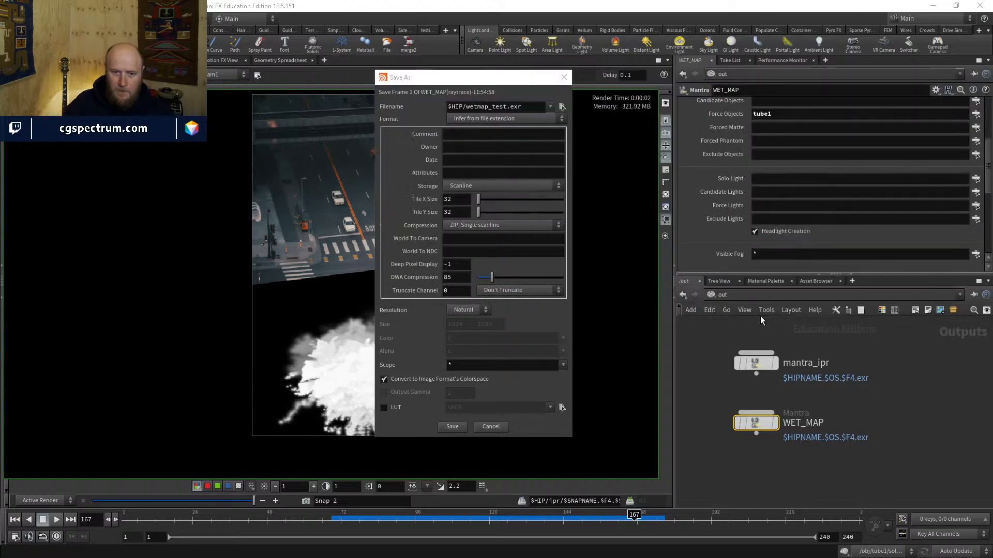
pyautogui.click(455, 427)
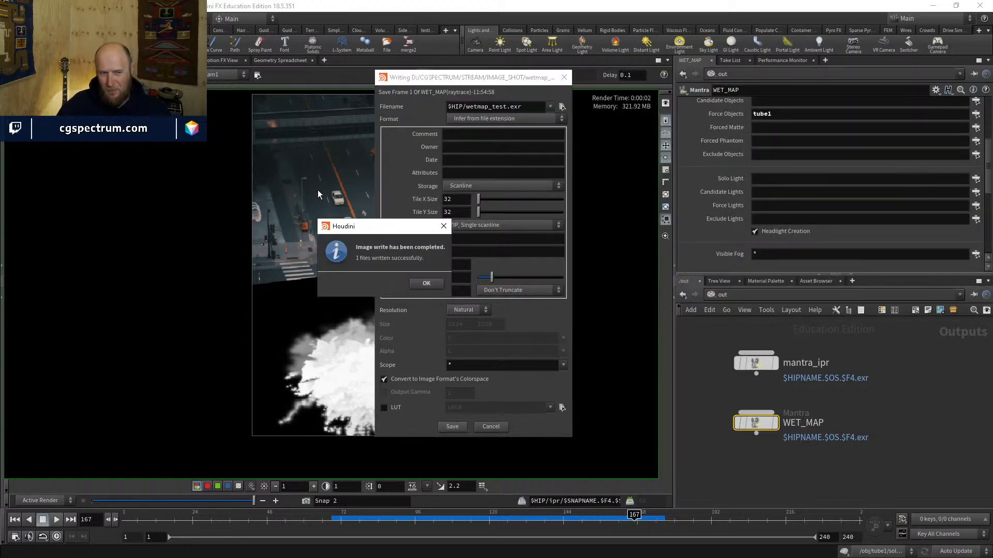
pyautogui.click(424, 283)
# Step: Go to the object network and disable the background image on cam1
pyautogui.click(729, 295)
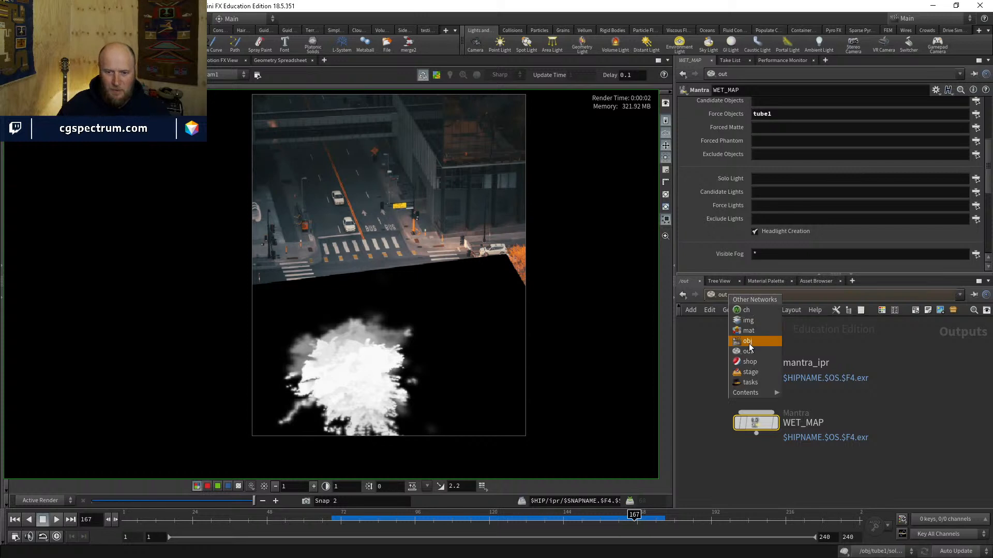
pyautogui.click(749, 343)
pyautogui.moveTo(850, 457); pyautogui.dragTo(949, 470, button='middle')
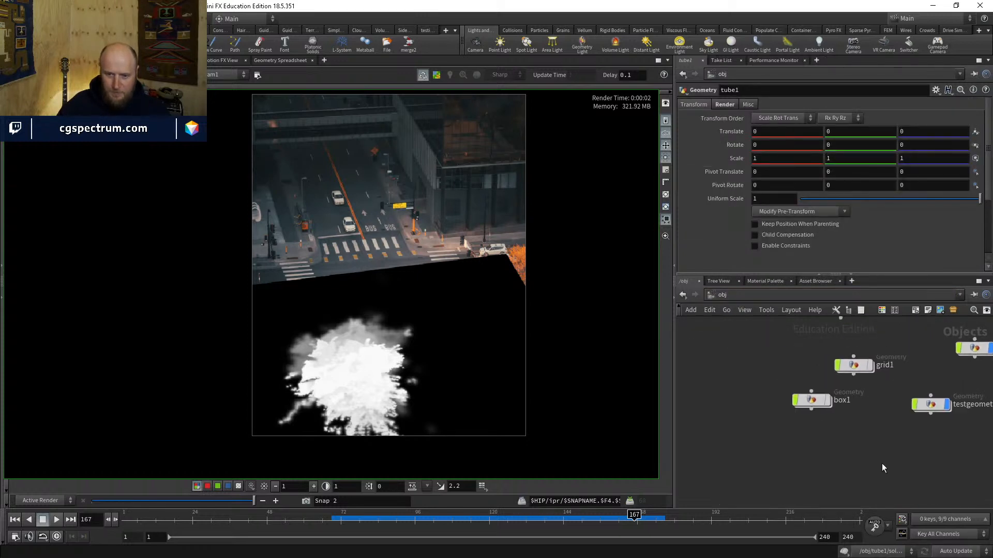
pyautogui.scroll(-2, 887, 438)
pyautogui.moveTo(887, 437); pyautogui.dragTo(844, 484, button='middle')
pyautogui.click(808, 394)
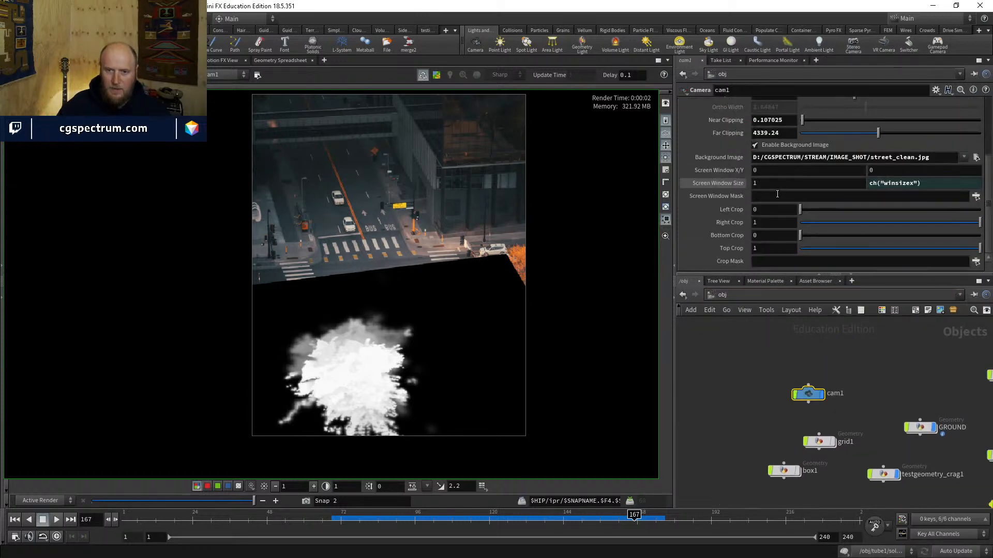
pyautogui.scroll(3, 774, 205)
pyautogui.click(768, 215)
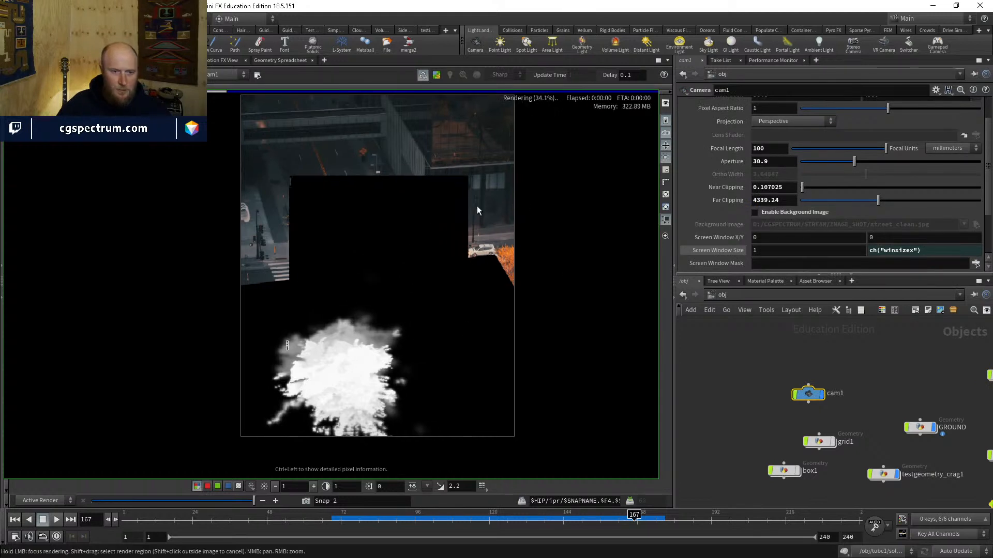
# Step: Save the re-rendered frame without the street background over $HIP/wetmap_test.exr and close the save dialog
pyautogui.moveTo(477, 206); pyautogui.dragTo(373, 250, button='middle')
pyautogui.rightClick(374, 249)
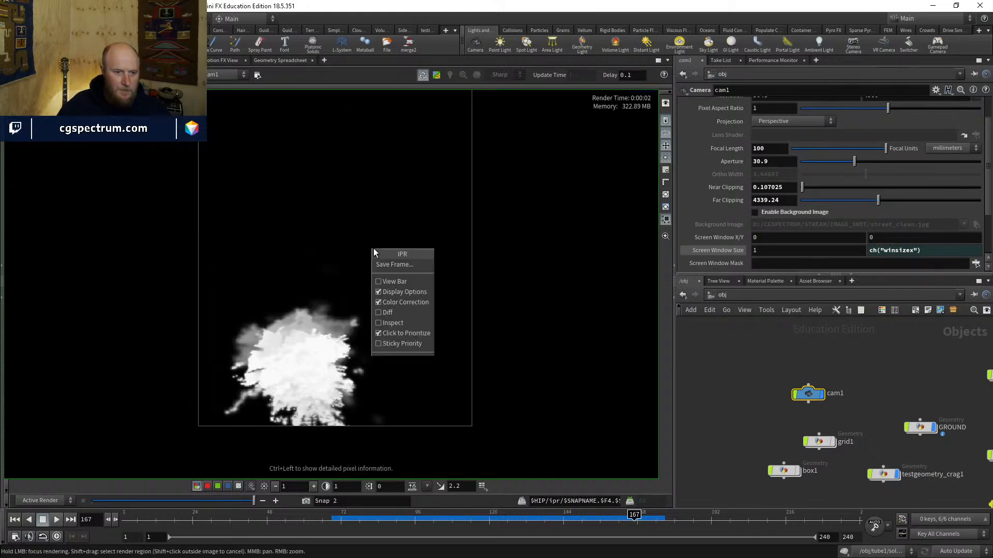
pyautogui.click(399, 269)
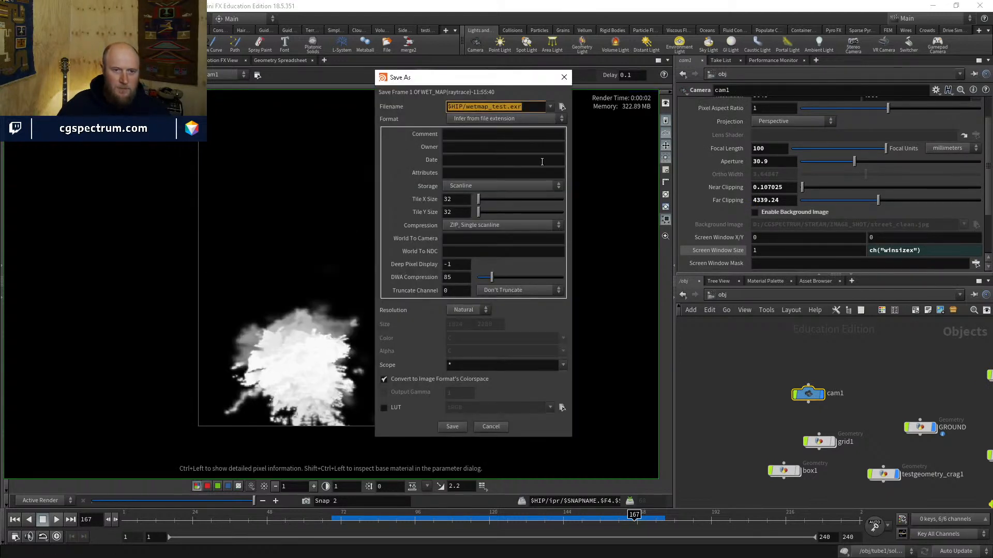
pyautogui.click(452, 427)
pyautogui.click(513, 449)
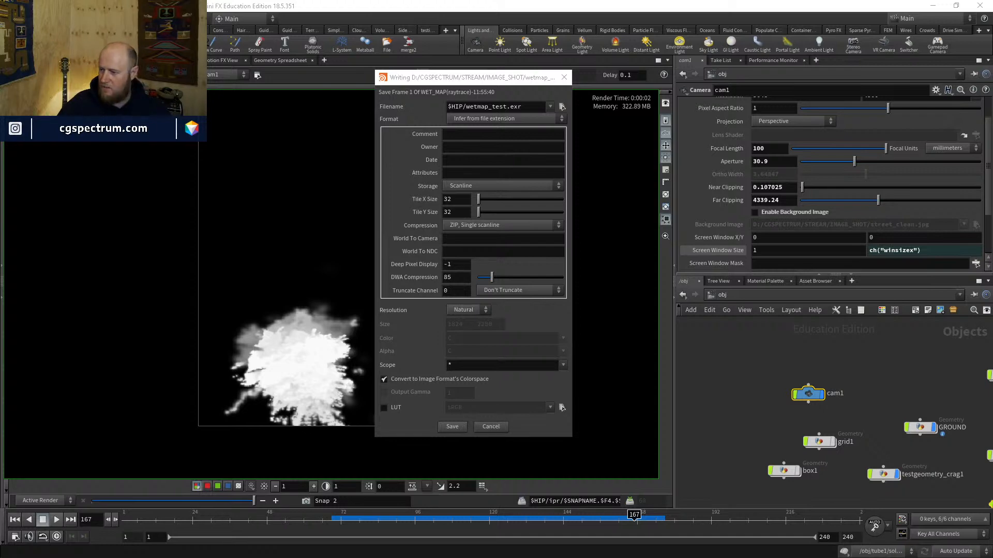
pyautogui.click(490, 426)
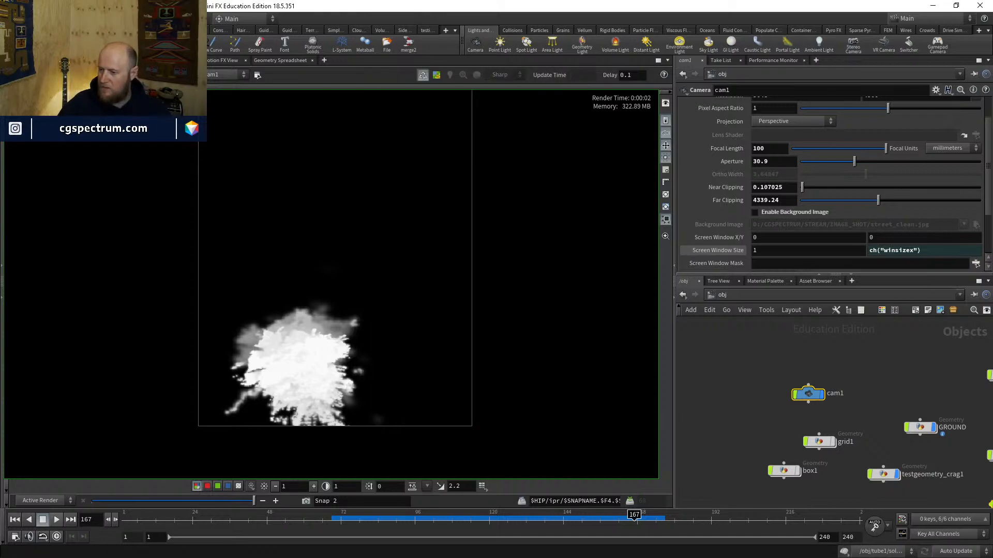
# Step: Switch to Nuke and add a Read node loading wetmap_test.exr from D:/CGSPECTRUM/STREAM/IMAGE_SHOT
pyautogui.hotkey('alt', 'Tab')
pyautogui.scroll(-5, 428, 282)
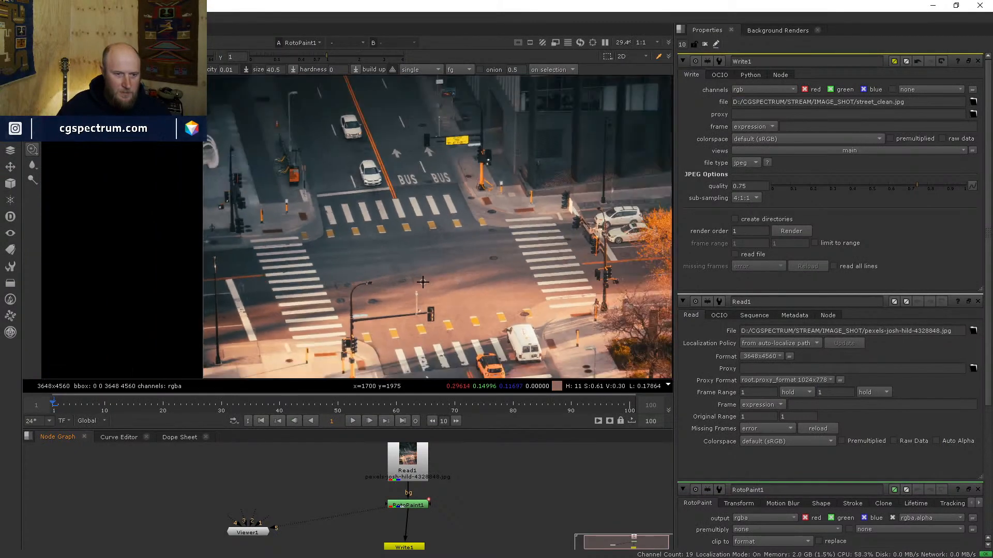
pyautogui.press('f')
pyautogui.moveTo(501, 483); pyautogui.dragTo(464, 503, button='middle')
pyautogui.press('Tab')
pyautogui.write('re')
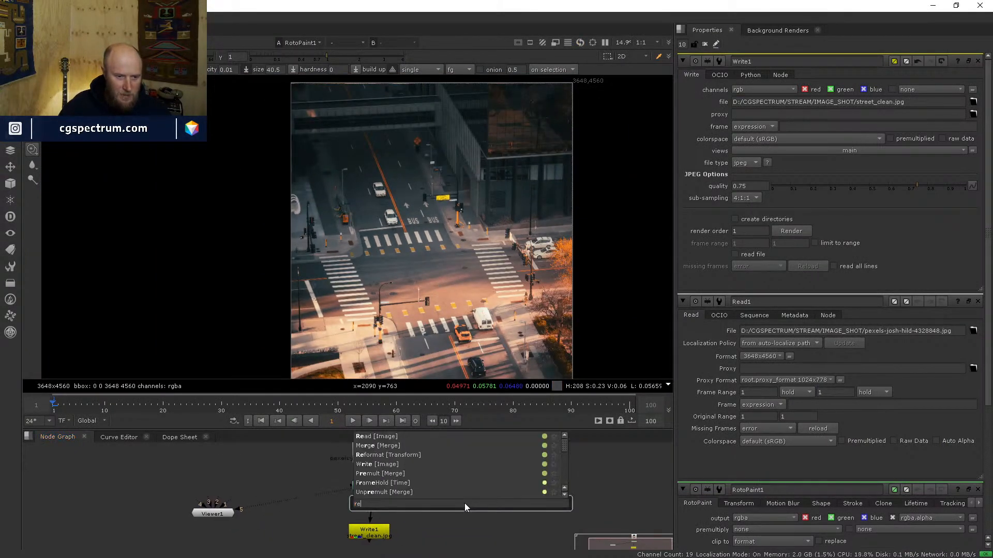
pyautogui.write('ad [Image')
pyautogui.press('Return')
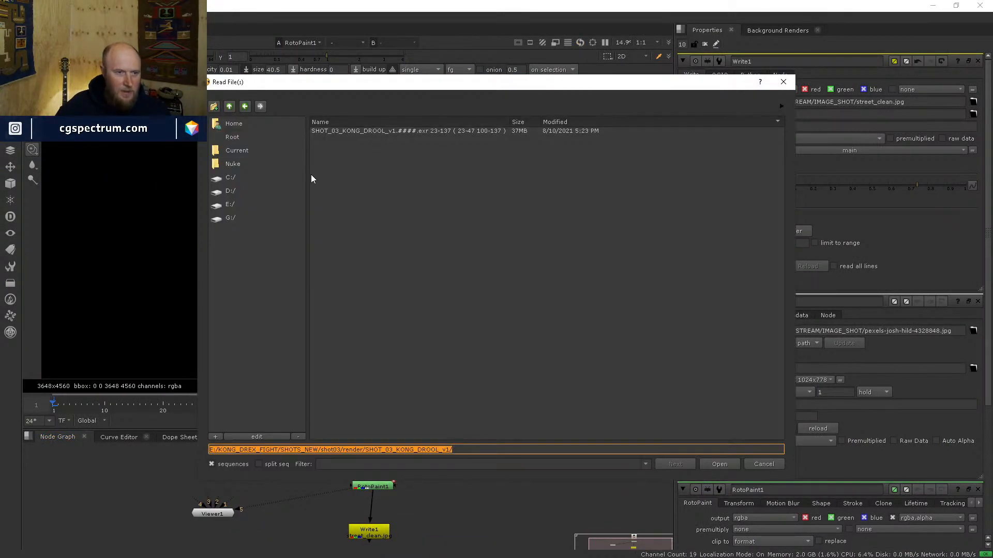
pyautogui.click(230, 191)
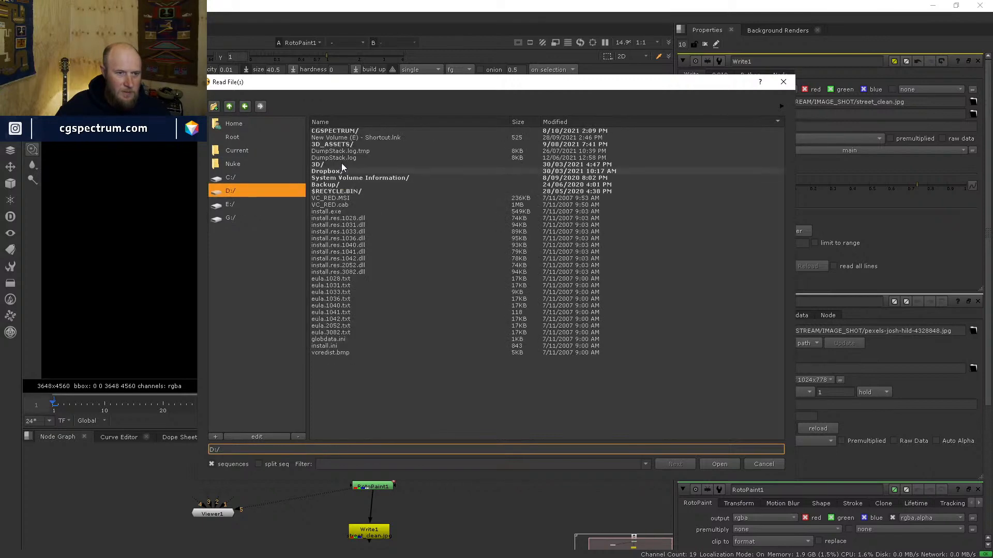
pyautogui.doubleClick(334, 131)
pyautogui.doubleClick(331, 131)
pyautogui.doubleClick(332, 131)
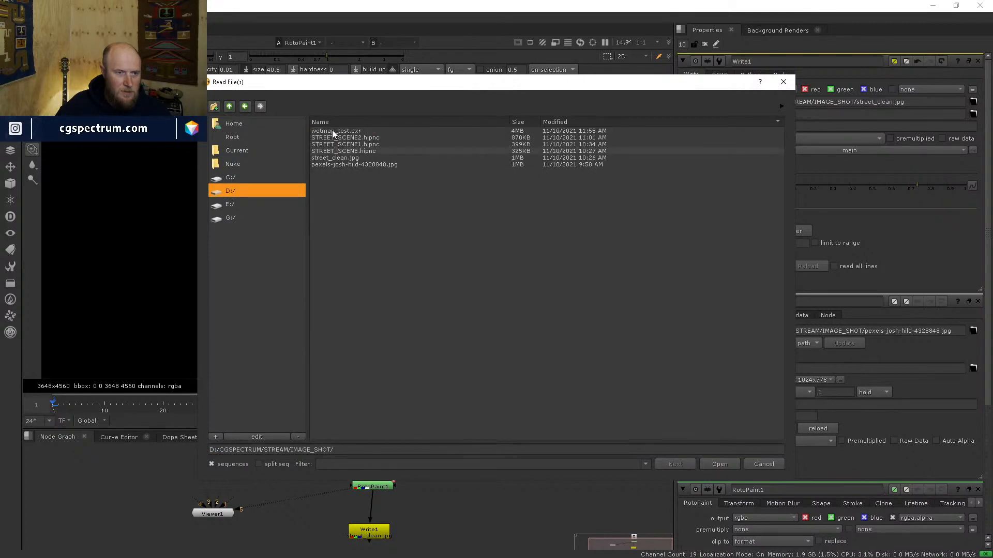
pyautogui.doubleClick(336, 131)
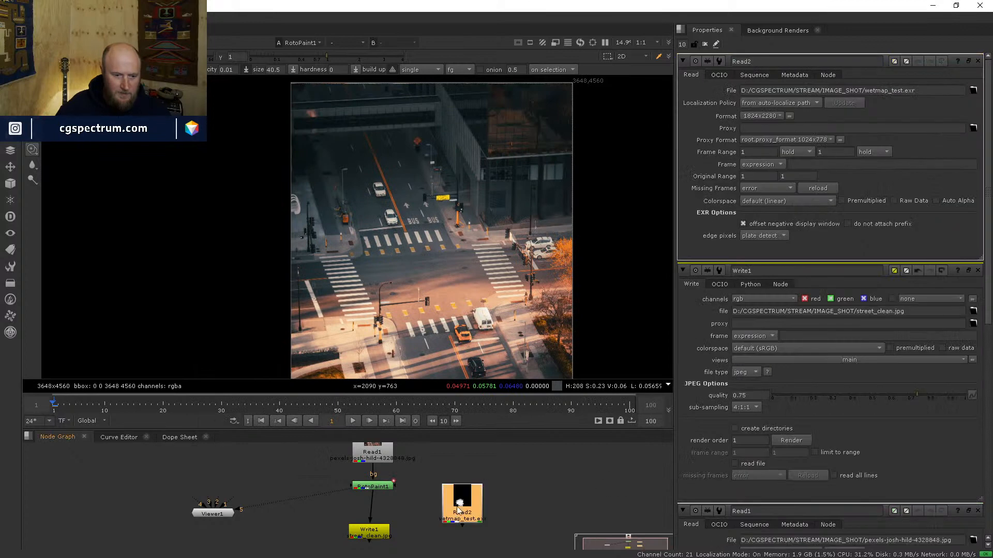
# Step: Place the wet-map Read node beside the street plate branch and inspect its image in the viewer
pyautogui.moveTo(457, 511); pyautogui.dragTo(466, 494)
pyautogui.press('1')
pyautogui.scroll(-3, 439, 292)
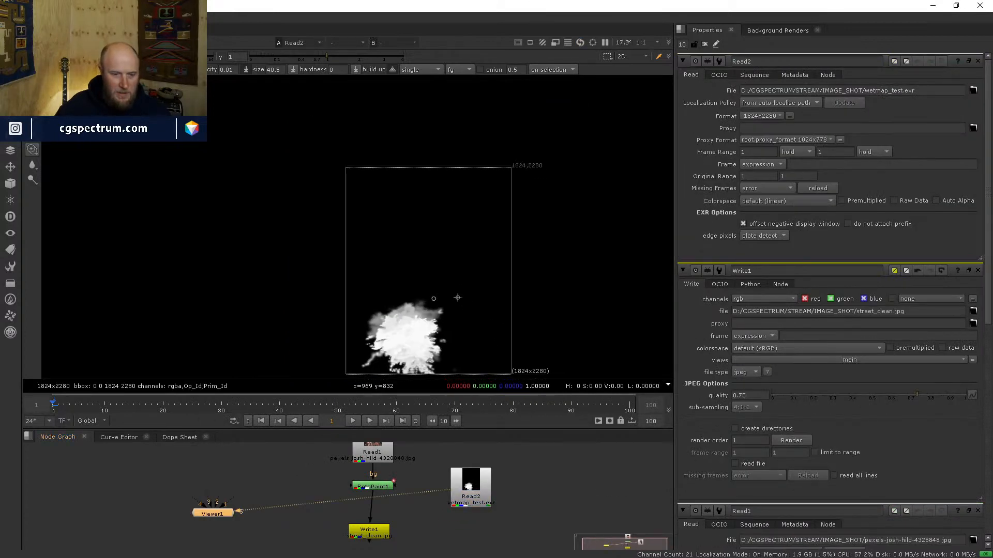
pyautogui.scroll(3, 459, 296)
pyautogui.moveTo(399, 348); pyautogui.dragTo(392, 296, button='middle')
# Step: Add a Merge node compositing the wet map (A) over RotoPaint1 (B) and view the result
pyautogui.click(433, 504)
pyautogui.press('m')
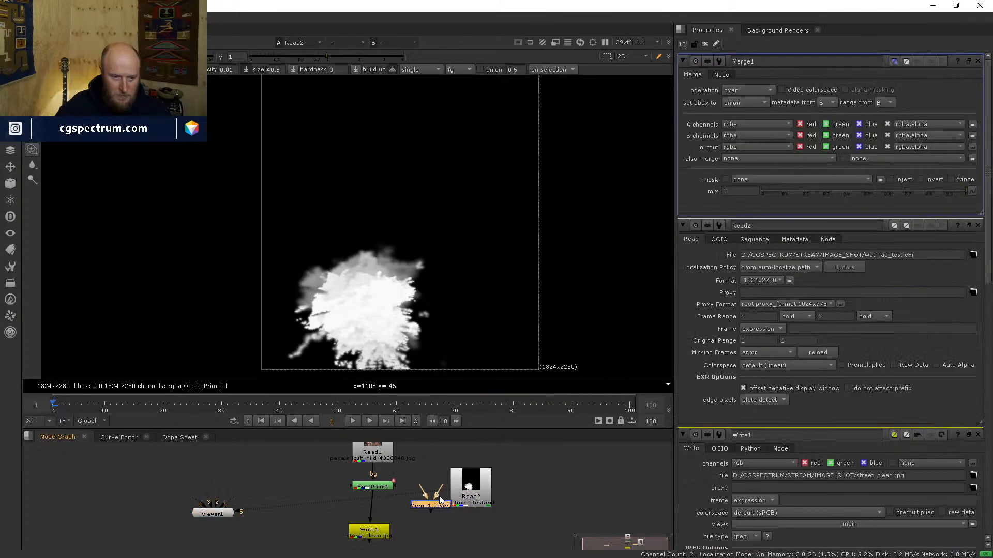
pyautogui.moveTo(438, 492); pyautogui.dragTo(371, 444)
pyautogui.moveTo(438, 489); pyautogui.dragTo(372, 488)
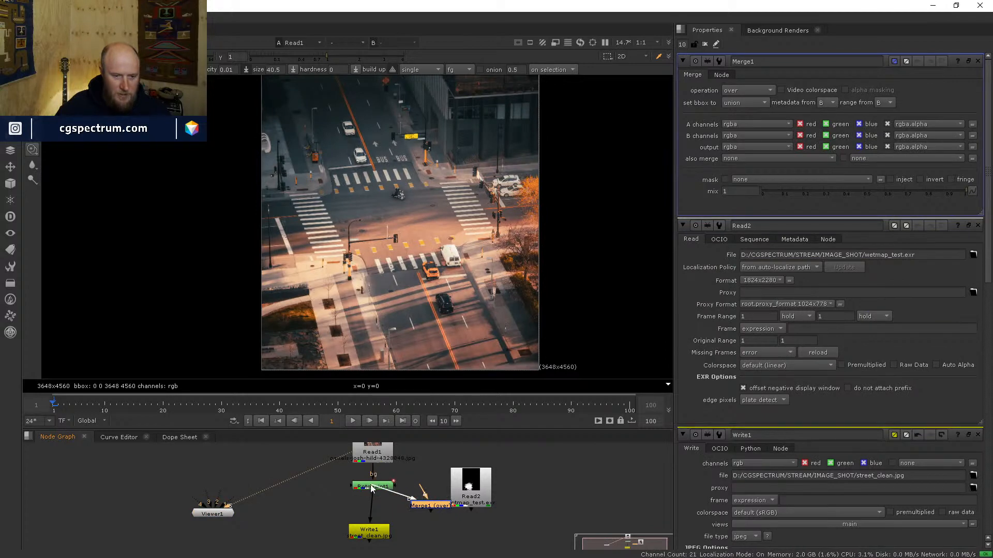
pyautogui.moveTo(475, 491); pyautogui.dragTo(429, 514)
pyautogui.keyDown('ctrl'); pyautogui.keyDown('shift'); pyautogui.click(436, 506); pyautogui.keyUp('shift'); pyautogui.keyUp('ctrl')
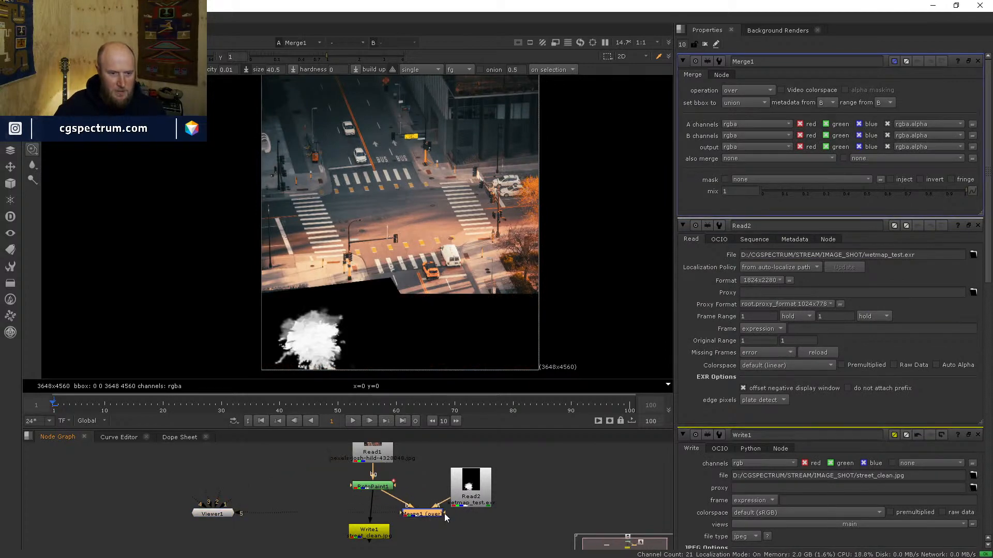
# Step: Move the wet-map Read node clear of the Merge and insert a Reformat node directly after it
pyautogui.click(463, 493)
pyautogui.moveTo(449, 496); pyautogui.dragTo(440, 512, button='middle')
pyautogui.doubleClick(463, 510)
pyautogui.moveTo(463, 509); pyautogui.dragTo(493, 482)
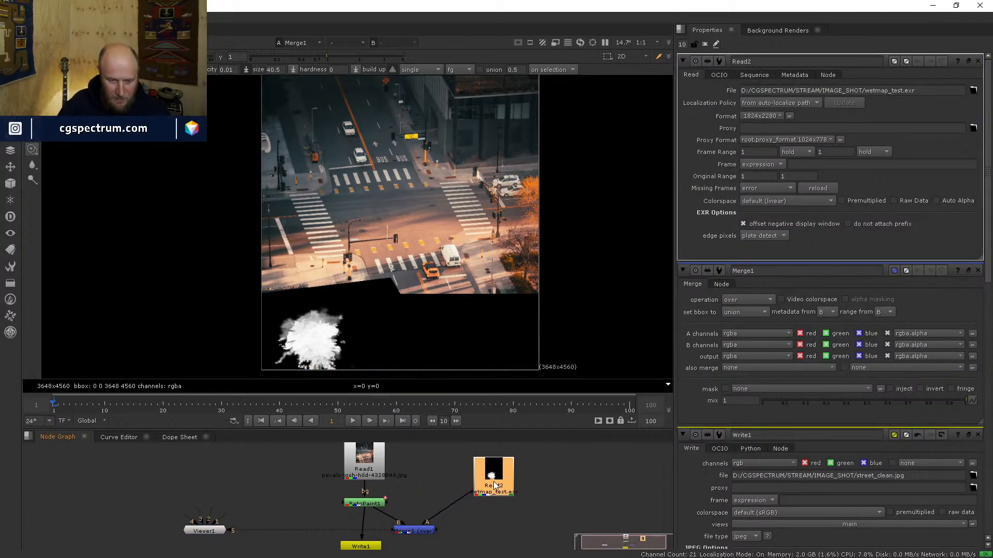
pyautogui.press('r')
pyautogui.press('Escape')
pyautogui.press('Tab')
pyautogui.write('re')
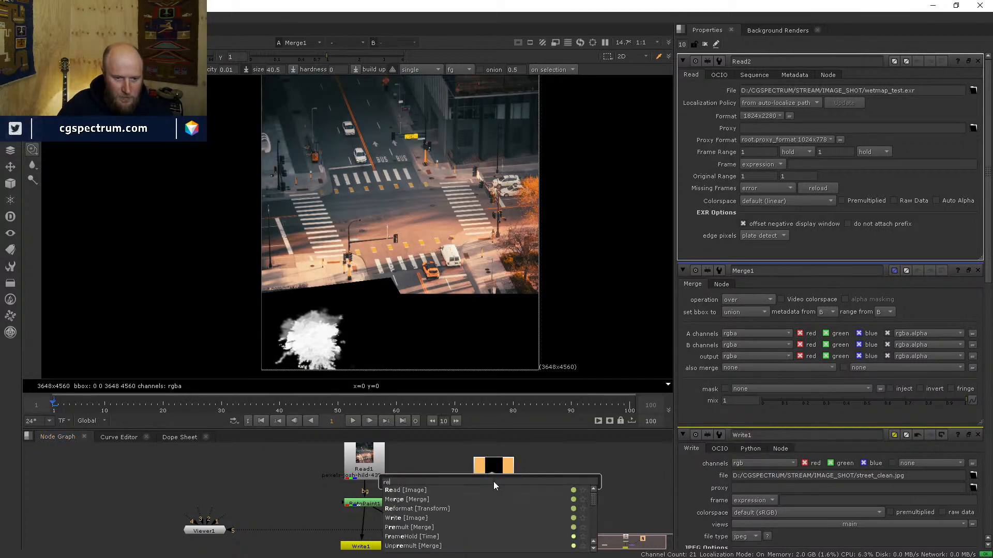
pyautogui.write('format [Transform')
pyautogui.press('Return')
# Step: Set Reformat1's output format to 3648x4560 to match the street plate
pyautogui.doubleClick(365, 460)
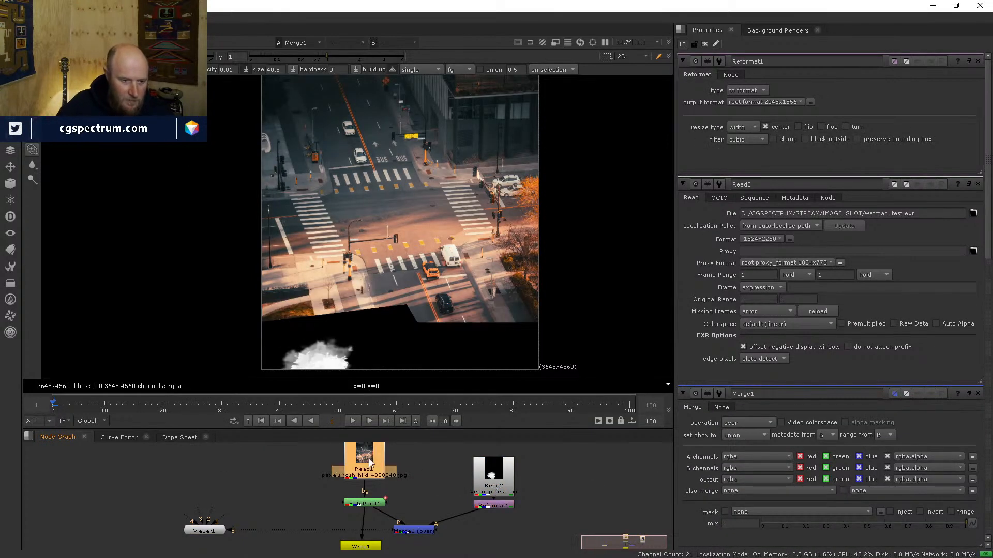
pyautogui.doubleClick(493, 504)
pyautogui.click(775, 102)
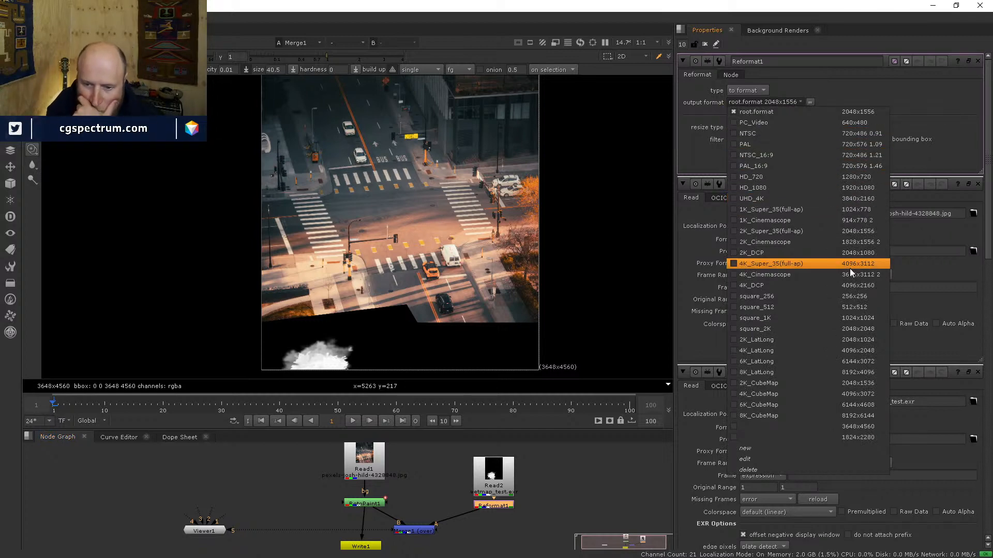
pyautogui.click(864, 427)
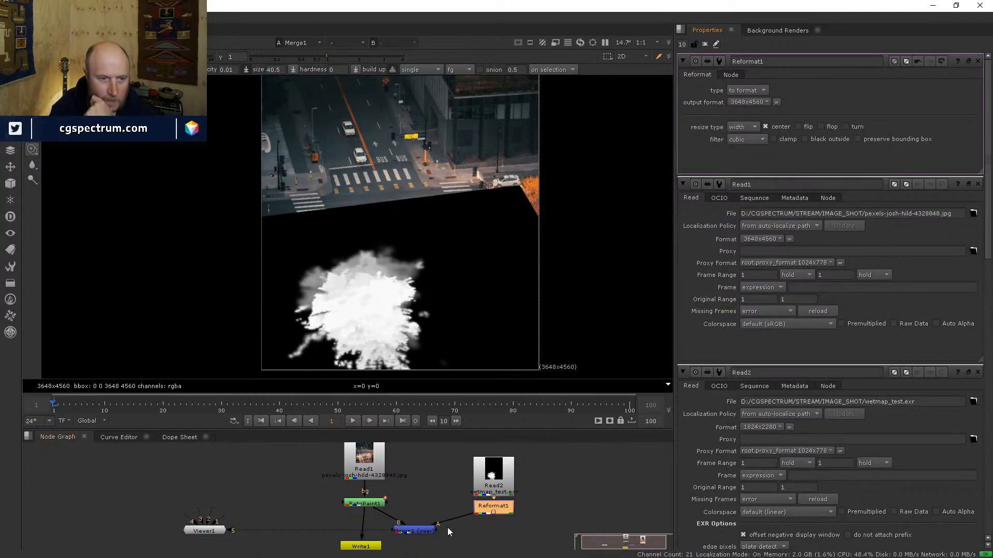
# Step: Toggle the Merge off and on, view the reformatted wet map alone, and reposition the Merge node
pyautogui.click(414, 531)
pyautogui.press('d')
pyautogui.press('d')
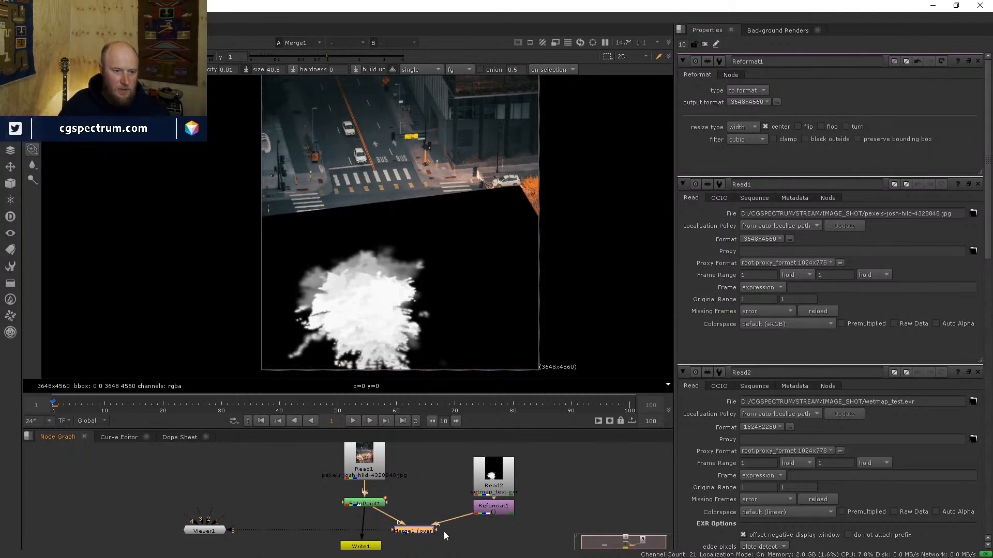
pyautogui.moveTo(444, 531); pyautogui.dragTo(460, 504, button='middle')
pyautogui.click(486, 483)
pyautogui.press('5')
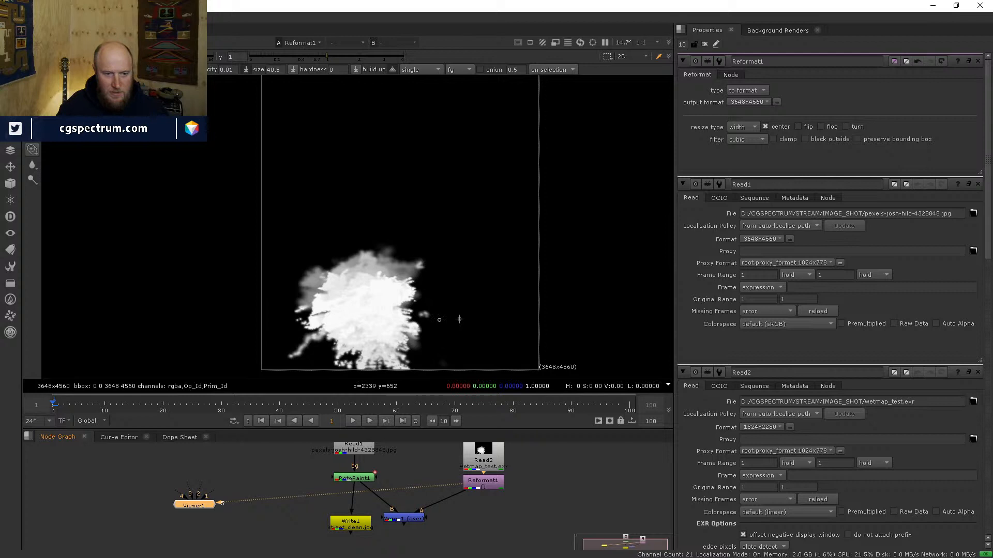
pyautogui.click(483, 481)
pyautogui.moveTo(436, 503); pyautogui.dragTo(432, 517)
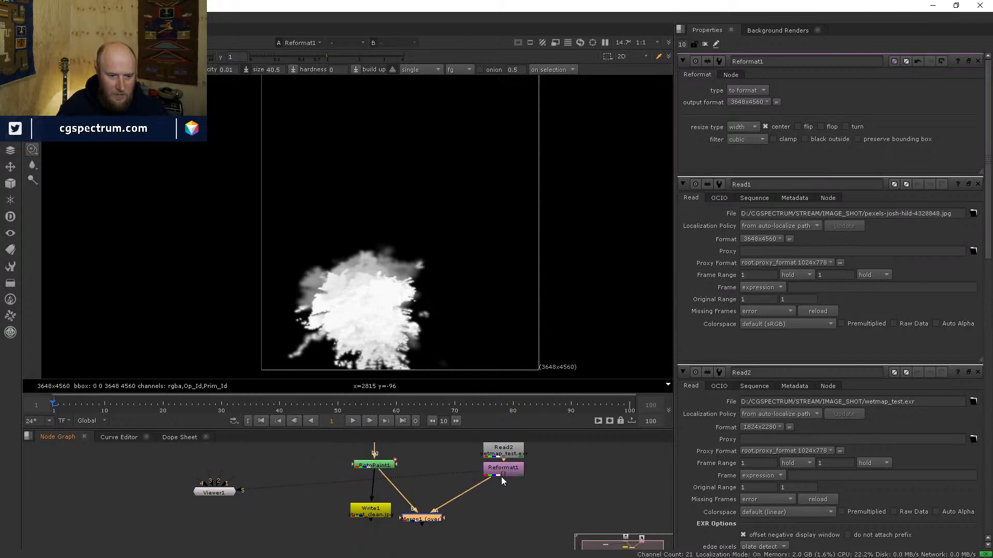
# Step: Insert a Shuffle node between Reformat1 and the Merge and view its output
pyautogui.click(501, 473)
pyautogui.press('Tab')
pyautogui.write('shu')
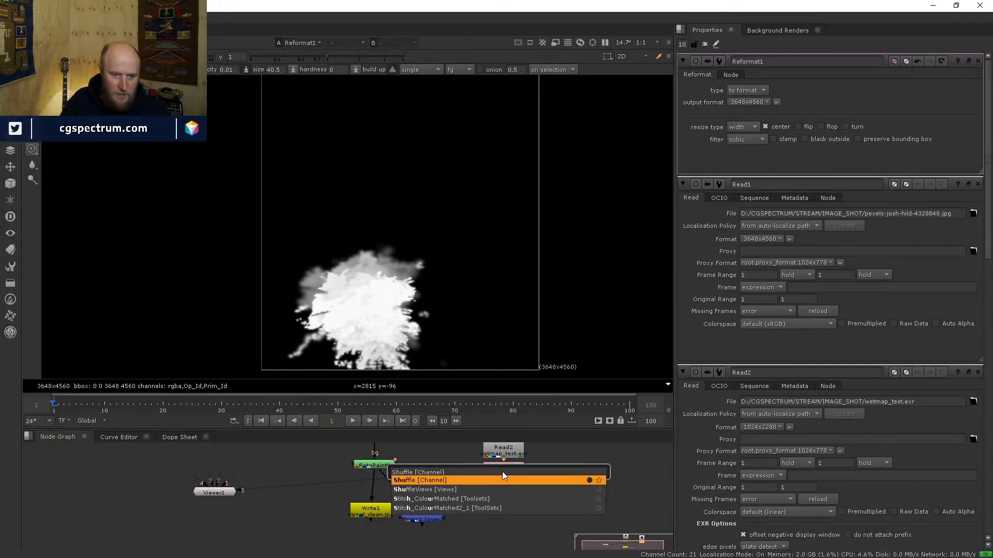
pyautogui.press('Return')
pyautogui.keyDown('ctrl'); pyautogui.keyDown('shift'); pyautogui.click(501, 487); pyautogui.keyUp('shift'); pyautogui.keyUp('ctrl')
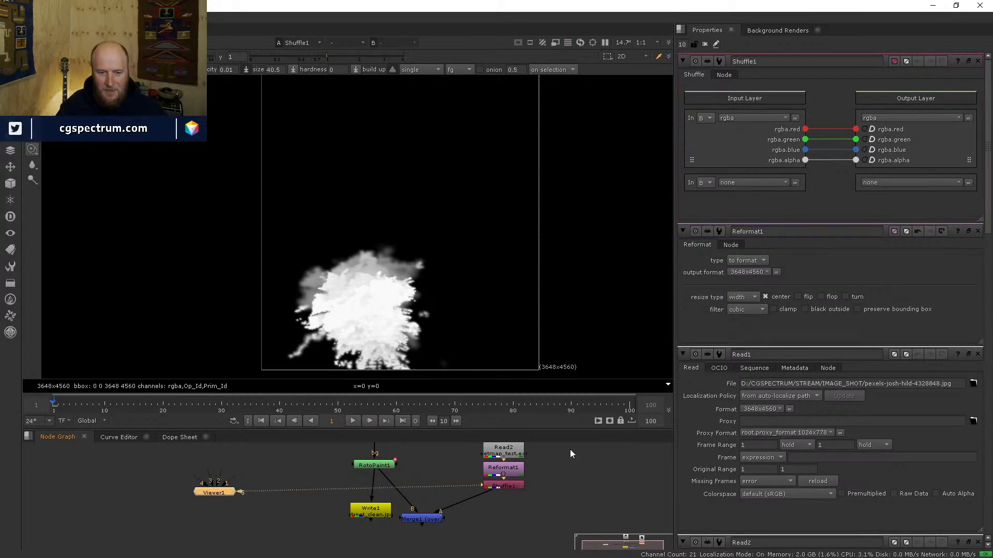
# Step: In Shuffle1, disconnect the green, blue and alpha channels and route the input red channel to the output alpha as well as red
pyautogui.click(824, 139)
pyautogui.click(826, 150)
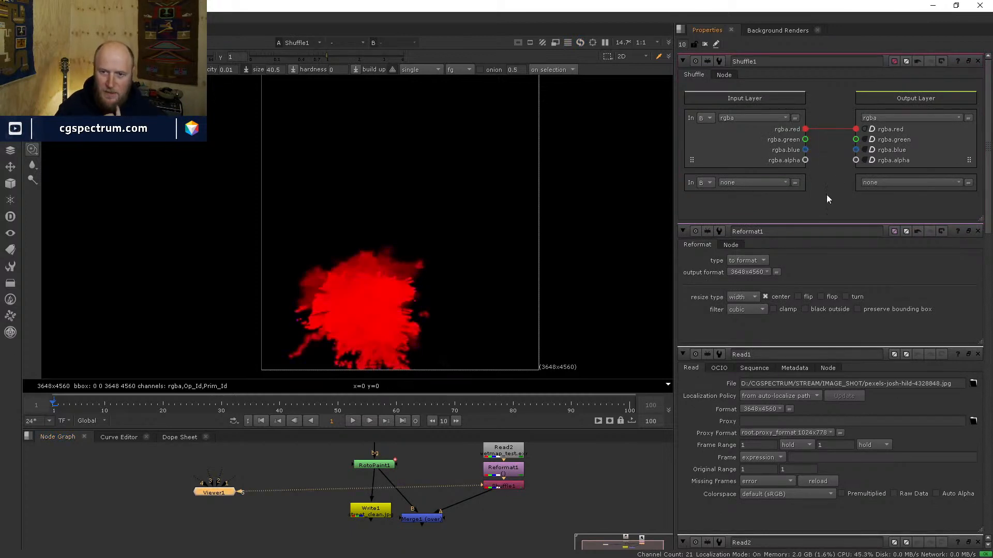
pyautogui.click(838, 129)
pyautogui.moveTo(808, 130); pyautogui.dragTo(856, 130)
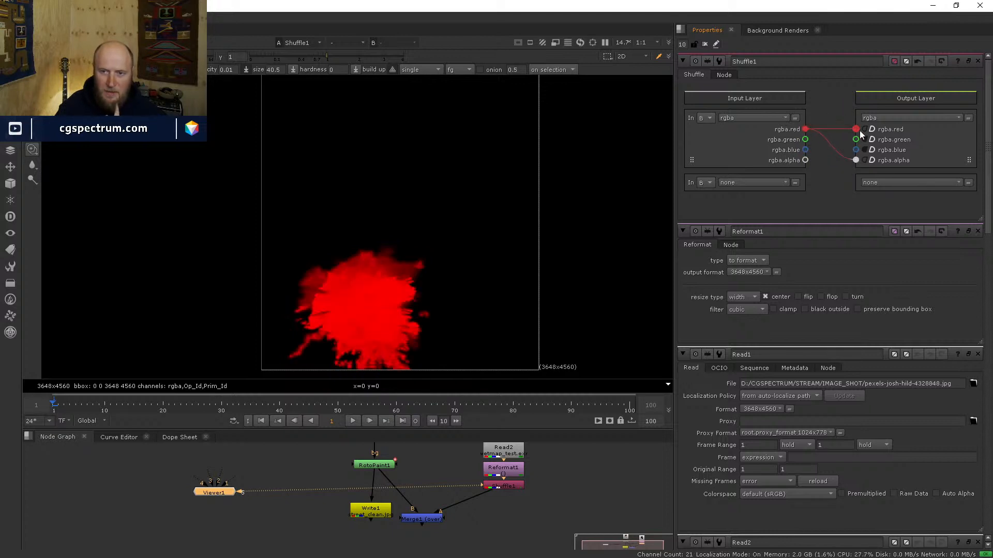
# Step: View Shuffle1's output and compare its alpha channel with its RGB image several times
pyautogui.click(502, 484)
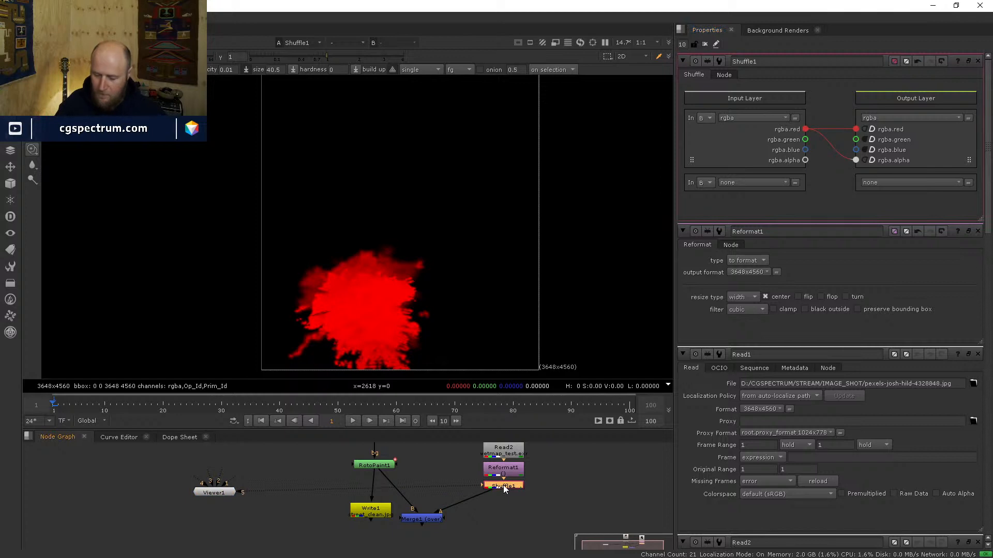
pyautogui.press('5')
pyautogui.press('a')
pyautogui.press('a')
pyautogui.press('a')
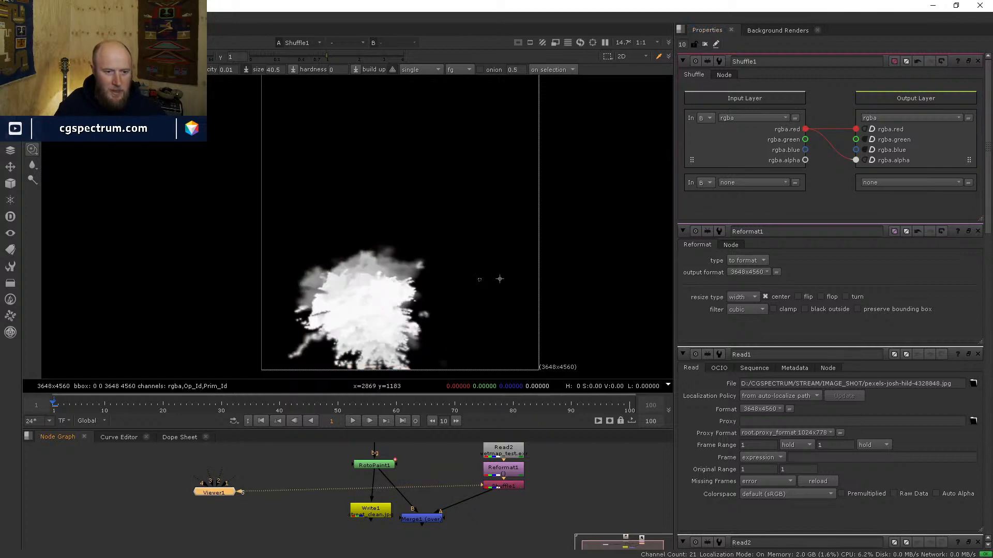
pyautogui.press('a')
pyautogui.press('a')
pyautogui.press('a')
pyautogui.press('a')
pyautogui.press('a')
pyautogui.press('a')
pyautogui.press('a')
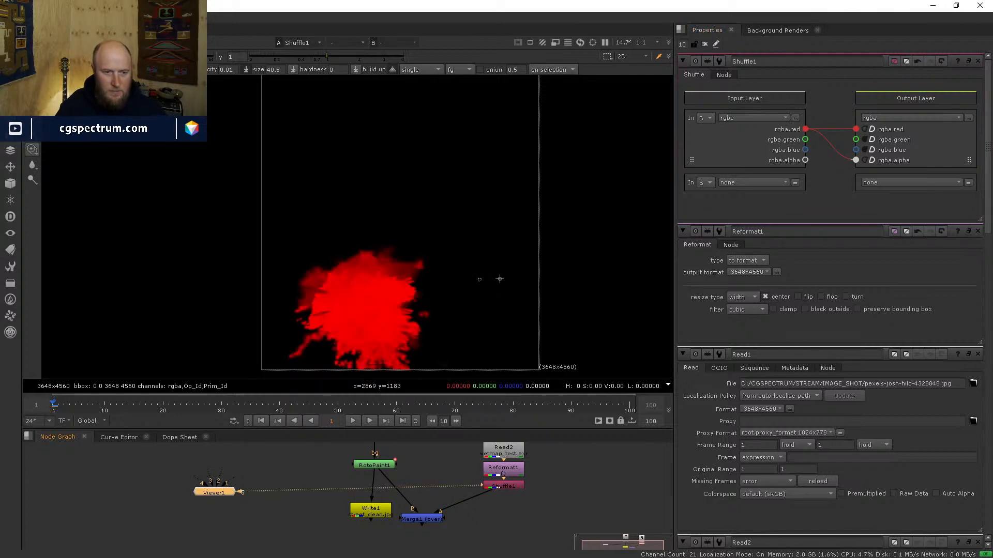
# Step: View the Merge output to inspect the wet map composited over the street plate
pyautogui.click(429, 519)
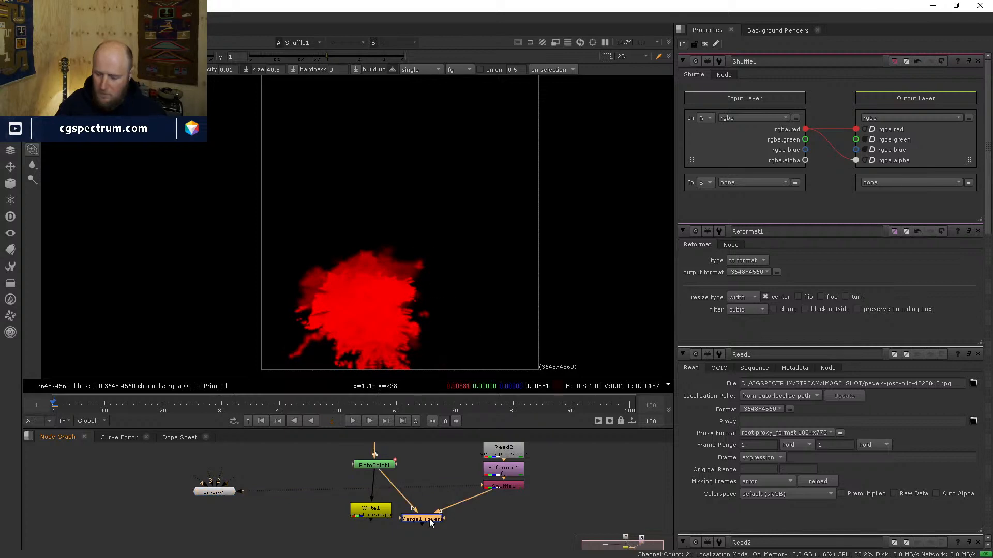
pyautogui.press('5')
pyautogui.click(430, 522)
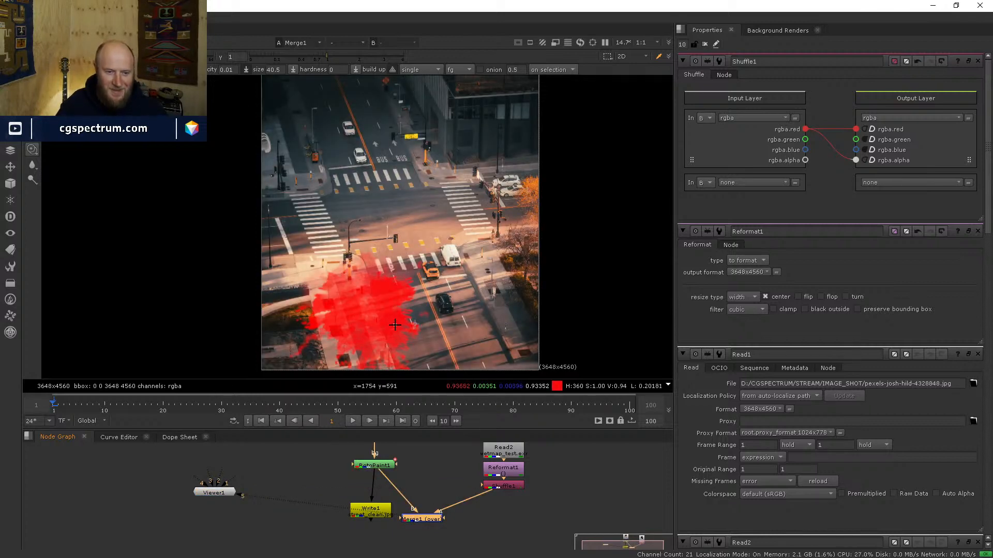
pyautogui.scroll(2, 398, 331)
pyautogui.scroll(-1, 397, 336)
pyautogui.scroll(-2, 373, 337)
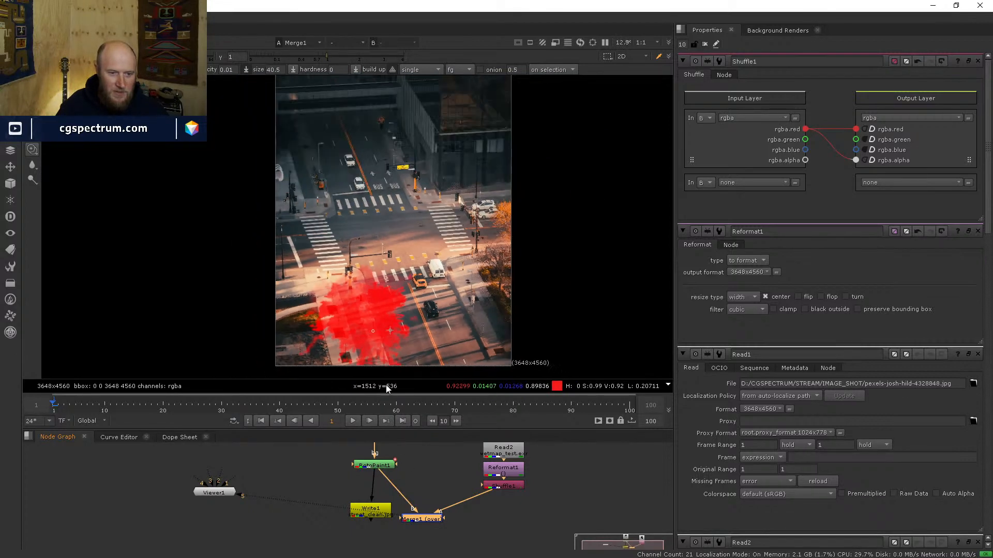
# Step: Move the Merge node lower, insert a Grade node between RotoPaint1 and the Merge, and view the Grade's output
pyautogui.moveTo(431, 493); pyautogui.dragTo(433, 458, button='middle')
pyautogui.moveTo(431, 486); pyautogui.dragTo(435, 508)
pyautogui.moveTo(430, 481); pyautogui.dragTo(447, 517, button='middle')
pyautogui.click(441, 502)
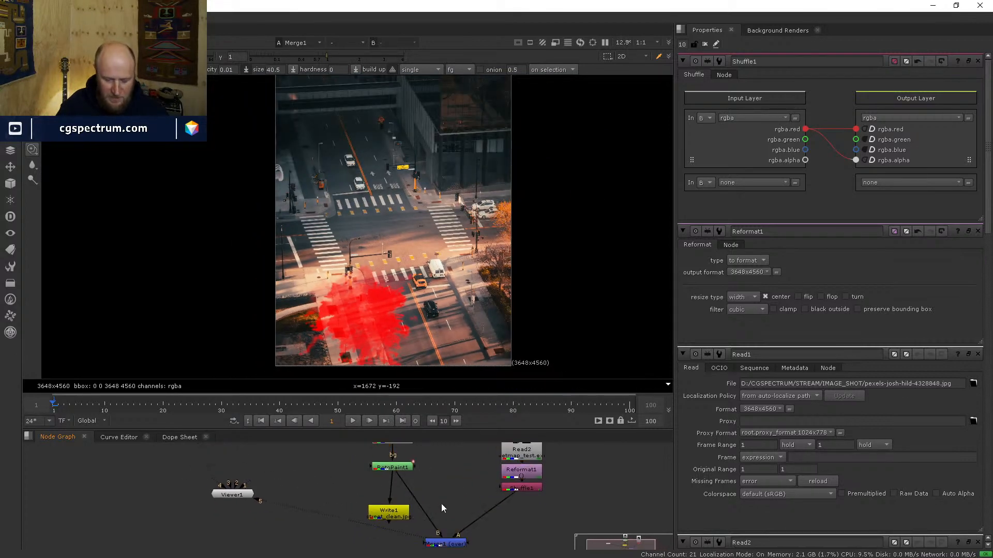
pyautogui.press('g')
pyautogui.moveTo(444, 504); pyautogui.dragTo(406, 506)
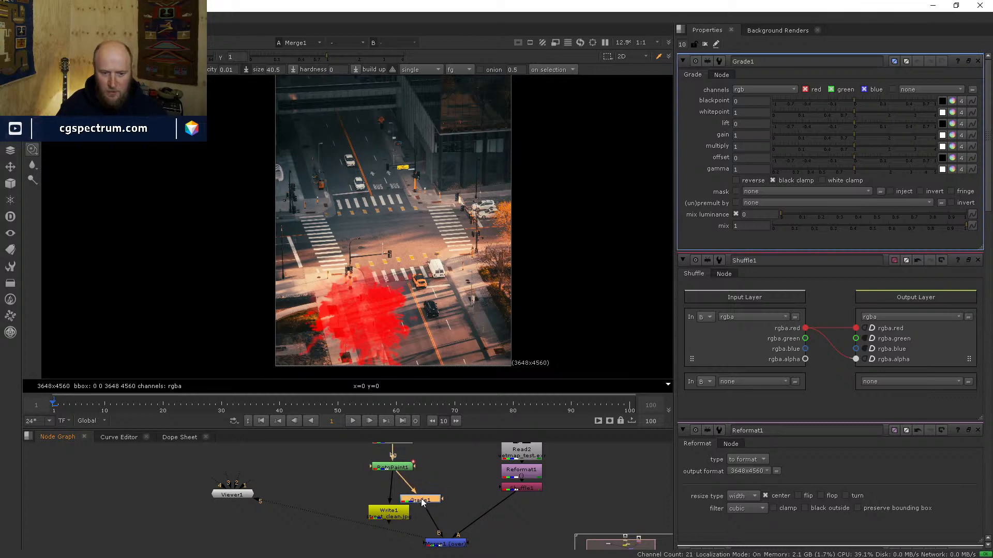
pyautogui.press('5')
# Step: Try a gain of 1.5 and a gamma of 1.22 on Grade1, and reset both to 1
pyautogui.moveTo(848, 132); pyautogui.dragTo(864, 172)
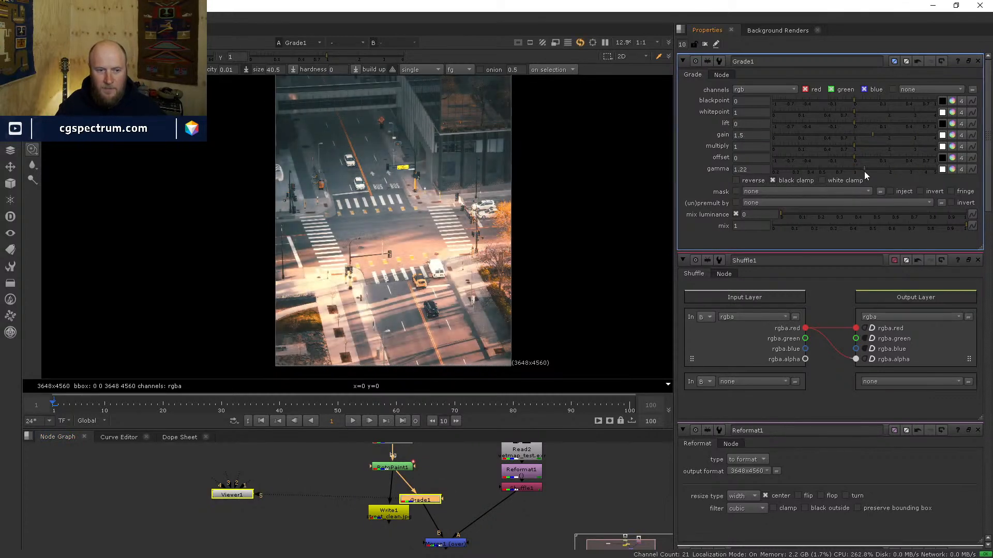
pyautogui.press('BackSpace')
pyautogui.press('BackSpace')
pyautogui.press('BackSpace')
pyautogui.click(765, 135)
pyautogui.press('BackSpace')
pyautogui.press('BackSpace')
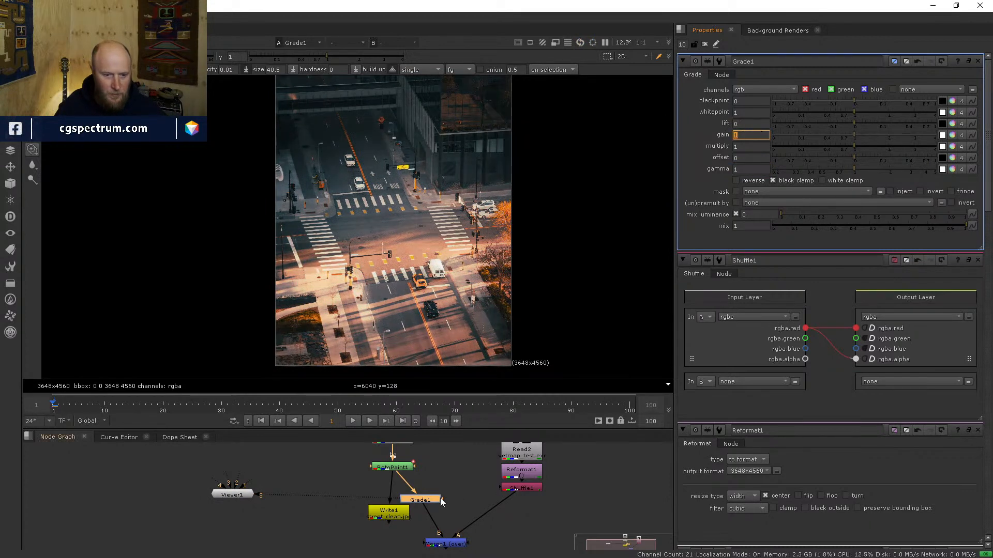
# Step: Mask Grade1 with Shuffle1's alpha and set its gain to 0.37 and gamma to 0.96 to darken the wet area
pyautogui.moveTo(436, 500); pyautogui.dragTo(439, 499)
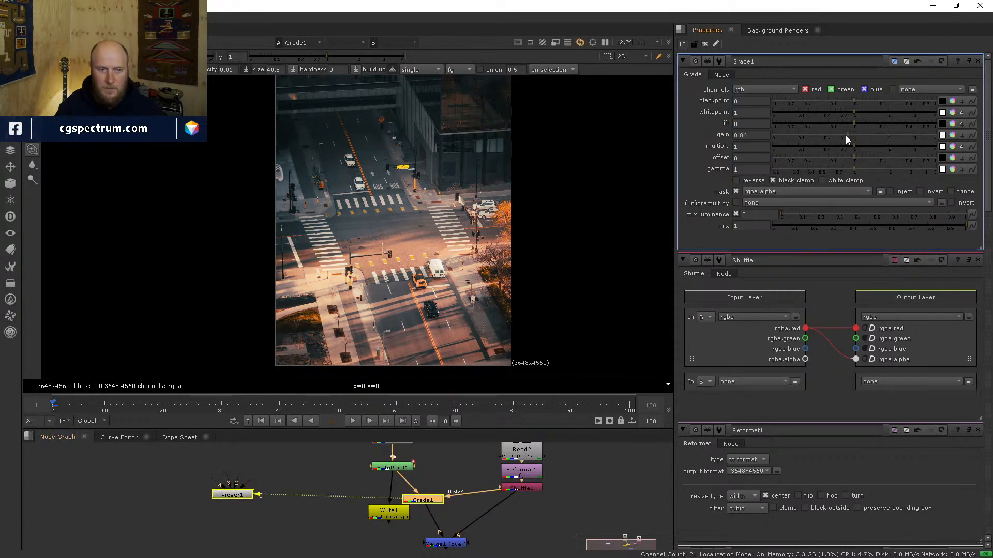
pyautogui.moveTo(845, 135); pyautogui.dragTo(814, 129)
pyautogui.scroll(5, 436, 320)
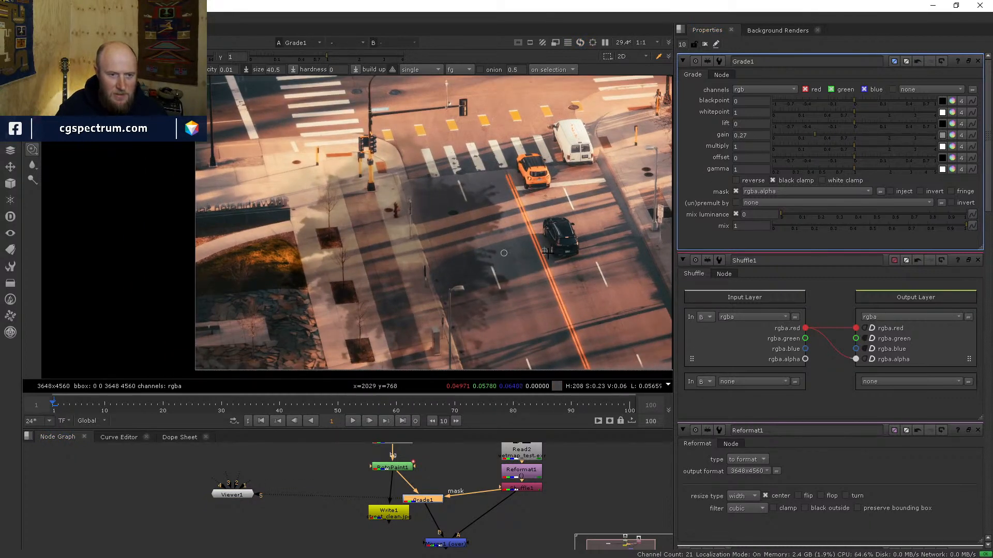
pyautogui.moveTo(855, 165)
pyautogui.mouseDown()
pyautogui.moveTo(834, 164)
pyautogui.moveTo(852, 163)
pyautogui.mouseUp()
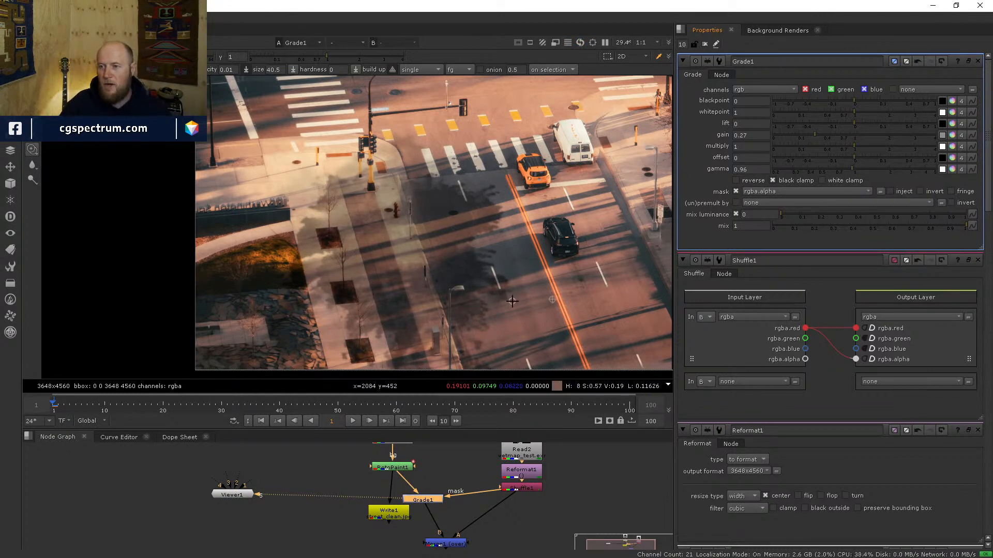
pyautogui.moveTo(523, 98); pyautogui.dragTo(439, 182, button='middle')
pyautogui.moveTo(324, 286); pyautogui.dragTo(335, 190, button='middle')
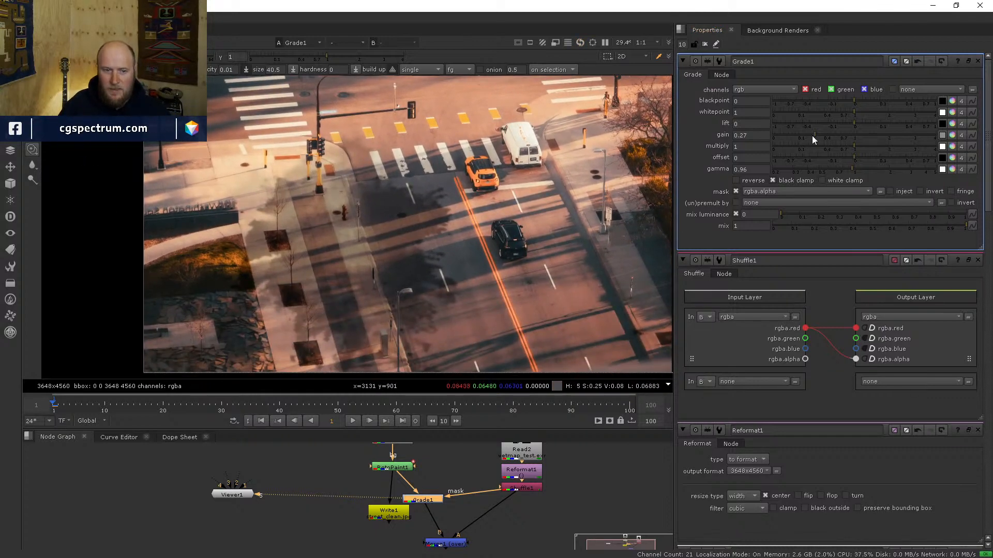
pyautogui.moveTo(812, 135)
pyautogui.mouseDown()
pyautogui.moveTo(835, 131)
pyautogui.moveTo(819, 135)
pyautogui.mouseUp()
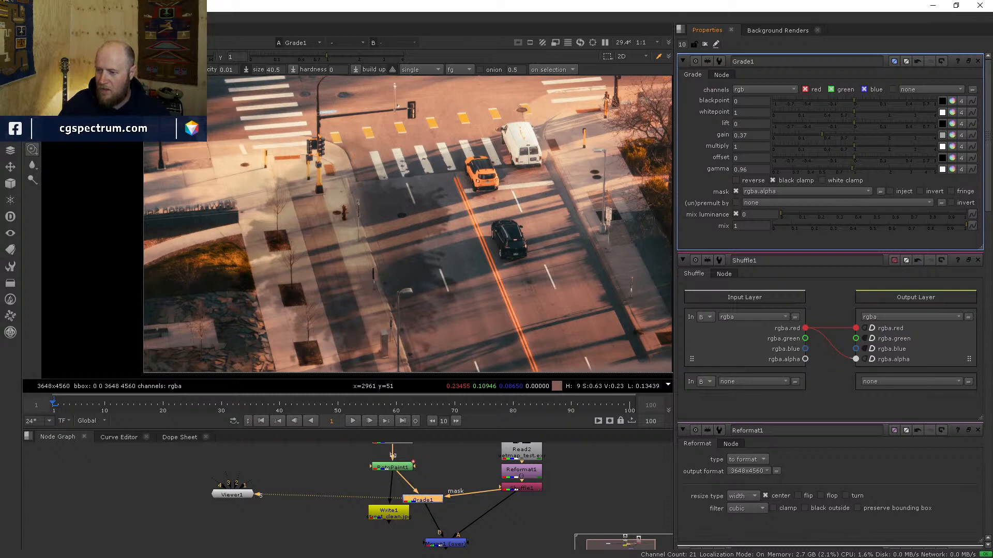
# Step: Switch to Houdini and show the 3D scene view with the tube1 object in the network
pyautogui.hotkey('alt', 'Tab')
pyautogui.click(593, 511)
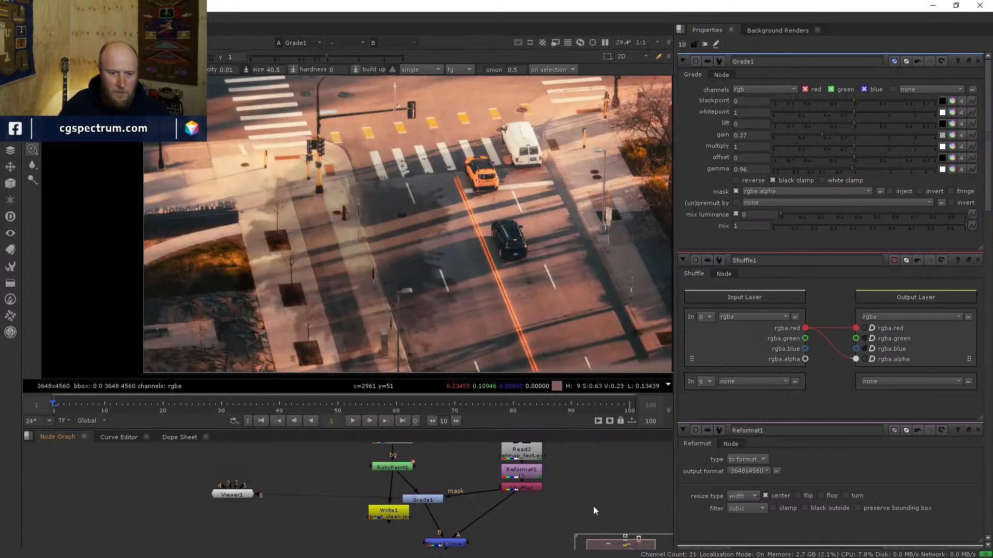
pyautogui.hotkey('alt', 'Tab')
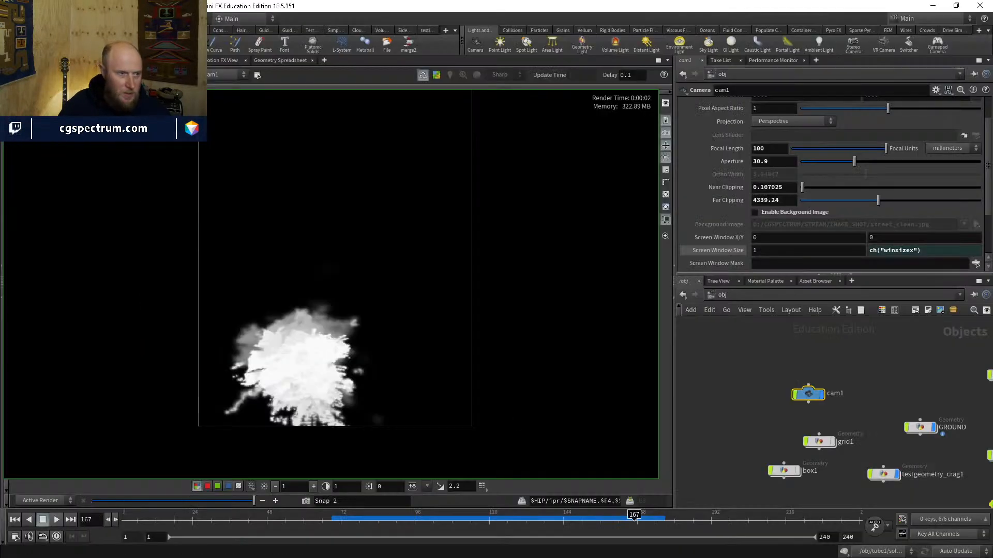
pyautogui.click(24, 61)
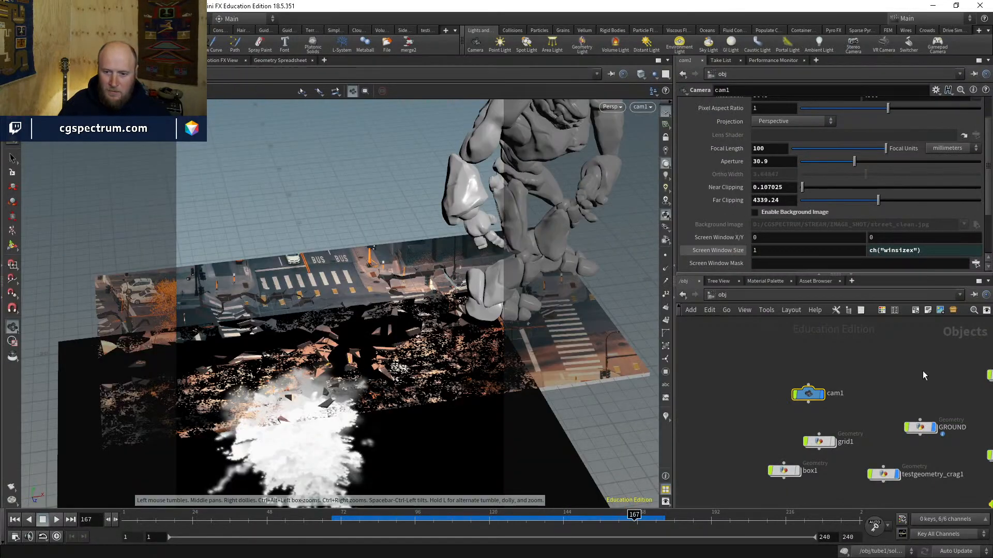
pyautogui.moveTo(925, 376); pyautogui.dragTo(805, 434, button='middle')
pyautogui.press('Tab')
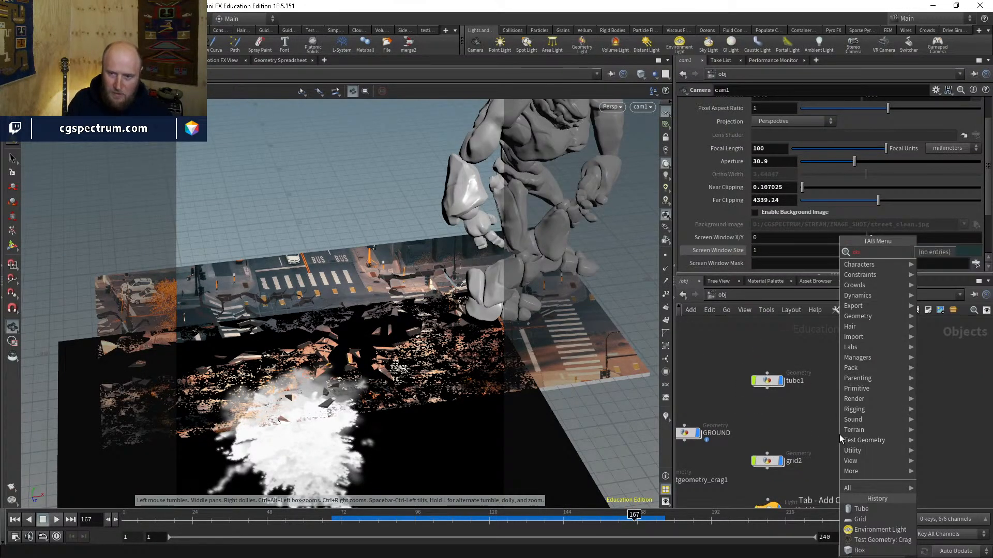
pyautogui.press('Escape')
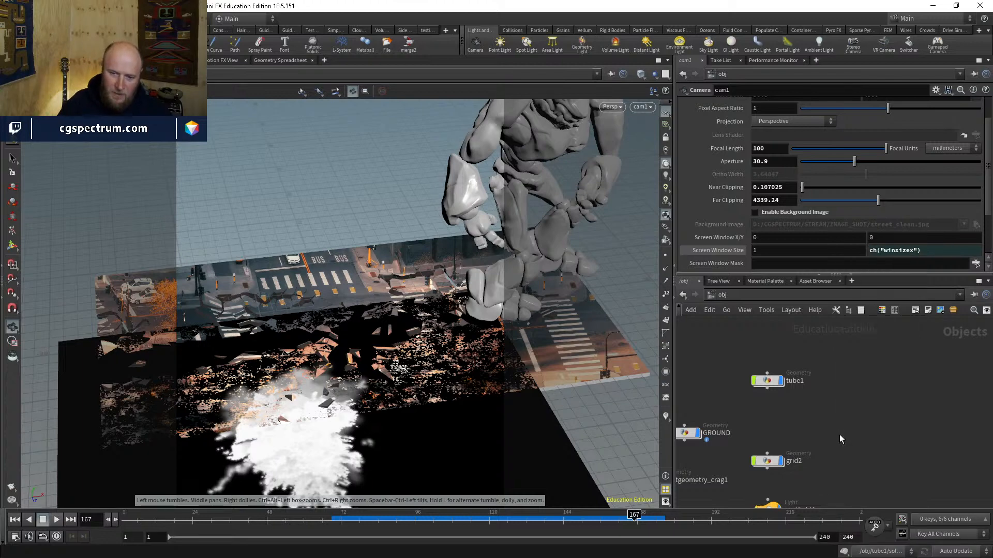
# Step: Enter the tube1 object and display the output of its color1 node
pyautogui.doubleClick(776, 383)
pyautogui.moveTo(765, 358); pyautogui.dragTo(796, 439, button='middle')
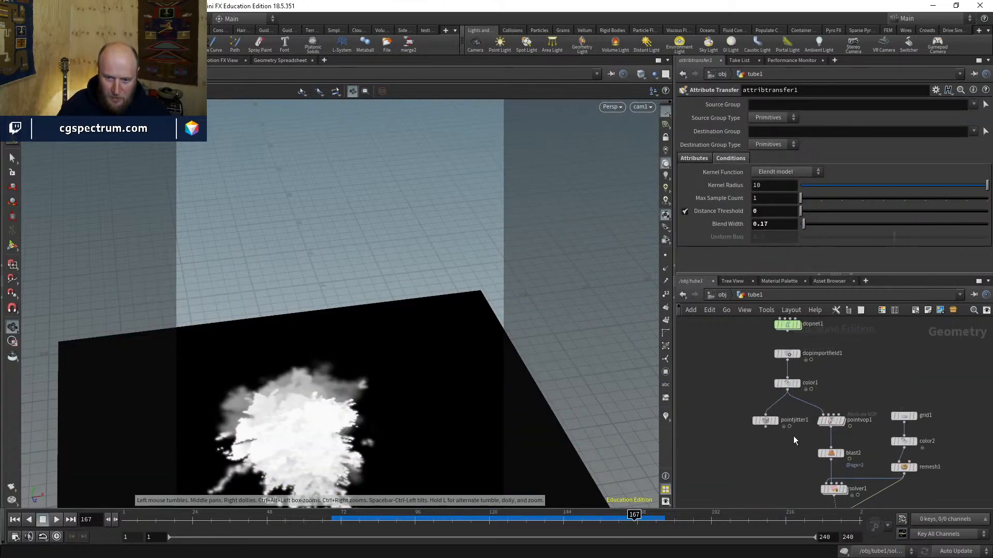
pyautogui.moveTo(823, 385); pyautogui.dragTo(806, 431, button='middle')
pyautogui.moveTo(788, 423); pyautogui.dragTo(807, 476, button='right')
pyautogui.moveTo(807, 477); pyautogui.dragTo(814, 420, button='middle')
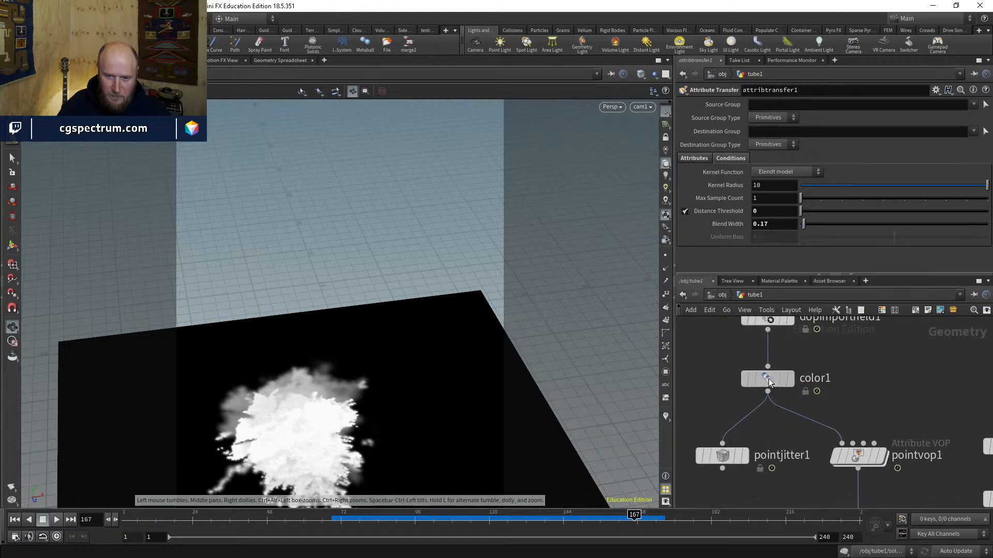
pyautogui.click(767, 380)
pyautogui.click(789, 379)
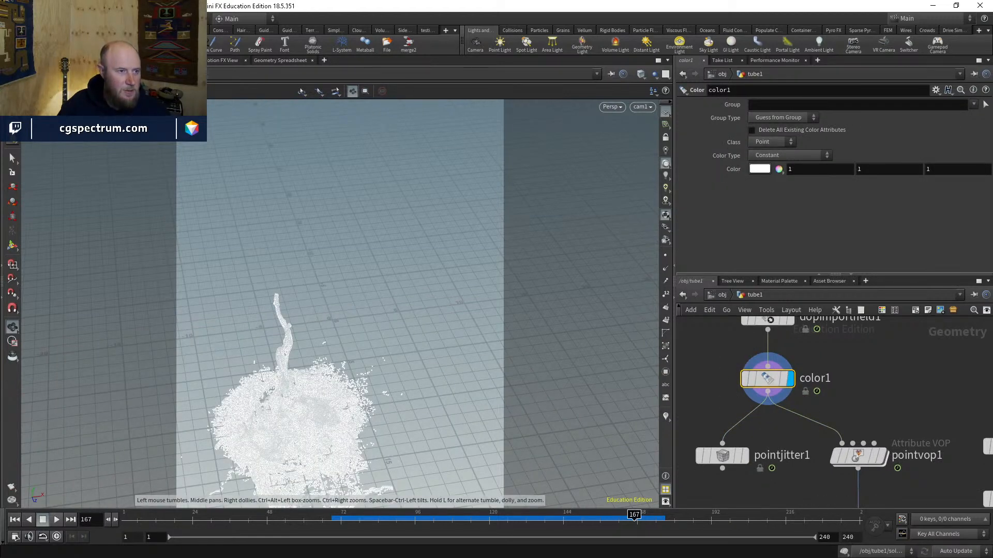
# Step: Return to the render view, duplicate the WET_MAP Mantra node in the out network and rename the copy WATER
pyautogui.click(15, 537)
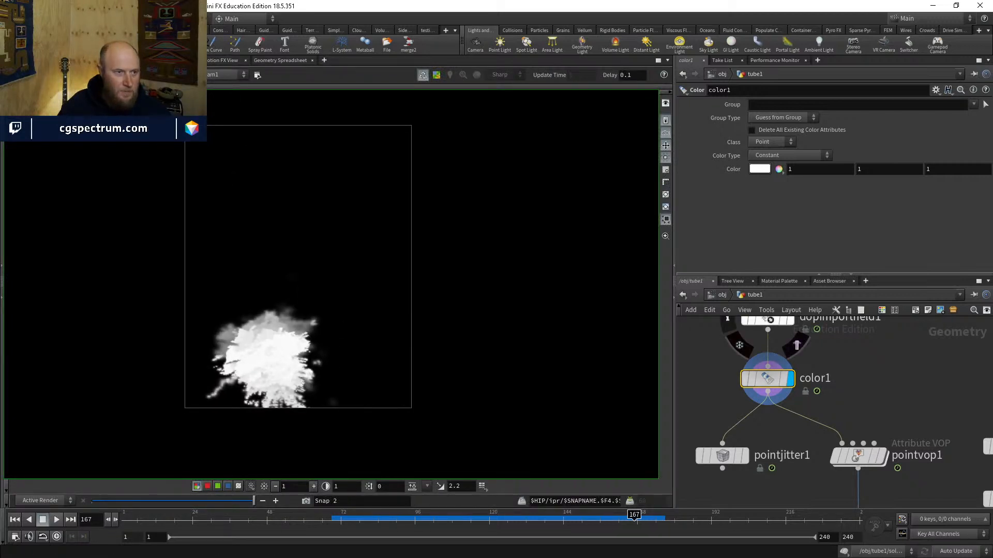
pyautogui.click(721, 294)
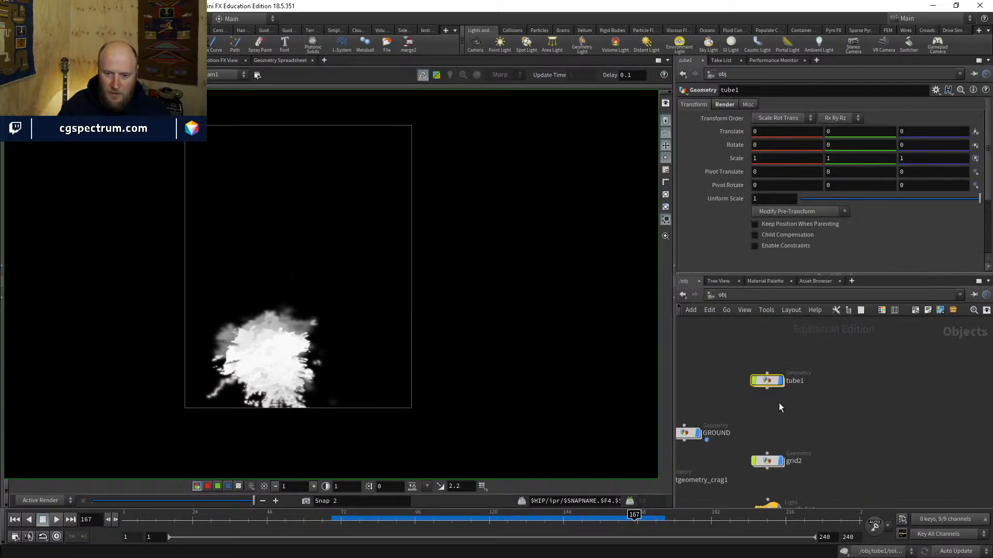
pyautogui.click(724, 295)
pyautogui.click(743, 348)
pyautogui.hotkey('ctrl', 'c')
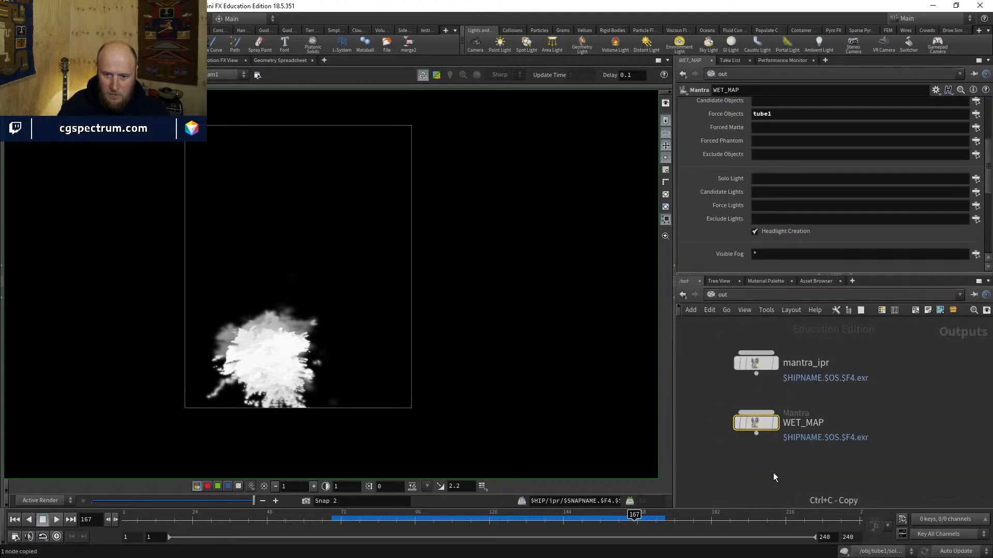
pyautogui.moveTo(774, 474); pyautogui.dragTo(767, 429, button='middle')
pyautogui.hotkey('ctrl', 'v')
pyautogui.click(783, 437)
pyautogui.write('WA')
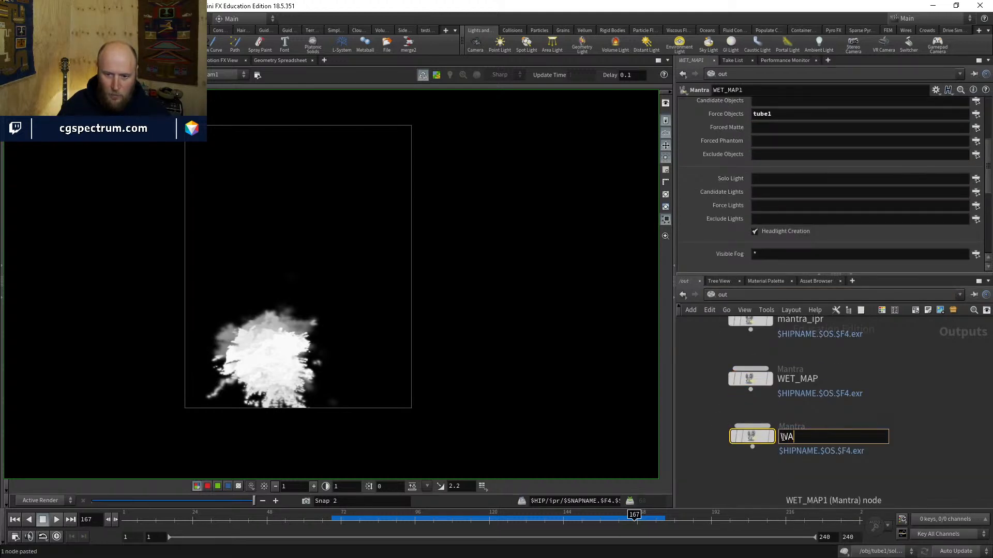
pyautogui.write('TER')
pyautogui.press('Return')
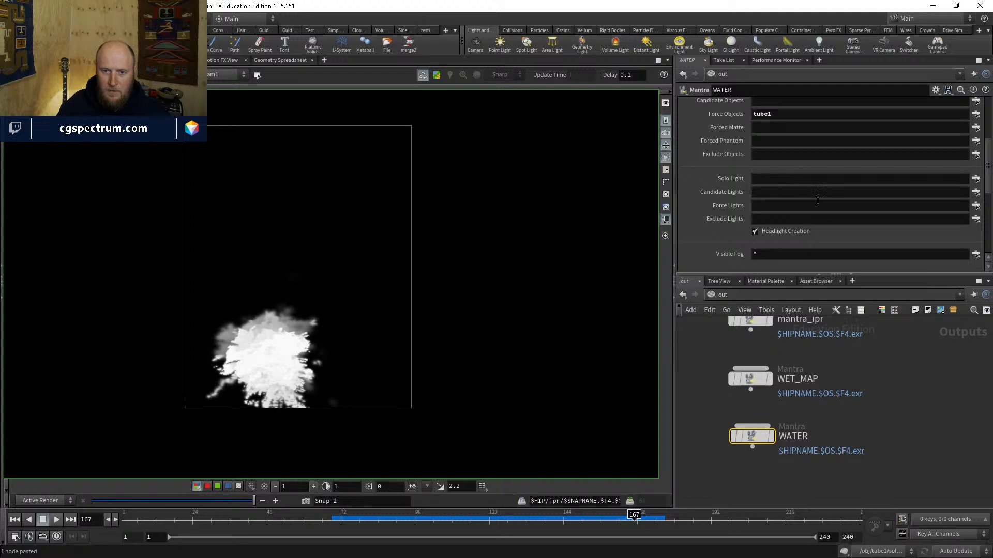
# Step: Set WATER's candidate lights to spotlight1 and envlight1 and inspect its preview in the render view
pyautogui.click(976, 192)
pyautogui.click(840, 101)
pyautogui.keyDown('ctrl'); pyautogui.click(838, 92); pyautogui.keyUp('ctrl')
pyautogui.click(935, 396)
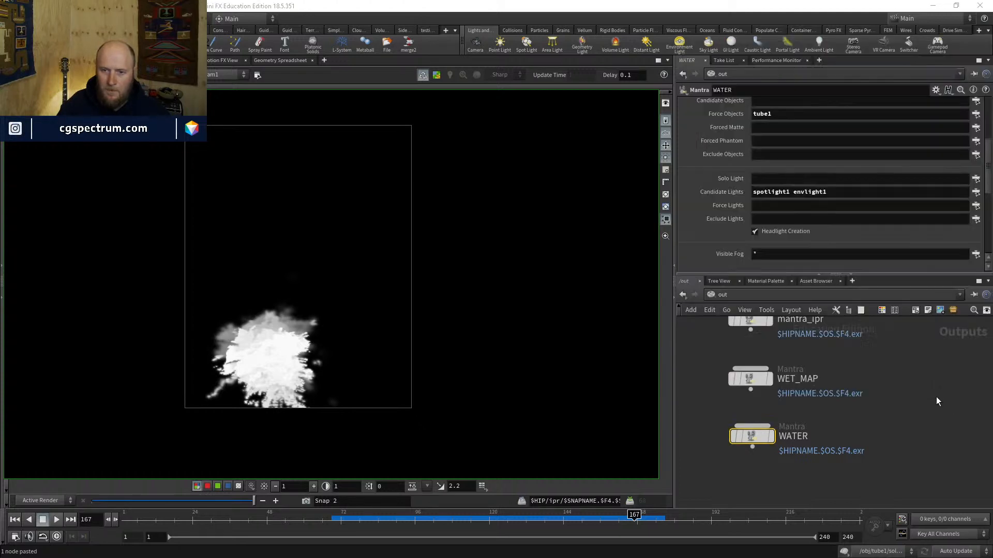
pyautogui.scroll(1, 919, 434)
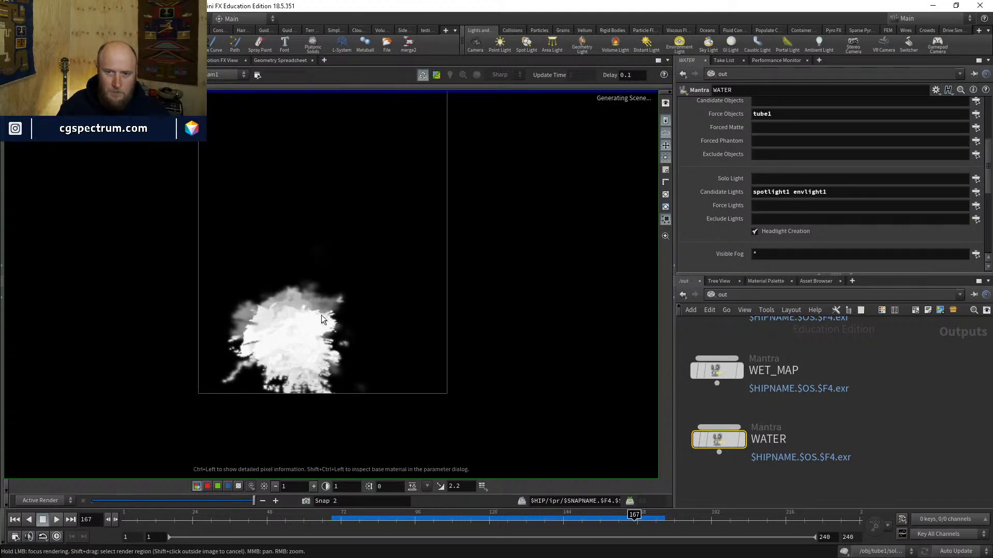
pyautogui.scroll(2, 321, 315)
pyautogui.click(324, 312)
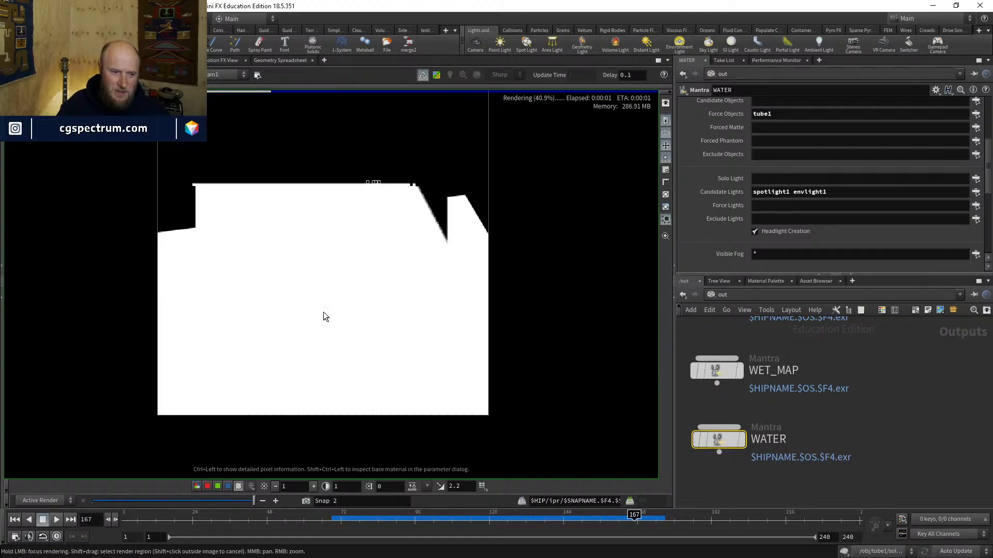
# Step: Look through the obj network, then review WATER's object and light settings in the out network against the render preview
pyautogui.click(726, 295)
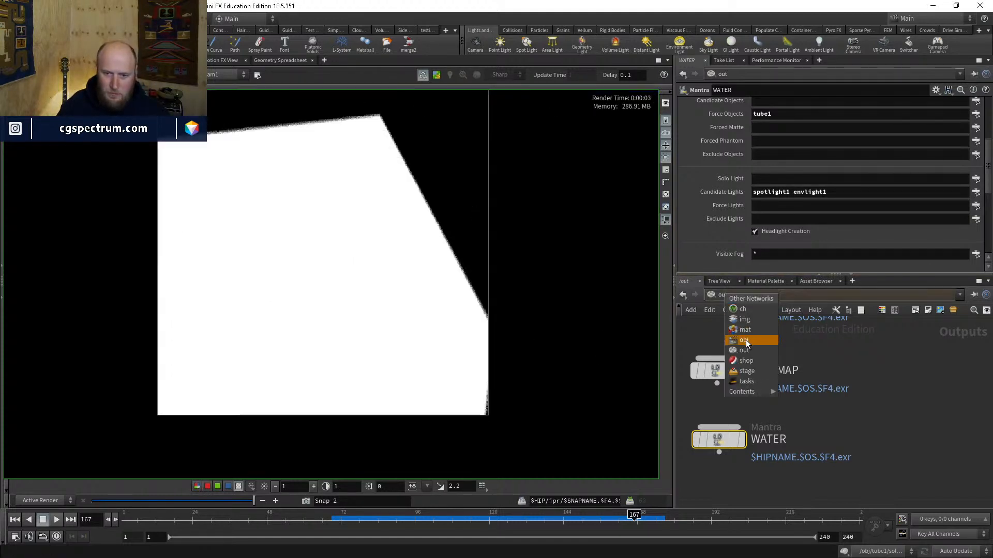
pyautogui.click(752, 339)
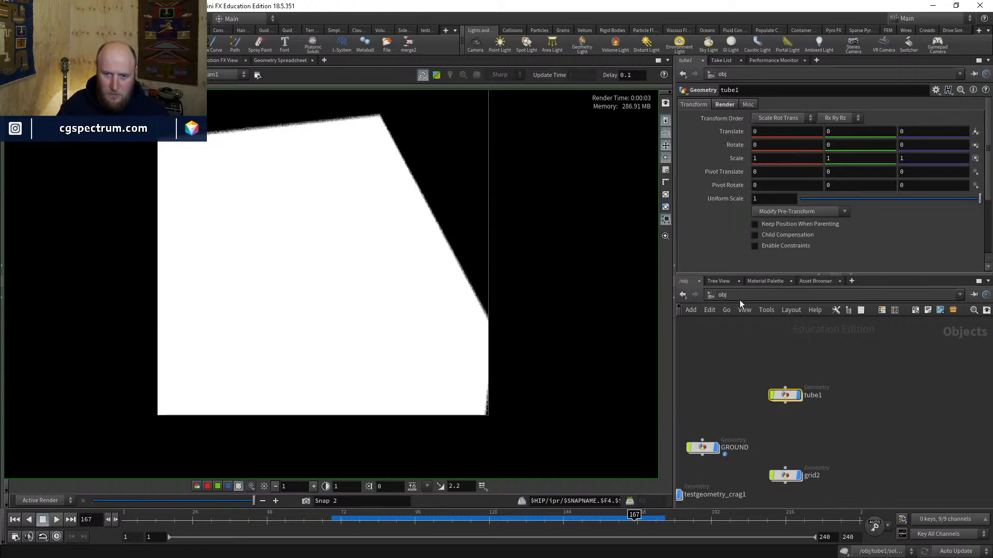
pyautogui.click(723, 295)
pyautogui.click(756, 347)
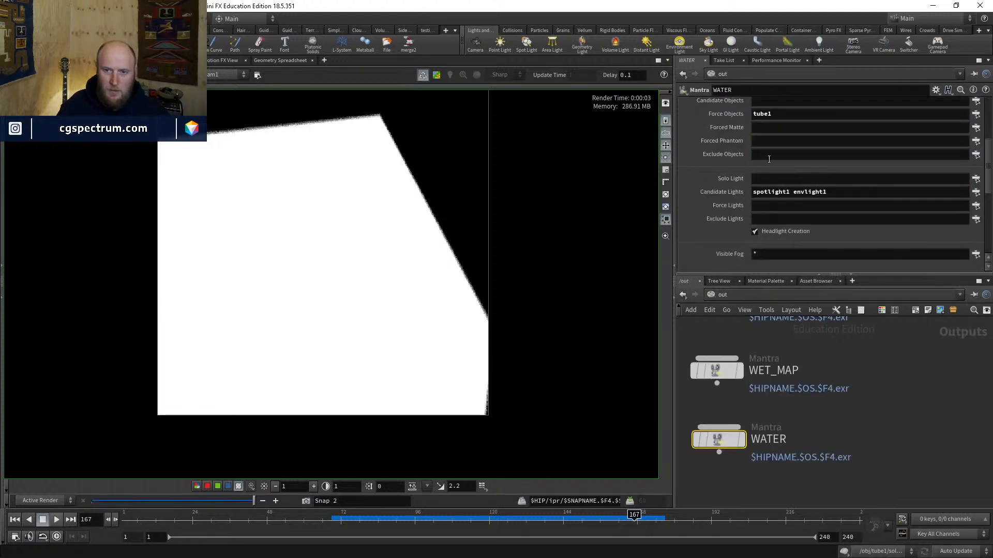
pyautogui.scroll(2, 769, 158)
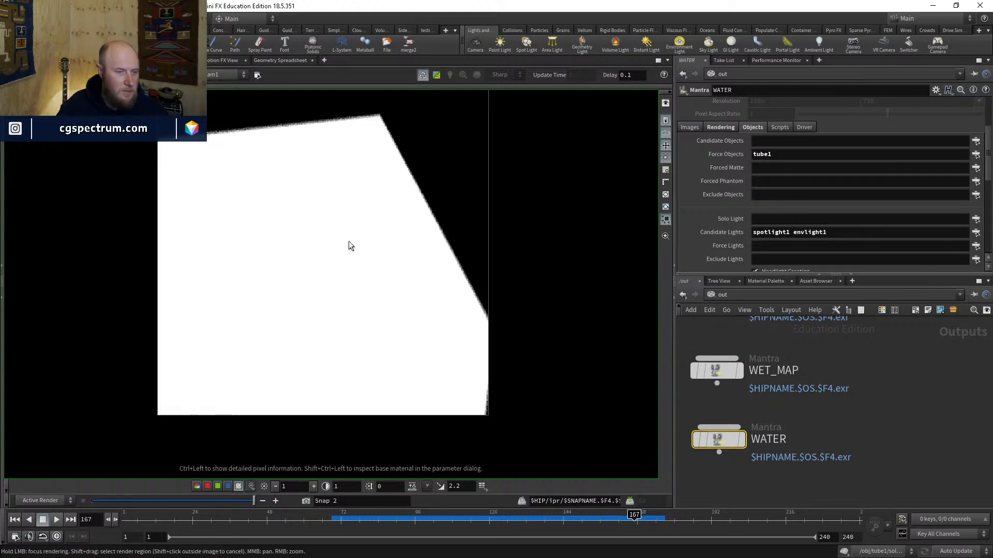
pyautogui.scroll(-1, 332, 262)
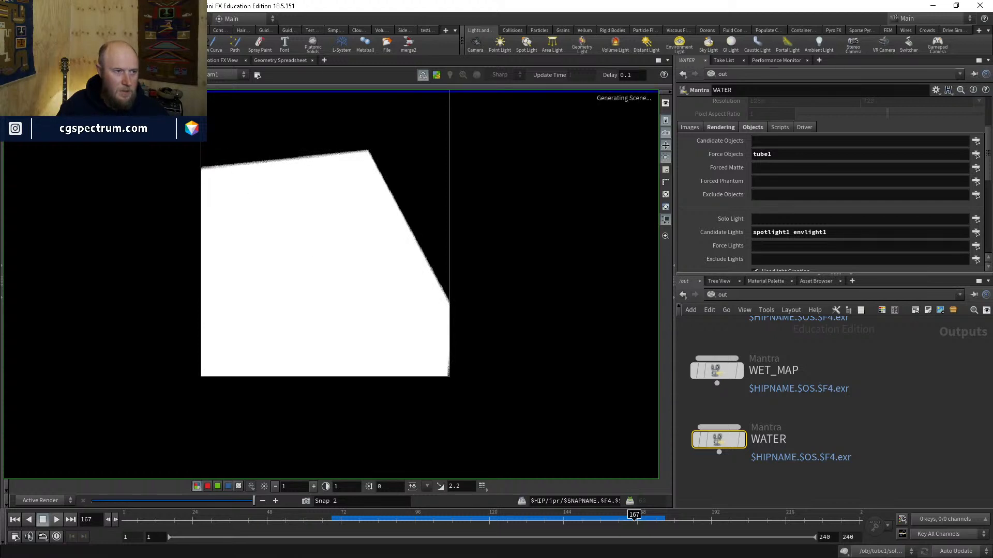
pyautogui.moveTo(360, 216); pyautogui.dragTo(376, 236, button='middle')
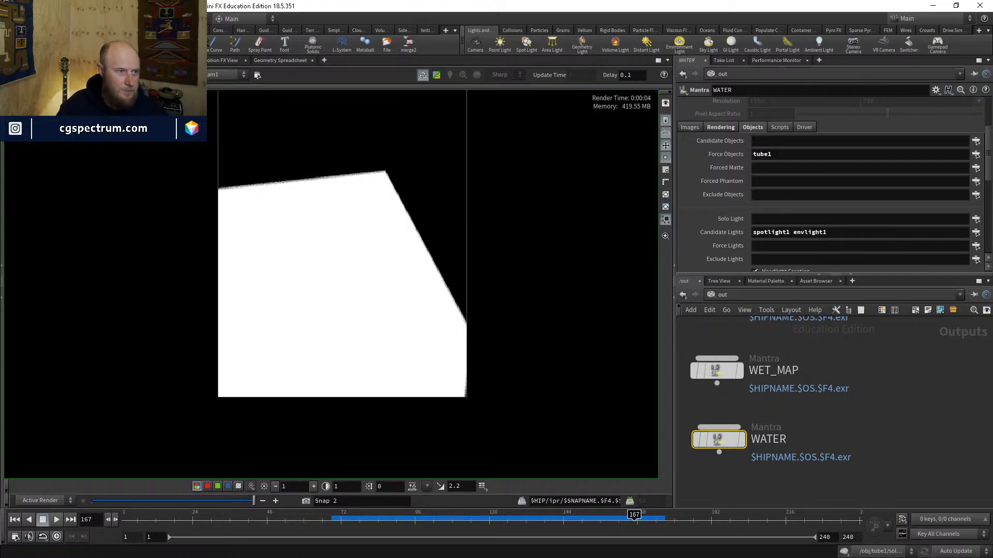
# Step: Return to the 3D scene view, enter tube1, move pointjitter1 down to make room and inspect color1's node info
pyautogui.click(22, 61)
pyautogui.doubleClick(785, 396)
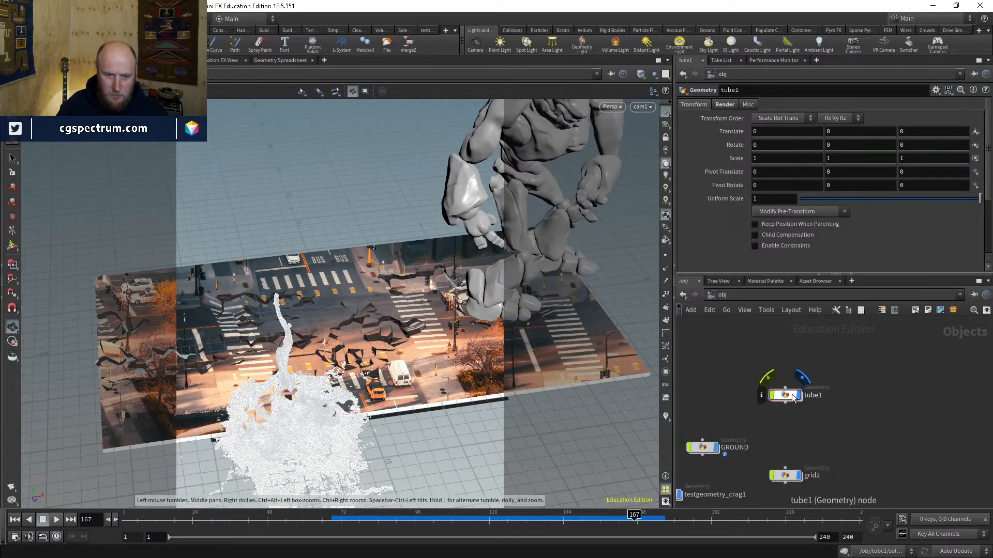
pyautogui.middleClick(770, 381)
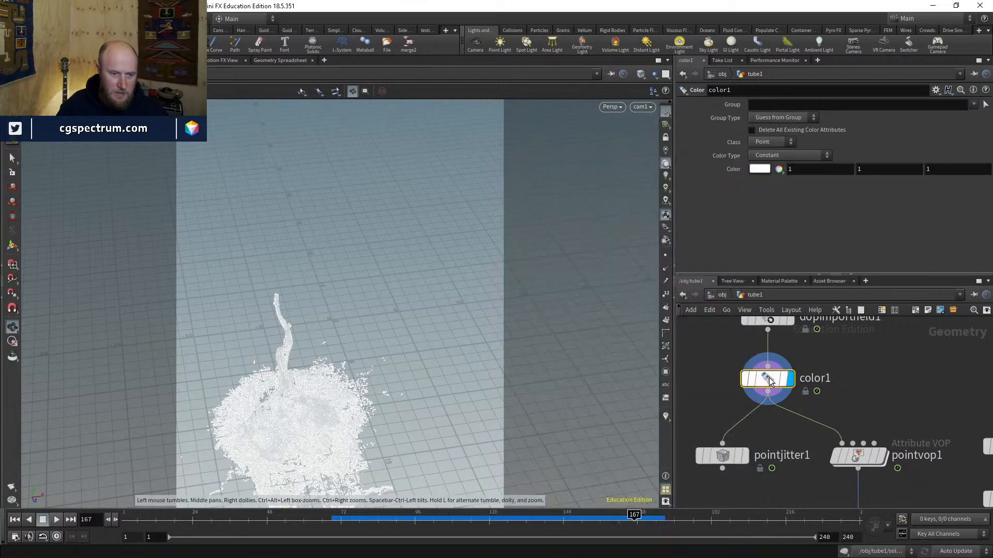
pyautogui.moveTo(759, 447); pyautogui.dragTo(827, 412, button='middle')
pyautogui.moveTo(795, 424); pyautogui.dragTo(761, 459)
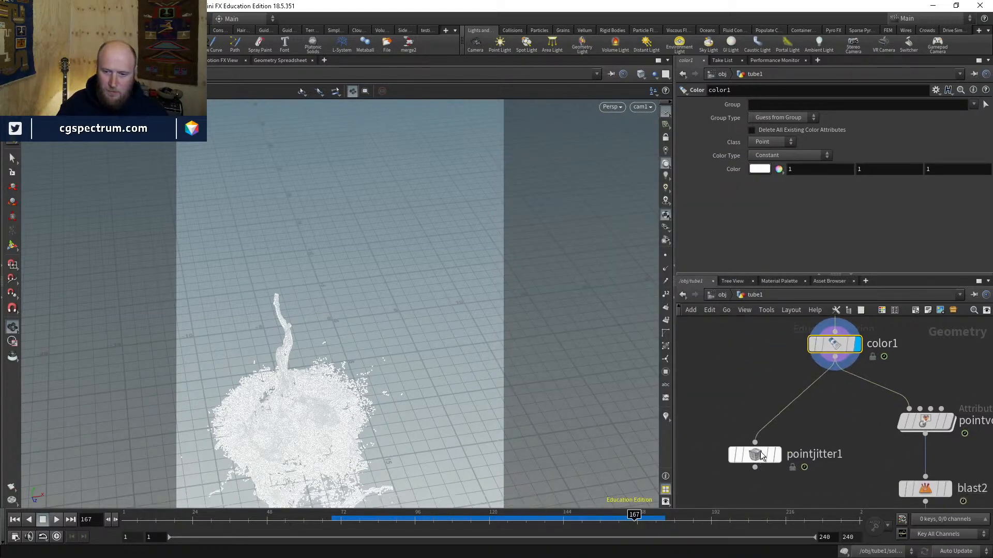
pyautogui.middleClick(836, 355)
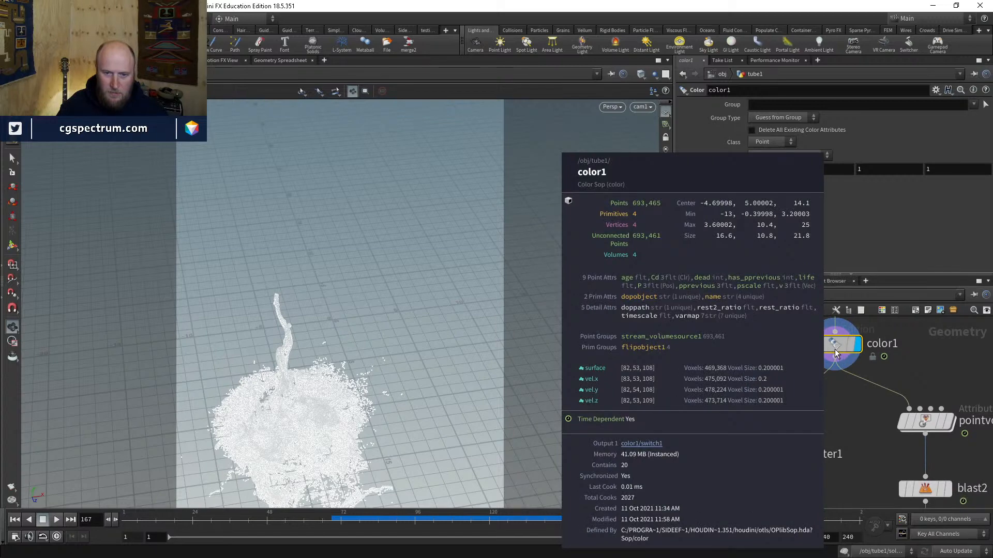
pyautogui.press('Tab')
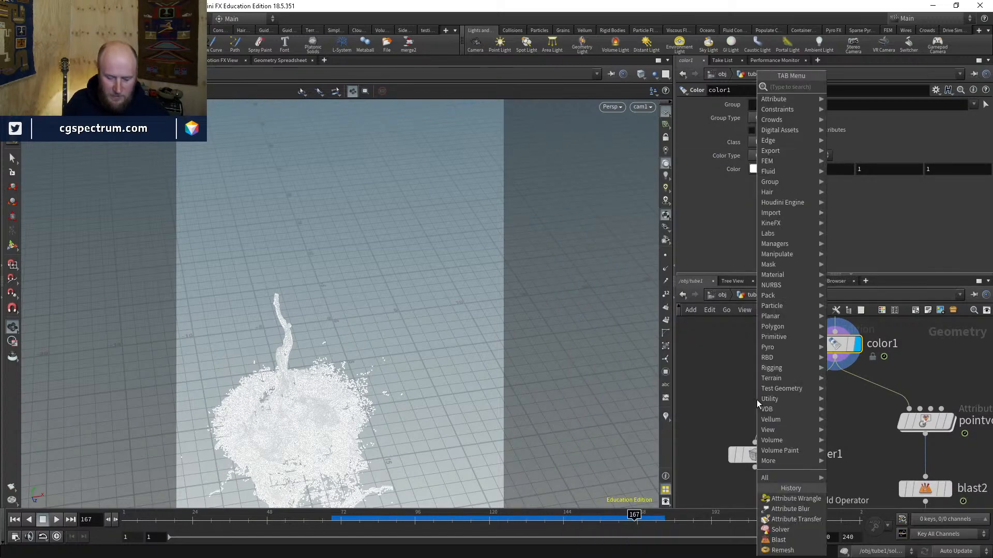
pyautogui.write('atw')
pyautogui.press('Return')
pyautogui.click(757, 400)
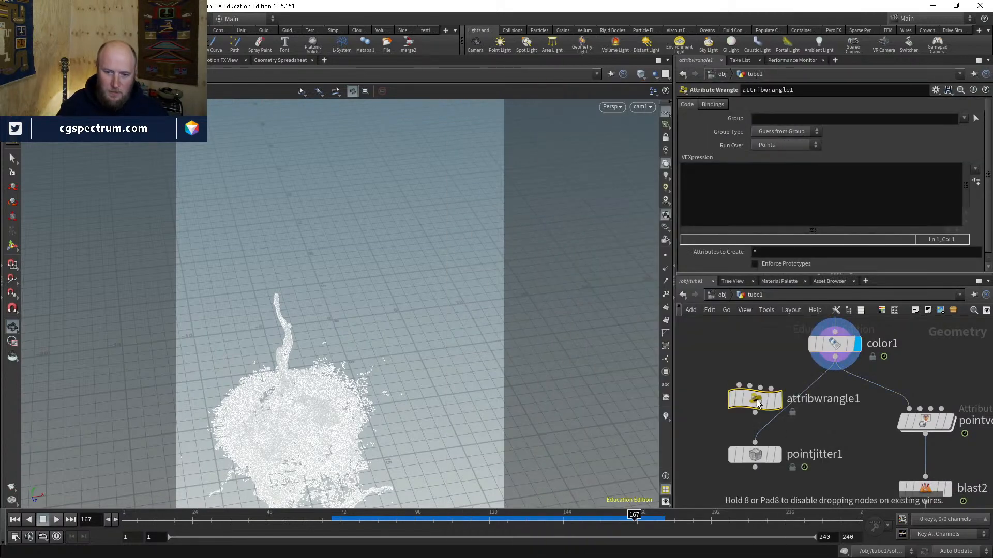
pyautogui.click(690, 187)
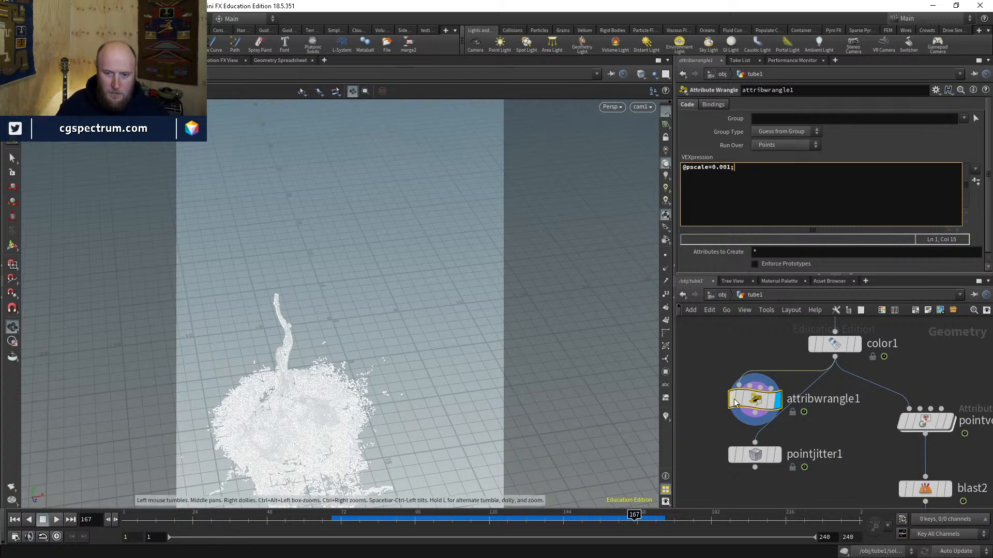
# Step: Inspect the reduced particle scale in the render view and recheck WATER's force objects in the out network
pyautogui.click(117, 60)
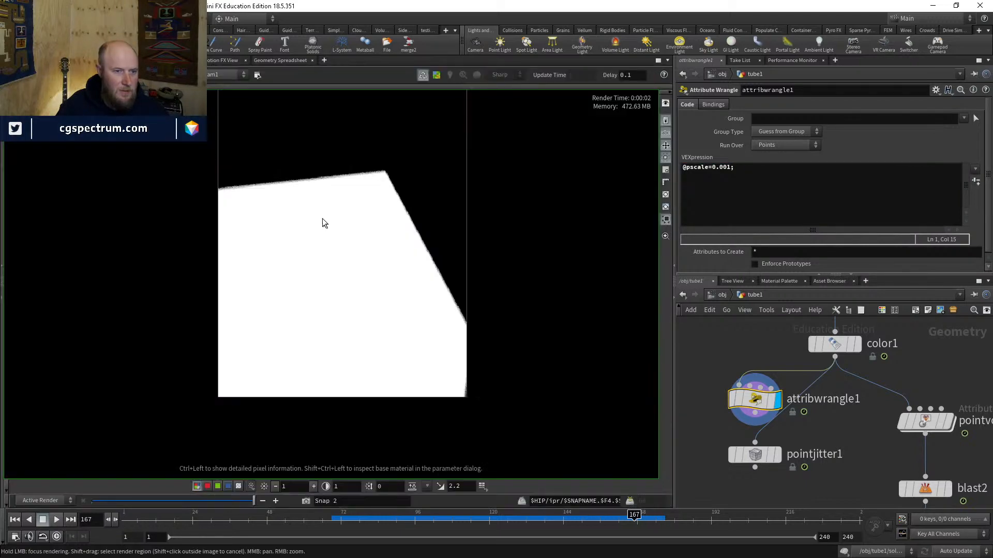
pyautogui.moveTo(371, 198); pyautogui.dragTo(357, 218, button='middle')
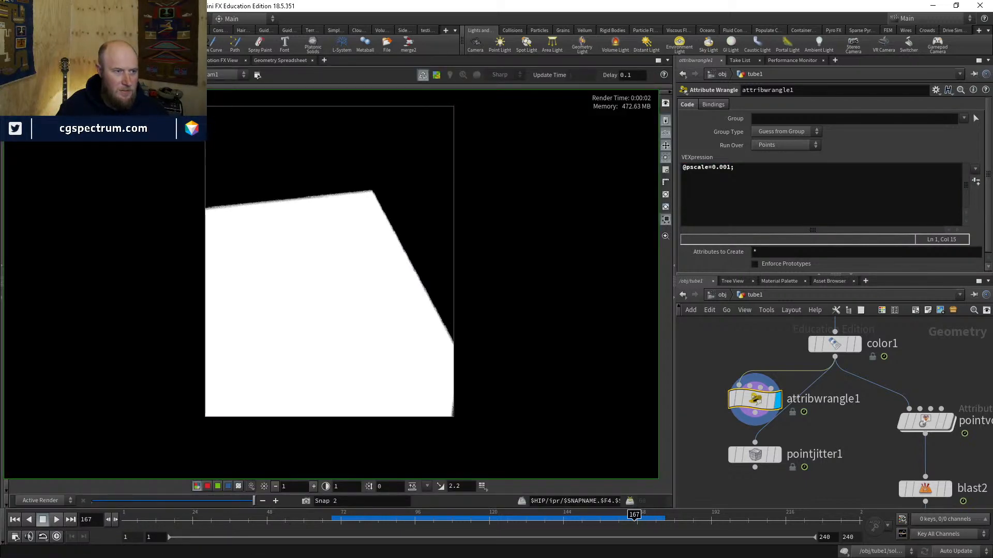
pyautogui.click(725, 296)
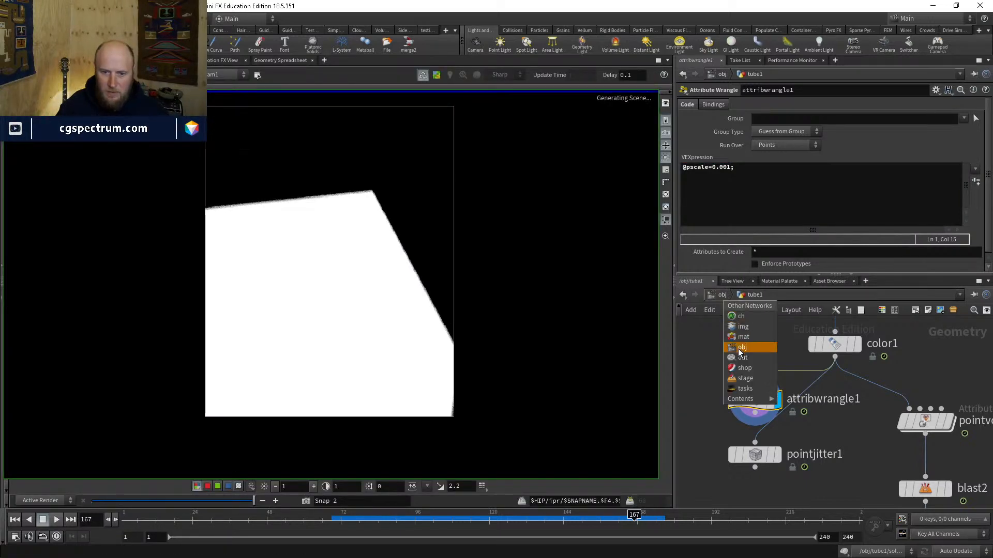
pyautogui.click(744, 348)
pyautogui.scroll(1, 755, 180)
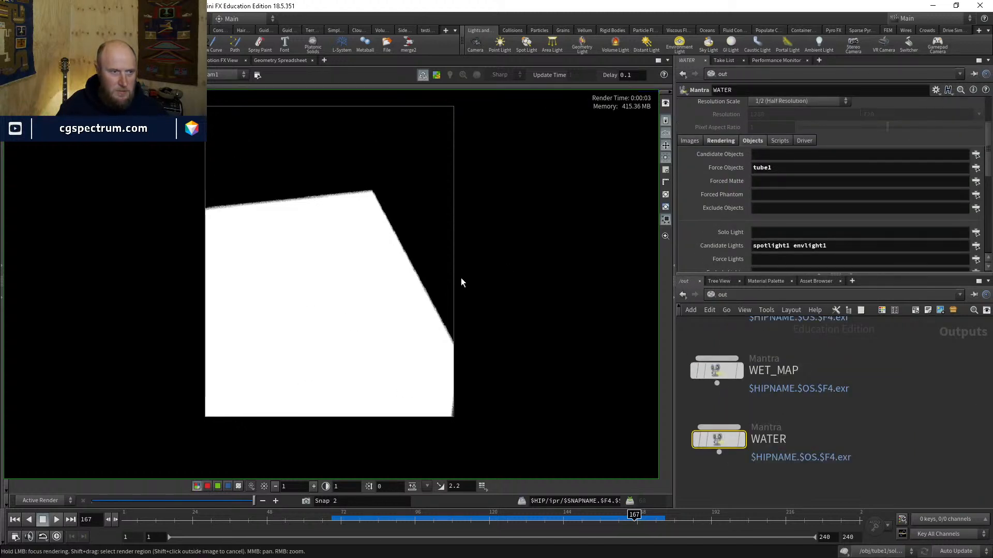
# Step: In the obj network, turn off the display of GROUND, grid2 and testgeometry_crag1 and inspect the render preview
pyautogui.click(725, 297)
pyautogui.click(746, 342)
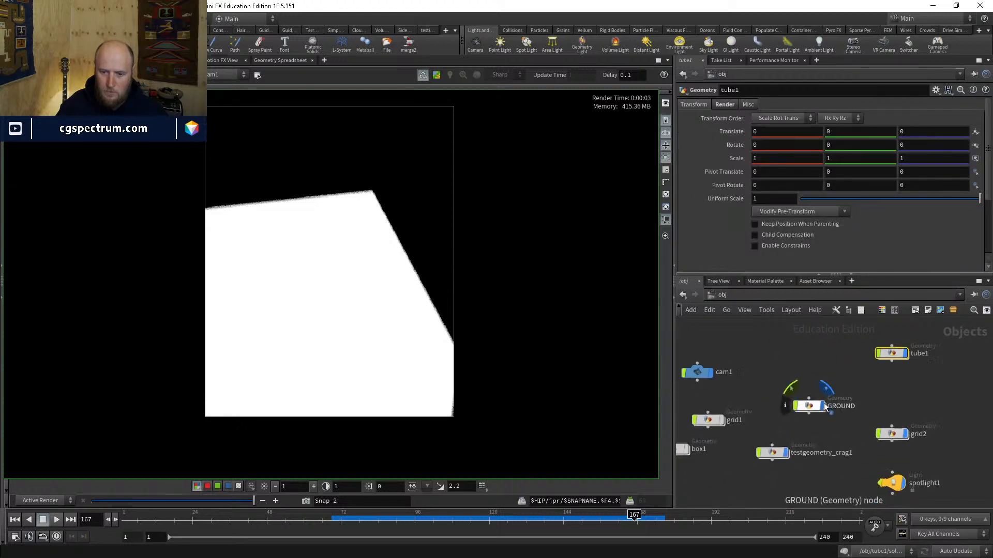
pyautogui.click(823, 407)
pyautogui.click(905, 435)
pyautogui.click(786, 453)
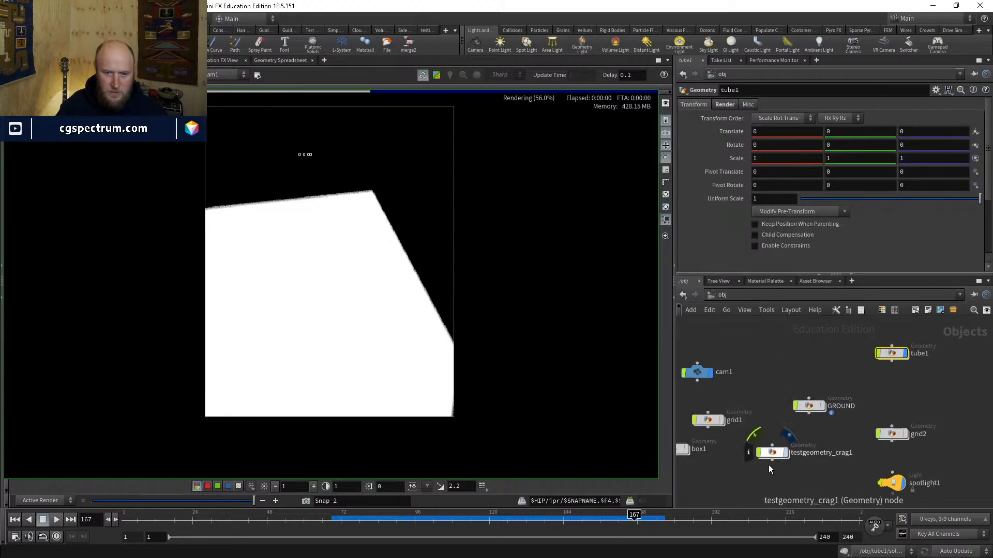
pyautogui.moveTo(746, 485); pyautogui.dragTo(777, 441, button='middle')
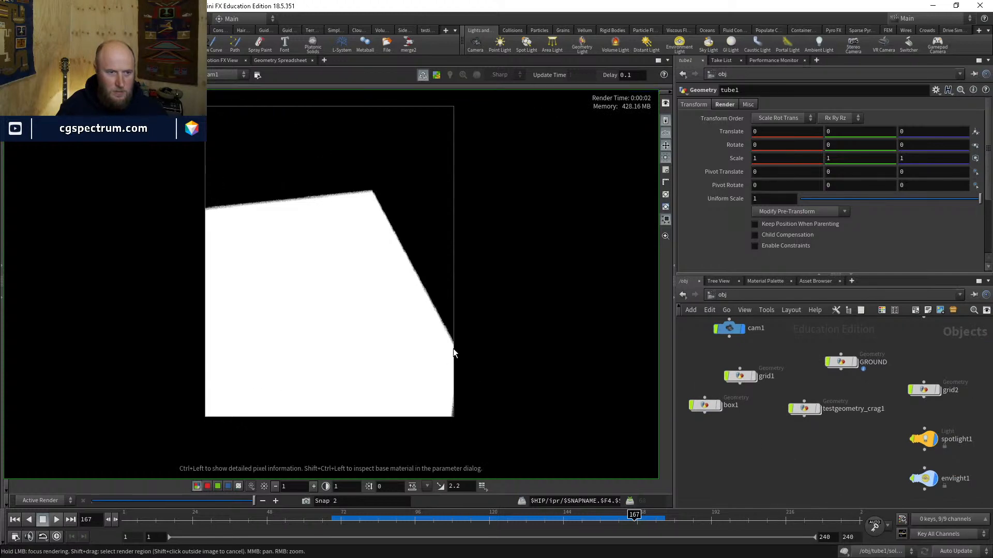
pyautogui.moveTo(453, 353); pyautogui.dragTo(439, 365, button='middle')
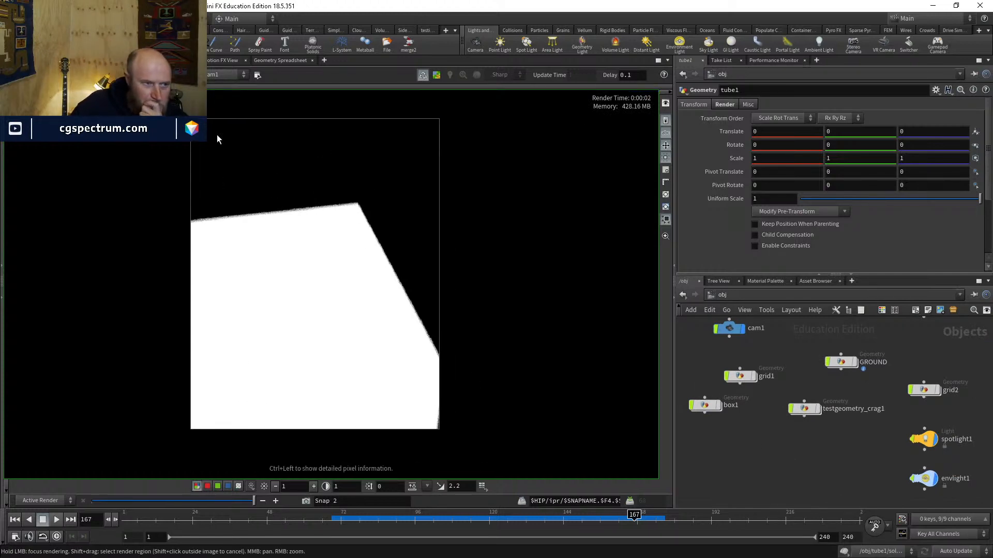
# Step: Switch back to the 3D scene view, deselect tube1 to view its fluid and enter the tube1 object
pyautogui.click(20, 60)
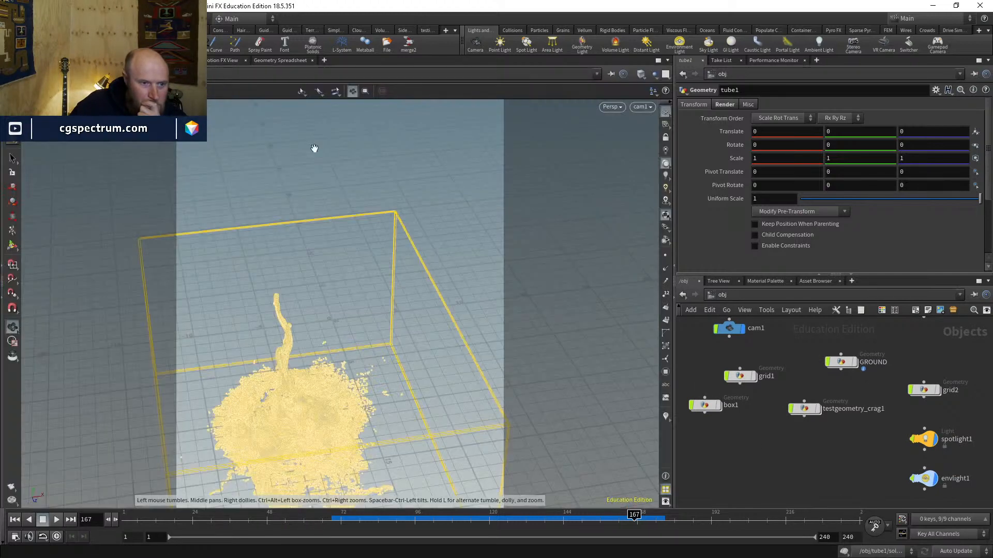
pyautogui.click(789, 360)
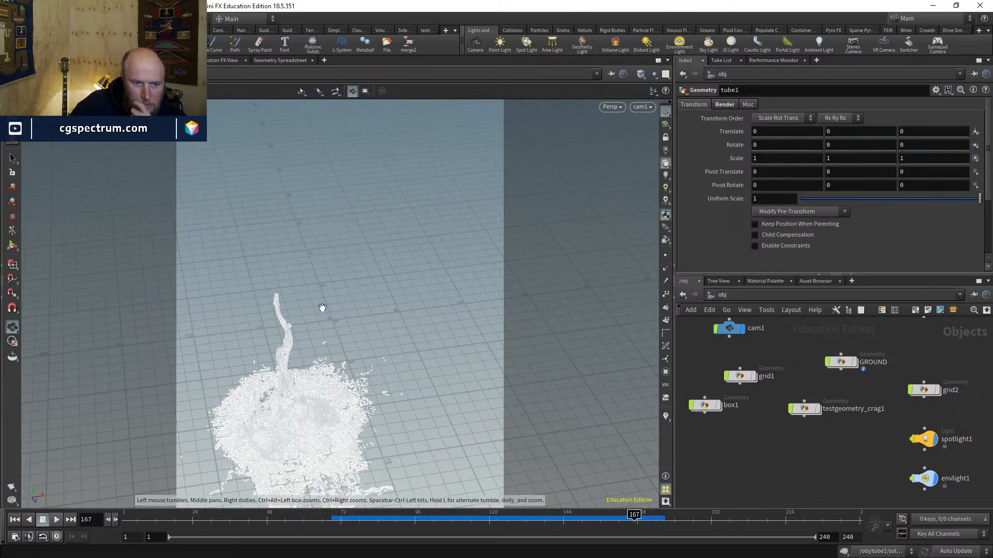
pyautogui.moveTo(875, 399); pyautogui.dragTo(830, 451, button='middle')
pyautogui.doubleClick(839, 387)
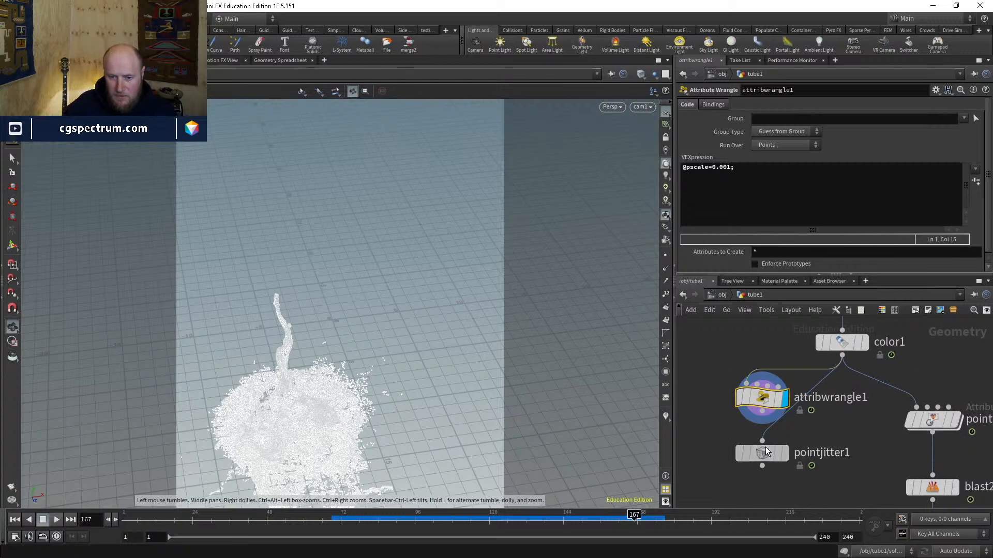
# Step: Insert a Blast node between color1 and attribwrangle1 and display its output
pyautogui.press('Tab')
pyautogui.write('a')
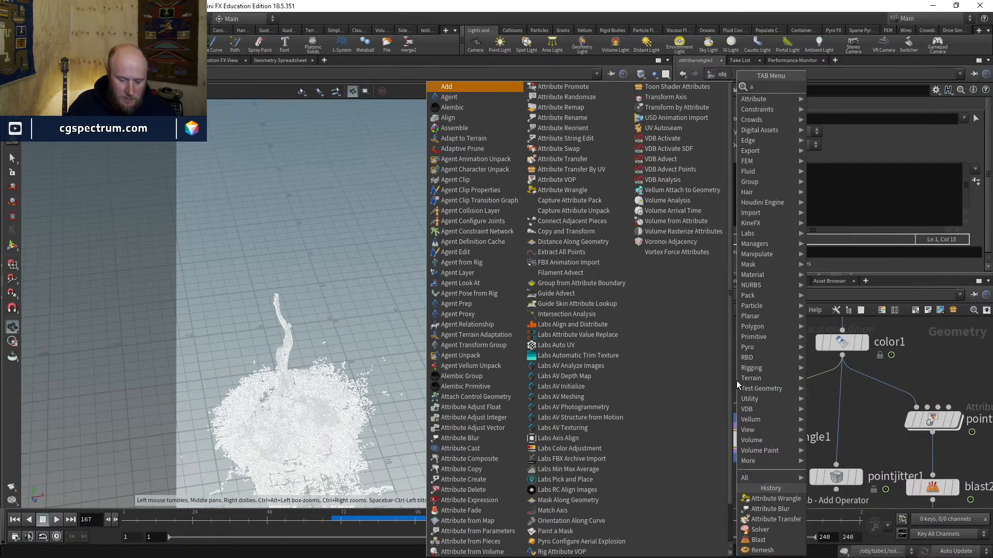
pyautogui.click(758, 540)
pyautogui.click(737, 383)
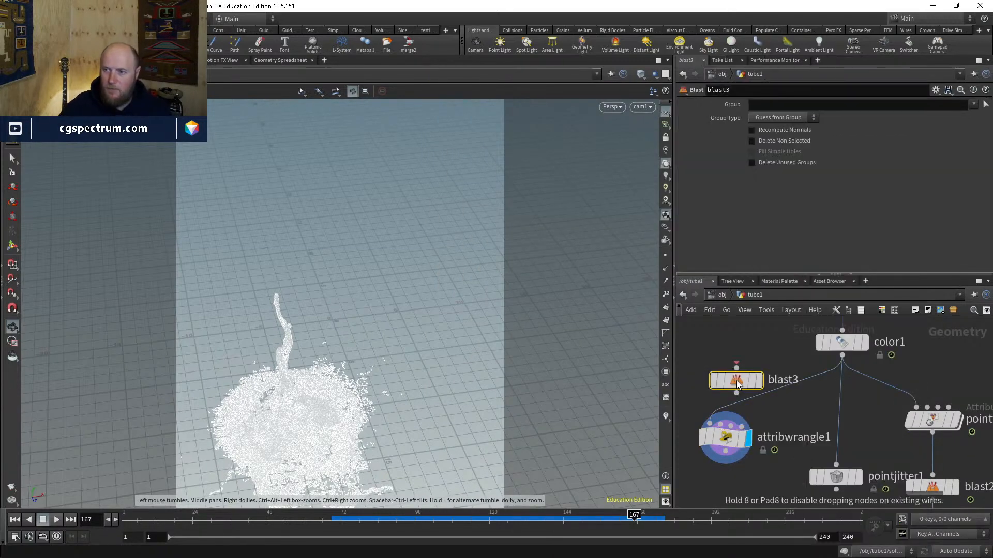
pyautogui.moveTo(737, 383); pyautogui.dragTo(746, 398)
pyautogui.click(769, 395)
# Step: Set blast3's group to flipobject1 to remove the volumes, and inspect the node's geometry info
pyautogui.click(973, 105)
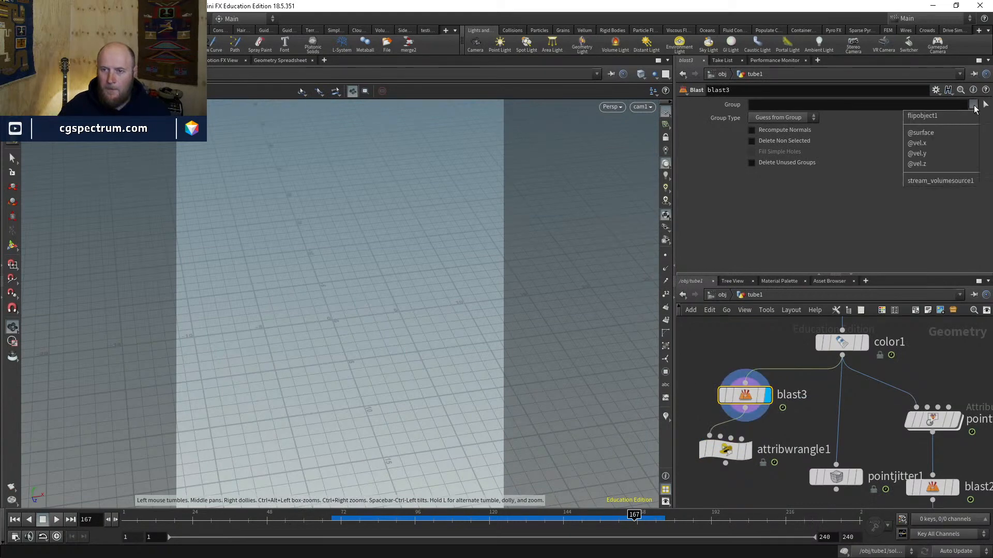
pyautogui.click(923, 116)
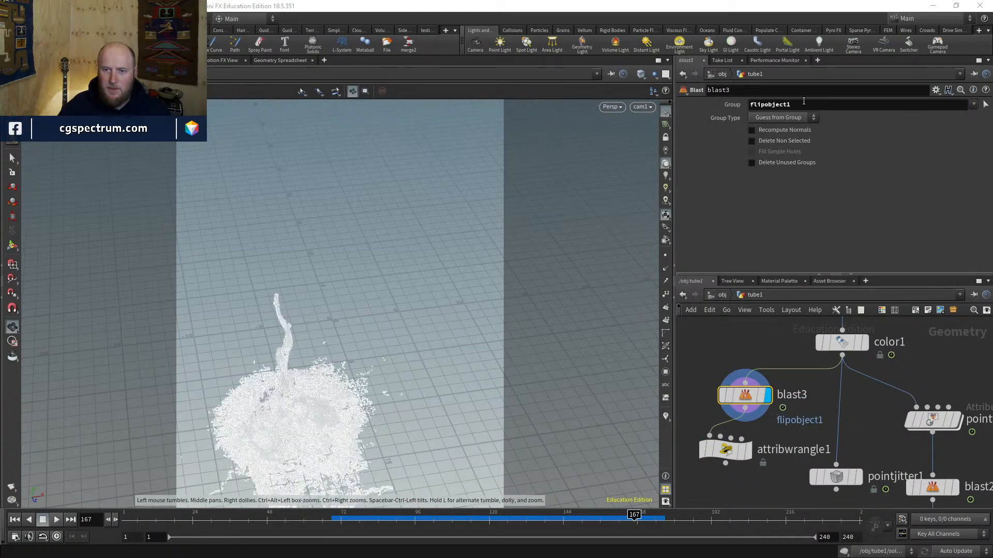
pyautogui.middleClick(754, 399)
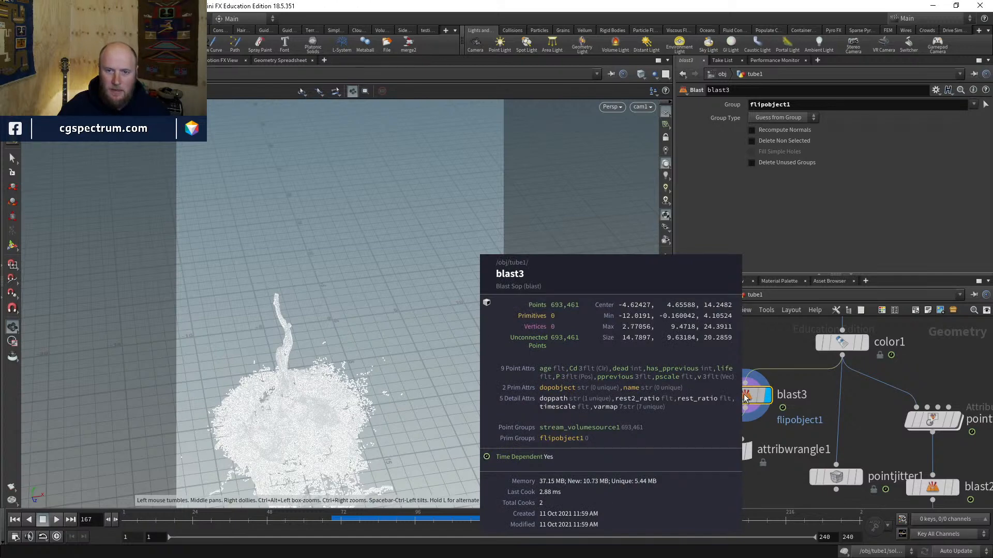
pyautogui.moveTo(743, 395); pyautogui.dragTo(725, 390)
pyautogui.middleClick(725, 390)
pyautogui.middleClick(726, 390)
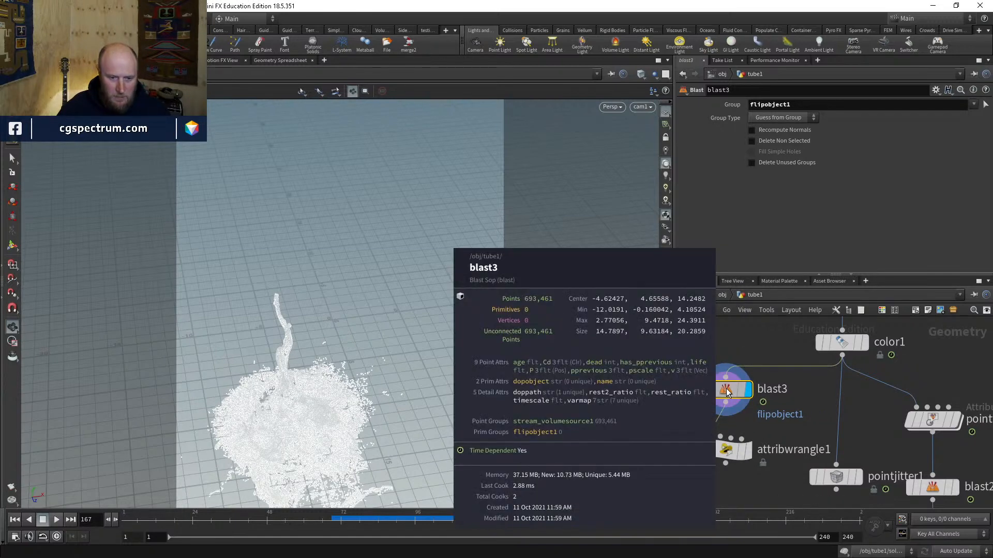
# Step: Display attribwrangle1's output, inspect the particles in the render view, and bypass the wrangle to compare the particle size
pyautogui.click(748, 450)
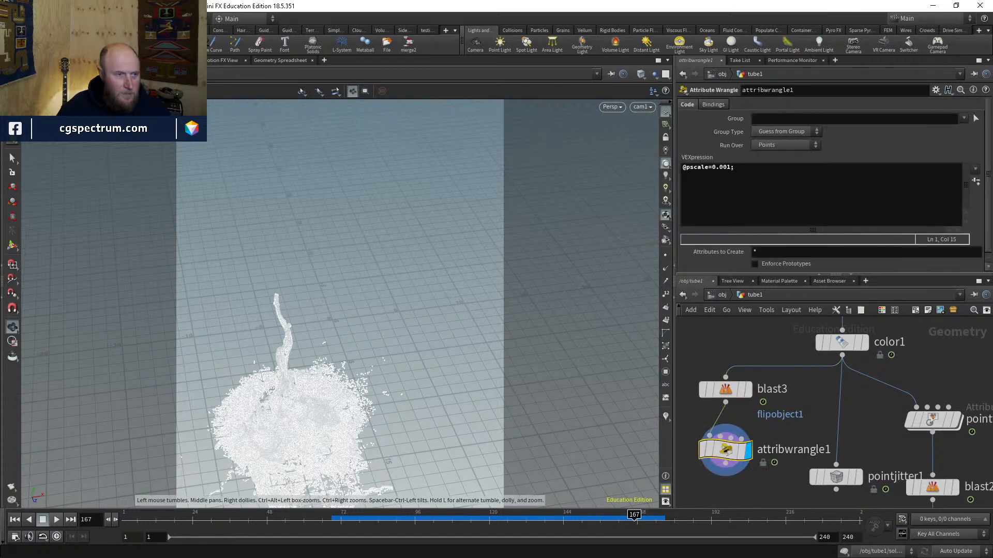
pyautogui.click(119, 61)
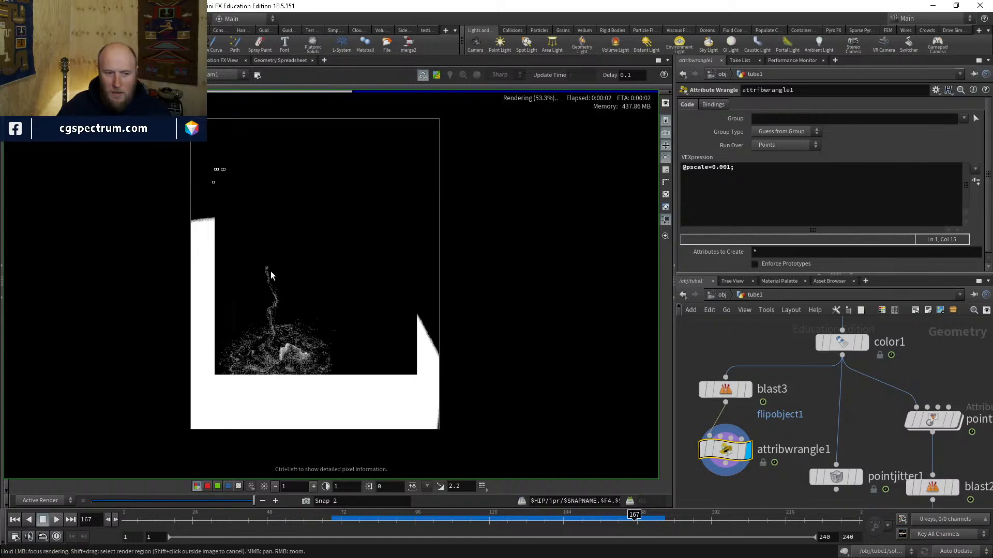
pyautogui.moveTo(300, 309); pyautogui.dragTo(337, 289, button='middle')
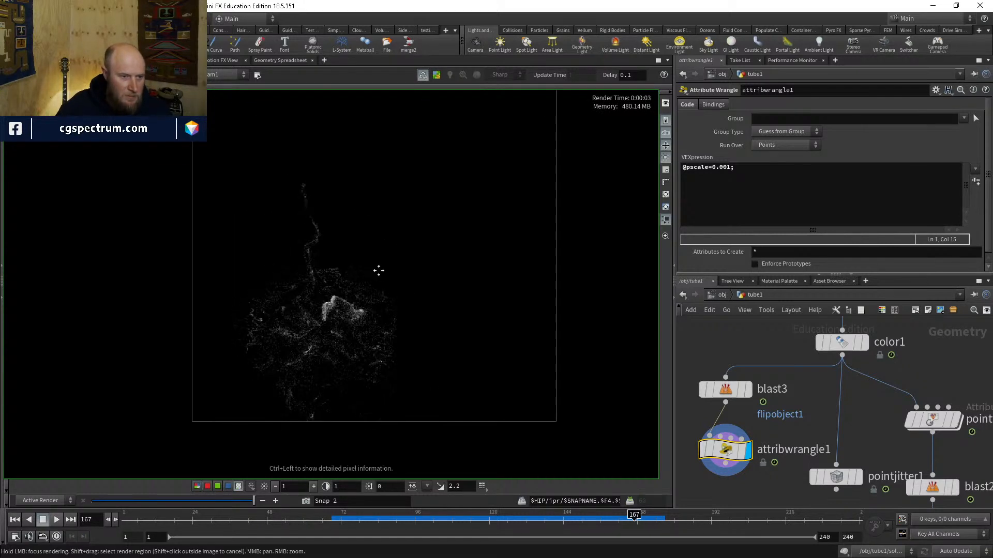
pyautogui.moveTo(378, 270); pyautogui.dragTo(362, 289, button='middle')
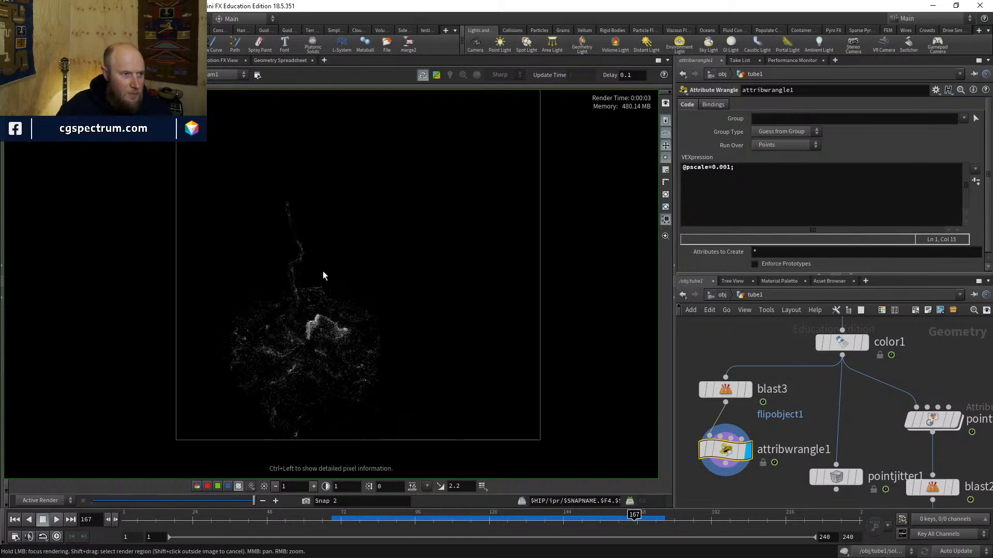
pyautogui.click(702, 449)
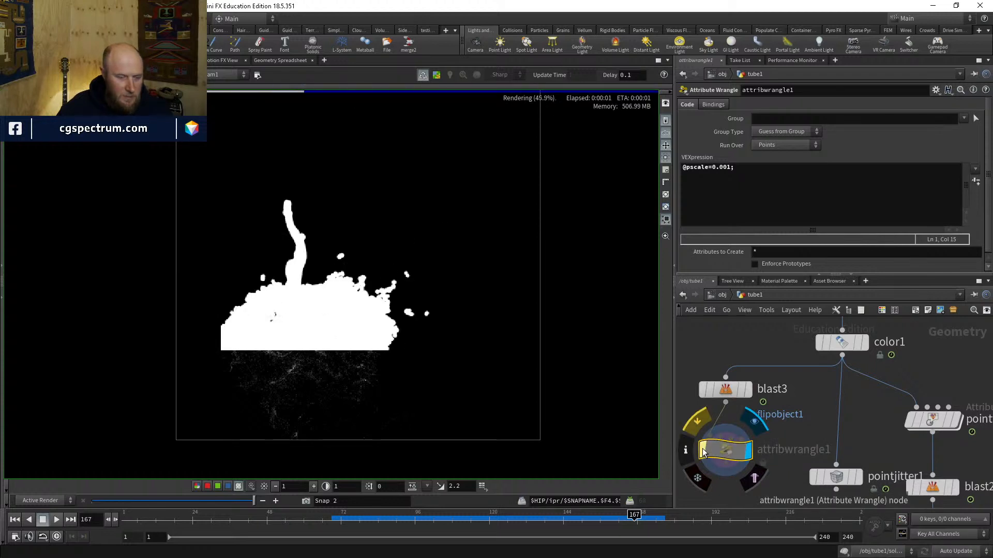
pyautogui.click(751, 191)
pyautogui.press('Left')
pyautogui.press('Left')
pyautogui.press('BackSpace')
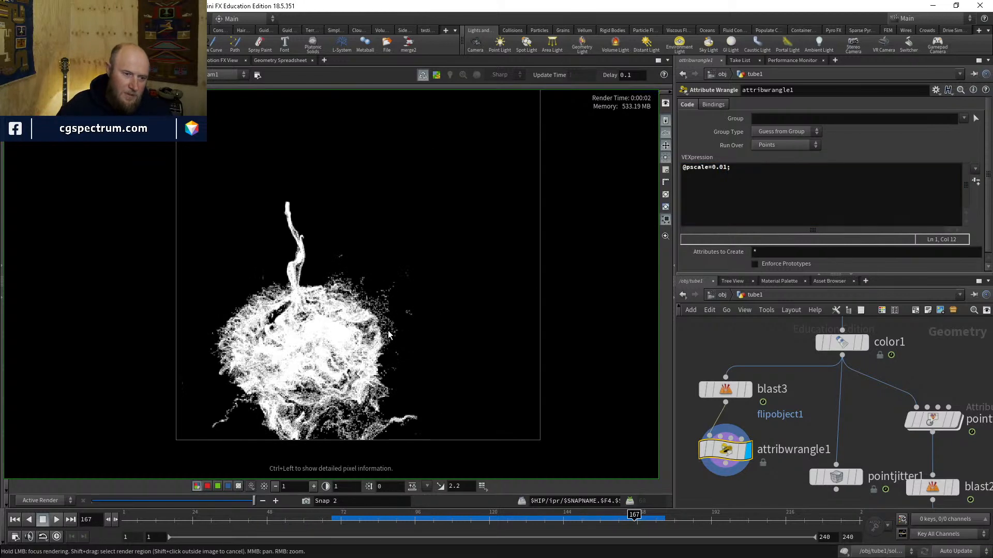
# Step: Return to the object level and scene view, then toggle the display of grid2, GROUND and grid1 to check the existing ground geometry
pyautogui.click(722, 295)
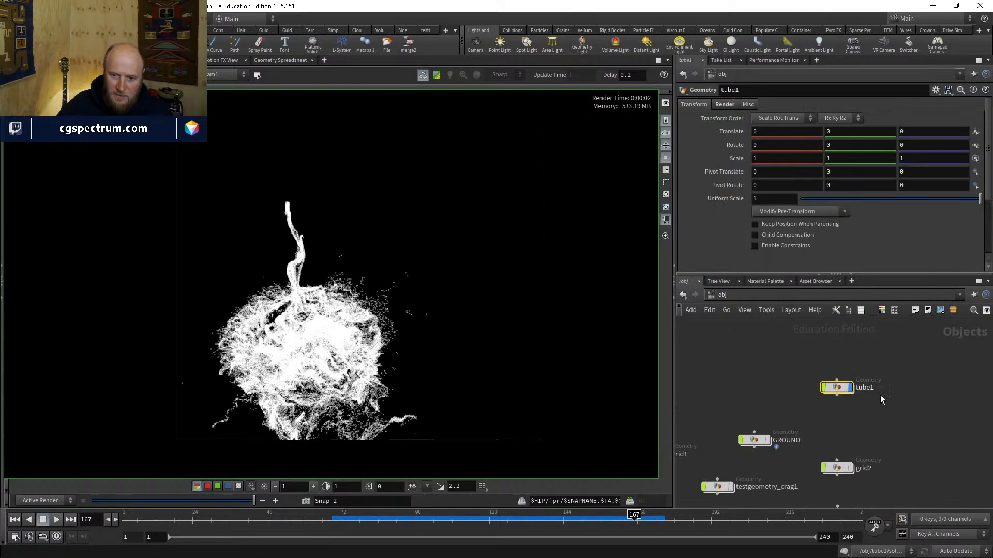
pyautogui.click(176, 60)
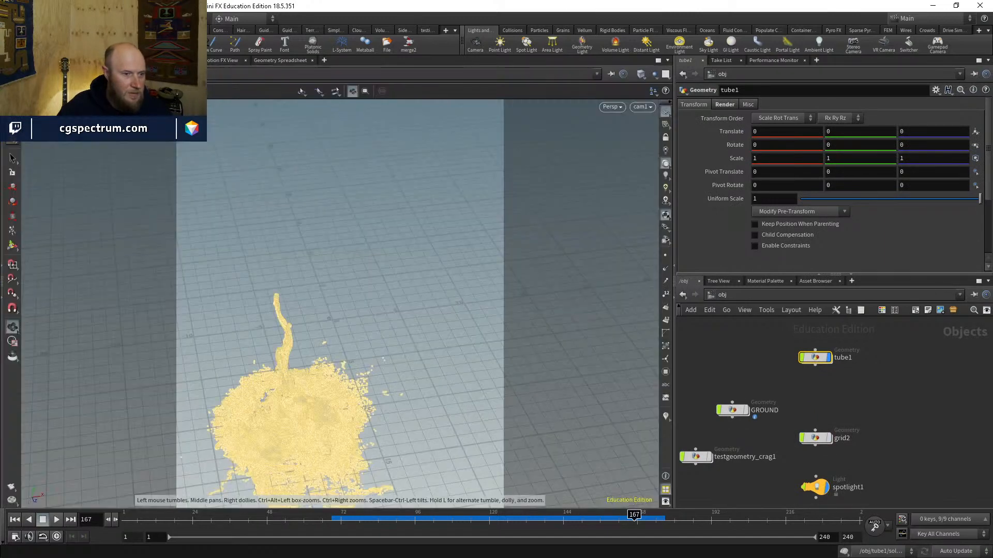
pyautogui.moveTo(752, 410); pyautogui.dragTo(771, 404, button='middle')
pyautogui.click(852, 433)
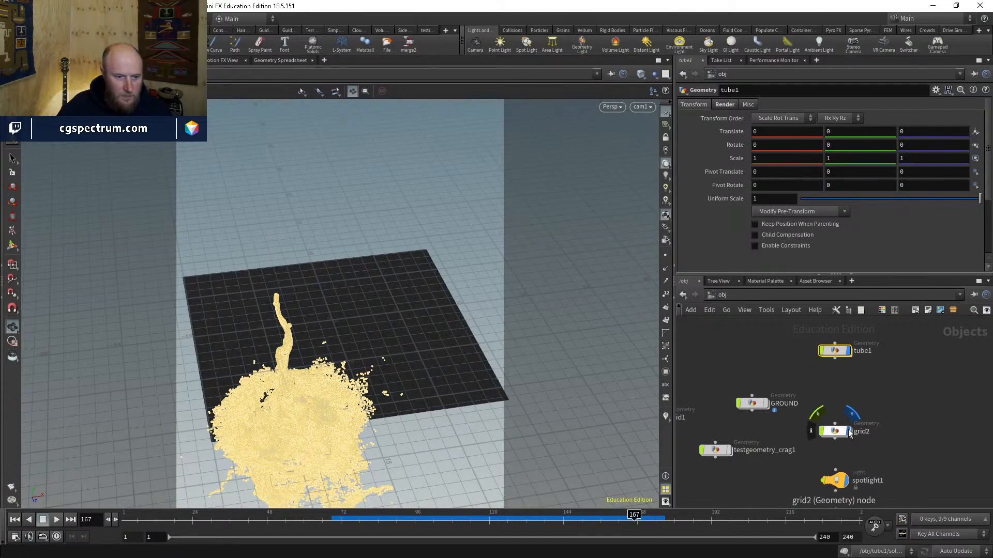
pyautogui.moveTo(782, 461); pyautogui.dragTo(844, 432, button='middle')
pyautogui.click(915, 431)
pyautogui.click(881, 392)
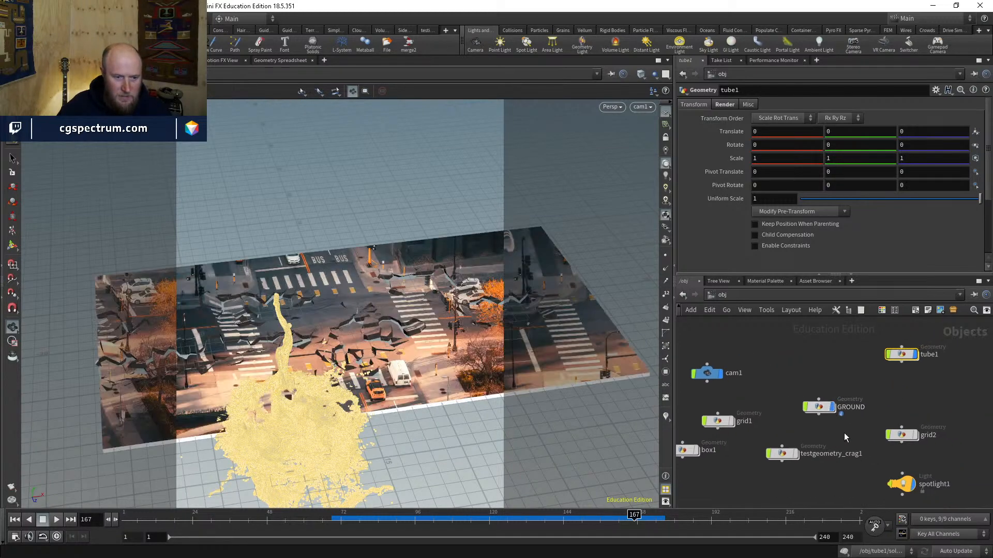
pyautogui.click(831, 407)
pyautogui.click(731, 423)
pyautogui.click(732, 425)
pyautogui.moveTo(733, 425); pyautogui.dragTo(597, 428, button='middle')
# Step: Add a new Grid object near tube1 and enter its geometry network
pyautogui.press('Tab')
pyautogui.write('grid')
pyautogui.press('Return')
pyautogui.click(858, 394)
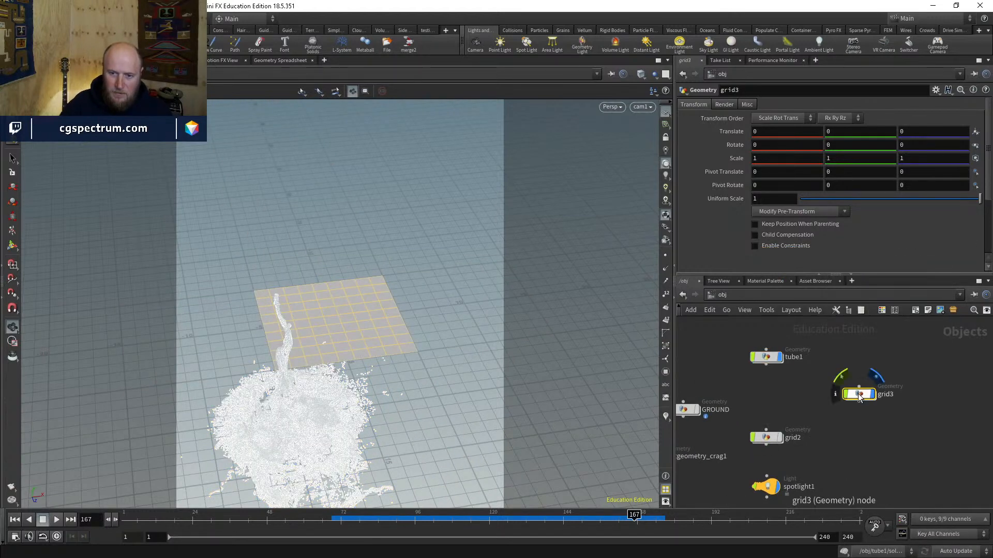
pyautogui.doubleClick(860, 394)
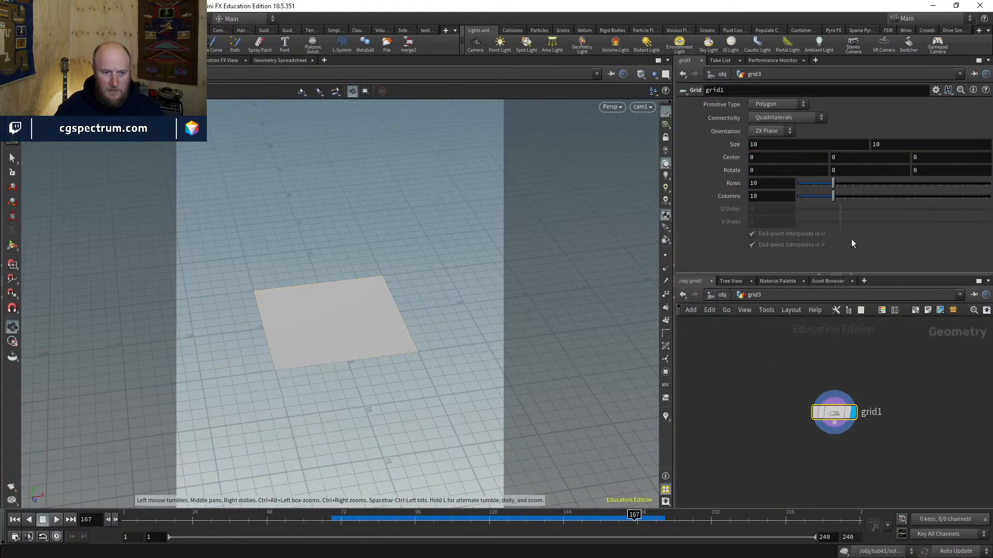
# Step: Set the new grid's size to 100 by 100
pyautogui.write('0')
pyautogui.press('Return')
pyautogui.click(913, 146)
pyautogui.write('0')
pyautogui.press('Return')
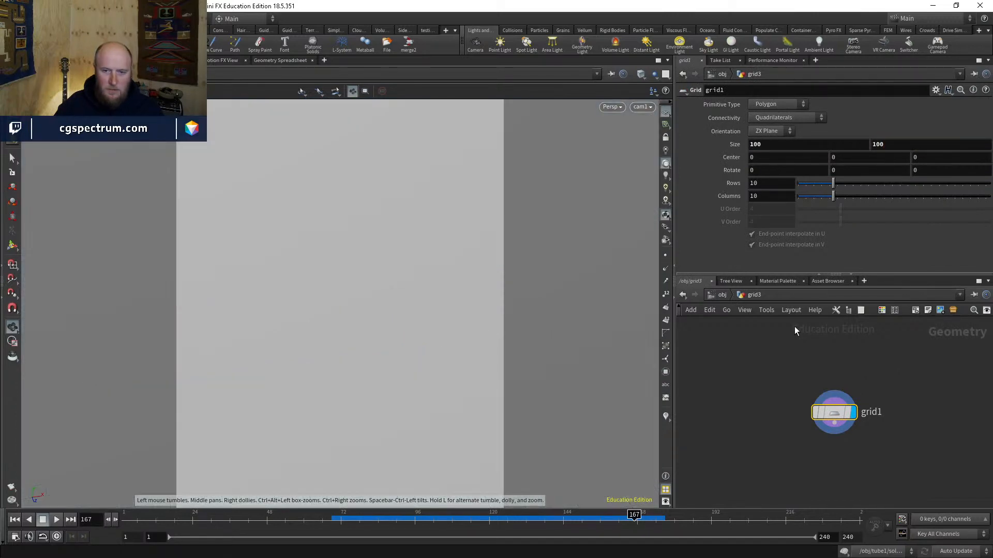
# Step: Return to the object level and rename the new grid object to MATTE
pyautogui.press('u')
pyautogui.doubleClick(887, 394)
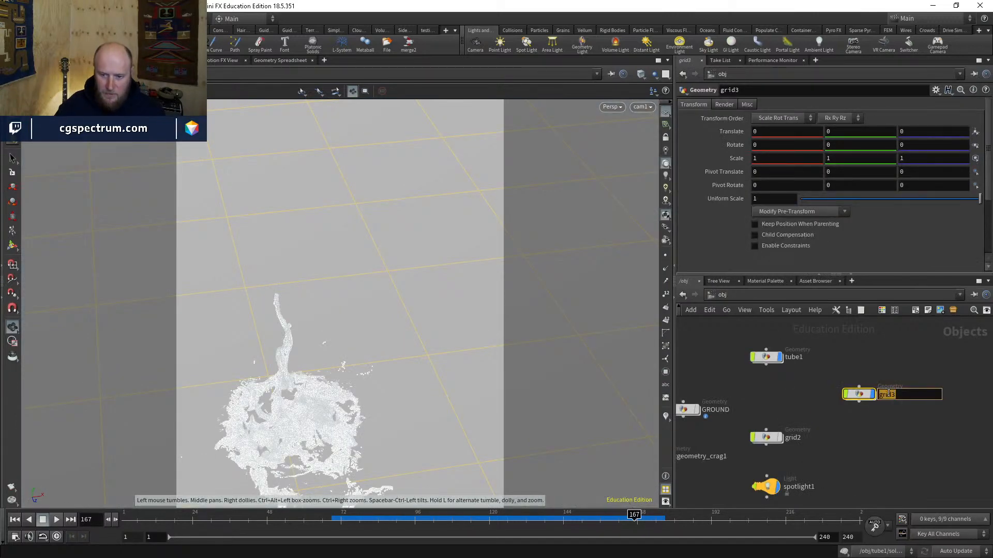
pyautogui.write('MATTE')
pyautogui.press('Return')
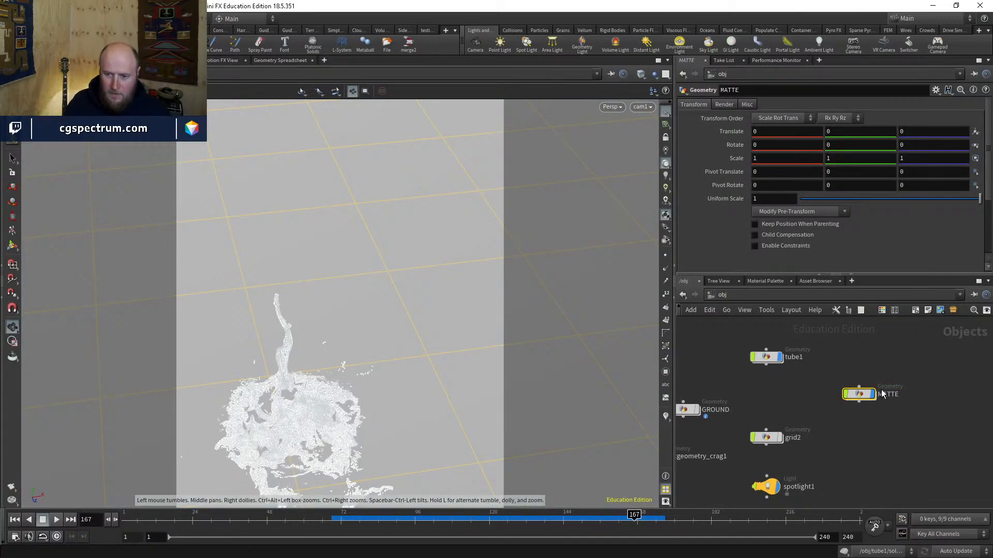
# Step: In the output network, assign MATTE as the WATER render's Forced Matte object and display the render view
pyautogui.click(714, 294)
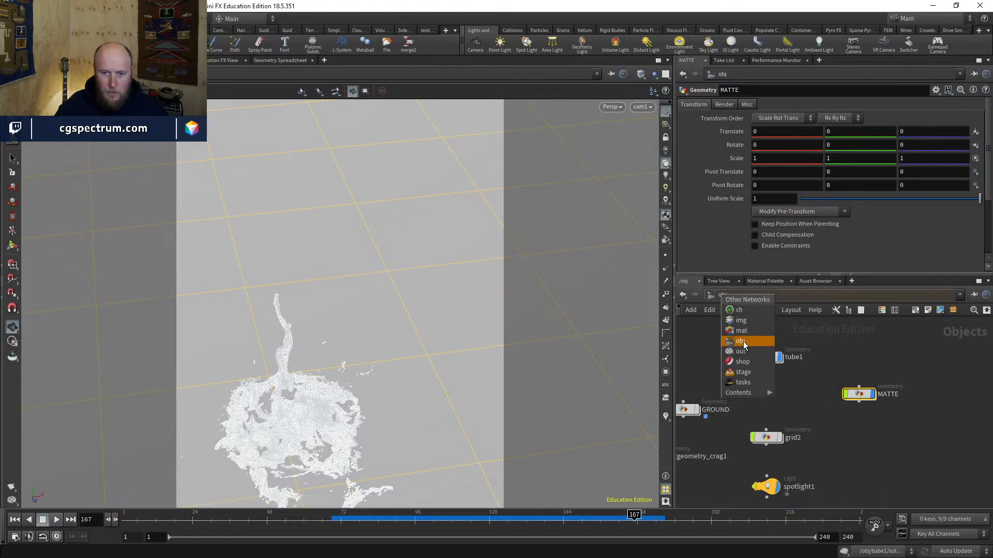
pyautogui.click(743, 341)
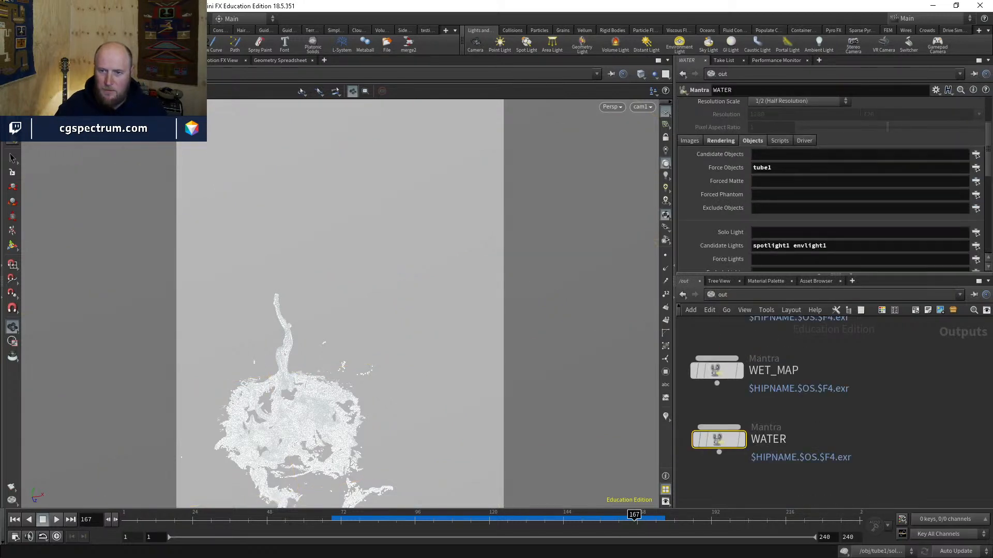
pyautogui.click(975, 181)
pyautogui.doubleClick(835, 101)
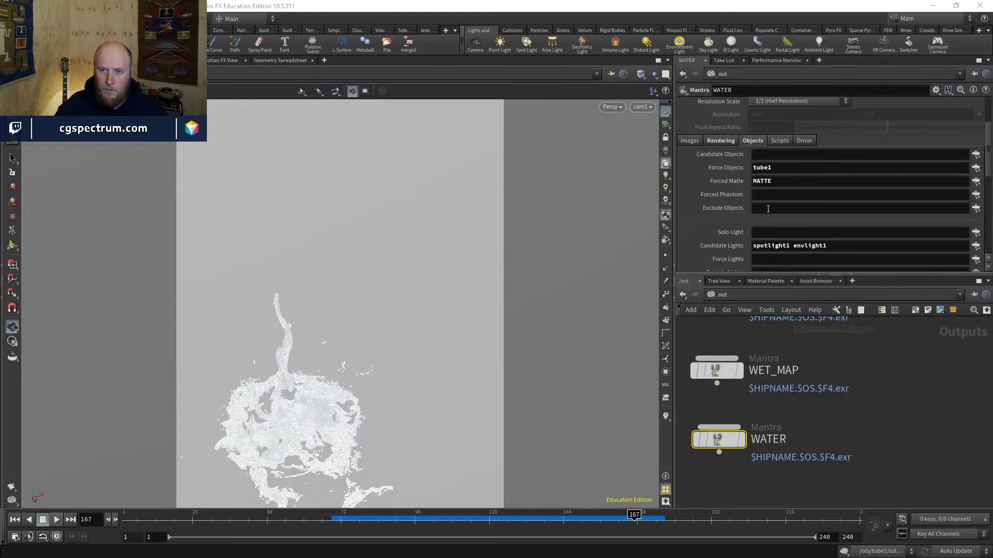
pyautogui.click(117, 60)
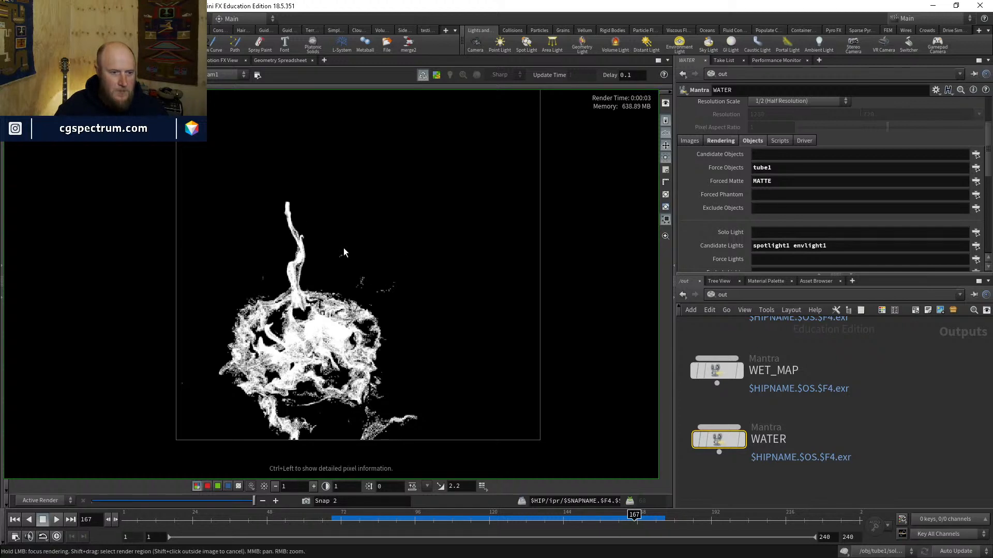
# Step: Save the rendered water frame as $HIP/water_test.exr
pyautogui.rightClick(392, 267)
pyautogui.click(403, 283)
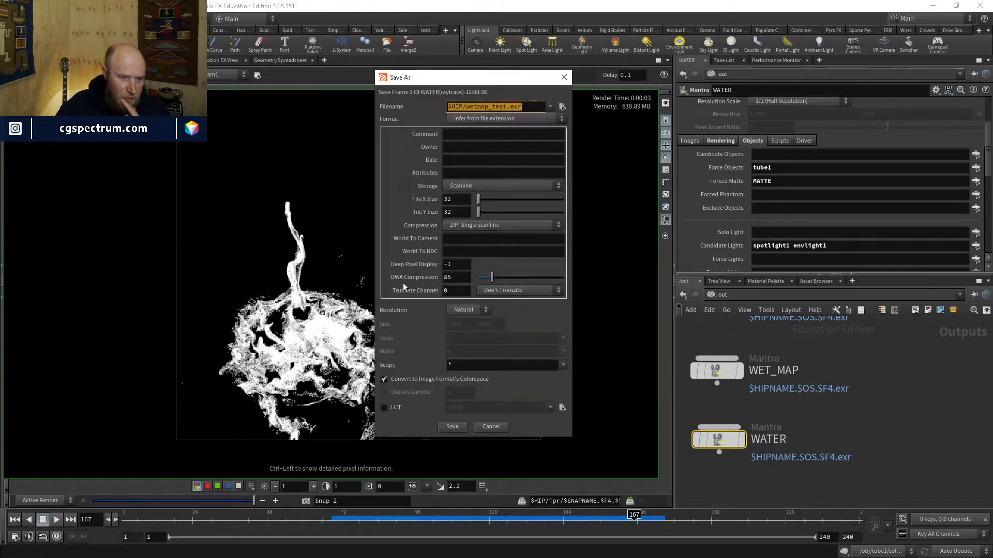
pyautogui.click(488, 107)
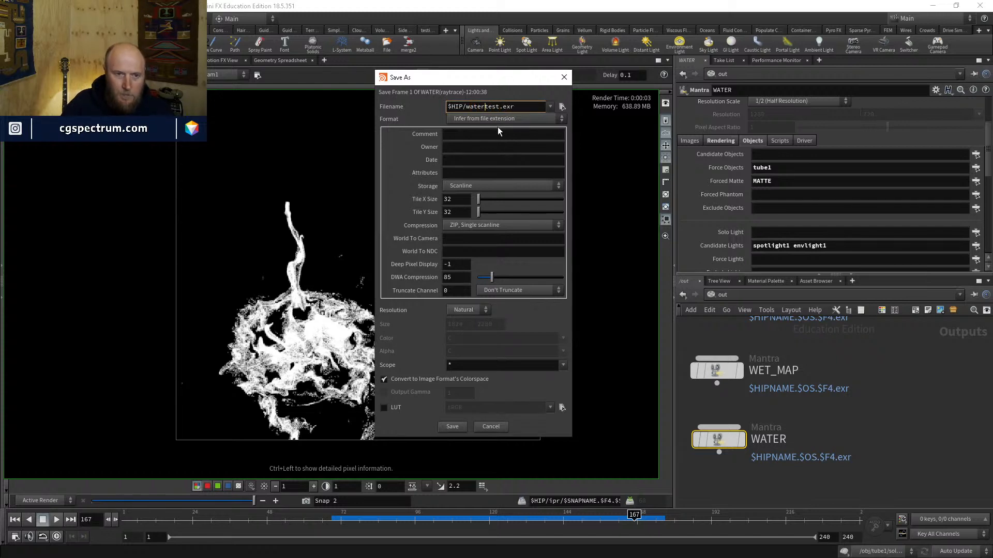
pyautogui.write('water_')
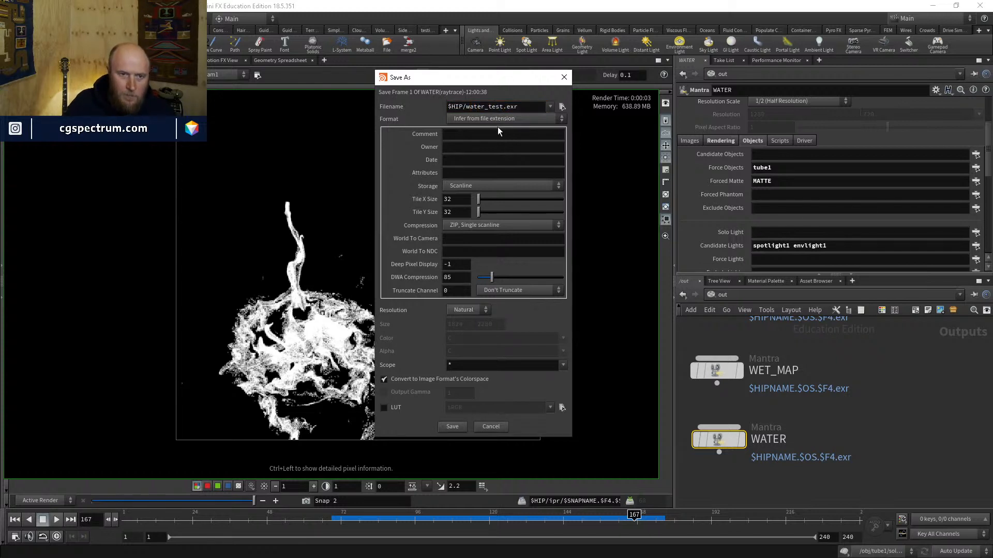
pyautogui.click(451, 427)
pyautogui.click(568, 467)
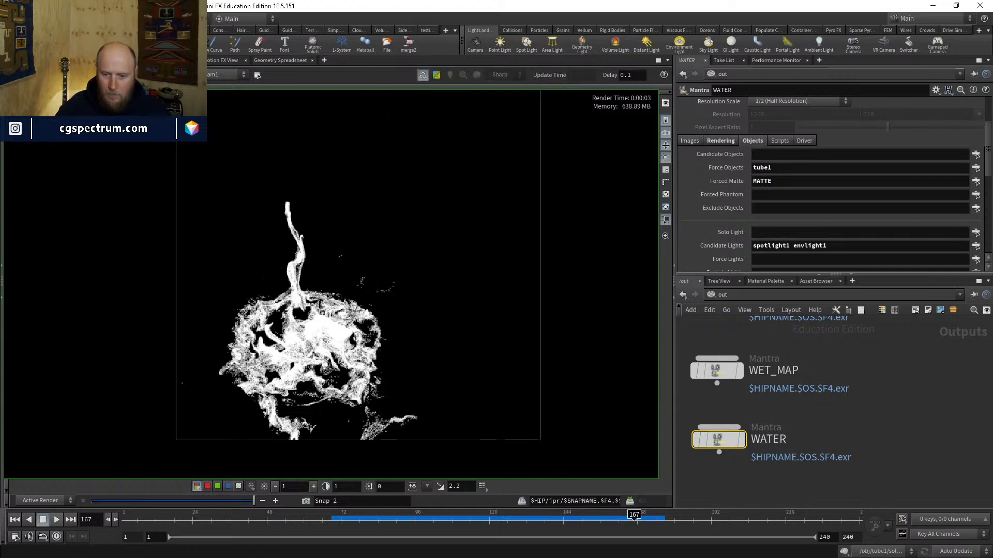
# Step: Switch to Nuke, duplicate the Read2 wet map node and load water_test.exr into the copy
pyautogui.hotkey('alt', 'Tab')
pyautogui.moveTo(585, 479); pyautogui.dragTo(558, 504, button='middle')
pyautogui.scroll(-1, 558, 505)
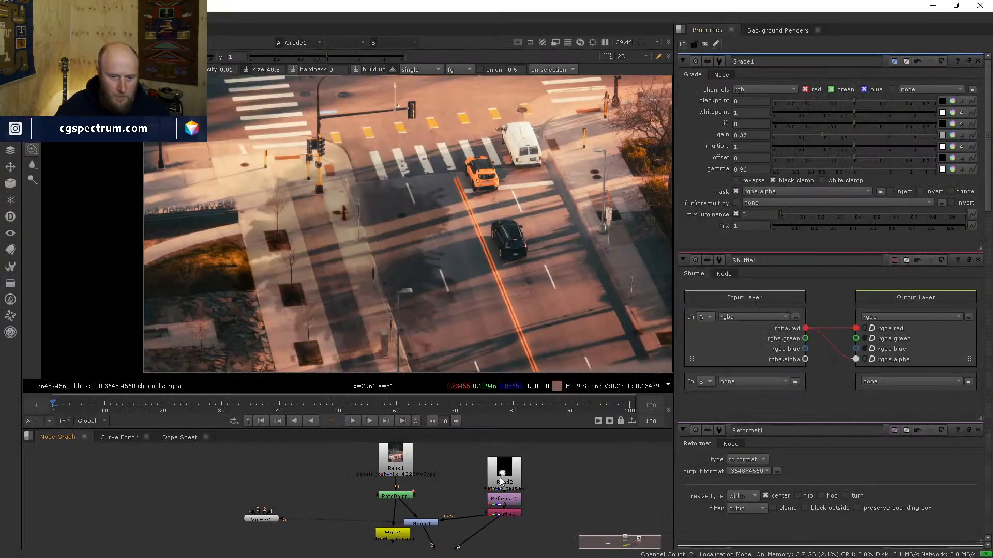
pyautogui.click(505, 476)
pyautogui.hotkey('ctrl', 'c')
pyautogui.hotkey('ctrl', 'v')
pyautogui.doubleClick(568, 488)
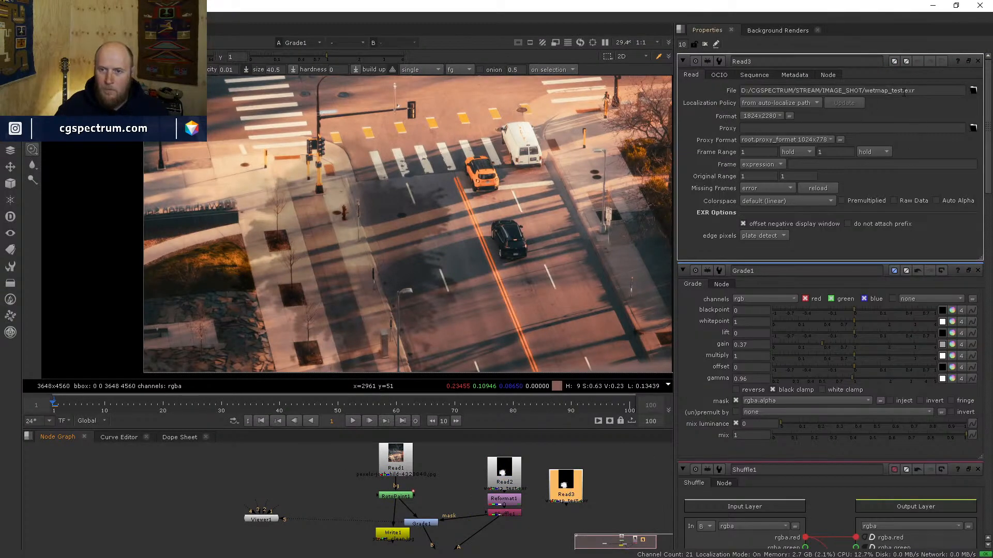
pyautogui.click(973, 90)
pyautogui.click(341, 144)
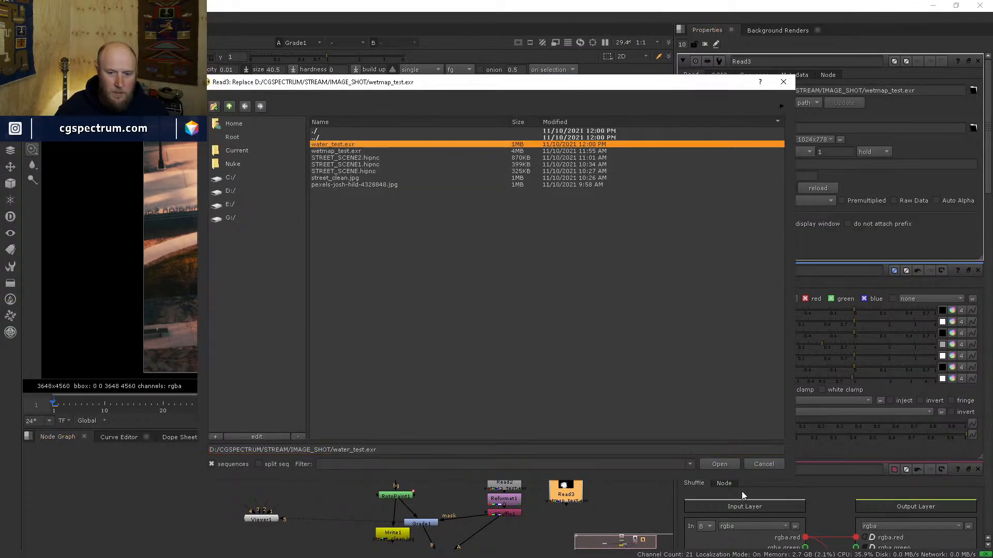
pyautogui.click(720, 465)
# Step: Merge the water read over Grade1 with a new Merge node, delete the old Merge1, and view the result
pyautogui.moveTo(586, 518); pyautogui.dragTo(576, 468, button='middle')
pyautogui.moveTo(559, 448); pyautogui.dragTo(555, 481)
pyautogui.click(505, 524)
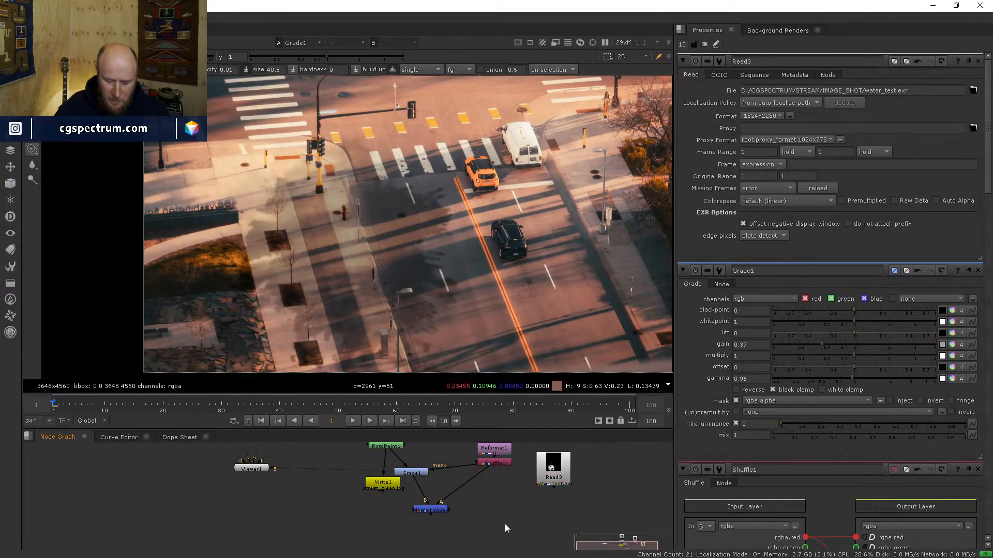
pyautogui.press('m')
pyautogui.moveTo(512, 511); pyautogui.dragTo(563, 491)
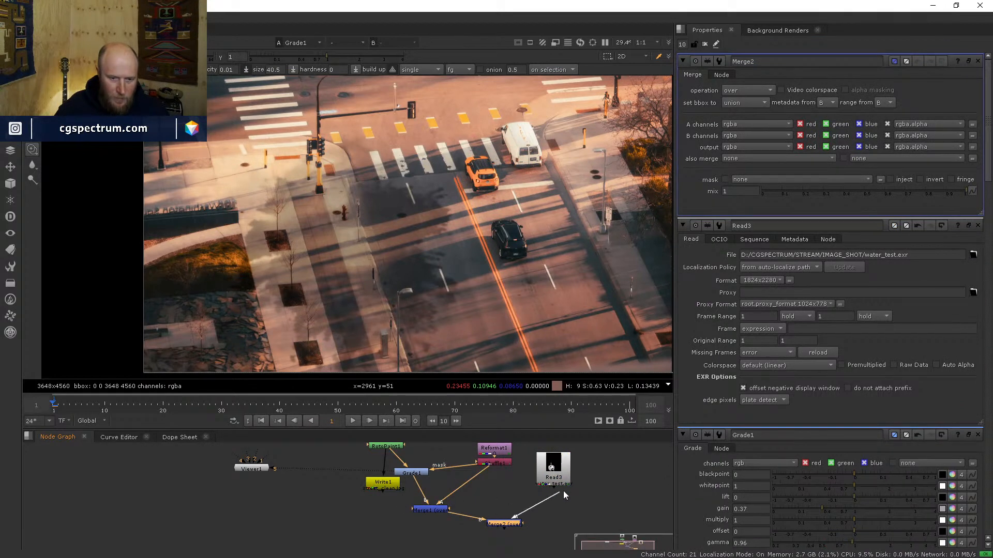
pyautogui.click(435, 509)
pyautogui.press('Delete')
pyautogui.moveTo(501, 524); pyautogui.dragTo(430, 519)
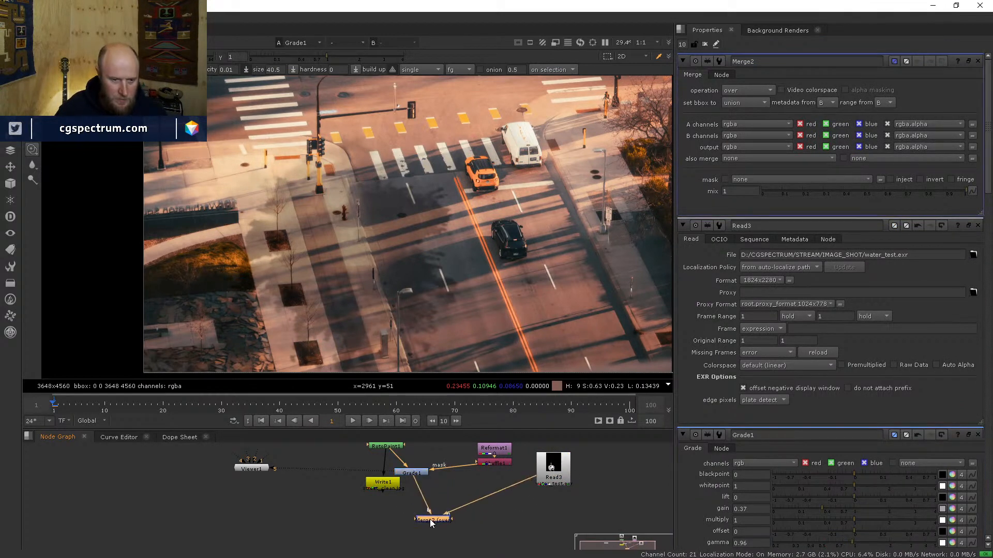
pyautogui.press('1')
# Step: Copy Reformat1 and insert the copy below the water read to fit it to the street plate
pyautogui.click(488, 451)
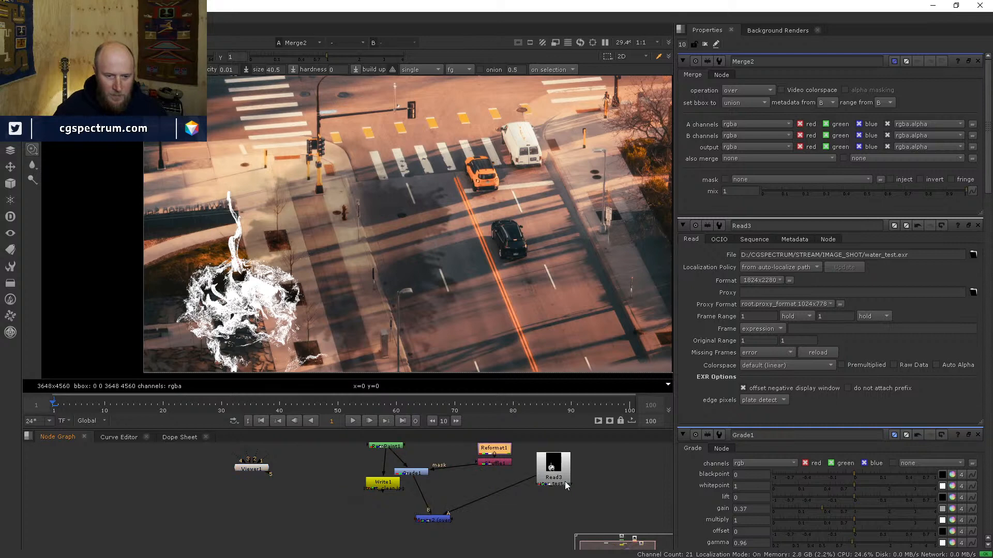
pyautogui.click(564, 481)
pyautogui.hotkey('ctrl', 'v')
pyautogui.scroll(-1, 495, 494)
pyautogui.moveTo(496, 495); pyautogui.dragTo(500, 475, button='middle')
pyautogui.scroll(2, 449, 499)
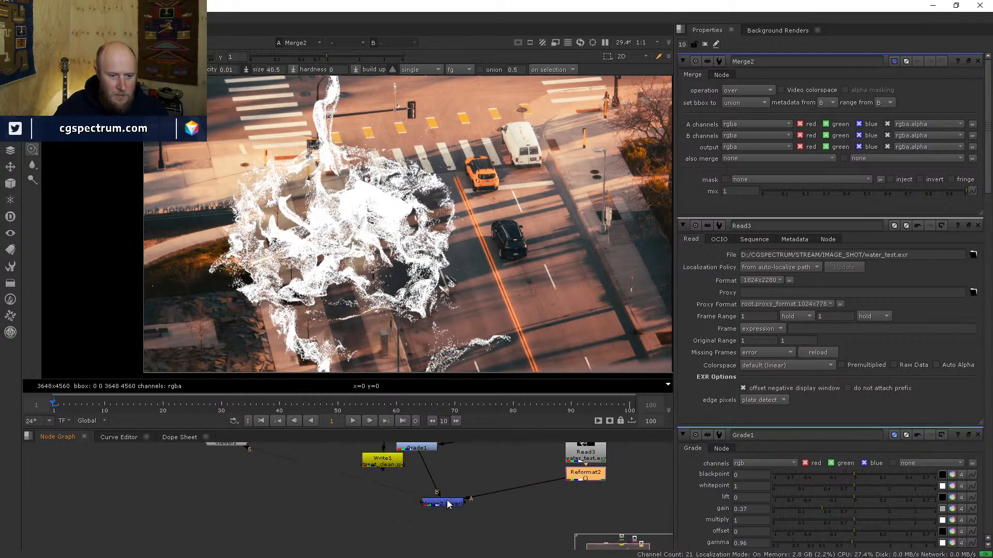
# Step: Toggle Merge2 off and on to compare the street plate with and without the water
pyautogui.click(446, 502)
pyautogui.press('d')
pyautogui.press('d')
# Step: Add a Grade node below Reformat2 and darken the water with gain 0.8 and gamma 0.42
pyautogui.moveTo(591, 468); pyautogui.dragTo(513, 499, button='middle')
pyautogui.click(513, 504)
pyautogui.press('g')
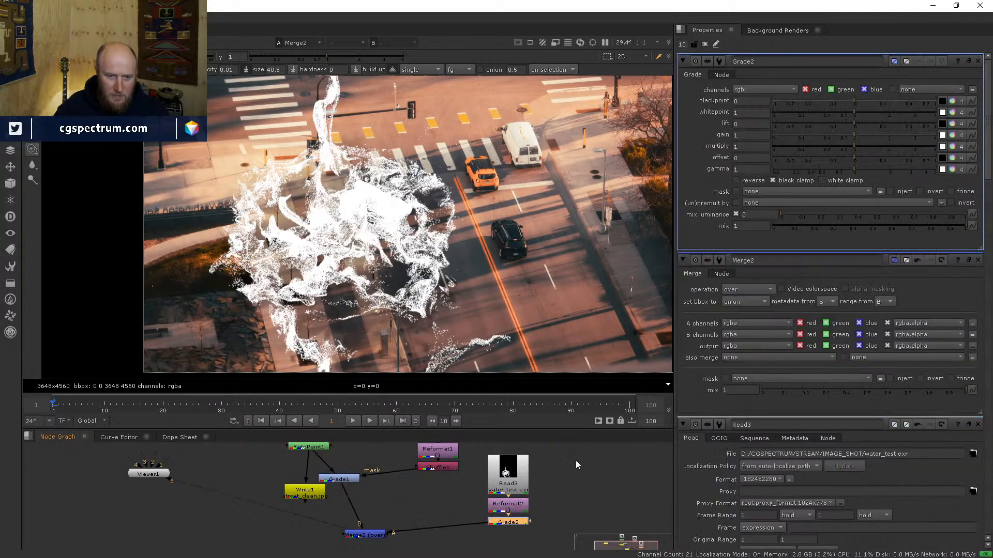
pyautogui.moveTo(839, 135); pyautogui.dragTo(807, 168)
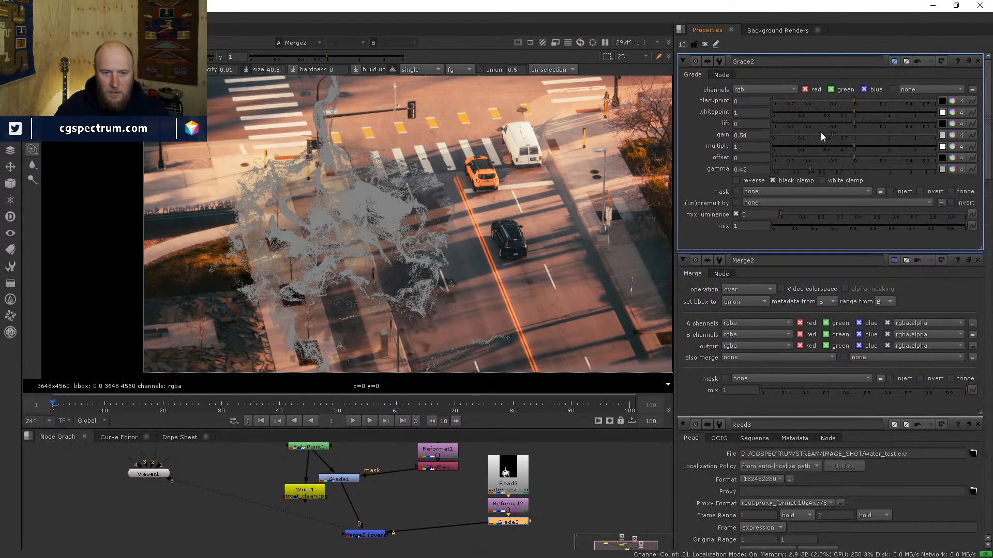
pyautogui.moveTo(820, 134); pyautogui.dragTo(845, 136)
pyautogui.scroll(-2, 354, 269)
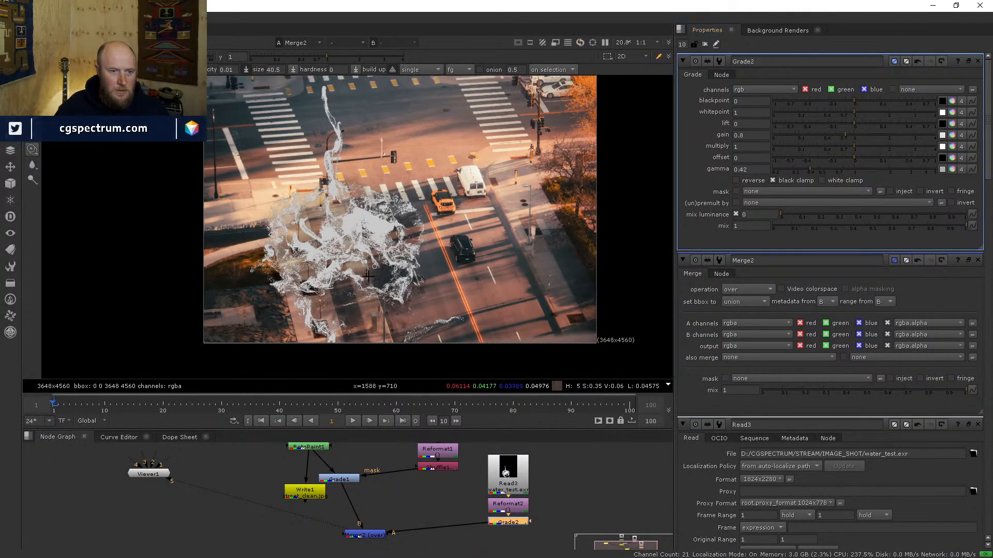
# Step: Toggle the Read2 wet map and Merge2 off and on to compare their contributions to the composite
pyautogui.press('d')
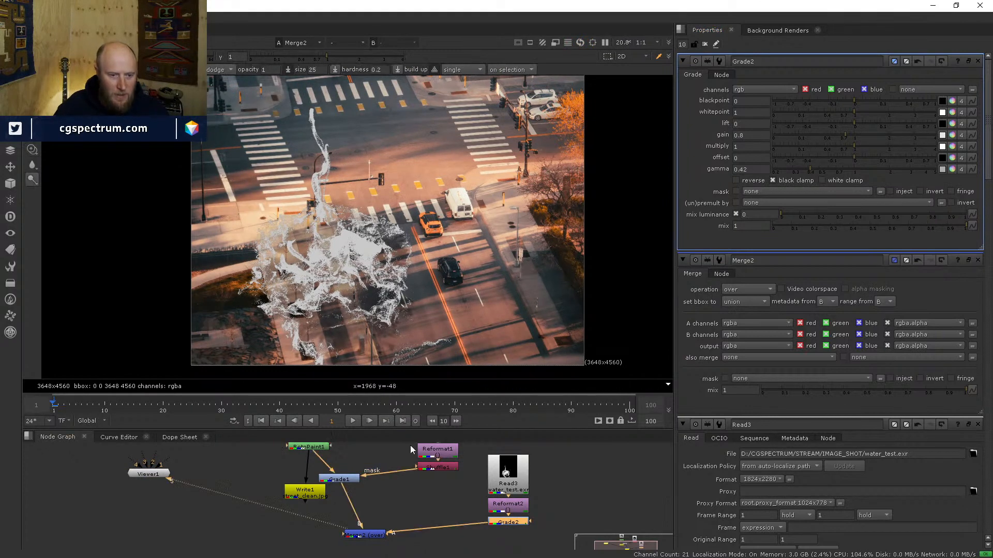
pyautogui.click(348, 480)
pyautogui.moveTo(432, 469); pyautogui.dragTo(426, 509, button='middle')
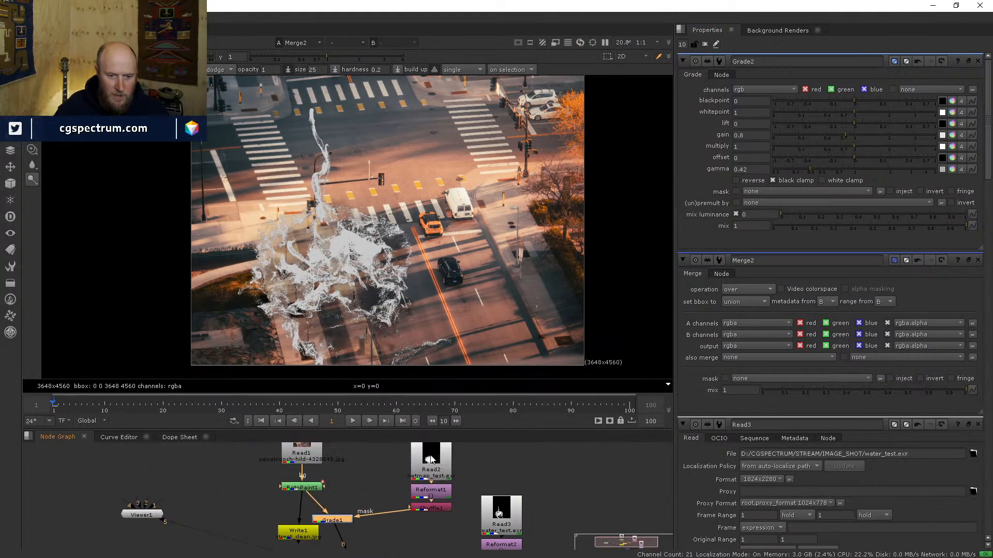
pyautogui.click(425, 469)
pyautogui.press('d')
pyautogui.press('d')
pyautogui.moveTo(364, 529); pyautogui.dragTo(368, 483, button='middle')
pyautogui.press('d')
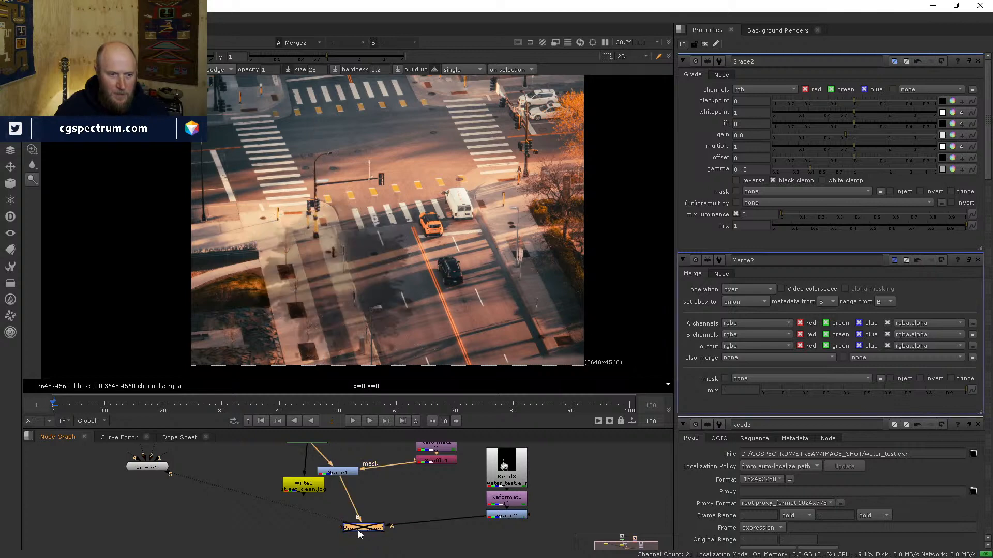
pyautogui.press('d')
# Step: Disable Grade1 and Grade2 and inspect the ungraded water over the street plate
pyautogui.click(337, 473)
pyautogui.press('d')
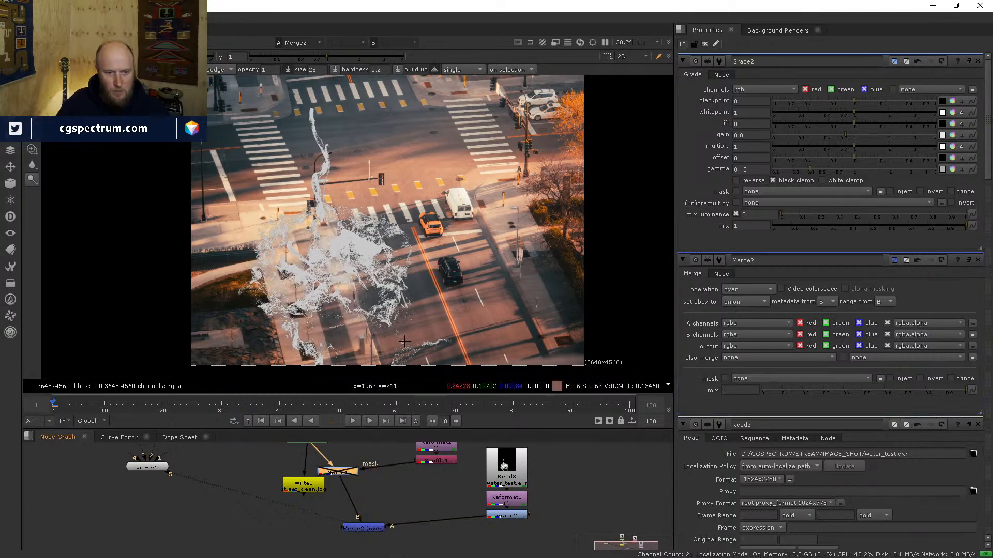
pyautogui.click(506, 515)
pyautogui.press('d')
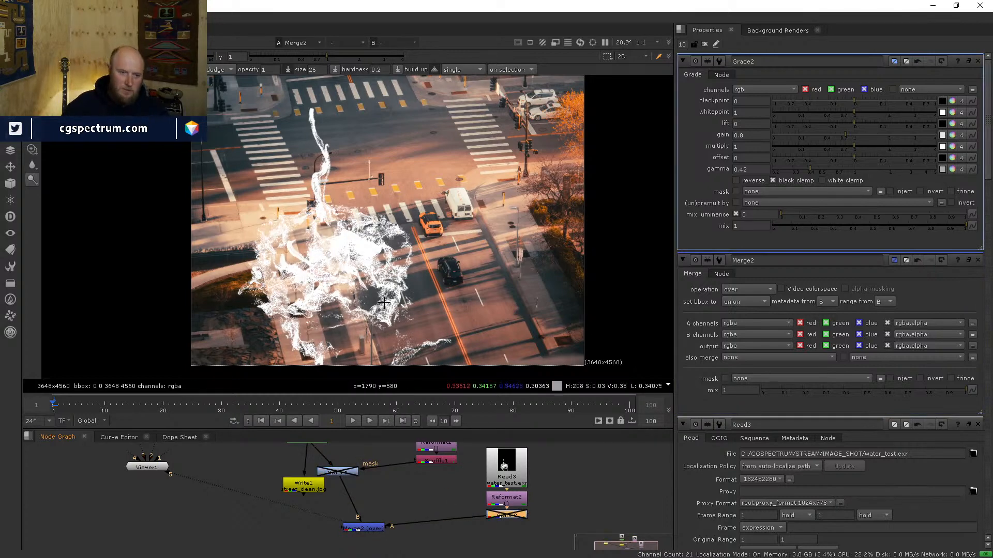
pyautogui.scroll(1, 378, 334)
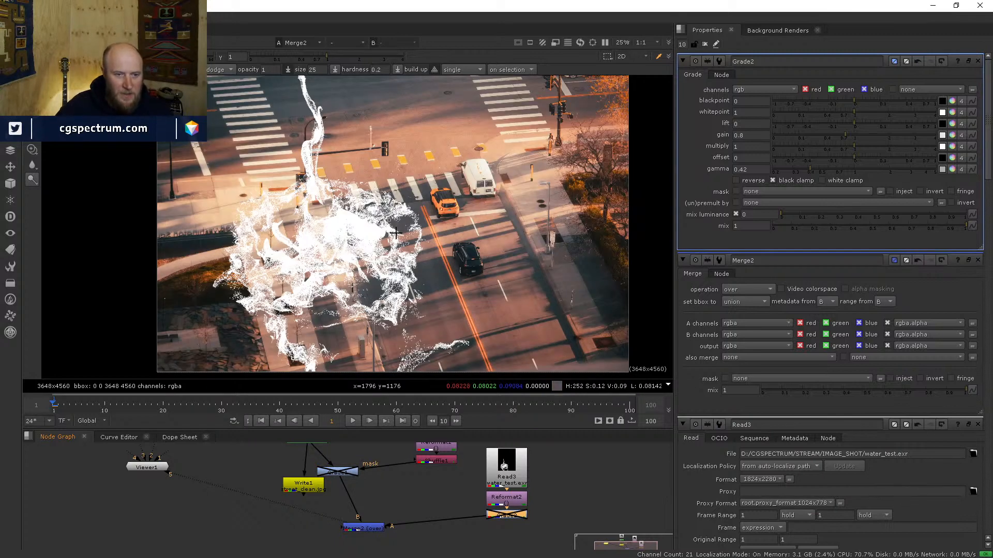
# Step: Re-enable Grade1 and deepen the wet map darkening with gain 0.33 and gamma 0.94
pyautogui.click(341, 472)
pyautogui.press('d')
pyautogui.doubleClick(341, 472)
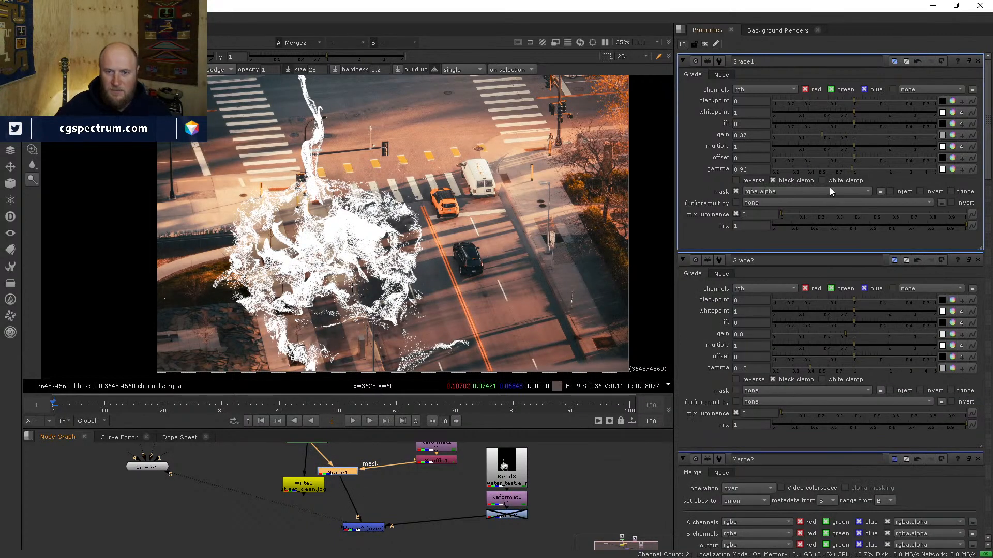
pyautogui.moveTo(799, 133); pyautogui.dragTo(817, 126)
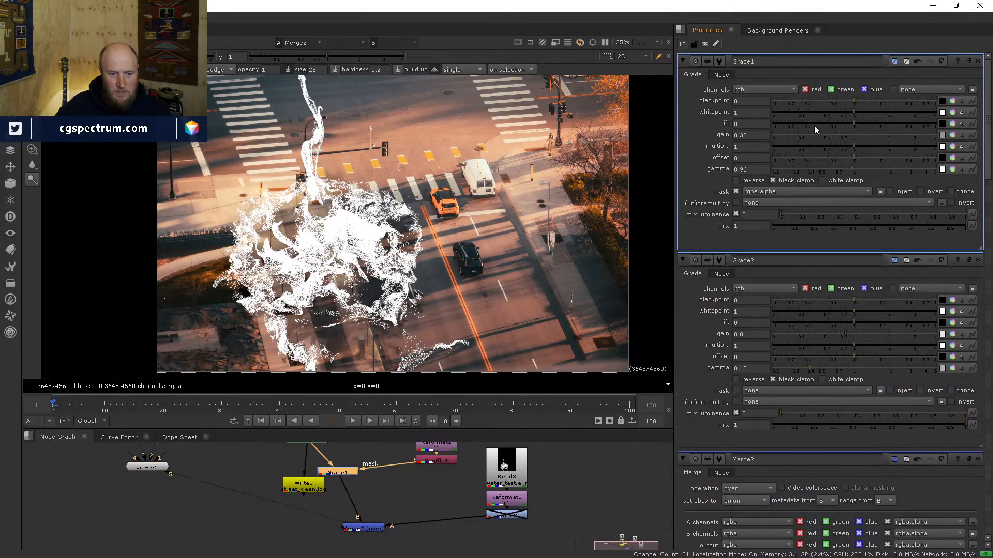
pyautogui.moveTo(868, 150); pyautogui.dragTo(849, 160)
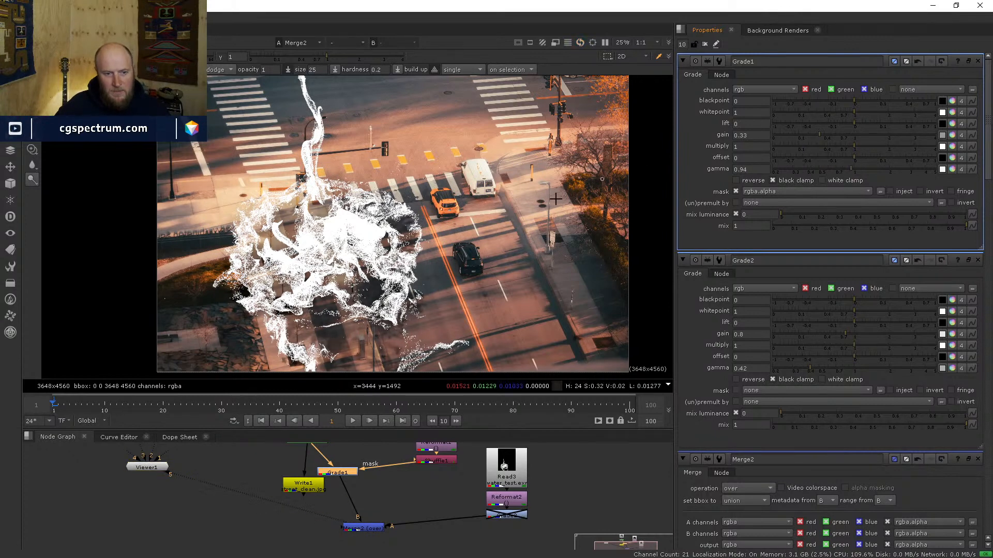
# Step: Toggle Grade1 off and on to compare the street around the water's edge with and without the wet map
pyautogui.scroll(5, 414, 217)
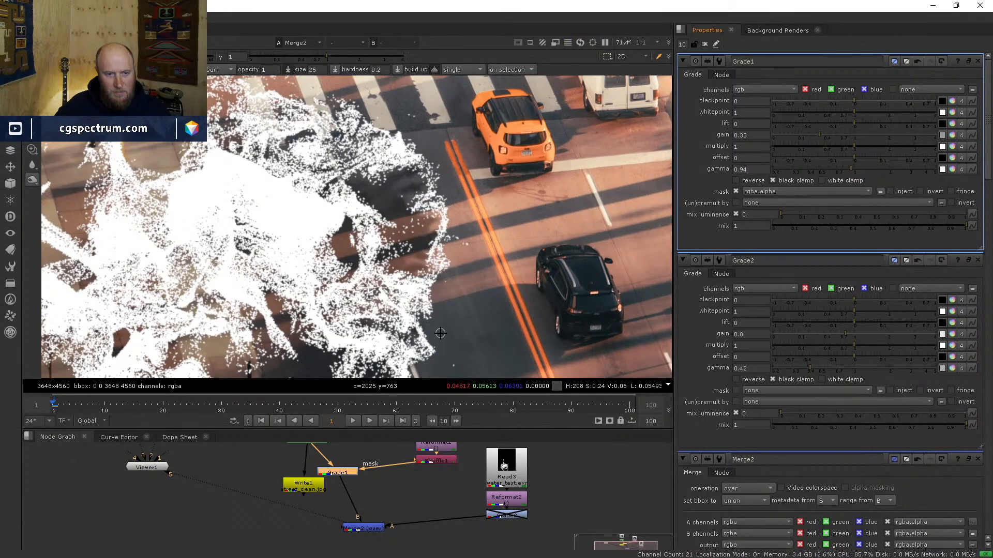
pyautogui.press('d')
pyautogui.press('d')
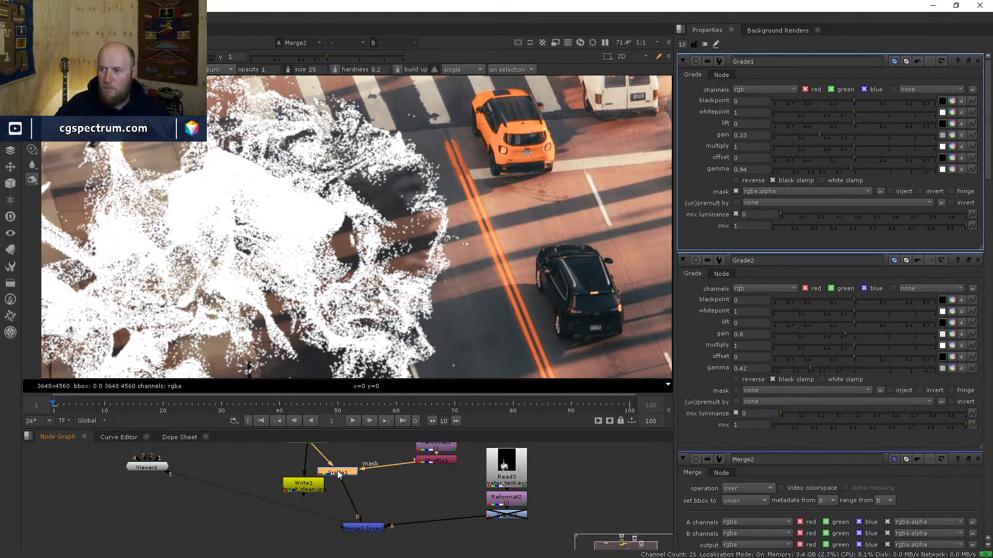
pyautogui.press('d')
pyautogui.press('d')
# Step: Toggle Merge2 off and on to compare the graded wet street with and without the water
pyautogui.scroll(-5, 475, 327)
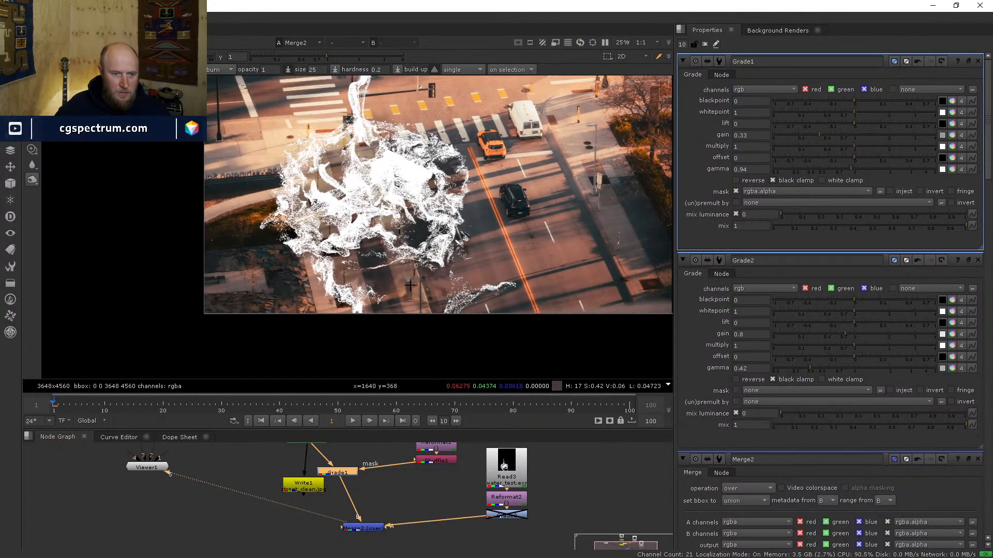
pyautogui.scroll(-2, 370, 541)
pyautogui.click(368, 541)
pyautogui.press('d')
pyautogui.press('d')
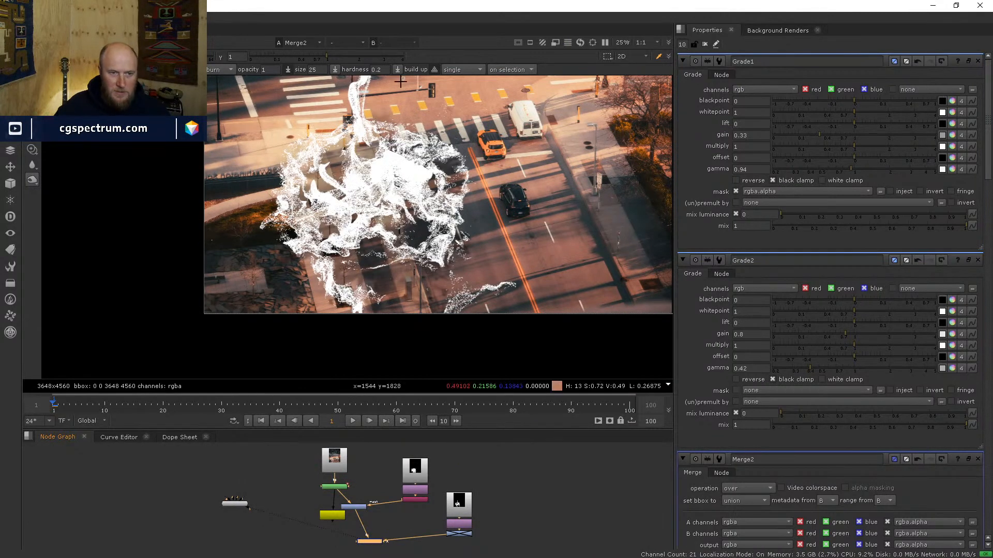
# Step: Examine the water splash in the composite both up close and within the whole street plate
pyautogui.moveTo(361, 160); pyautogui.dragTo(335, 219, button='middle')
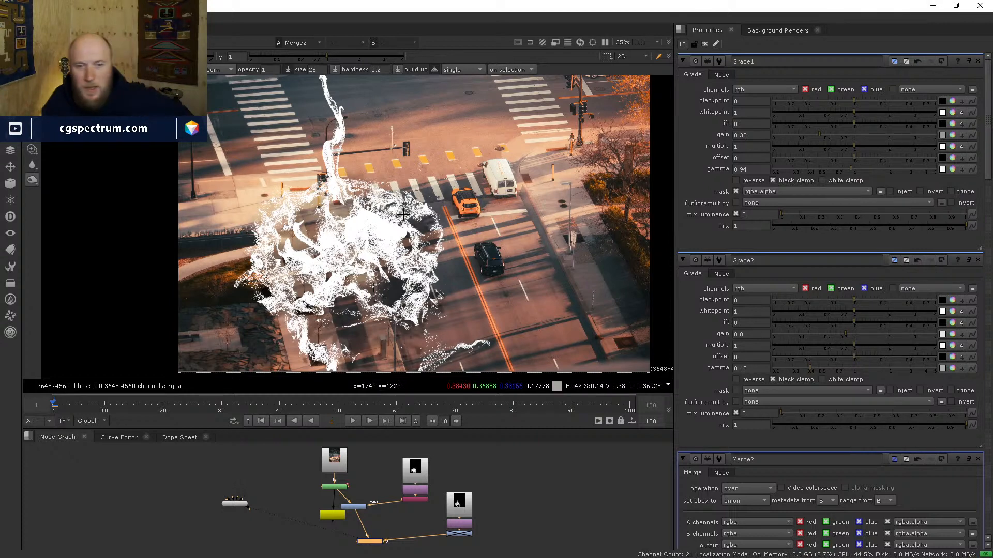
pyautogui.scroll(-2, 404, 213)
pyautogui.scroll(1, 401, 170)
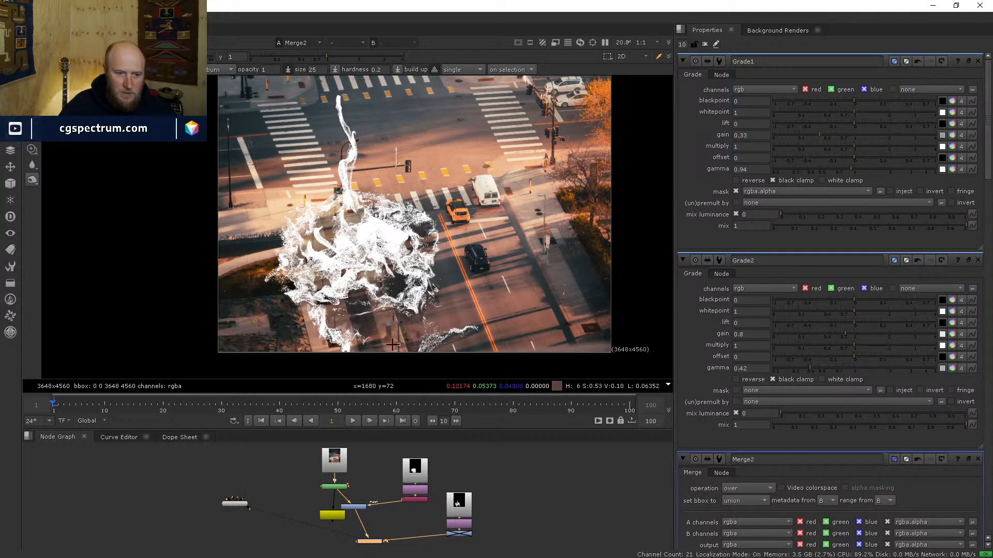
pyautogui.scroll(5, 373, 213)
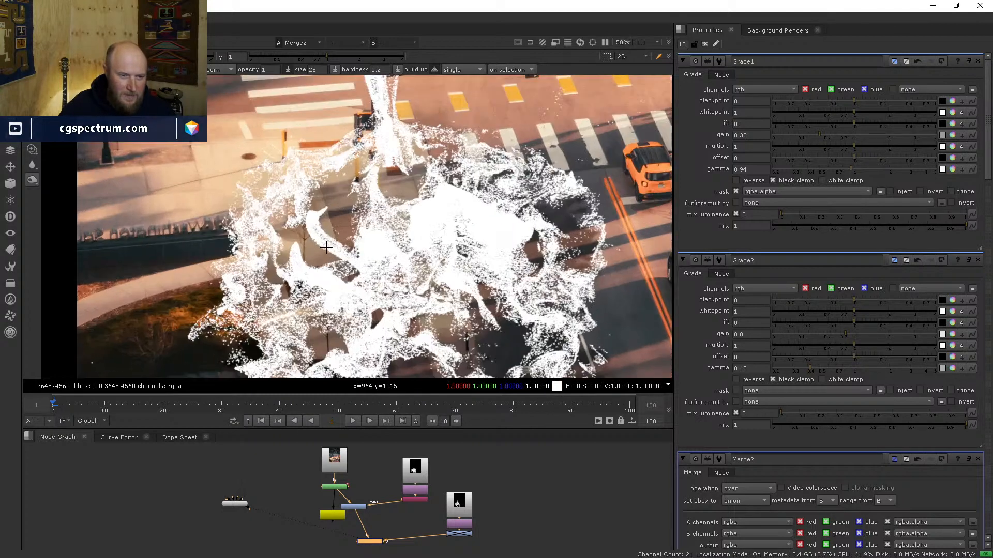
pyautogui.moveTo(441, 295); pyautogui.dragTo(397, 213, button='middle')
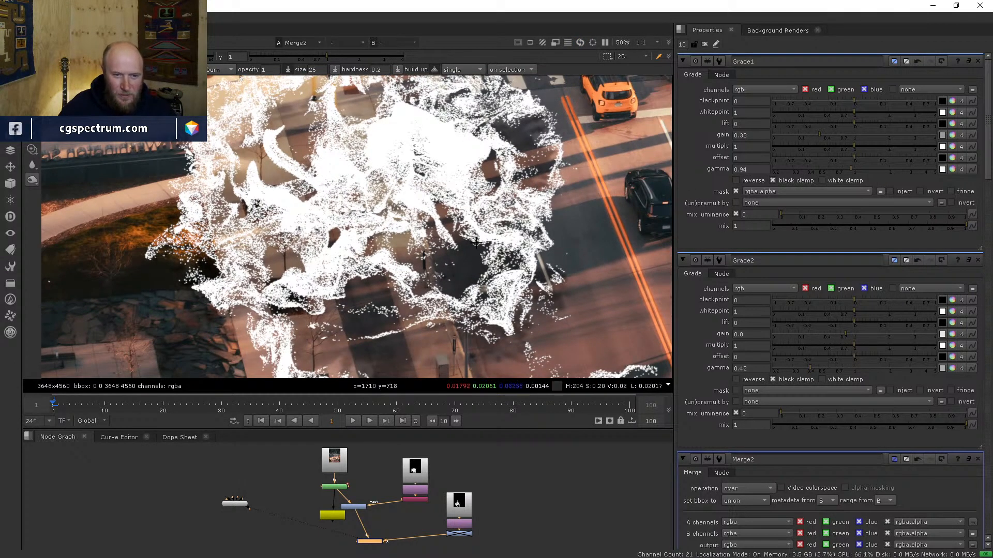
pyautogui.moveTo(476, 243); pyautogui.dragTo(474, 285, button='middle')
pyautogui.scroll(-4, 436, 248)
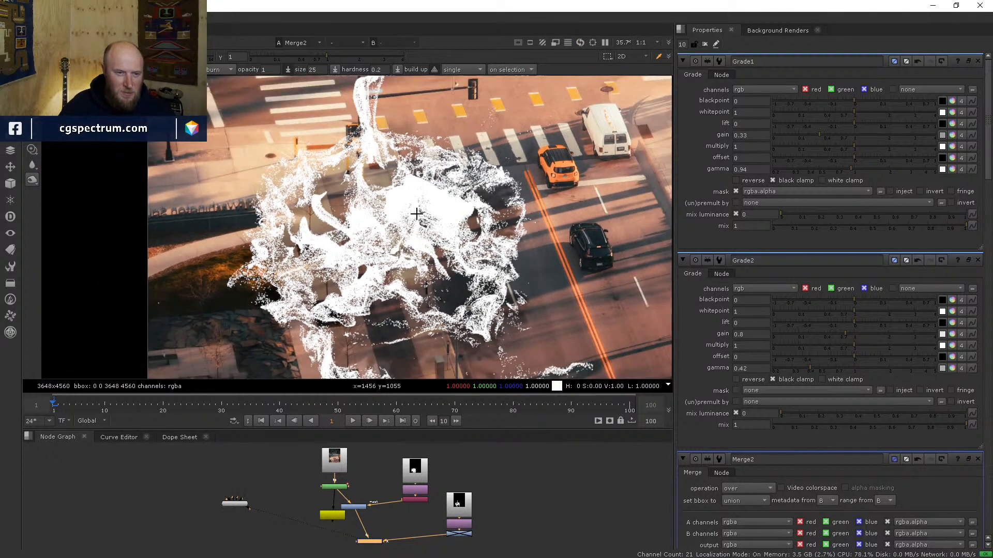
pyautogui.scroll(-2, 410, 241)
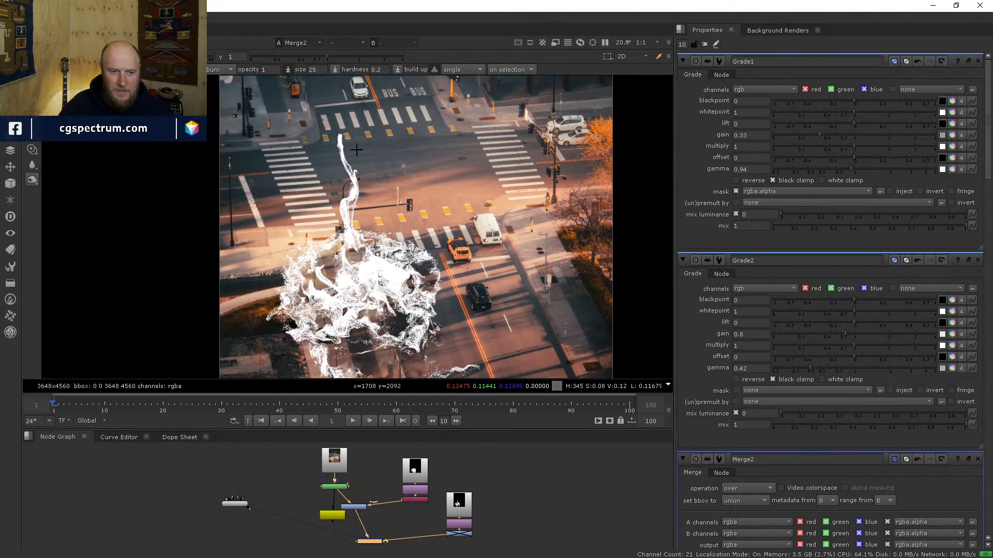
# Step: Switch to Houdini, add a Principled Shader in the mat network and assign it to tube1
pyautogui.click(932, 5)
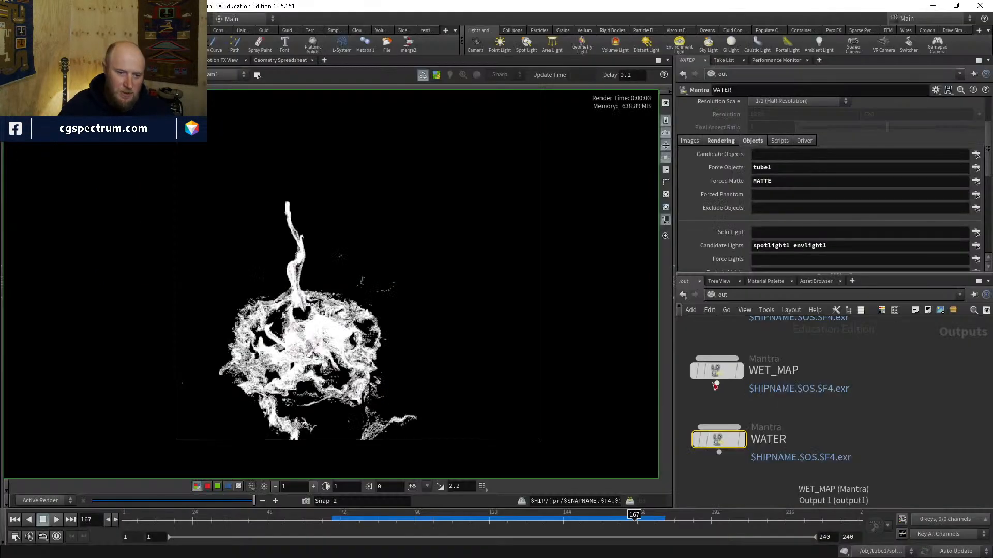
pyautogui.click(725, 295)
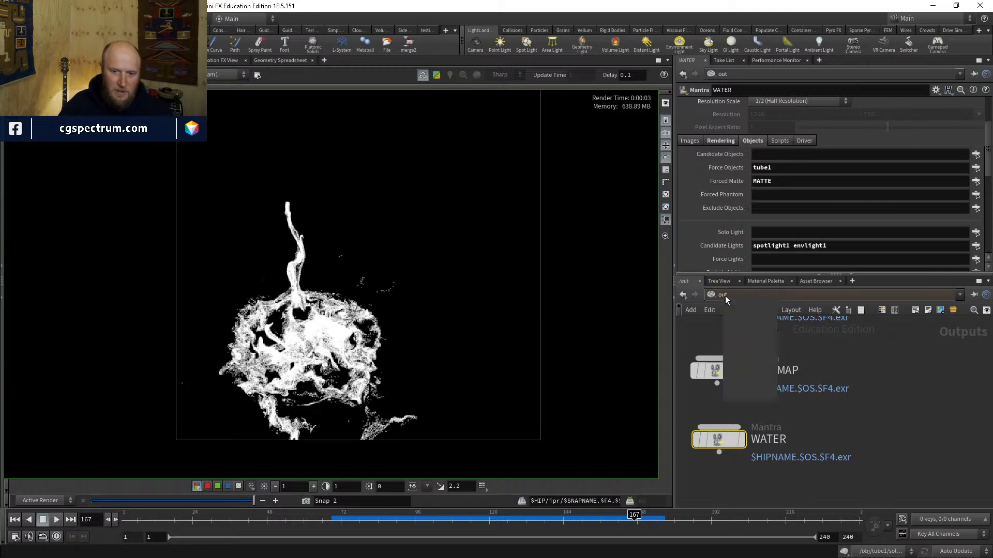
pyautogui.click(744, 333)
pyautogui.press('Tab')
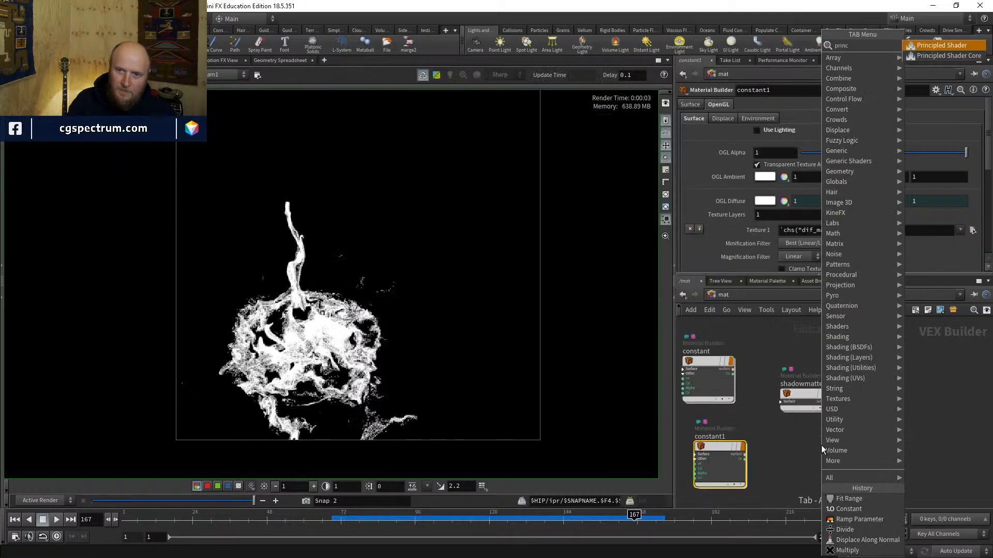
pyautogui.click(821, 445)
pyautogui.click(821, 445)
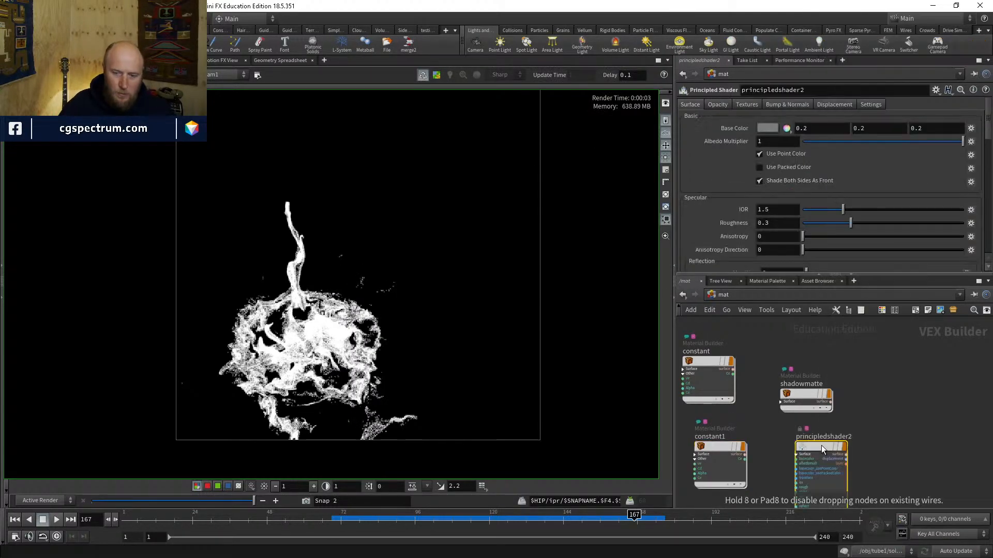
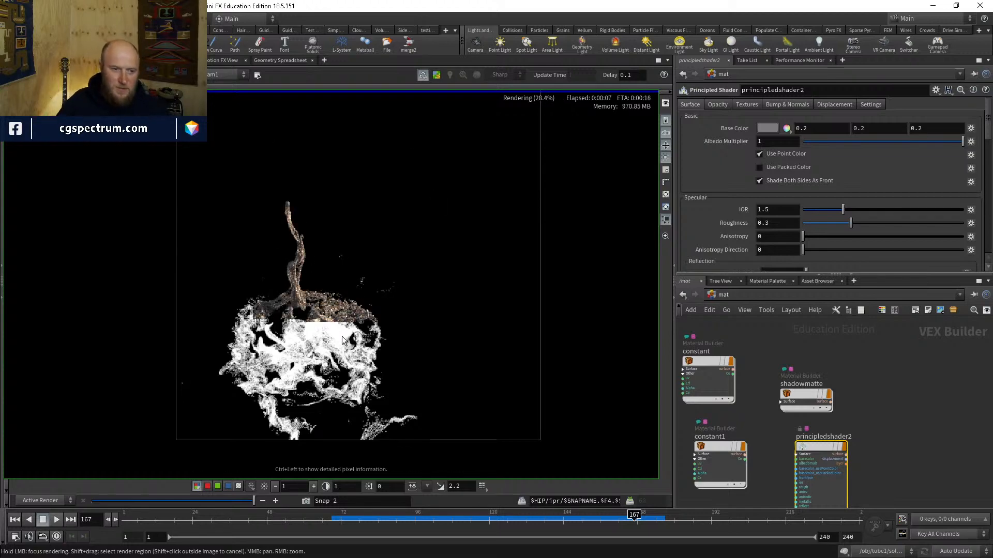
# Step: Set the new Principled Shader's Transparency to 1
pyautogui.scroll(4, 341, 338)
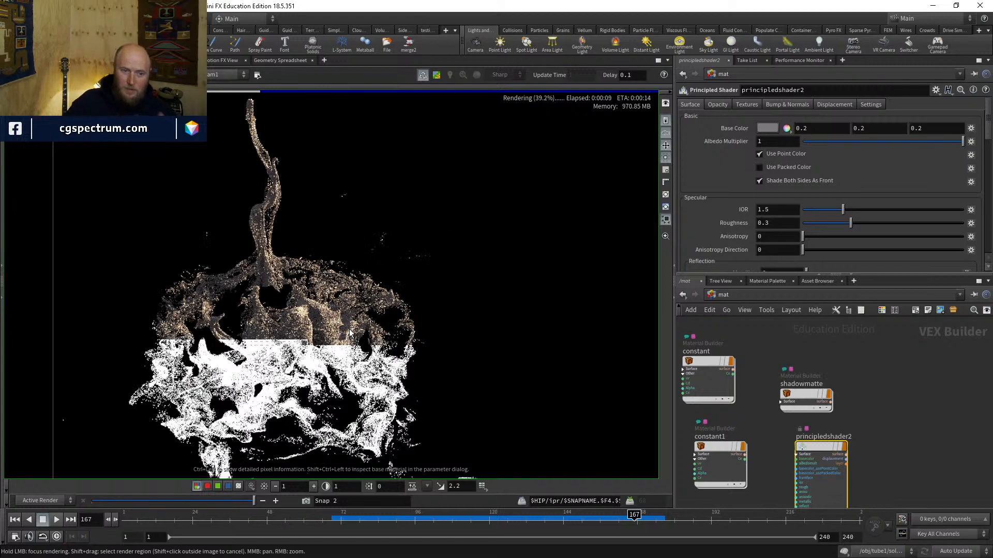
pyautogui.scroll(-1, 349, 329)
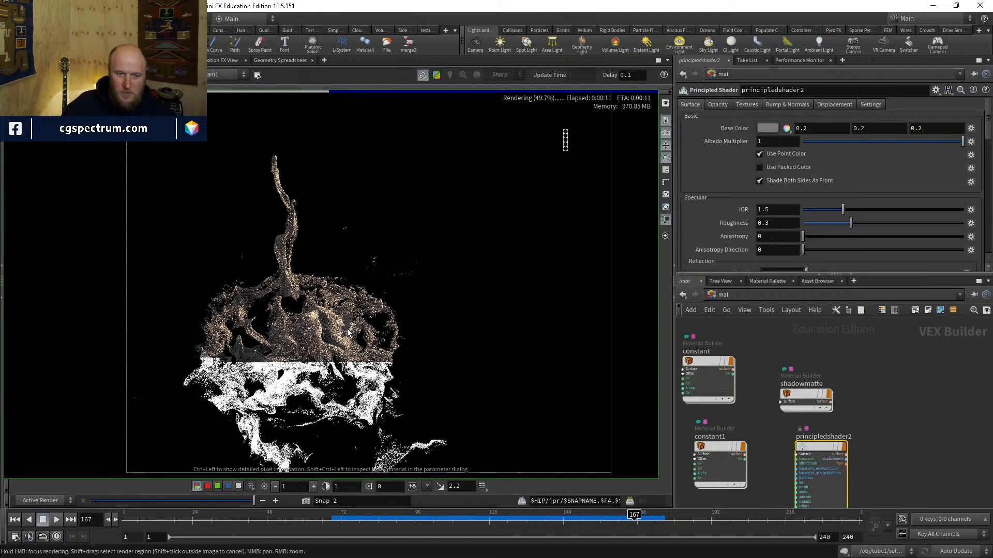
pyautogui.scroll(-1, 348, 331)
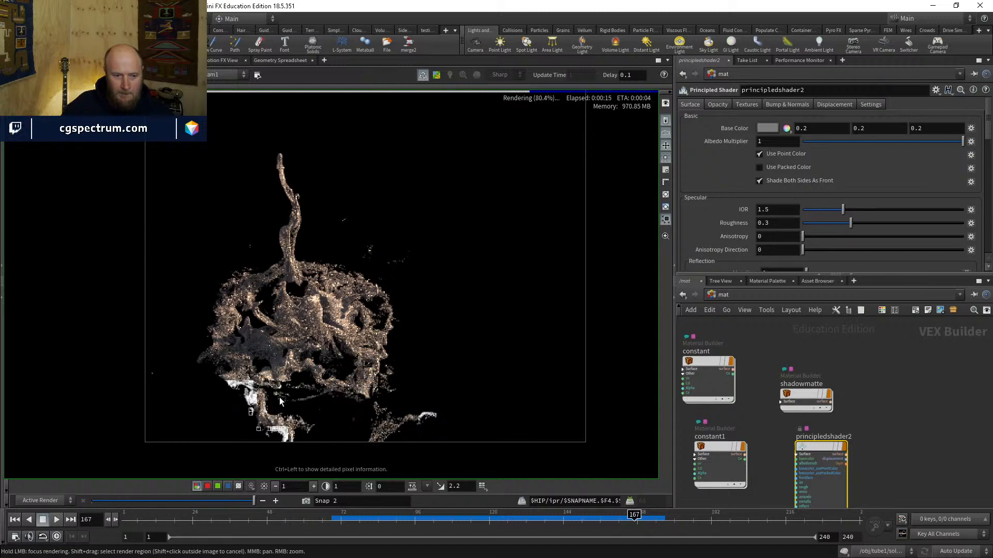
pyautogui.click(729, 295)
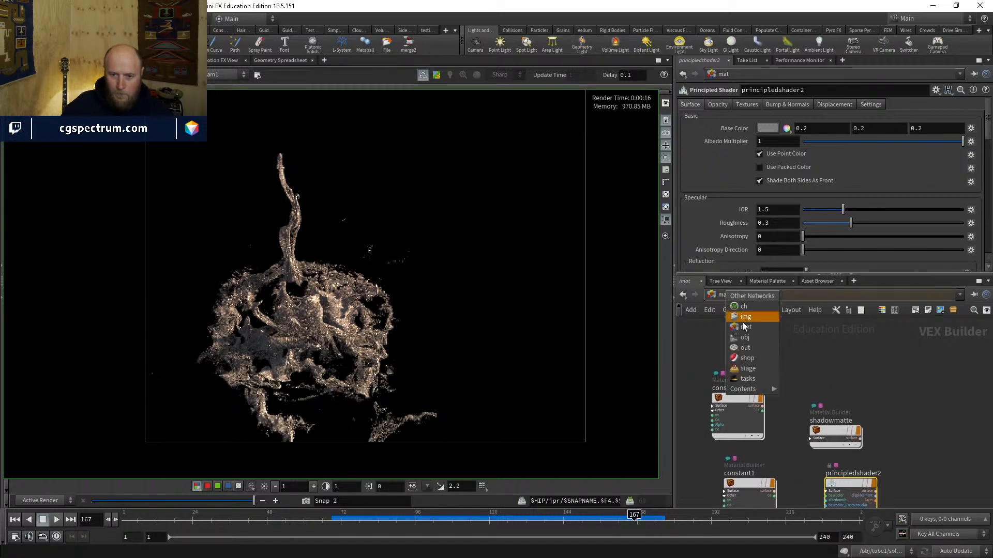
pyautogui.click(877, 352)
pyautogui.scroll(-3, 753, 155)
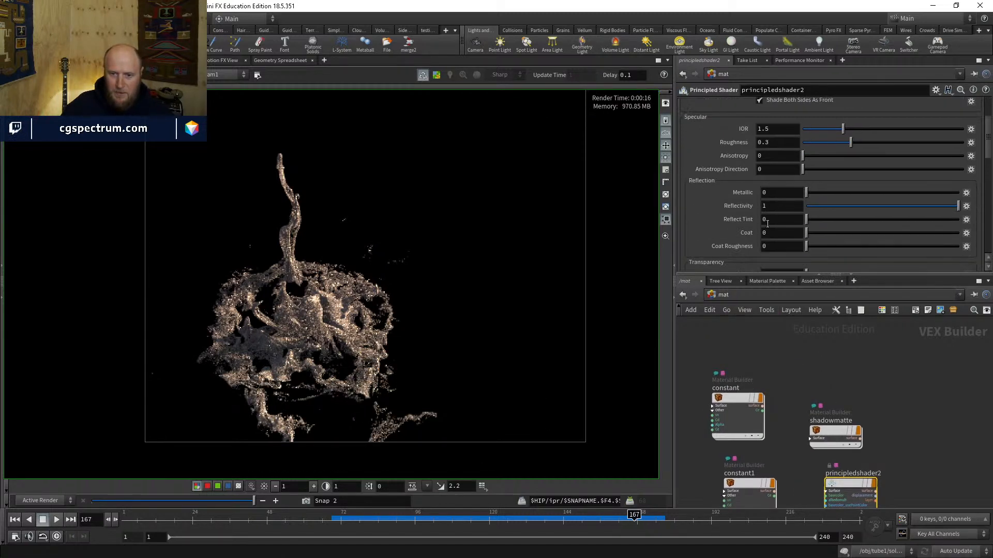
pyautogui.scroll(-2, 769, 223)
pyautogui.click(773, 221)
pyautogui.write('1')
pyautogui.press('Return')
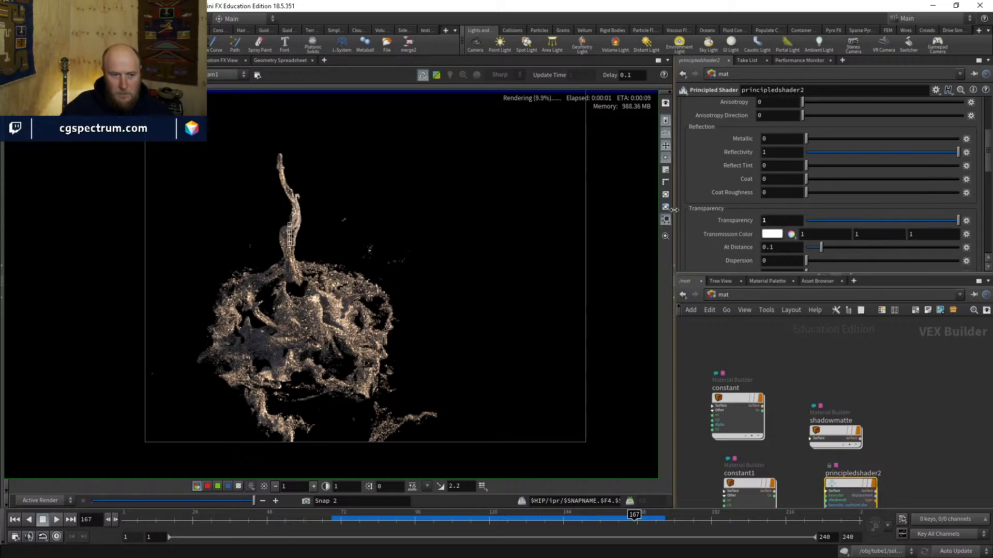
# Step: Set tube1's Geometry Velocity Blur to Velocity Blur in its render sampling settings at object level
pyautogui.scroll(2, 315, 270)
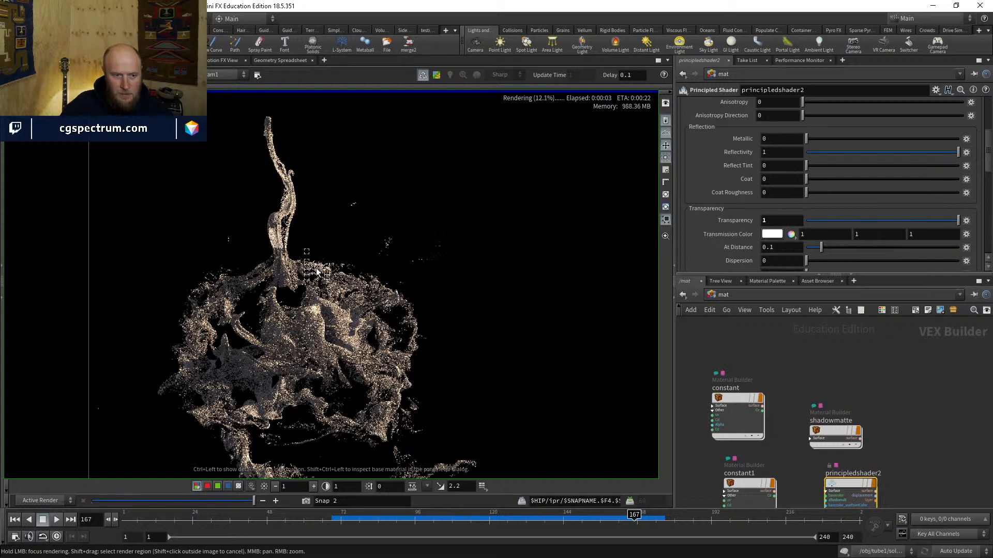
pyautogui.scroll(2, 329, 272)
pyautogui.click(745, 298)
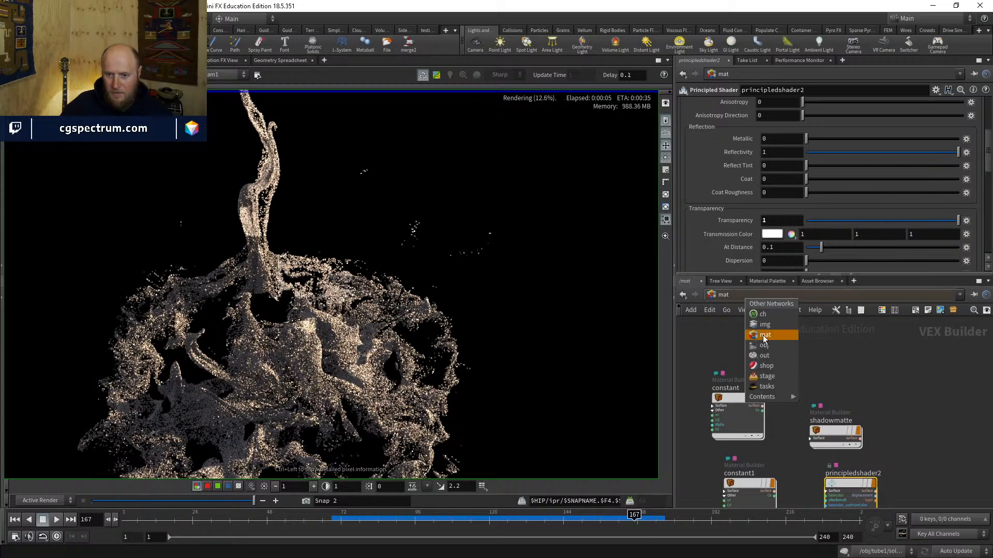
pyautogui.click(763, 345)
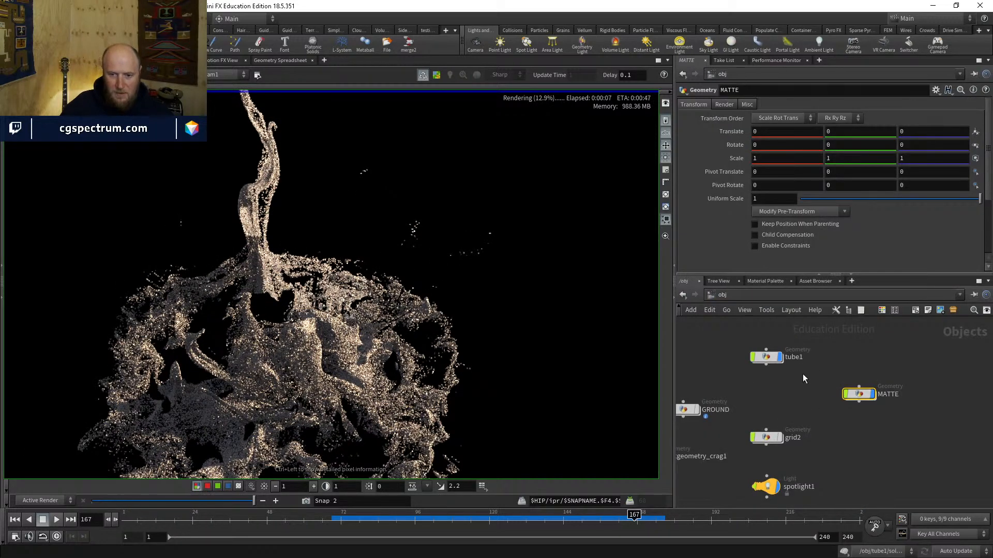
pyautogui.click(790, 357)
pyautogui.click(724, 104)
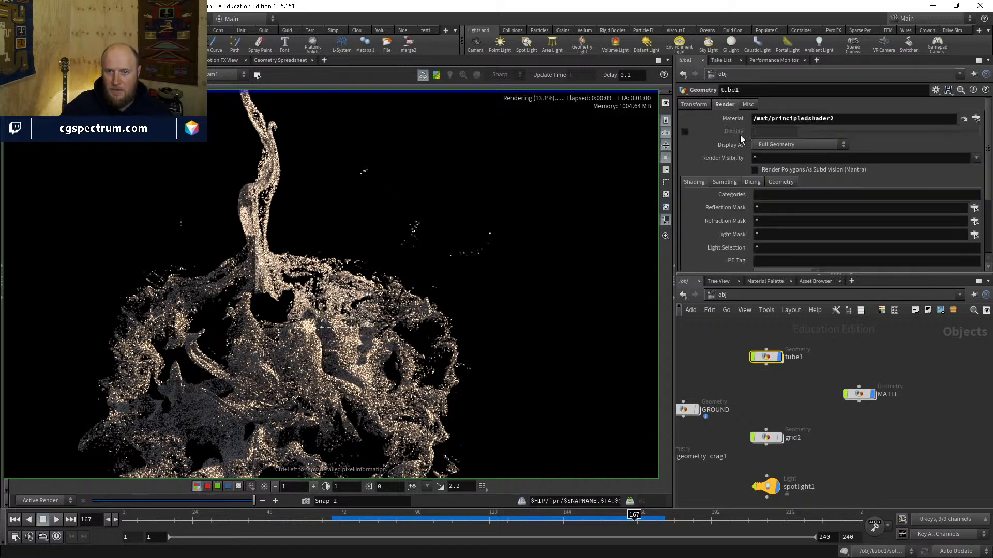
pyautogui.click(724, 182)
pyautogui.click(786, 194)
pyautogui.click(781, 195)
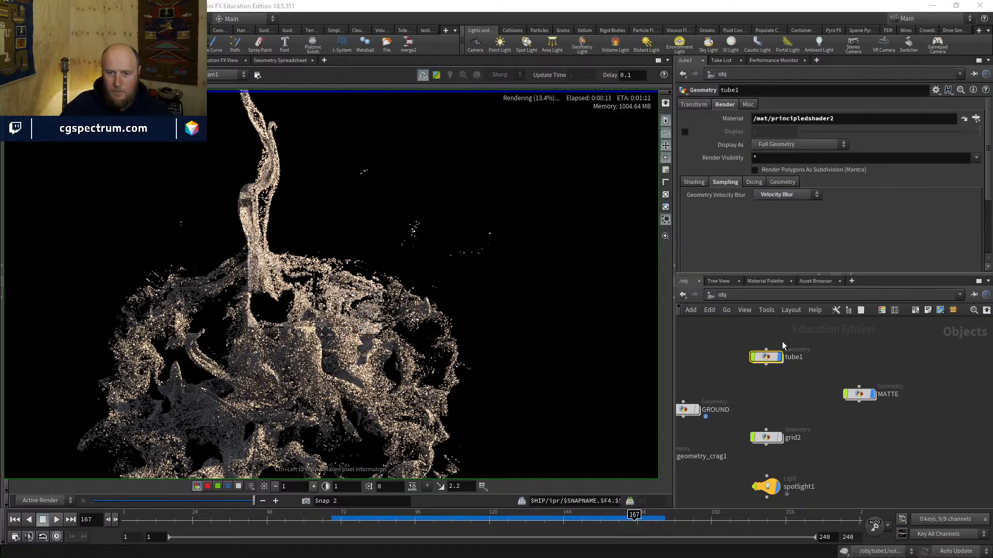
# Step: Enable Allow Motion Blur on the WATER Mantra node and inspect the motion-blurred particles in the render
pyautogui.click(723, 296)
pyautogui.click(739, 342)
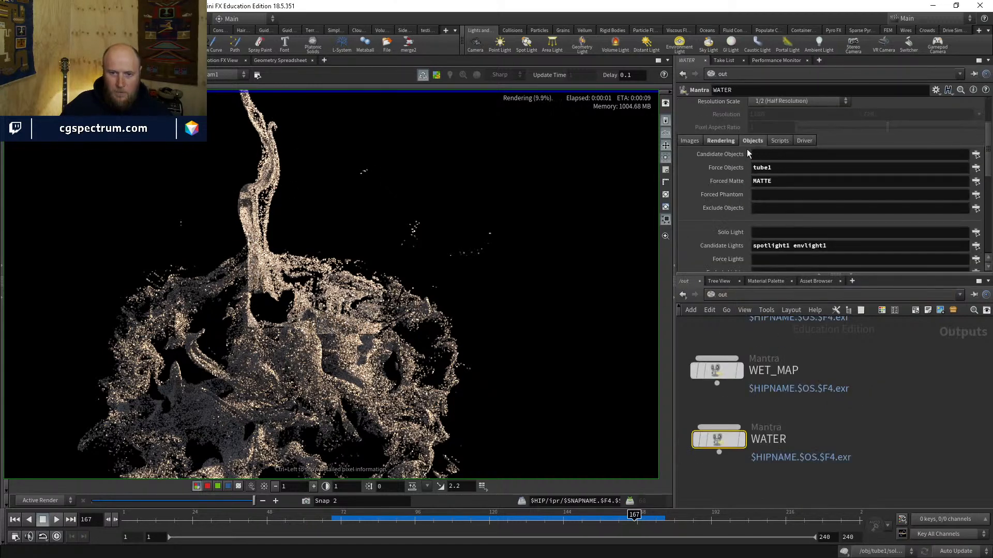
pyautogui.click(772, 177)
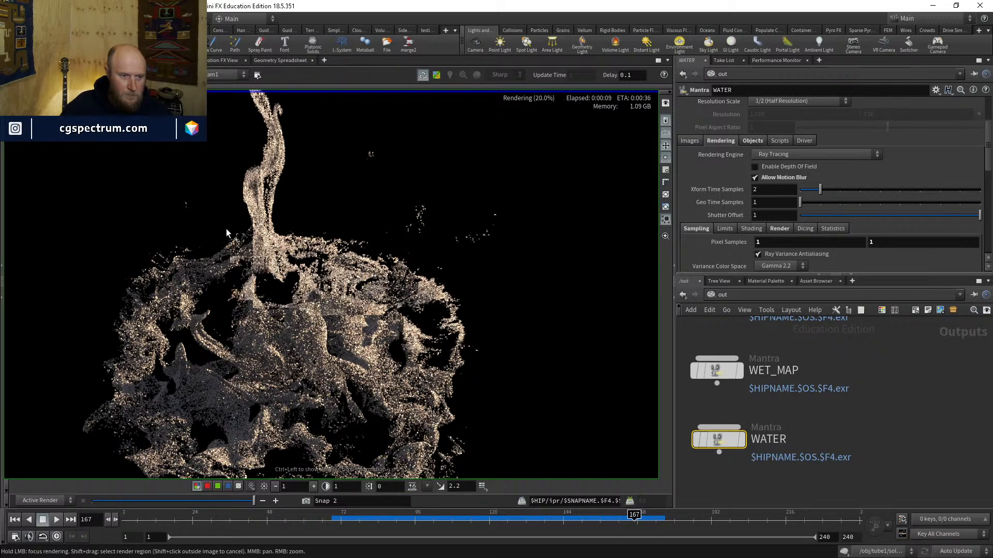
pyautogui.moveTo(225, 228); pyautogui.dragTo(286, 212, button='middle')
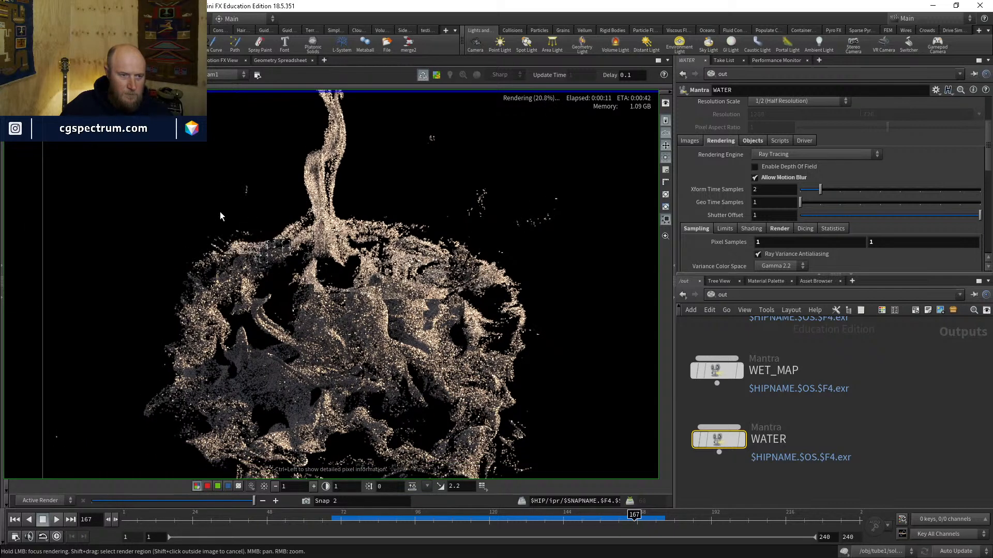
pyautogui.scroll(2, 203, 241)
pyautogui.scroll(-2, 192, 252)
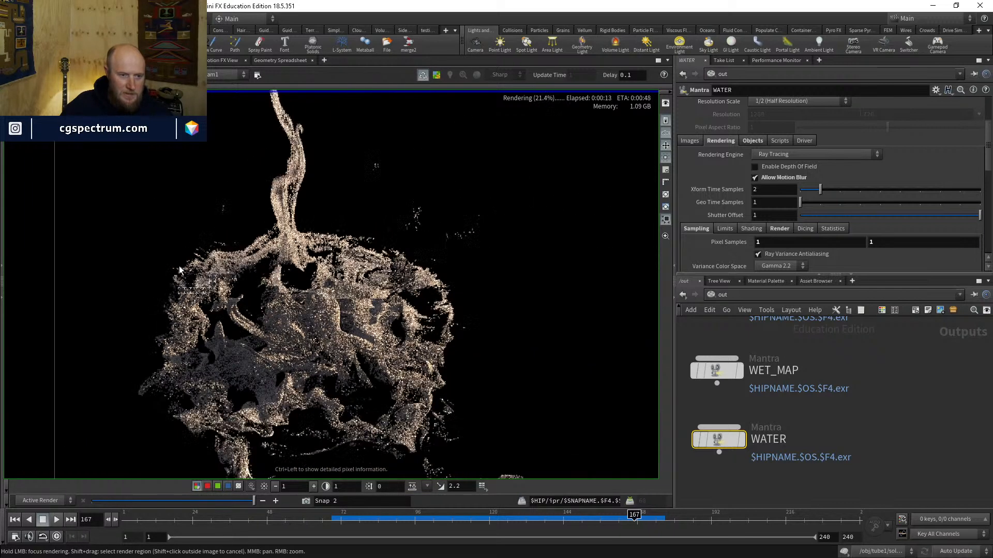
pyautogui.moveTo(428, 258); pyautogui.dragTo(436, 282, button='middle')
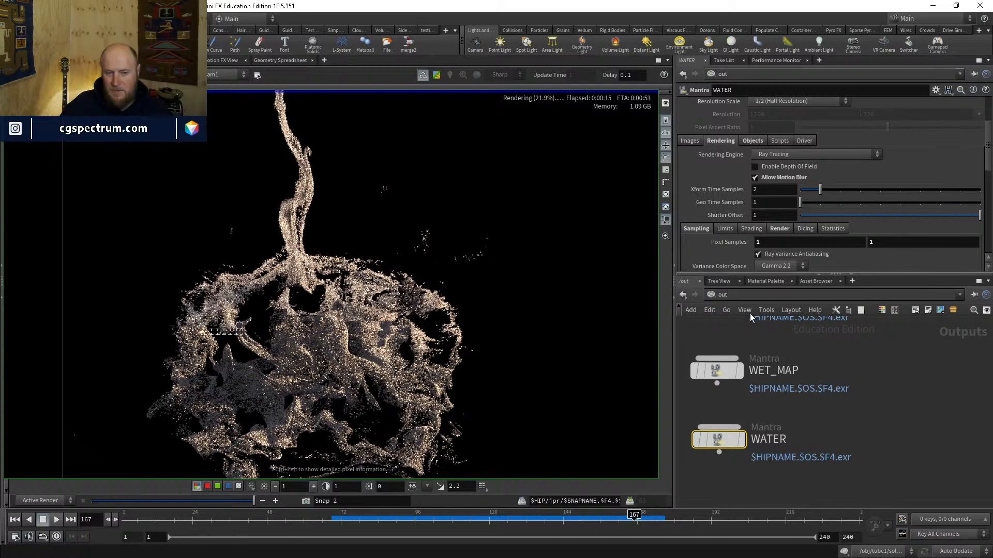
pyautogui.scroll(-1, 385, 271)
pyautogui.moveTo(442, 374); pyautogui.dragTo(436, 357, button='middle')
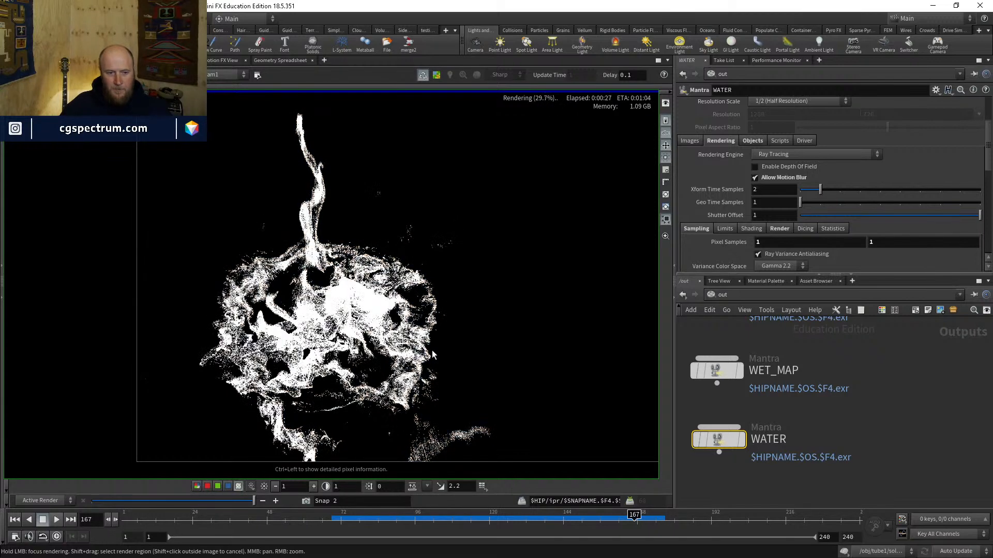
# Step: Switch to Nuke and open the properties of the water_test.exr read node
pyautogui.moveTo(432, 354); pyautogui.dragTo(449, 364, button='middle')
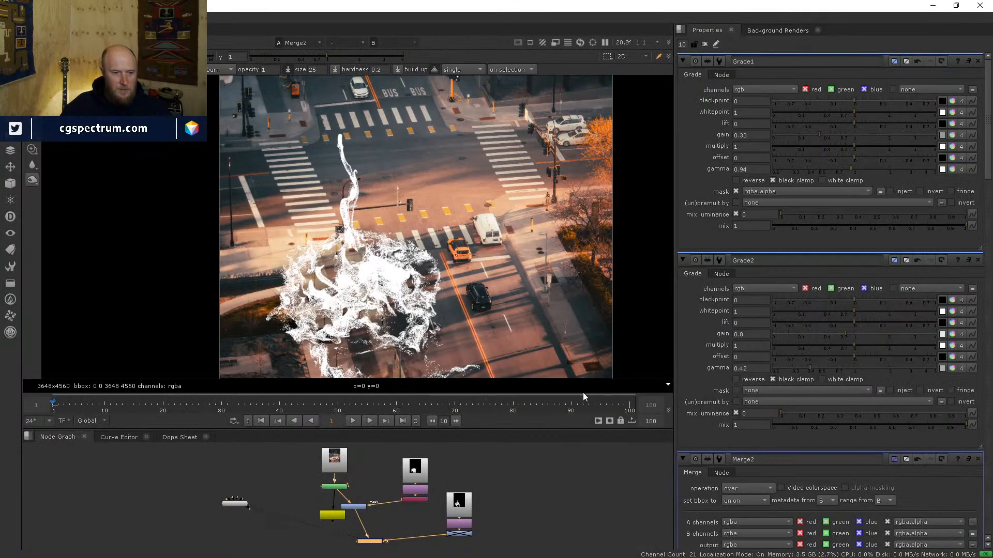
pyautogui.moveTo(478, 501); pyautogui.dragTo(470, 478, button='middle')
pyautogui.doubleClick(458, 486)
pyautogui.scroll(-2, 398, 280)
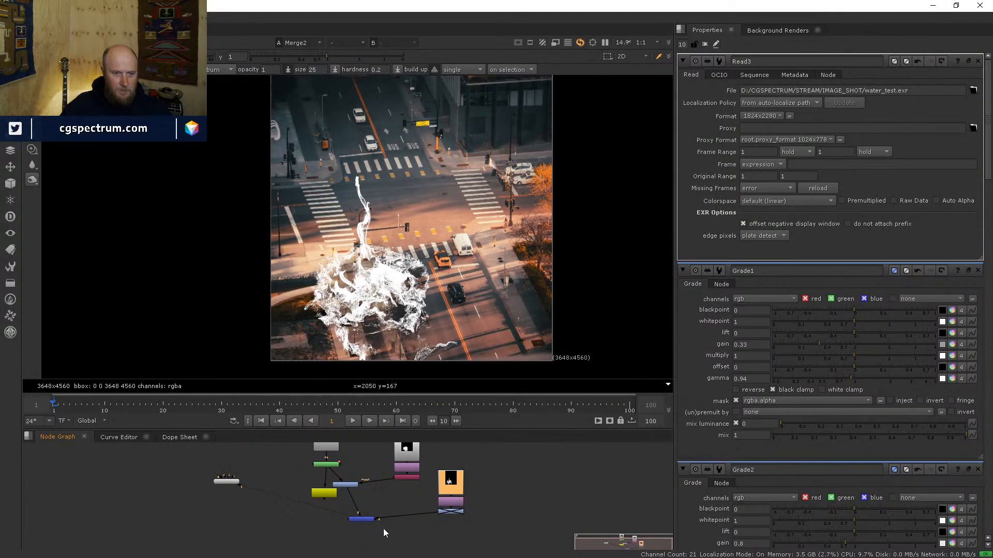
# Step: Disable the Merge2 node so the composite shows the wet-graded street plate without the water
pyautogui.click(367, 519)
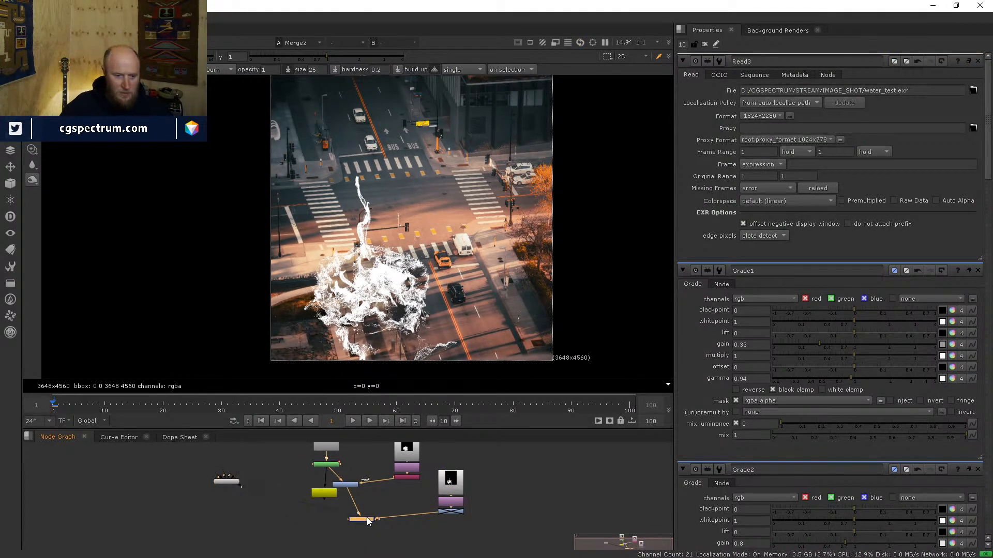
pyautogui.press('d')
pyautogui.press('d')
pyautogui.press('d')
pyautogui.scroll(4, 367, 519)
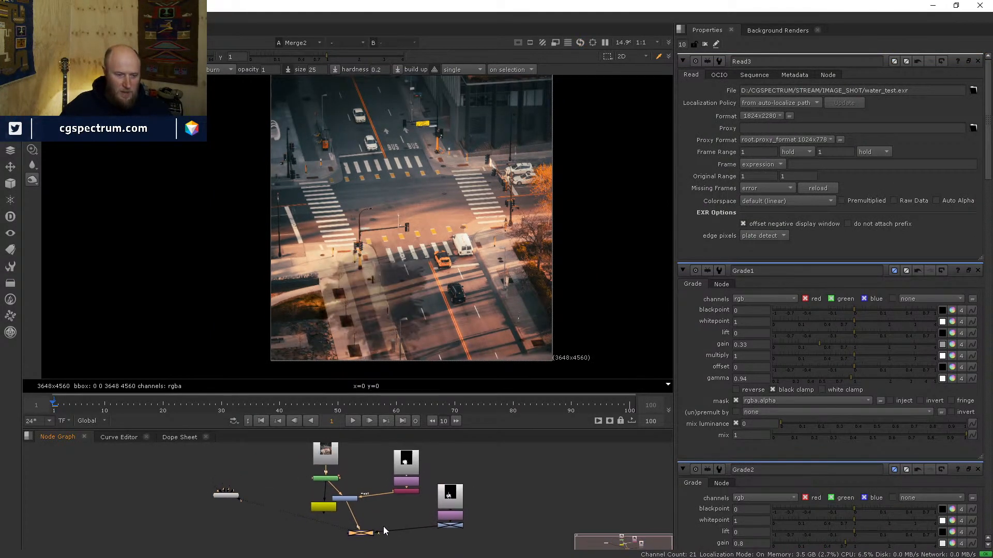
# Step: Examine the Grade1 and Read1 branch of the node graph and view the wet map from Read2 in the viewer
pyautogui.click(345, 509)
pyautogui.moveTo(322, 483); pyautogui.dragTo(365, 515, button='middle')
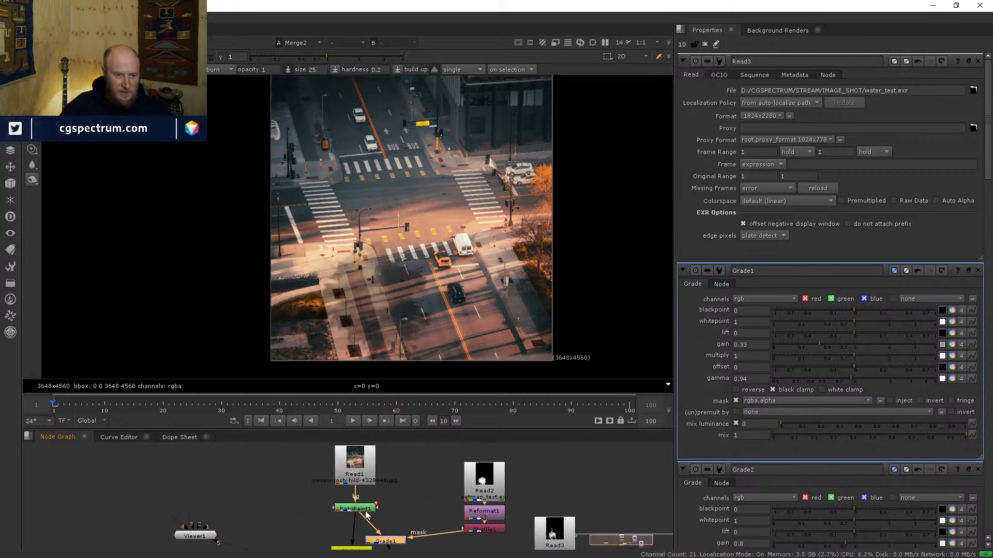
pyautogui.click(362, 468)
pyautogui.scroll(-1, 424, 282)
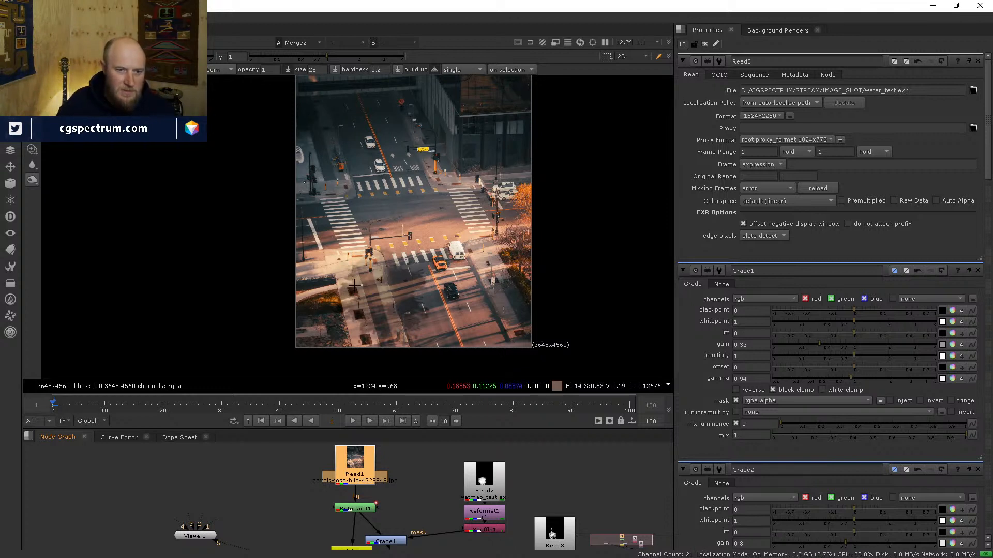
pyautogui.moveTo(420, 481); pyautogui.dragTo(401, 424, button='middle')
pyautogui.moveTo(432, 531); pyautogui.dragTo(448, 502, button='middle')
pyautogui.click(384, 512)
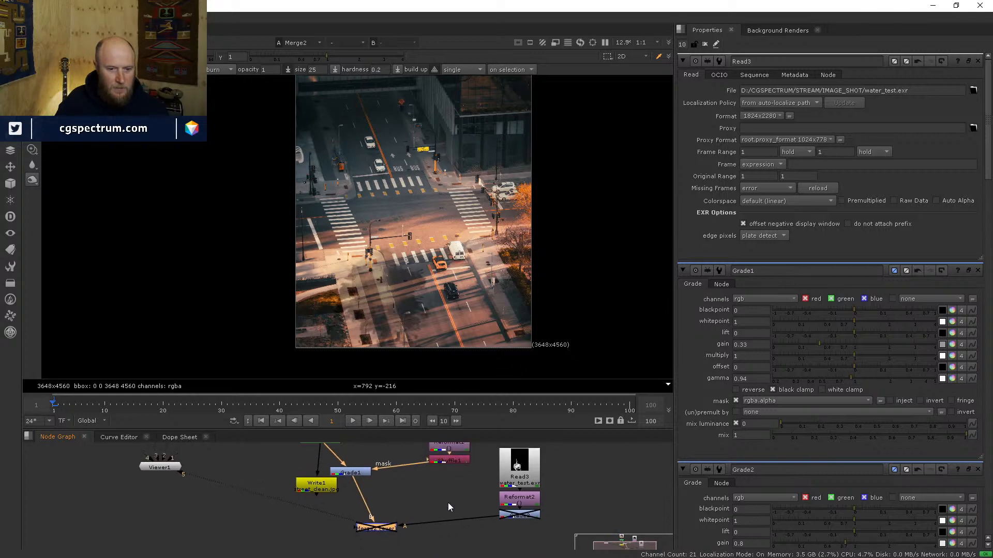
pyautogui.moveTo(356, 518); pyautogui.dragTo(494, 472)
pyautogui.moveTo(465, 451); pyautogui.dragTo(475, 508, button='middle')
pyautogui.click(460, 483)
pyautogui.press('5')
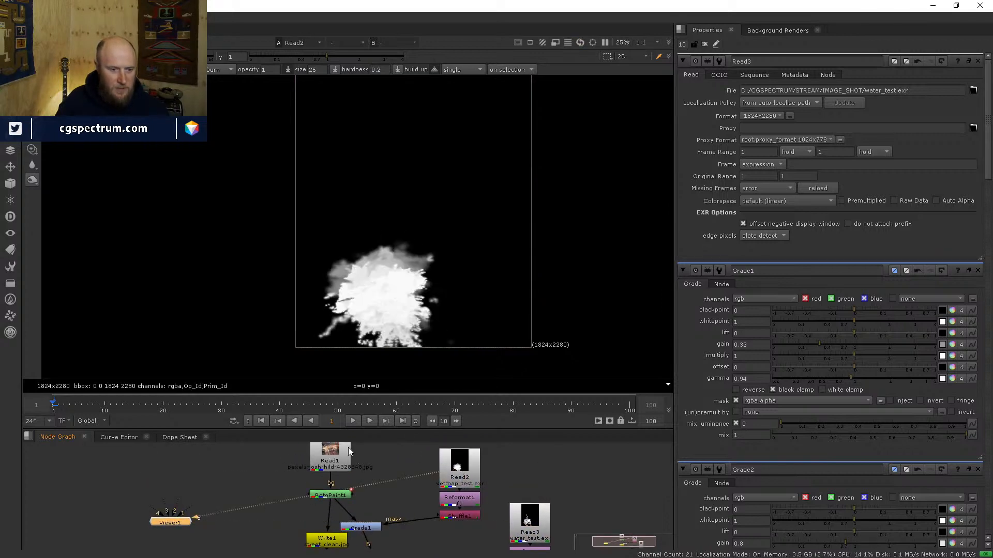
pyautogui.press('1')
# Step: Switch to the Pexels page in the browser and look through the Empty Streets photos back to the start of the results
pyautogui.click(933, 6)
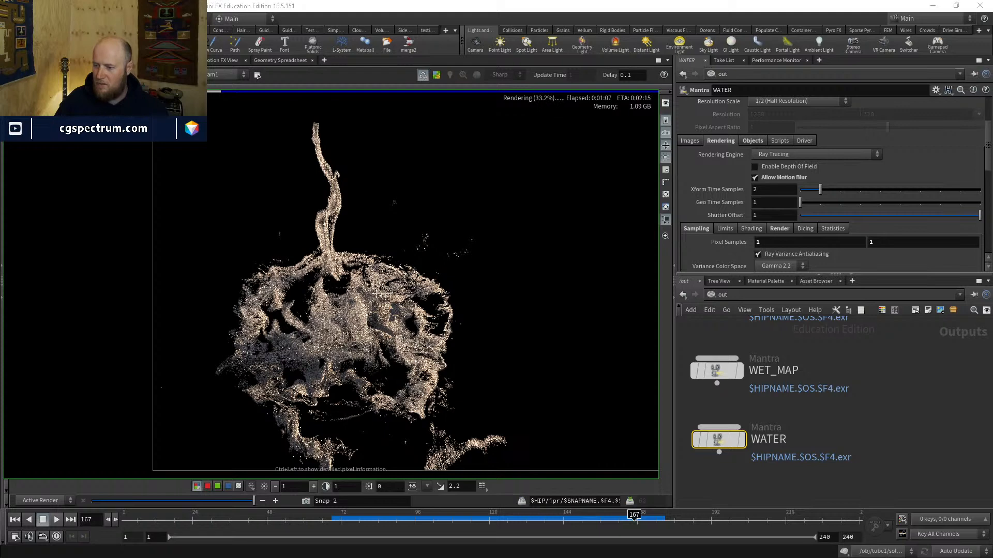
pyautogui.hotkey('alt', 'Tab')
pyautogui.click(67, 8)
pyautogui.scroll(11, 511, 298)
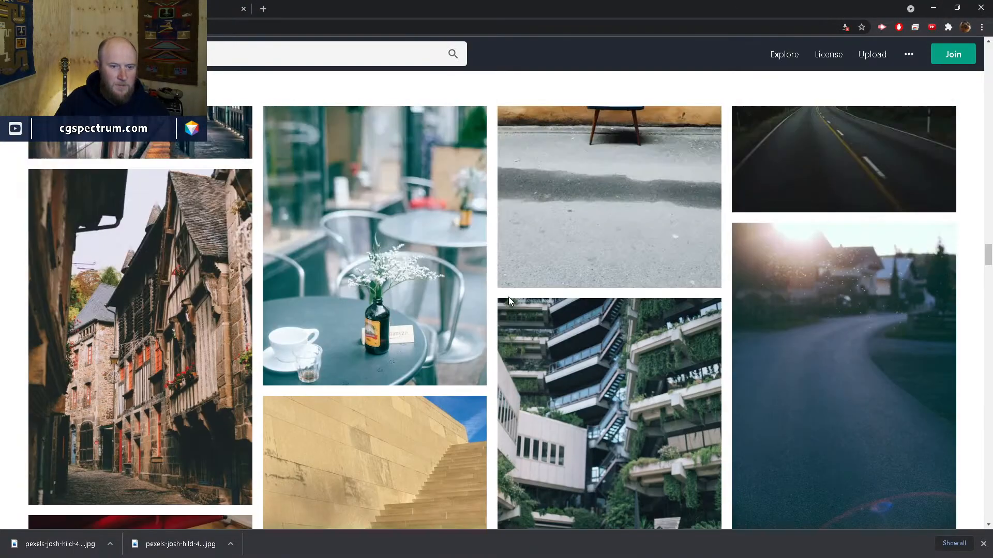
pyautogui.scroll(15, 510, 299)
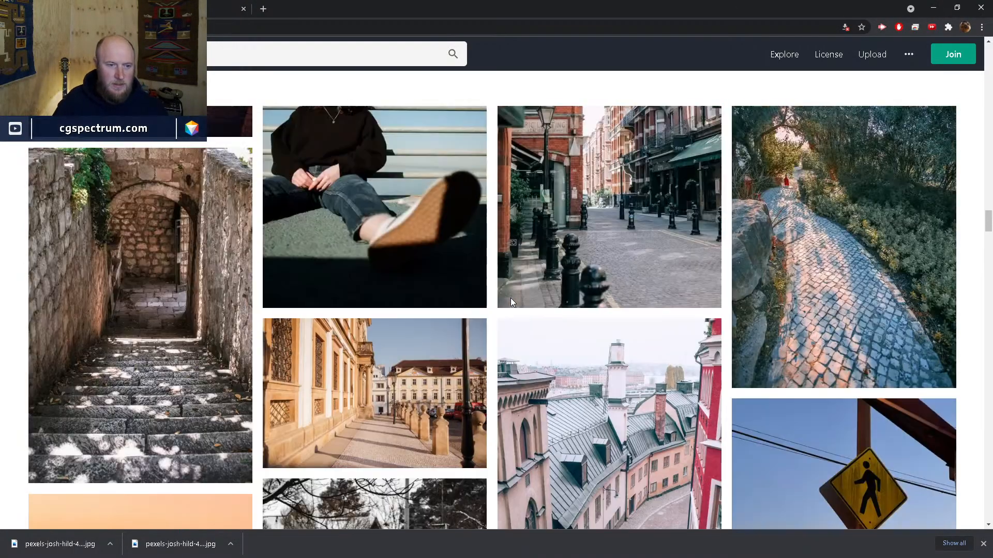
pyautogui.scroll(15, 530, 309)
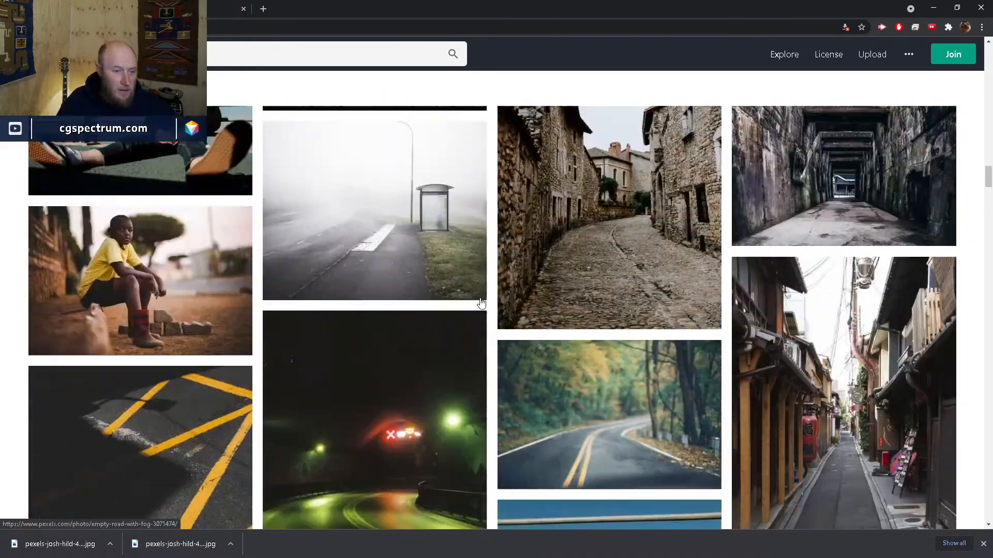
pyautogui.scroll(15, 485, 300)
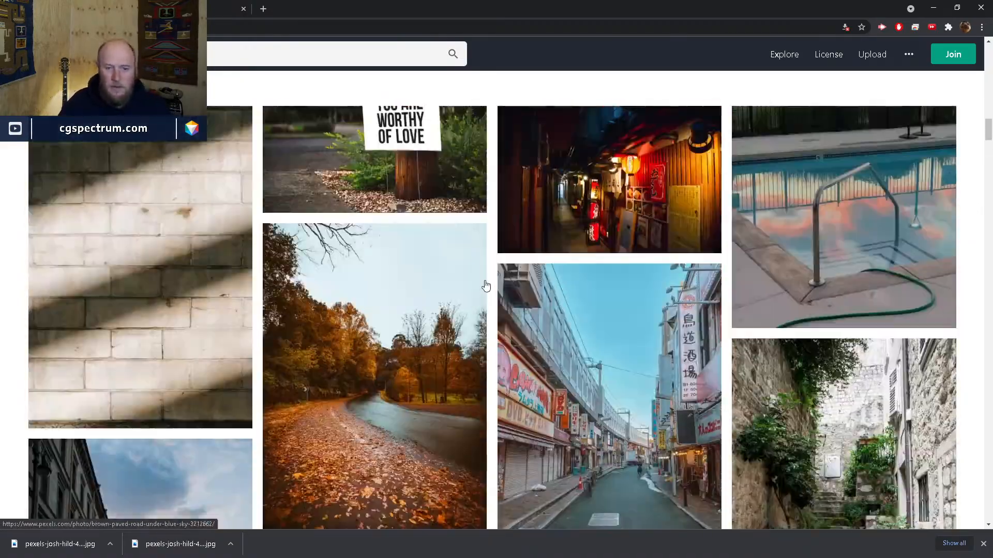
pyautogui.scroll(15, 485, 289)
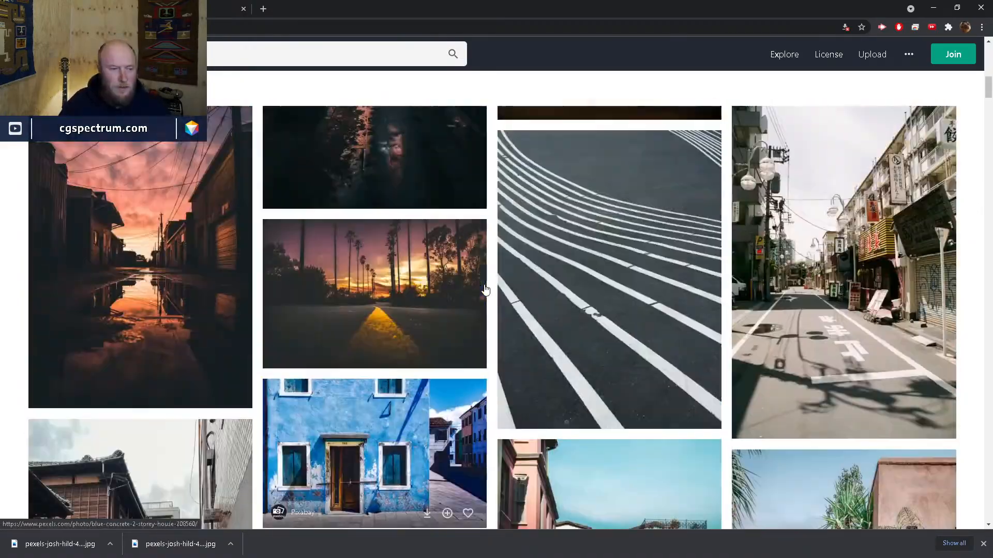
pyautogui.scroll(3, 481, 291)
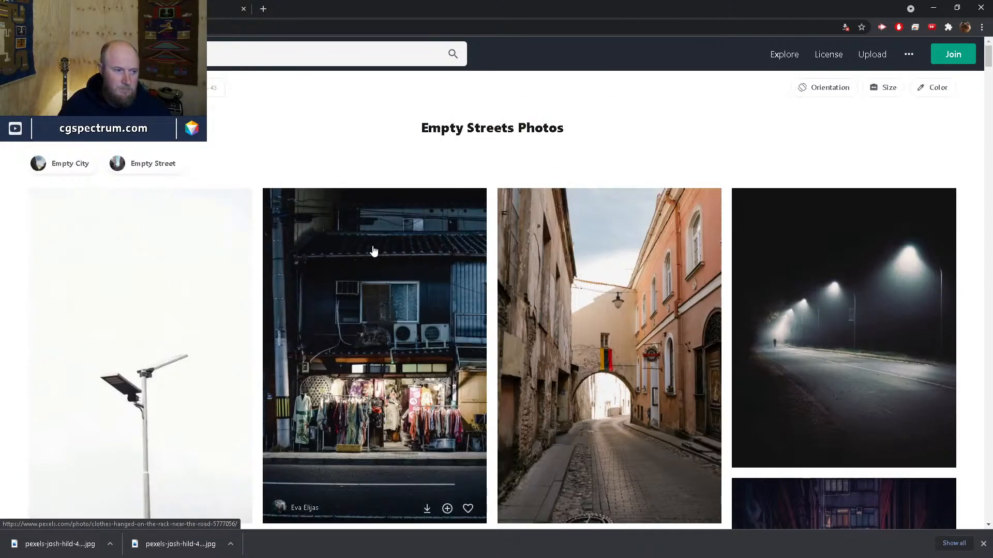
# Step: Look through the first photos and preview the sunlit Tokyo street with shopfronts as a possible background plate
pyautogui.scroll(-3, 218, 248)
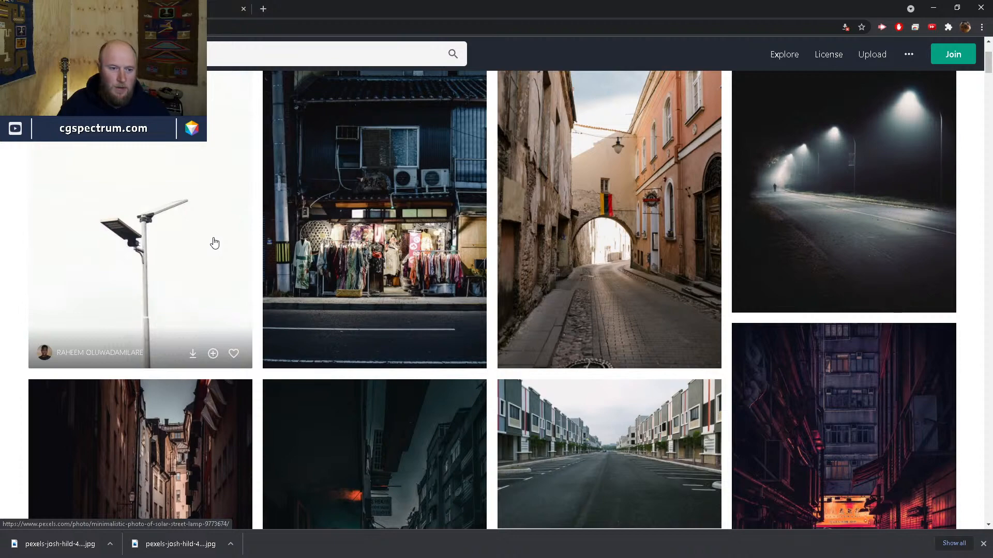
pyautogui.scroll(-4, 215, 243)
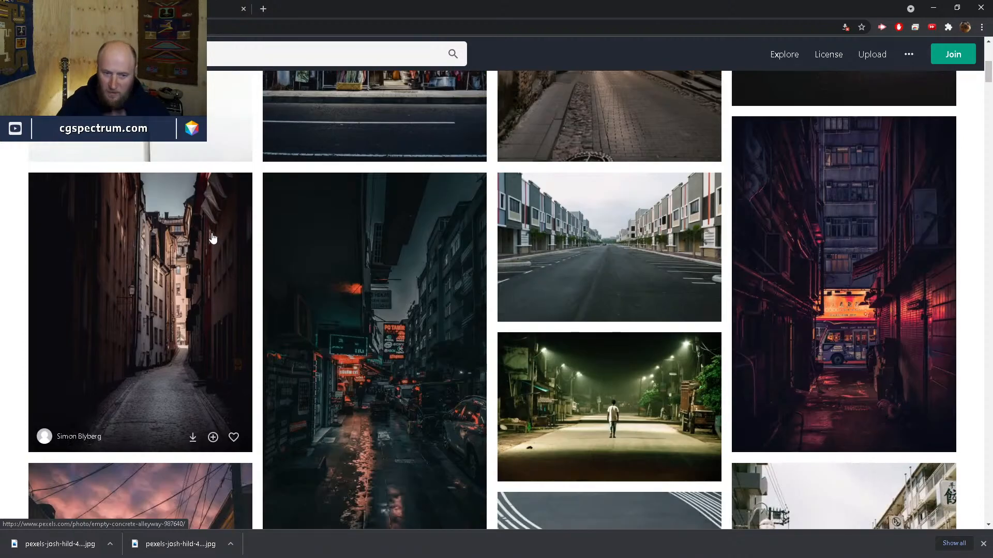
pyautogui.scroll(-5, 373, 312)
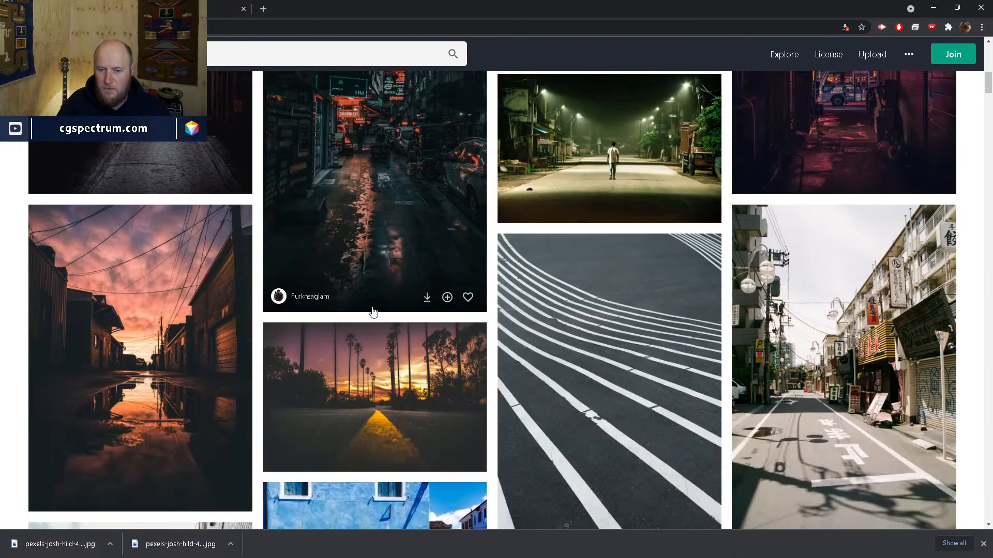
pyautogui.scroll(-2, 473, 337)
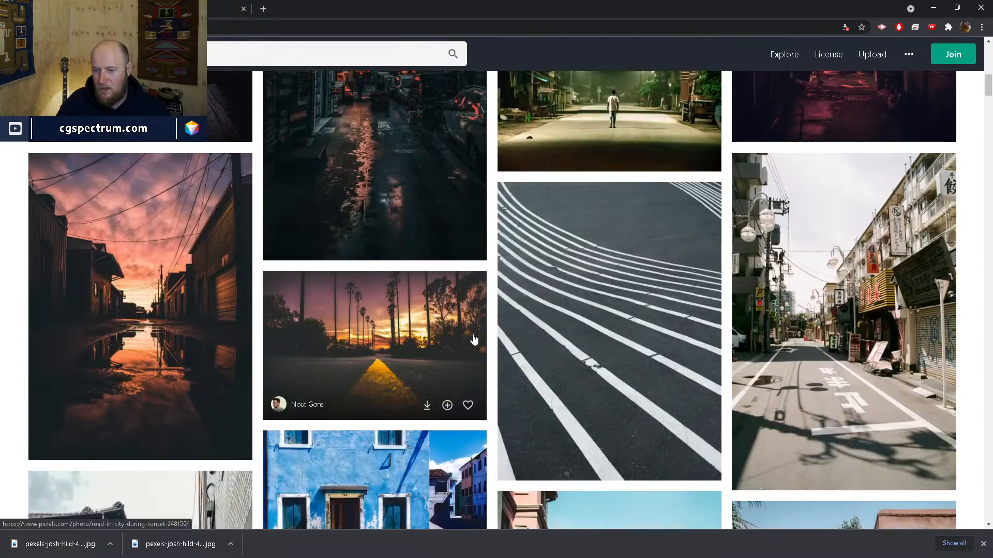
pyautogui.click(796, 267)
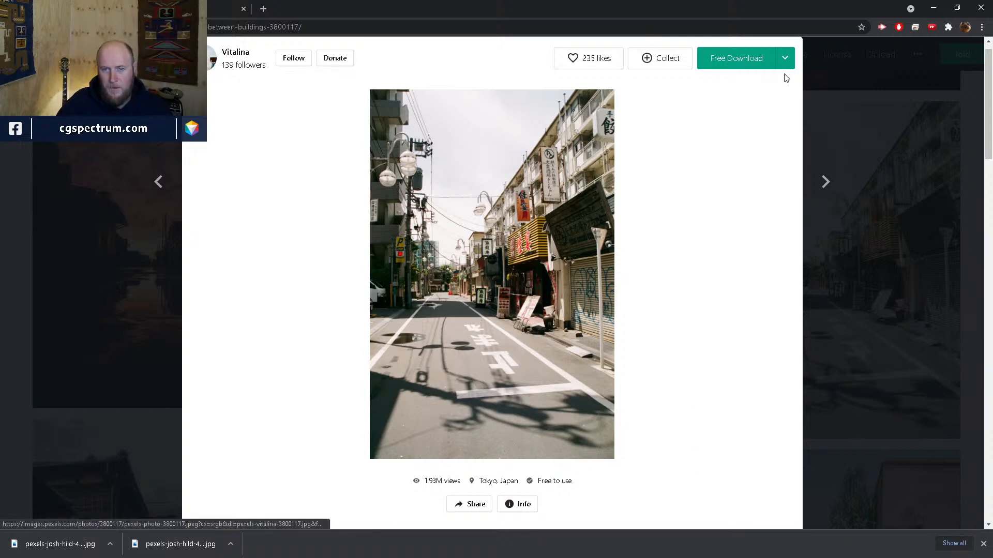
pyautogui.click(857, 150)
# Step: Browse further down the results and preview the stone alley with potted plants and steps
pyautogui.scroll(-4, 786, 351)
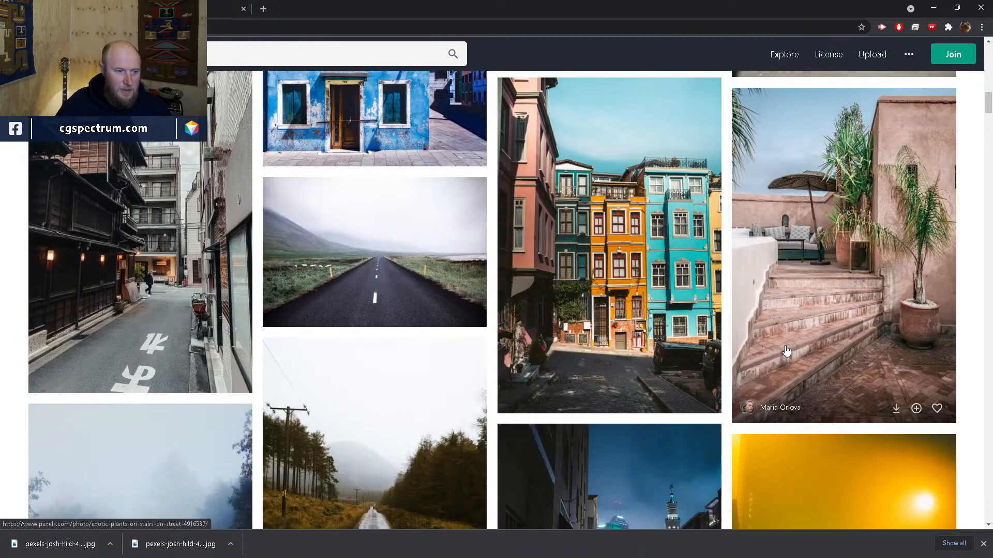
pyautogui.scroll(-8, 782, 352)
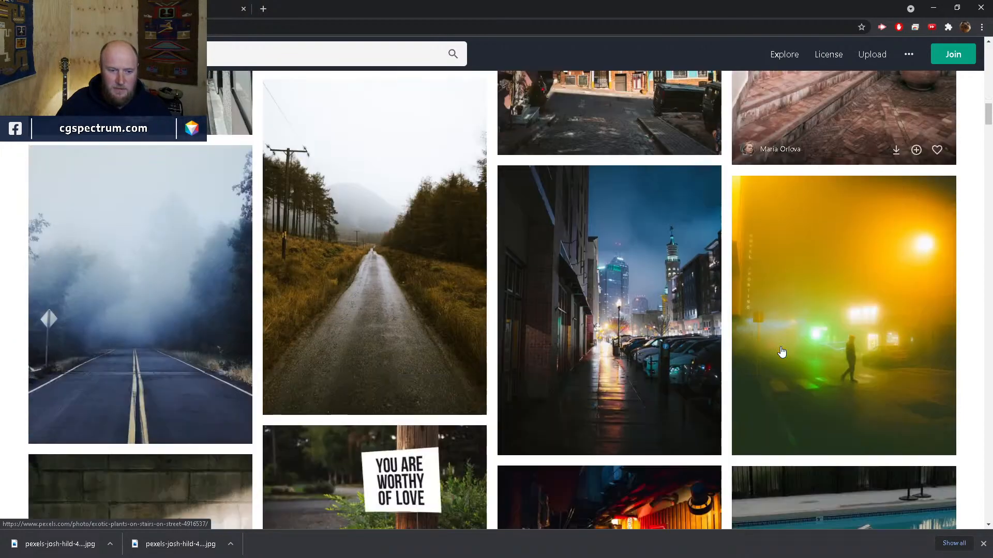
pyautogui.scroll(-6, 782, 351)
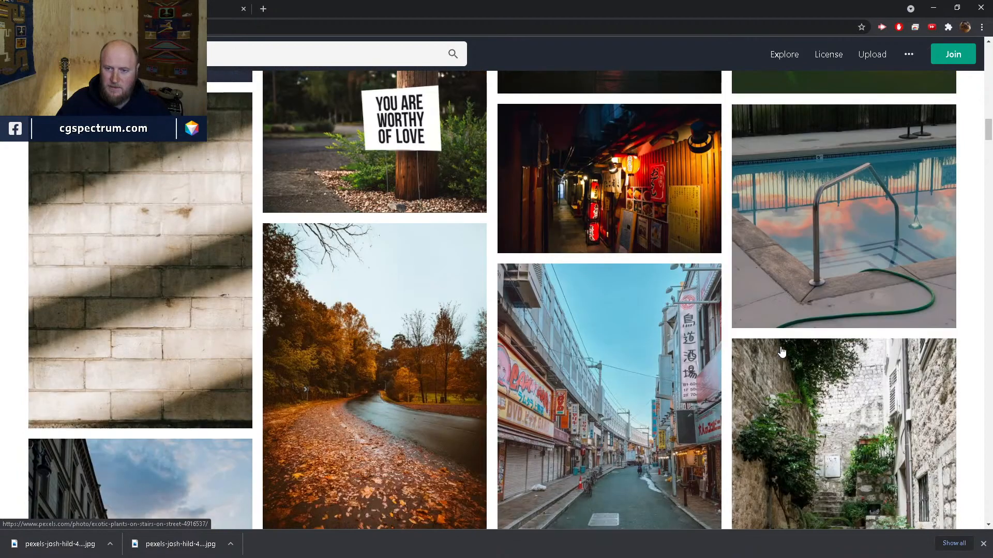
pyautogui.scroll(-2, 780, 352)
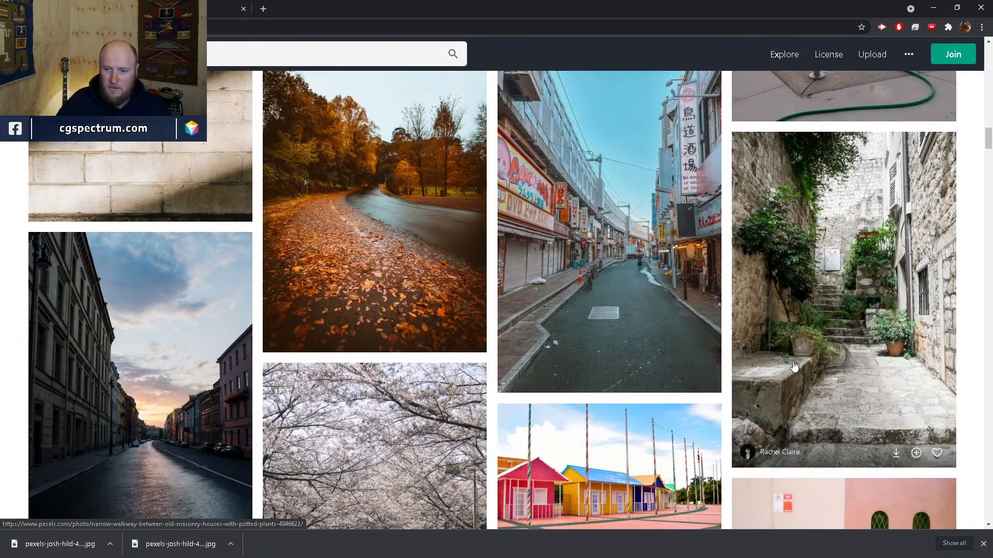
pyautogui.click(793, 366)
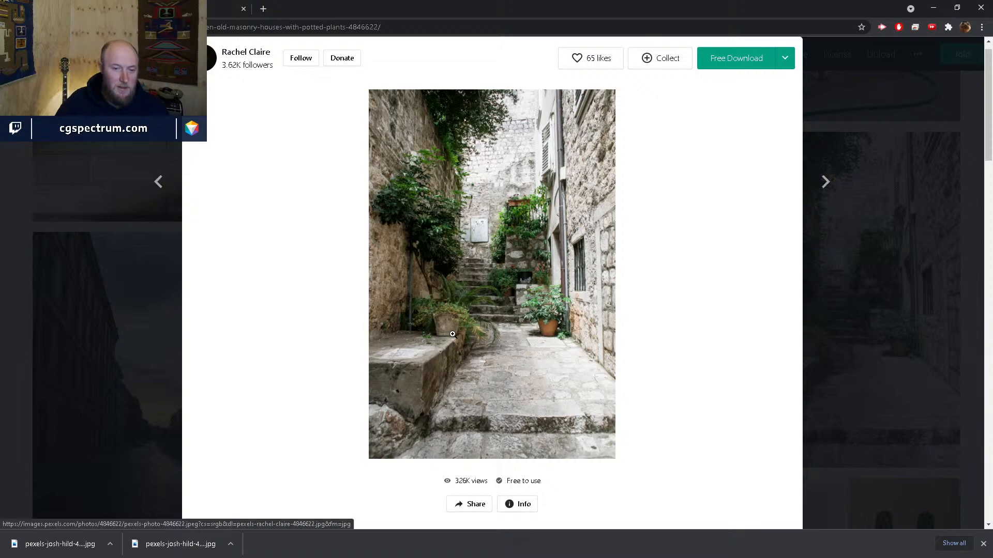
pyautogui.click(804, 319)
# Step: Find the narrow paved street with wooden houses and examine its preview enlarged, including the alley's far end
pyautogui.scroll(-8, 774, 341)
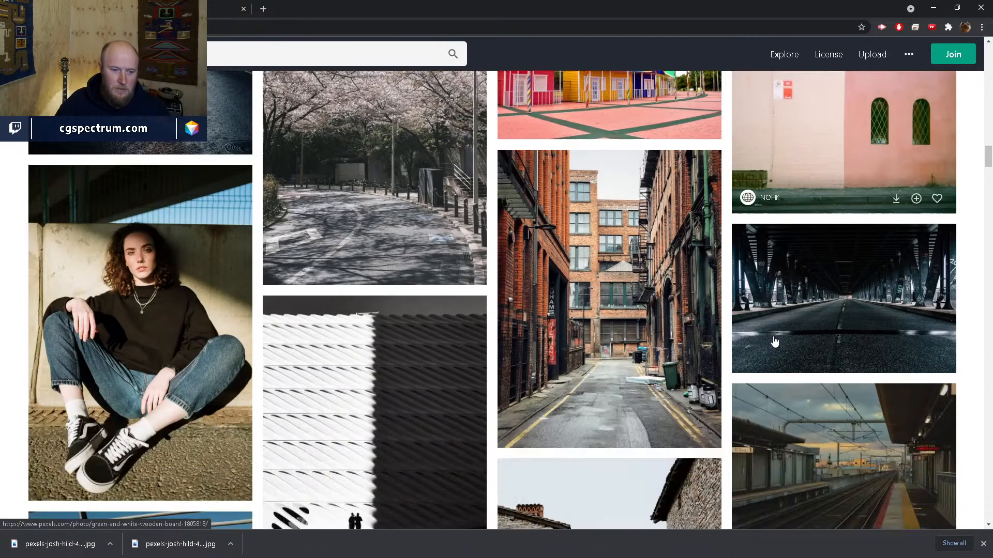
pyautogui.scroll(-8, 774, 341)
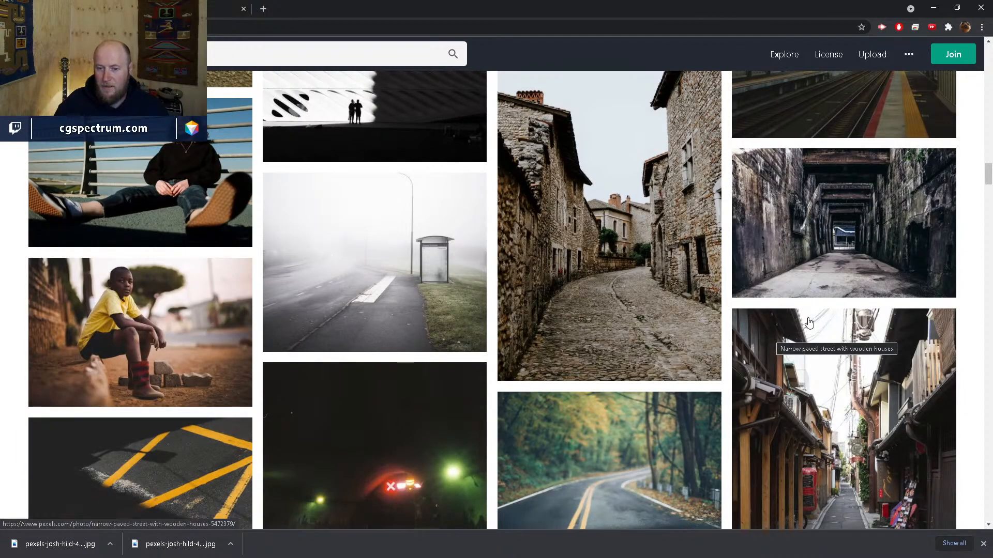
pyautogui.scroll(-4, 809, 322)
pyautogui.click(826, 304)
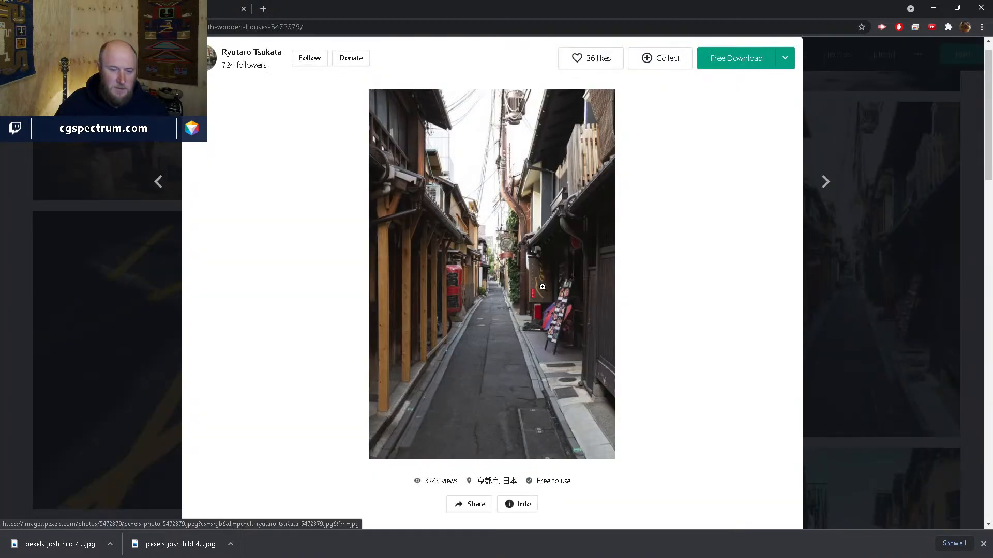
pyautogui.click(512, 361)
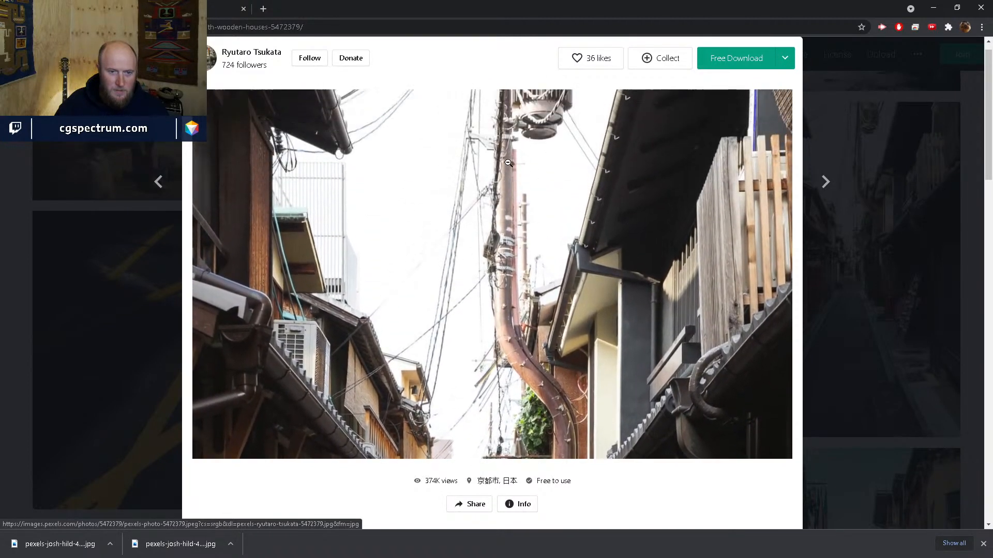
pyautogui.click(422, 278)
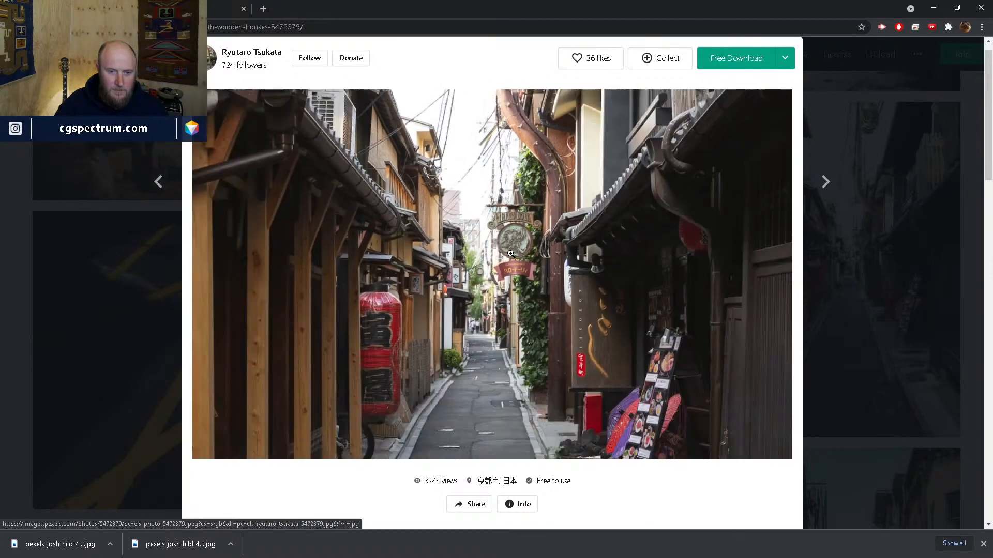
pyautogui.click(422, 278)
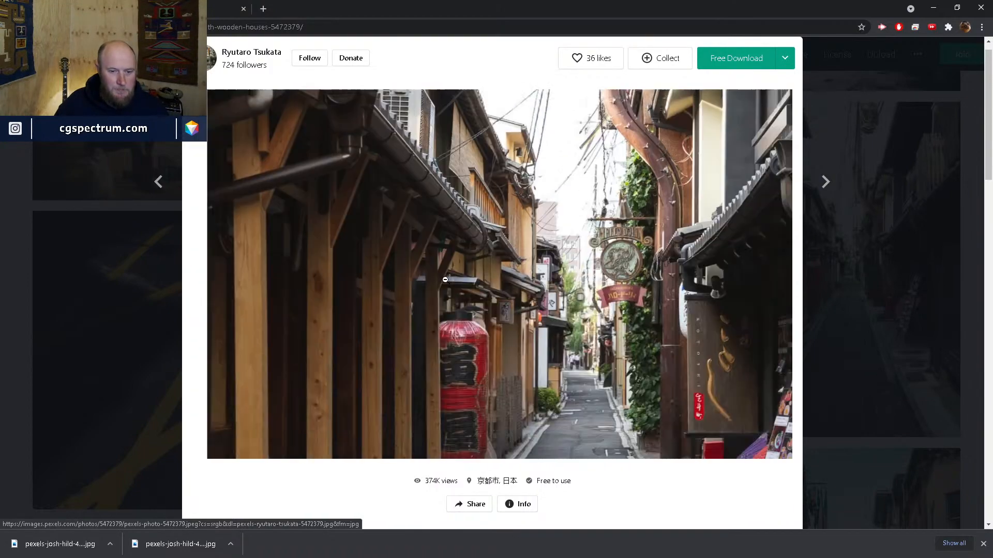
pyautogui.click(445, 280)
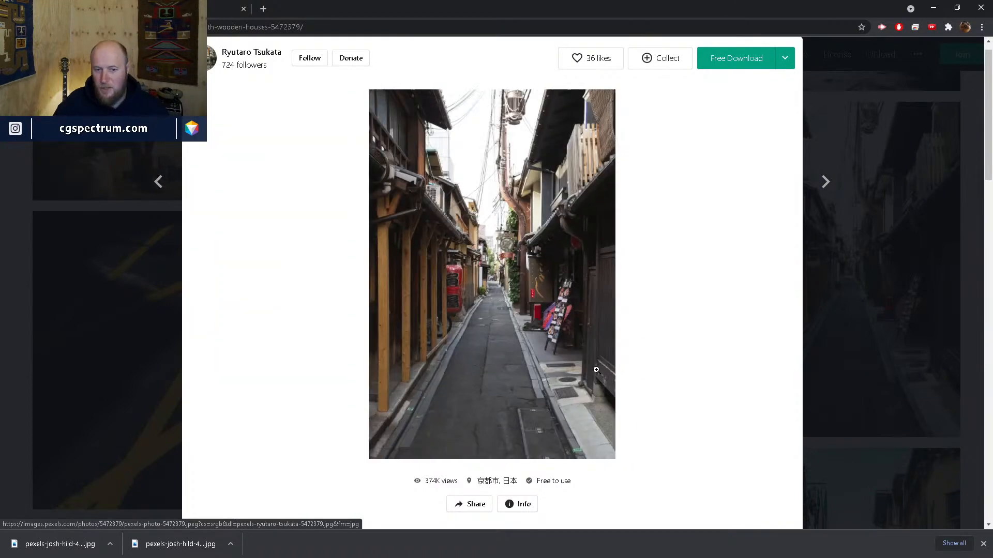
pyautogui.click(823, 331)
# Step: Close the wooden-house street preview and browse further down the Empty Streets photos for other possible background plates
pyautogui.scroll(-7, 825, 362)
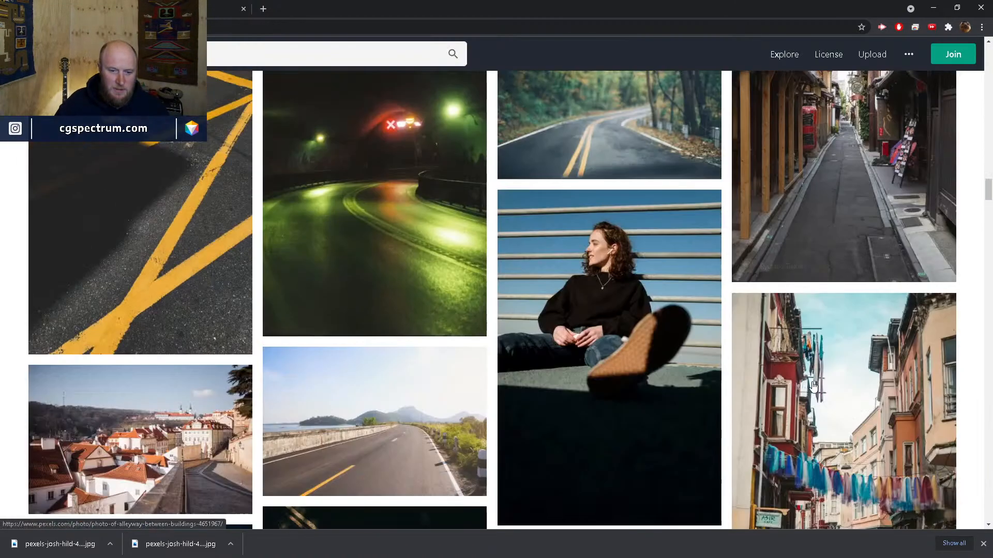
pyautogui.scroll(-10, 812, 387)
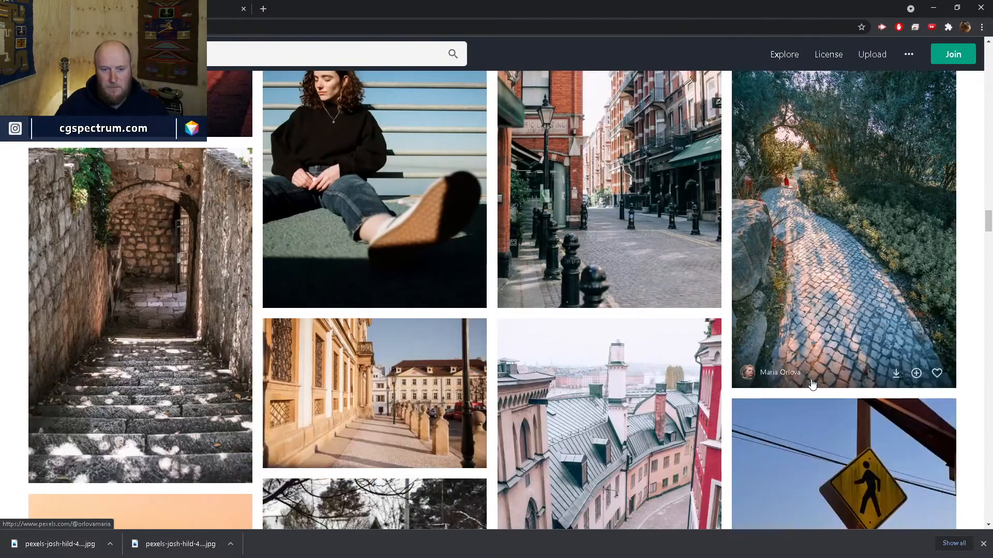
pyautogui.scroll(-5, 813, 381)
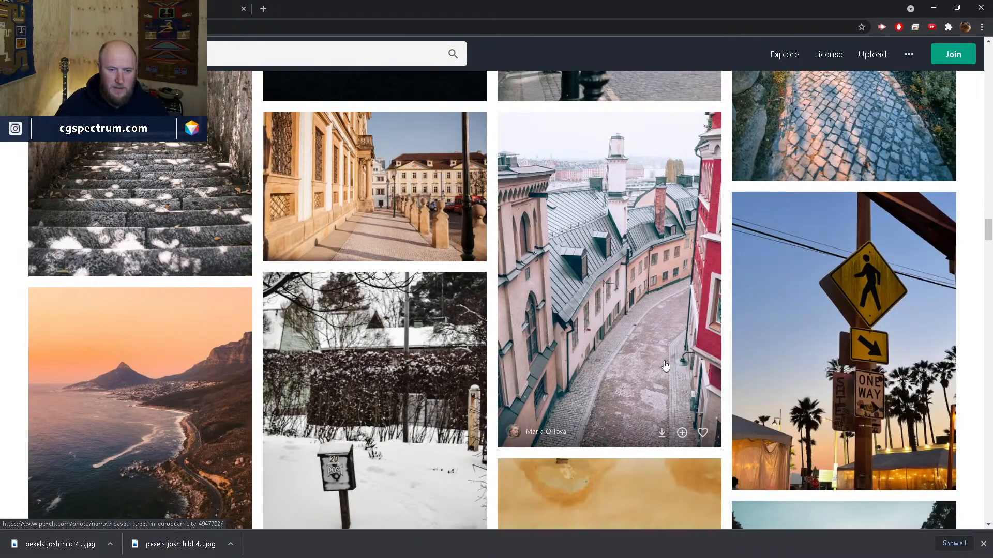
pyautogui.scroll(-10, 667, 362)
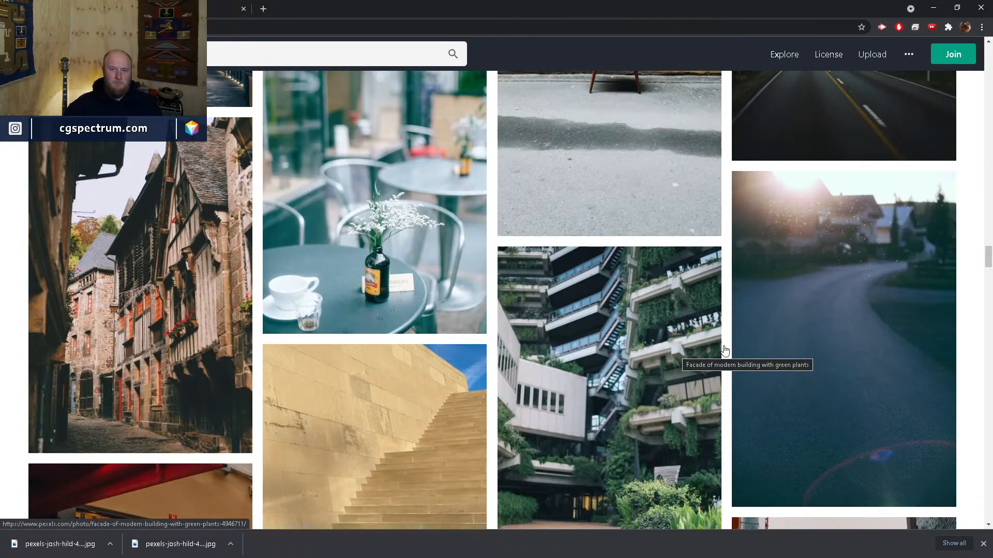
# Step: Switch to Houdini and save the rendered WATER frame as $HIP/water_test.exr, overwriting the existing file
pyautogui.click(933, 7)
pyautogui.moveTo(843, 446); pyautogui.dragTo(837, 411, button='middle')
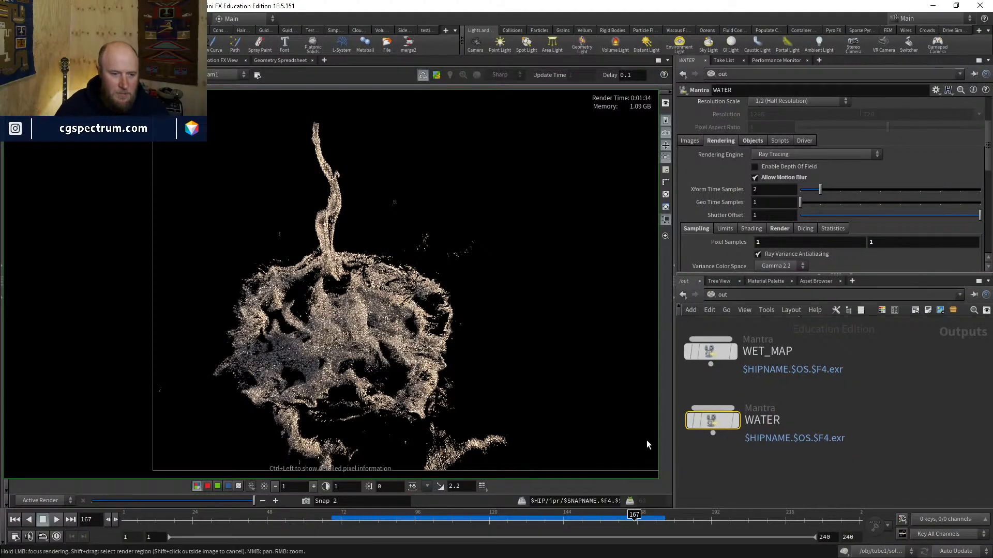
pyautogui.scroll(-1, 394, 386)
pyautogui.moveTo(395, 386)
pyautogui.mouseDown(button='middle')
pyautogui.moveTo(349, 397)
pyautogui.moveTo(385, 392)
pyautogui.mouseUp(button='middle')
pyautogui.scroll(1, 425, 407)
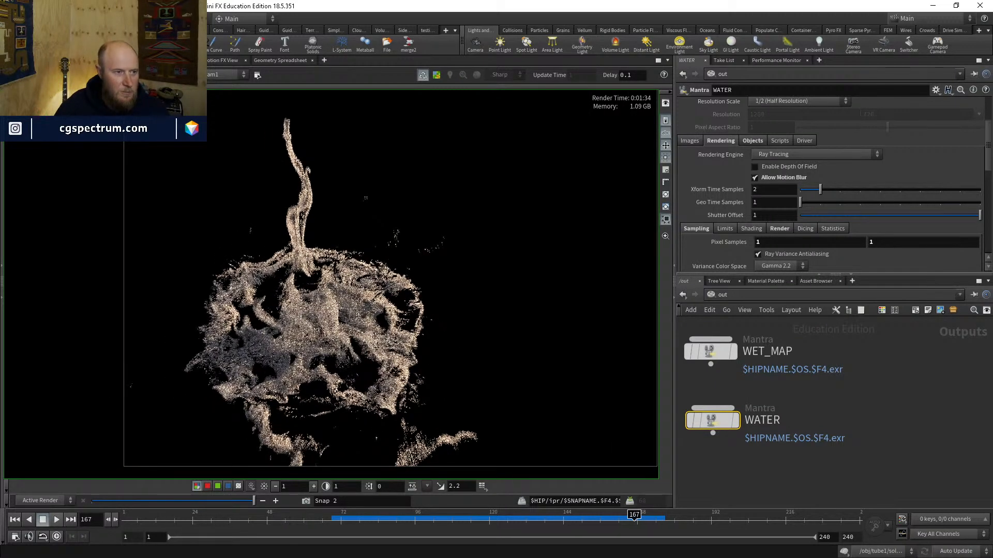
pyautogui.rightClick(434, 274)
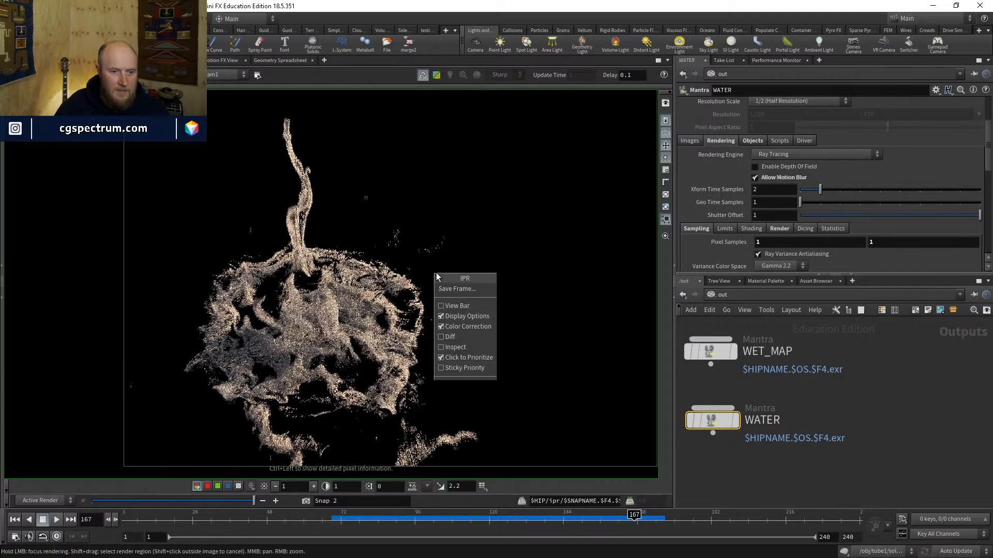
pyautogui.click(458, 290)
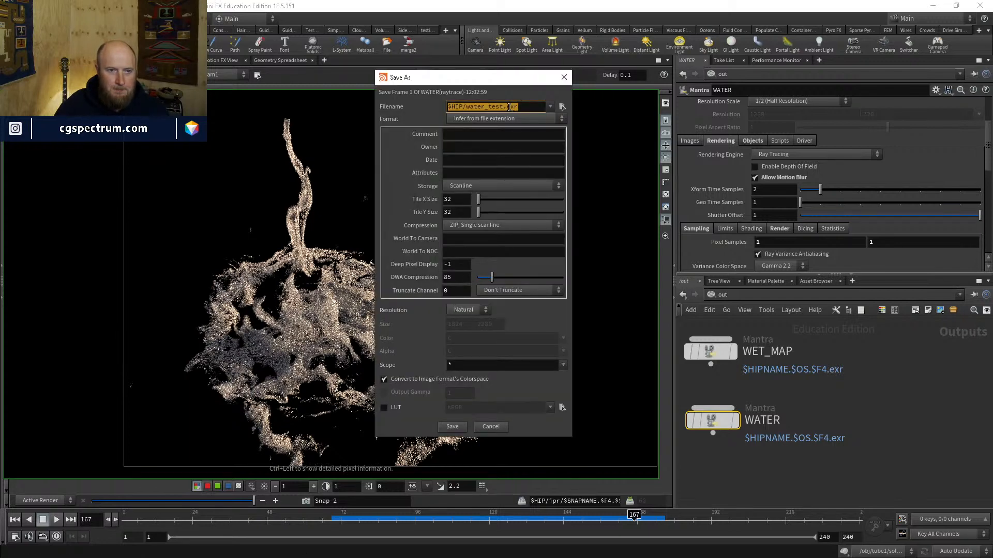
pyautogui.click(456, 428)
pyautogui.click(519, 455)
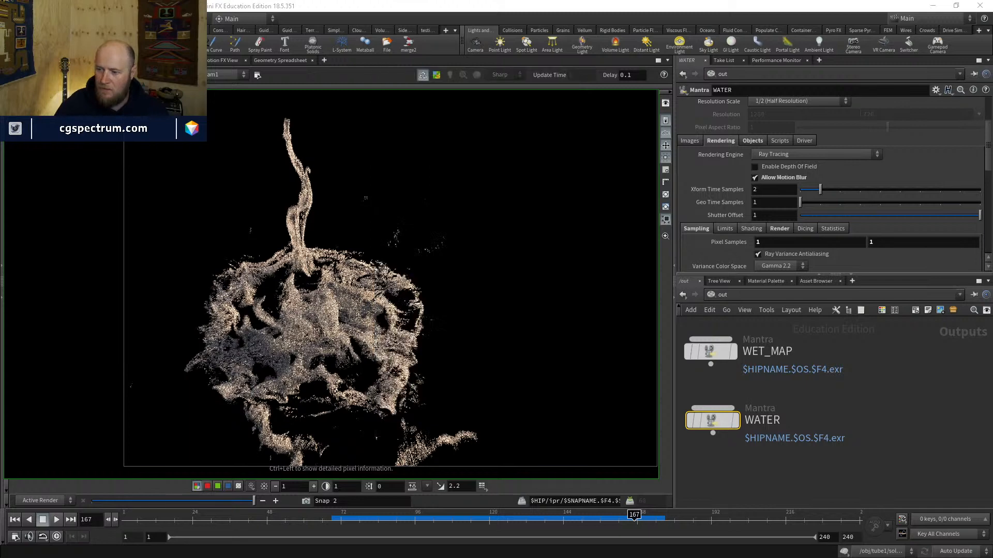
# Step: Switch to Nuke, view Merge2, bring up the water_test.exr Read3 settings, and re-enable Merge2 to composite the water over the street
pyautogui.hotkey('alt', 'Tab')
pyautogui.moveTo(505, 500); pyautogui.dragTo(499, 443, button='middle')
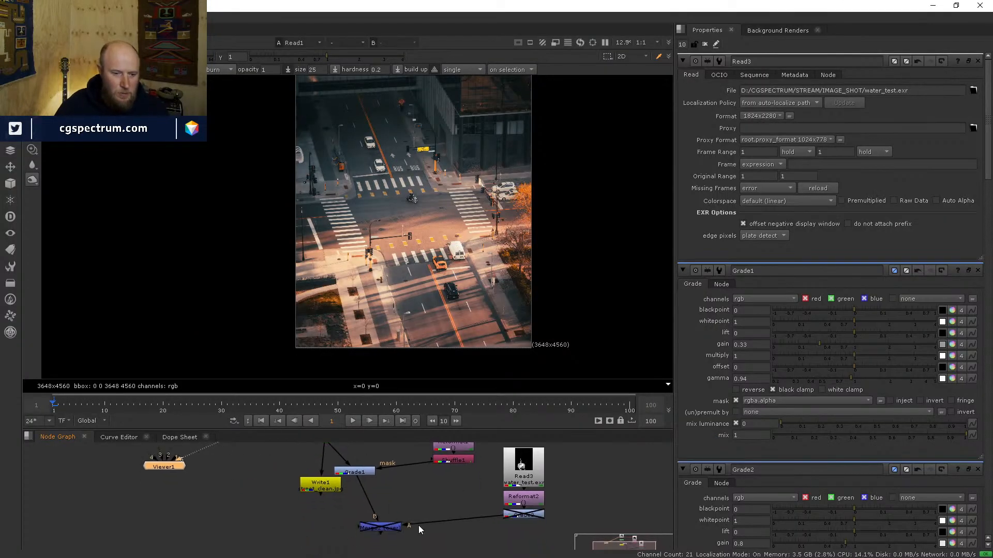
pyautogui.click(391, 528)
pyautogui.press('5')
pyautogui.doubleClick(391, 528)
pyautogui.doubleClick(528, 476)
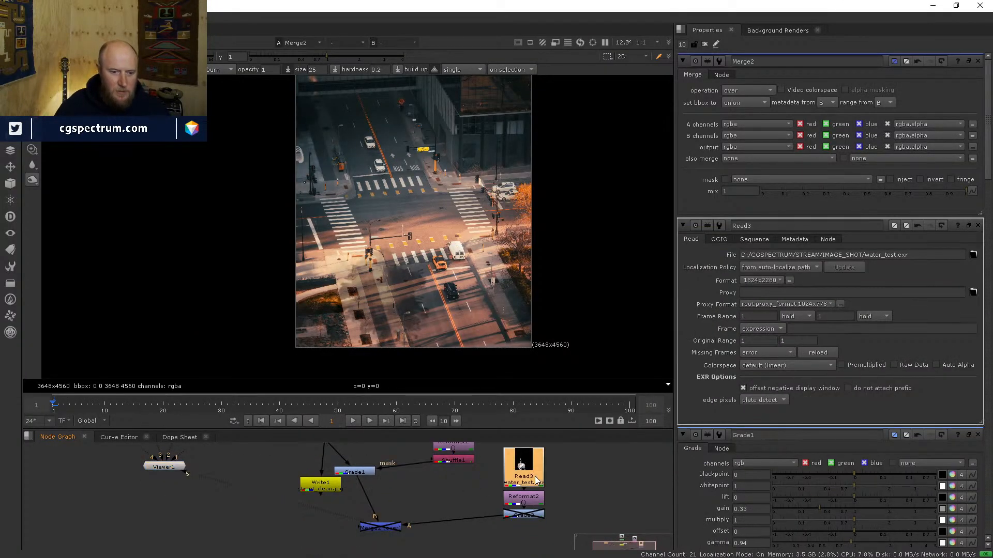
pyautogui.click(383, 531)
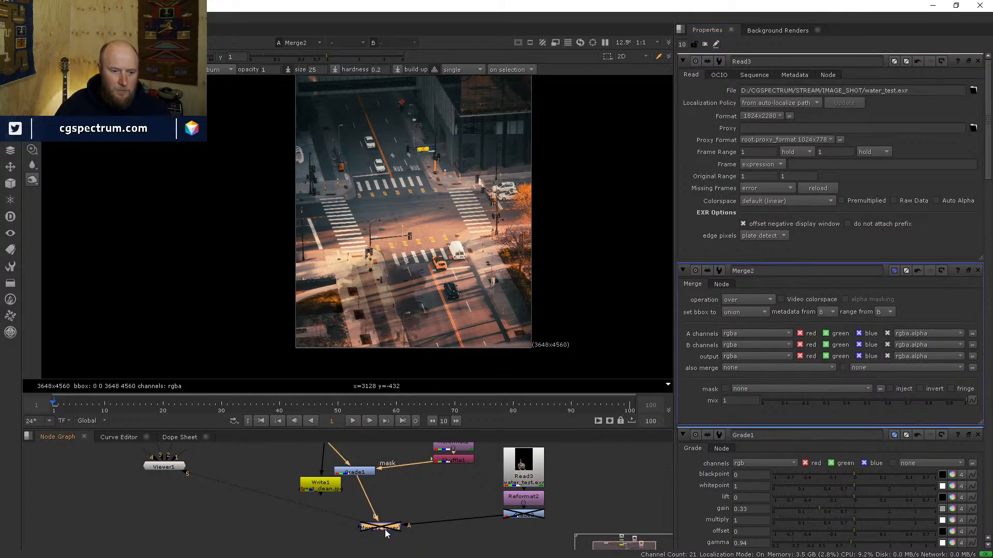
pyautogui.scroll(2, 387, 211)
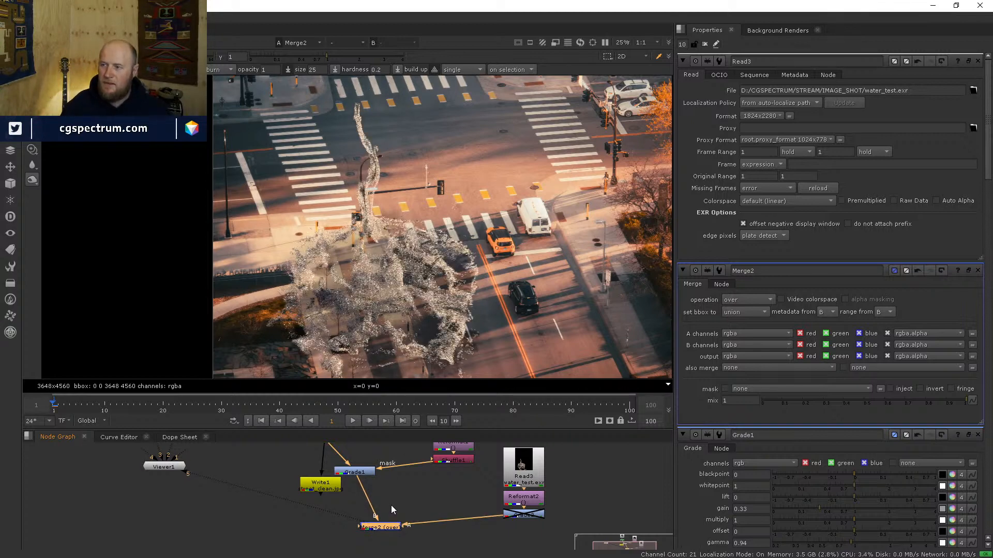
# Step: Align the Merge2 node directly beneath Grade1 and level with the end of the water branch
pyautogui.moveTo(392, 531); pyautogui.dragTo(364, 512)
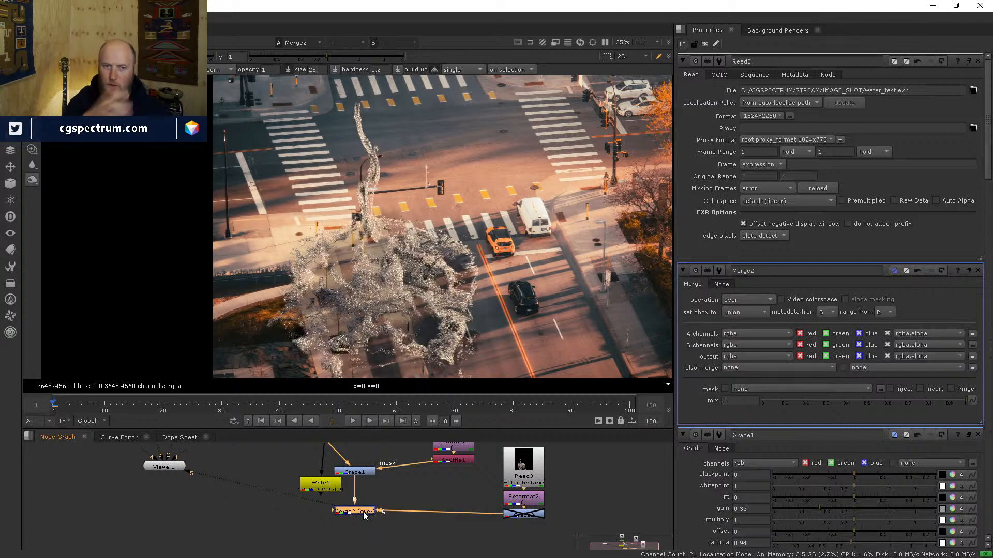
pyautogui.moveTo(359, 514); pyautogui.dragTo(359, 519)
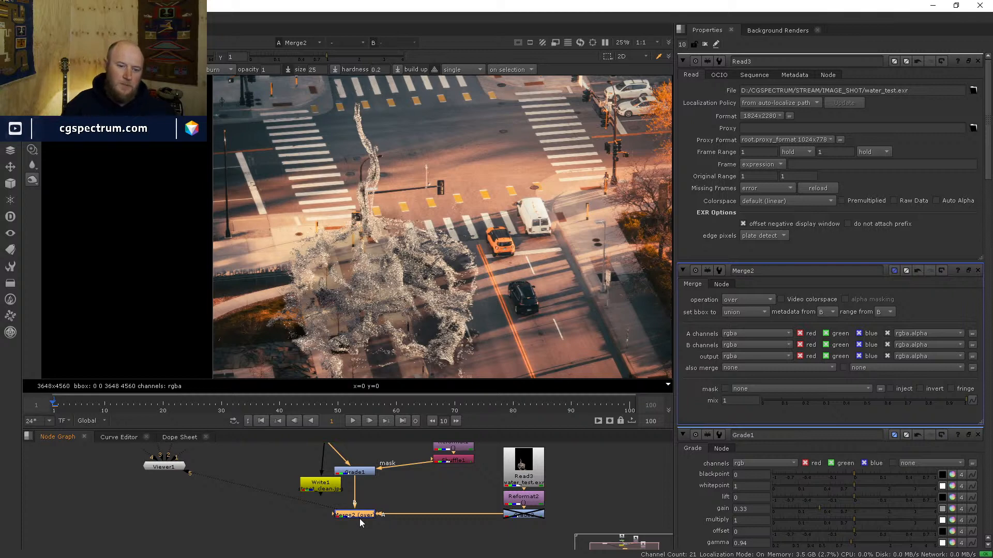
pyautogui.click(406, 500)
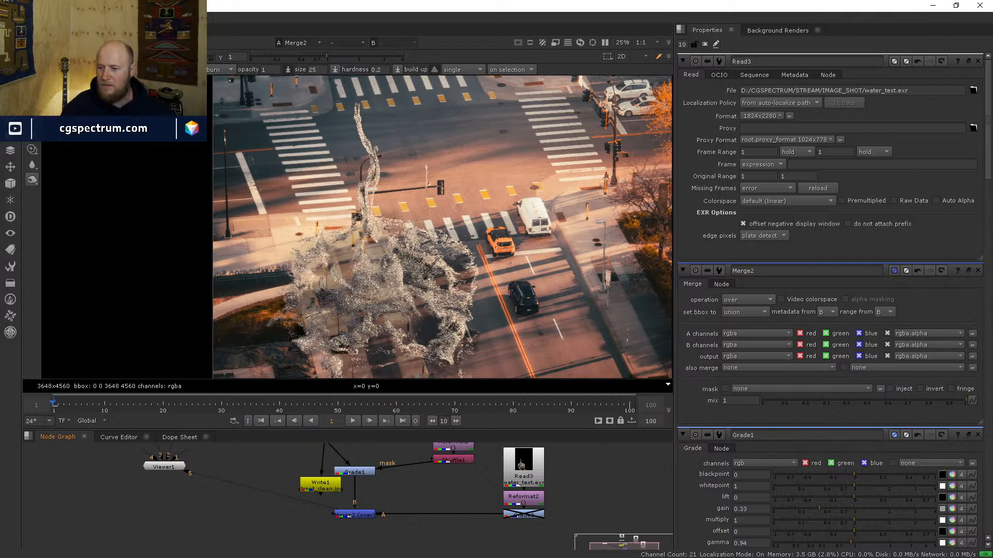
# Step: Toggle Grade1 off and on to compare the composite with and without the wet map, and move Write1 farther away from Grade1
pyautogui.scroll(-3, 493, 339)
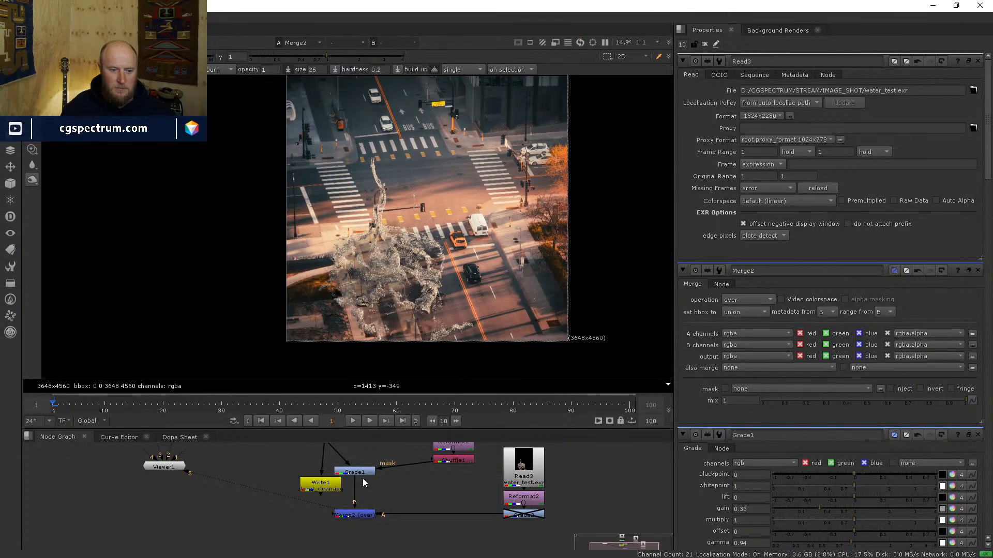
pyautogui.click(354, 515)
pyautogui.click(356, 472)
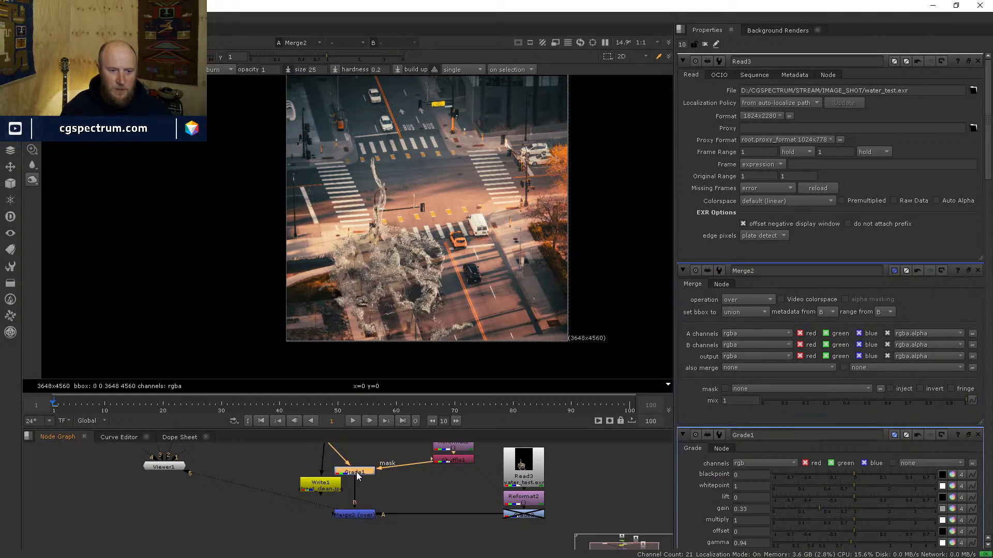
pyautogui.press('d')
pyautogui.press('d')
pyautogui.press('d')
pyautogui.press('d')
pyautogui.moveTo(331, 488); pyautogui.dragTo(284, 489)
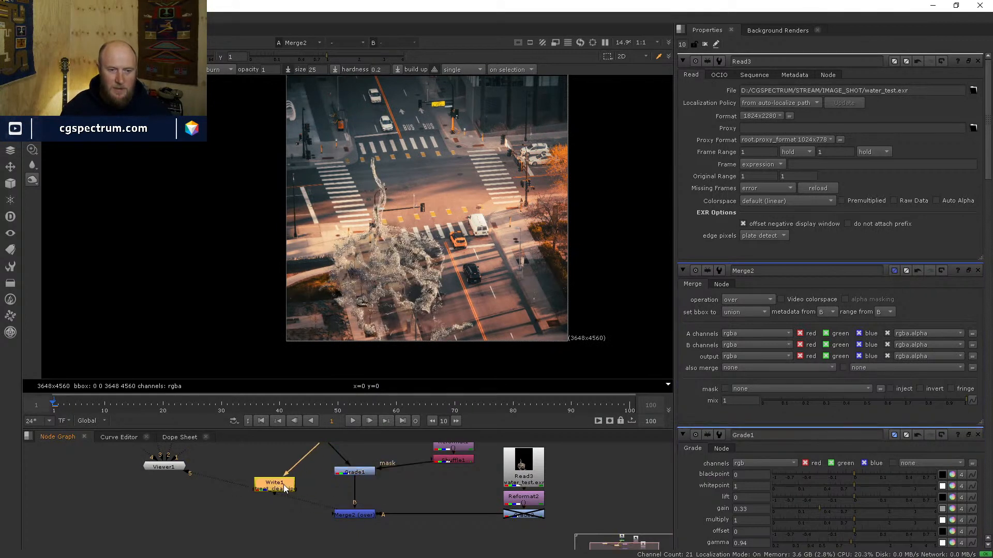